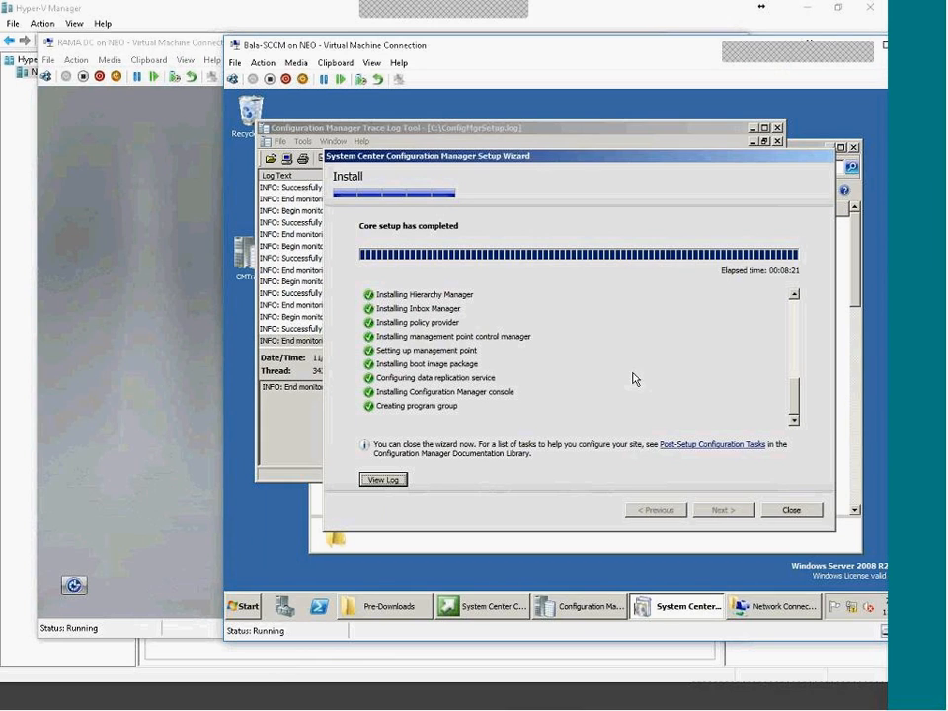
Check the inbox manager and management point control manager entries in the setup log.
{"action": "mouse_move", "coordinate": [794, 399]}
{"action": "left_mouse_down"}
{"action": "mouse_move", "coordinate": [795, 299]}
{"action": "mouse_move", "coordinate": [806, 393]}
{"action": "left_mouse_up"}
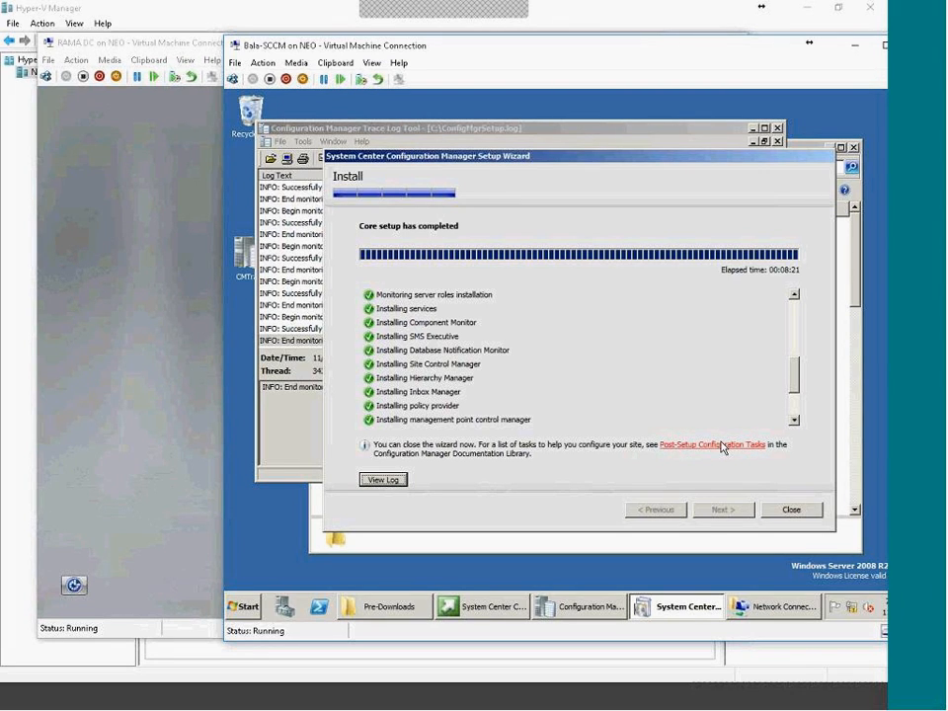
{"action": "left_click", "coordinate": [296, 383]}
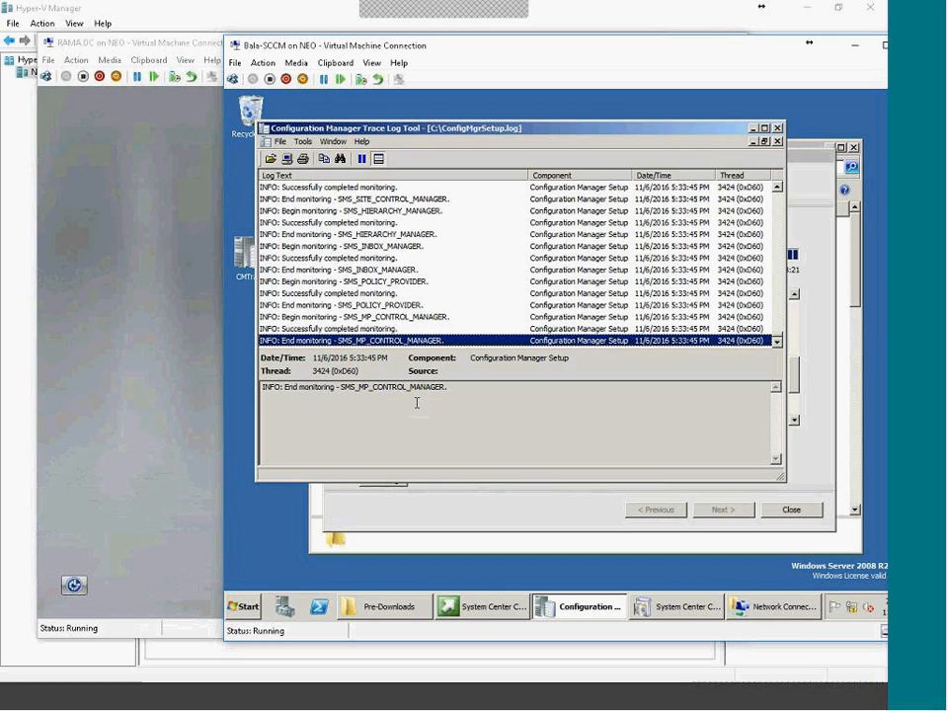
{"action": "key", "text": "Up"}
{"action": "key", "text": "Up"}
{"action": "key", "text": "Up"}
{"action": "left_click", "coordinate": [397, 249]}
{"action": "left_click", "coordinate": [402, 315]}
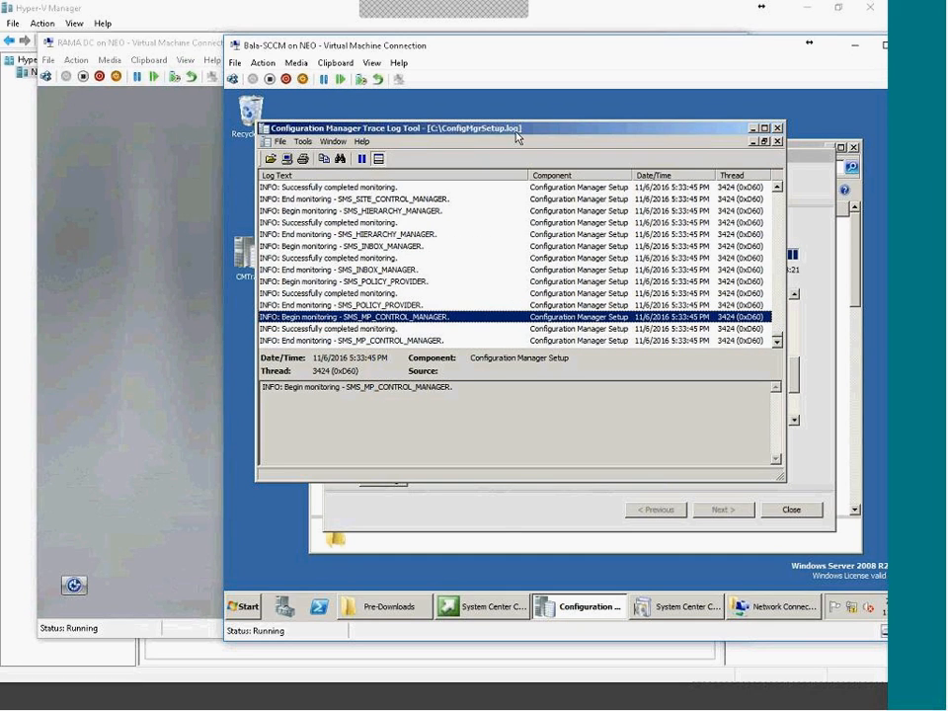
Confirm the final Creating program group step is checked, then close the setup wizard.
{"action": "left_click", "coordinate": [502, 514]}
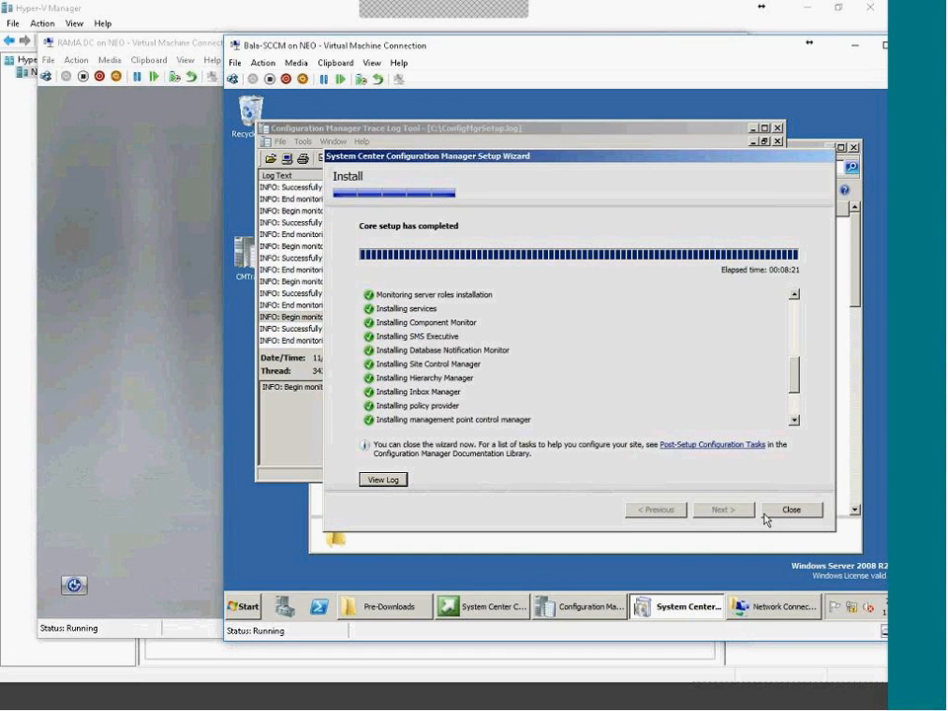
{"action": "left_click_drag", "start_coordinate": [798, 379], "coordinate": [817, 427]}
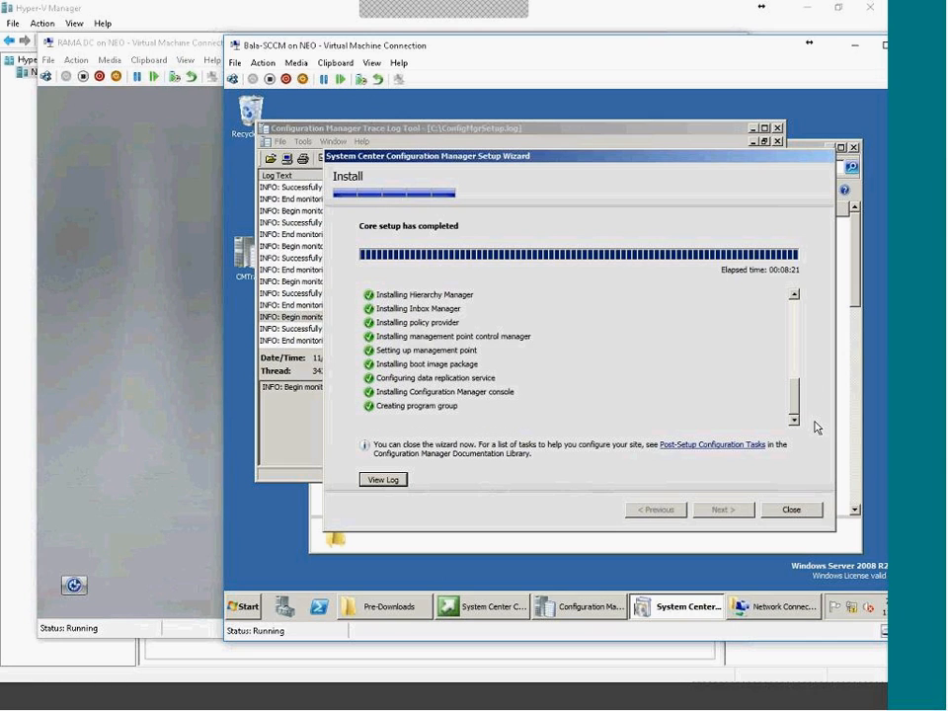
{"action": "left_click", "coordinate": [458, 407]}
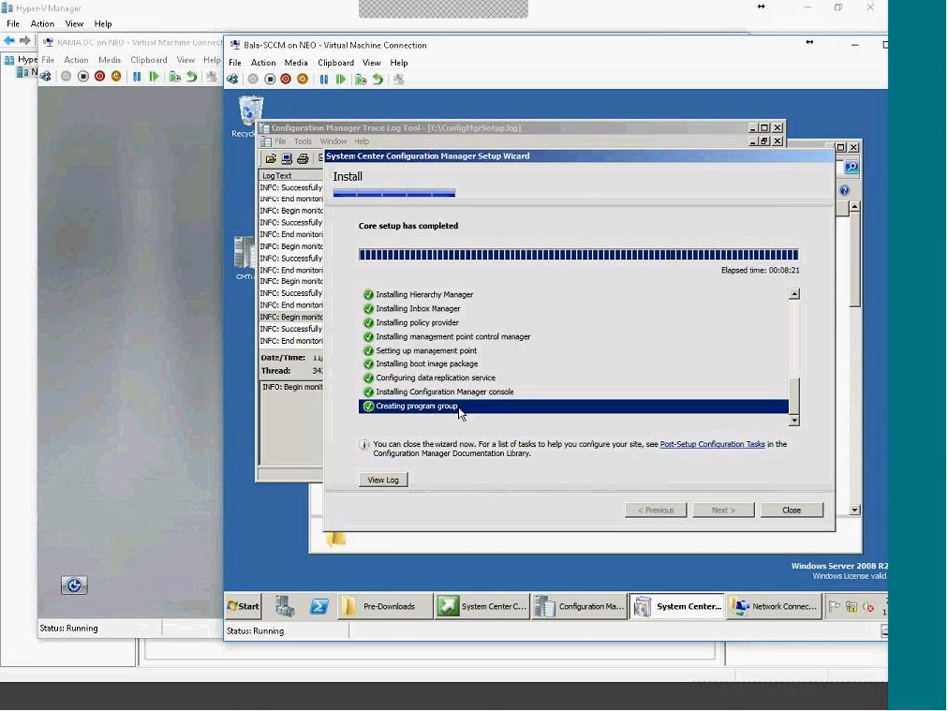
{"action": "left_click", "coordinate": [793, 510]}
Review the new log's first and closing lines, then exit the Configuration Manager installer splash.
{"action": "left_click", "coordinate": [472, 186]}
{"action": "left_click", "coordinate": [413, 201]}
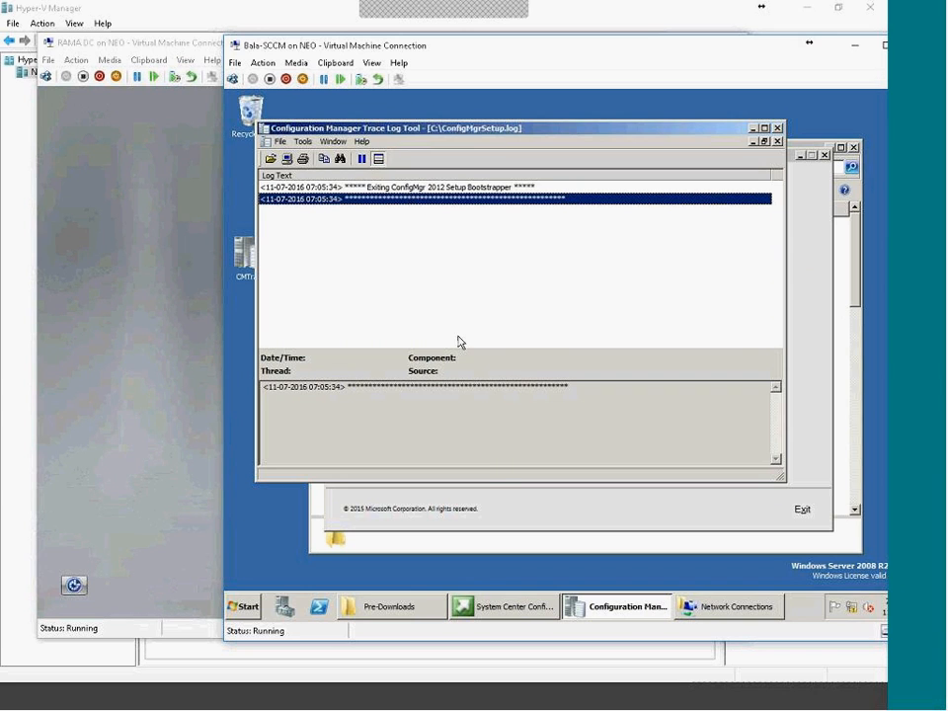
{"action": "left_click", "coordinate": [487, 512]}
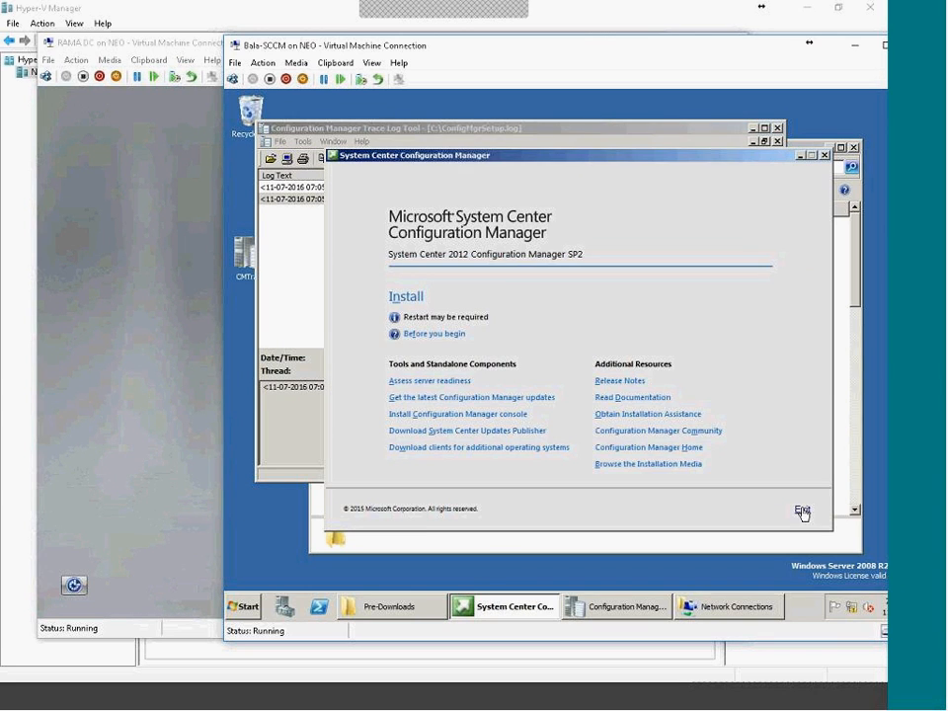
{"action": "left_click", "coordinate": [800, 510]}
Close the Pre-Downloads folder, the CMTrace setup log and the Network Connections window.
{"action": "left_click", "coordinate": [667, 537]}
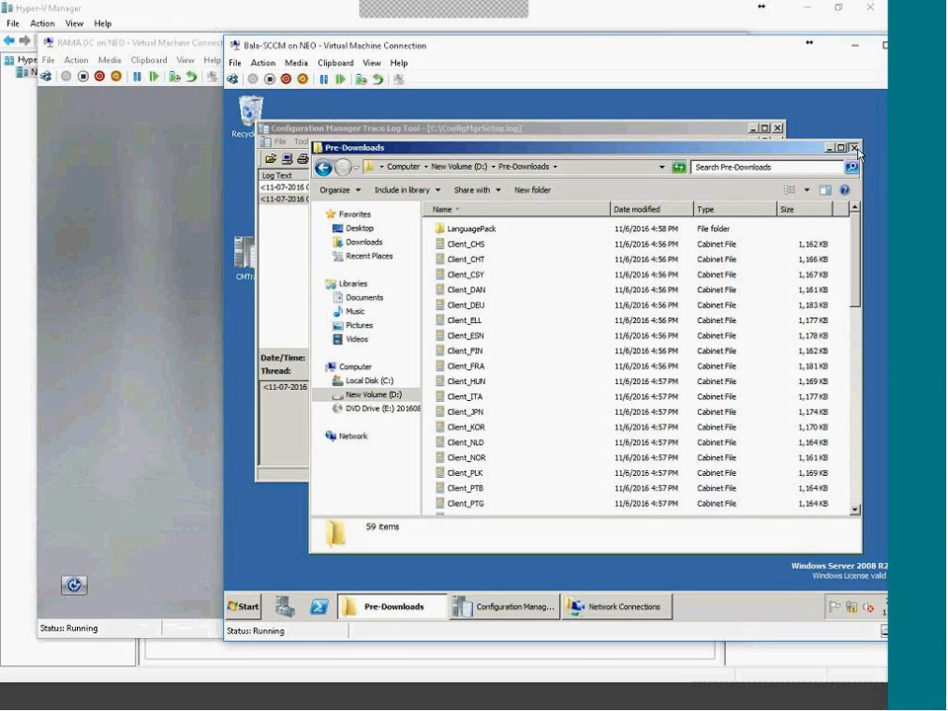
{"action": "left_click", "coordinate": [852, 147]}
{"action": "left_click", "coordinate": [776, 127]}
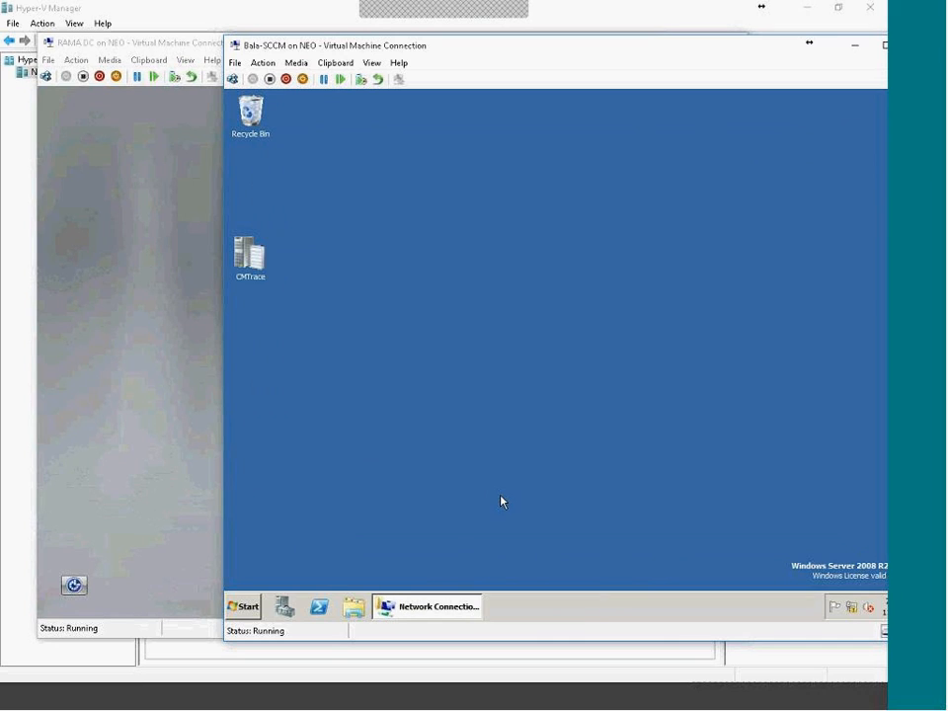
{"action": "right_click", "coordinate": [474, 612]}
{"action": "left_click", "coordinate": [450, 575]}
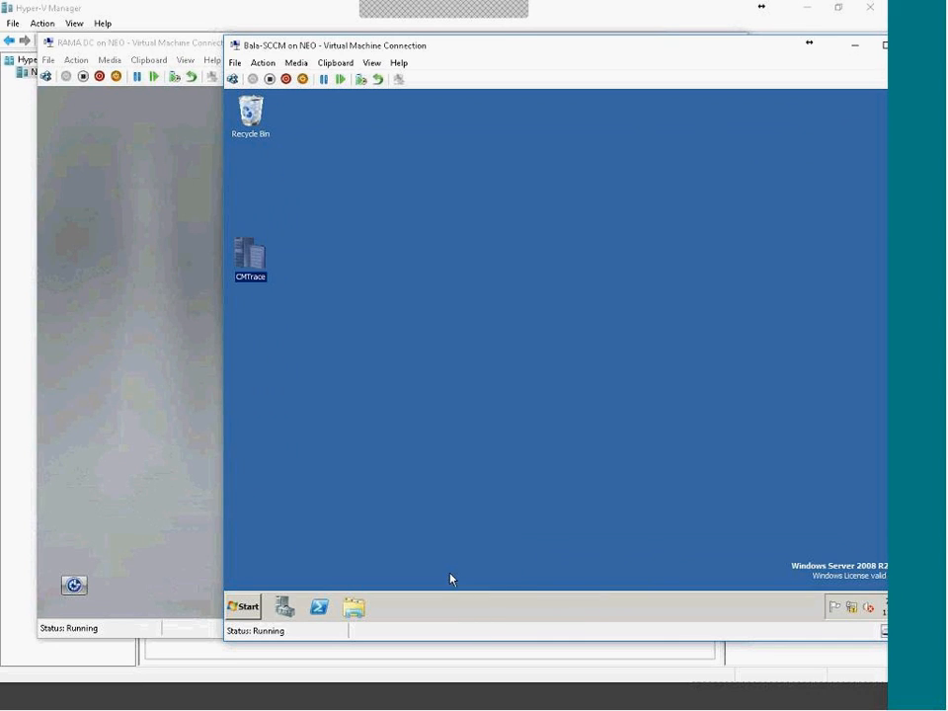
Show All Programs, expand Windows Kits, and move the virtual machine window up-left.
{"action": "left_click", "coordinate": [243, 606]}
{"action": "left_click", "coordinate": [316, 554]}
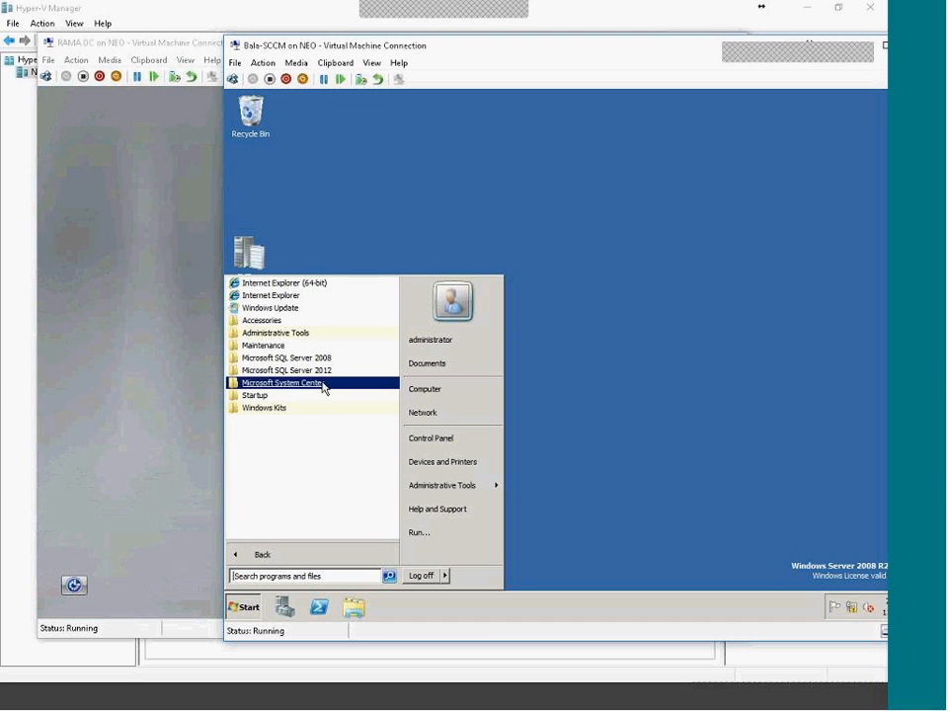
{"action": "left_click", "coordinate": [323, 407]}
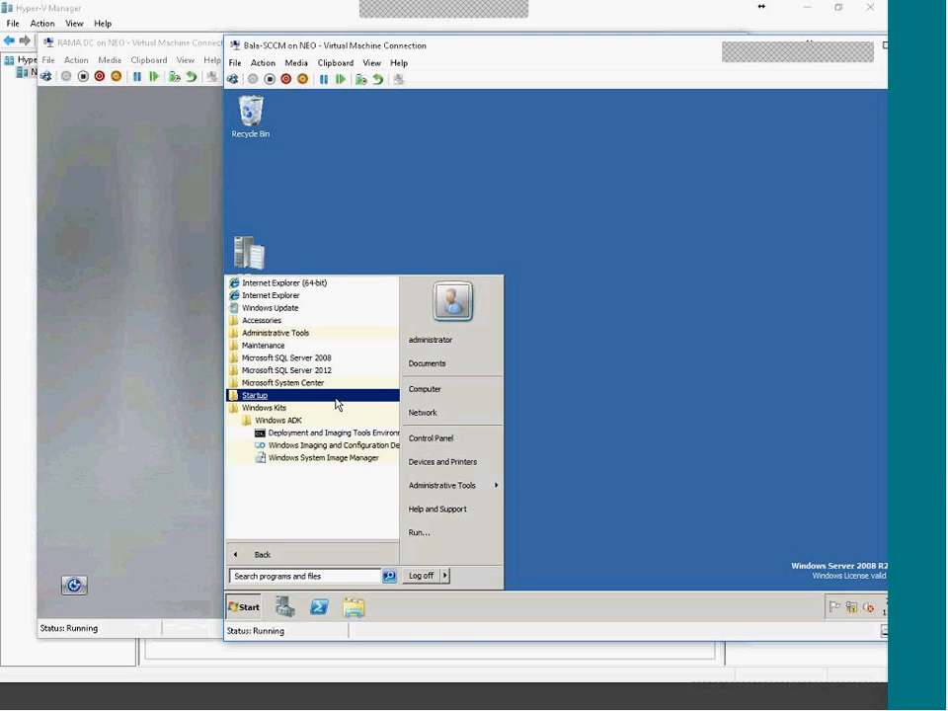
{"action": "left_click_drag", "start_coordinate": [561, 39], "coordinate": [393, 19]}
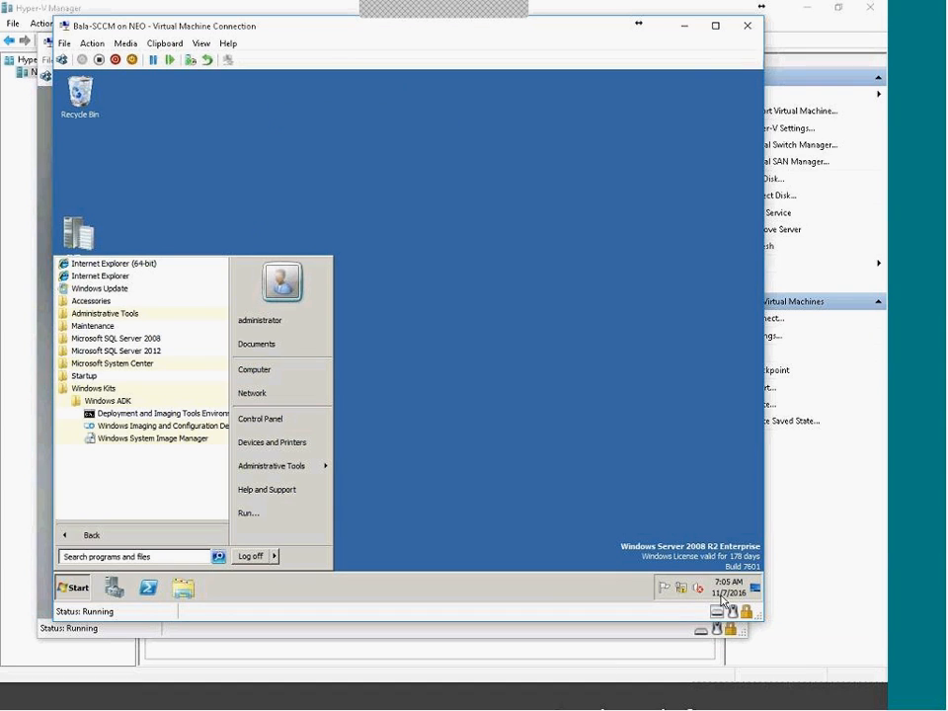
{"action": "left_click", "coordinate": [754, 700]}
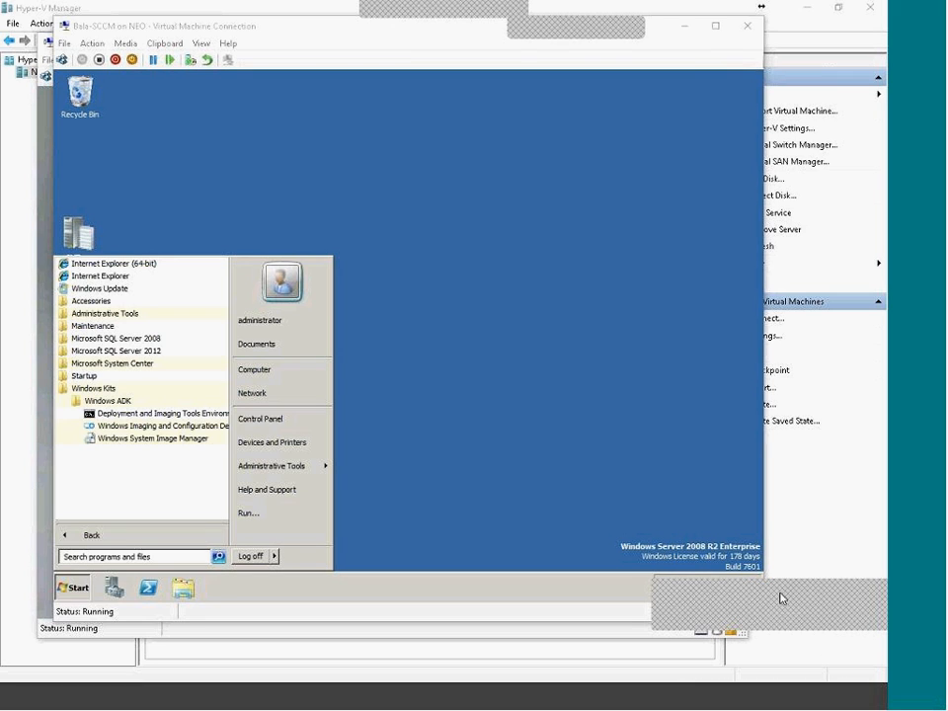
{"action": "left_click", "coordinate": [109, 401]}
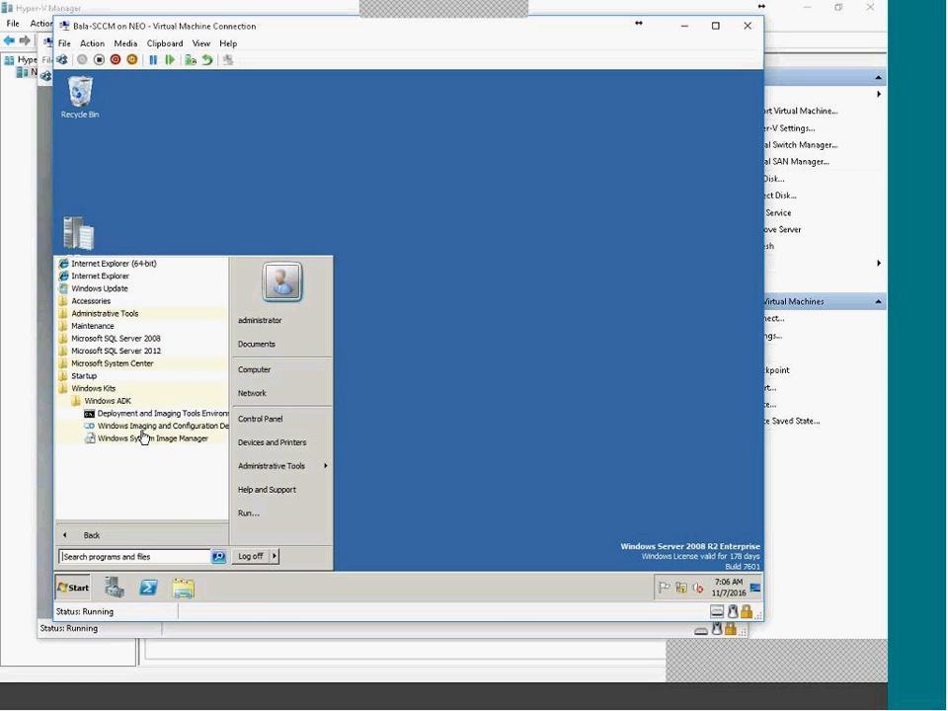
Collapse Windows Kits, expand Microsoft System Center and launch Configuration Manager Console.
{"action": "left_click", "coordinate": [116, 390]}
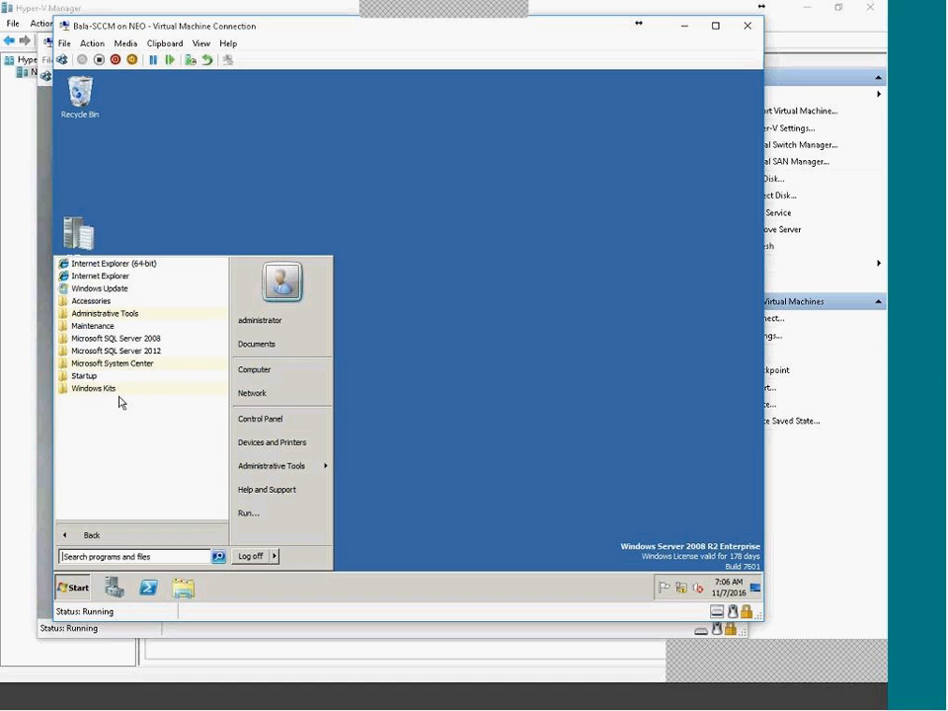
{"action": "left_click", "coordinate": [117, 393]}
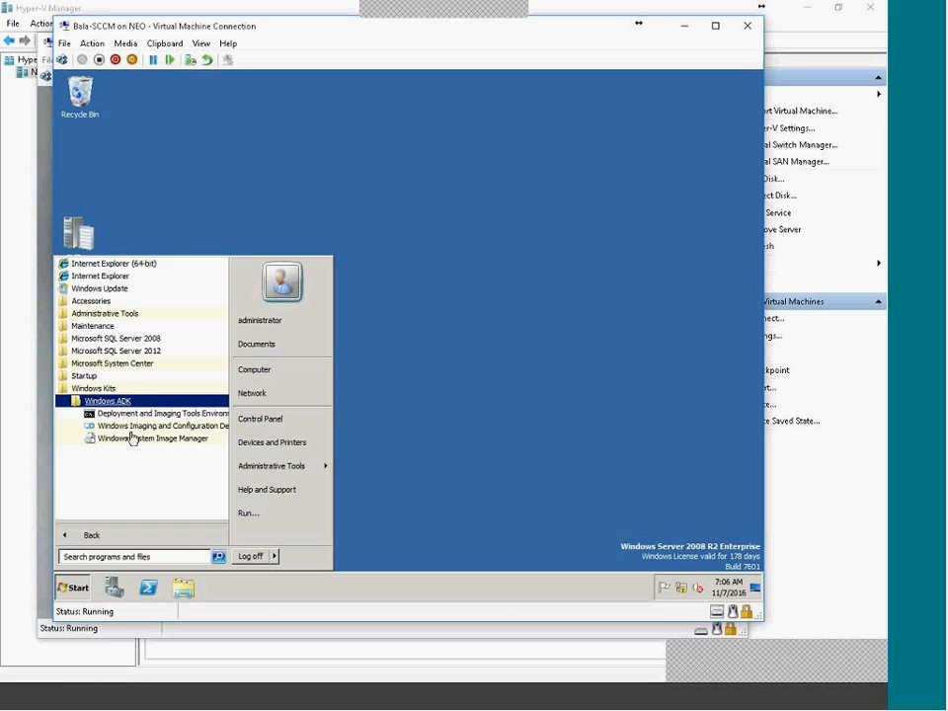
{"action": "left_click", "coordinate": [134, 391]}
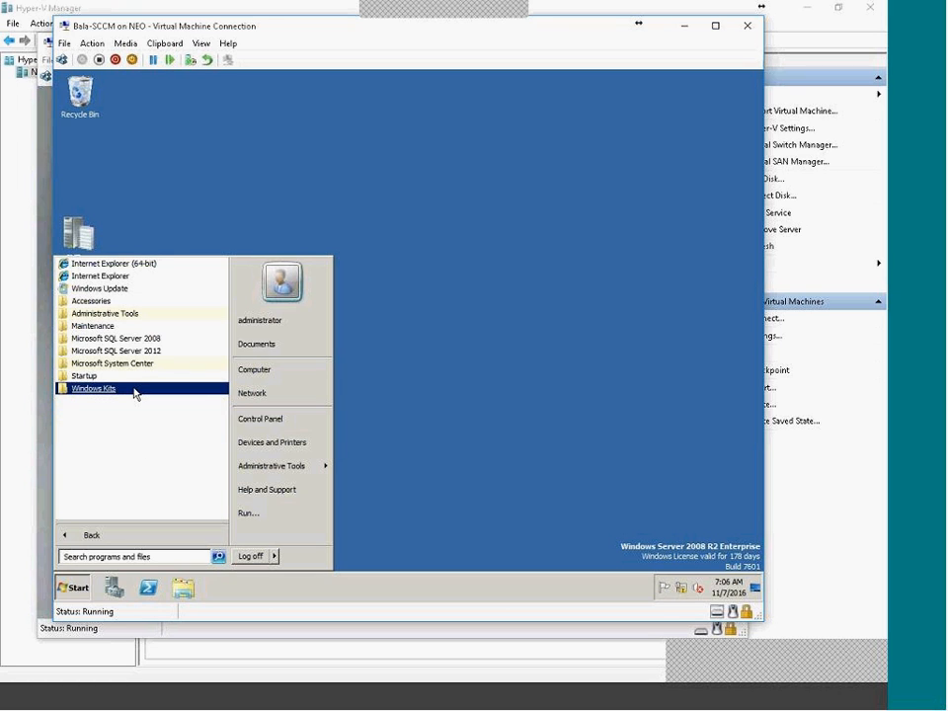
{"action": "left_click", "coordinate": [148, 365]}
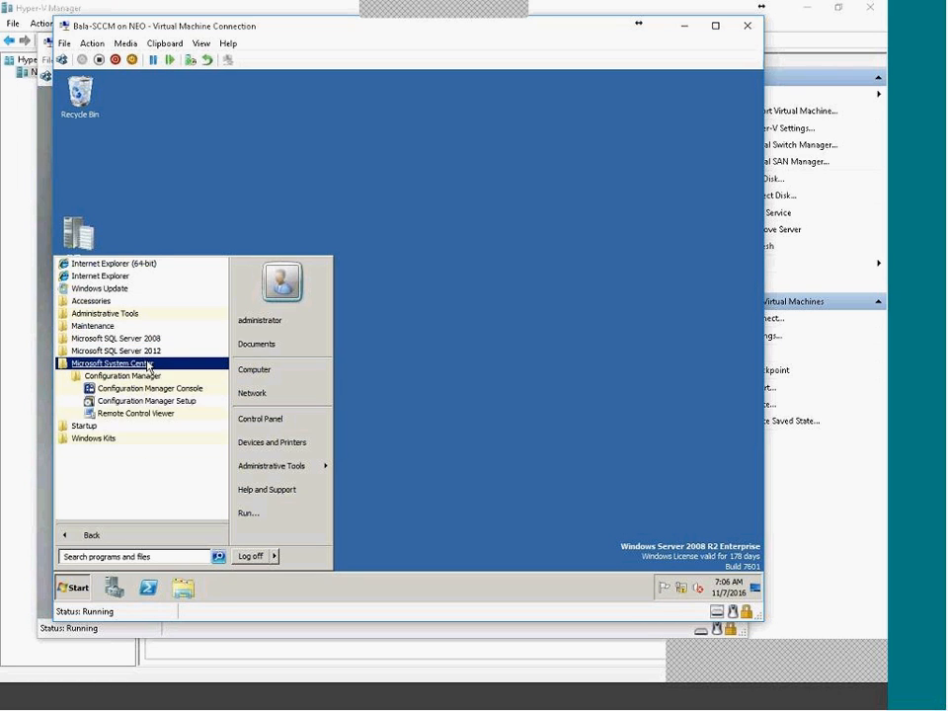
{"action": "left_click", "coordinate": [190, 396]}
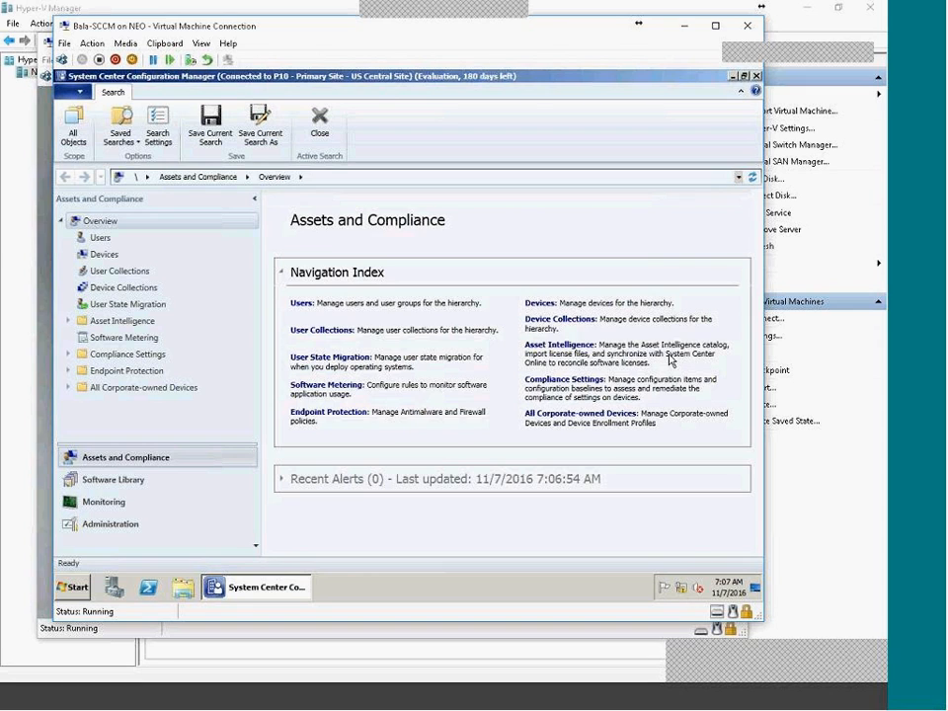
Once the P10 console loads, visit Software Library, Monitoring and Administration, ending on Assets and Compliance.
{"action": "left_click", "coordinate": [69, 591]}
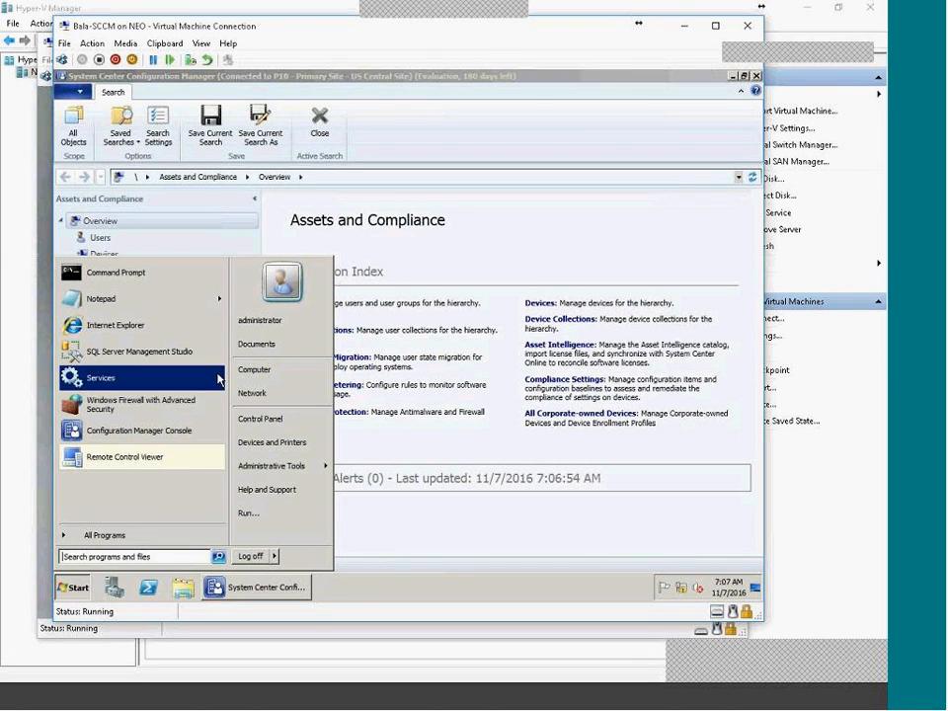
{"action": "left_click", "coordinate": [411, 601]}
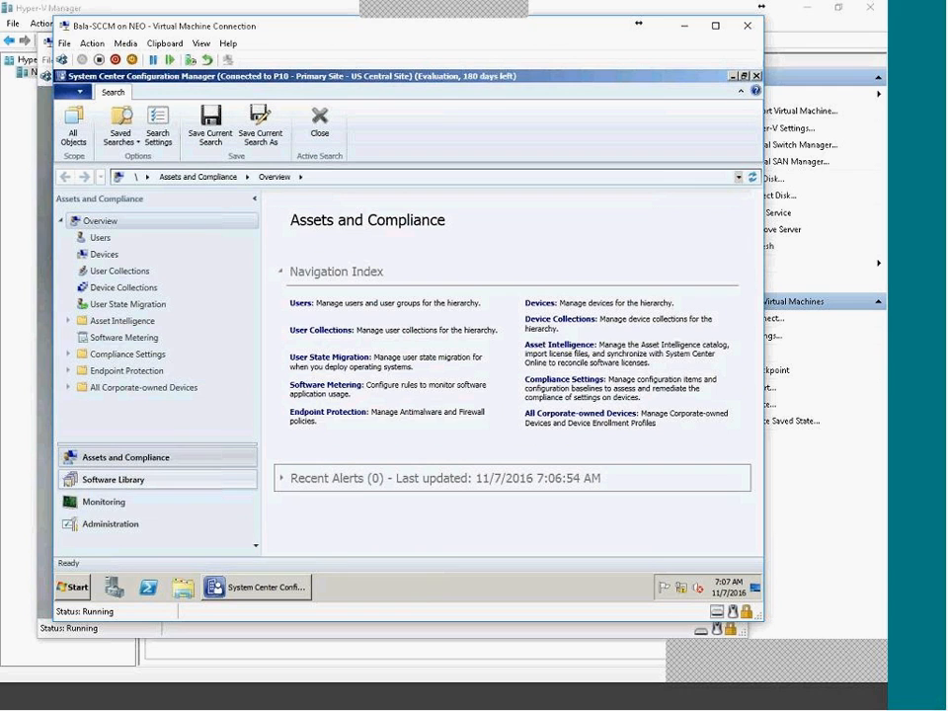
{"action": "left_click", "coordinate": [112, 478]}
{"action": "left_click", "coordinate": [116, 502]}
{"action": "left_click", "coordinate": [109, 479]}
{"action": "left_click", "coordinate": [98, 456]}
{"action": "left_click", "coordinate": [126, 480]}
{"action": "left_click", "coordinate": [124, 501]}
{"action": "left_click", "coordinate": [140, 532]}
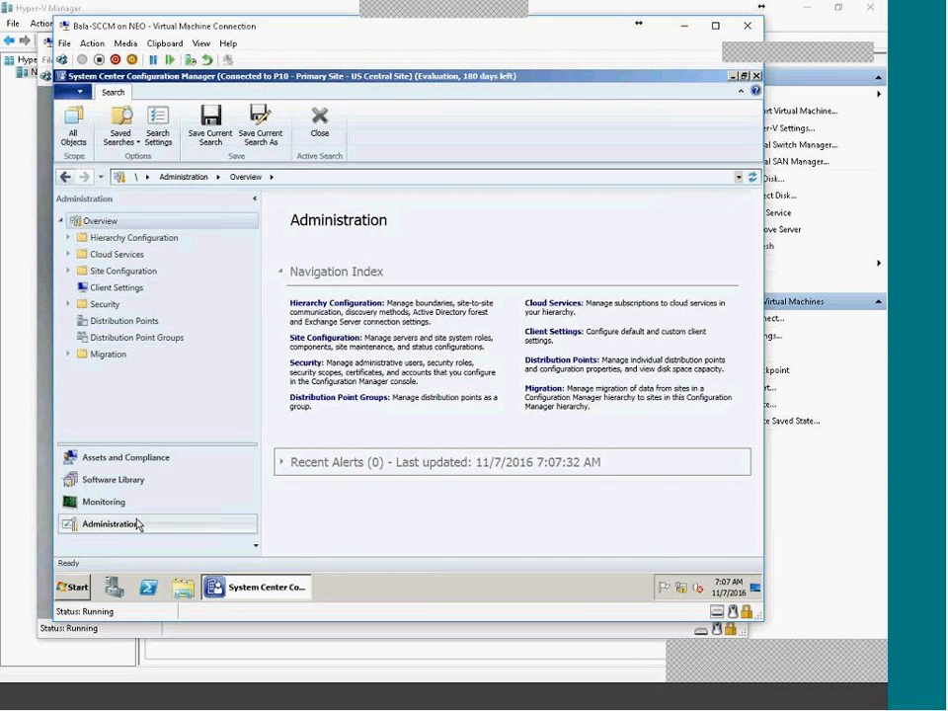
{"action": "left_click", "coordinate": [150, 460]}
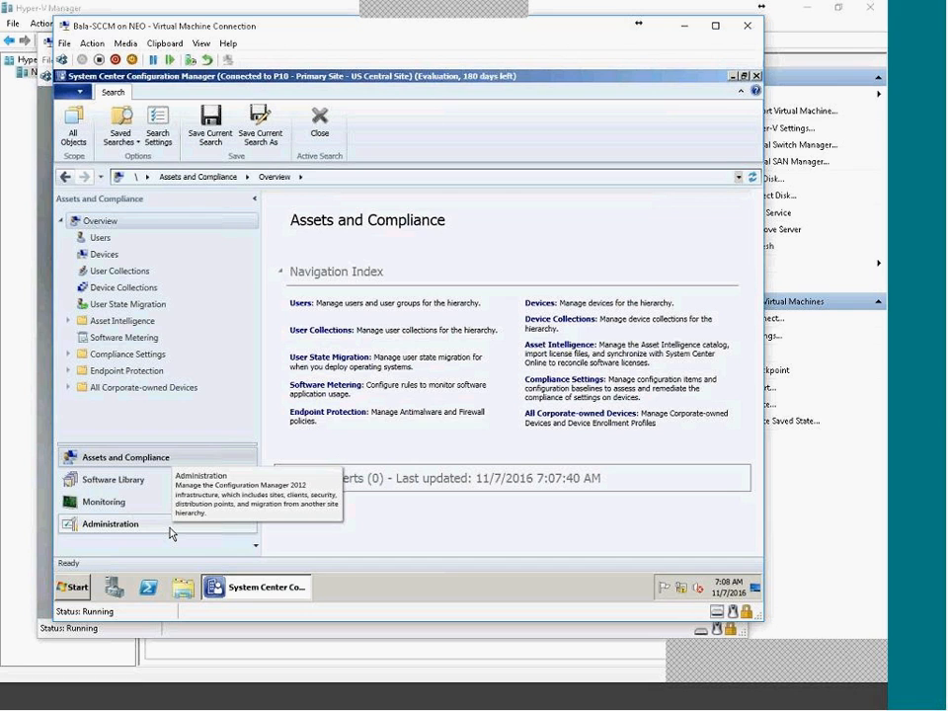
Open a new Chrome window, load the ConfigMgr2016 blog from its tile, and maximize it.
{"action": "right_click", "coordinate": [520, 699]}
{"action": "left_click", "coordinate": [513, 631]}
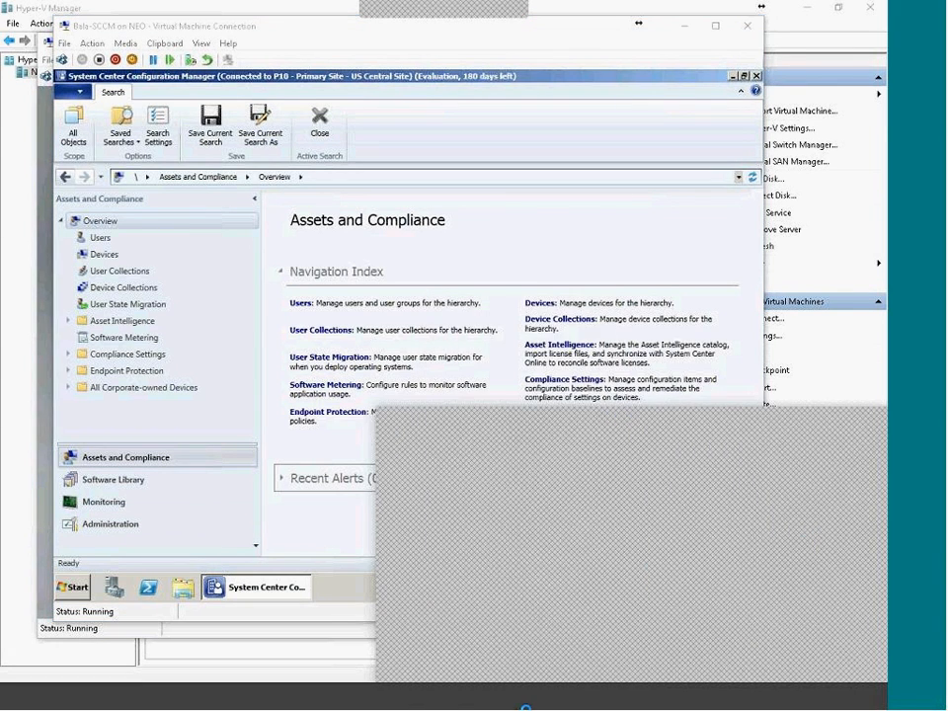
{"action": "left_click_drag", "start_coordinate": [612, 434], "coordinate": [338, 293]}
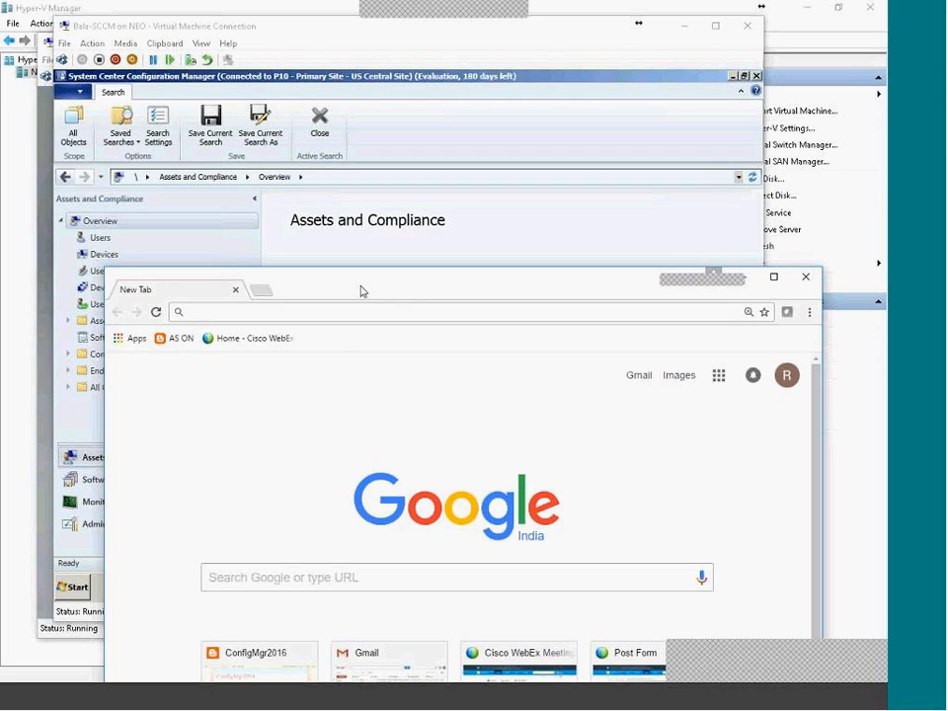
{"action": "left_click", "coordinate": [229, 659]}
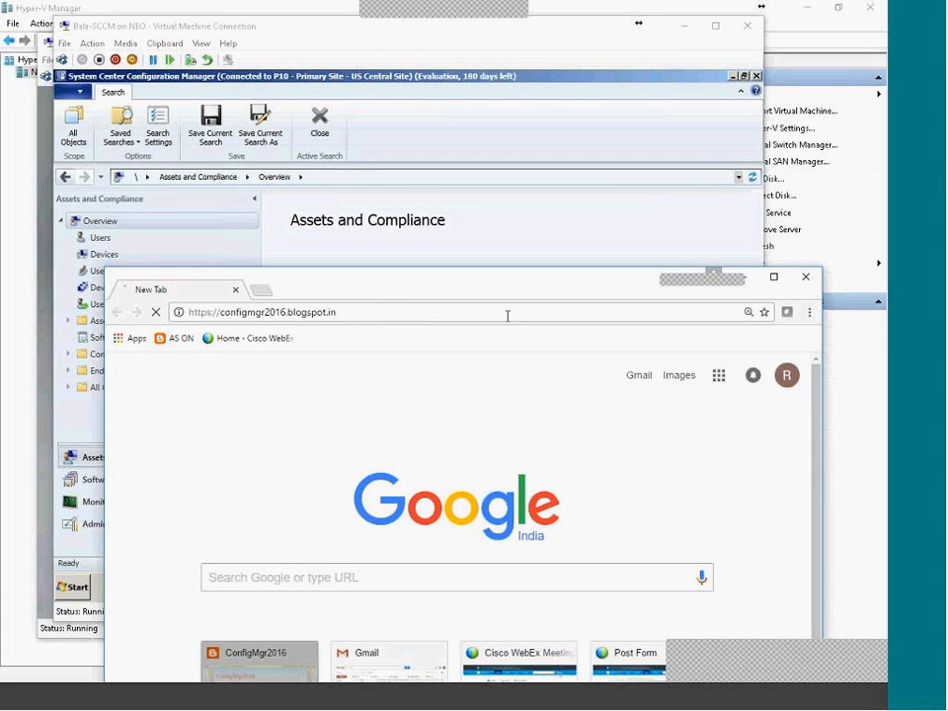
{"action": "double_click", "coordinate": [517, 291]}
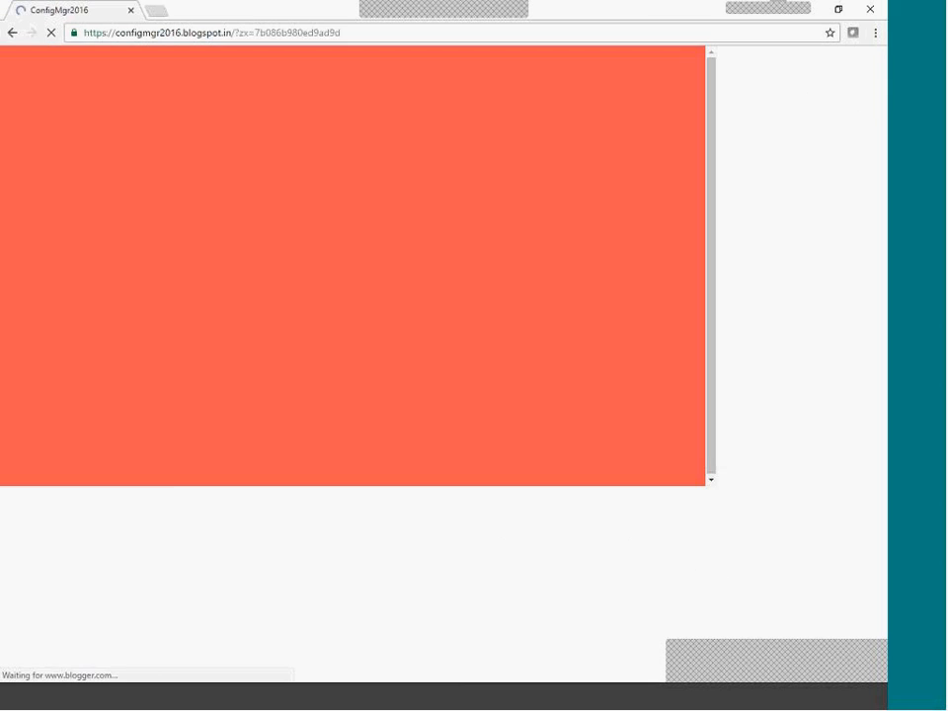
Open the 'Enabling Discovery & boundary's' post and highlight its Enabling Discovery heading.
{"action": "scroll", "coordinate": [465, 459], "scroll_direction": "down", "scroll_amount": 15}
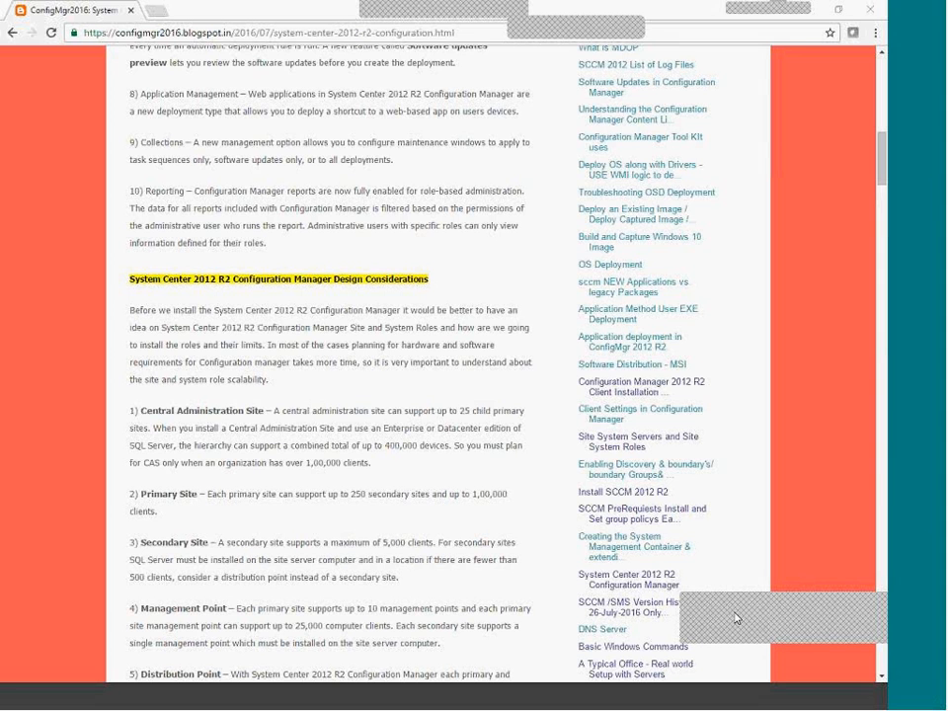
{"action": "left_click", "coordinate": [631, 476]}
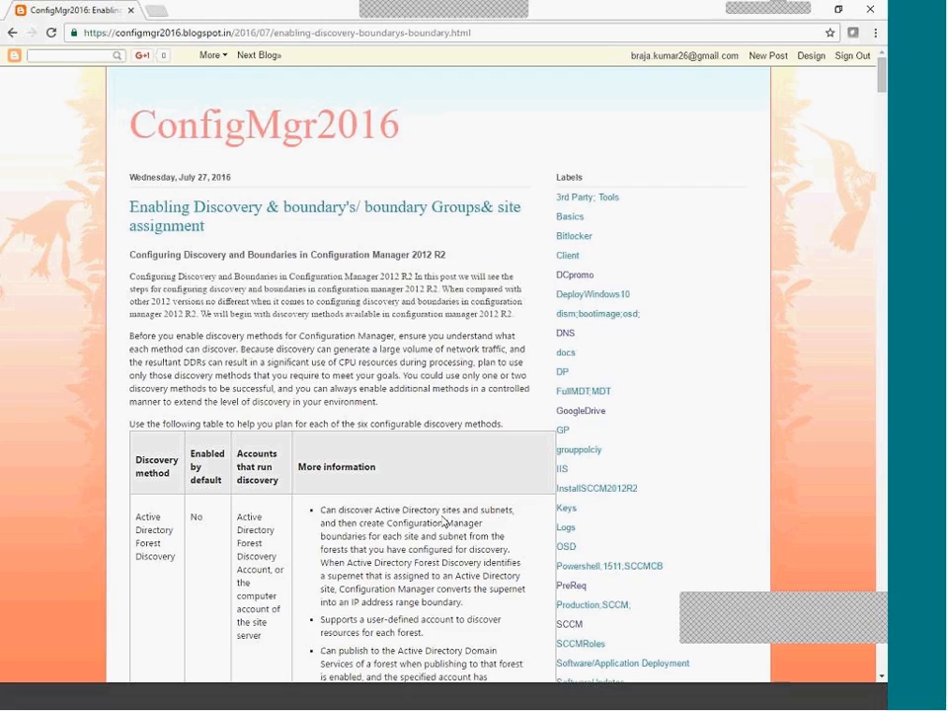
{"action": "scroll", "coordinate": [444, 522], "scroll_direction": "down", "scroll_amount": 20}
{"action": "scroll", "coordinate": [443, 497], "scroll_direction": "down", "scroll_amount": 4}
{"action": "scroll", "coordinate": [441, 494], "scroll_direction": "down", "scroll_amount": 20}
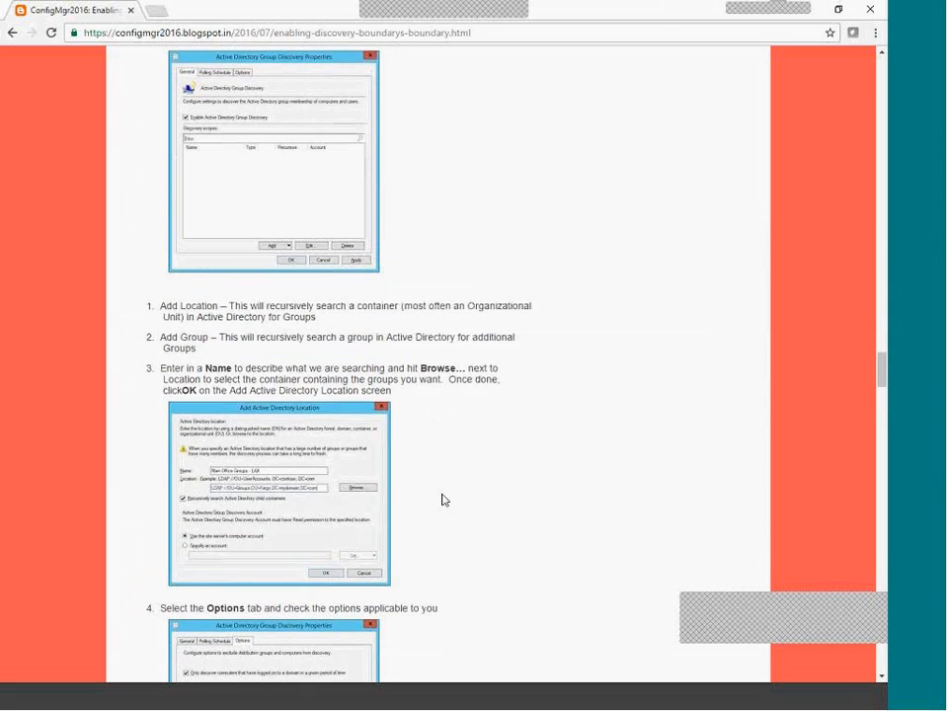
{"action": "scroll", "coordinate": [443, 494], "scroll_direction": "down", "scroll_amount": 8}
{"action": "scroll", "coordinate": [450, 502], "scroll_direction": "up", "scroll_amount": 2}
{"action": "scroll", "coordinate": [440, 305], "scroll_direction": "up", "scroll_amount": 4}
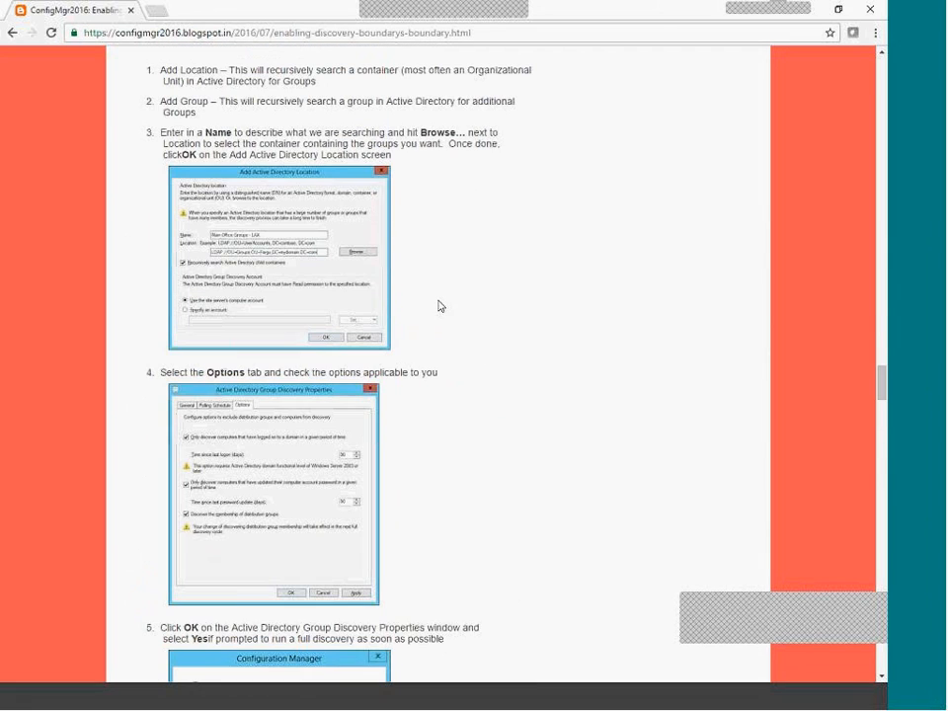
{"action": "scroll", "coordinate": [367, 316], "scroll_direction": "up", "scroll_amount": 2}
{"action": "scroll", "coordinate": [365, 292], "scroll_direction": "up", "scroll_amount": 20}
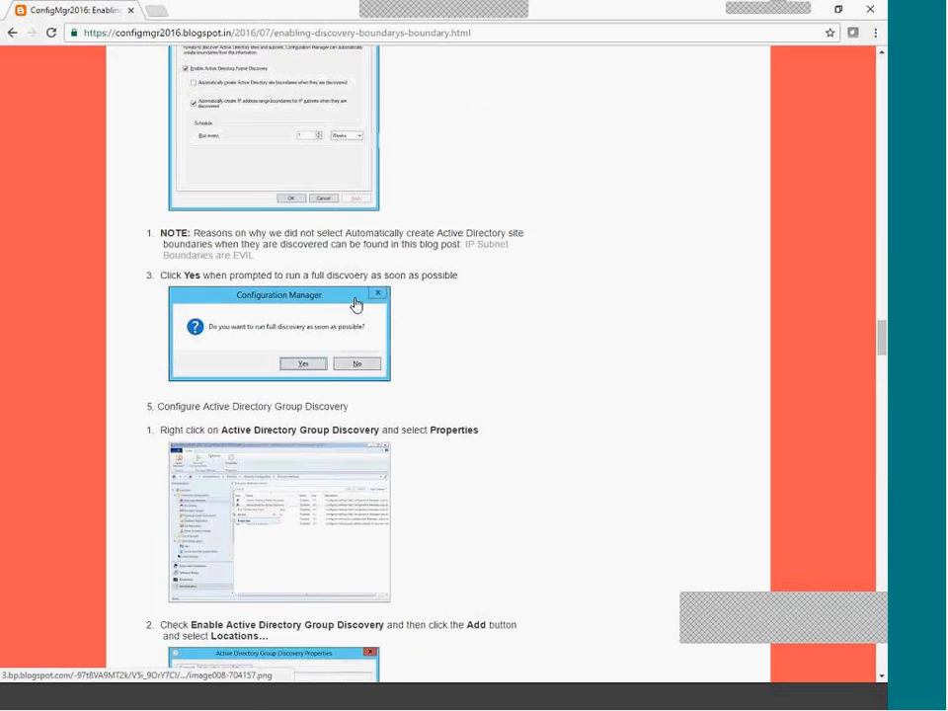
{"action": "left_click_drag", "start_coordinate": [144, 425], "coordinate": [478, 435]}
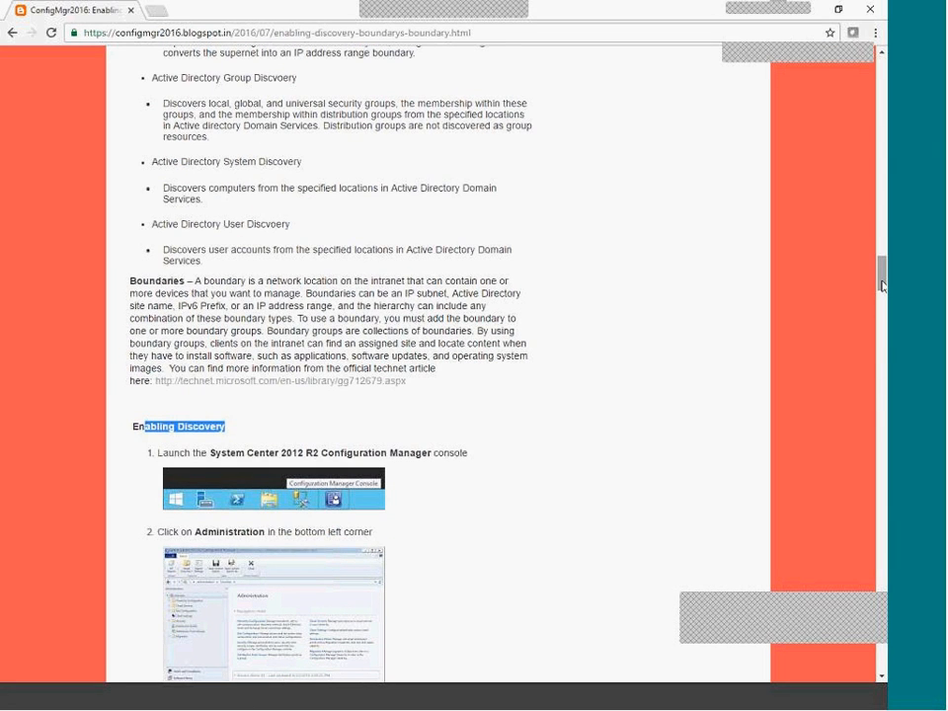
Read on through the Enabling Discovery steps, briefly highlighting the post title, then return to the VM.
{"action": "scroll", "coordinate": [663, 213], "scroll_direction": "down", "scroll_amount": 20}
{"action": "scroll", "coordinate": [862, 608], "scroll_direction": "down", "scroll_amount": 20}
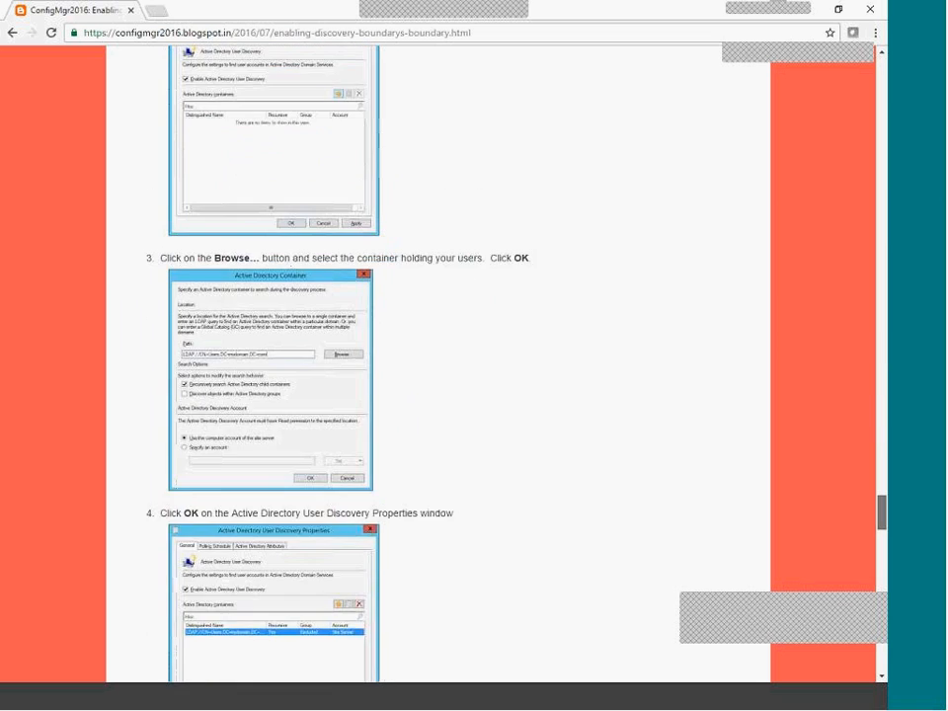
{"action": "left_click_drag", "start_coordinate": [862, 603], "coordinate": [841, 65]}
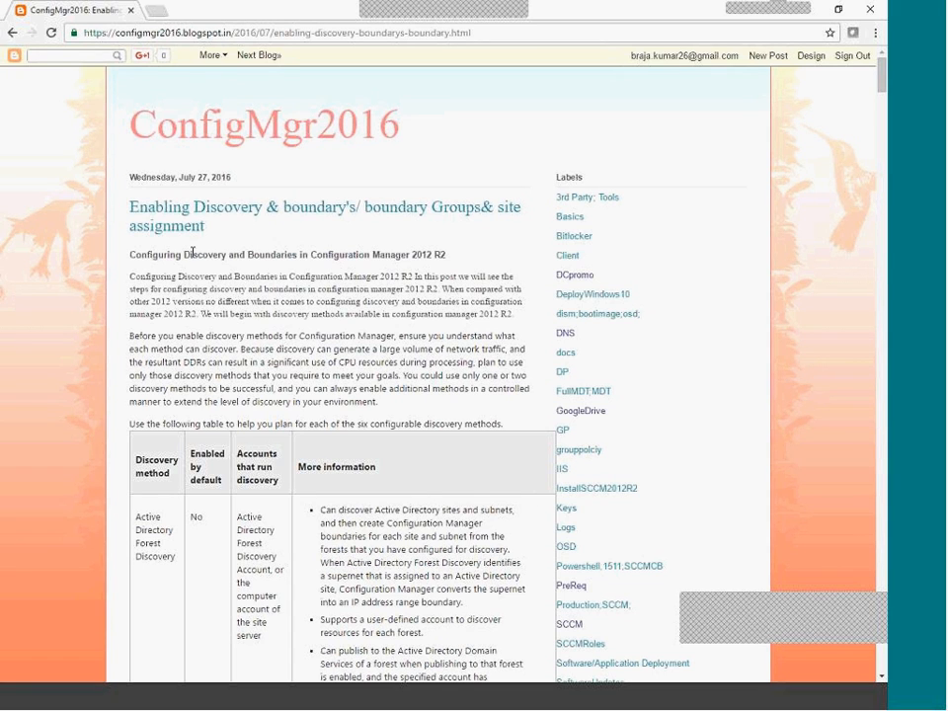
{"action": "left_click_drag", "start_coordinate": [131, 206], "coordinate": [222, 225]}
{"action": "left_click", "coordinate": [222, 225]}
{"action": "scroll", "coordinate": [299, 319], "scroll_direction": "down", "scroll_amount": 4}
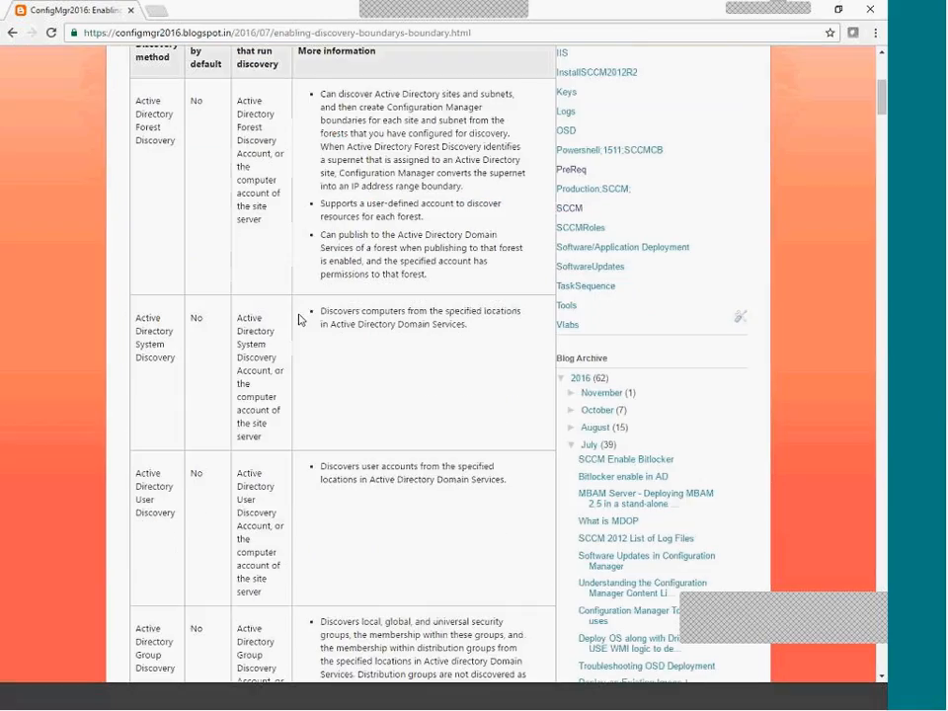
{"action": "scroll", "coordinate": [299, 316], "scroll_direction": "down", "scroll_amount": 15}
{"action": "scroll", "coordinate": [298, 310], "scroll_direction": "down", "scroll_amount": 20}
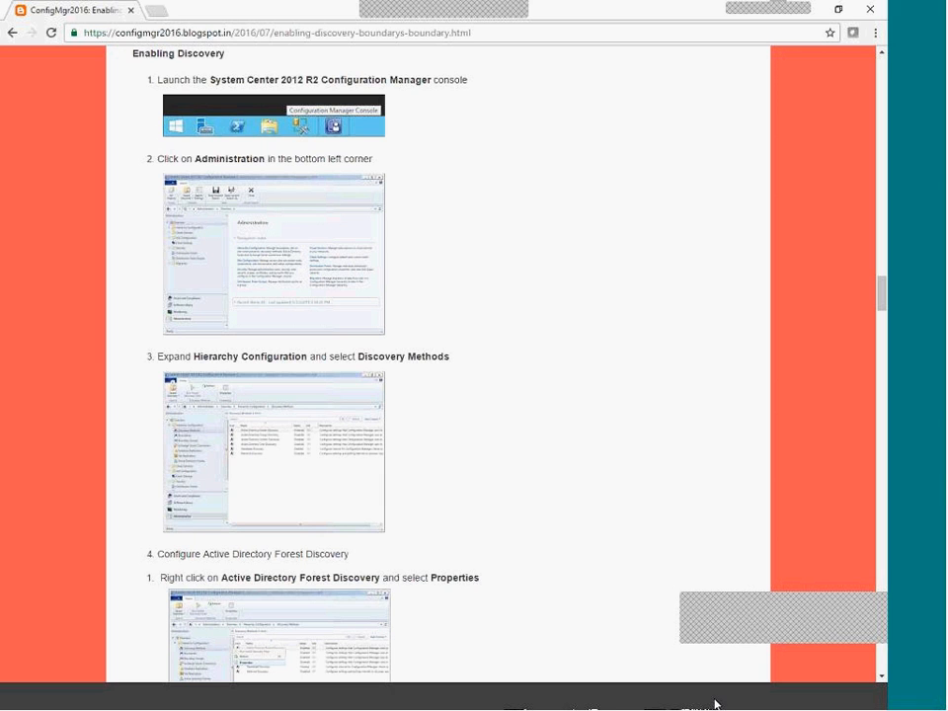
{"action": "left_click", "coordinate": [618, 679]}
Bring the SCCM console back in front and check the server's date and time.
{"action": "left_click", "coordinate": [690, 694]}
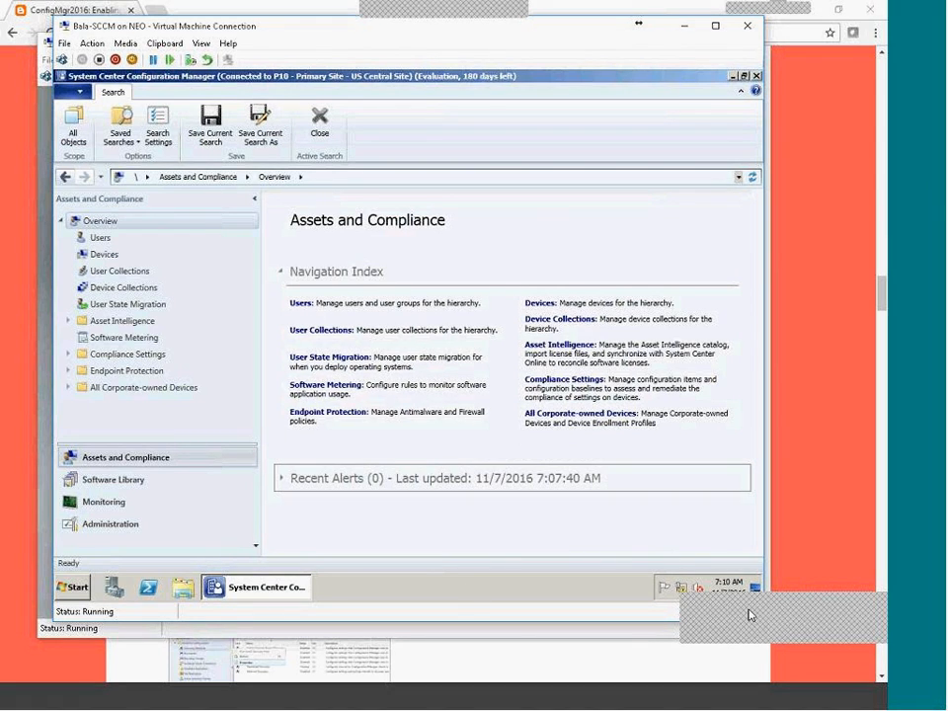
{"action": "left_click", "coordinate": [700, 644]}
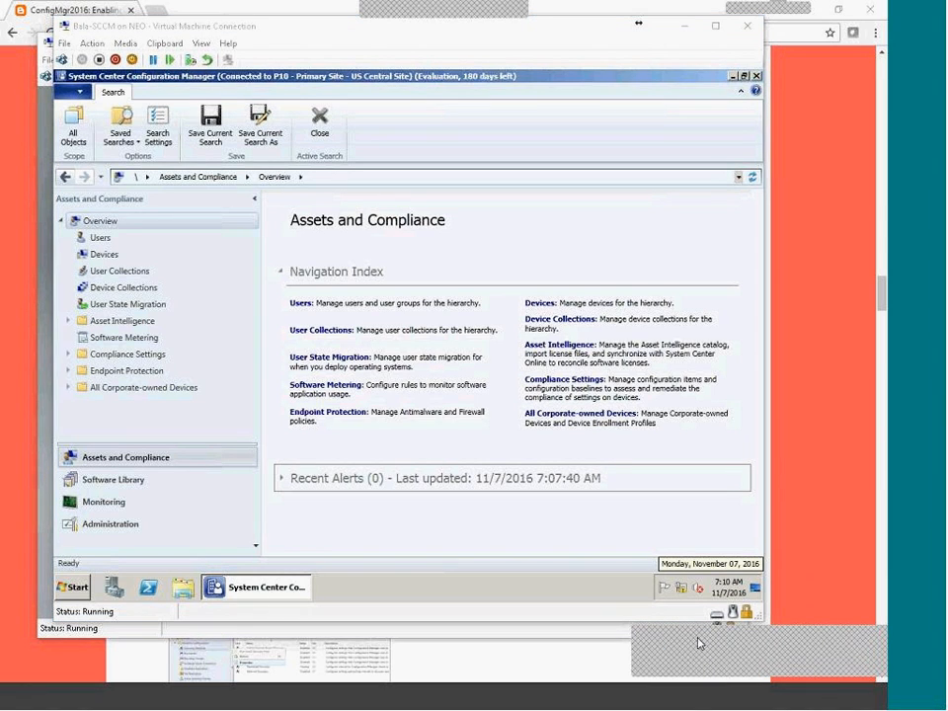
{"action": "left_click", "coordinate": [428, 605]}
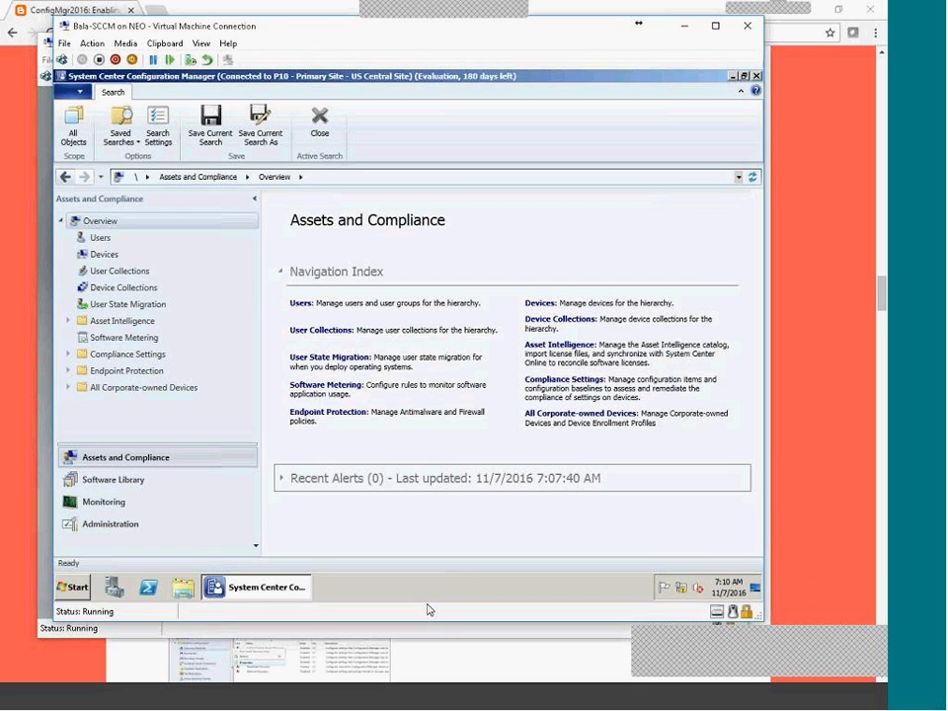
{"action": "left_click", "coordinate": [409, 584]}
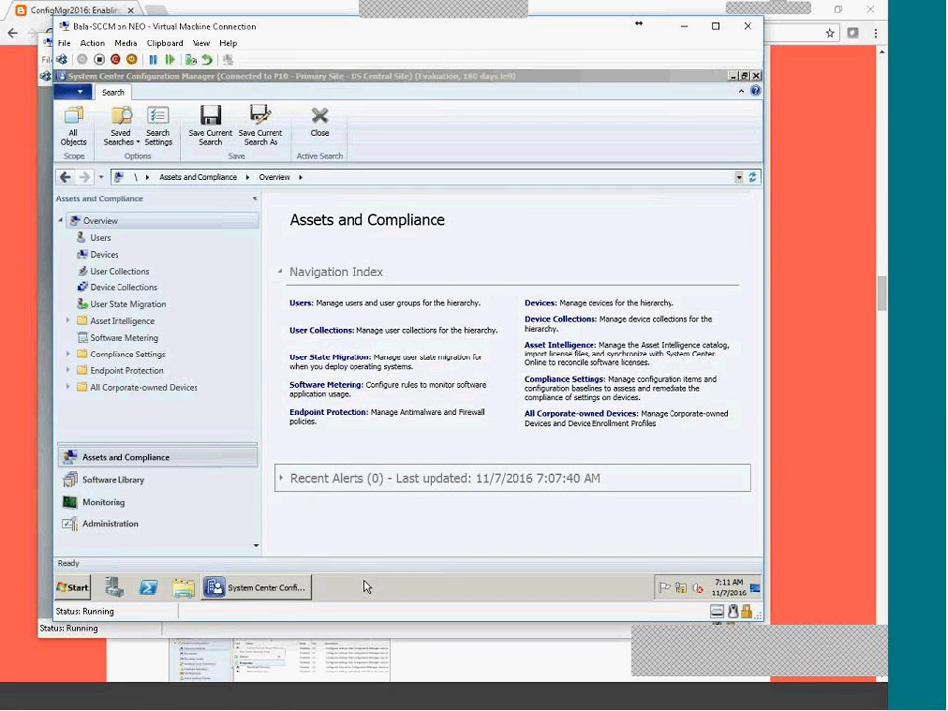
Open Navigation Pane Options, cancel without changes, then switch to the Administration workspace.
{"action": "left_click", "coordinate": [143, 541]}
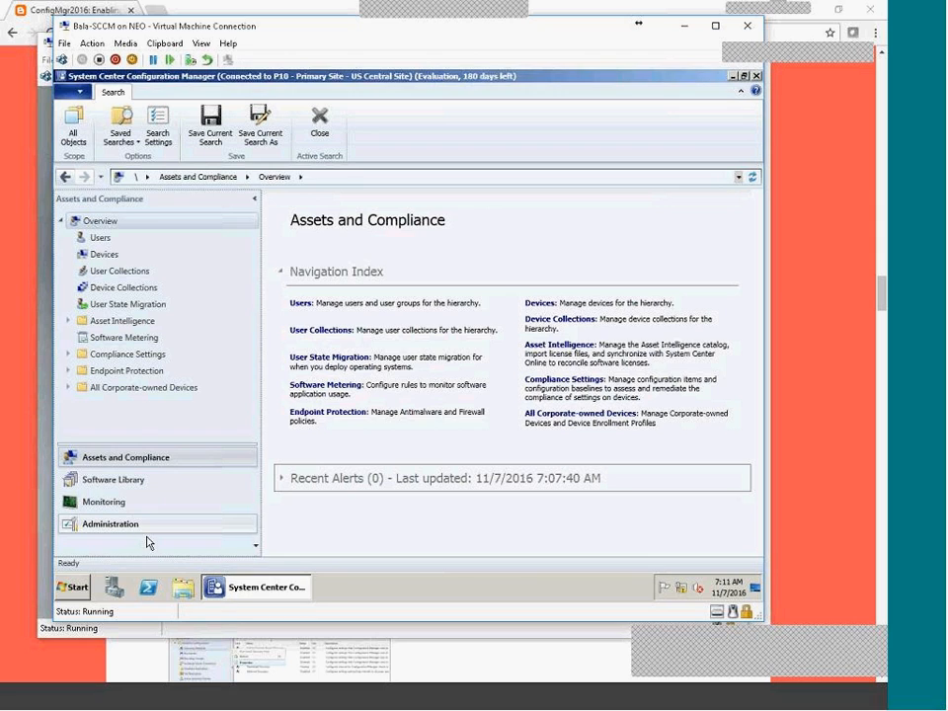
{"action": "left_click", "coordinate": [256, 549]}
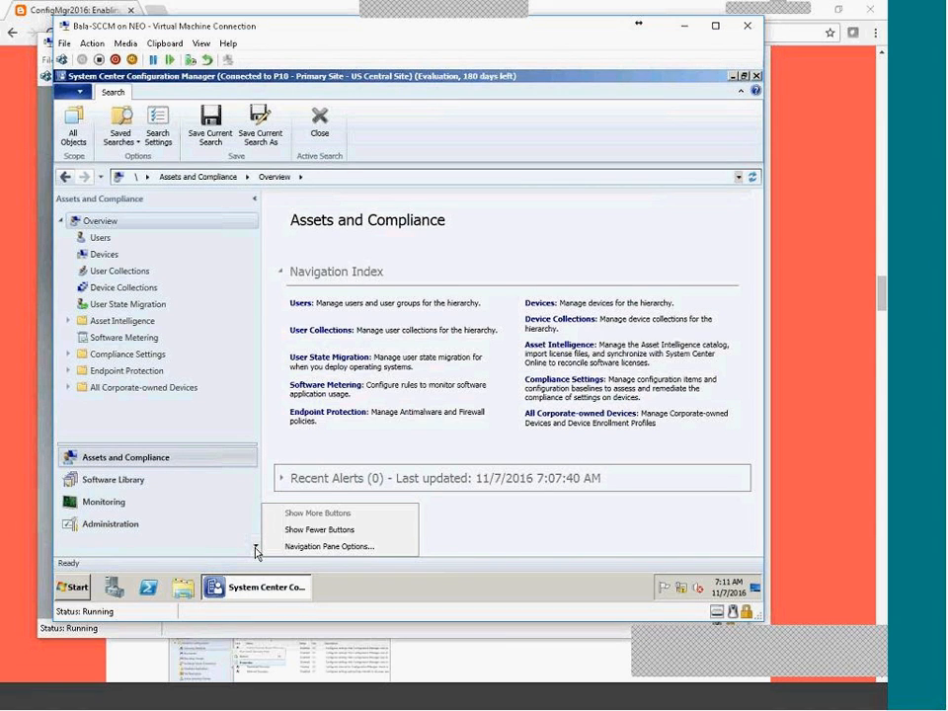
{"action": "left_click", "coordinate": [321, 547]}
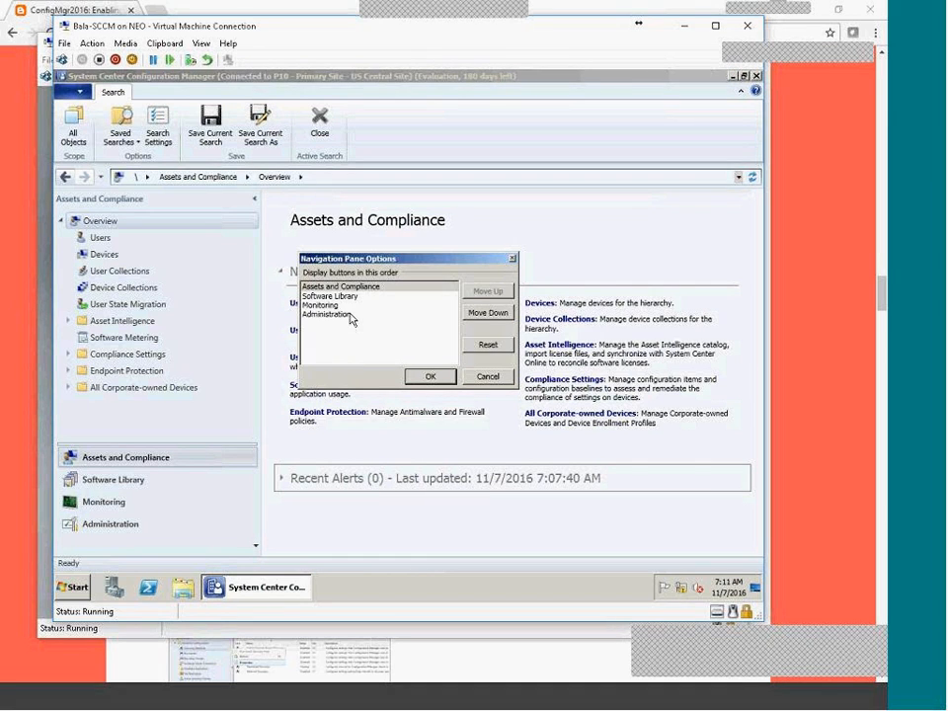
{"action": "left_click", "coordinate": [488, 376]}
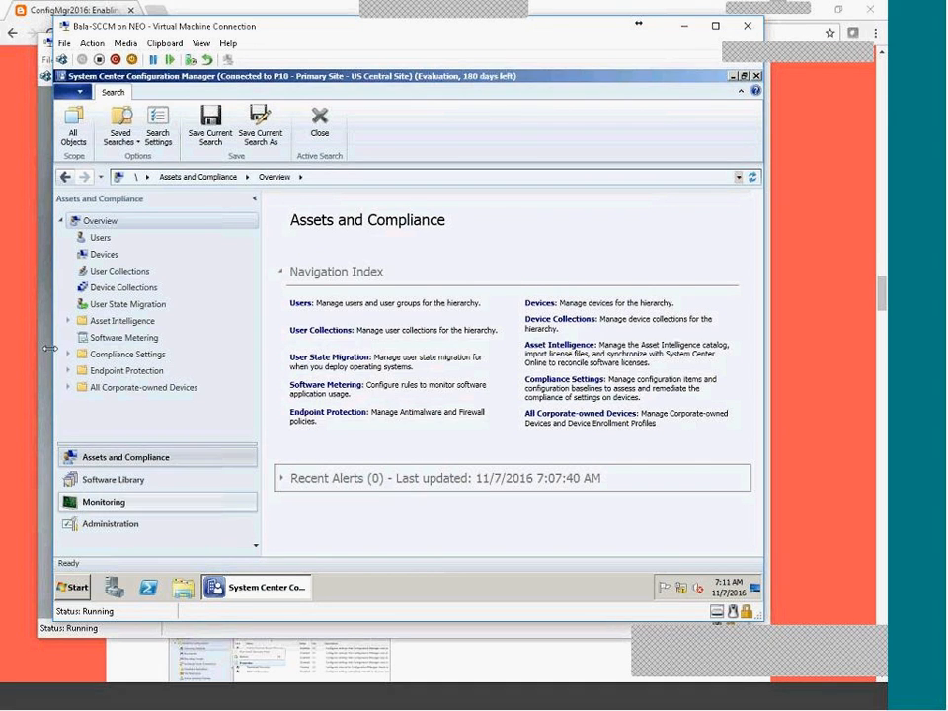
{"action": "left_click", "coordinate": [112, 526]}
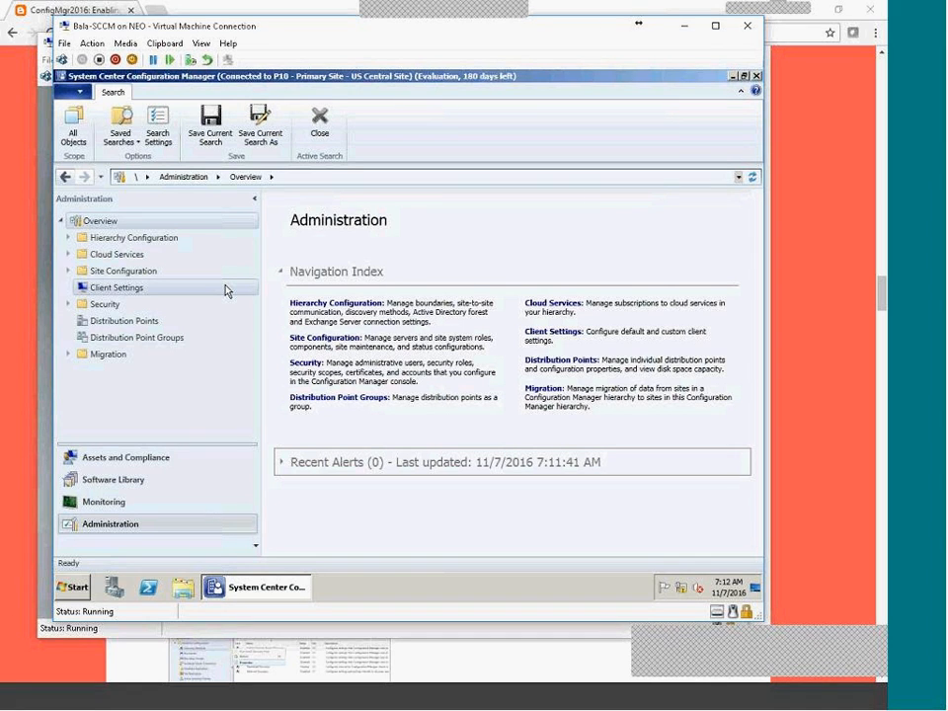
Pass through Monitoring and land on the Software Library overview.
{"action": "left_click", "coordinate": [83, 506]}
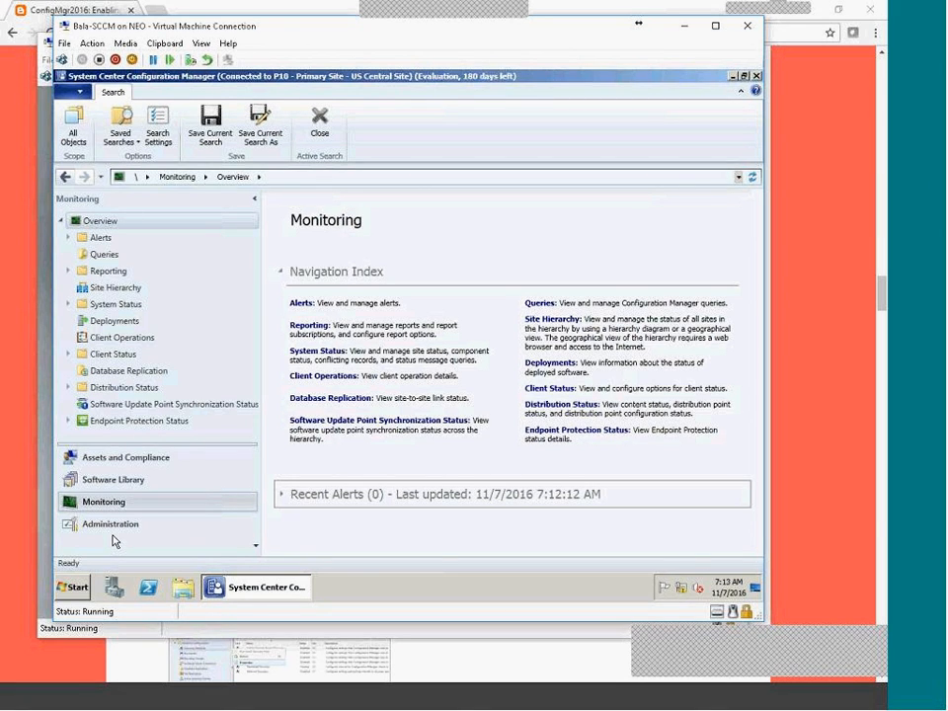
{"action": "left_click", "coordinate": [109, 482]}
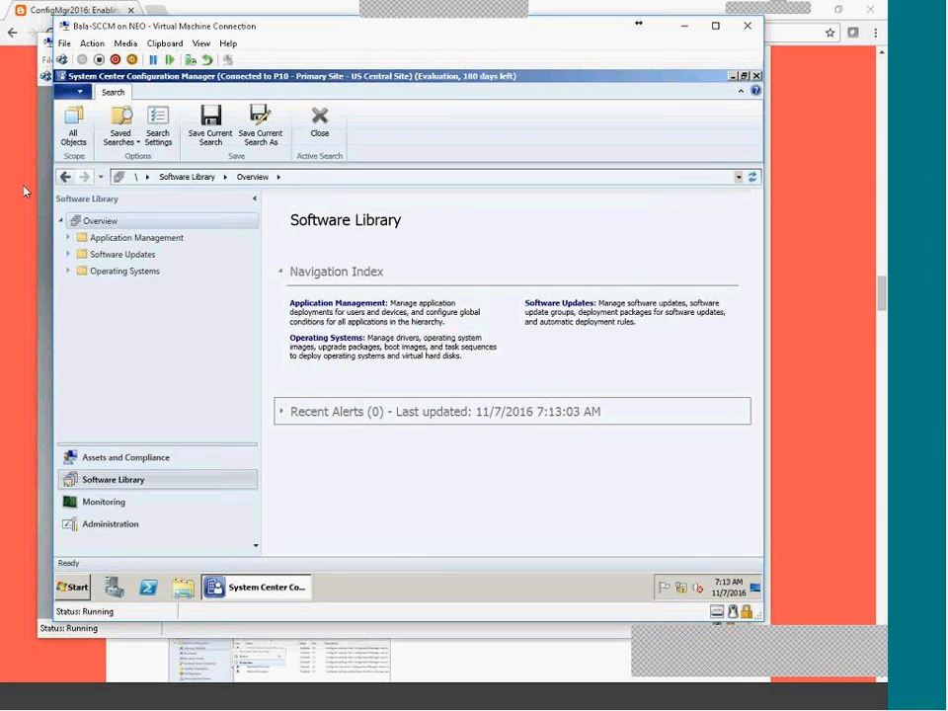
Expand Application Management and view its Applications list, then its two Packages.
{"action": "left_click", "coordinate": [66, 239]}
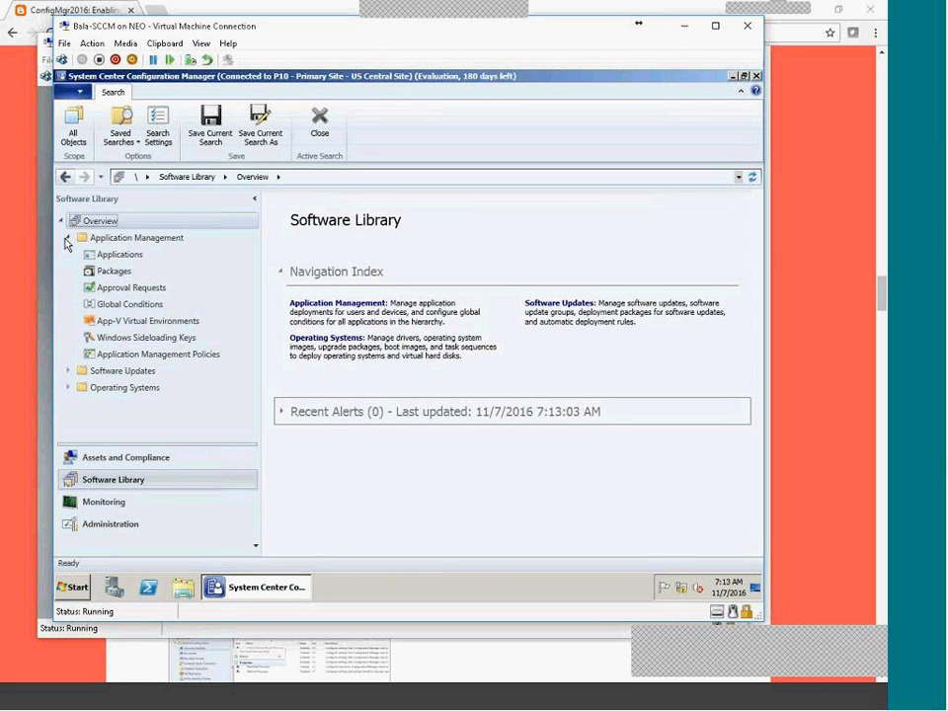
{"action": "left_click", "coordinate": [114, 240]}
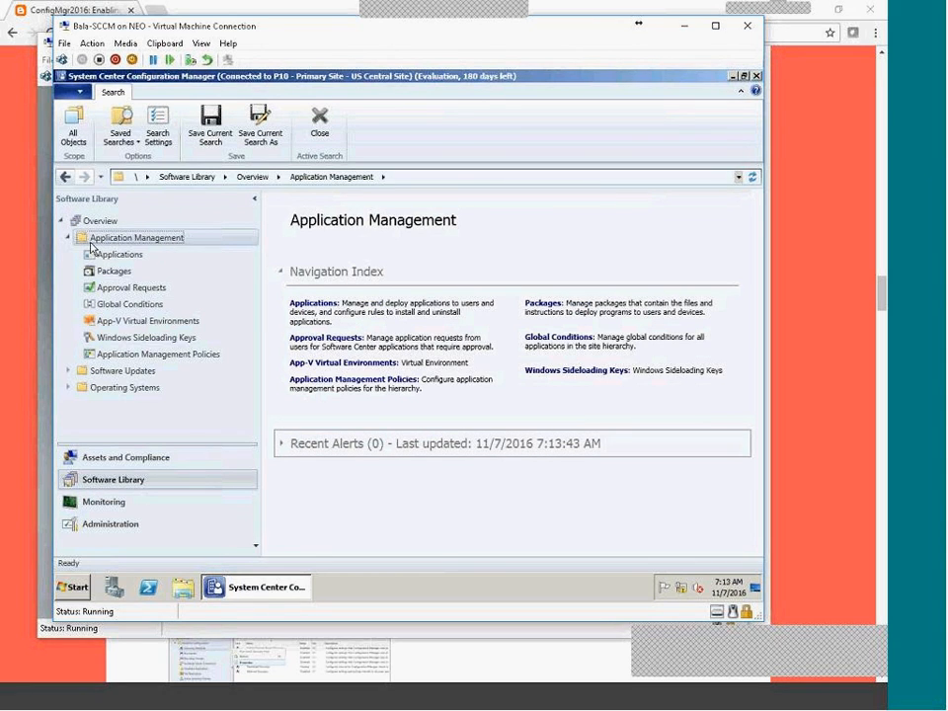
{"action": "left_click", "coordinate": [120, 263]}
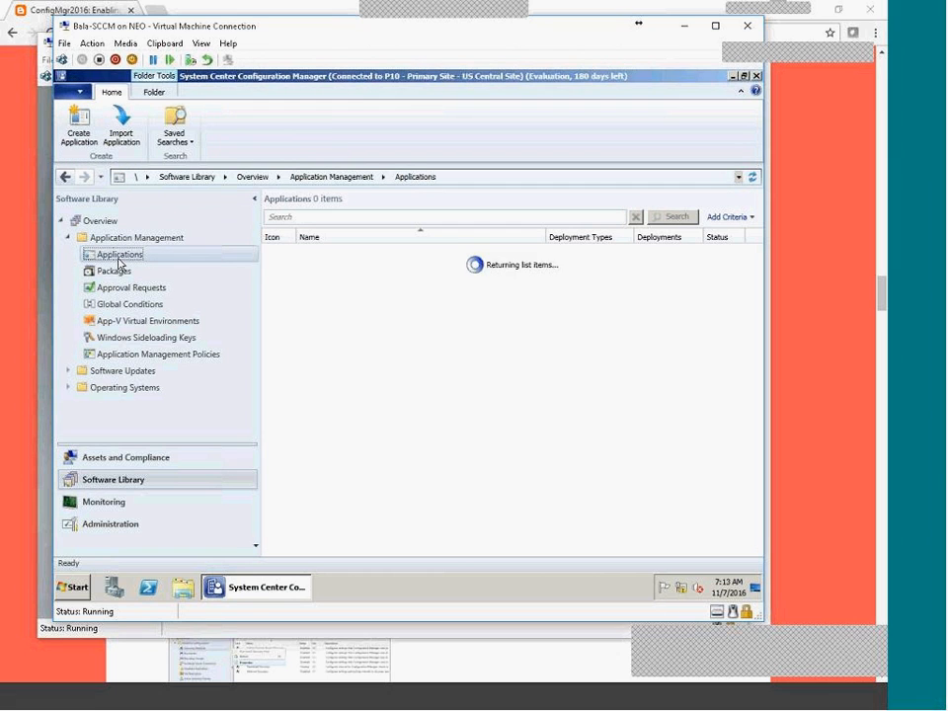
{"action": "left_click", "coordinate": [120, 273]}
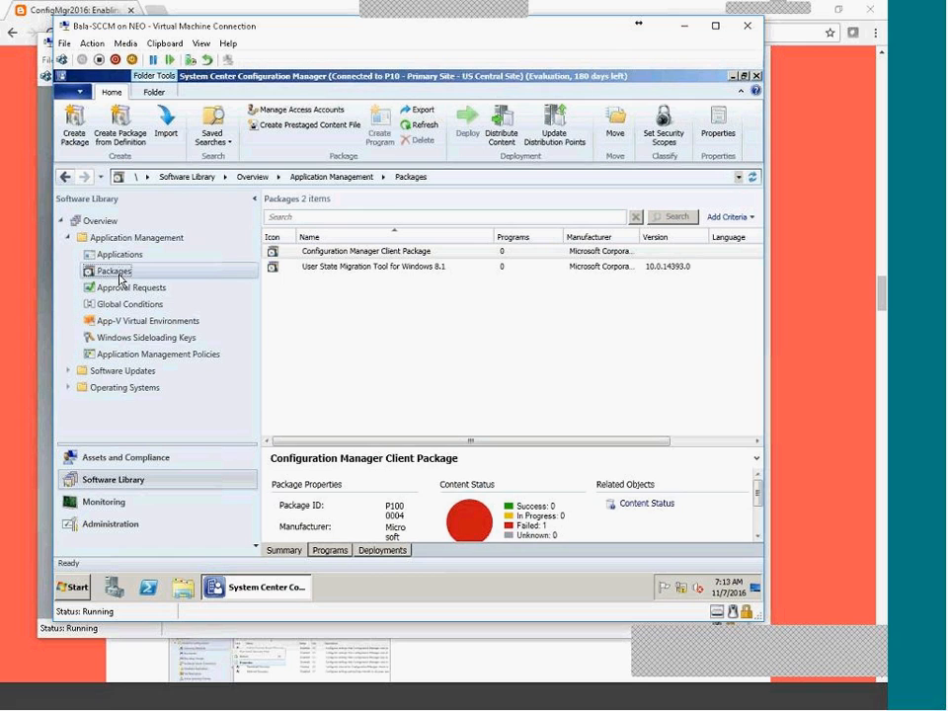
Collapse Application Management and Software Updates, then open the Operating Systems overview in the tree.
{"action": "left_click", "coordinate": [122, 372]}
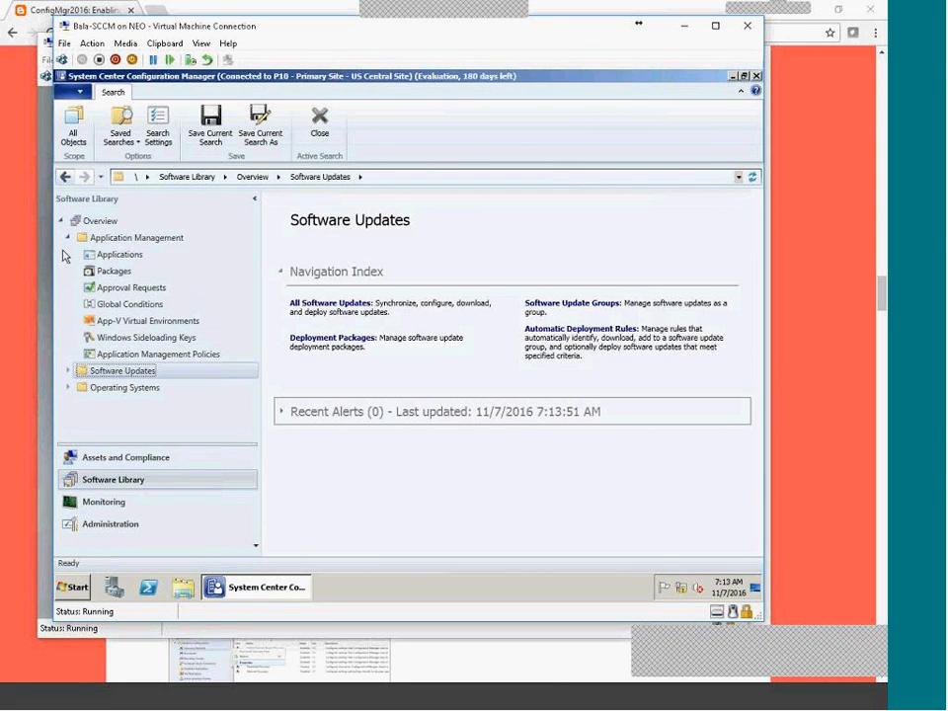
{"action": "left_click", "coordinate": [67, 238]}
{"action": "left_click", "coordinate": [67, 254]}
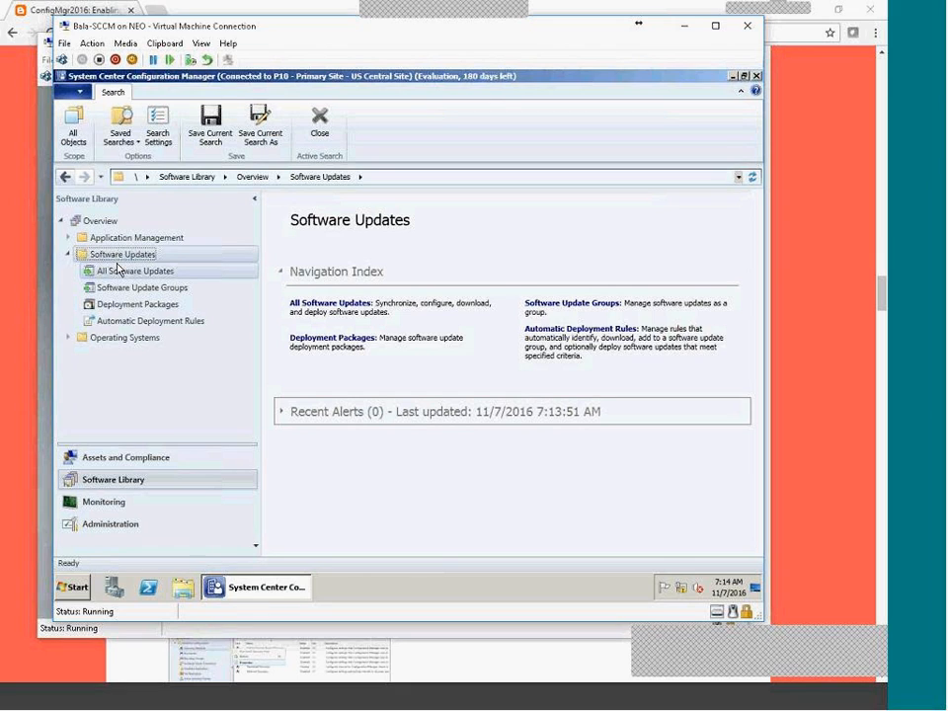
{"action": "left_click", "coordinate": [69, 255]}
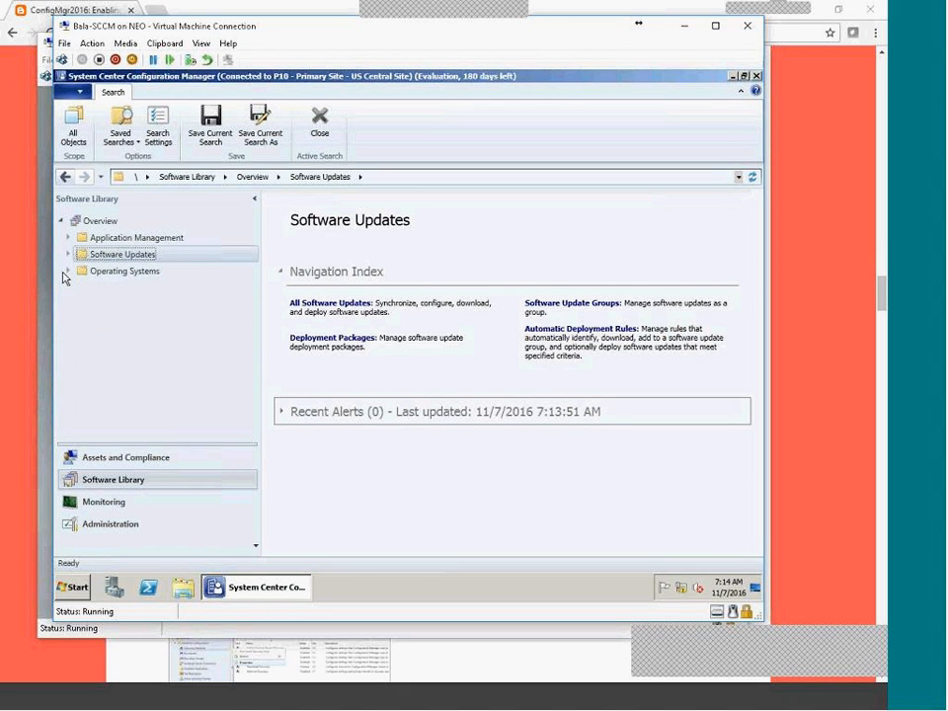
{"action": "left_click", "coordinate": [67, 272]}
{"action": "left_click", "coordinate": [99, 271]}
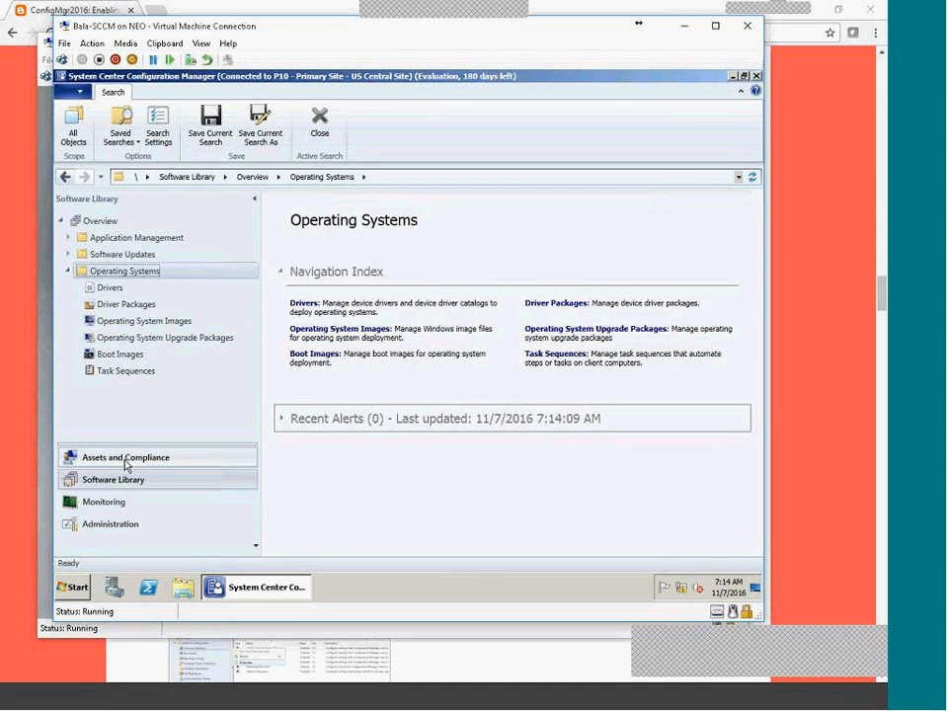
Switch the console to the Assets and Compliance workspace.
{"action": "mouse_move", "coordinate": [296, 598]}
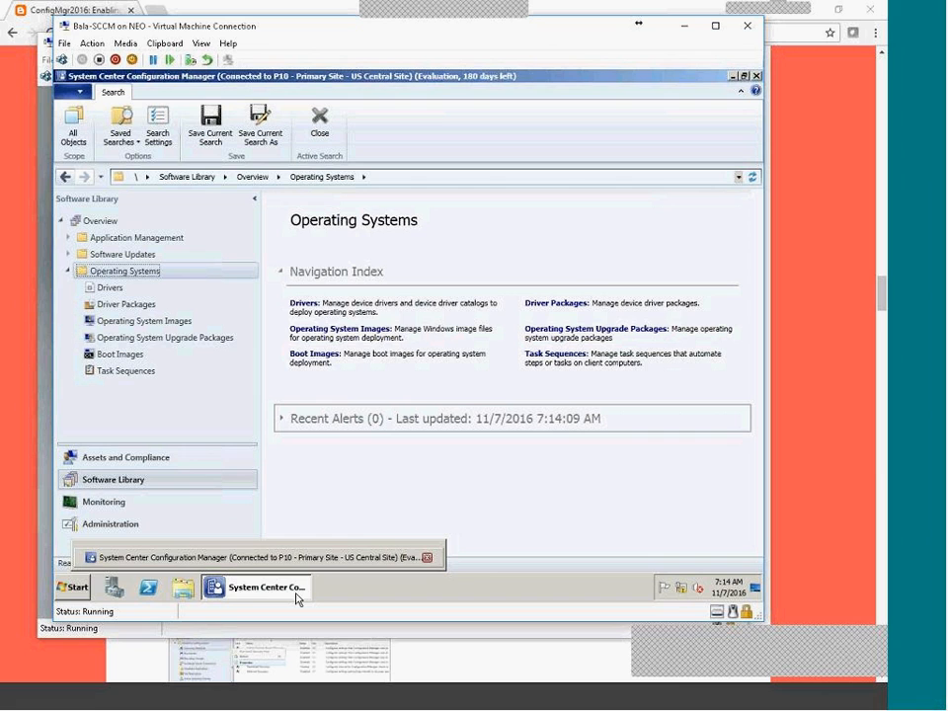
{"action": "left_click", "coordinate": [158, 461]}
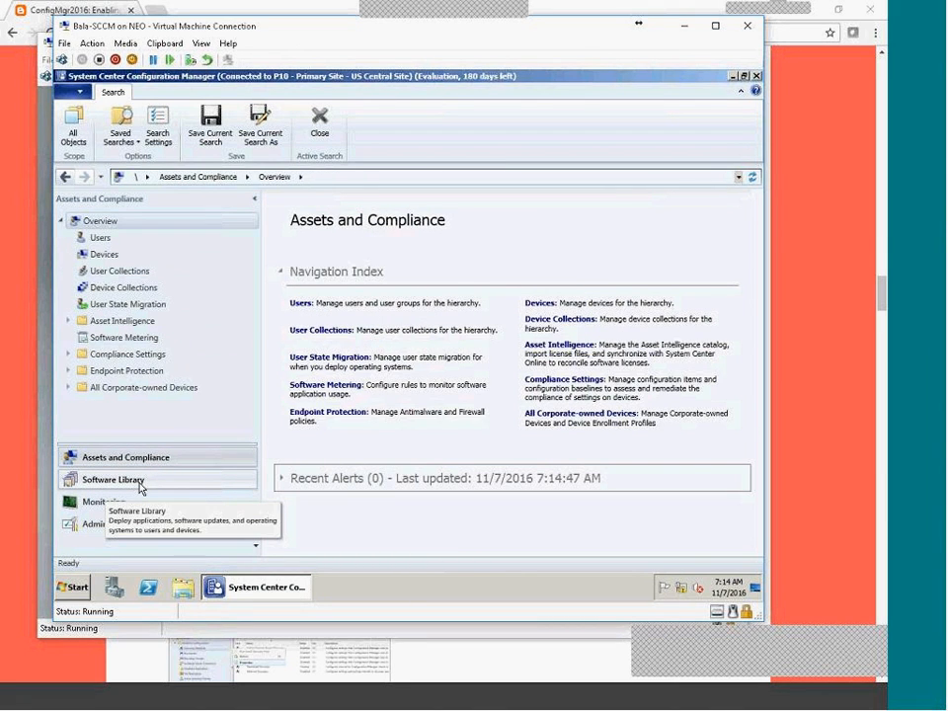
{"action": "left_click", "coordinate": [141, 483]}
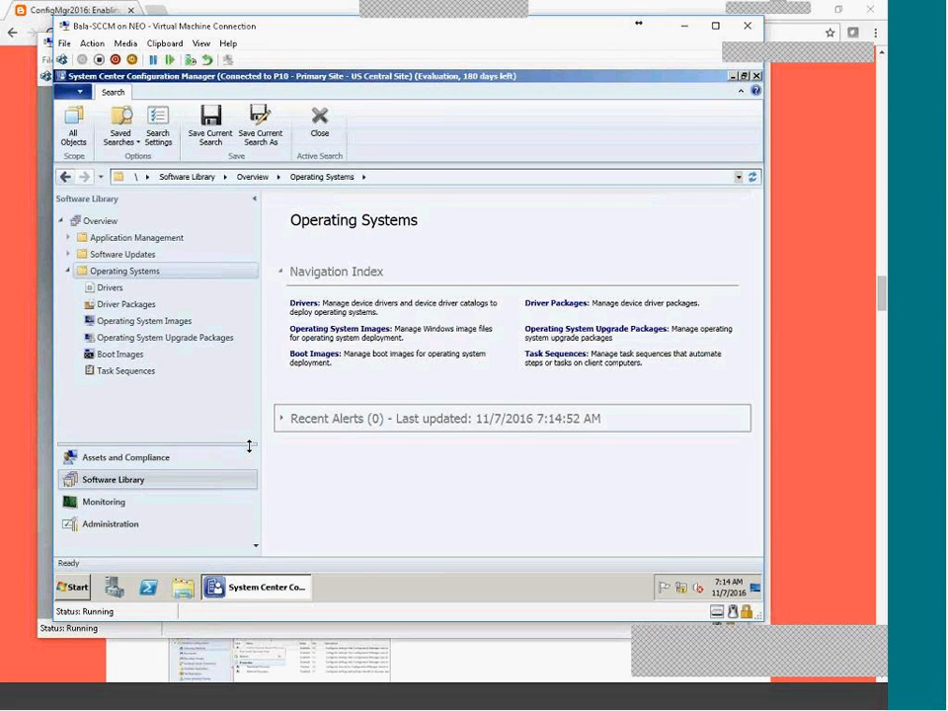
{"action": "left_click", "coordinate": [65, 456]}
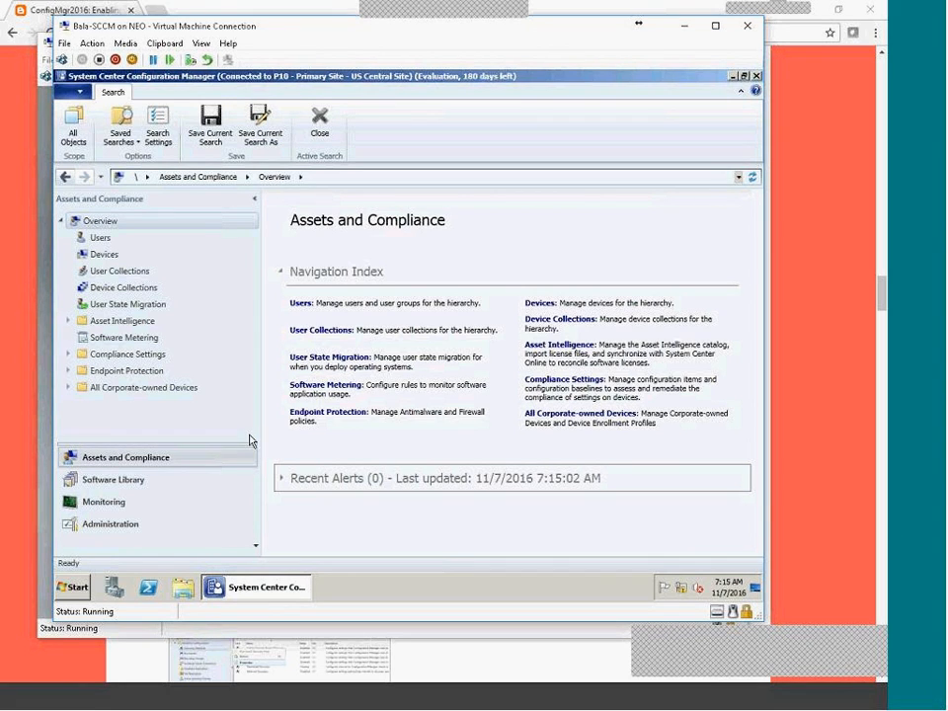
Expand and collapse the Endpoint Protection and All Corporate-owned Devices nodes.
{"action": "left_click", "coordinate": [69, 370]}
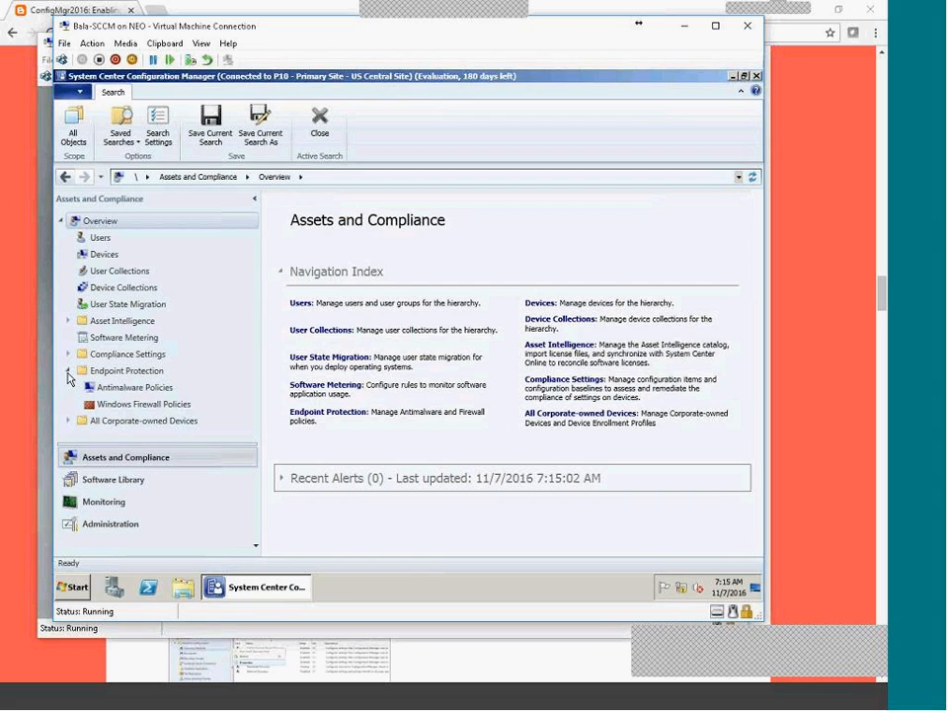
{"action": "left_click", "coordinate": [68, 371]}
{"action": "left_click", "coordinate": [68, 385]}
{"action": "left_click", "coordinate": [69, 387]}
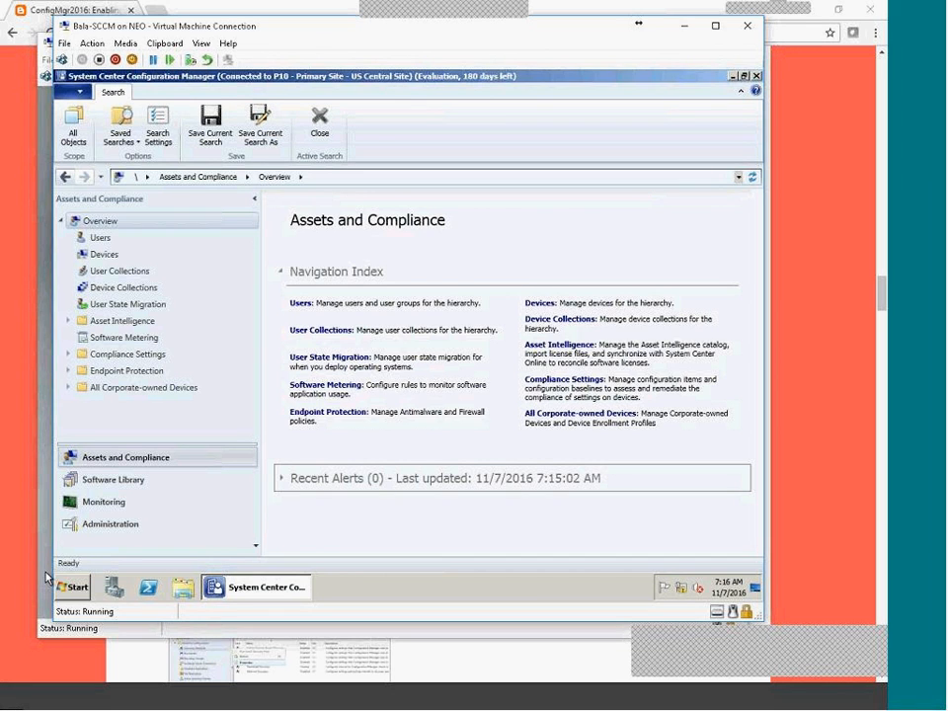
Collapse the Navigation Index section, then scroll the blog post to the Vlabs-labelled lab post.
{"action": "left_click", "coordinate": [75, 590]}
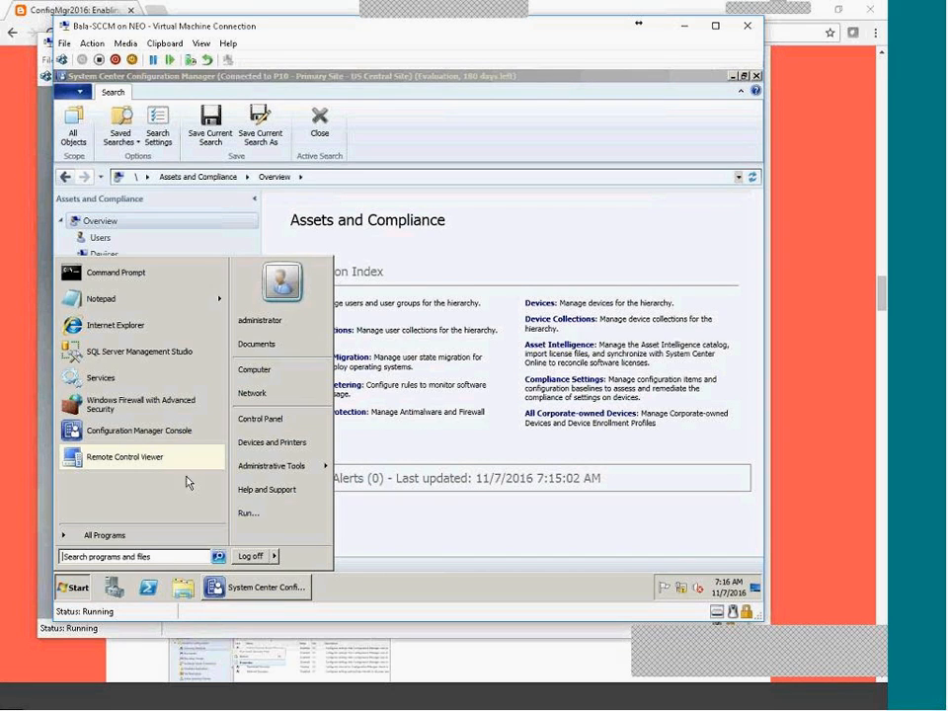
{"action": "left_click", "coordinate": [419, 549]}
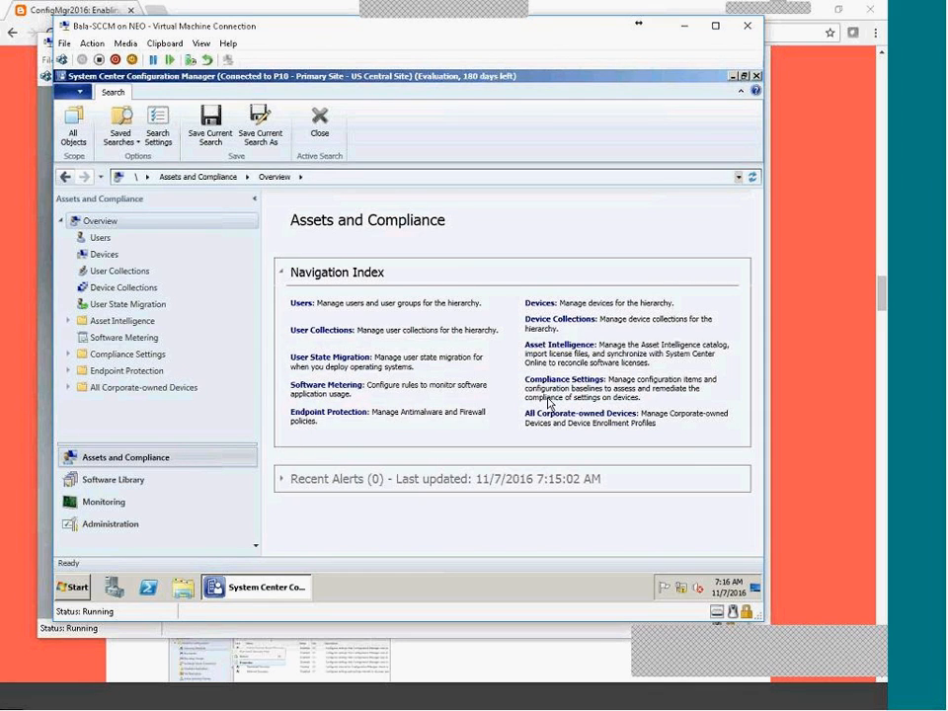
{"action": "left_click", "coordinate": [282, 272]}
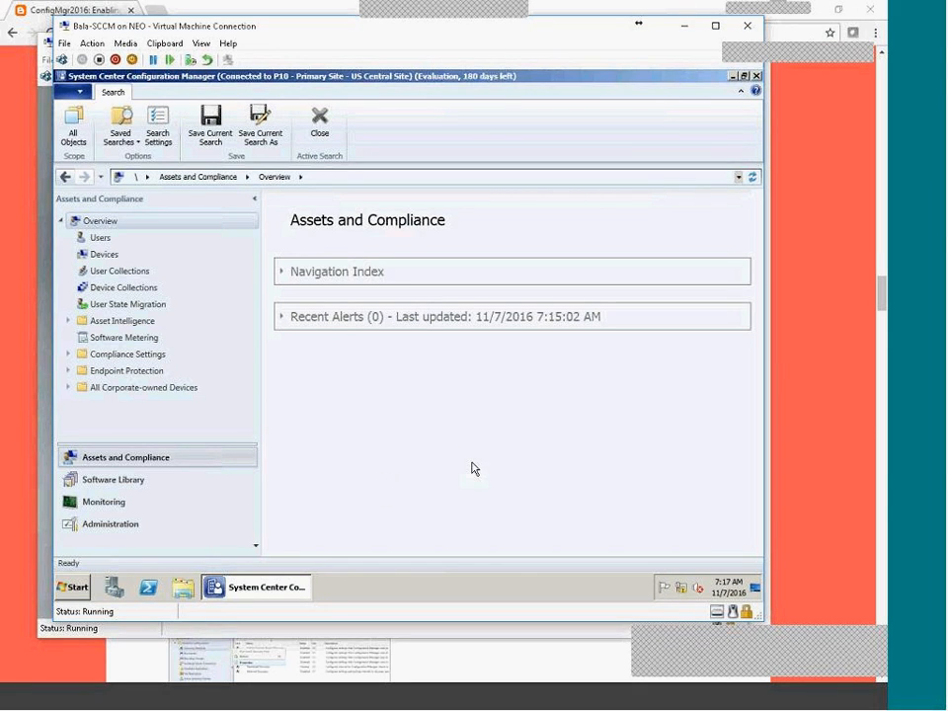
{"action": "left_click_drag", "start_coordinate": [883, 295], "coordinate": [882, 100]}
Filter the blog to Vlabs-labelled posts and highlight the November 1, 2016 post date.
{"action": "left_click", "coordinate": [566, 335]}
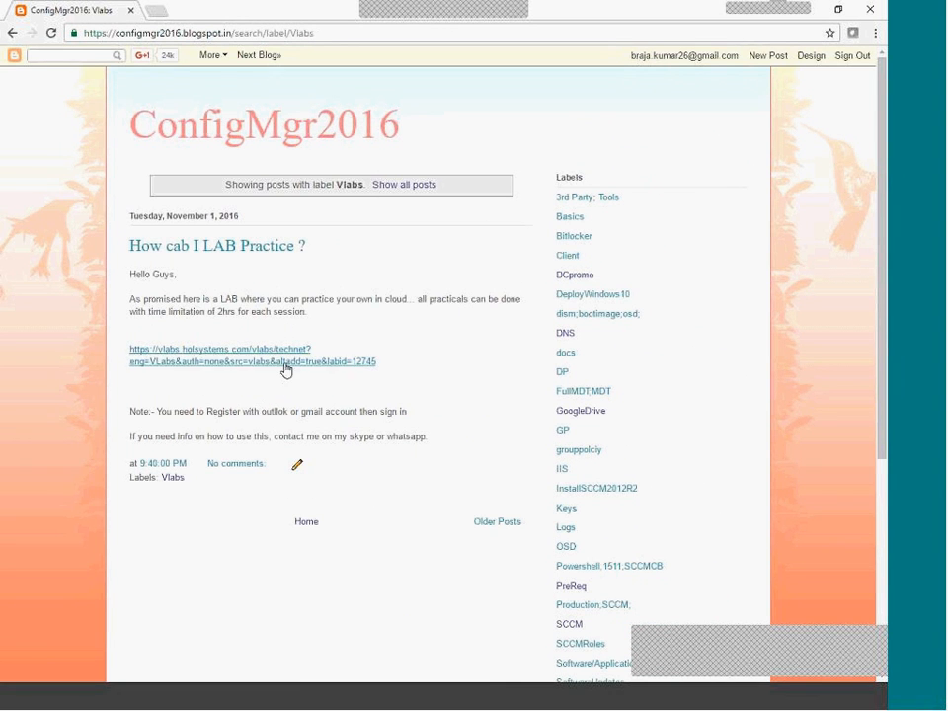
{"action": "left_click_drag", "start_coordinate": [162, 216], "coordinate": [246, 222]}
{"action": "scroll", "coordinate": [510, 607], "scroll_direction": "down", "scroll_amount": 5}
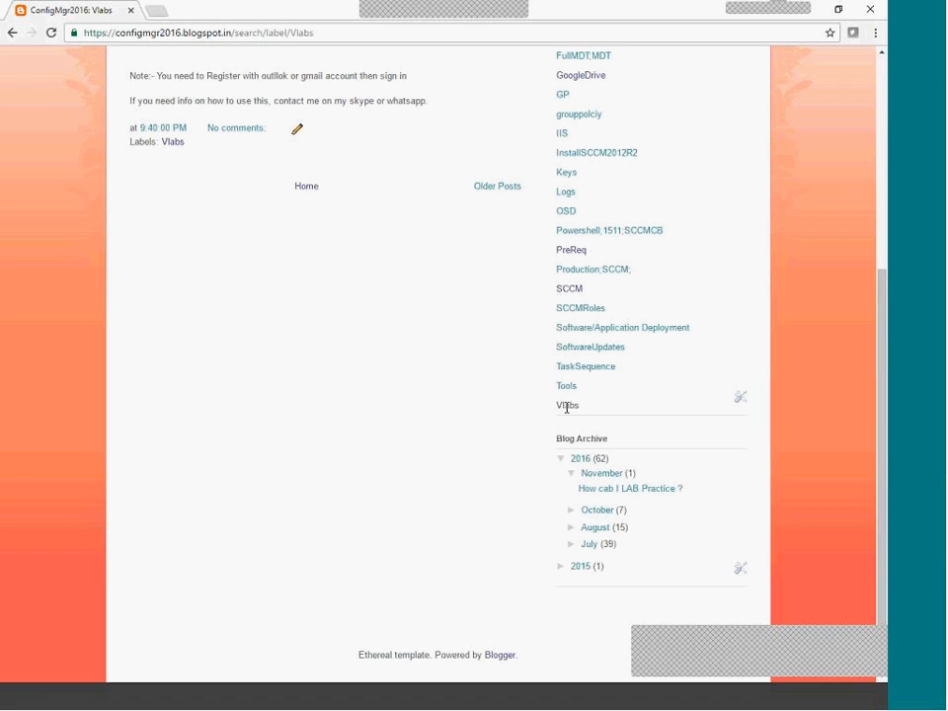
{"action": "scroll", "coordinate": [292, 509], "scroll_direction": "up", "scroll_amount": 5}
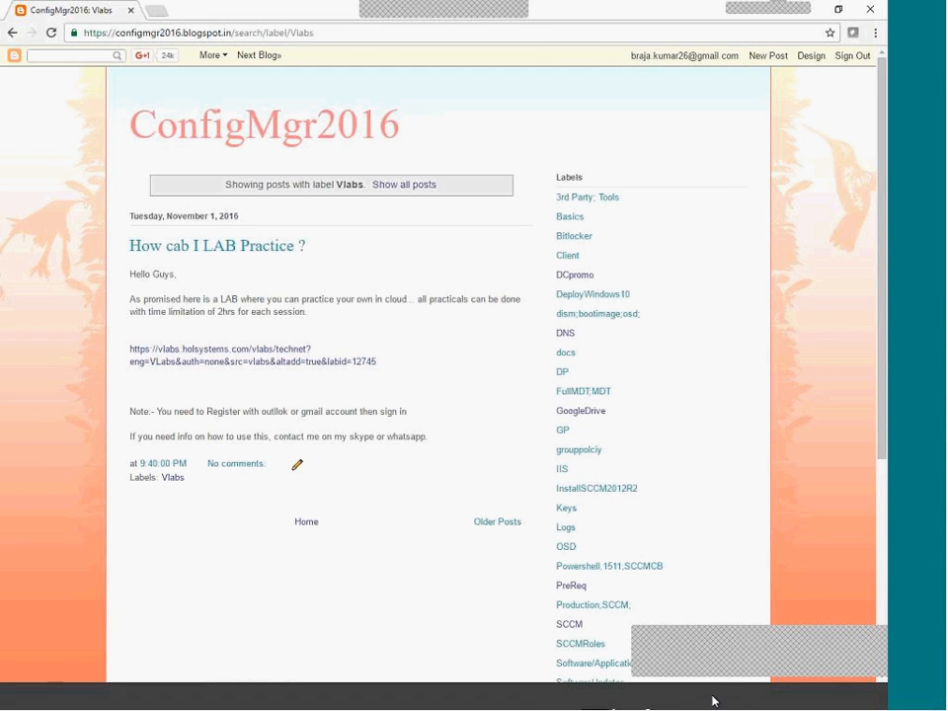
{"action": "left_click", "coordinate": [757, 702]}
{"action": "left_click", "coordinate": [698, 703]}
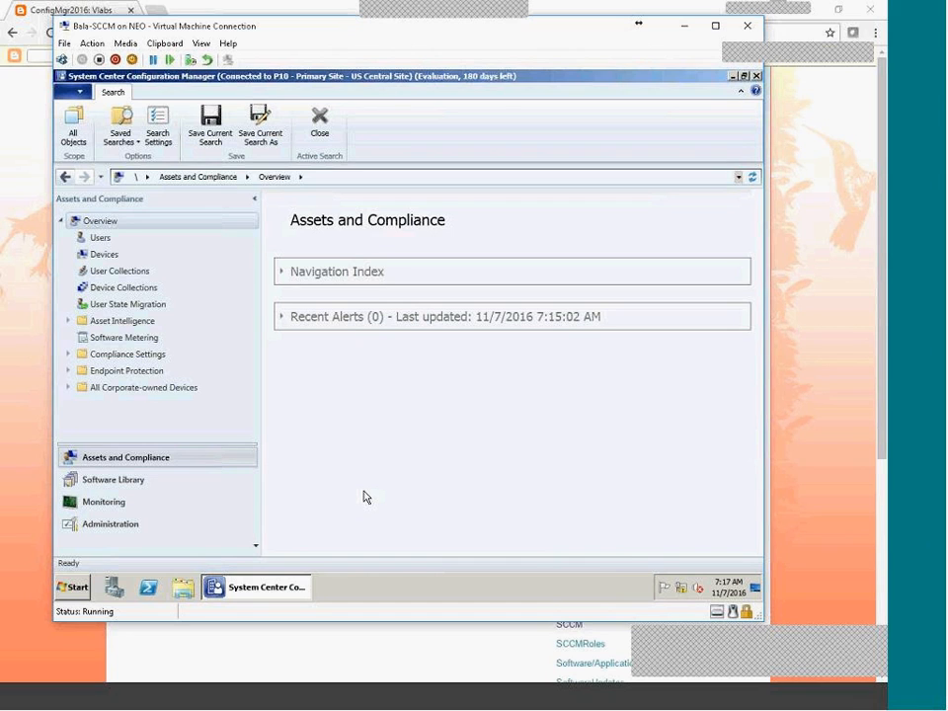
Switch the console to the Administration workspace overview.
{"action": "left_click", "coordinate": [228, 524]}
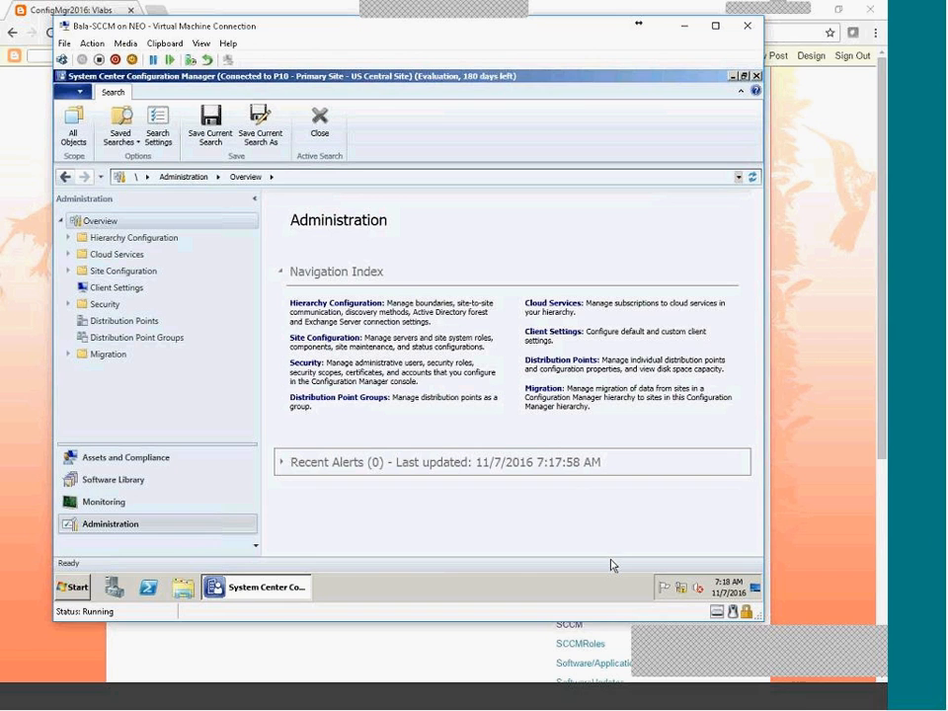
{"action": "left_click", "coordinate": [779, 697]}
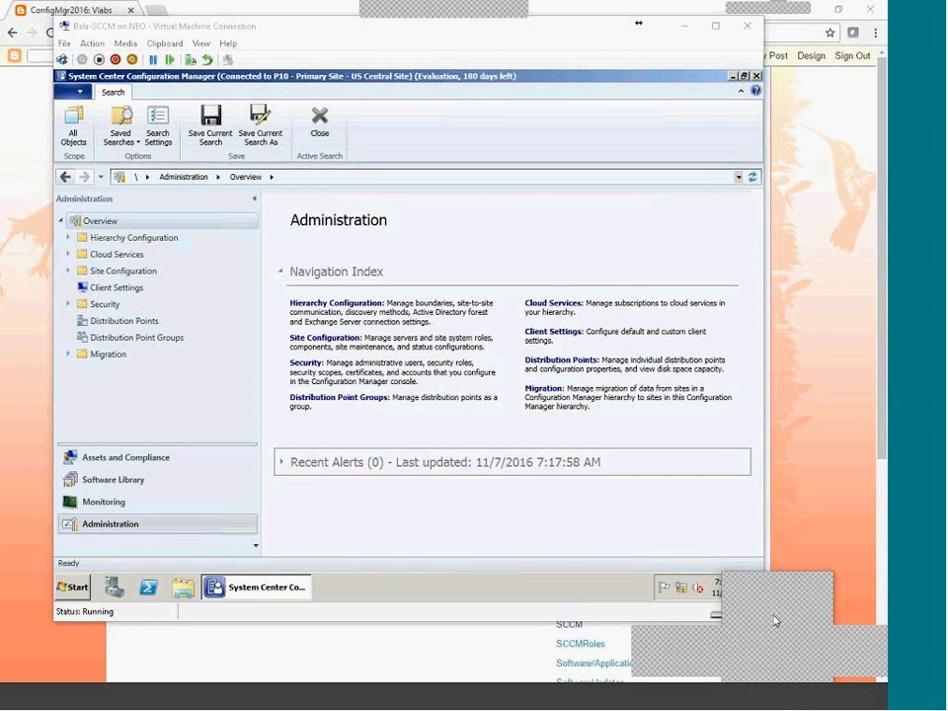
{"action": "left_click", "coordinate": [832, 604]}
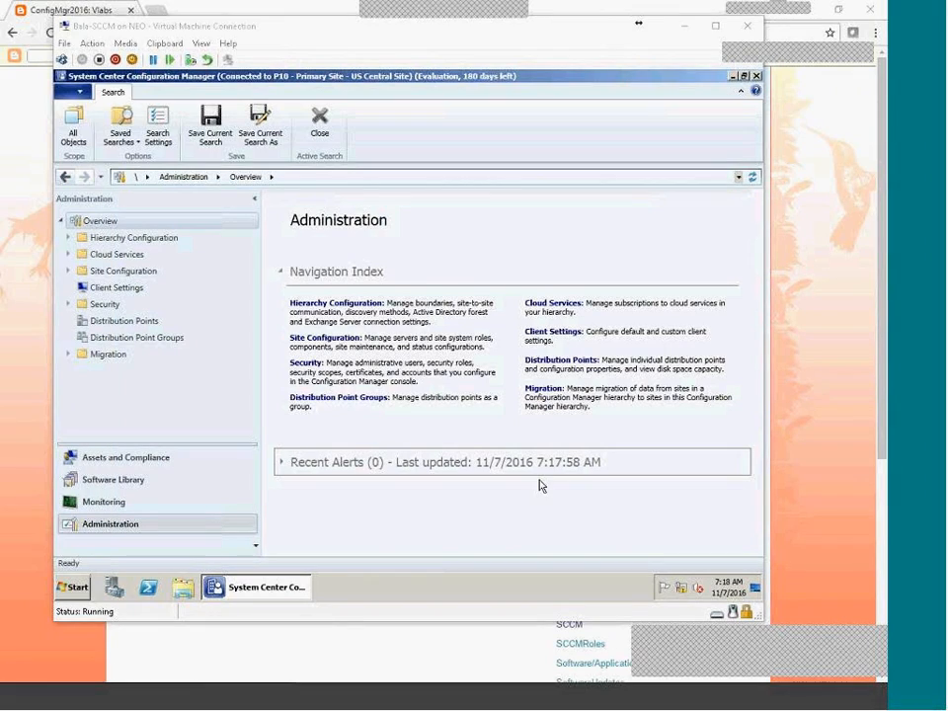
Choose Draw from the ZoomIt tray icon's context menu.
{"action": "left_click", "coordinate": [822, 644]}
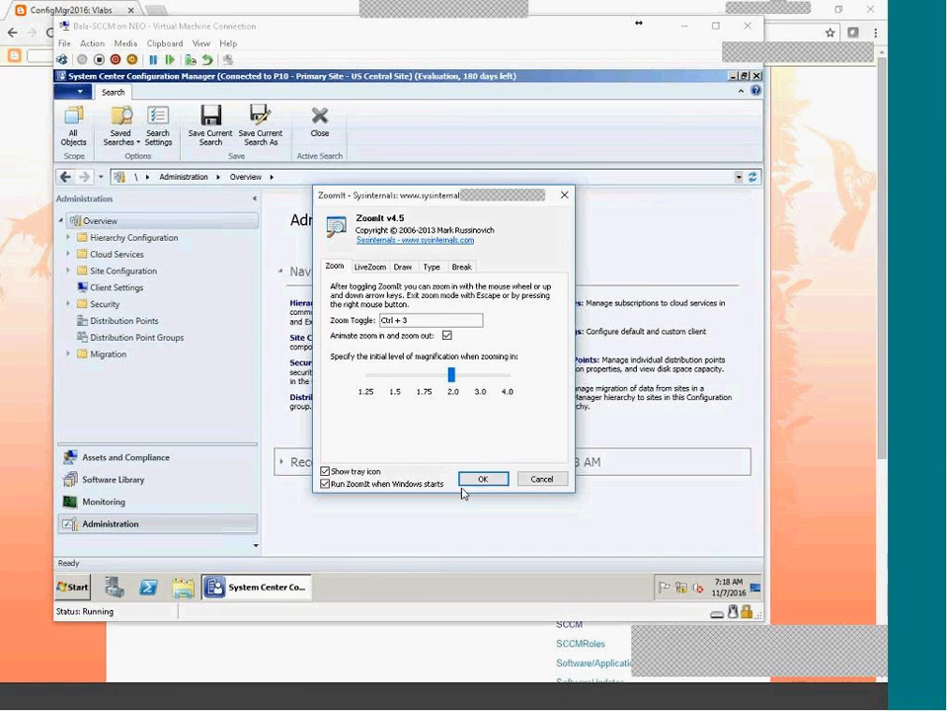
{"action": "left_click", "coordinate": [483, 479]}
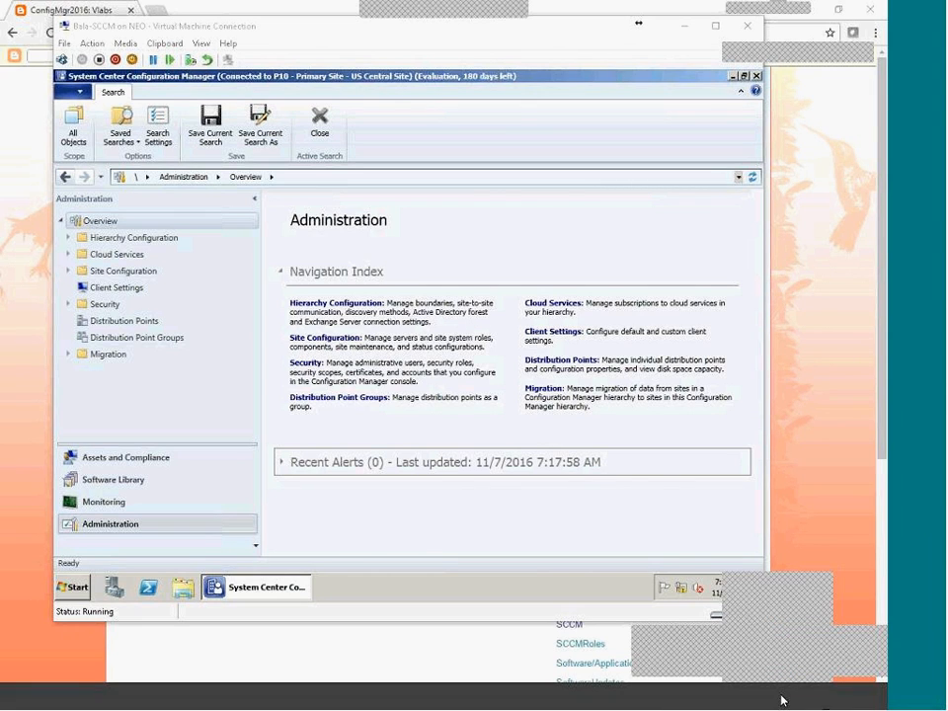
{"action": "right_click", "coordinate": [820, 645]}
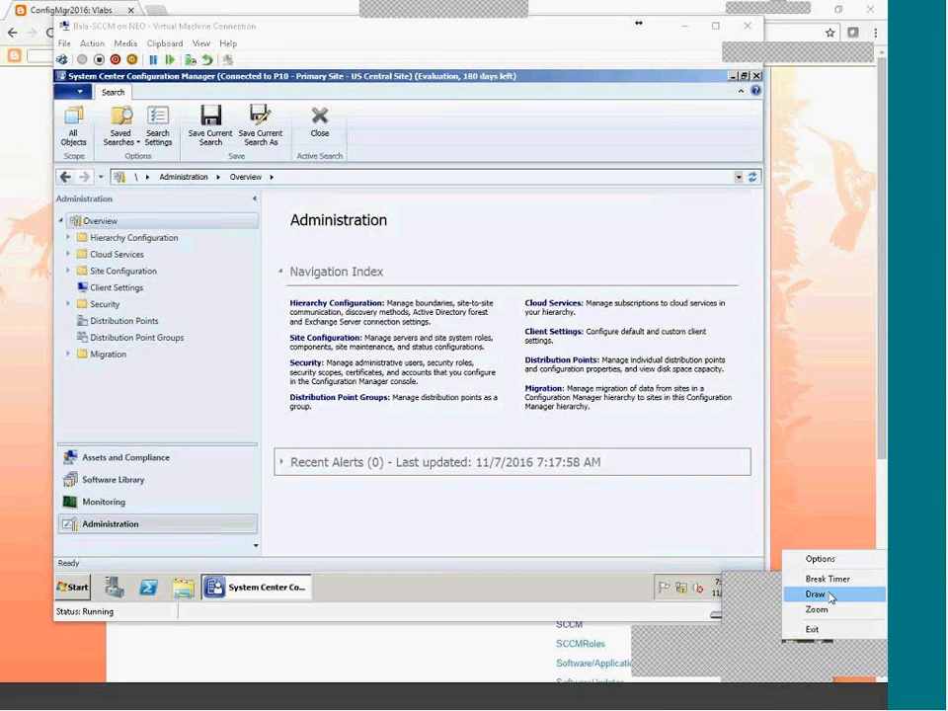
{"action": "left_click", "coordinate": [828, 594]}
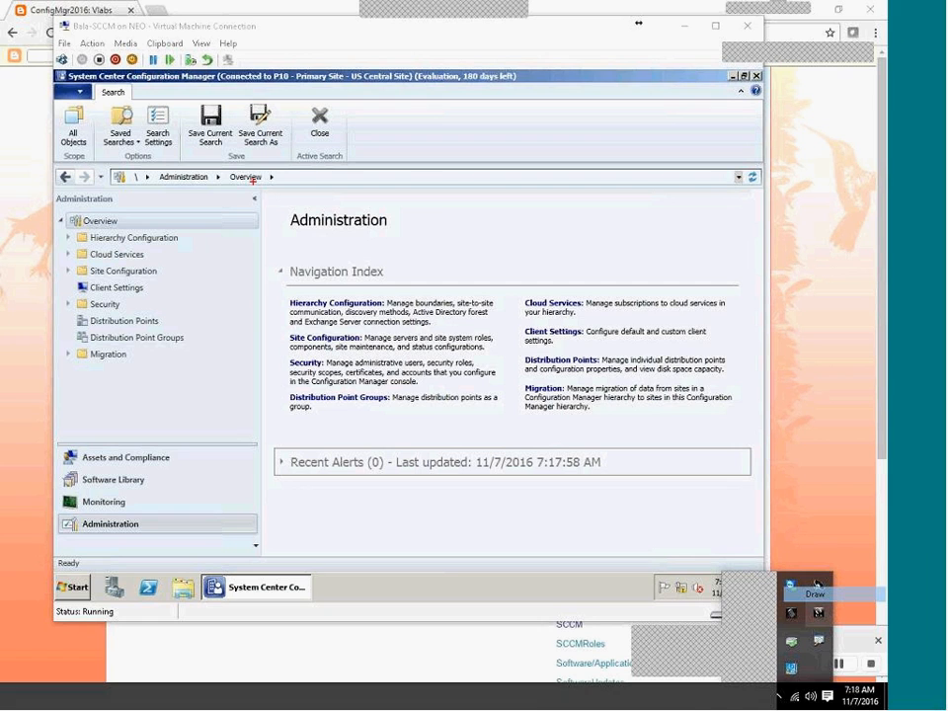
Circle the Navigation Index area in red and handwrite letters and D shapes inside it.
{"action": "mouse_move", "coordinate": [427, 185]}
{"action": "left_mouse_down"}
{"action": "mouse_move", "coordinate": [322, 237]}
{"action": "mouse_move", "coordinate": [340, 419]}
{"action": "mouse_move", "coordinate": [503, 213]}
{"action": "mouse_move", "coordinate": [407, 185]}
{"action": "left_mouse_up"}
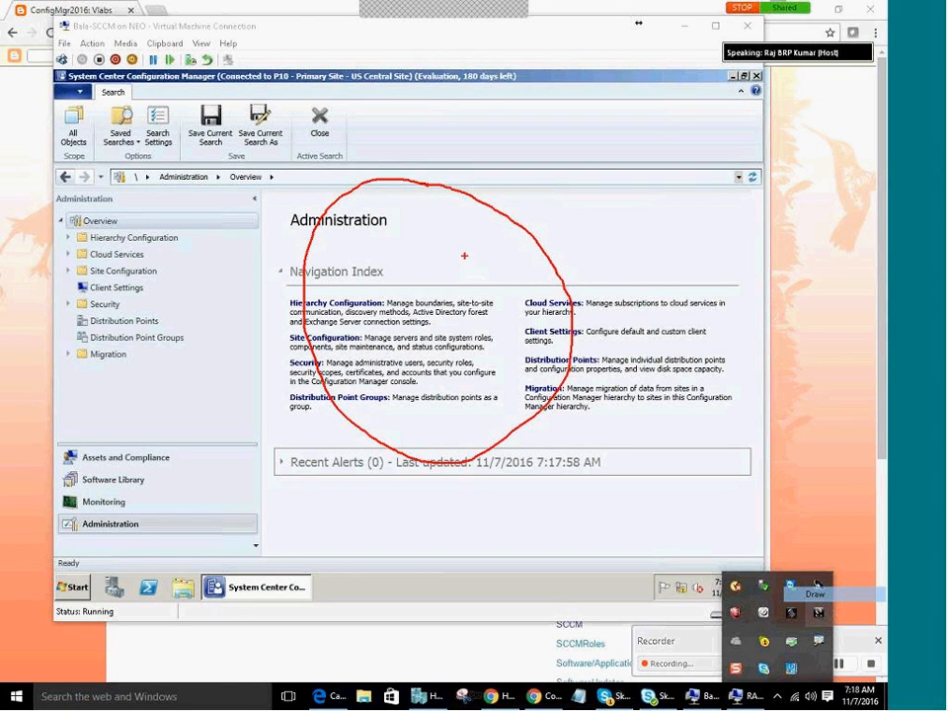
{"action": "mouse_move", "coordinate": [392, 282]}
{"action": "left_mouse_down"}
{"action": "mouse_move", "coordinate": [431, 340]}
{"action": "mouse_move", "coordinate": [407, 346]}
{"action": "mouse_move", "coordinate": [399, 317]}
{"action": "mouse_move", "coordinate": [427, 379]}
{"action": "mouse_move", "coordinate": [411, 380]}
{"action": "left_mouse_up"}
{"action": "left_click_drag", "start_coordinate": [507, 354], "coordinate": [509, 333]}
{"action": "mouse_move", "coordinate": [549, 288]}
{"action": "left_mouse_down"}
{"action": "mouse_move", "coordinate": [535, 286]}
{"action": "mouse_move", "coordinate": [507, 235]}
{"action": "mouse_move", "coordinate": [485, 233]}
{"action": "left_mouse_up"}
{"action": "mouse_move", "coordinate": [432, 211]}
{"action": "left_mouse_down"}
{"action": "mouse_move", "coordinate": [415, 200]}
{"action": "mouse_move", "coordinate": [397, 214]}
{"action": "mouse_move", "coordinate": [353, 212]}
{"action": "left_mouse_up"}
{"action": "left_click_drag", "start_coordinate": [338, 236], "coordinate": [333, 247]}
{"action": "mouse_move", "coordinate": [355, 333]}
{"action": "left_mouse_down"}
{"action": "mouse_move", "coordinate": [367, 355]}
{"action": "mouse_move", "coordinate": [351, 378]}
{"action": "mouse_move", "coordinate": [375, 364]}
{"action": "mouse_move", "coordinate": [367, 382]}
{"action": "left_mouse_up"}
{"action": "mouse_move", "coordinate": [453, 418]}
{"action": "left_mouse_down"}
{"action": "mouse_move", "coordinate": [461, 427]}
{"action": "mouse_move", "coordinate": [441, 406]}
{"action": "left_mouse_up"}
{"action": "mouse_move", "coordinate": [514, 406]}
{"action": "left_mouse_down"}
{"action": "mouse_move", "coordinate": [516, 430]}
{"action": "mouse_move", "coordinate": [501, 399]}
{"action": "left_mouse_up"}
{"action": "mouse_move", "coordinate": [484, 328]}
{"action": "left_mouse_down"}
{"action": "mouse_move", "coordinate": [482, 319]}
{"action": "mouse_move", "coordinate": [509, 311]}
{"action": "left_mouse_up"}
{"action": "mouse_move", "coordinate": [451, 260]}
{"action": "left_mouse_down"}
{"action": "mouse_move", "coordinate": [493, 277]}
{"action": "mouse_move", "coordinate": [447, 237]}
{"action": "left_mouse_up"}
{"action": "left_click_drag", "start_coordinate": [488, 268], "coordinate": [498, 281]}
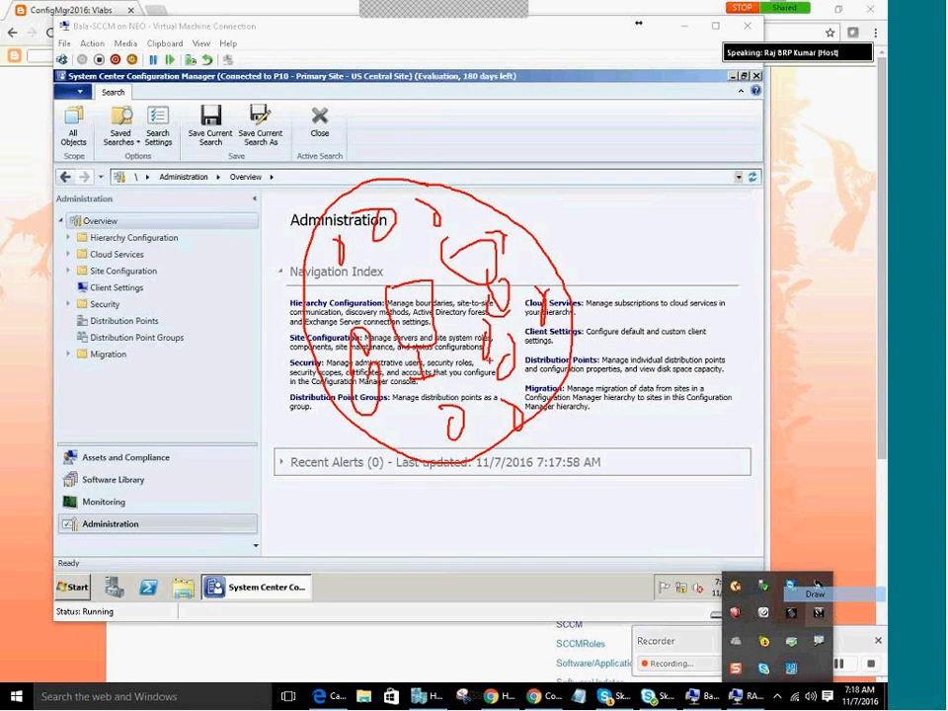
{"action": "left_click_drag", "start_coordinate": [353, 285], "coordinate": [350, 312]}
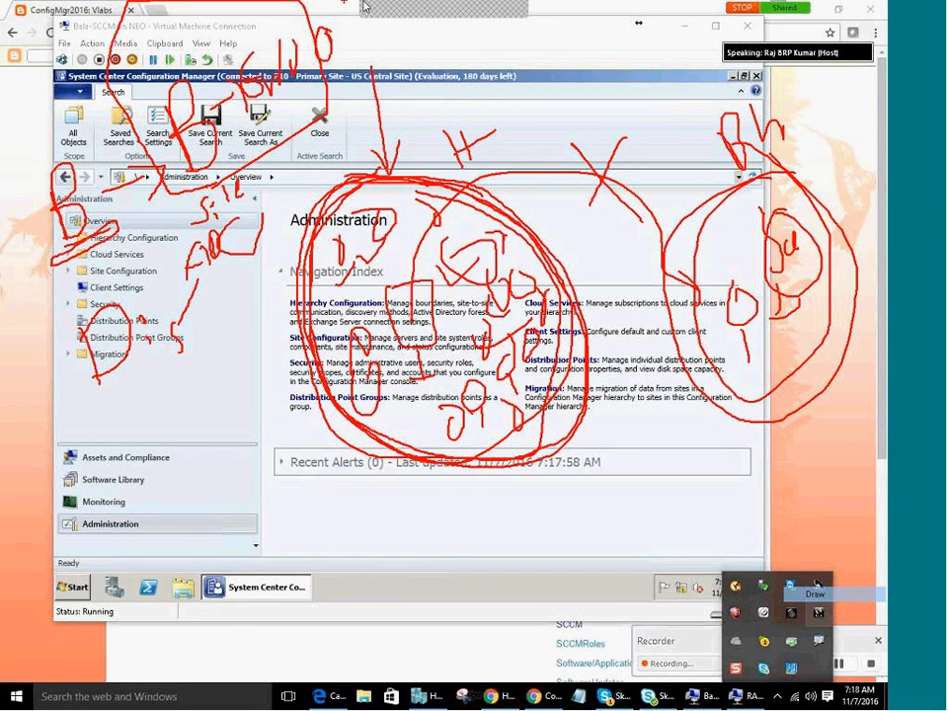
Thicken the arrowhead into the circle, underline the left D, and draw a C by the taskbar.
{"action": "mouse_move", "coordinate": [248, 9]}
{"action": "mouse_move", "coordinate": [405, 125]}
{"action": "left_mouse_down"}
{"action": "mouse_move", "coordinate": [390, 173]}
{"action": "mouse_move", "coordinate": [370, 144]}
{"action": "mouse_move", "coordinate": [386, 169]}
{"action": "mouse_move", "coordinate": [372, 141]}
{"action": "mouse_move", "coordinate": [408, 116]}
{"action": "mouse_move", "coordinate": [390, 161]}
{"action": "mouse_move", "coordinate": [405, 159]}
{"action": "mouse_move", "coordinate": [368, 144]}
{"action": "left_mouse_up"}
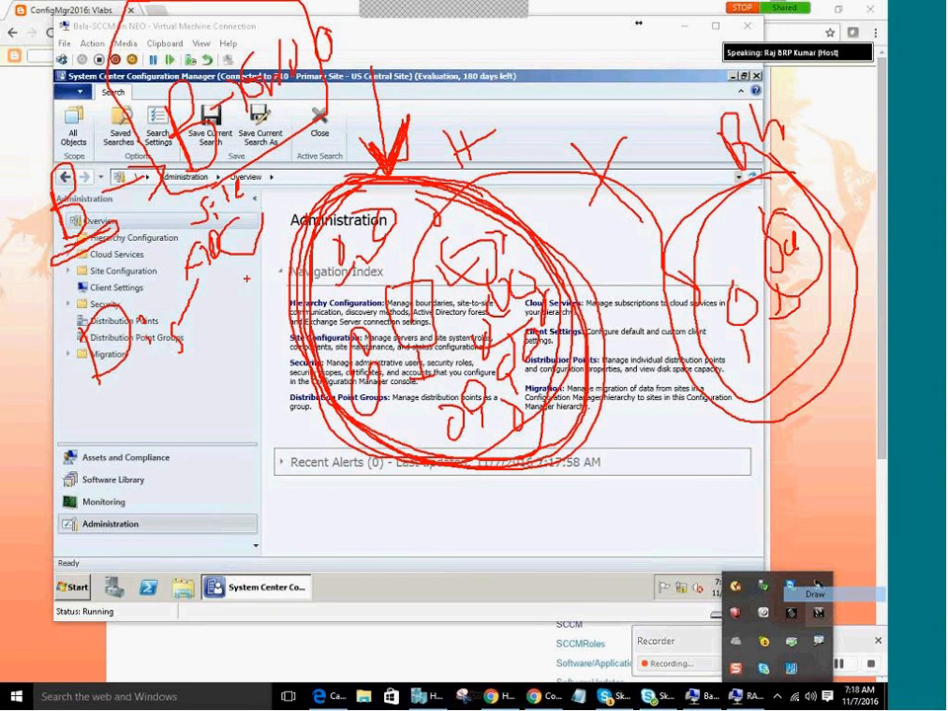
{"action": "mouse_move", "coordinate": [97, 406]}
{"action": "left_mouse_down"}
{"action": "mouse_move", "coordinate": [134, 386]}
{"action": "mouse_move", "coordinate": [115, 388]}
{"action": "left_mouse_up"}
{"action": "mouse_move", "coordinate": [188, 580]}
{"action": "left_mouse_down"}
{"action": "mouse_move", "coordinate": [160, 611]}
{"action": "mouse_move", "coordinate": [207, 625]}
{"action": "left_mouse_up"}
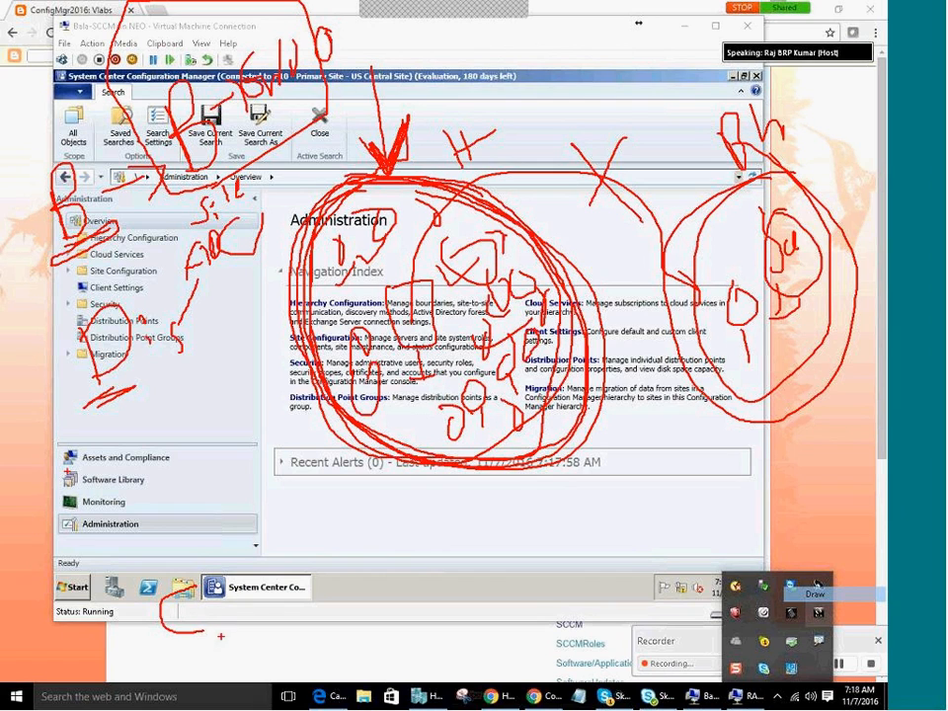
Handwrite 'Client' near the taskbar, underline it, and add 'Int' after it.
{"action": "mouse_move", "coordinate": [209, 579]}
{"action": "left_mouse_down"}
{"action": "mouse_move", "coordinate": [214, 619]}
{"action": "mouse_move", "coordinate": [251, 598]}
{"action": "mouse_move", "coordinate": [267, 613]}
{"action": "left_mouse_up"}
{"action": "left_click", "coordinate": [225, 596]}
{"action": "mouse_move", "coordinate": [274, 595]}
{"action": "left_mouse_down"}
{"action": "mouse_move", "coordinate": [316, 609]}
{"action": "mouse_move", "coordinate": [339, 582]}
{"action": "left_mouse_up"}
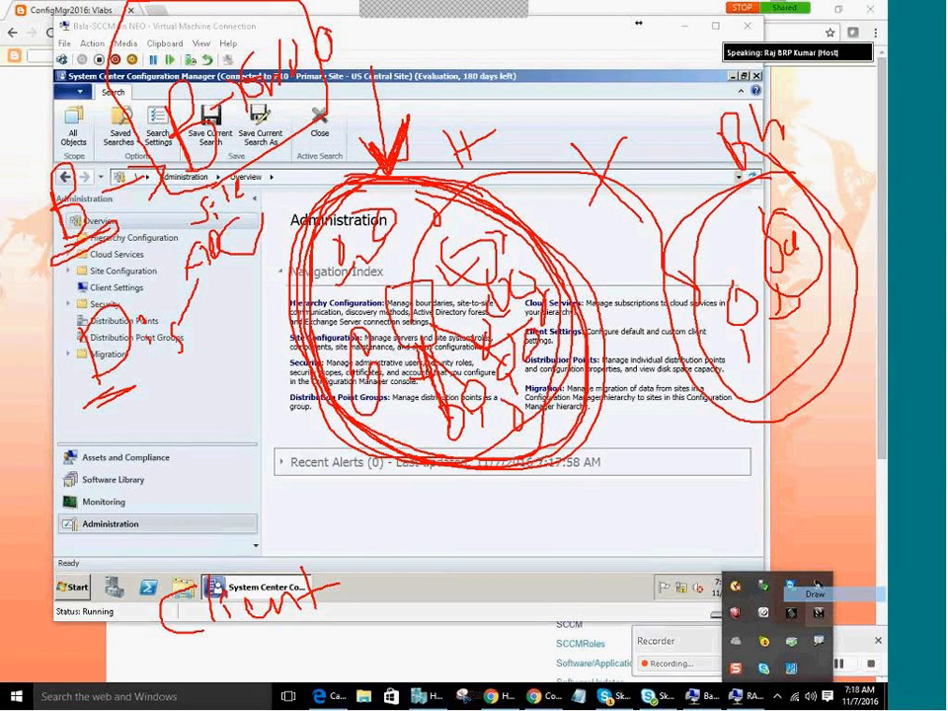
{"action": "left_click_drag", "start_coordinate": [224, 652], "coordinate": [306, 626]}
{"action": "mouse_move", "coordinate": [349, 560]}
{"action": "left_mouse_down"}
{"action": "mouse_move", "coordinate": [366, 594]}
{"action": "mouse_move", "coordinate": [376, 573]}
{"action": "mouse_move", "coordinate": [397, 570]}
{"action": "left_mouse_up"}
{"action": "mouse_move", "coordinate": [392, 518]}
{"action": "left_mouse_down"}
{"action": "mouse_move", "coordinate": [411, 569]}
{"action": "mouse_move", "coordinate": [416, 534]}
{"action": "left_mouse_up"}
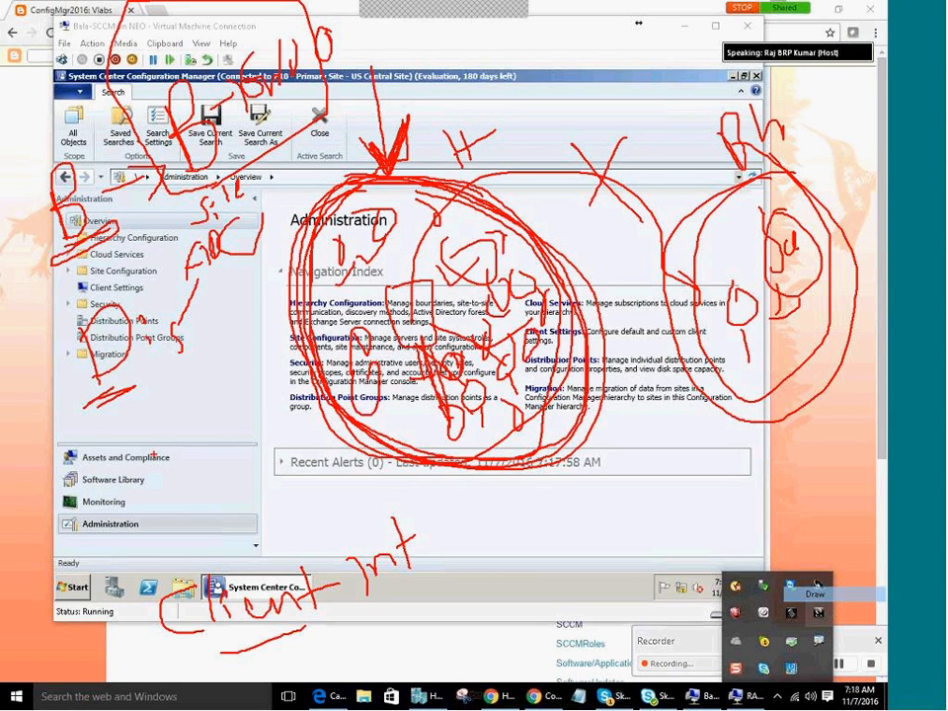
Handwrite 'Roles' over the workspace list and add red marks in the left margin.
{"action": "mouse_move", "coordinate": [123, 464]}
{"action": "left_mouse_down"}
{"action": "mouse_move", "coordinate": [134, 503]}
{"action": "mouse_move", "coordinate": [111, 442]}
{"action": "mouse_move", "coordinate": [131, 484]}
{"action": "mouse_move", "coordinate": [150, 466]}
{"action": "left_mouse_up"}
{"action": "mouse_move", "coordinate": [174, 424]}
{"action": "left_mouse_down"}
{"action": "mouse_move", "coordinate": [179, 486]}
{"action": "mouse_move", "coordinate": [198, 460]}
{"action": "mouse_move", "coordinate": [221, 477]}
{"action": "left_mouse_up"}
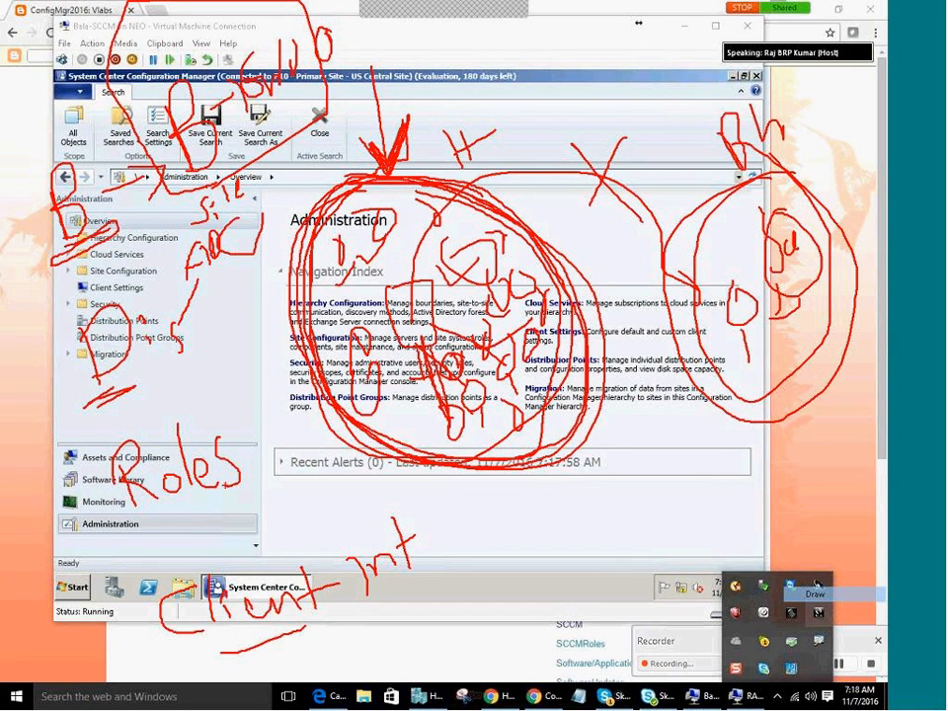
{"action": "mouse_move", "coordinate": [26, 208]}
{"action": "left_mouse_down"}
{"action": "mouse_move", "coordinate": [34, 220]}
{"action": "mouse_move", "coordinate": [5, 247]}
{"action": "mouse_move", "coordinate": [22, 237]}
{"action": "left_mouse_up"}
{"action": "left_click_drag", "start_coordinate": [40, 203], "coordinate": [39, 245]}
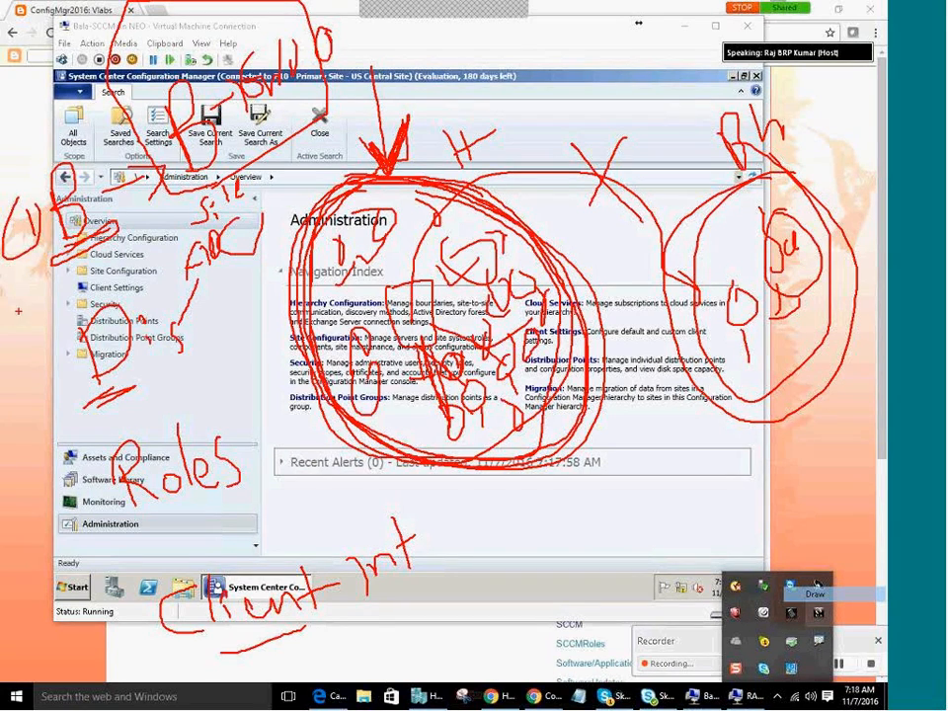
Draw a circled 2 in the left margin, bracket the workspace list, and circle a 4 below 'Client Int'.
{"action": "mouse_move", "coordinate": [37, 371]}
{"action": "left_mouse_down"}
{"action": "mouse_move", "coordinate": [55, 395]}
{"action": "mouse_move", "coordinate": [43, 418]}
{"action": "mouse_move", "coordinate": [56, 464]}
{"action": "left_mouse_up"}
{"action": "mouse_move", "coordinate": [60, 249]}
{"action": "left_mouse_down"}
{"action": "mouse_move", "coordinate": [44, 347]}
{"action": "mouse_move", "coordinate": [55, 415]}
{"action": "left_mouse_up"}
{"action": "left_click_drag", "start_coordinate": [67, 482], "coordinate": [51, 553]}
{"action": "left_click_drag", "start_coordinate": [117, 637], "coordinate": [101, 667]}
{"action": "left_click_drag", "start_coordinate": [101, 667], "coordinate": [138, 661]}
{"action": "left_click_drag", "start_coordinate": [123, 641], "coordinate": [124, 681]}
{"action": "mouse_move", "coordinate": [96, 617]}
{"action": "left_mouse_down"}
{"action": "mouse_move", "coordinate": [128, 706]}
{"action": "mouse_move", "coordinate": [127, 619]}
{"action": "left_mouse_up"}
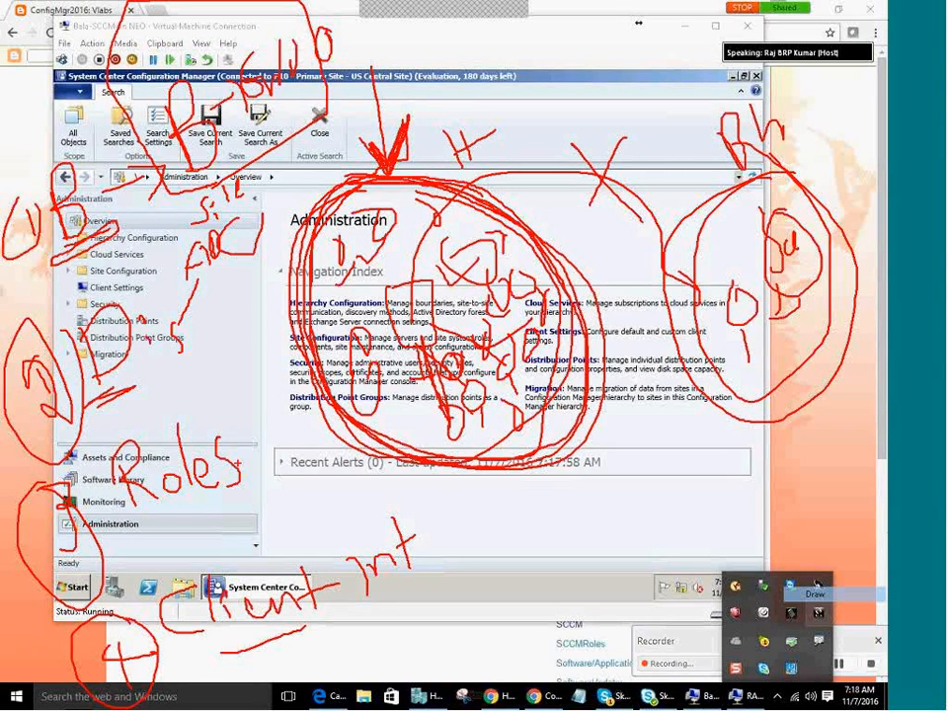
Underline the handwritten 'Roles' and draw a red check mark beside it.
{"action": "left_click_drag", "start_coordinate": [236, 454], "coordinate": [259, 400]}
{"action": "mouse_move", "coordinate": [139, 531]}
{"action": "left_mouse_down"}
{"action": "mouse_move", "coordinate": [174, 517]}
{"action": "mouse_move", "coordinate": [163, 523]}
{"action": "left_mouse_up"}
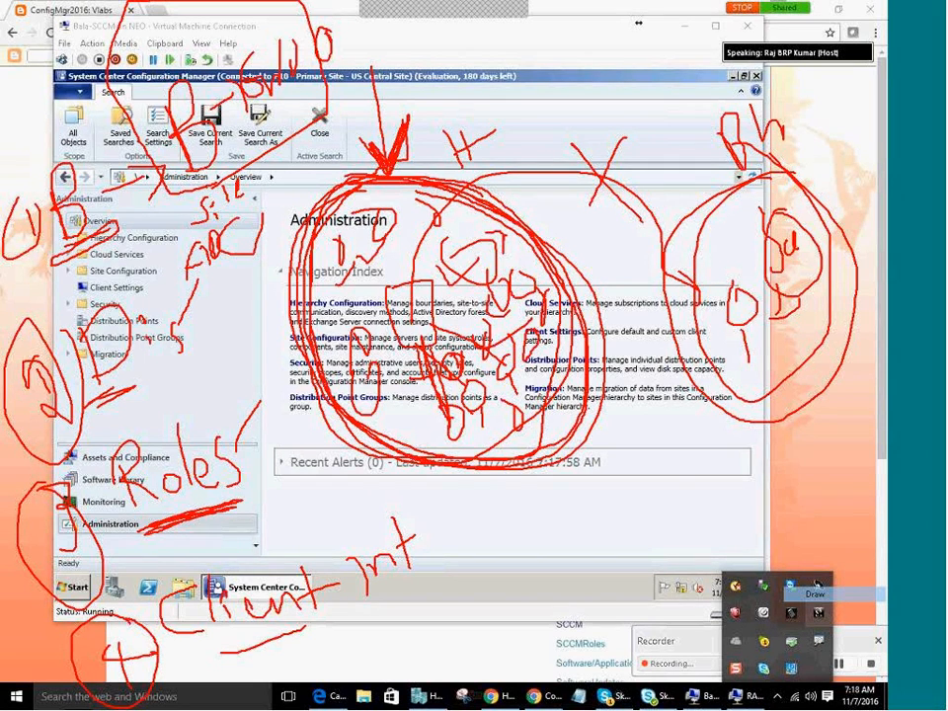
{"action": "mouse_move", "coordinate": [231, 495]}
{"action": "left_mouse_down"}
{"action": "mouse_move", "coordinate": [248, 508]}
{"action": "mouse_move", "coordinate": [263, 481]}
{"action": "left_mouse_up"}
Handwrite 'mp' and 'DP' under the Roles note, linking the dot to DP.
{"action": "mouse_move", "coordinate": [266, 460]}
{"action": "left_mouse_down"}
{"action": "mouse_move", "coordinate": [295, 477]}
{"action": "mouse_move", "coordinate": [302, 464]}
{"action": "mouse_move", "coordinate": [283, 520]}
{"action": "mouse_move", "coordinate": [311, 514]}
{"action": "mouse_move", "coordinate": [311, 503]}
{"action": "left_mouse_up"}
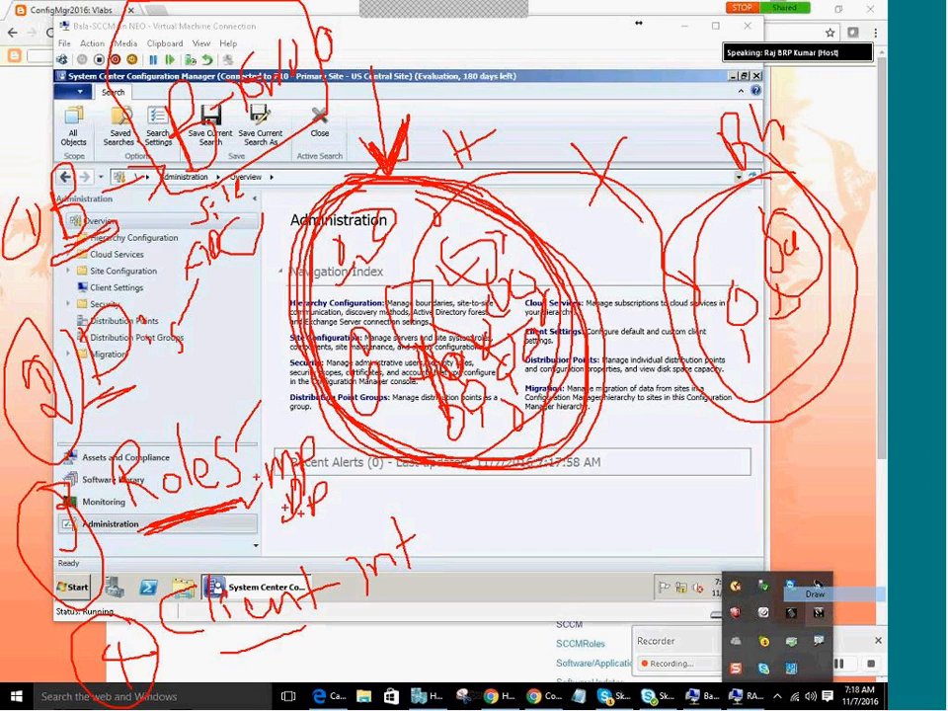
{"action": "left_click_drag", "start_coordinate": [257, 467], "coordinate": [277, 451]}
{"action": "left_click_drag", "start_coordinate": [269, 518], "coordinate": [290, 502]}
Tick Client Int and write an install-method note with an arrow to 'script'.
{"action": "left_click_drag", "start_coordinate": [307, 628], "coordinate": [356, 619]}
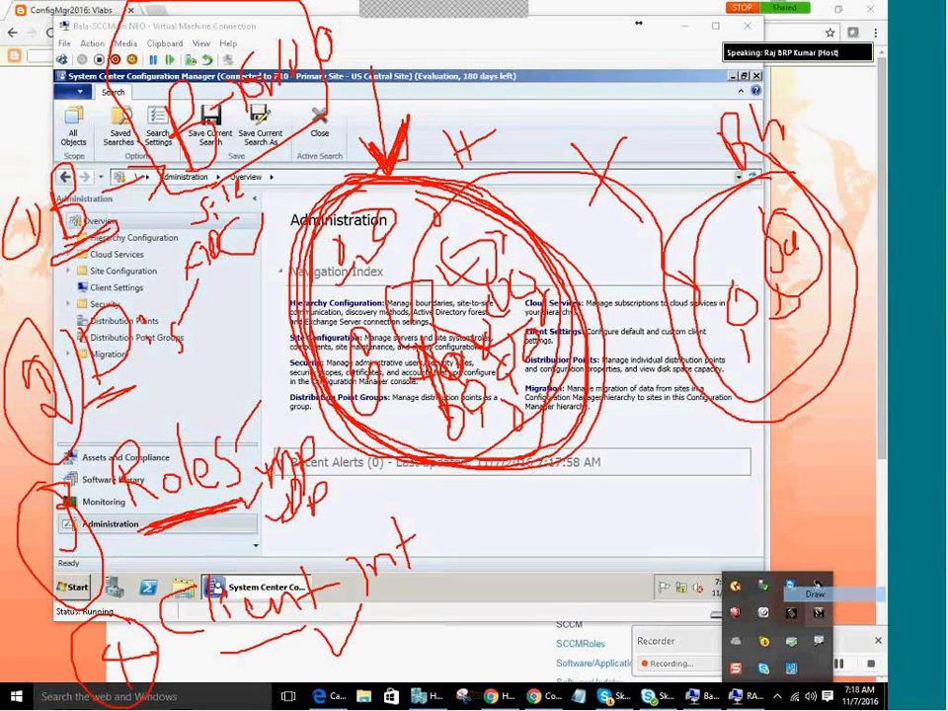
{"action": "left_click_drag", "start_coordinate": [442, 481], "coordinate": [464, 586]}
{"action": "mouse_move", "coordinate": [487, 535]}
{"action": "left_mouse_down"}
{"action": "mouse_move", "coordinate": [501, 576]}
{"action": "mouse_move", "coordinate": [524, 540]}
{"action": "mouse_move", "coordinate": [555, 539]}
{"action": "mouse_move", "coordinate": [549, 509]}
{"action": "mouse_move", "coordinate": [554, 524]}
{"action": "mouse_move", "coordinate": [570, 521]}
{"action": "left_mouse_up"}
{"action": "mouse_move", "coordinate": [576, 478]}
{"action": "left_mouse_down"}
{"action": "mouse_move", "coordinate": [586, 534]}
{"action": "mouse_move", "coordinate": [596, 510]}
{"action": "mouse_move", "coordinate": [661, 454]}
{"action": "mouse_move", "coordinate": [674, 472]}
{"action": "mouse_move", "coordinate": [688, 442]}
{"action": "mouse_move", "coordinate": [689, 452]}
{"action": "left_mouse_up"}
{"action": "left_click_drag", "start_coordinate": [700, 434], "coordinate": [707, 449]}
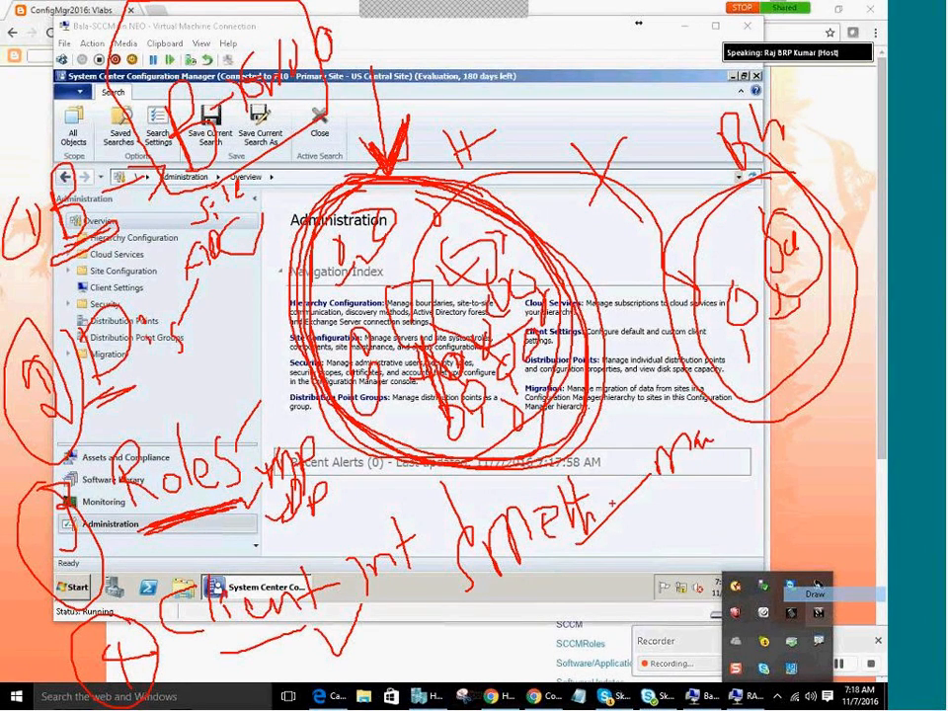
{"action": "left_click_drag", "start_coordinate": [578, 546], "coordinate": [705, 525]}
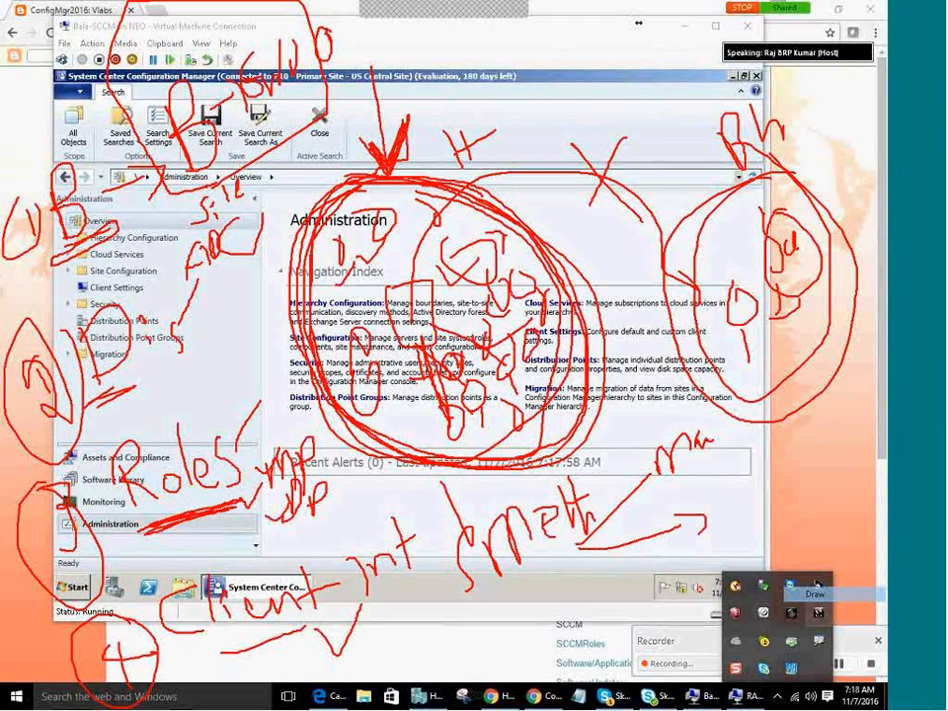
{"action": "left_click_drag", "start_coordinate": [796, 476], "coordinate": [784, 504]}
{"action": "mouse_move", "coordinate": [828, 474]}
{"action": "left_mouse_down"}
{"action": "mouse_move", "coordinate": [825, 500]}
{"action": "mouse_move", "coordinate": [841, 445]}
{"action": "mouse_move", "coordinate": [867, 456]}
{"action": "left_mouse_up"}
{"action": "mouse_move", "coordinate": [873, 388]}
{"action": "left_mouse_down"}
{"action": "mouse_move", "coordinate": [883, 431]}
{"action": "mouse_move", "coordinate": [885, 393]}
{"action": "left_mouse_up"}
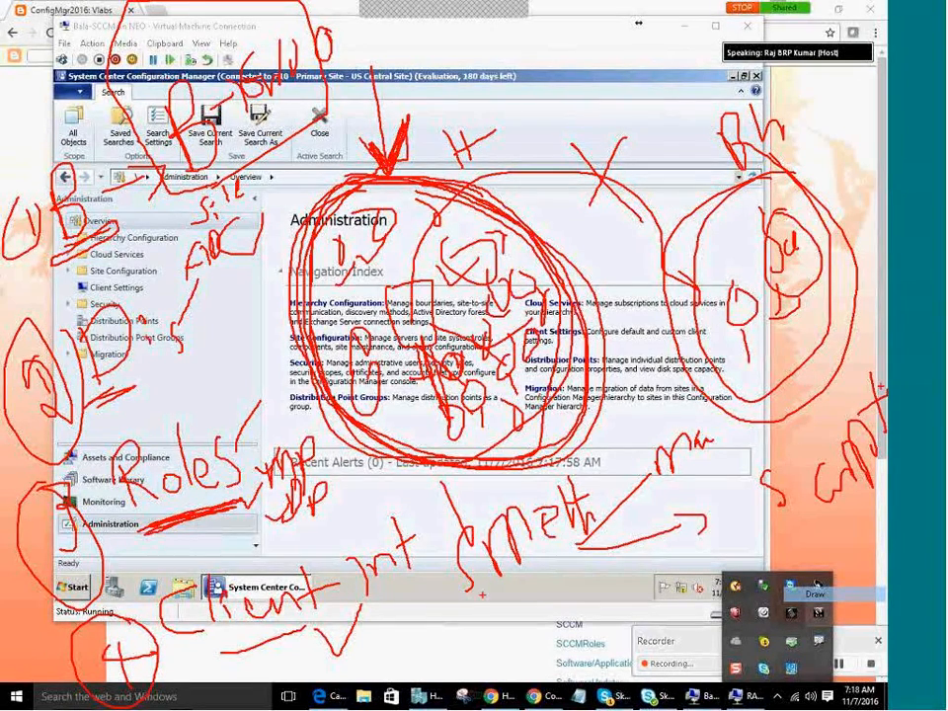
Draw a second arrow labelled 'Cl', underline 'script' and add a 'Push' note.
{"action": "mouse_move", "coordinate": [576, 549]}
{"action": "left_mouse_down"}
{"action": "mouse_move", "coordinate": [624, 578]}
{"action": "mouse_move", "coordinate": [618, 591]}
{"action": "left_mouse_up"}
{"action": "mouse_move", "coordinate": [657, 570]}
{"action": "left_mouse_down"}
{"action": "mouse_move", "coordinate": [659, 588]}
{"action": "mouse_move", "coordinate": [690, 587]}
{"action": "mouse_move", "coordinate": [750, 545]}
{"action": "mouse_move", "coordinate": [767, 570]}
{"action": "left_mouse_up"}
{"action": "left_click_drag", "start_coordinate": [773, 519], "coordinate": [886, 493]}
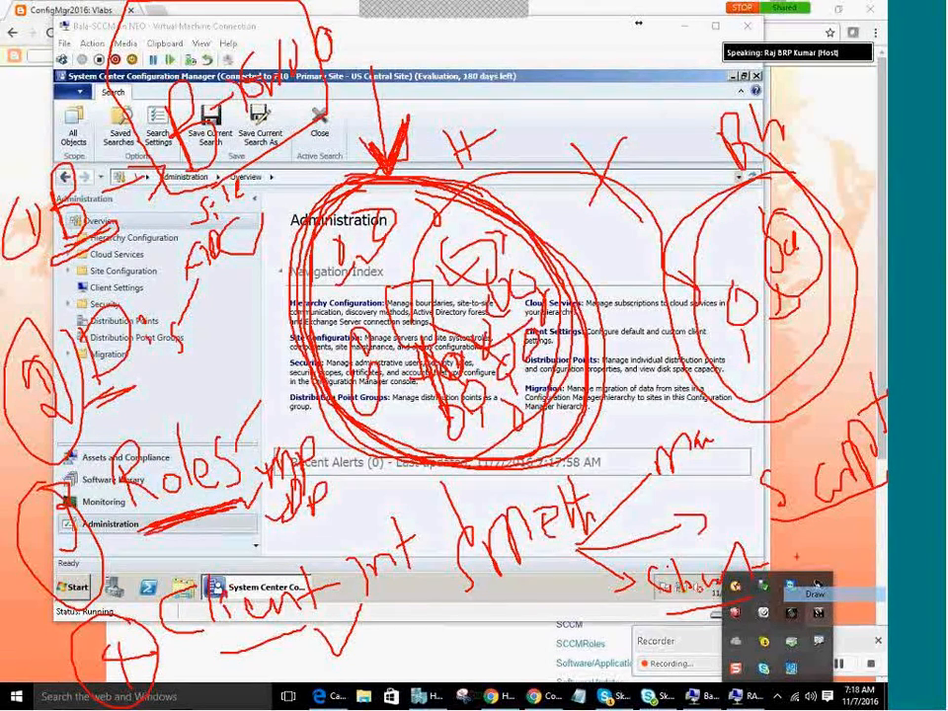
{"action": "mouse_move", "coordinate": [808, 548]}
{"action": "left_mouse_down"}
{"action": "mouse_move", "coordinate": [816, 588]}
{"action": "mouse_move", "coordinate": [814, 561]}
{"action": "left_mouse_up"}
{"action": "left_click_drag", "start_coordinate": [825, 546], "coordinate": [849, 564]}
{"action": "mouse_move", "coordinate": [861, 528]}
{"action": "left_mouse_down"}
{"action": "mouse_move", "coordinate": [854, 536]}
{"action": "mouse_move", "coordinate": [866, 544]}
{"action": "mouse_move", "coordinate": [864, 555]}
{"action": "left_mouse_up"}
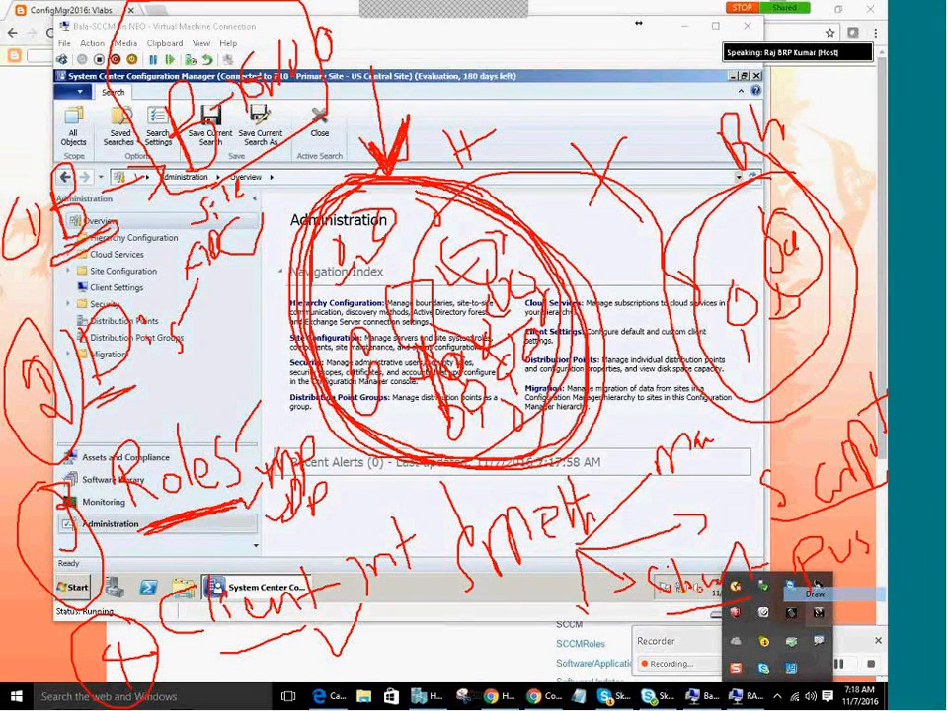
Add 'GP' and a 'Le' note with a down-left arrow below the method arrows.
{"action": "mouse_move", "coordinate": [579, 636]}
{"action": "left_mouse_down"}
{"action": "mouse_move", "coordinate": [624, 675]}
{"action": "mouse_move", "coordinate": [622, 689]}
{"action": "left_mouse_up"}
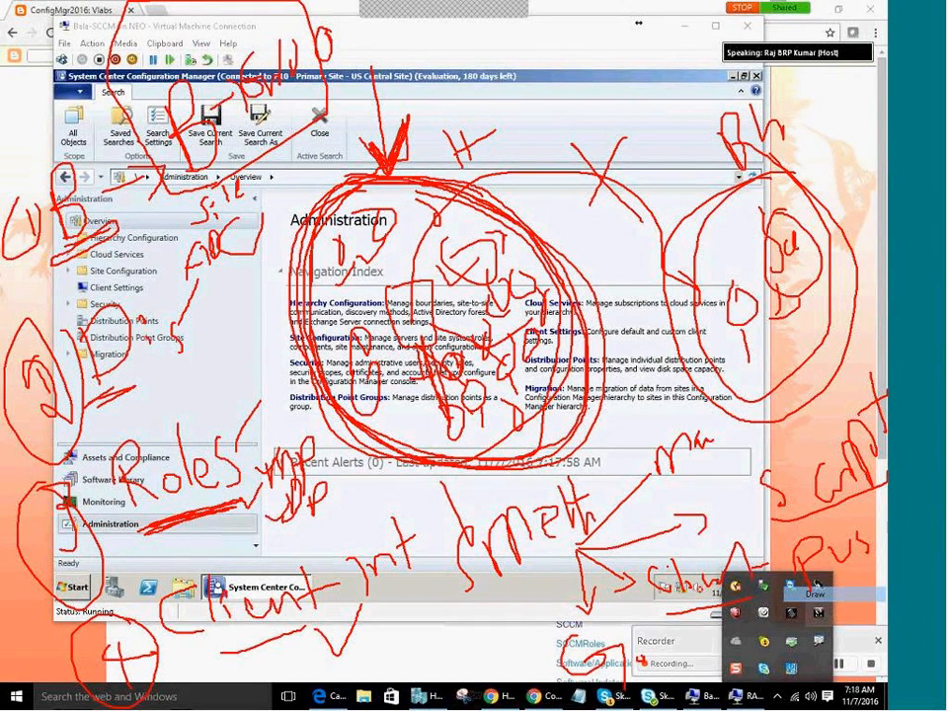
{"action": "mouse_move", "coordinate": [655, 638]}
{"action": "left_mouse_down"}
{"action": "mouse_move", "coordinate": [650, 673]}
{"action": "mouse_move", "coordinate": [668, 628]}
{"action": "mouse_move", "coordinate": [665, 646]}
{"action": "mouse_move", "coordinate": [642, 660]}
{"action": "left_mouse_up"}
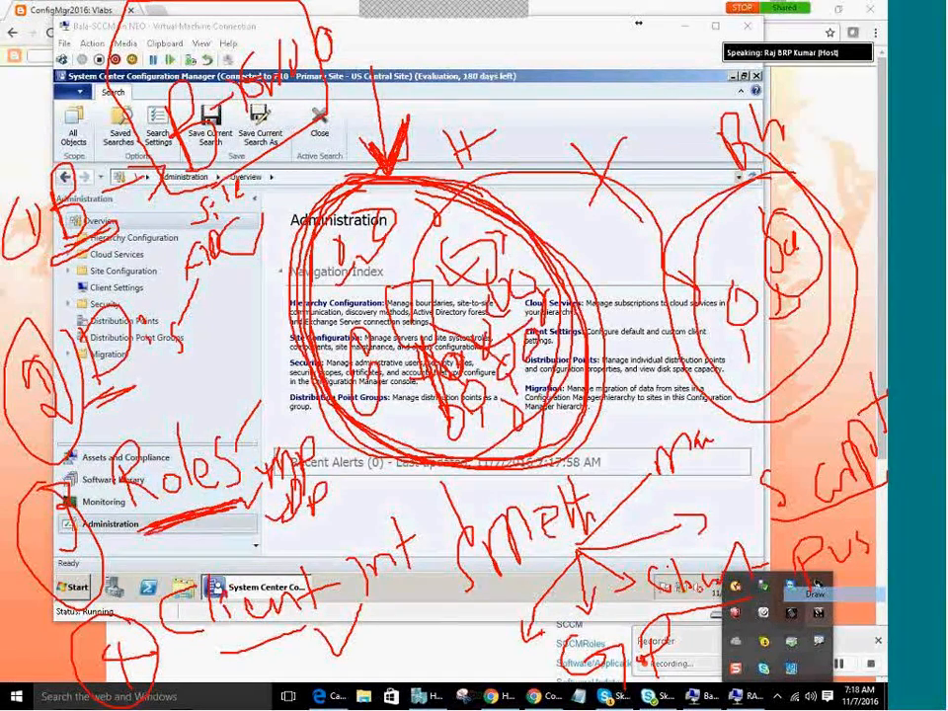
{"action": "left_click_drag", "start_coordinate": [471, 639], "coordinate": [475, 662]}
{"action": "left_click_drag", "start_coordinate": [482, 658], "coordinate": [545, 689]}
{"action": "mouse_move", "coordinate": [578, 551]}
{"action": "left_mouse_down"}
{"action": "mouse_move", "coordinate": [420, 626]}
{"action": "mouse_move", "coordinate": [454, 632]}
{"action": "left_mouse_up"}
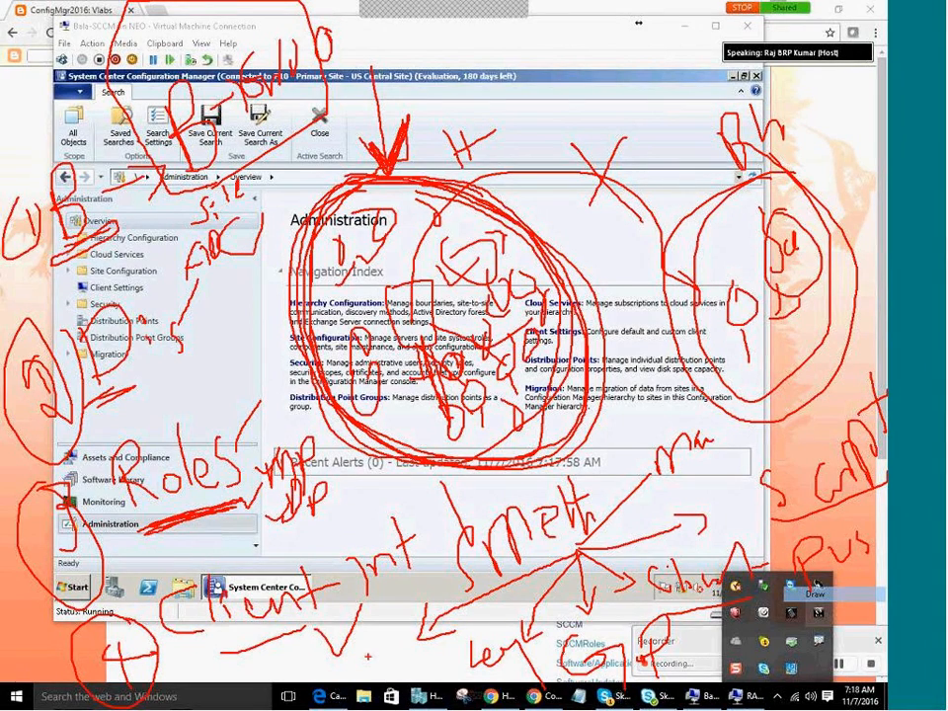
{"action": "mouse_move", "coordinate": [366, 637]}
{"action": "left_mouse_down"}
{"action": "mouse_move", "coordinate": [361, 673]}
{"action": "mouse_move", "coordinate": [366, 663]}
{"action": "mouse_move", "coordinate": [377, 672]}
{"action": "mouse_move", "coordinate": [383, 651]}
{"action": "mouse_move", "coordinate": [390, 675]}
{"action": "left_mouse_up"}
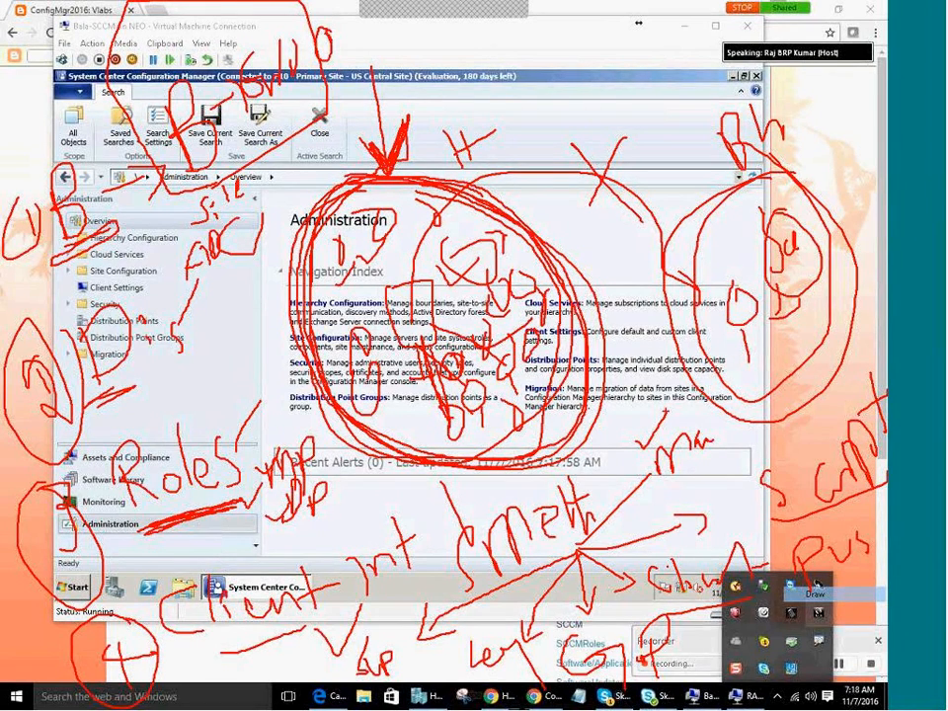
Exit ZoomIt draw mode with Esc to wipe the red notes off the Administration overview.
{"action": "key", "text": "Escape"}
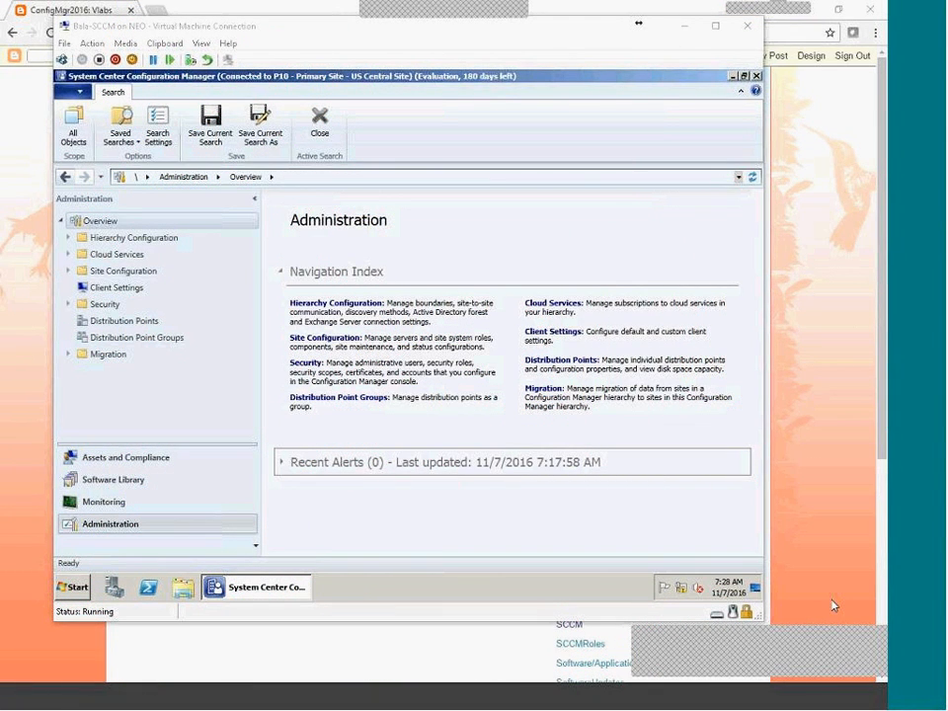
Go to Boundaries under Hierarchy Configuration and launch Create Boundary.
{"action": "left_click", "coordinate": [69, 238]}
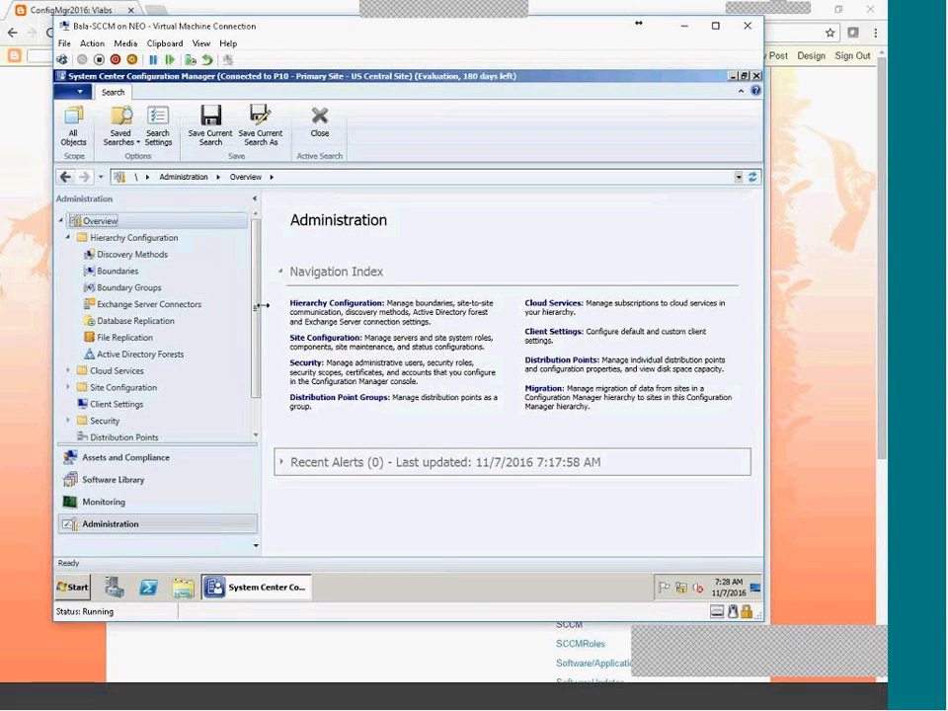
{"action": "scroll", "coordinate": [261, 359], "scroll_direction": "down", "scroll_amount": 1}
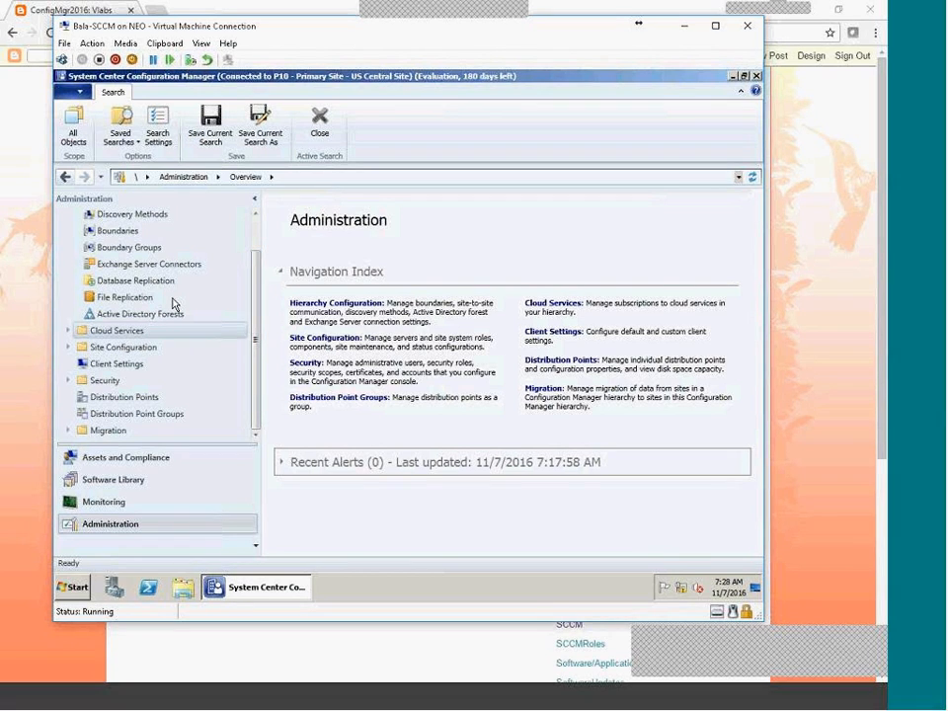
{"action": "left_click", "coordinate": [127, 231]}
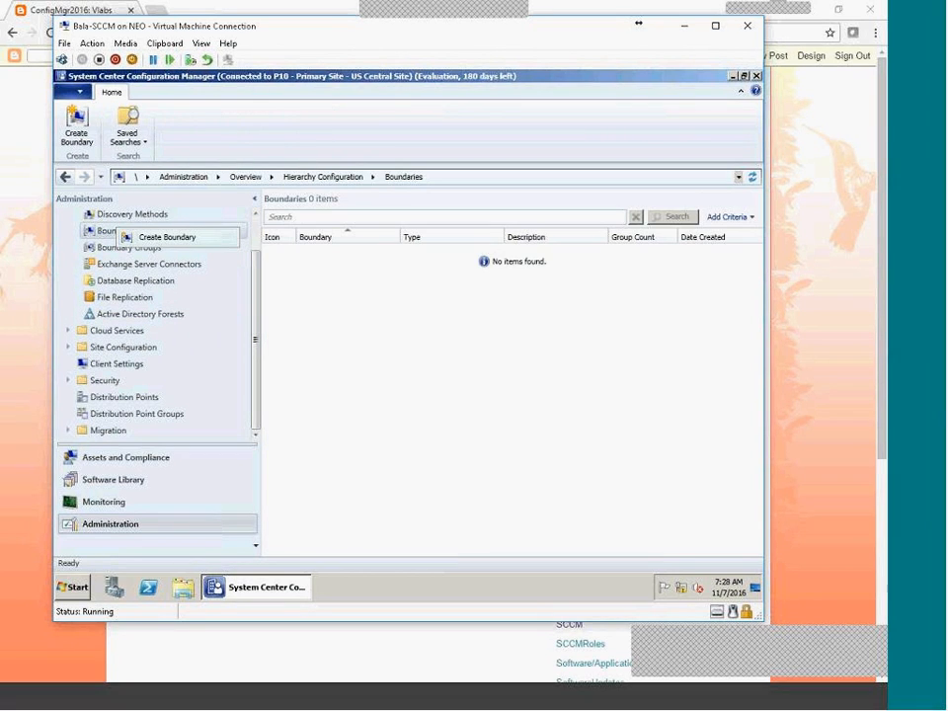
{"action": "left_click", "coordinate": [141, 241]}
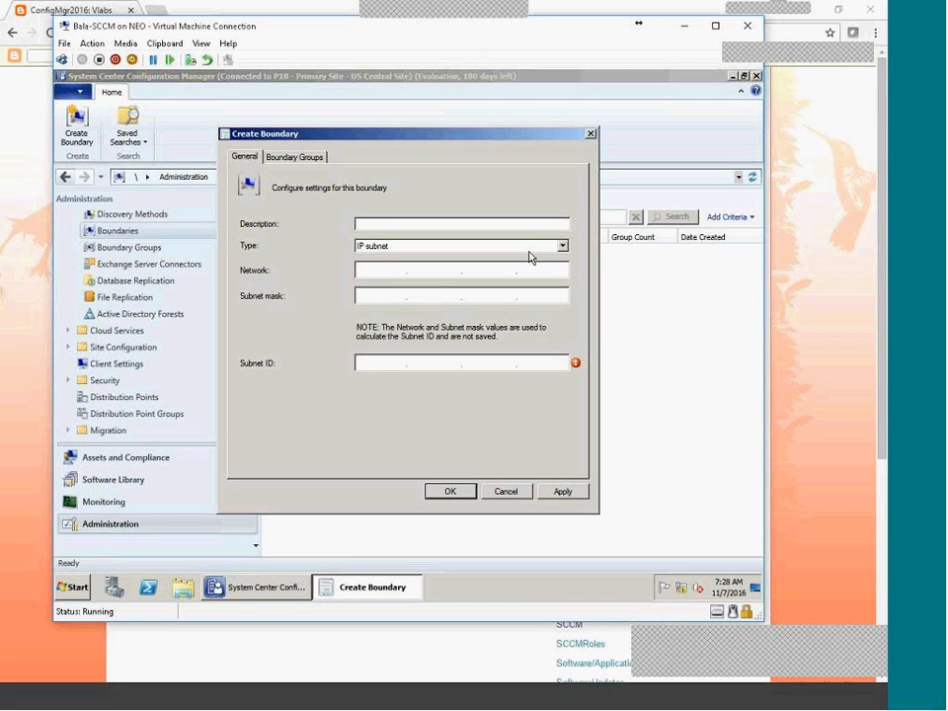
Set the boundary type to Active Directory site, then switch to the RAMA DC VM.
{"action": "left_click", "coordinate": [564, 249]}
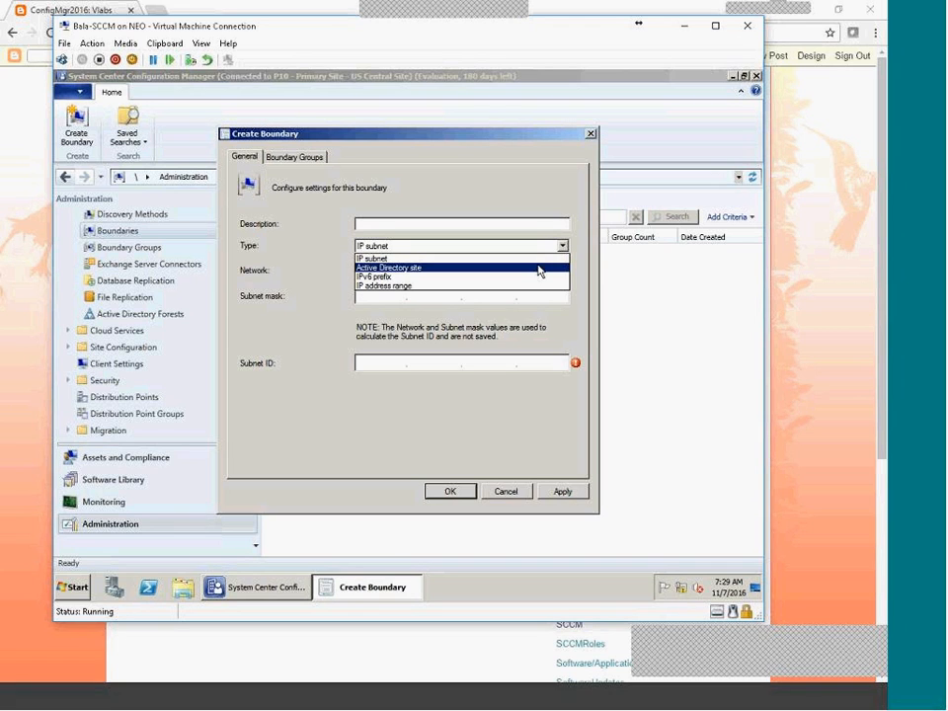
{"action": "left_click", "coordinate": [540, 267]}
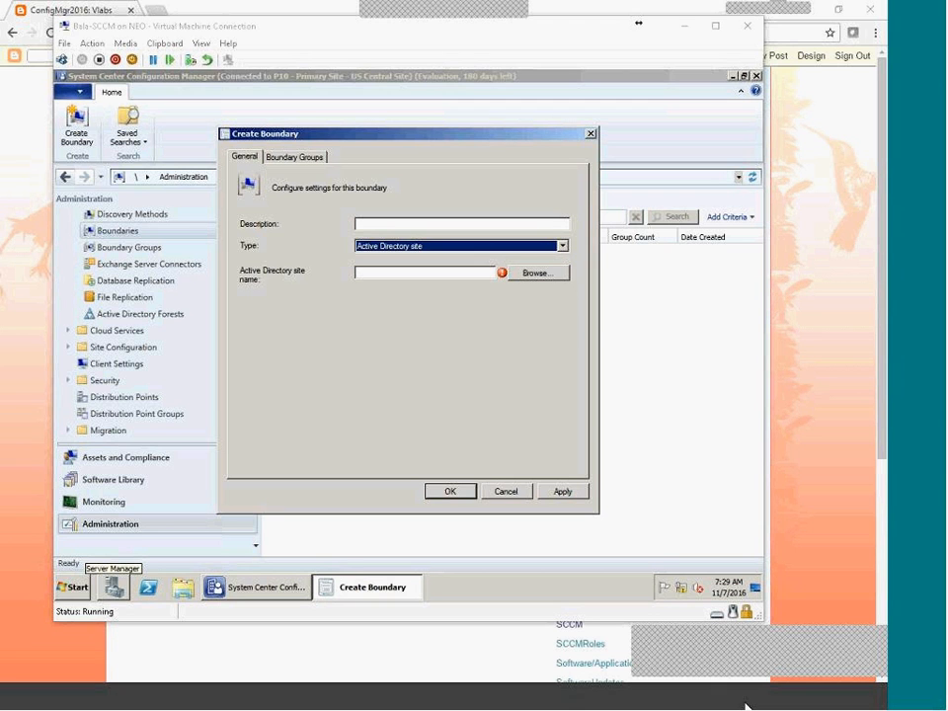
{"action": "left_click", "coordinate": [644, 677]}
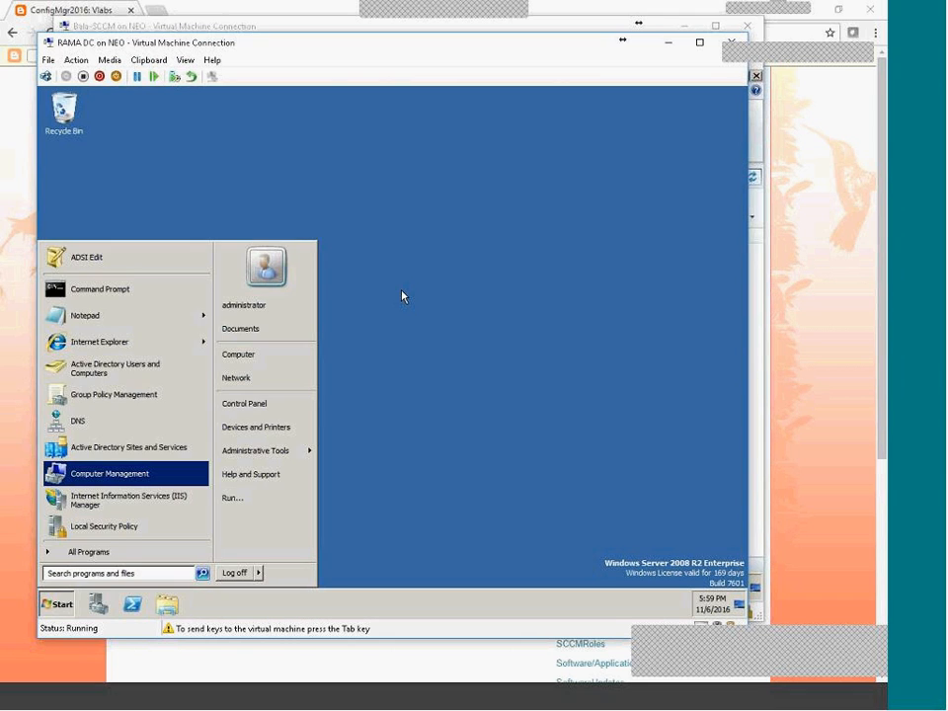
Launch Active Directory Sites and Services from the Start menu on the domain controller.
{"action": "left_click", "coordinate": [444, 437]}
{"action": "left_click", "coordinate": [56, 603]}
{"action": "mouse_move", "coordinate": [277, 456]}
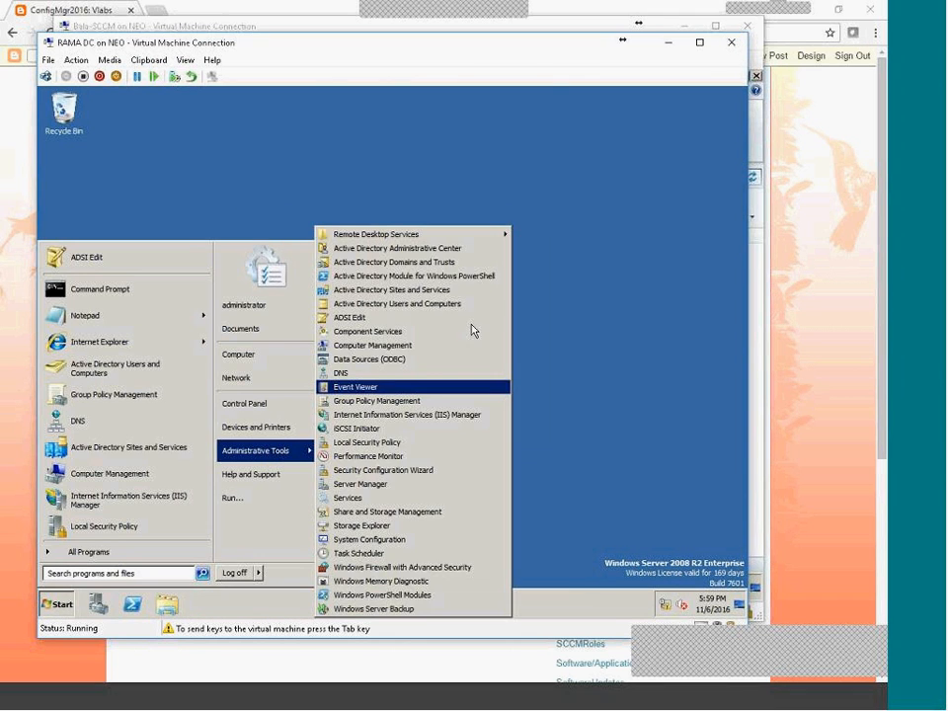
{"action": "left_click", "coordinate": [444, 292]}
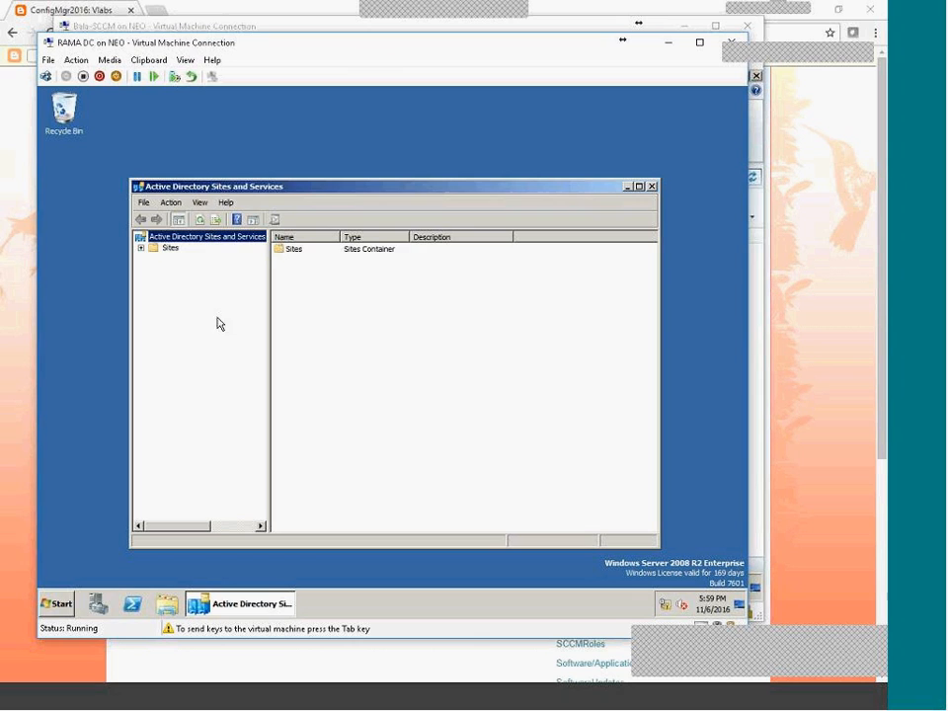
Maximize the console and expand Sites, Hyderabad and Subnets to show 11.0.0.0/8.
{"action": "double_click", "coordinate": [161, 249]}
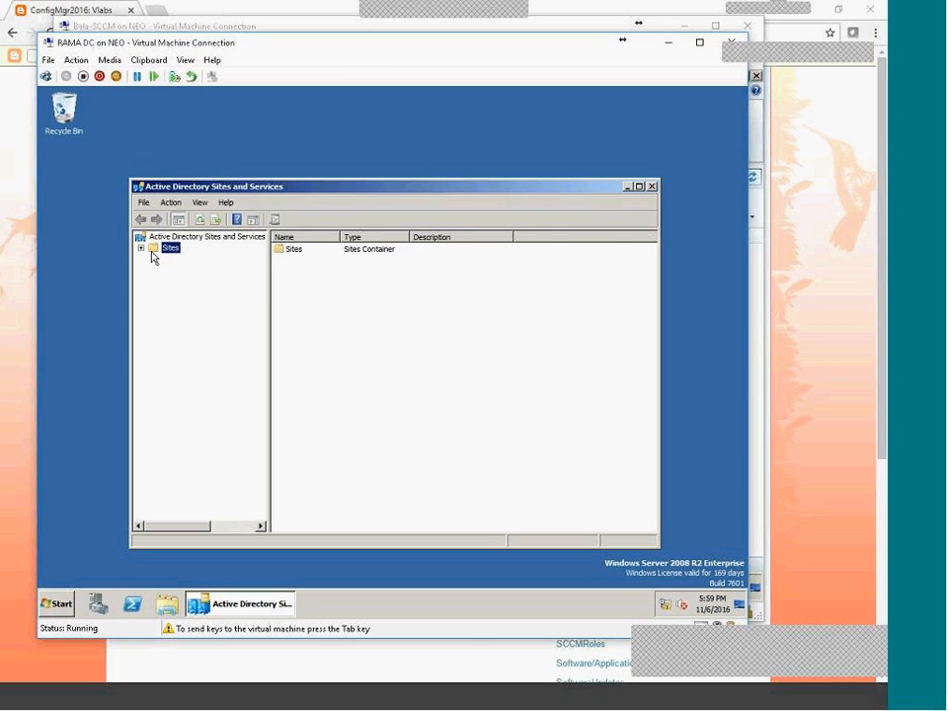
{"action": "double_click", "coordinate": [268, 186]}
{"action": "double_click", "coordinate": [100, 187]}
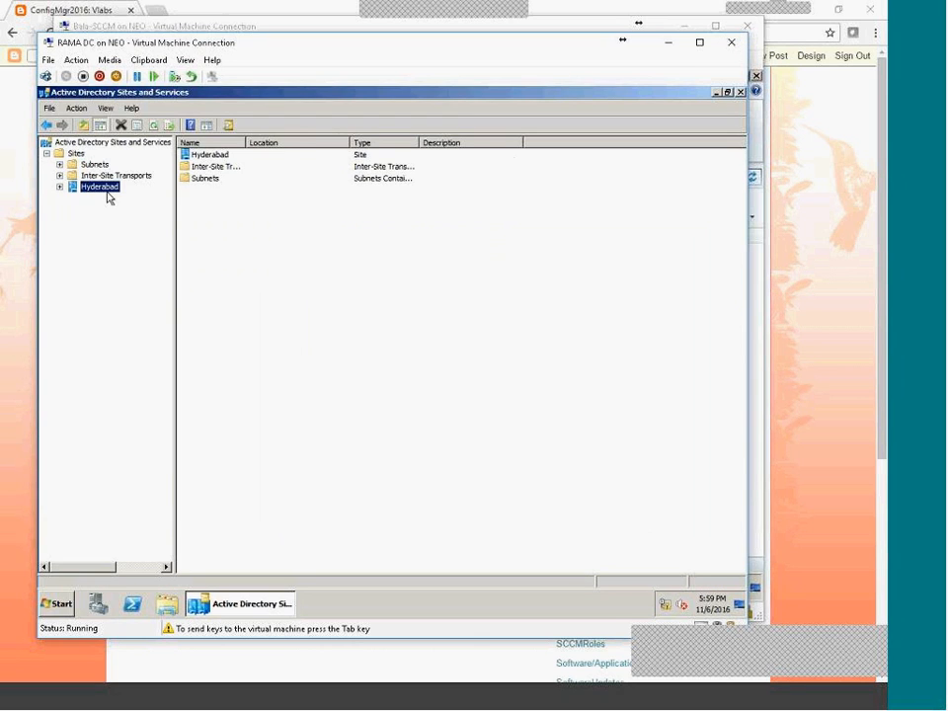
{"action": "double_click", "coordinate": [95, 164]}
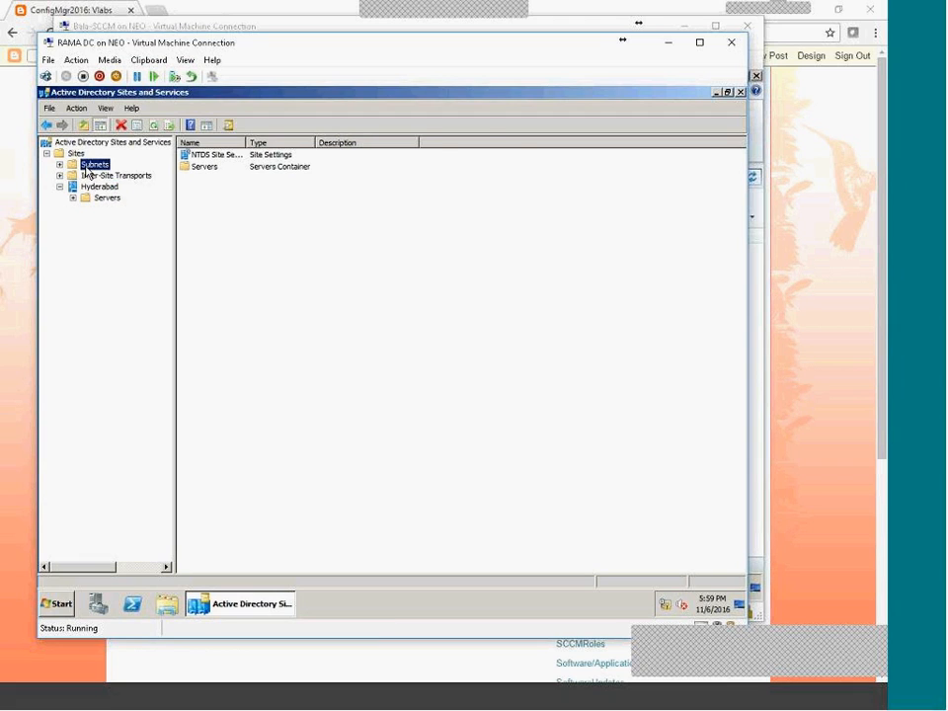
{"action": "left_click", "coordinate": [112, 175]}
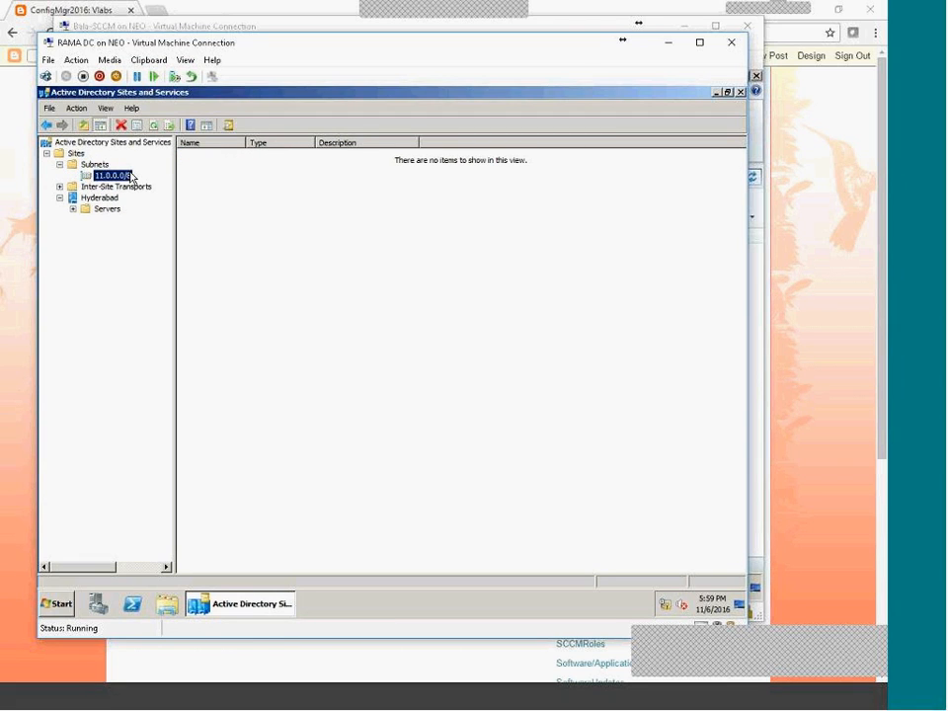
Inspect the Hyderabad site's Properties for the 11.0.0.0/8 subnet, then cancel.
{"action": "left_click", "coordinate": [98, 198]}
{"action": "right_click", "coordinate": [110, 187]}
{"action": "left_click", "coordinate": [98, 198]}
{"action": "right_click", "coordinate": [95, 198]}
{"action": "left_click", "coordinate": [110, 321]}
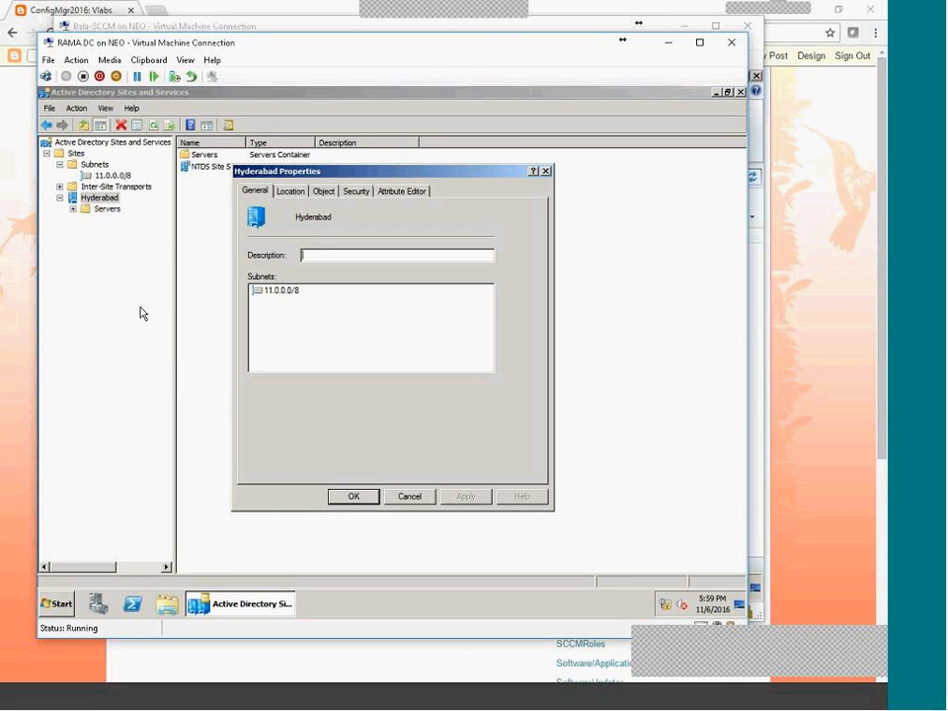
{"action": "left_click", "coordinate": [271, 290]}
{"action": "left_click", "coordinate": [405, 497]}
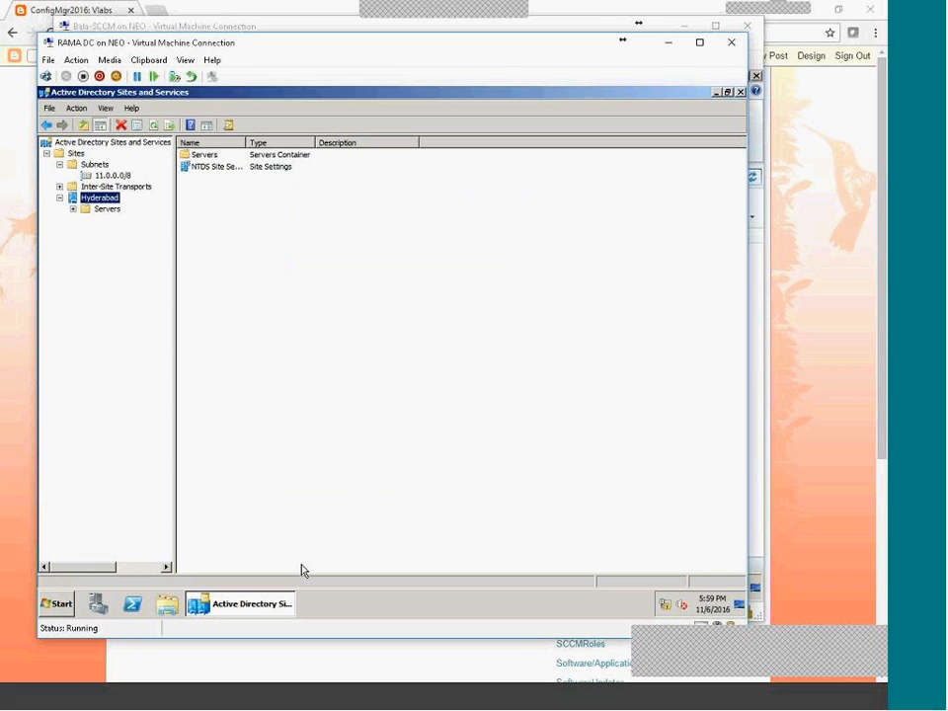
{"action": "mouse_move", "coordinate": [272, 608]}
Bring the ConfigMgr2016 blog forward, scroll down and draw a red ZoomIt loop near the bottom.
{"action": "left_click", "coordinate": [835, 320]}
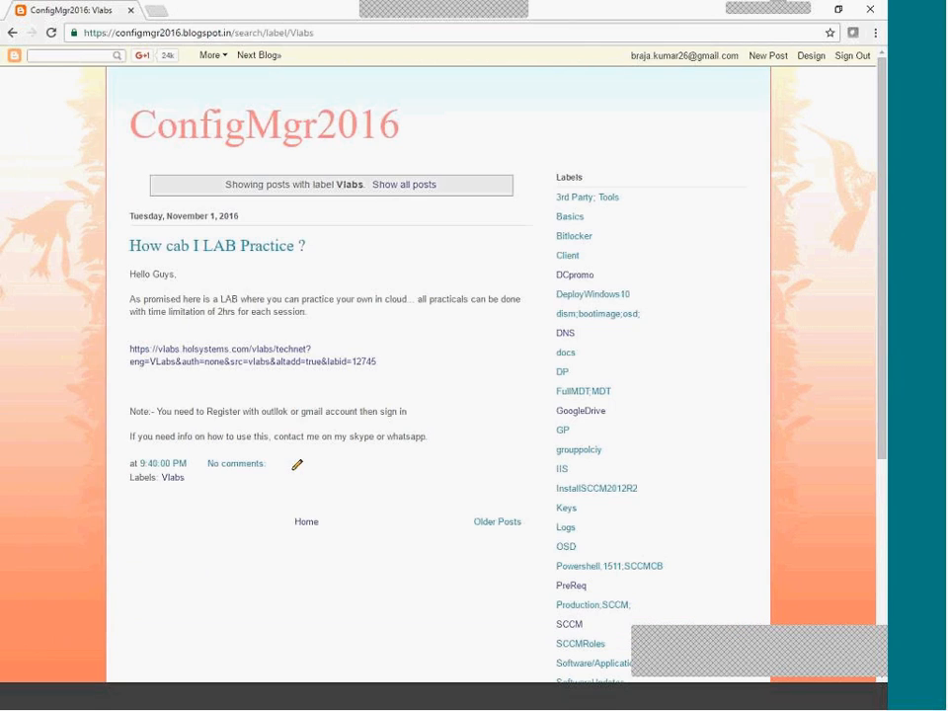
{"action": "scroll", "coordinate": [398, 444], "scroll_direction": "down", "scroll_amount": 5}
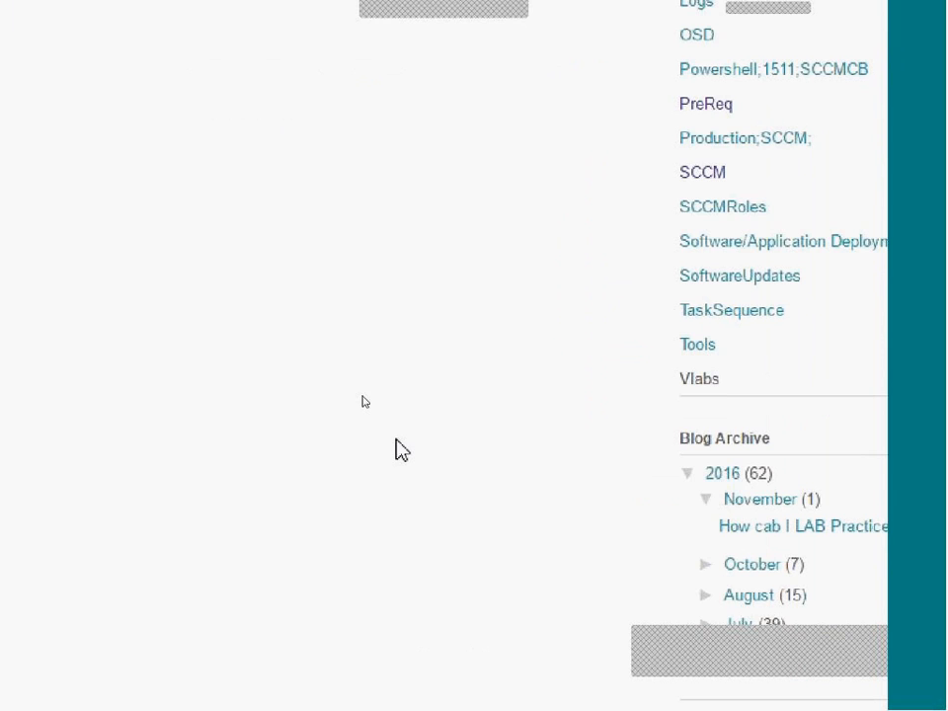
{"action": "key", "text": "Escape"}
{"action": "key", "text": "ctrl+2"}
{"action": "mouse_move", "coordinate": [351, 173]}
{"action": "left_mouse_down"}
{"action": "mouse_move", "coordinate": [146, 368]}
{"action": "mouse_move", "coordinate": [348, 175]}
{"action": "left_mouse_up"}
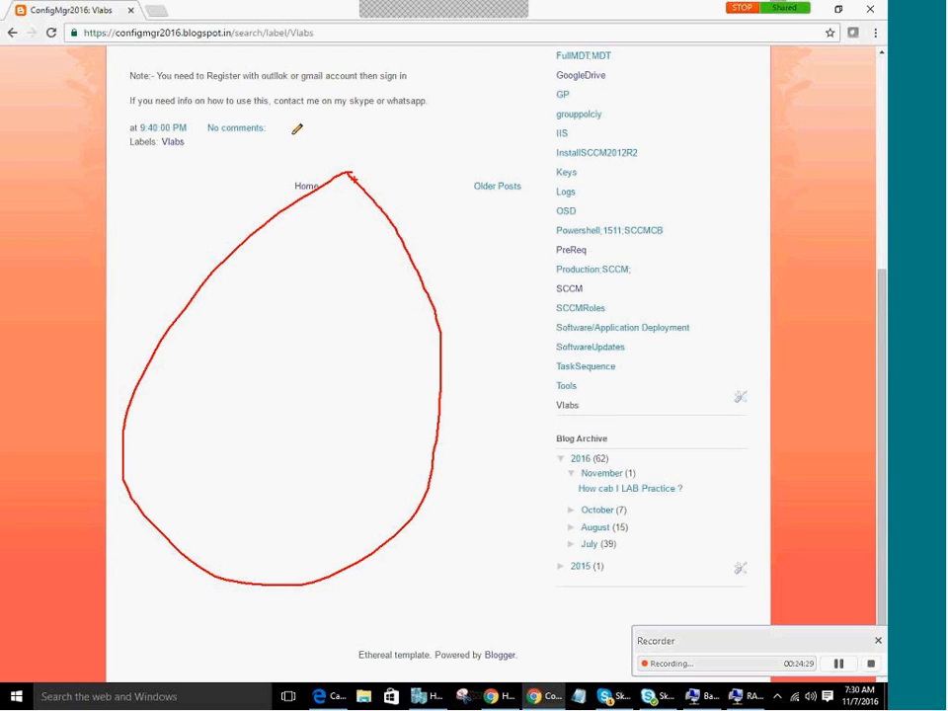
Handwrite 'IP or' in red beside the loop.
{"action": "mouse_move", "coordinate": [421, 130]}
{"action": "left_mouse_down"}
{"action": "mouse_move", "coordinate": [435, 148]}
{"action": "mouse_move", "coordinate": [421, 163]}
{"action": "left_mouse_up"}
{"action": "mouse_move", "coordinate": [452, 99]}
{"action": "left_mouse_down"}
{"action": "mouse_move", "coordinate": [449, 150]}
{"action": "mouse_move", "coordinate": [451, 126]}
{"action": "left_mouse_up"}
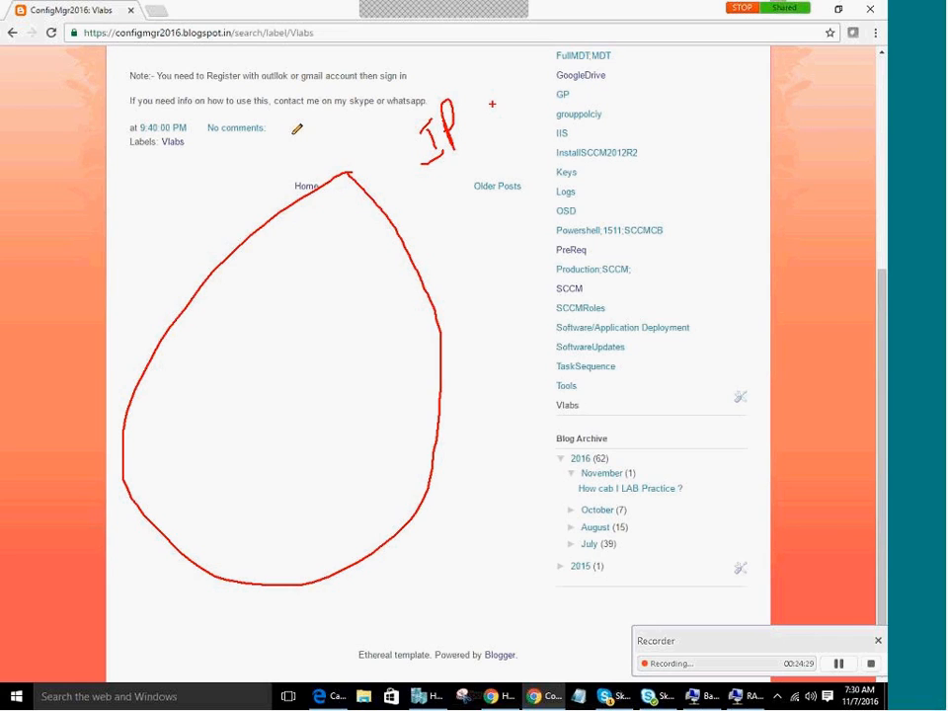
{"action": "left_click_drag", "start_coordinate": [493, 110], "coordinate": [545, 90]}
{"action": "left_click_drag", "start_coordinate": [527, 187], "coordinate": [553, 198]}
{"action": "left_click_drag", "start_coordinate": [561, 174], "coordinate": [567, 229]}
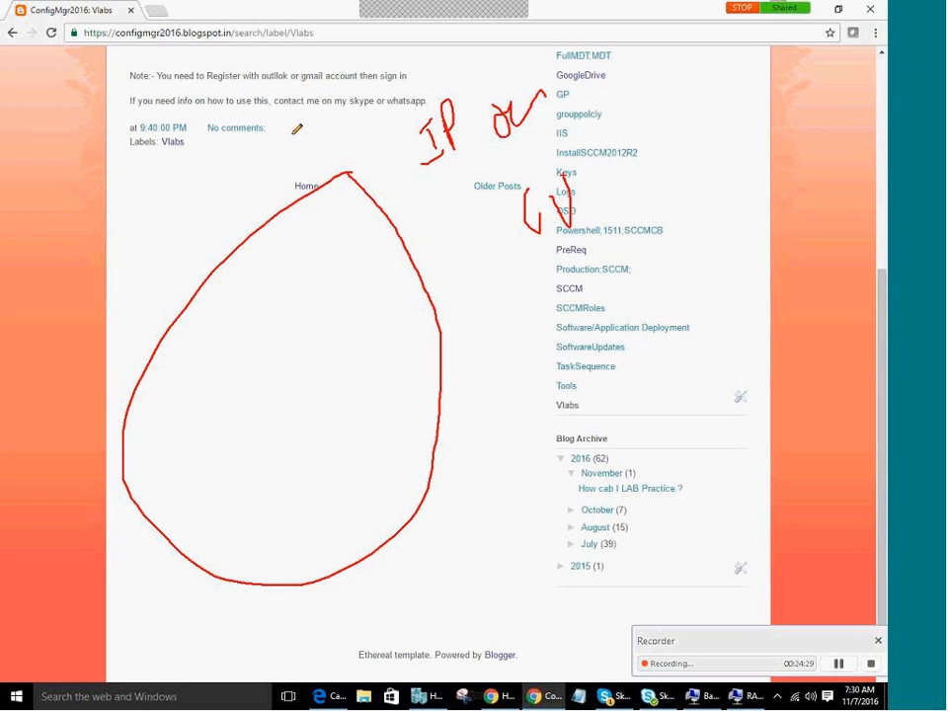
Write 'AD' notes with a long red line, then browse Active Directory sites.
{"action": "left_click_drag", "start_coordinate": [481, 335], "coordinate": [519, 296]}
{"action": "left_click_drag", "start_coordinate": [496, 44], "coordinate": [564, 42]}
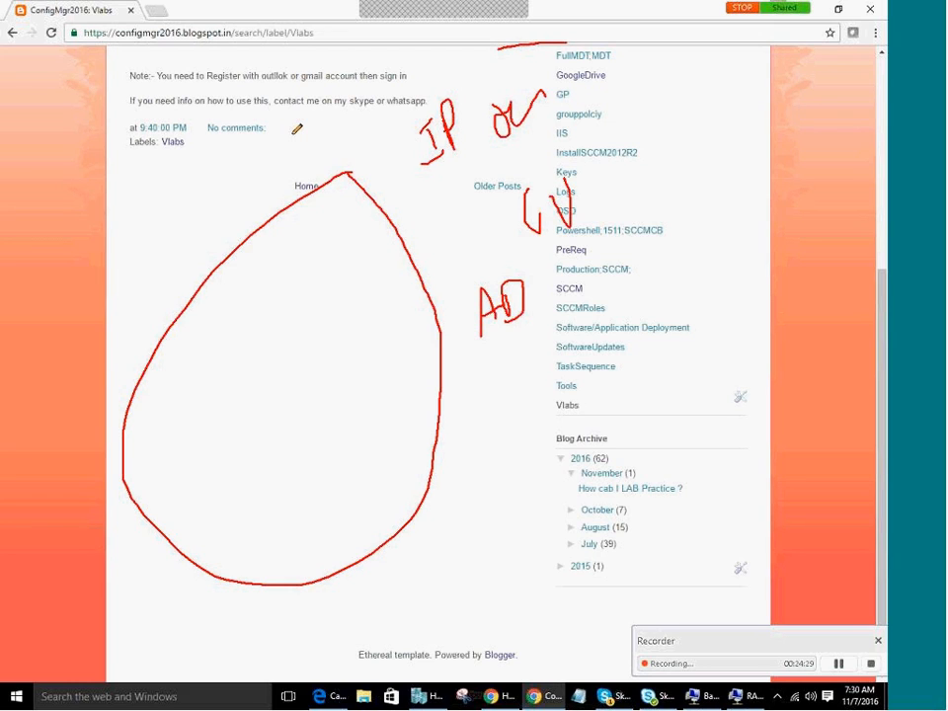
{"action": "left_click_drag", "start_coordinate": [566, 42], "coordinate": [620, 179]}
{"action": "left_click_drag", "start_coordinate": [681, 207], "coordinate": [769, 129]}
{"action": "left_click_drag", "start_coordinate": [780, 198], "coordinate": [844, 124]}
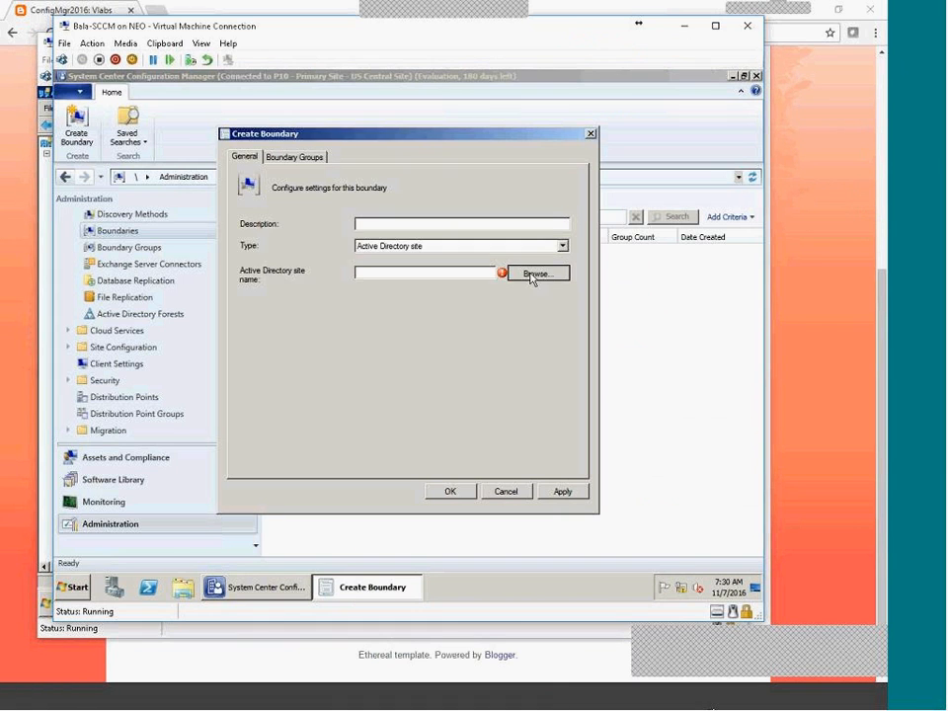
{"action": "left_click", "coordinate": [533, 275]}
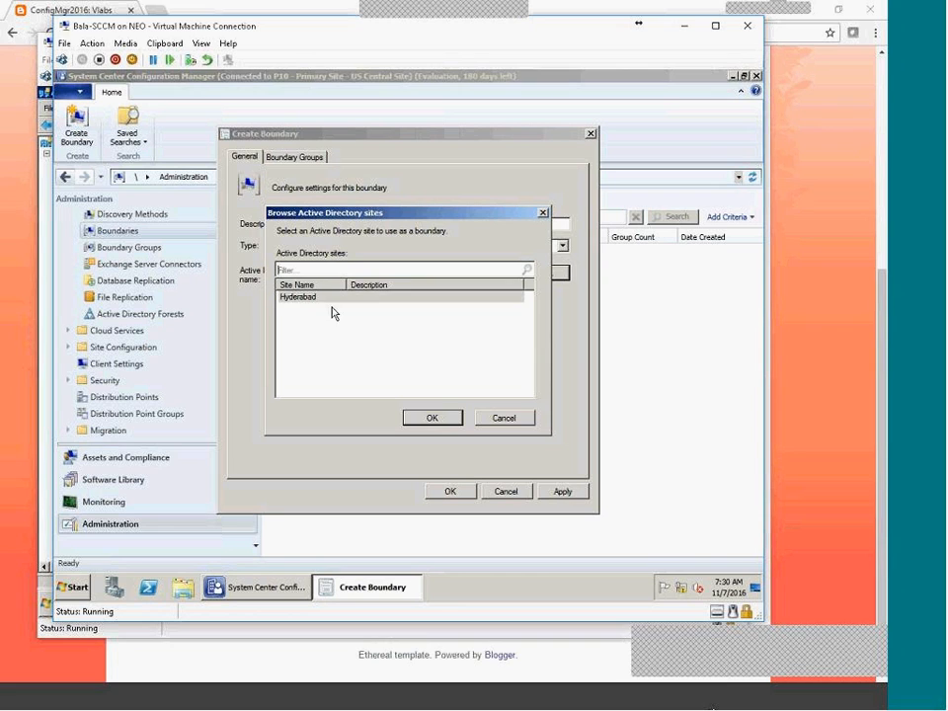
Pick Hyderabad as the boundary's AD site and enter the description 'Hyderabad Site'.
{"action": "left_click", "coordinate": [309, 300]}
{"action": "left_click", "coordinate": [431, 418]}
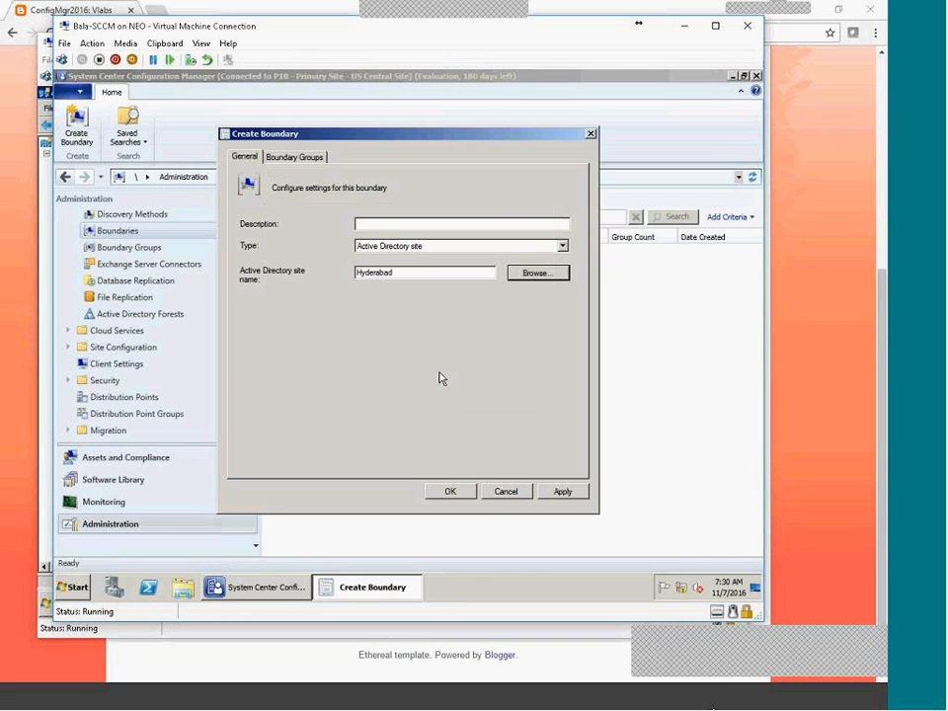
{"action": "left_click", "coordinate": [411, 224]}
{"action": "type", "text": "hYDslTE"}
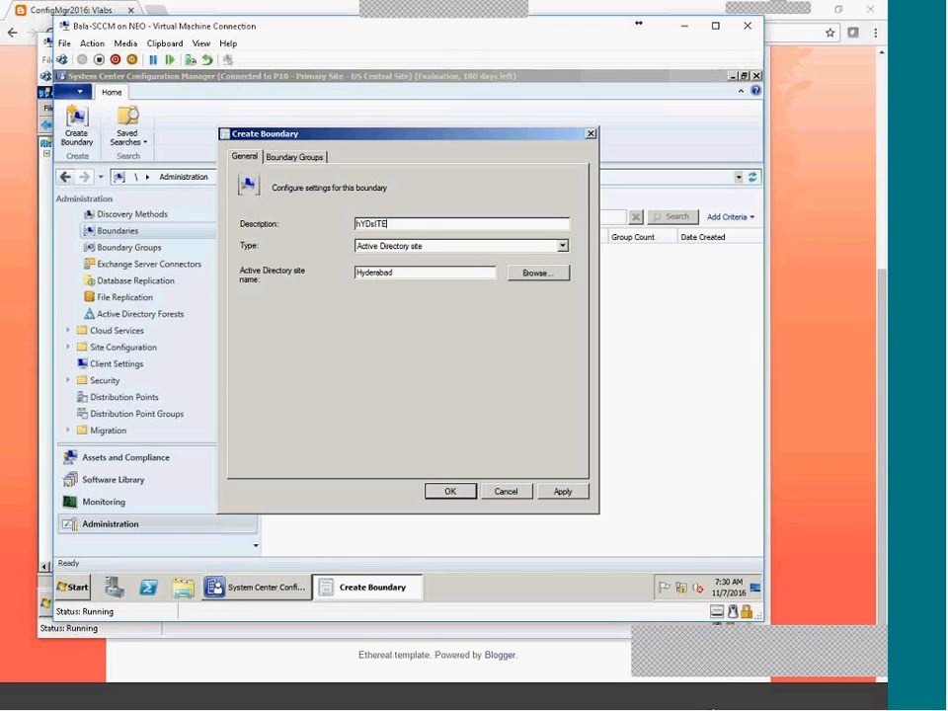
{"action": "key", "text": "BackSpace"}
{"action": "key", "text": "BackSpace"}
{"action": "key", "text": "BackSpace"}
{"action": "key", "text": "BackSpace"}
{"action": "key", "text": "BackSpace"}
{"action": "key", "text": "BackSpace"}
{"action": "key", "text": "BackSpace"}
{"action": "type", "text": "Hyderabad Site"}
{"action": "left_click", "coordinate": [293, 158]}
Append 'Groups' to the group name and add the Hyderabad boundary as a member.
{"action": "left_click", "coordinate": [247, 158]}
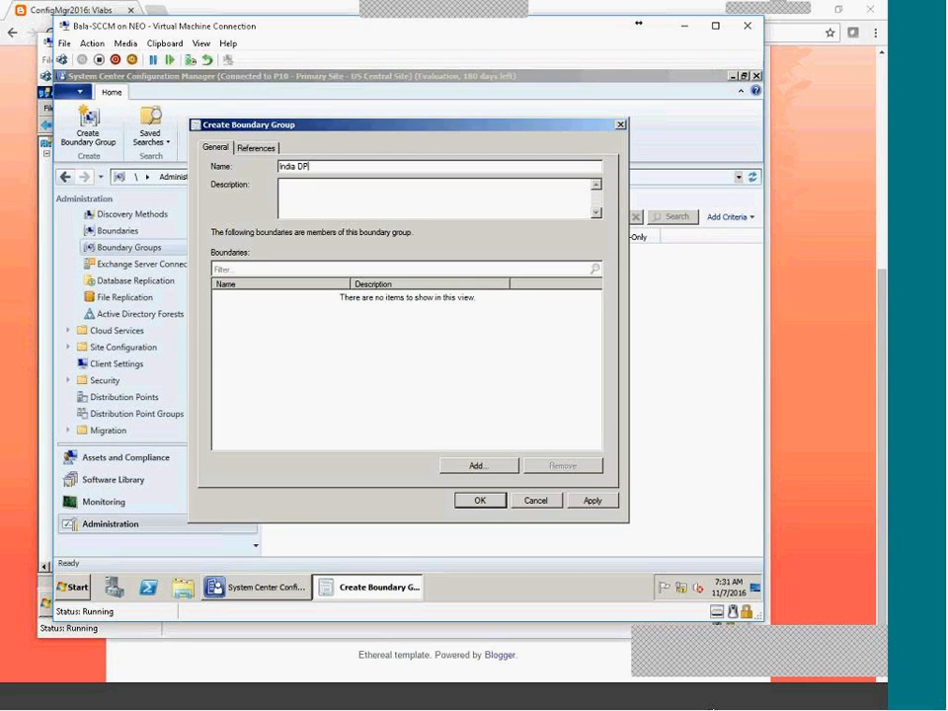
{"action": "type", "text": "Groups"}
{"action": "left_click", "coordinate": [493, 465]}
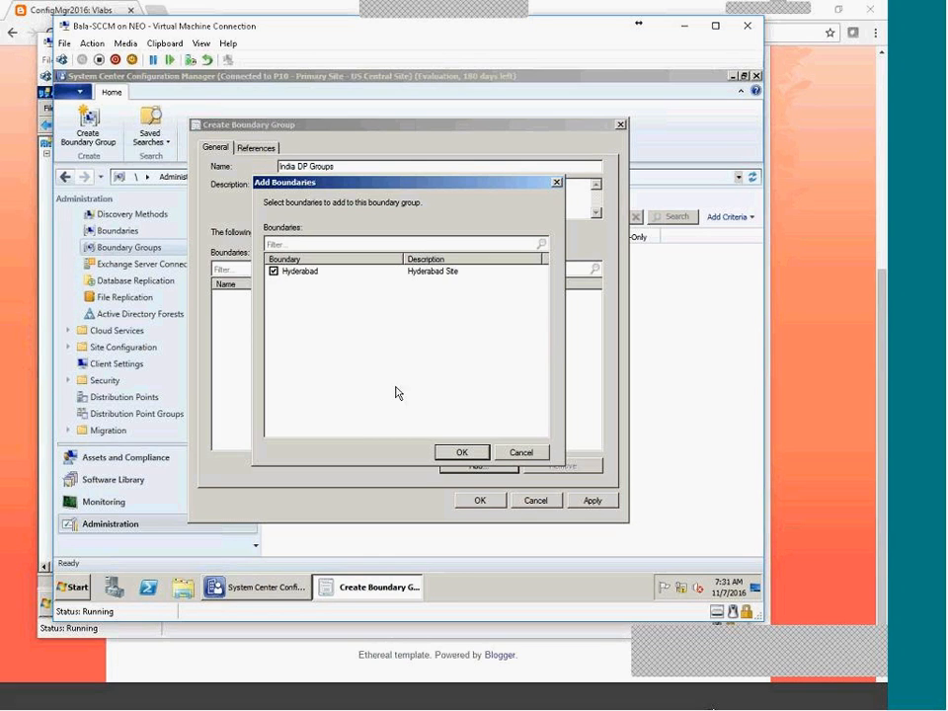
{"action": "left_click", "coordinate": [477, 451]}
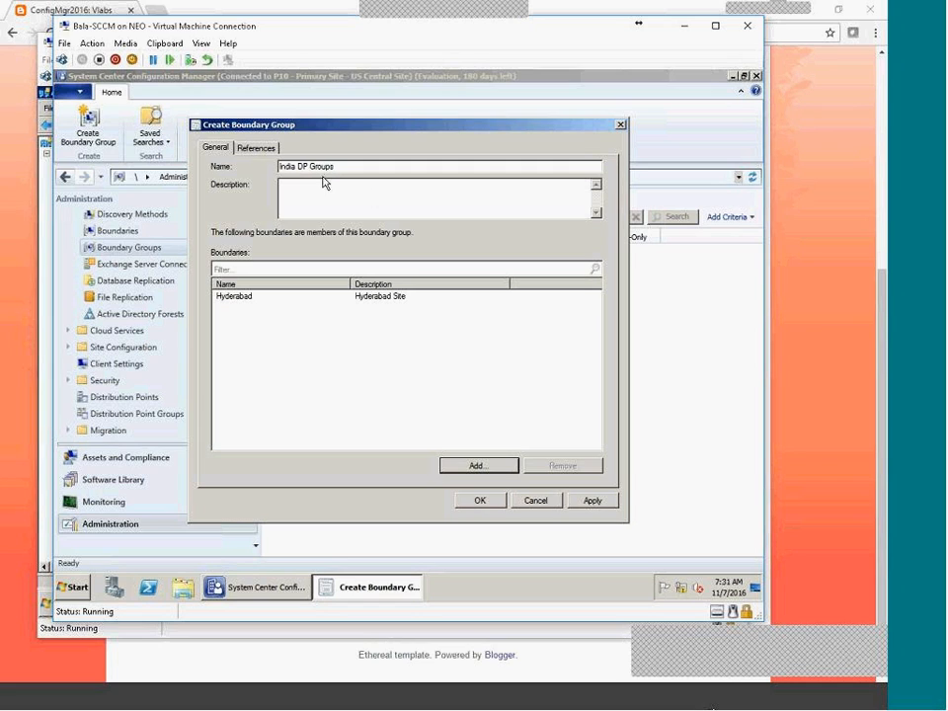
Rename the group to 'India Boundary Groups', apply, review References, and close the dialog.
{"action": "key", "text": "BackSpace"}
{"action": "key", "text": "Delete"}
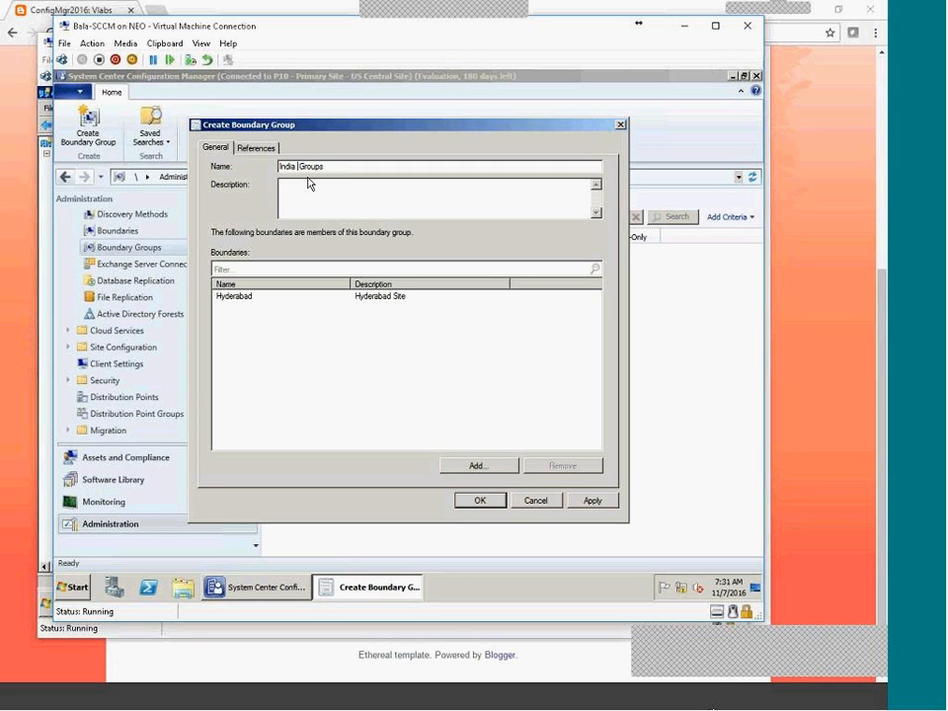
{"action": "type", "text": "Boundary"}
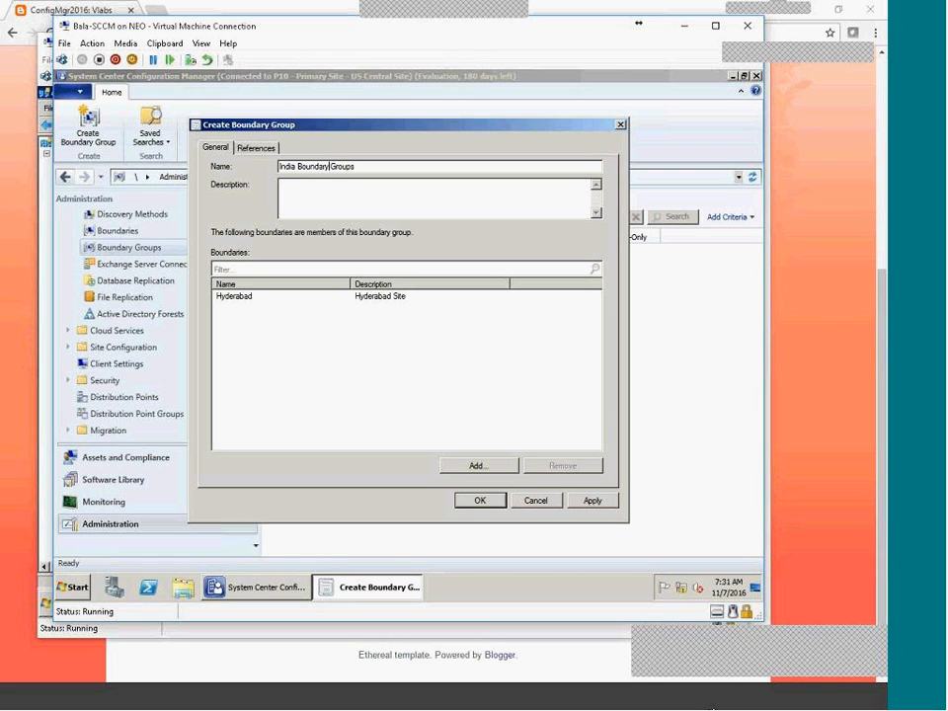
{"action": "left_click", "coordinate": [588, 499]}
{"action": "left_click", "coordinate": [252, 149]}
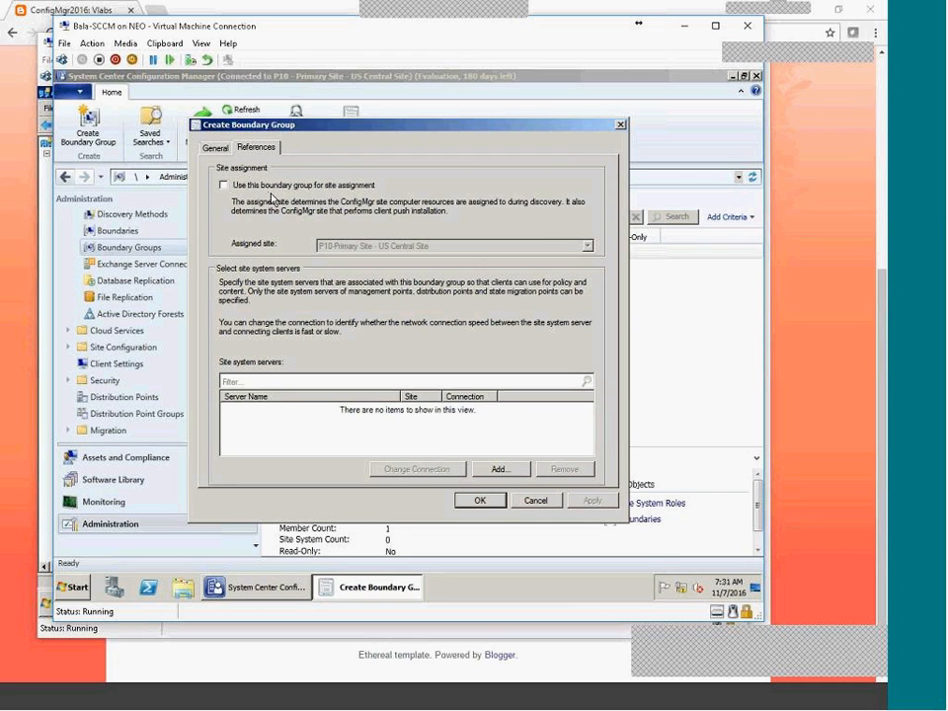
{"action": "left_click_drag", "start_coordinate": [332, 135], "coordinate": [520, 222]}
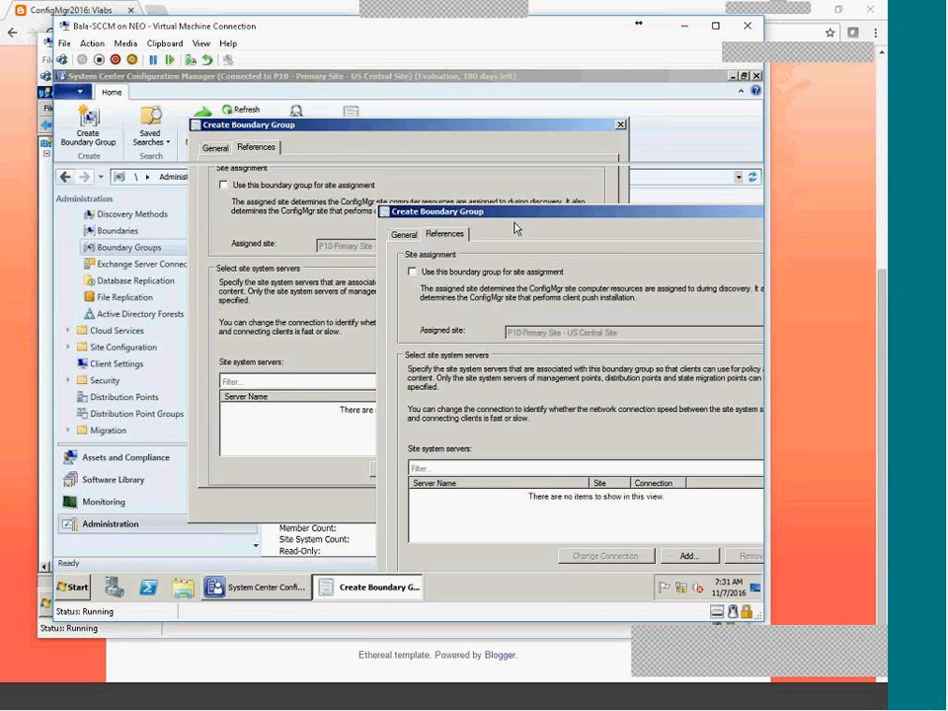
{"action": "left_click_drag", "start_coordinate": [454, 211], "coordinate": [342, 94]}
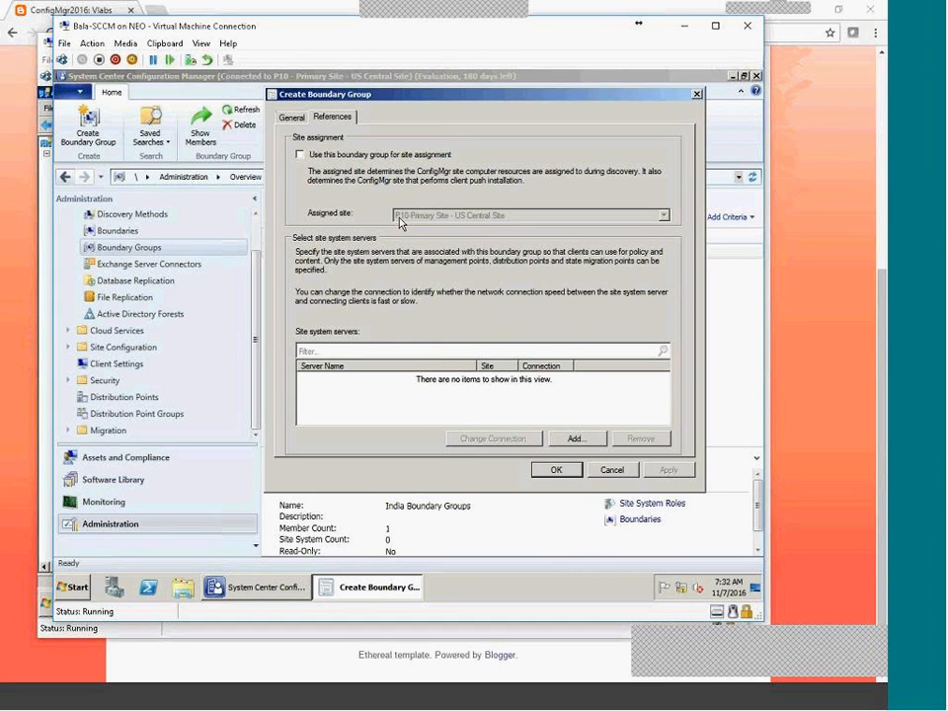
{"action": "left_click", "coordinate": [621, 472]}
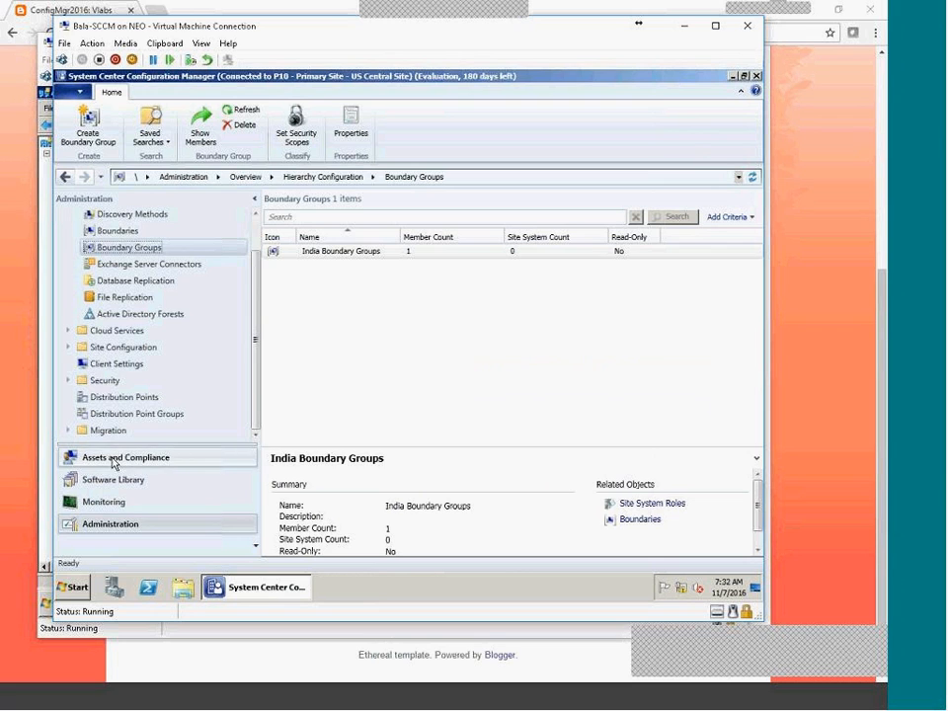
{"action": "left_click", "coordinate": [128, 459]}
{"action": "left_click", "coordinate": [124, 287]}
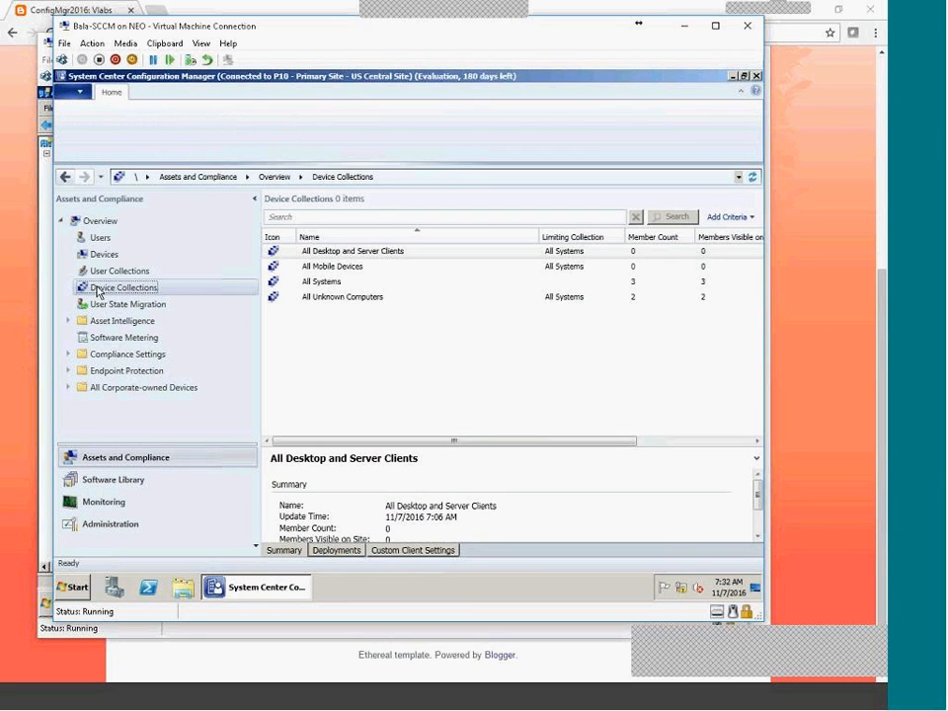
{"action": "left_click", "coordinate": [331, 286]}
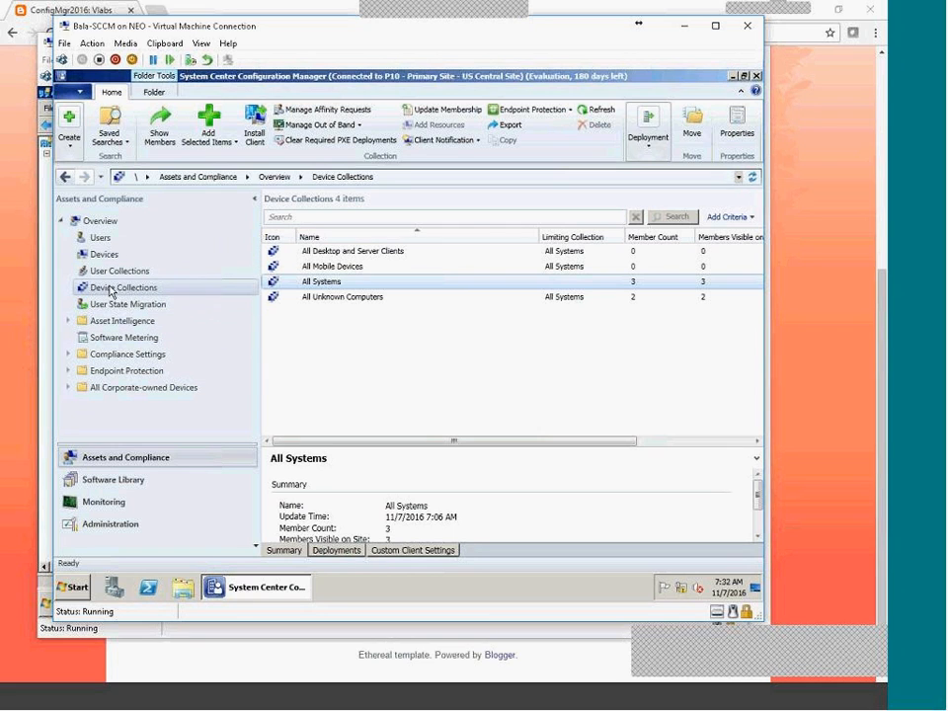
{"action": "double_click", "coordinate": [324, 283]}
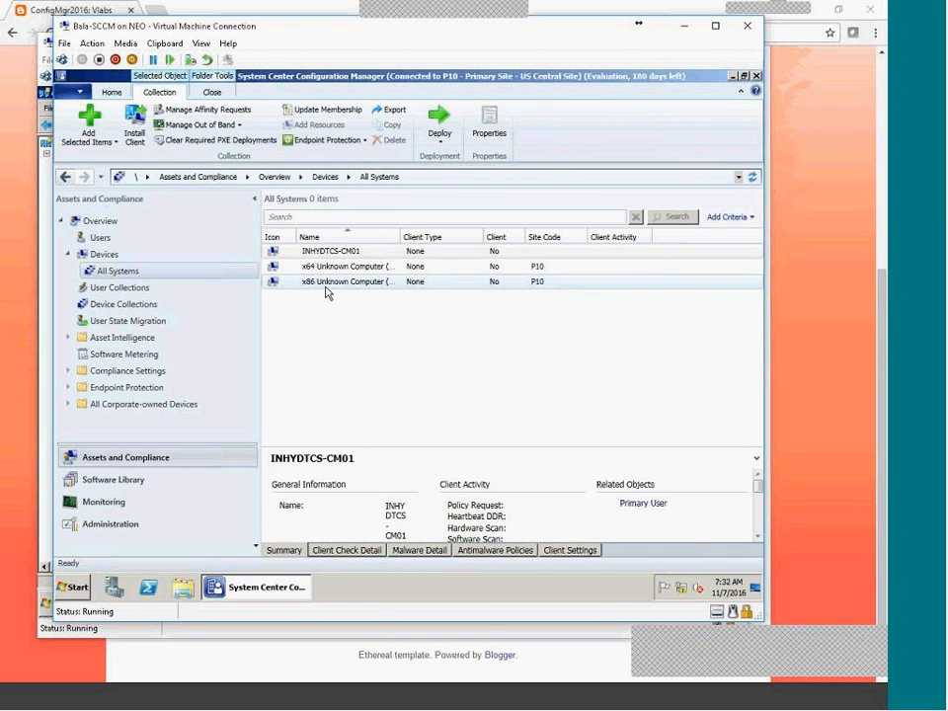
{"action": "left_click", "coordinate": [546, 272]}
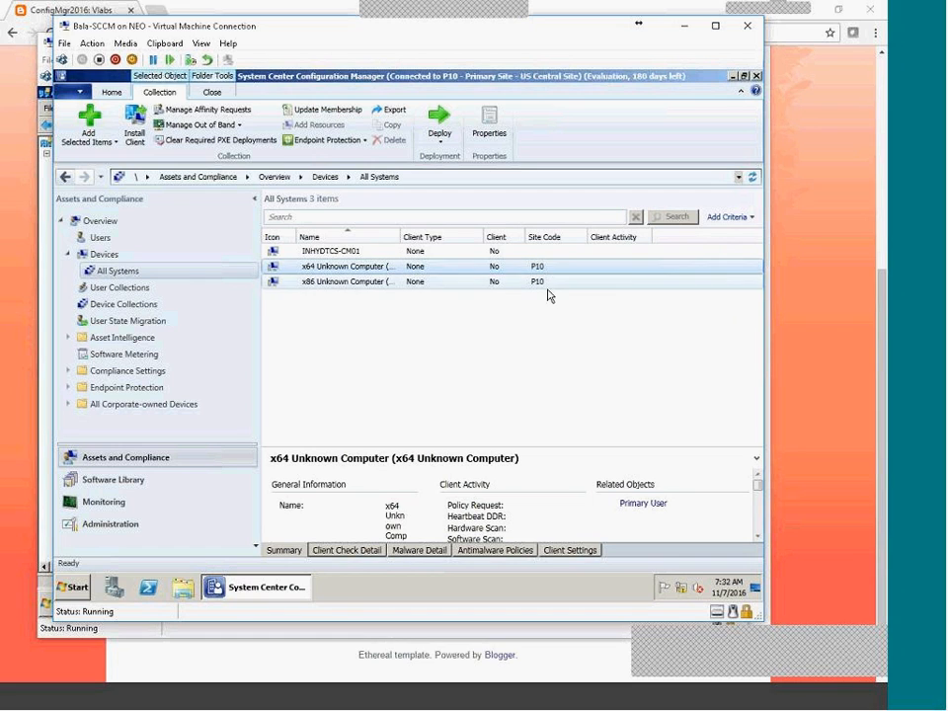
{"action": "left_click", "coordinate": [360, 253]}
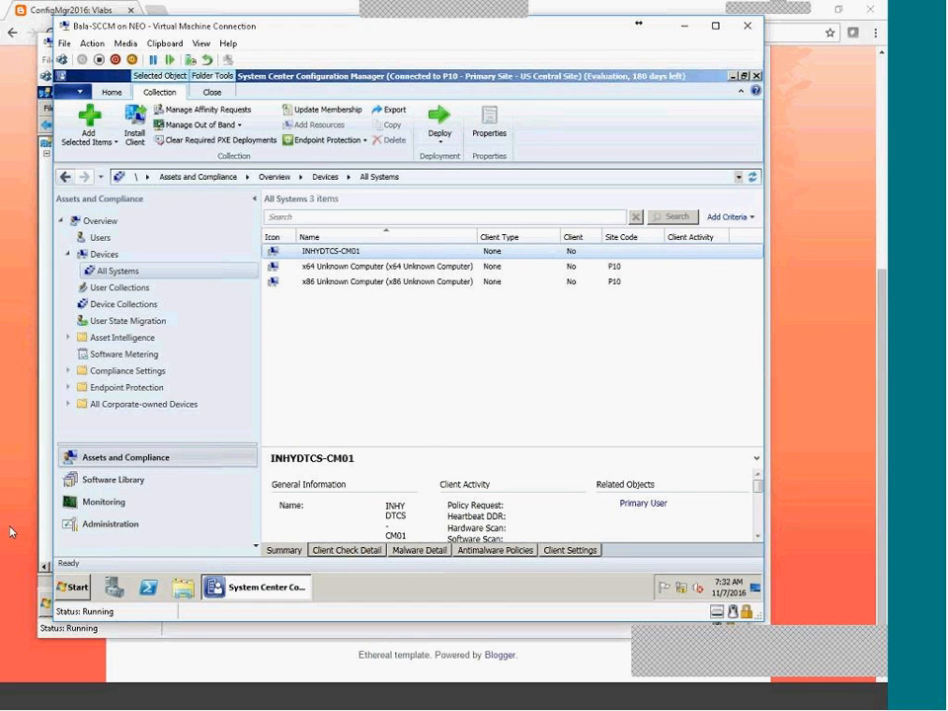
{"action": "left_click", "coordinate": [144, 526]}
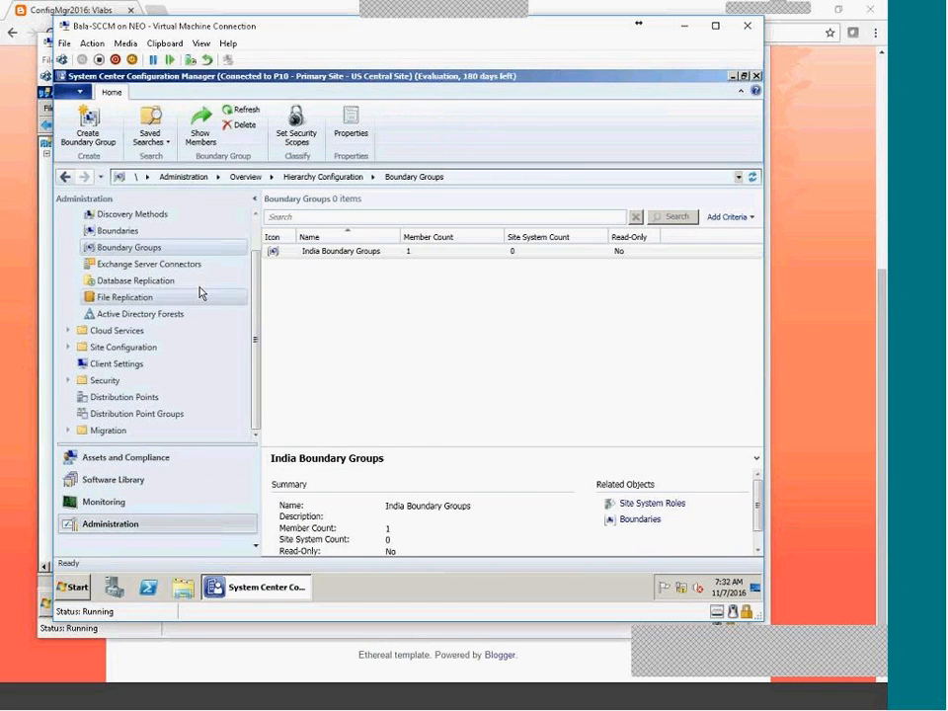
Enable site assignment on India Boundary Groups to P10-Primary Site - US Central Site and apply.
{"action": "right_click", "coordinate": [358, 251]}
{"action": "left_click", "coordinate": [377, 334]}
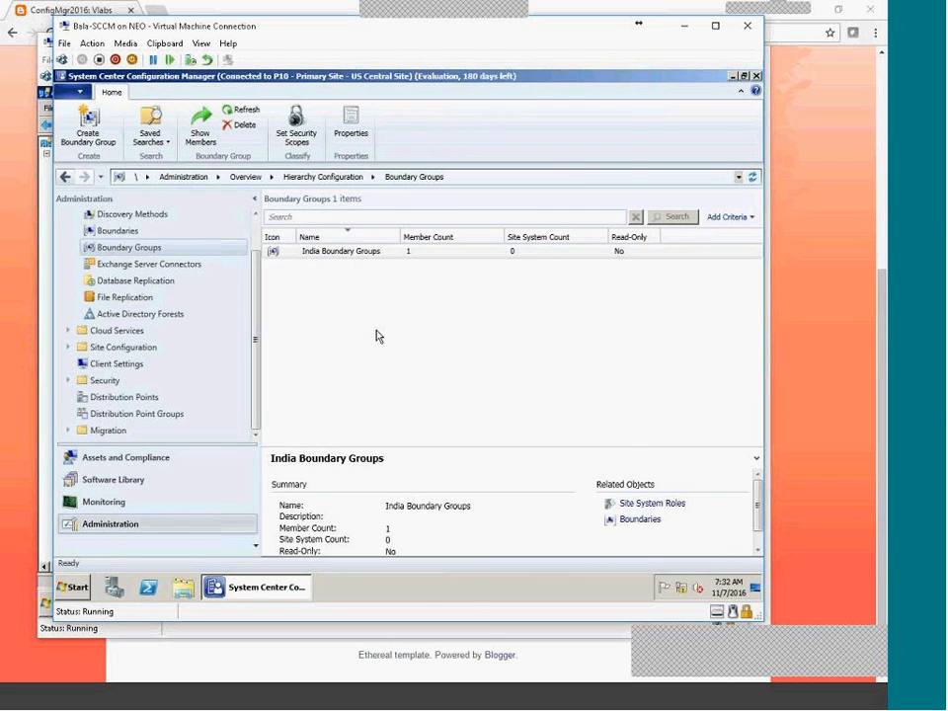
{"action": "left_click", "coordinate": [249, 150]}
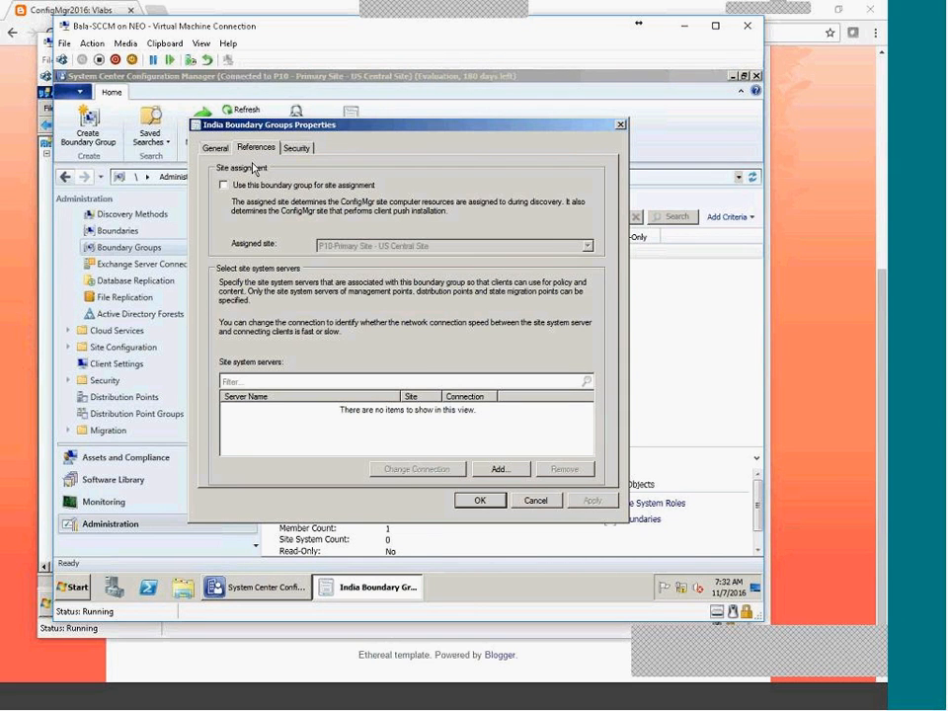
{"action": "left_click", "coordinate": [236, 188]}
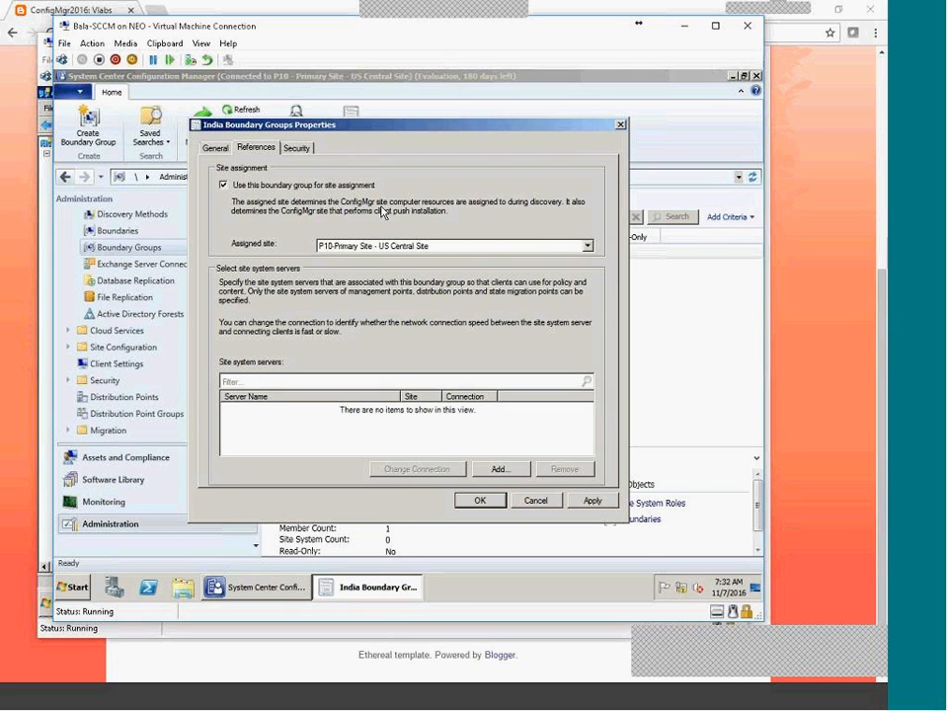
{"action": "left_click", "coordinate": [215, 147]}
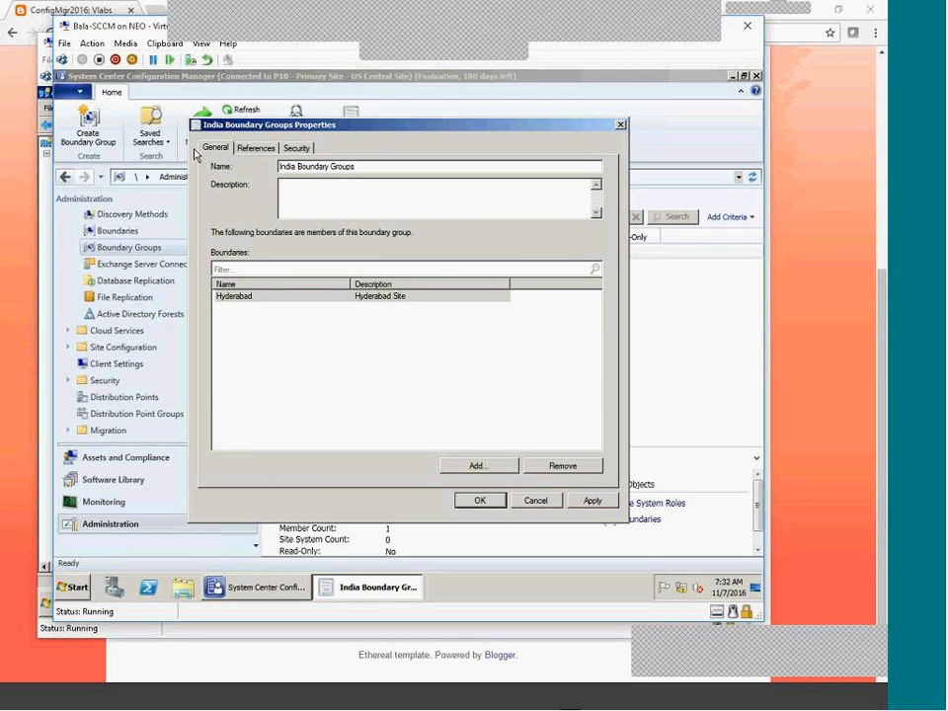
{"action": "left_click", "coordinate": [259, 148]}
{"action": "left_click", "coordinate": [450, 245]}
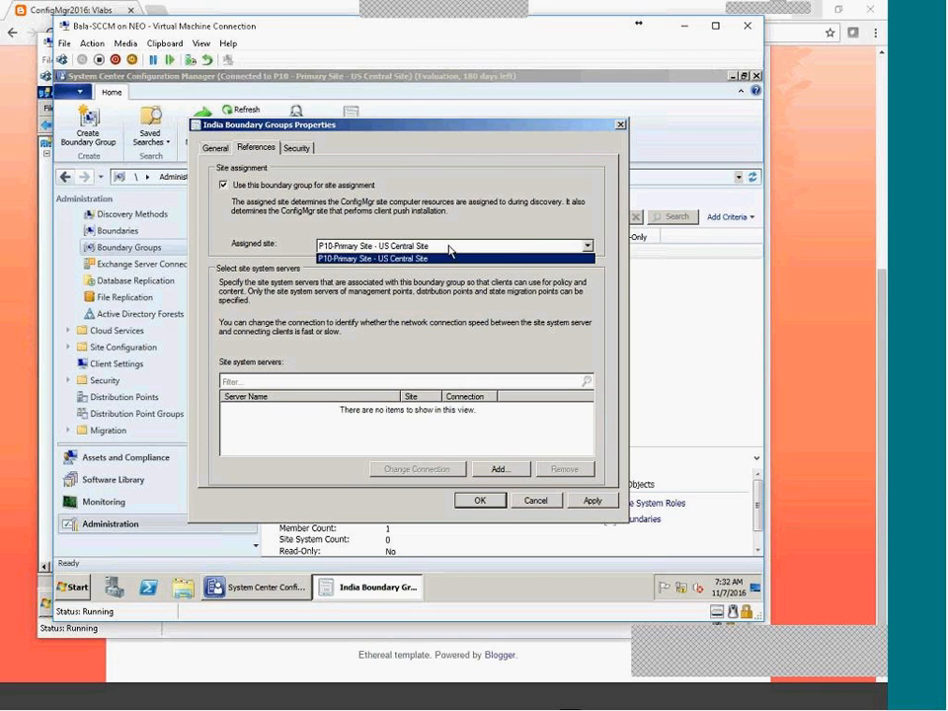
{"action": "left_click", "coordinate": [448, 257]}
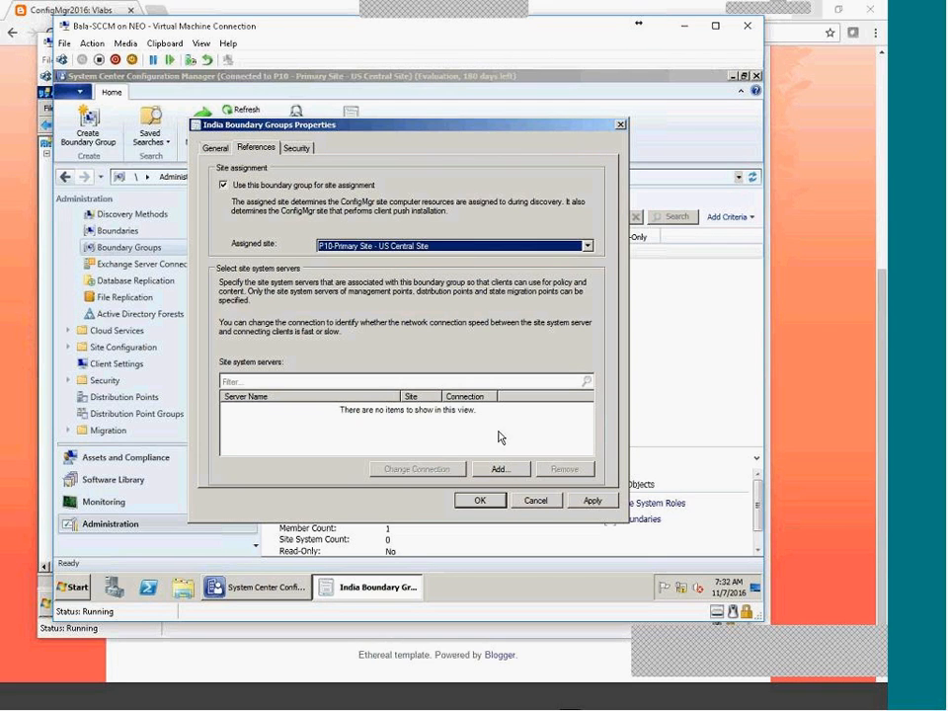
{"action": "left_click", "coordinate": [588, 500]}
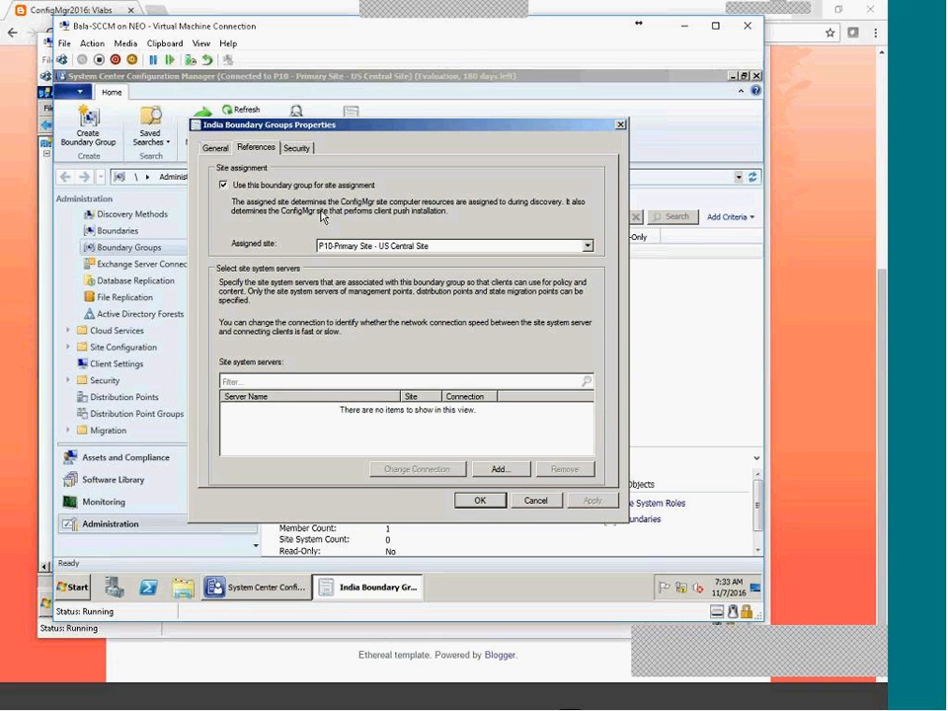
Add site system \\inhydtcs-cm01.tata.local to the India boundary group's references, giving a Fast connection for site P10.
{"action": "left_click", "coordinate": [502, 471]}
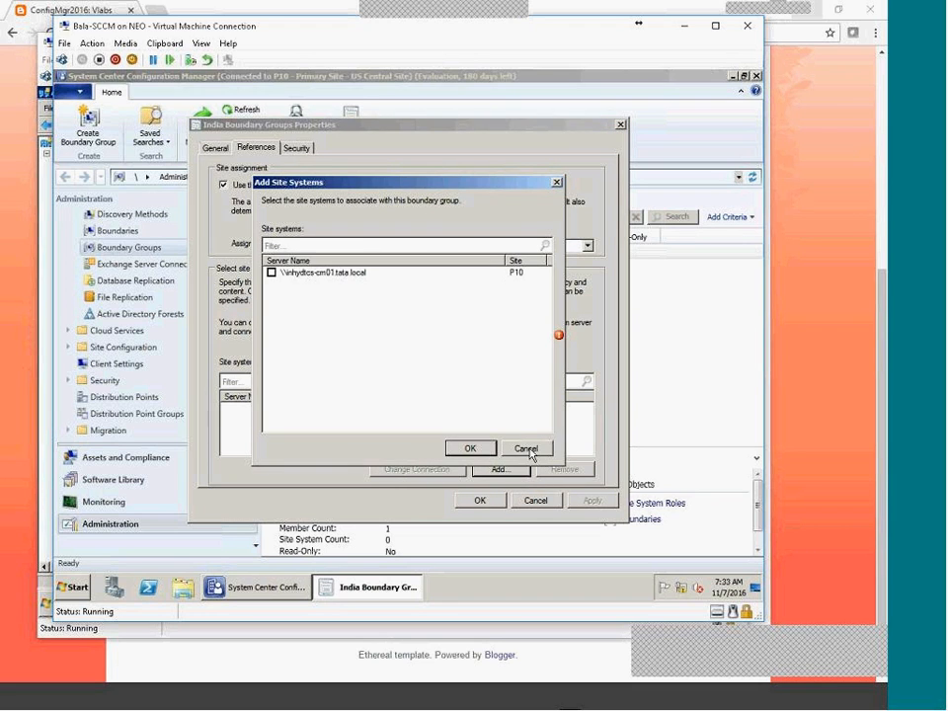
{"action": "left_click", "coordinate": [526, 449]}
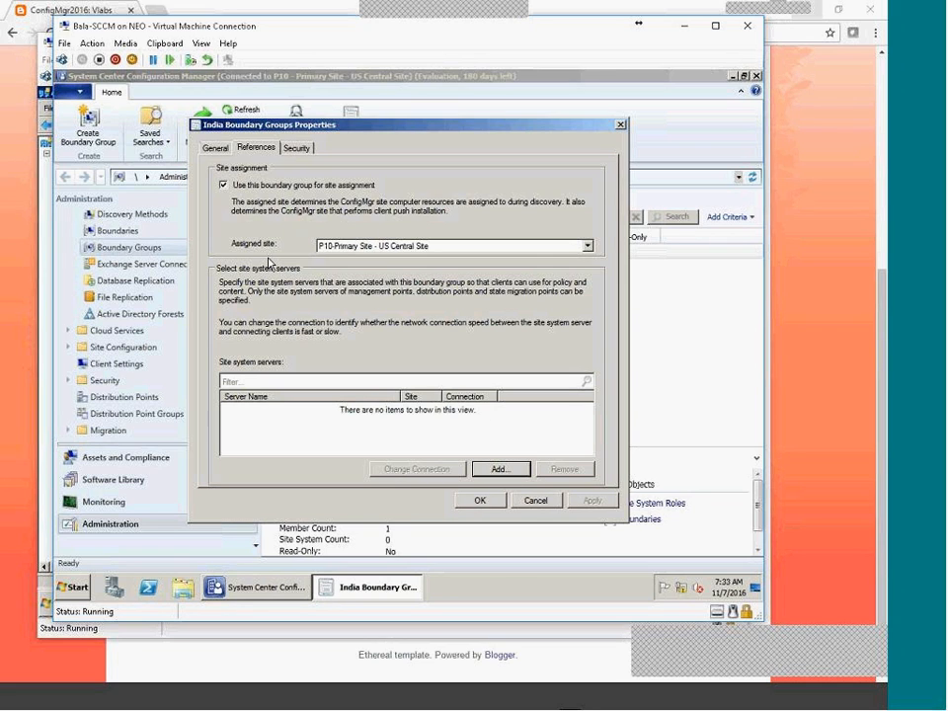
{"action": "left_click", "coordinate": [500, 468]}
{"action": "left_click", "coordinate": [271, 273]}
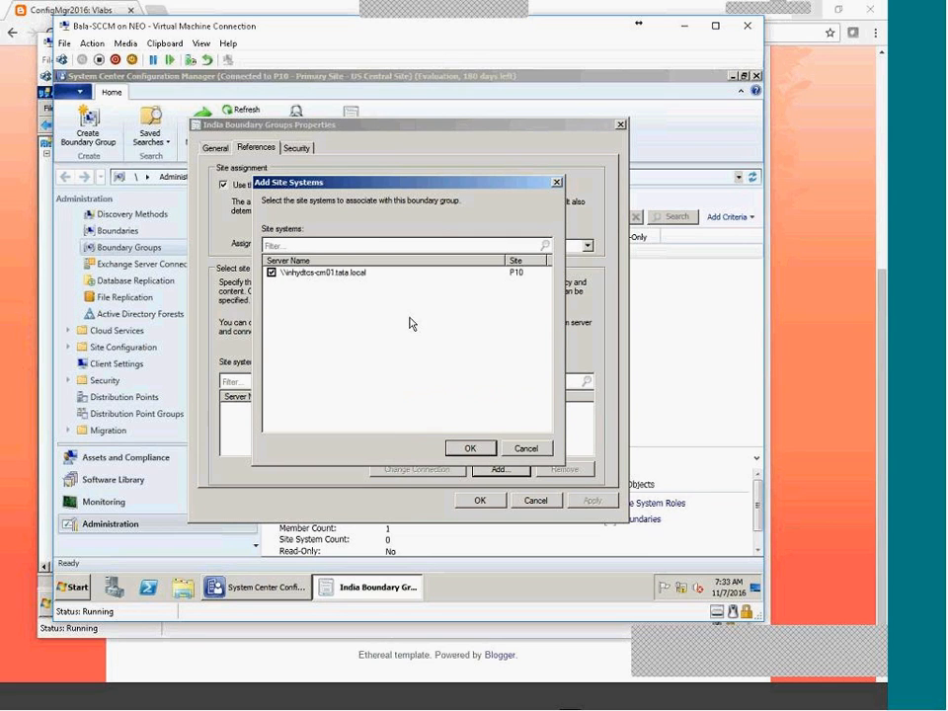
{"action": "left_click", "coordinate": [470, 448]}
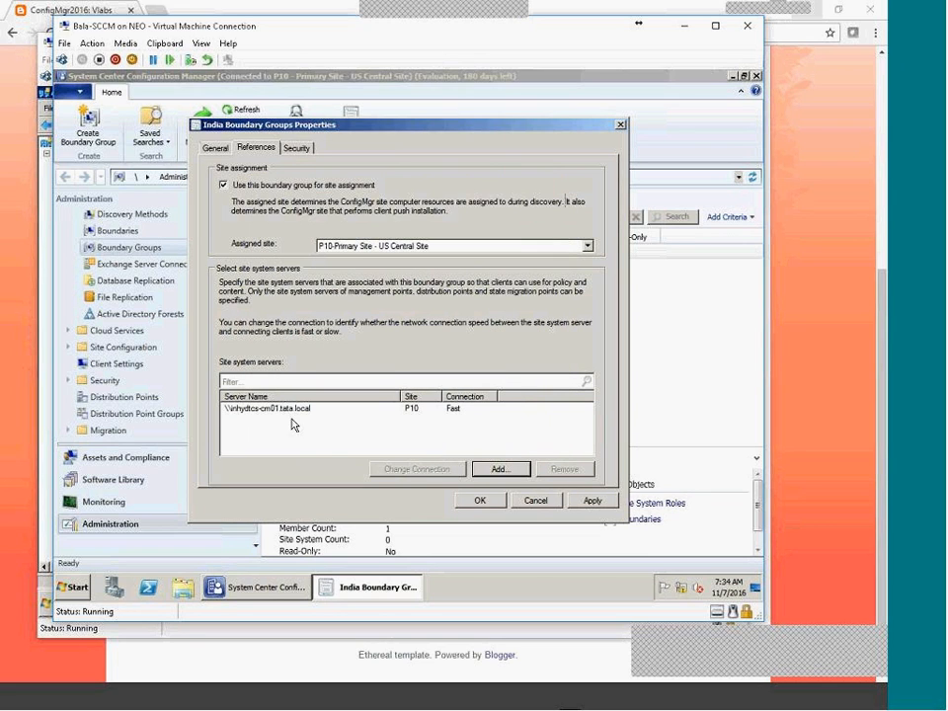
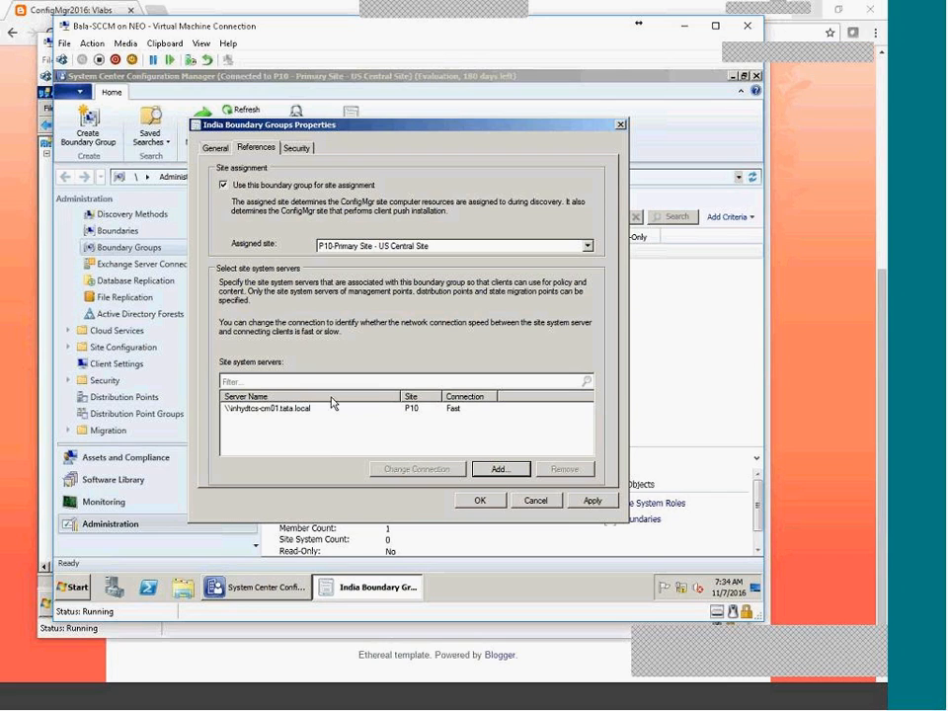
Save India Boundary Groups' P10 site assignment and its Fast-connection site server inhydtcs-cm01.
{"action": "left_click", "coordinate": [592, 501]}
Close the group's properties and look at the Hyderabad boundary in the Boundaries list.
{"action": "left_click", "coordinate": [478, 502]}
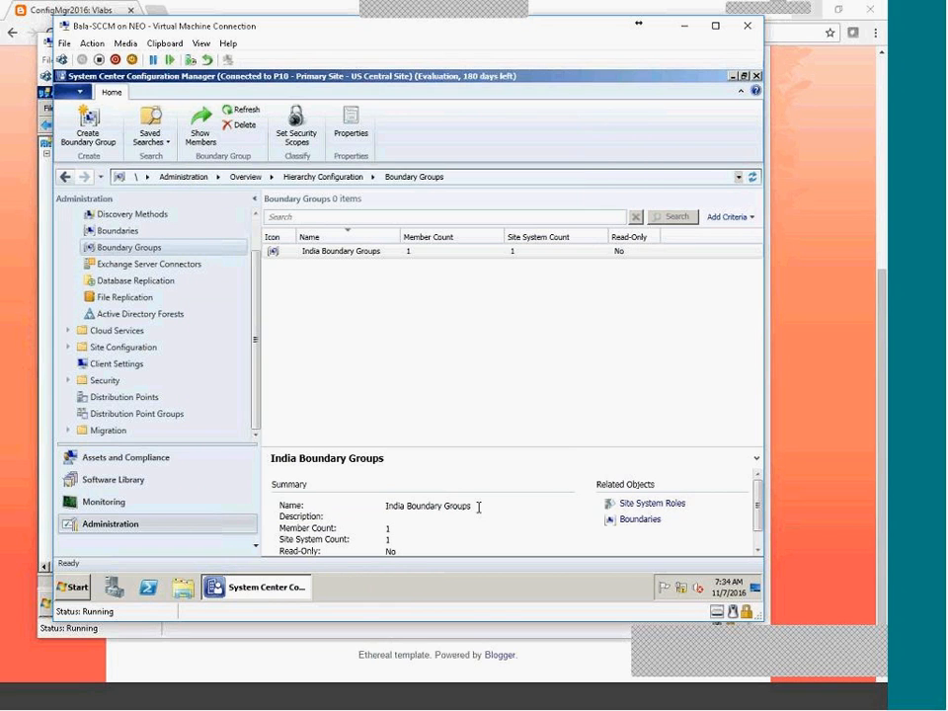
{"action": "left_click", "coordinate": [84, 232]}
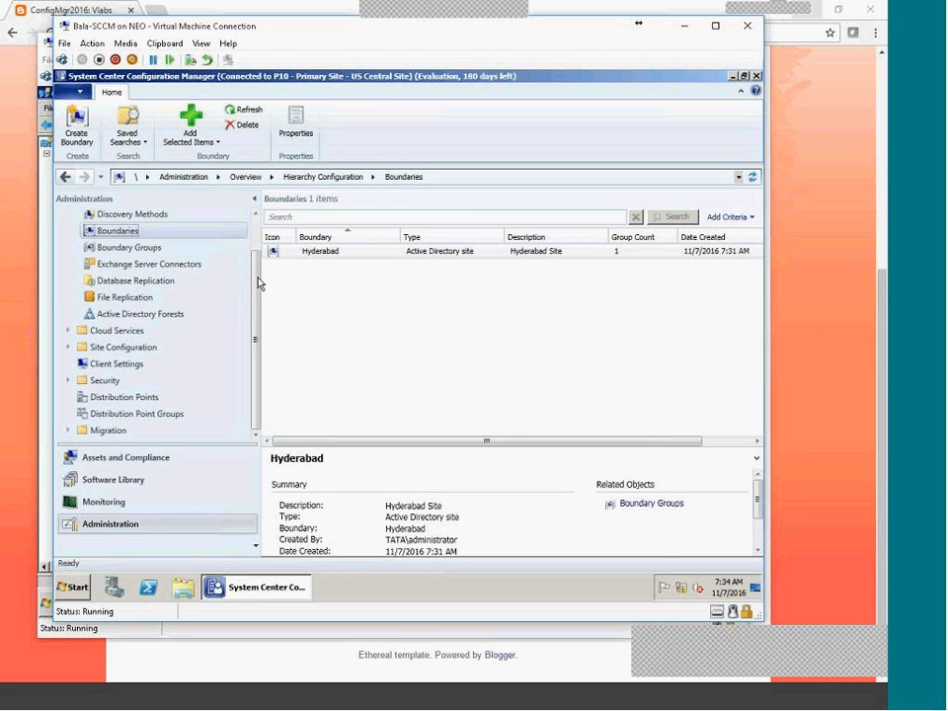
{"action": "left_click", "coordinate": [292, 253]}
Reopen the India Boundary Groups properties from the Boundary Groups list.
{"action": "left_click", "coordinate": [131, 249]}
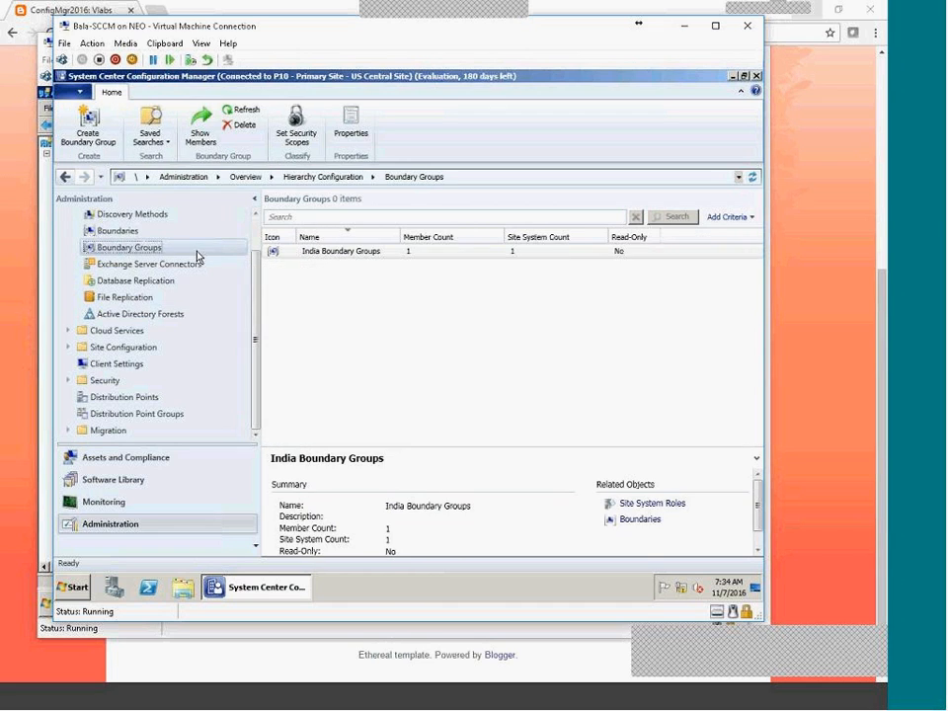
{"action": "left_click", "coordinate": [311, 252]}
{"action": "right_click", "coordinate": [311, 252]}
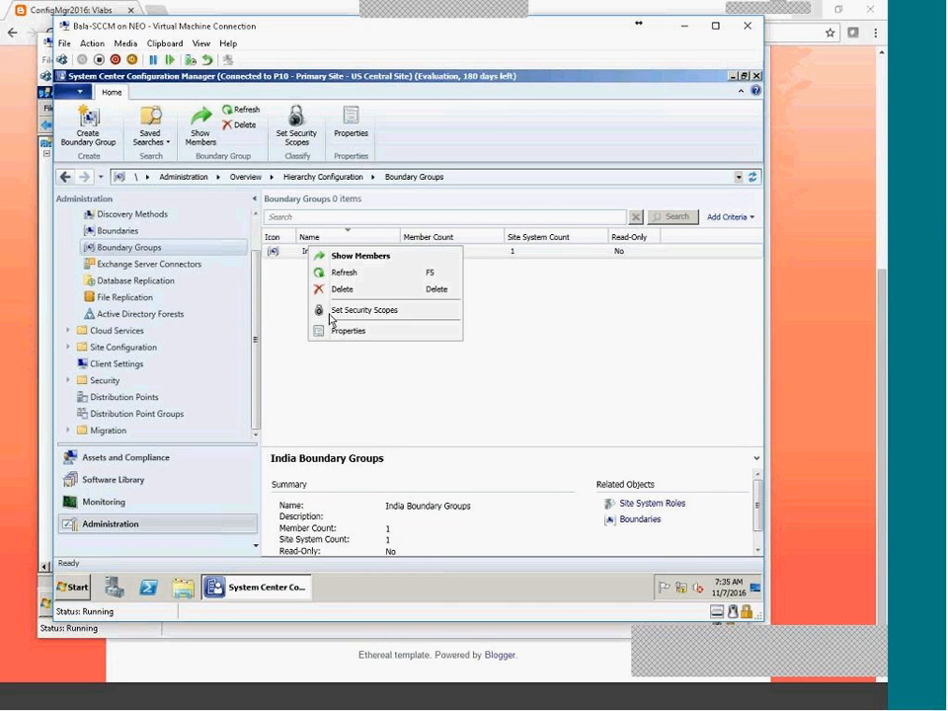
{"action": "left_click", "coordinate": [335, 330]}
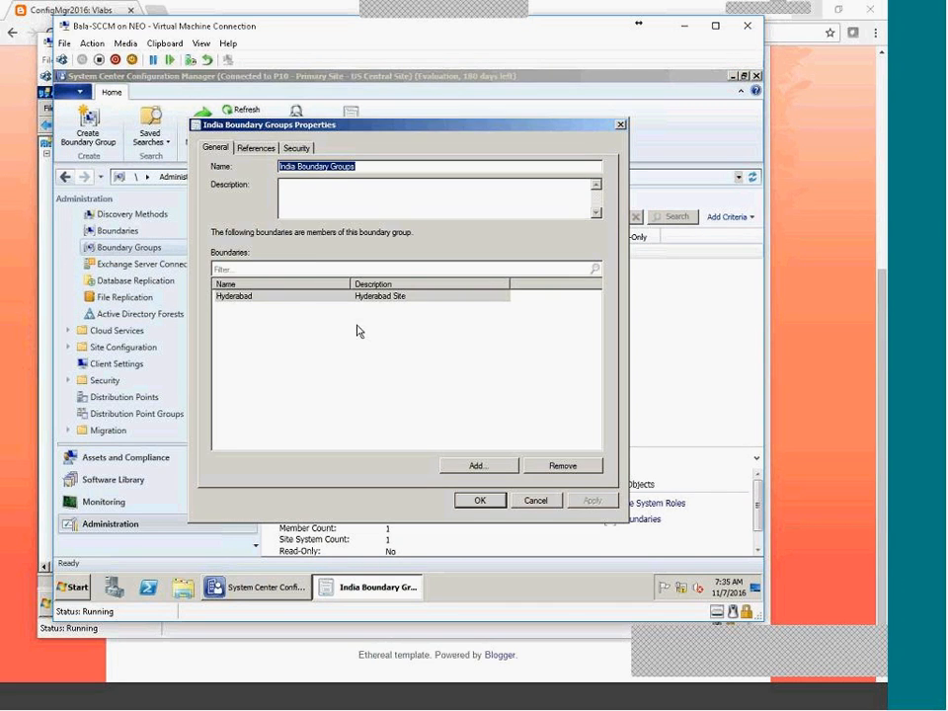
Switch the site server connection to Slow and back to Fast, then apply and close.
{"action": "left_click", "coordinate": [265, 153]}
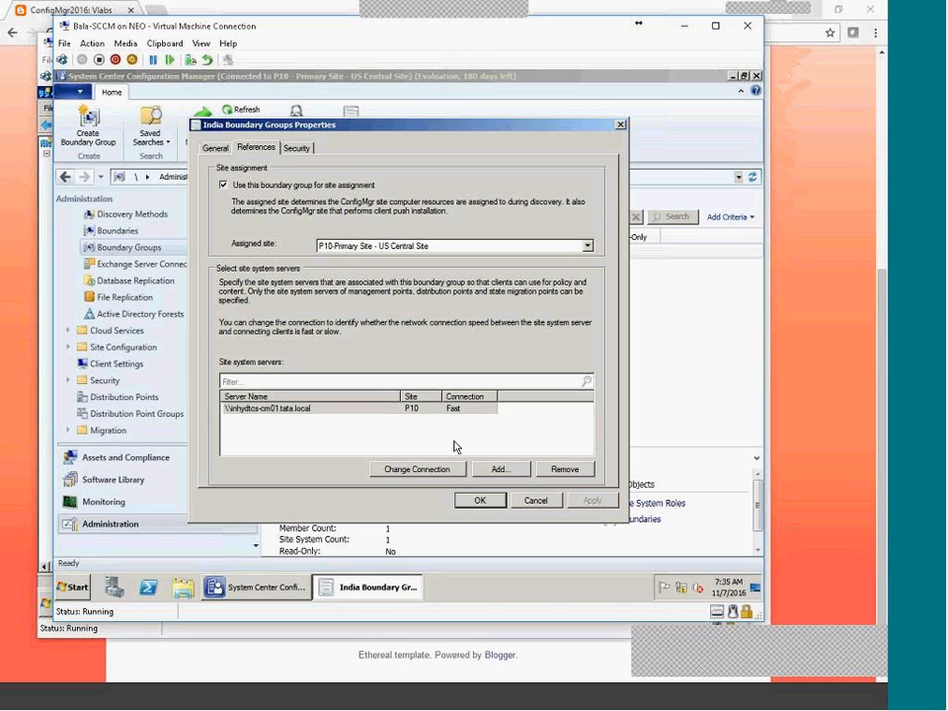
{"action": "left_click", "coordinate": [399, 474]}
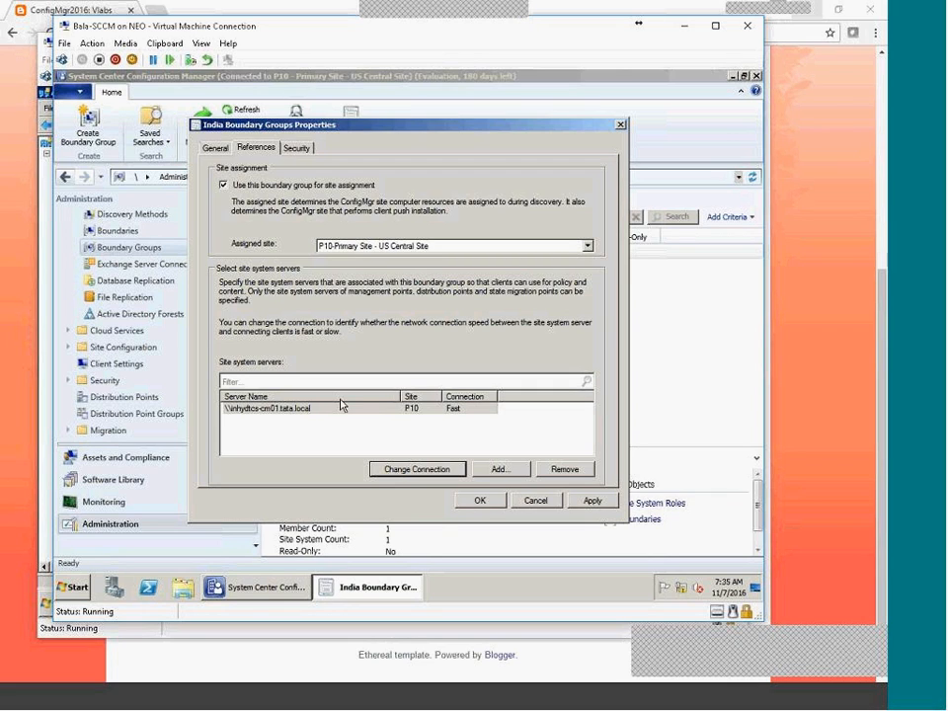
{"action": "left_click", "coordinate": [432, 479]}
{"action": "left_click", "coordinate": [432, 471]}
{"action": "left_click", "coordinate": [609, 498]}
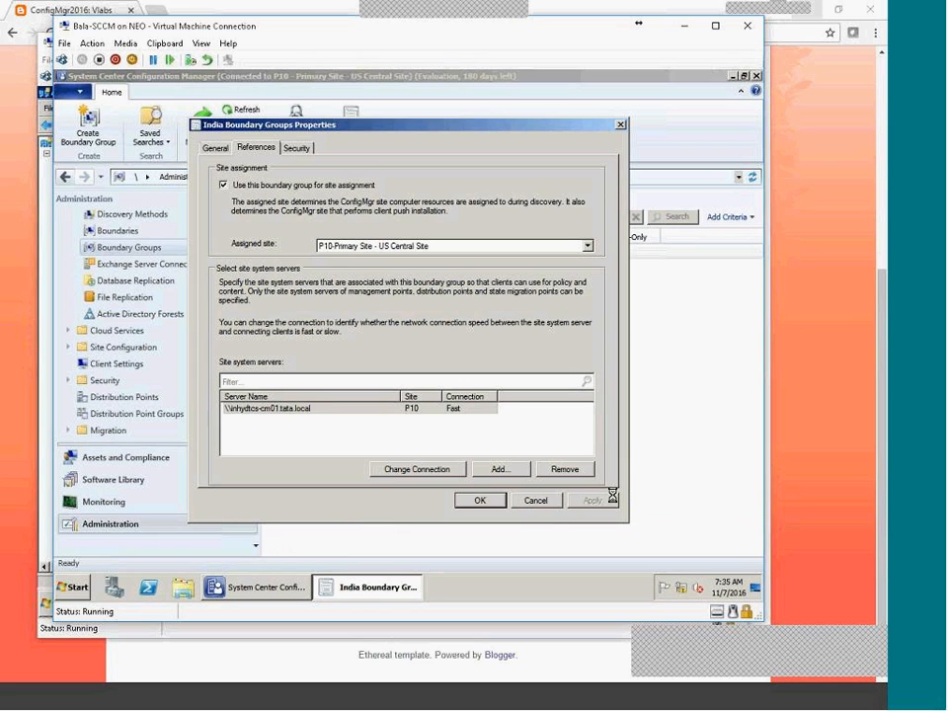
{"action": "left_click", "coordinate": [480, 500]}
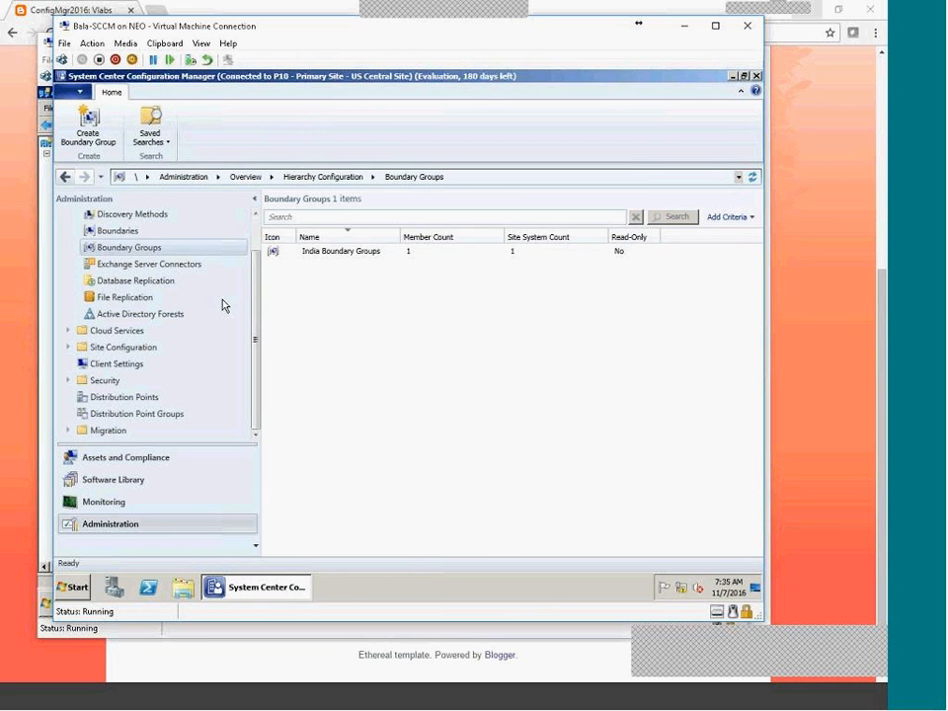
Go to Hierarchy Configuration > Boundaries and select the Hyderabad Active Directory site boundary.
{"action": "left_click_drag", "start_coordinate": [253, 370], "coordinate": [251, 320]}
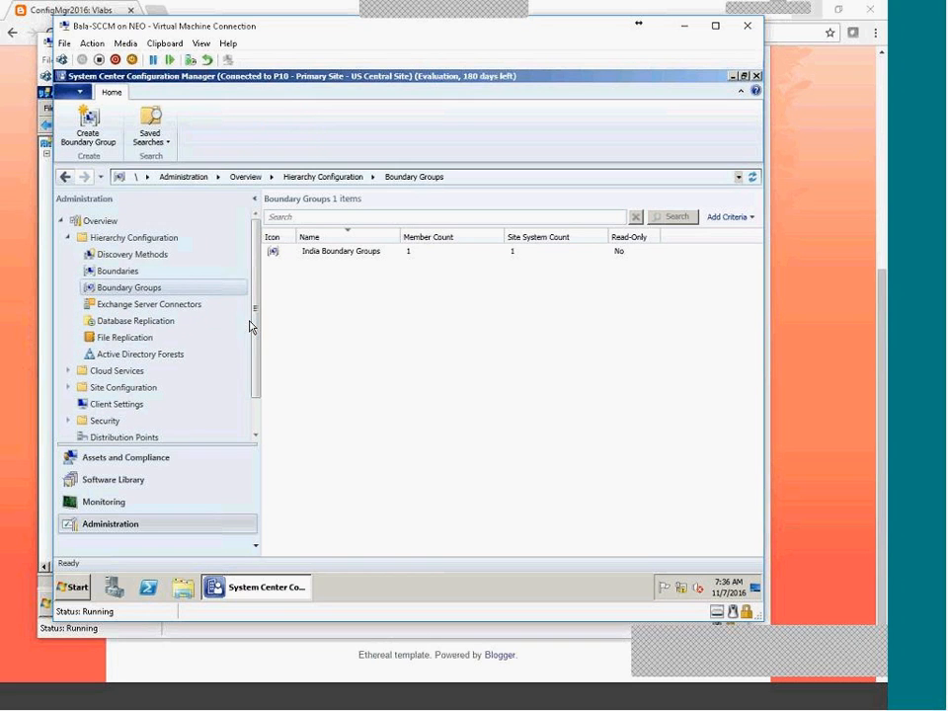
{"action": "left_click", "coordinate": [99, 271]}
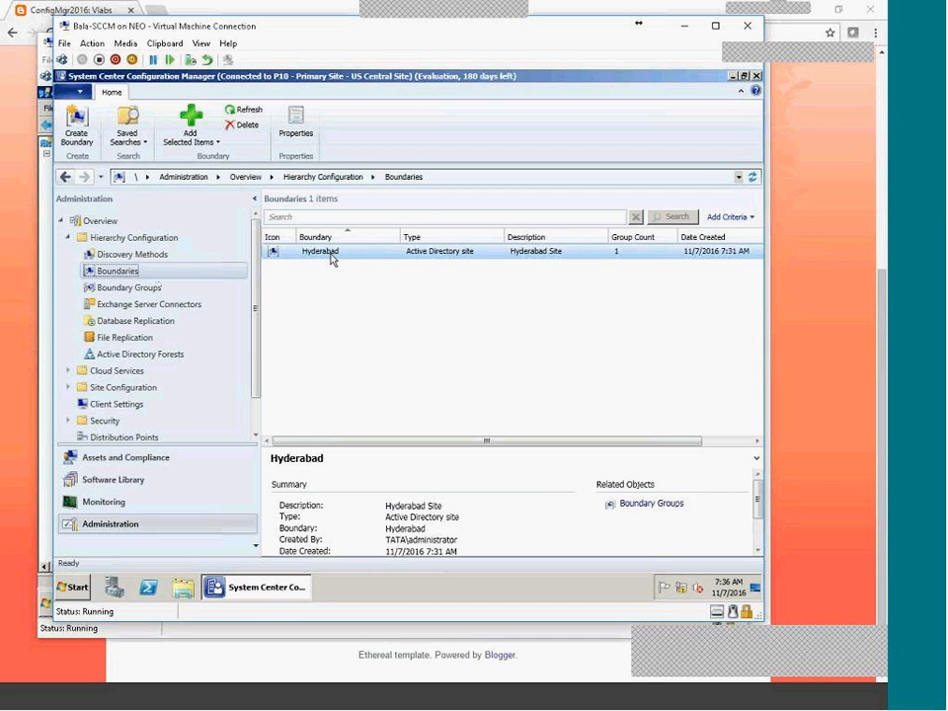
{"action": "left_click", "coordinate": [139, 287]}
{"action": "left_click", "coordinate": [117, 270]}
{"action": "left_click", "coordinate": [335, 258]}
{"action": "right_click", "coordinate": [342, 255]}
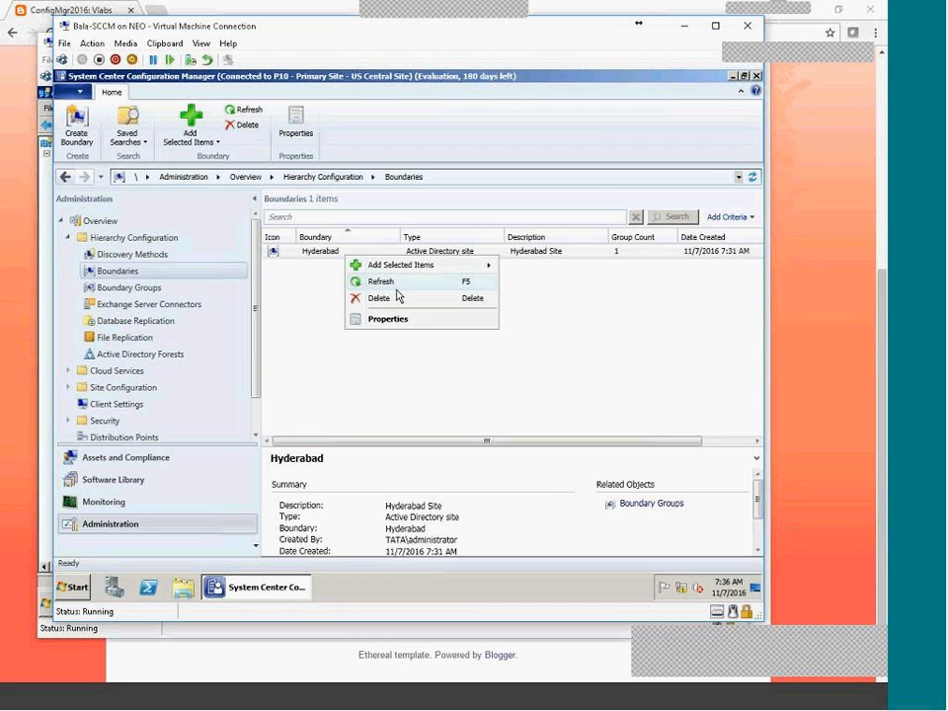
{"action": "left_click", "coordinate": [391, 320]}
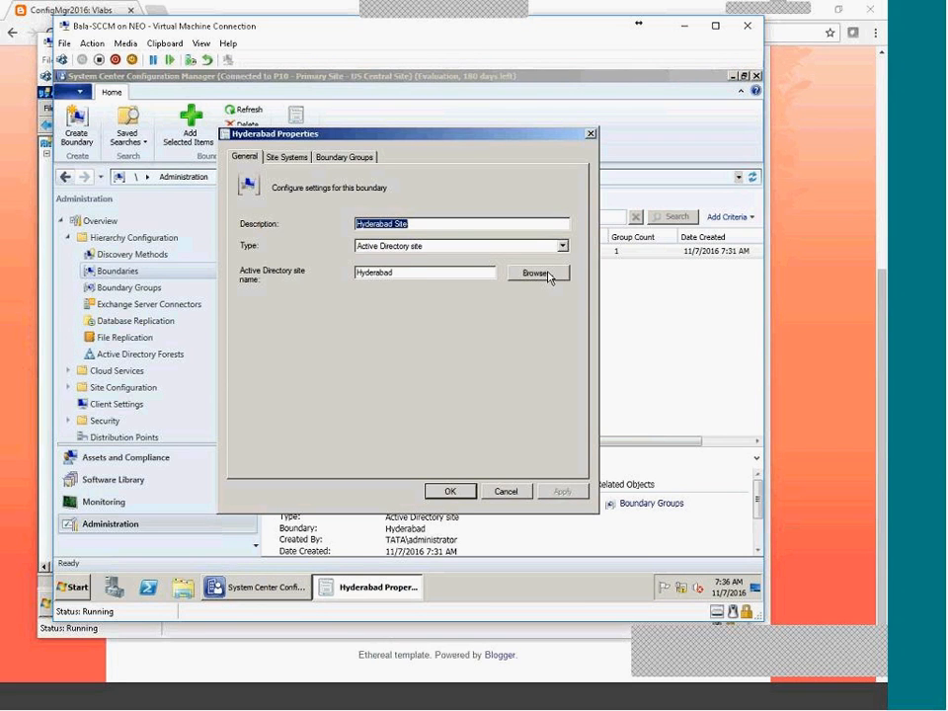
{"action": "left_click", "coordinate": [548, 275]}
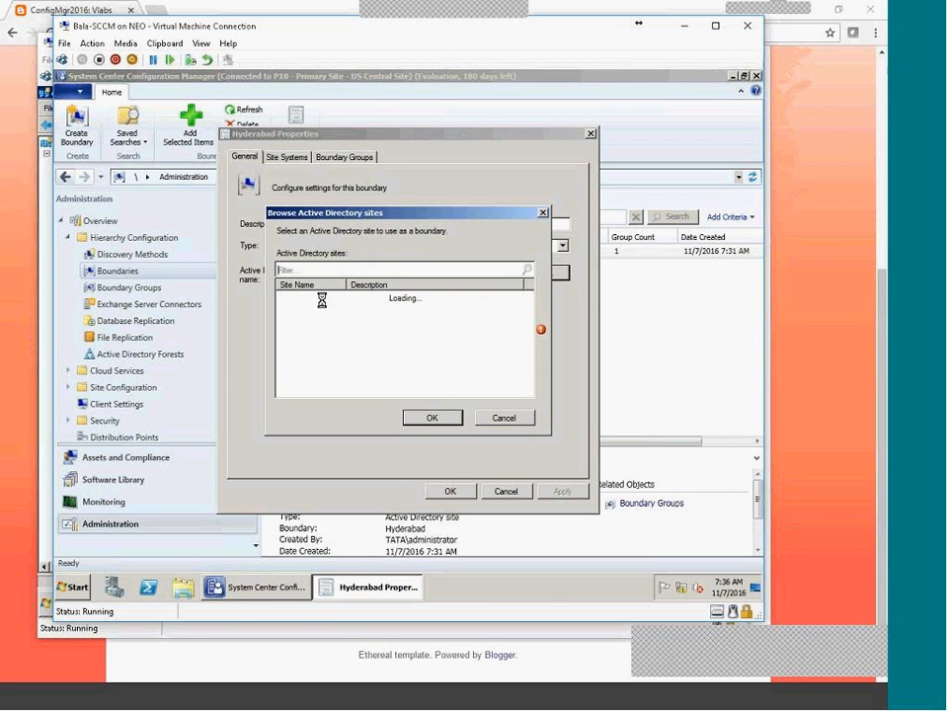
{"action": "left_click", "coordinate": [448, 418]}
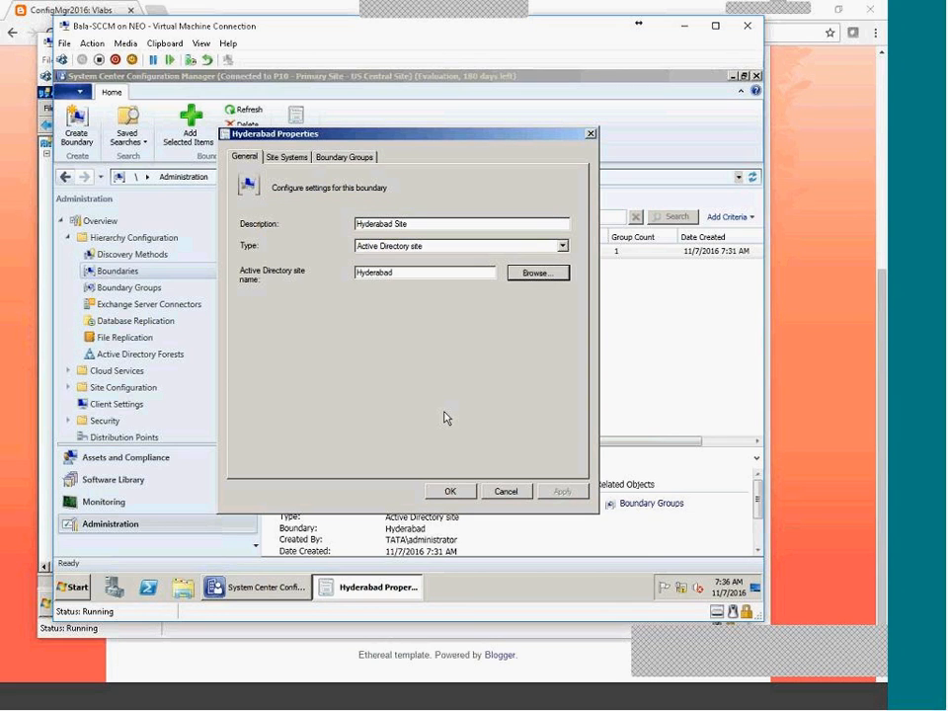
{"action": "left_click", "coordinate": [523, 493]}
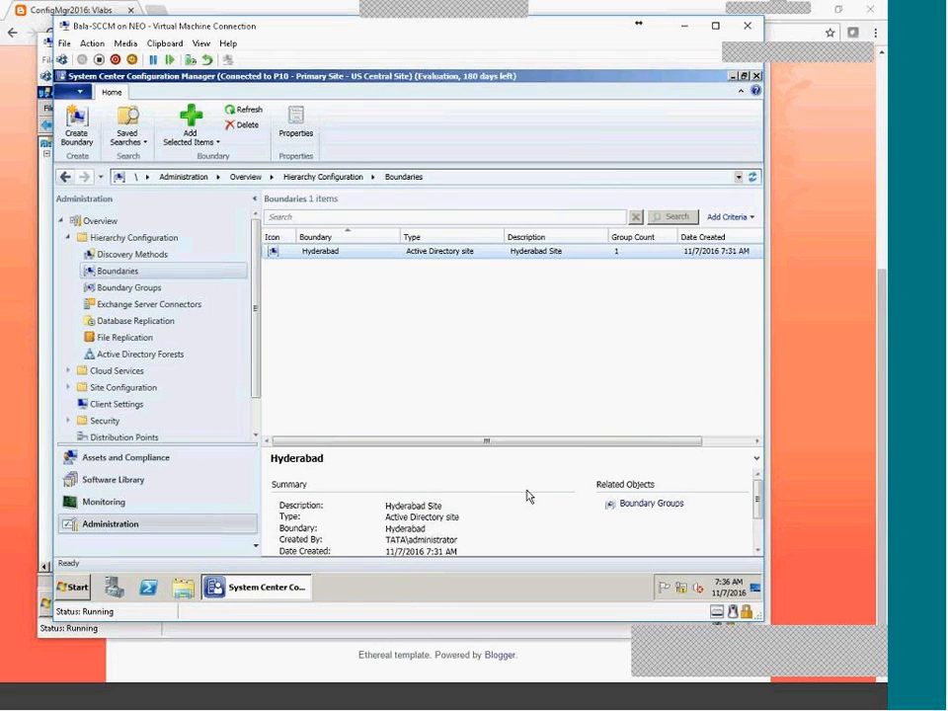
{"action": "left_click", "coordinate": [751, 707]}
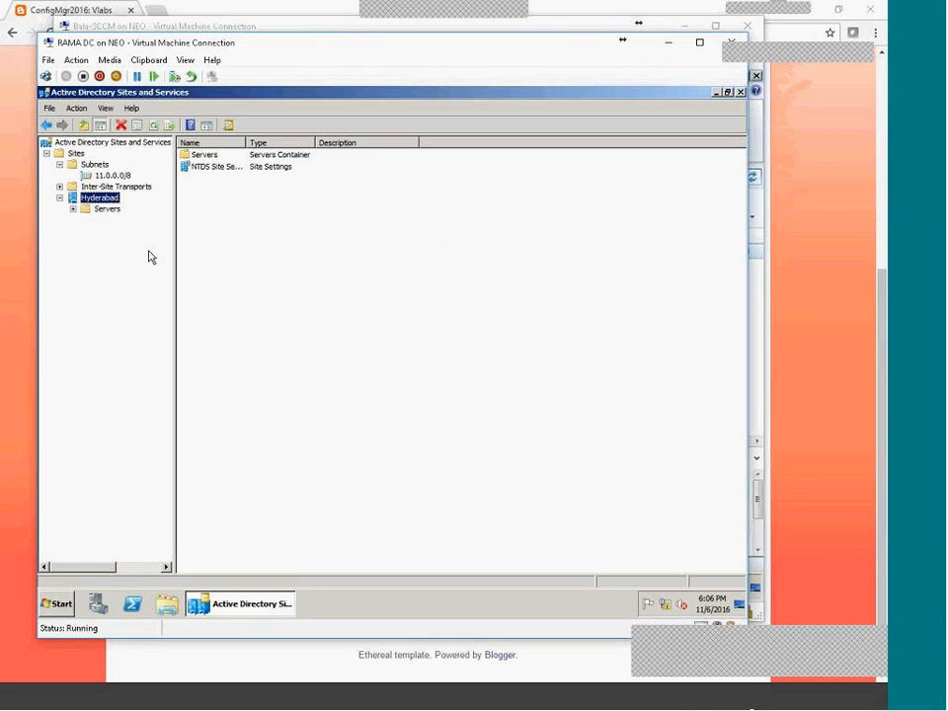
{"action": "left_click", "coordinate": [60, 164]}
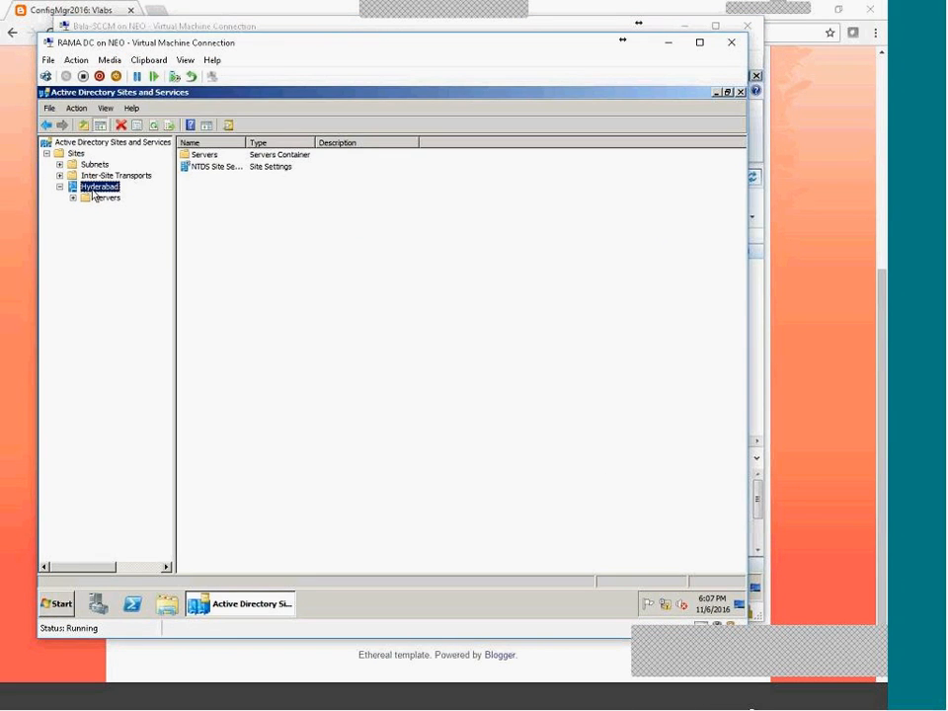
{"action": "left_click", "coordinate": [94, 188]}
{"action": "left_click", "coordinate": [385, 436]}
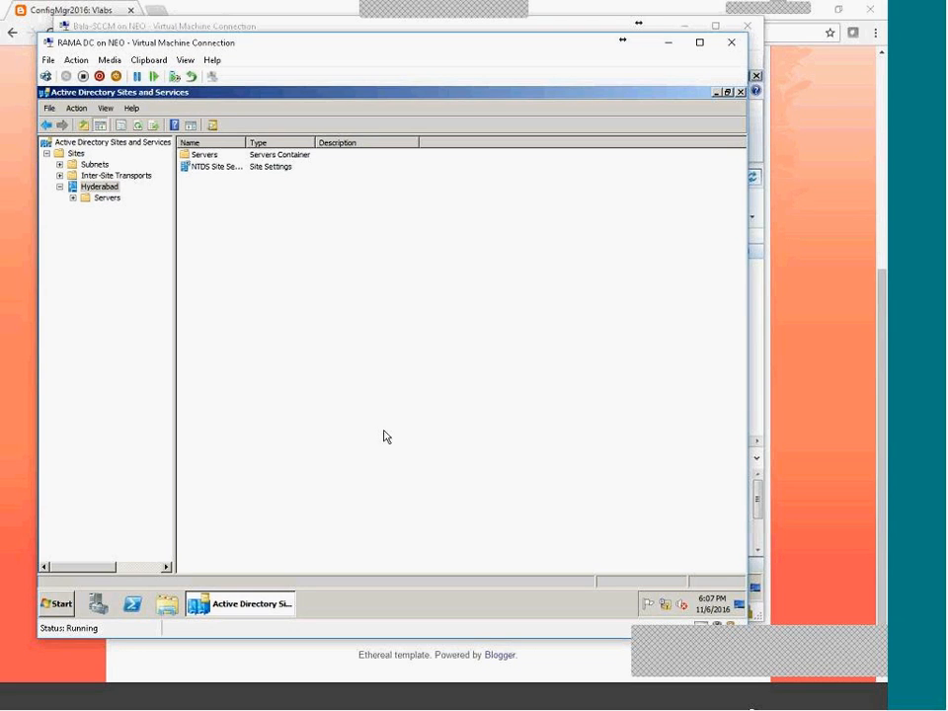
{"action": "left_click", "coordinate": [701, 705]}
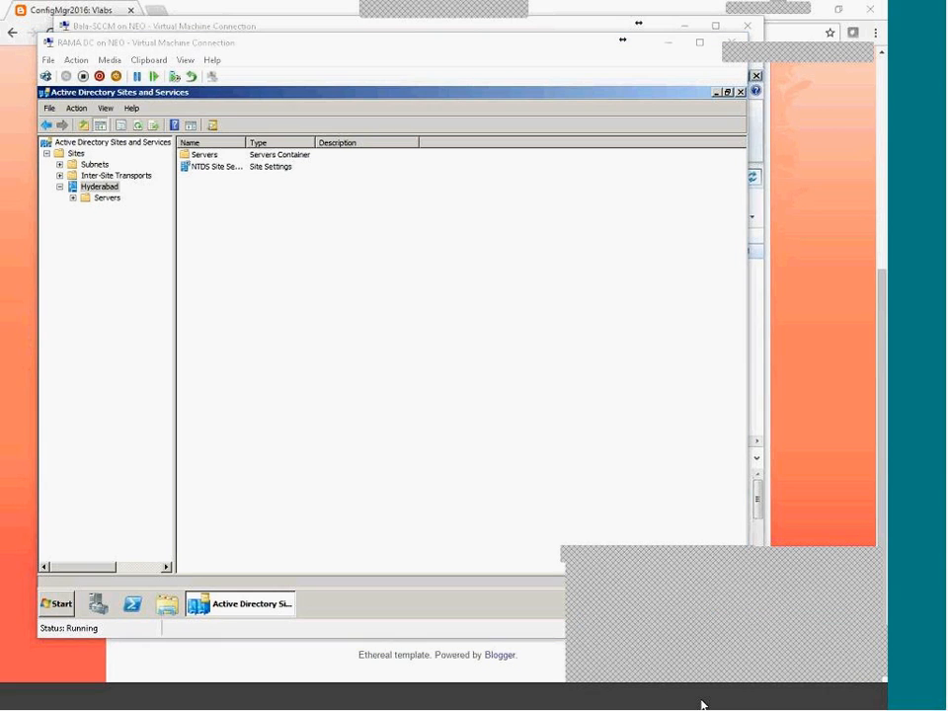
{"action": "left_click", "coordinate": [637, 626]}
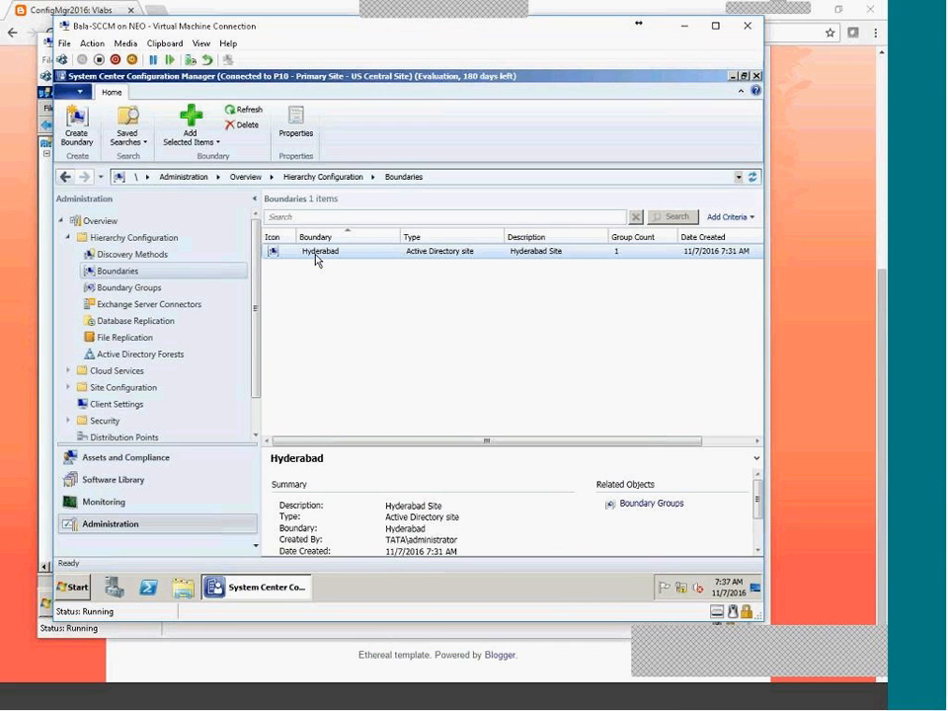
{"action": "right_click", "coordinate": [137, 274]}
{"action": "left_click", "coordinate": [181, 290]}
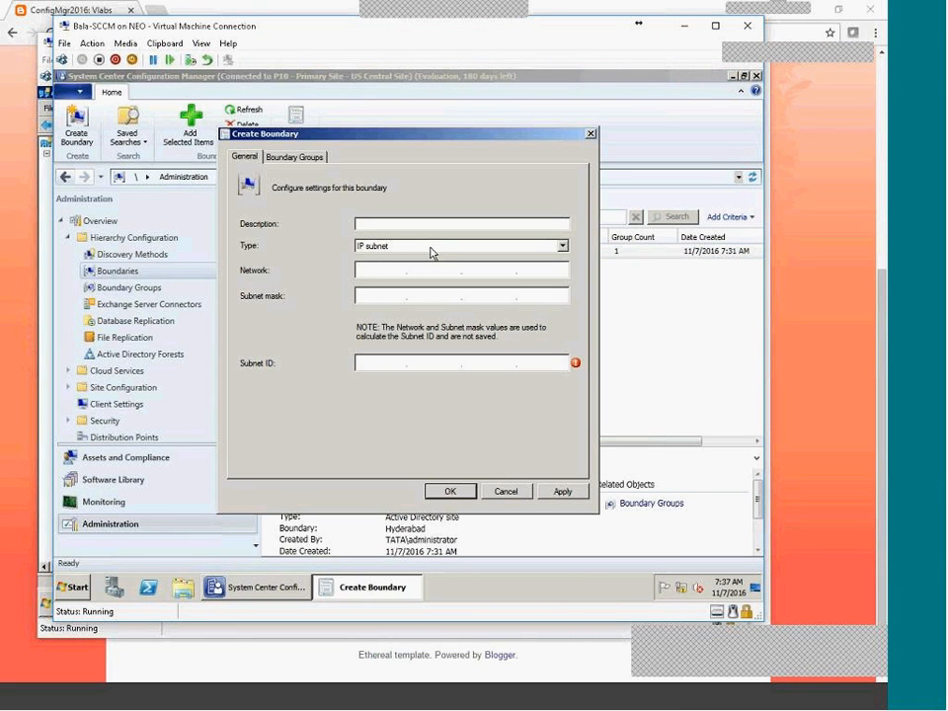
{"action": "left_click", "coordinate": [563, 246]}
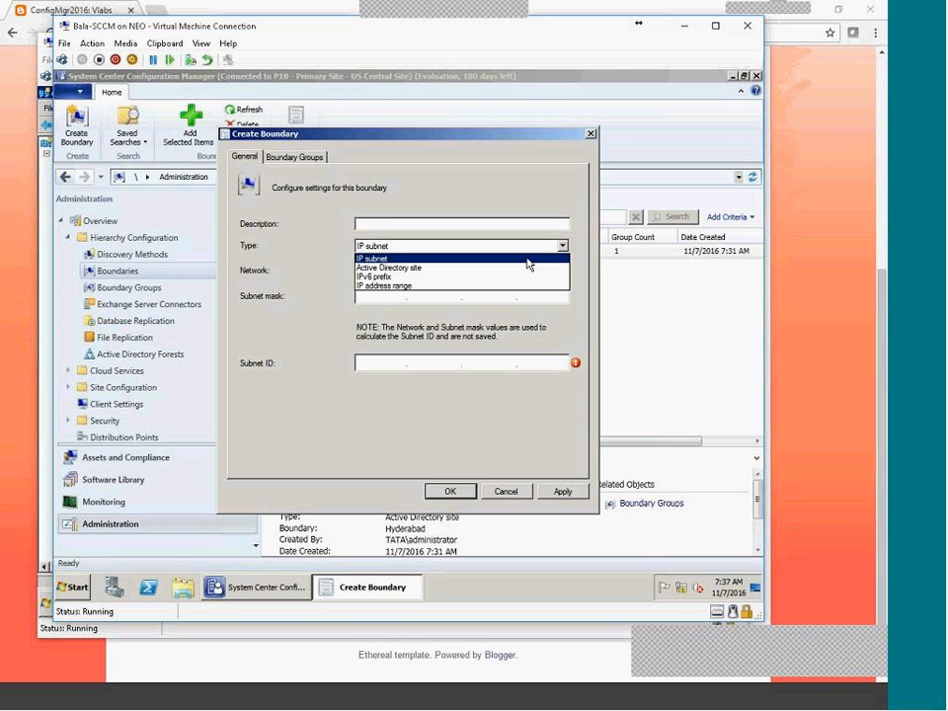
{"action": "left_click", "coordinate": [465, 267]}
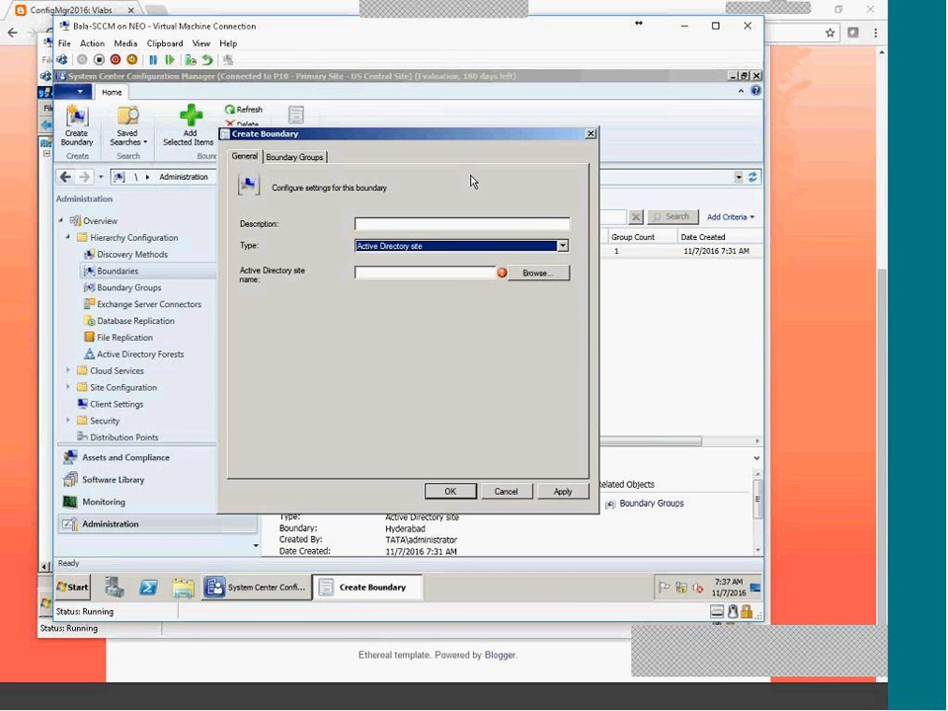
{"action": "left_click", "coordinate": [553, 275]}
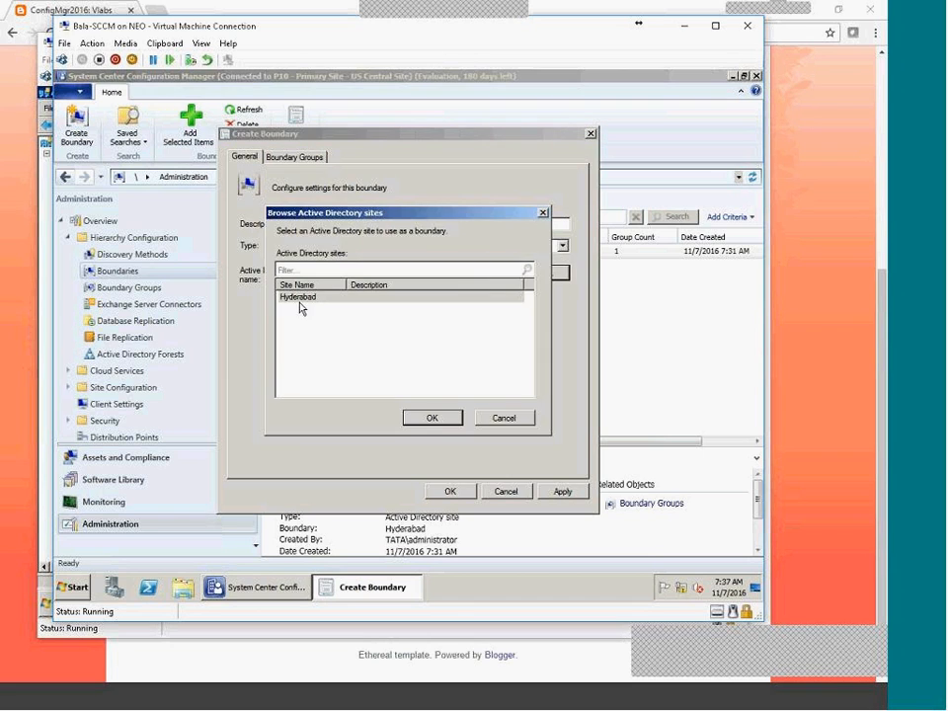
{"action": "double_click", "coordinate": [299, 300]}
{"action": "left_click", "coordinate": [290, 158]}
{"action": "left_click", "coordinate": [446, 460]}
{"action": "left_click", "coordinate": [274, 270]}
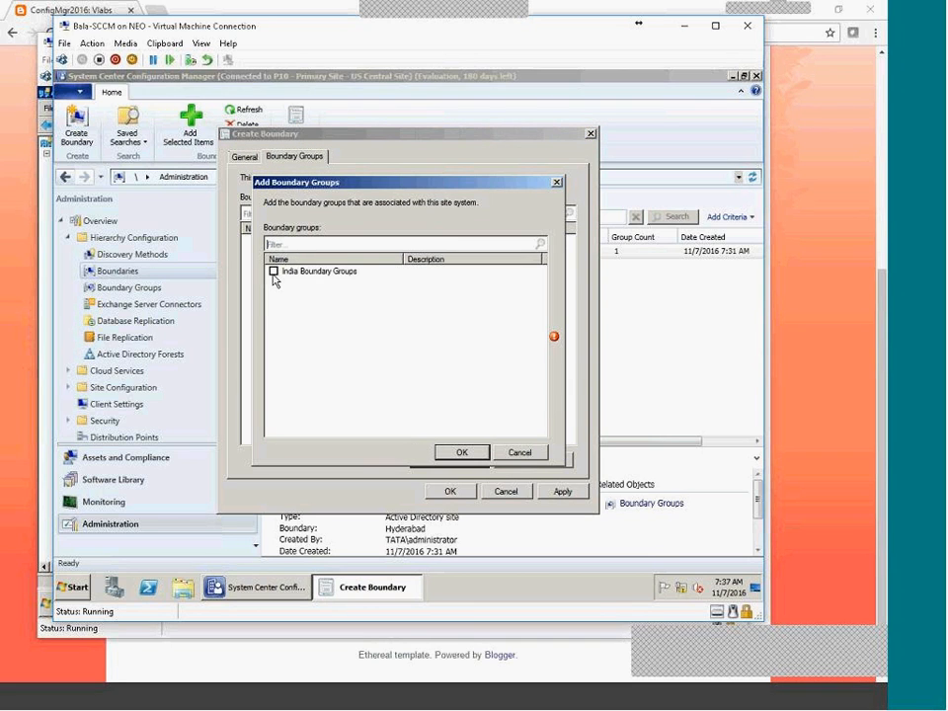
{"action": "left_click", "coordinate": [462, 451]}
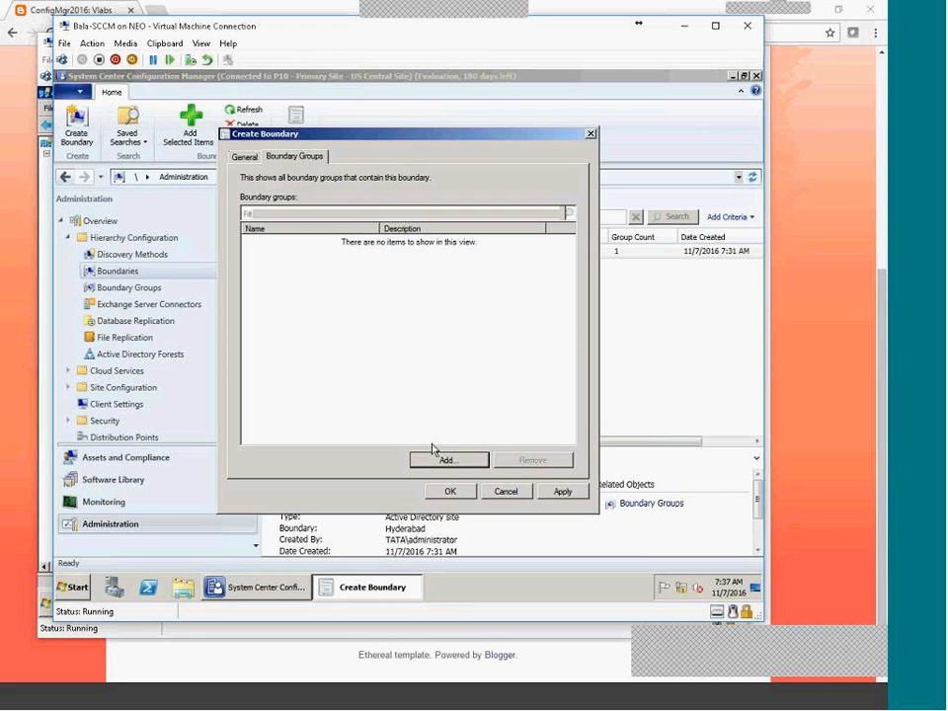
{"action": "left_click", "coordinate": [503, 492]}
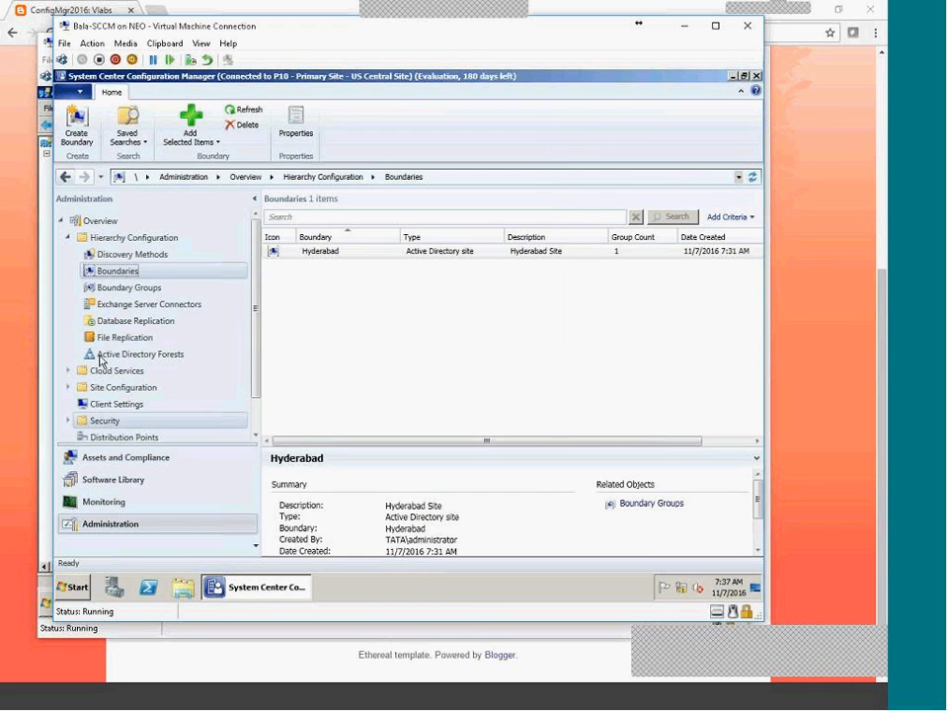
Open India Boundary Groups' properties from the Boundary Groups list.
{"action": "left_click", "coordinate": [120, 292]}
{"action": "left_click", "coordinate": [308, 253]}
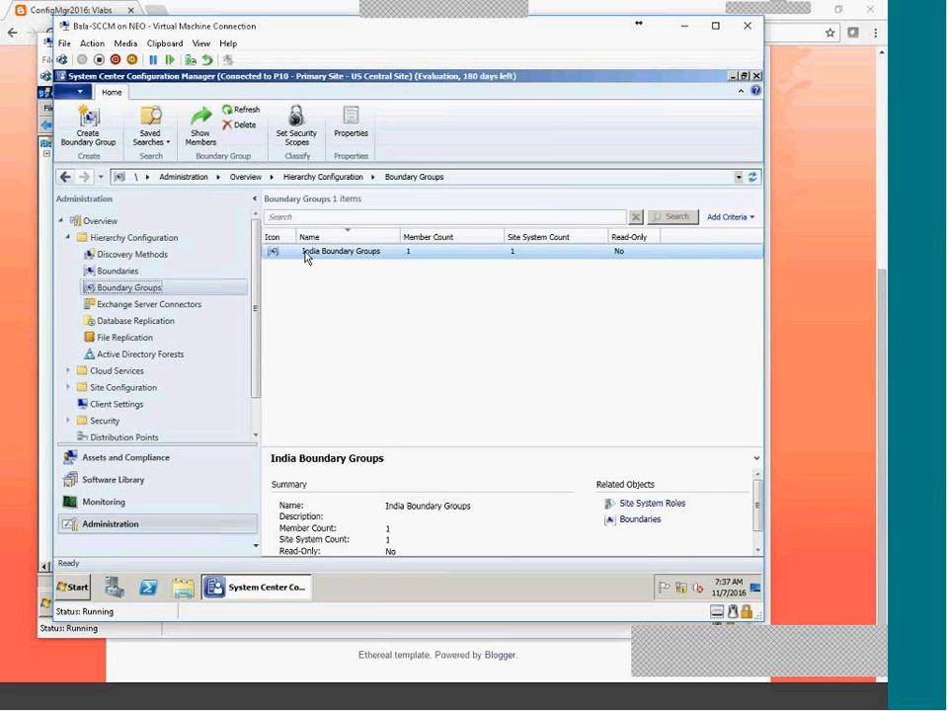
{"action": "double_click", "coordinate": [308, 253]}
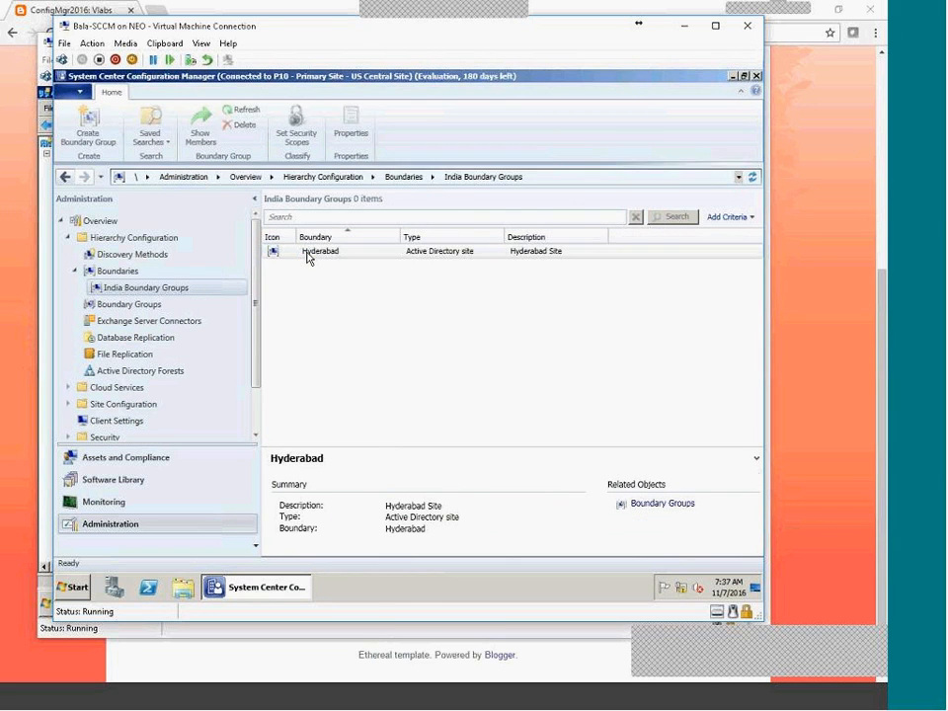
{"action": "right_click", "coordinate": [183, 293]}
{"action": "left_click", "coordinate": [223, 364]}
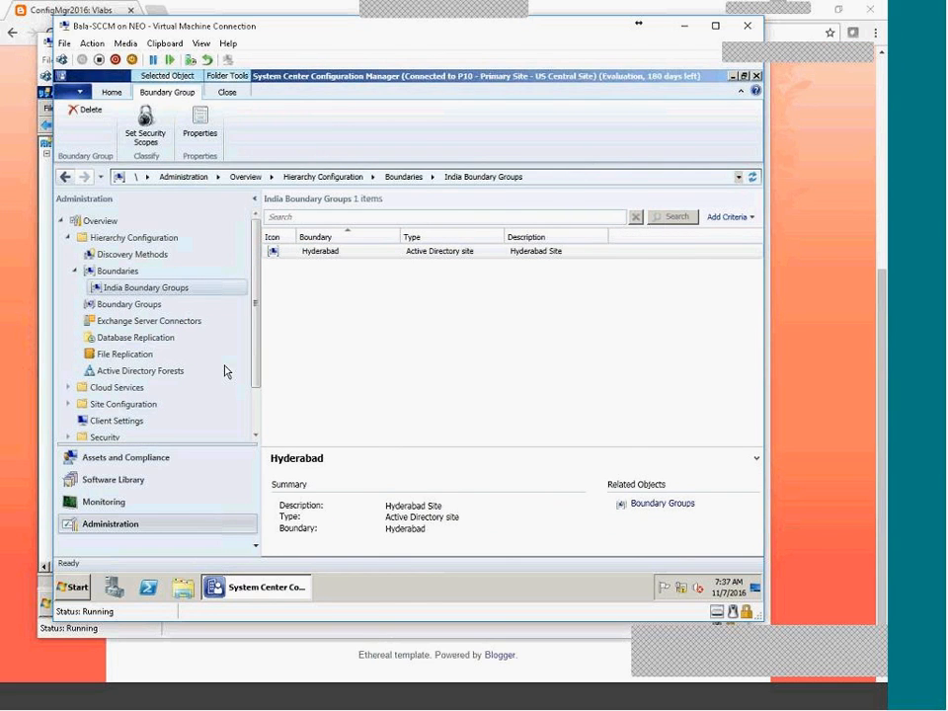
Review the General and References tabs, cancel without changes, and return to Boundaries.
{"action": "left_click", "coordinate": [245, 149]}
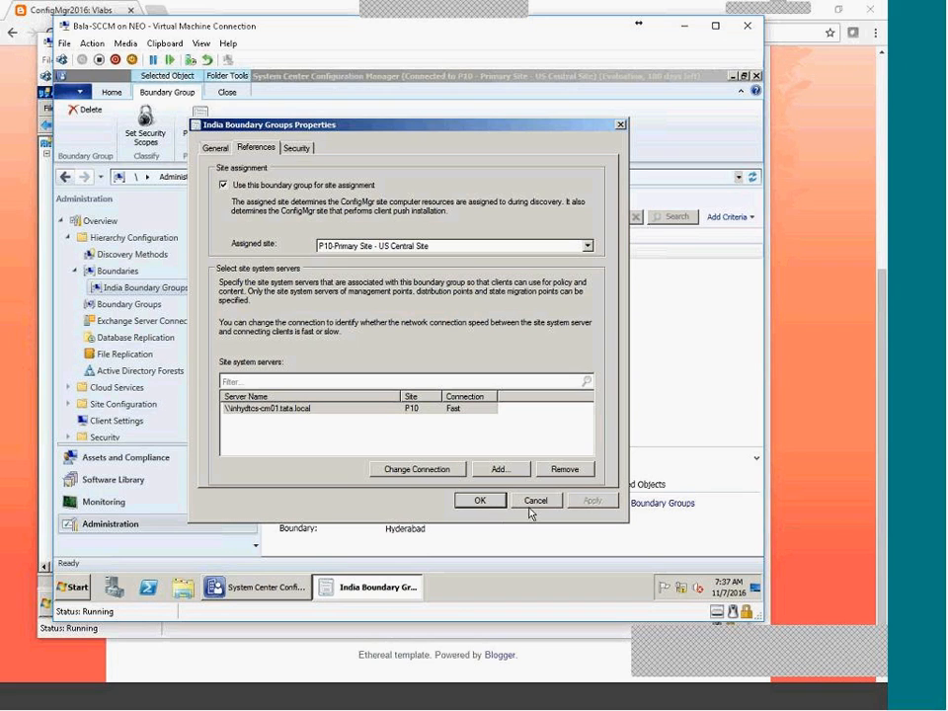
{"action": "left_click", "coordinate": [216, 148]}
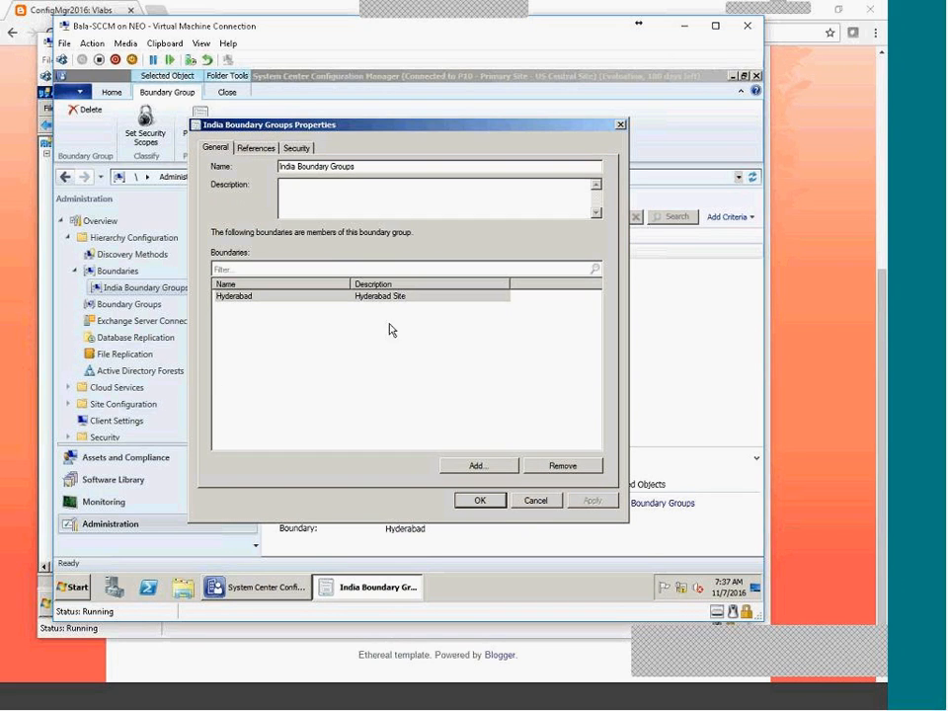
{"action": "left_click", "coordinate": [249, 149]}
{"action": "left_click", "coordinate": [217, 150]}
{"action": "left_click", "coordinate": [255, 148]}
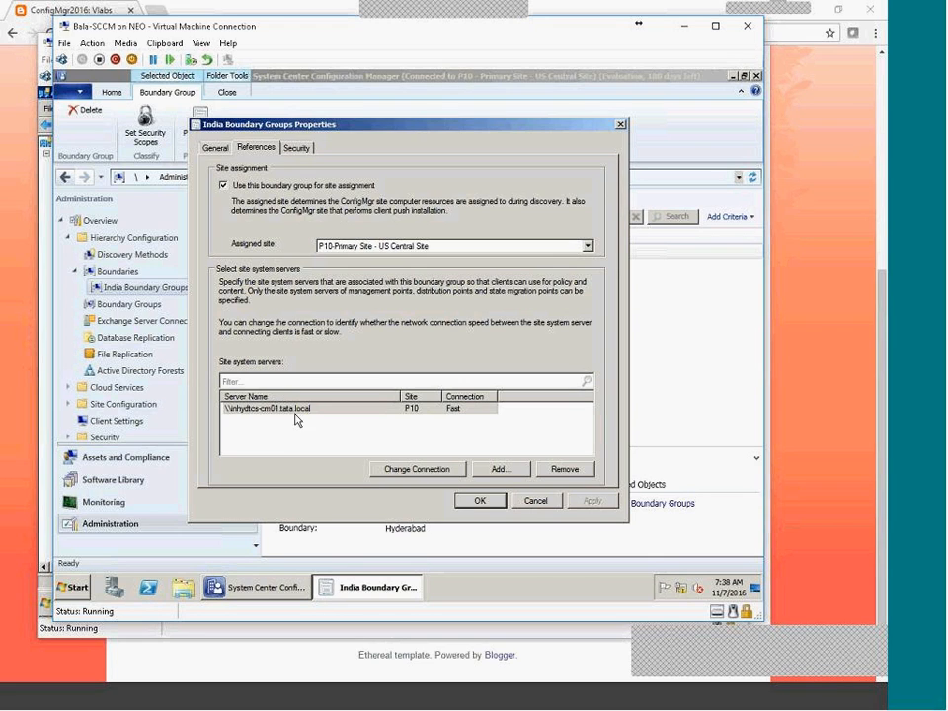
{"action": "left_click", "coordinate": [532, 500]}
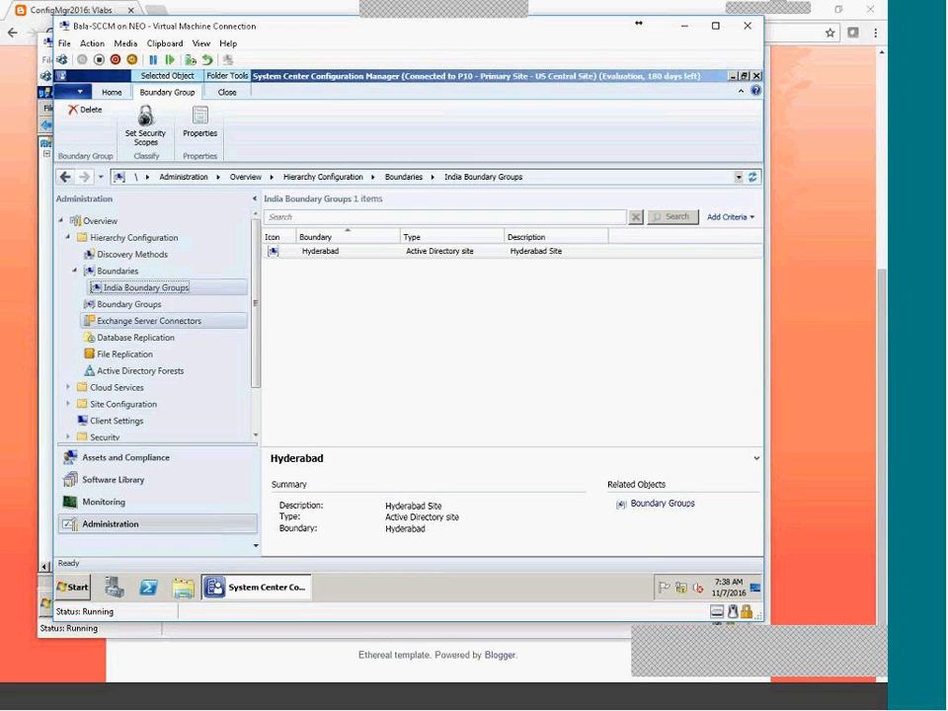
{"action": "left_click", "coordinate": [75, 270]}
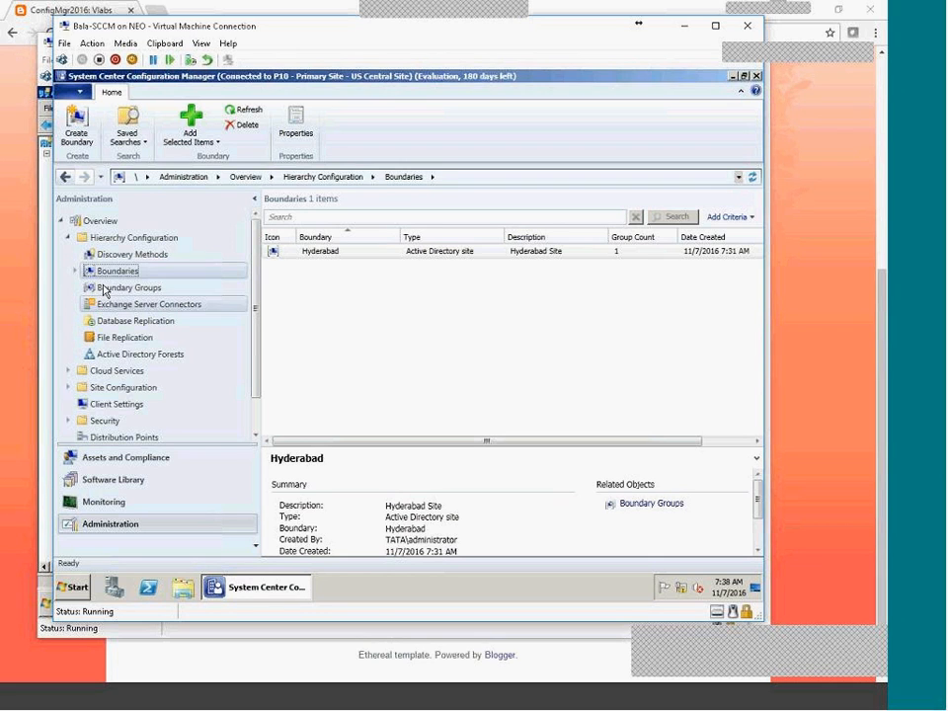
Show the six Discovery Methods, where only Heartbeat Discovery is enabled.
{"action": "left_click", "coordinate": [122, 258]}
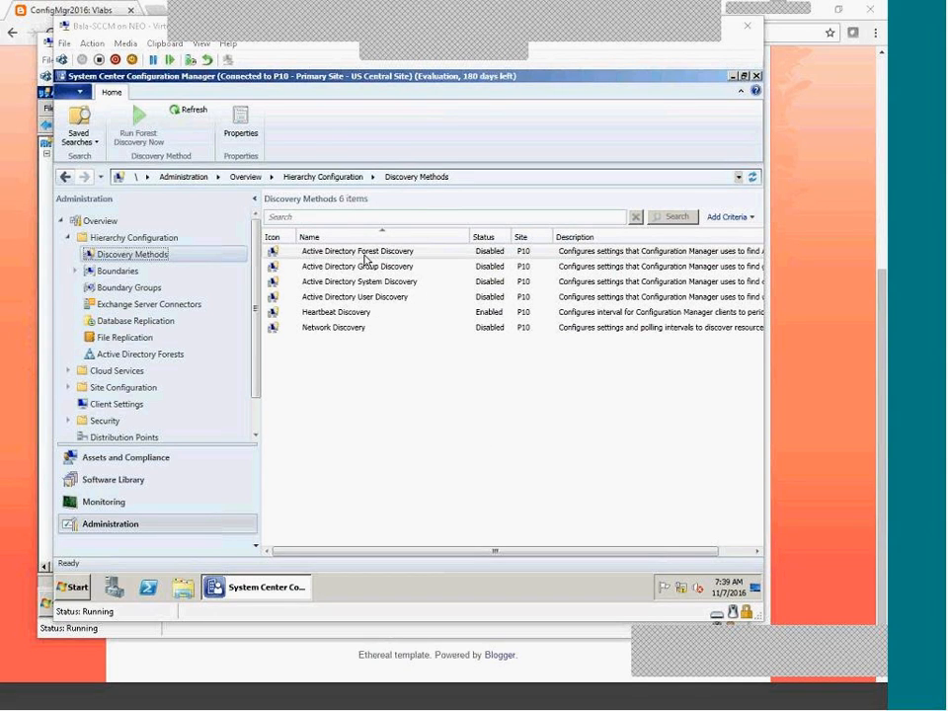
Move between Boundaries and Discovery Methods, then bring up Active Directory Forest Discovery's context menu.
{"action": "left_click", "coordinate": [394, 415]}
{"action": "left_click", "coordinate": [394, 255]}
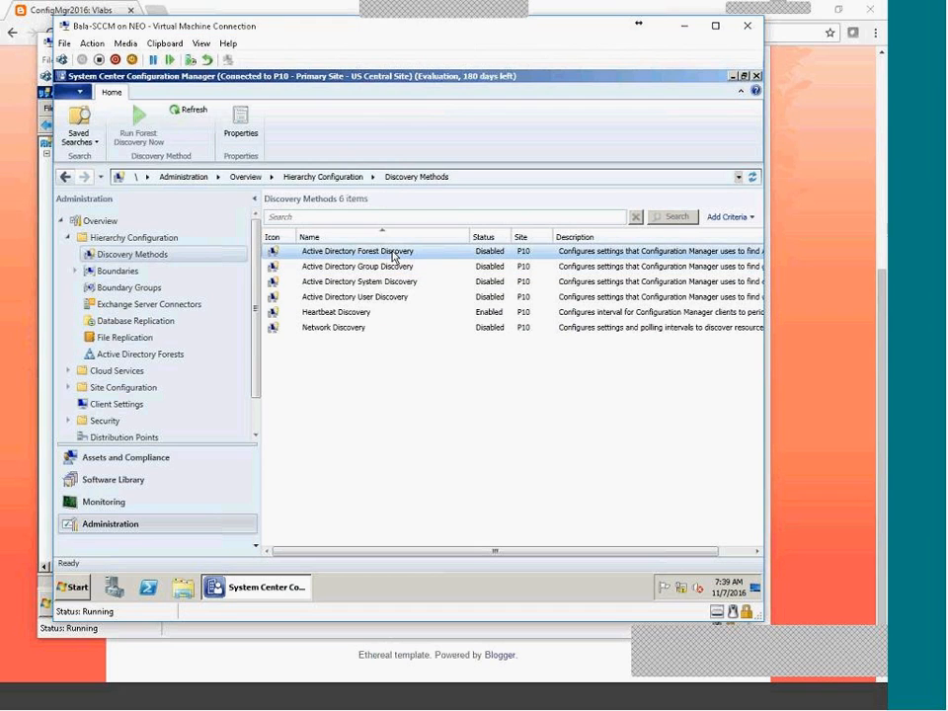
{"action": "left_click", "coordinate": [114, 271]}
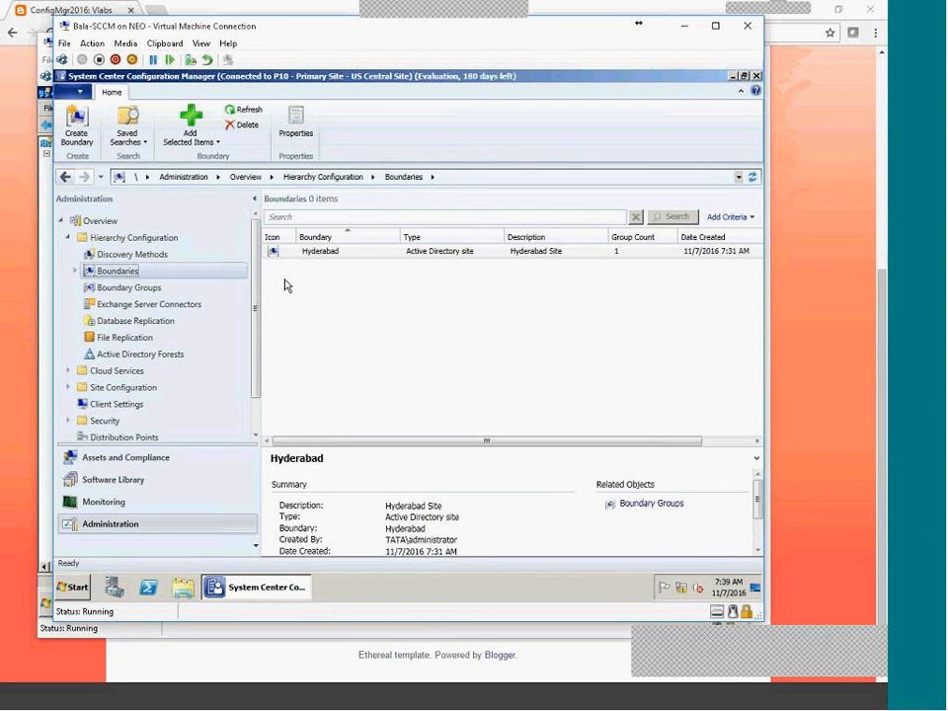
{"action": "left_click", "coordinate": [133, 254]}
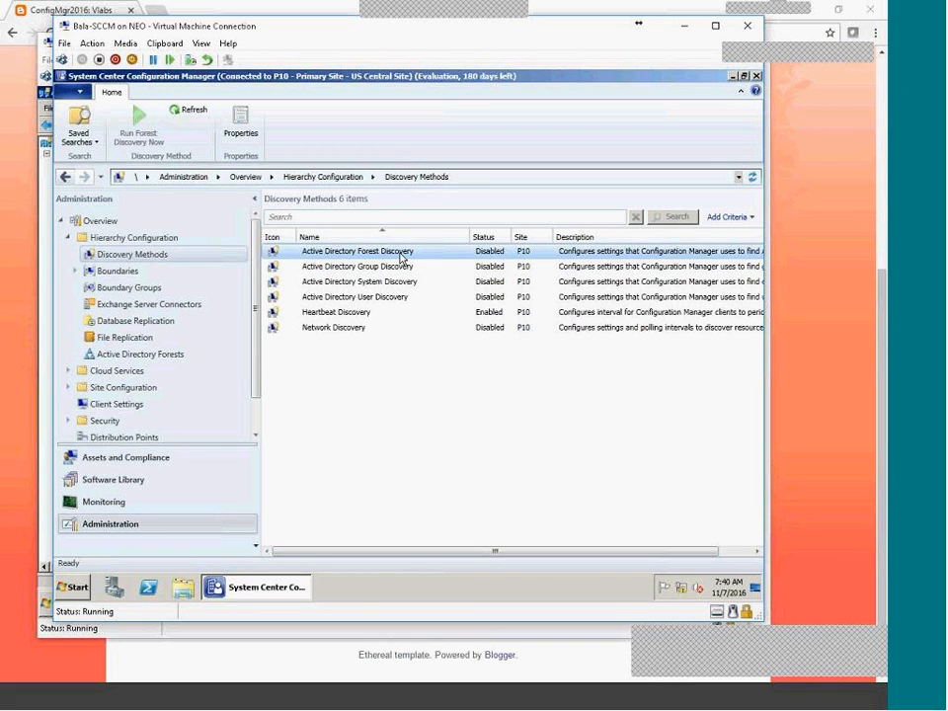
{"action": "left_click", "coordinate": [409, 419]}
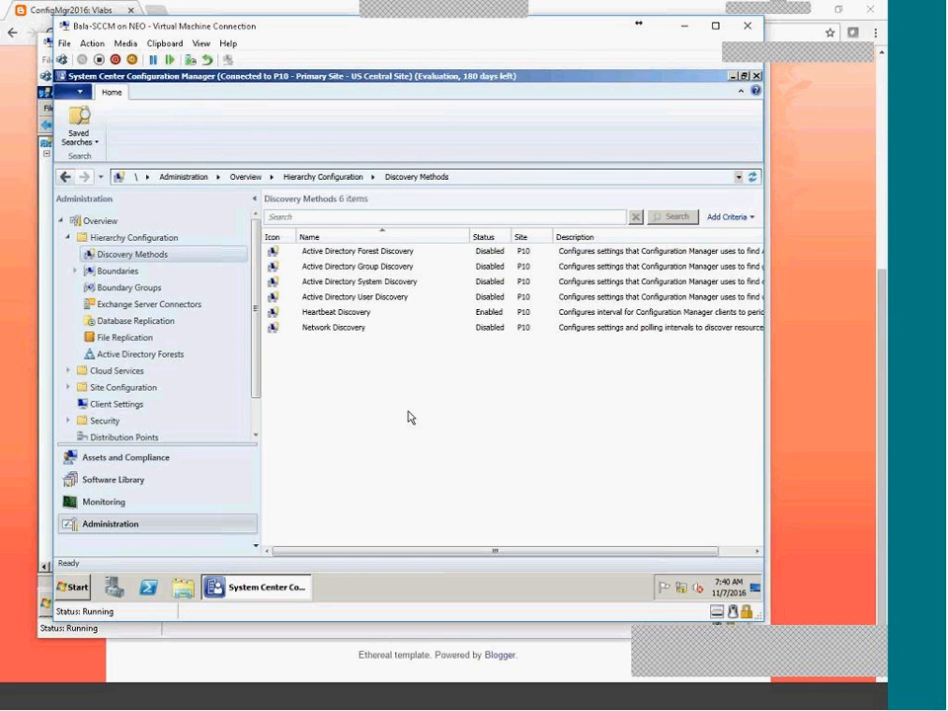
{"action": "left_click", "coordinate": [364, 253]}
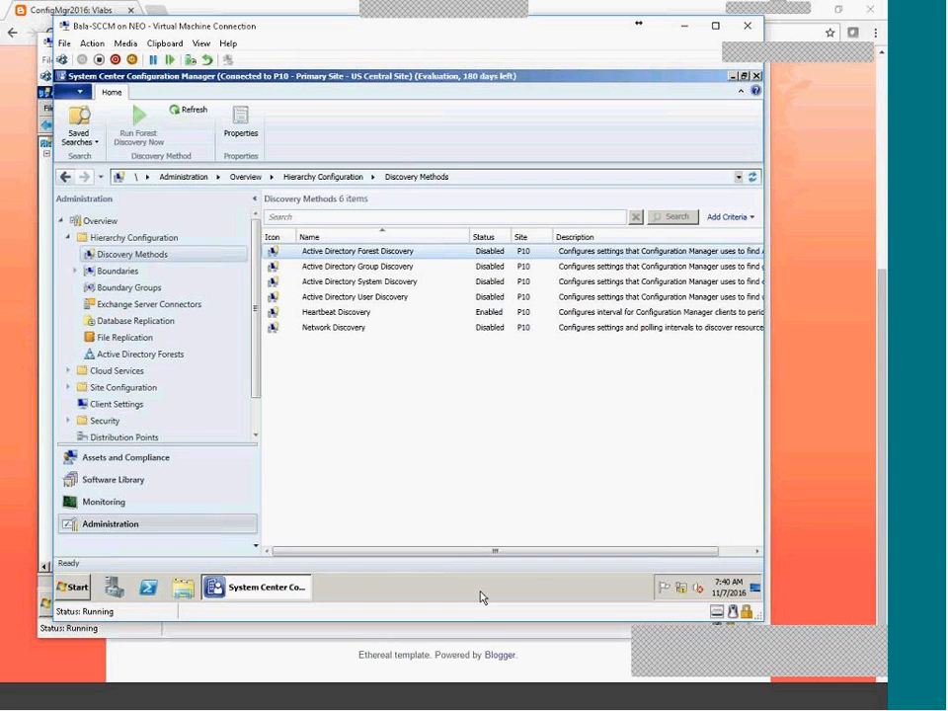
{"action": "left_click", "coordinate": [118, 270]}
{"action": "left_click", "coordinate": [340, 254]}
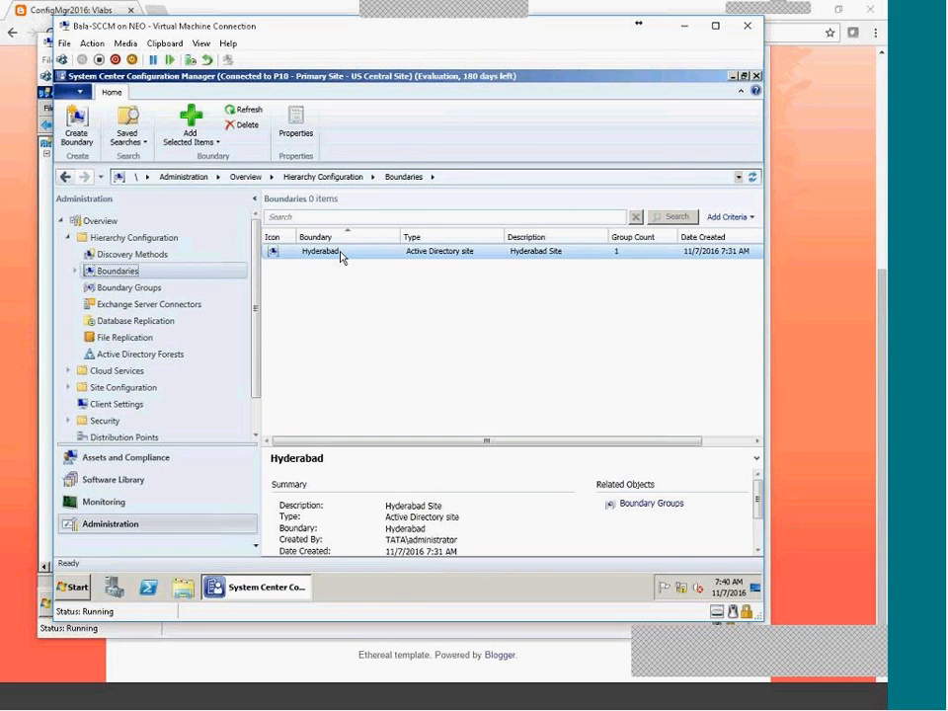
{"action": "left_click", "coordinate": [158, 254]}
{"action": "left_click", "coordinate": [120, 272]}
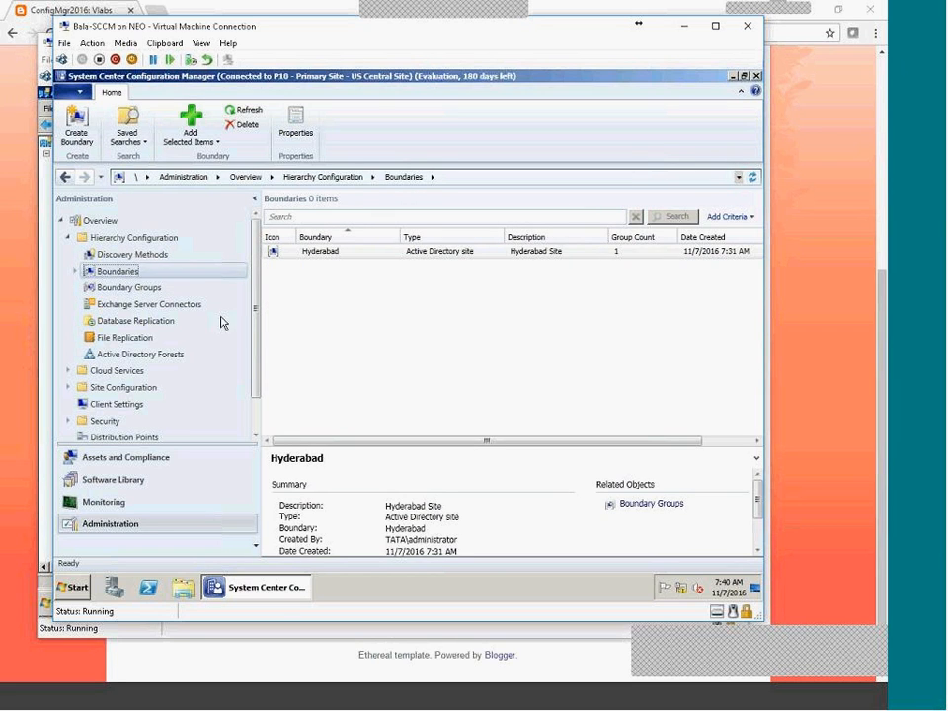
{"action": "left_click", "coordinate": [171, 257]}
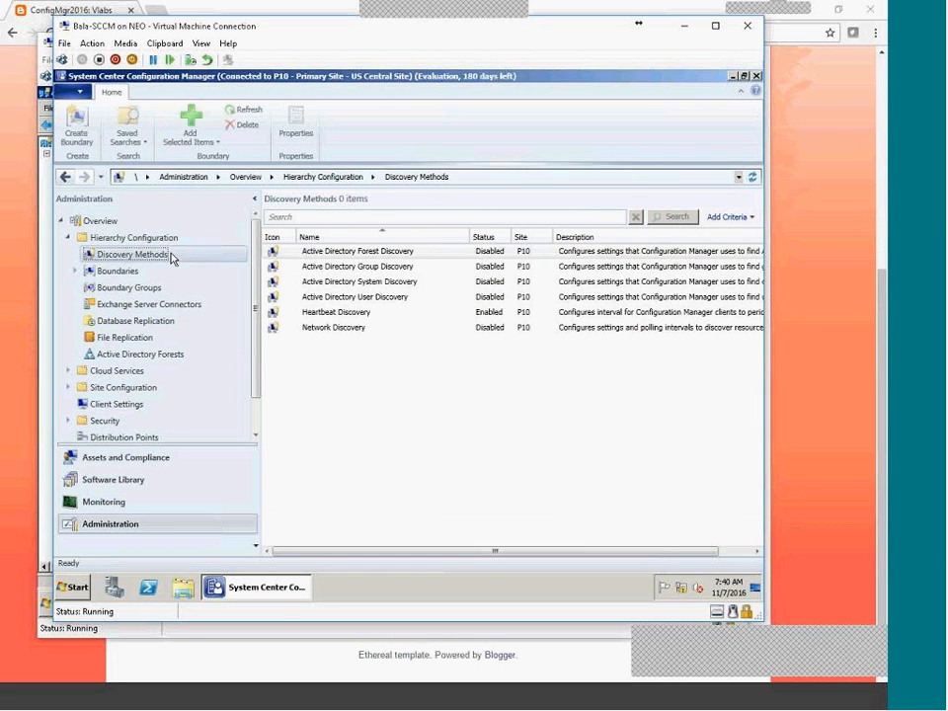
{"action": "right_click", "coordinate": [360, 253]}
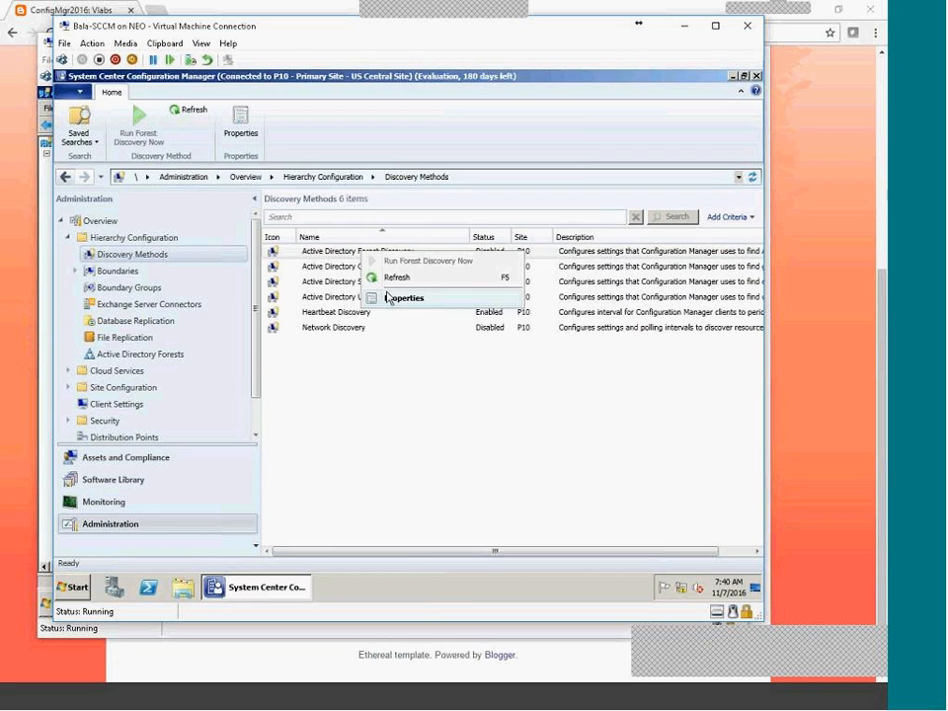
Enable Forest Discovery with auto-created AD site and IP subnet boundaries, running full discovery now.
{"action": "left_click", "coordinate": [388, 297]}
{"action": "left_click", "coordinate": [301, 265]}
{"action": "left_click", "coordinate": [280, 288]}
{"action": "left_click", "coordinate": [284, 328]}
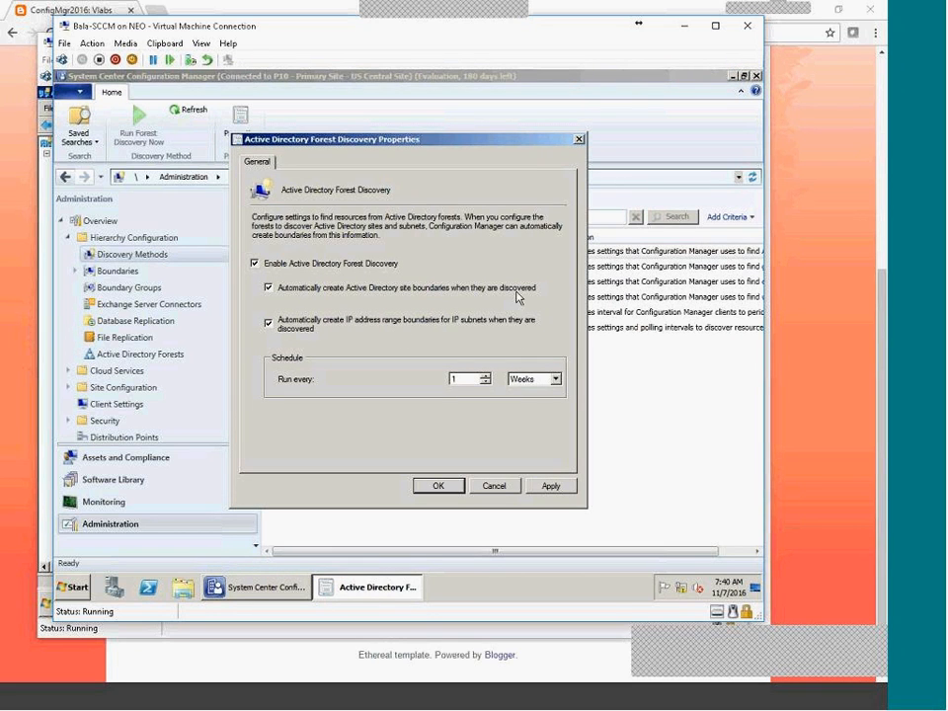
{"action": "left_click", "coordinate": [550, 485]}
{"action": "left_click", "coordinate": [446, 369]}
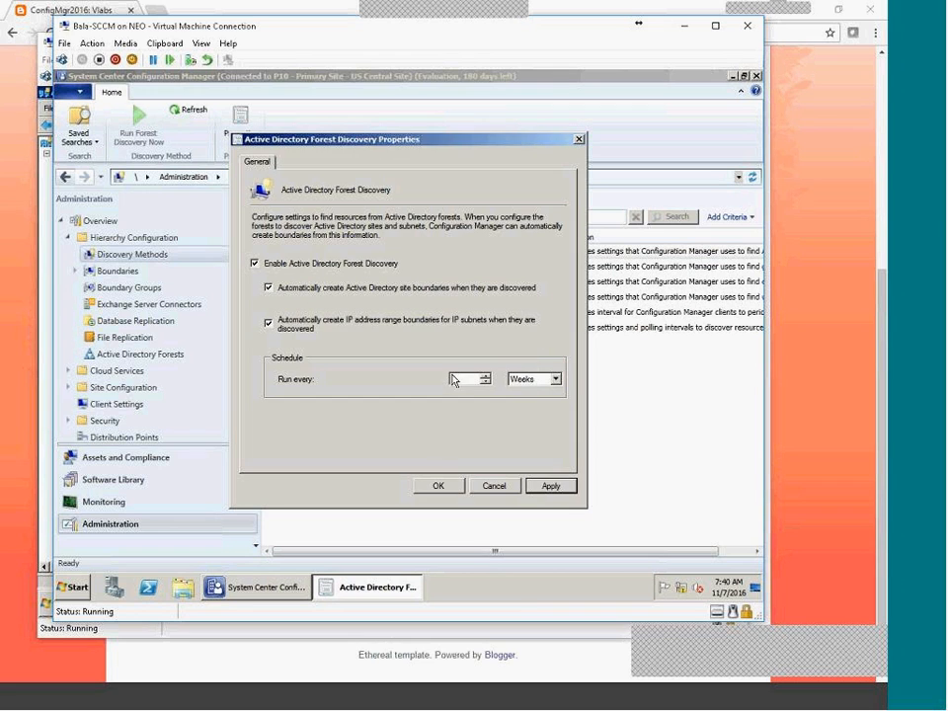
{"action": "left_click", "coordinate": [437, 484]}
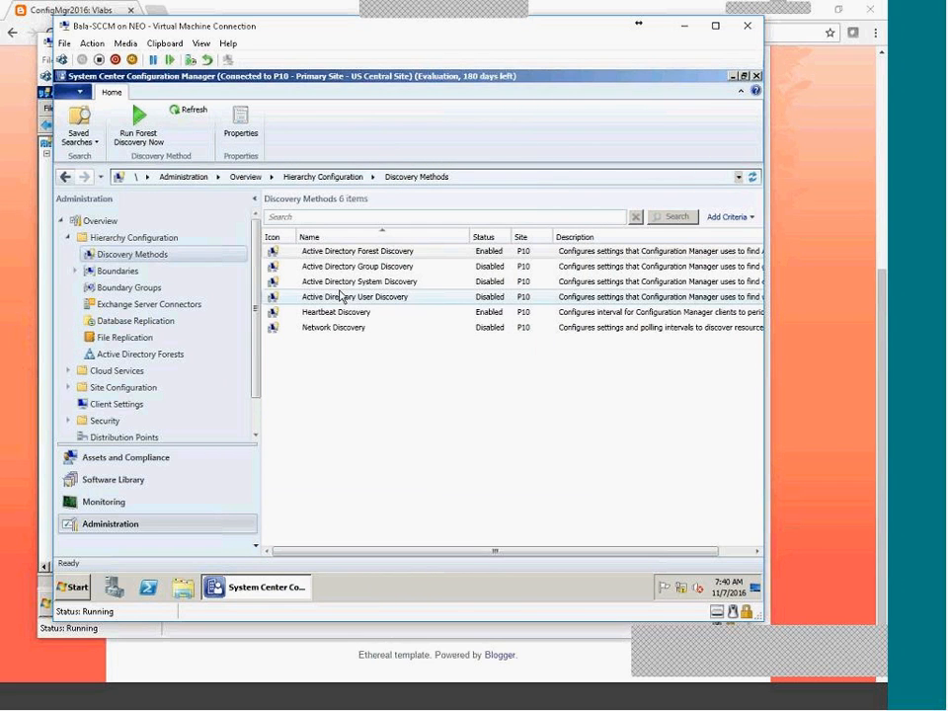
Refresh the Boundaries list and return to Discovery Methods.
{"action": "left_click", "coordinate": [120, 270]}
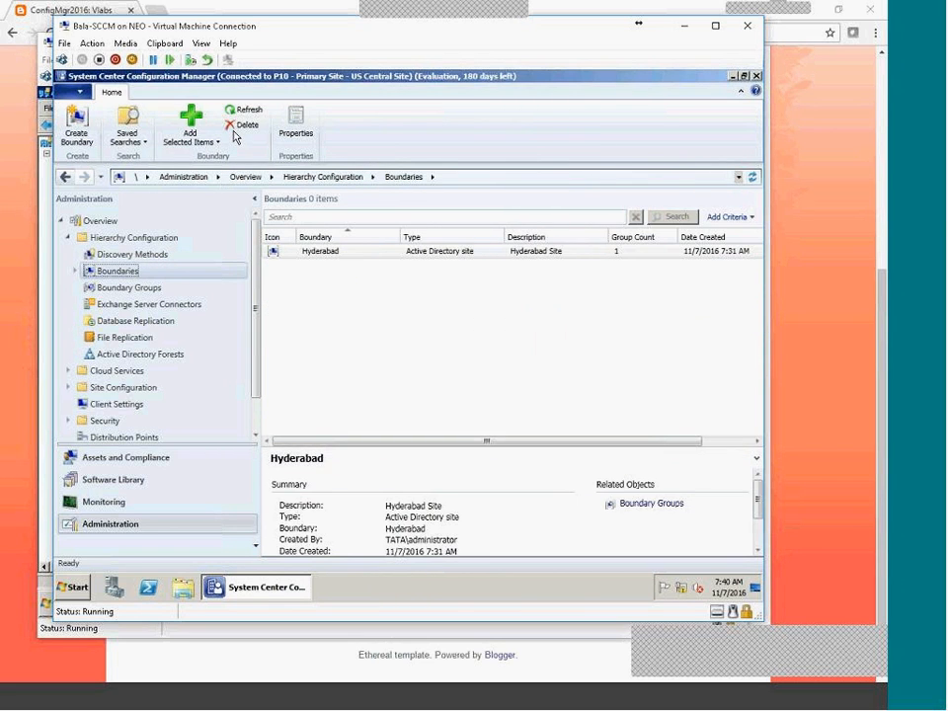
{"action": "left_click", "coordinate": [246, 114]}
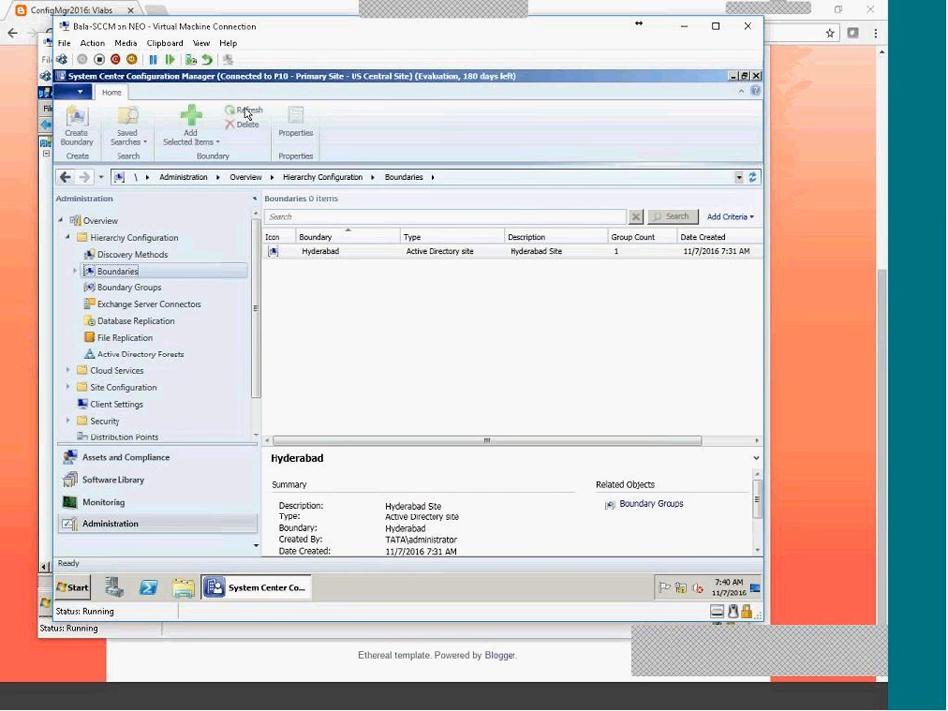
{"action": "left_click", "coordinate": [133, 255]}
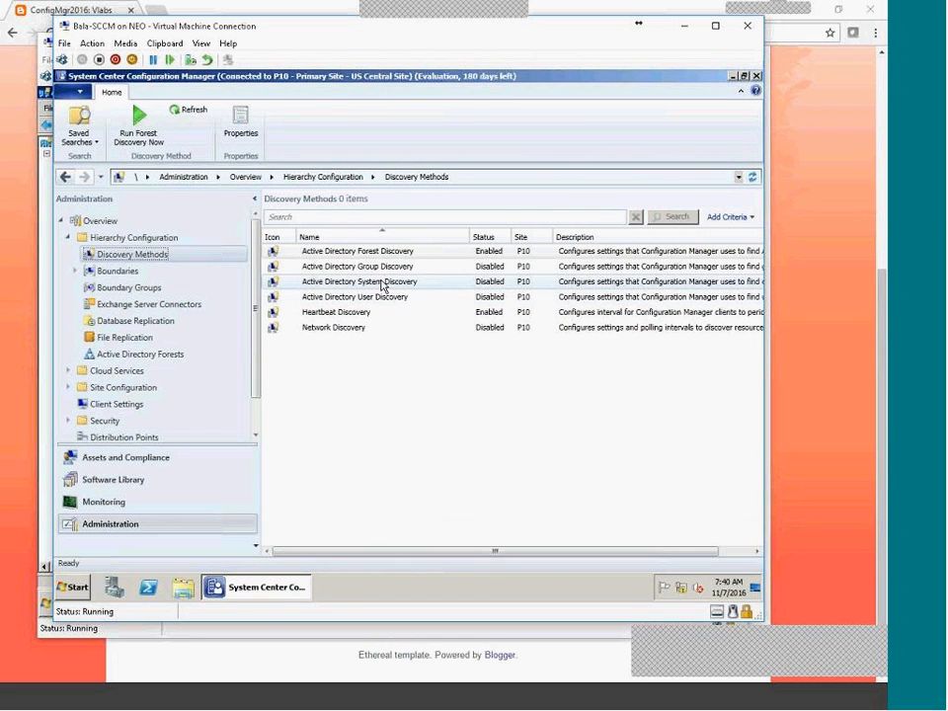
Enable Active Directory System Discovery on LDAP://DC=tata,DC=local, including objects within groups.
{"action": "double_click", "coordinate": [371, 286]}
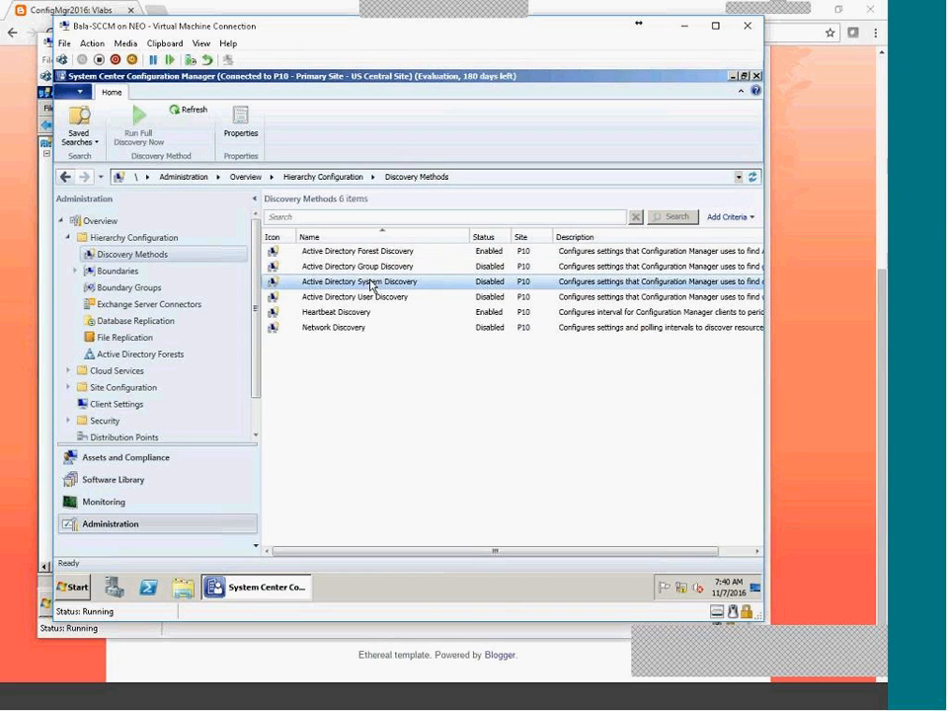
{"action": "left_click", "coordinate": [365, 239]}
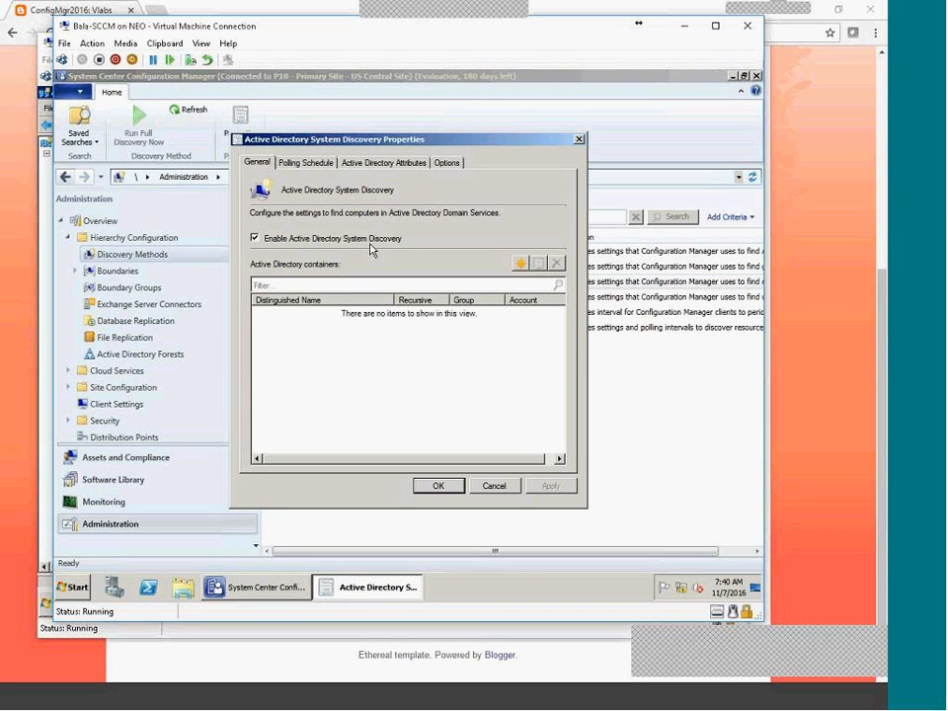
{"action": "left_click", "coordinate": [520, 263]}
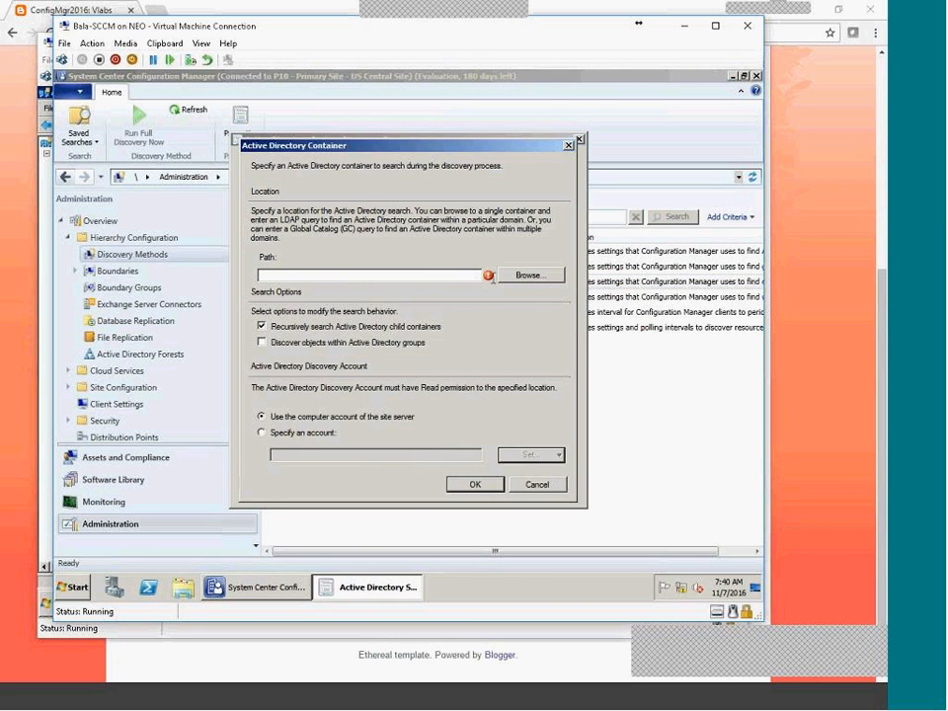
{"action": "left_click", "coordinate": [530, 274]}
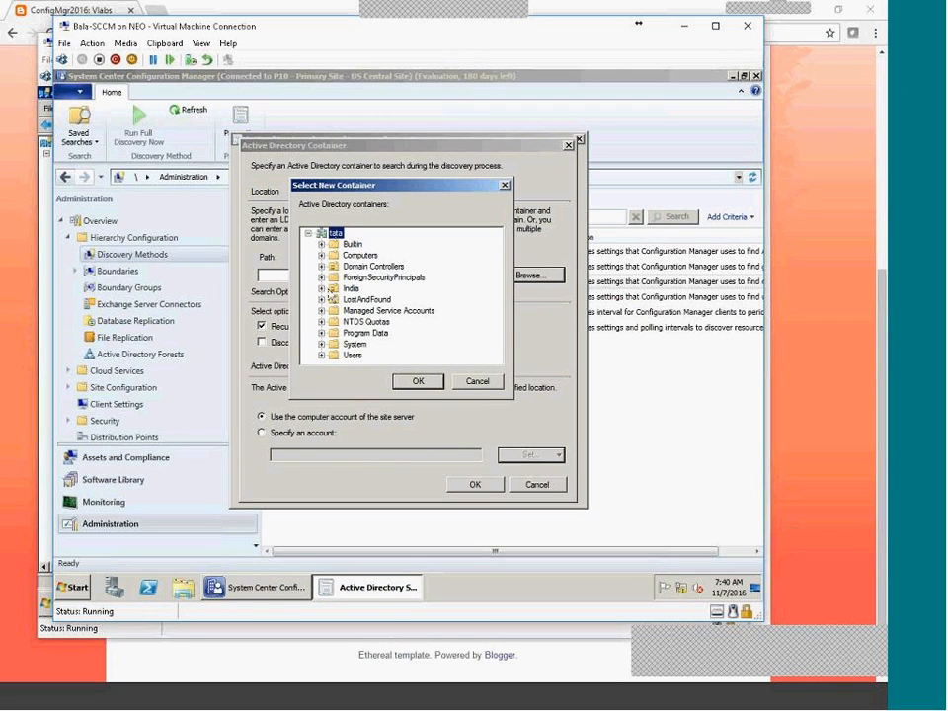
{"action": "left_click", "coordinate": [420, 383]}
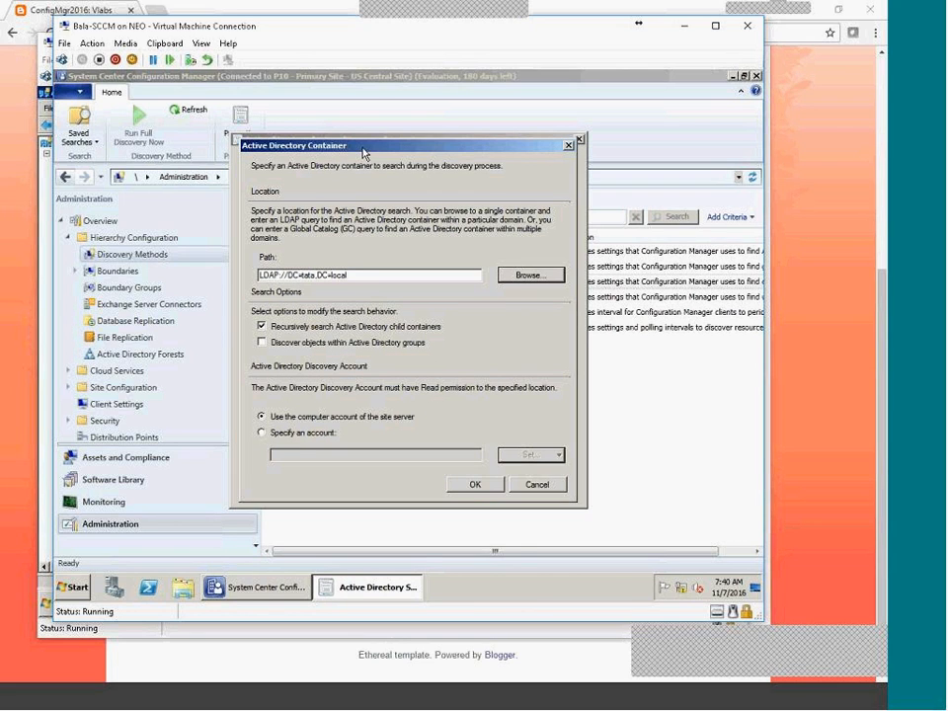
{"action": "left_click", "coordinate": [474, 485]}
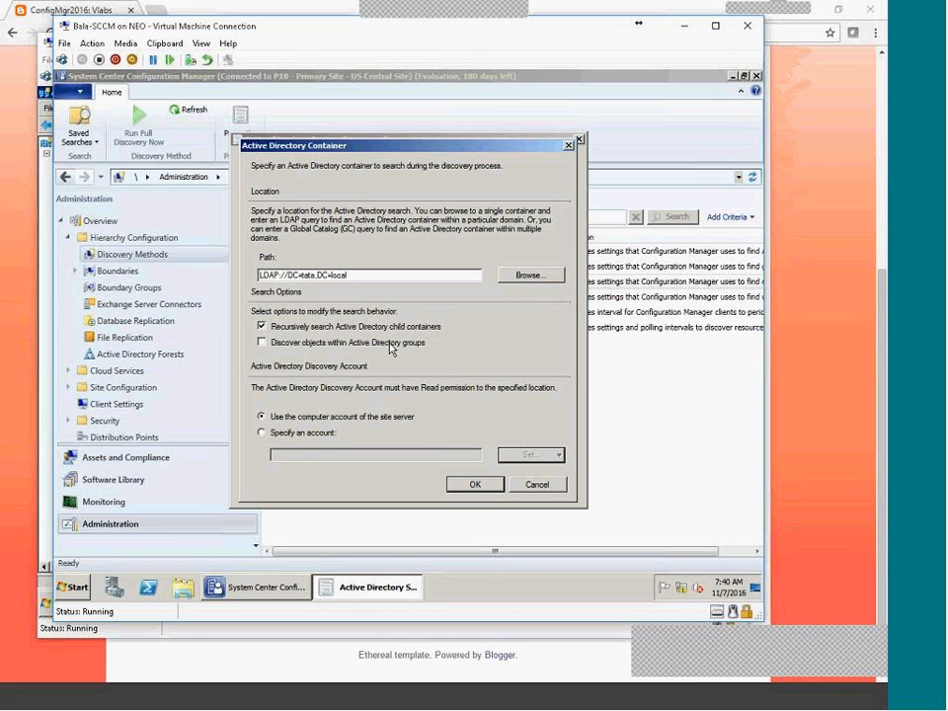
{"action": "left_click", "coordinate": [336, 342]}
{"action": "left_click", "coordinate": [474, 483]}
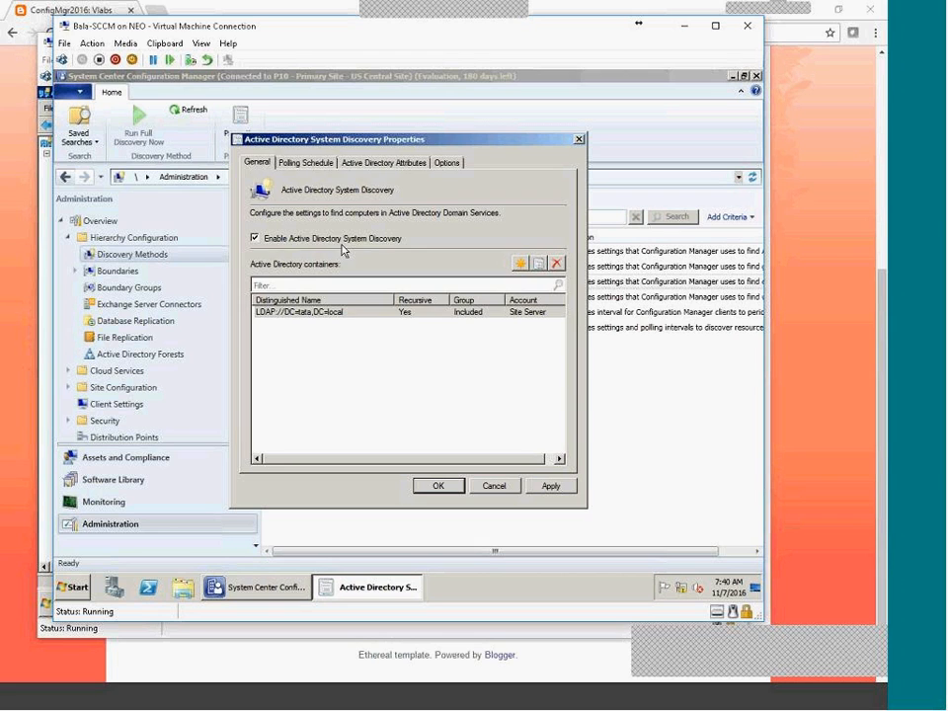
Check System Discovery's polling schedule and switch to the Assets and Compliance devices area.
{"action": "left_click", "coordinate": [310, 162]}
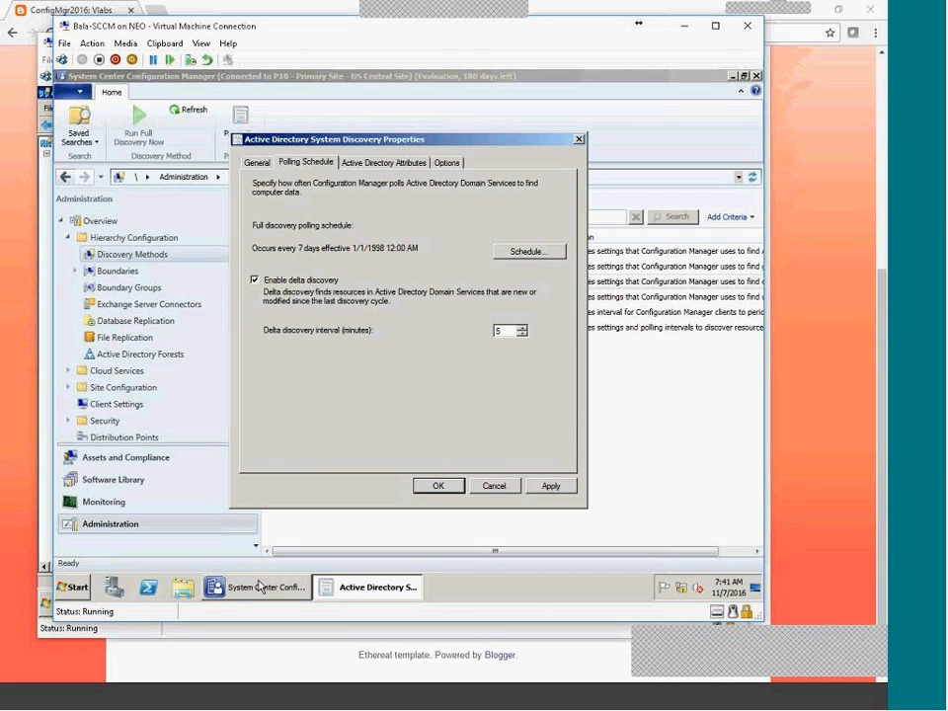
{"action": "key", "text": "Return"}
{"action": "left_click", "coordinate": [110, 457]}
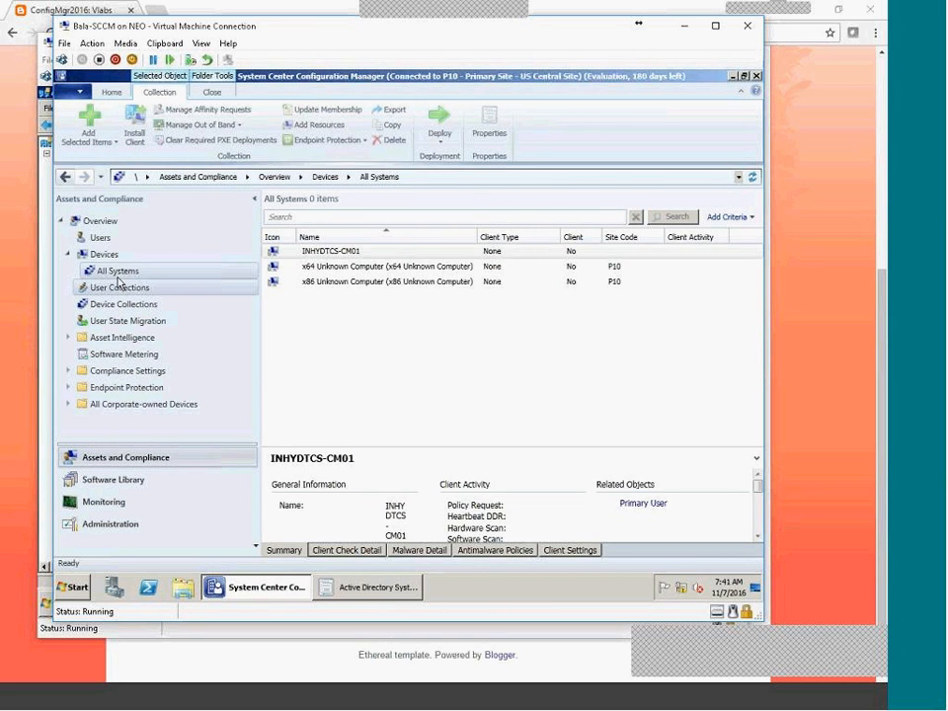
Review the INHYDTCS-CM01 and Unknown Computer devices, then save System Discovery and run it now.
{"action": "left_click", "coordinate": [336, 251]}
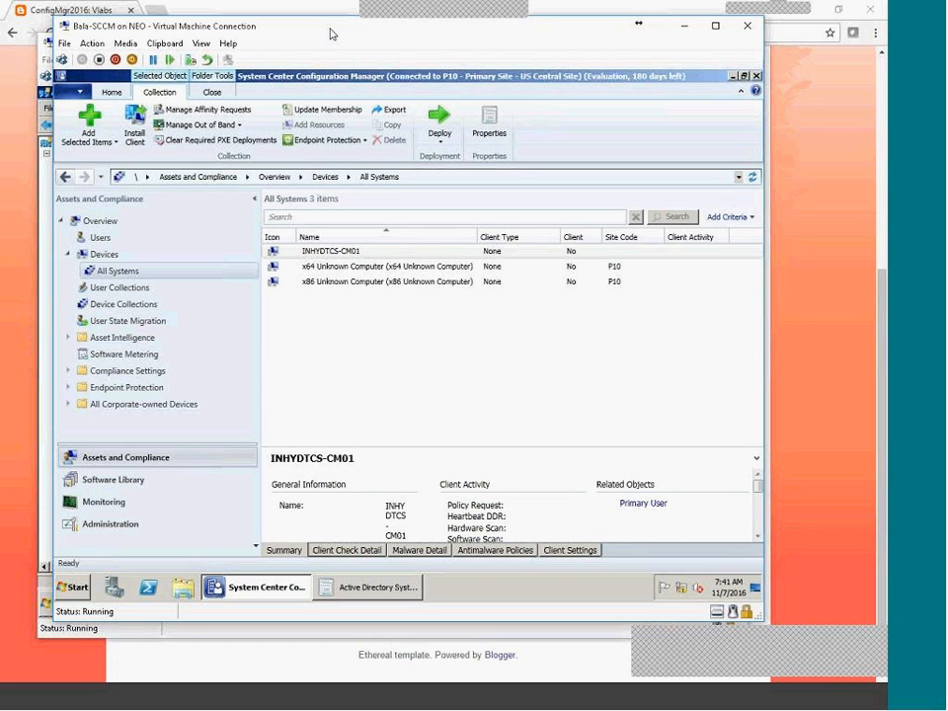
{"action": "left_click_drag", "start_coordinate": [330, 33], "coordinate": [432, 37]}
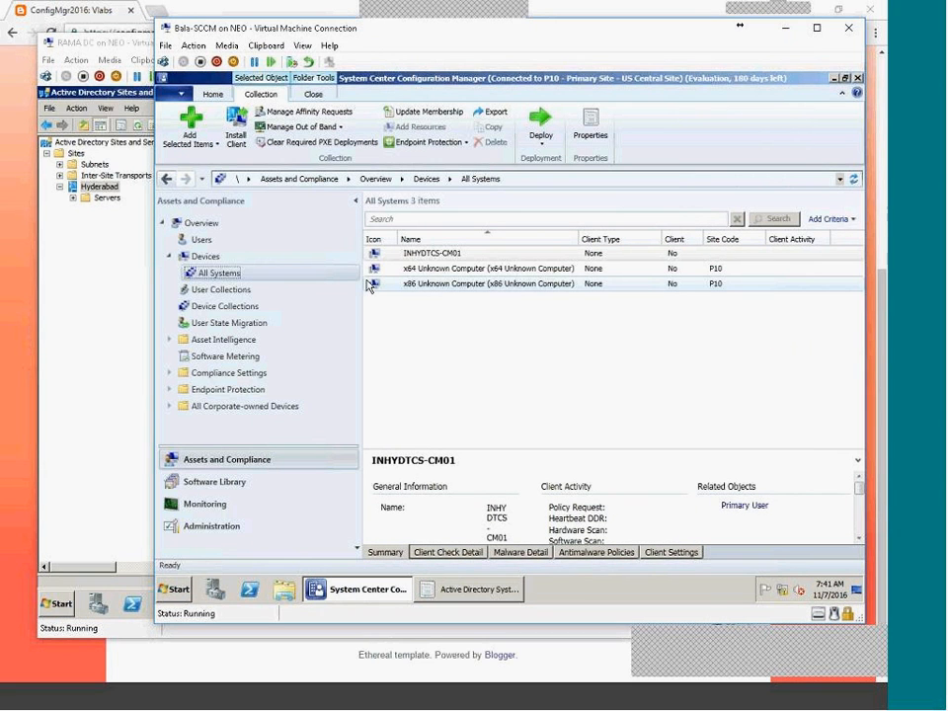
{"action": "left_click", "coordinate": [213, 260]}
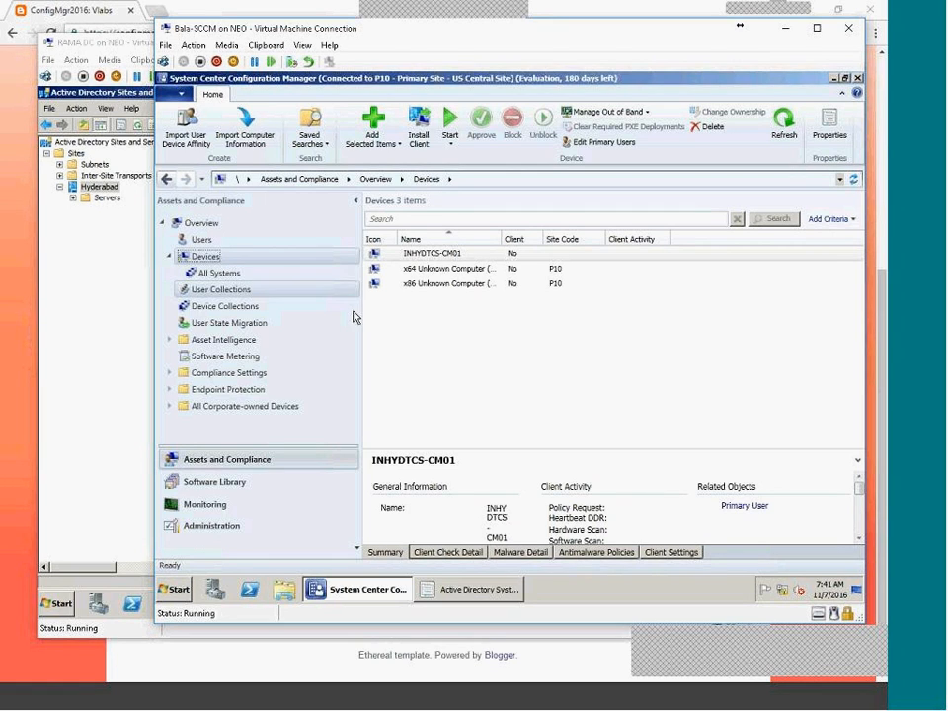
{"action": "left_click", "coordinate": [449, 256]}
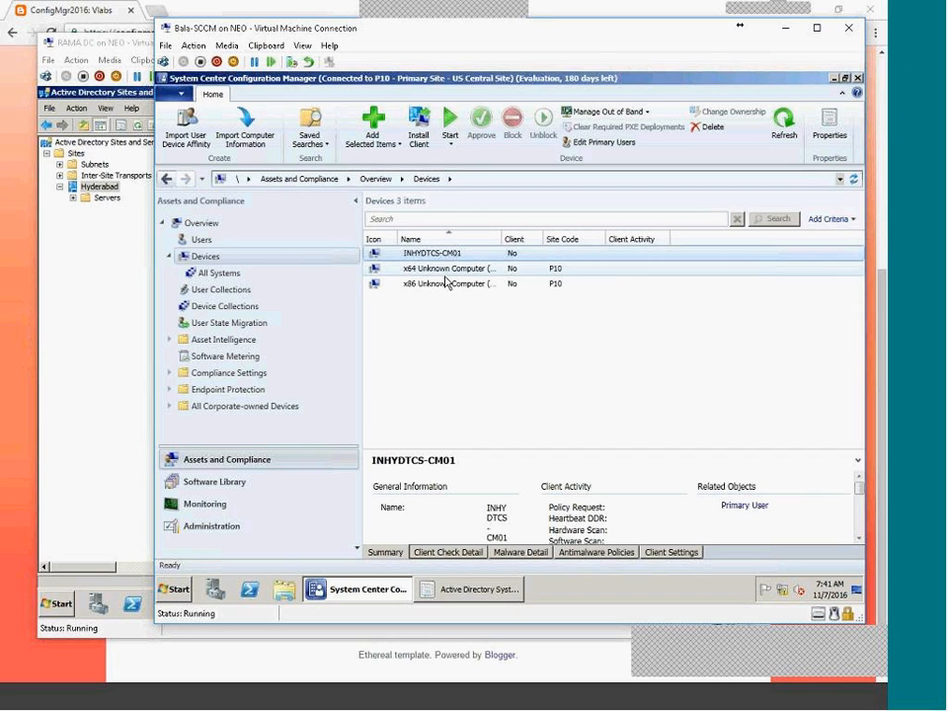
{"action": "left_click", "coordinate": [444, 283], "text": "shift"}
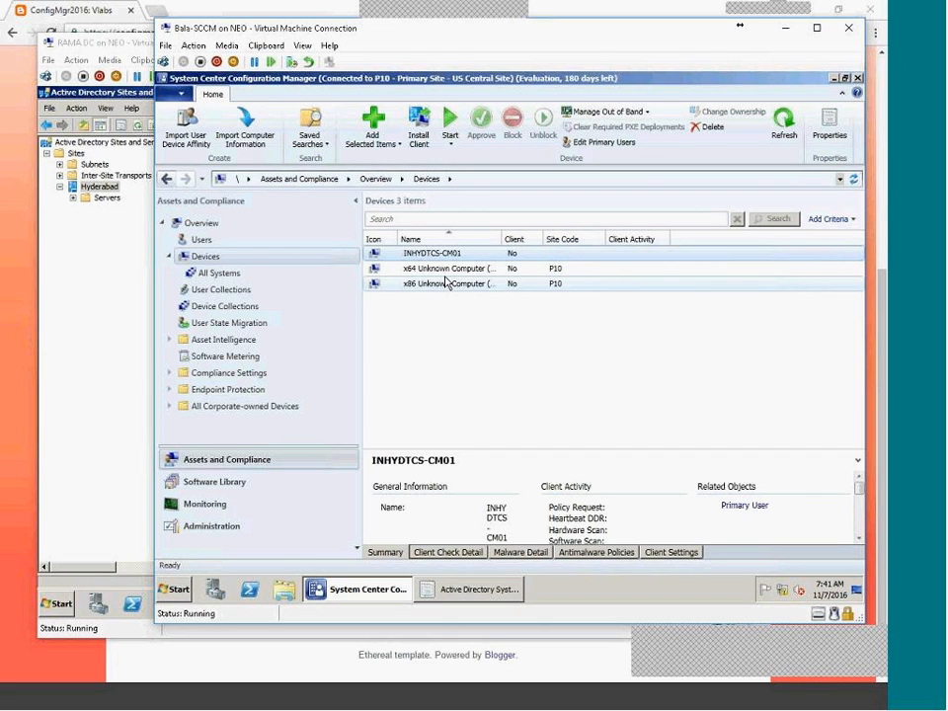
{"action": "left_click", "coordinate": [445, 283]}
{"action": "left_click", "coordinate": [449, 268], "text": "shift"}
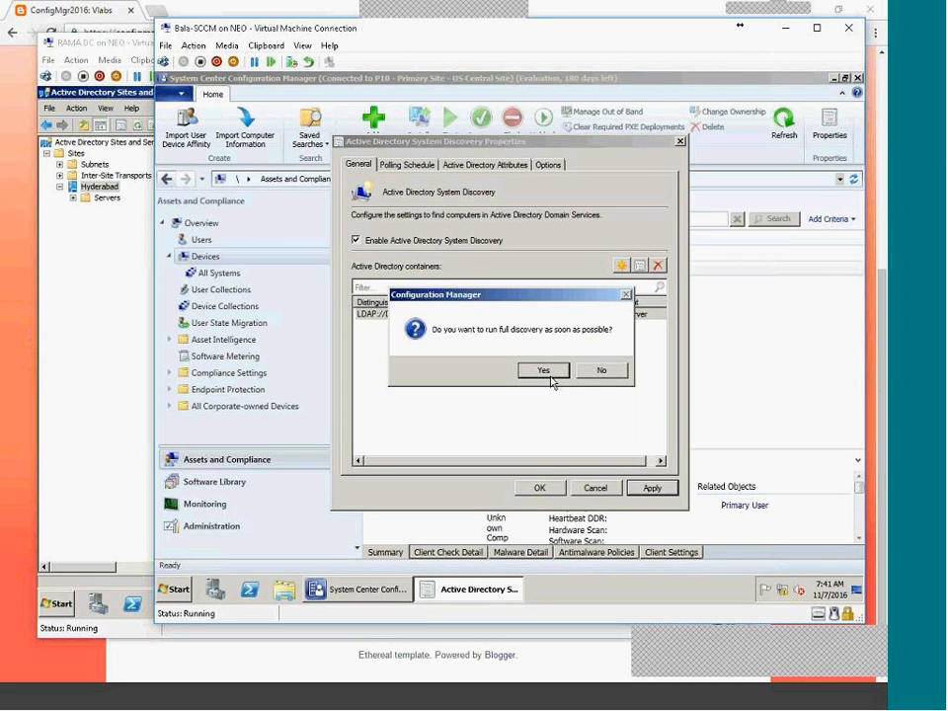
{"action": "left_click", "coordinate": [551, 371]}
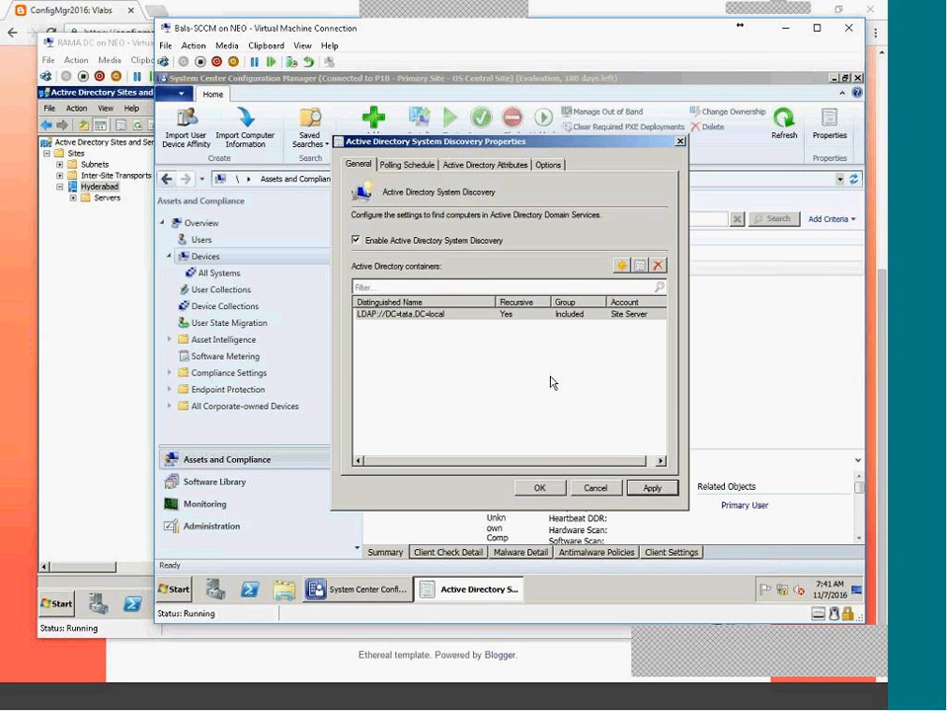
{"action": "left_click", "coordinate": [538, 485]}
Browse to C:\Program Files\Microsoft Configuration Manager\Logs and open adsysdis.log in the Trace Log Tool.
{"action": "left_click", "coordinate": [296, 597]}
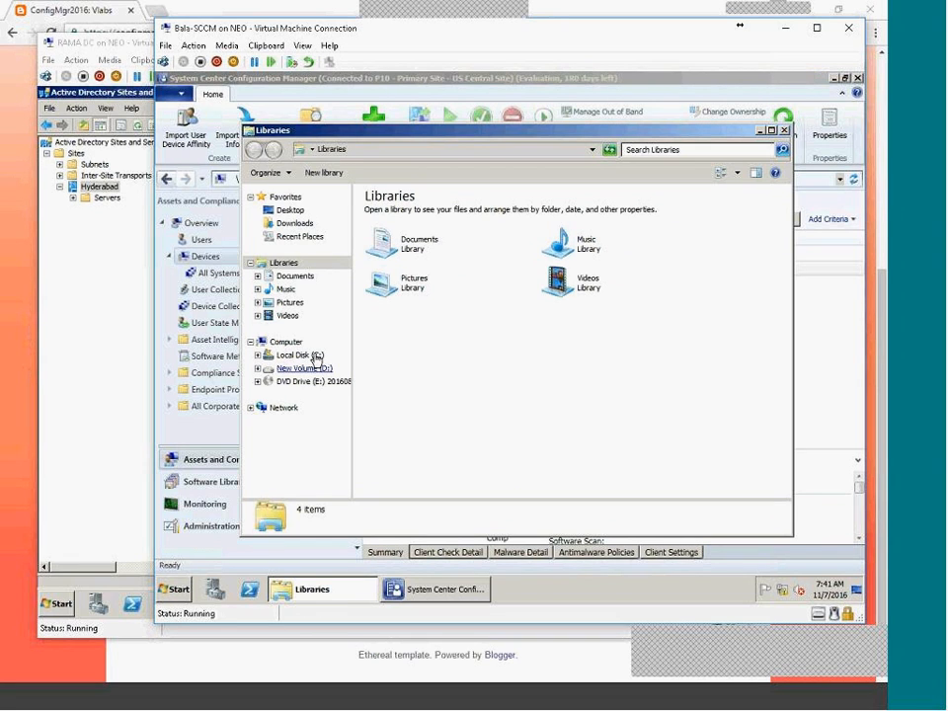
{"action": "left_click", "coordinate": [304, 367]}
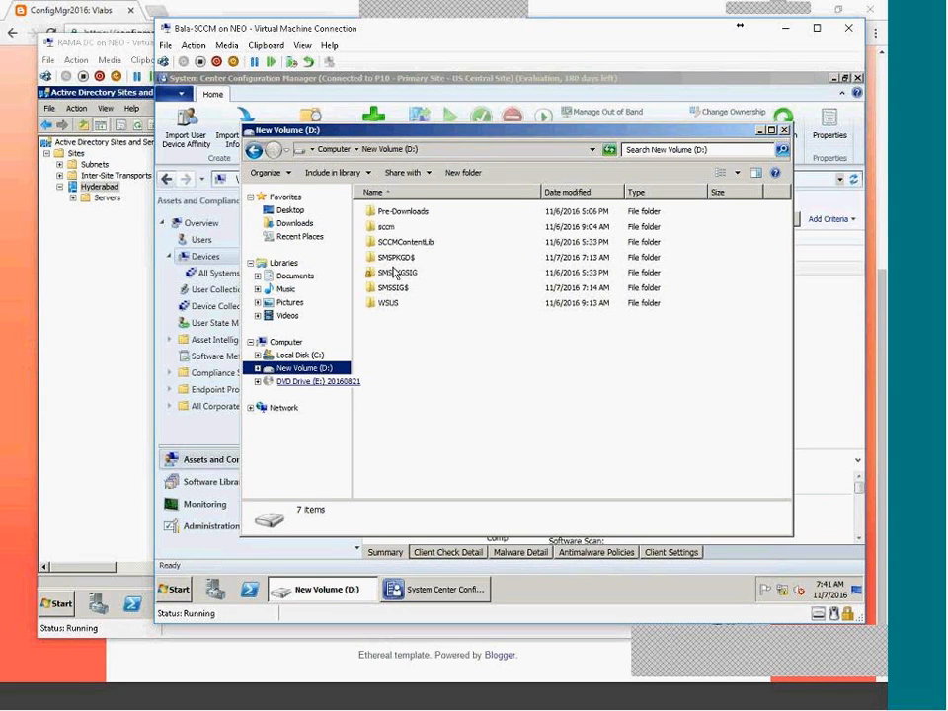
{"action": "left_click", "coordinate": [299, 355]}
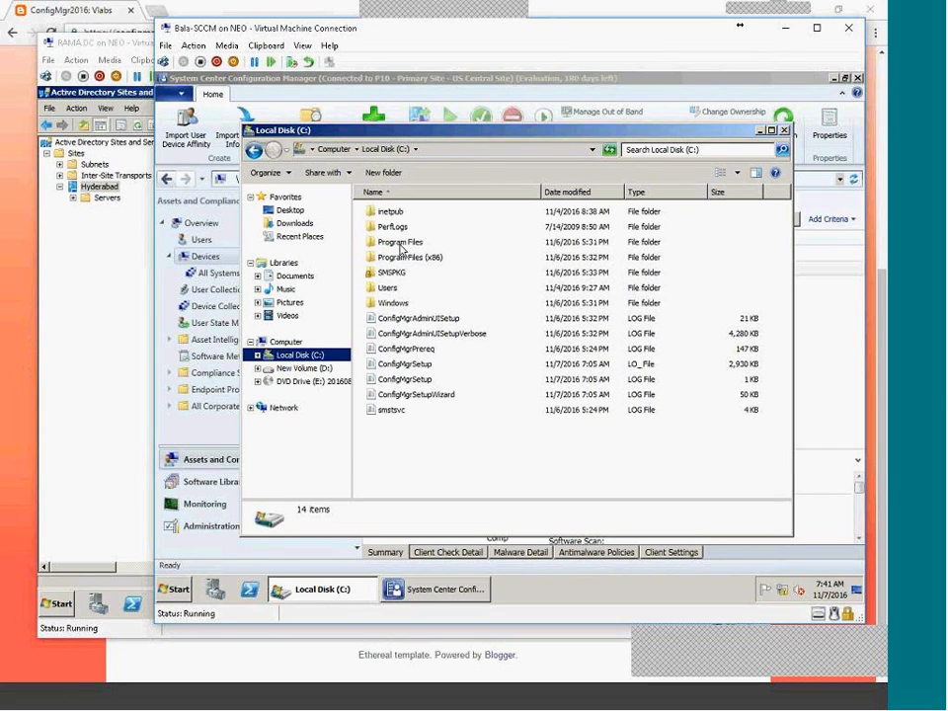
{"action": "double_click", "coordinate": [400, 244]}
{"action": "double_click", "coordinate": [420, 257]}
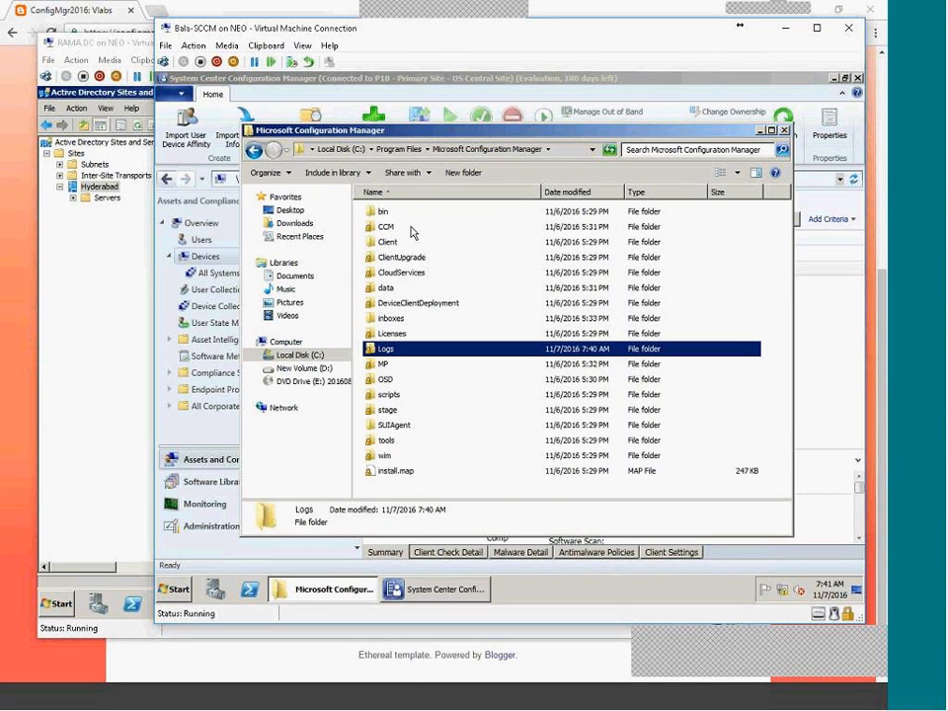
{"action": "double_click", "coordinate": [393, 283]}
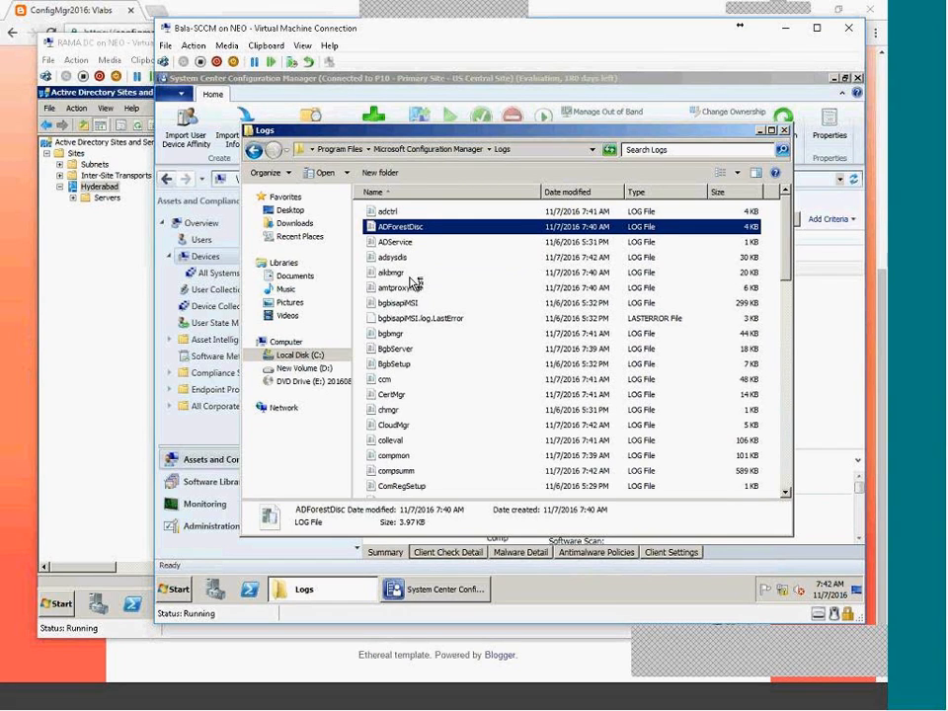
{"action": "double_click", "coordinate": [404, 258]}
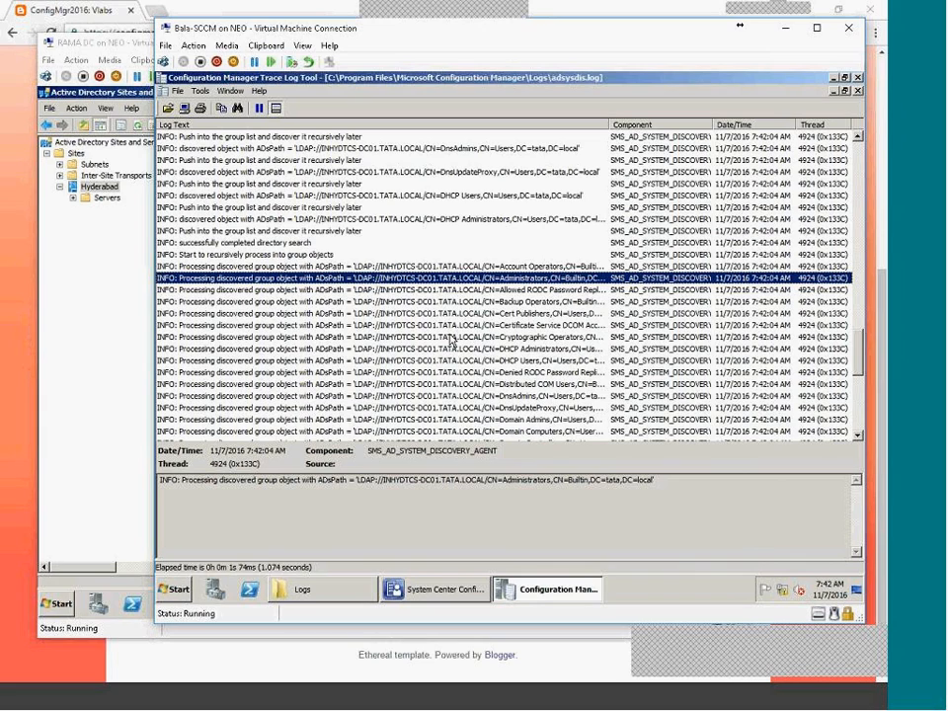
{"action": "scroll", "coordinate": [394, 353], "scroll_direction": "up", "scroll_amount": 5}
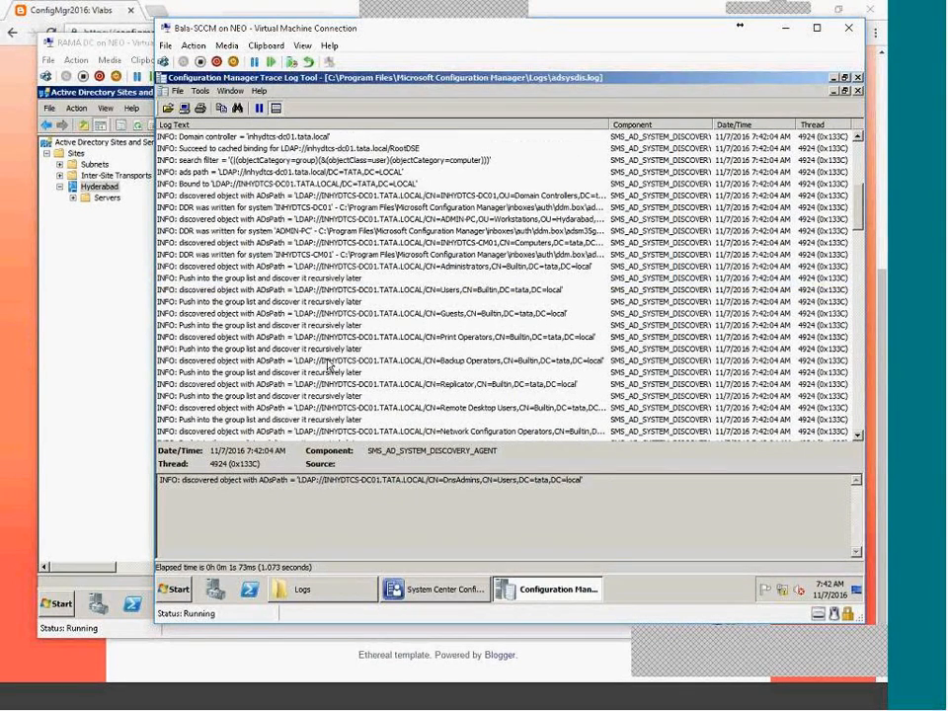
{"action": "scroll", "coordinate": [336, 345], "scroll_direction": "down", "scroll_amount": 20}
Run Update Membership on the All Systems device collection and confirm with Yes.
{"action": "left_click", "coordinate": [437, 589]}
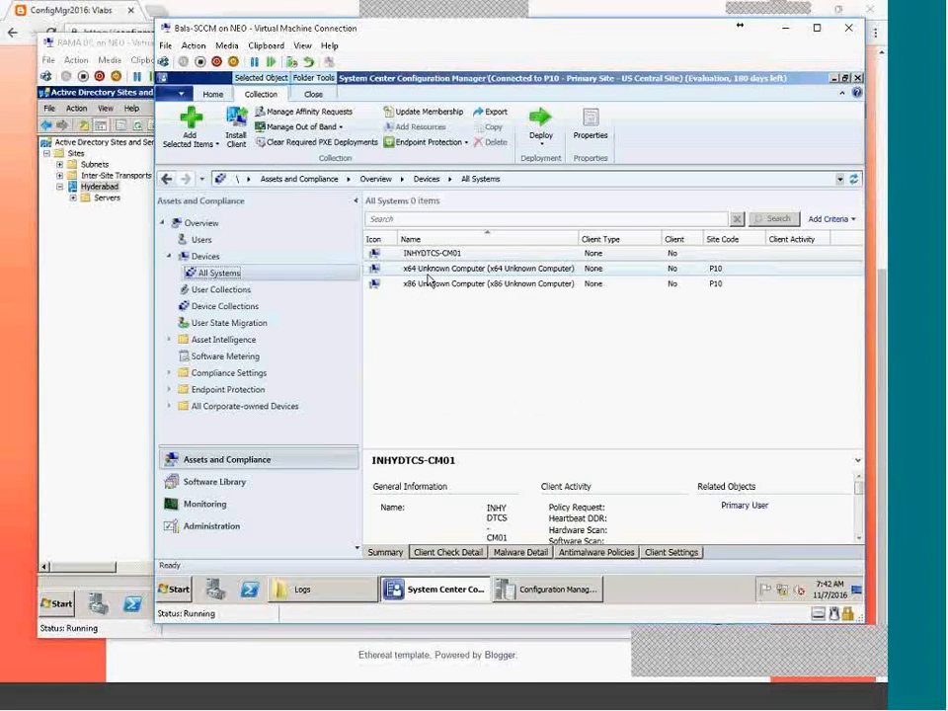
{"action": "left_click", "coordinate": [220, 310]}
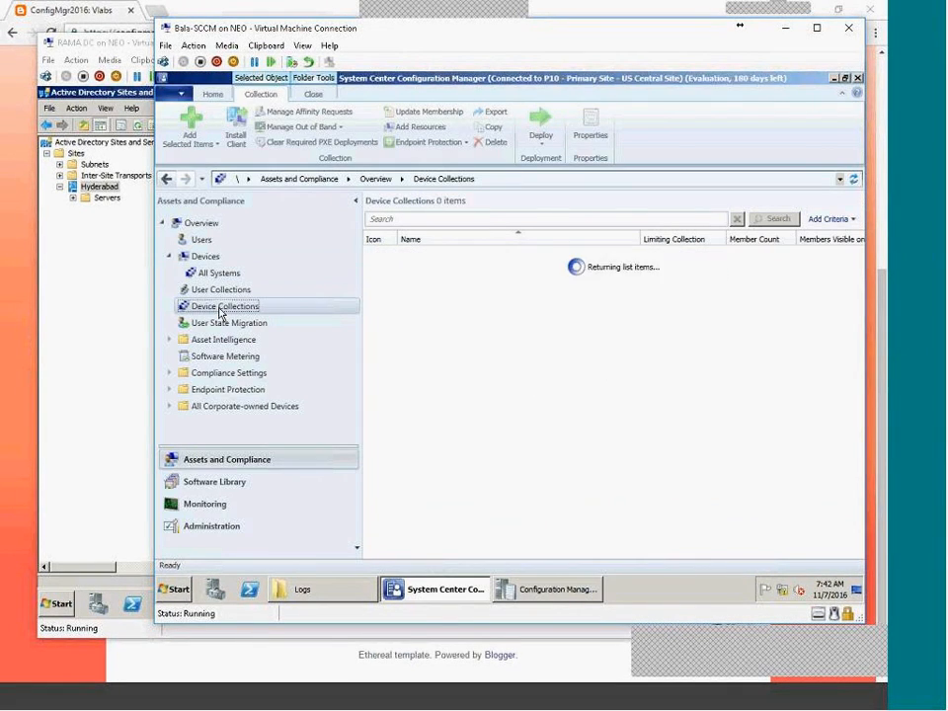
{"action": "left_click", "coordinate": [407, 286]}
{"action": "right_click", "coordinate": [407, 288]}
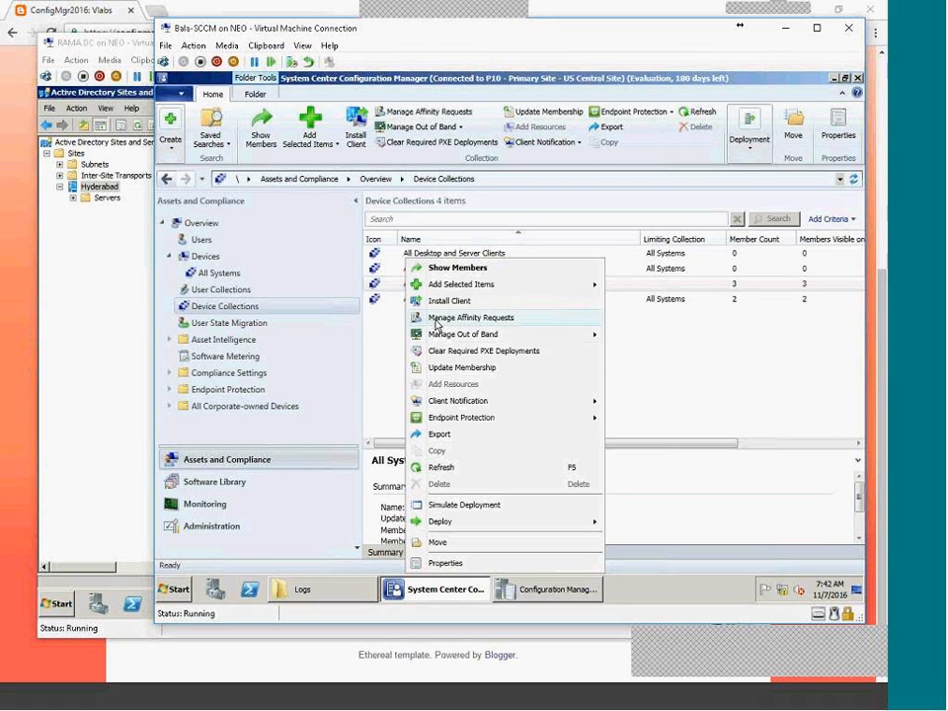
{"action": "left_click", "coordinate": [504, 369]}
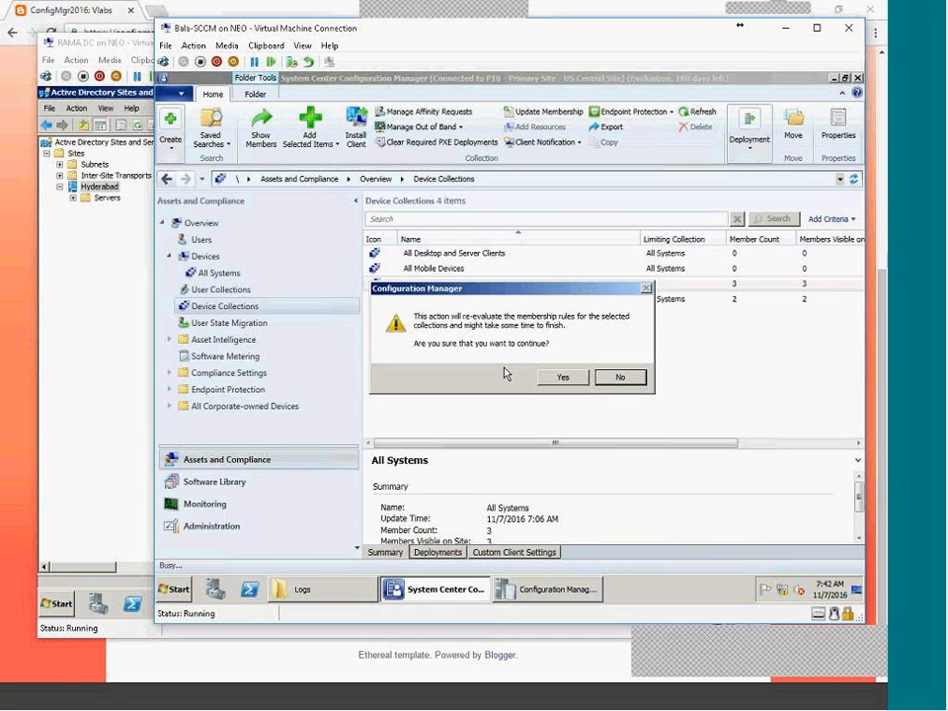
{"action": "left_click", "coordinate": [555, 375]}
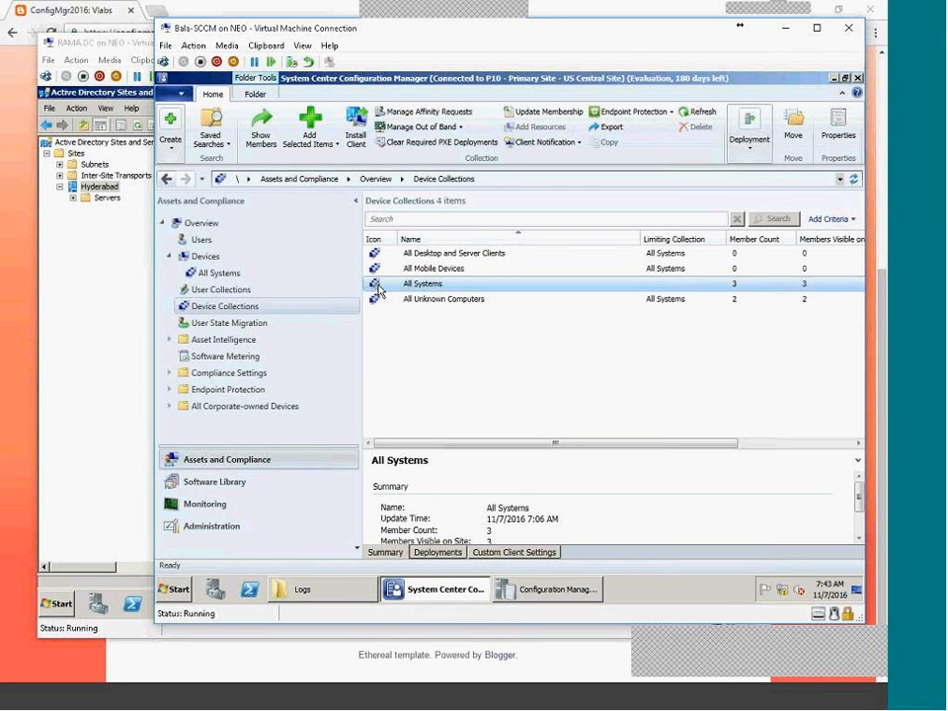
Refresh collections and open All Systems to see its 5 devices, including INHYDTCS-DC01.
{"action": "right_click", "coordinate": [494, 289]}
{"action": "left_click", "coordinate": [546, 563]}
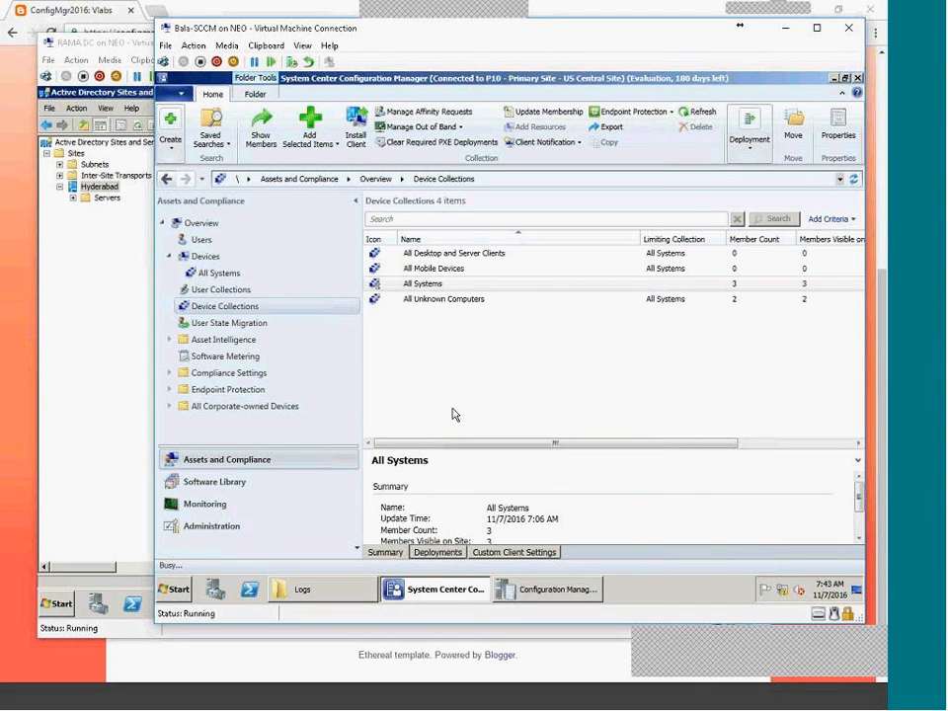
{"action": "left_click", "coordinate": [598, 546]}
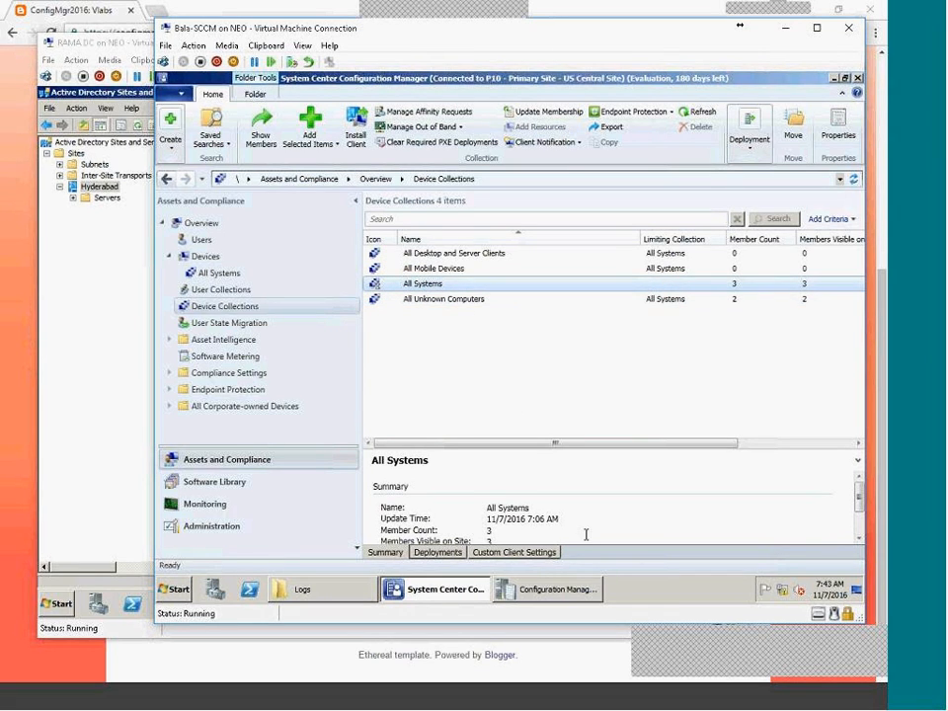
{"action": "left_click", "coordinate": [695, 113]}
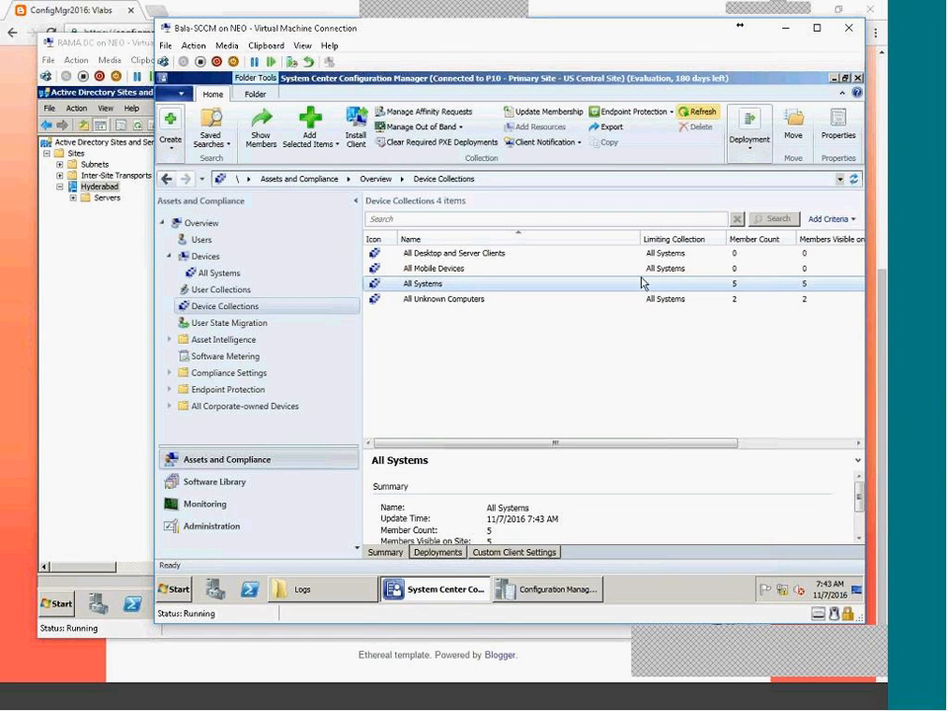
{"action": "left_click", "coordinate": [427, 297]}
{"action": "left_click", "coordinate": [428, 285]}
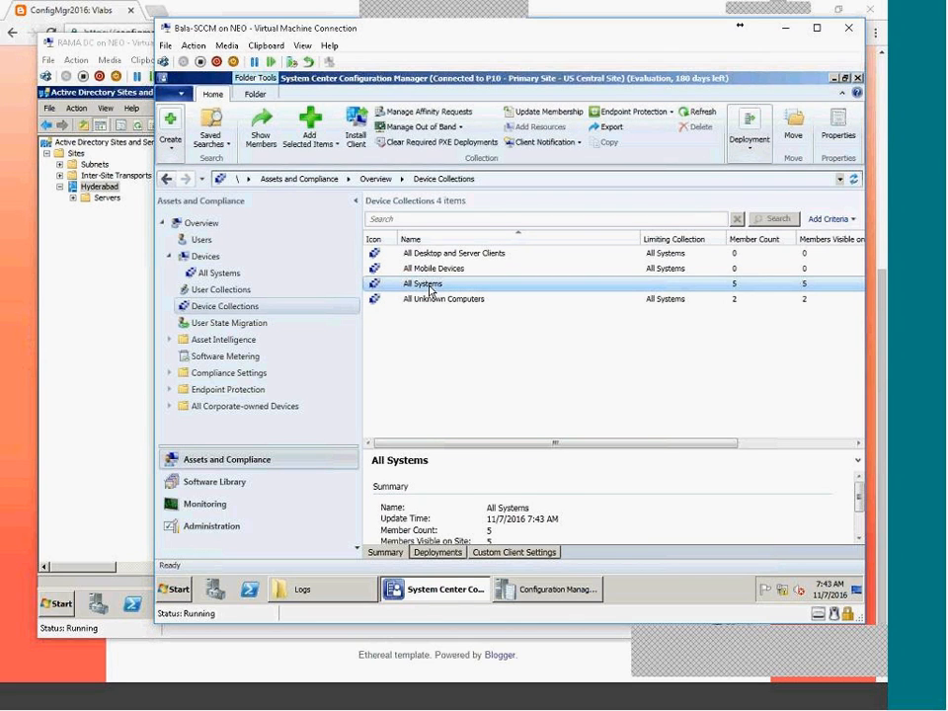
{"action": "double_click", "coordinate": [428, 285]}
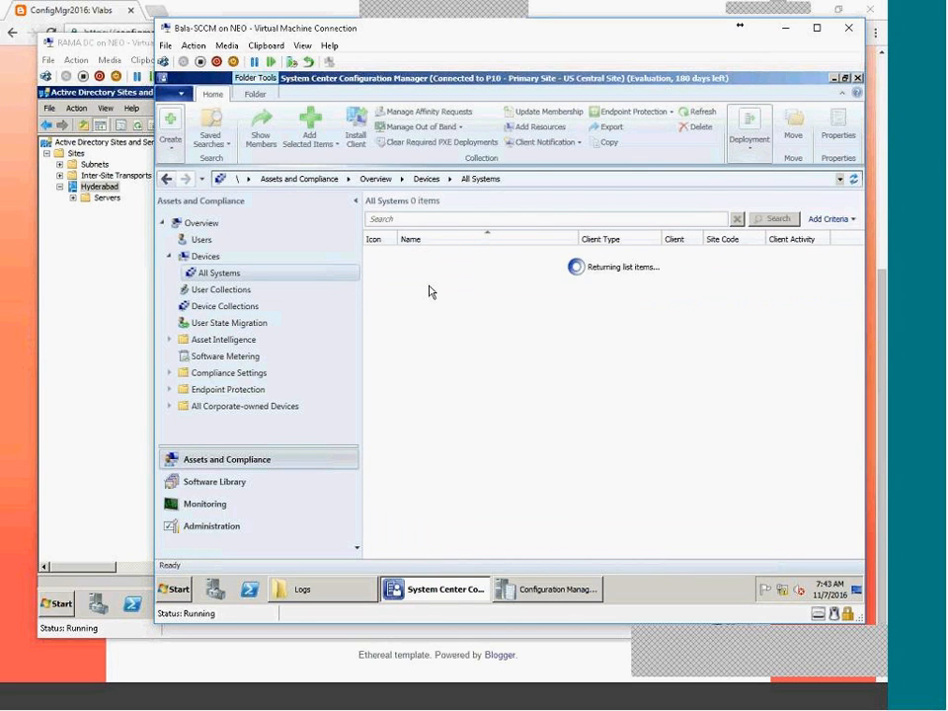
{"action": "left_click", "coordinate": [431, 285]}
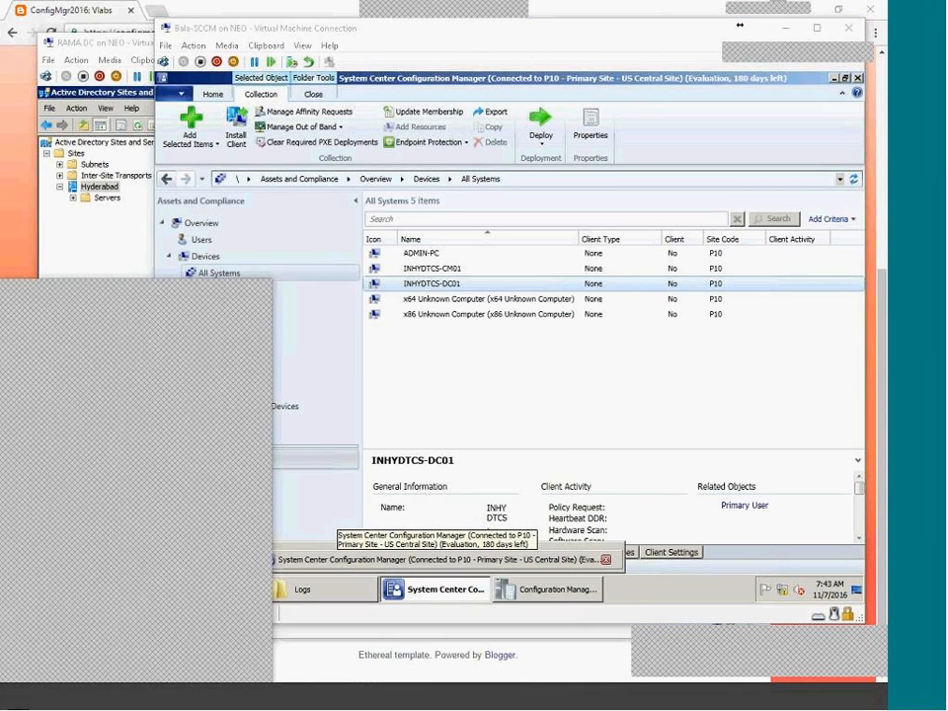
{"action": "key", "text": "Return"}
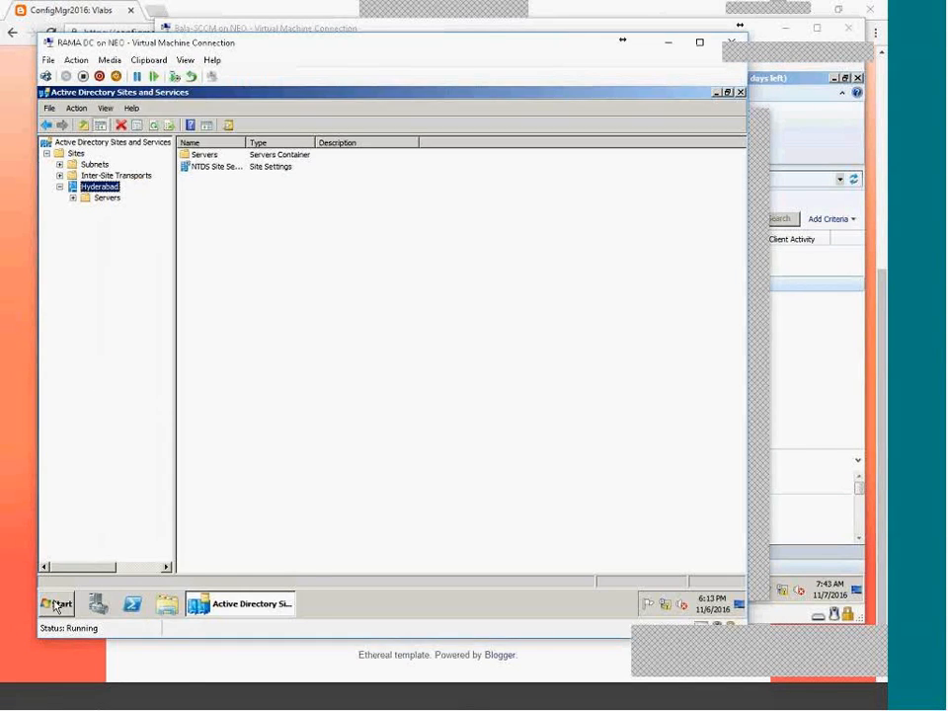
Launch Active Directory Users and Computers, view the Users container, then minimise the DC window.
{"action": "left_click", "coordinate": [56, 603]}
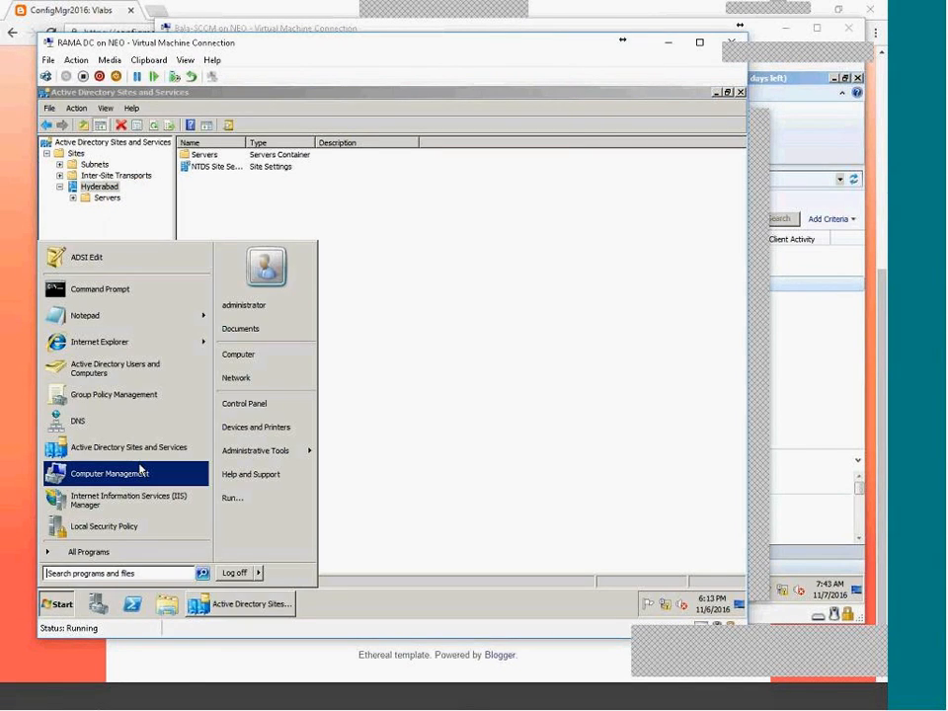
{"action": "left_click", "coordinate": [114, 368]}
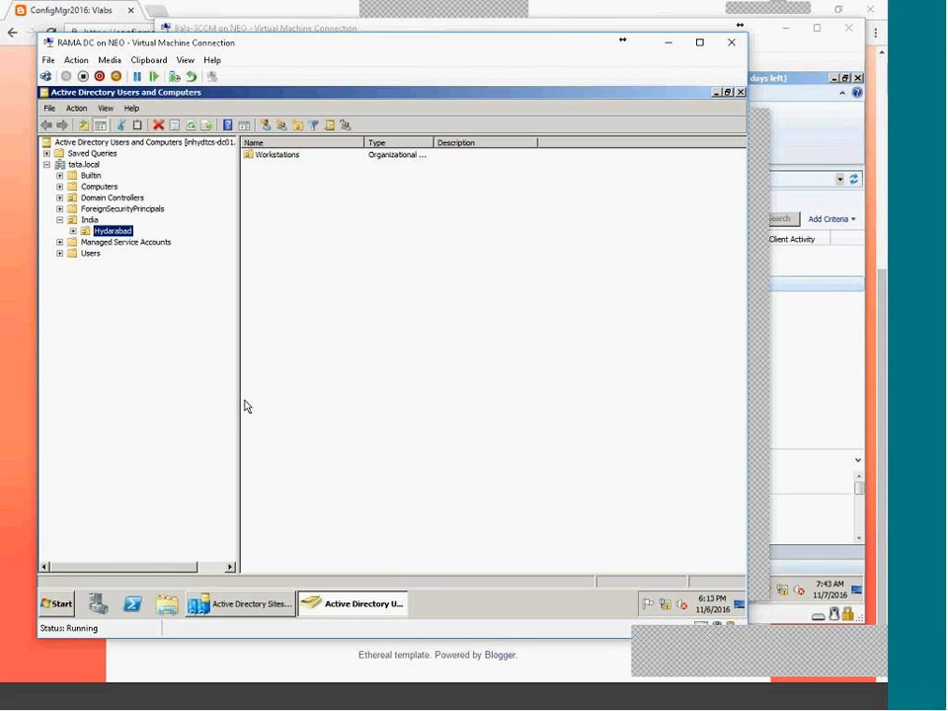
{"action": "left_click", "coordinate": [93, 253]}
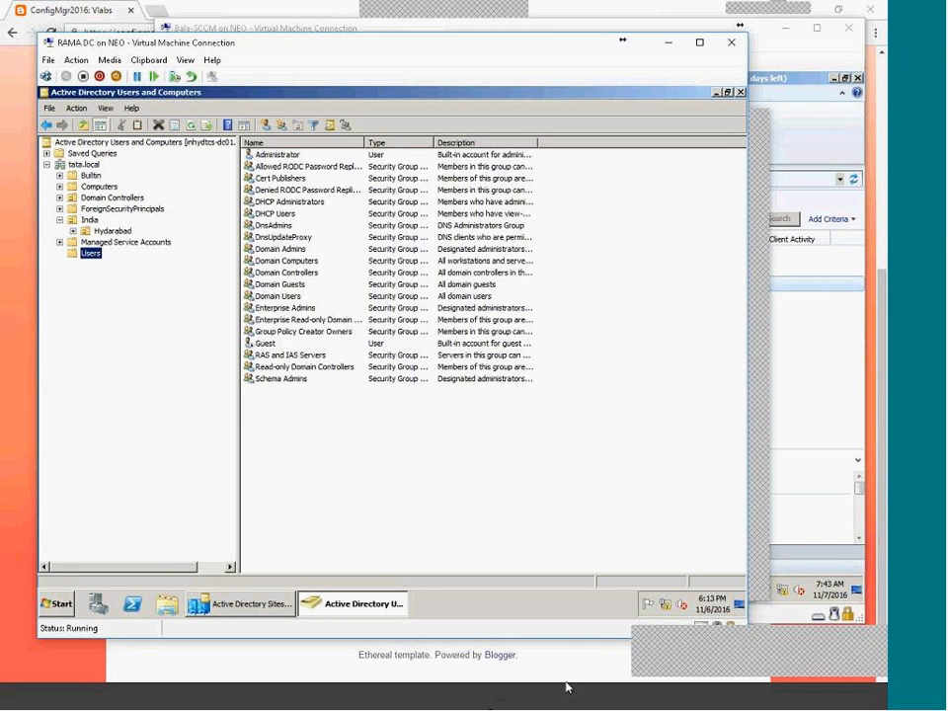
{"action": "left_click", "coordinate": [697, 699]}
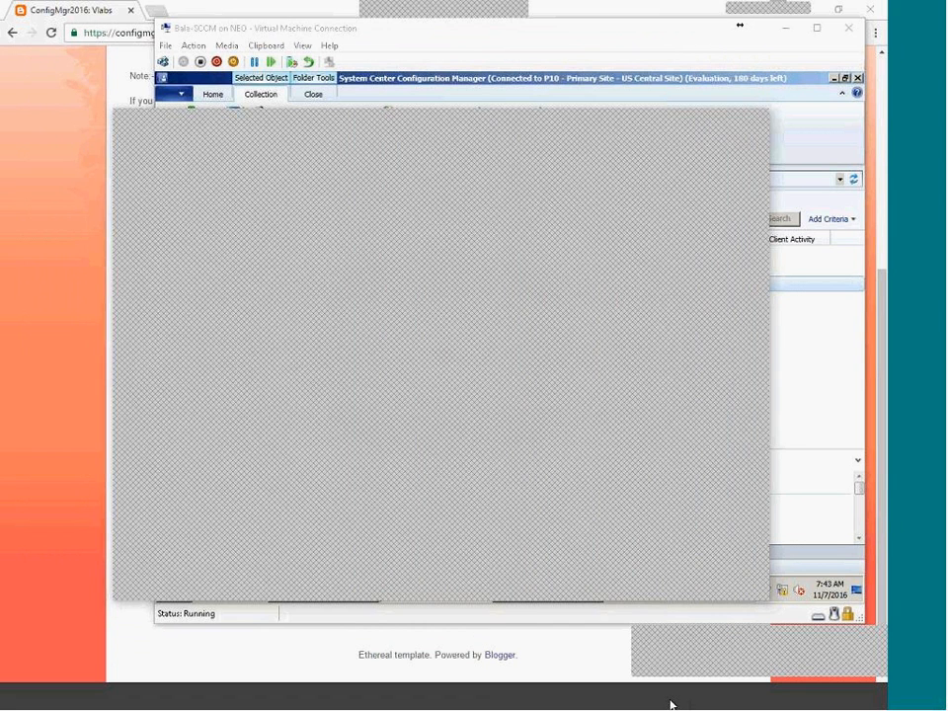
Go to Administration > Discovery Methods and select Active Directory Group Discovery.
{"action": "left_click", "coordinate": [671, 705]}
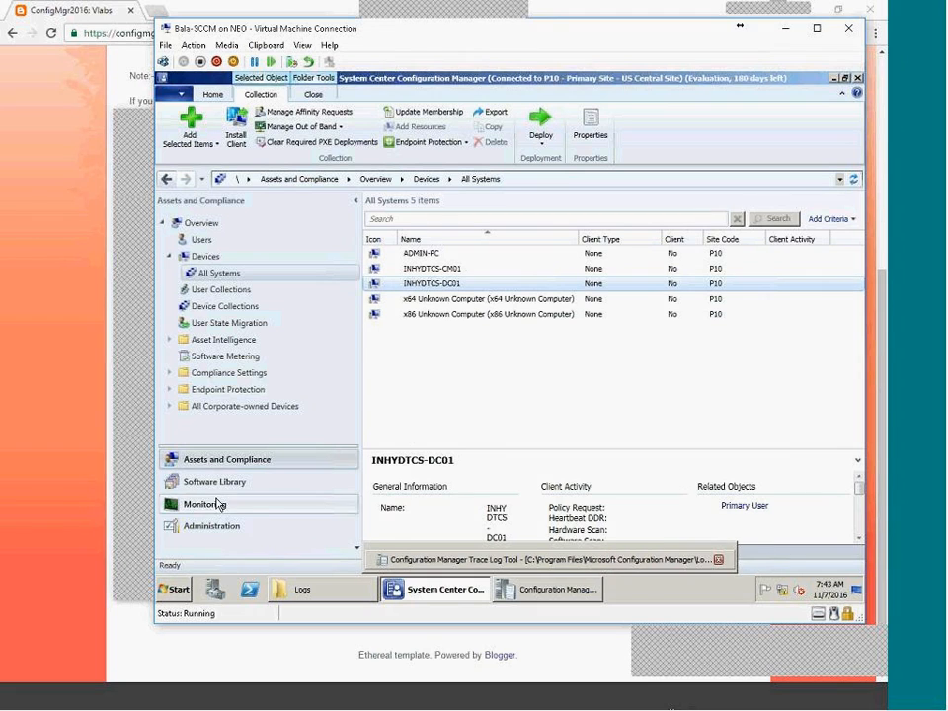
{"action": "left_click", "coordinate": [209, 528]}
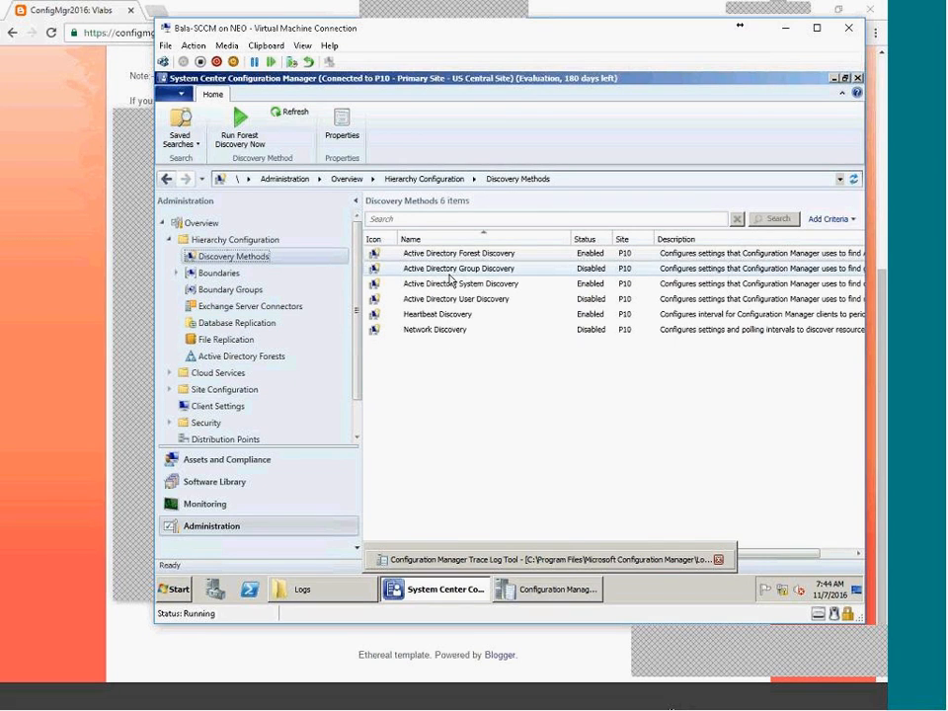
{"action": "left_click", "coordinate": [491, 285]}
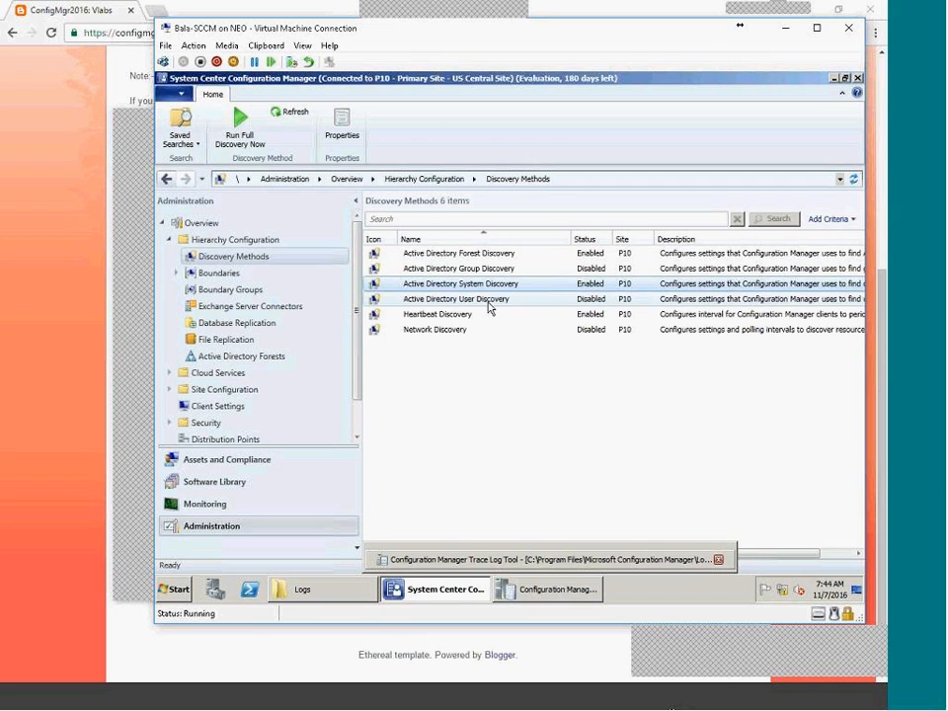
{"action": "left_click", "coordinate": [476, 269]}
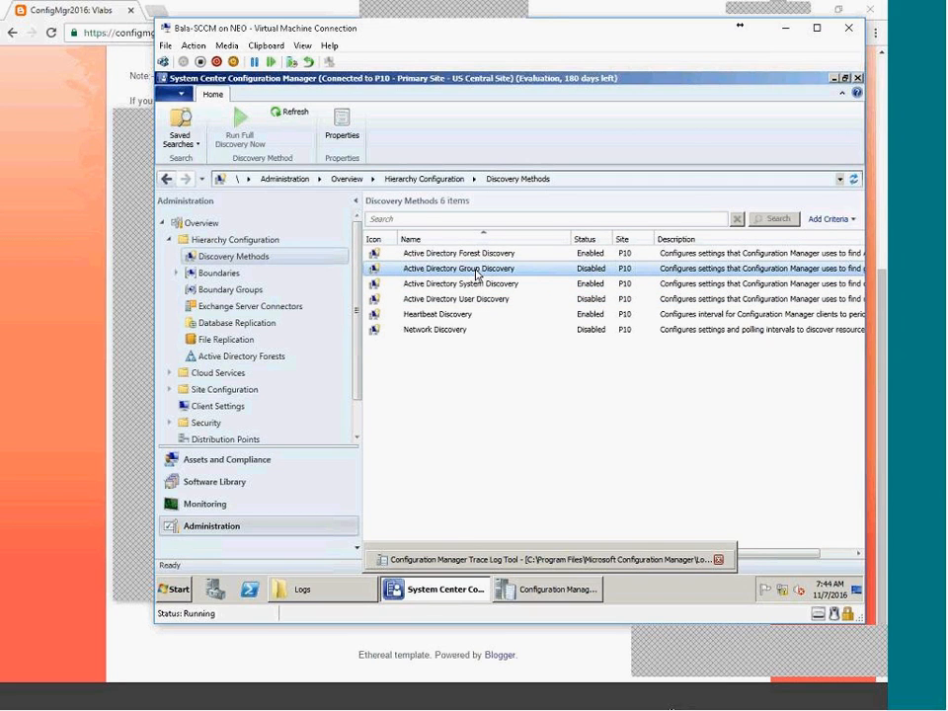
Enable Active Directory Group Discovery and try adding groups by browsing all tata.local groups.
{"action": "double_click", "coordinate": [475, 270]}
{"action": "left_click", "coordinate": [478, 247]}
{"action": "left_click", "coordinate": [513, 461]}
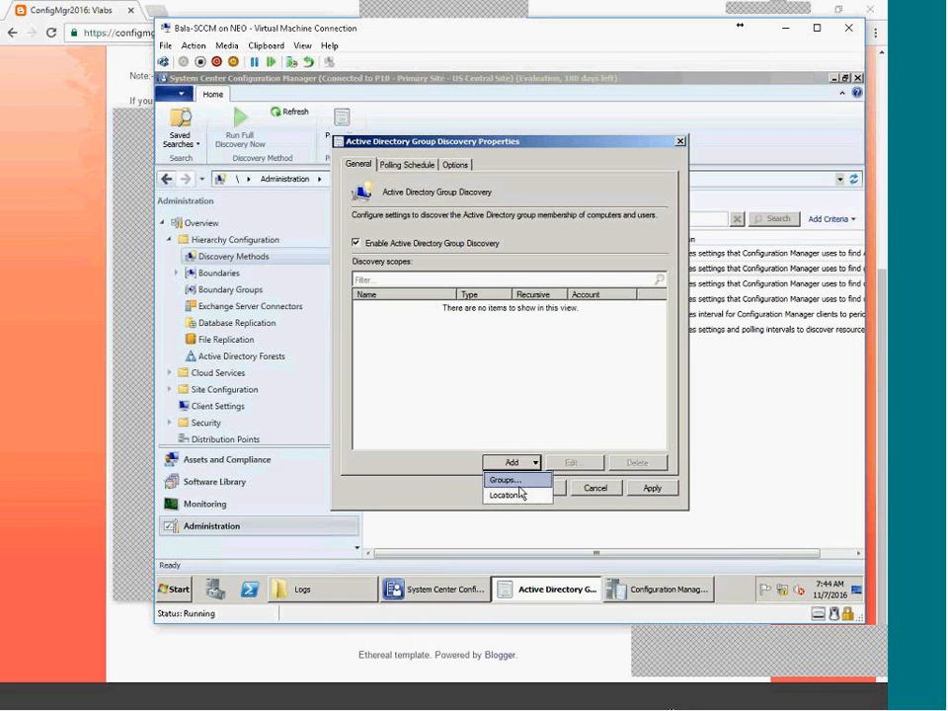
{"action": "left_click", "coordinate": [519, 480]}
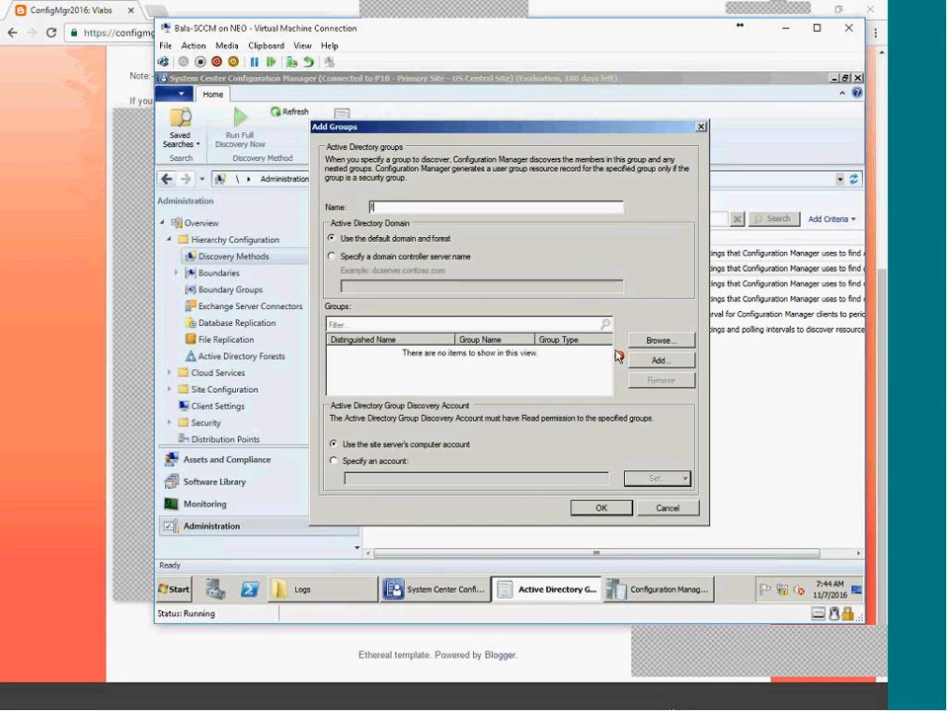
{"action": "left_click", "coordinate": [647, 342]}
{"action": "left_click", "coordinate": [349, 286]}
{"action": "left_click", "coordinate": [635, 281]}
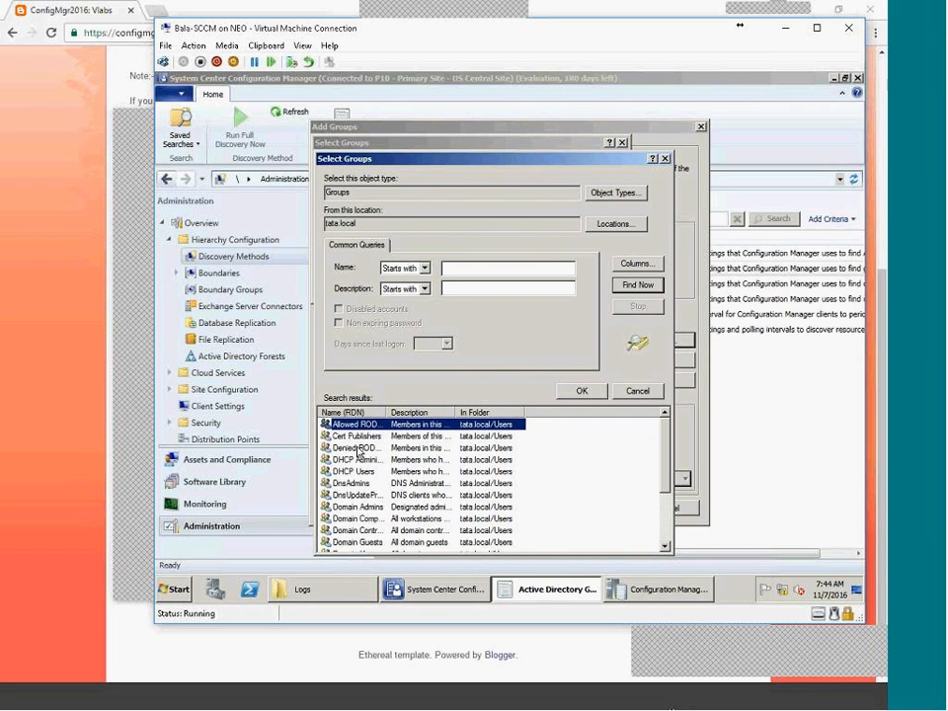
{"action": "left_click", "coordinate": [637, 389]}
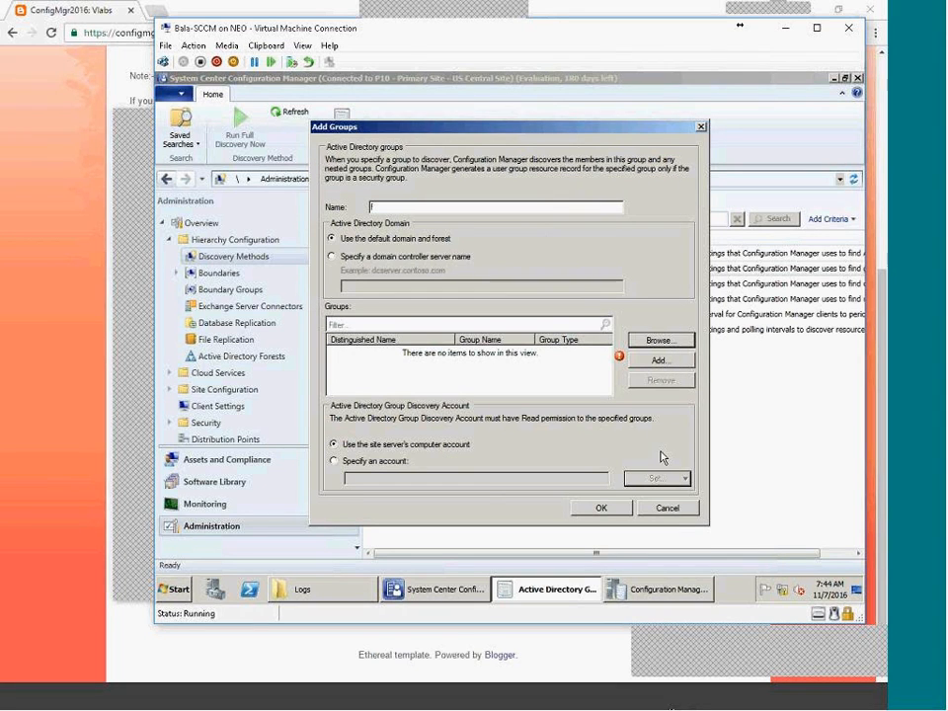
Try the domain controller and distinguished-name options, then cancel out of Add Groups.
{"action": "left_click", "coordinate": [367, 258]}
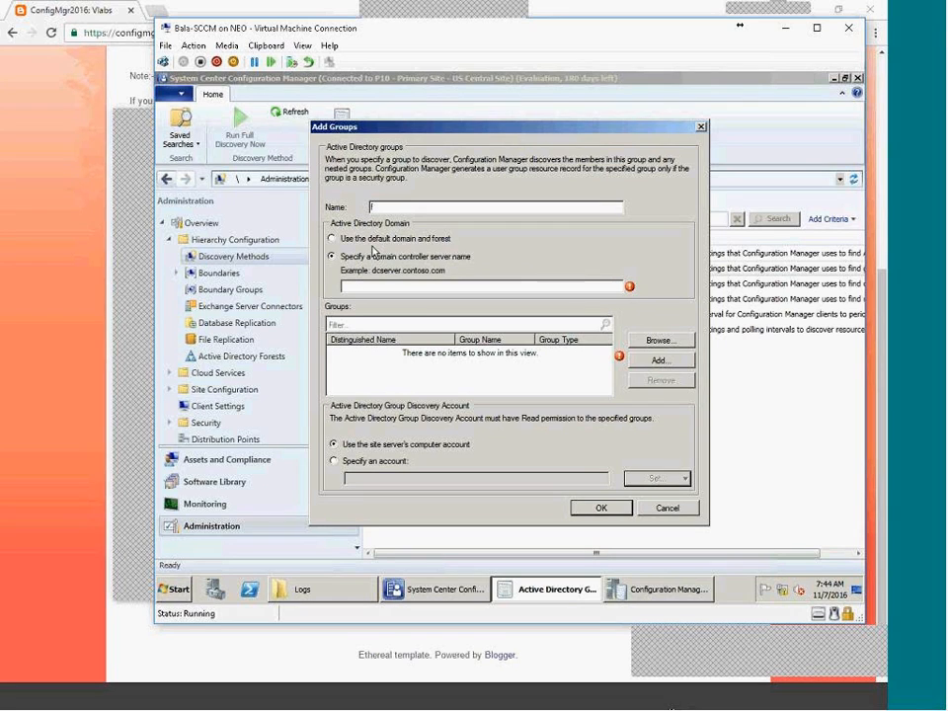
{"action": "left_click", "coordinate": [372, 241]}
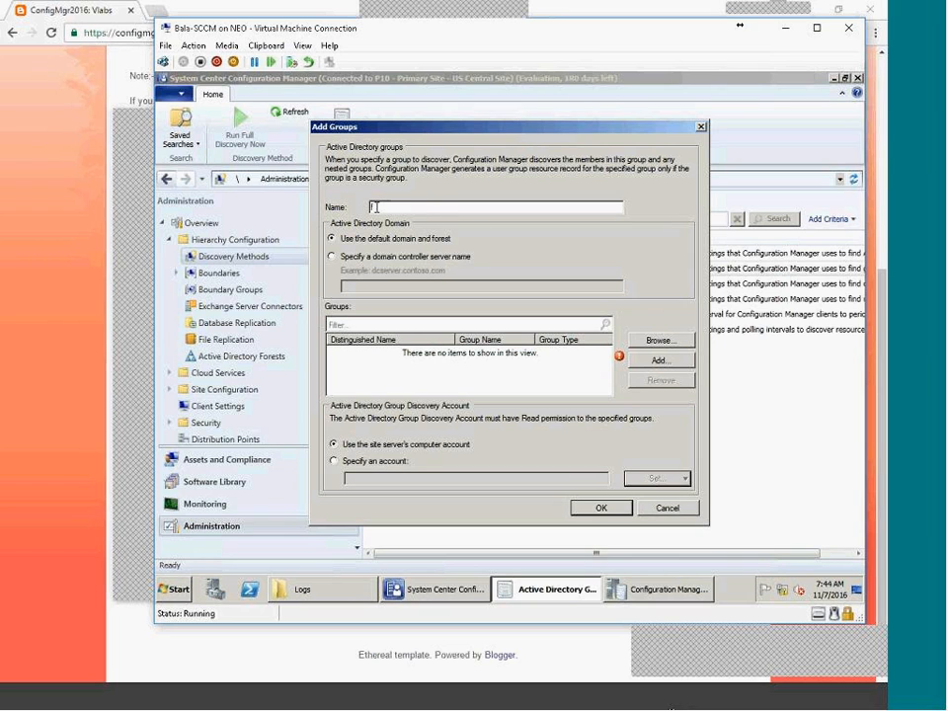
{"action": "left_click", "coordinate": [655, 342]}
{"action": "key", "text": "Escape"}
{"action": "left_click", "coordinate": [660, 360]}
{"action": "key", "text": "Escape"}
{"action": "left_click", "coordinate": [660, 361]}
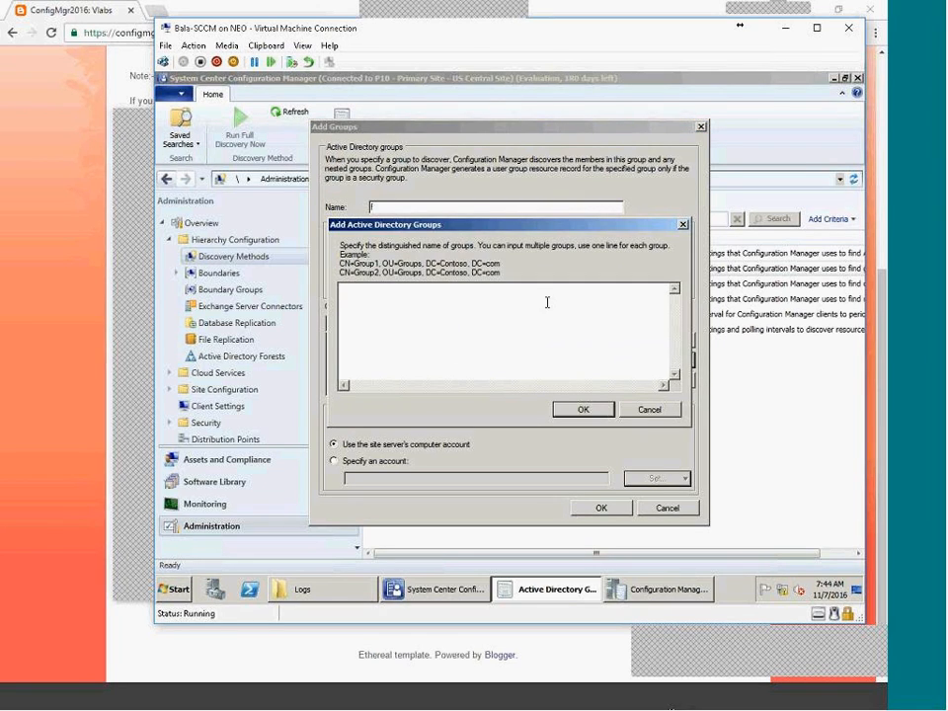
{"action": "key", "text": "Escape"}
{"action": "key", "text": "Escape"}
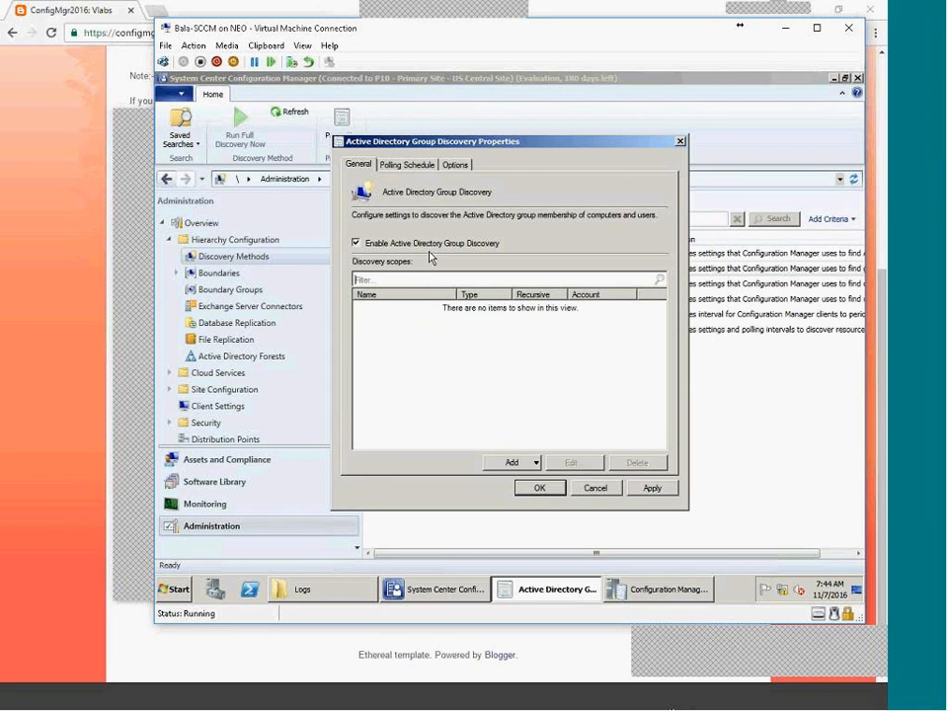
{"action": "left_click", "coordinate": [503, 470]}
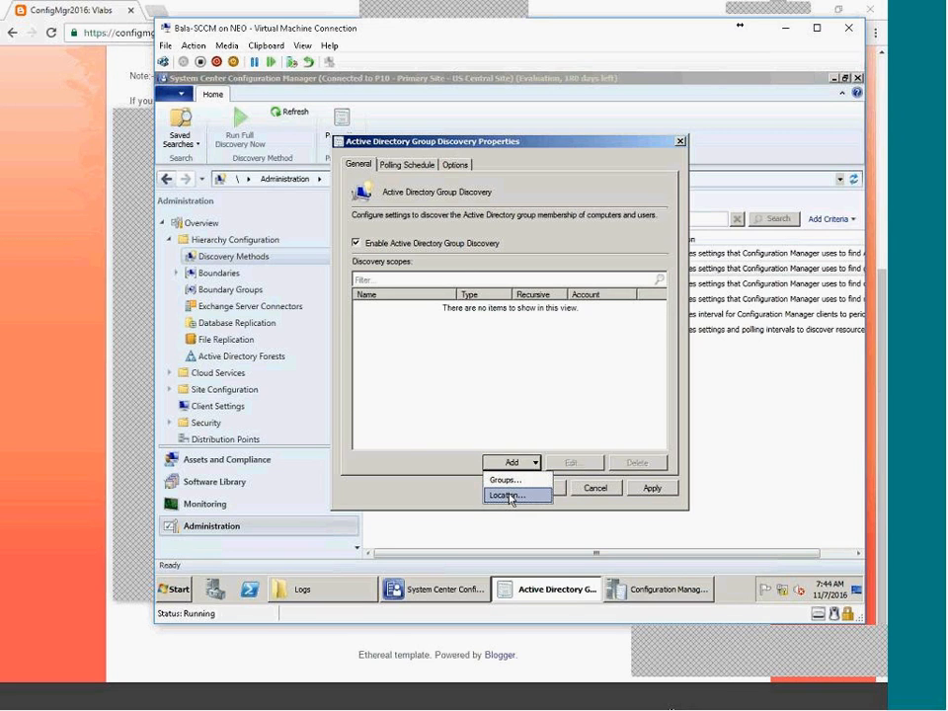
Add a location scope 'TAT Systems Groups Discovery' pointing at the tata.local domain root.
{"action": "left_click", "coordinate": [510, 495]}
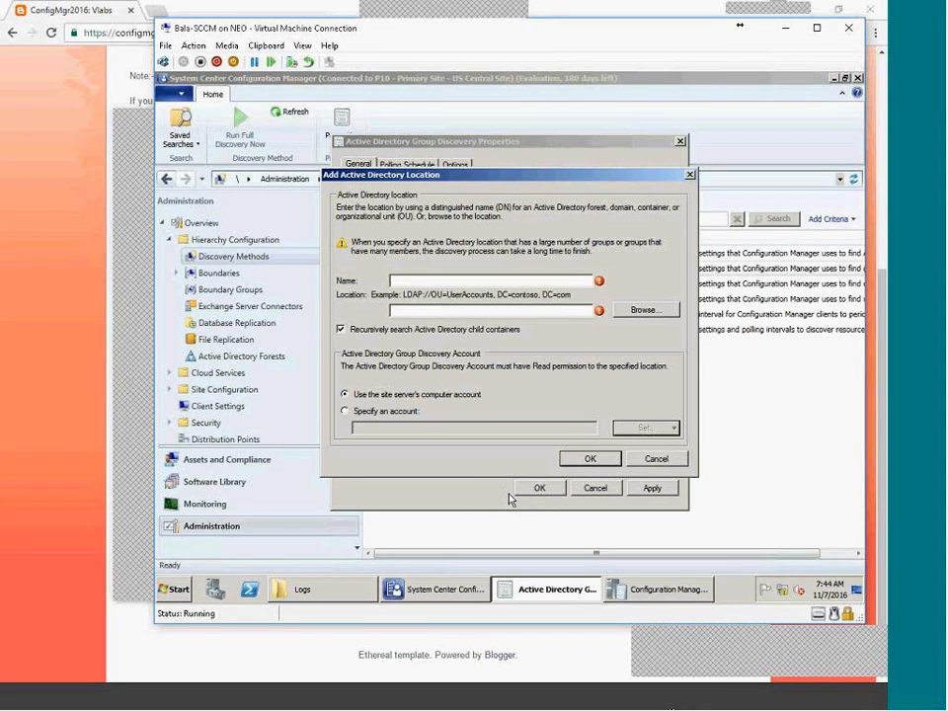
{"action": "left_click", "coordinate": [663, 310]}
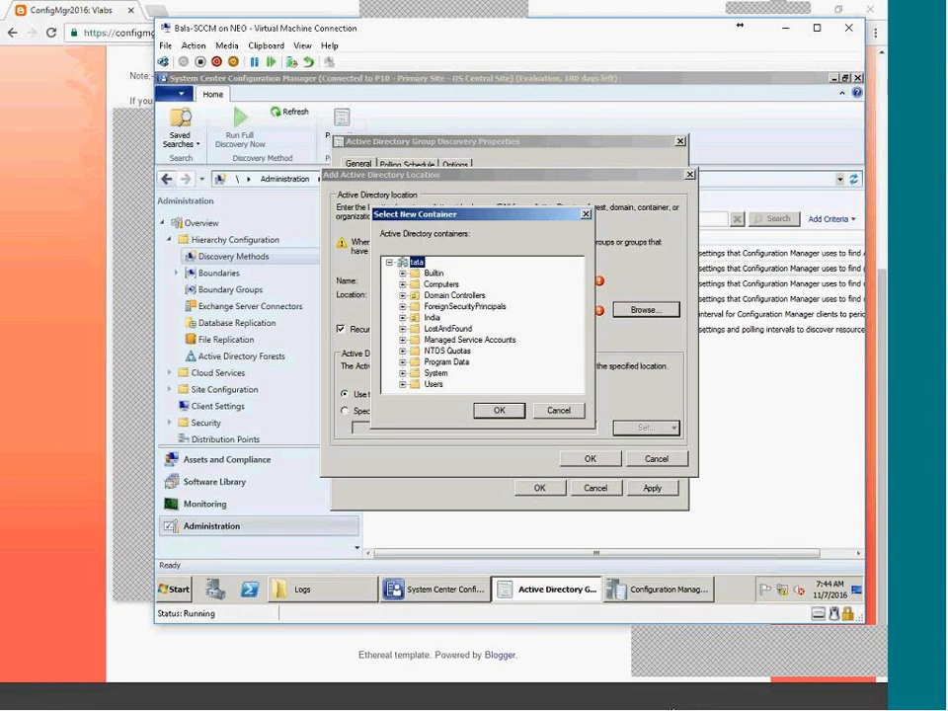
{"action": "left_click", "coordinate": [500, 410]}
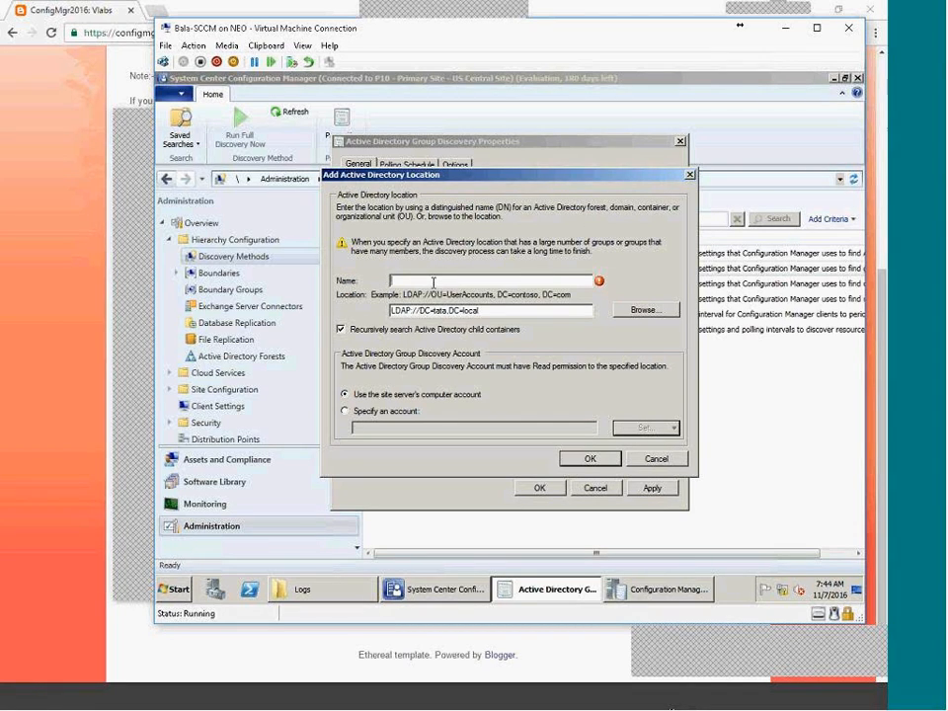
{"action": "type", "text": "TAT"}
{"action": "type", "text": " SAYS"}
{"action": "key", "text": "BackSpace"}
{"action": "key", "text": "BackSpace"}
{"action": "type", "text": "YSTem"}
{"action": "key", "text": "BackSpace"}
{"action": "key", "text": "BackSpace"}
{"action": "key", "text": "BackSpace"}
{"action": "key", "text": "BackSpace"}
{"action": "type", "text": "stems Groups"}
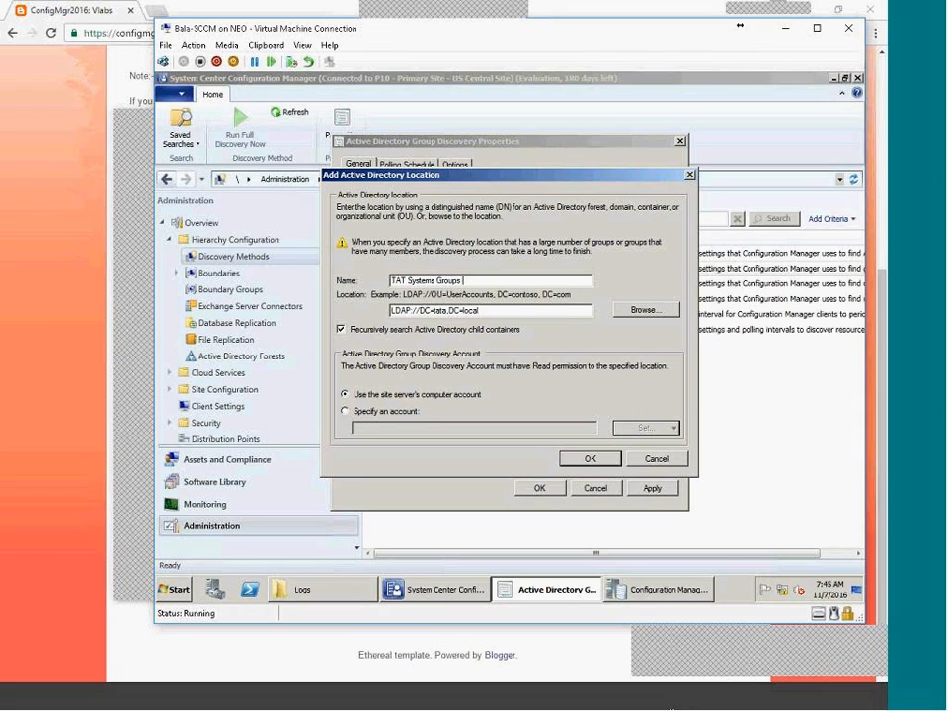
{"action": "type", "text": " Discovery"}
{"action": "left_click", "coordinate": [589, 458]}
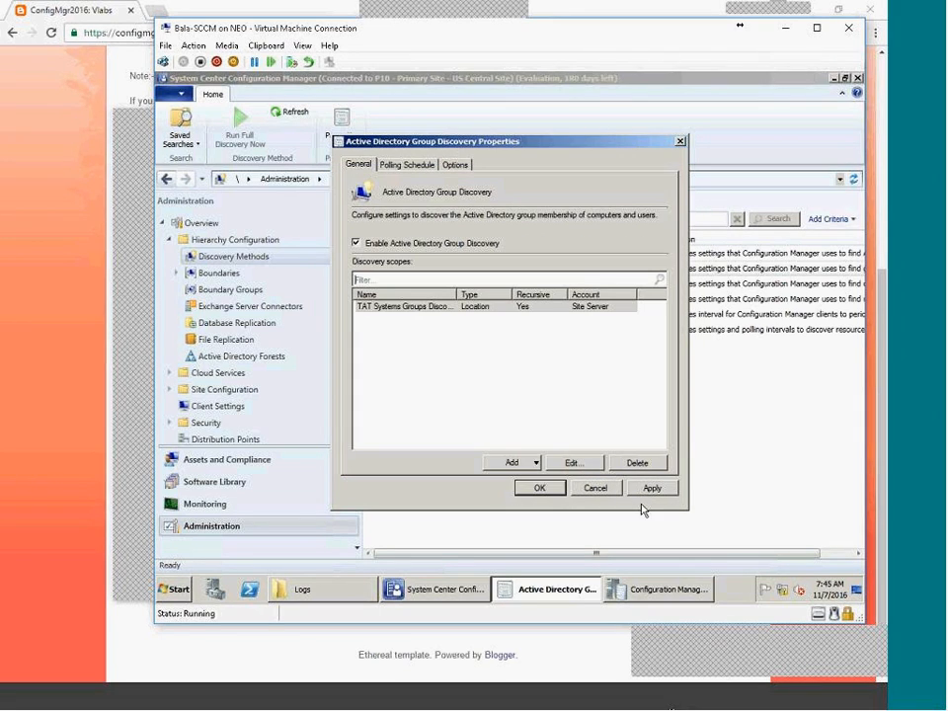
Apply the Group Discovery settings, accept a full discovery, and close the properties.
{"action": "left_click", "coordinate": [648, 487]}
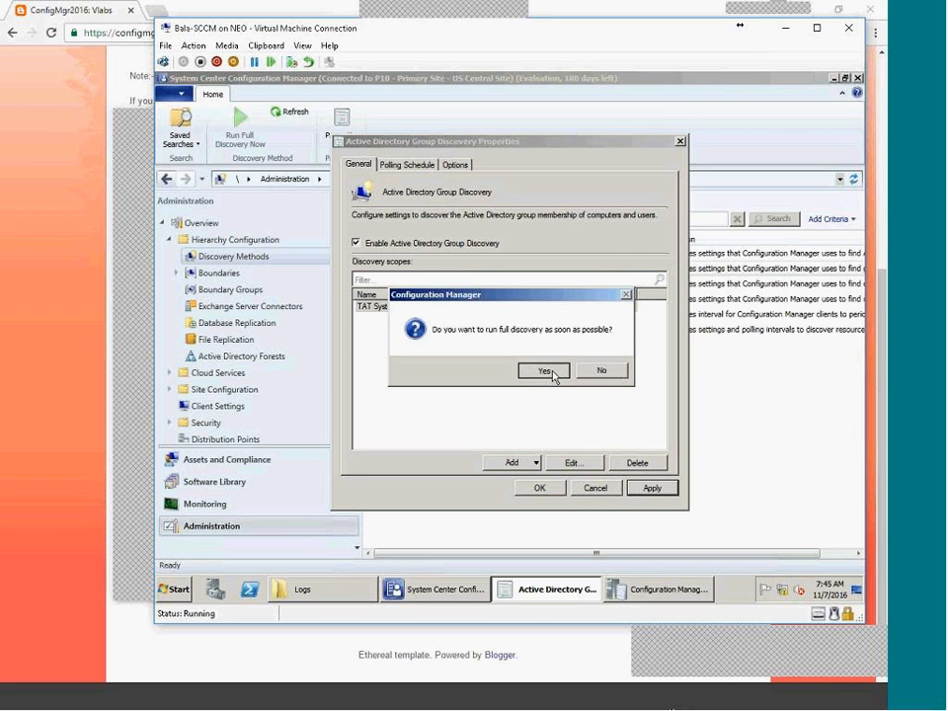
{"action": "left_click", "coordinate": [545, 371]}
{"action": "left_click", "coordinate": [538, 487]}
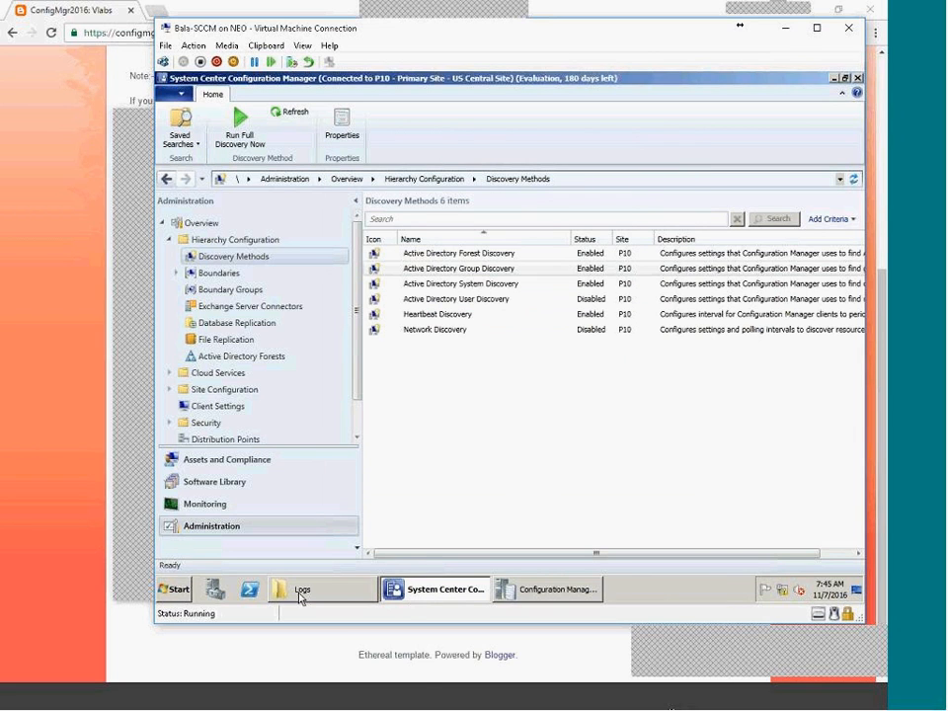
Create a new group named hydPCS in the Users container.
{"action": "left_click", "coordinate": [697, 707]}
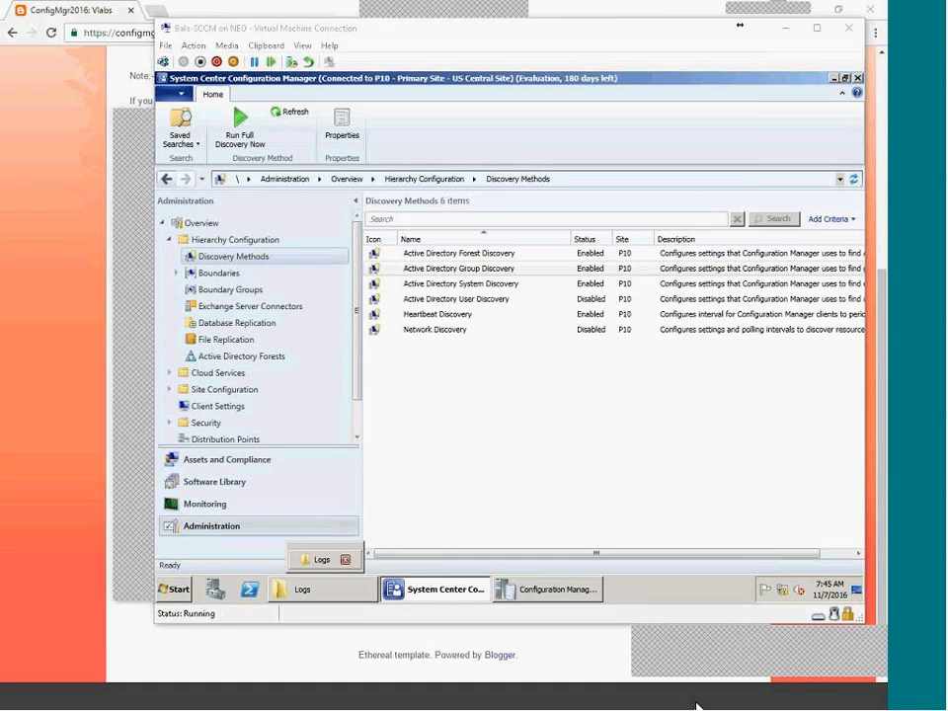
{"action": "right_click", "coordinate": [92, 254]}
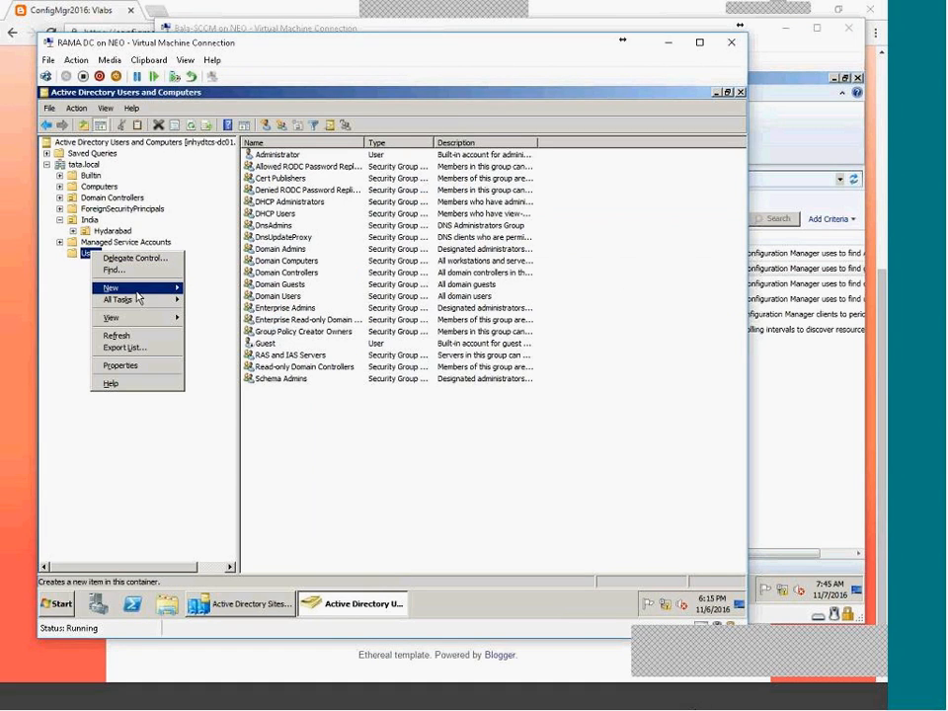
{"action": "mouse_move", "coordinate": [138, 288]}
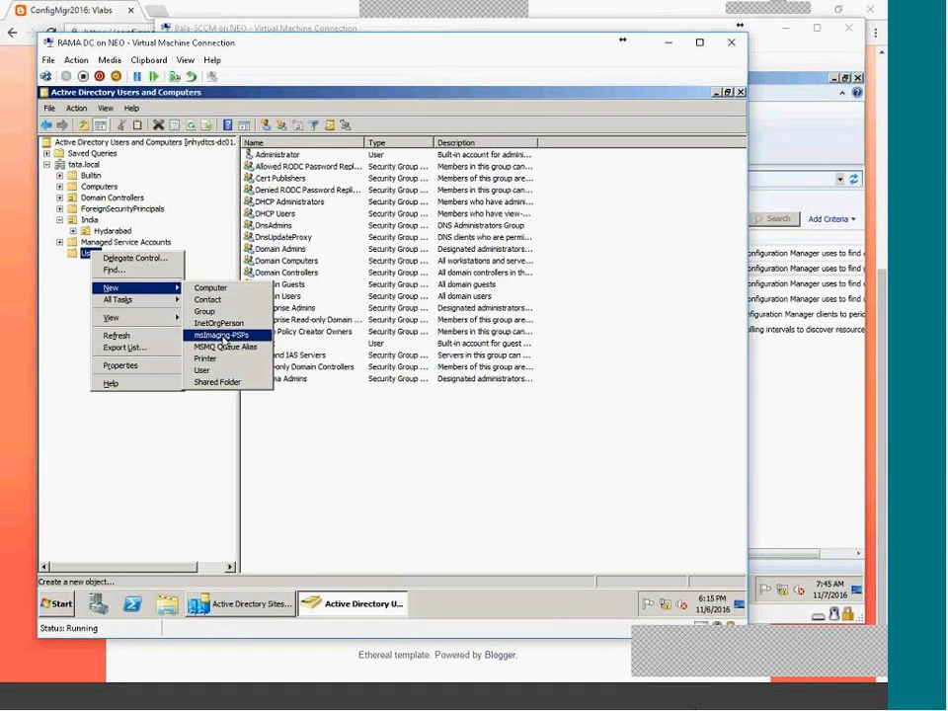
{"action": "left_click", "coordinate": [216, 316]}
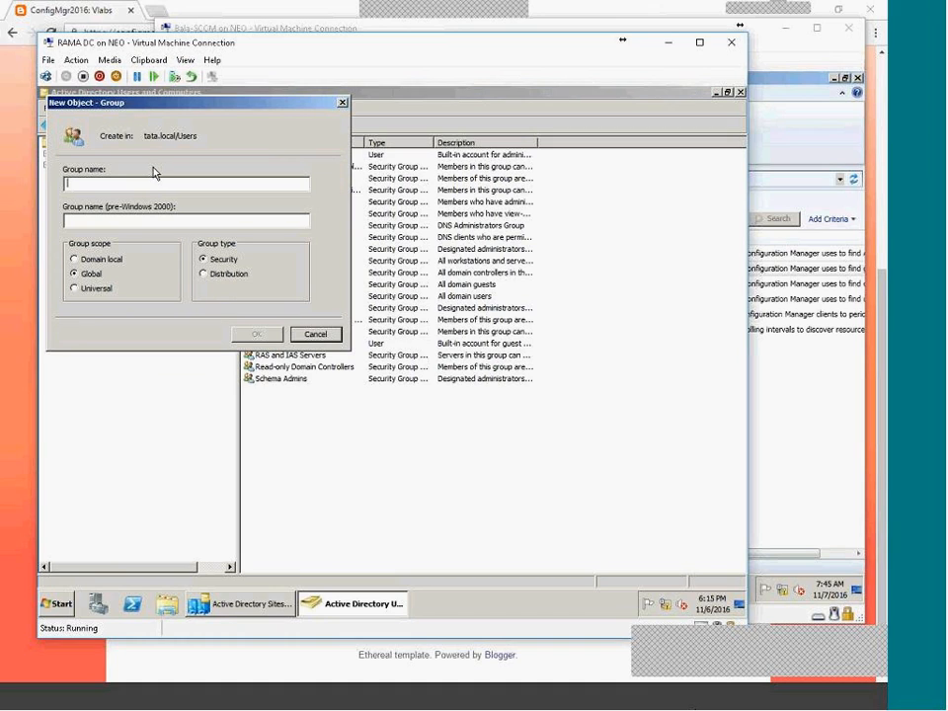
{"action": "type", "text": "hydPCS"}
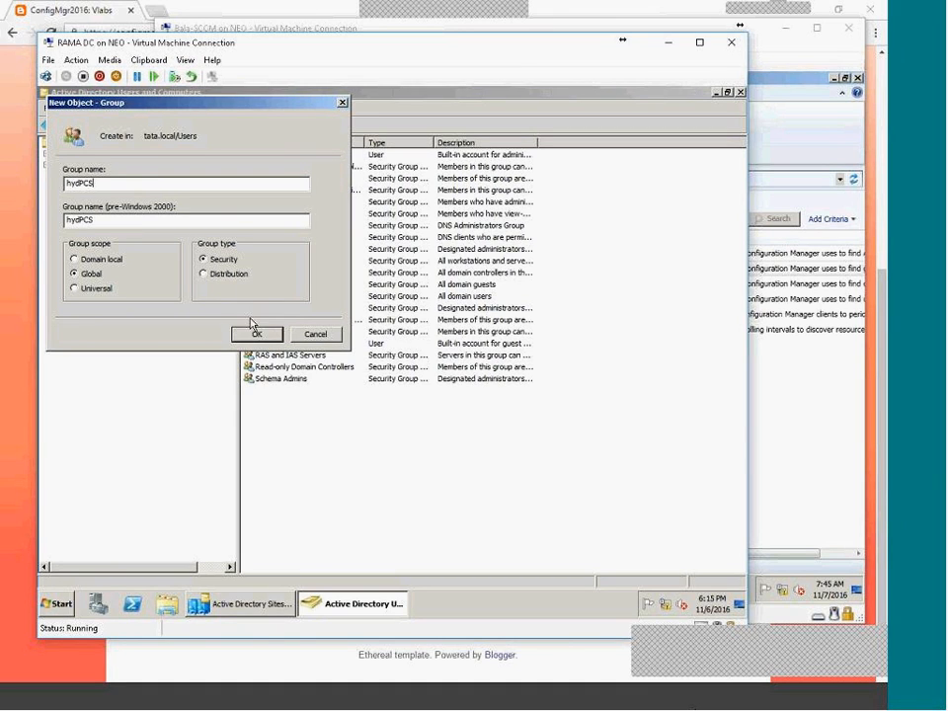
{"action": "left_click", "coordinate": [257, 332]}
Start adding hydPCS members with the object type limited to Computers only.
{"action": "double_click", "coordinate": [268, 354]}
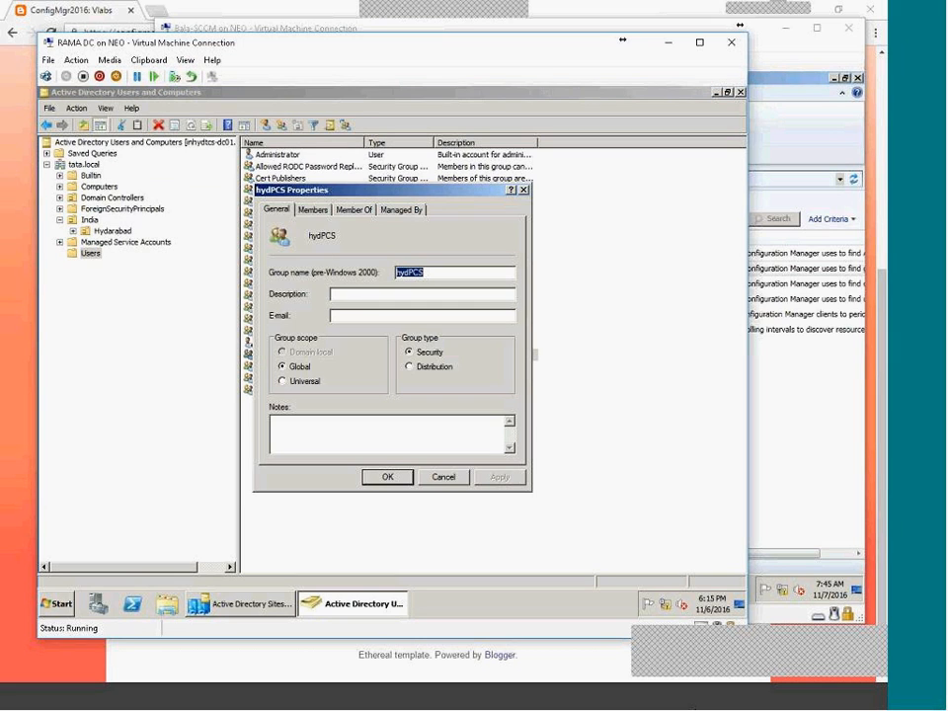
{"action": "left_click", "coordinate": [312, 210]}
{"action": "left_click", "coordinate": [294, 435]}
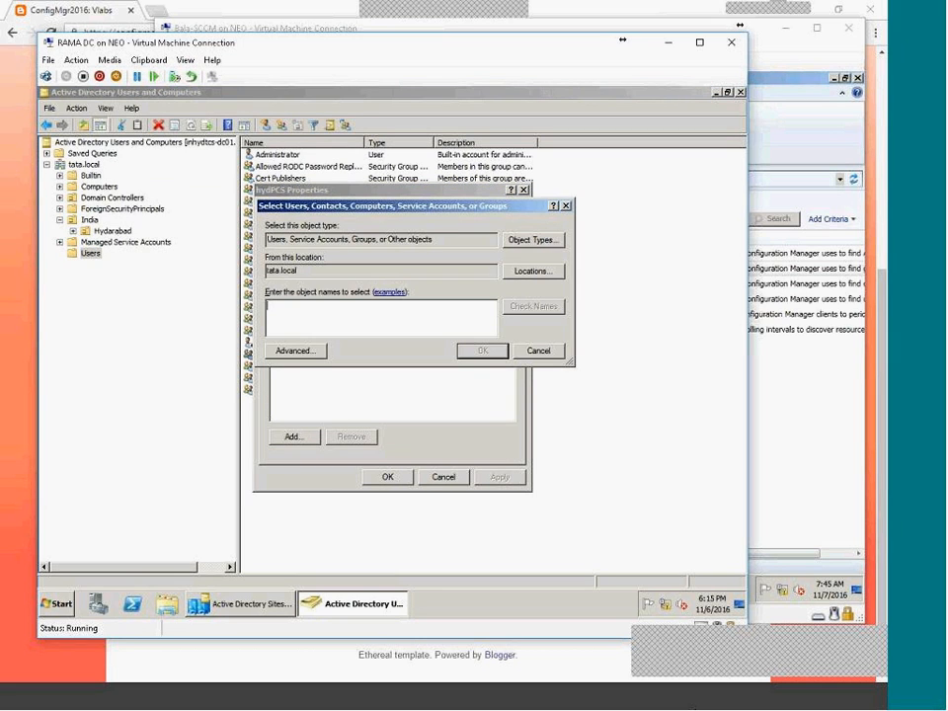
{"action": "left_click", "coordinate": [533, 240]}
{"action": "left_click", "coordinate": [277, 277]}
{"action": "left_click", "coordinate": [277, 301]}
{"action": "left_click", "coordinate": [277, 324]}
{"action": "left_click", "coordinate": [278, 337]}
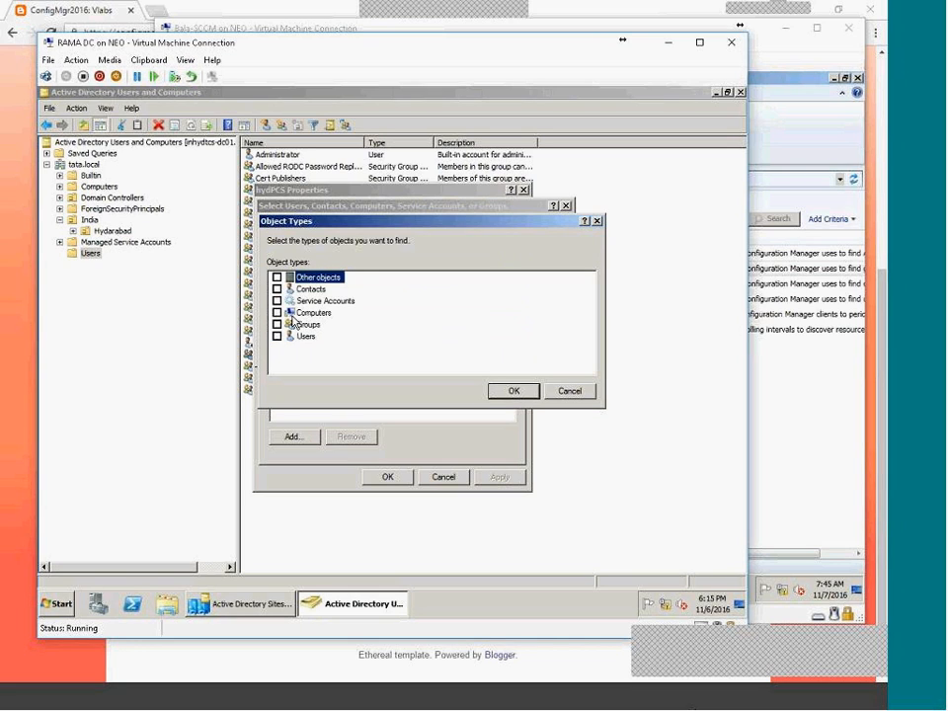
{"action": "left_click", "coordinate": [296, 314]}
{"action": "left_click", "coordinate": [278, 313]}
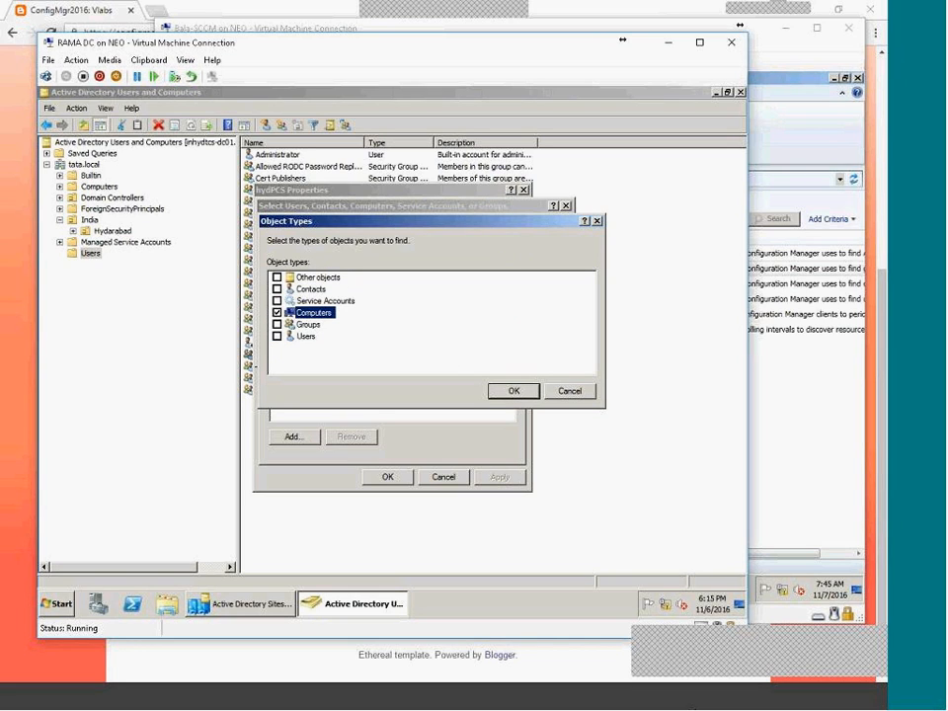
{"action": "left_click", "coordinate": [512, 390]}
Add ADMIN-PC and the two INHYDTCS computers as hydPCS members and apply.
{"action": "left_click", "coordinate": [313, 349]}
{"action": "left_click", "coordinate": [573, 318]}
{"action": "left_click", "coordinate": [306, 480], "text": "shift"}
{"action": "left_click", "coordinate": [527, 426]}
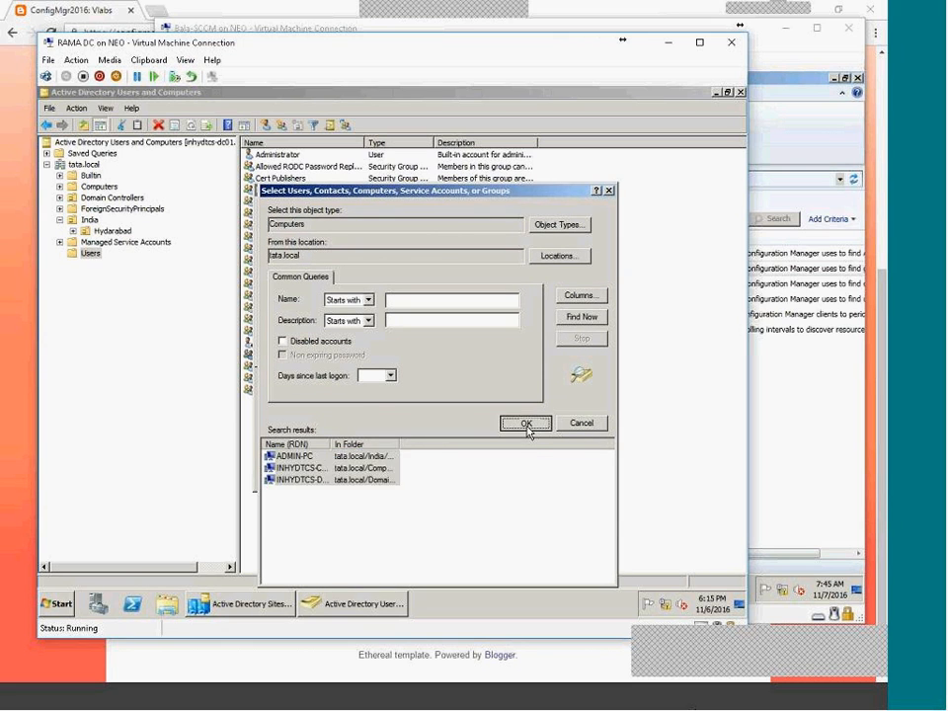
{"action": "left_click", "coordinate": [483, 350]}
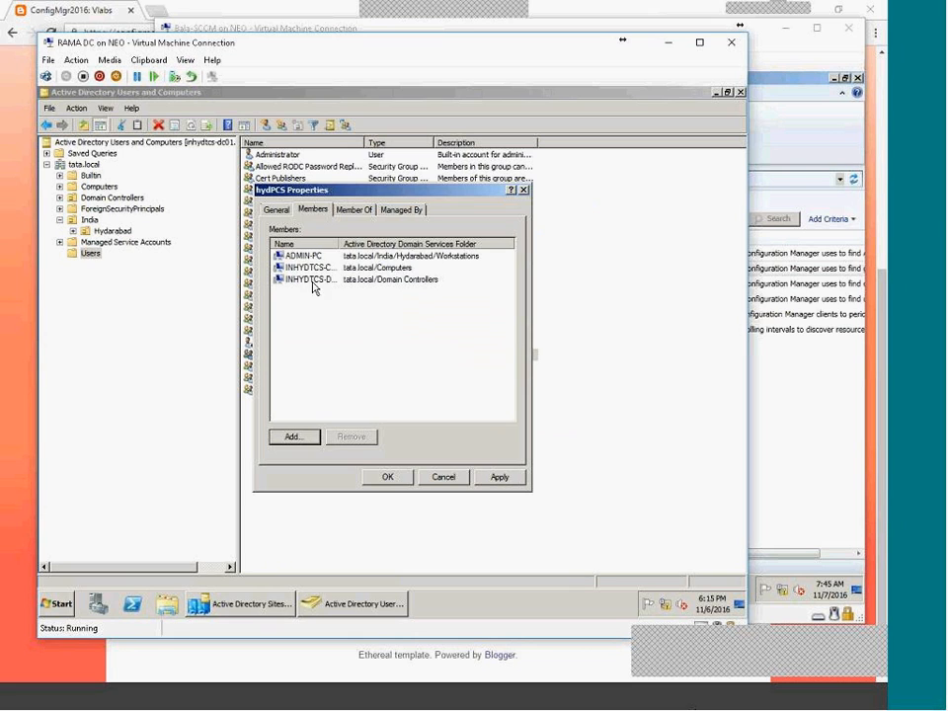
{"action": "left_click", "coordinate": [281, 210]}
{"action": "left_click", "coordinate": [501, 481]}
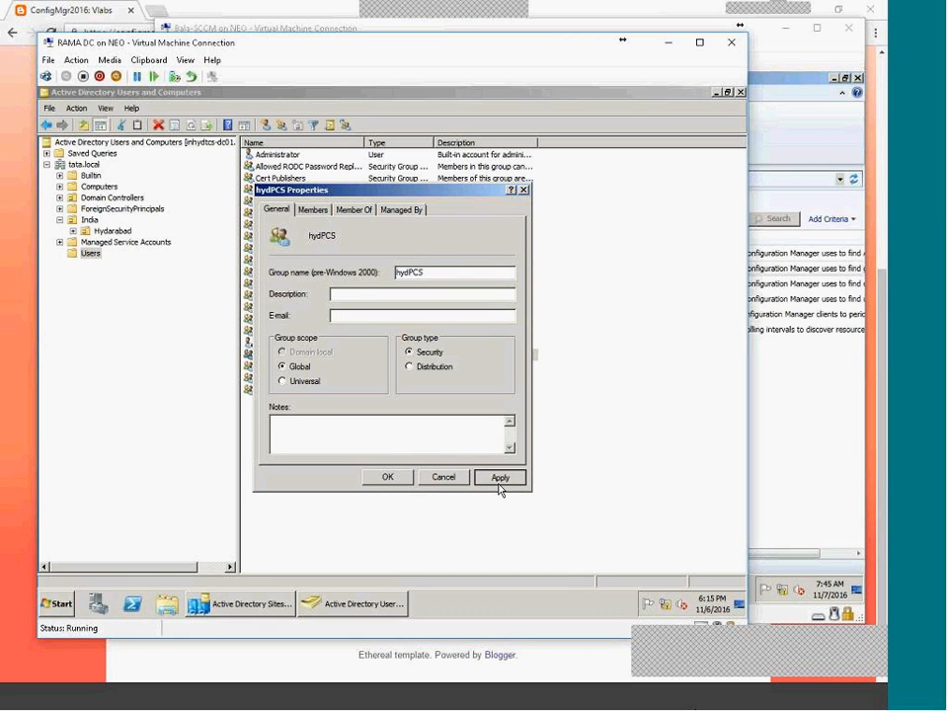
{"action": "left_click", "coordinate": [402, 482]}
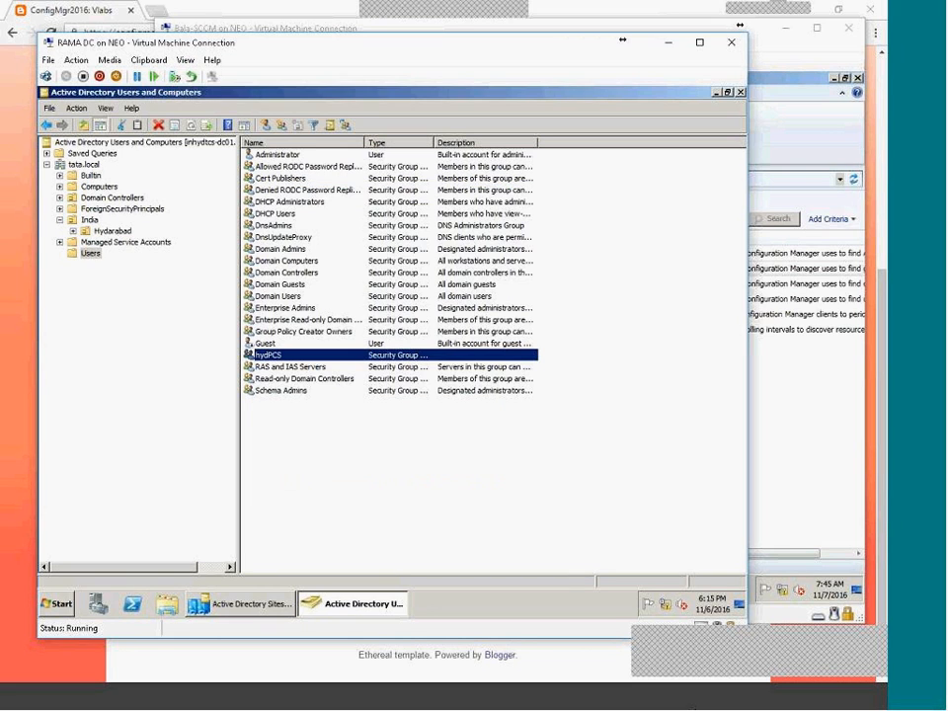
{"action": "double_click", "coordinate": [261, 352]}
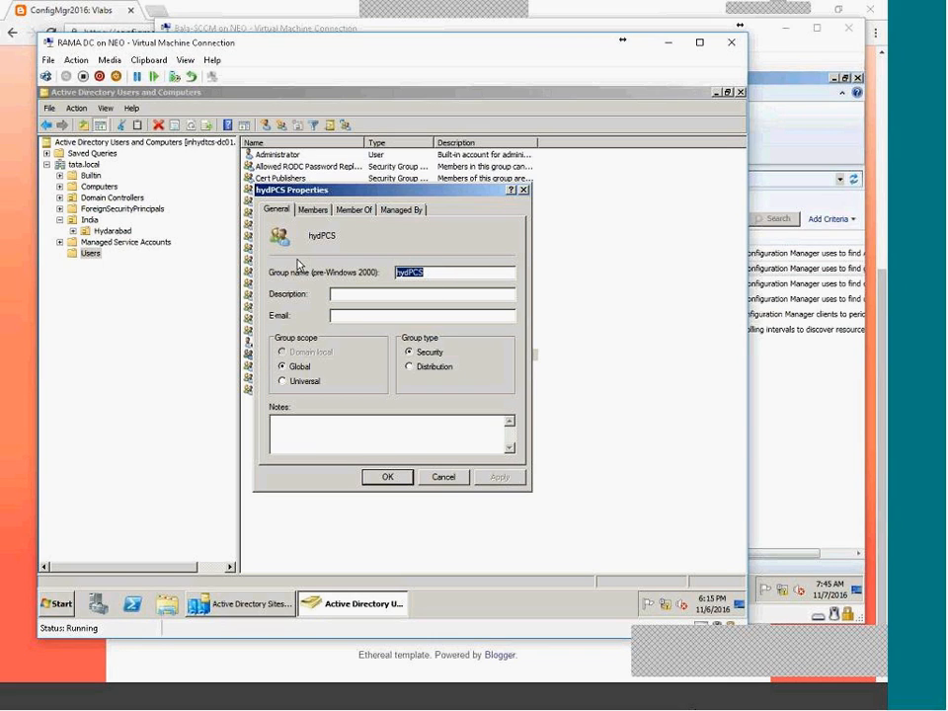
{"action": "left_click", "coordinate": [774, 565]}
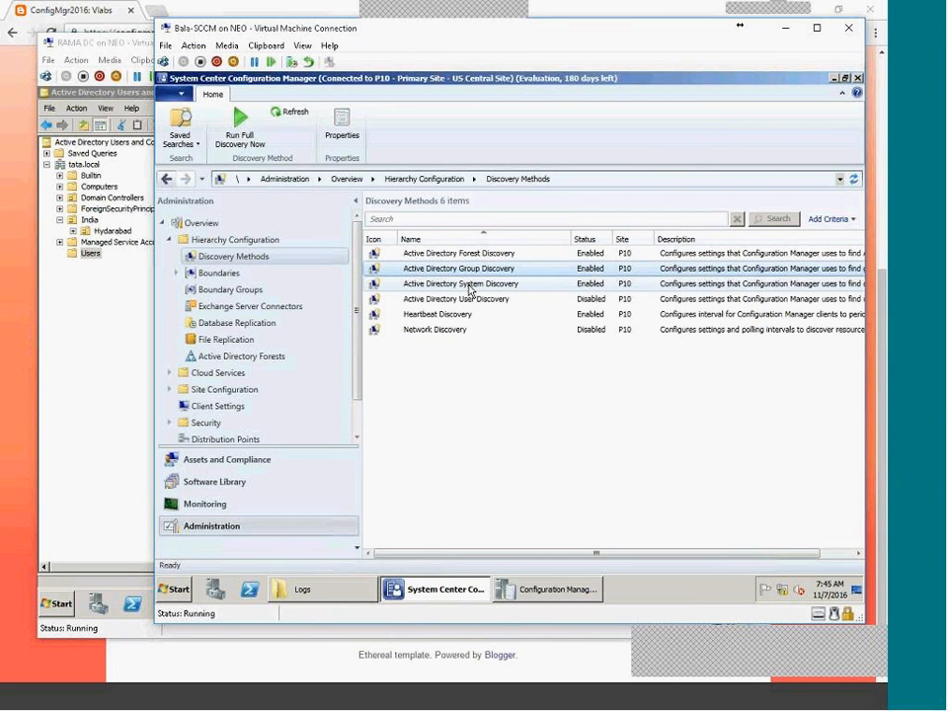
Open the Active Directory User Discovery properties, cancel without changes, and switch to the DC window.
{"action": "left_click", "coordinate": [466, 286]}
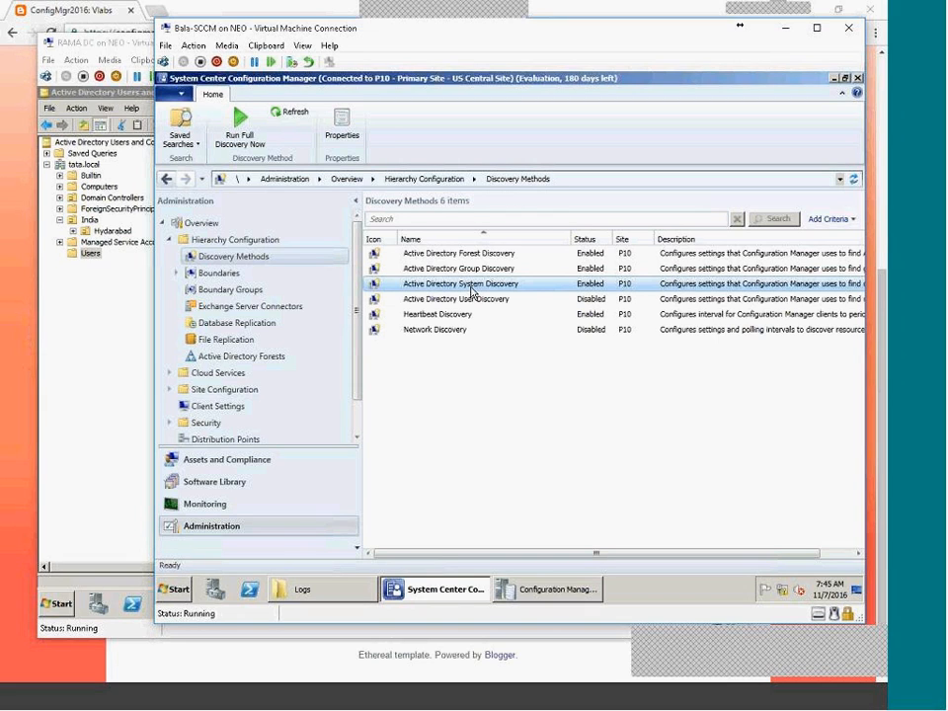
{"action": "left_click", "coordinate": [471, 275]}
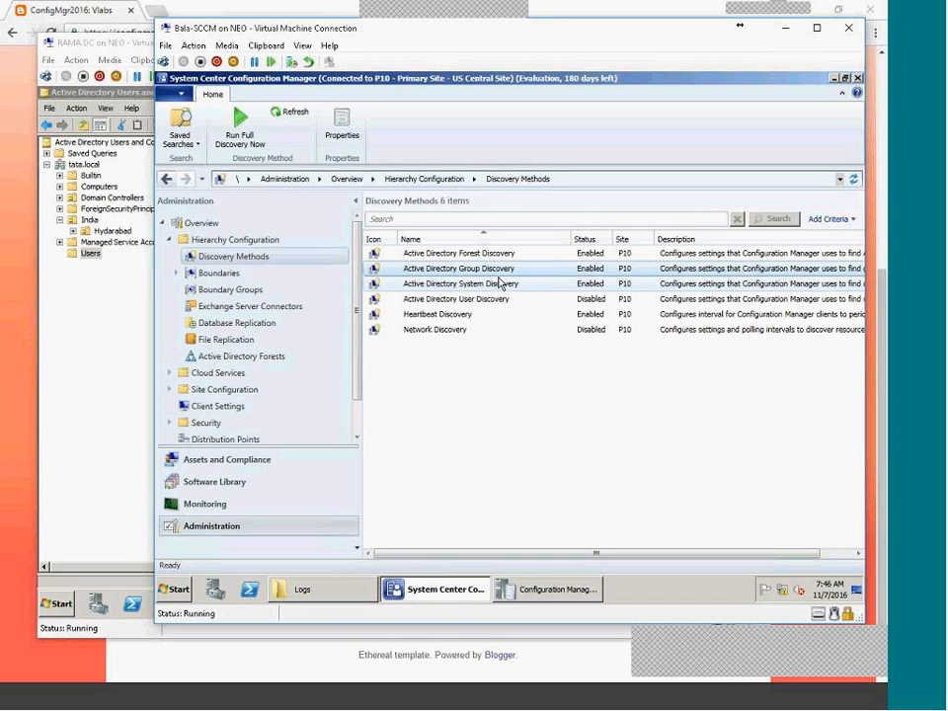
{"action": "left_click", "coordinate": [483, 299]}
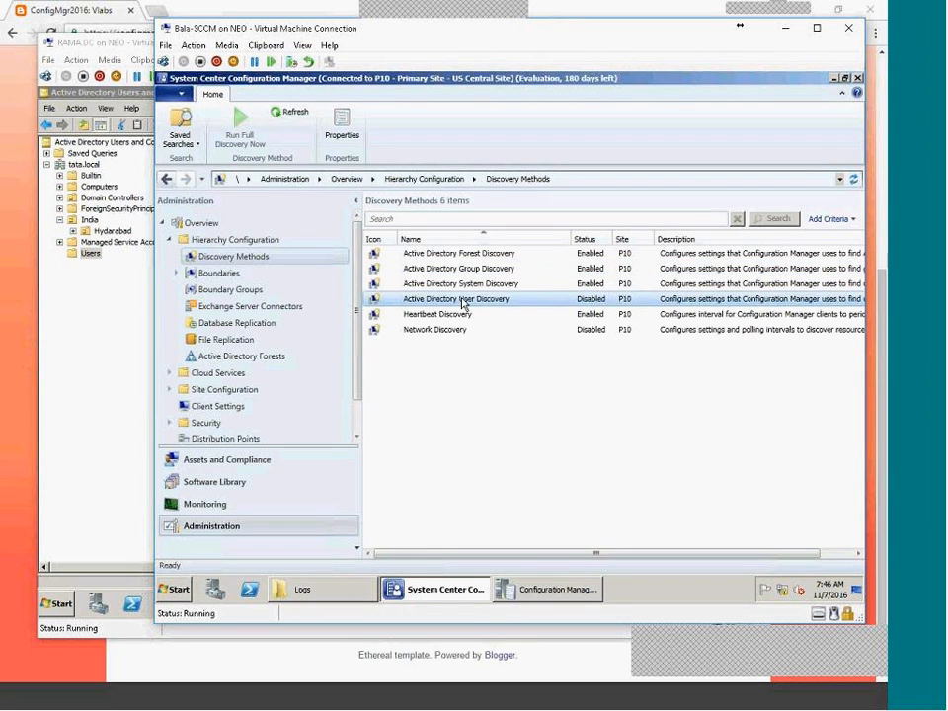
{"action": "double_click", "coordinate": [460, 300]}
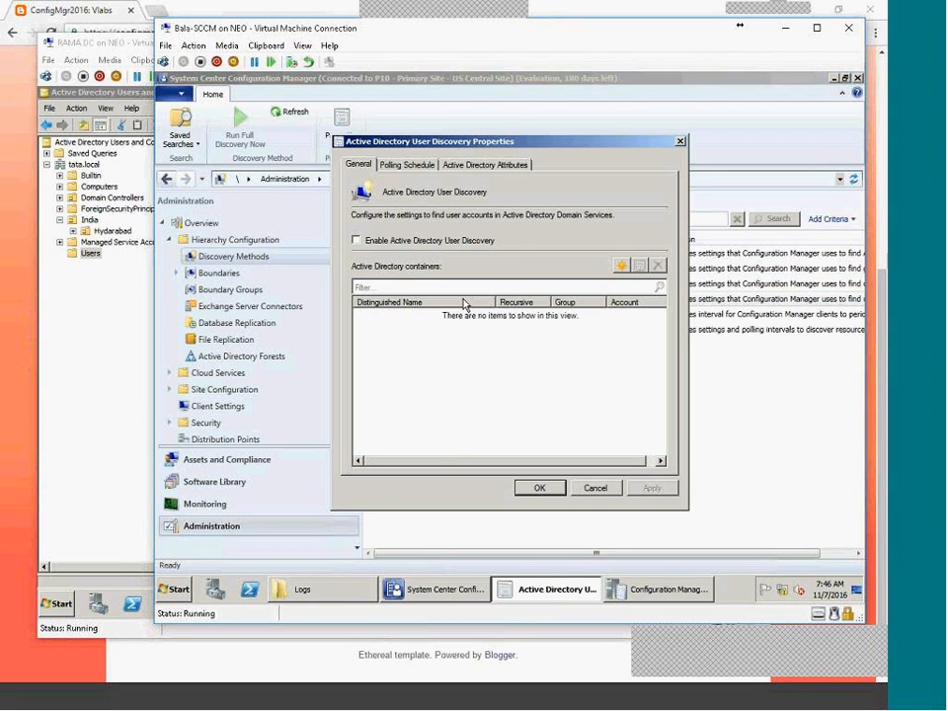
{"action": "left_click", "coordinate": [588, 486]}
{"action": "left_click", "coordinate": [116, 359]}
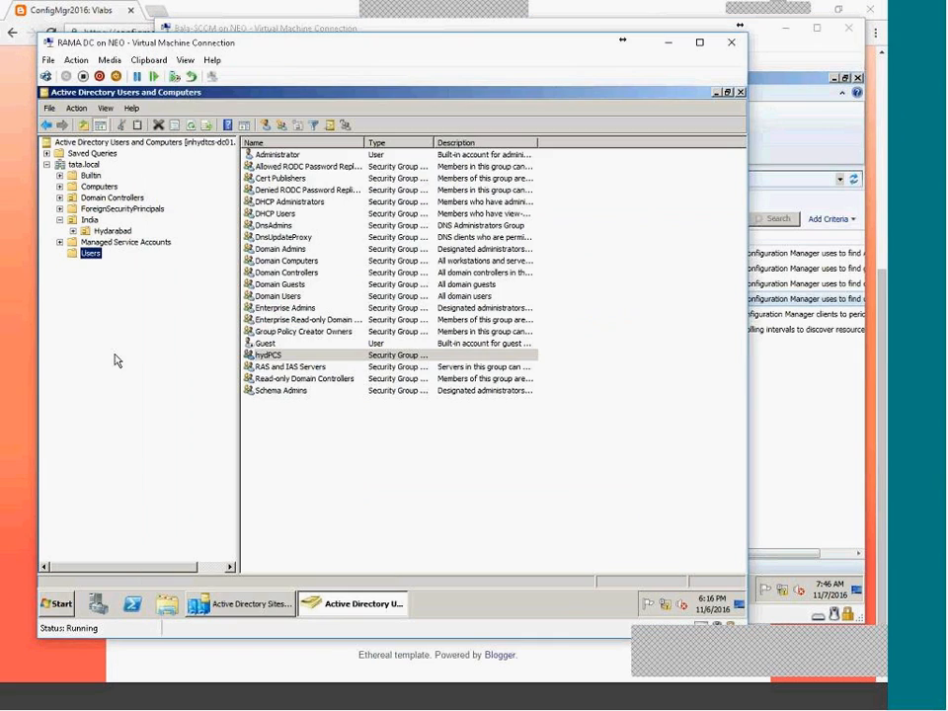
Close the hydPCS properties and launch a blank Notepad on the domain controller.
{"action": "left_click", "coordinate": [333, 609]}
{"action": "left_click", "coordinate": [401, 476]}
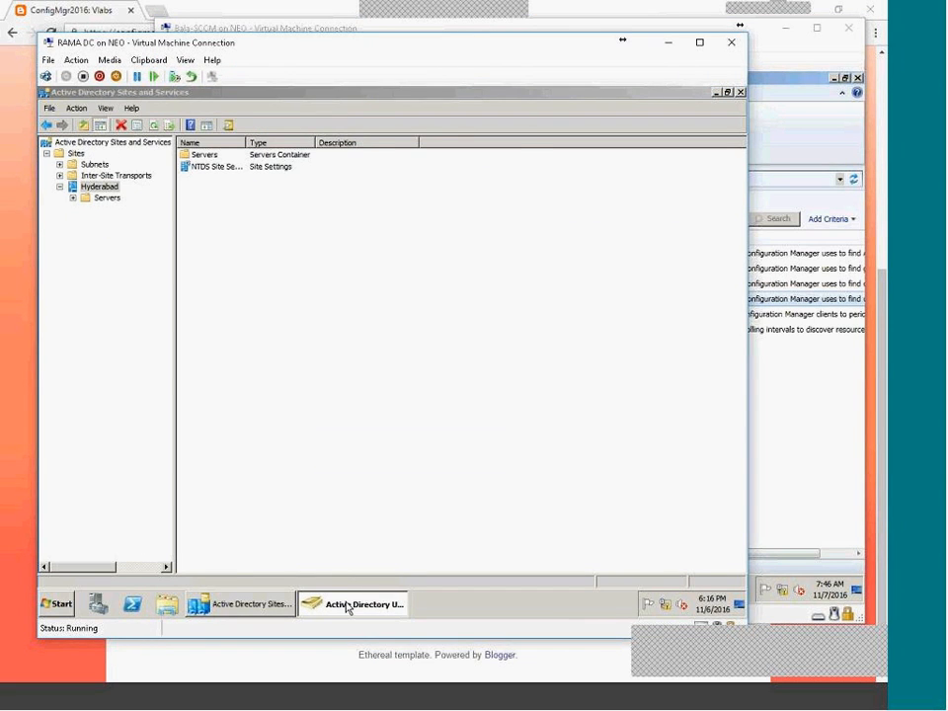
{"action": "left_click", "coordinate": [347, 608]}
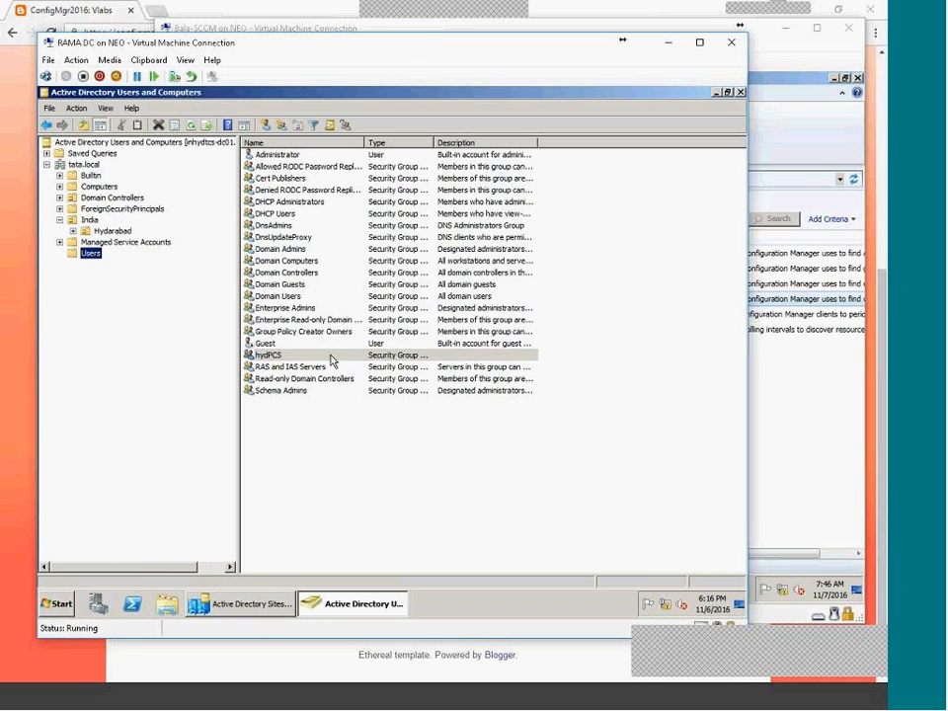
{"action": "left_click", "coordinate": [336, 402]}
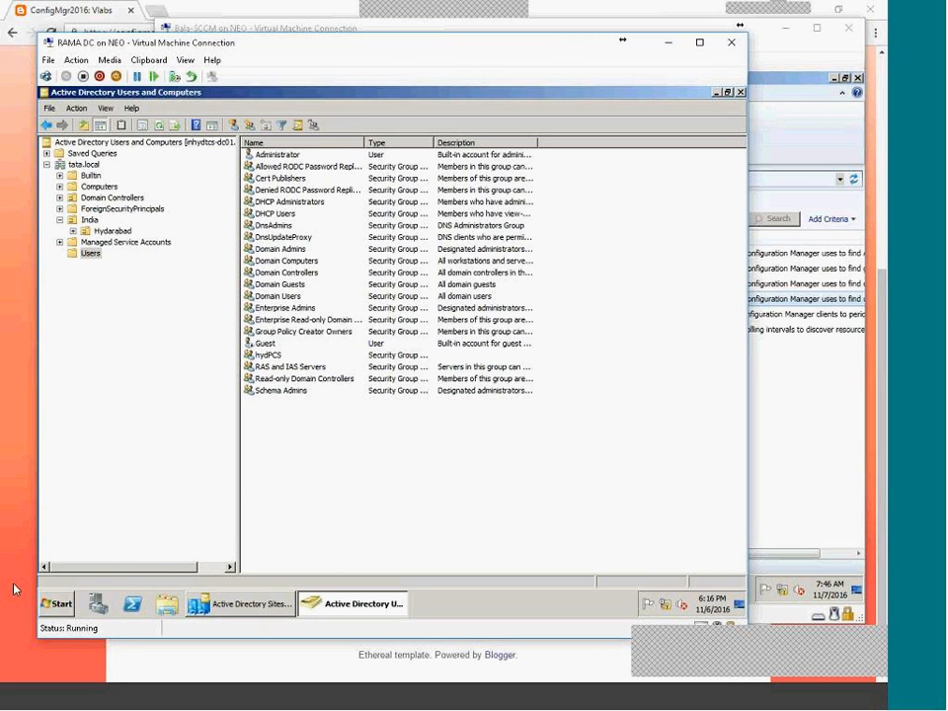
{"action": "left_click", "coordinate": [55, 600]}
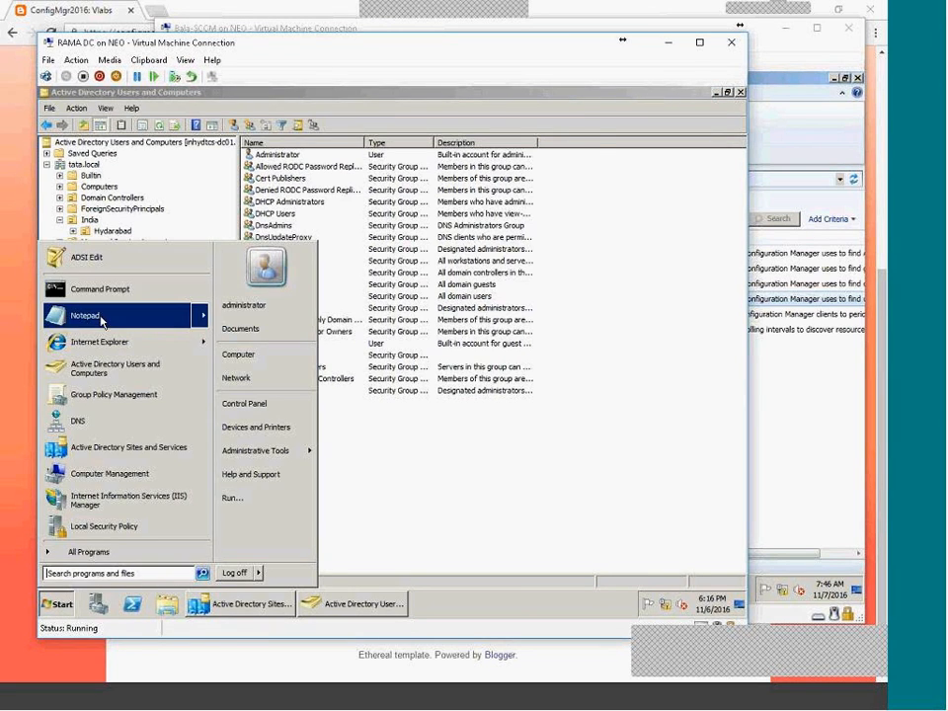
{"action": "left_click", "coordinate": [132, 316]}
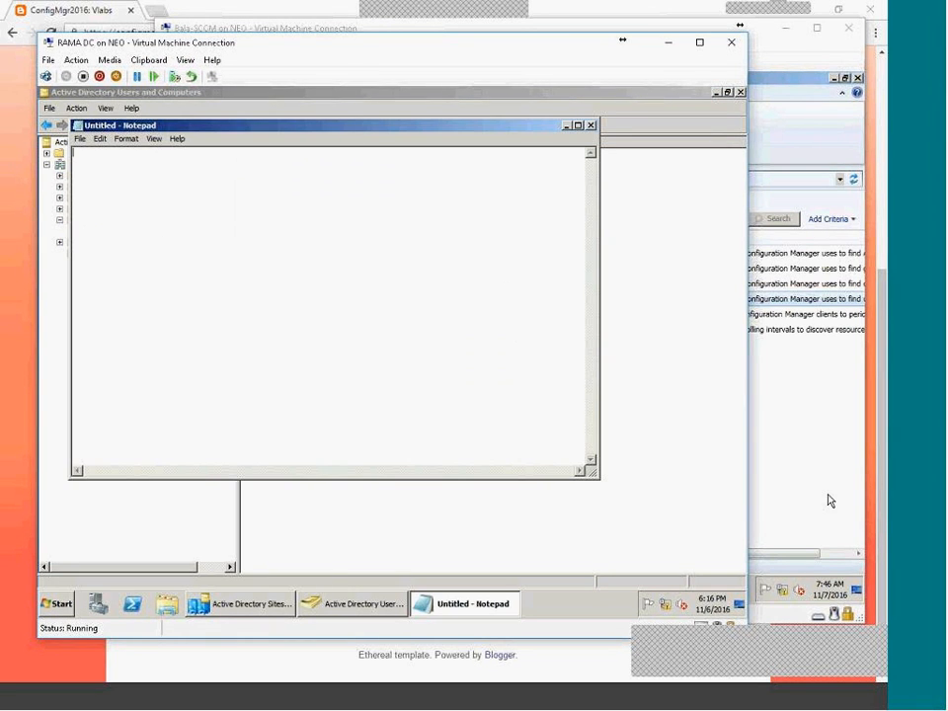
{"action": "left_click", "coordinate": [745, 704]}
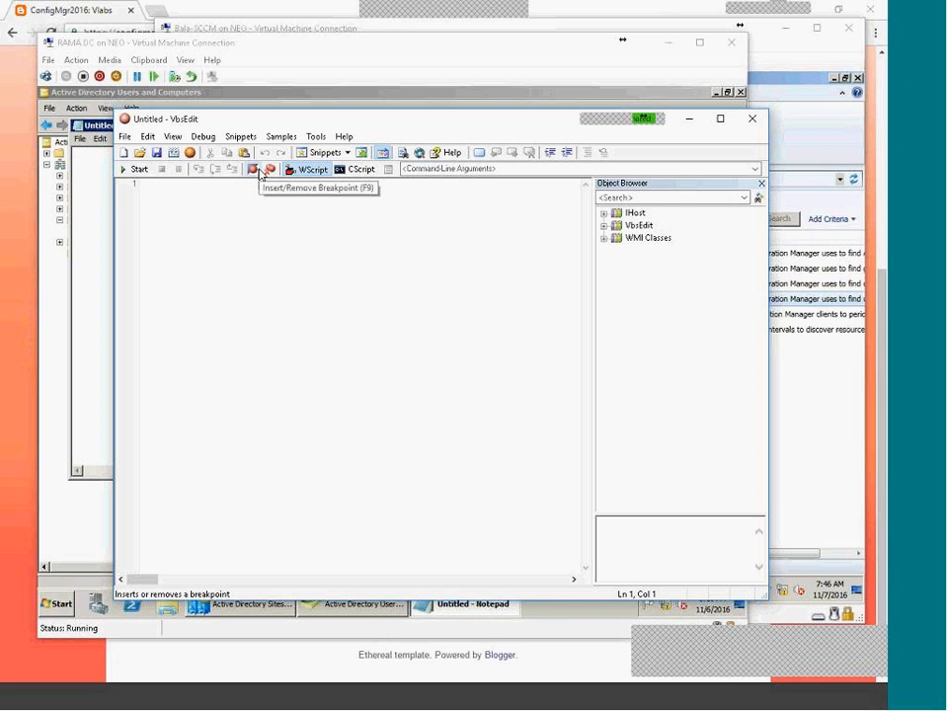
Expand the VbsEdit and WMI Classes libraries in the object browser.
{"action": "left_click", "coordinate": [603, 225]}
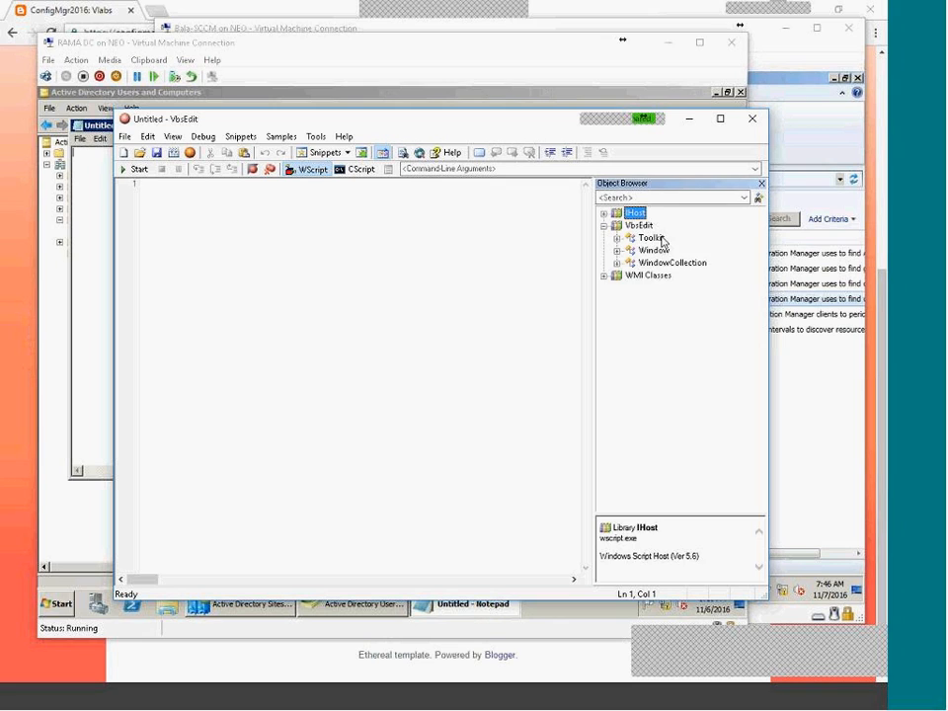
{"action": "left_click", "coordinate": [603, 226]}
{"action": "left_click", "coordinate": [604, 238]}
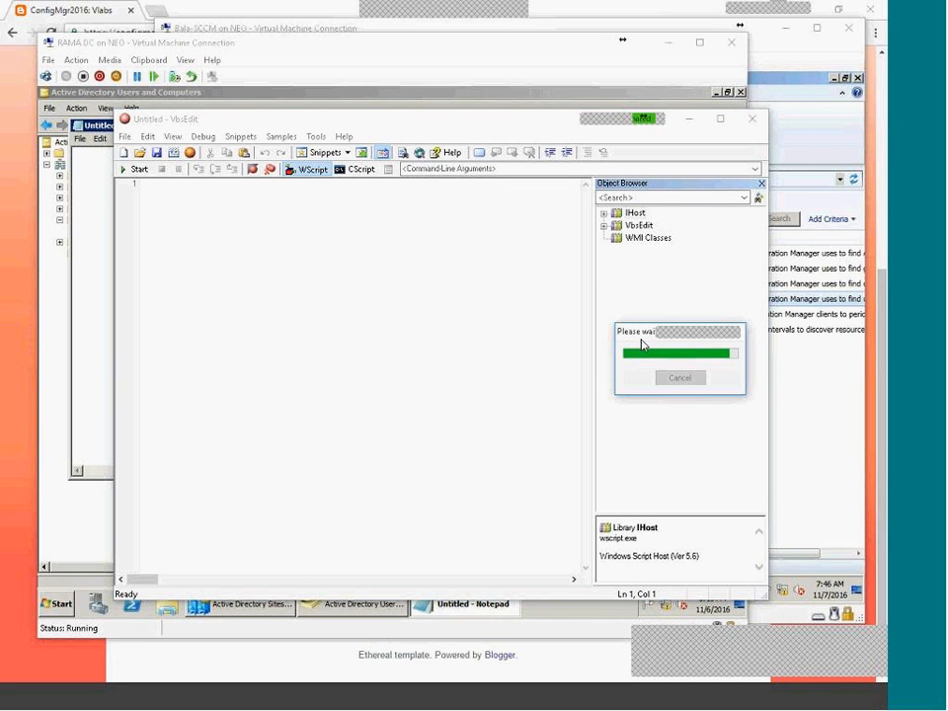
{"action": "scroll", "coordinate": [644, 329], "scroll_direction": "down", "scroll_amount": 6}
{"action": "scroll", "coordinate": [643, 329], "scroll_direction": "up", "scroll_amount": 6}
{"action": "left_click", "coordinate": [454, 292]}
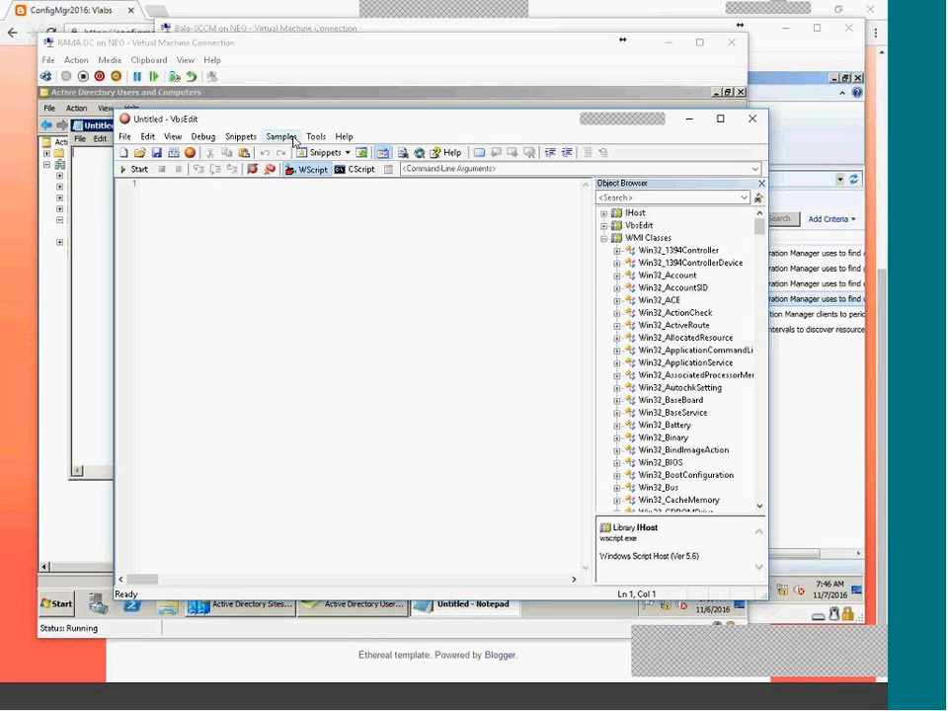
Load the Create 1000 Sample User Accounts sample and copy the entire script.
{"action": "left_click", "coordinate": [295, 138]}
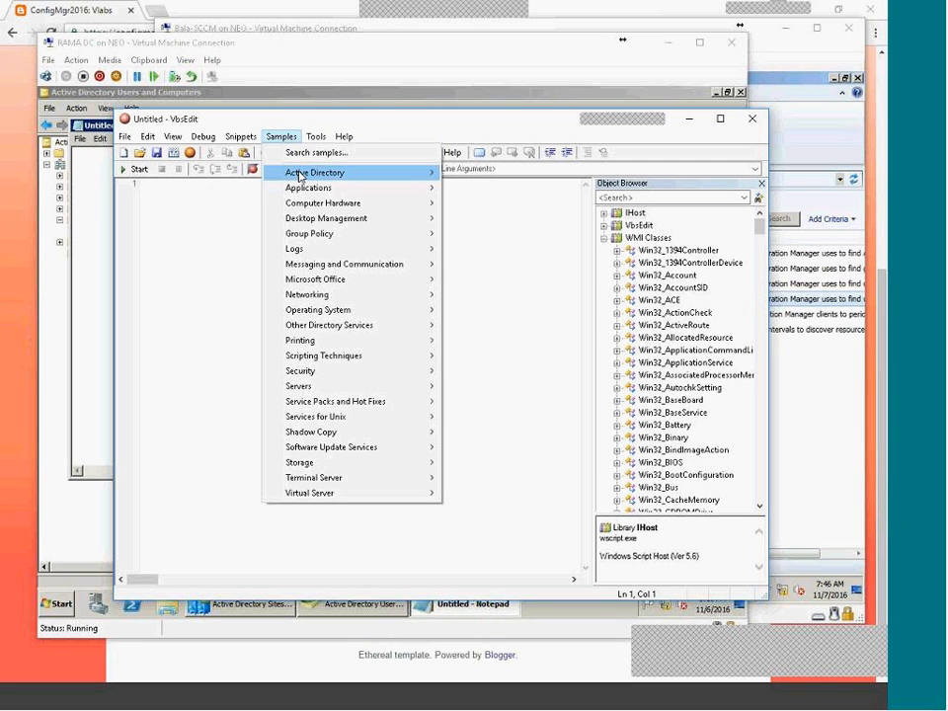
{"action": "mouse_move", "coordinate": [300, 177]}
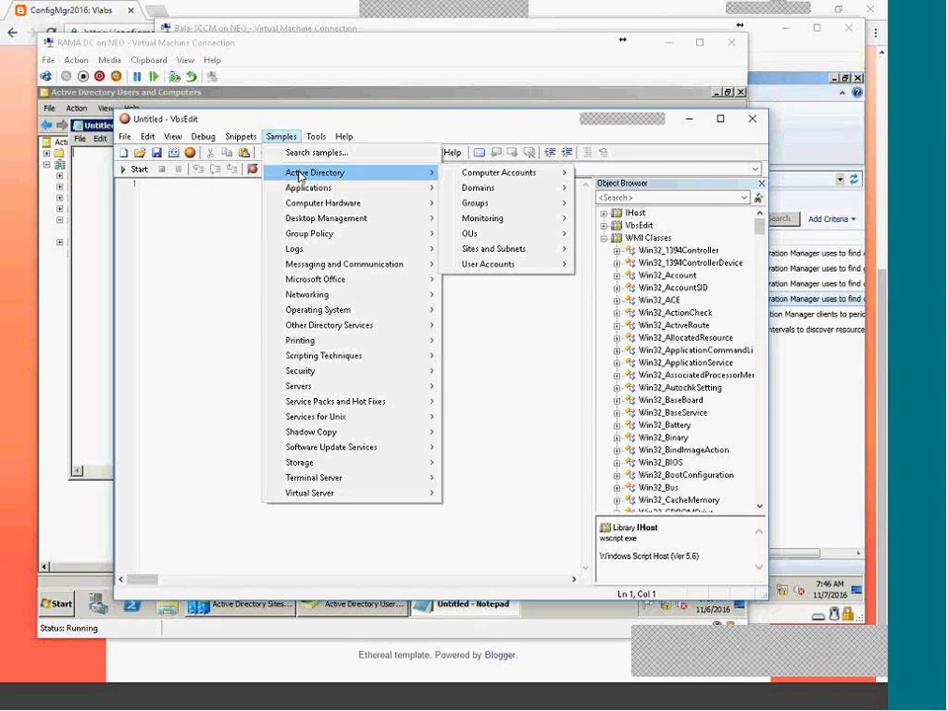
{"action": "mouse_move", "coordinate": [494, 269]}
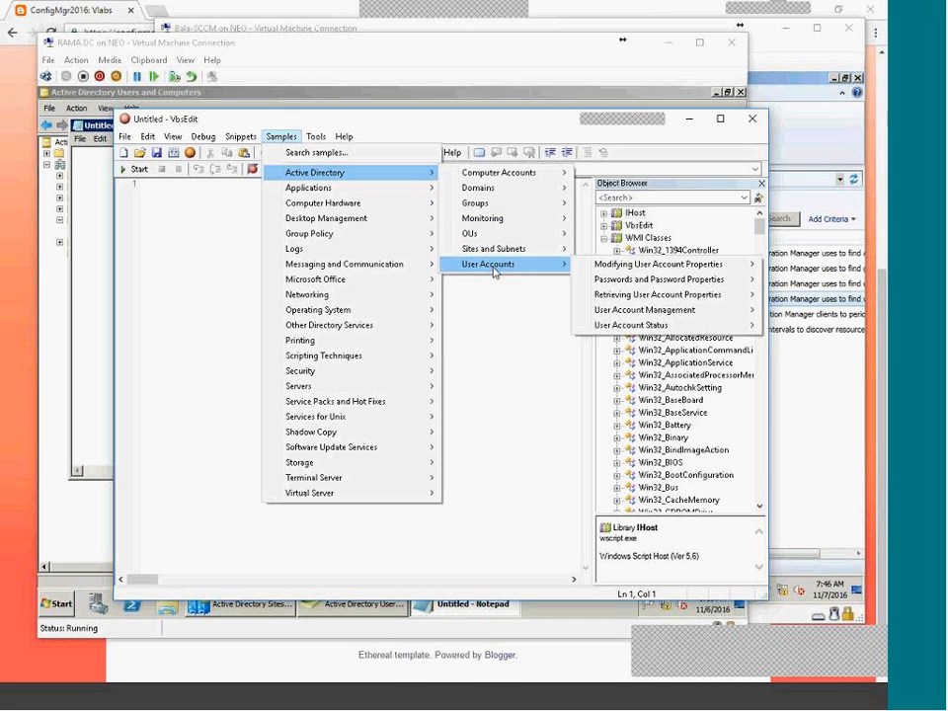
{"action": "mouse_move", "coordinate": [628, 336]}
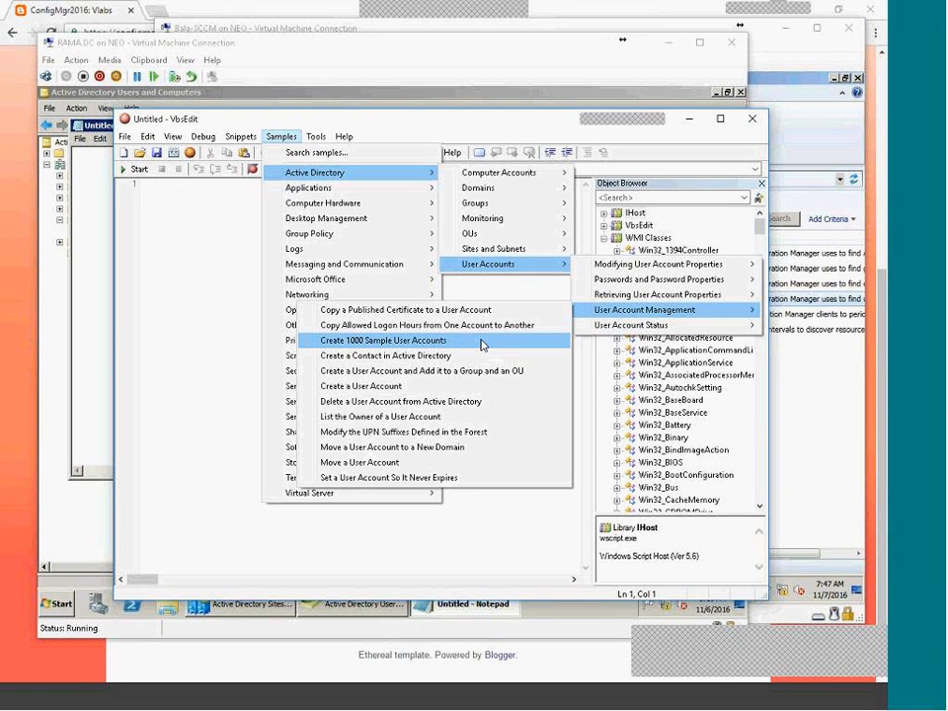
{"action": "left_click", "coordinate": [480, 342]}
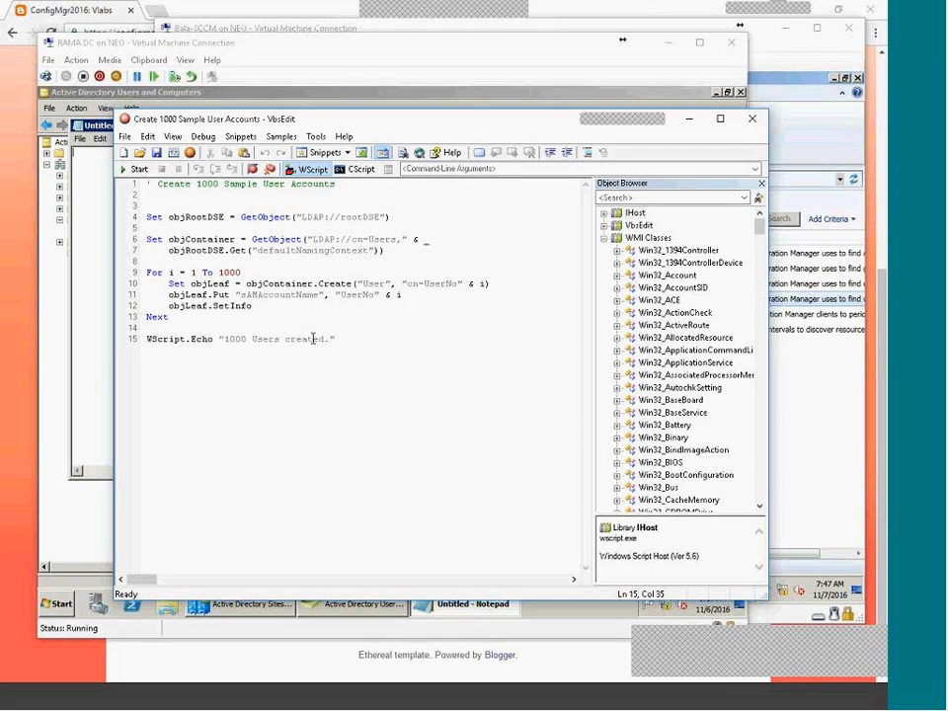
{"action": "key", "text": "ctrl+a"}
{"action": "right_click", "coordinate": [190, 218]}
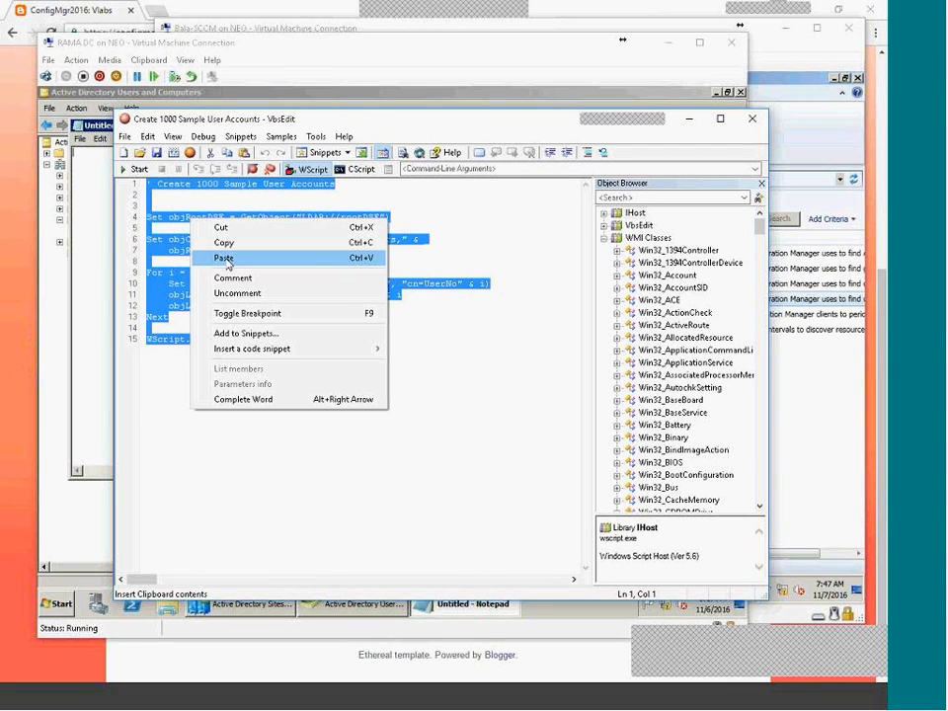
{"action": "left_click", "coordinate": [235, 242]}
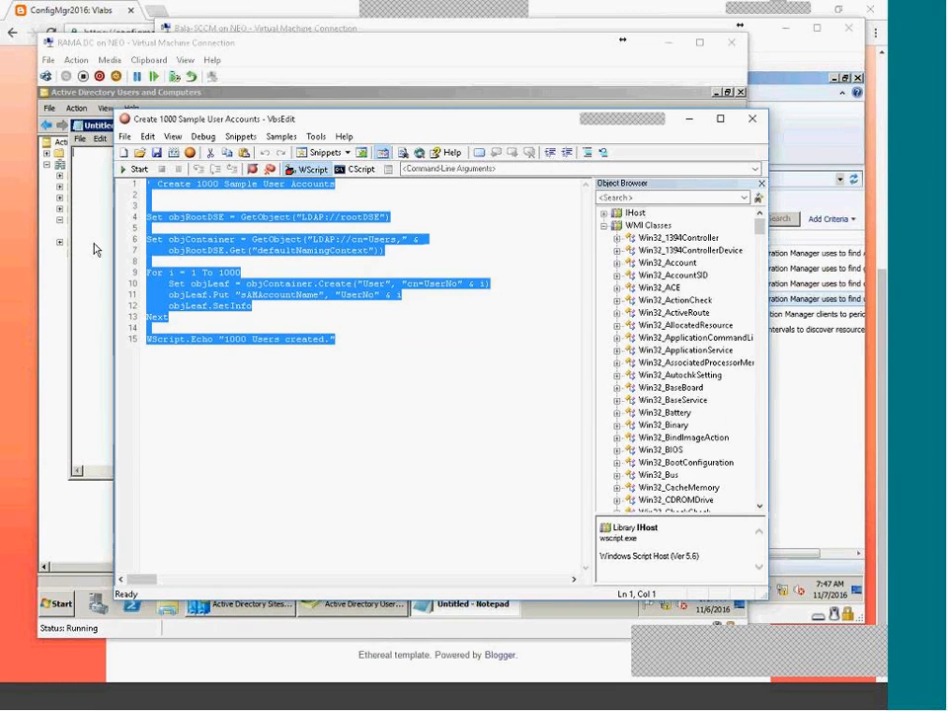
{"action": "left_click", "coordinate": [96, 249]}
{"action": "left_click", "coordinate": [184, 60]}
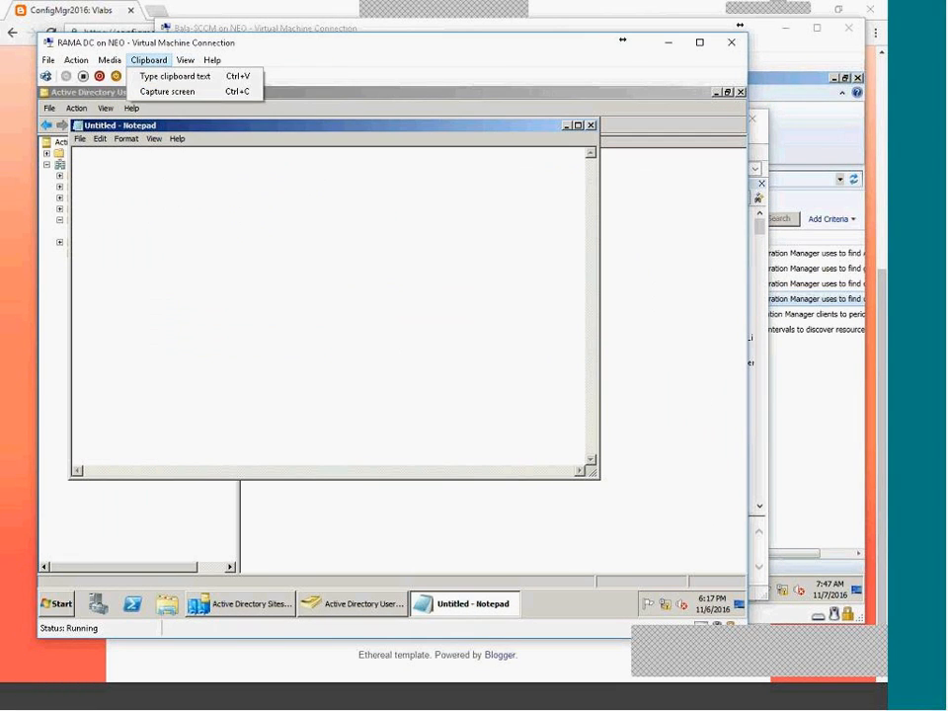
Type the copied 1000-user script into Notepad and browse the Save As location to drive C:.
{"action": "left_click", "coordinate": [155, 78]}
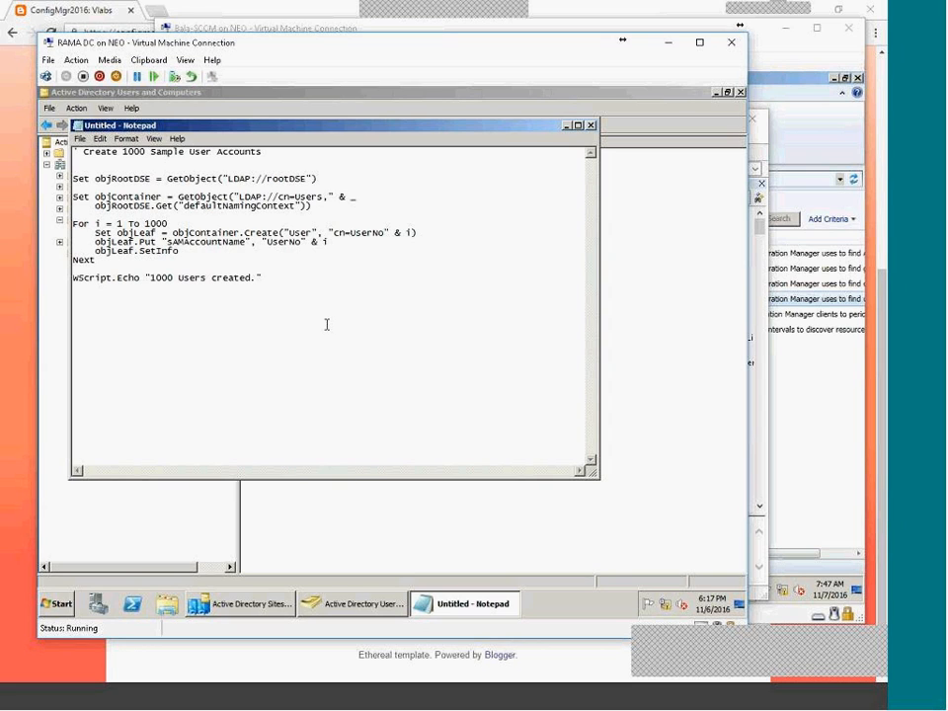
{"action": "left_click_drag", "start_coordinate": [321, 333], "coordinate": [73, 179]}
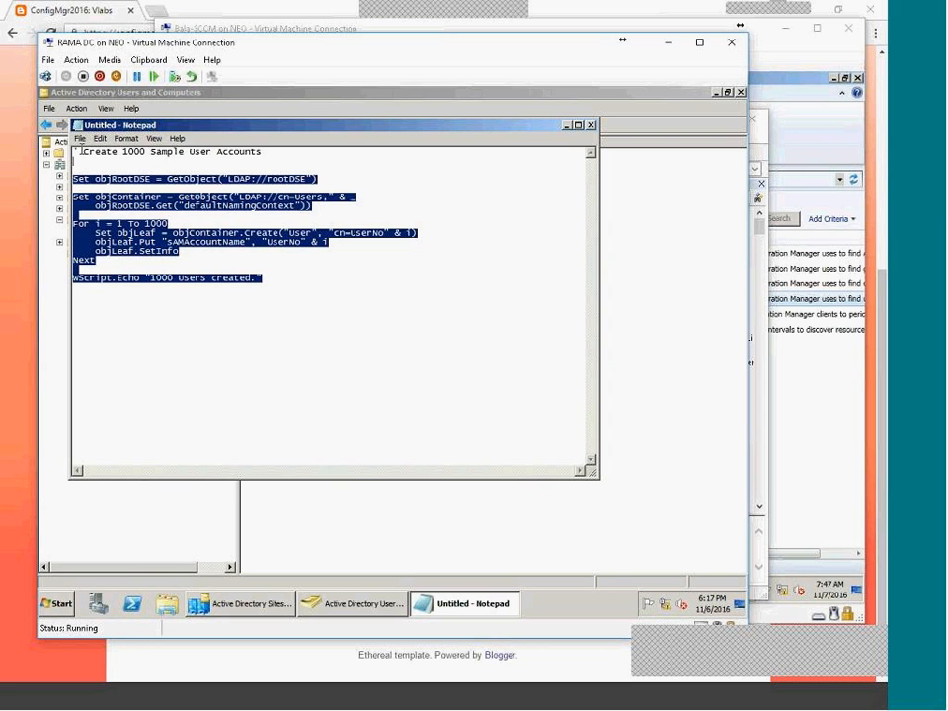
{"action": "left_click", "coordinate": [80, 138]}
{"action": "left_click", "coordinate": [93, 187]}
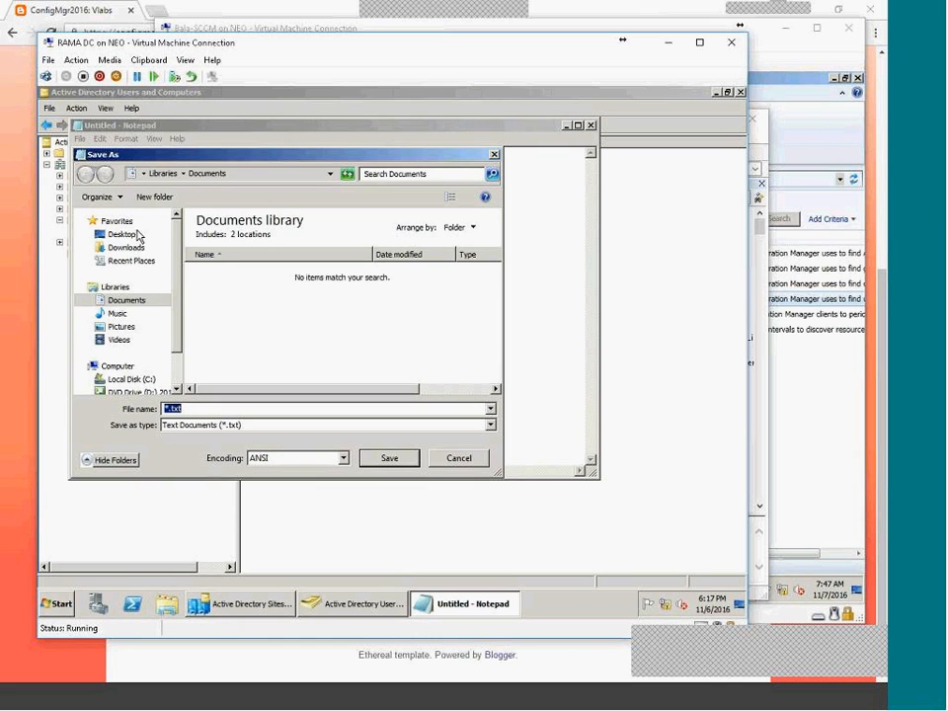
{"action": "left_click", "coordinate": [119, 234]}
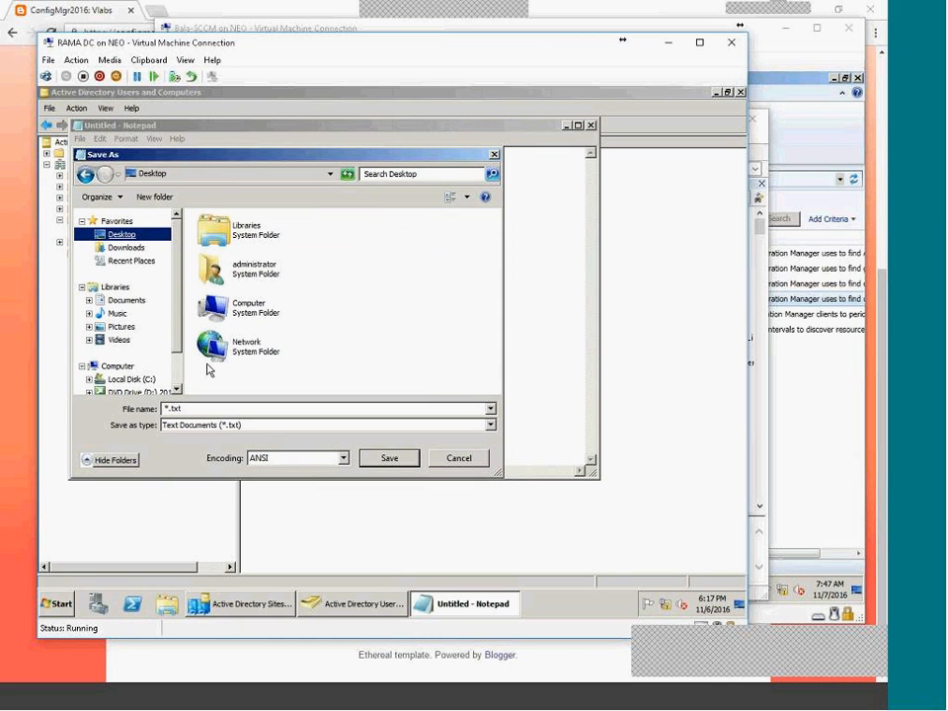
{"action": "double_click", "coordinate": [245, 308]}
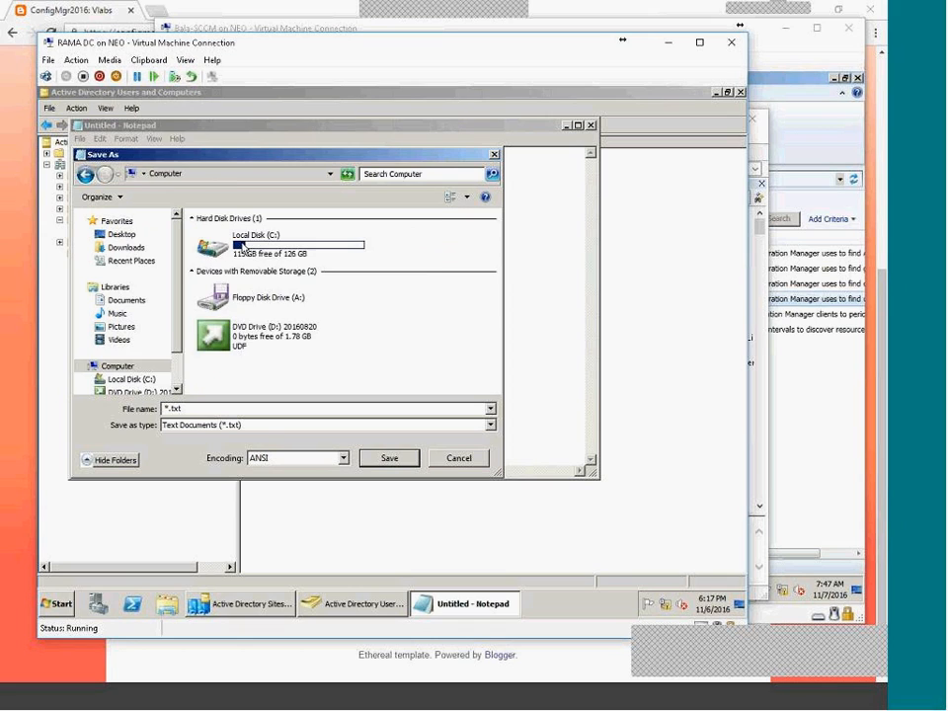
{"action": "double_click", "coordinate": [229, 229]}
Create a Scripts folder on C: and save the file as create_users1000 with type All Files.
{"action": "left_click", "coordinate": [168, 199]}
{"action": "type", "text": "Scripts"}
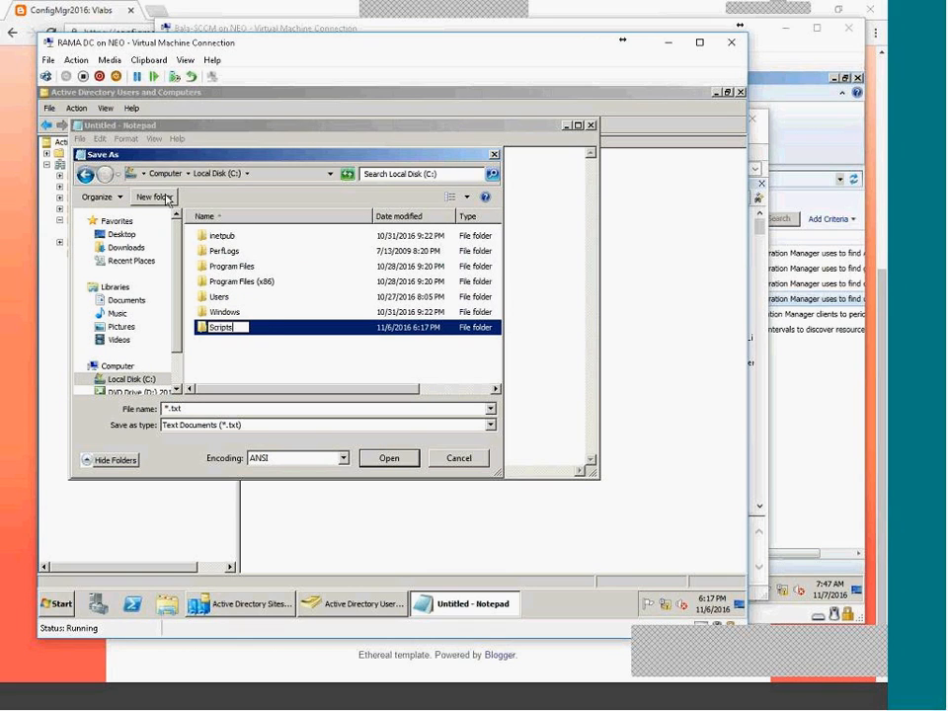
{"action": "key", "text": "Return"}
{"action": "key", "text": "Return"}
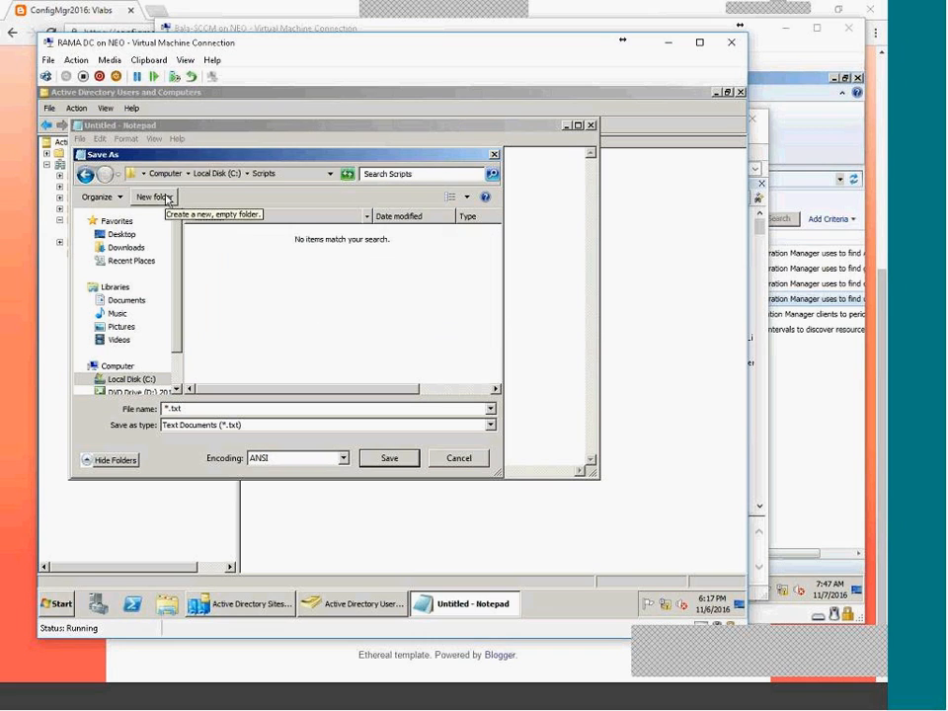
{"action": "type", "text": "create_users"}
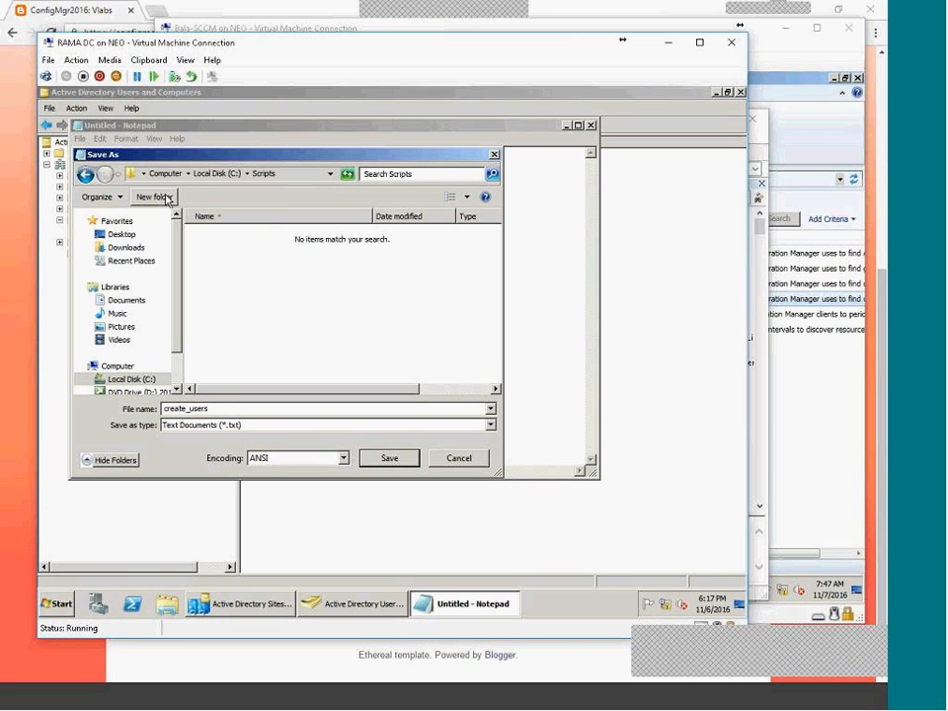
{"action": "type", "text": "1000"}
{"action": "left_click", "coordinate": [196, 425]}
{"action": "left_click", "coordinate": [195, 447]}
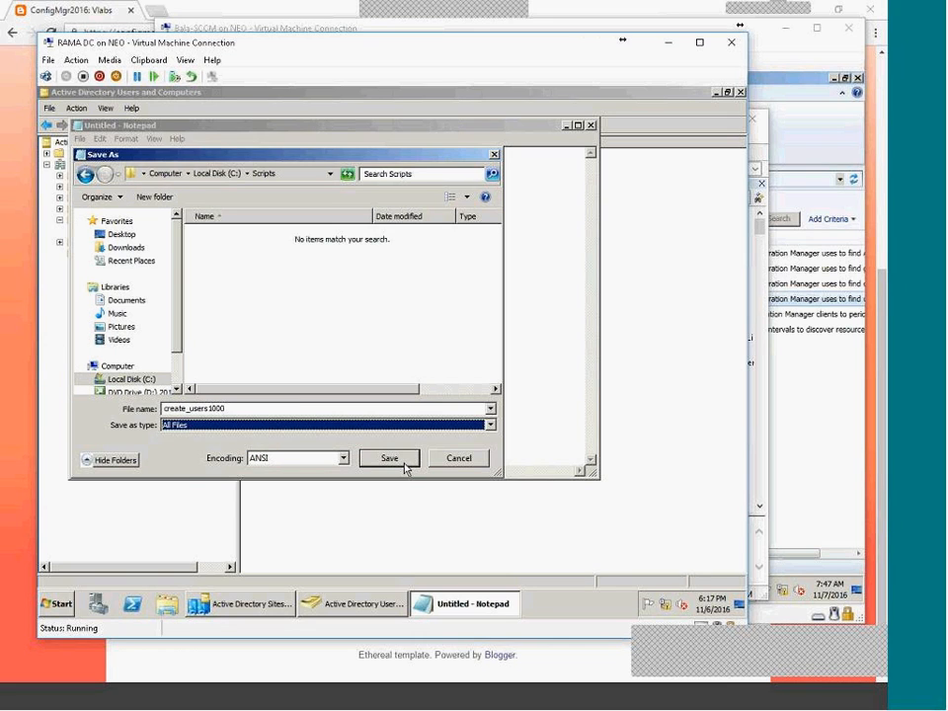
{"action": "left_click", "coordinate": [400, 460]}
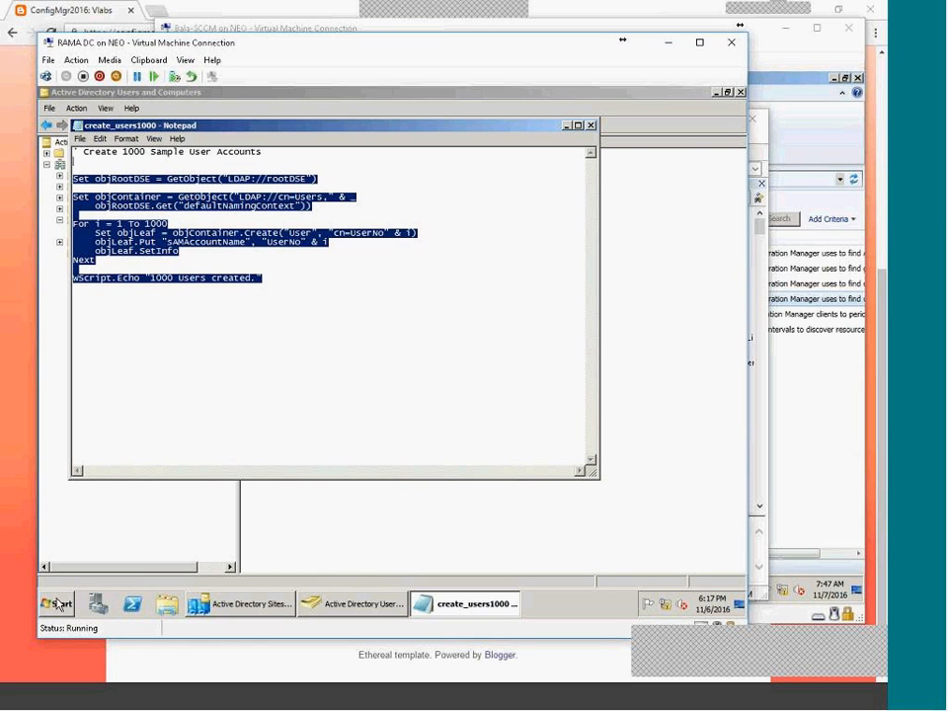
Open C:\Scripts in Explorer and turn off Hide extensions for known file types.
{"action": "left_click", "coordinate": [167, 604]}
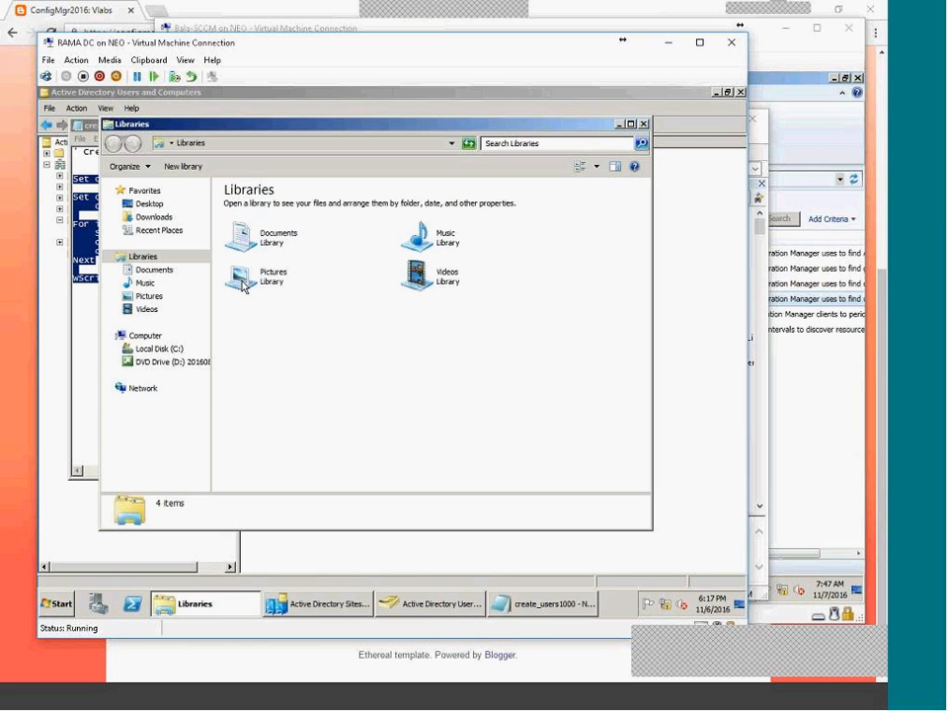
{"action": "left_click", "coordinate": [156, 348]}
{"action": "double_click", "coordinate": [248, 267]}
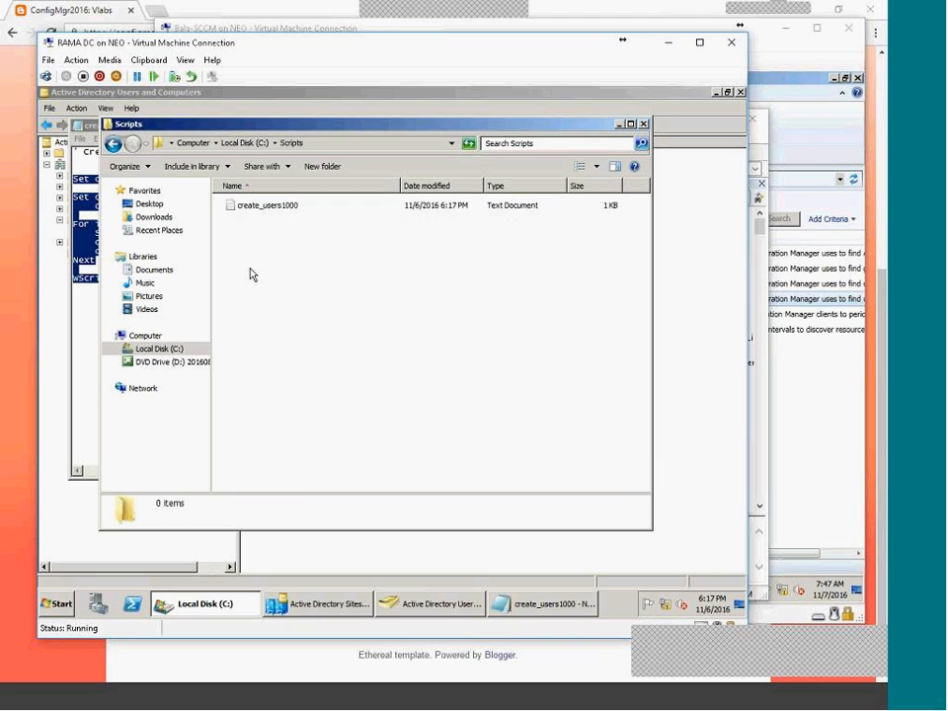
{"action": "left_click", "coordinate": [278, 208]}
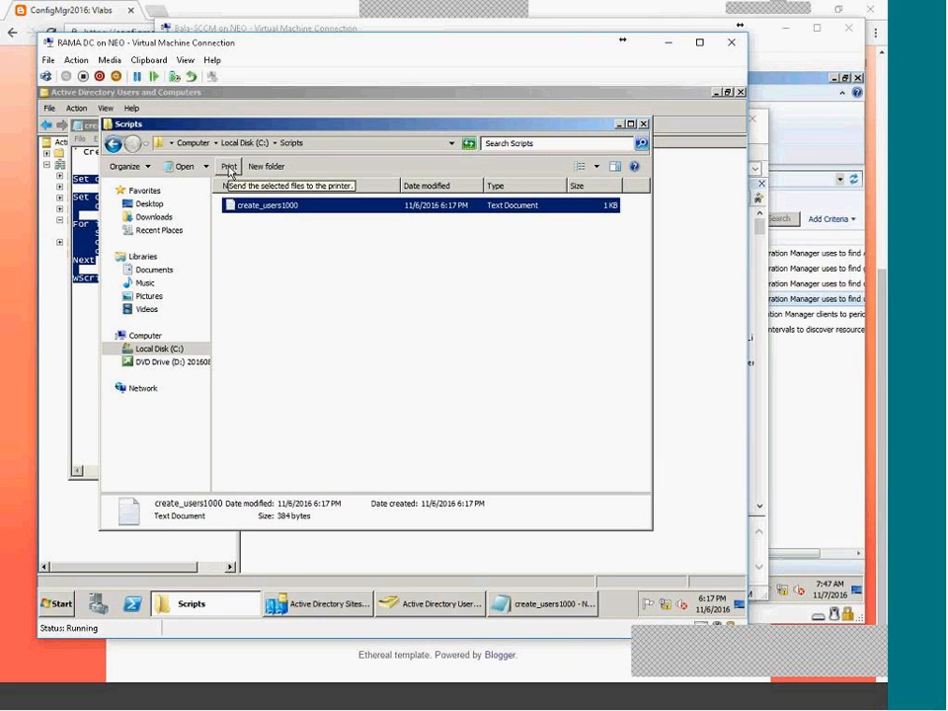
{"action": "key", "text": "alt"}
{"action": "left_click", "coordinate": [184, 162]}
{"action": "left_click", "coordinate": [205, 216]}
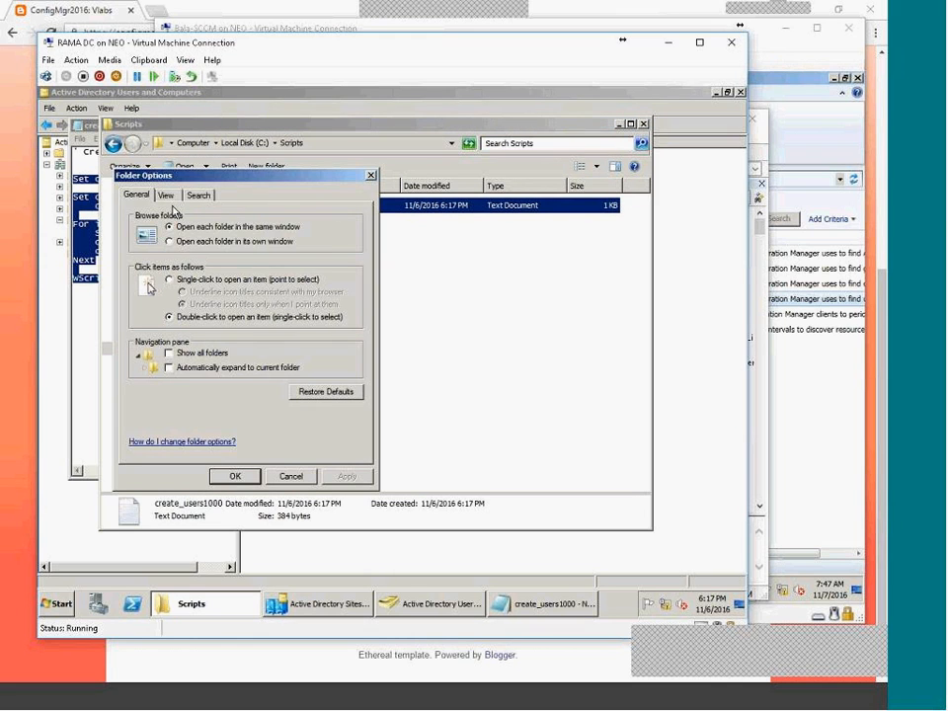
{"action": "left_click", "coordinate": [166, 195]}
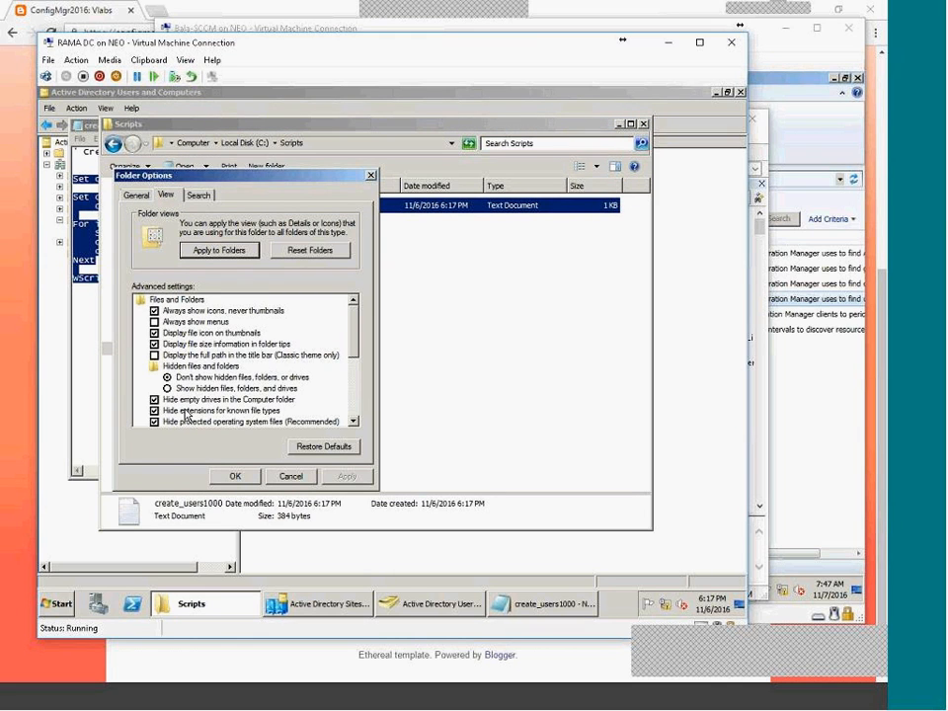
{"action": "left_click", "coordinate": [154, 410]}
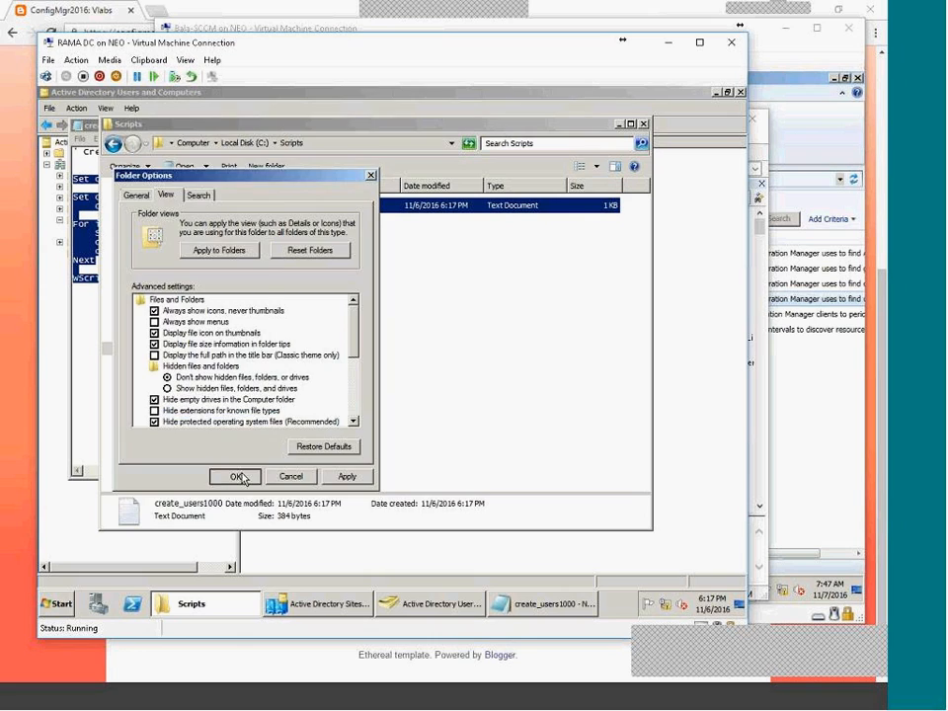
{"action": "left_click", "coordinate": [235, 476]}
Rename create_users1000.txt to create_users1000.vbs.
{"action": "left_click", "coordinate": [318, 206]}
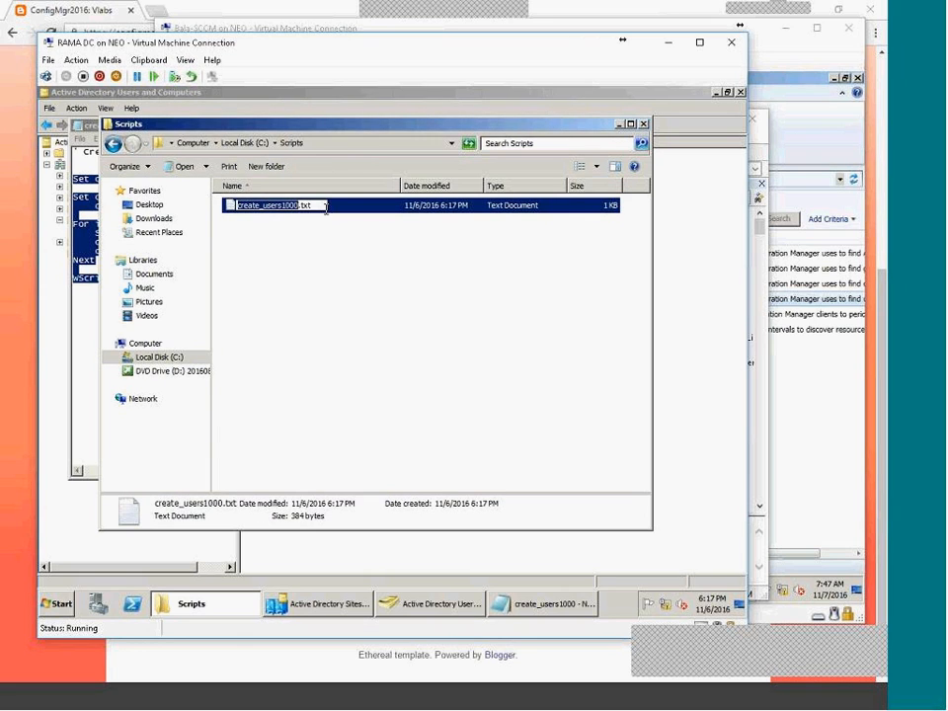
{"action": "left_click_drag", "start_coordinate": [302, 207], "coordinate": [364, 209]}
{"action": "type", "text": "vbs"}
{"action": "key", "text": "Return"}
{"action": "key", "text": "Return"}
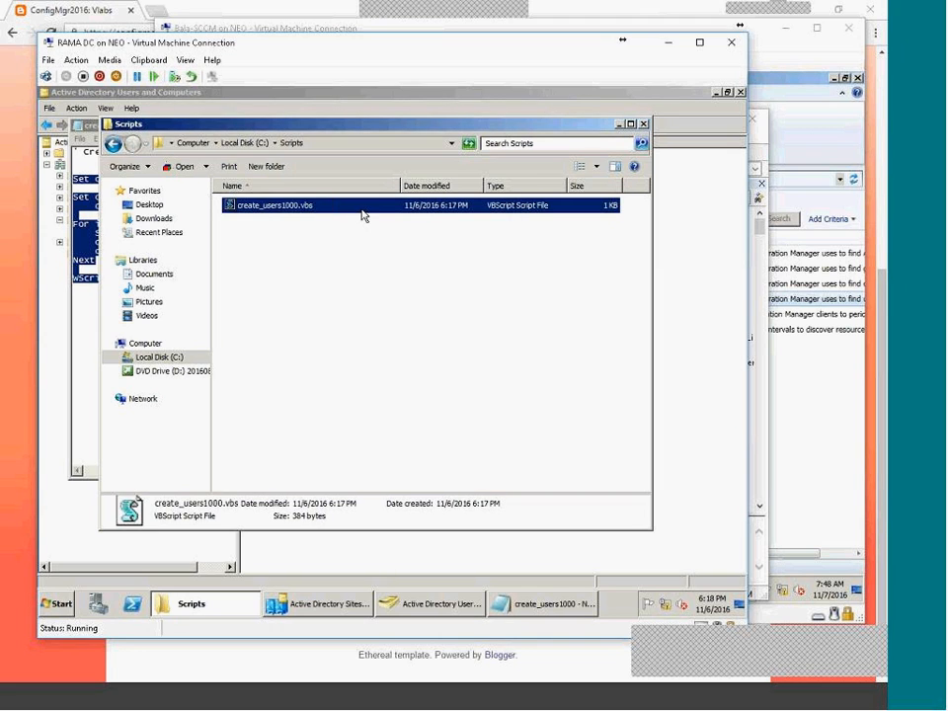
{"action": "left_click", "coordinate": [336, 259]}
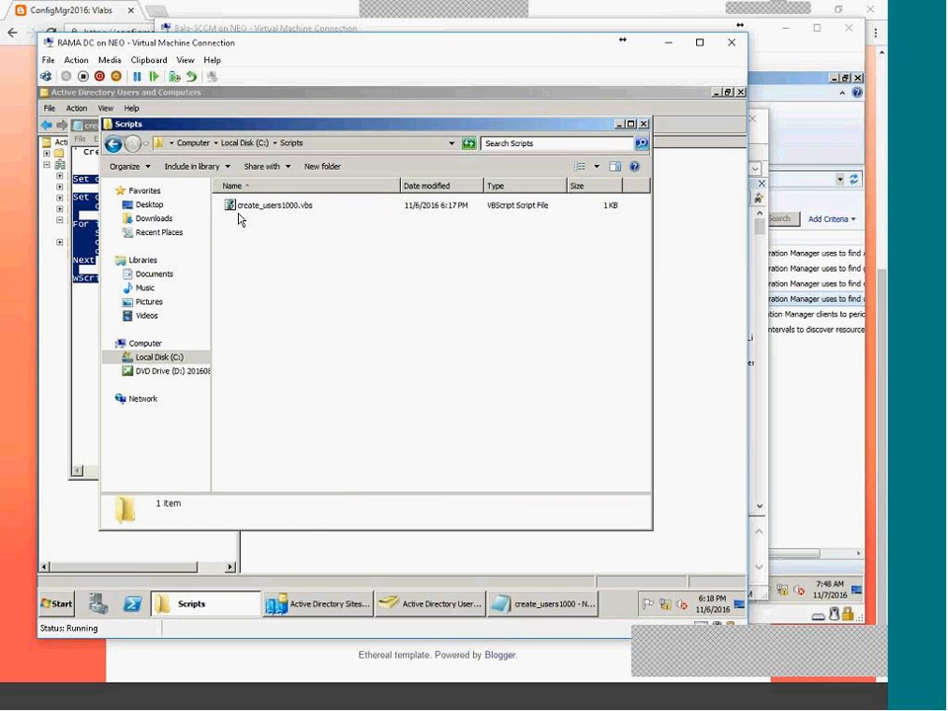
Launch Command Prompt as administrator and change directory to C:\Scripts.
{"action": "left_click", "coordinate": [55, 602]}
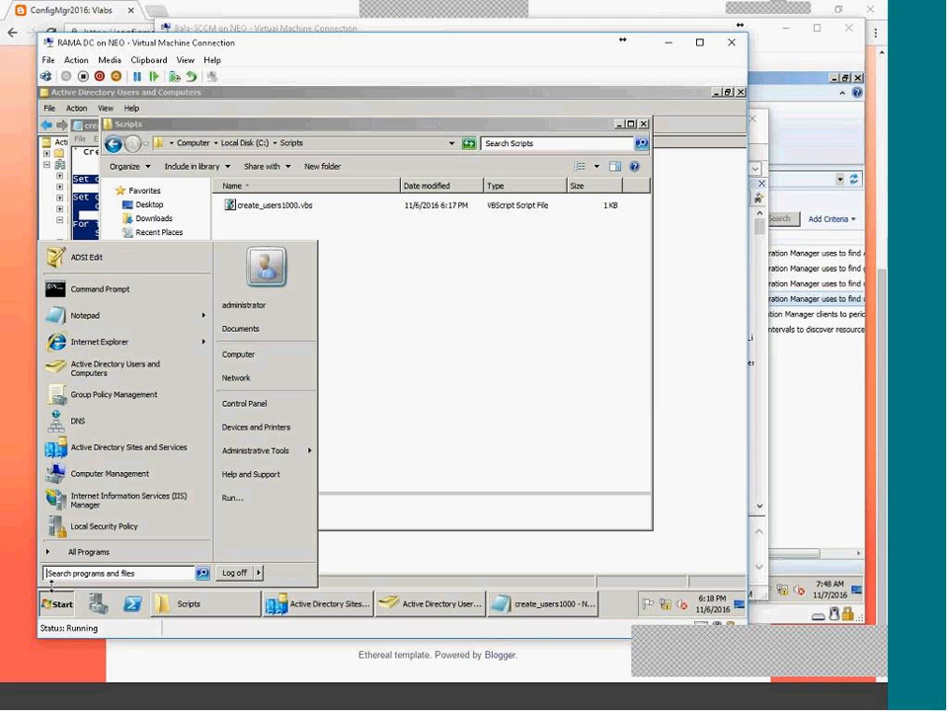
{"action": "right_click", "coordinate": [119, 295]}
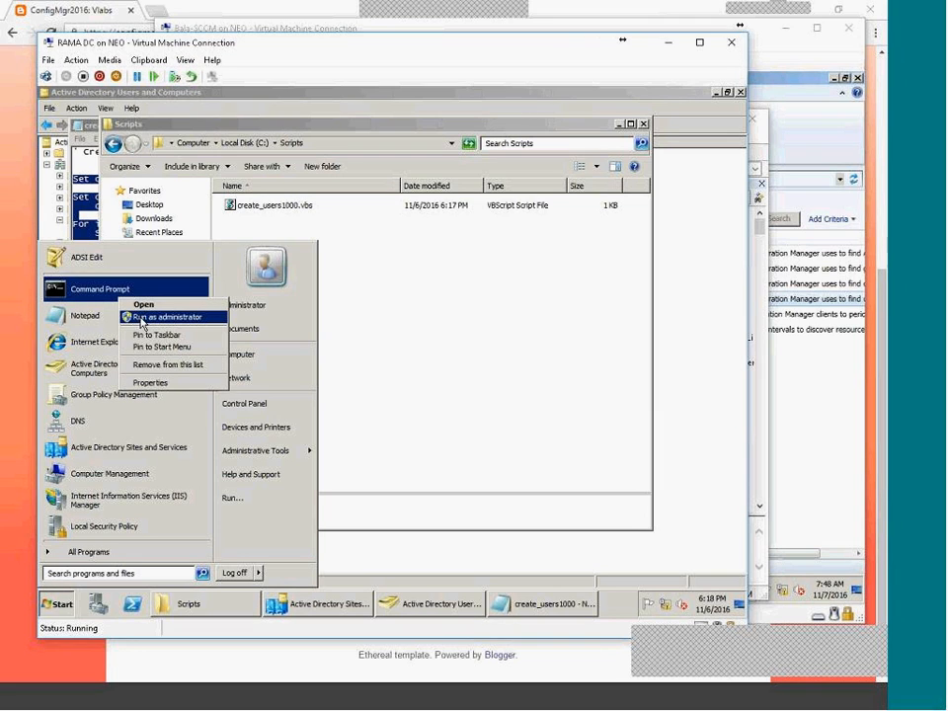
{"action": "left_click", "coordinate": [142, 319]}
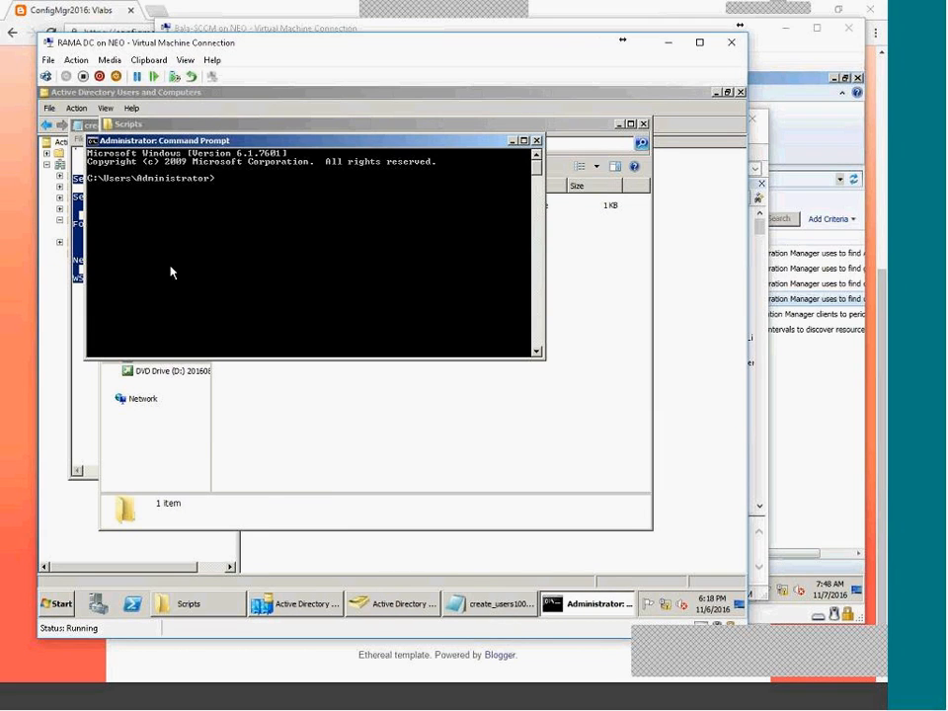
{"action": "type", "text": "cd\\"}
{"action": "key", "text": "Return"}
{"action": "type", "text": "cd Scripts"}
{"action": "key", "text": "Return"}
Complete the script file name and review the script's WScript.Echo line.
{"action": "key", "text": "Tab"}
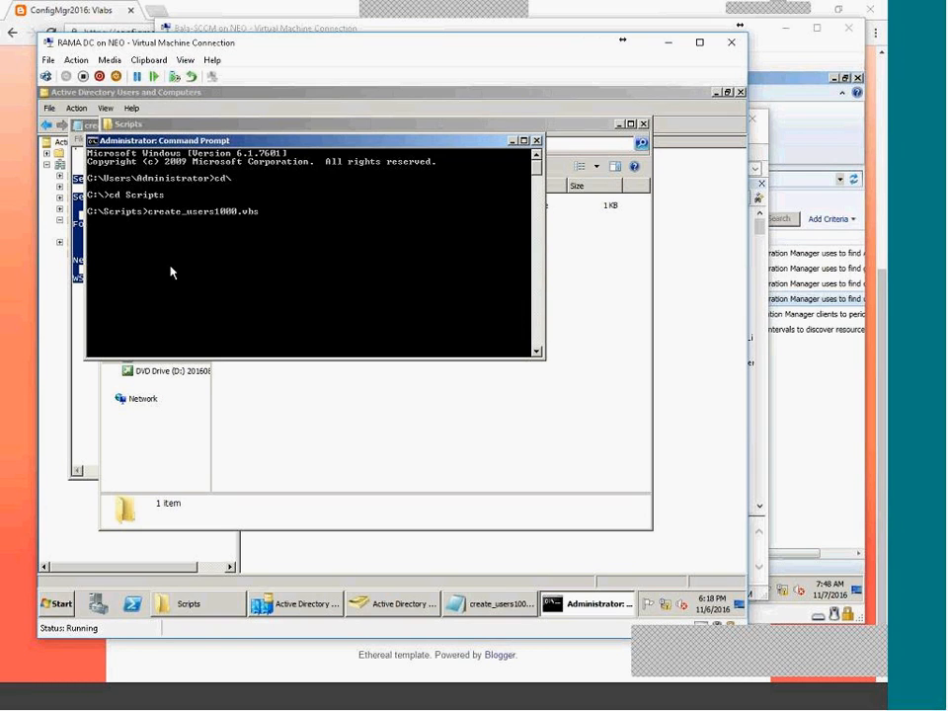
{"action": "left_click", "coordinate": [300, 376]}
{"action": "left_click", "coordinate": [78, 269]}
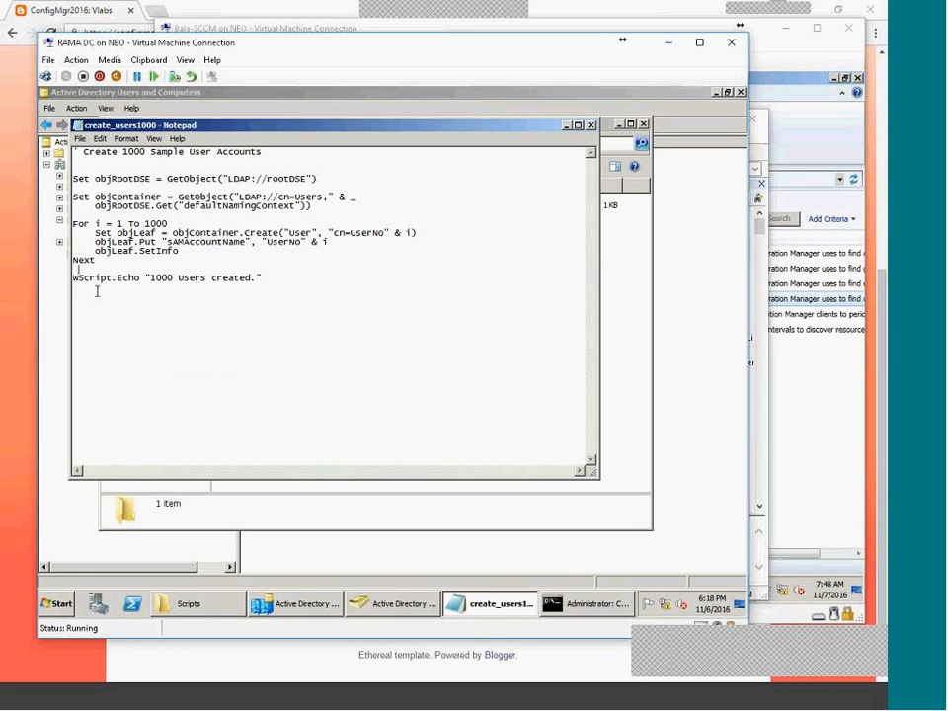
{"action": "left_click_drag", "start_coordinate": [146, 278], "coordinate": [74, 284]}
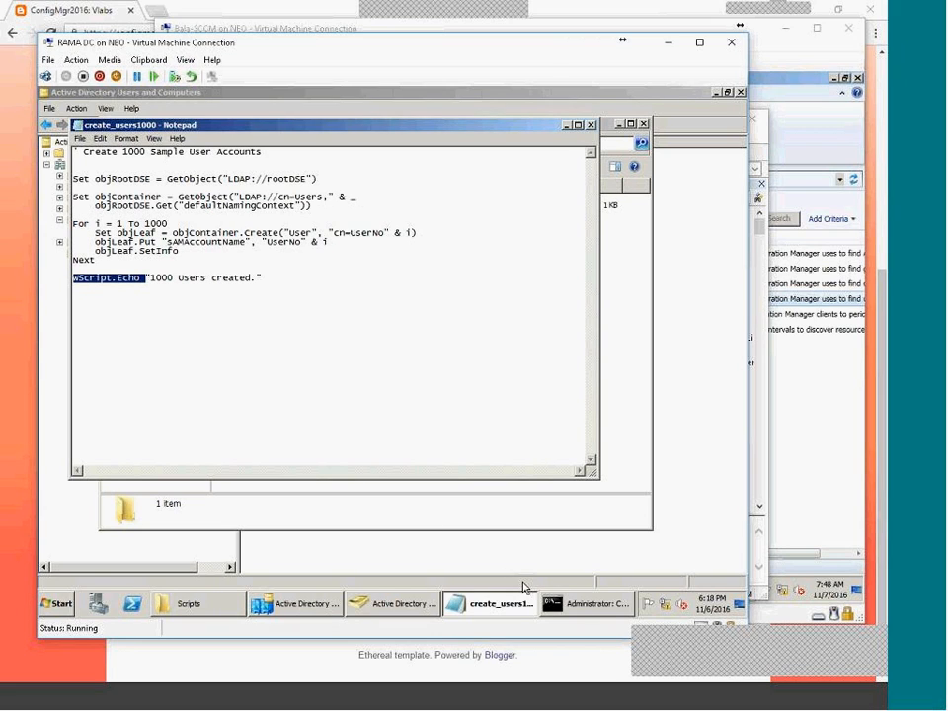
{"action": "left_click", "coordinate": [604, 597]}
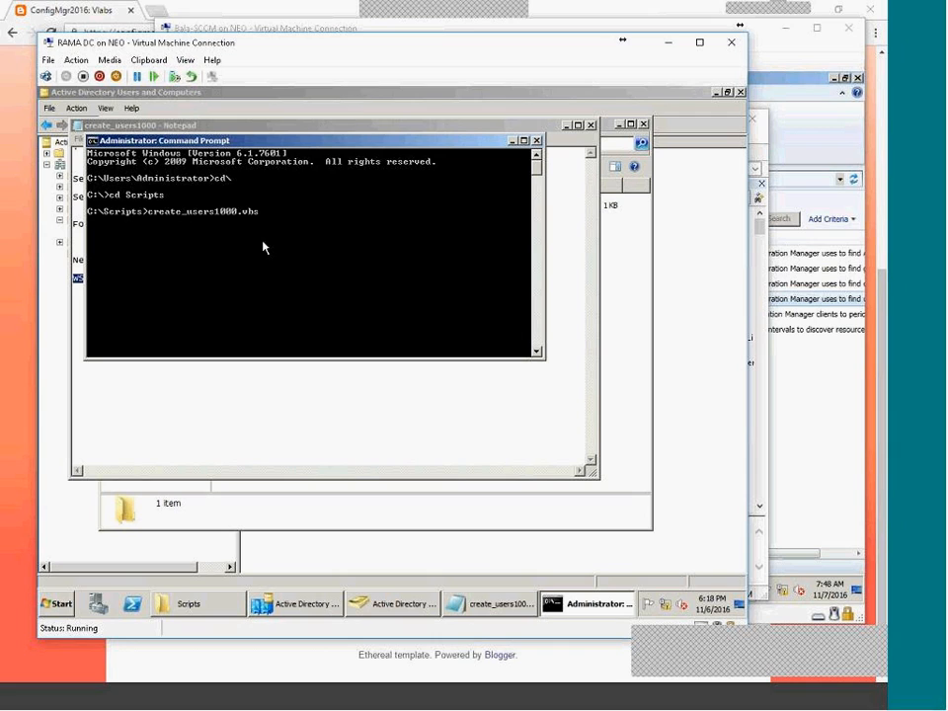
Run cscript create_users1000.vbs in console mode so it reports 1000 Users created.
{"action": "type", "text": "cscript"}
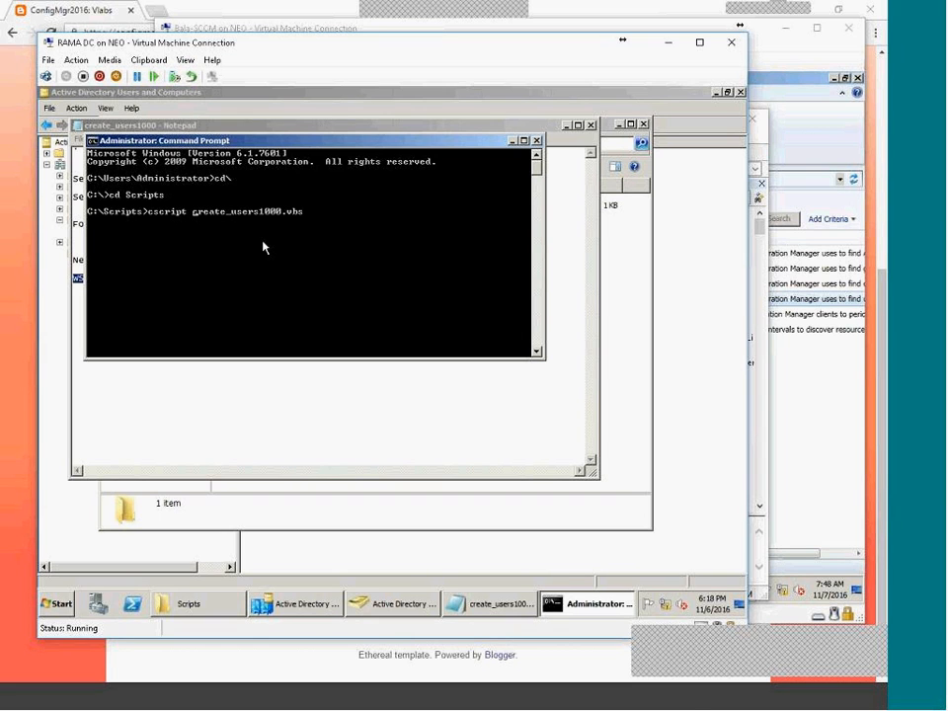
{"action": "left_click", "coordinate": [727, 703]}
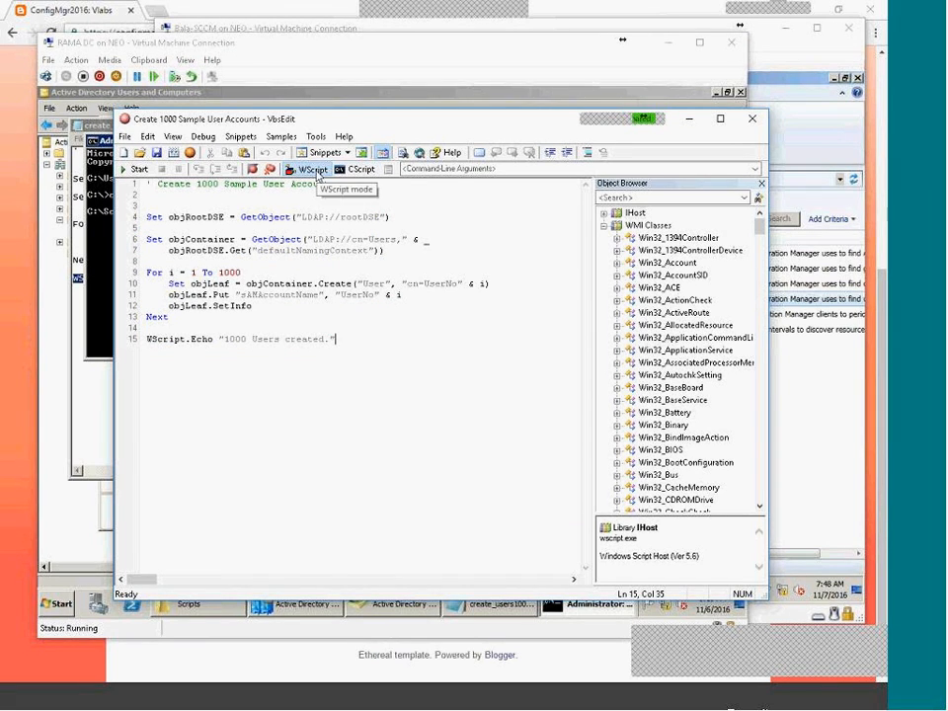
{"action": "left_click", "coordinate": [356, 169]}
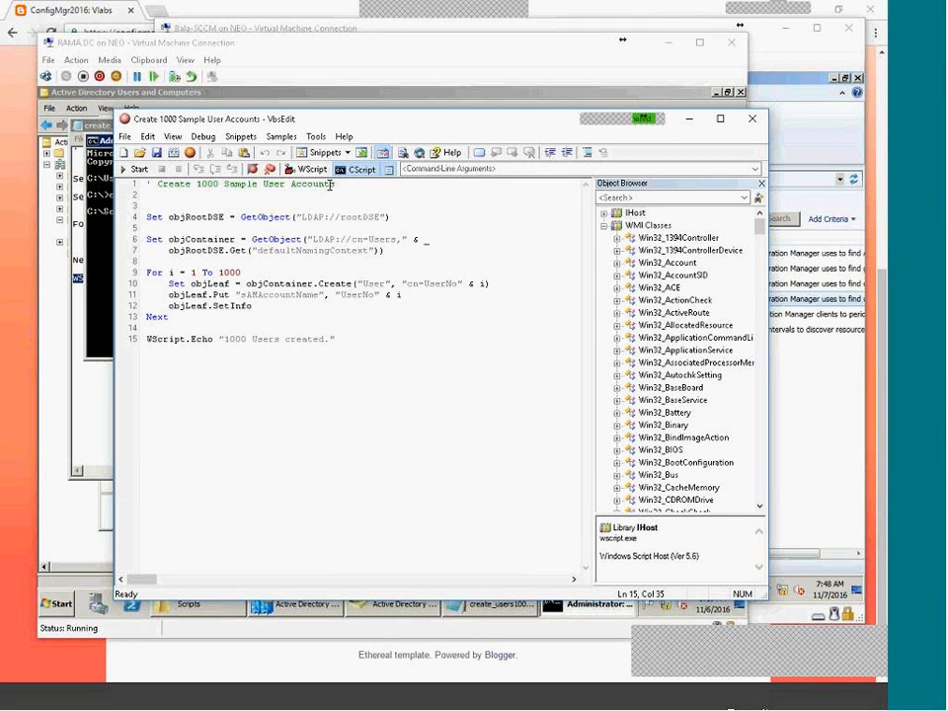
{"action": "left_click", "coordinate": [306, 169]}
{"action": "left_click_drag", "start_coordinate": [212, 339], "coordinate": [146, 339]}
{"action": "left_click", "coordinate": [271, 373]}
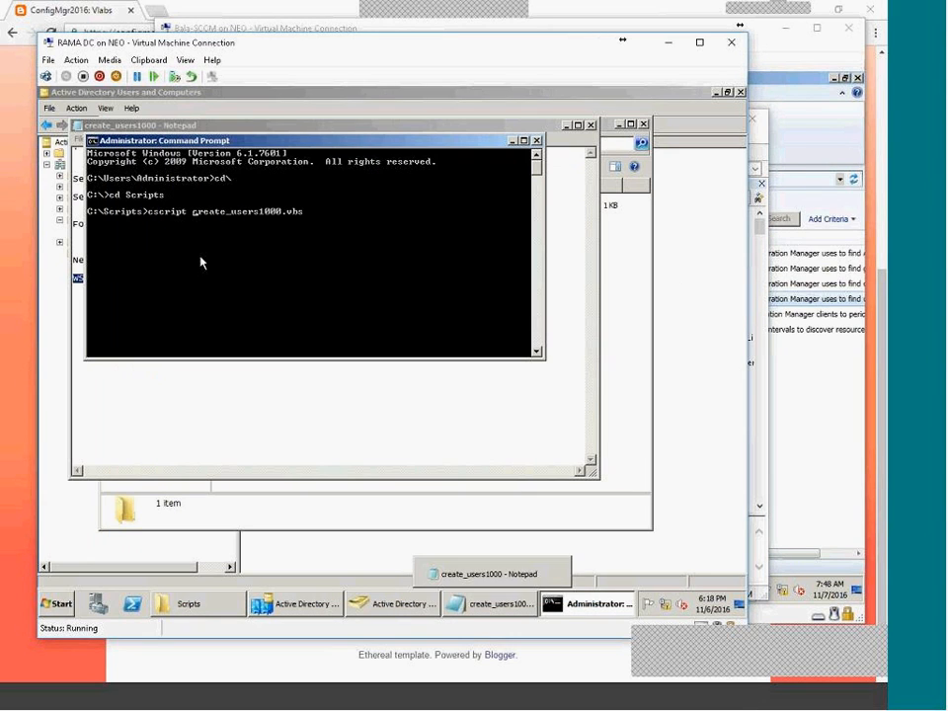
{"action": "key", "text": "Return"}
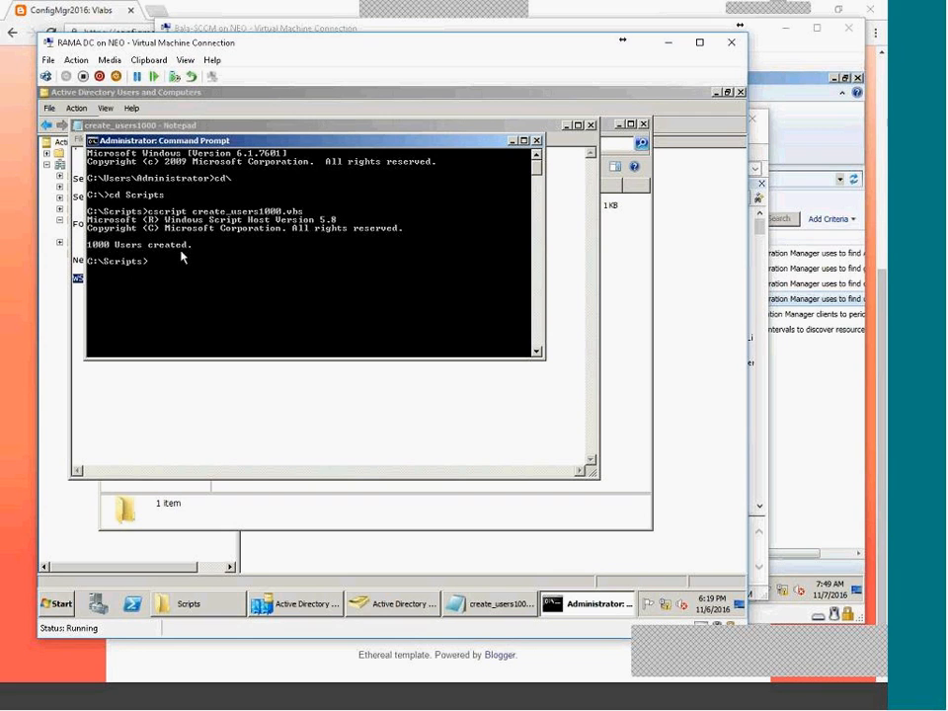
Refresh the Users container and select the new UserNo1 to UserNo1000 accounts.
{"action": "left_click", "coordinate": [76, 265]}
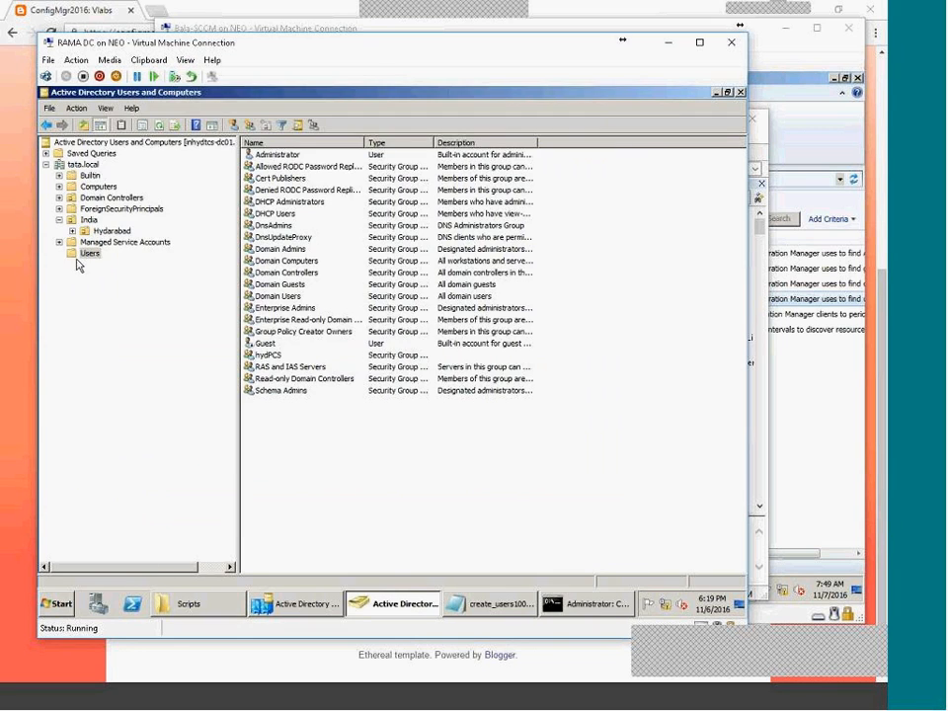
{"action": "left_click", "coordinate": [191, 124]}
{"action": "mouse_move", "coordinate": [740, 156]}
{"action": "left_mouse_down"}
{"action": "mouse_move", "coordinate": [742, 351]}
{"action": "mouse_move", "coordinate": [769, 550]}
{"action": "mouse_move", "coordinate": [749, 470]}
{"action": "mouse_move", "coordinate": [757, 294]}
{"action": "mouse_move", "coordinate": [739, 150]}
{"action": "left_mouse_up"}
{"action": "left_click", "coordinate": [470, 565]}
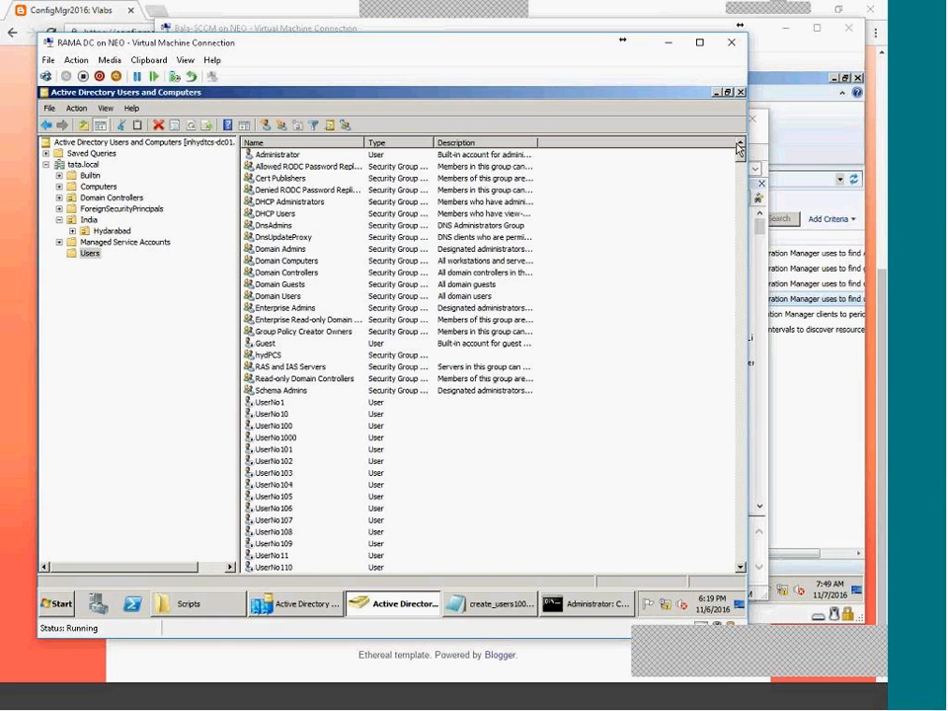
Enable all the selected UserNo accounts and minimize the domain controller VM window.
{"action": "right_click", "coordinate": [277, 403]}
{"action": "left_click", "coordinate": [302, 434]}
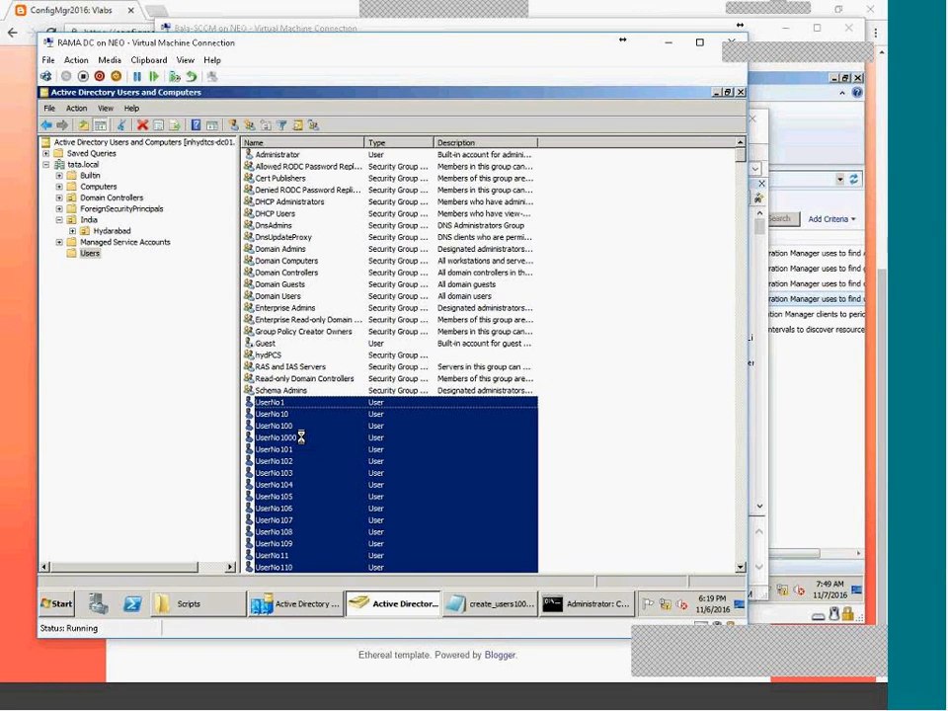
{"action": "key", "text": "Return"}
{"action": "right_click", "coordinate": [329, 428]}
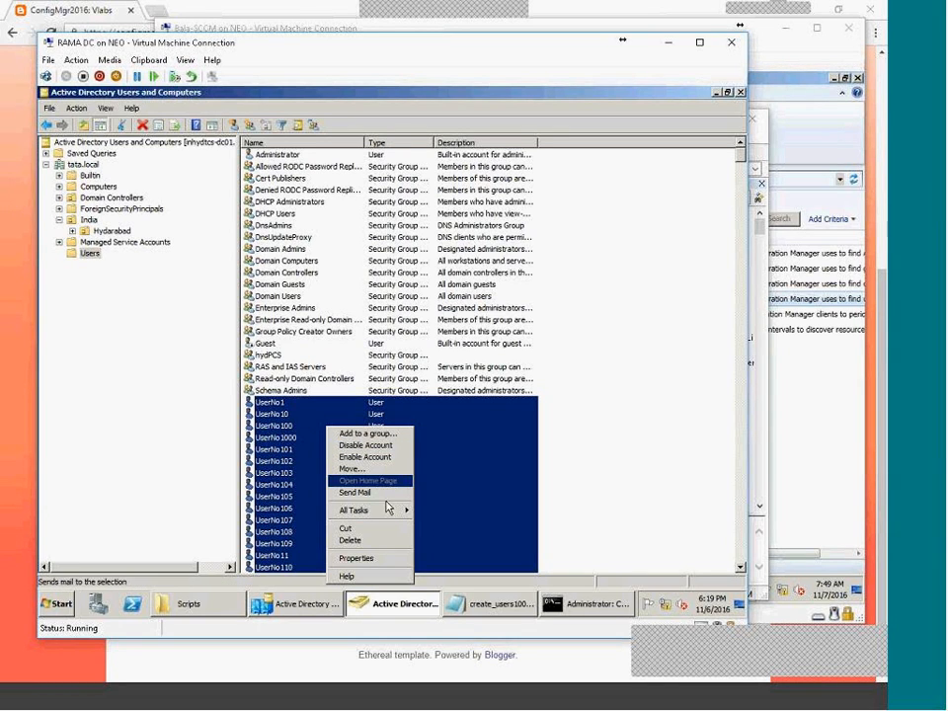
{"action": "left_click", "coordinate": [677, 503]}
{"action": "scroll", "coordinate": [678, 504], "scroll_direction": "down", "scroll_amount": 6}
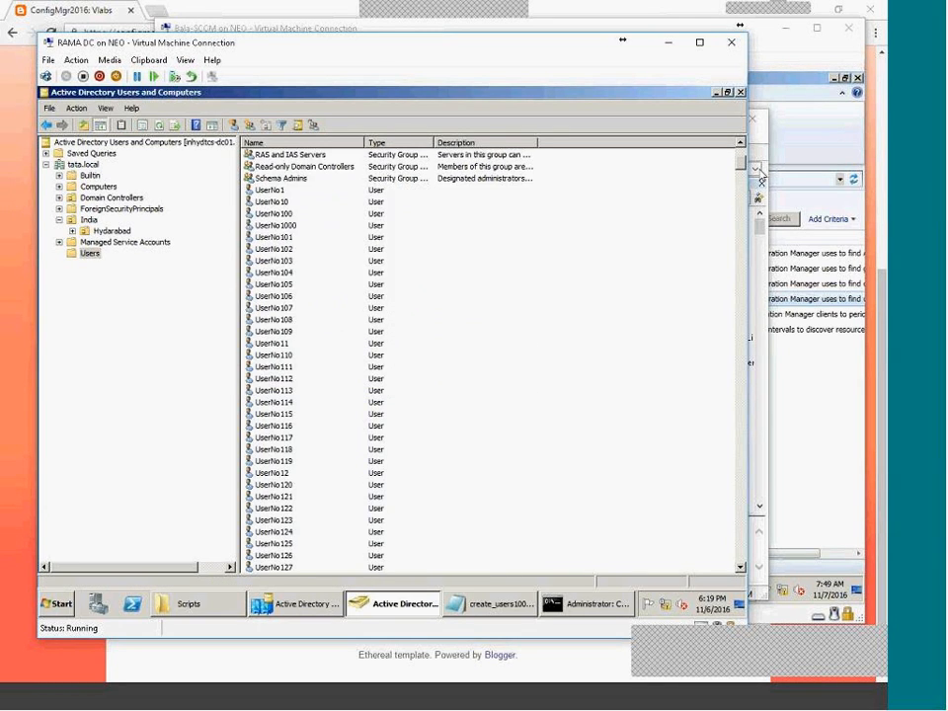
{"action": "mouse_move", "coordinate": [738, 173]}
{"action": "left_mouse_down"}
{"action": "mouse_move", "coordinate": [747, 569]}
{"action": "mouse_move", "coordinate": [750, 158]}
{"action": "left_mouse_up"}
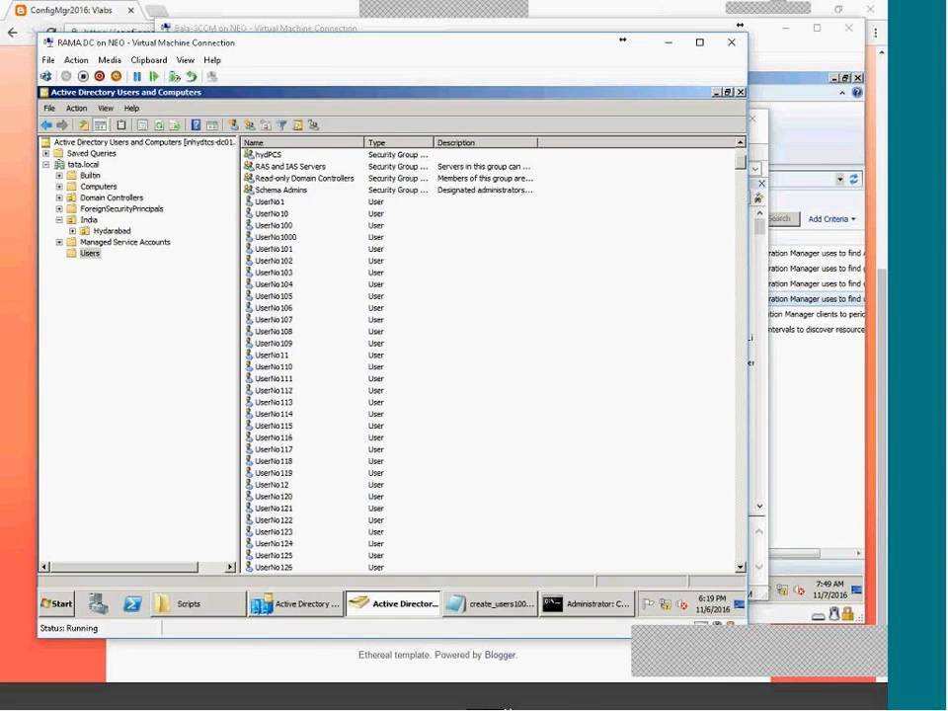
{"action": "left_click", "coordinate": [660, 707]}
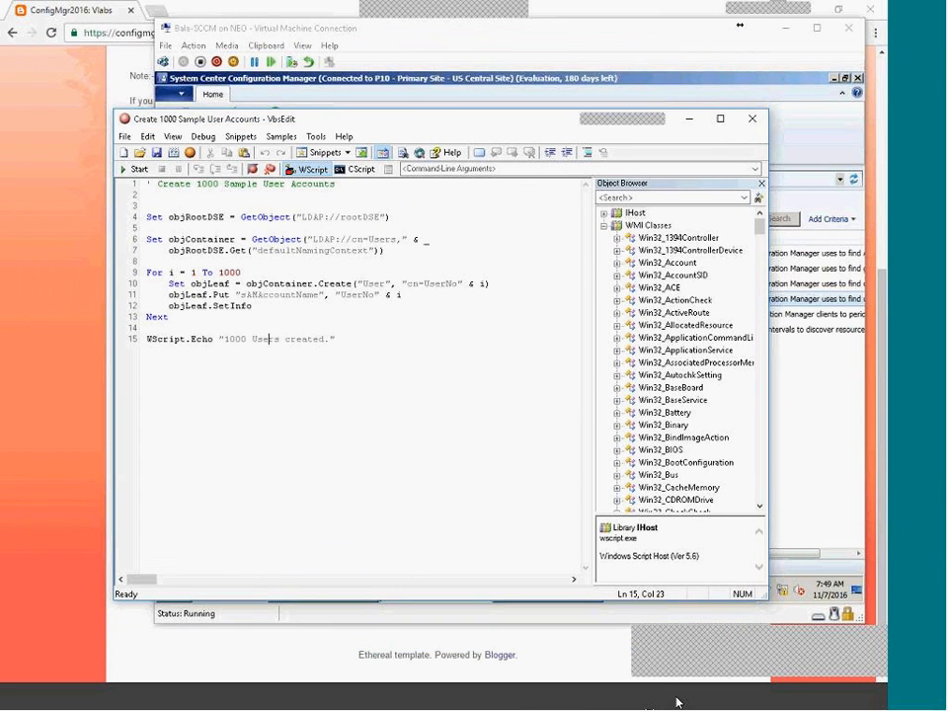
Bring the Bala-SCCM console forward and confirm Active Directory User Discovery is Disabled.
{"action": "left_click", "coordinate": [543, 610]}
{"action": "left_click", "coordinate": [451, 301]}
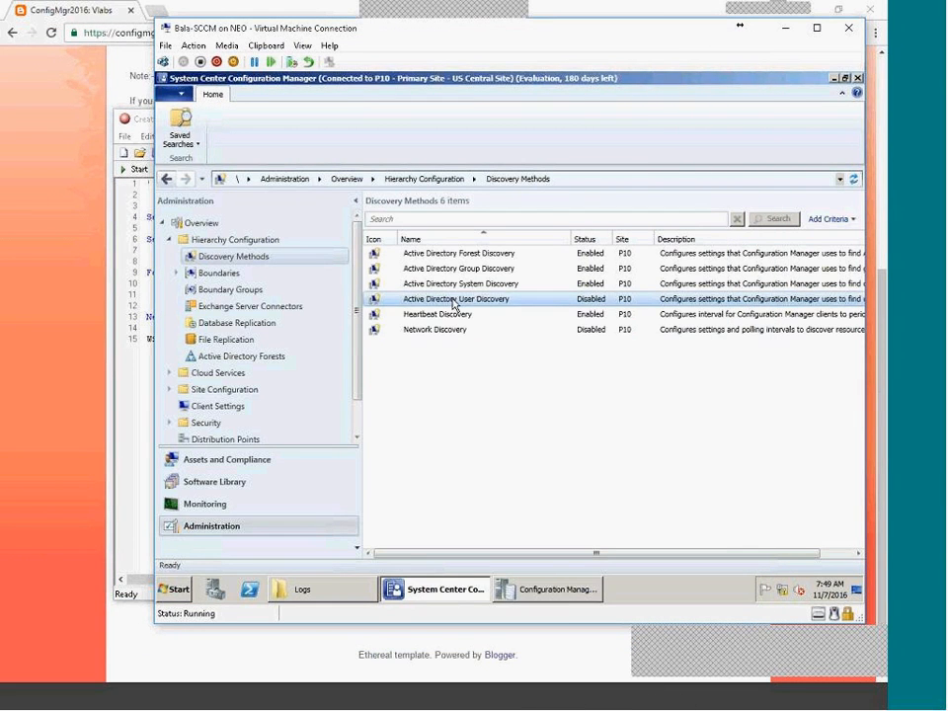
{"action": "left_click", "coordinate": [516, 540]}
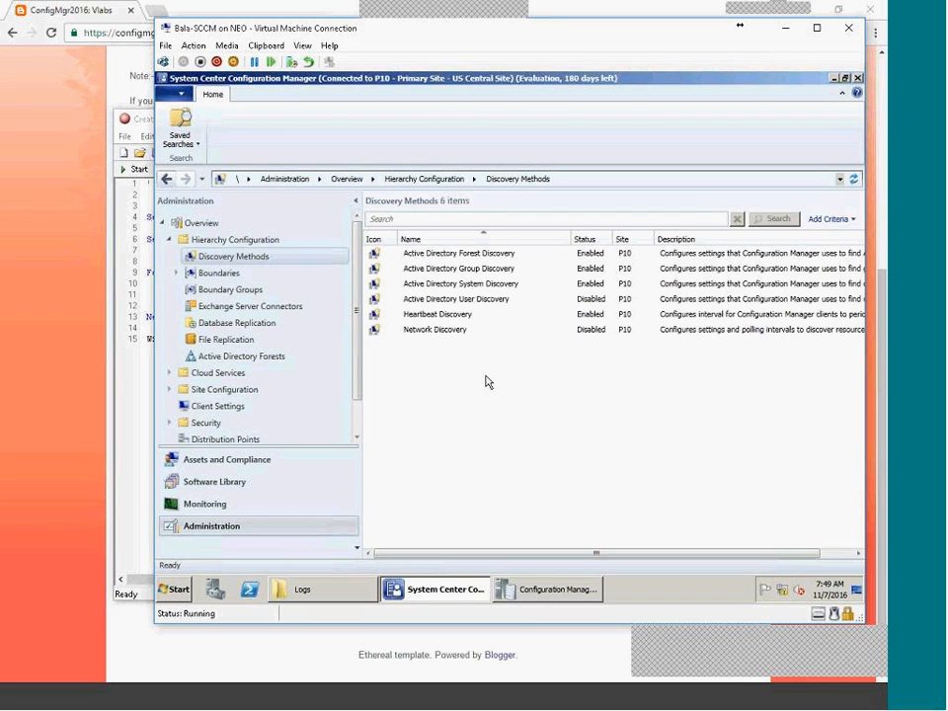
Open the All Users collection under User Collections, which lists only two members.
{"action": "left_click", "coordinate": [285, 464]}
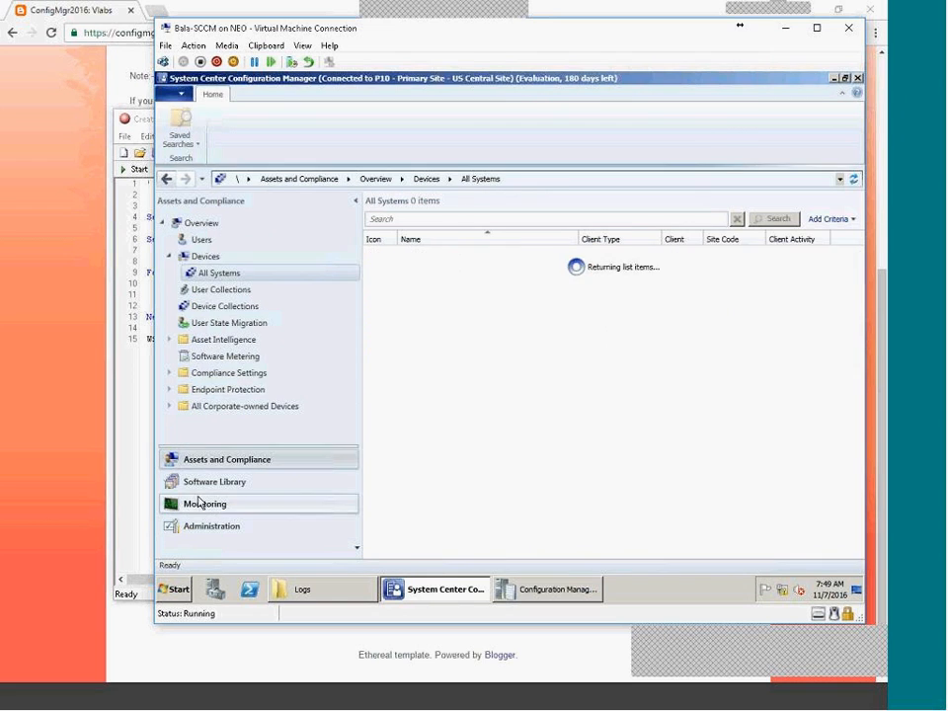
{"action": "left_click", "coordinate": [198, 242]}
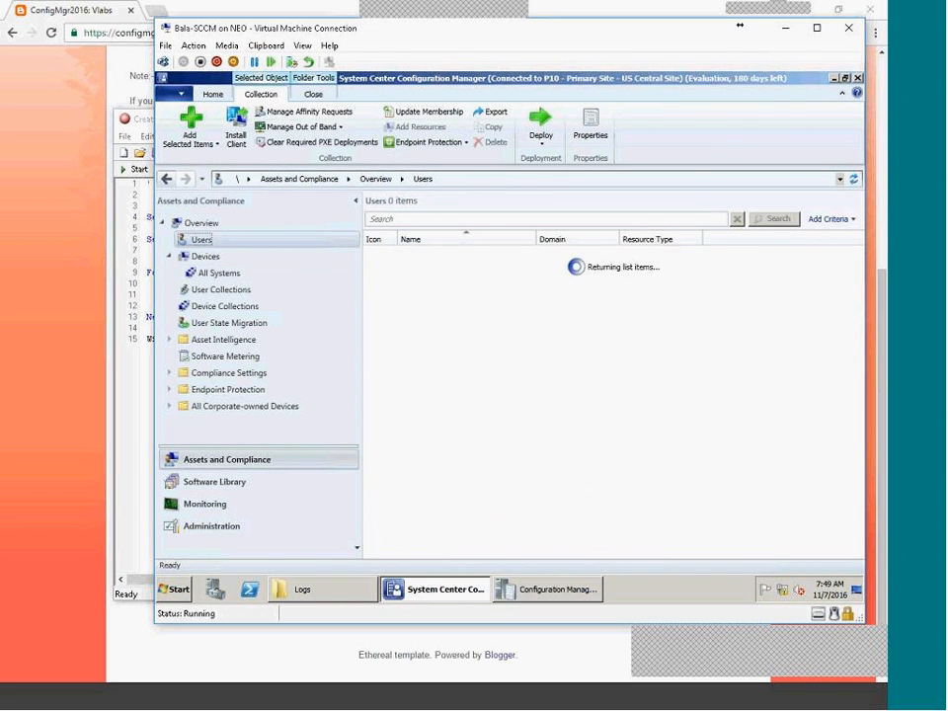
{"action": "left_click_drag", "start_coordinate": [858, 310], "coordinate": [872, 437]}
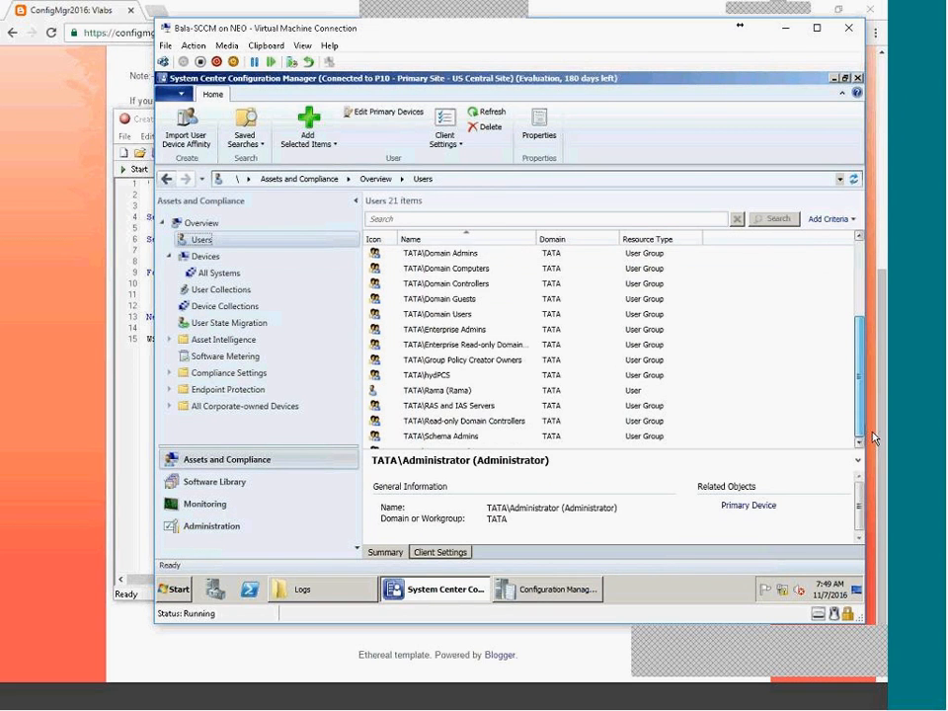
{"action": "left_click_drag", "start_coordinate": [860, 372], "coordinate": [852, 311]}
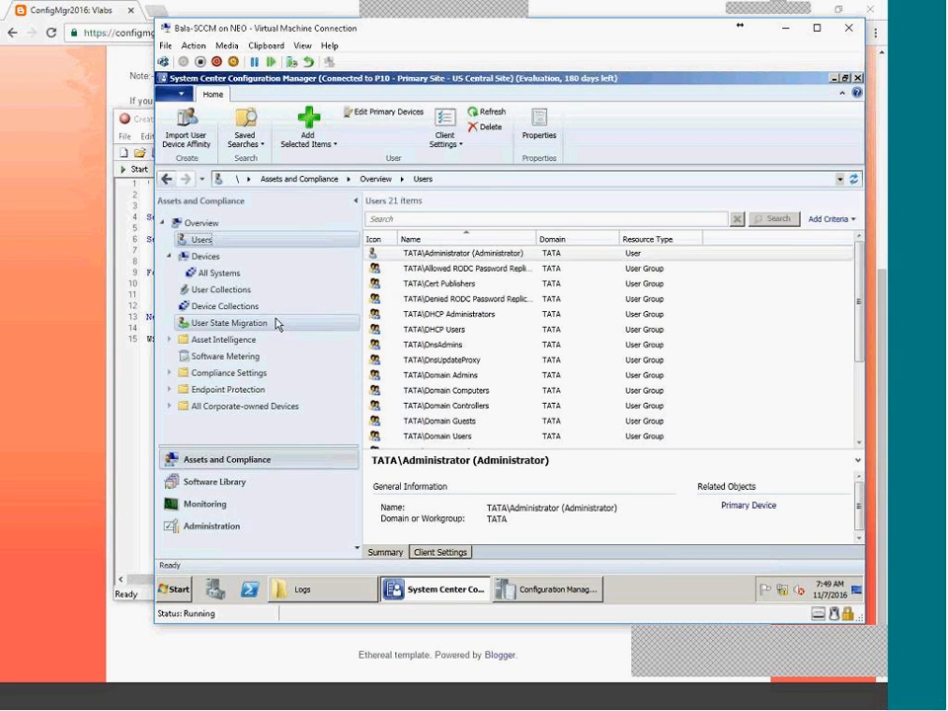
{"action": "left_click", "coordinate": [207, 291]}
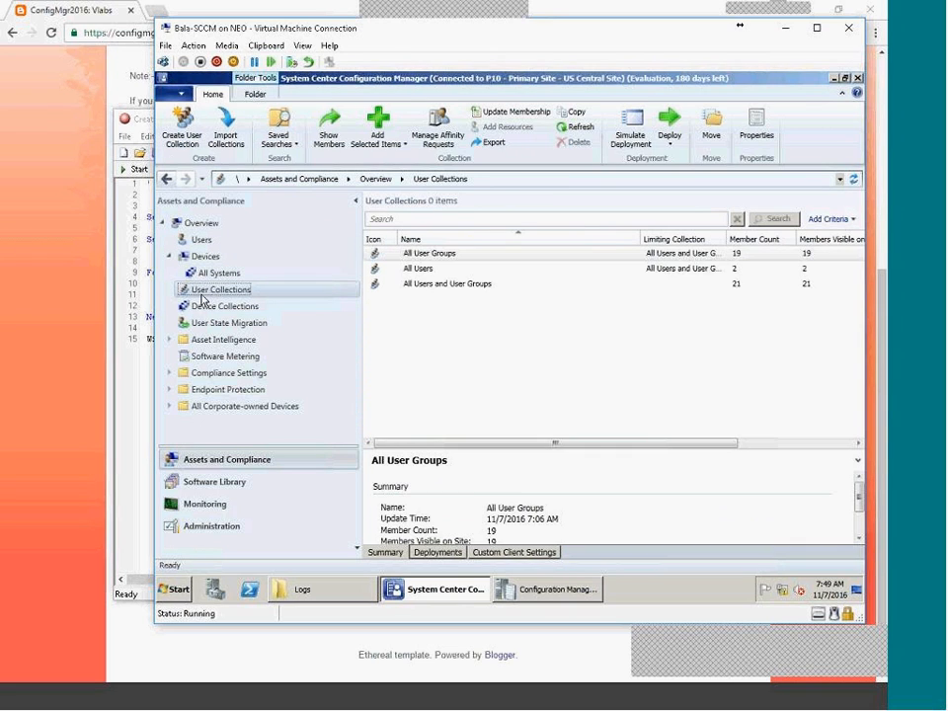
{"action": "double_click", "coordinate": [423, 268]}
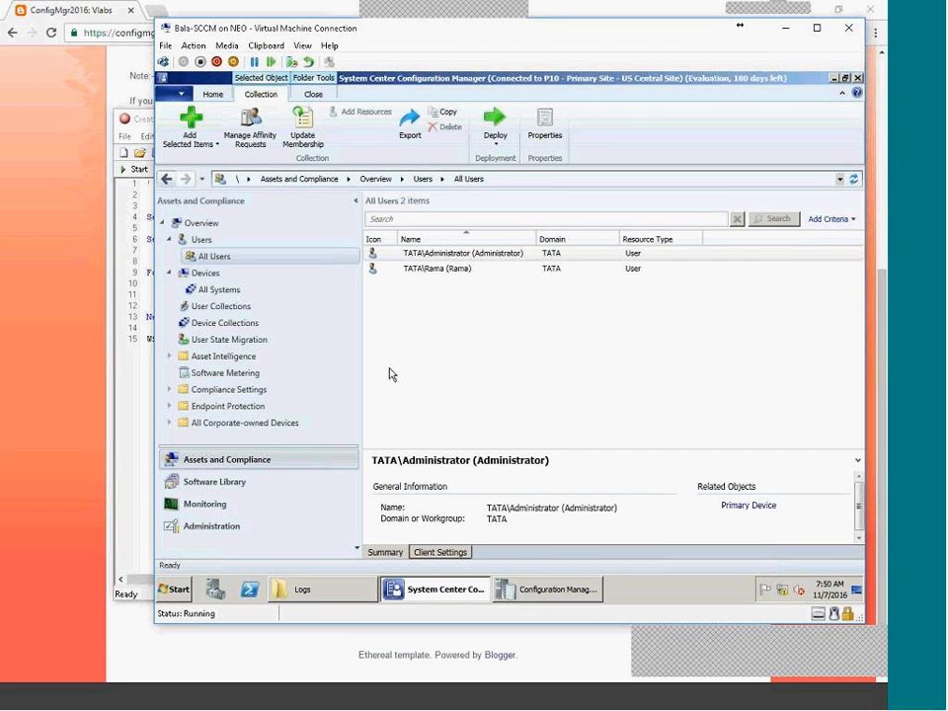
{"action": "left_click", "coordinate": [231, 528]}
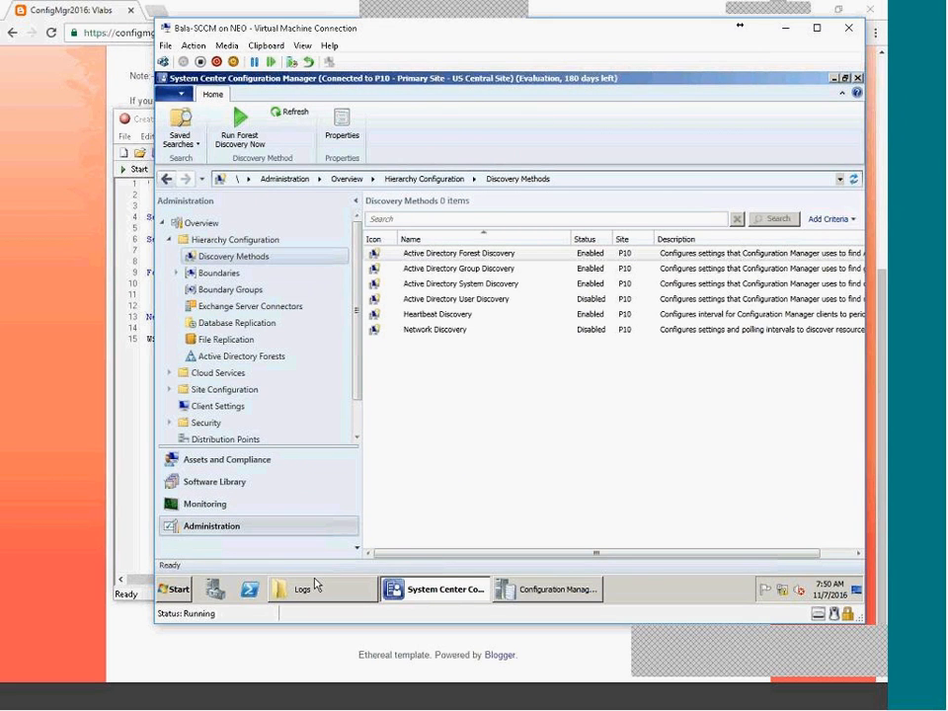
{"action": "double_click", "coordinate": [470, 285]}
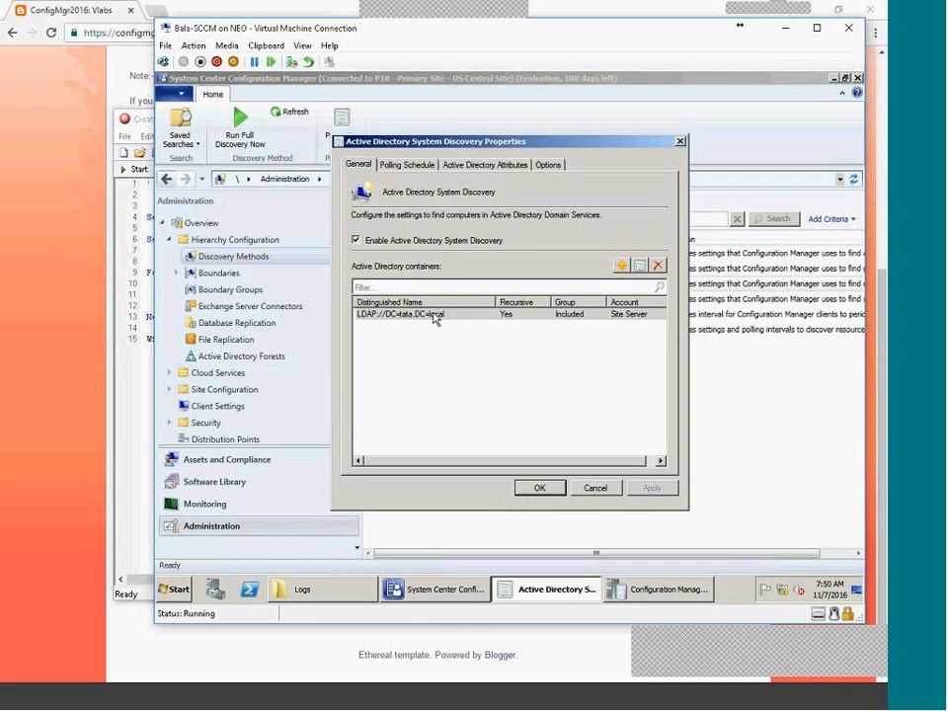
{"action": "left_click", "coordinate": [405, 170]}
{"action": "left_click_drag", "start_coordinate": [427, 249], "coordinate": [461, 252]}
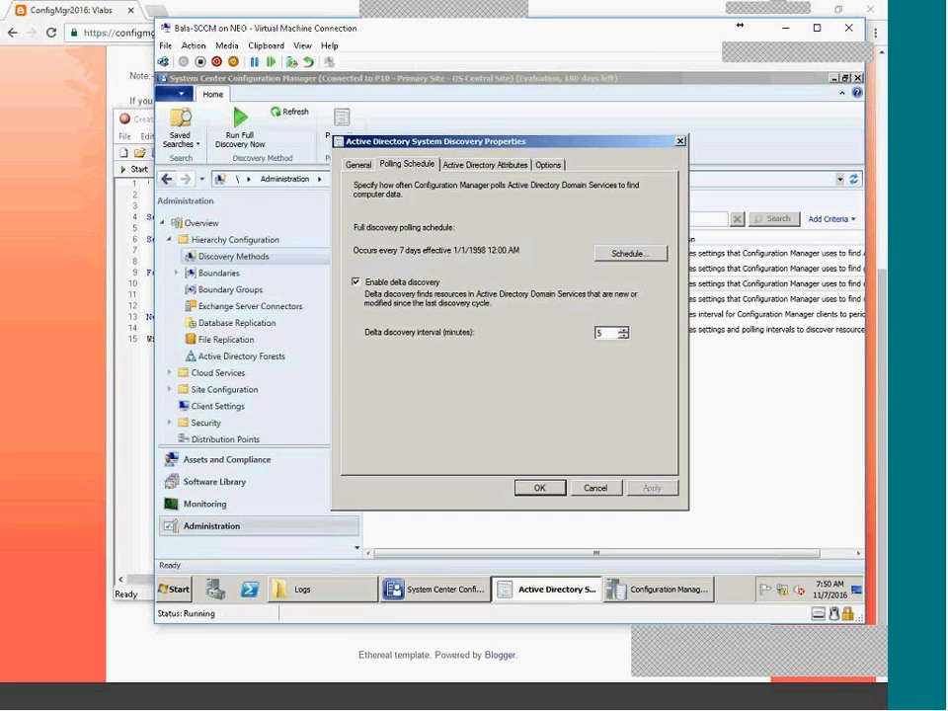
{"action": "left_click", "coordinate": [462, 168]}
{"action": "left_click", "coordinate": [596, 488]}
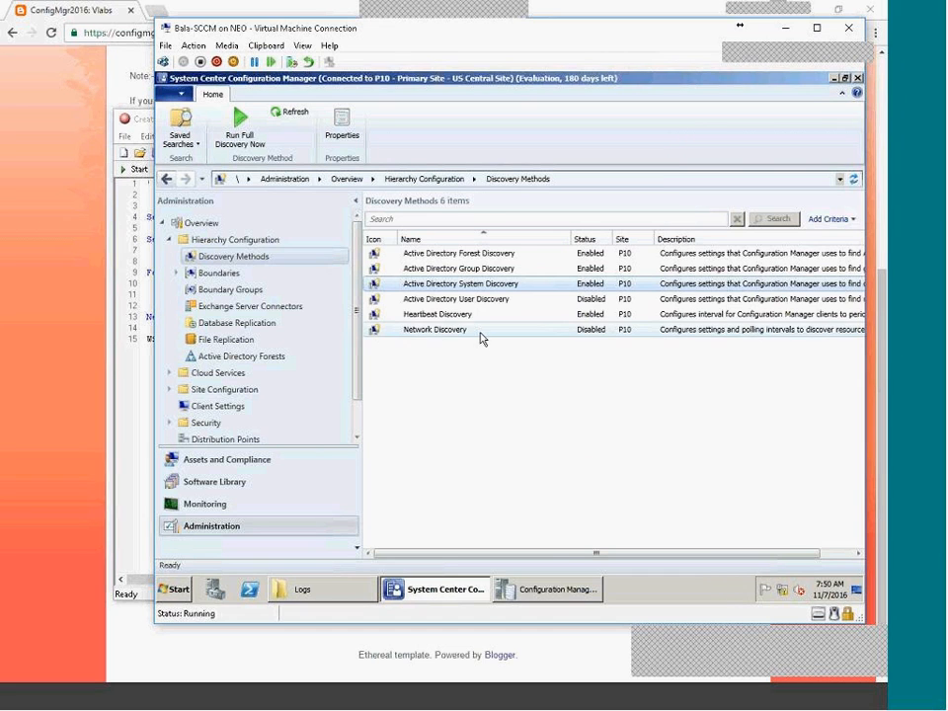
Enable Active Directory User Discovery and add container LDAP://DC=tata,DC=local.
{"action": "double_click", "coordinate": [473, 301]}
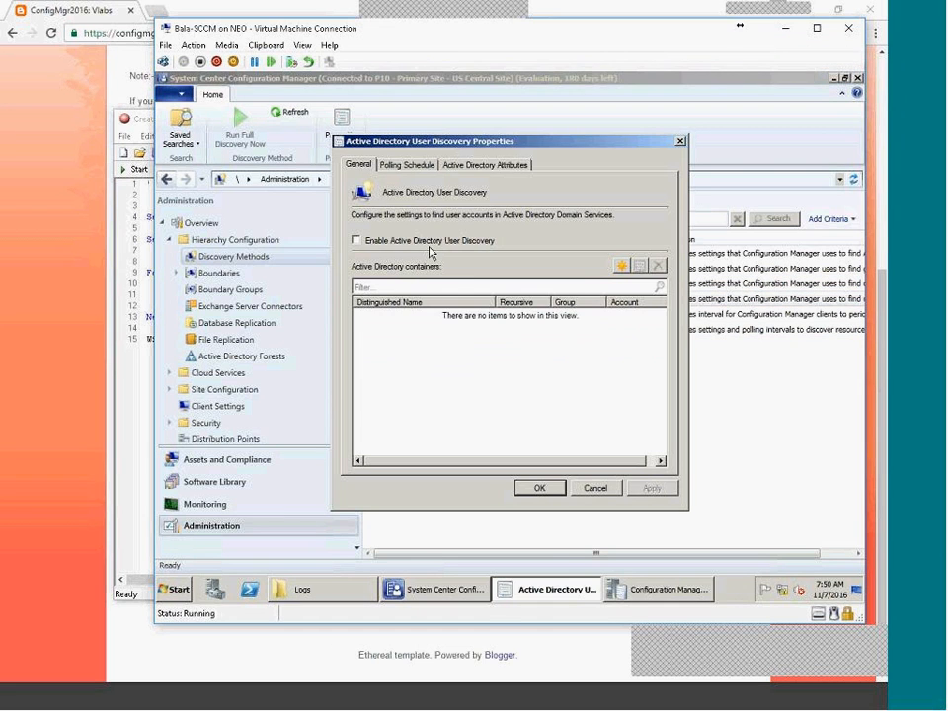
{"action": "left_click", "coordinate": [440, 244]}
{"action": "left_click", "coordinate": [621, 264]}
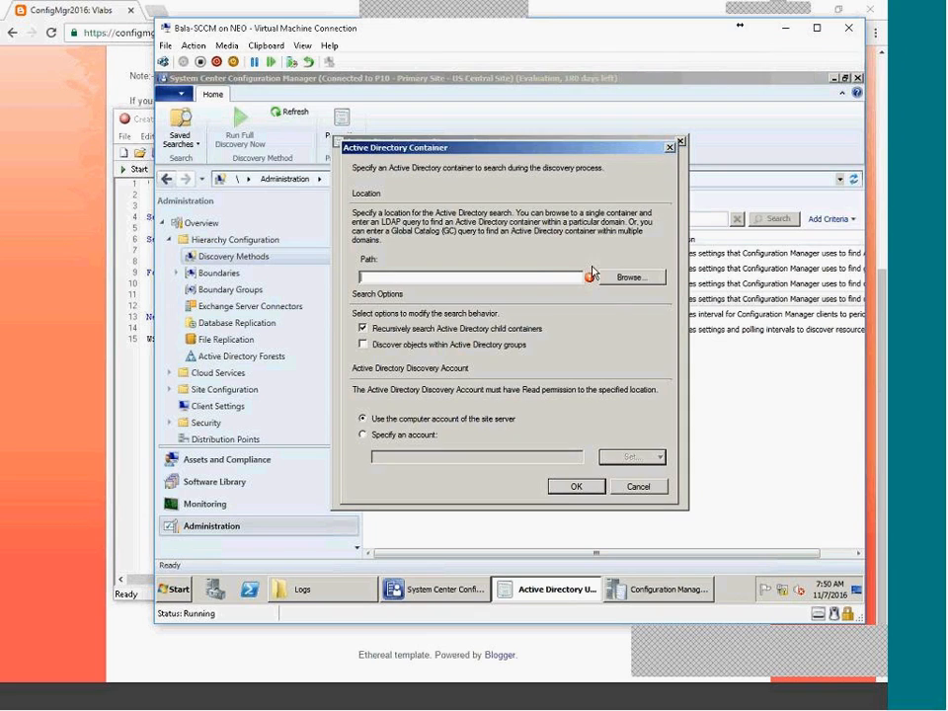
{"action": "left_click", "coordinate": [642, 281]}
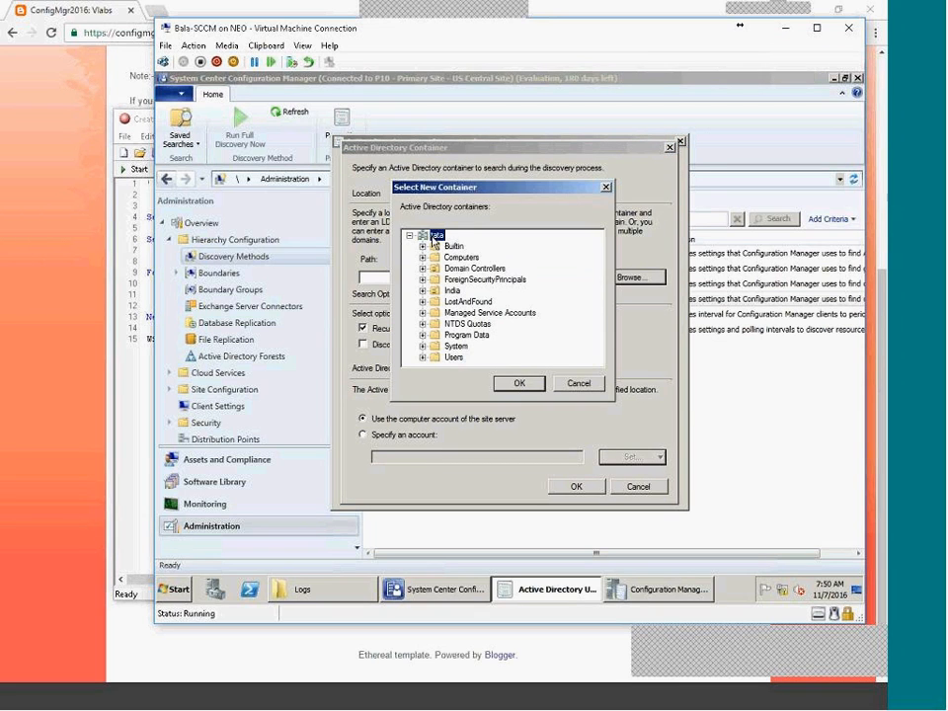
{"action": "left_click", "coordinate": [511, 385]}
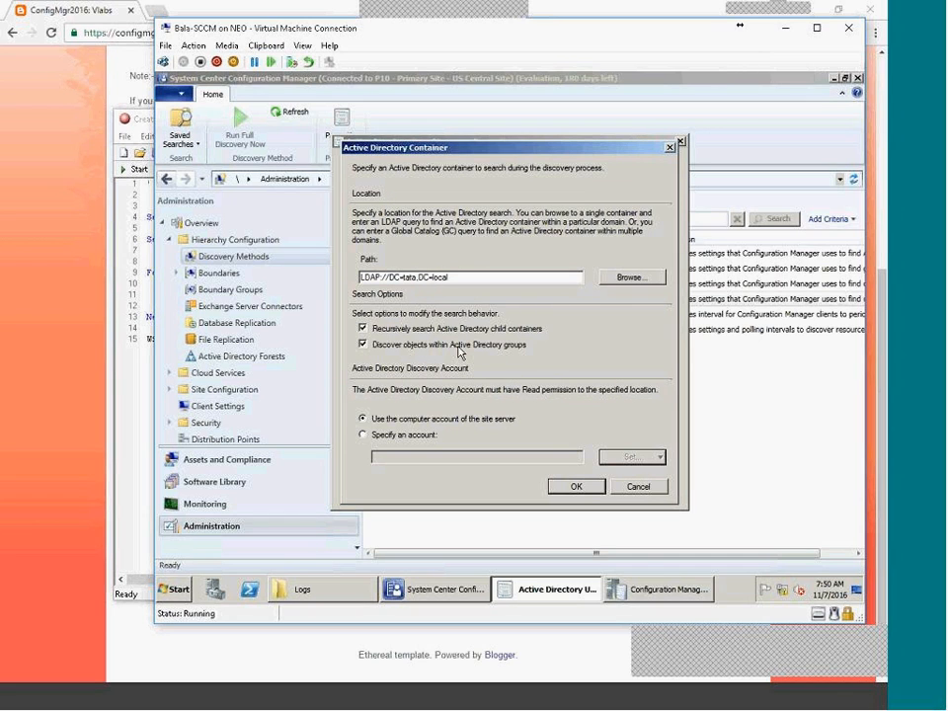
{"action": "left_click", "coordinate": [580, 487]}
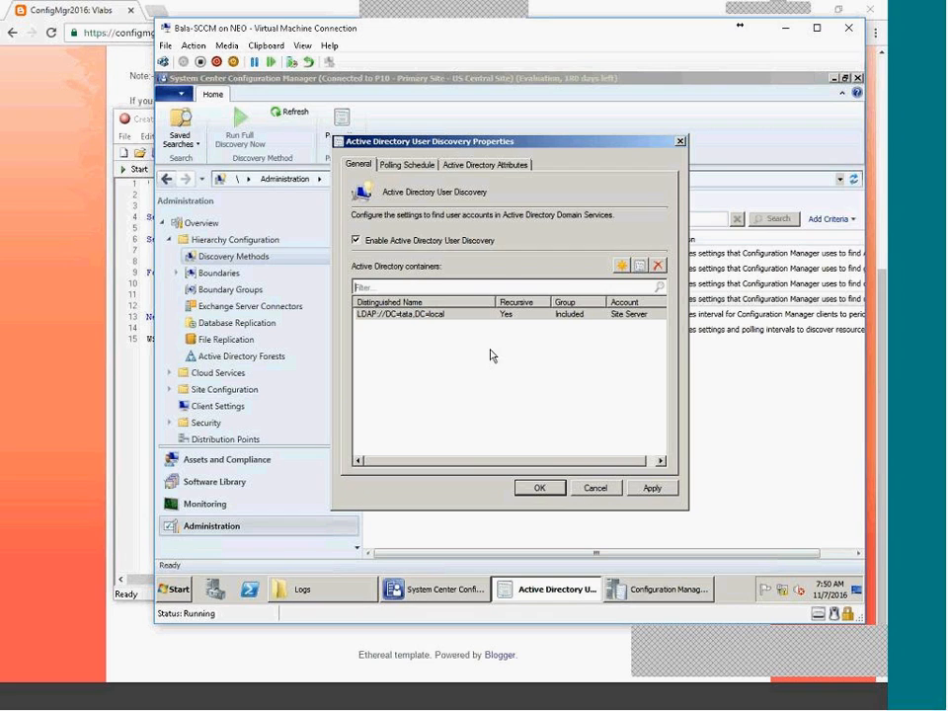
Review the 7-day full discovery schedule, apply, and agree to run full discovery now.
{"action": "left_click", "coordinate": [390, 164]}
{"action": "left_click", "coordinate": [632, 254]}
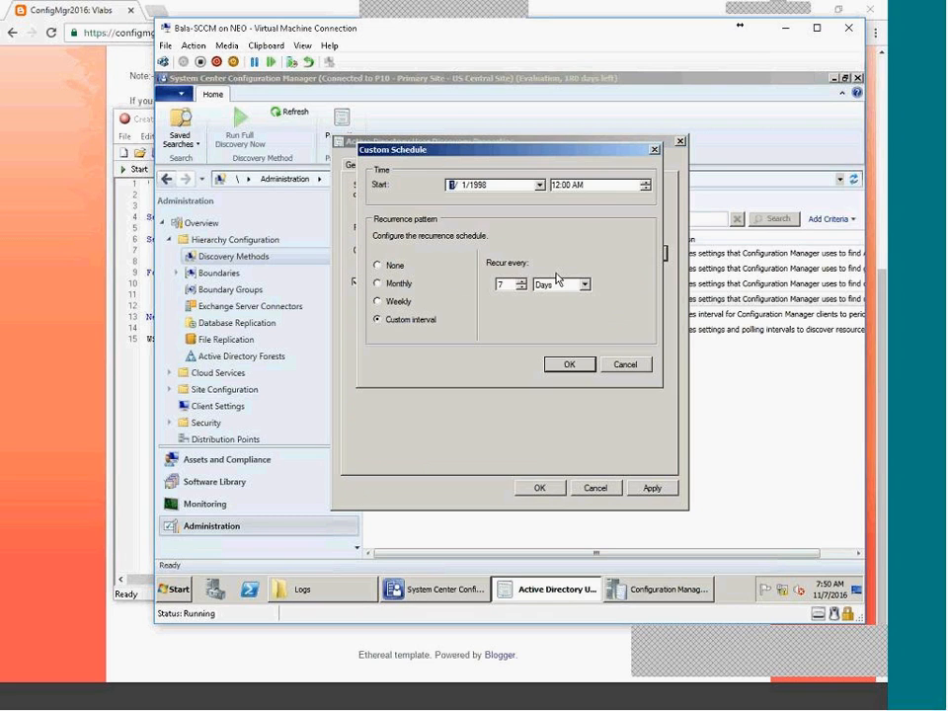
{"action": "left_click_drag", "start_coordinate": [512, 284], "coordinate": [483, 284]}
{"action": "left_click", "coordinate": [621, 366]}
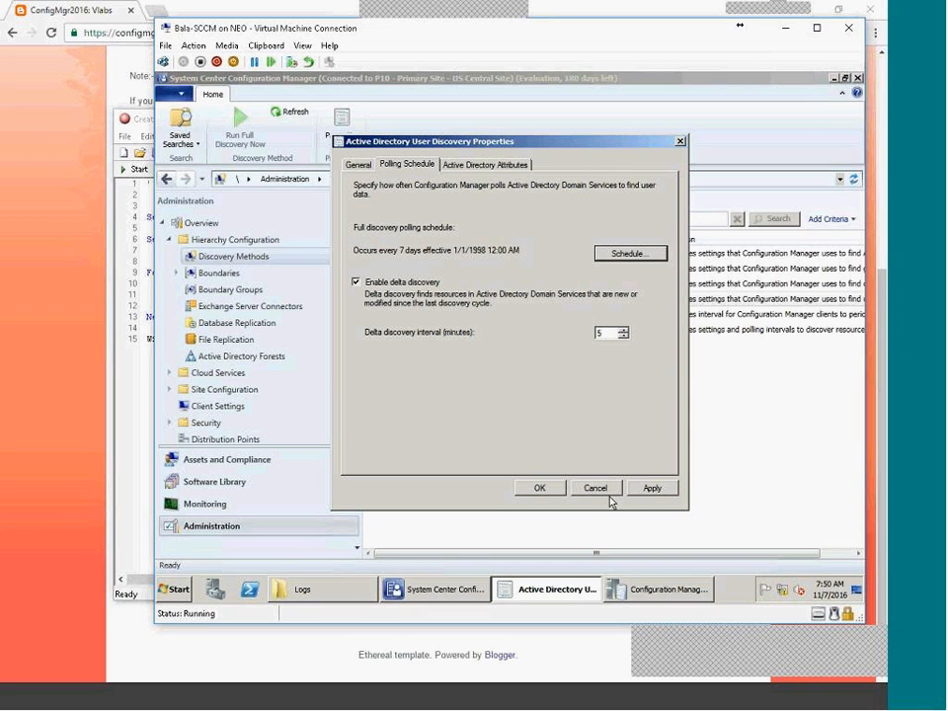
{"action": "left_click", "coordinate": [651, 488]}
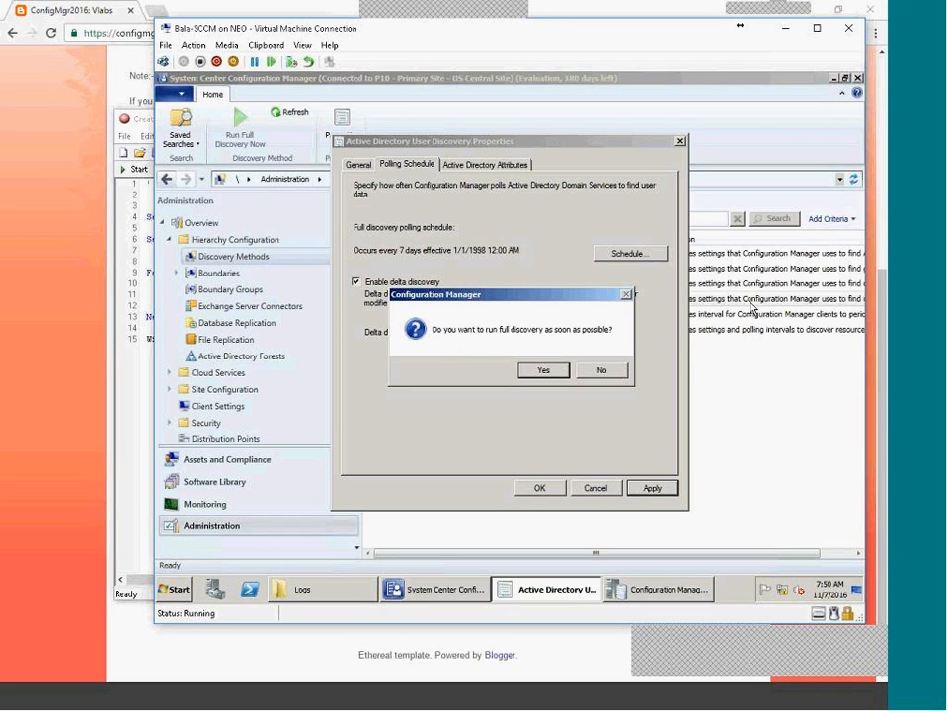
{"action": "left_click", "coordinate": [541, 371]}
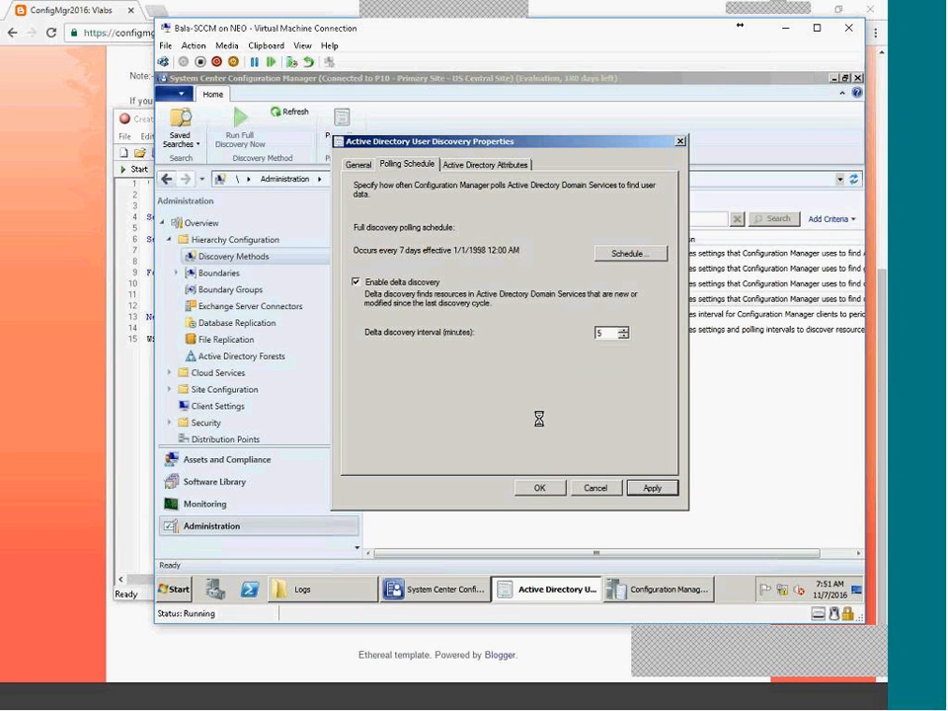
{"action": "left_click", "coordinate": [545, 490]}
Find adusrdis.log in the Configuration Manager Logs folder and open it in CMTrace.
{"action": "left_click", "coordinate": [372, 595]}
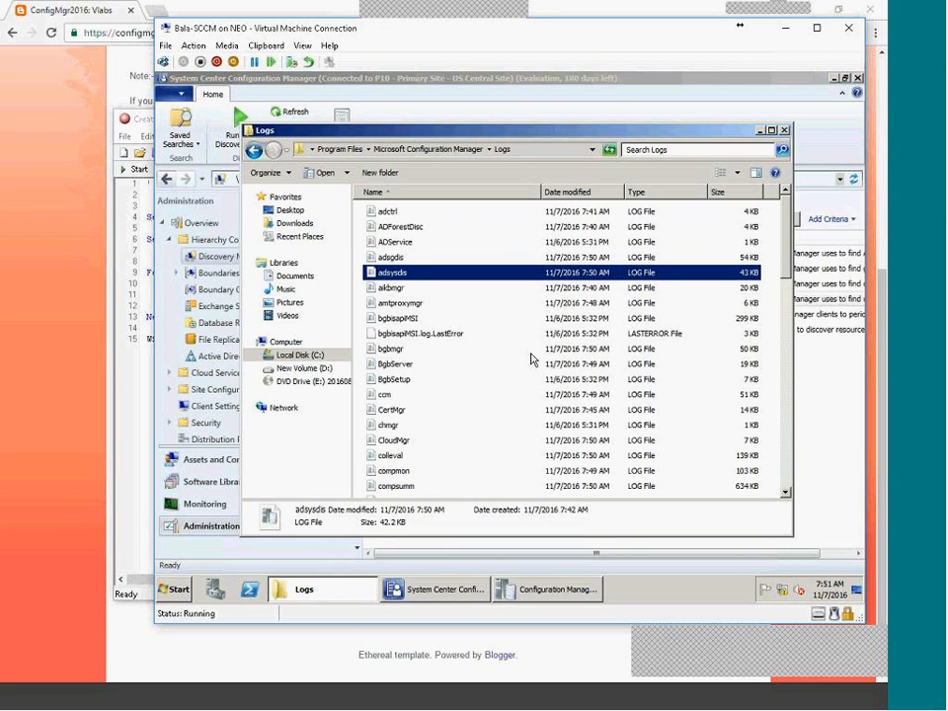
{"action": "left_click", "coordinate": [394, 257]}
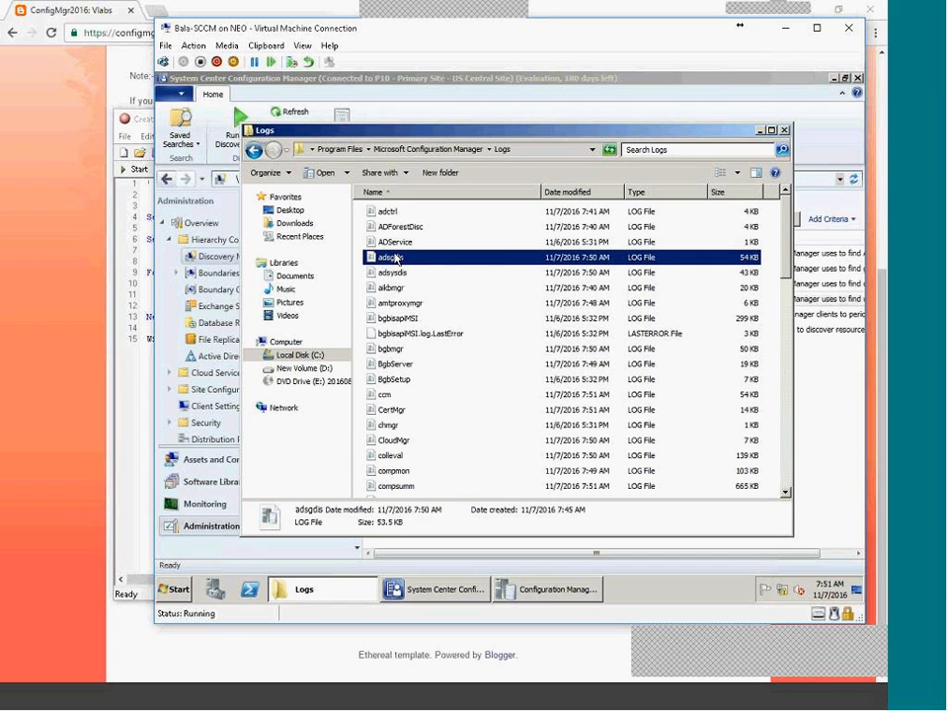
{"action": "left_click", "coordinate": [659, 318]}
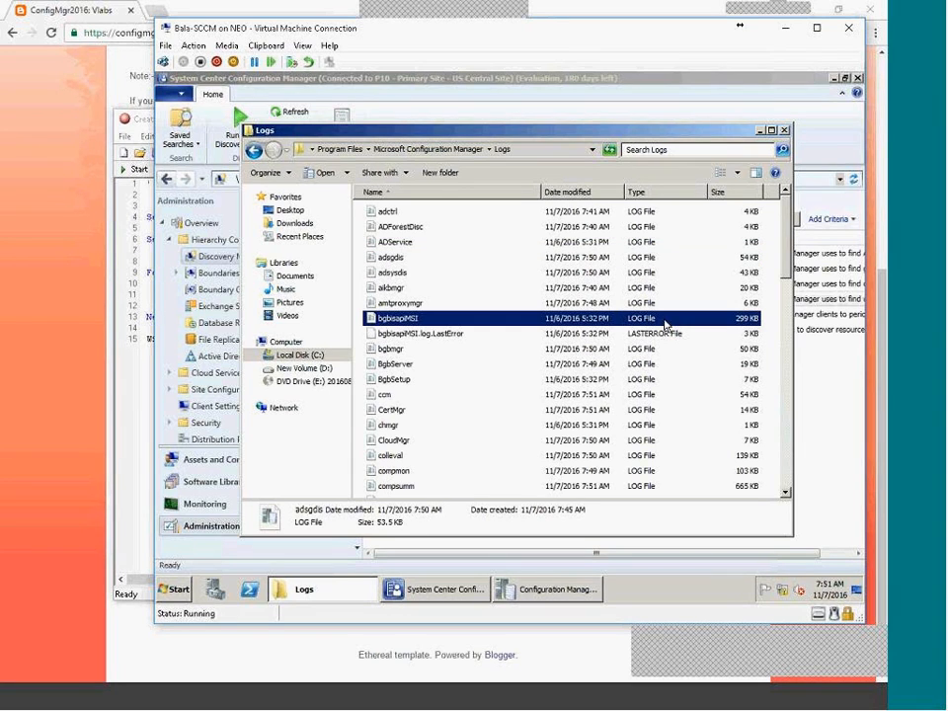
{"action": "scroll", "coordinate": [514, 290], "scroll_direction": "down", "scroll_amount": 6}
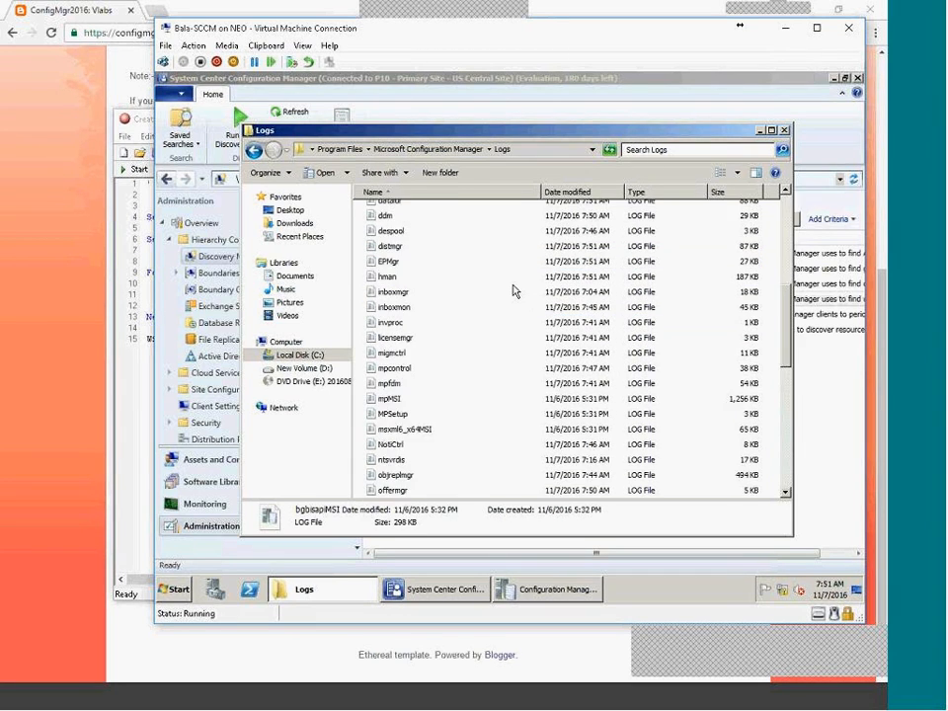
{"action": "scroll", "coordinate": [501, 283], "scroll_direction": "up", "scroll_amount": 6}
{"action": "left_click", "coordinate": [412, 288]}
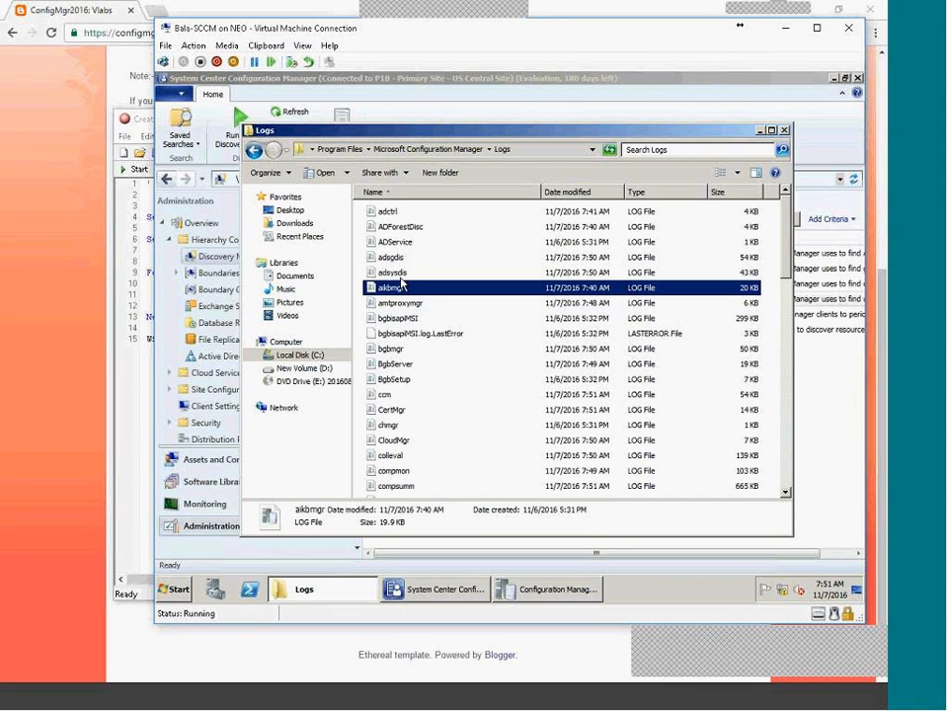
{"action": "left_click", "coordinate": [412, 274]}
{"action": "double_click", "coordinate": [413, 287]}
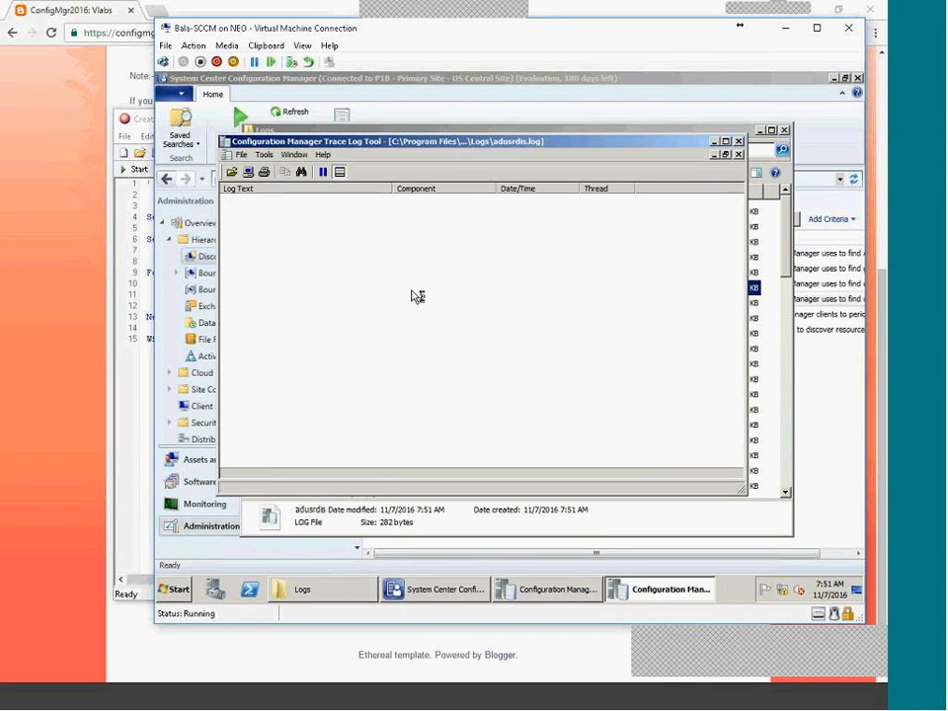
Maximize CMTrace and read the 'found 1002 objects' entry and nearby discovery entries.
{"action": "double_click", "coordinate": [462, 145]}
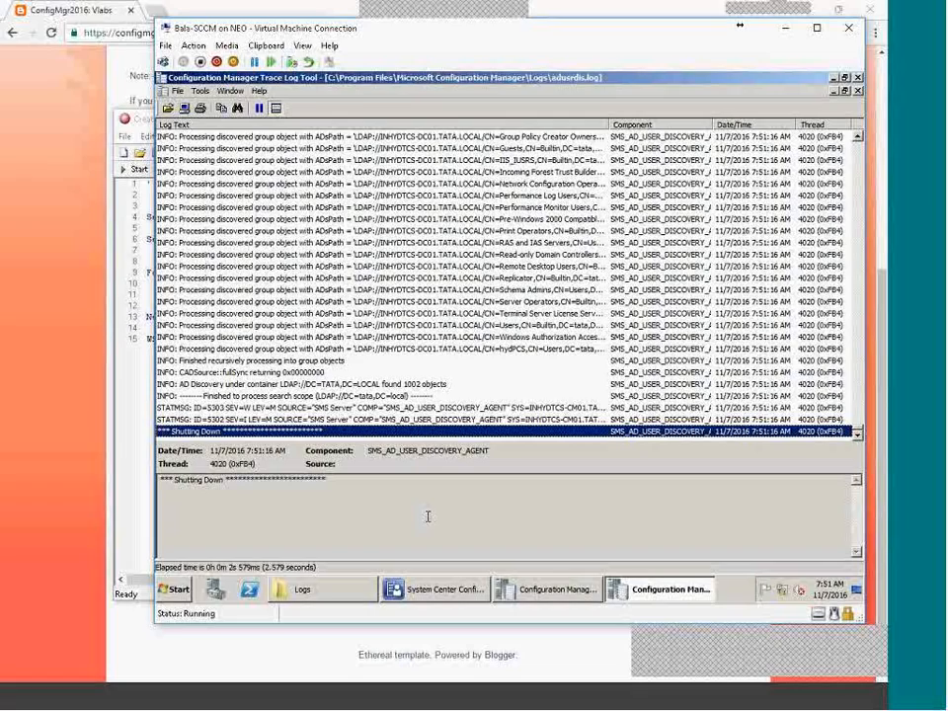
{"action": "left_click", "coordinate": [420, 384]}
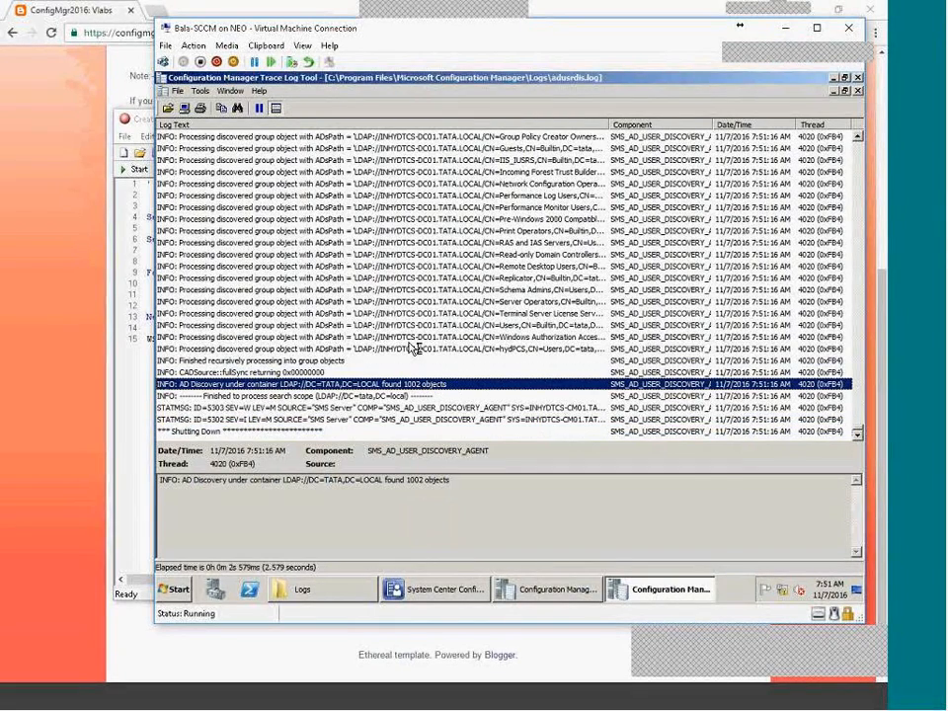
{"action": "left_click", "coordinate": [464, 337]}
{"action": "scroll", "coordinate": [466, 326], "scroll_direction": "up", "scroll_amount": 1}
{"action": "scroll", "coordinate": [464, 325], "scroll_direction": "up", "scroll_amount": 10}
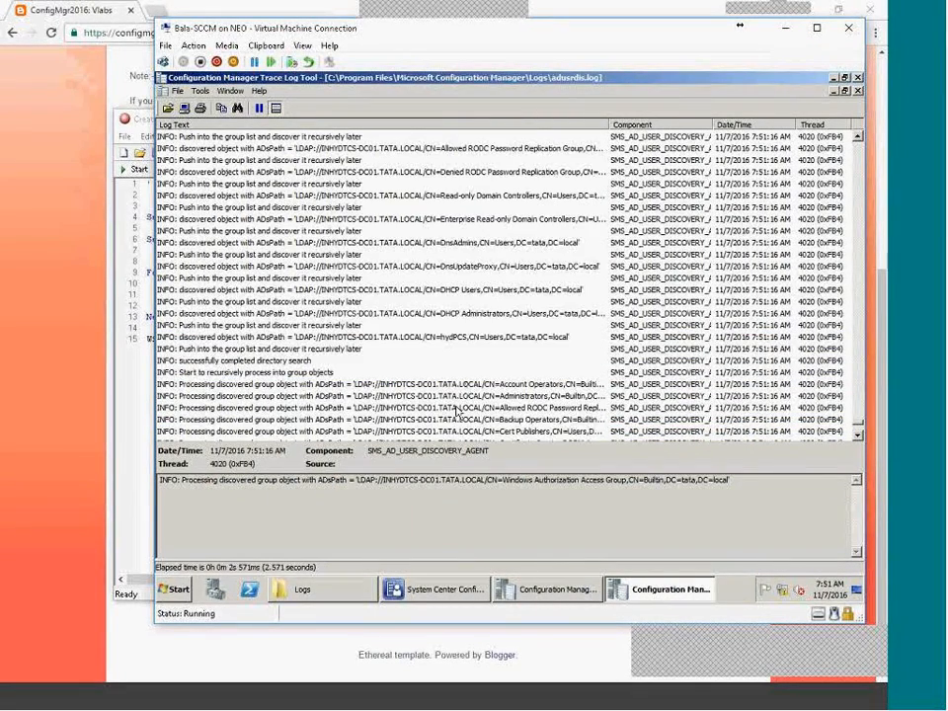
{"action": "scroll", "coordinate": [457, 411], "scroll_direction": "up", "scroll_amount": 5}
{"action": "left_click", "coordinate": [470, 335]}
{"action": "scroll", "coordinate": [470, 336], "scroll_direction": "up", "scroll_amount": 2}
{"action": "scroll", "coordinate": [470, 335], "scroll_direction": "down", "scroll_amount": 10}
{"action": "left_click", "coordinate": [484, 324]}
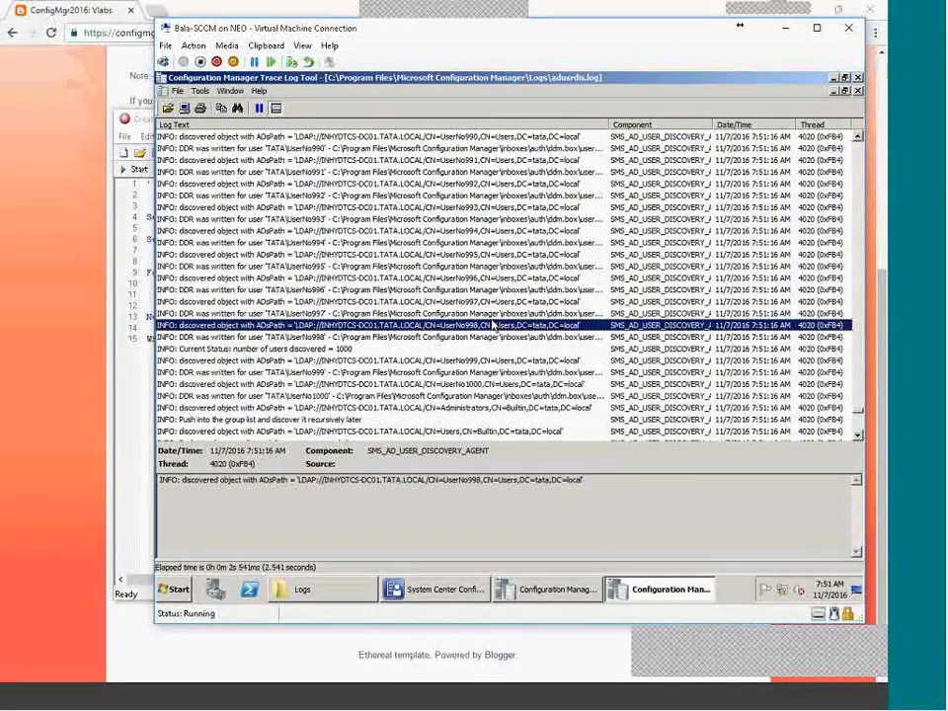
Inspect DDR entries for UserNo996, UserNo994 and UserNo960, and copy the ddm.box\userddrsonly path.
{"action": "left_click", "coordinate": [341, 289]}
{"action": "double_click", "coordinate": [313, 479]}
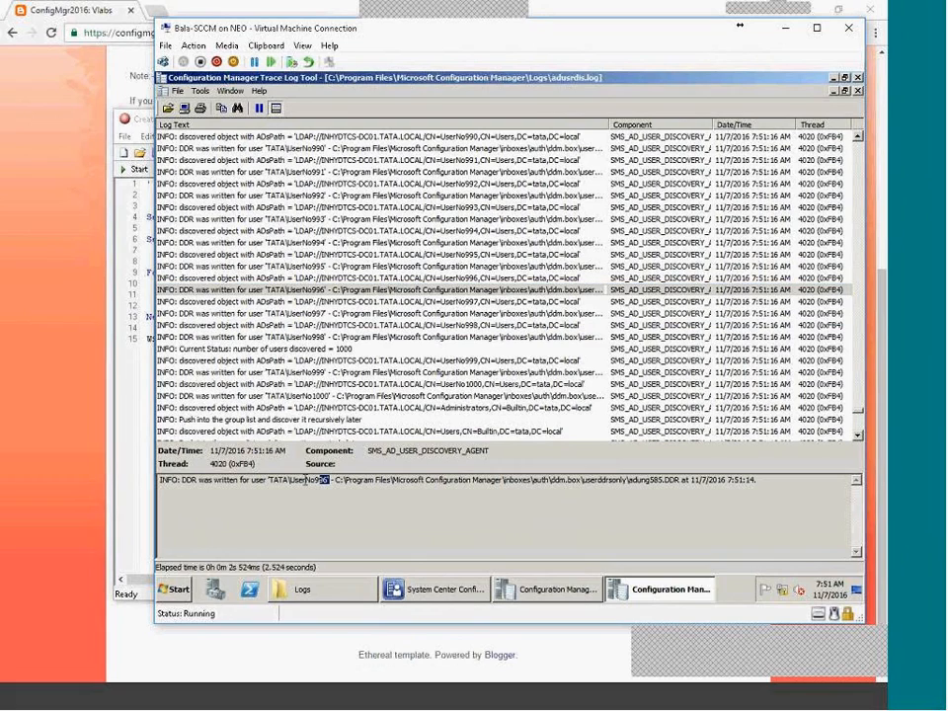
{"action": "left_click", "coordinate": [358, 243]}
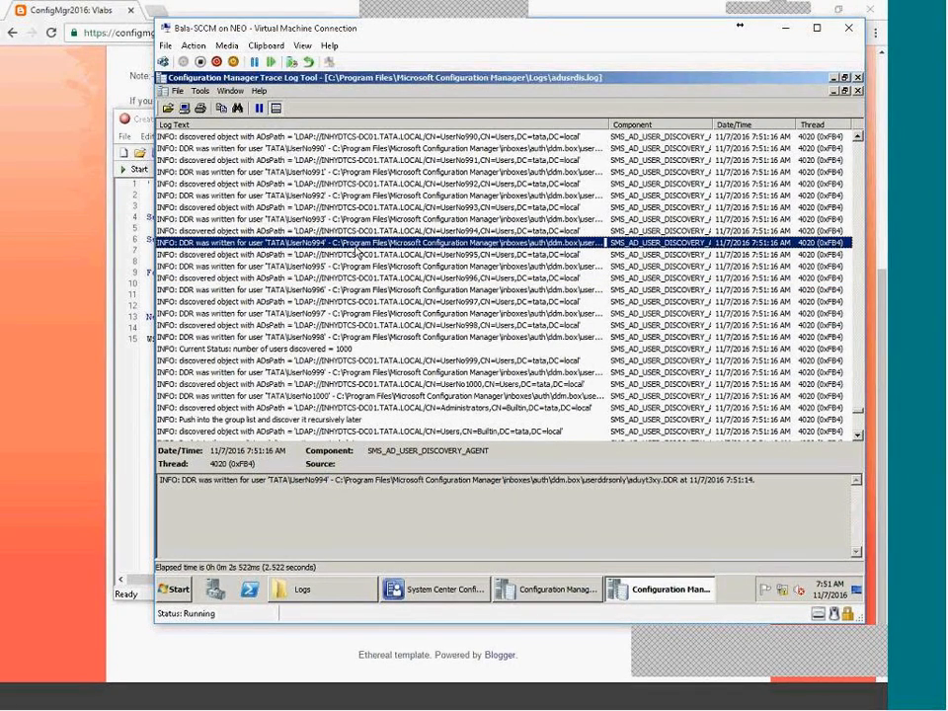
{"action": "key", "text": "Up"}
{"action": "key", "text": "Up"}
{"action": "key", "text": "Up"}
{"action": "key", "text": "Up"}
{"action": "key", "text": "Up"}
{"action": "key", "text": "Up"}
{"action": "key", "text": "Up"}
{"action": "key", "text": "Up"}
{"action": "key", "text": "Up"}
{"action": "key", "text": "Up"}
{"action": "key", "text": "Up"}
{"action": "key", "text": "Up"}
{"action": "key", "text": "Up"}
{"action": "key", "text": "Up"}
{"action": "key", "text": "Up"}
{"action": "key", "text": "Up"}
{"action": "key", "text": "Up"}
{"action": "key", "text": "Up"}
{"action": "key", "text": "Up"}
{"action": "key", "text": "Up"}
{"action": "key", "text": "Up"}
{"action": "key", "text": "Up"}
{"action": "key", "text": "Up"}
{"action": "key", "text": "Up"}
{"action": "key", "text": "Up"}
{"action": "key", "text": "Up"}
{"action": "key", "text": "Up"}
{"action": "key", "text": "Up"}
{"action": "key", "text": "Up"}
{"action": "key", "text": "Up"}
{"action": "key", "text": "Up"}
{"action": "key", "text": "Up"}
{"action": "key", "text": "Up"}
{"action": "key", "text": "Up"}
{"action": "key", "text": "Up"}
{"action": "key", "text": "Up"}
{"action": "key", "text": "Up"}
{"action": "key", "text": "Up"}
{"action": "key", "text": "Up"}
{"action": "key", "text": "Up"}
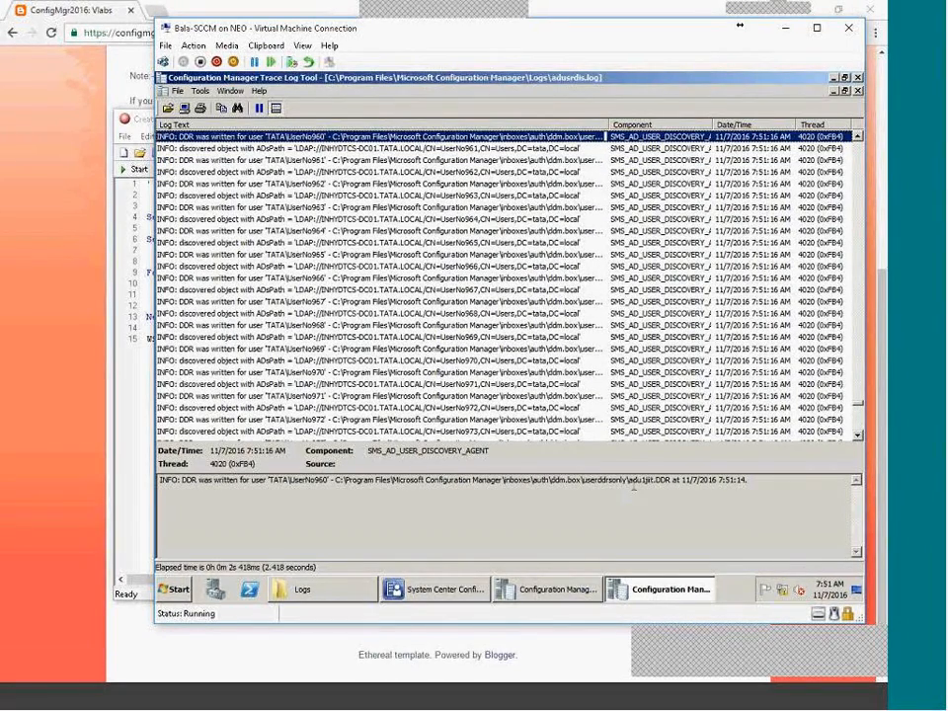
{"action": "left_click_drag", "start_coordinate": [633, 480], "coordinate": [671, 480]}
{"action": "double_click", "coordinate": [316, 479]}
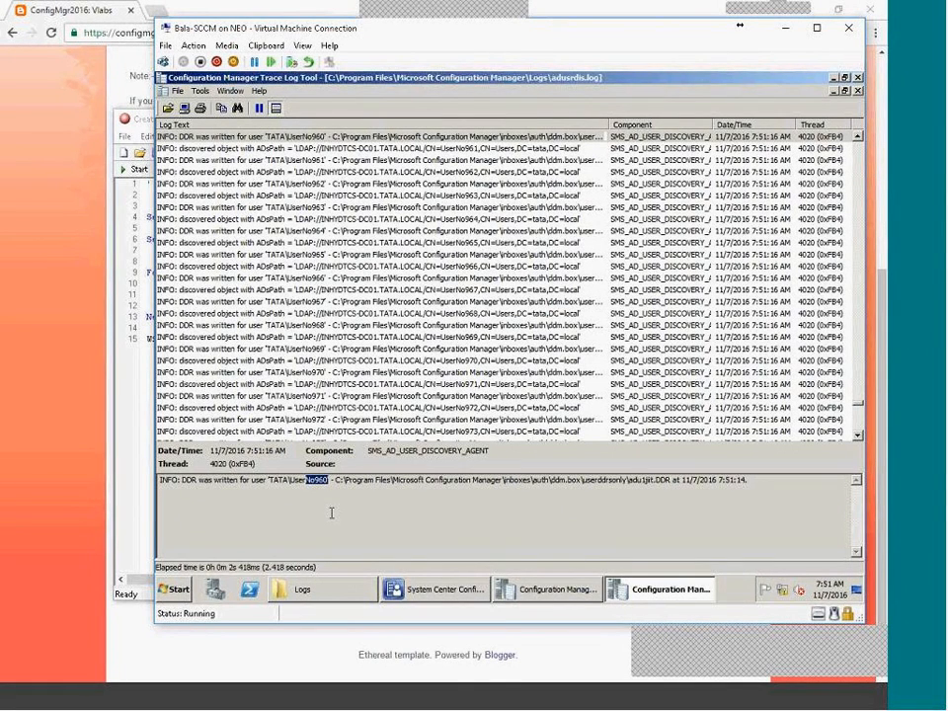
{"action": "left_click_drag", "start_coordinate": [290, 482], "coordinate": [326, 483]}
{"action": "left_click_drag", "start_coordinate": [629, 483], "coordinate": [333, 482]}
{"action": "key", "text": "ctrl+c"}
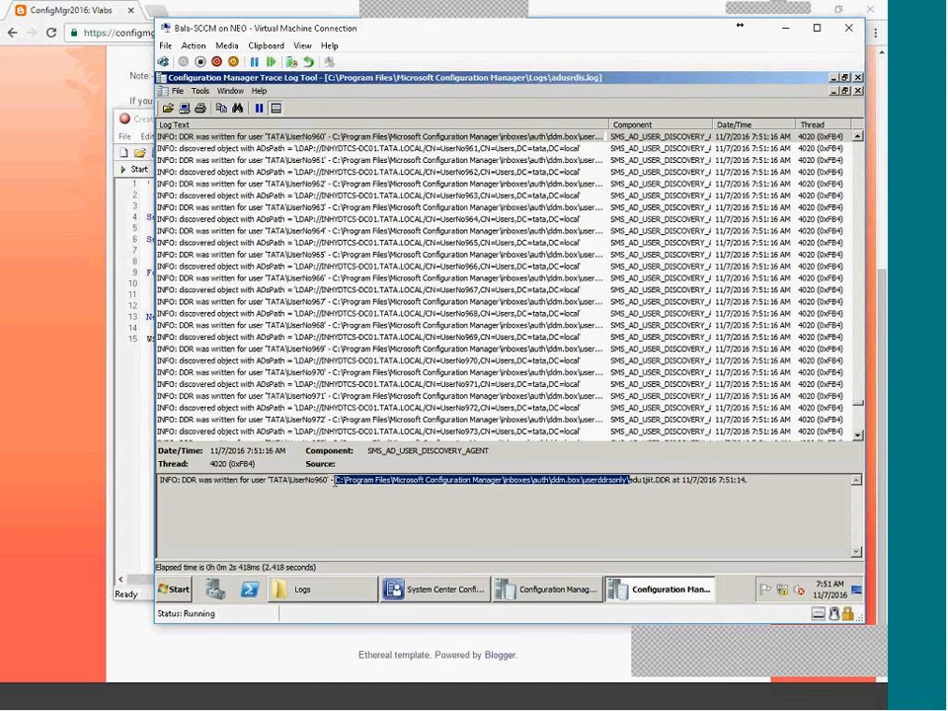
{"action": "left_click", "coordinate": [176, 588]}
{"action": "left_click", "coordinate": [376, 516]}
Open the pasted userddrsonly inbox and check its BAD_DDRS folder for failures.
{"action": "key", "text": "ctrl+v"}
{"action": "left_click", "coordinate": [275, 554]}
{"action": "double_click", "coordinate": [399, 233]}
{"action": "key", "text": "BackSpace"}
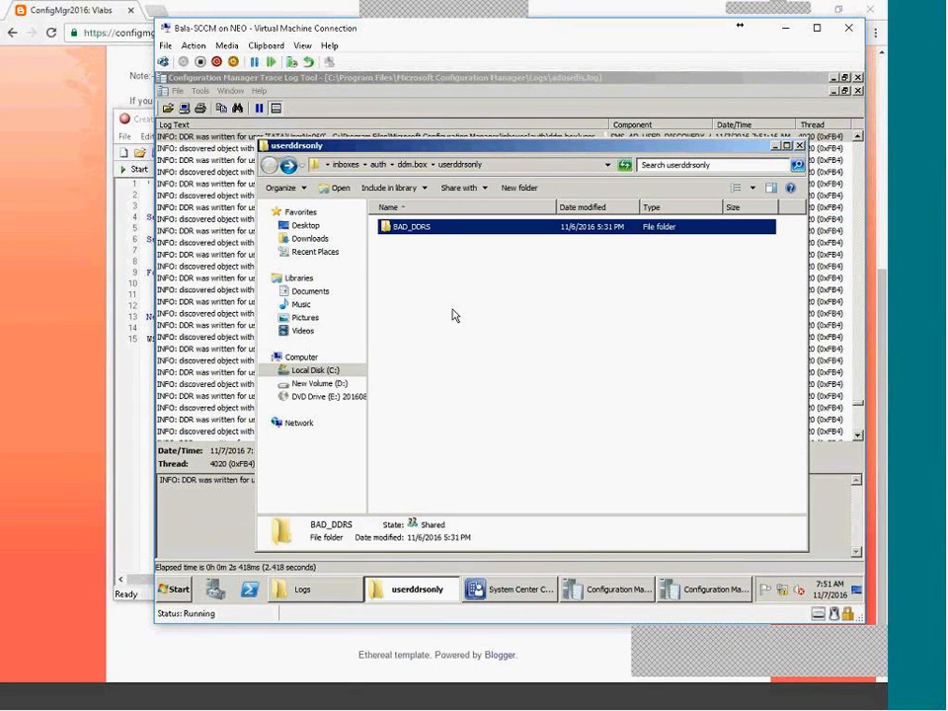
{"action": "left_click", "coordinate": [431, 325]}
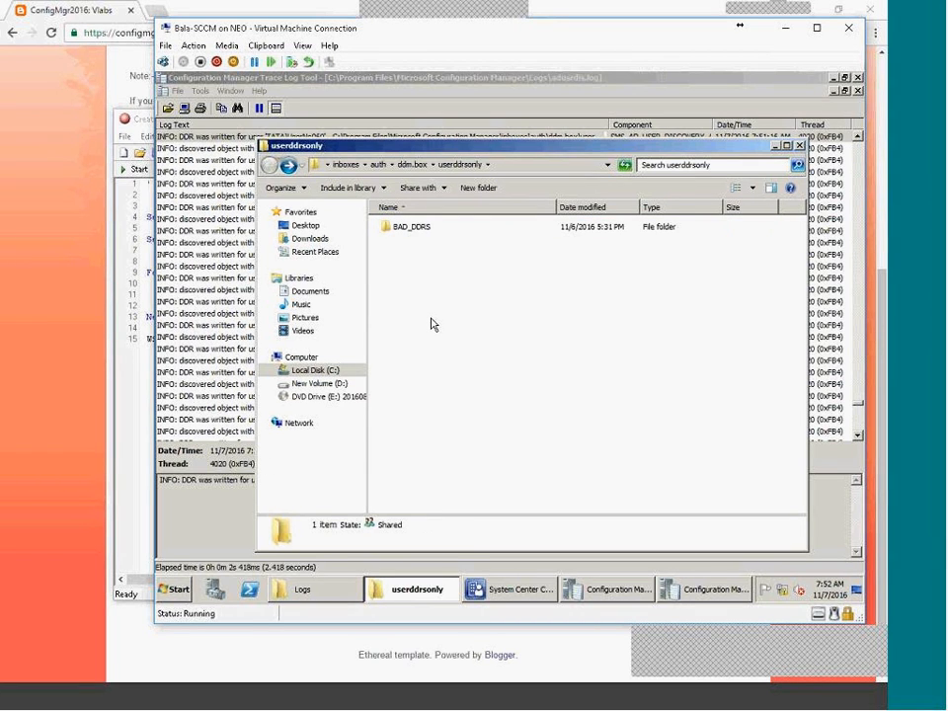
Jump to the last entry of adusrdis.log, then return to the Configuration Manager console.
{"action": "left_click", "coordinate": [230, 466]}
{"action": "scroll", "coordinate": [404, 335], "scroll_direction": "up", "scroll_amount": 6}
{"action": "left_click", "coordinate": [402, 290]}
{"action": "key", "text": "Up"}
{"action": "key", "text": "Up"}
{"action": "key", "text": "Up"}
{"action": "key", "text": "Up"}
{"action": "key", "text": "Up"}
{"action": "key", "text": "Up"}
{"action": "key", "text": "Up"}
{"action": "key", "text": "Up"}
{"action": "key", "text": "Up"}
{"action": "key", "text": "Up"}
{"action": "key", "text": "Up"}
{"action": "key", "text": "Up"}
{"action": "key", "text": "Up"}
{"action": "key", "text": "Up"}
{"action": "key", "text": "Up"}
{"action": "key", "text": "Up"}
{"action": "key", "text": "Up"}
{"action": "key", "text": "Up"}
{"action": "key", "text": "Up"}
{"action": "key", "text": "Up"}
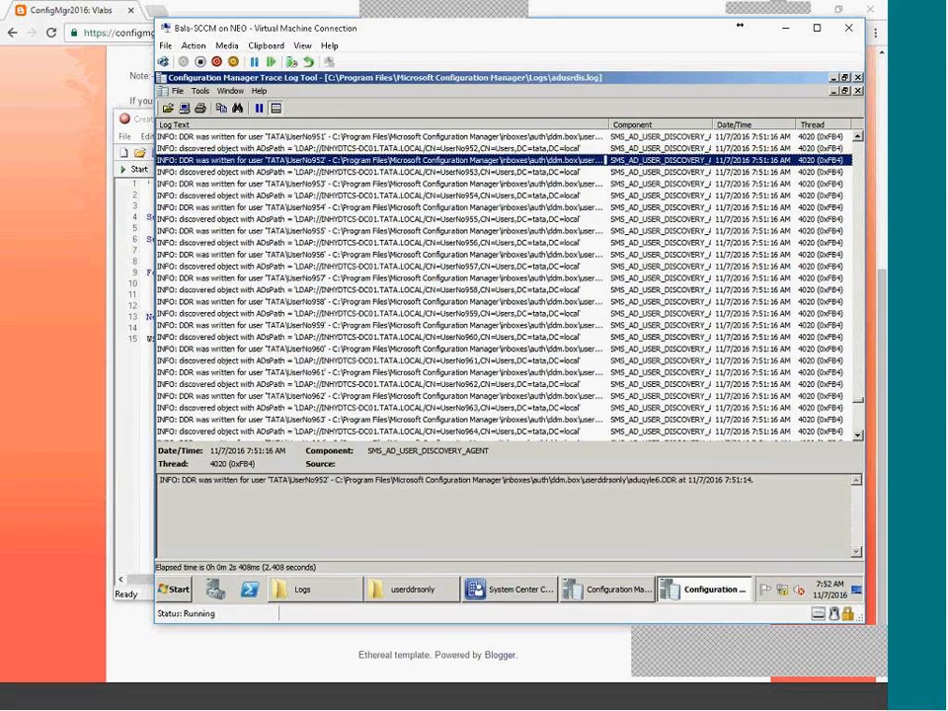
{"action": "key", "text": "End"}
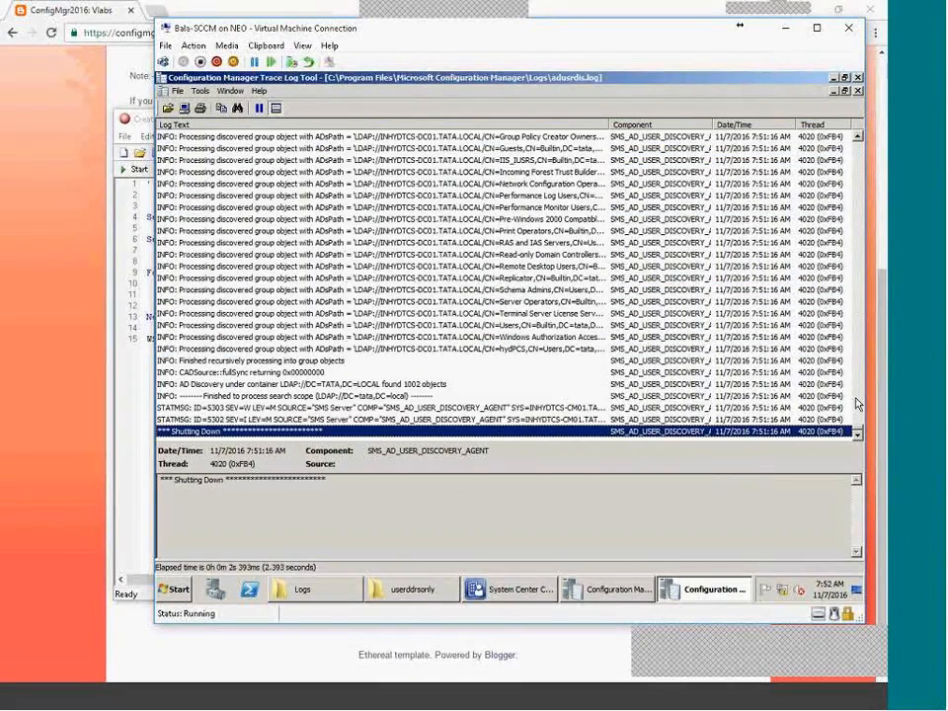
{"action": "left_click", "coordinate": [497, 592]}
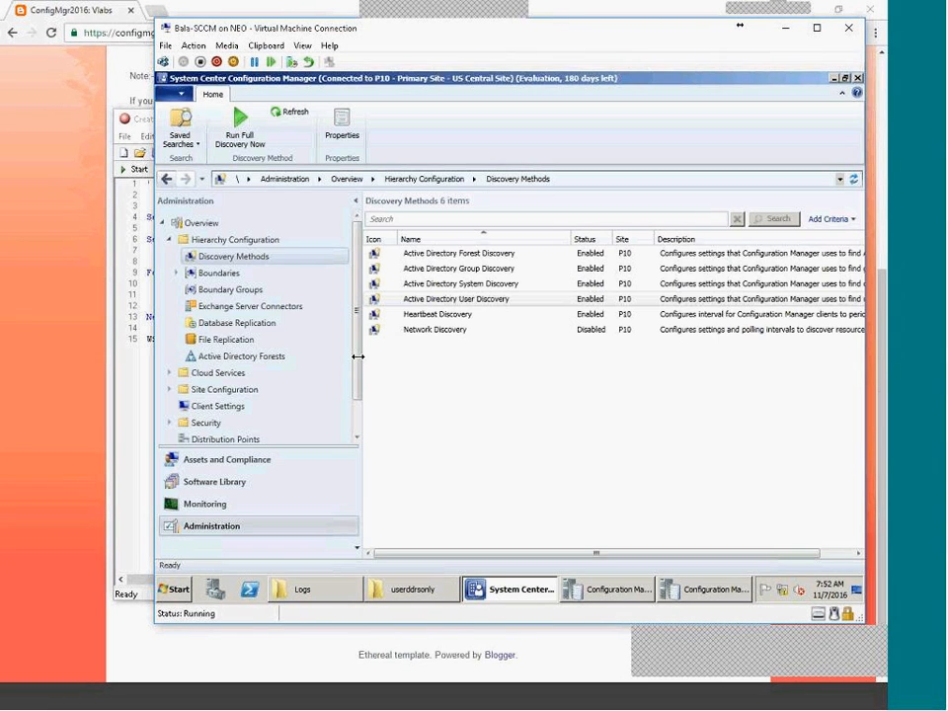
In Assets and Compliance, run Update Membership on the All Users collection and confirm.
{"action": "left_click", "coordinate": [233, 461]}
{"action": "left_click", "coordinate": [211, 256]}
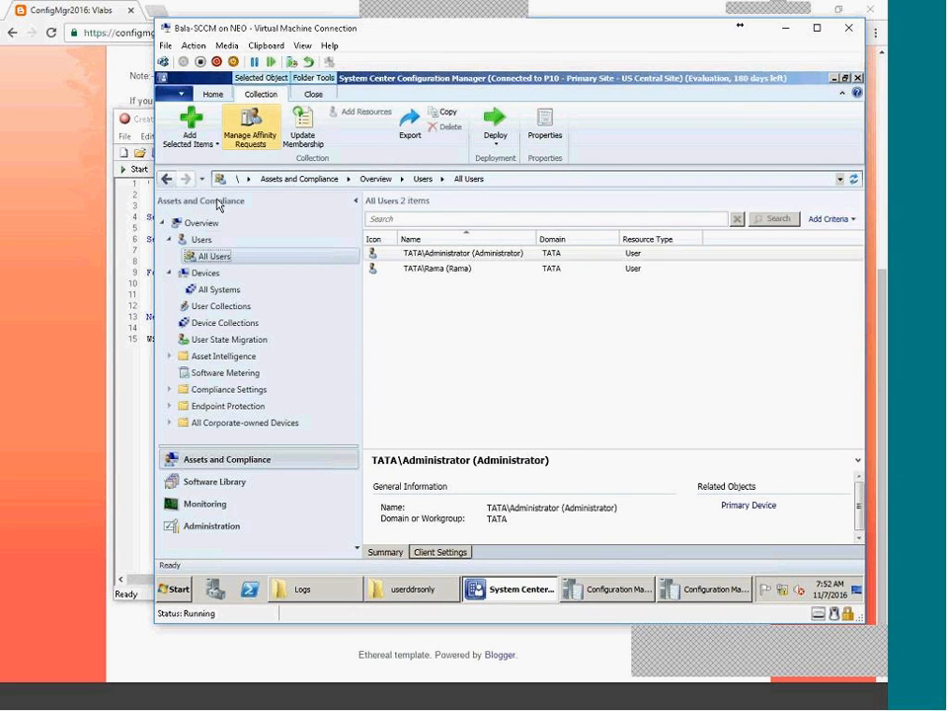
{"action": "left_click", "coordinate": [209, 259]}
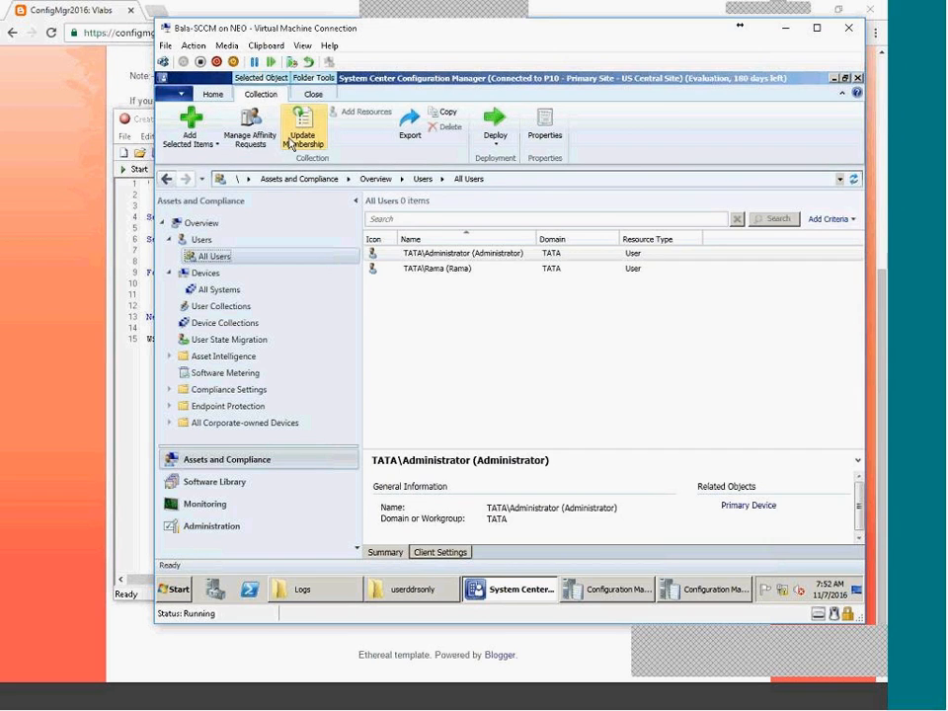
{"action": "left_click", "coordinate": [213, 94]}
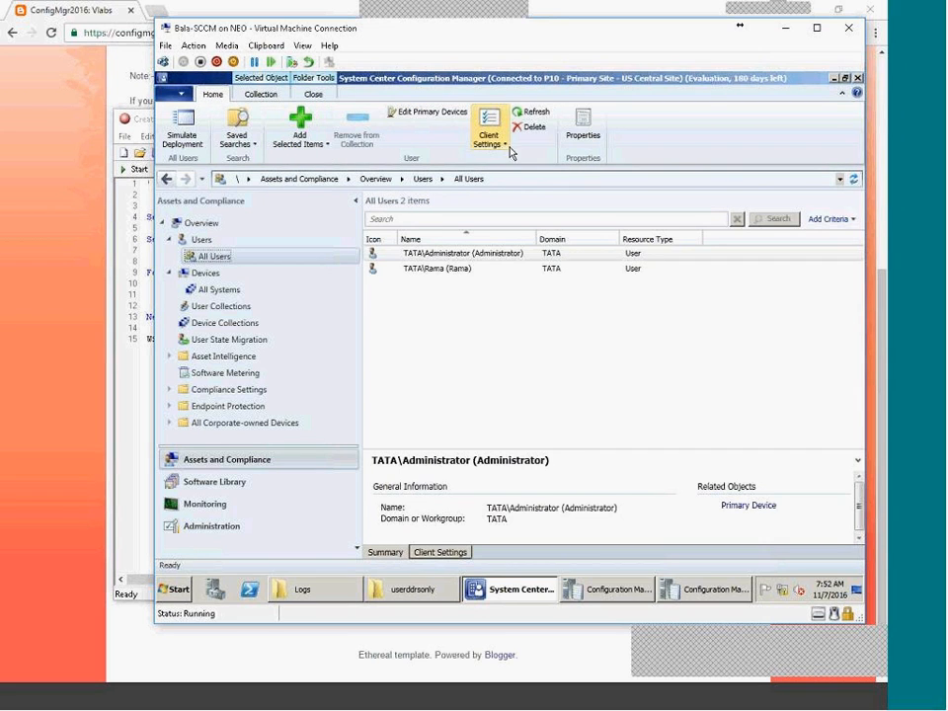
{"action": "left_click", "coordinate": [261, 94]}
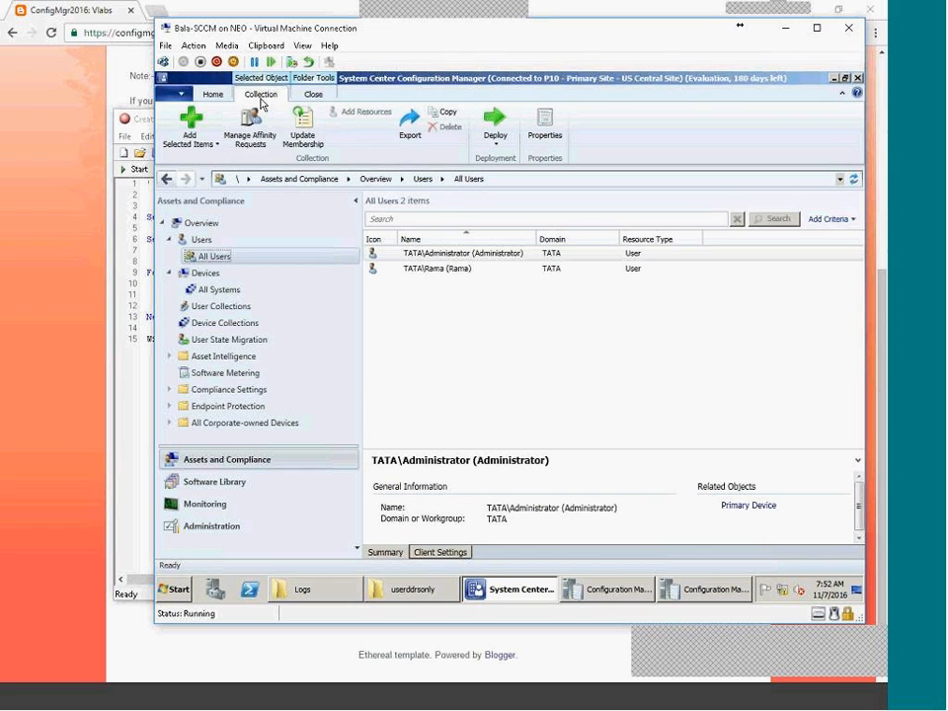
{"action": "left_click", "coordinate": [314, 143]}
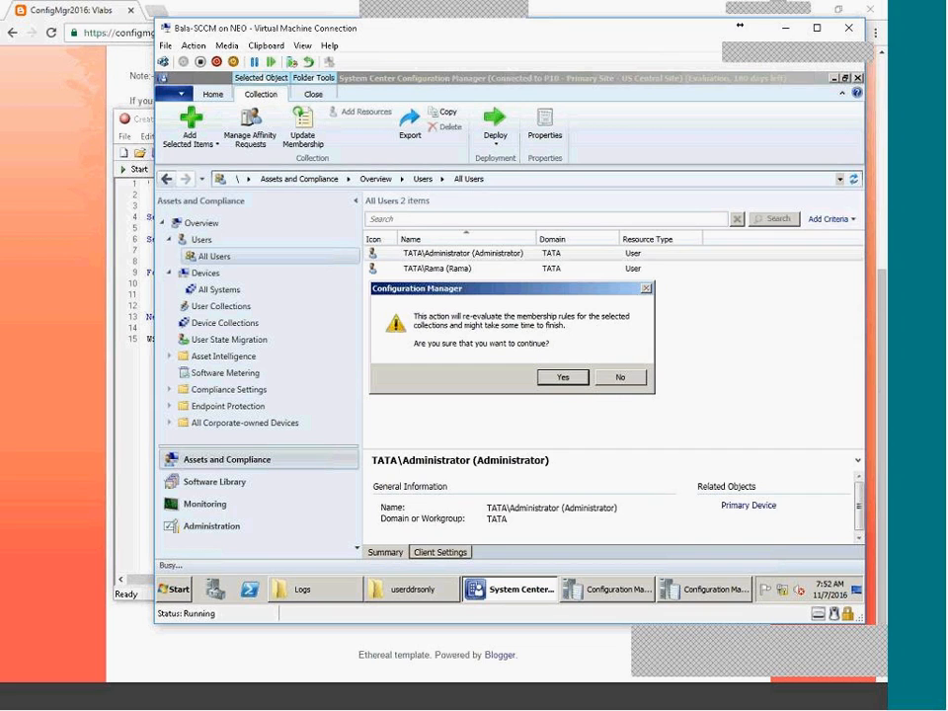
{"action": "left_click", "coordinate": [619, 377]}
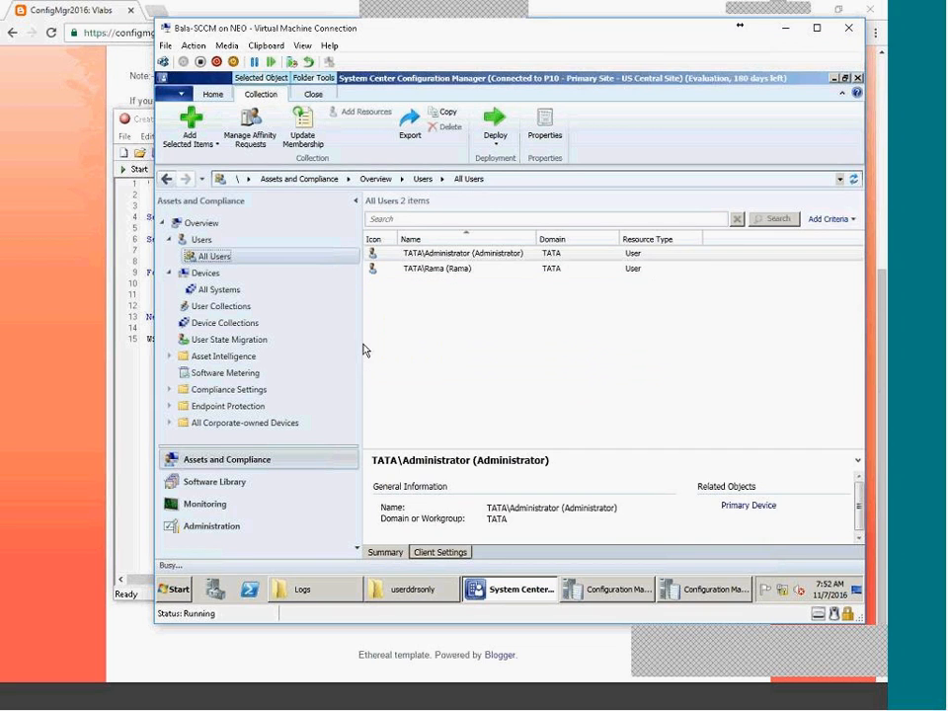
Review the All Users collection properties and its membership rules without changing them.
{"action": "left_click", "coordinate": [221, 307]}
{"action": "left_click", "coordinate": [407, 270]}
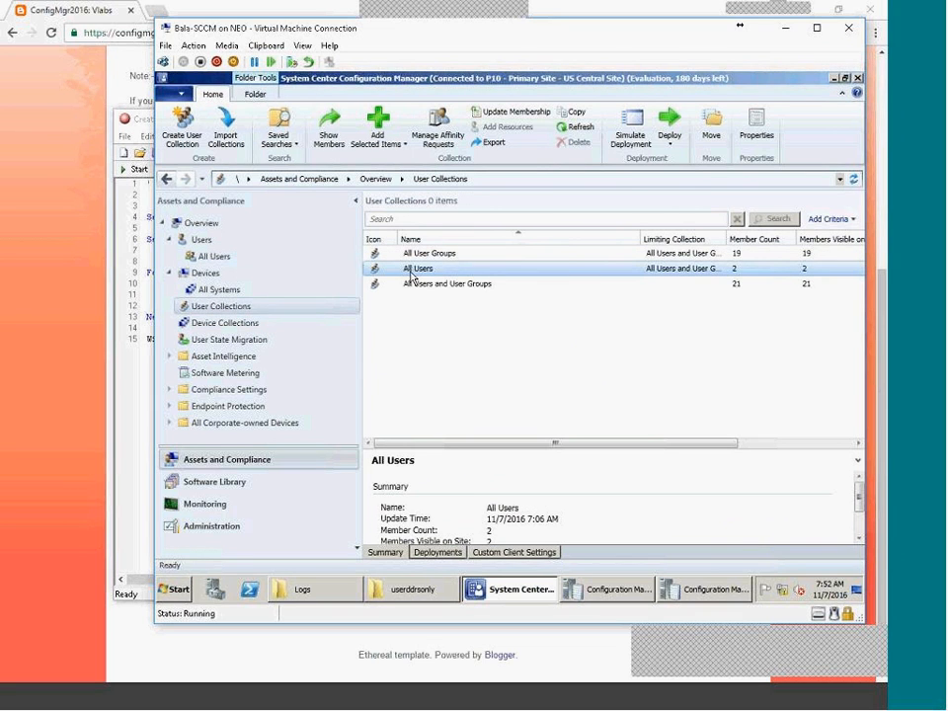
{"action": "right_click", "coordinate": [411, 277]}
{"action": "left_click", "coordinate": [438, 472]}
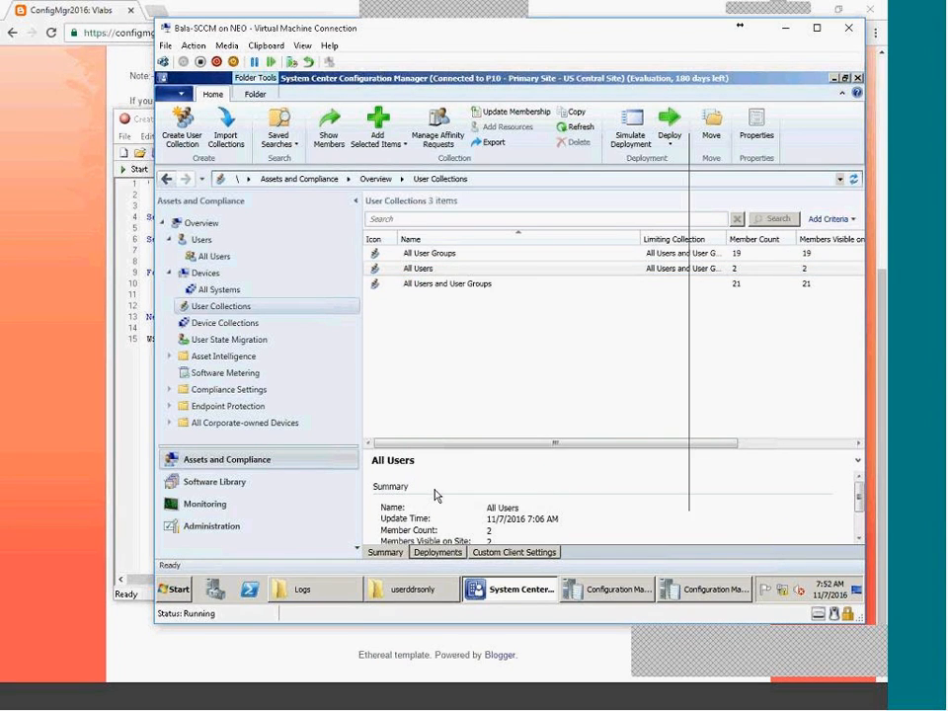
{"action": "left_click", "coordinate": [410, 164]}
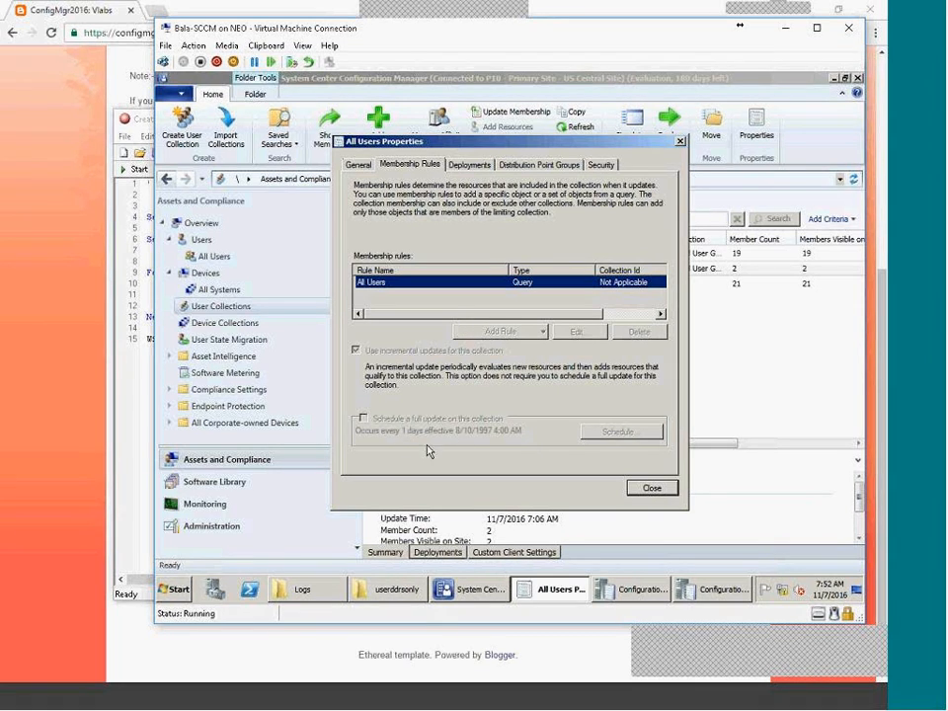
{"action": "left_click", "coordinate": [654, 489]}
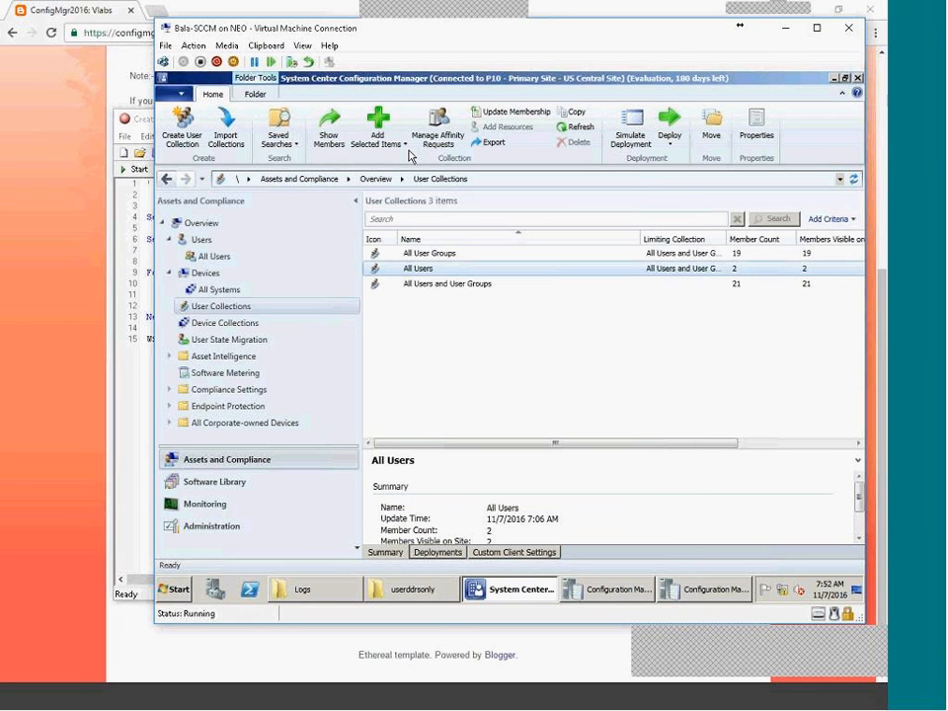
Re-run All Users membership update, then refresh the user collections until it shows 7:52 AM.
{"action": "left_click", "coordinate": [512, 112]}
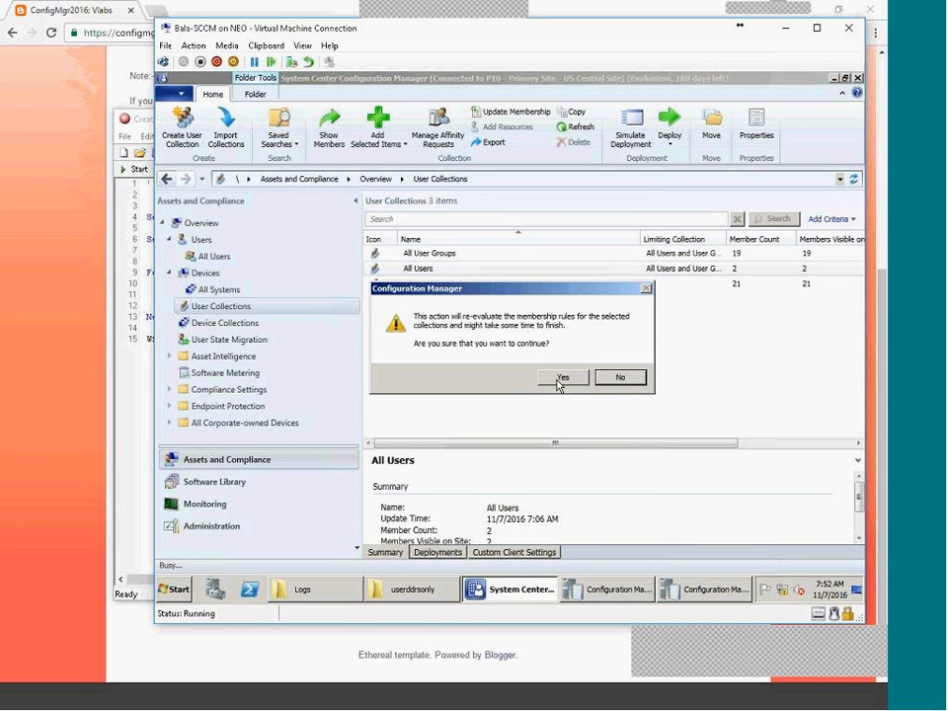
{"action": "left_click", "coordinate": [561, 380]}
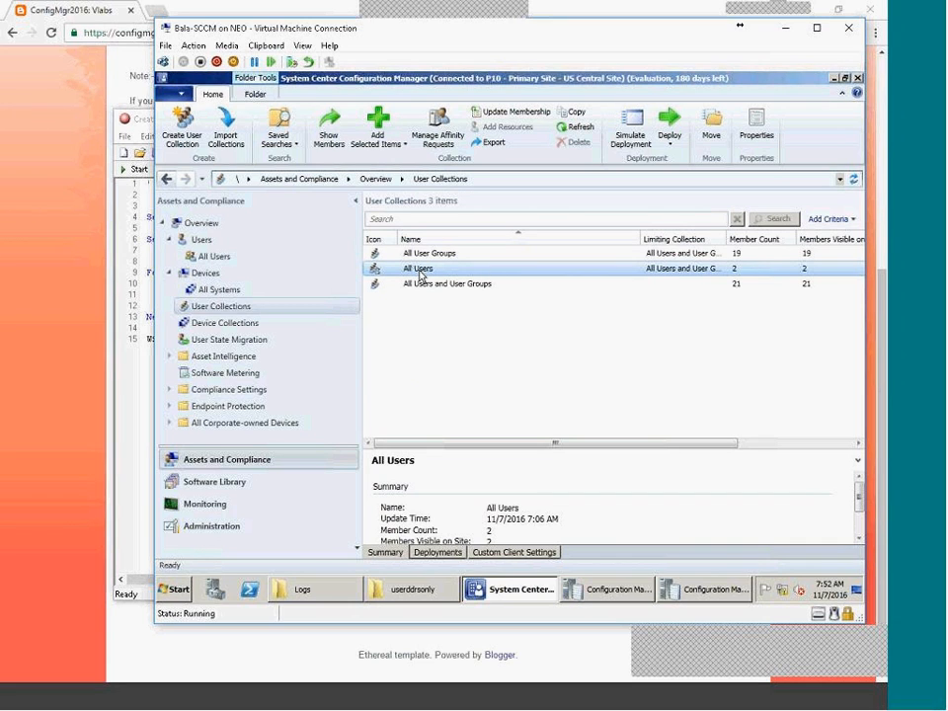
{"action": "left_click", "coordinate": [569, 128]}
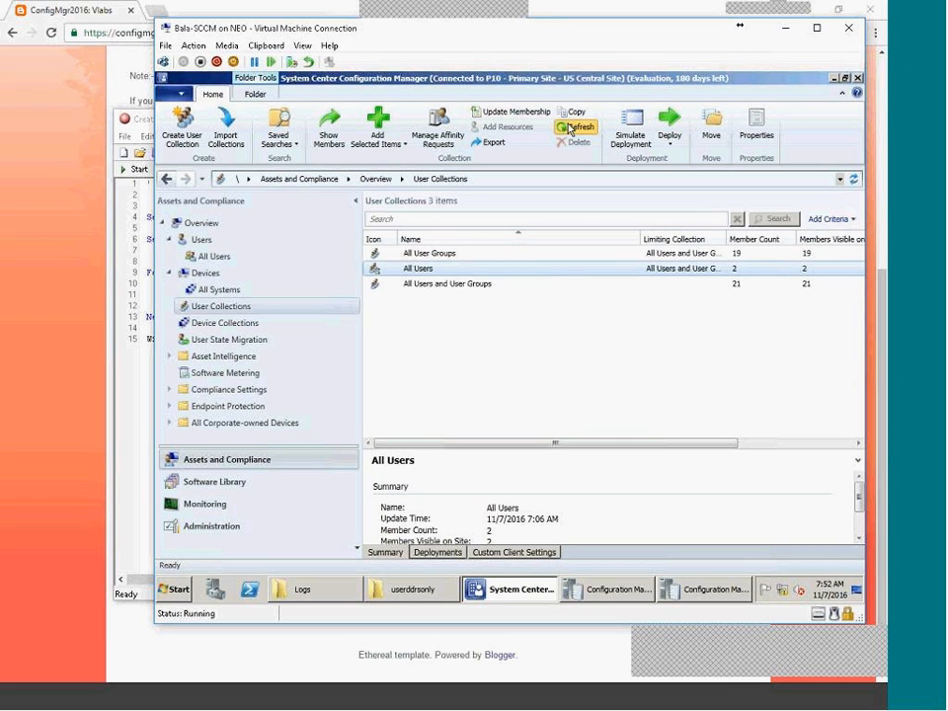
{"action": "left_click", "coordinate": [569, 128]}
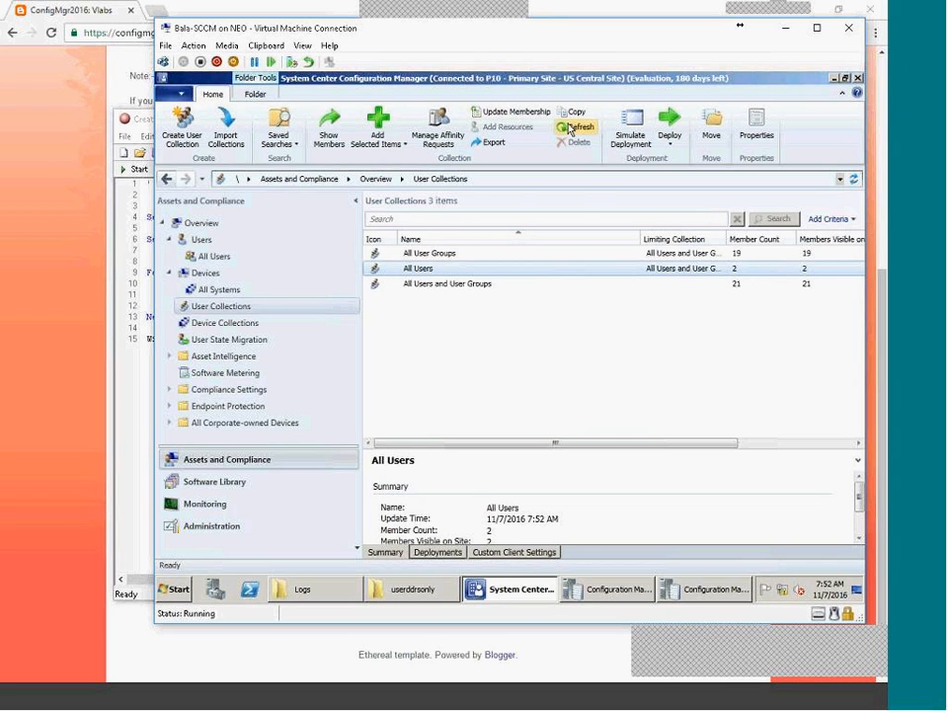
{"action": "double_click", "coordinate": [419, 269]}
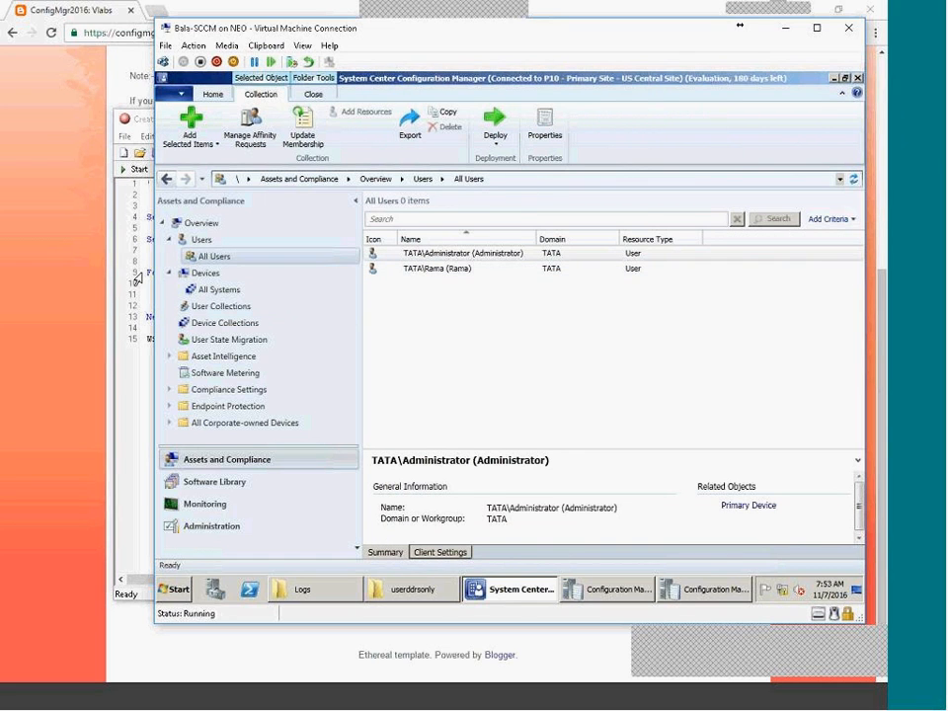
{"action": "left_click", "coordinate": [223, 306]}
{"action": "left_click", "coordinate": [485, 269]}
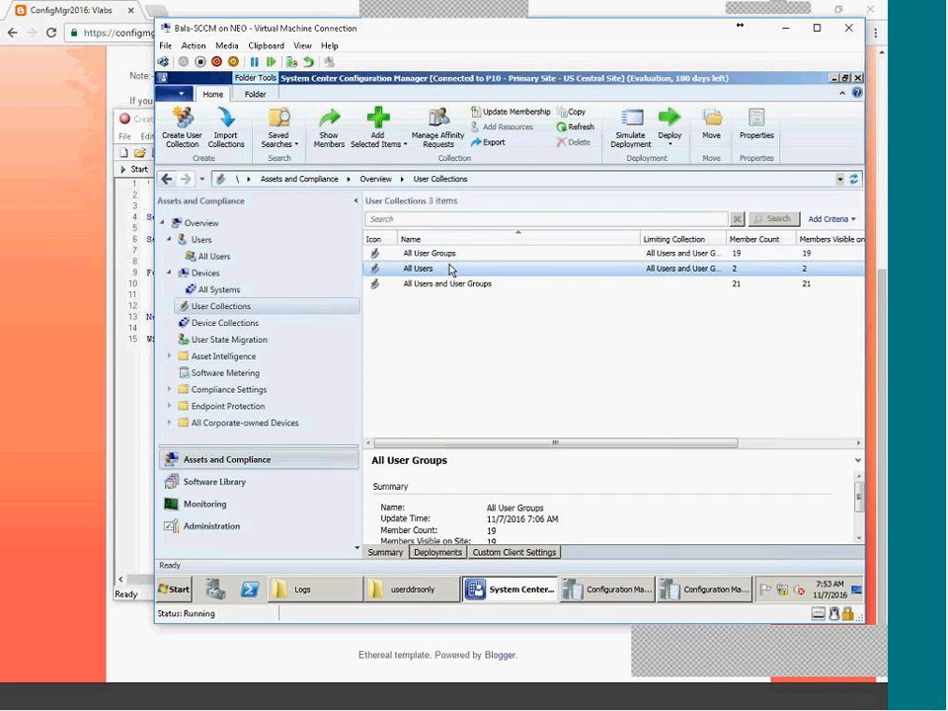
{"action": "left_click", "coordinate": [586, 133]}
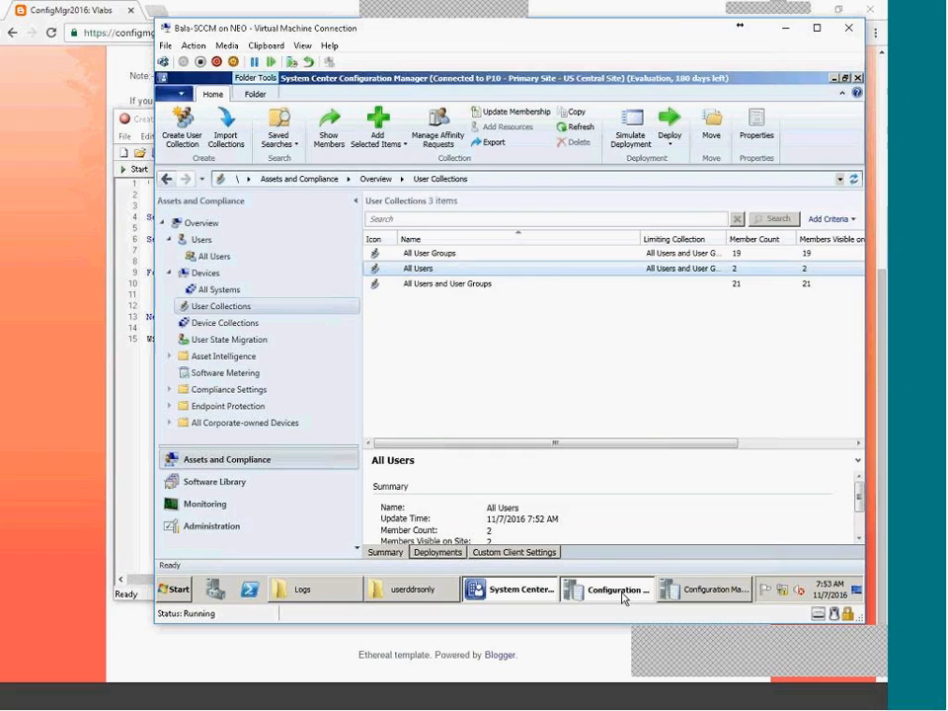
Check the discovery summary lines in the user and system discovery logs.
{"action": "left_click", "coordinate": [681, 592]}
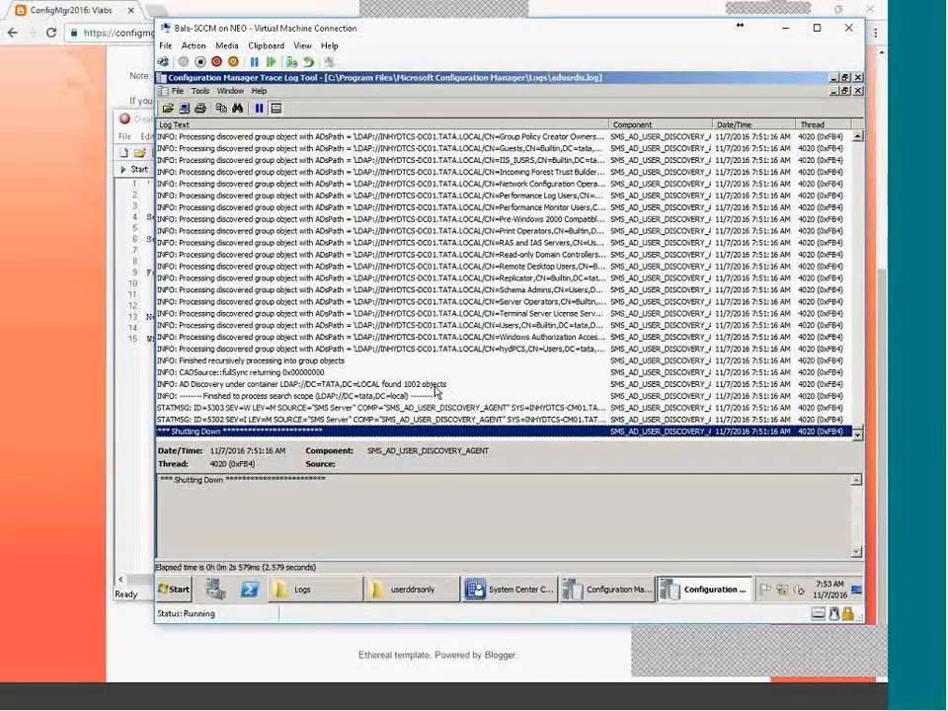
{"action": "left_click", "coordinate": [436, 386]}
{"action": "left_click", "coordinate": [441, 398]}
{"action": "left_click", "coordinate": [444, 410]}
{"action": "left_click", "coordinate": [701, 597]}
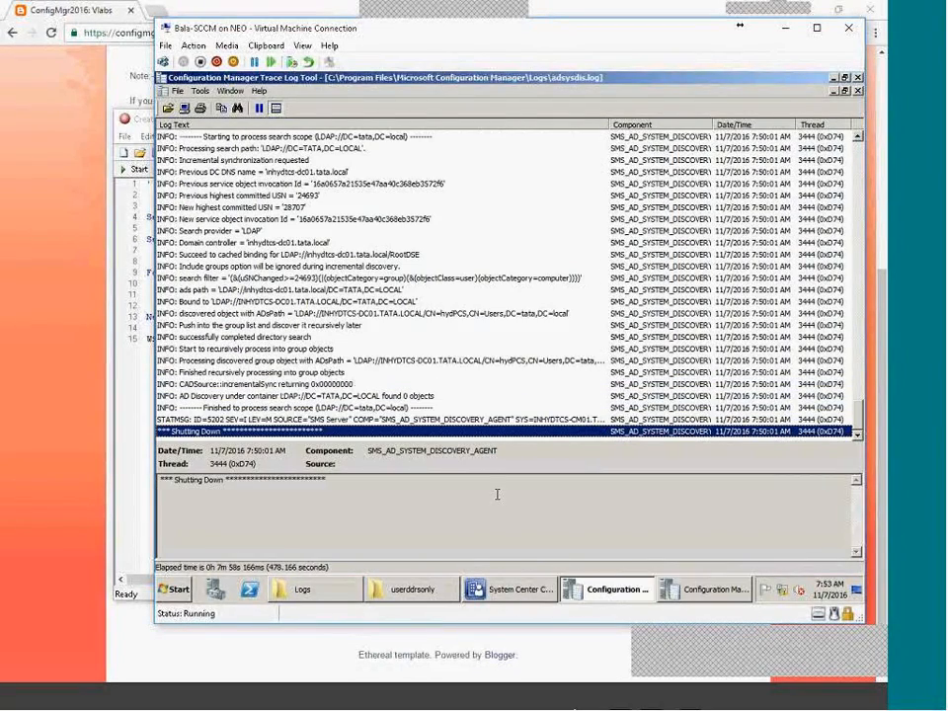
{"action": "left_click", "coordinate": [609, 595]}
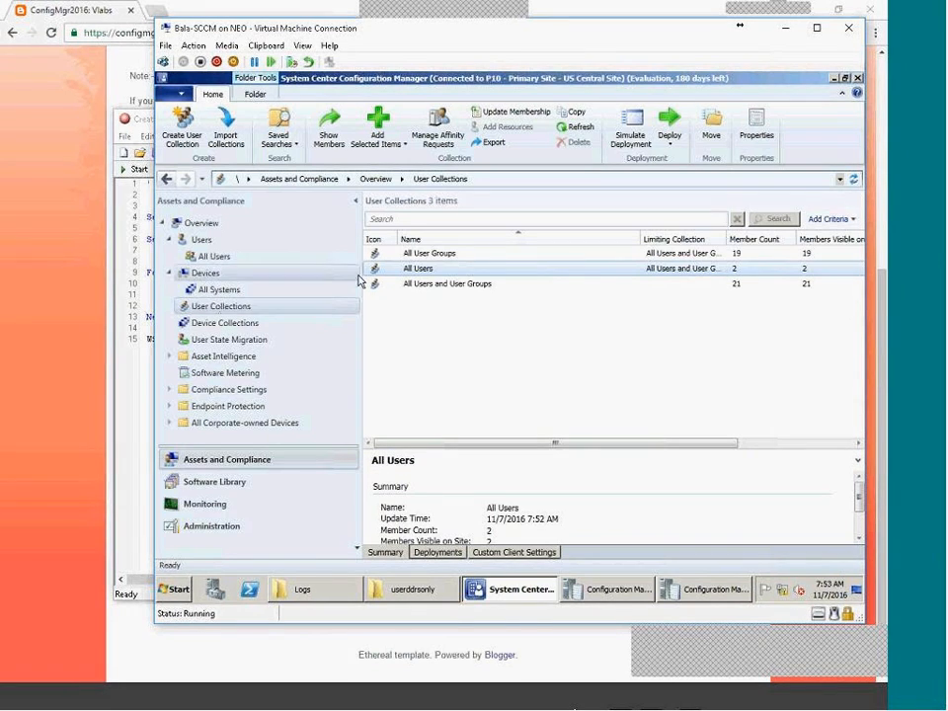
Update membership of All Users, All Users and User Groups, and All User Groups collections.
{"action": "left_click", "coordinate": [421, 268]}
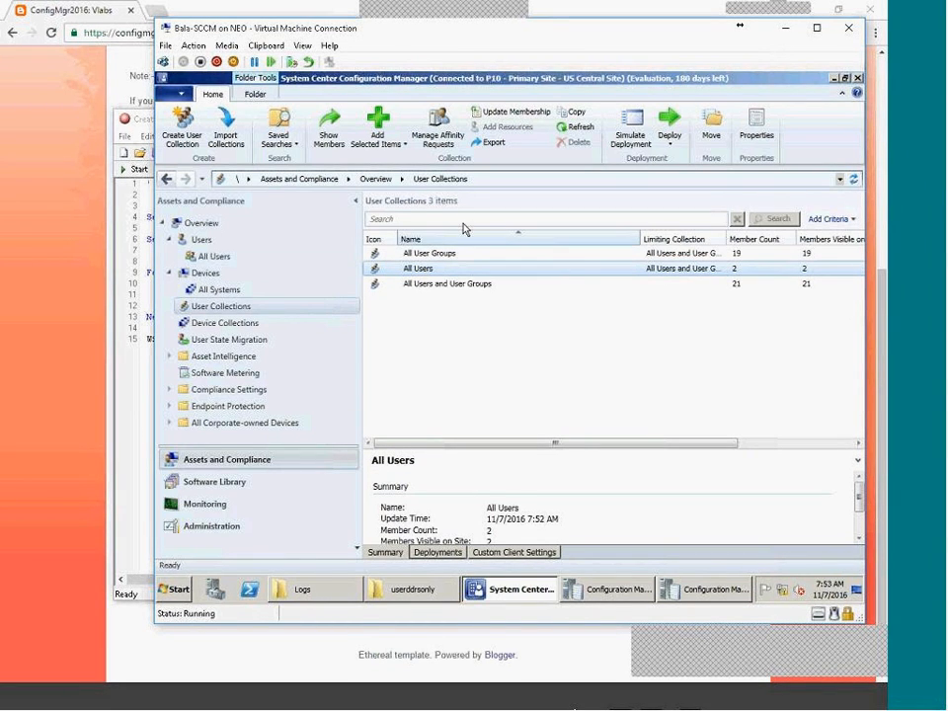
{"action": "left_click", "coordinate": [501, 111]}
{"action": "left_click", "coordinate": [558, 378]}
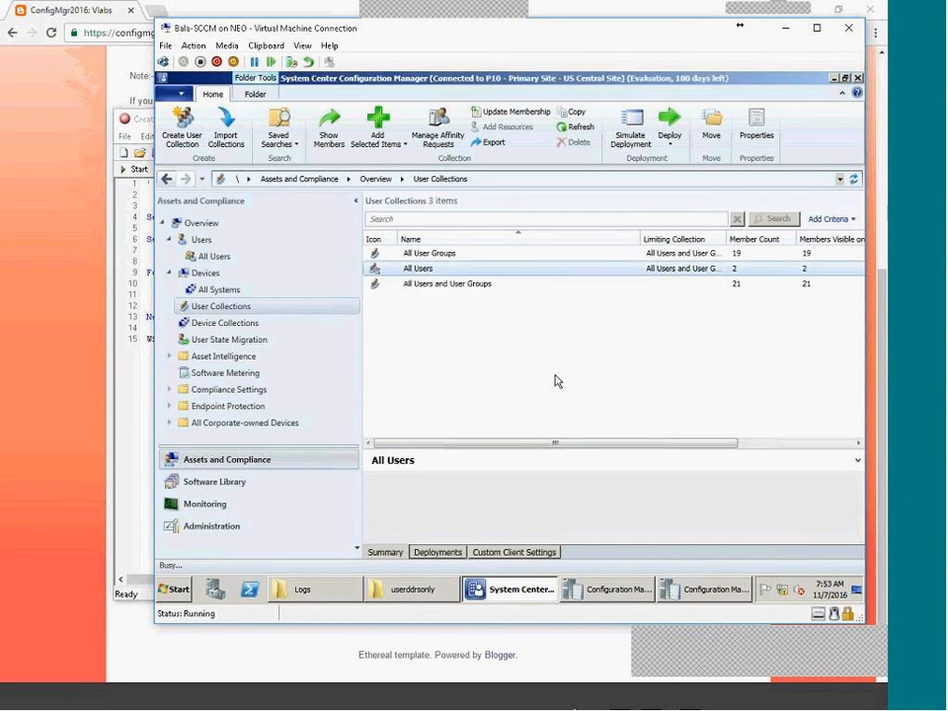
{"action": "left_click", "coordinate": [437, 284]}
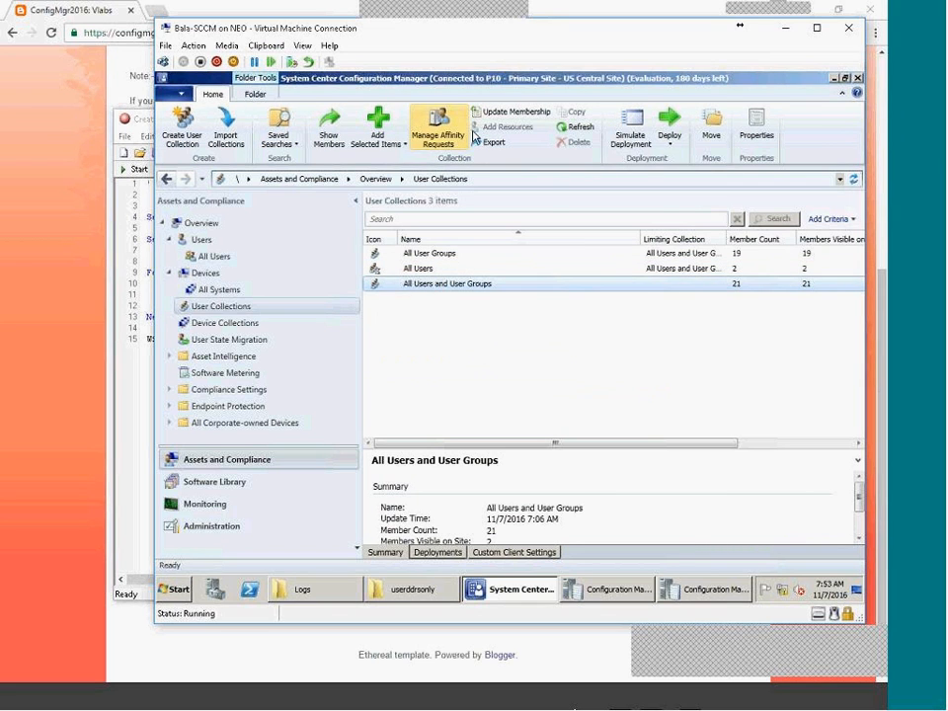
{"action": "left_click", "coordinate": [503, 111]}
{"action": "left_click", "coordinate": [560, 376]}
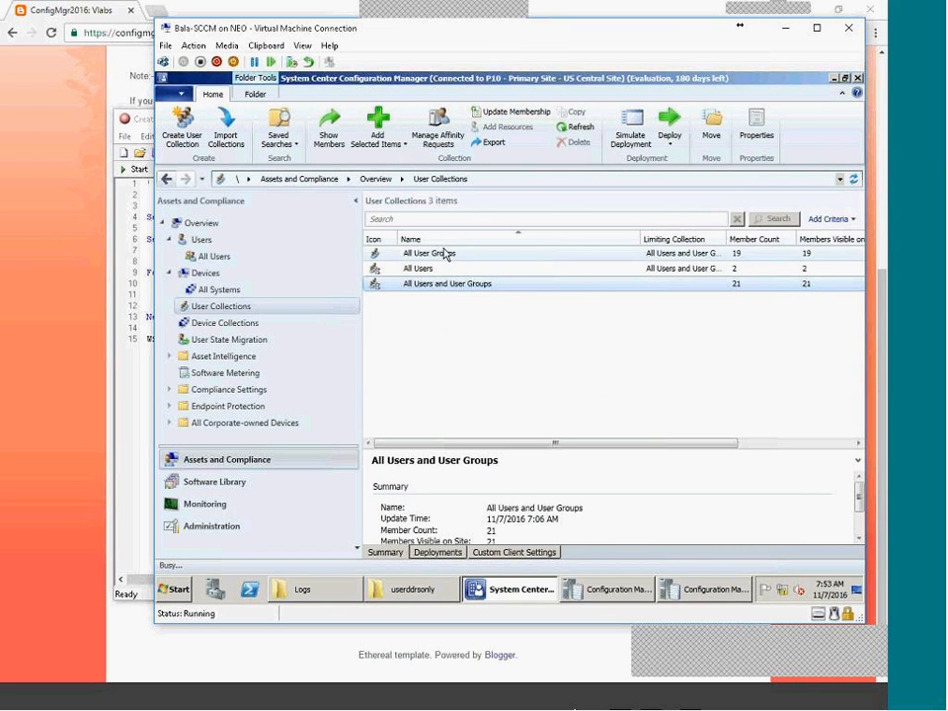
{"action": "left_click", "coordinate": [856, 254]}
{"action": "left_click", "coordinate": [509, 111]}
{"action": "left_click", "coordinate": [562, 376]}
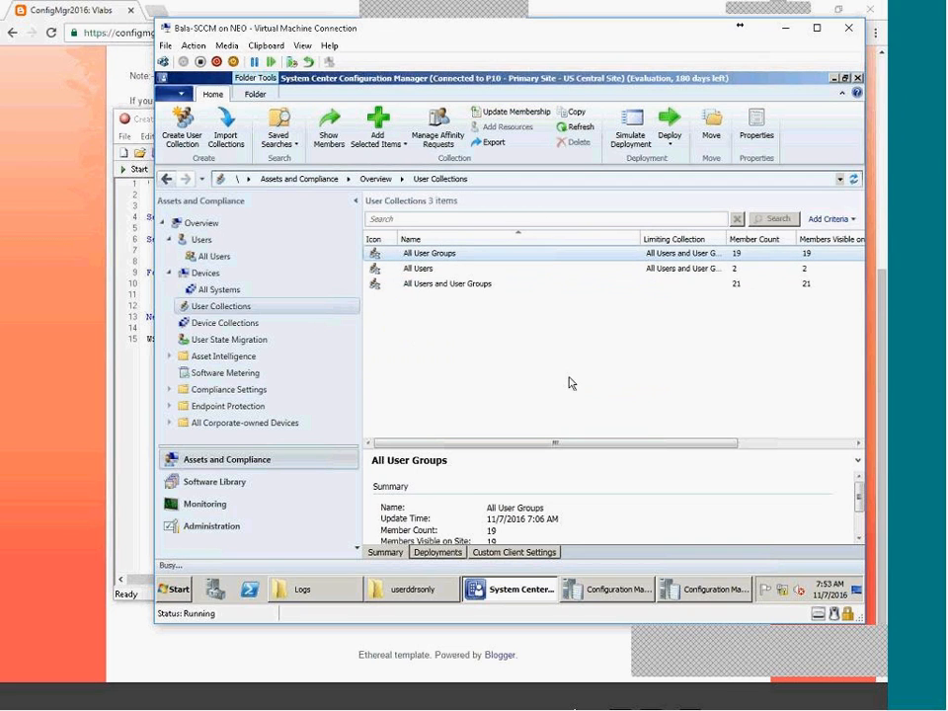
Browse the list of all discovered users.
{"action": "left_click", "coordinate": [211, 246]}
{"action": "left_click_drag", "start_coordinate": [858, 258], "coordinate": [856, 320]}
{"action": "scroll", "coordinate": [771, 329], "scroll_direction": "up", "scroll_amount": 10}
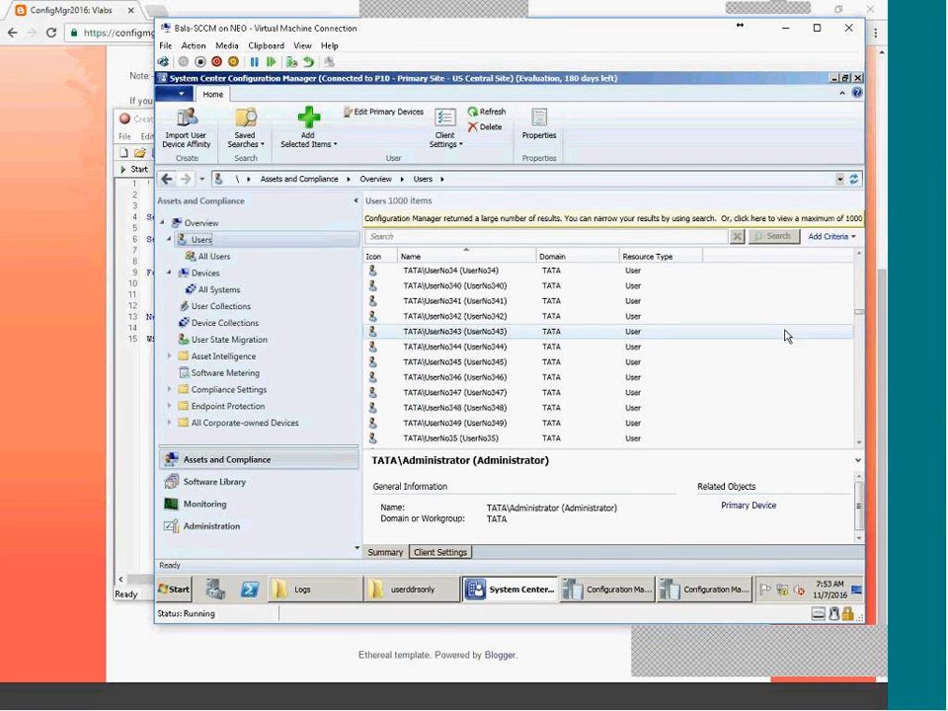
{"action": "left_click", "coordinate": [858, 308]}
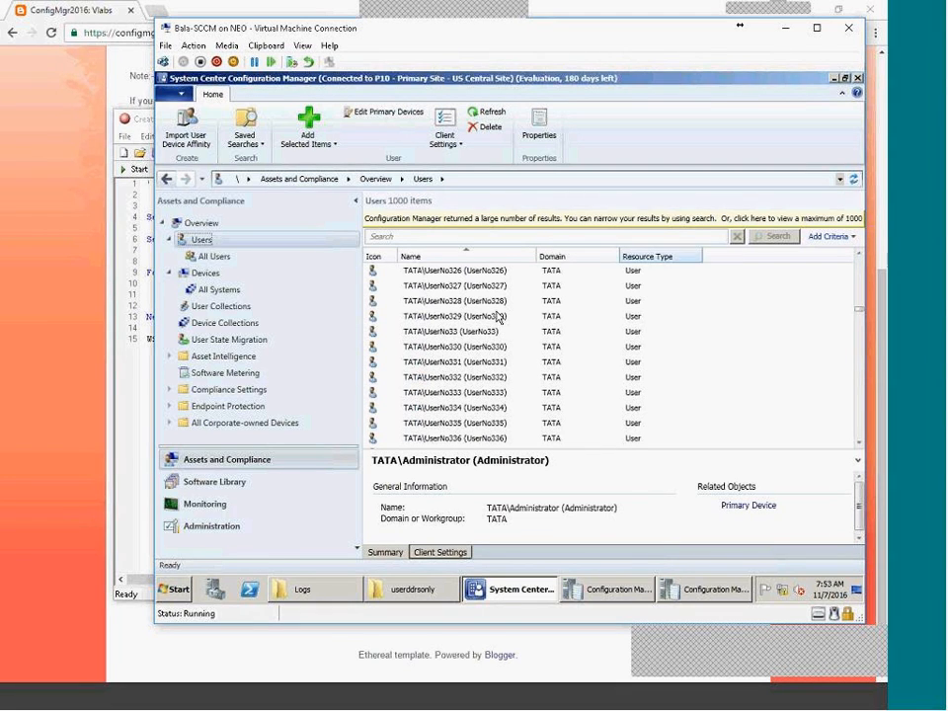
Open All Users members, scroll to UserNo999, and view UserNo991 actions and UserNo990 details.
{"action": "left_click", "coordinate": [224, 256]}
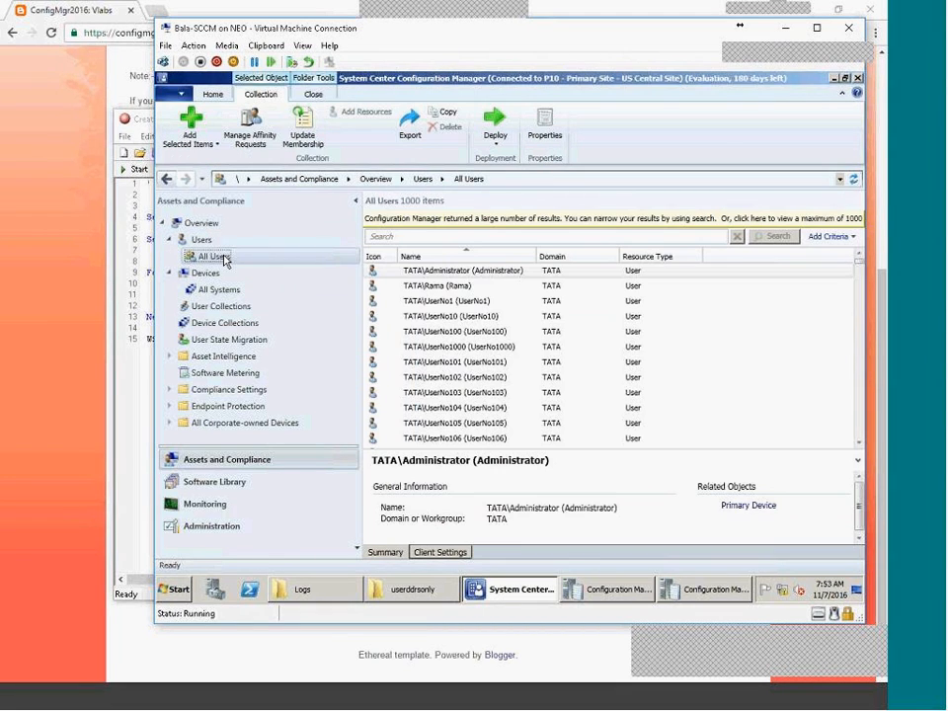
{"action": "left_click", "coordinate": [221, 306]}
{"action": "left_click", "coordinate": [775, 268]}
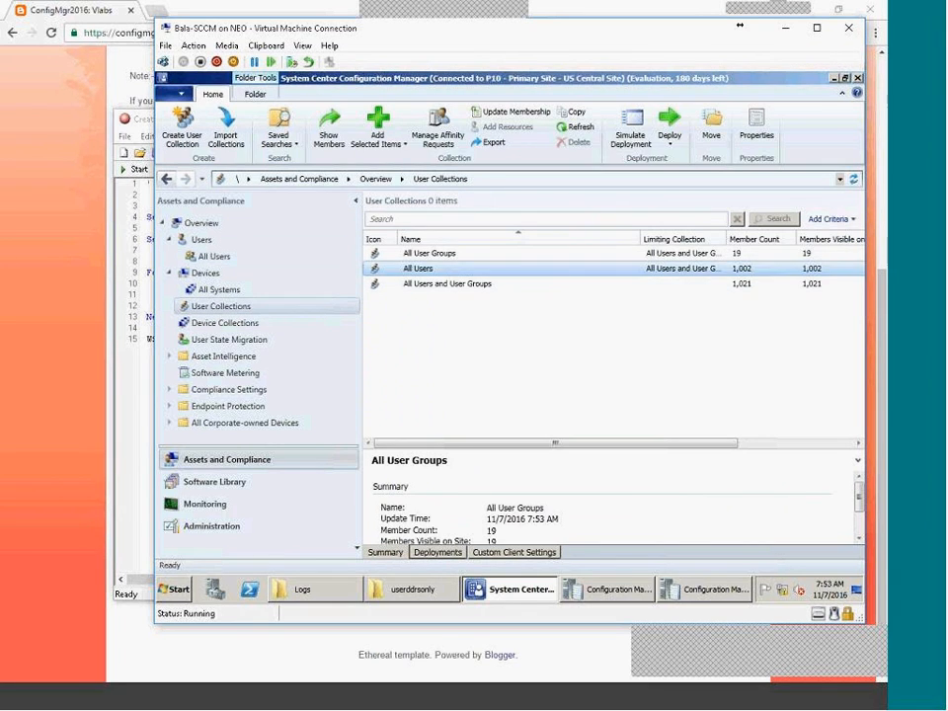
{"action": "double_click", "coordinate": [737, 274]}
{"action": "left_click_drag", "start_coordinate": [862, 269], "coordinate": [857, 439]}
{"action": "left_click", "coordinate": [416, 336]}
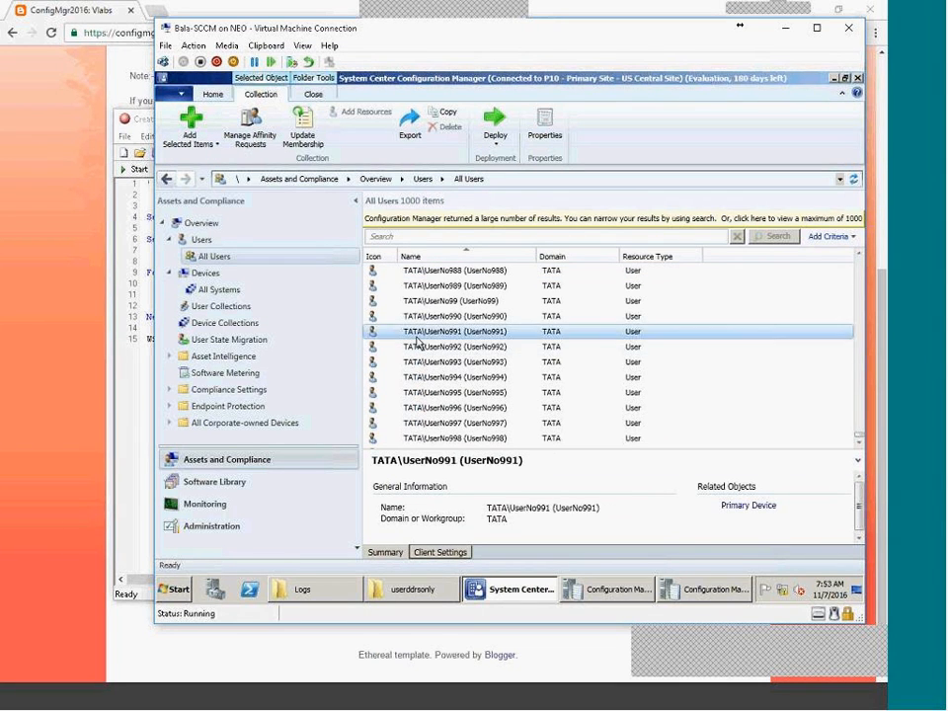
{"action": "right_click", "coordinate": [358, 334]}
{"action": "left_click", "coordinate": [521, 317]}
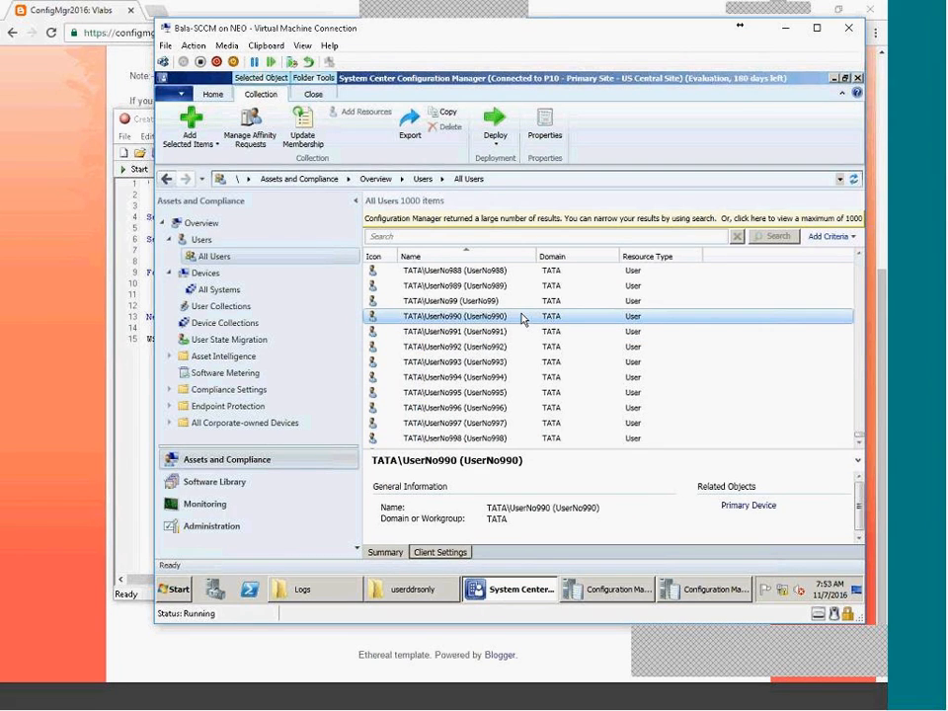
{"action": "scroll", "coordinate": [521, 317], "scroll_direction": "down", "scroll_amount": 1}
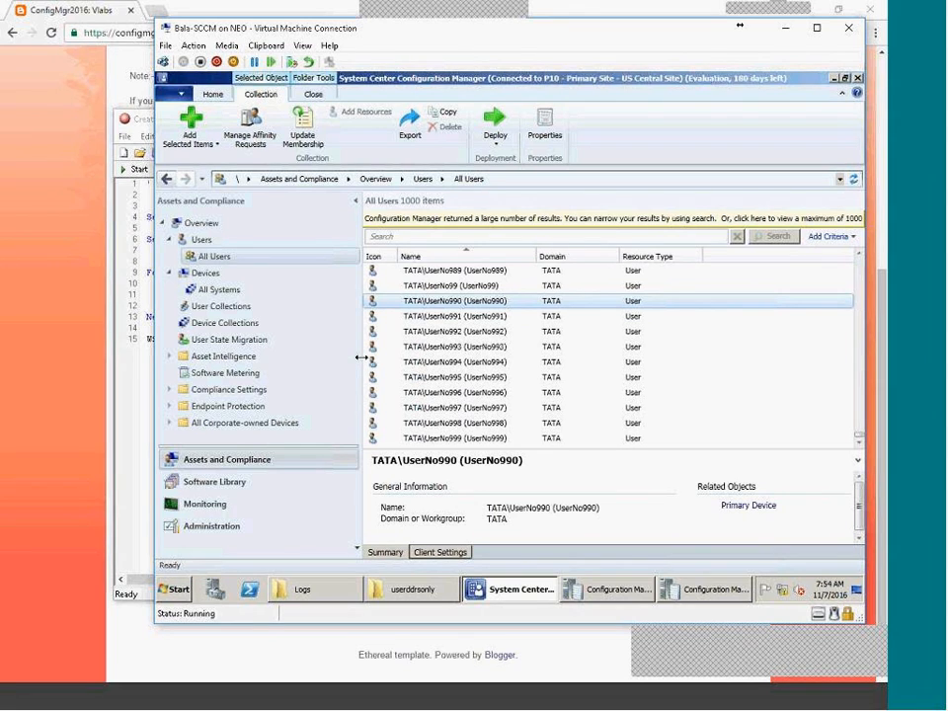
In Administration, review the Active Directory discovery methods, closing Forest Discovery settings unchanged.
{"action": "left_click", "coordinate": [232, 526]}
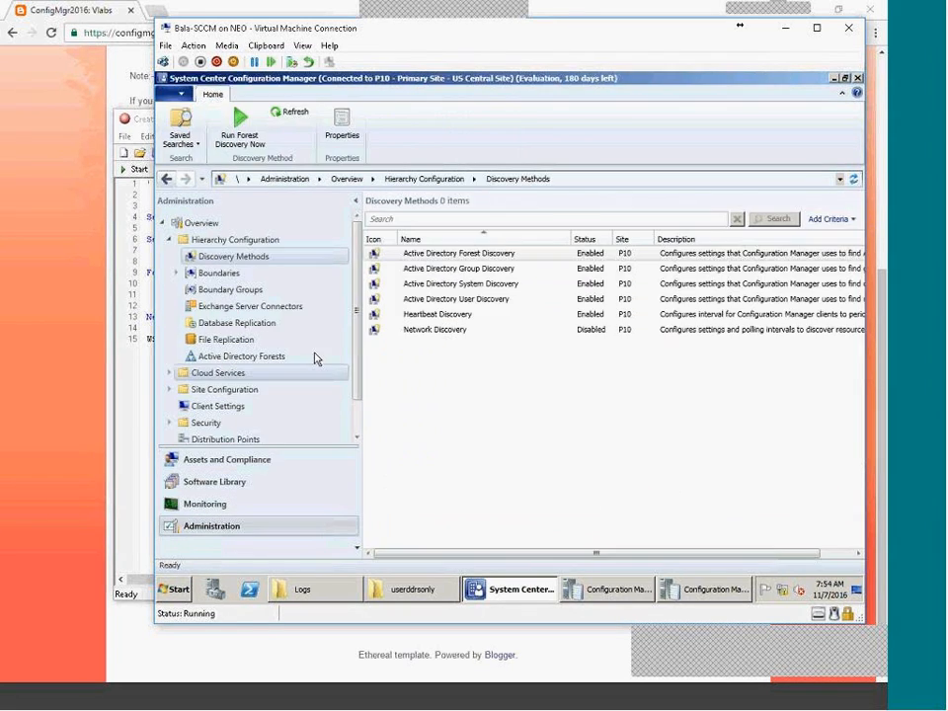
{"action": "left_click", "coordinate": [470, 300]}
{"action": "left_click", "coordinate": [482, 285]}
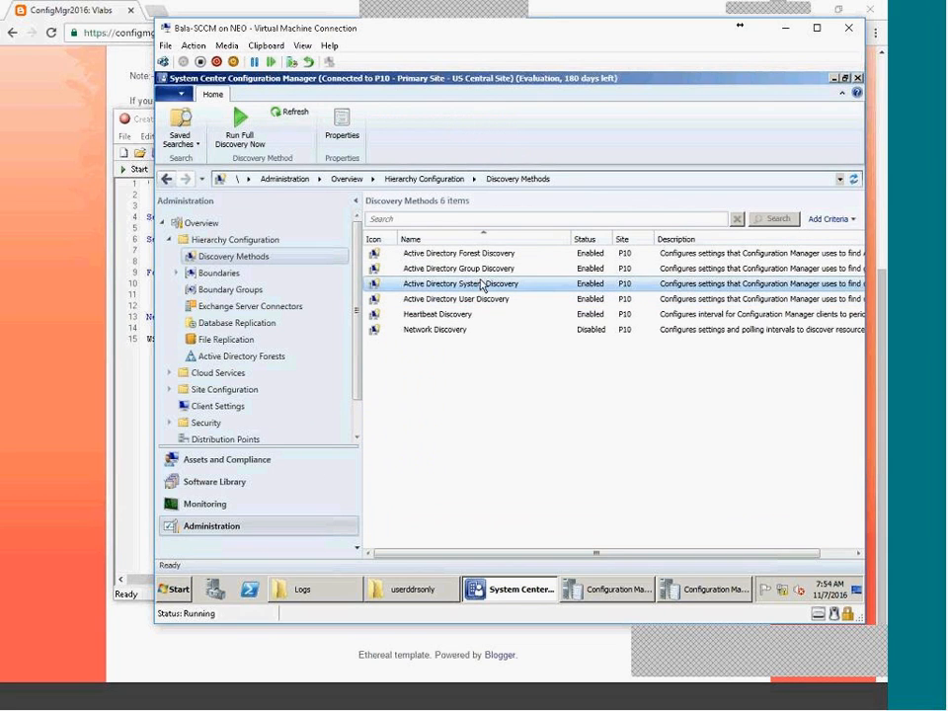
{"action": "left_click", "coordinate": [487, 270]}
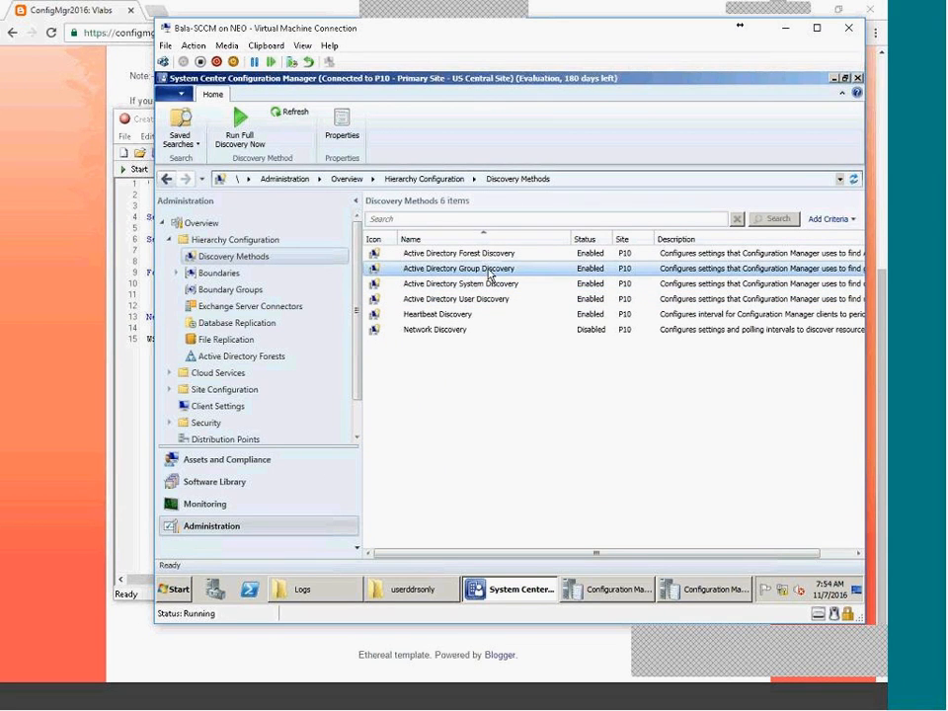
{"action": "left_click", "coordinate": [494, 256]}
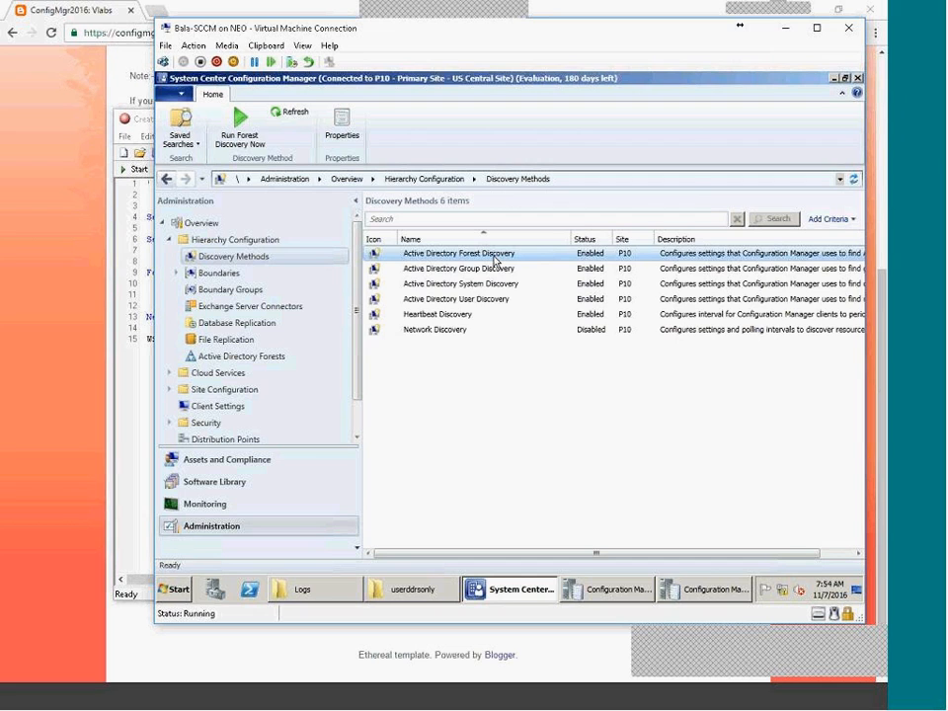
{"action": "double_click", "coordinate": [496, 261]}
{"action": "left_click", "coordinate": [594, 548]}
Add the 11.0.0.1-11.255.255.254 boundary to India Boundary Groups and save.
{"action": "left_click", "coordinate": [238, 278]}
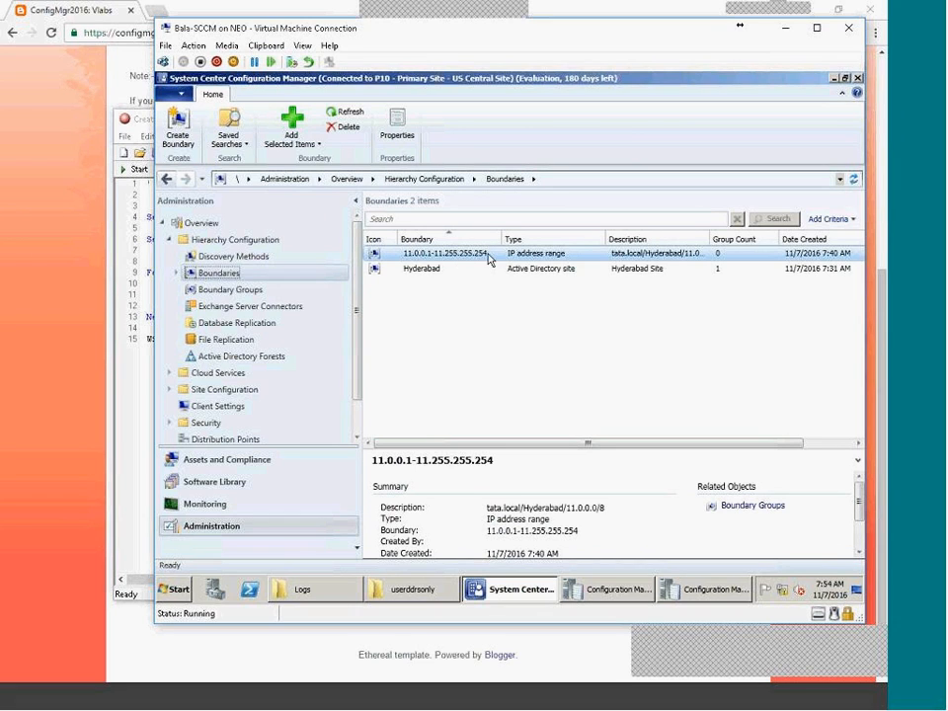
{"action": "double_click", "coordinate": [709, 233]}
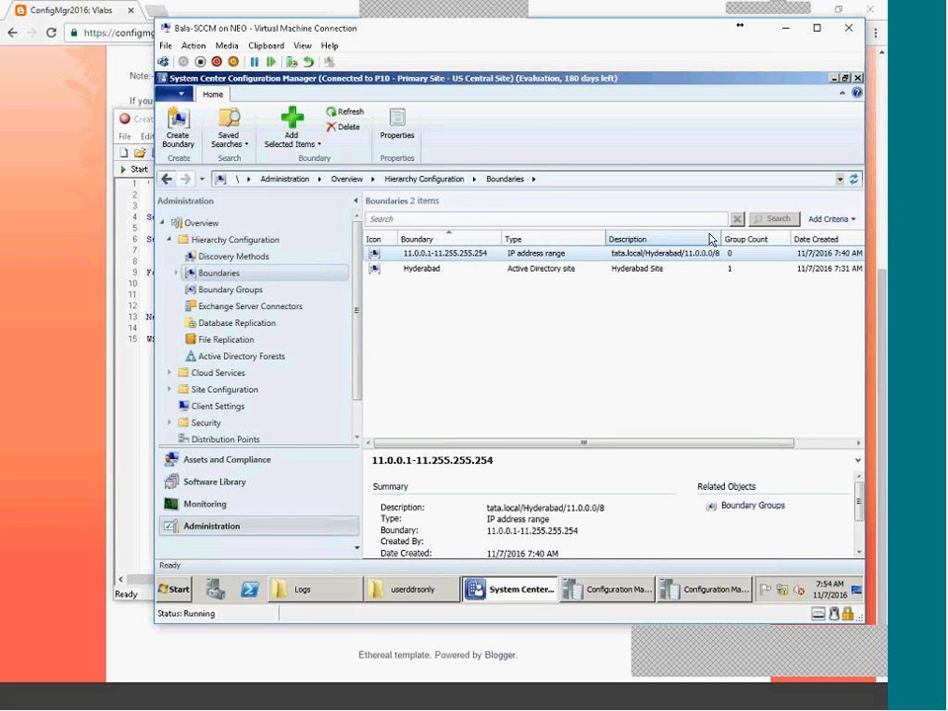
{"action": "double_click", "coordinate": [503, 258]}
{"action": "left_click", "coordinate": [388, 158]}
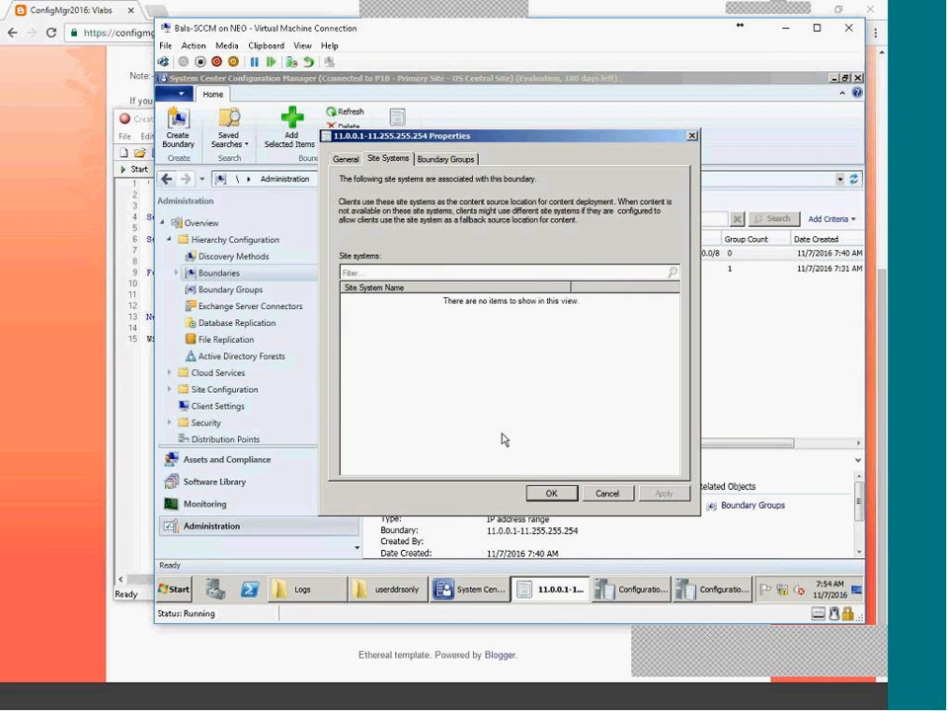
{"action": "left_click", "coordinate": [422, 158]}
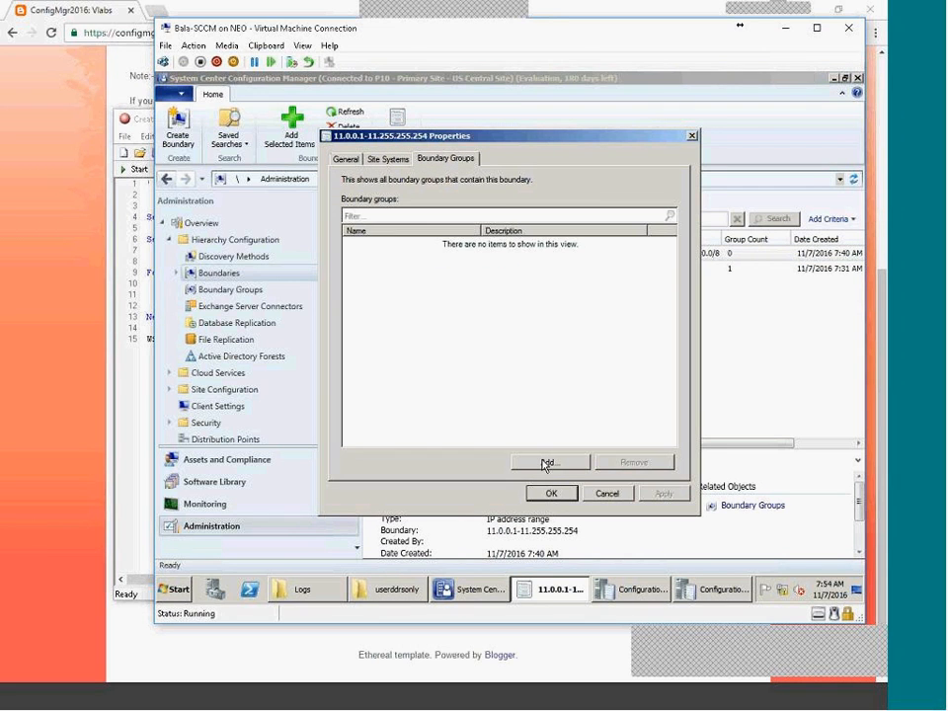
{"action": "left_click", "coordinate": [544, 462]}
{"action": "left_click", "coordinate": [375, 270]}
{"action": "left_click", "coordinate": [567, 455]}
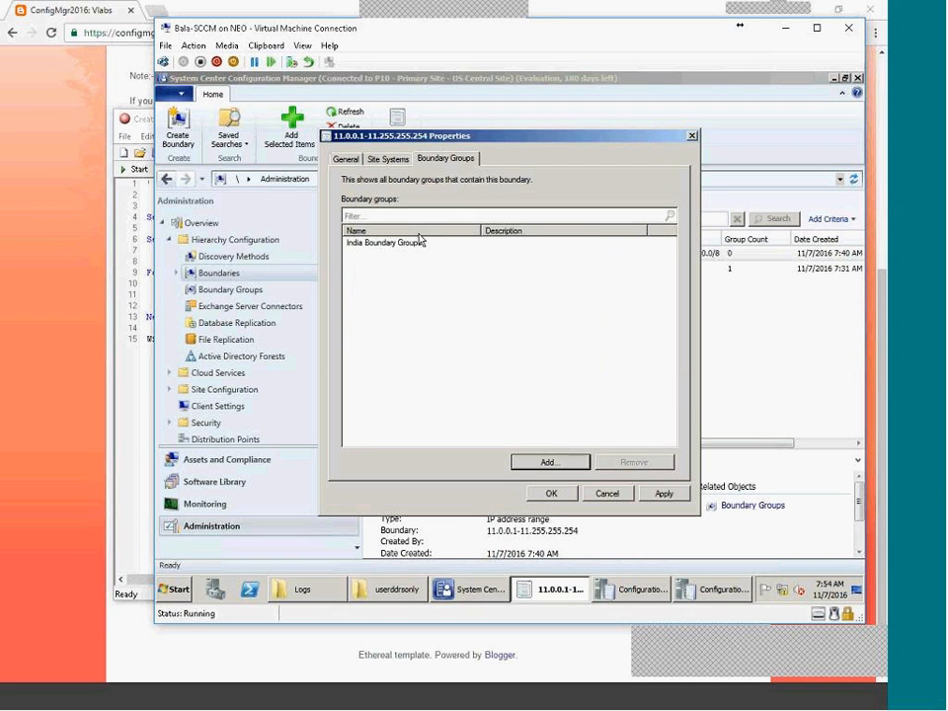
{"action": "left_click", "coordinate": [388, 158]}
{"action": "left_click", "coordinate": [550, 493]}
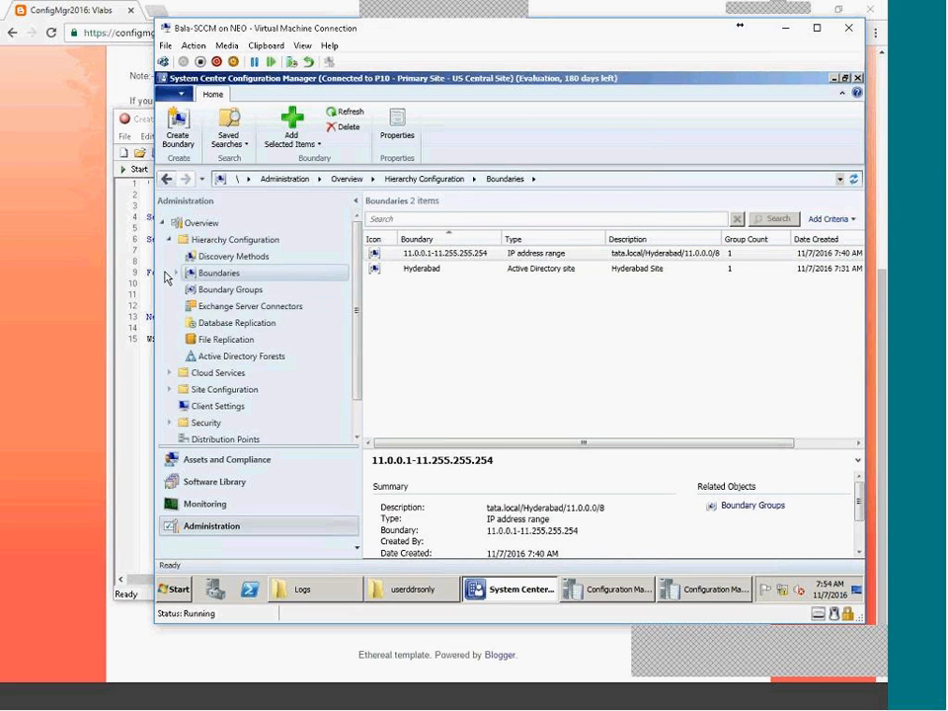
Verify India Boundary Groups properties list Hyderabad and the 11.0.0.1-11.255.255.254 boundary.
{"action": "left_click", "coordinate": [176, 272]}
{"action": "left_click", "coordinate": [238, 290]}
{"action": "left_click", "coordinate": [286, 304]}
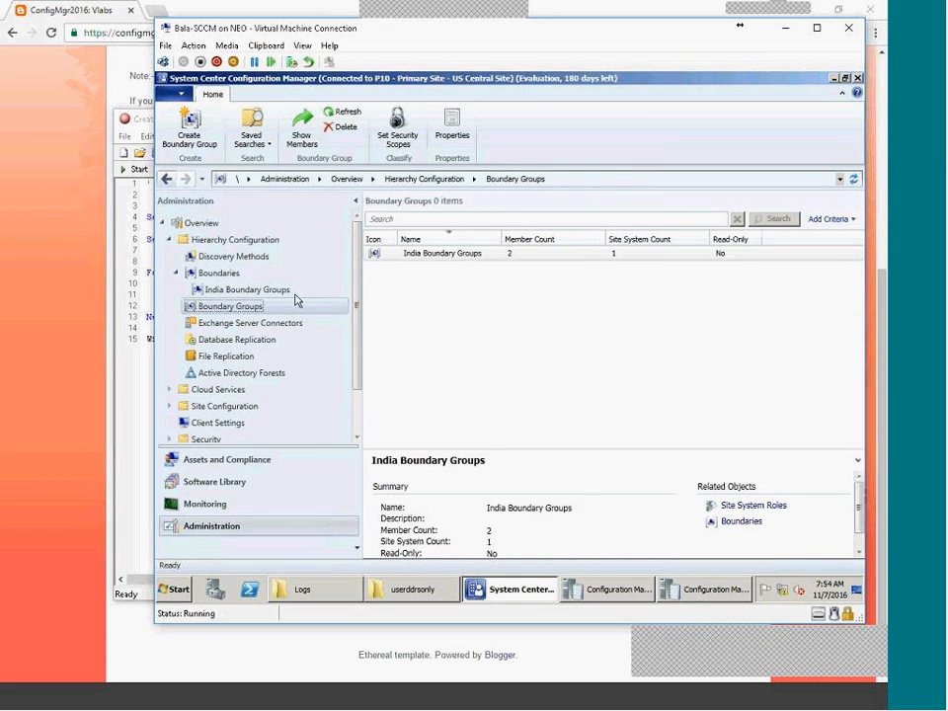
{"action": "left_click", "coordinate": [471, 256]}
{"action": "right_click", "coordinate": [472, 259]}
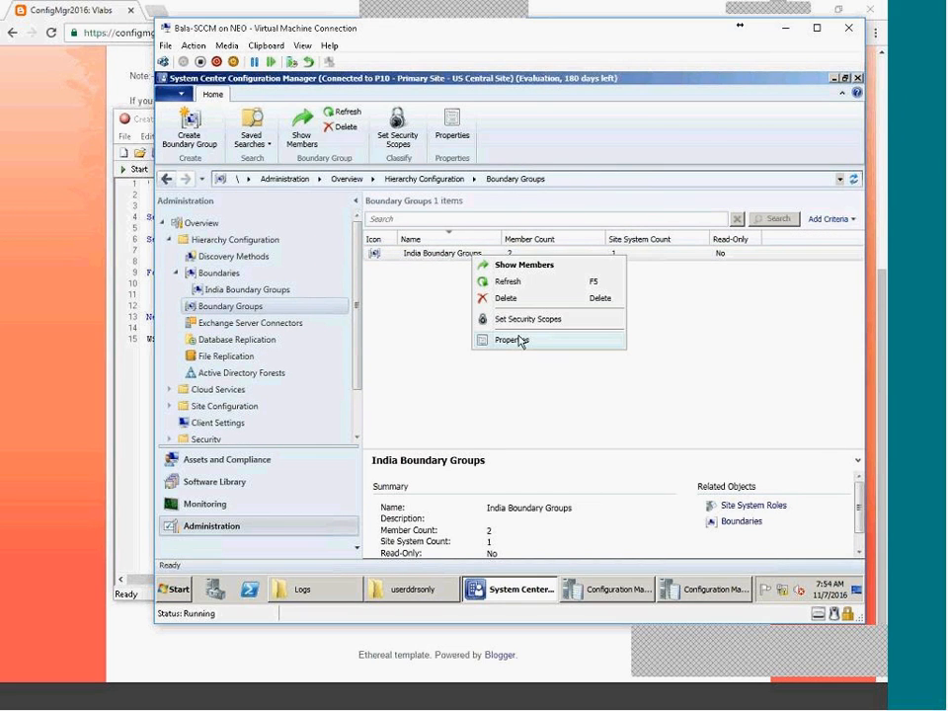
{"action": "left_click", "coordinate": [505, 339]}
{"action": "left_click", "coordinate": [377, 311]}
{"action": "left_click", "coordinate": [364, 298]}
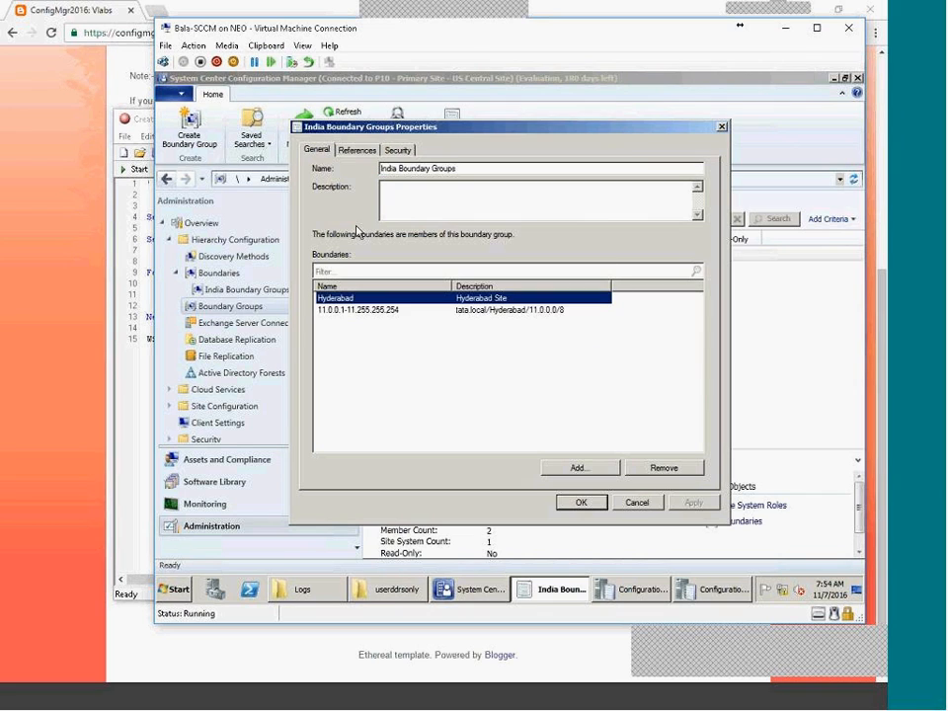
{"action": "left_click", "coordinate": [357, 150]}
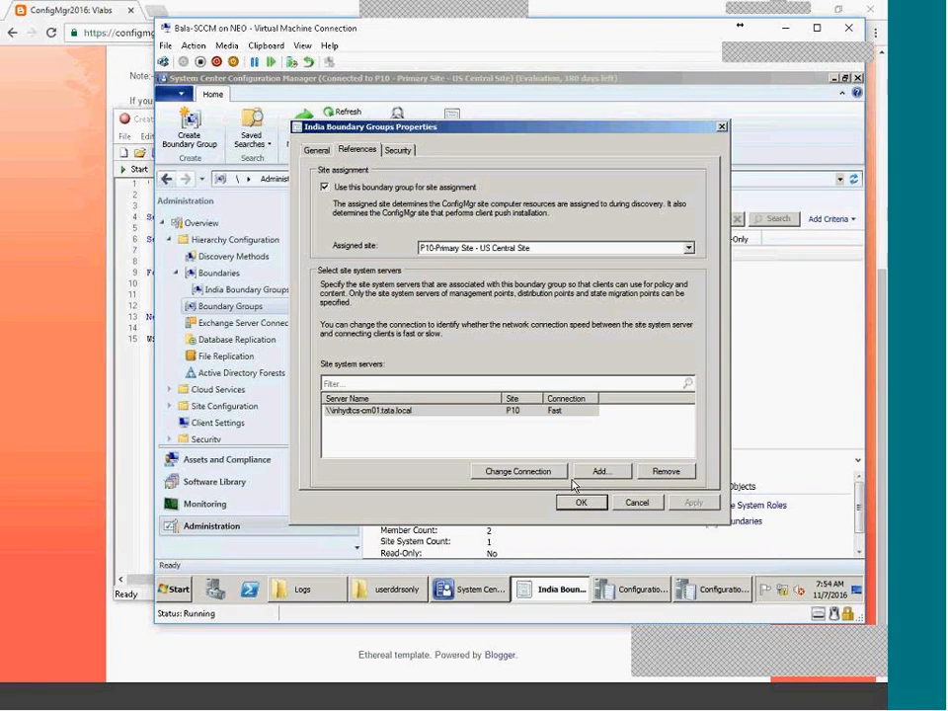
{"action": "left_click", "coordinate": [636, 501]}
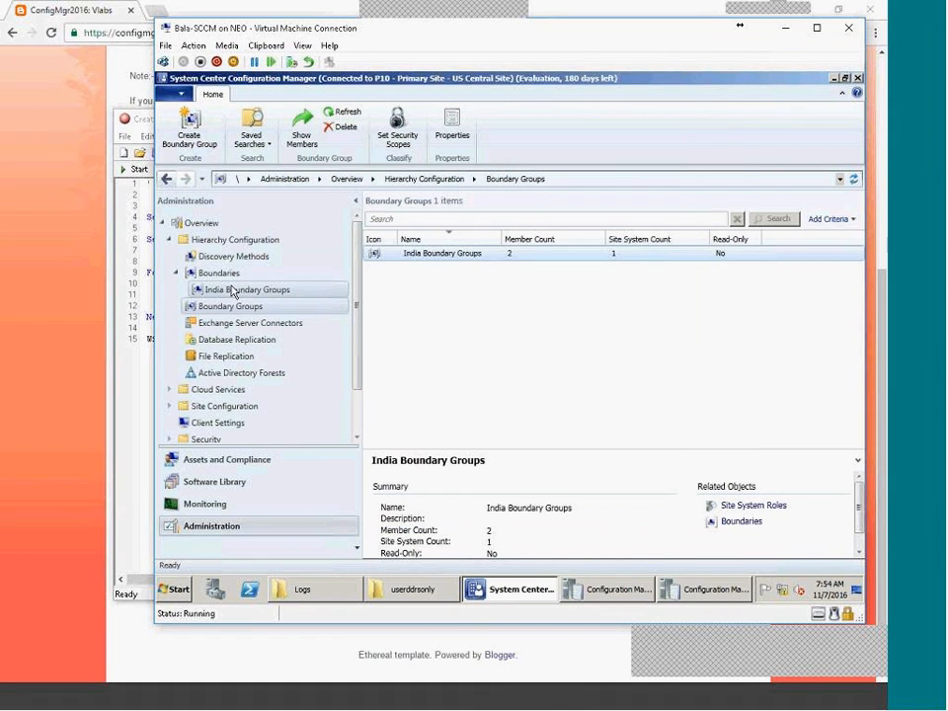
Review Heartbeat Discovery settings in the Discovery Methods list and close unchanged.
{"action": "left_click", "coordinate": [276, 255]}
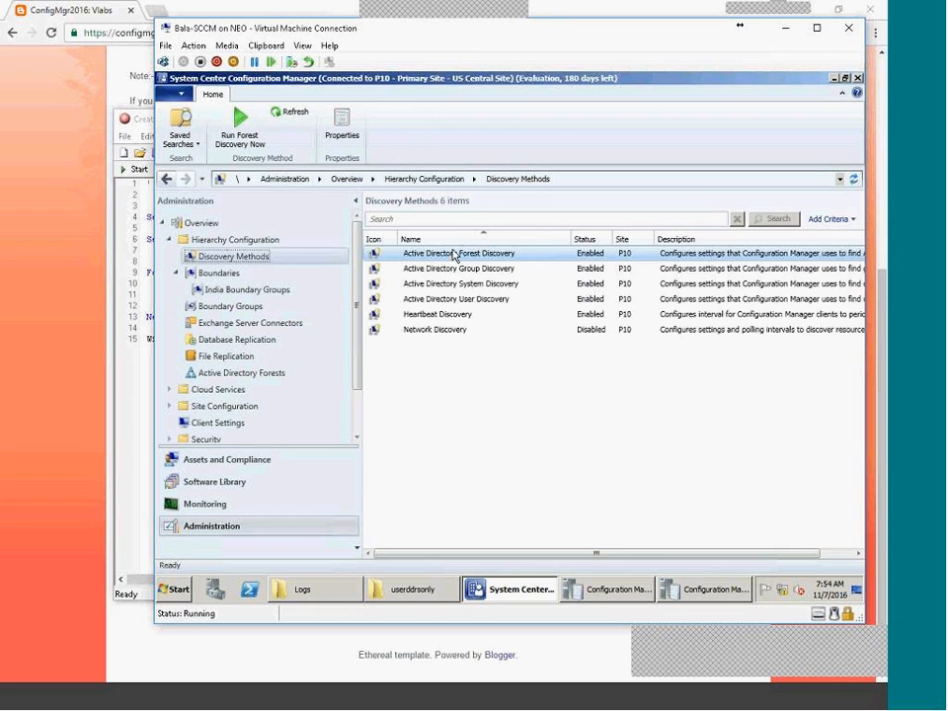
{"action": "double_click", "coordinate": [470, 319]}
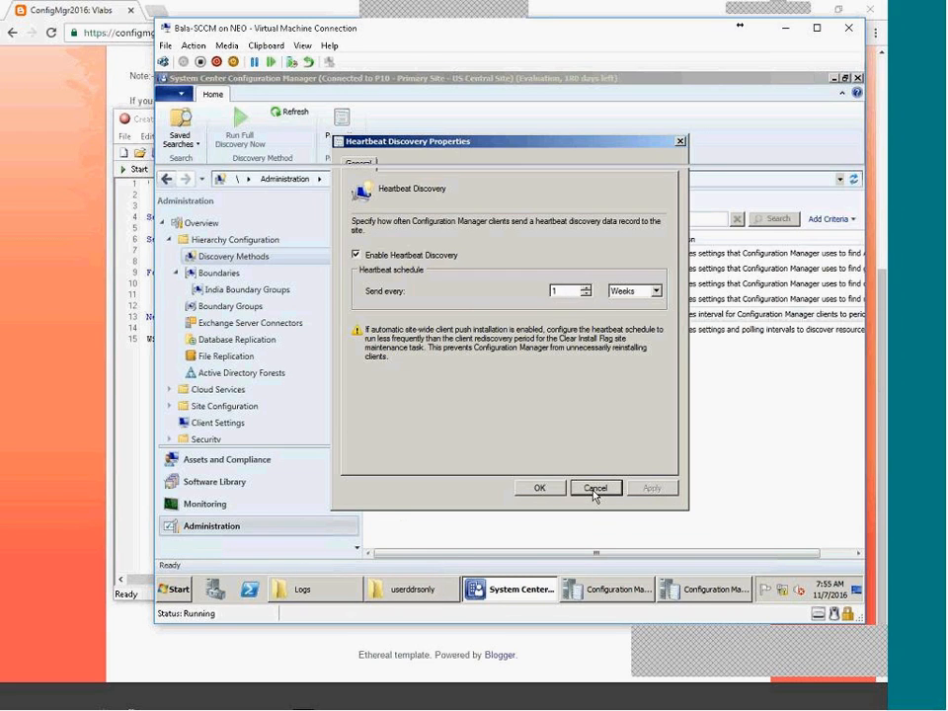
{"action": "left_click", "coordinate": [593, 491]}
Review Network Discovery's Subnets and Domains tabs, cancelling without adding any entries.
{"action": "left_click", "coordinate": [470, 331]}
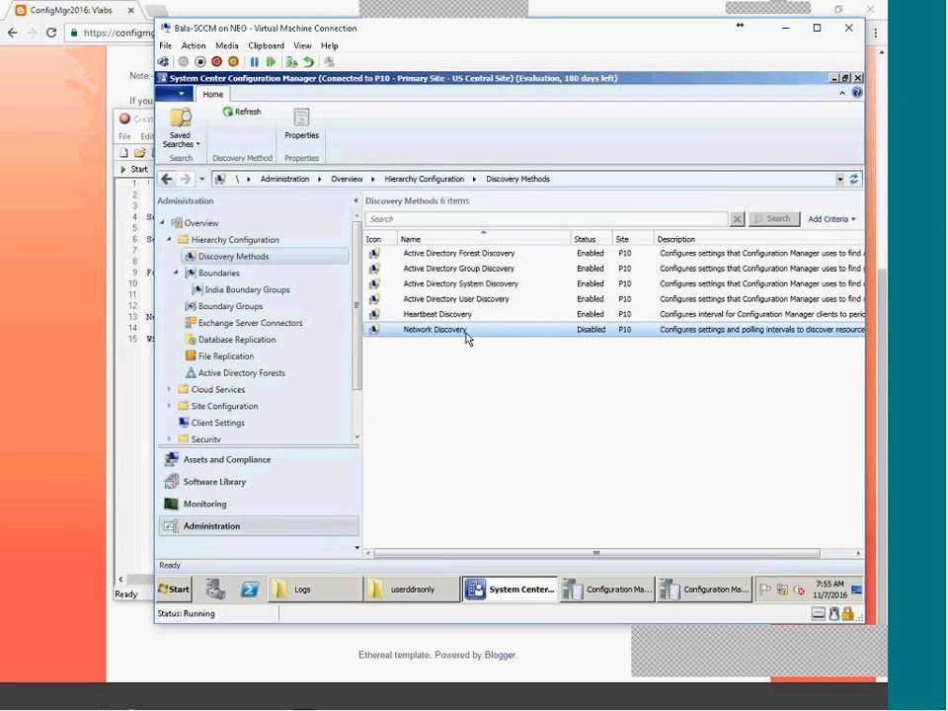
{"action": "double_click", "coordinate": [470, 338]}
{"action": "left_click", "coordinate": [373, 154]}
{"action": "left_click", "coordinate": [409, 155]}
{"action": "left_click", "coordinate": [622, 215]}
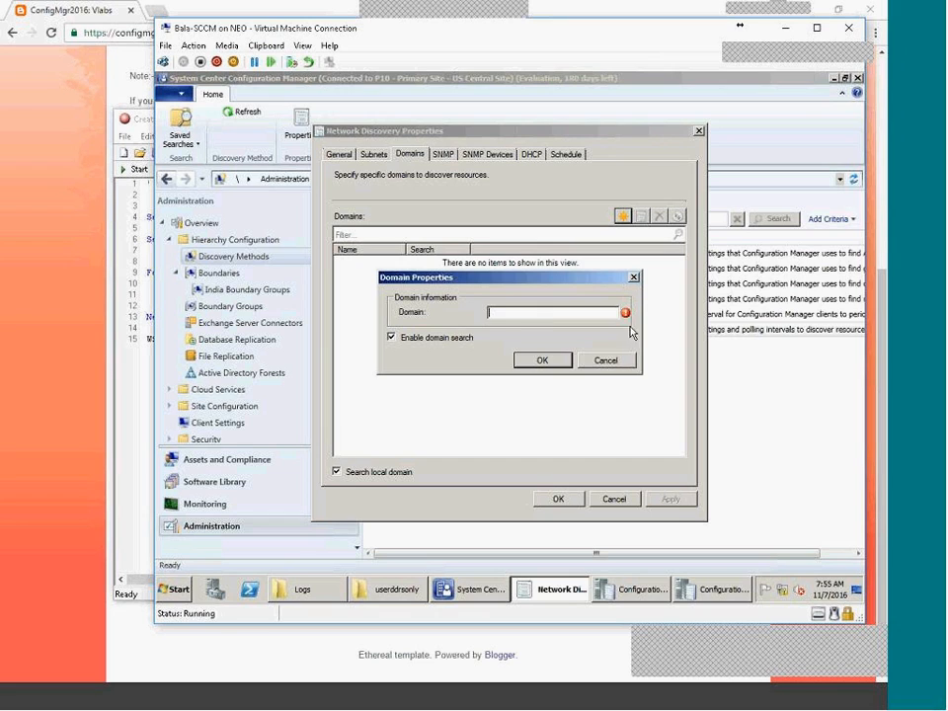
{"action": "left_click", "coordinate": [605, 361]}
{"action": "left_click", "coordinate": [383, 156]}
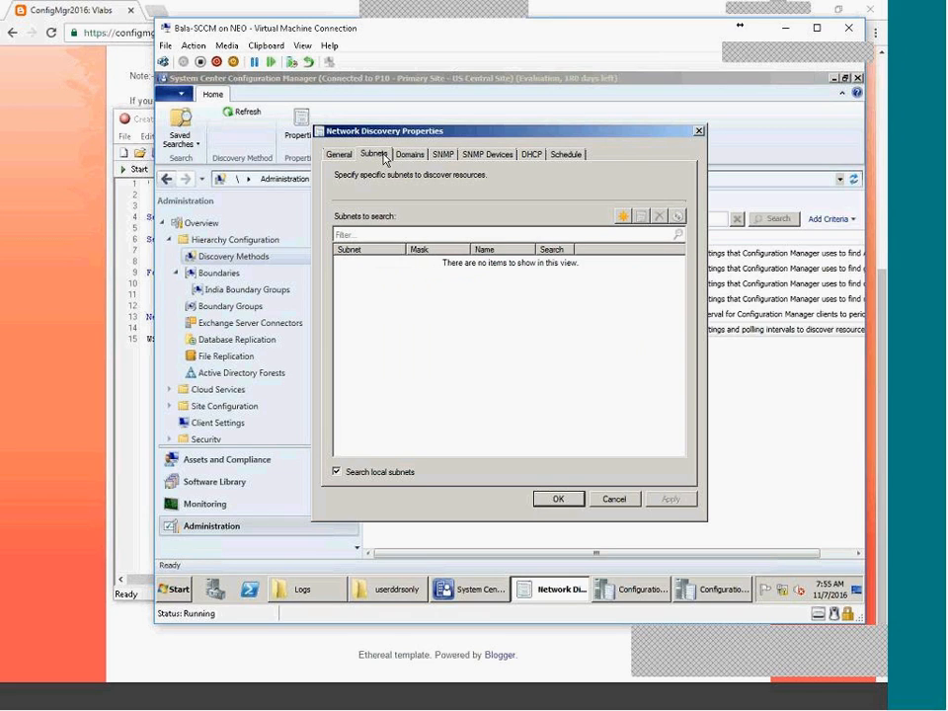
{"action": "left_click", "coordinate": [623, 215]}
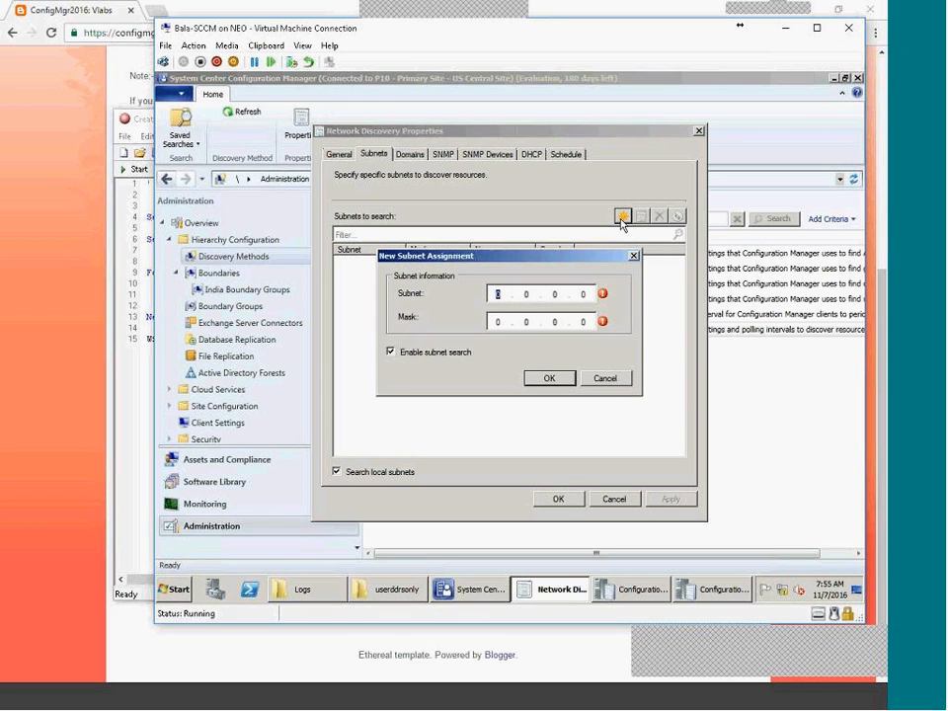
{"action": "left_click", "coordinate": [604, 378]}
{"action": "left_click", "coordinate": [614, 498]}
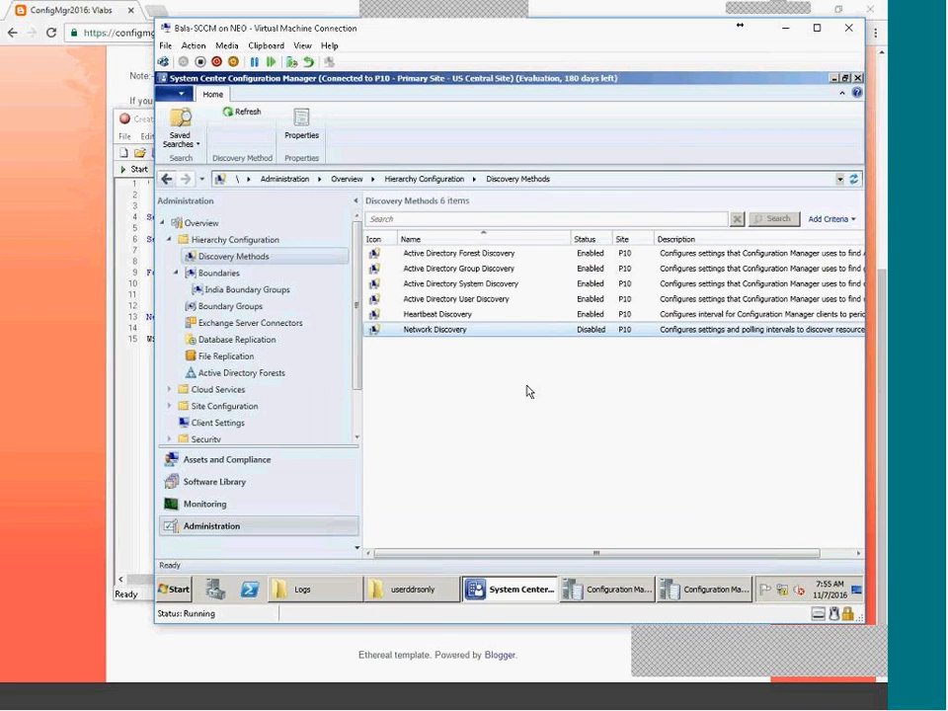
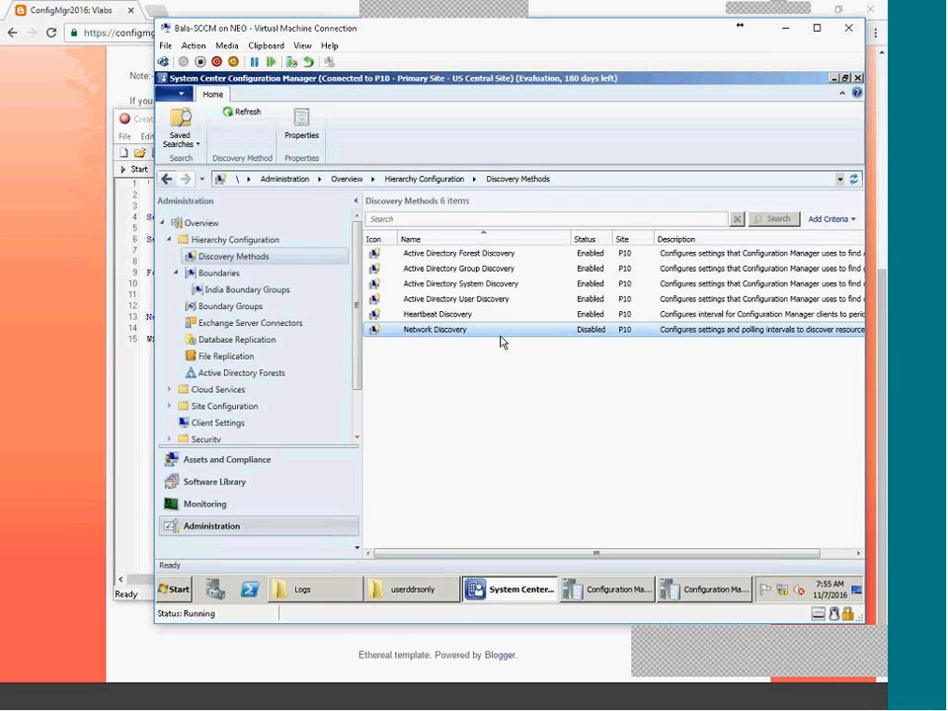
Show India Boundary Groups (2 boundaries, 1 site system), then expand Site Configuration to Servers and Site System Roles.
{"action": "left_click", "coordinate": [178, 272]}
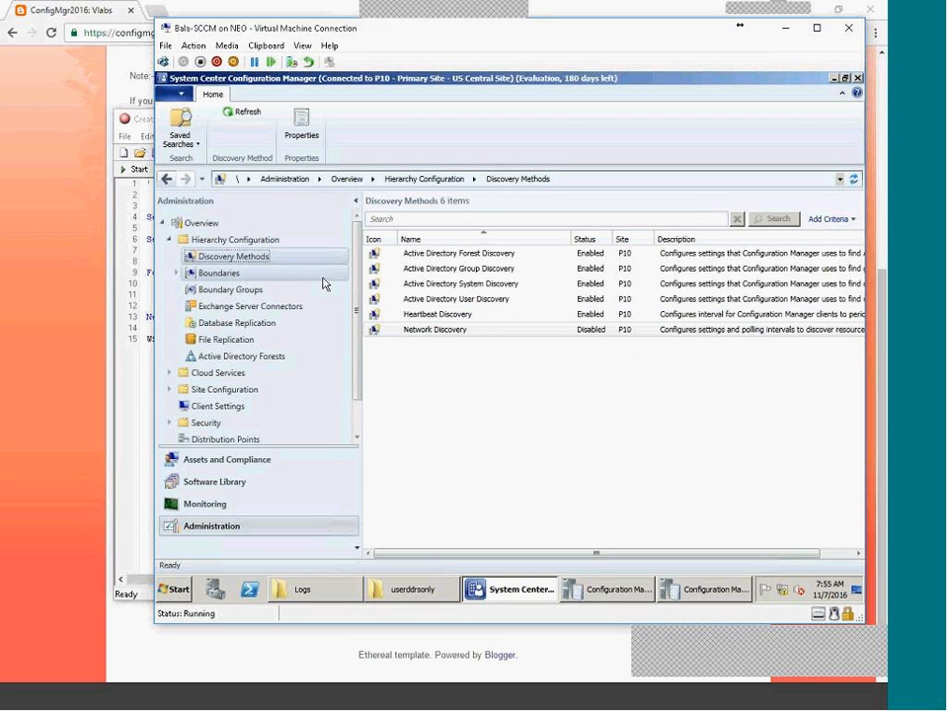
{"action": "left_click", "coordinate": [218, 272]}
{"action": "left_click", "coordinate": [231, 290]}
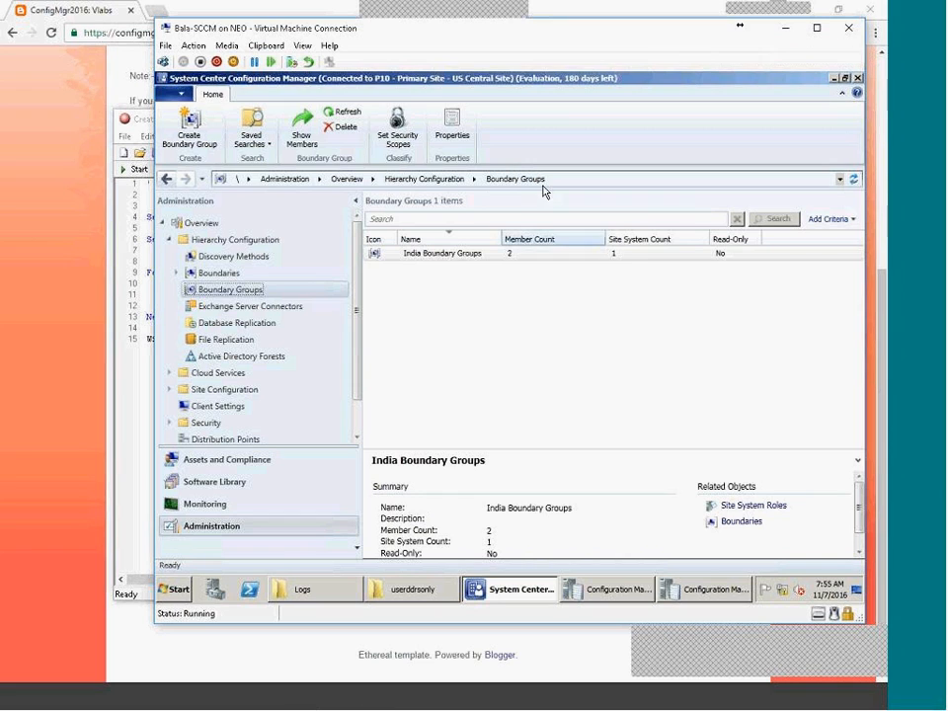
{"action": "left_click", "coordinate": [357, 428]}
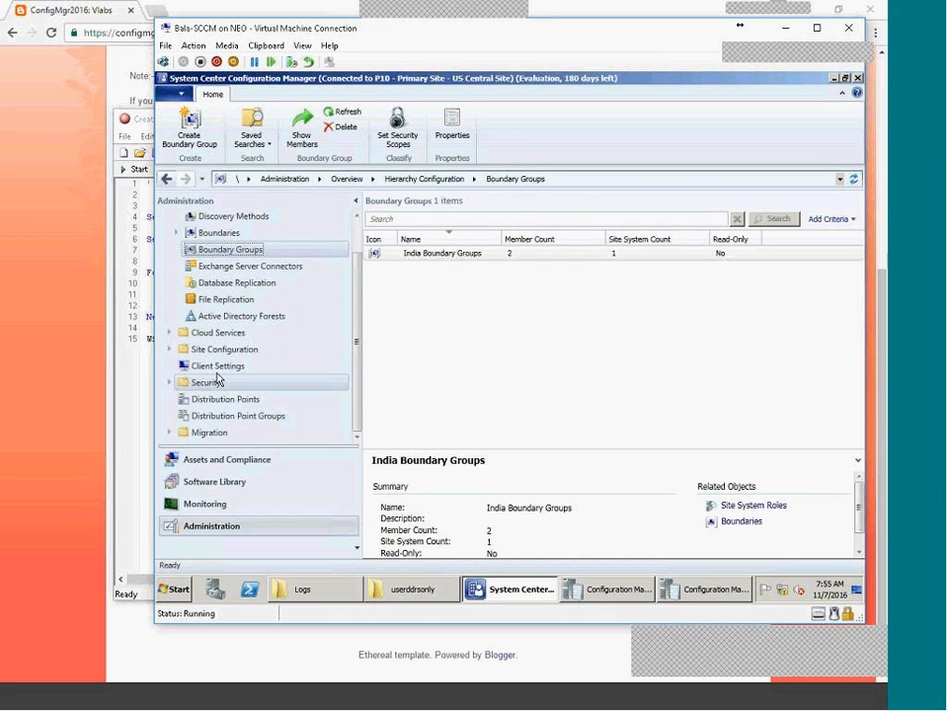
{"action": "left_click", "coordinate": [169, 352]}
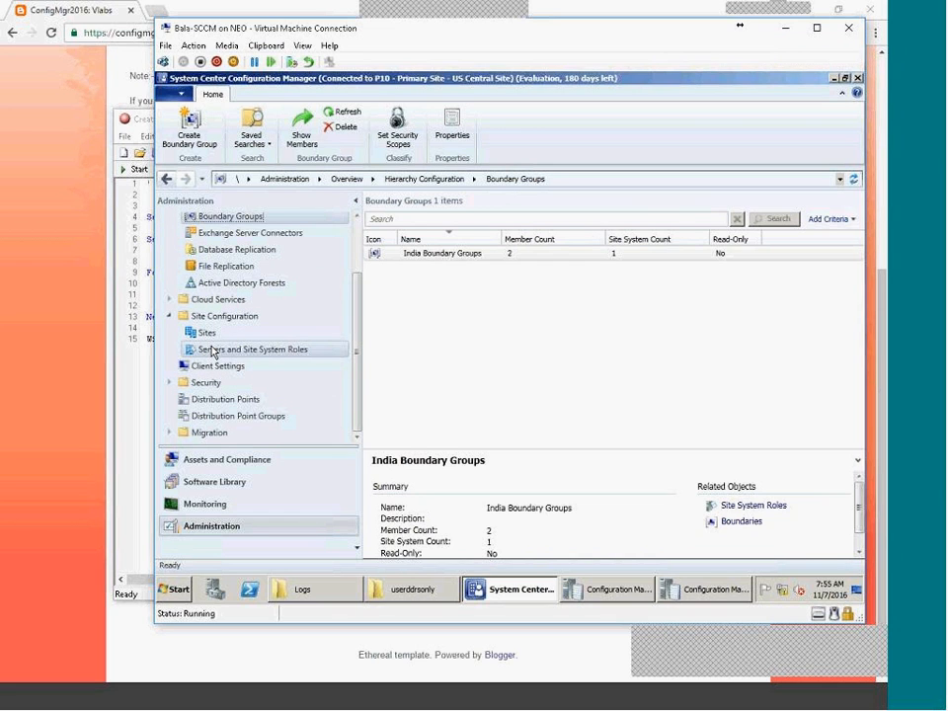
{"action": "left_click", "coordinate": [213, 350]}
Enlarge the roles pane and inspect the Management point, Distribution point and Site database server roles on P10.
{"action": "left_click_drag", "start_coordinate": [445, 460], "coordinate": [444, 324]}
{"action": "left_click", "coordinate": [449, 404]}
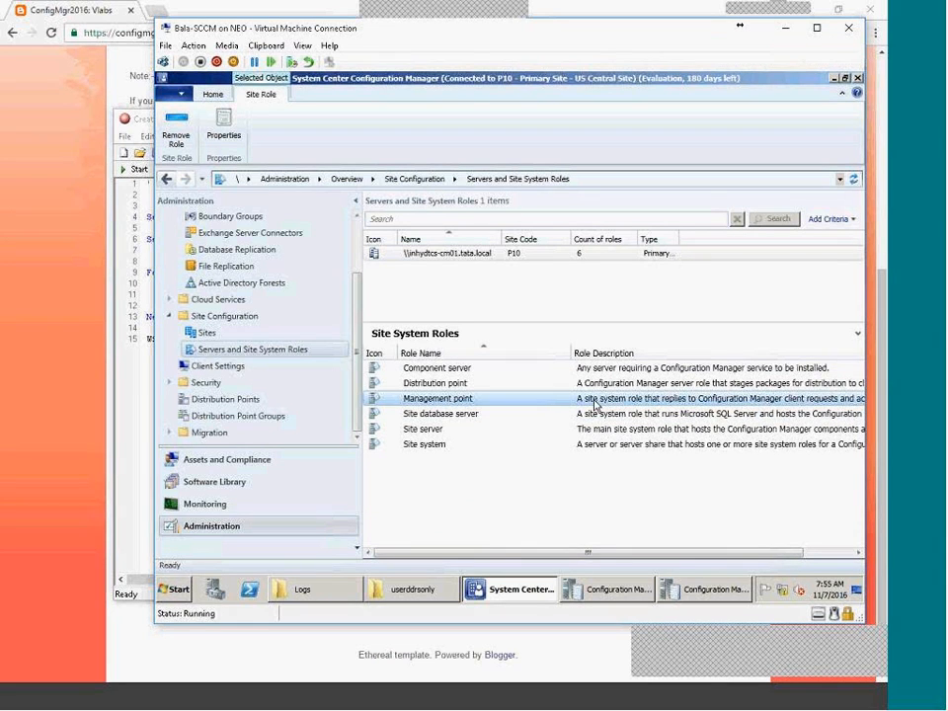
{"action": "left_click", "coordinate": [429, 385]}
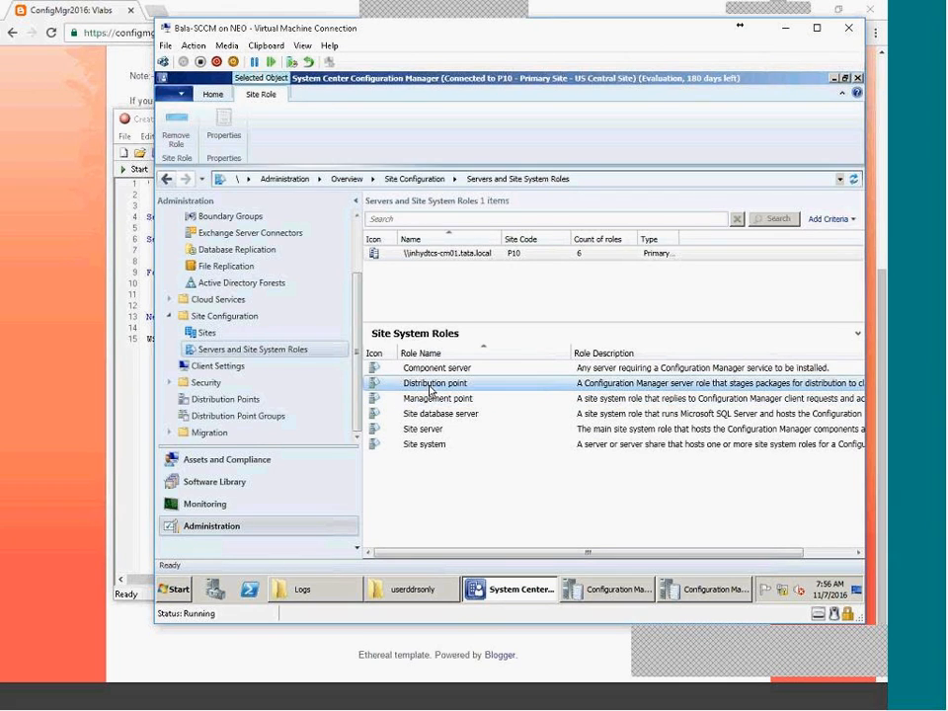
{"action": "left_click", "coordinate": [430, 400]}
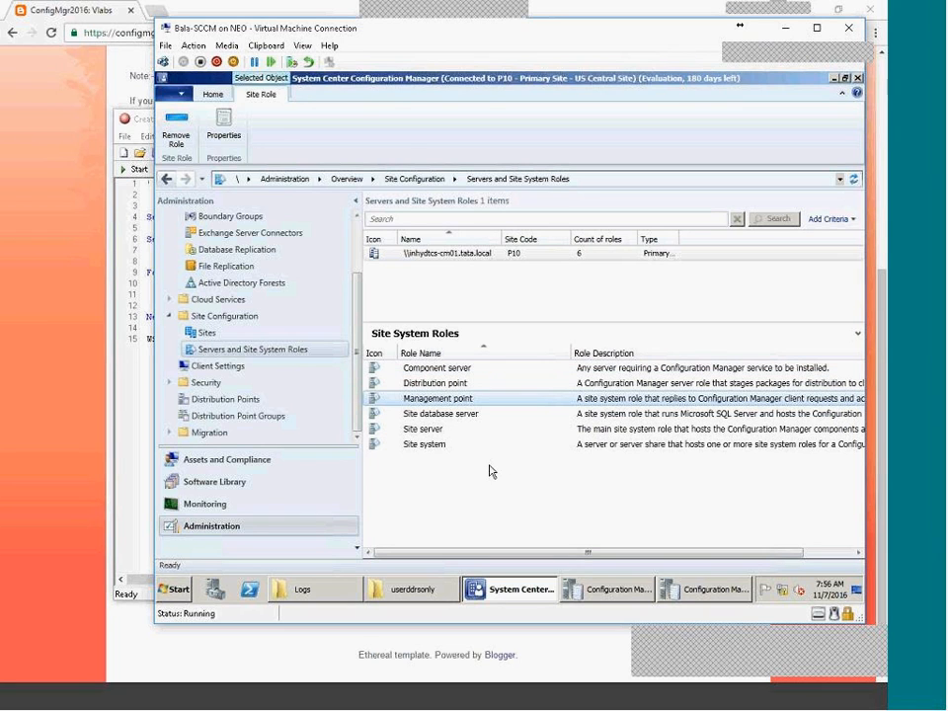
{"action": "left_click", "coordinate": [458, 415]}
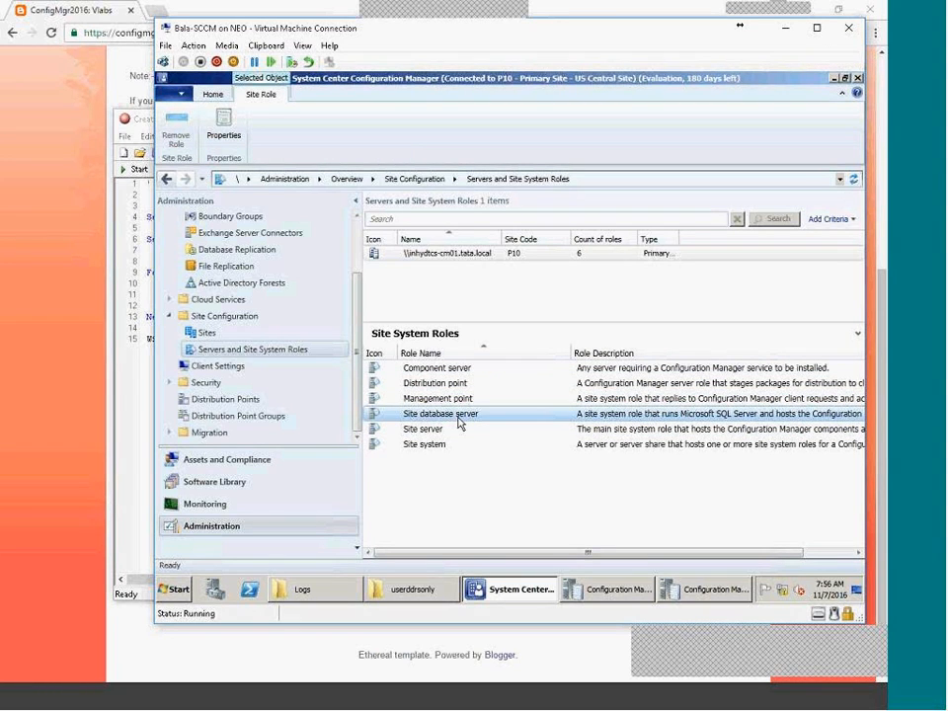
{"action": "left_click", "coordinate": [207, 345]}
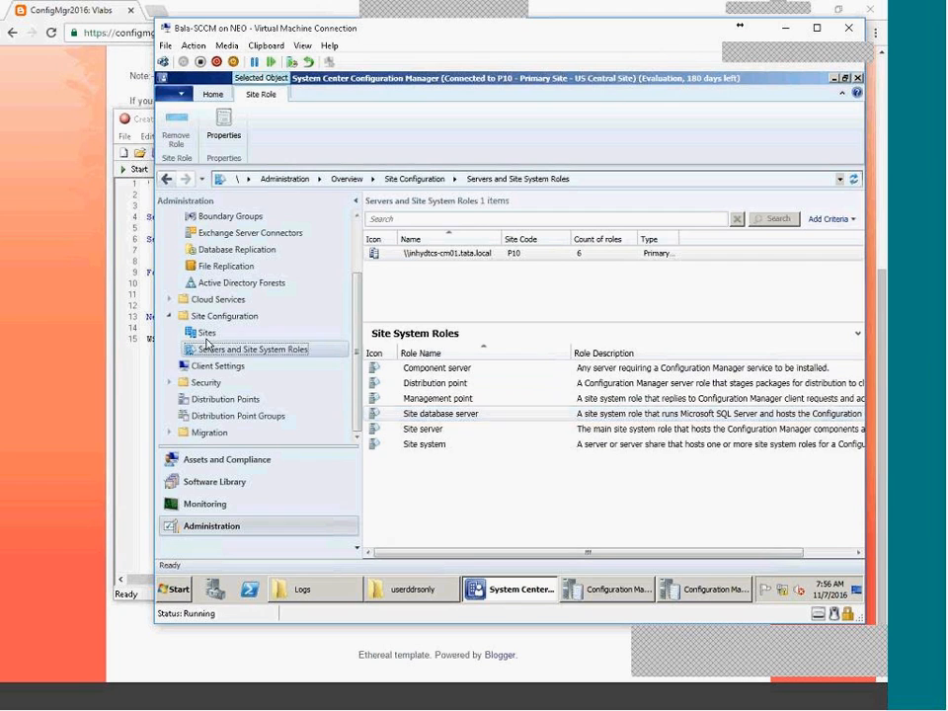
{"action": "left_click", "coordinate": [207, 335]}
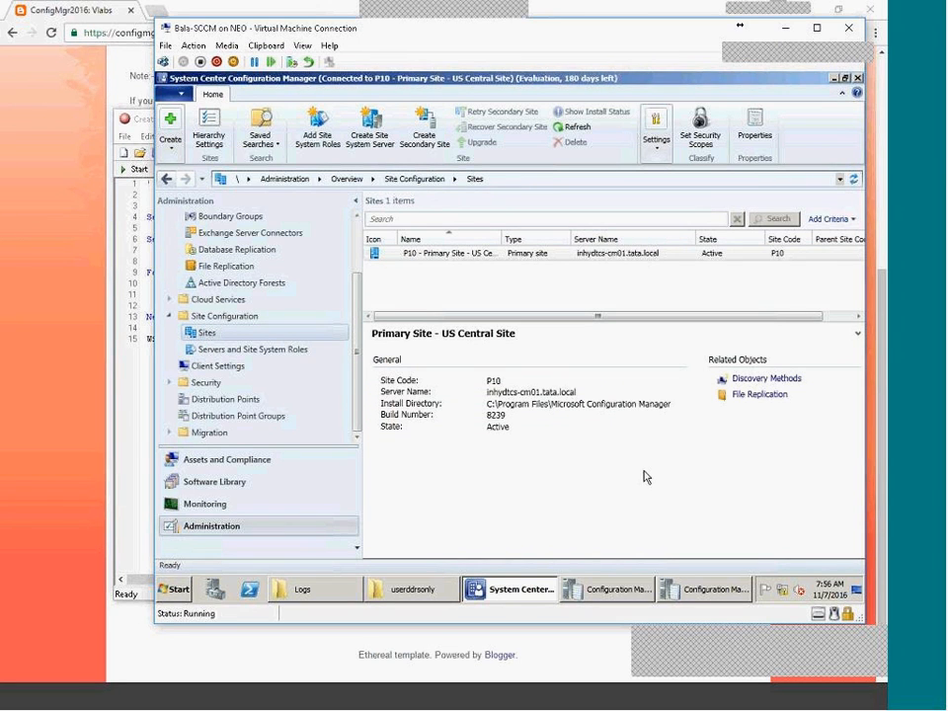
Open Software Distribution properties under Configure Site Components for the P10 site.
{"action": "left_click", "coordinate": [658, 148]}
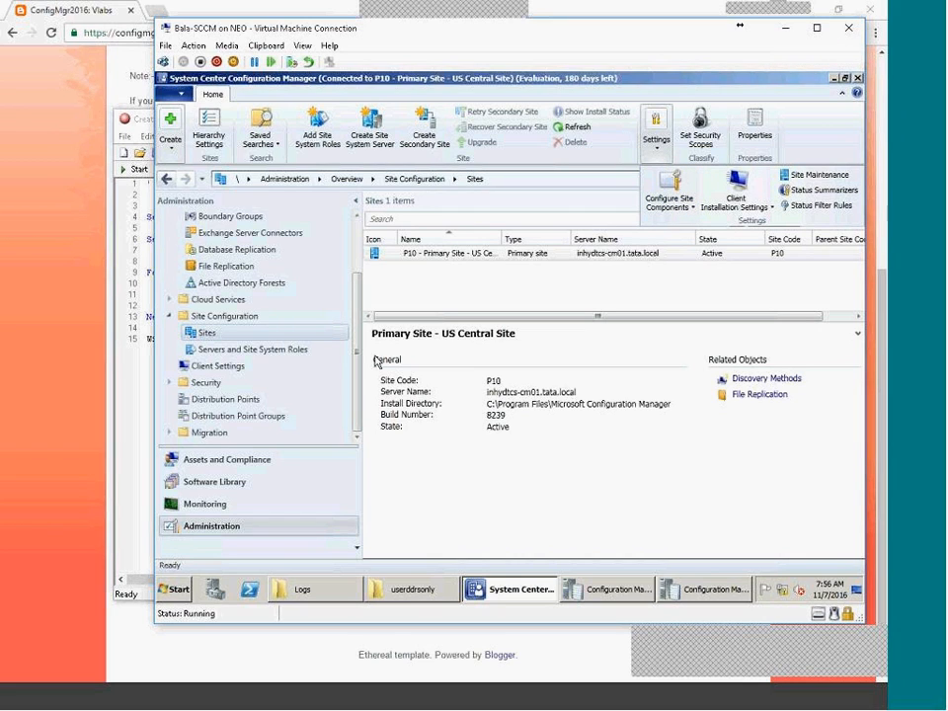
{"action": "left_click", "coordinate": [692, 203]}
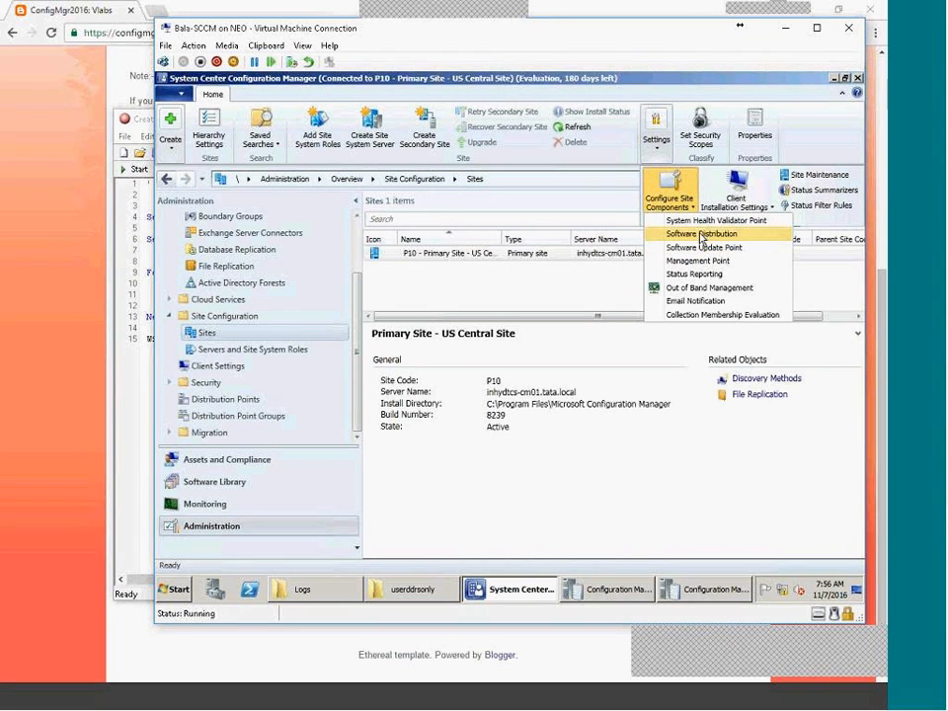
{"action": "left_click", "coordinate": [701, 233]}
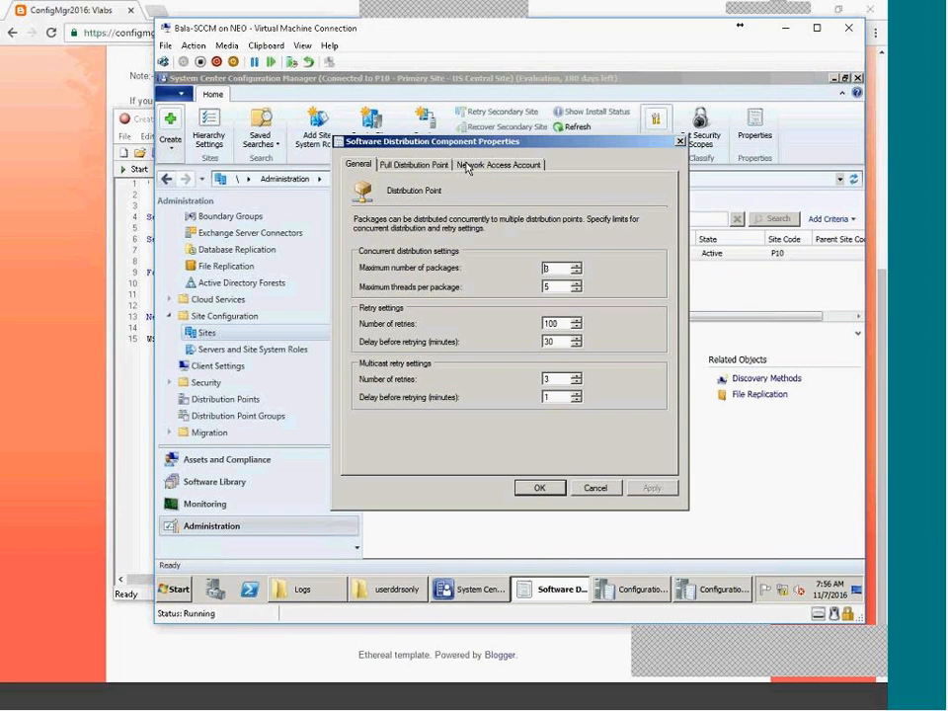
Choose Specify the account for the Network Access Account and pick the domain Administrator user.
{"action": "left_click", "coordinate": [514, 167]}
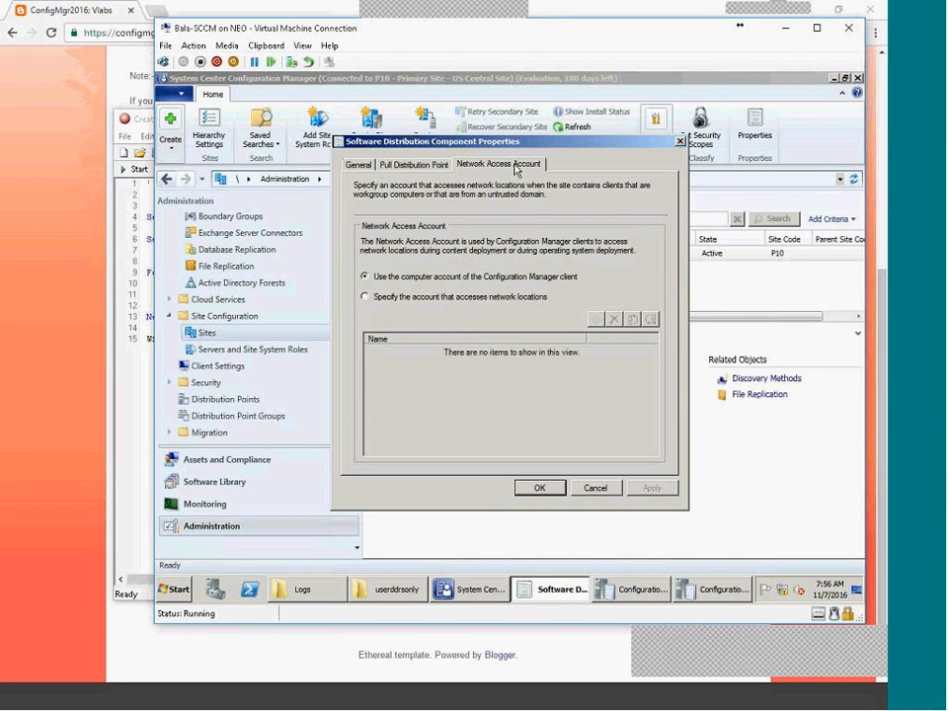
{"action": "left_click", "coordinate": [467, 298]}
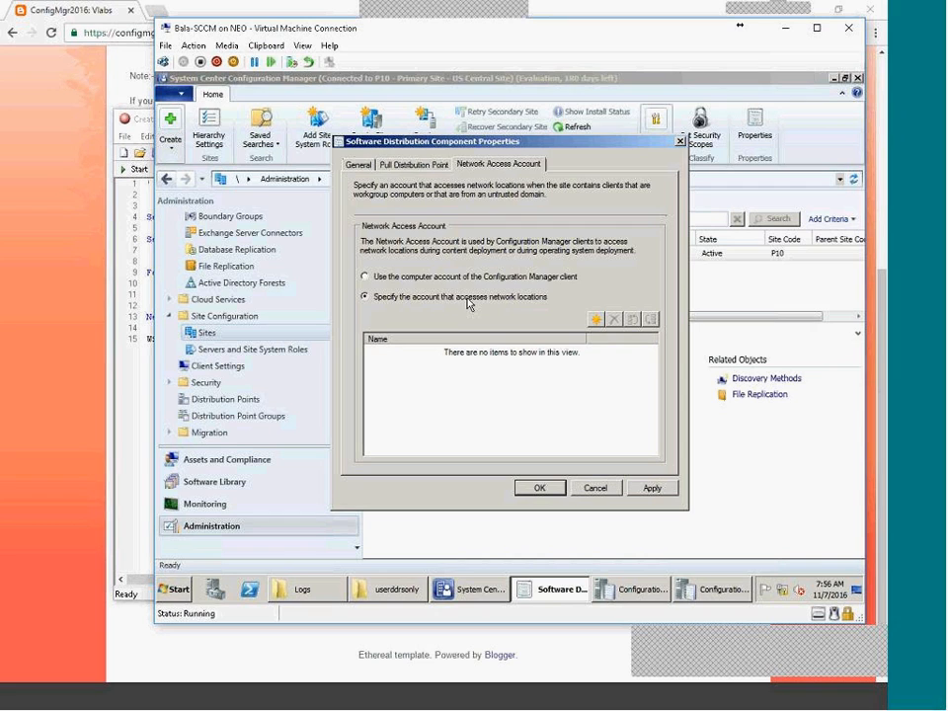
{"action": "left_click", "coordinate": [595, 320]}
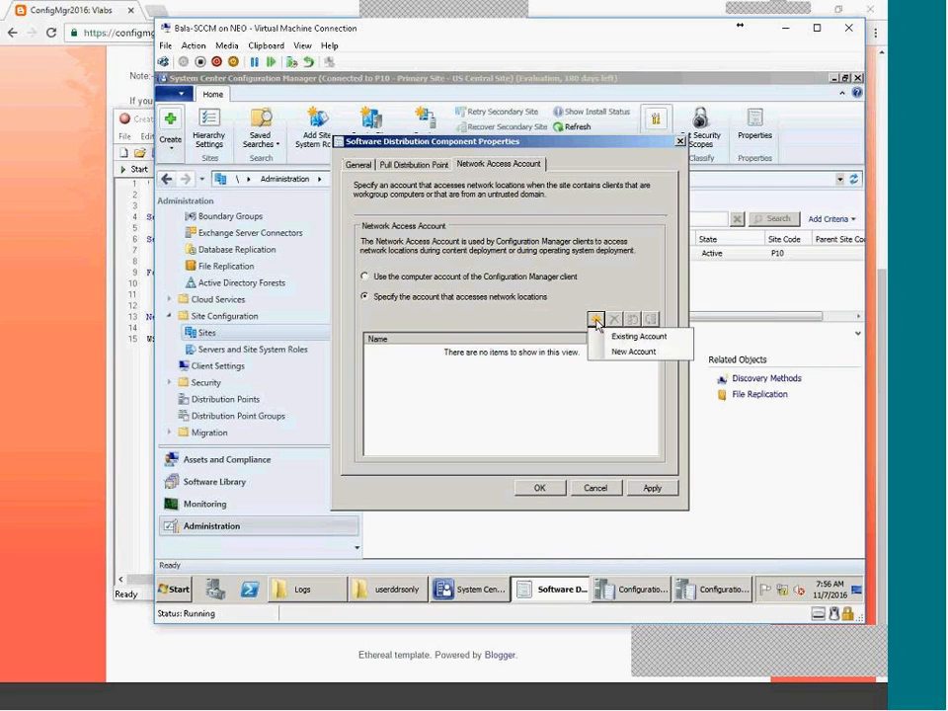
{"action": "left_click", "coordinate": [634, 352]}
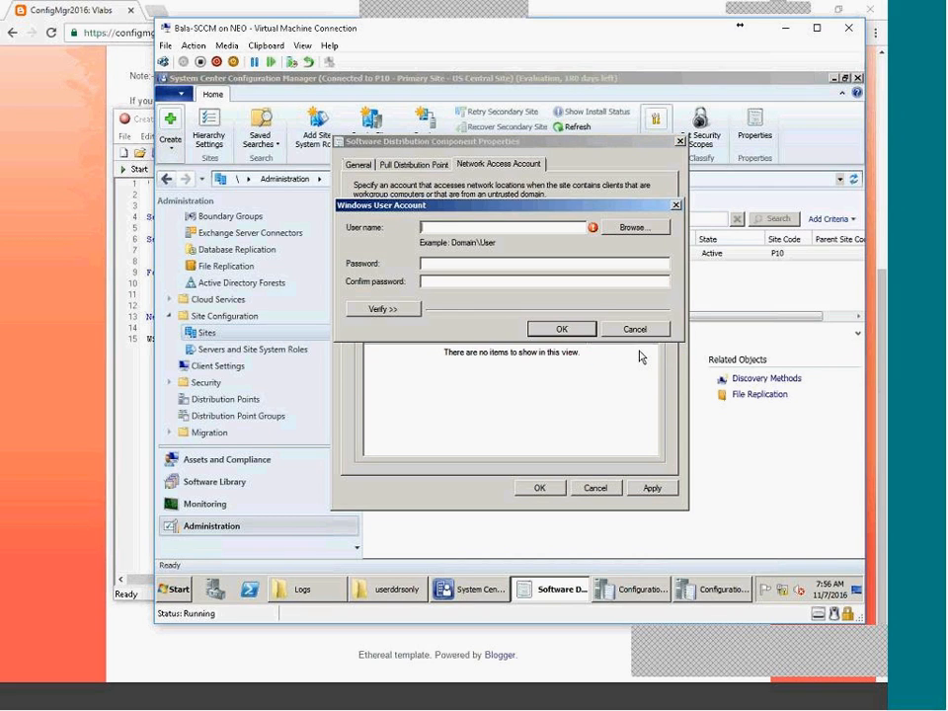
{"action": "left_click", "coordinate": [383, 309]}
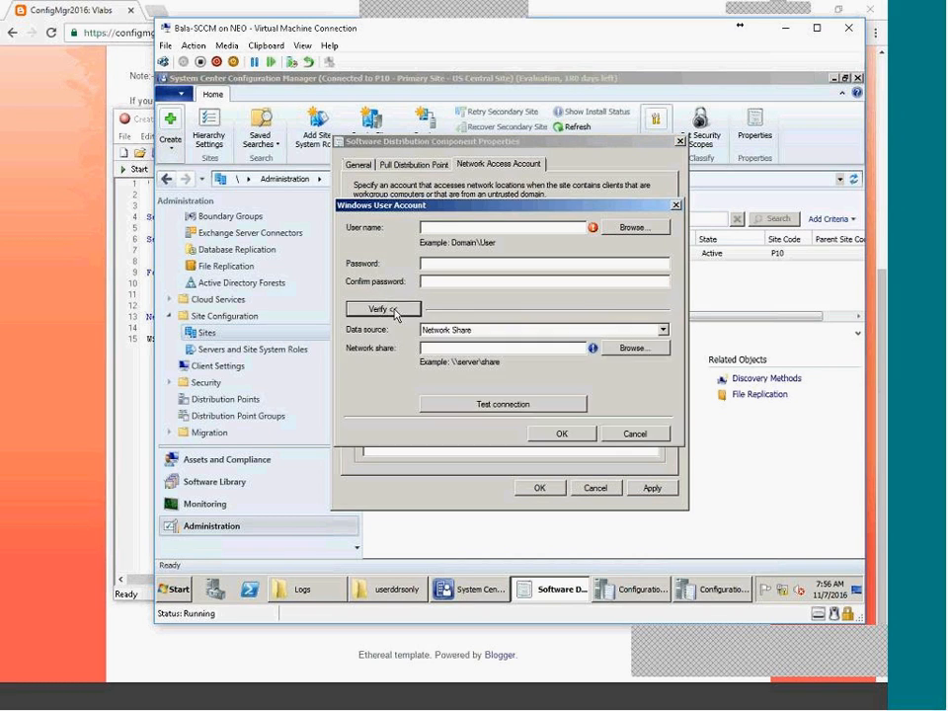
{"action": "left_click", "coordinate": [628, 230]}
{"action": "left_click", "coordinate": [393, 368]}
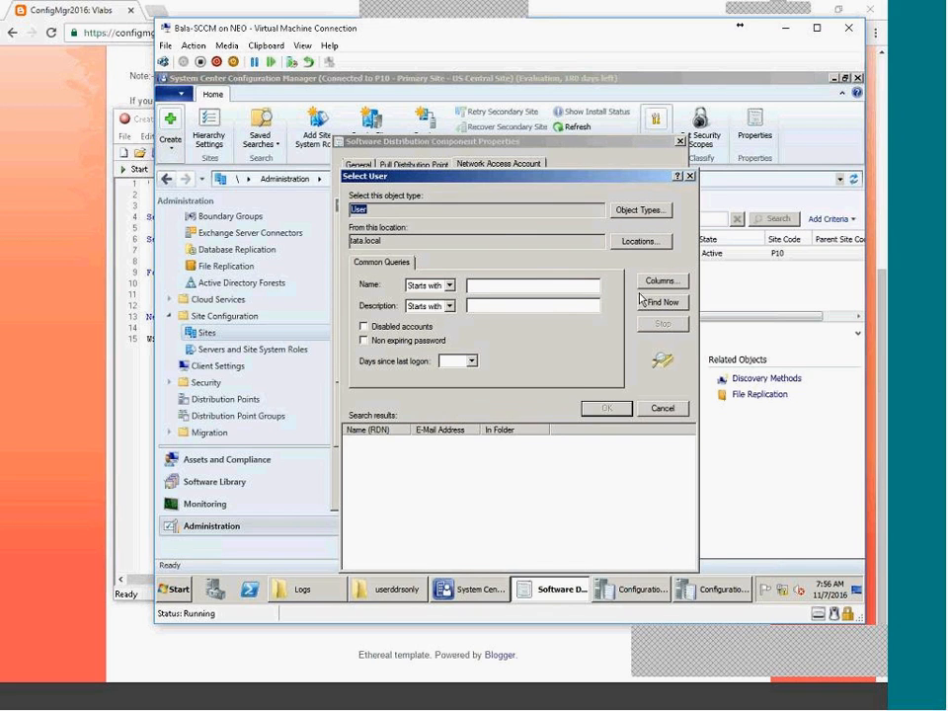
{"action": "left_click", "coordinate": [642, 300]}
{"action": "left_click", "coordinate": [612, 407]}
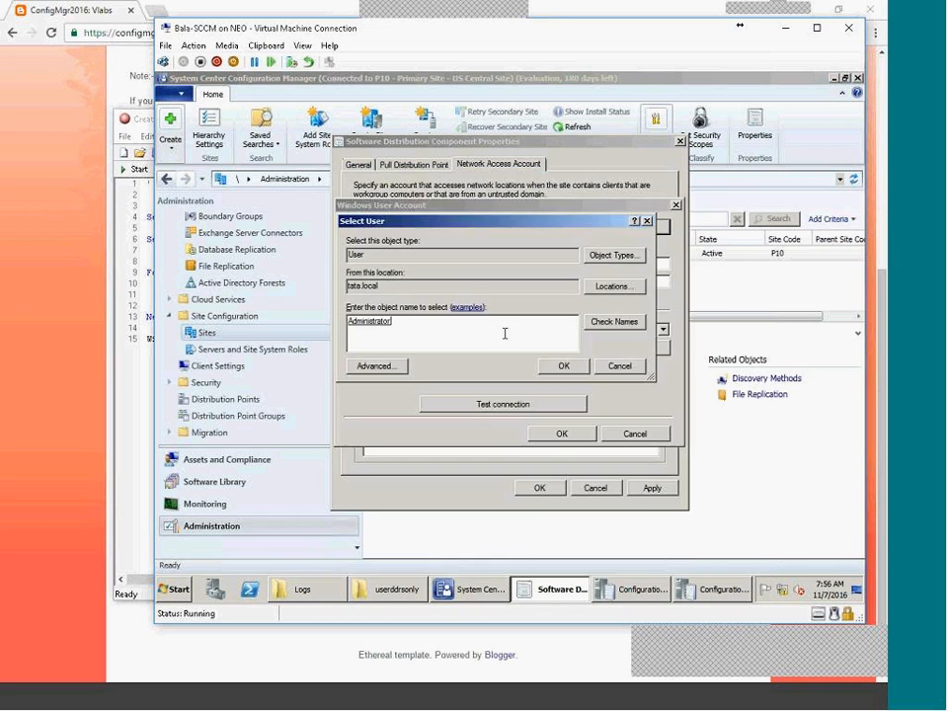
Enter and confirm the Administrator account's password to add it as the new account.
{"action": "left_click", "coordinate": [563, 365]}
{"action": "left_click", "coordinate": [476, 265]}
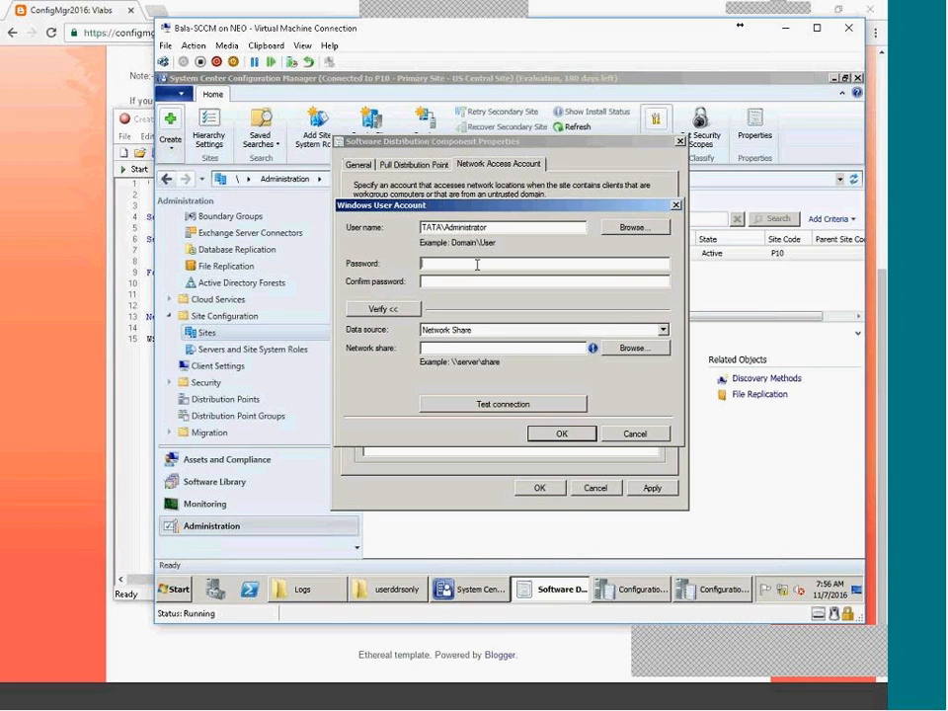
{"action": "key", "text": "Caps_Lock"}
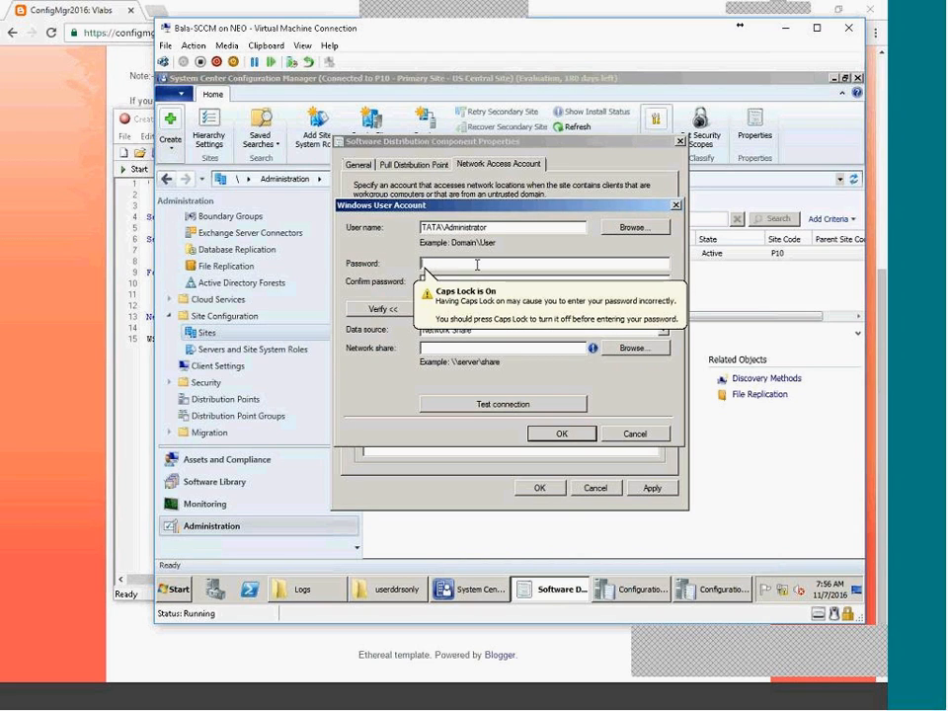
{"action": "type", "text": "********"}
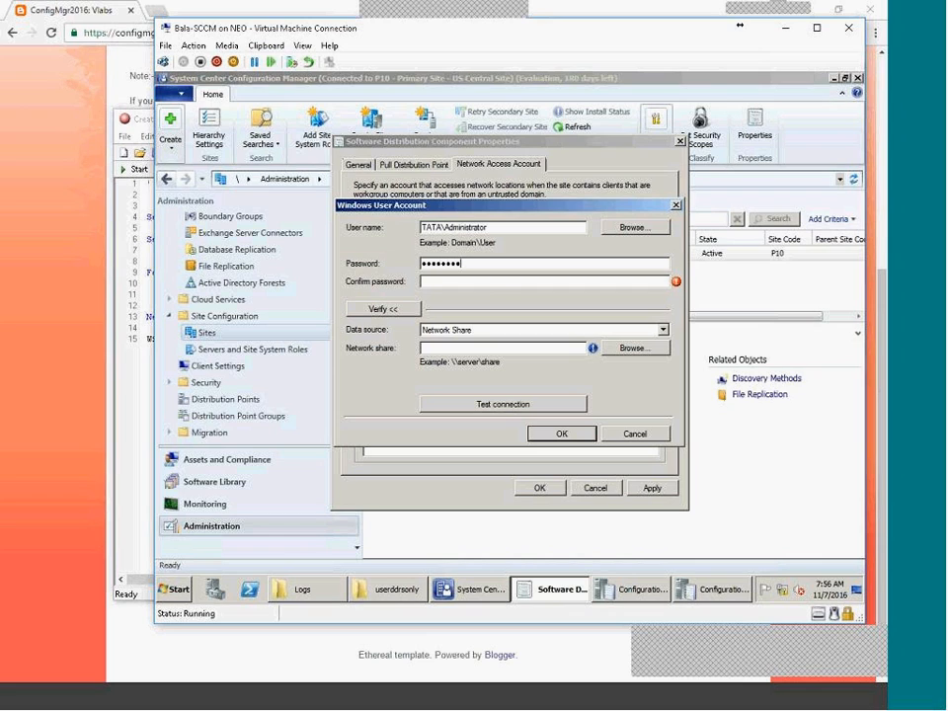
{"action": "type", "text": "***"}
{"action": "key", "text": "Tab"}
{"action": "type", "text": "***********"}
{"action": "left_click", "coordinate": [554, 434]}
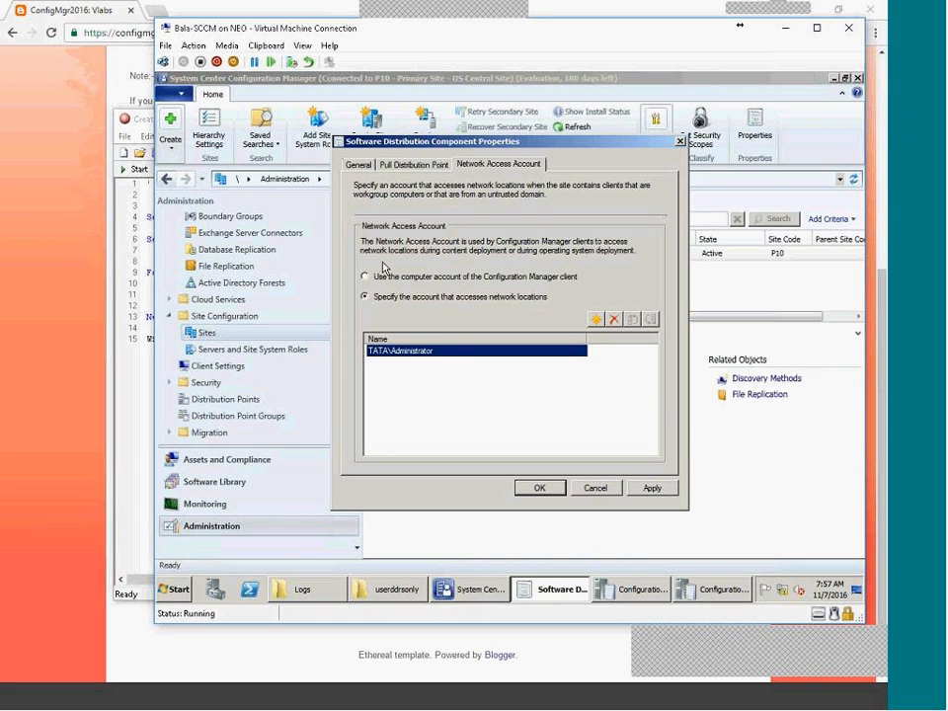
Apply the change and reopen Software Distribution properties to verify the listed account.
{"action": "left_click", "coordinate": [360, 165]}
{"action": "left_click", "coordinate": [528, 483]}
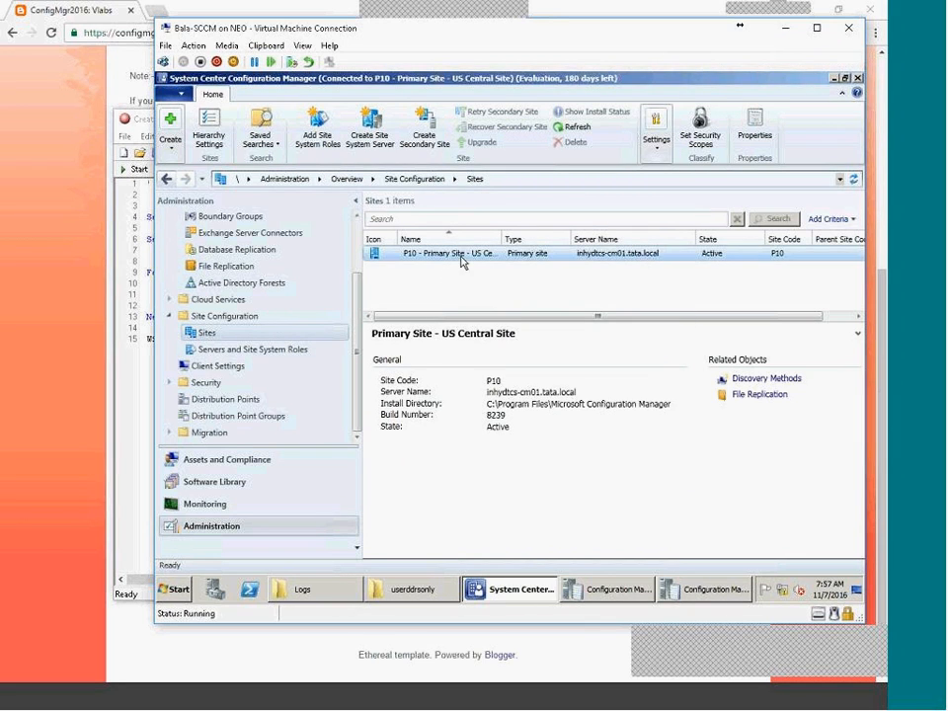
{"action": "left_click", "coordinate": [657, 150]}
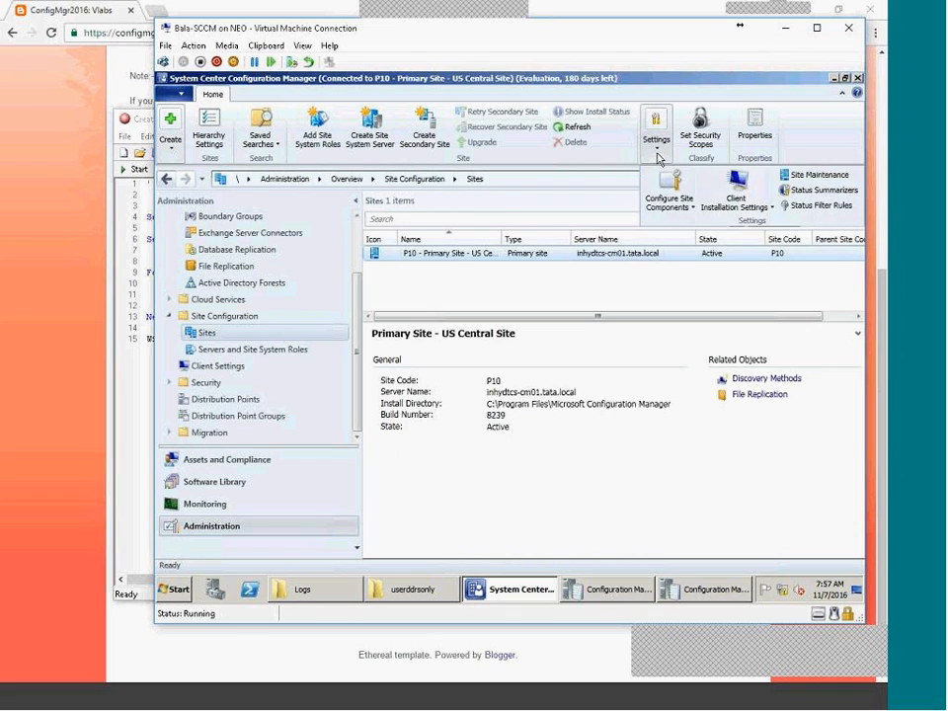
{"action": "left_click", "coordinate": [671, 202]}
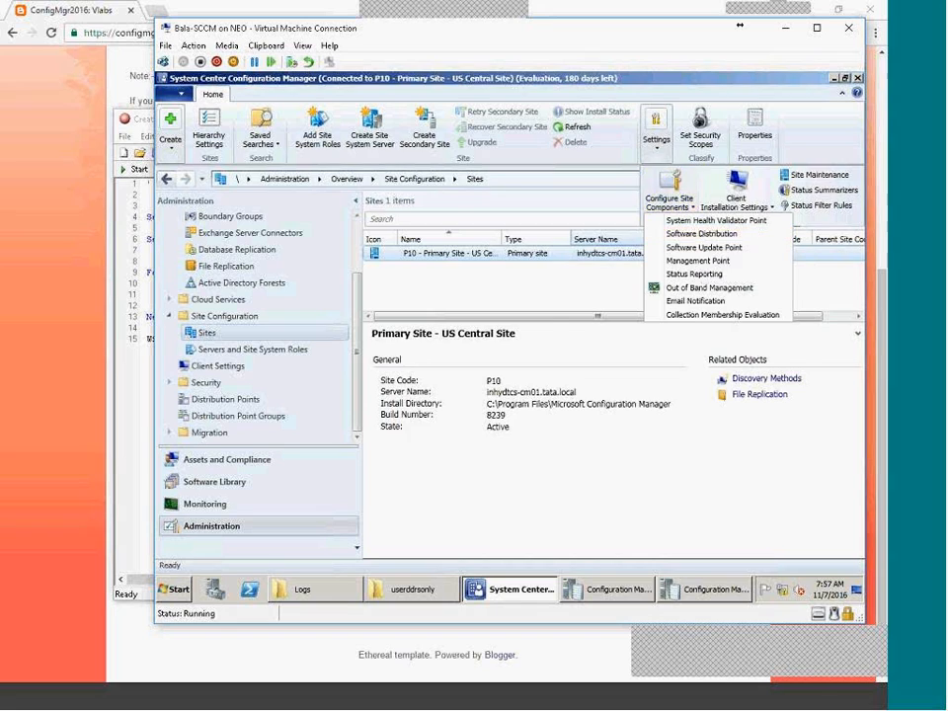
{"action": "left_click", "coordinate": [702, 235]}
{"action": "left_click", "coordinate": [471, 166]}
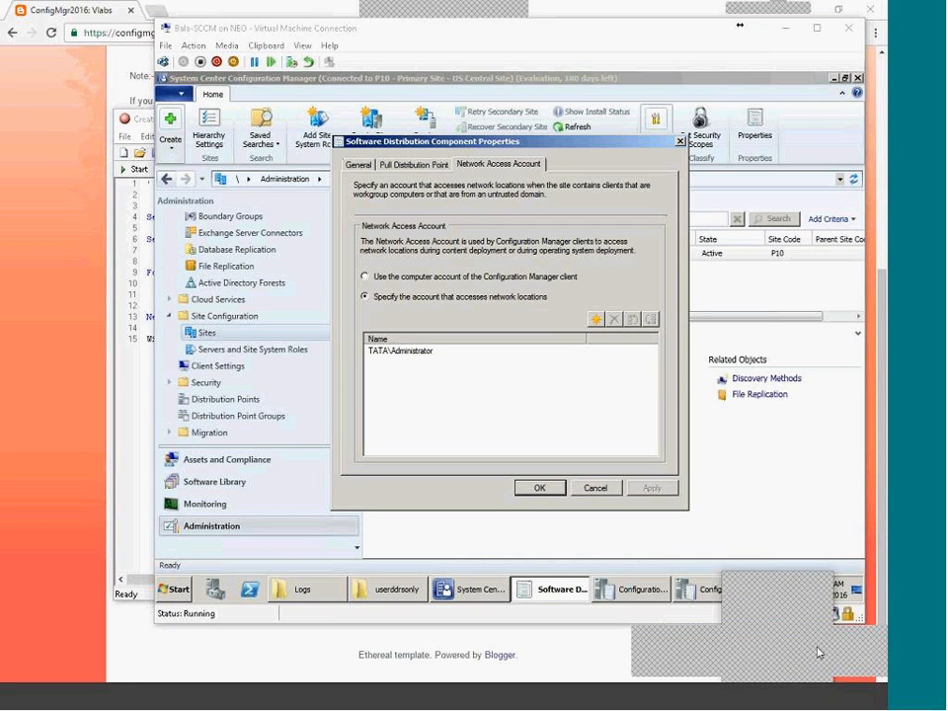
{"action": "right_click", "coordinate": [783, 659]}
{"action": "left_click", "coordinate": [822, 599]}
{"action": "mouse_move", "coordinate": [493, 94]}
{"action": "left_mouse_down"}
{"action": "mouse_move", "coordinate": [380, 117]}
{"action": "mouse_move", "coordinate": [631, 197]}
{"action": "mouse_move", "coordinate": [488, 89]}
{"action": "left_mouse_up"}
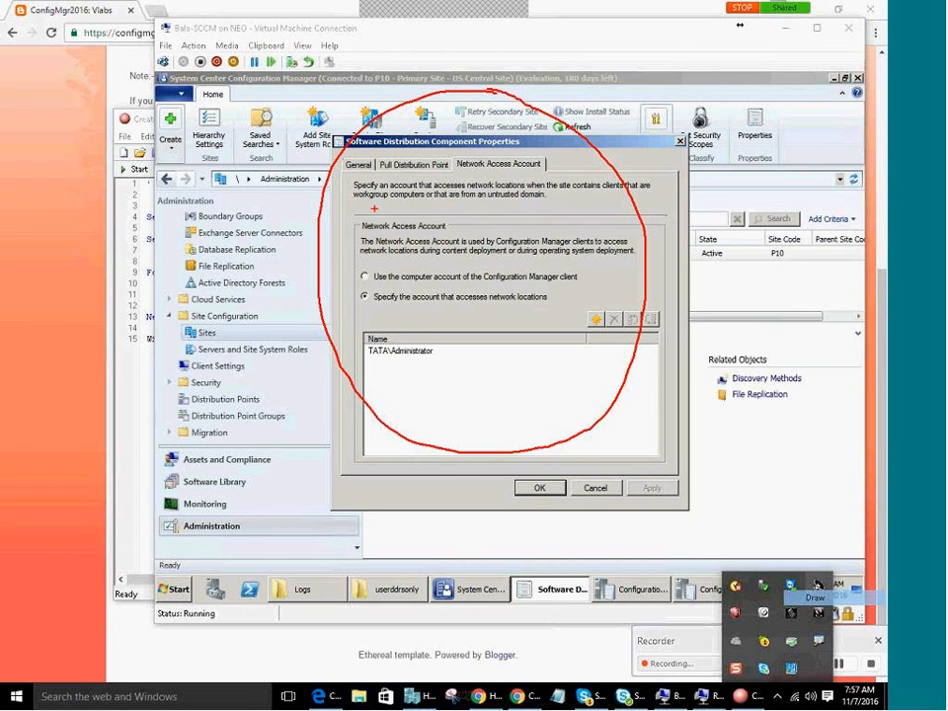
{"action": "mouse_move", "coordinate": [454, 202]}
{"action": "left_mouse_down"}
{"action": "mouse_move", "coordinate": [505, 212]}
{"action": "mouse_move", "coordinate": [480, 279]}
{"action": "left_mouse_up"}
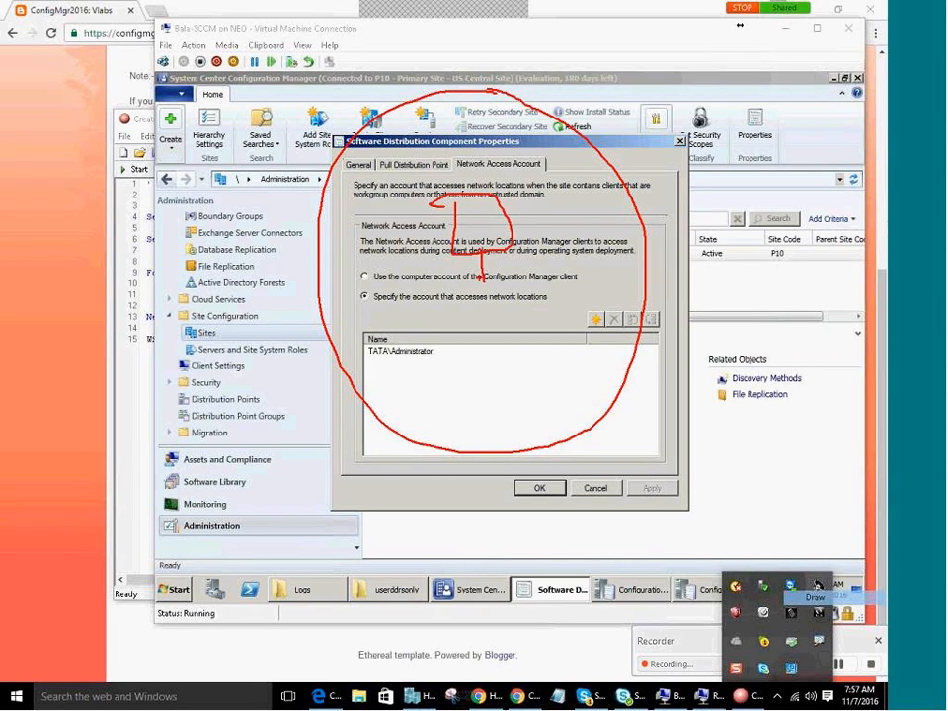
{"action": "mouse_move", "coordinate": [423, 383]}
{"action": "left_mouse_down"}
{"action": "mouse_move", "coordinate": [431, 404]}
{"action": "mouse_move", "coordinate": [460, 408]}
{"action": "left_mouse_up"}
{"action": "mouse_move", "coordinate": [470, 214]}
{"action": "left_mouse_down"}
{"action": "mouse_move", "coordinate": [407, 266]}
{"action": "mouse_move", "coordinate": [409, 392]}
{"action": "mouse_move", "coordinate": [421, 395]}
{"action": "mouse_move", "coordinate": [415, 407]}
{"action": "mouse_move", "coordinate": [395, 407]}
{"action": "left_mouse_up"}
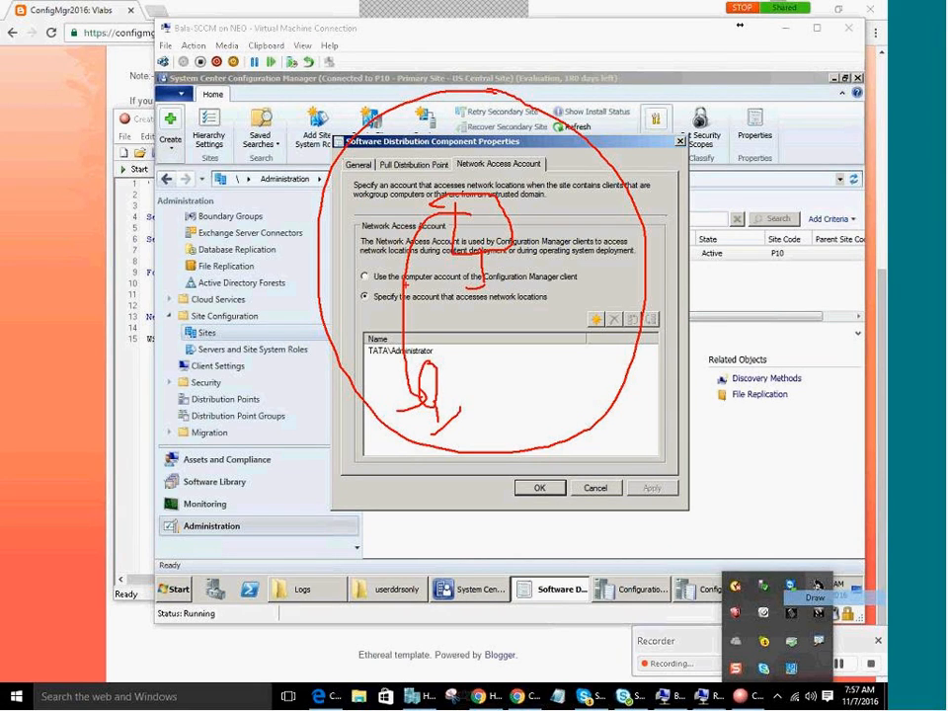
{"action": "mouse_move", "coordinate": [441, 287]}
{"action": "left_mouse_down"}
{"action": "mouse_move", "coordinate": [594, 282]}
{"action": "mouse_move", "coordinate": [629, 240]}
{"action": "left_mouse_up"}
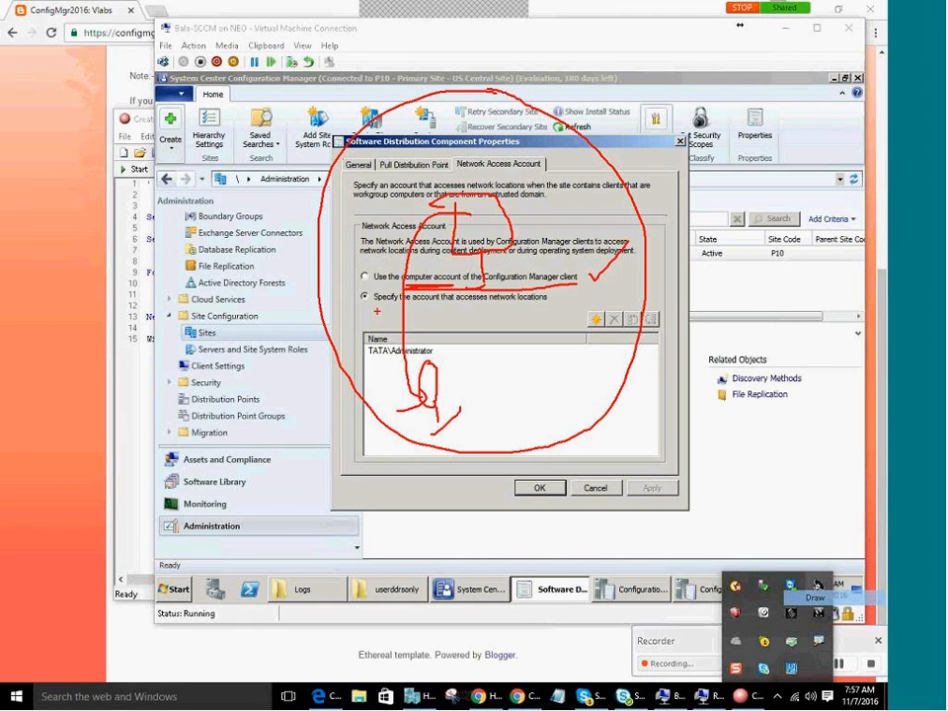
{"action": "mouse_move", "coordinate": [456, 208]}
{"action": "left_mouse_down"}
{"action": "mouse_move", "coordinate": [405, 279]}
{"action": "mouse_move", "coordinate": [409, 382]}
{"action": "mouse_move", "coordinate": [431, 403]}
{"action": "left_mouse_up"}
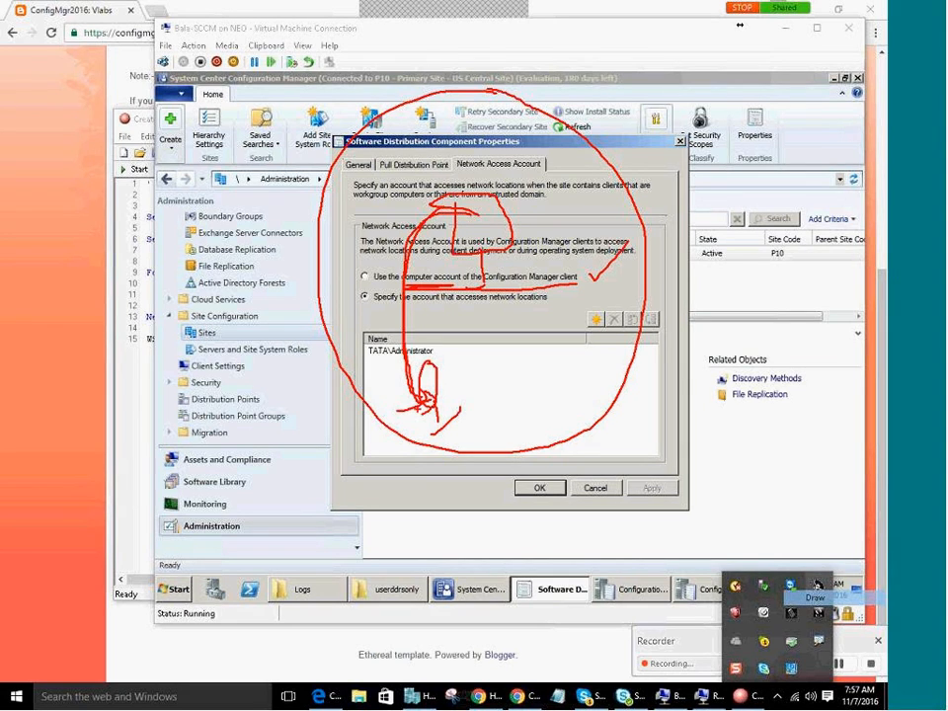
{"action": "mouse_move", "coordinate": [440, 363]}
{"action": "left_mouse_down"}
{"action": "mouse_move", "coordinate": [434, 331]}
{"action": "mouse_move", "coordinate": [361, 370]}
{"action": "mouse_move", "coordinate": [426, 373]}
{"action": "mouse_move", "coordinate": [440, 348]}
{"action": "mouse_move", "coordinate": [412, 390]}
{"action": "mouse_move", "coordinate": [437, 384]}
{"action": "left_mouse_up"}
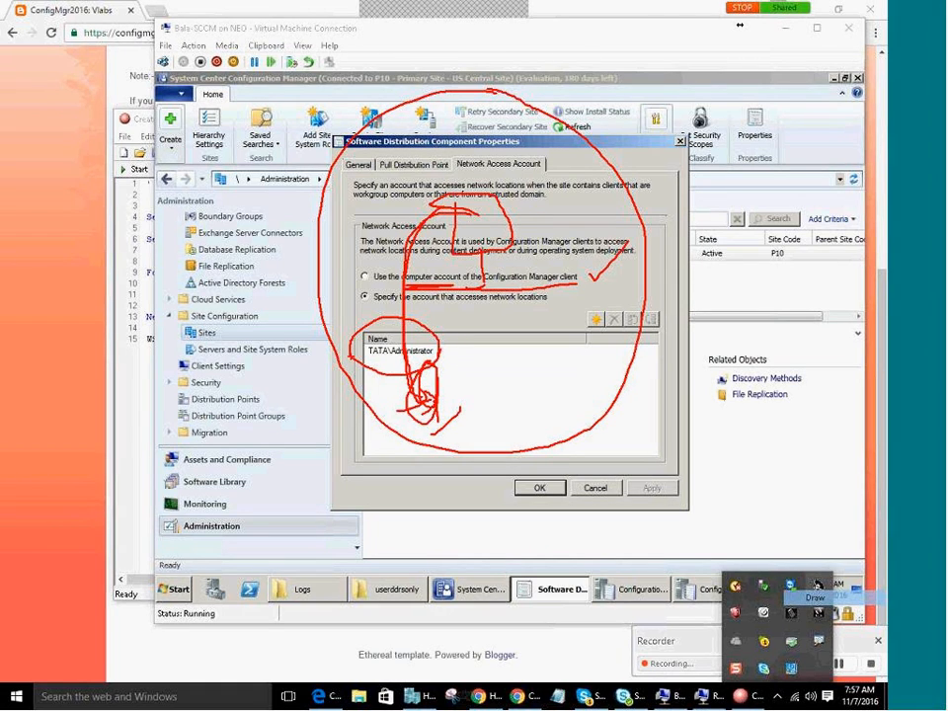
{"action": "mouse_move", "coordinate": [435, 212]}
{"action": "left_mouse_down"}
{"action": "mouse_move", "coordinate": [407, 234]}
{"action": "mouse_move", "coordinate": [404, 409]}
{"action": "left_mouse_up"}
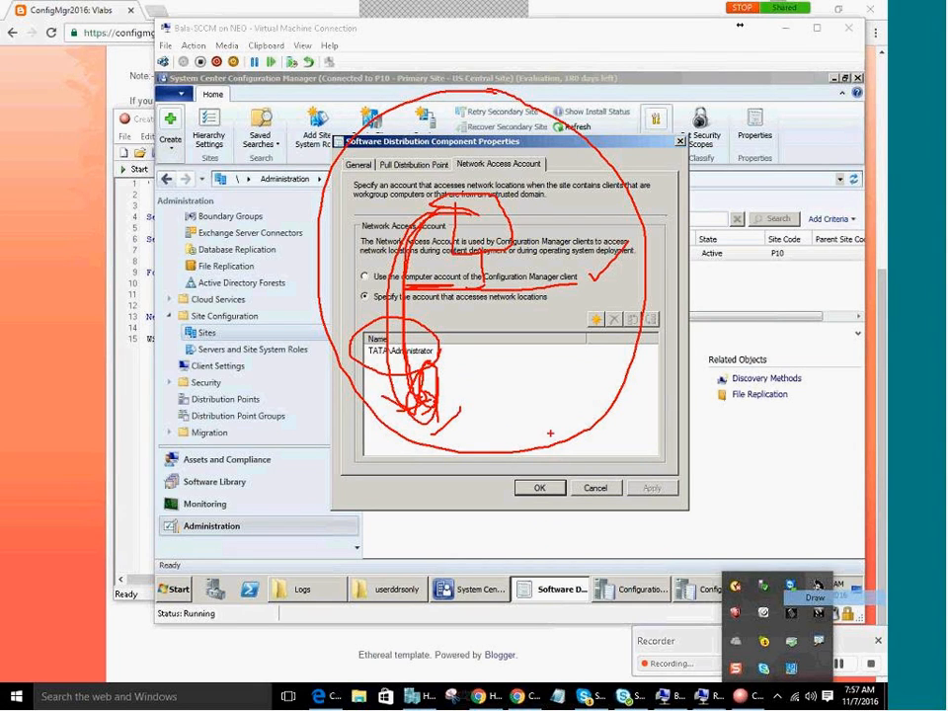
{"action": "key", "text": "Escape"}
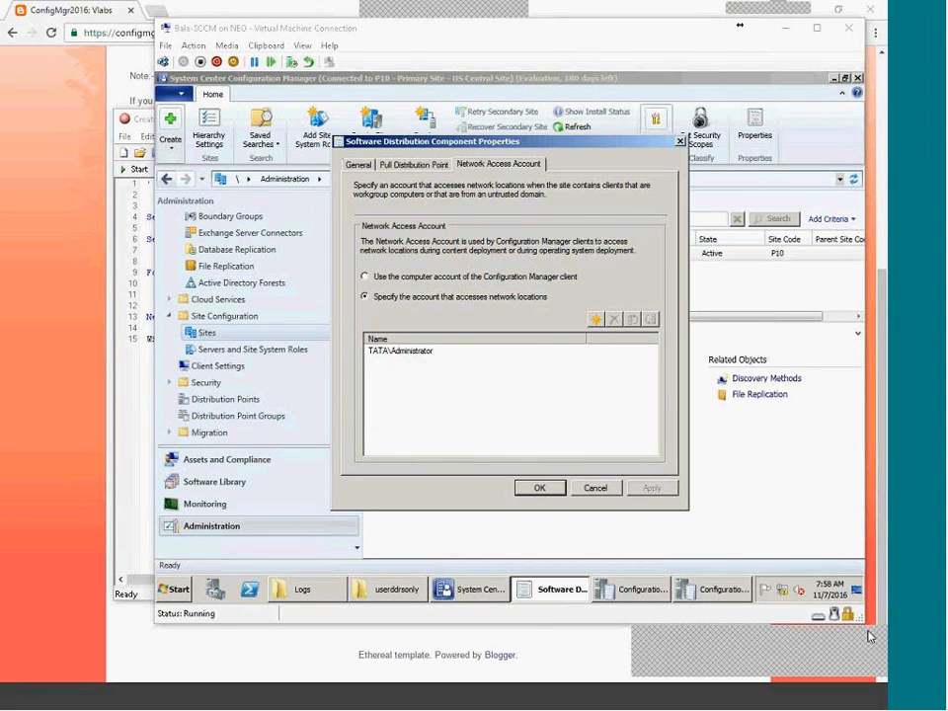
Cancel the component properties, browse Client Settings and Software Library, then enlarge the All Systems device list.
{"action": "left_click", "coordinate": [611, 493]}
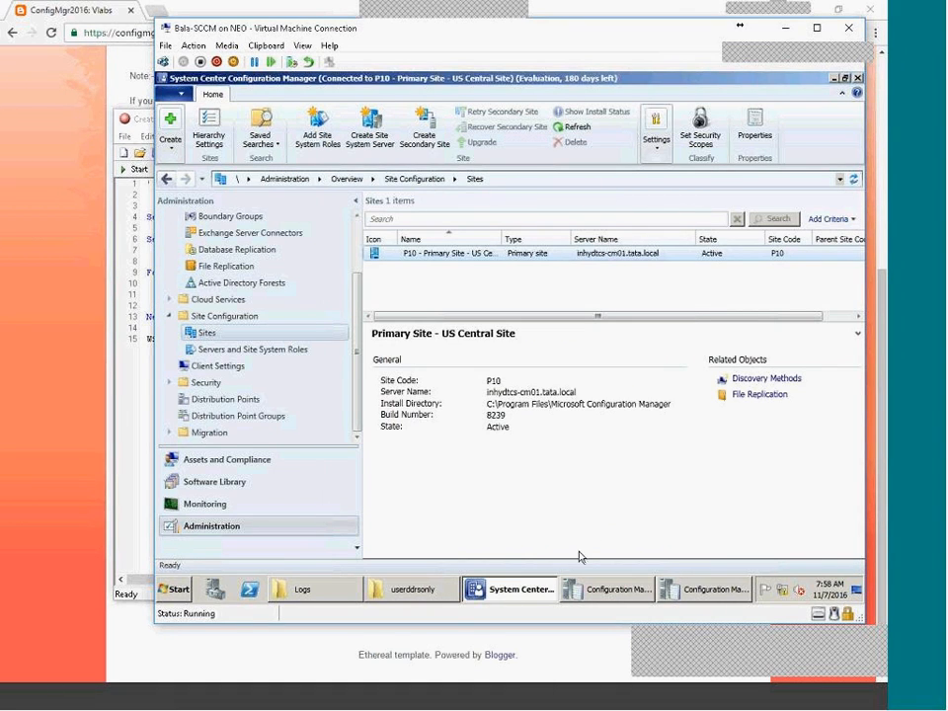
{"action": "left_click", "coordinate": [245, 371]}
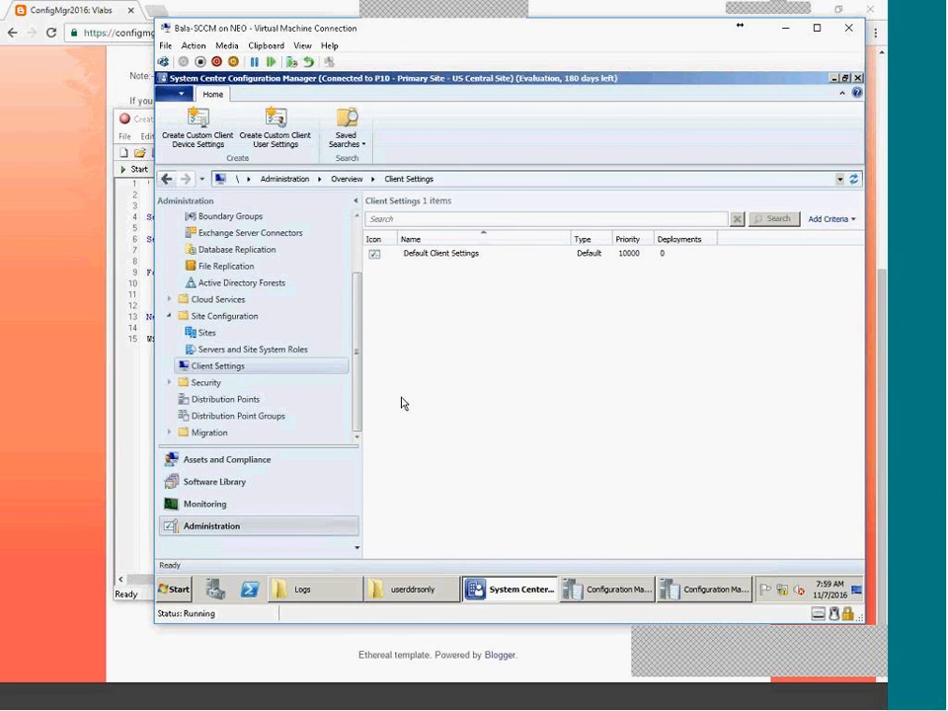
{"action": "scroll", "coordinate": [261, 326], "scroll_direction": "up", "scroll_amount": 2}
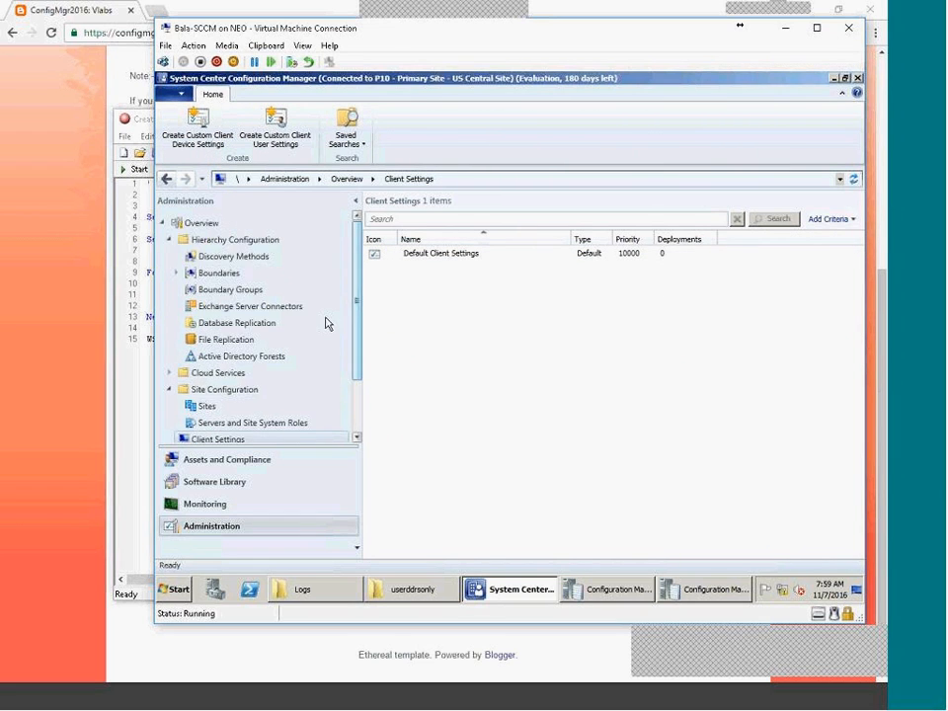
{"action": "left_click", "coordinate": [252, 480]}
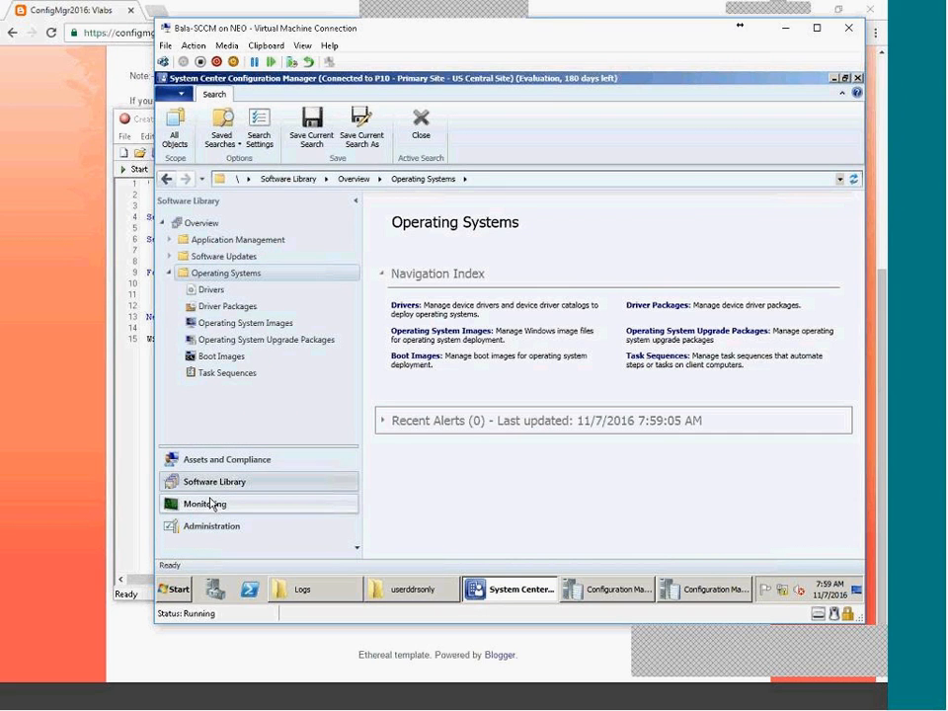
{"action": "left_click", "coordinate": [227, 459]}
{"action": "left_click", "coordinate": [217, 289]}
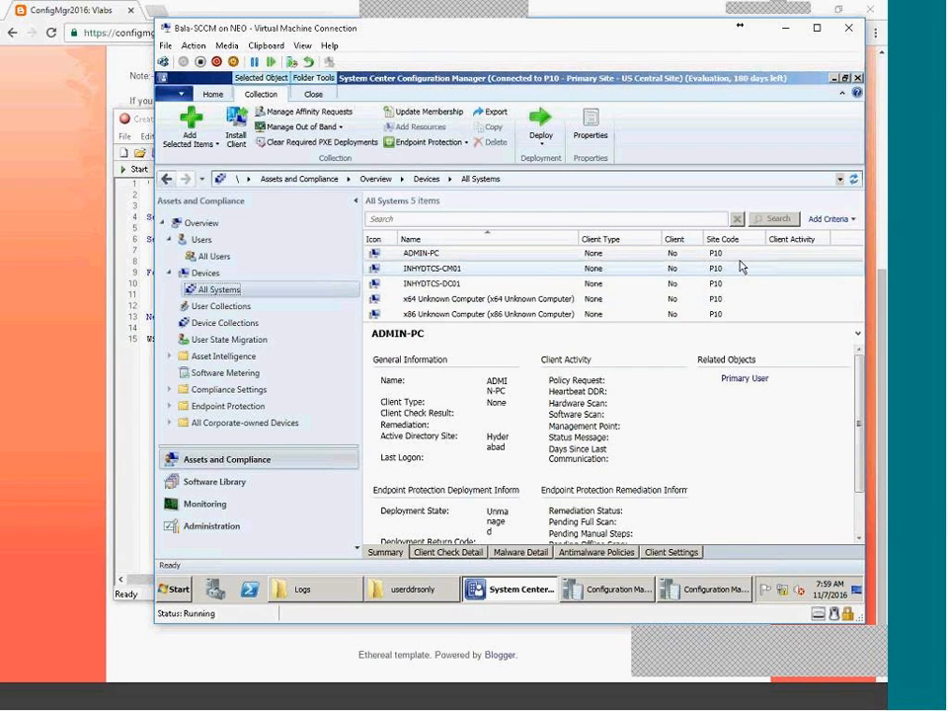
{"action": "left_click_drag", "start_coordinate": [637, 321], "coordinate": [633, 407]}
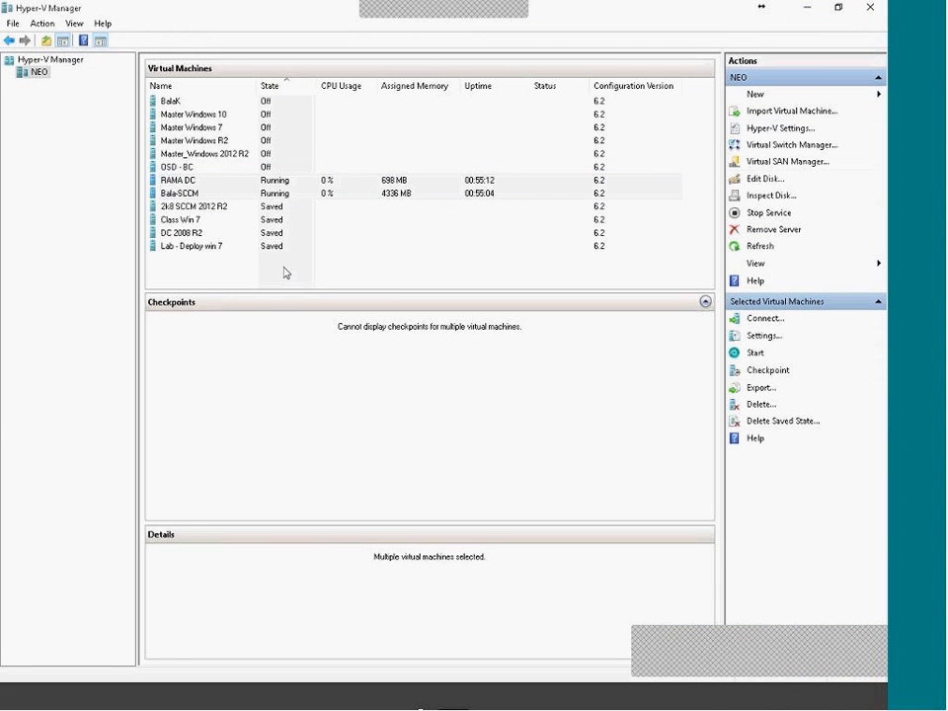
Connect to the BalaK Windows 7 VM and maximize its connection window at the logon screen.
{"action": "left_click", "coordinate": [339, 219]}
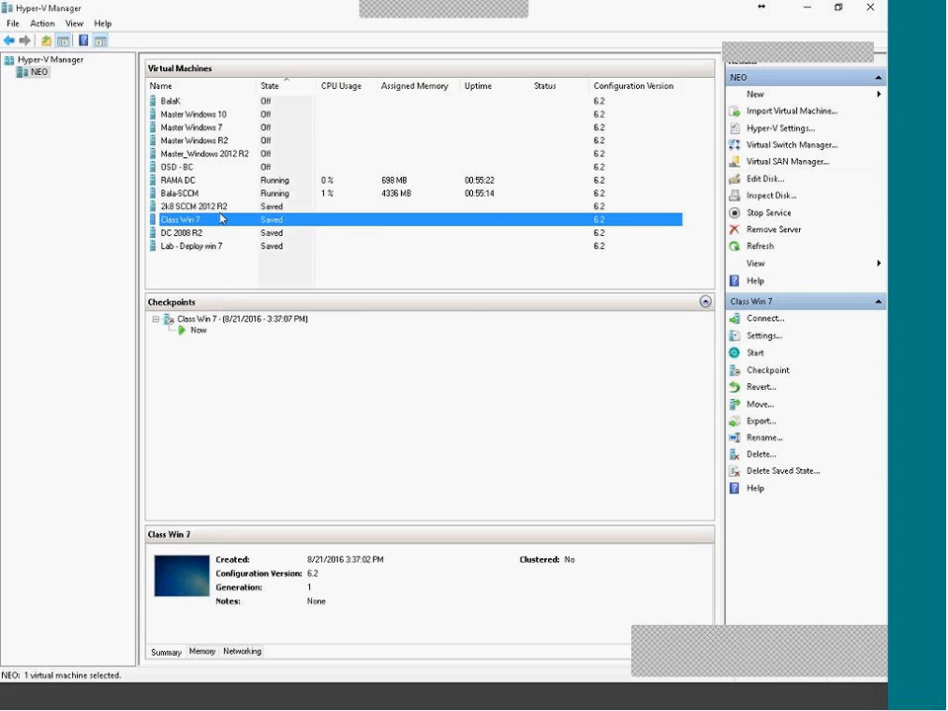
{"action": "left_click", "coordinate": [218, 102]}
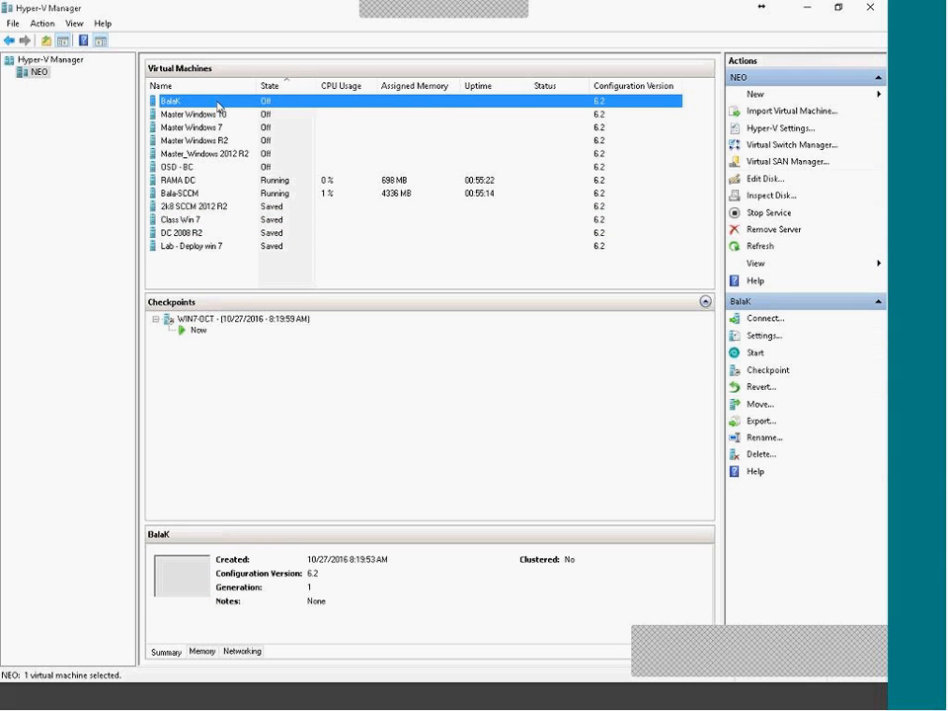
{"action": "right_click", "coordinate": [218, 102]}
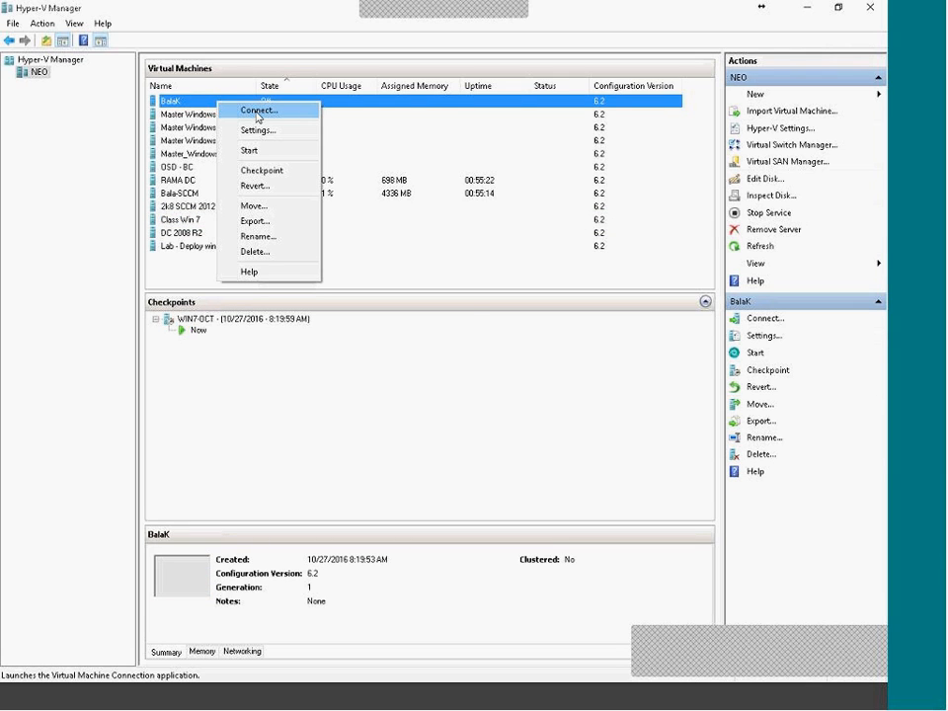
{"action": "left_click", "coordinate": [257, 112]}
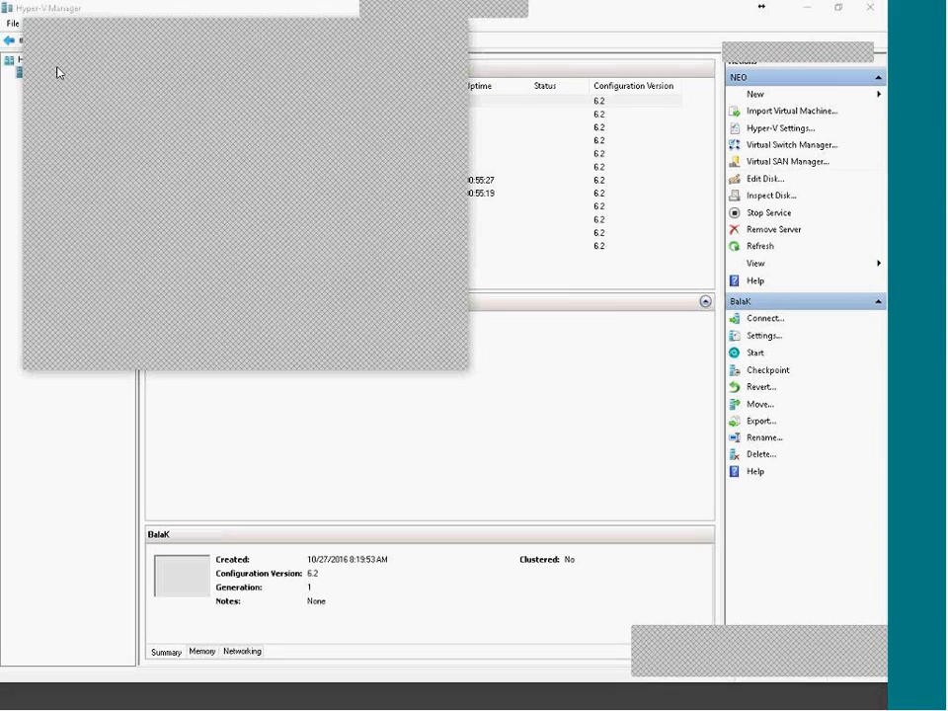
{"action": "left_click_drag", "start_coordinate": [112, 41], "coordinate": [414, 229]}
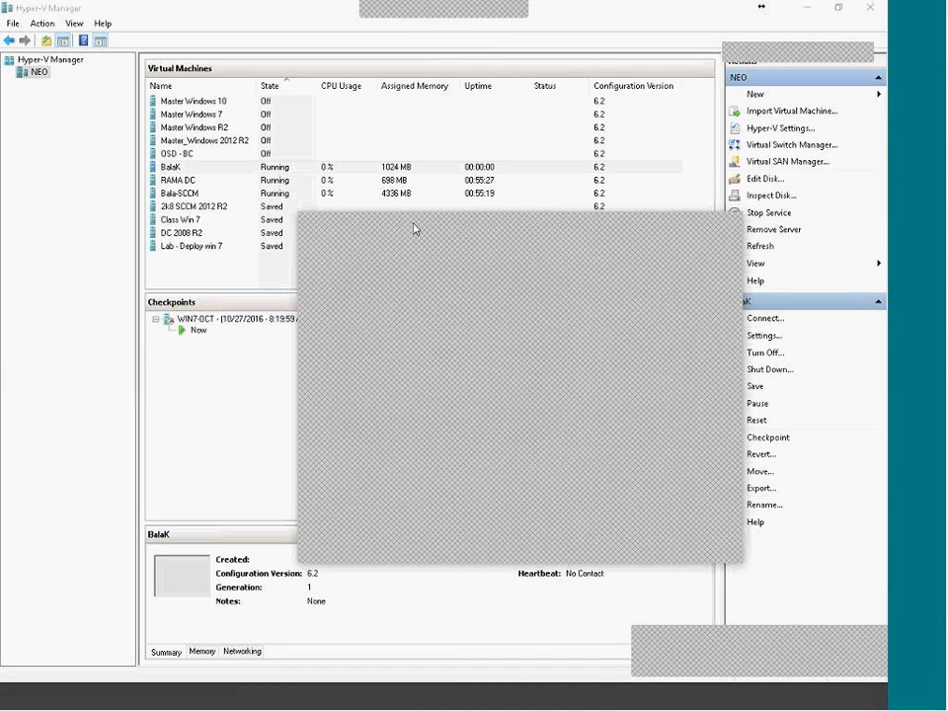
{"action": "double_click", "coordinate": [474, 219]}
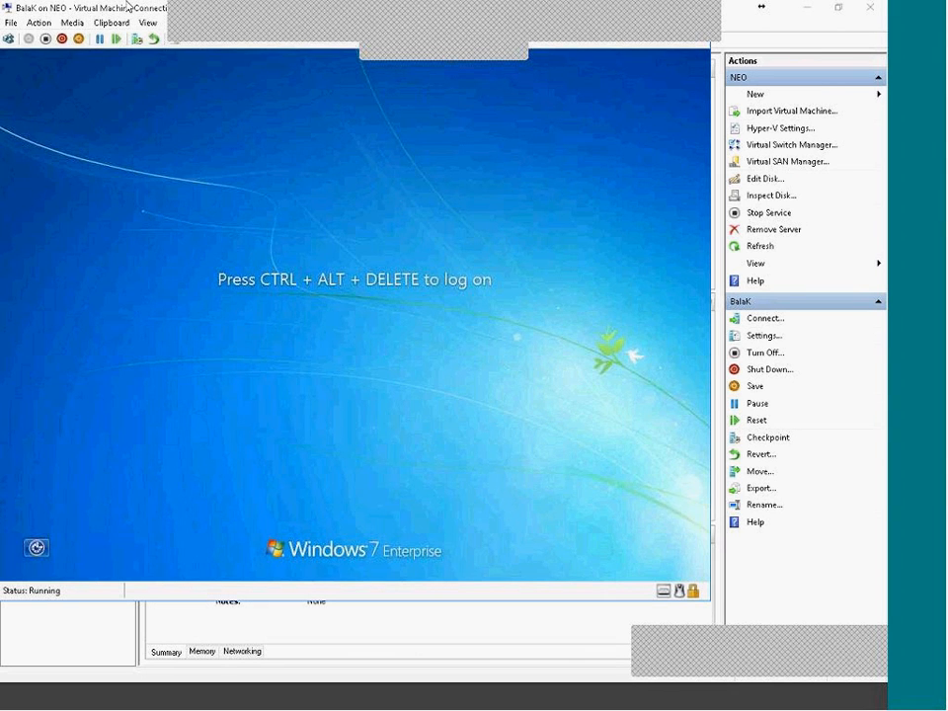
Send Ctrl+Alt+Delete and log on as domain administrator, retyping the password after a Caps Lock error.
{"action": "left_click", "coordinate": [9, 39]}
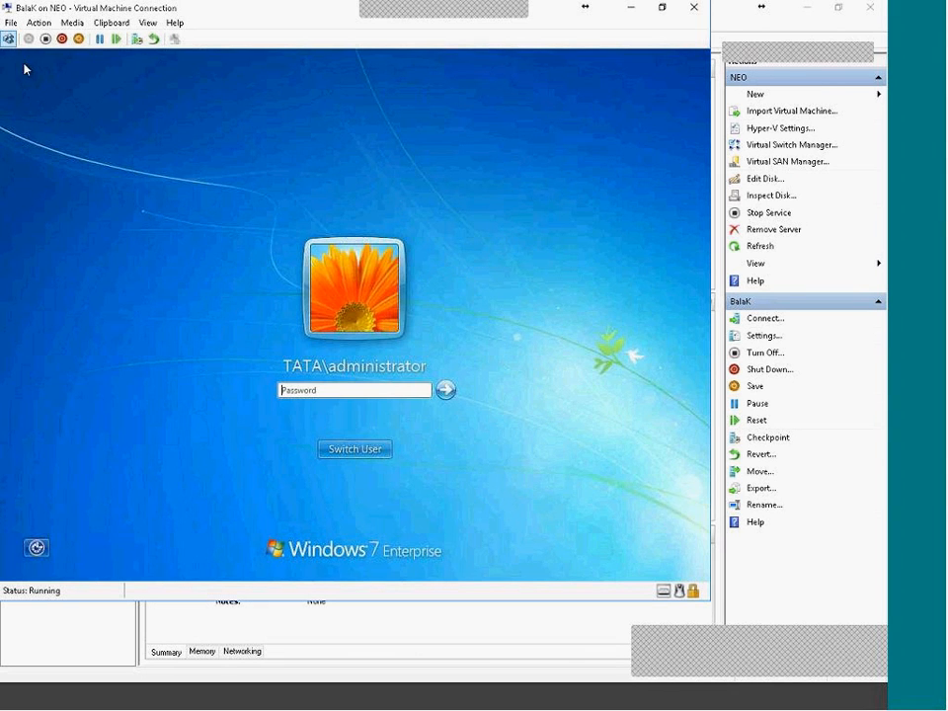
{"action": "left_click", "coordinate": [377, 389]}
{"action": "type", "text": "Password123"}
{"action": "key", "text": "Return"}
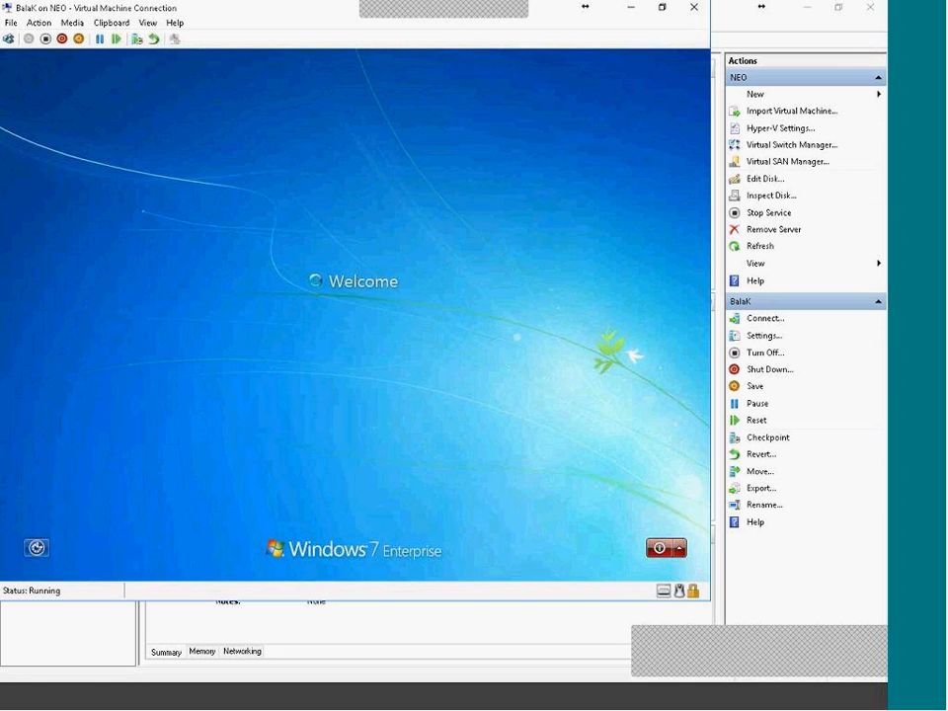
{"action": "key", "text": "Return"}
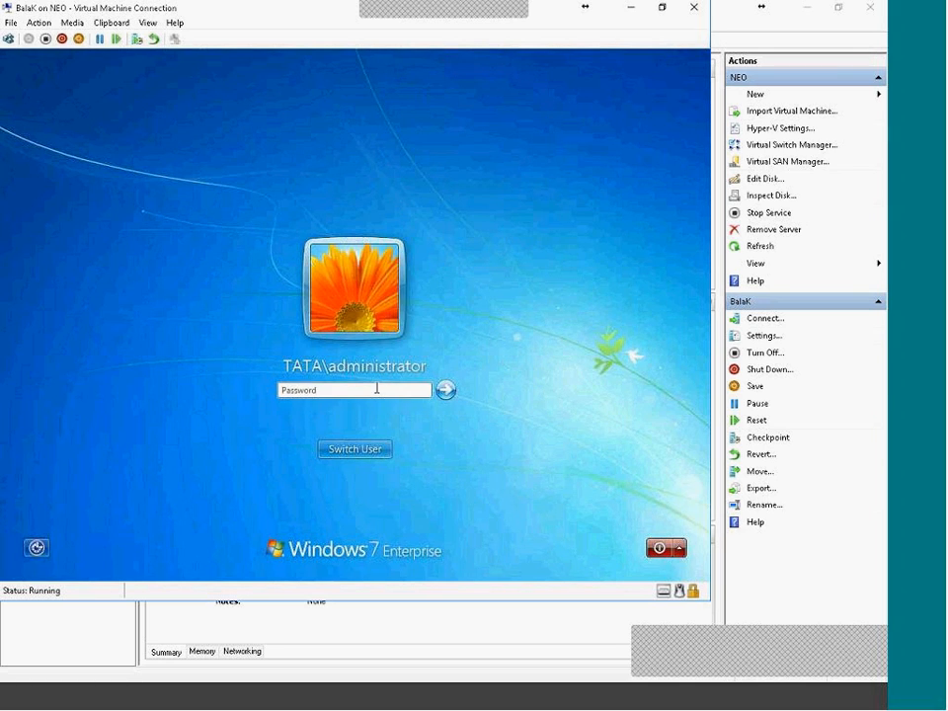
{"action": "key", "text": "Caps_Lock"}
{"action": "type", "text": "Pass"}
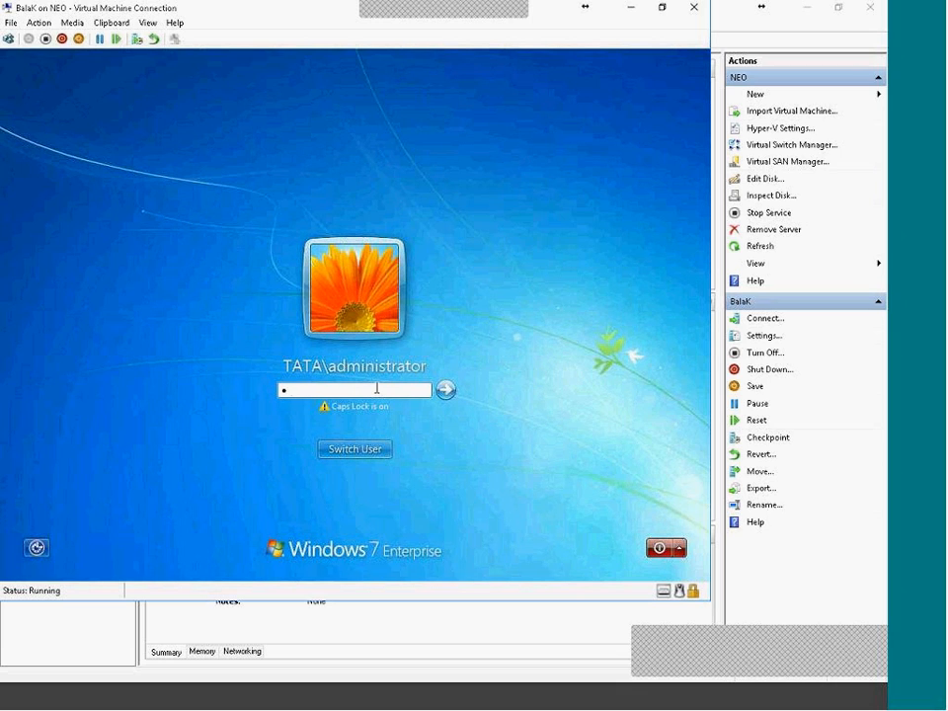
{"action": "type", "text": "word123"}
{"action": "key", "text": "Return"}
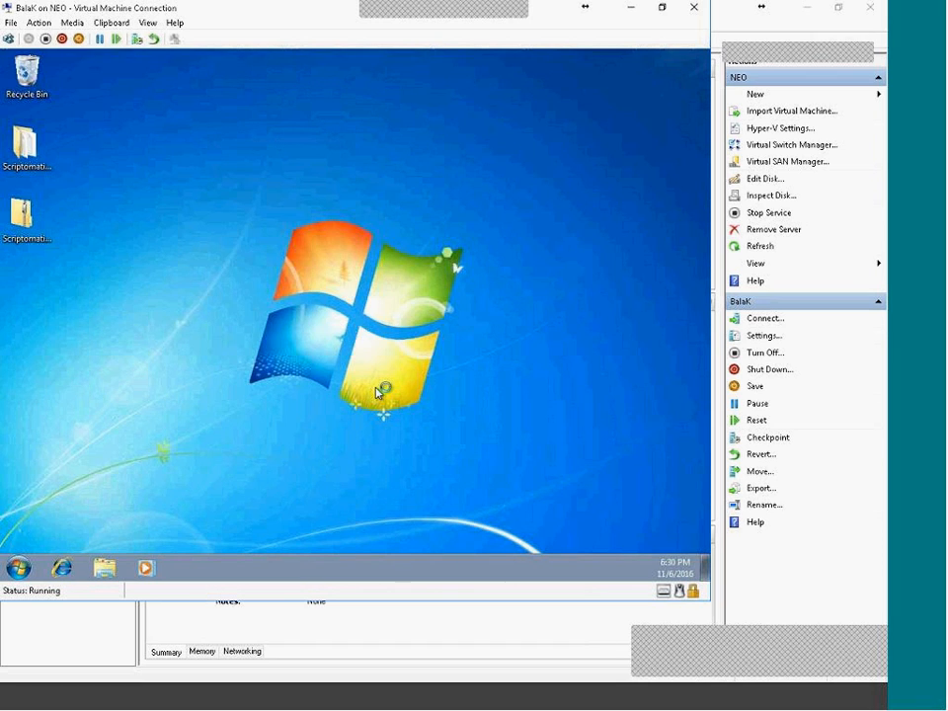
Open the Windows 7 VM's System properties from Computer in the Start menu.
{"action": "key", "text": "super"}
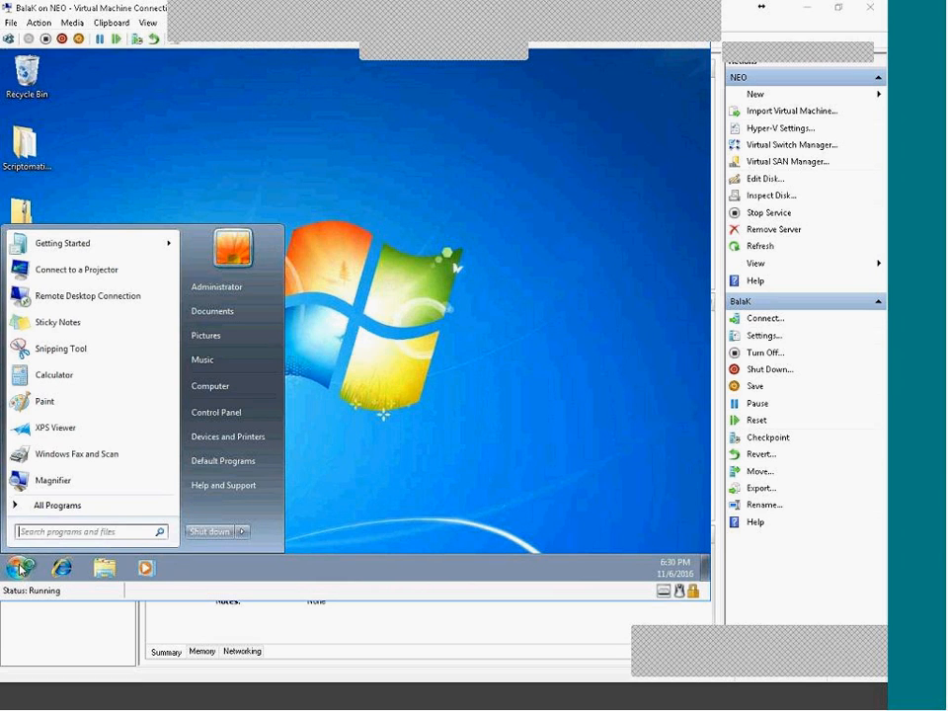
{"action": "right_click", "coordinate": [207, 394]}
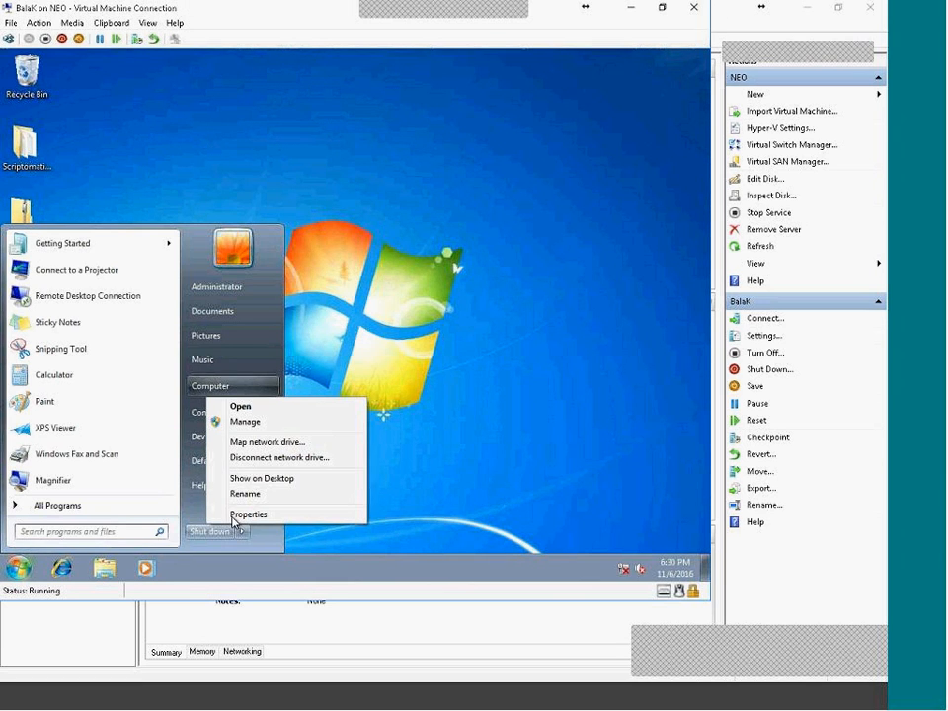
{"action": "left_click", "coordinate": [242, 513]}
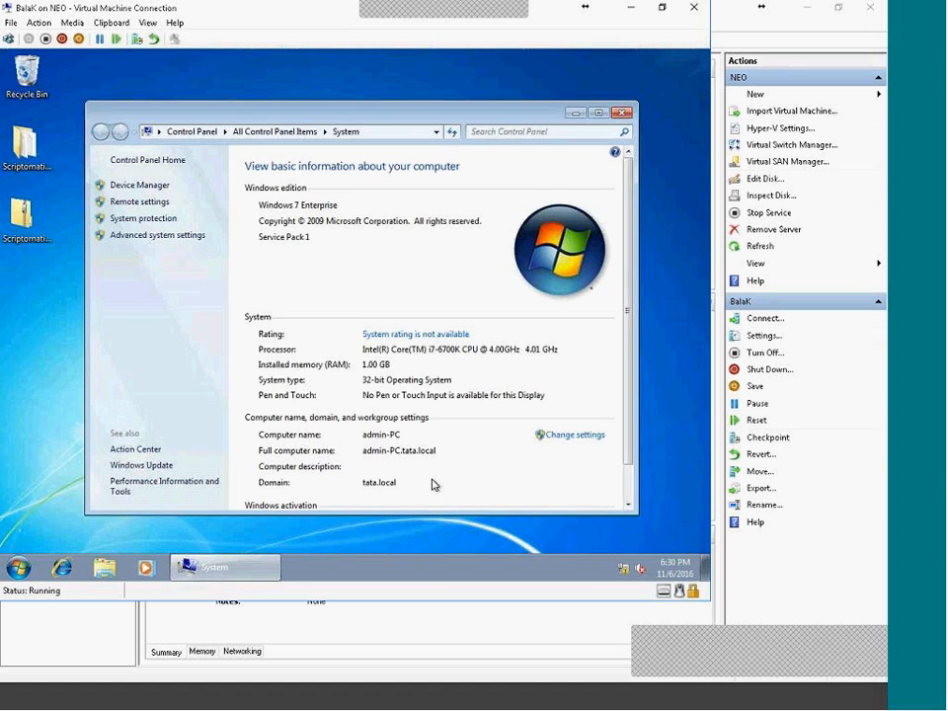
{"action": "scroll", "coordinate": [356, 435], "scroll_direction": "down", "scroll_amount": 2}
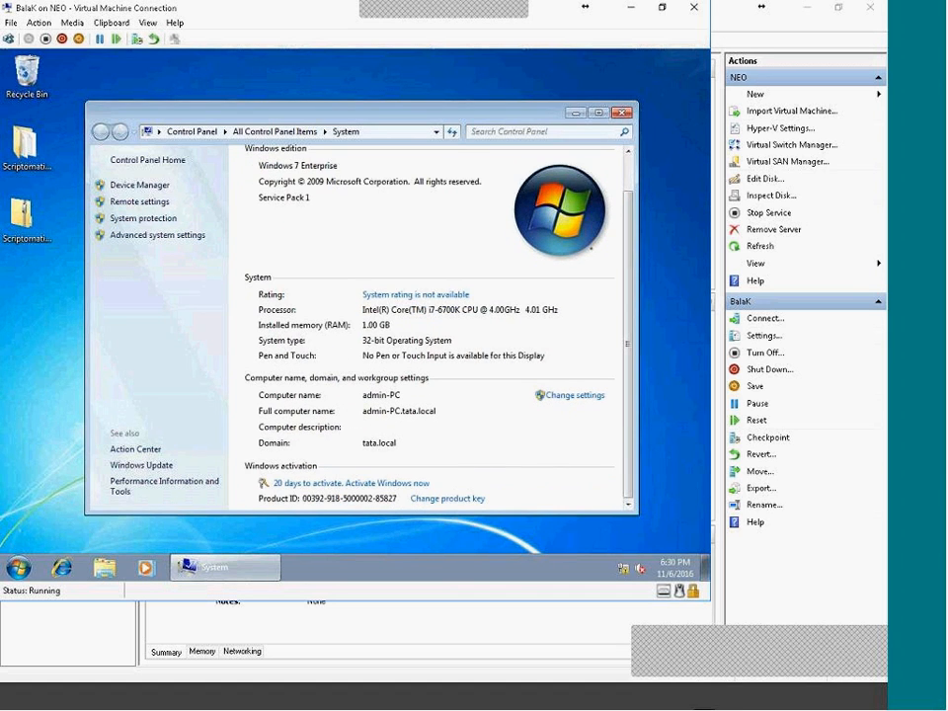
Cycle through Hyper-V Manager, the domain controller, the SCCM console and back to the Windows 7 VM.
{"action": "left_click", "coordinate": [724, 700]}
{"action": "left_click", "coordinate": [662, 704]}
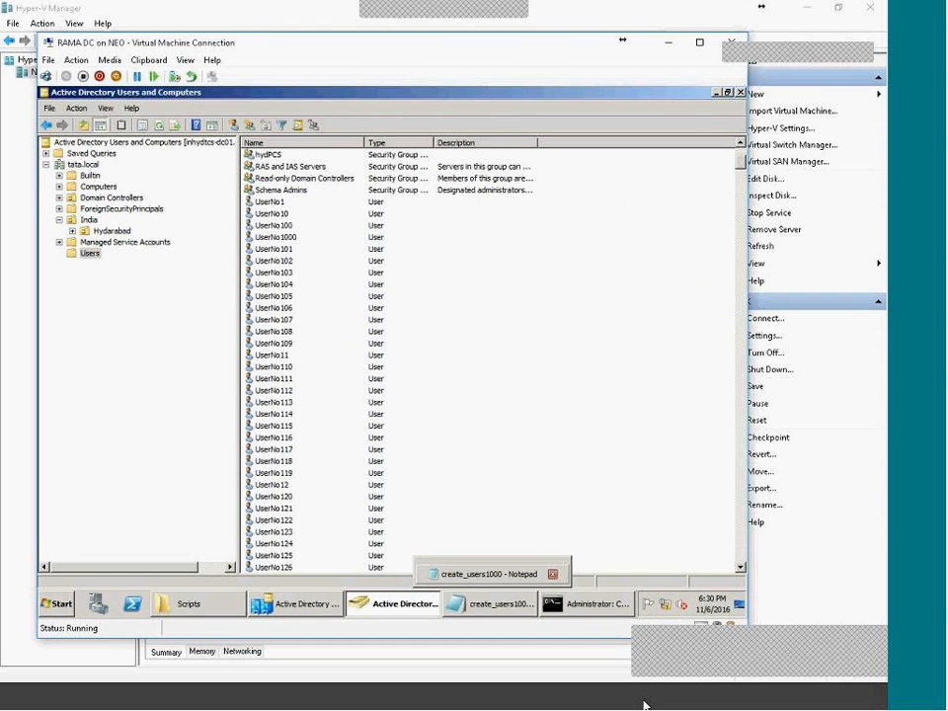
{"action": "left_click", "coordinate": [646, 701]}
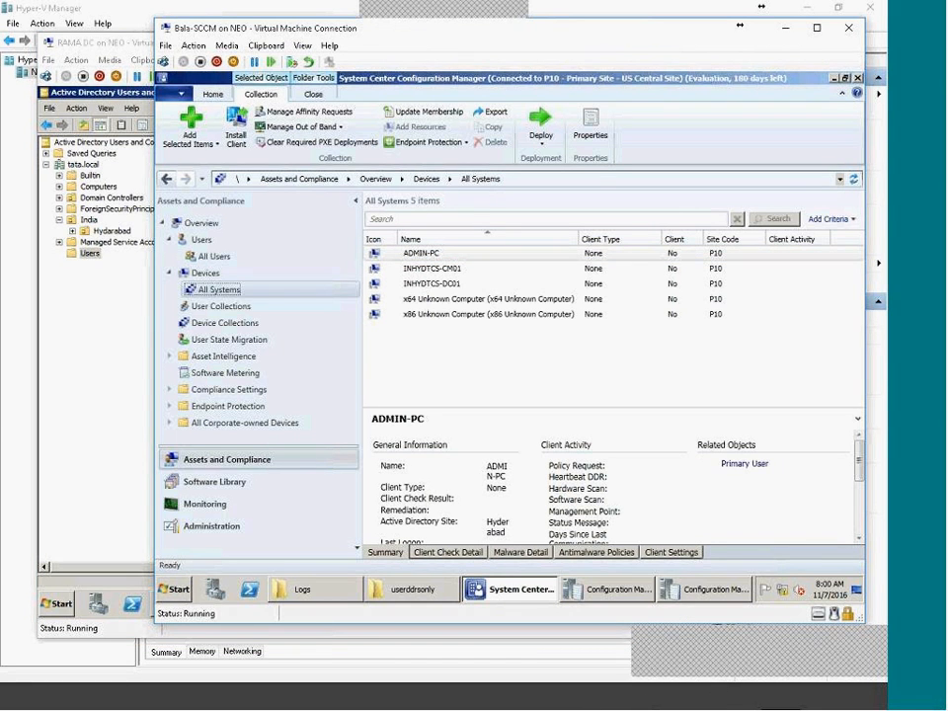
{"action": "left_click", "coordinate": [716, 699]}
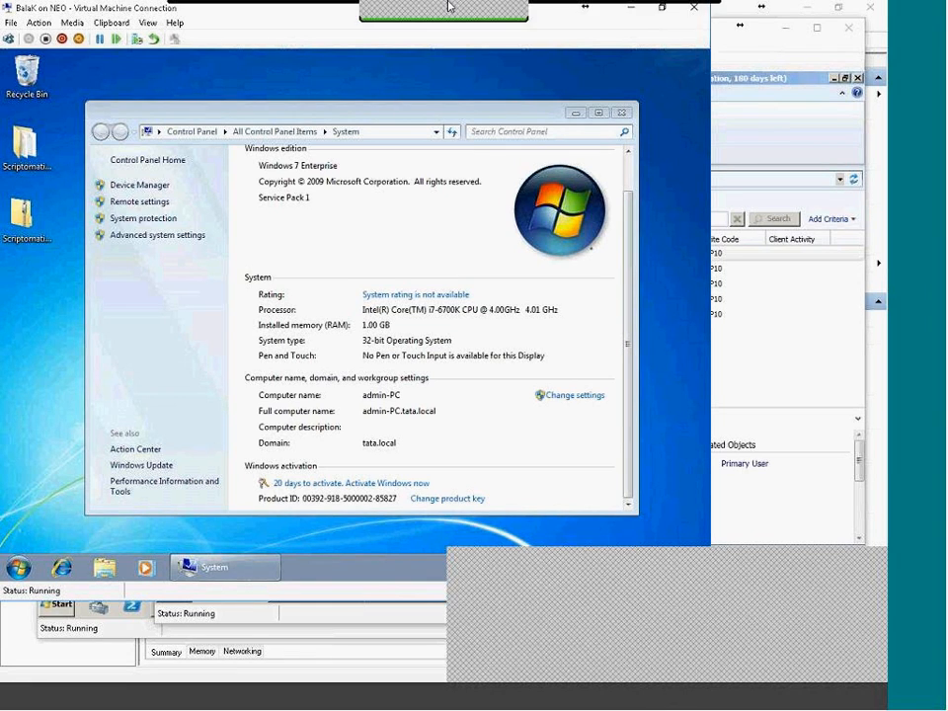
Browse All Programs, close the System window, reopen Start, then bring the domain controller's window forward.
{"action": "left_click", "coordinate": [18, 566]}
{"action": "left_click", "coordinate": [59, 514]}
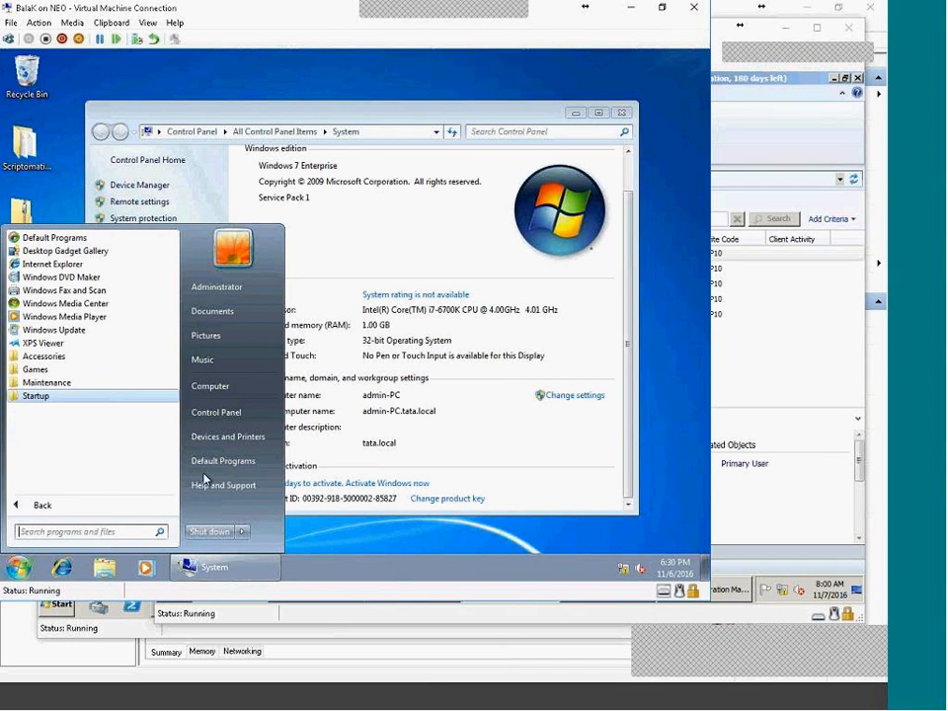
{"action": "left_click", "coordinate": [622, 113]}
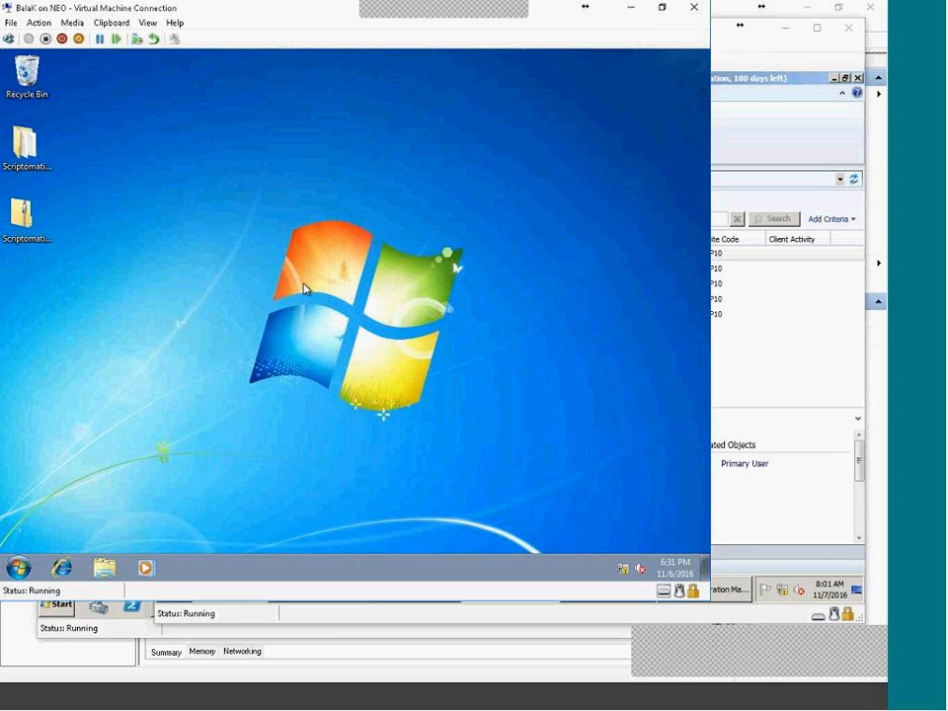
{"action": "left_click", "coordinate": [18, 567]}
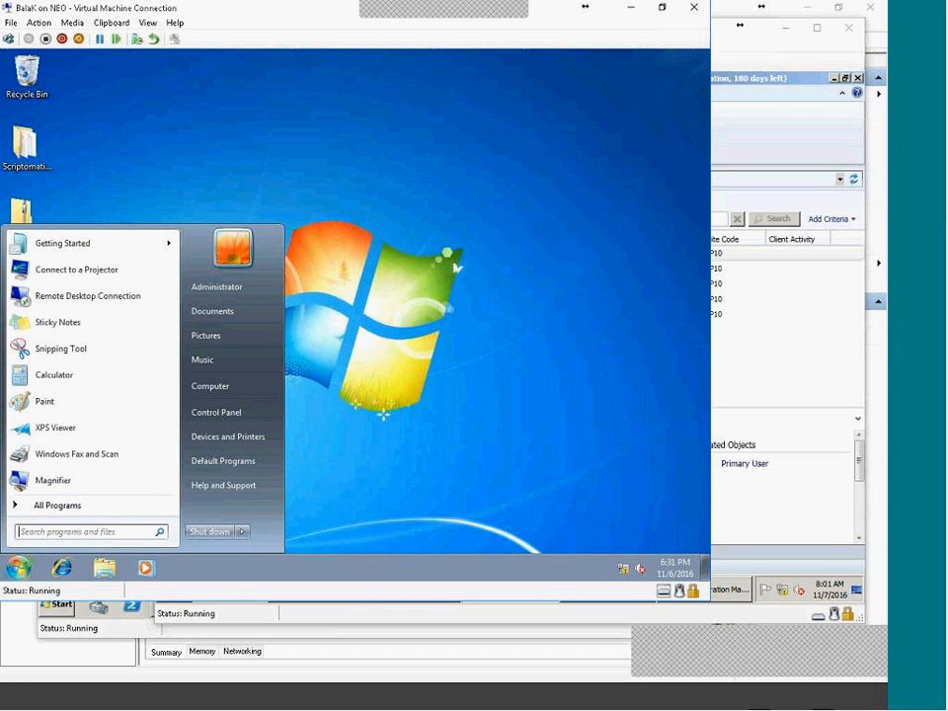
{"action": "left_click", "coordinate": [681, 705]}
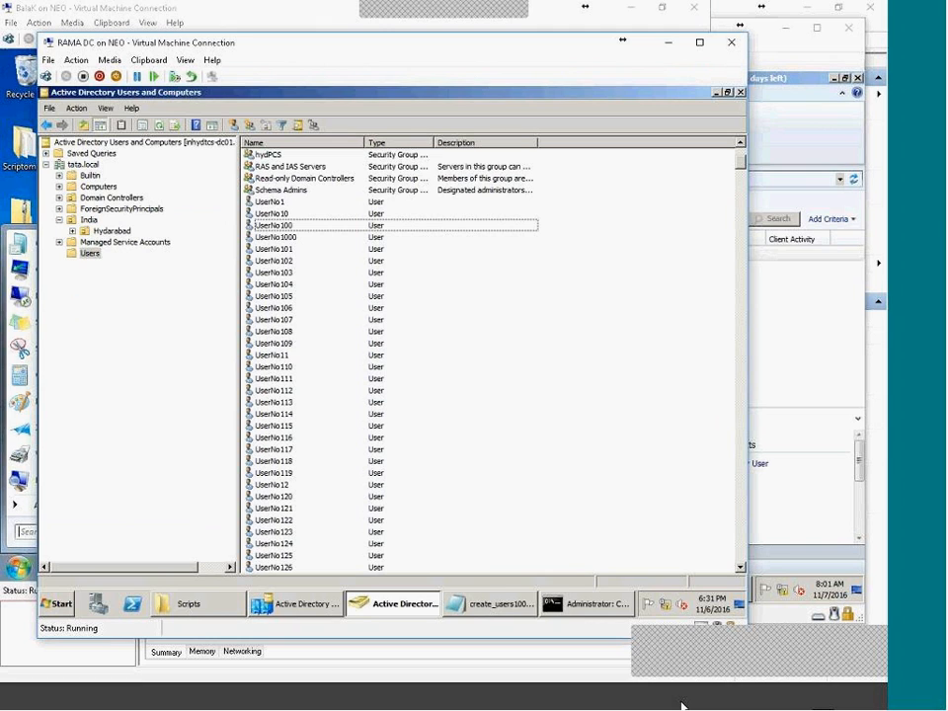
Run the SCCM server's UNC path \\INHYDTCS-CM01 from the Windows 7 VM, replacing an IP address and fixing typos.
{"action": "left_click", "coordinate": [681, 705]}
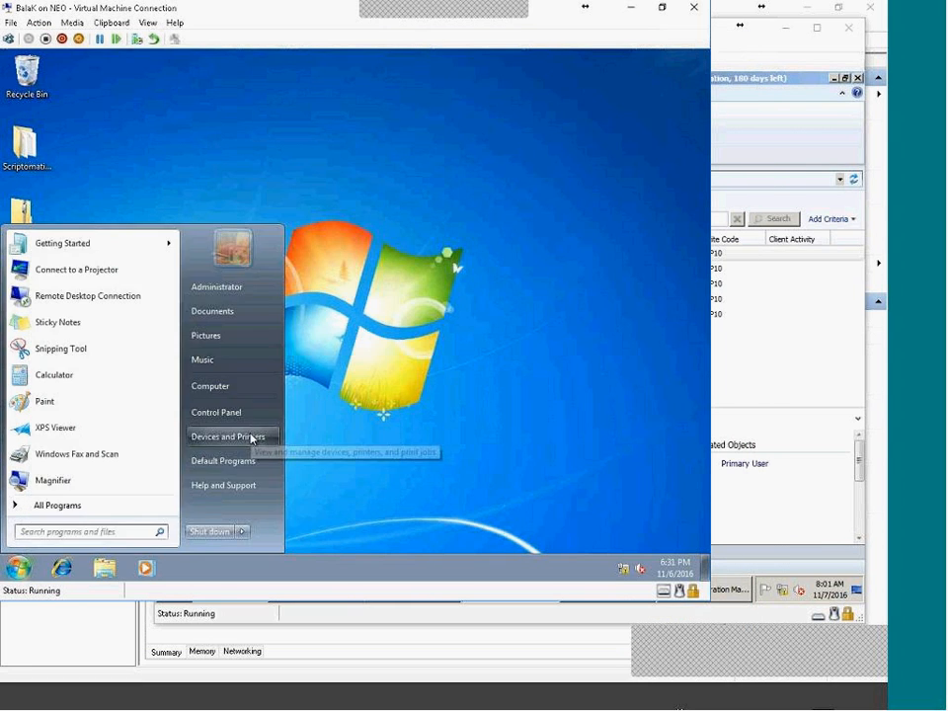
{"action": "key", "text": "super+r"}
{"action": "type", "text": "\\\\"}
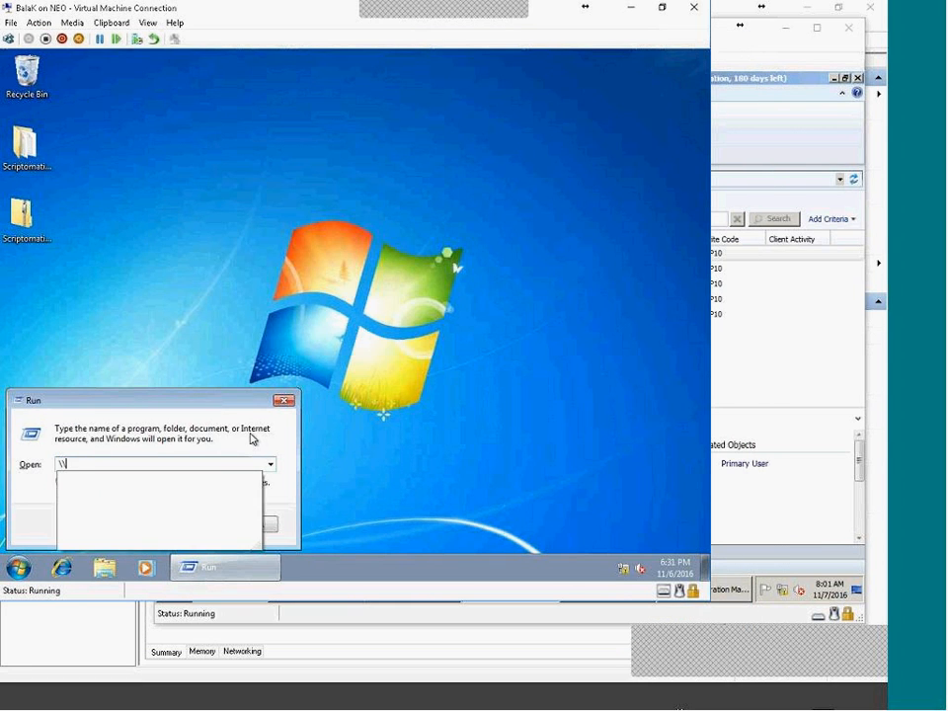
{"action": "type", "text": "\\11"}
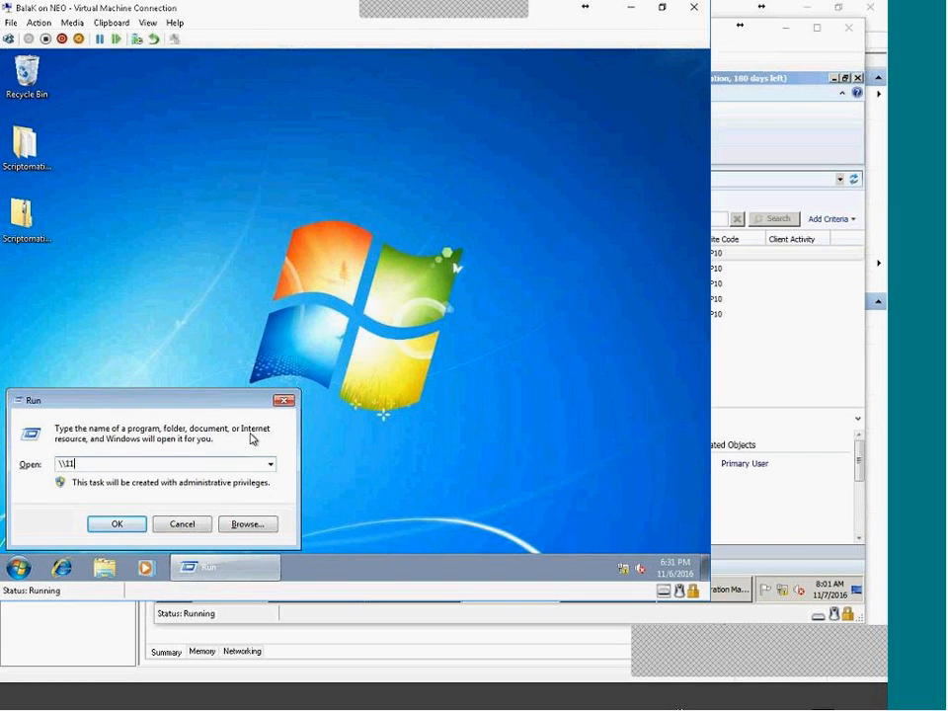
{"action": "type", "text": ".0.0."}
{"action": "left_click_drag", "start_coordinate": [91, 464], "coordinate": [76, 464]}
{"action": "mouse_move", "coordinate": [683, 697]}
{"action": "key", "text": "shift+Left"}
{"action": "key", "text": "shift+Left"}
{"action": "key", "text": "shift+Left"}
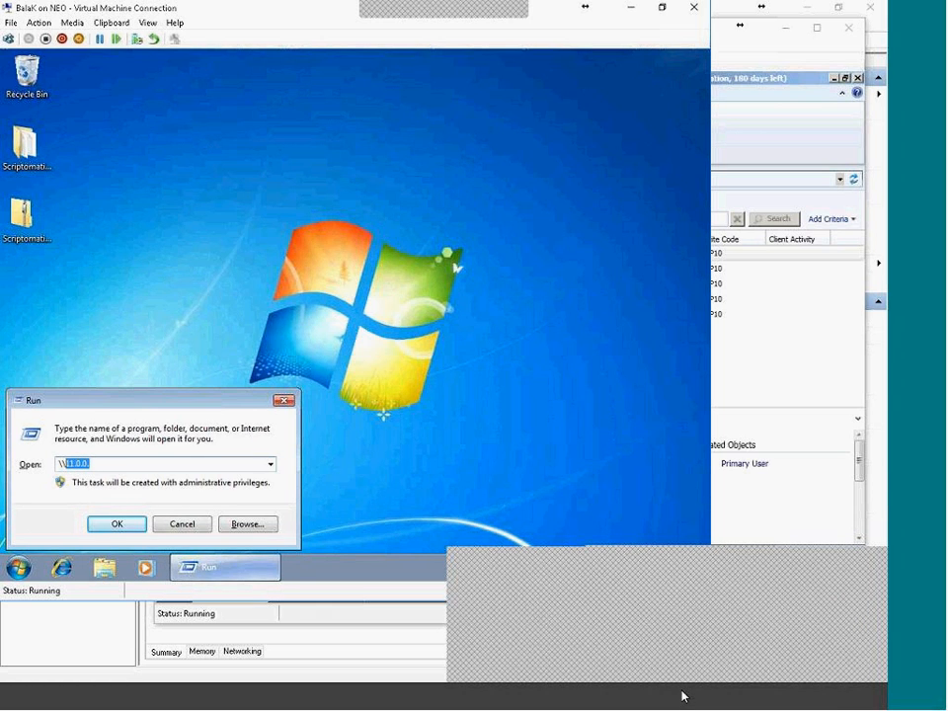
{"action": "type", "text": "INHVD"}
{"action": "type", "text": "-T"}
{"action": "key", "text": "BackSpace"}
{"action": "key", "text": "BackSpace"}
{"action": "type", "text": "TCS-"}
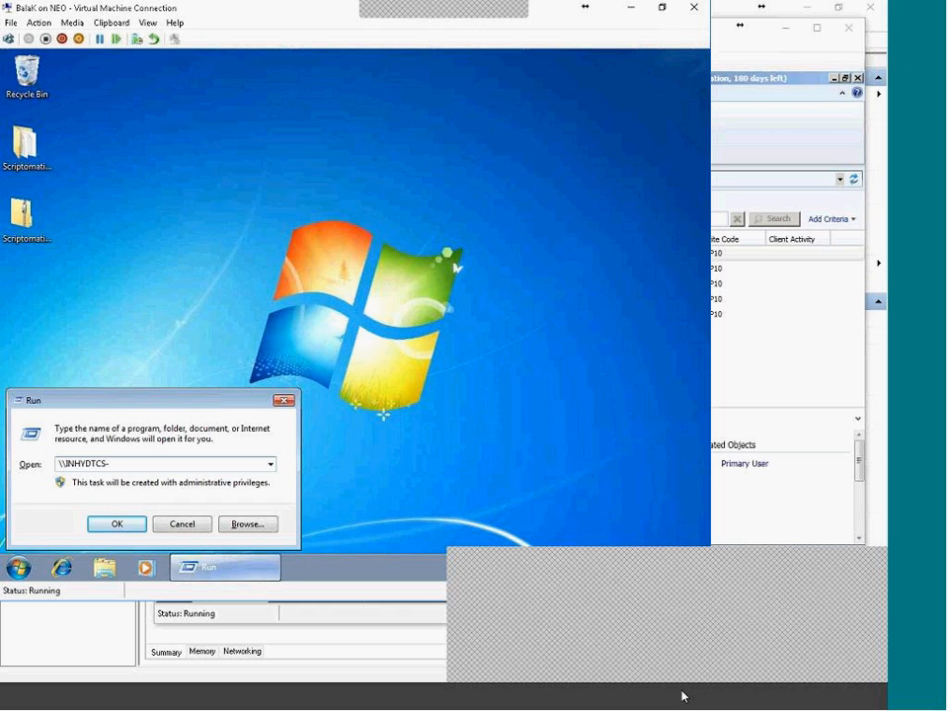
{"action": "type", "text": "CM0"}
{"action": "key", "text": "Return"}
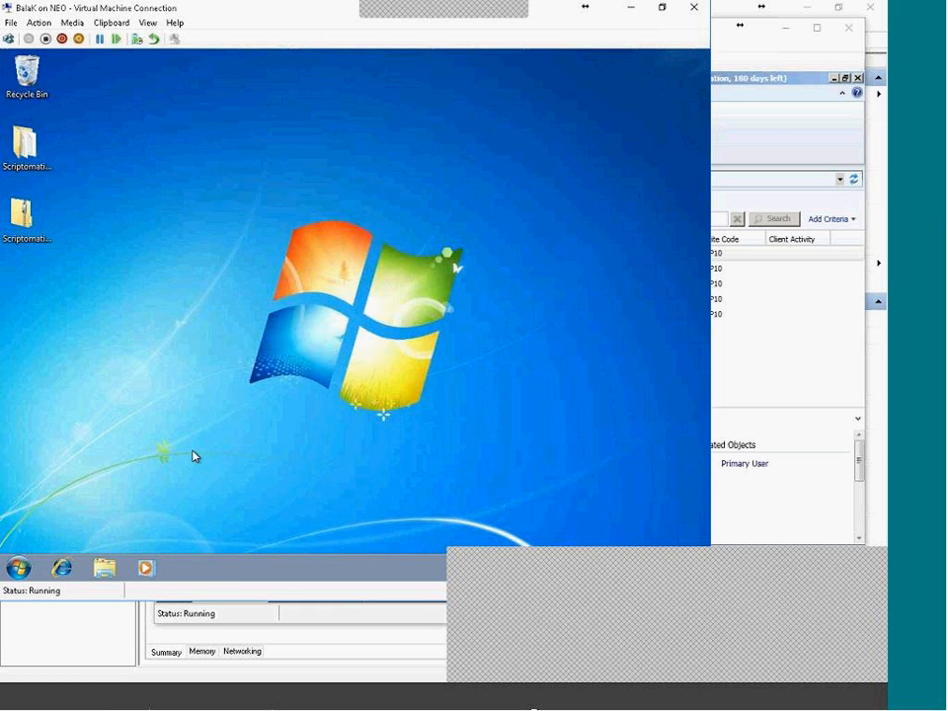
Type IPC at the SCCM server's admin prompt, then return to the Windows 7 VM and search RUN.
{"action": "left_click", "coordinate": [641, 707]}
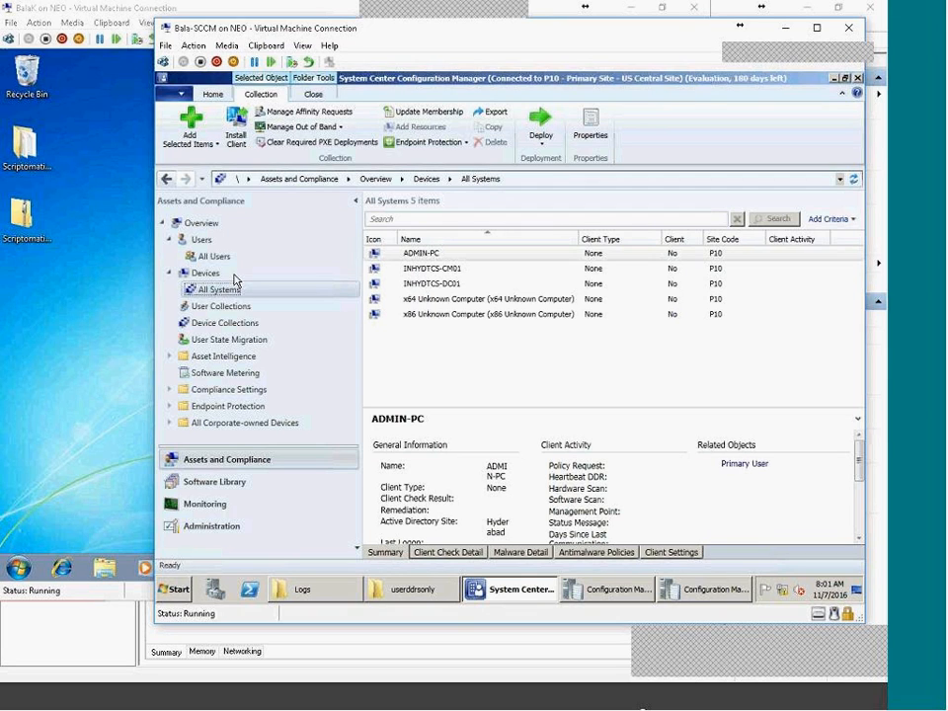
{"action": "type", "text": "IPC"}
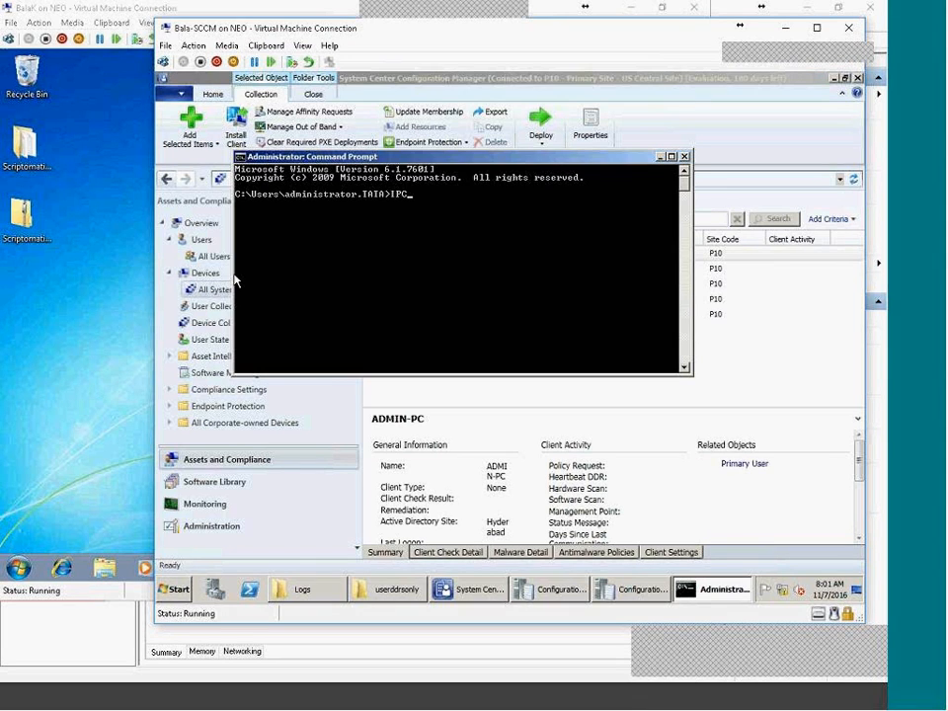
{"action": "left_click", "coordinate": [153, 508]}
{"action": "key", "text": "super"}
{"action": "type", "text": "RUN"}
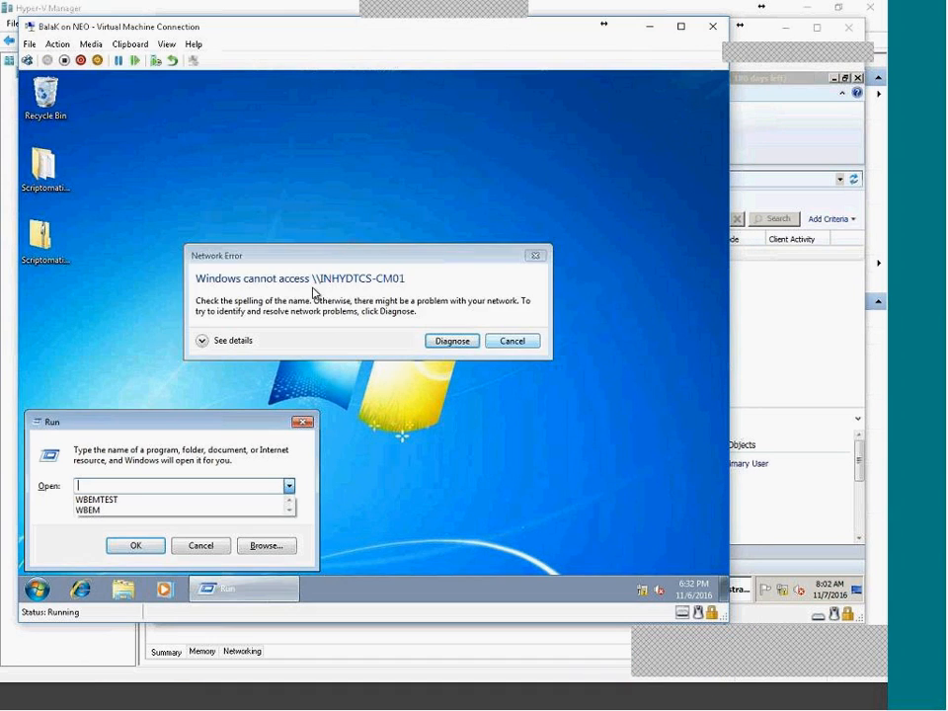
Dismiss the Run dialog holding the recalled share path.
{"action": "key", "text": "Escape"}
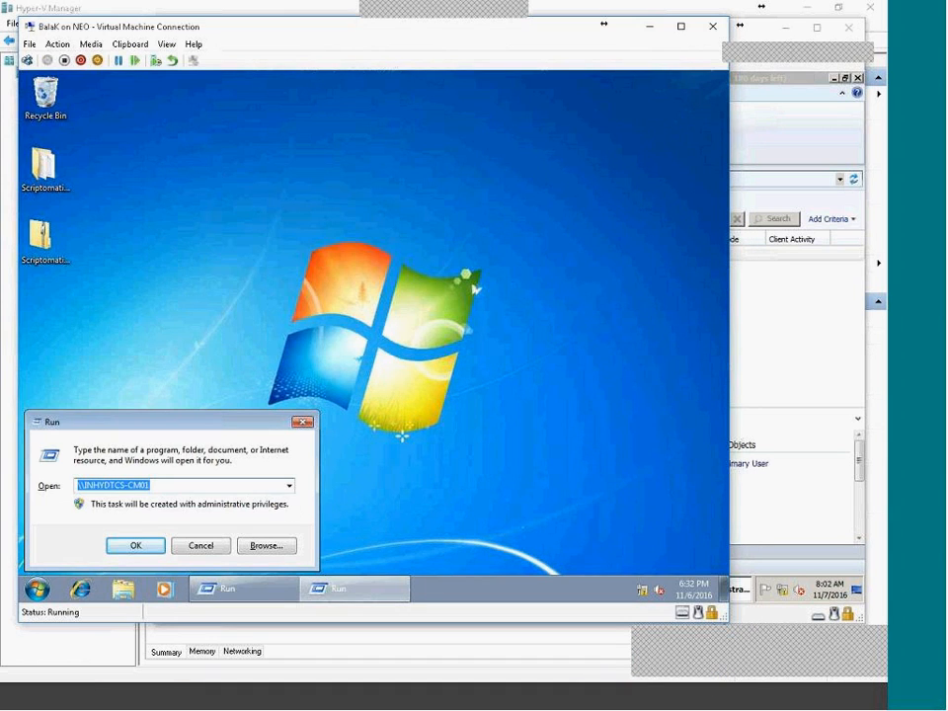
{"action": "left_click", "coordinate": [203, 484]}
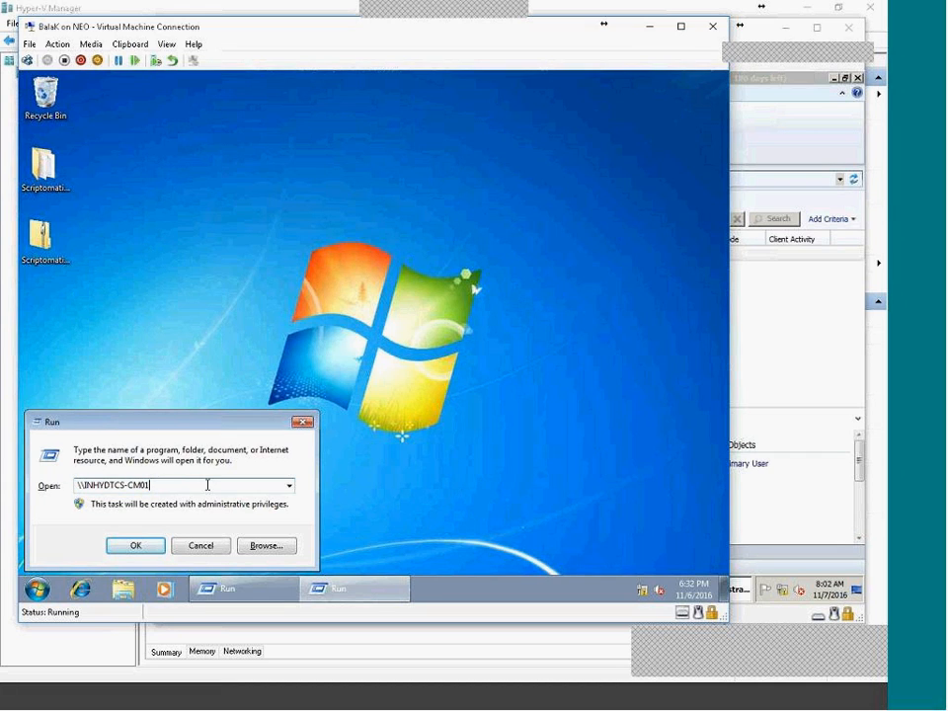
{"action": "left_click", "coordinate": [202, 544]}
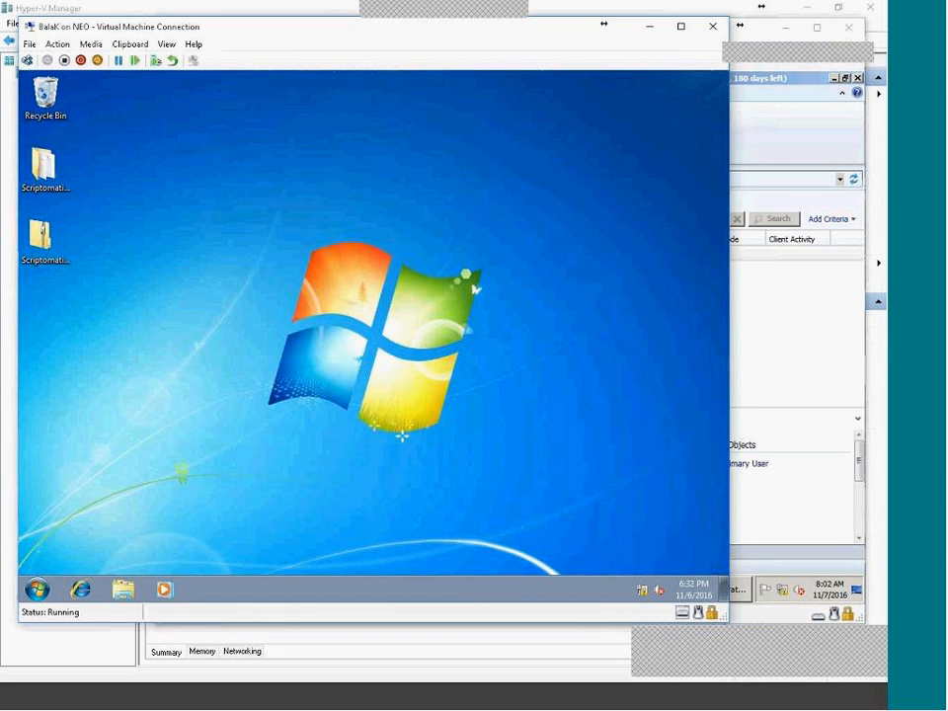
Open a command prompt from Start, run IPCONFIG and maximize the console to read the output.
{"action": "left_click", "coordinate": [47, 585]}
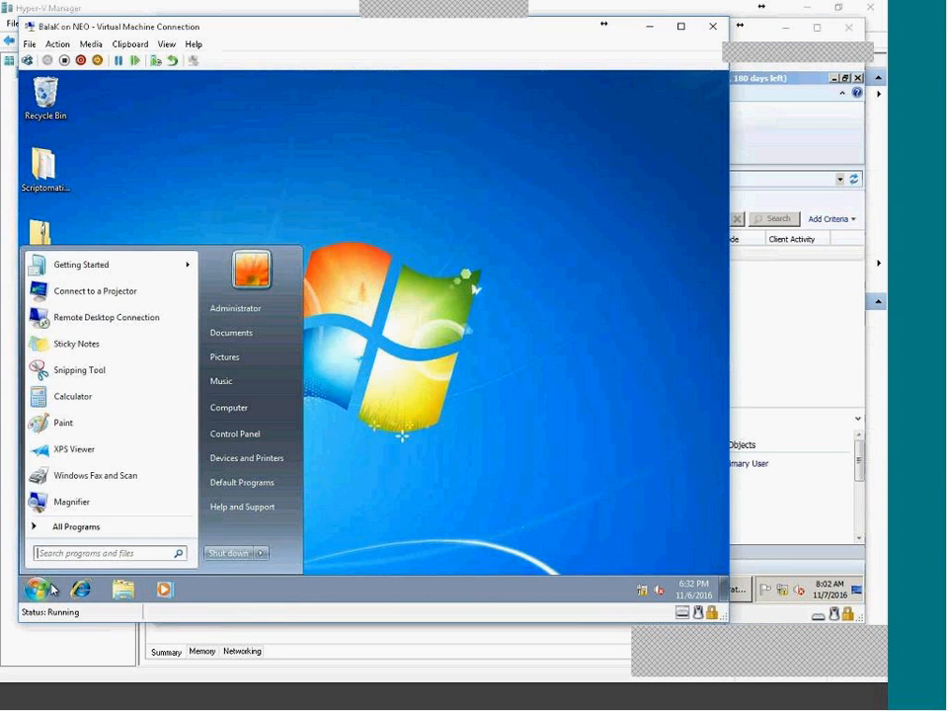
{"action": "type", "text": "CMN"}
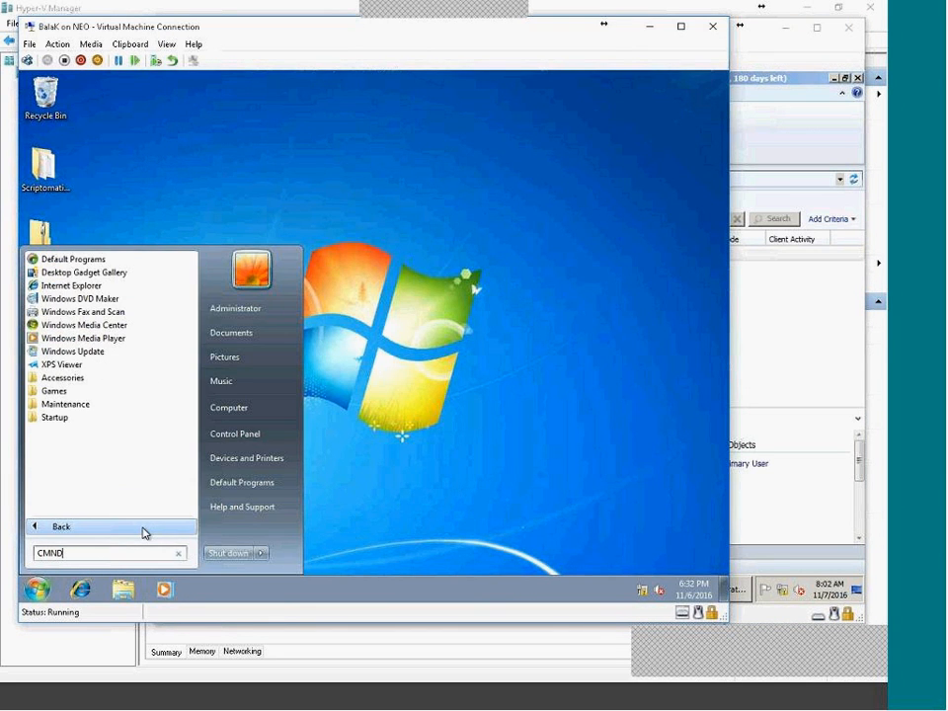
{"action": "type", "text": "D"}
{"action": "key", "text": "Return"}
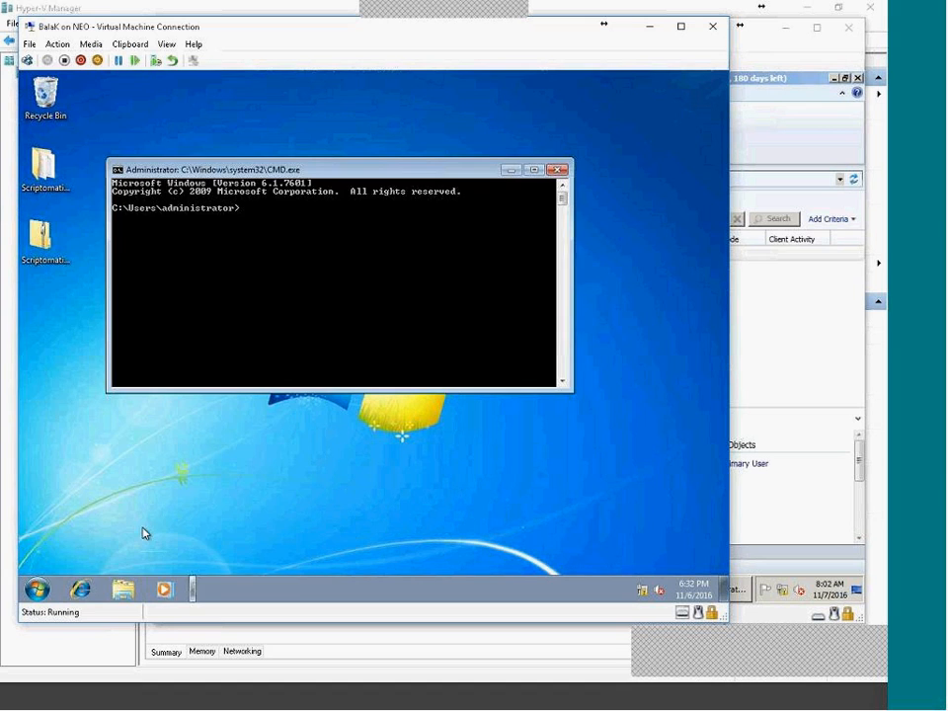
{"action": "type", "text": "IPCONFIG"}
{"action": "key", "text": "Return"}
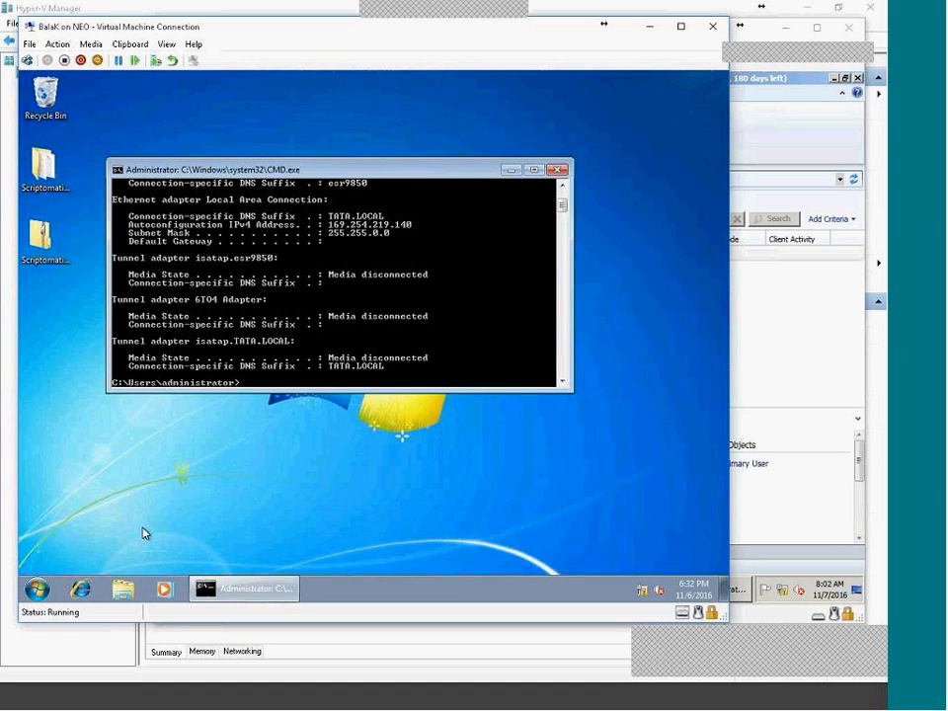
{"action": "double_click", "coordinate": [281, 171]}
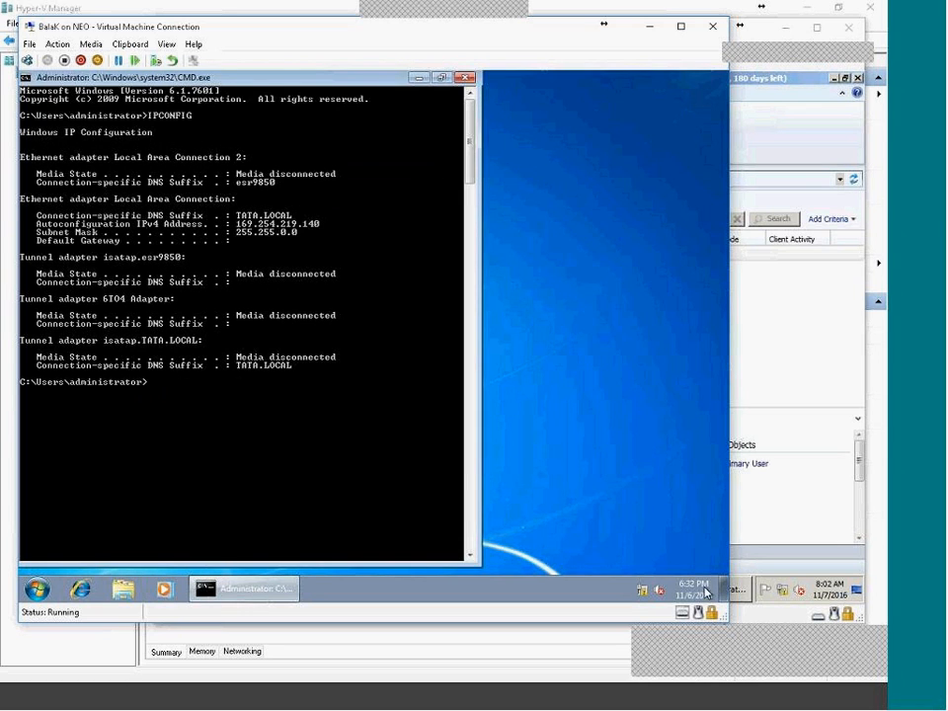
From the Network and Sharing Center, open the adapter list and disable Local Area Connection 2.
{"action": "right_click", "coordinate": [642, 590]}
{"action": "left_click", "coordinate": [636, 577]}
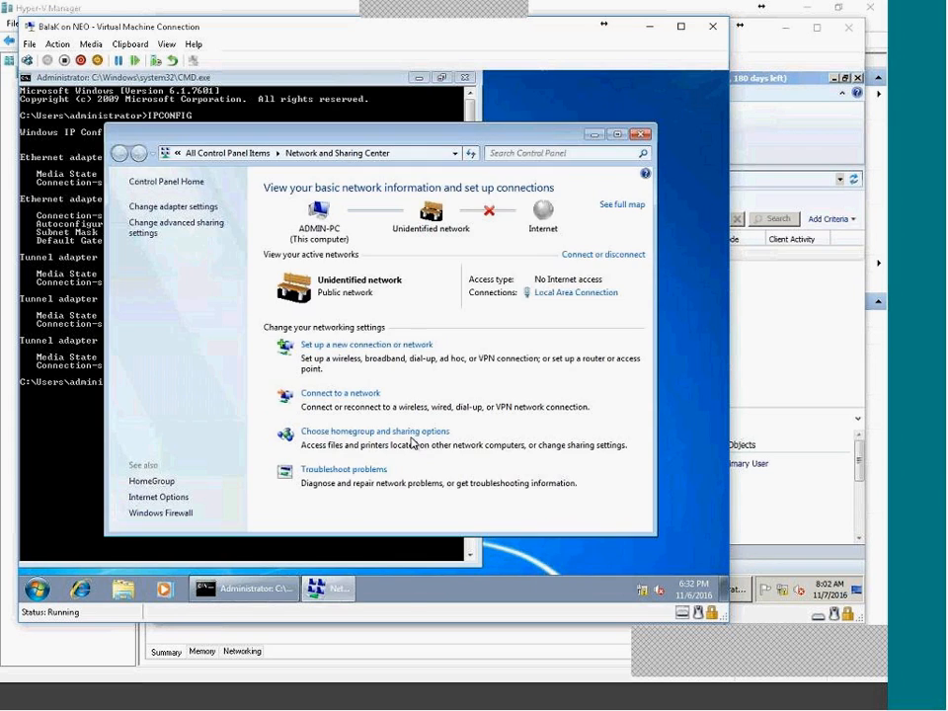
{"action": "left_click", "coordinate": [153, 209]}
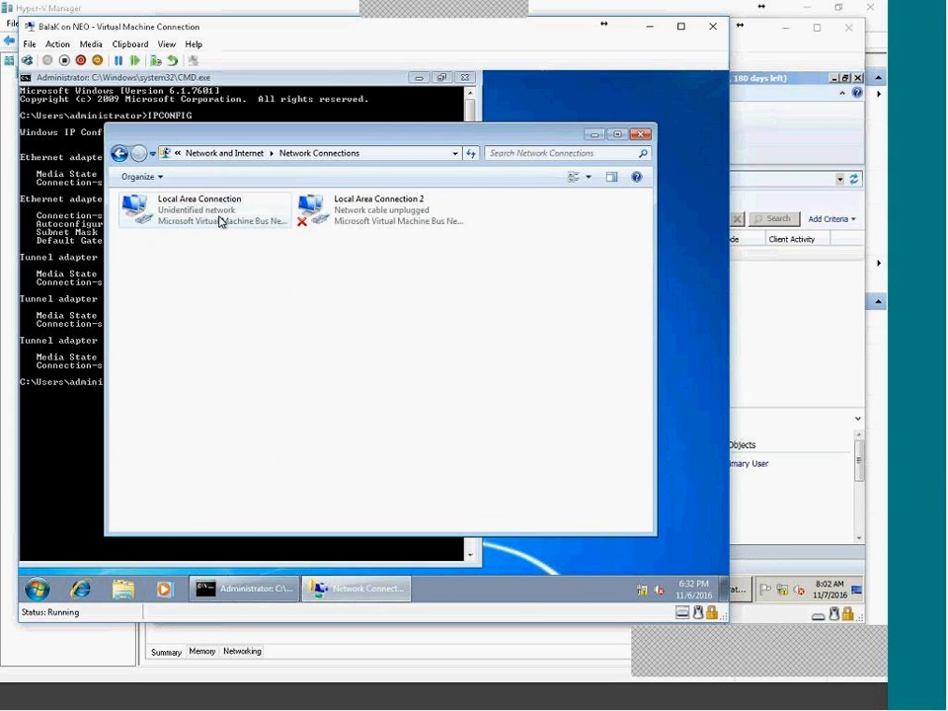
{"action": "double_click", "coordinate": [219, 219]}
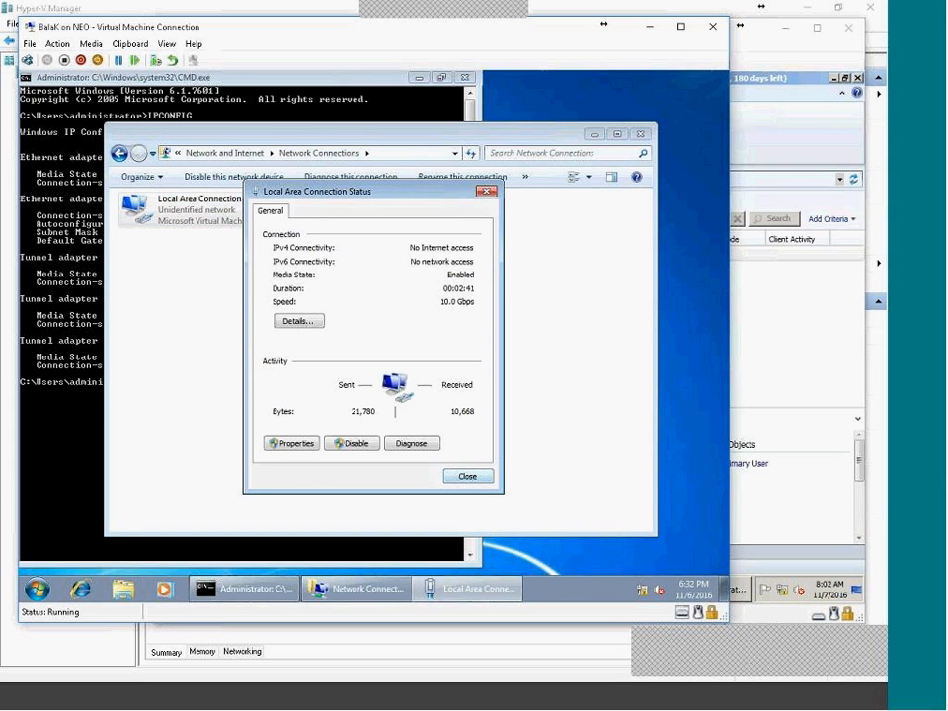
{"action": "left_click", "coordinate": [466, 476]}
{"action": "right_click", "coordinate": [336, 214]}
{"action": "left_click", "coordinate": [372, 227]}
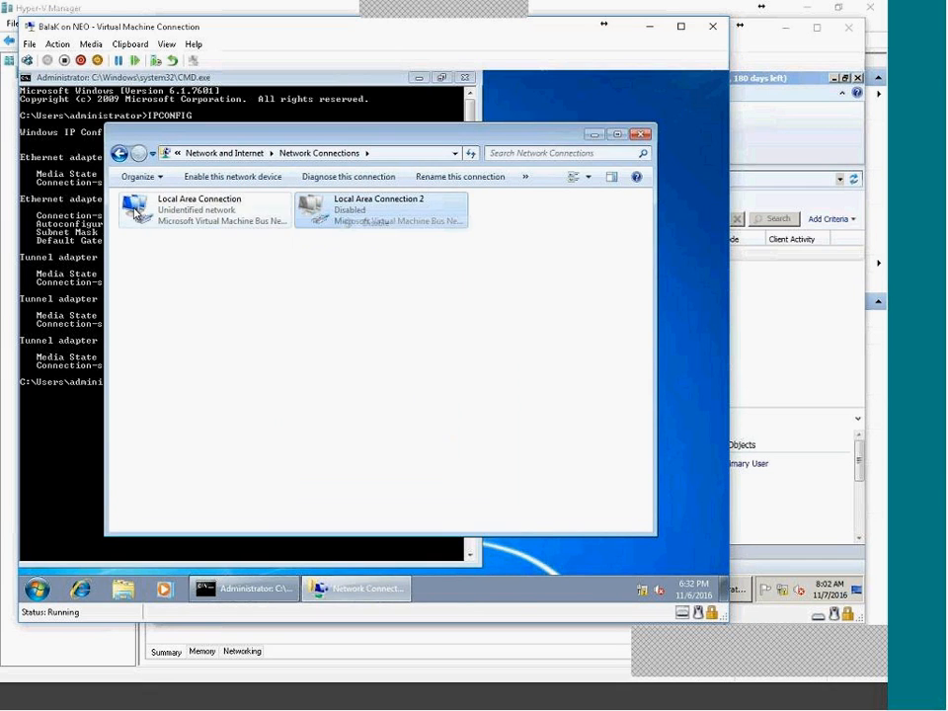
Give Local Area Connection's IPv4 a manual address of 11.0.0.101, mask 255.0.0.0, DNS 11.0.0.1.
{"action": "double_click", "coordinate": [183, 217]}
{"action": "left_click", "coordinate": [284, 444]}
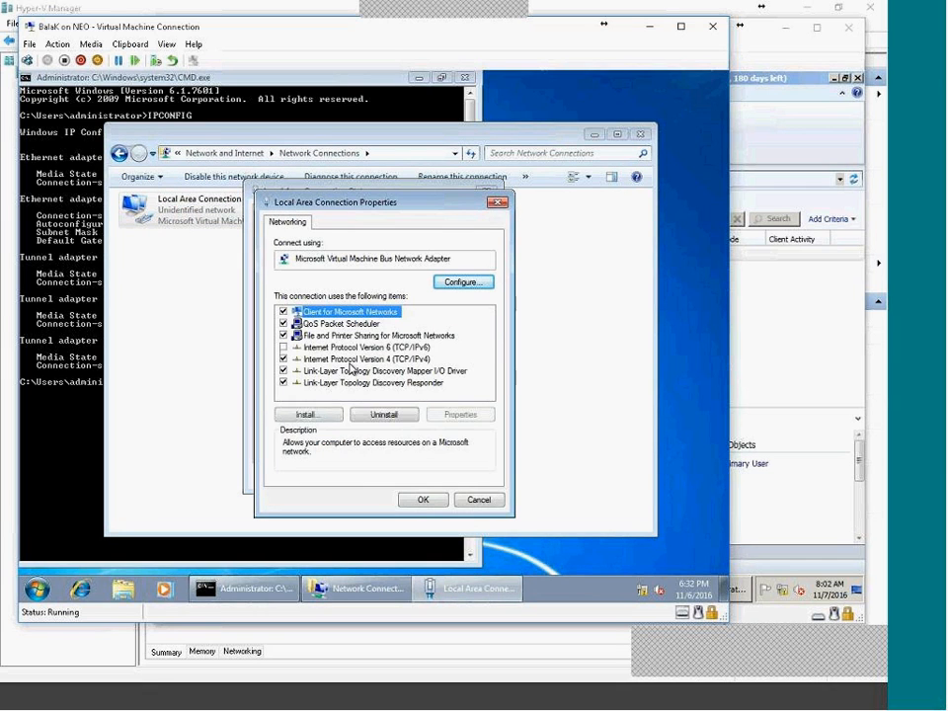
{"action": "left_click", "coordinate": [381, 360]}
{"action": "double_click", "coordinate": [381, 362]}
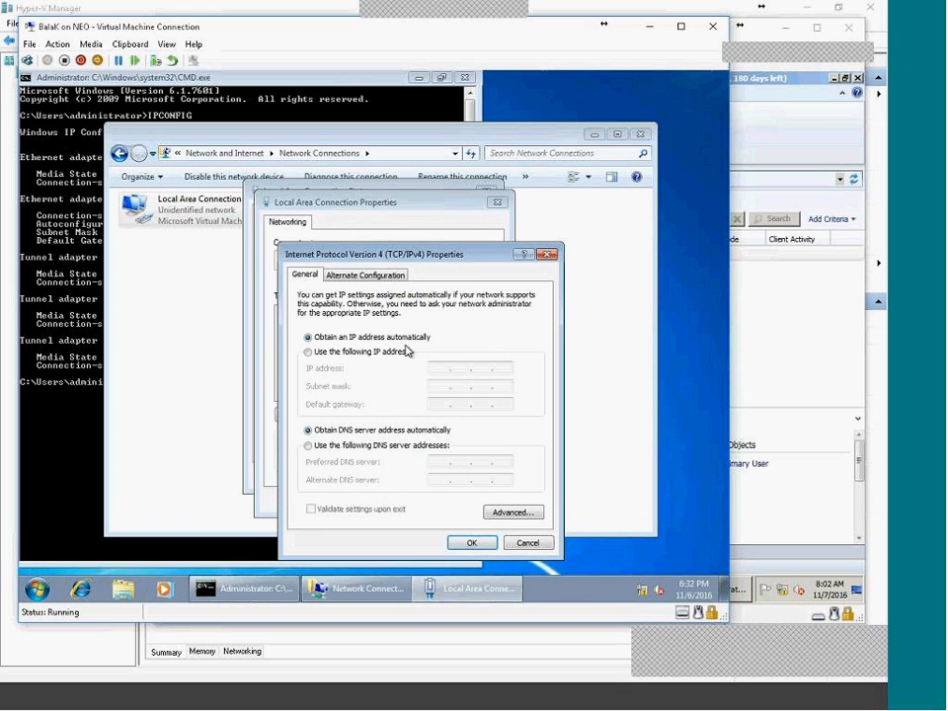
{"action": "left_click", "coordinate": [404, 352]}
{"action": "left_click", "coordinate": [443, 371]}
{"action": "type", "text": "11.0.0.101"}
{"action": "key", "text": "Tab"}
{"action": "key", "text": "Tab"}
{"action": "key", "text": "Tab"}
{"action": "key", "text": "Tab"}
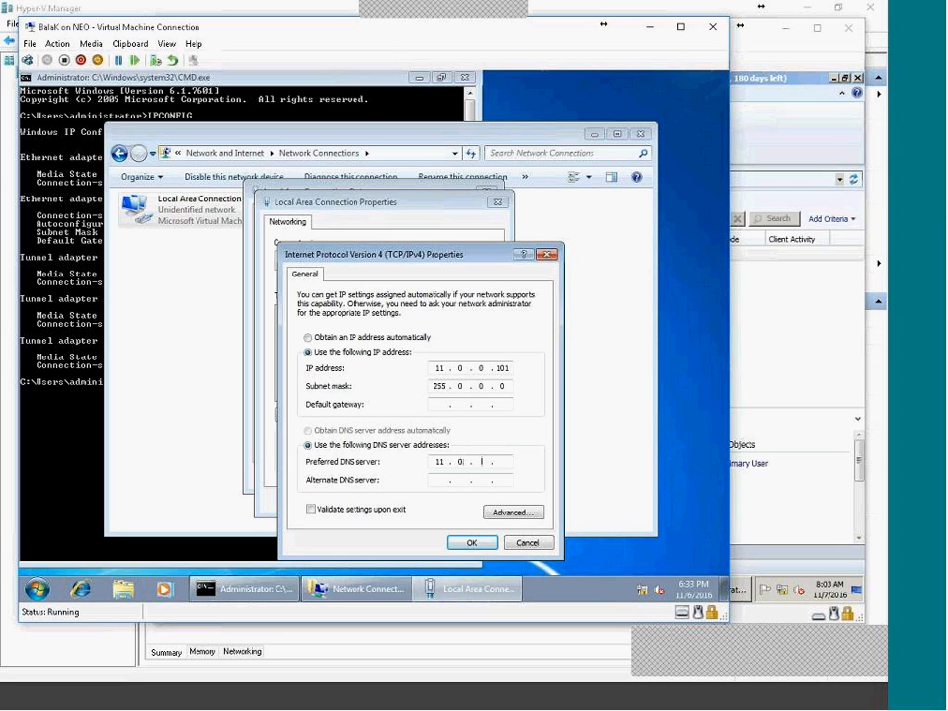
Check the DNS server list in the advanced TCP/IP settings and apply the new IPv4 configuration.
{"action": "left_click", "coordinate": [513, 513]}
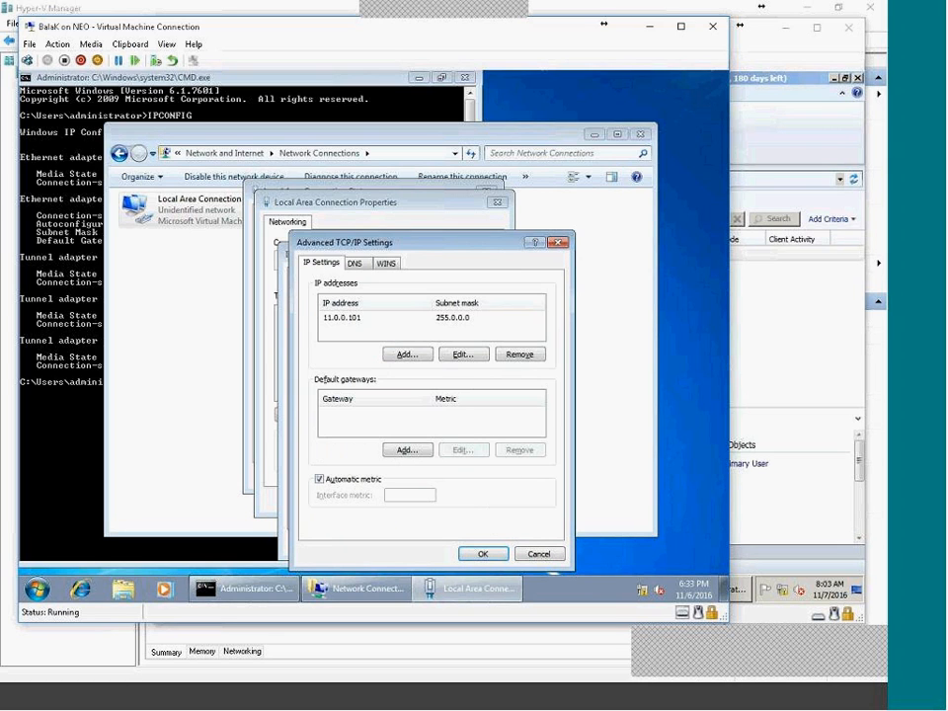
{"action": "left_click", "coordinate": [357, 263]}
{"action": "left_click", "coordinate": [483, 553]}
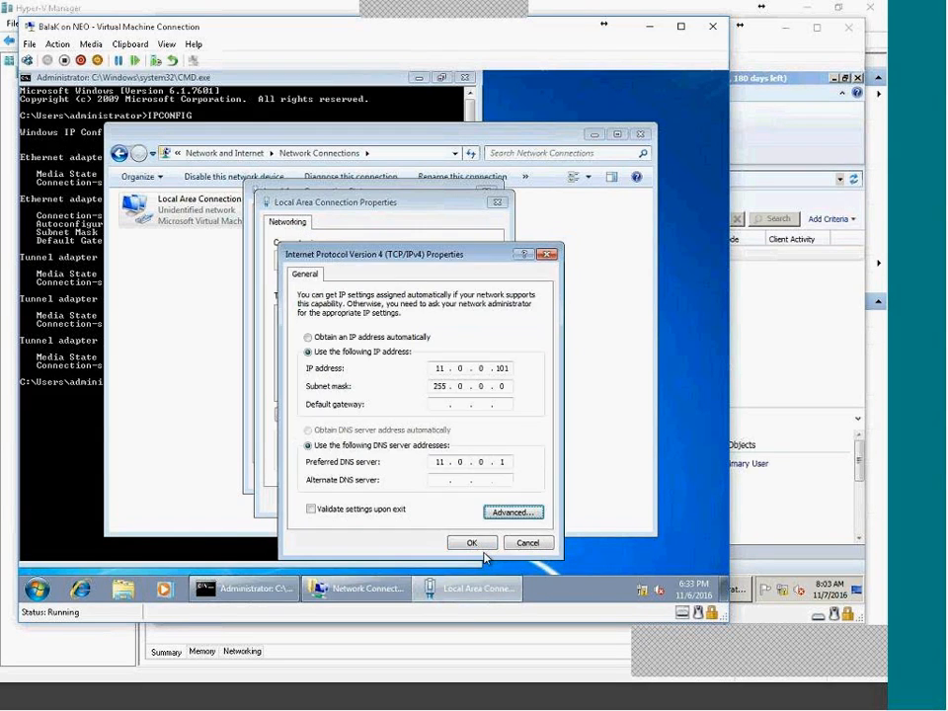
{"action": "left_click", "coordinate": [474, 544]}
{"action": "left_click", "coordinate": [414, 500]}
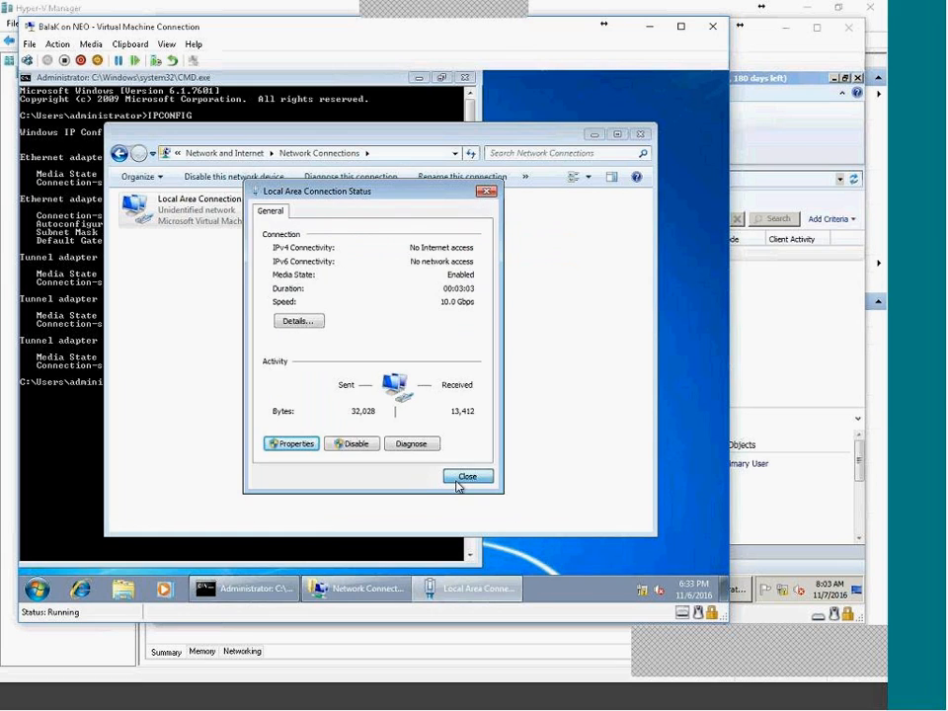
{"action": "left_click", "coordinate": [459, 484]}
Reset Local Area Connection by disabling and re-enabling it, then close Network Connections.
{"action": "right_click", "coordinate": [210, 225]}
{"action": "left_click", "coordinate": [233, 230]}
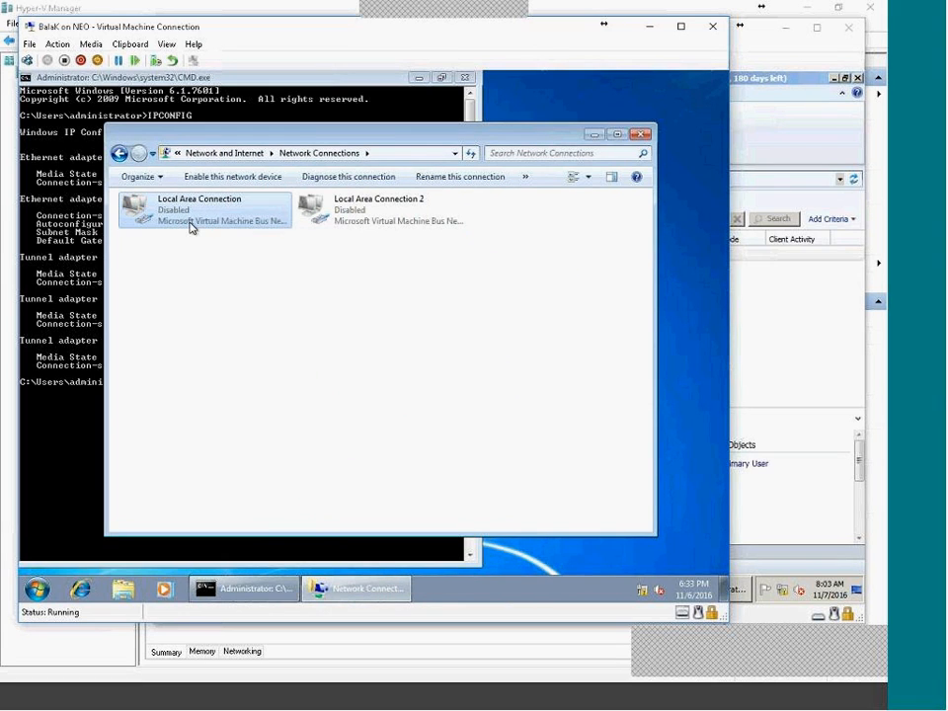
{"action": "double_click", "coordinate": [190, 224]}
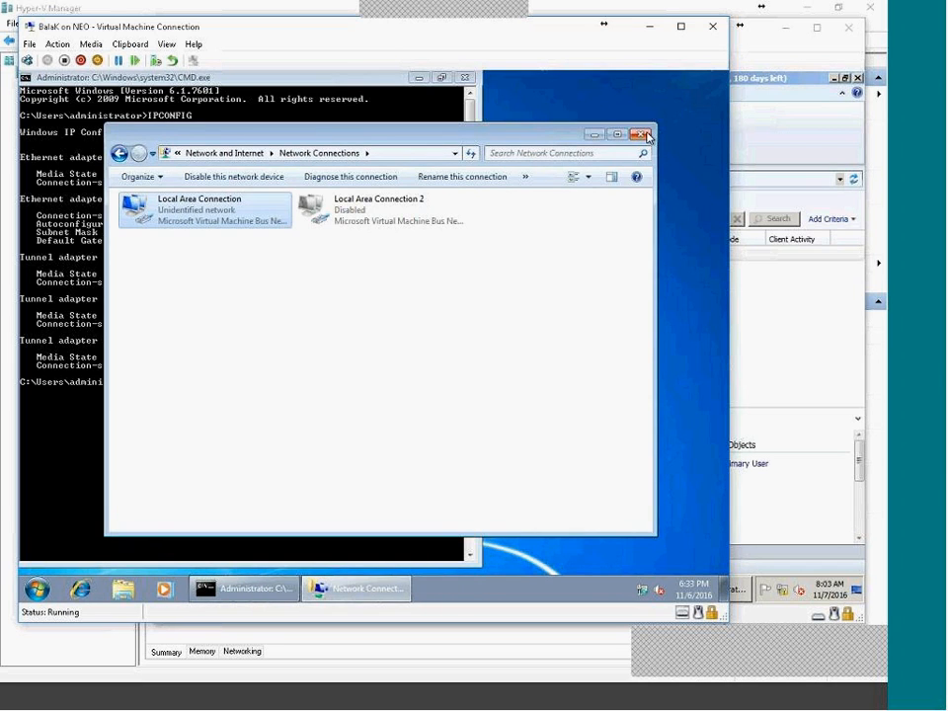
{"action": "key", "text": "alt+F4"}
Rerun IPCONFIG to confirm 11.0.0.101 and ping 11.0.0.100 successfully.
{"action": "key", "text": "Up"}
{"action": "key", "text": "Return"}
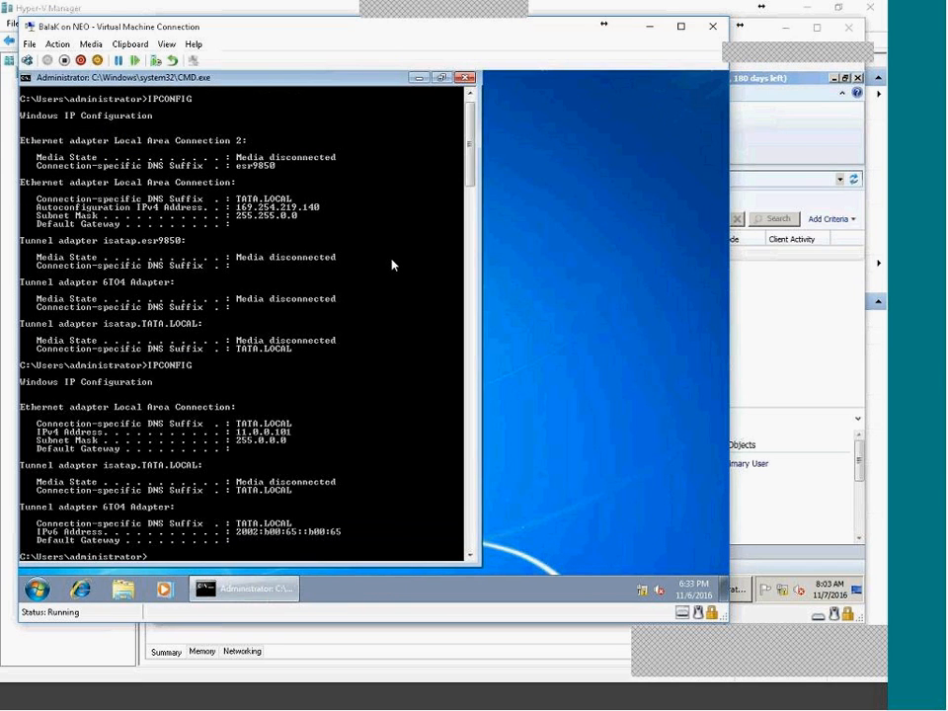
{"action": "type", "text": "PING 11.0.0.100"}
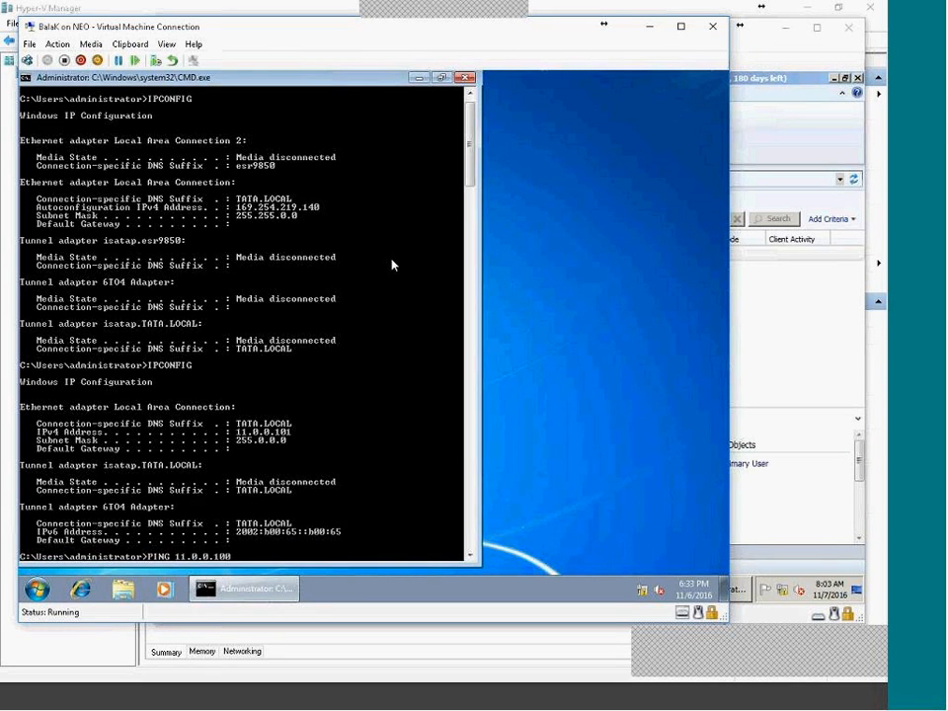
{"action": "key", "text": "Return"}
{"action": "key", "text": "ctrl+c"}
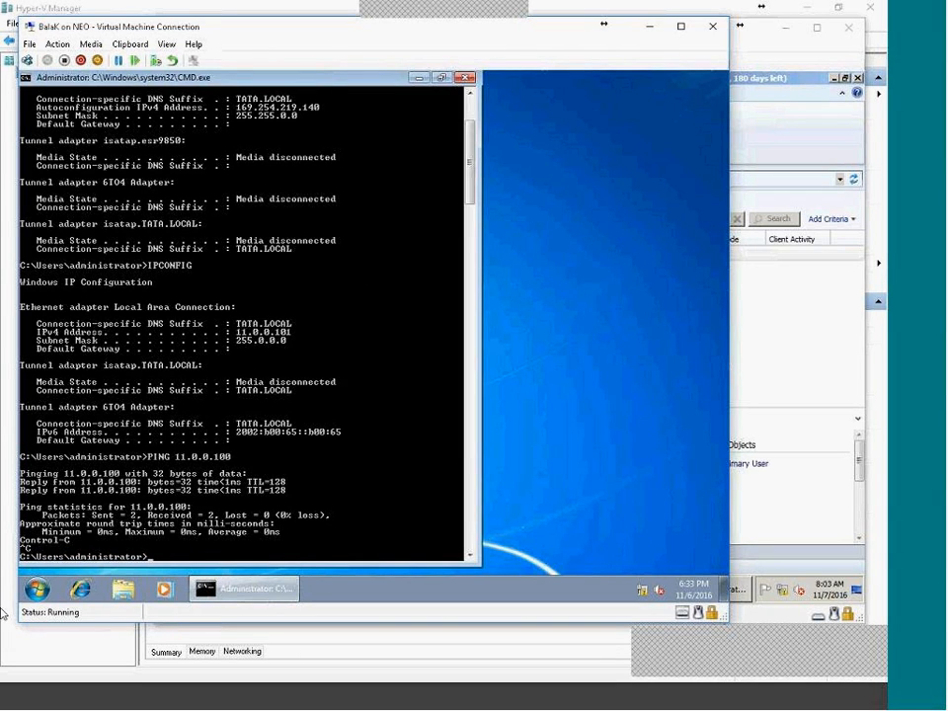
{"action": "left_click", "coordinate": [37, 589]}
Open the server's shared folders at \\11.0.0.100 through the Run dialog.
{"action": "type", "text": "RUN"}
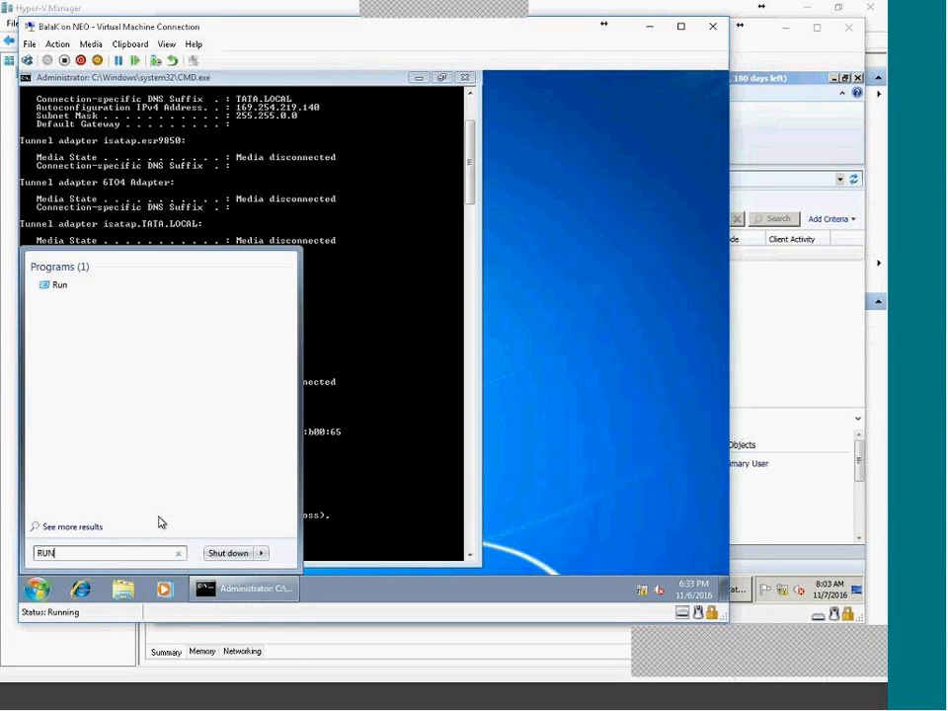
{"action": "key", "text": "Return"}
{"action": "type", "text": "\\\\"}
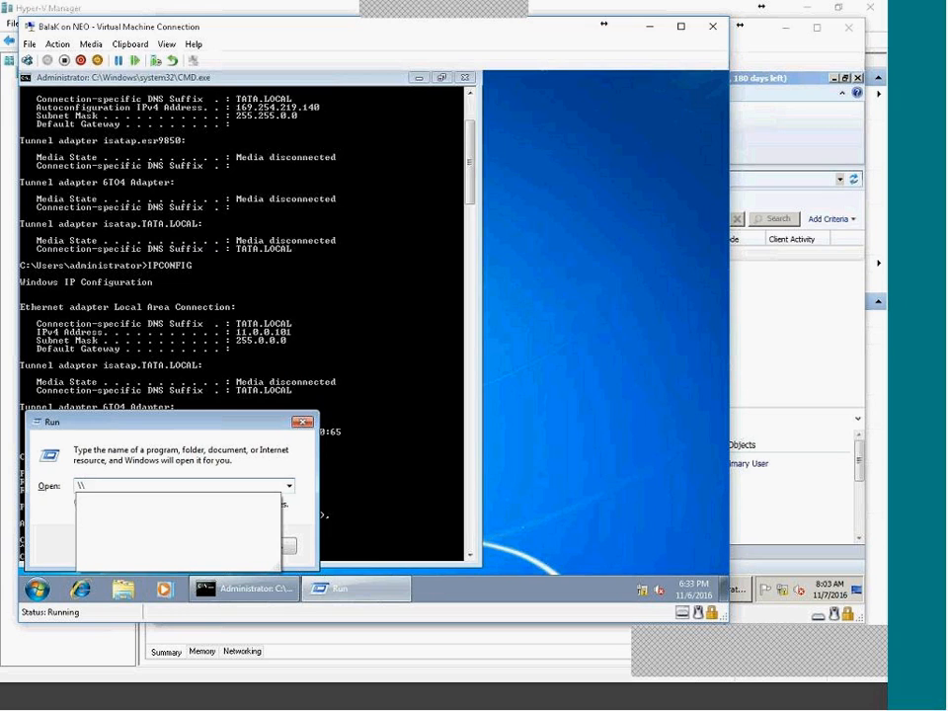
{"action": "type", "text": "10"}
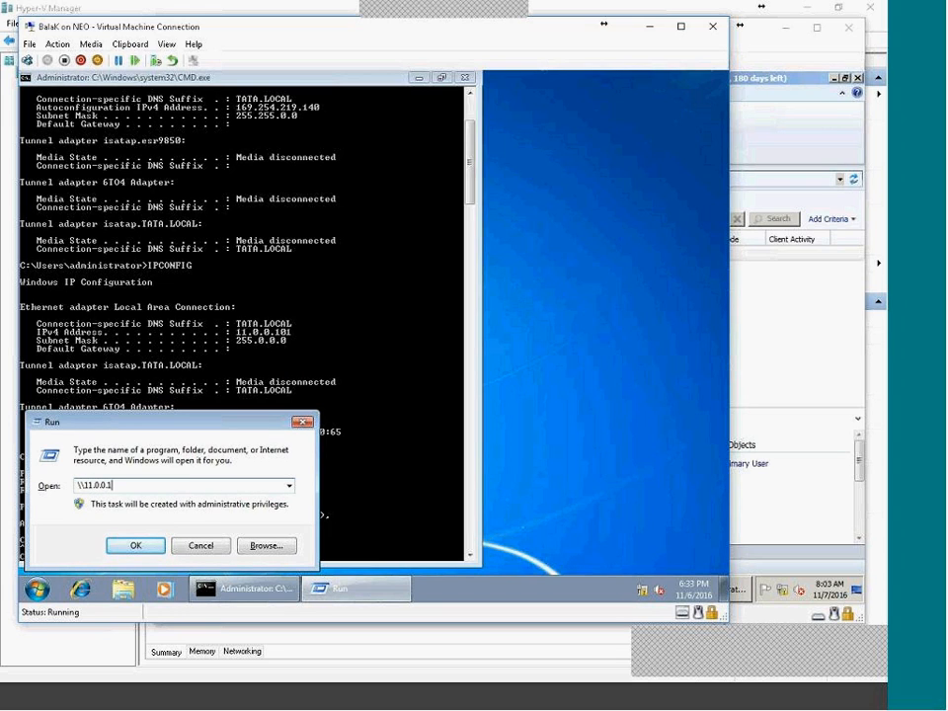
{"action": "key", "text": "Return"}
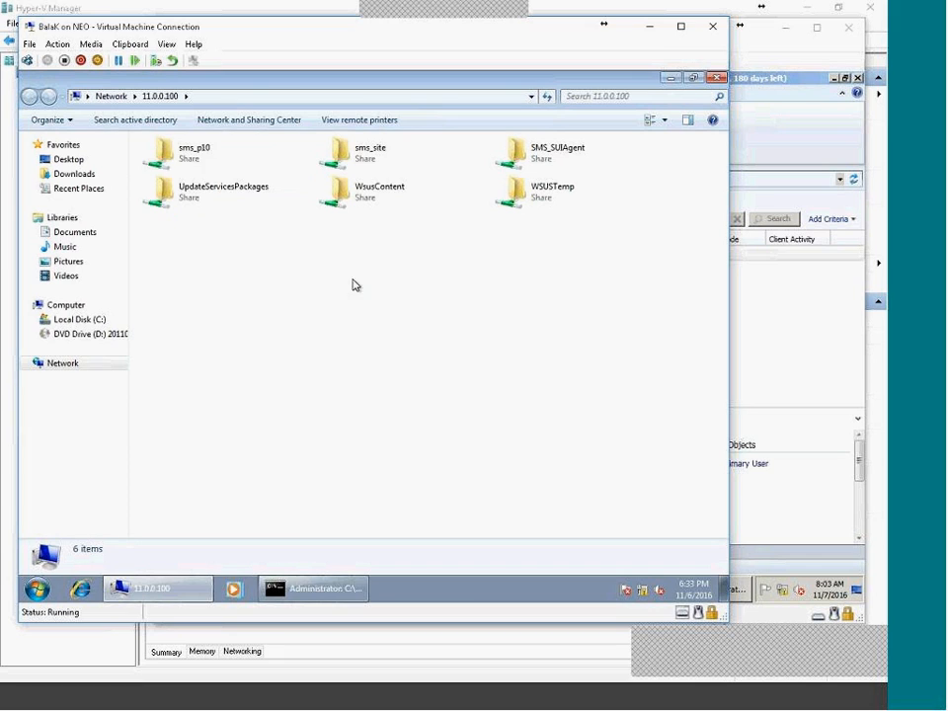
{"action": "left_click", "coordinate": [207, 165]}
{"action": "left_click", "coordinate": [226, 186], "text": "ctrl"}
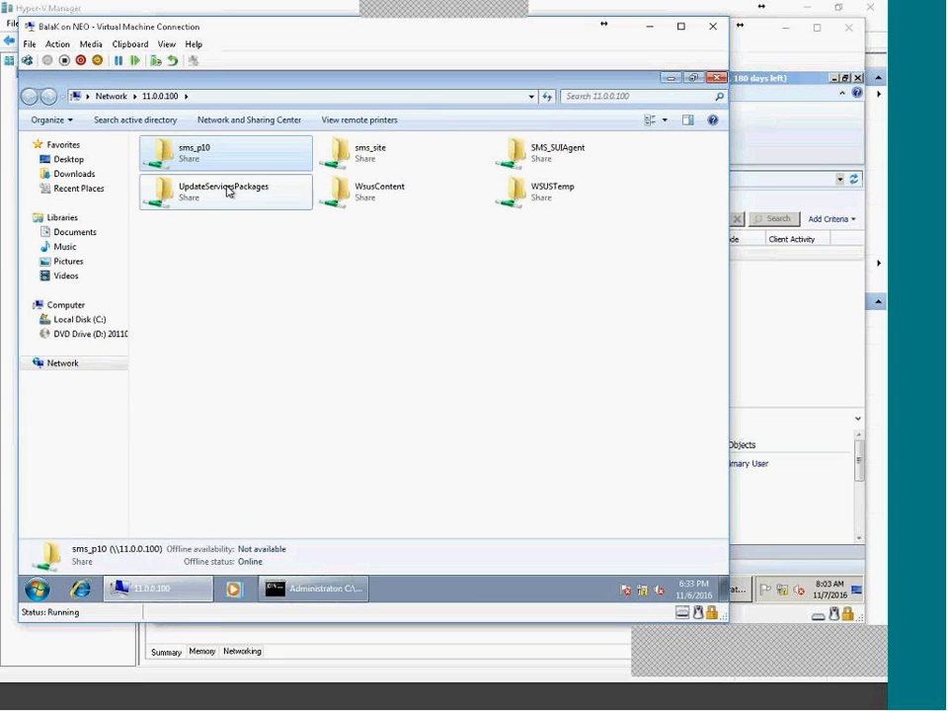
{"action": "left_click", "coordinate": [372, 169], "text": "ctrl"}
{"action": "left_click", "coordinate": [506, 170], "text": "ctrl"}
{"action": "left_click", "coordinate": [538, 190], "text": "ctrl"}
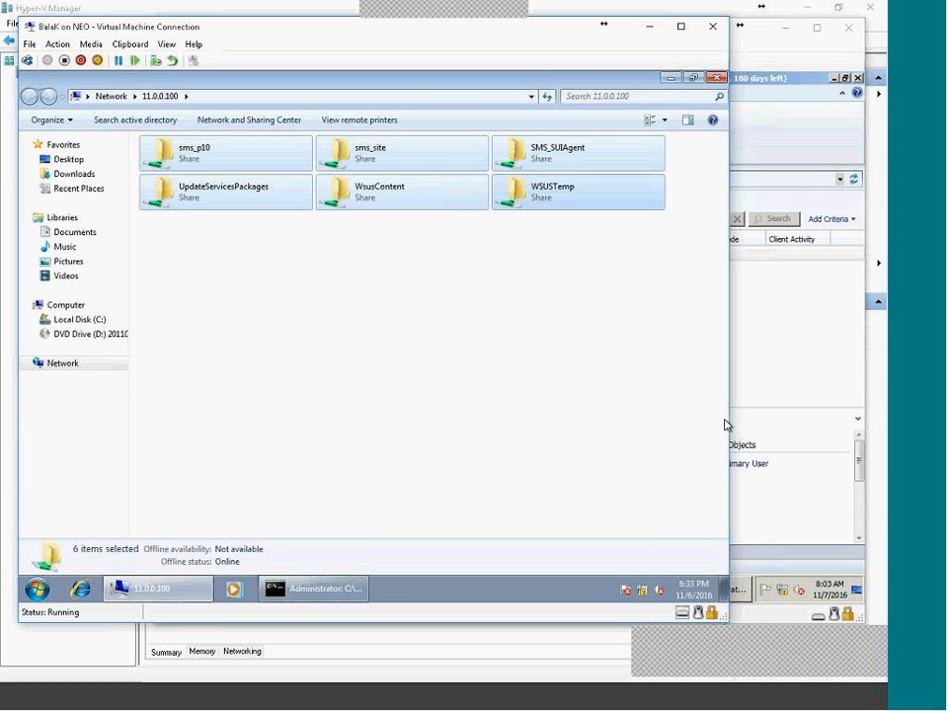
{"action": "left_click", "coordinate": [229, 353]}
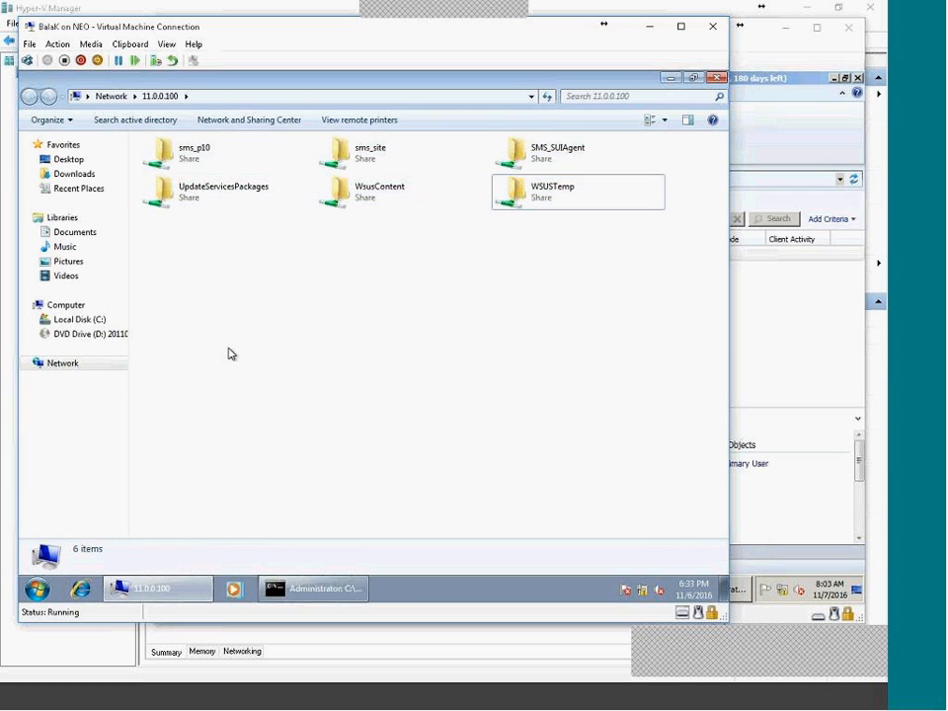
Browse into sms_p10\Client to look over its contents, including ccmsetup.
{"action": "double_click", "coordinate": [224, 165]}
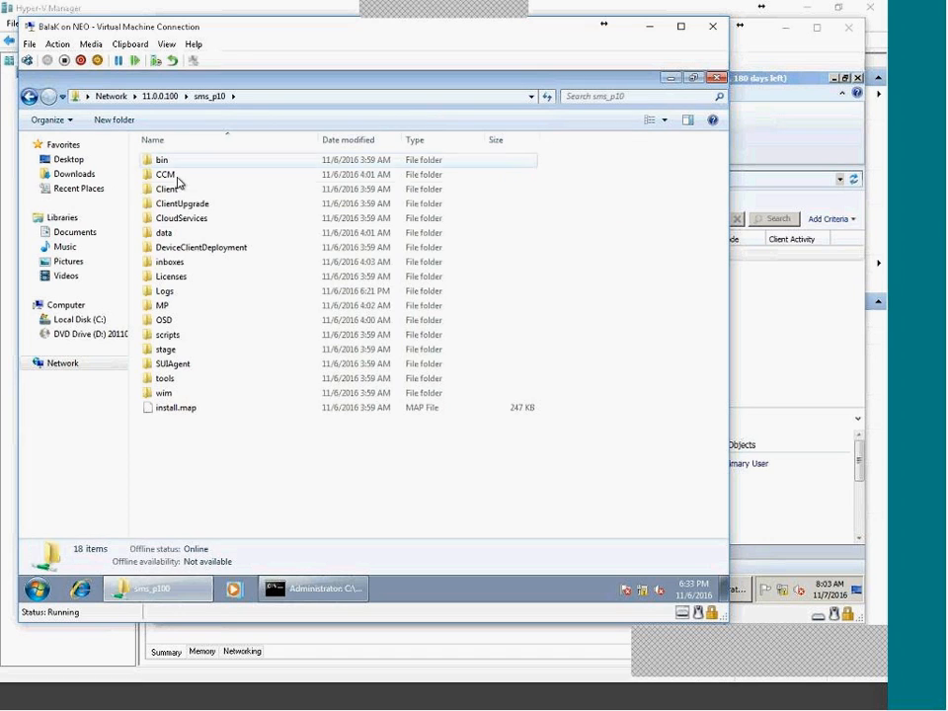
{"action": "double_click", "coordinate": [175, 190]}
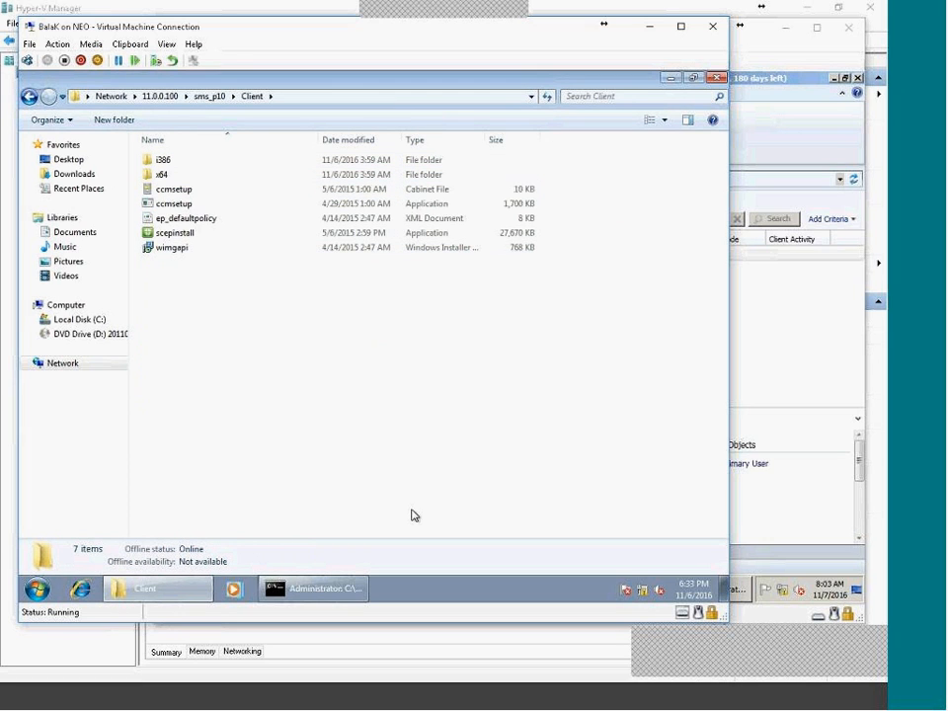
{"action": "left_click", "coordinate": [225, 97]}
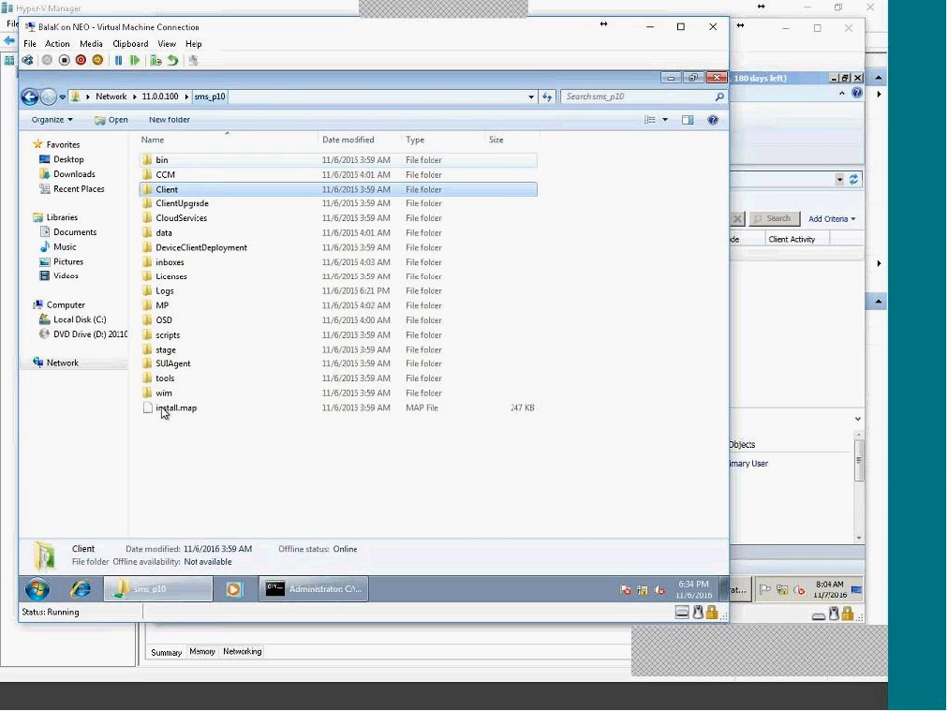
{"action": "double_click", "coordinate": [177, 190]}
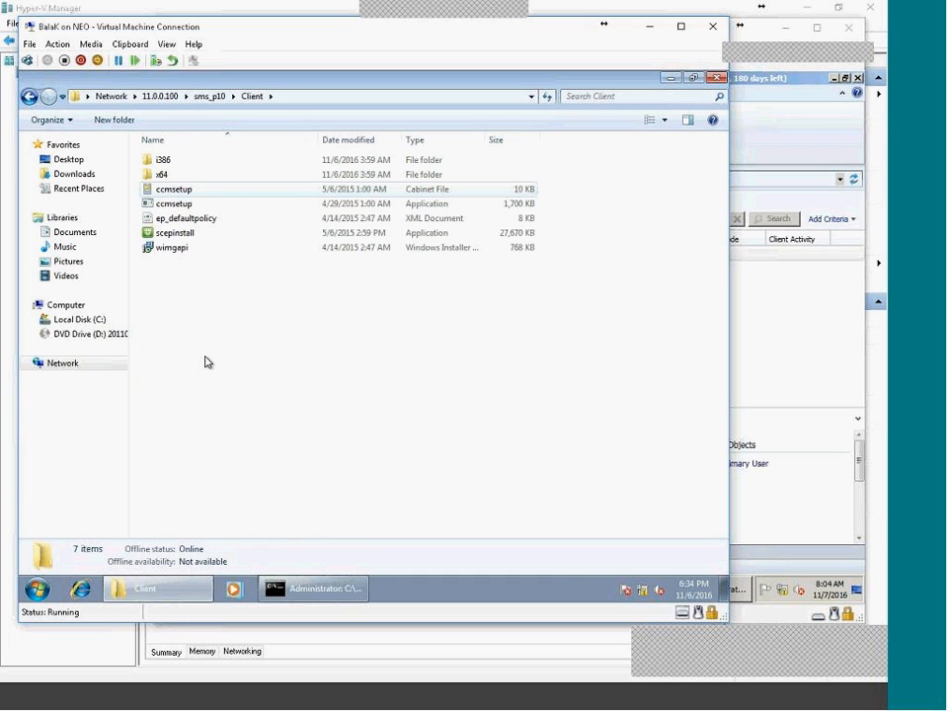
{"action": "left_click", "coordinate": [201, 205]}
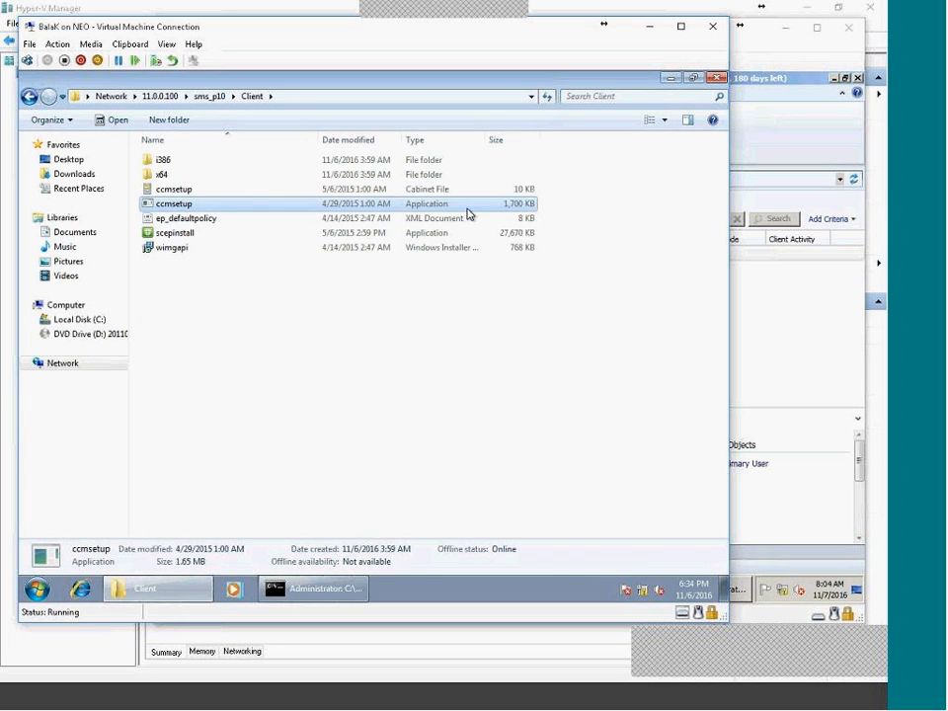
{"action": "left_click", "coordinate": [287, 275]}
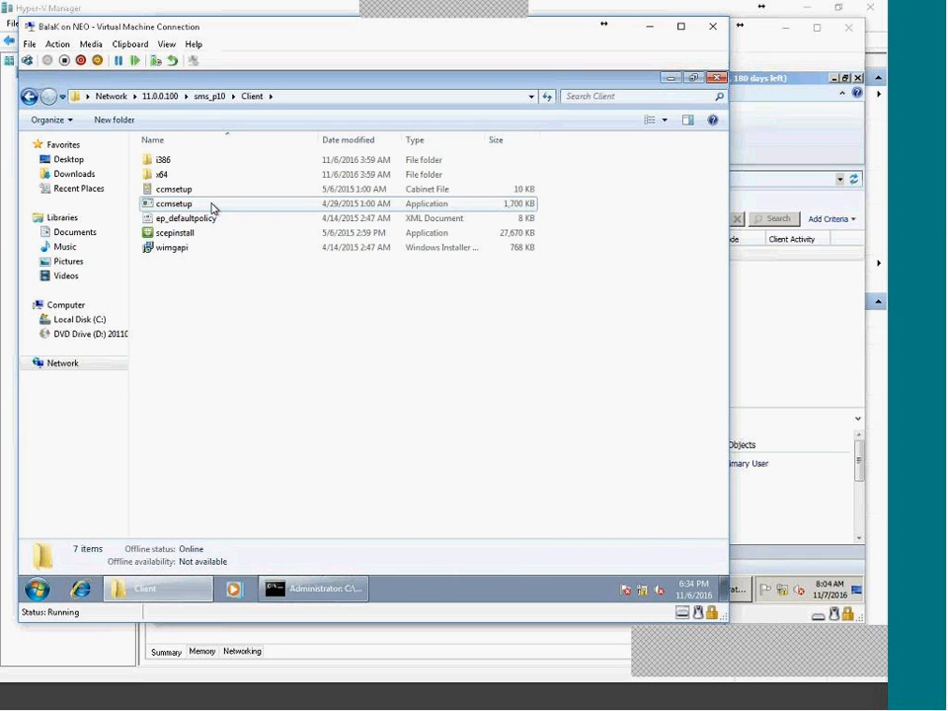
{"action": "left_click", "coordinate": [207, 95]}
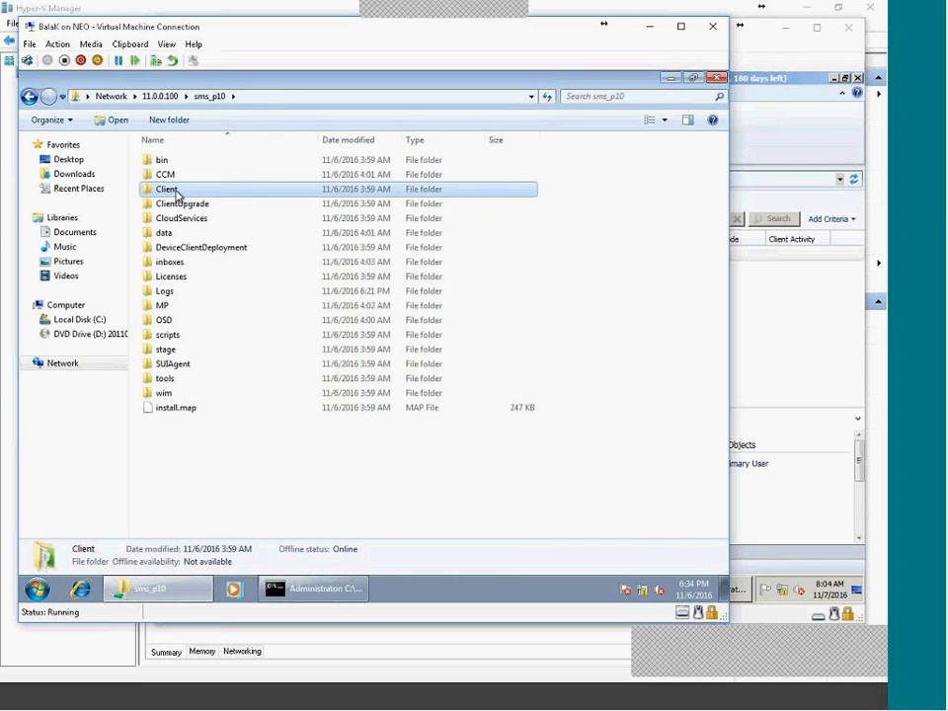
Copy the Client folder from sms_p10 and paste it into C:\Bala.
{"action": "right_click", "coordinate": [175, 194]}
{"action": "left_click", "coordinate": [210, 309]}
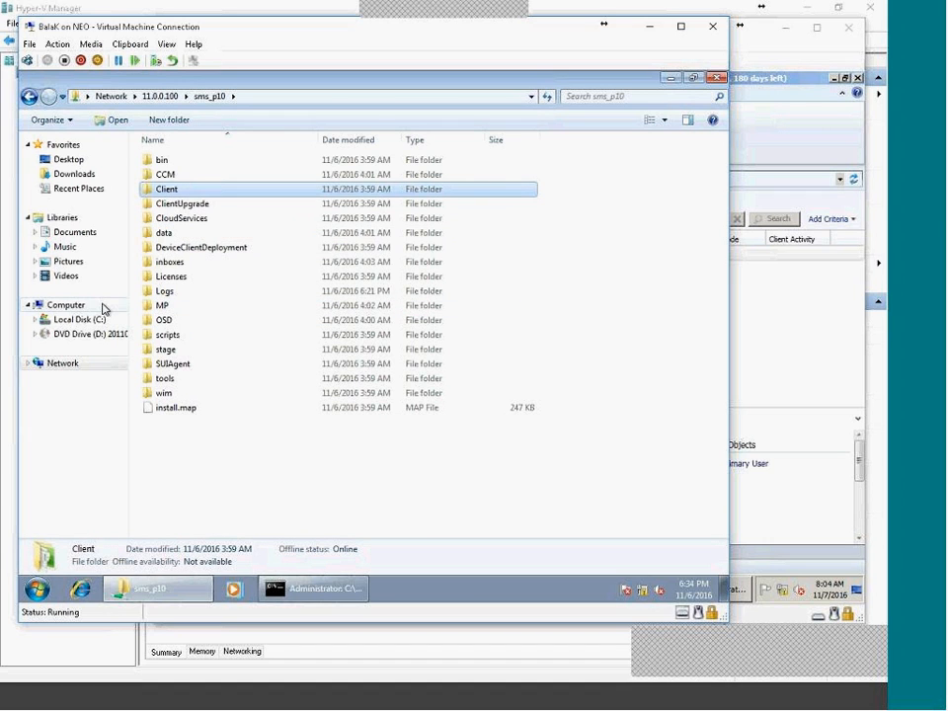
{"action": "left_click", "coordinate": [66, 305]}
{"action": "left_click", "coordinate": [79, 319]}
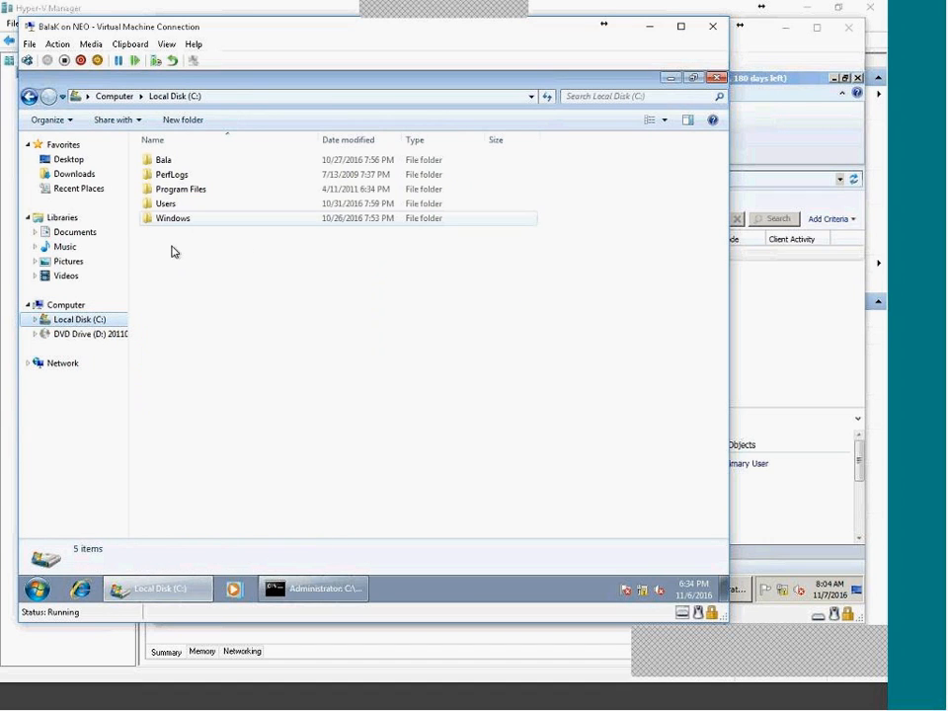
{"action": "double_click", "coordinate": [162, 163]}
{"action": "right_click", "coordinate": [178, 268]}
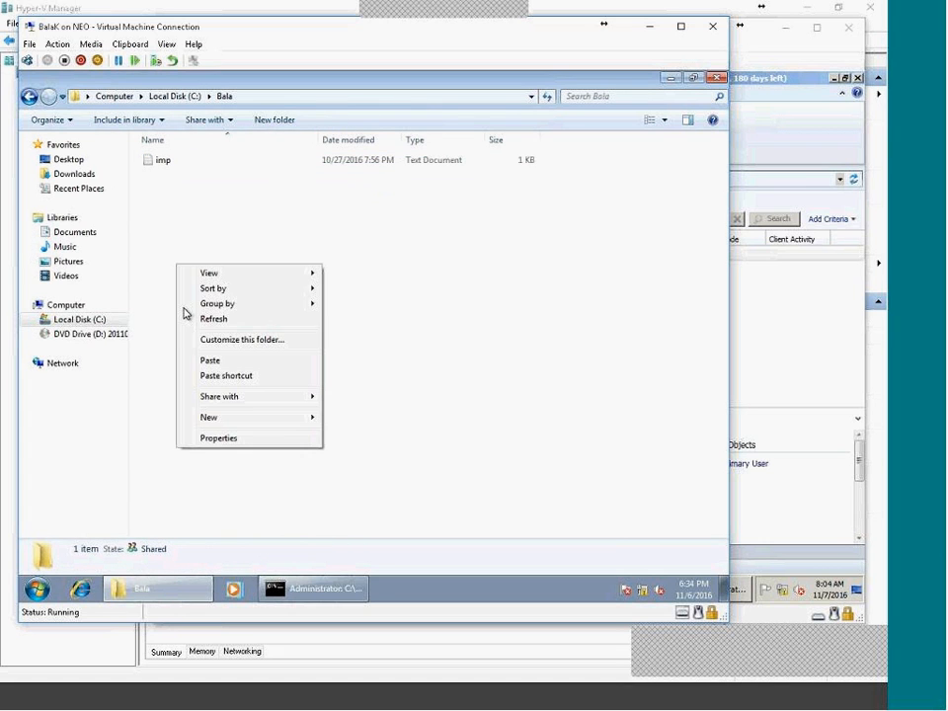
{"action": "left_click", "coordinate": [198, 359]}
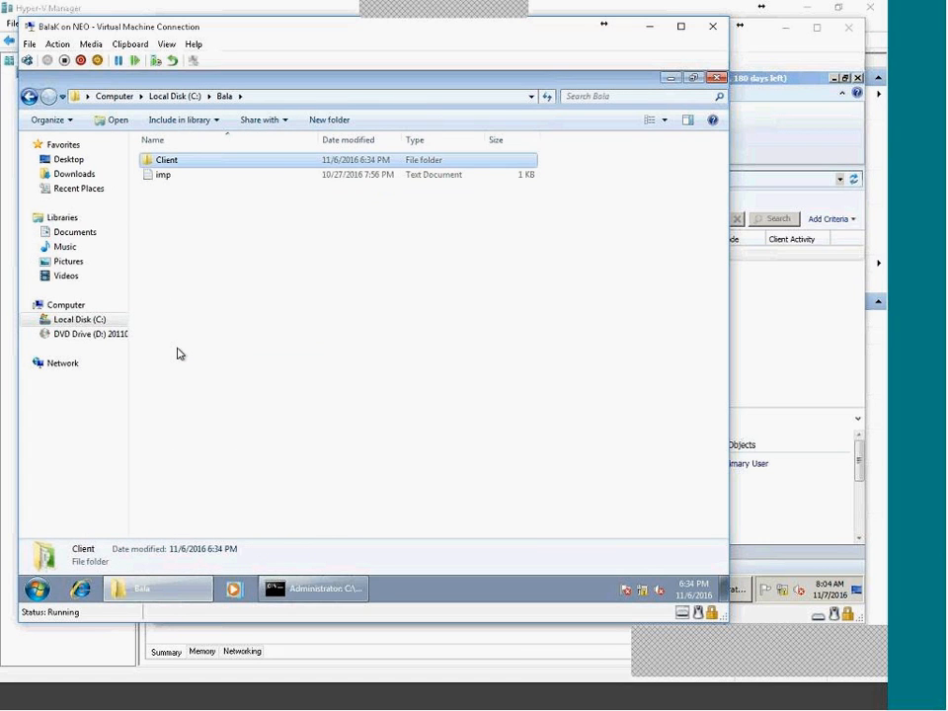
In the command prompt, return to C:\ with cd\ and clear the screen with cls.
{"action": "left_click", "coordinate": [358, 584]}
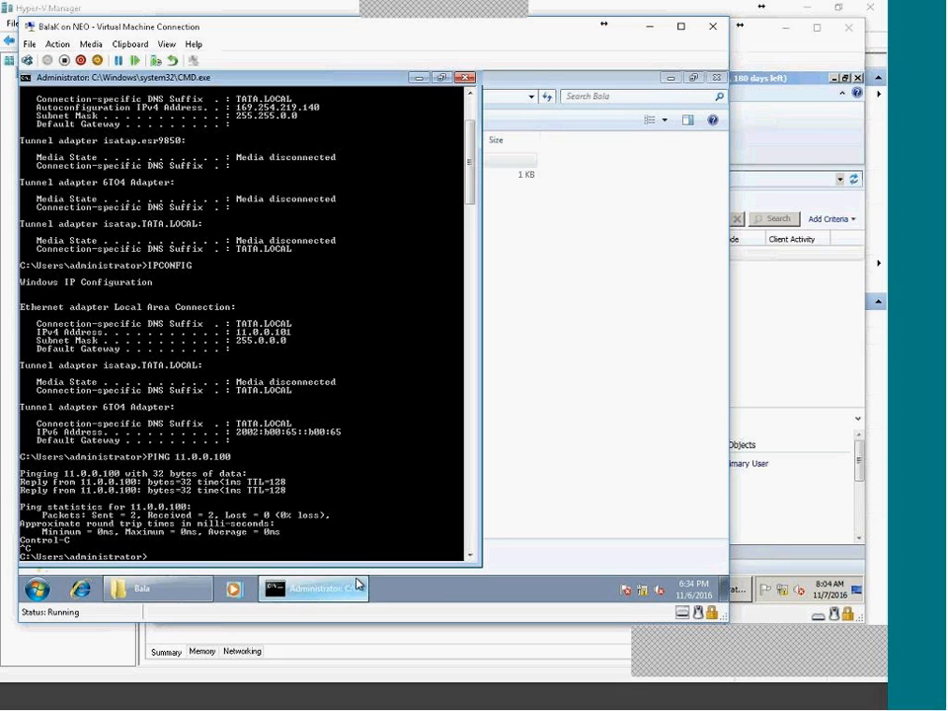
{"action": "type", "text": "cd\\"}
{"action": "key", "text": "Return"}
{"action": "type", "text": "cls"}
{"action": "key", "text": "Return"}
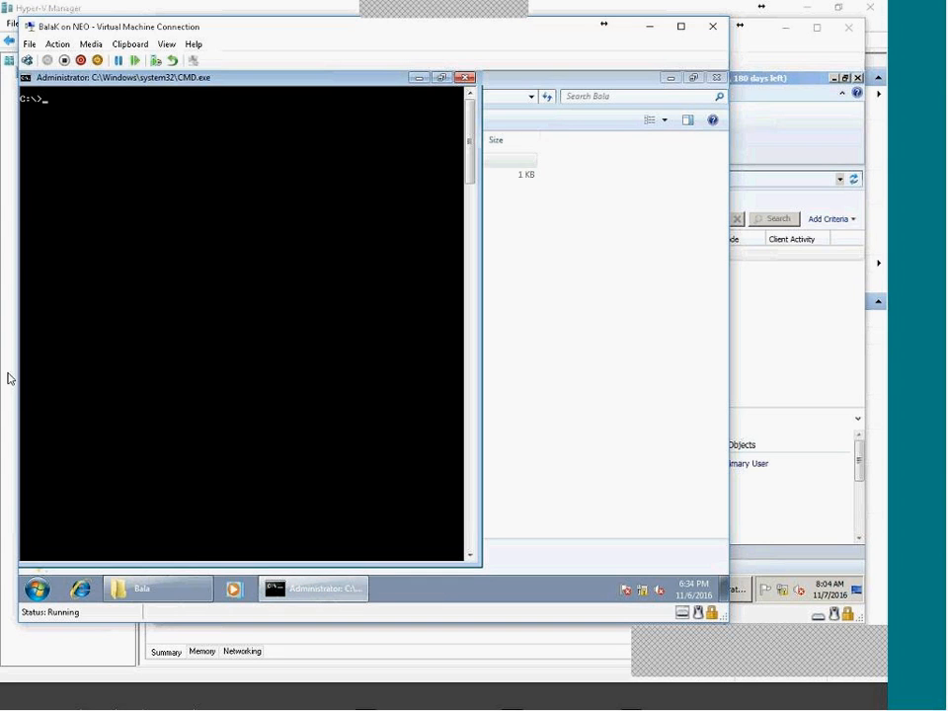
Open \\11.0.0.100 from Run and extend the address to the server's \C$ share.
{"action": "left_click", "coordinate": [38, 588]}
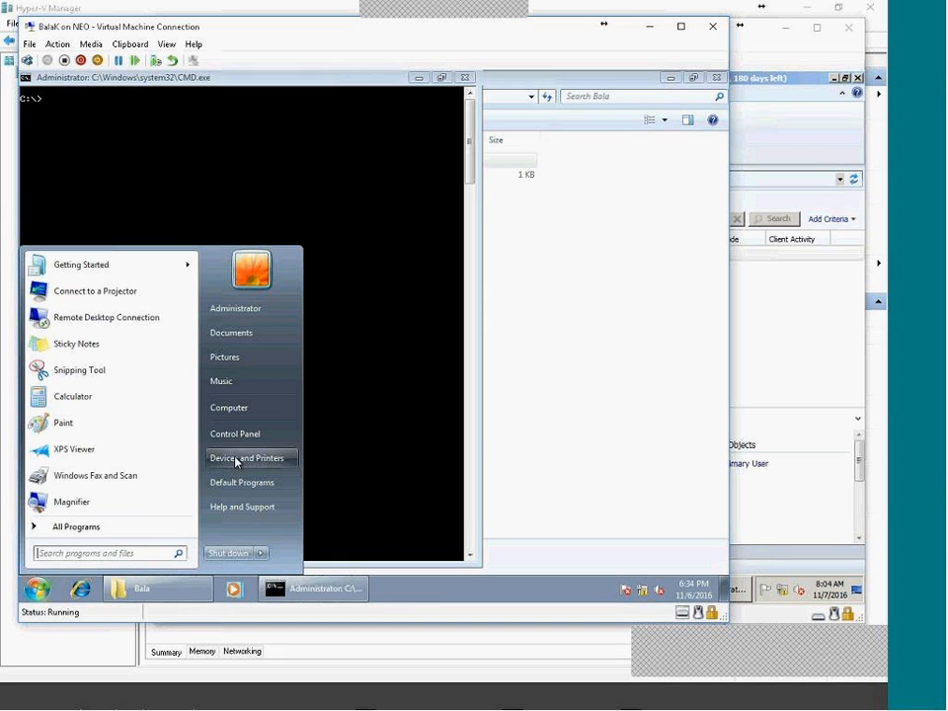
{"action": "type", "text": "run"}
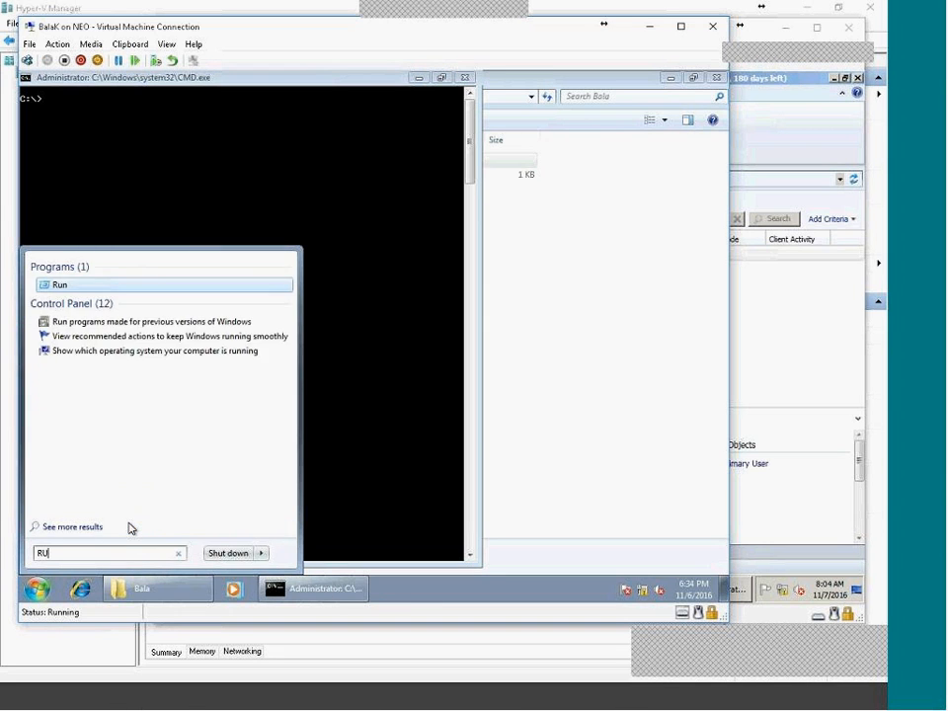
{"action": "key", "text": "Return"}
{"action": "key", "text": "Return"}
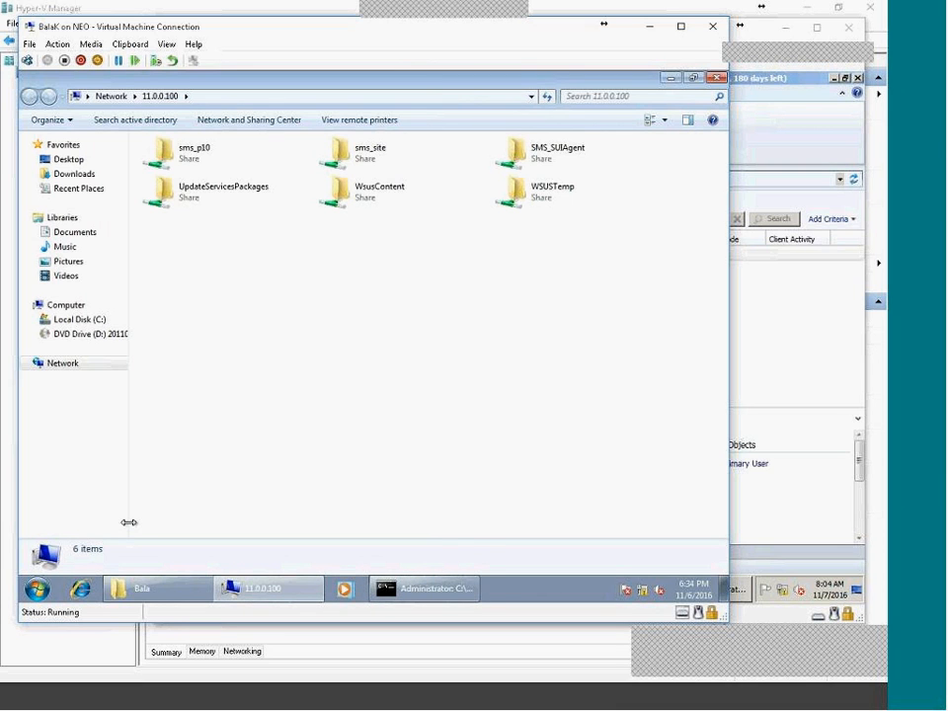
{"action": "key", "text": "alt+d"}
{"action": "key", "text": "End"}
{"action": "type", "text": "\\"}
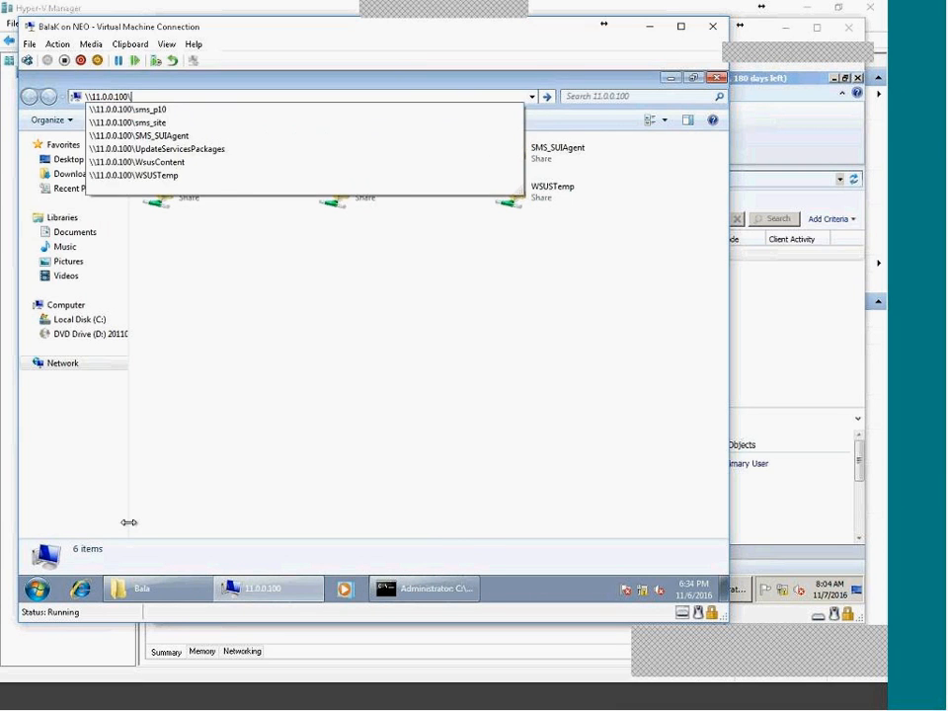
{"action": "type", "text": "C$"}
{"action": "key", "text": "Return"}
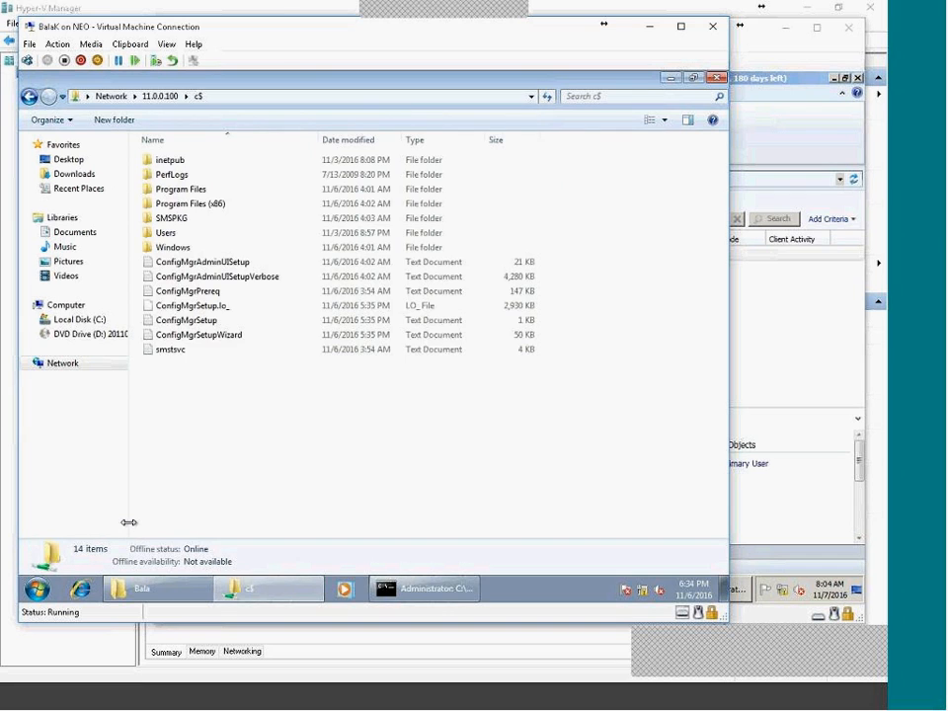
Browse to Users > administrator.TATA > Desktop, where CMTrace is kept.
{"action": "double_click", "coordinate": [186, 233]}
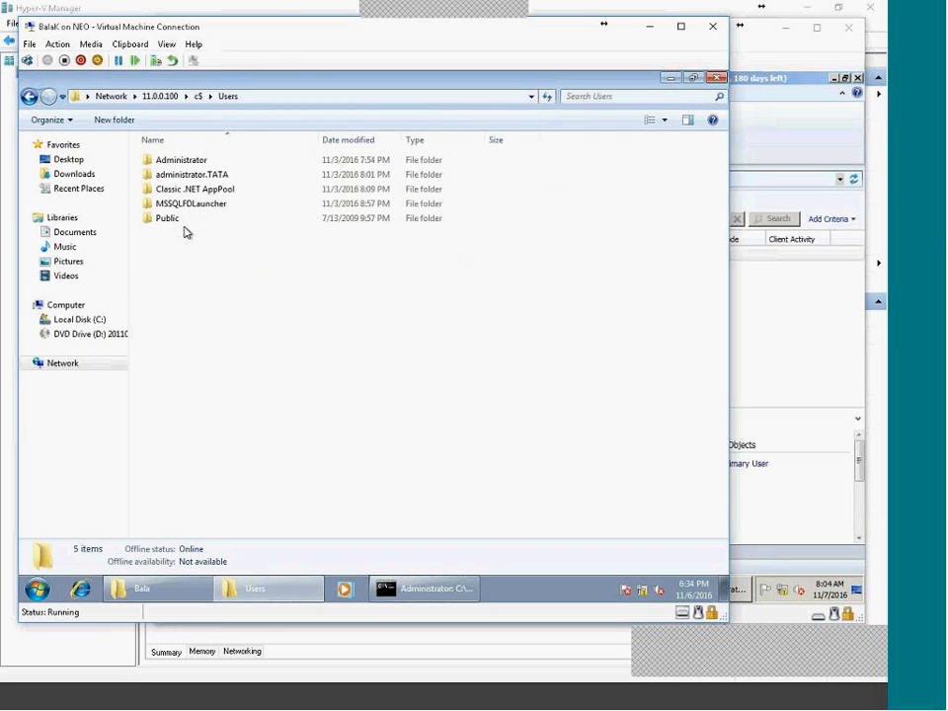
{"action": "left_click", "coordinate": [220, 182]}
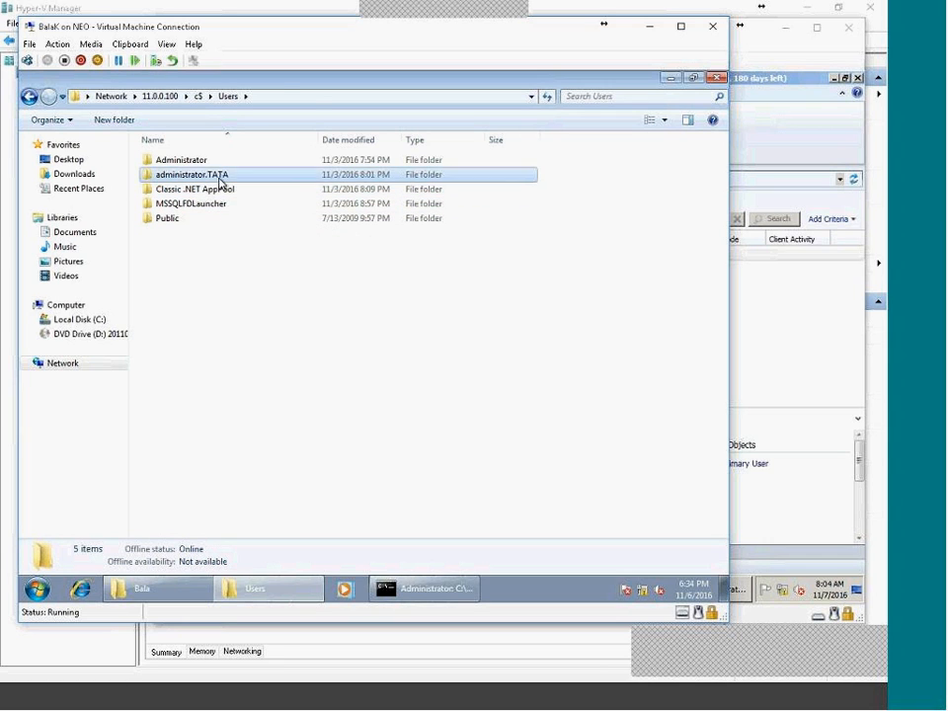
{"action": "double_click", "coordinate": [220, 182]}
{"action": "double_click", "coordinate": [191, 188]}
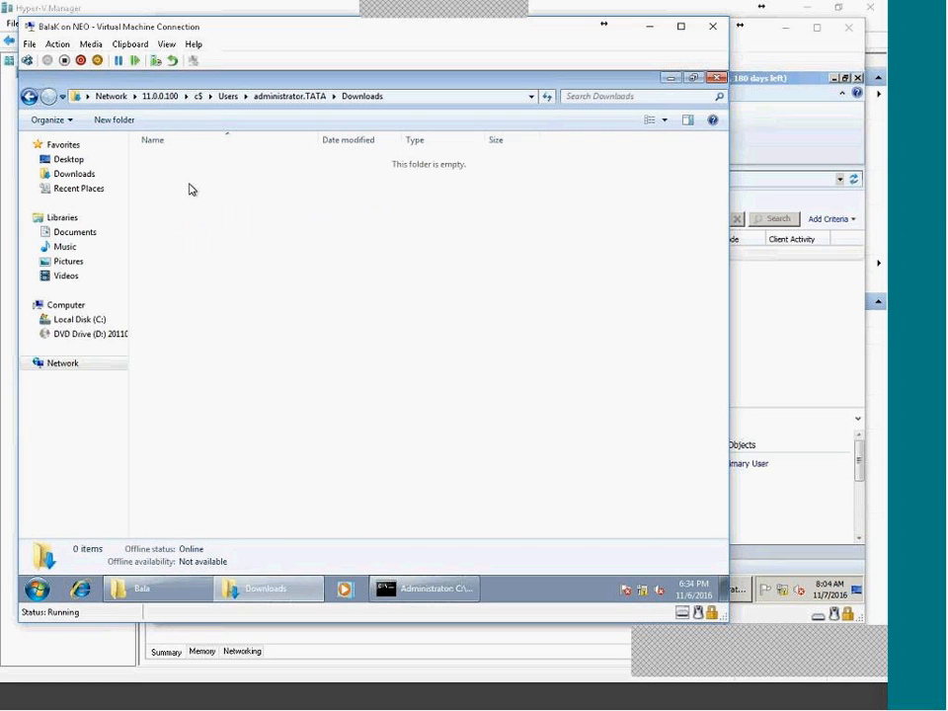
{"action": "key", "text": "BackSpace"}
{"action": "double_click", "coordinate": [190, 174]}
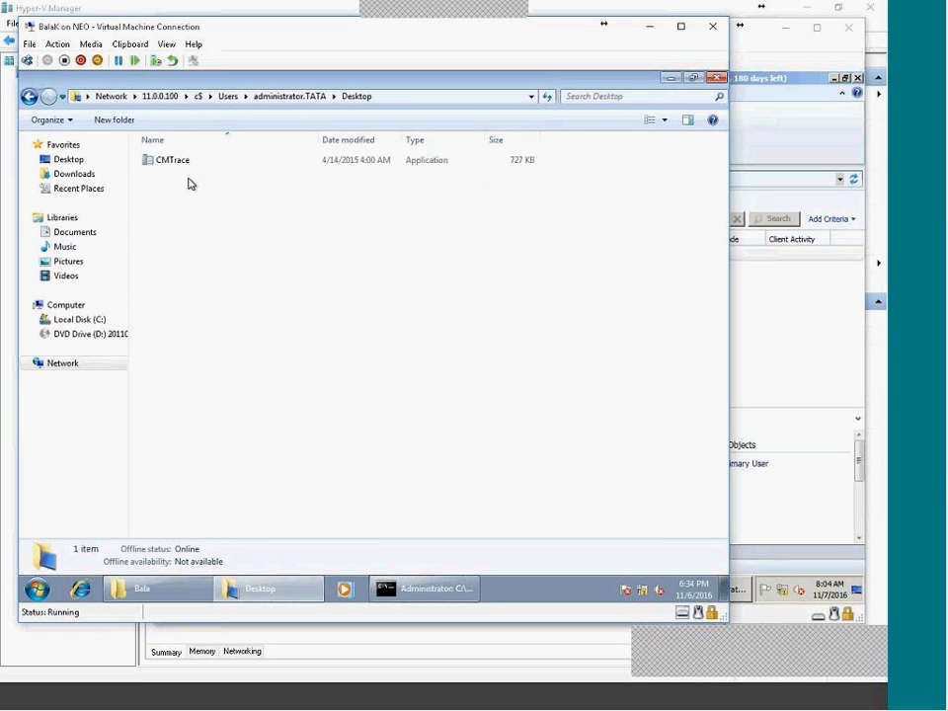
{"action": "right_click", "coordinate": [543, 587]}
Launch CMTrace from the desktop, accept it as the default log viewer, and reposition its shortcut.
{"action": "left_click", "coordinate": [569, 526]}
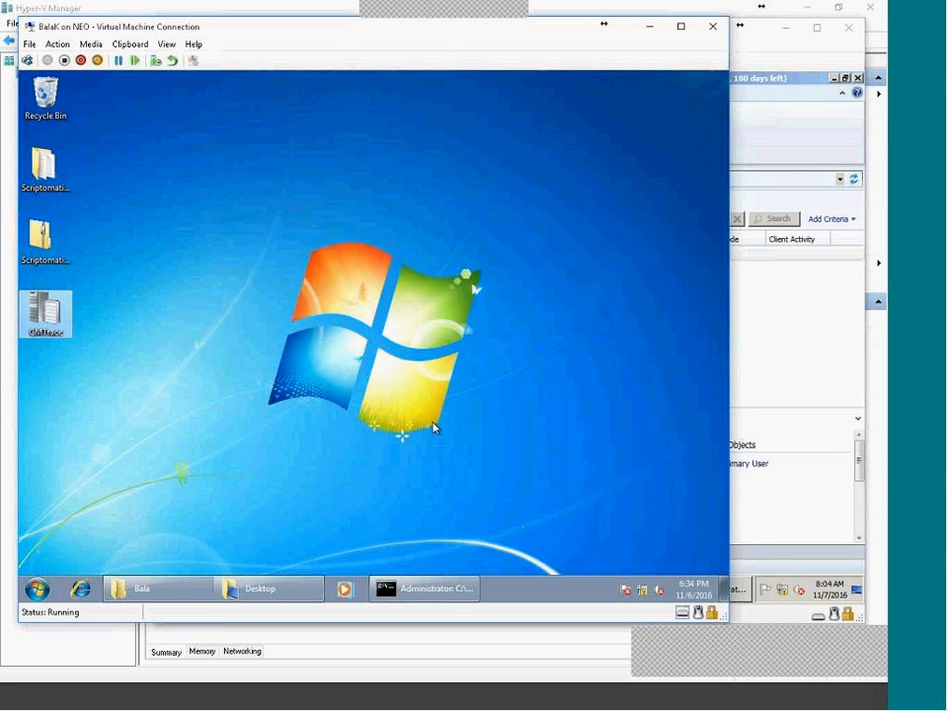
{"action": "right_click", "coordinate": [275, 592]}
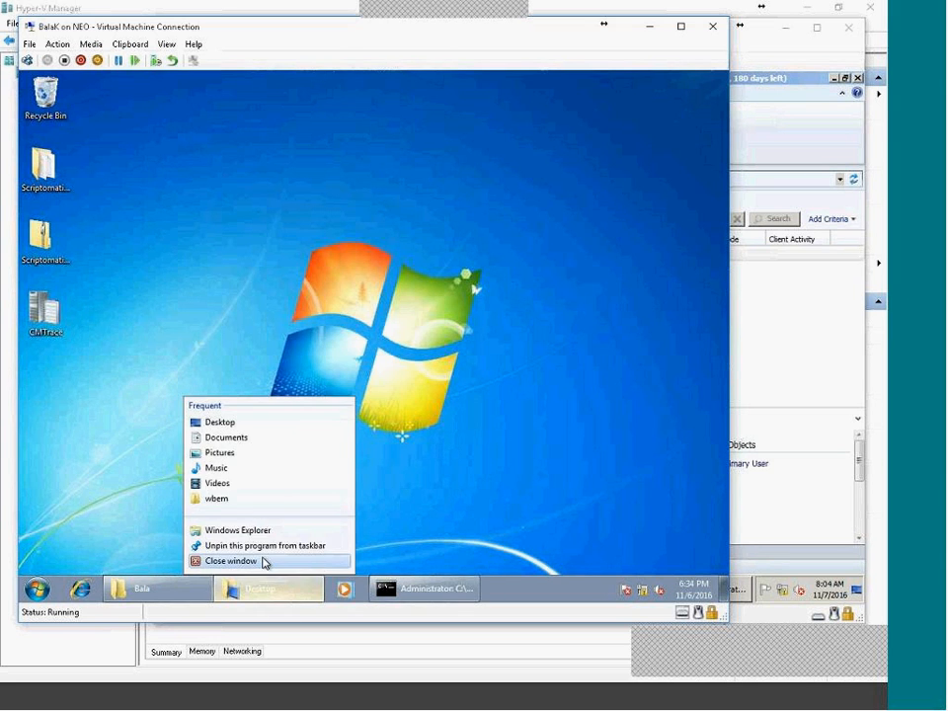
{"action": "left_click", "coordinate": [264, 561]}
{"action": "double_click", "coordinate": [45, 310]}
{"action": "left_click", "coordinate": [416, 378]}
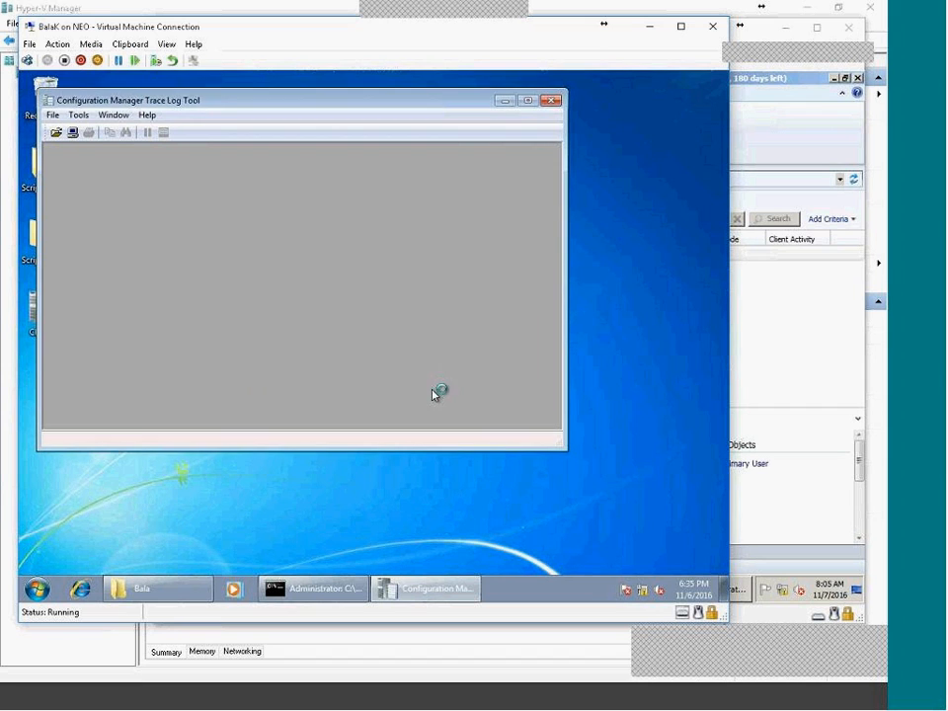
{"action": "left_click", "coordinate": [553, 101]}
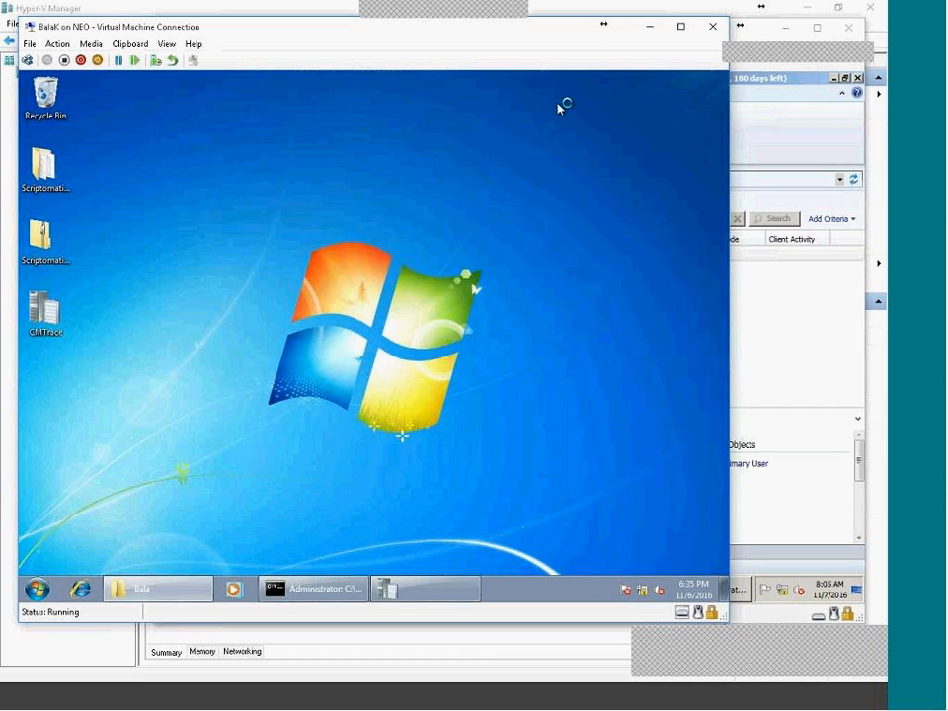
{"action": "left_click_drag", "start_coordinate": [45, 309], "coordinate": [534, 176]}
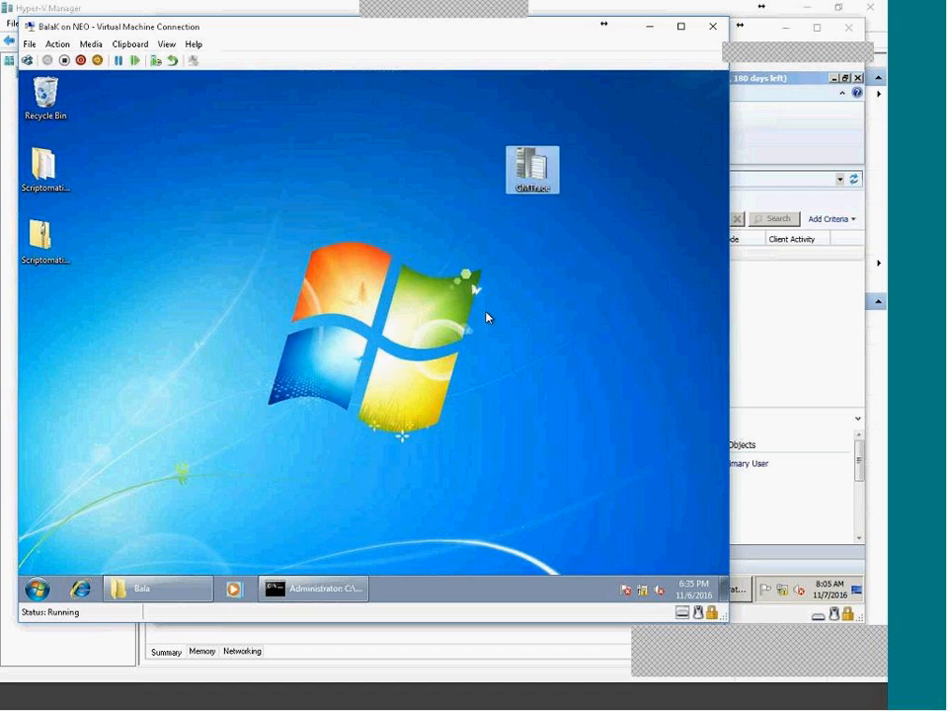
In the command prompt, run CD Bala, CD Client, then DIR to list the client files.
{"action": "left_click", "coordinate": [311, 589]}
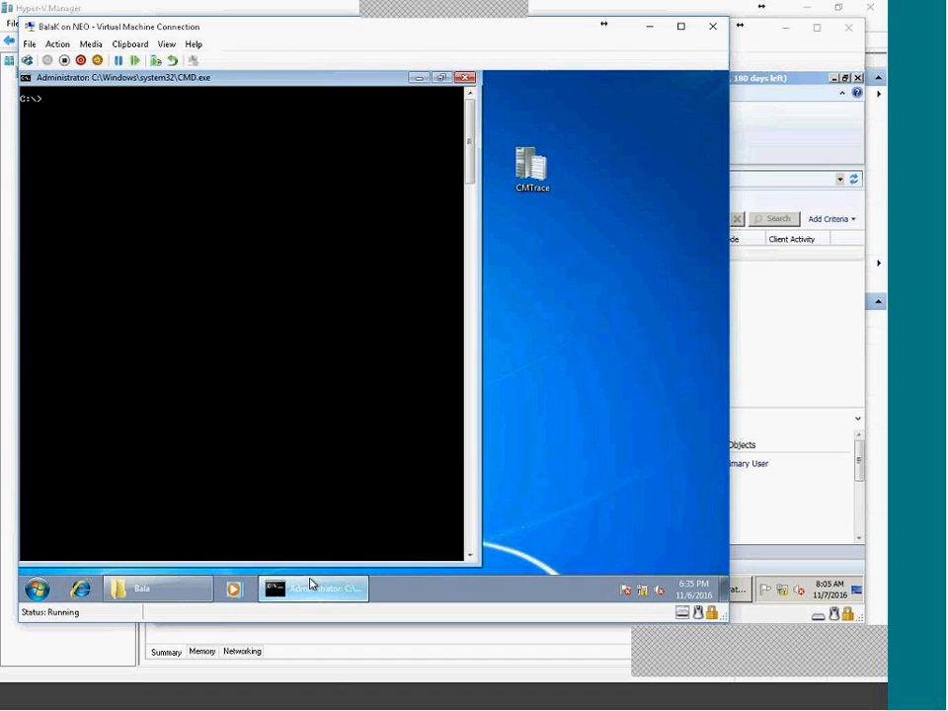
{"action": "type", "text": "CD Bala"}
{"action": "key", "text": "Return"}
{"action": "type", "text": "CD Client"}
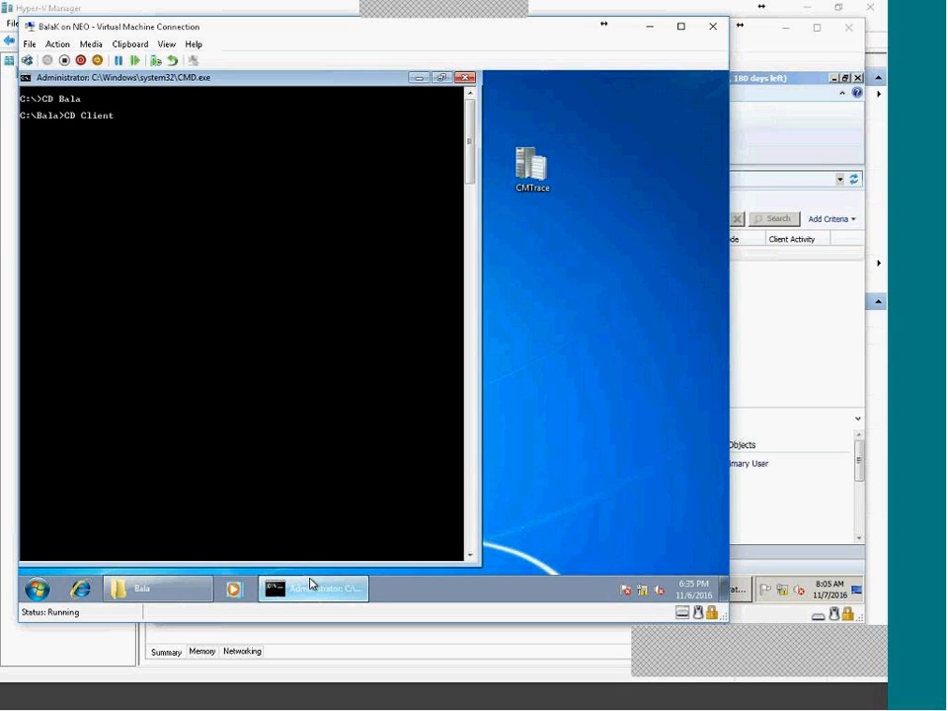
{"action": "key", "text": "Return"}
{"action": "type", "text": "DIR"}
{"action": "key", "text": "Return"}
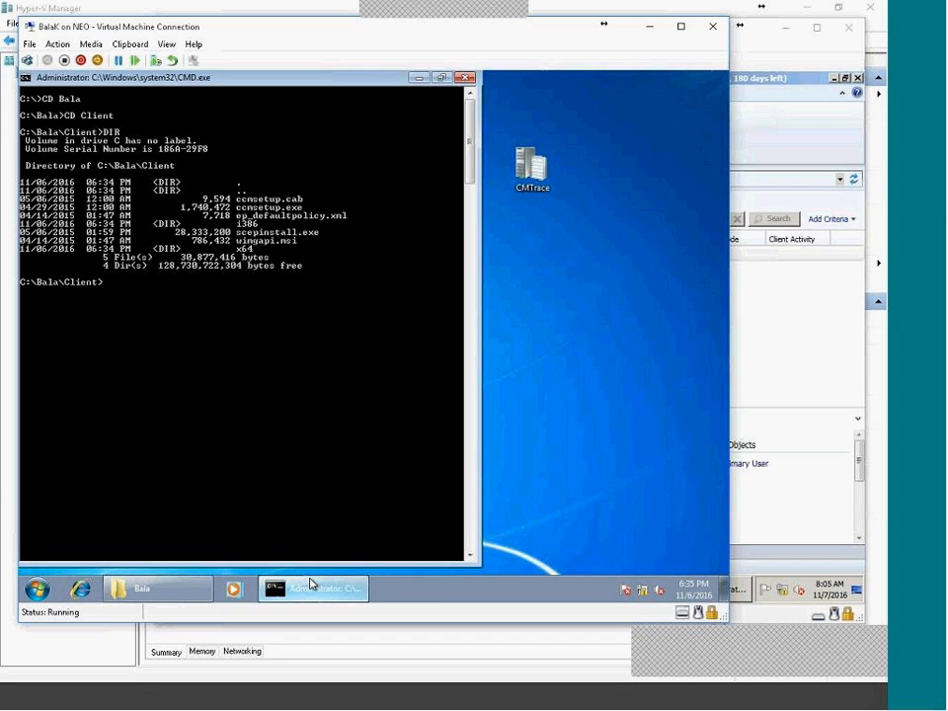
Copy ccmsetup.exe from the DIR listing to the prompt and run ccmsetup.exe /? for its usage help.
{"action": "right_click", "coordinate": [361, 243]}
{"action": "left_click", "coordinate": [382, 255]}
{"action": "left_click_drag", "start_coordinate": [234, 204], "coordinate": [301, 213]}
{"action": "key", "text": "super+c"}
{"action": "key", "text": "Return"}
{"action": "right_click", "coordinate": [247, 404]}
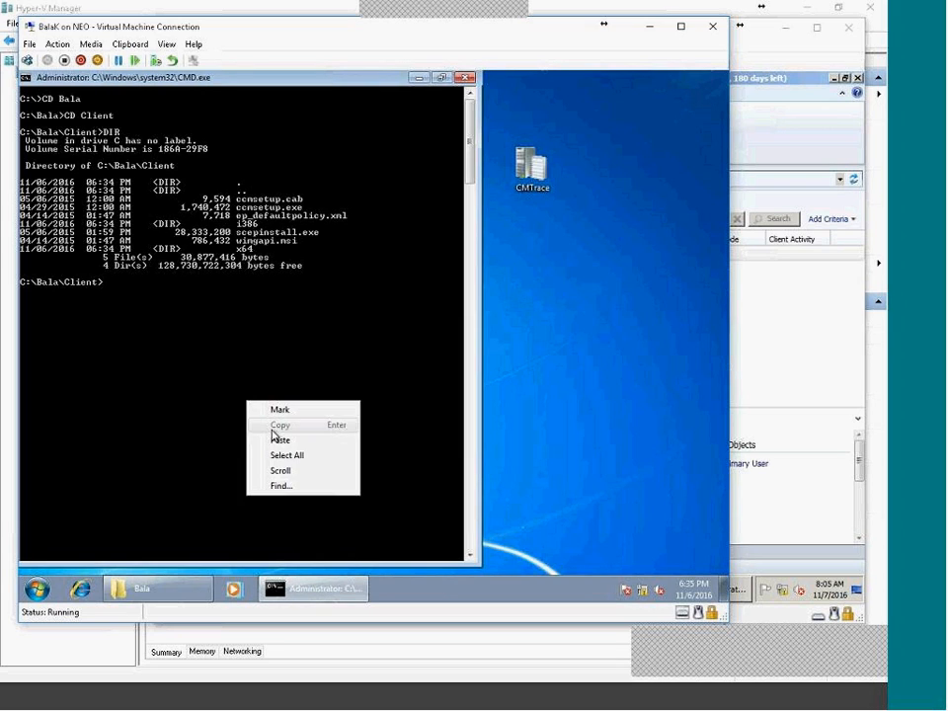
{"action": "left_click", "coordinate": [275, 440]}
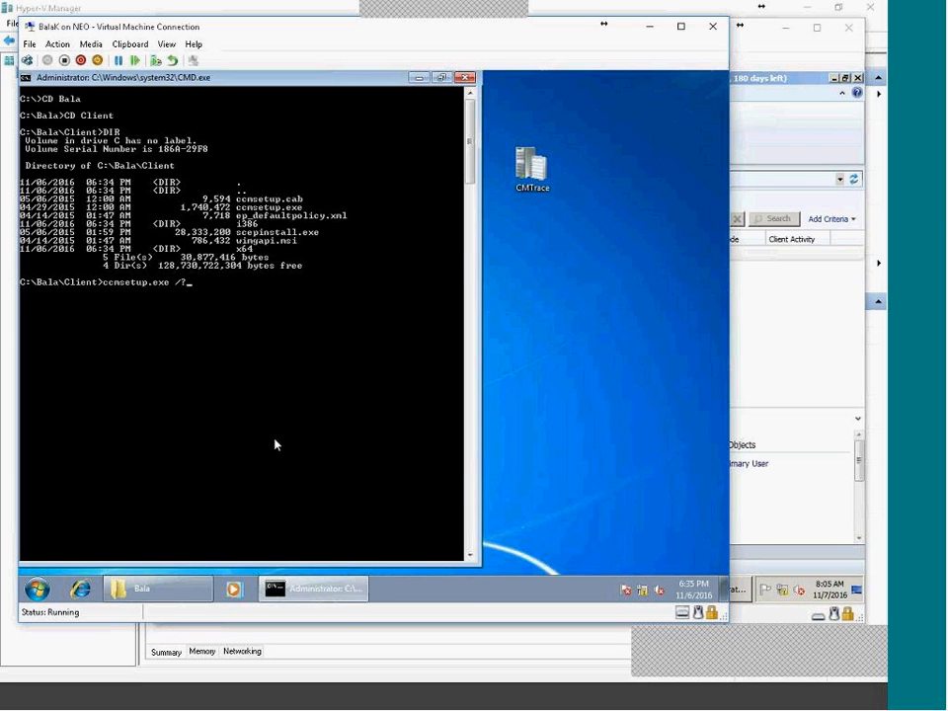
{"action": "key", "text": "Return"}
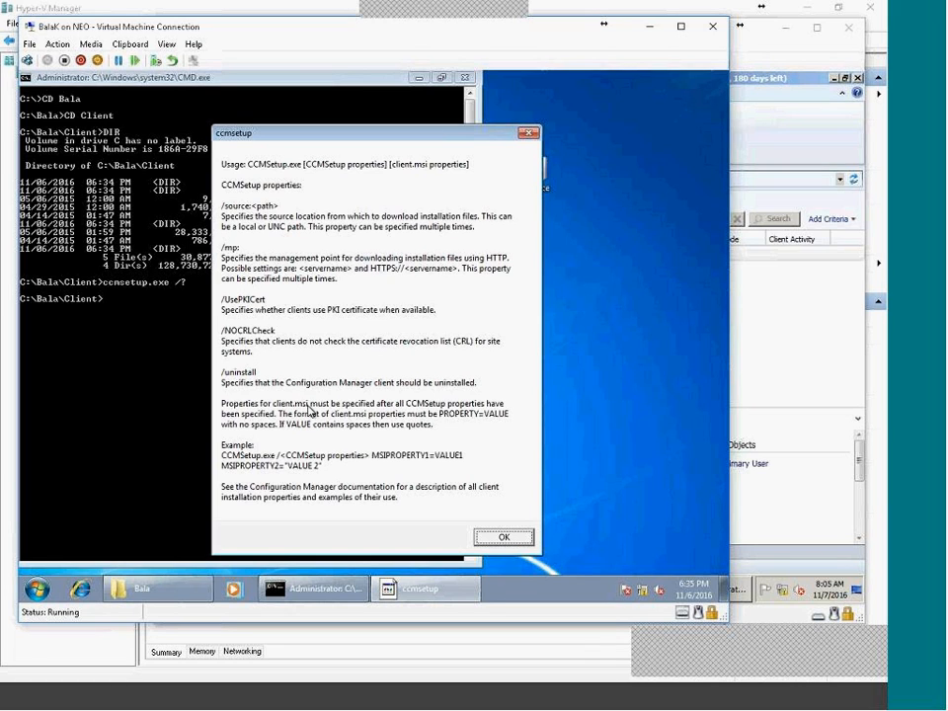
{"action": "left_click", "coordinate": [38, 589]}
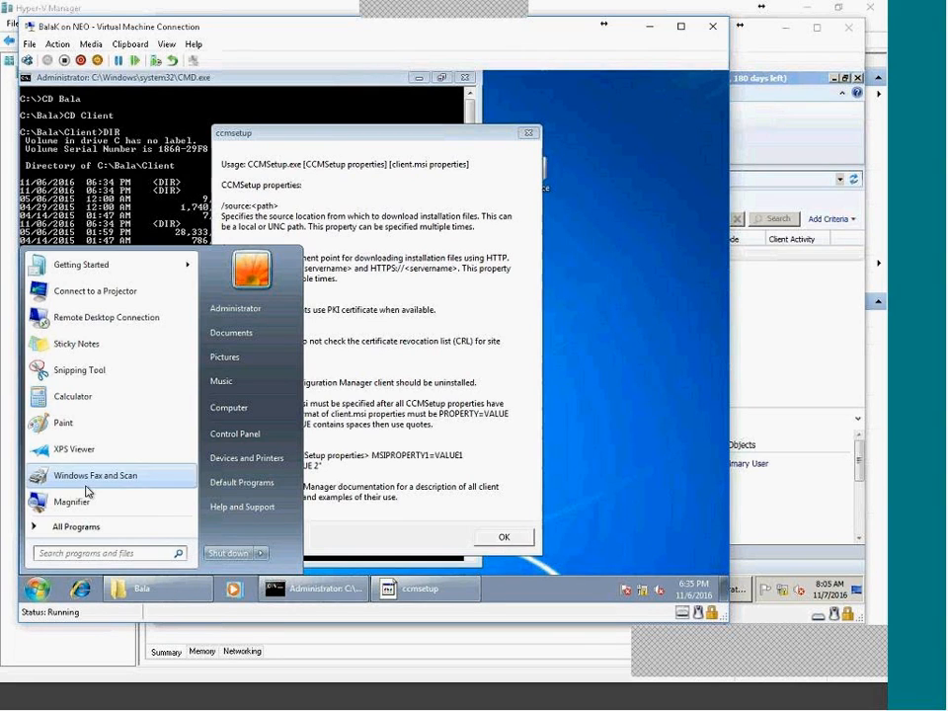
Launch Notepad from the Run prompt and move it beside the ccmsetup help text.
{"action": "type", "text": "RU"}
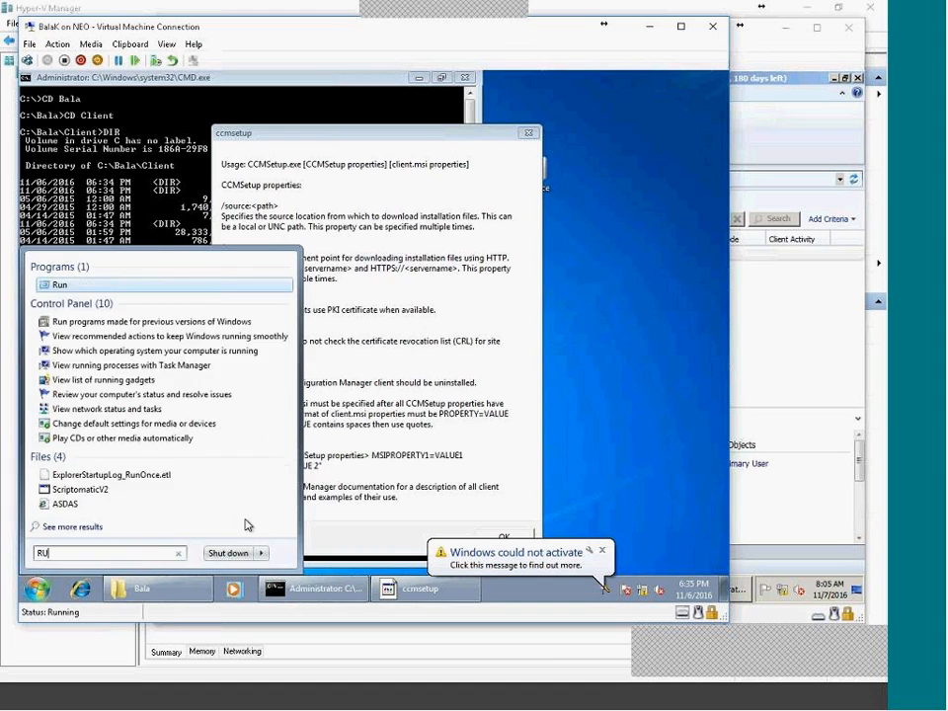
{"action": "key", "text": "Return"}
{"action": "type", "text": "NOTEPAD"}
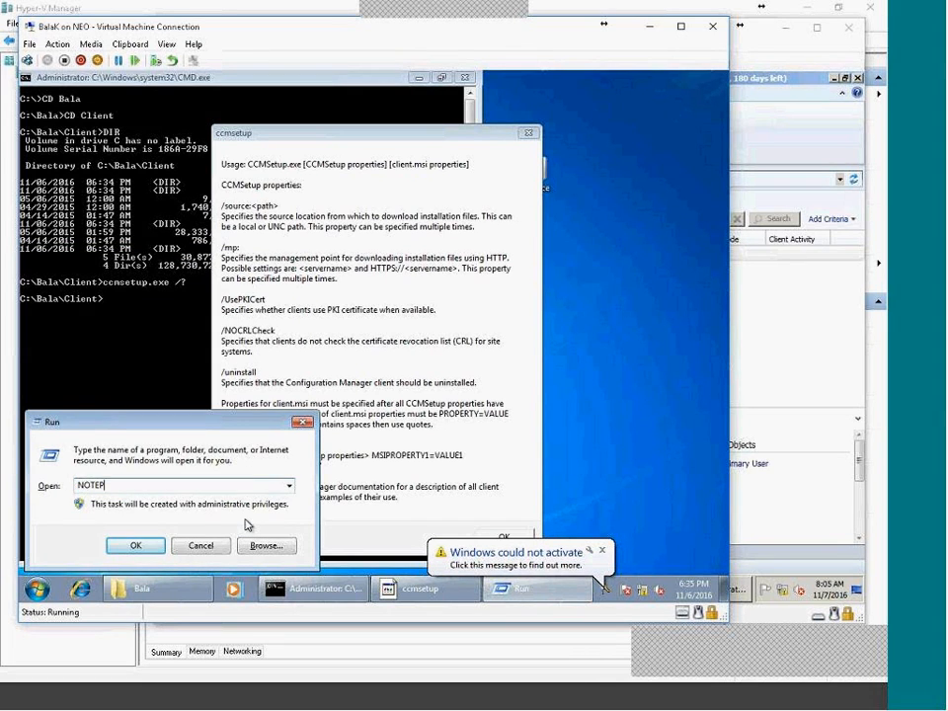
{"action": "key", "text": "Return"}
{"action": "left_click_drag", "start_coordinate": [249, 136], "coordinate": [647, 131]}
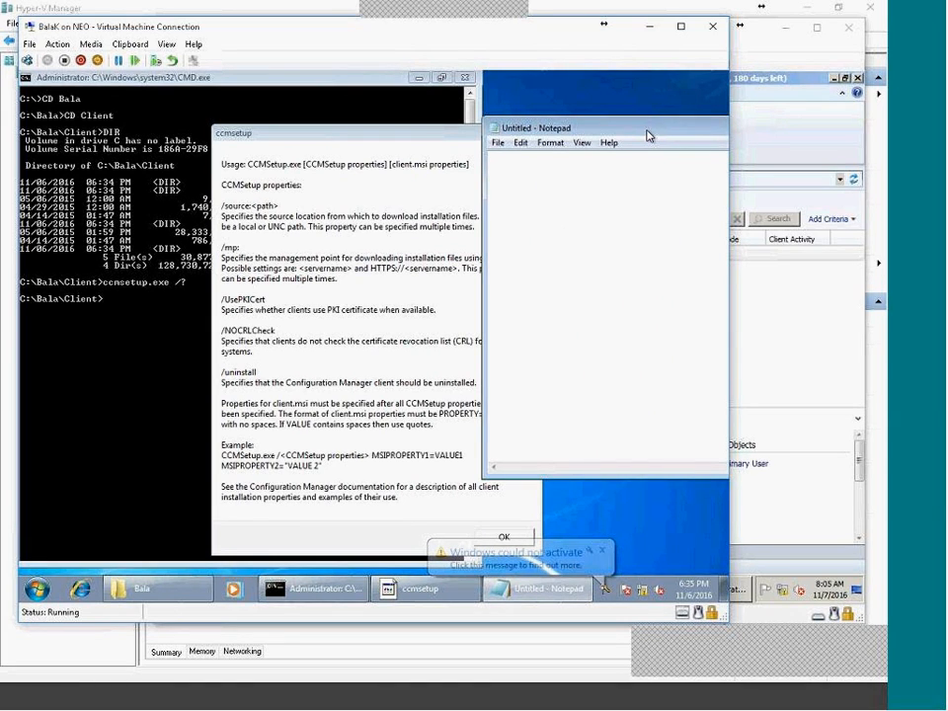
Type ccmsetup.exe /MP:INHYDTCS-CM01.TATA.LOCAL /SOURCE:C:\BALA\CLIENT\ in Notepad.
{"action": "type", "text": "ccmsetup.exe /"}
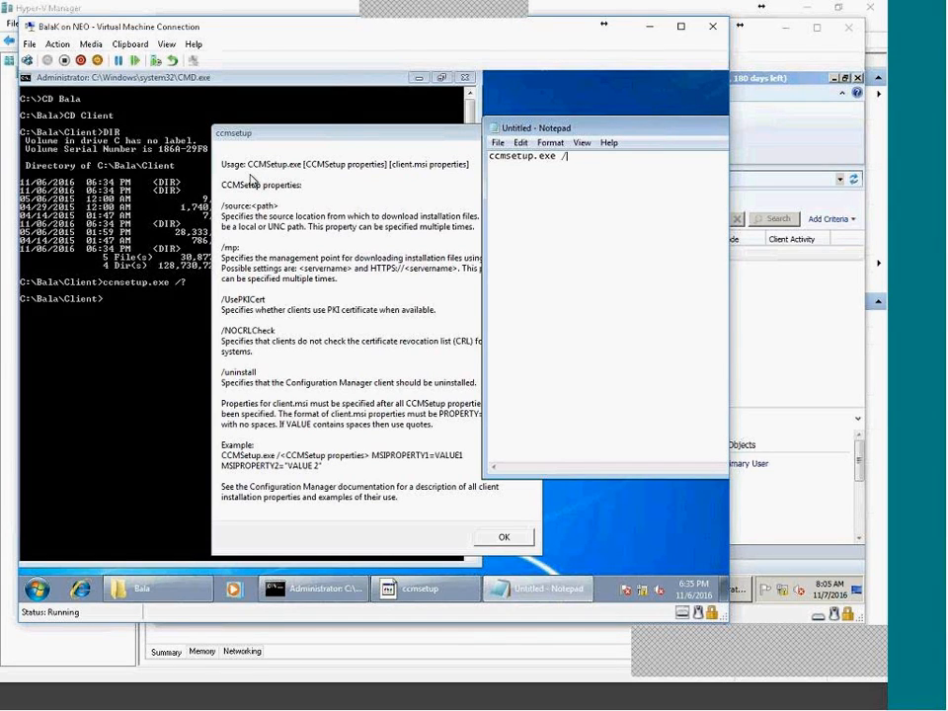
{"action": "type", "text": "OURCE:C:\\BALA\\CLIENT\\"}
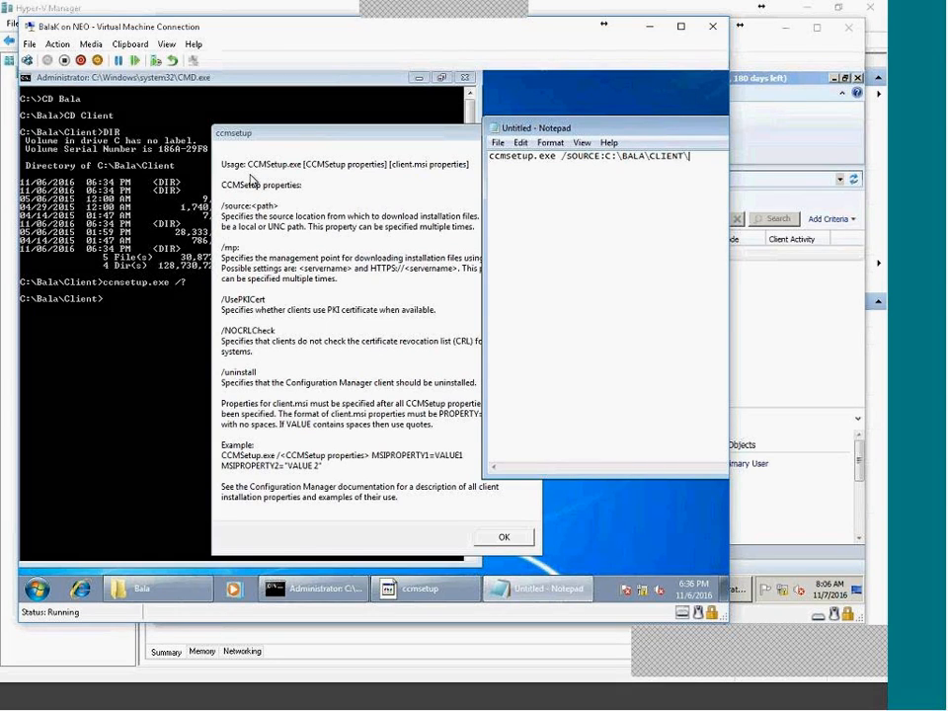
{"action": "key", "text": "ctrl+Left"}
{"action": "type", "text": "/MP:"}
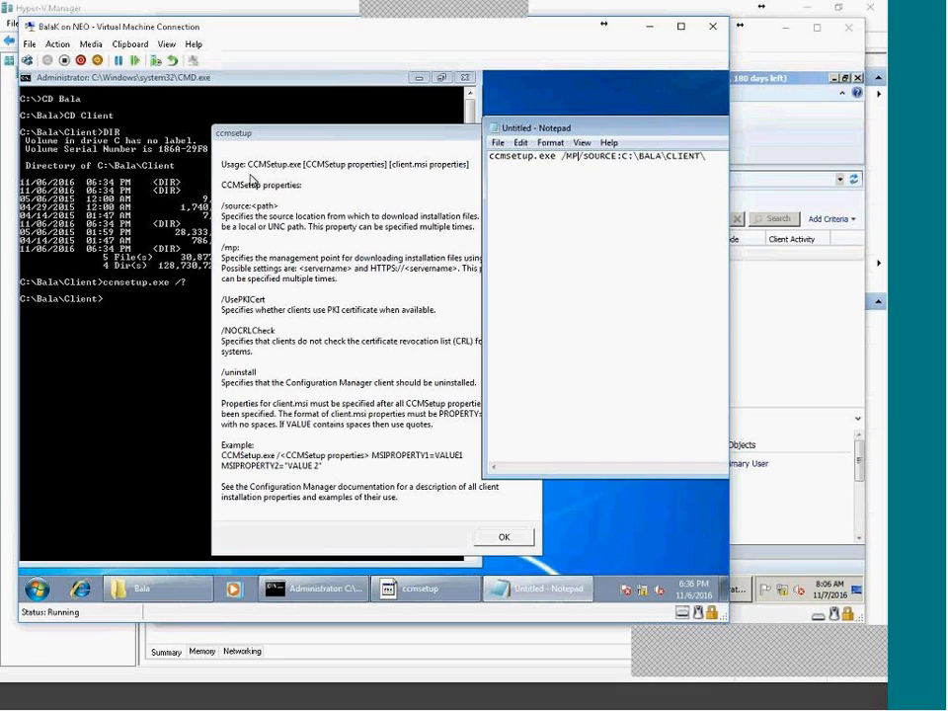
{"action": "type", "text": "INHY"}
{"action": "type", "text": "DTCS-CM"}
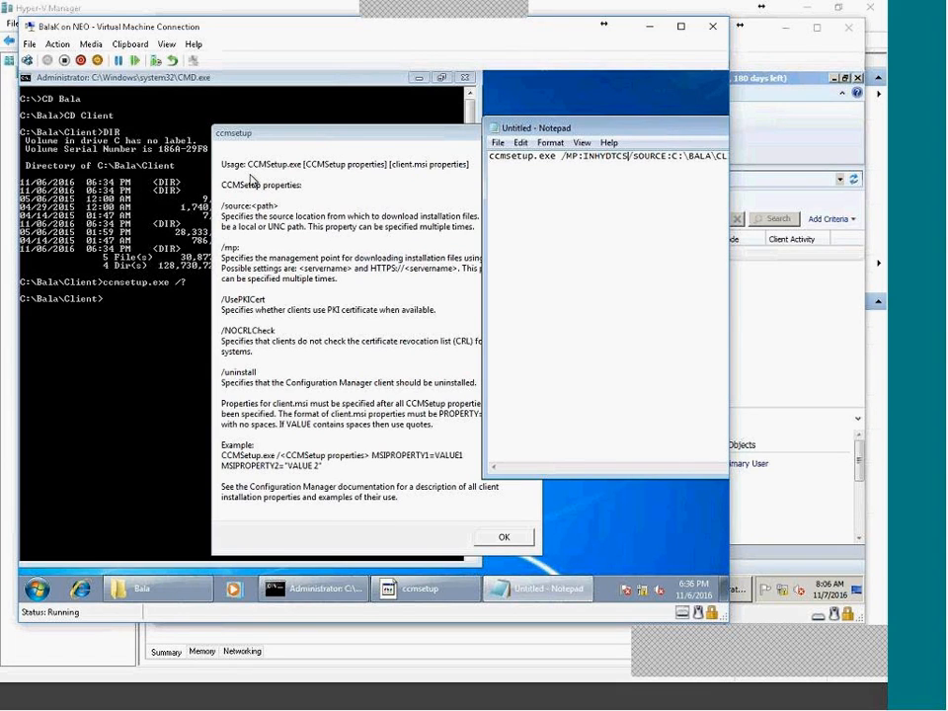
{"action": "type", "text": "01.TATA.LOCAL"}
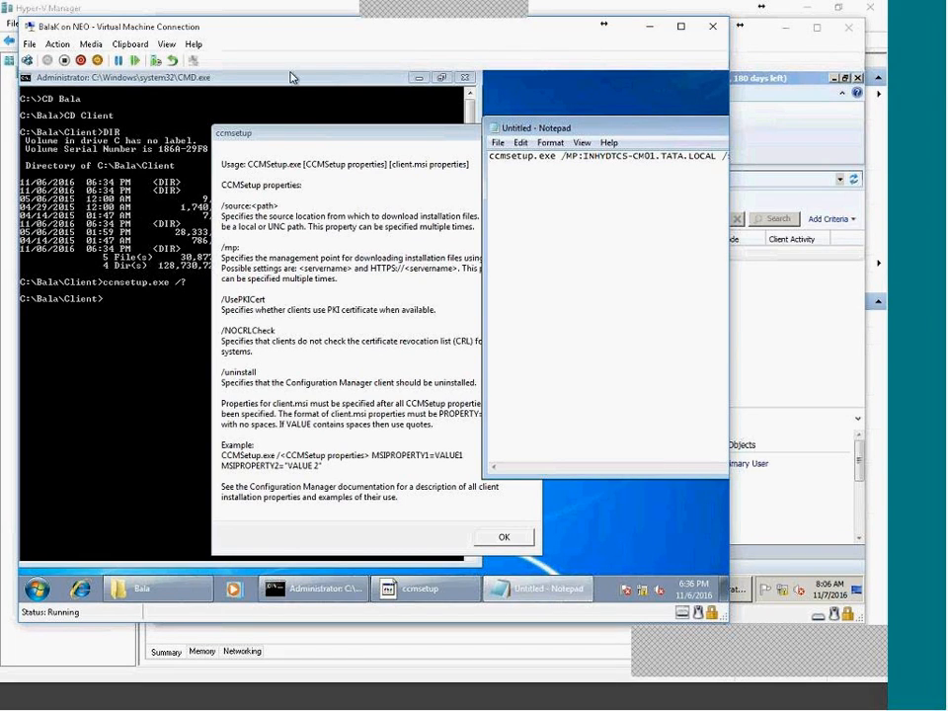
{"action": "left_click_drag", "start_coordinate": [676, 126], "coordinate": [468, 189]}
Add a second line reading CCMSETUP.EXE SMSSITECODE=P10, correcting the site code to uppercase.
{"action": "key", "text": "ctrl+a"}
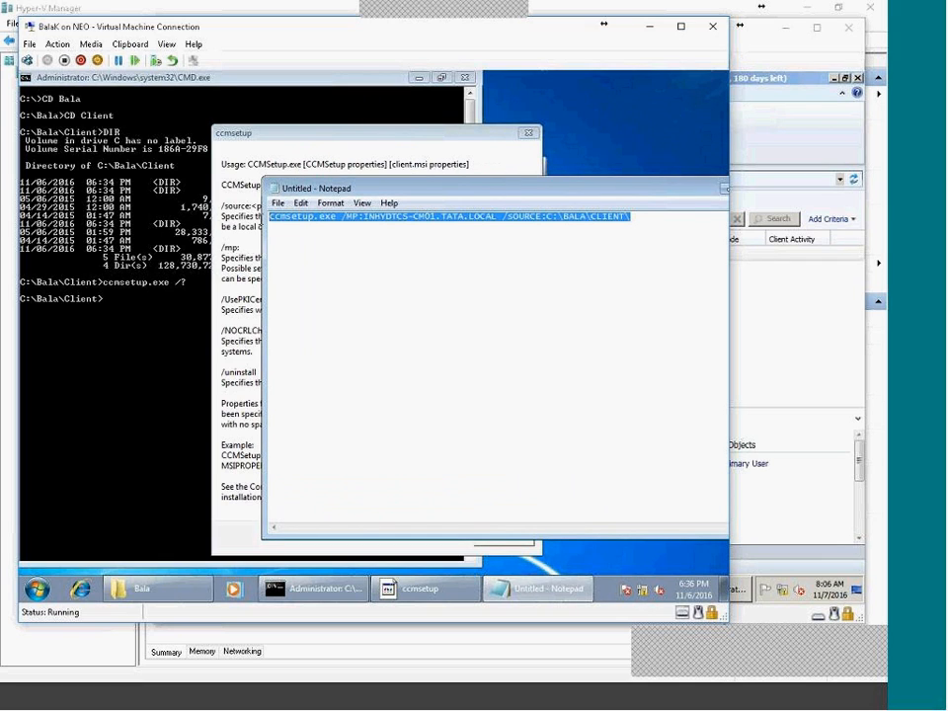
{"action": "left_click", "coordinate": [720, 226]}
{"action": "key", "text": "Return"}
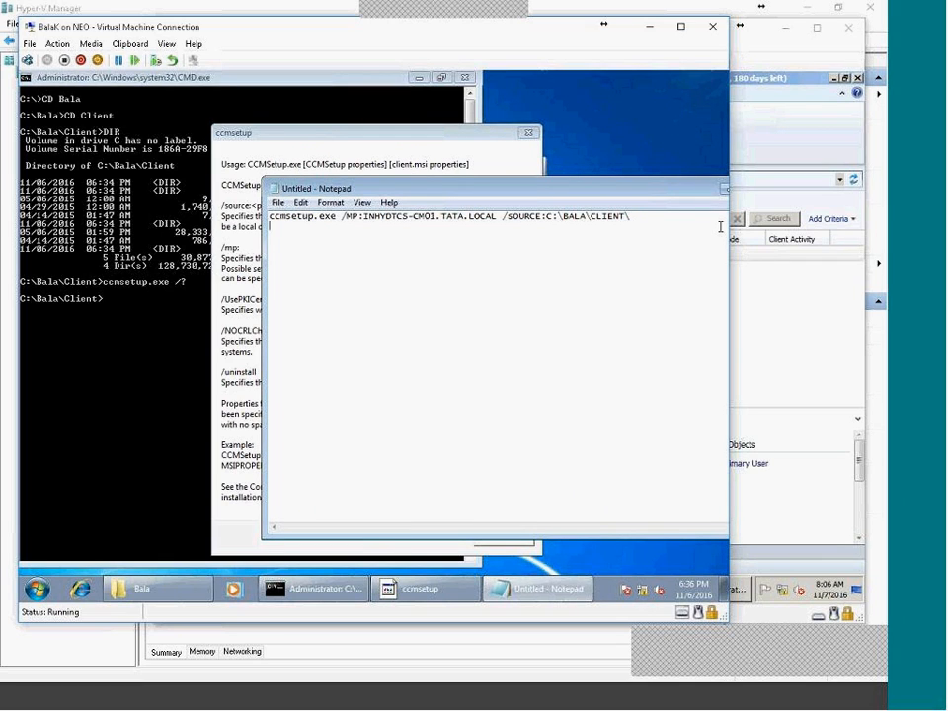
{"action": "type", "text": "CCMSETUP.EXE SMS"}
{"action": "key", "text": "BackSpace"}
{"action": "key", "text": "BackSpace"}
{"action": "key", "text": "BackSpace"}
{"action": "key", "text": "BackSpace"}
{"action": "type", "text": "SMSSITECODE="}
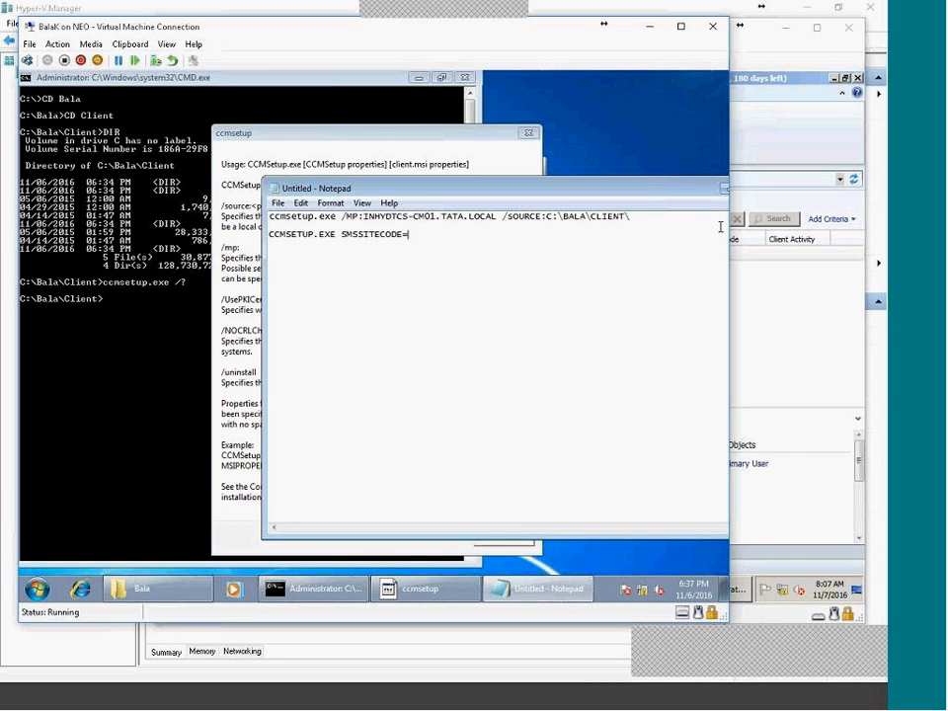
{"action": "type", "text": "p10"}
{"action": "key", "text": "Left"}
{"action": "key", "text": "Left"}
{"action": "key", "text": "BackSpace"}
{"action": "type", "text": "p"}
{"action": "key", "text": "BackSpace"}
{"action": "type", "text": "P"}
Select the entire CCMSETUP.EXE SMSSITECODE=P10 line and copy it.
{"action": "left_click_drag", "start_coordinate": [431, 233], "coordinate": [269, 234]}
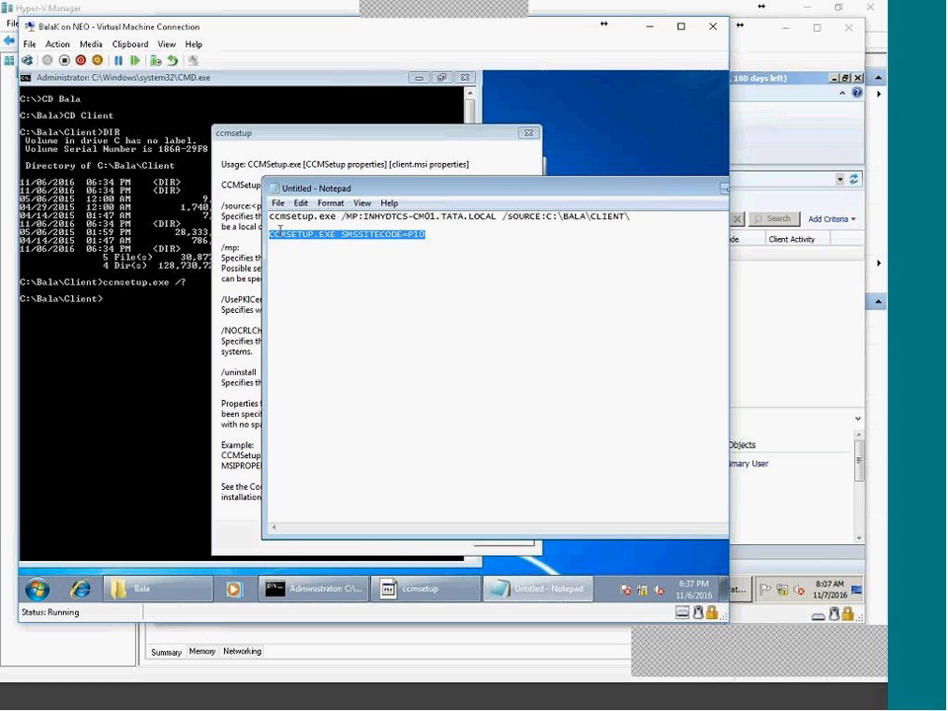
{"action": "right_click", "coordinate": [346, 246]}
{"action": "left_click", "coordinate": [378, 281]}
{"action": "left_click_drag", "start_coordinate": [335, 234], "coordinate": [271, 234]}
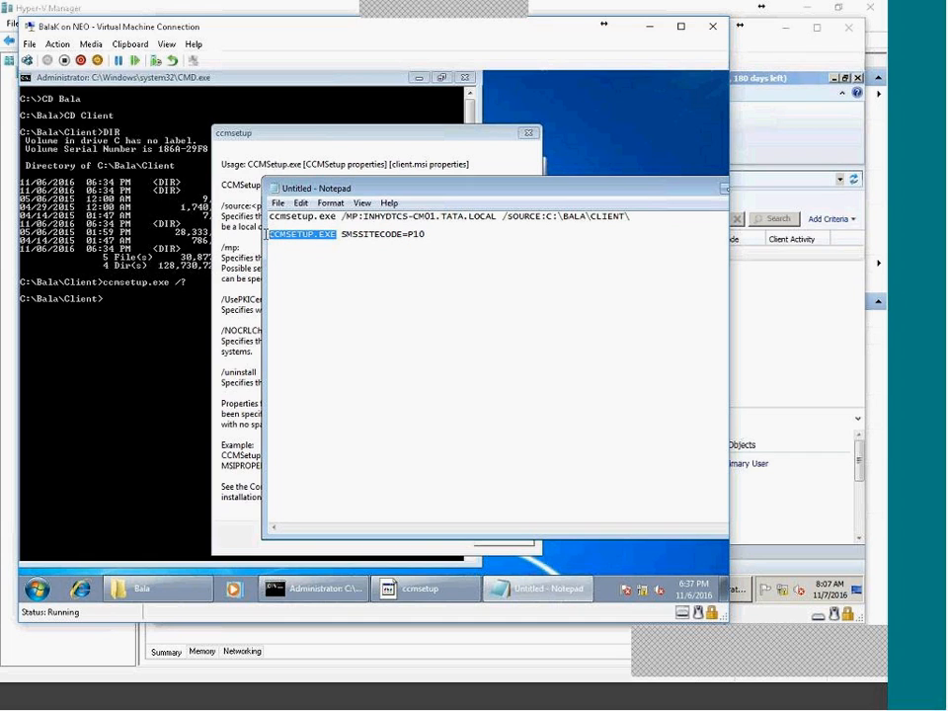
{"action": "left_click_drag", "start_coordinate": [426, 234], "coordinate": [267, 237]}
{"action": "right_click", "coordinate": [289, 233]}
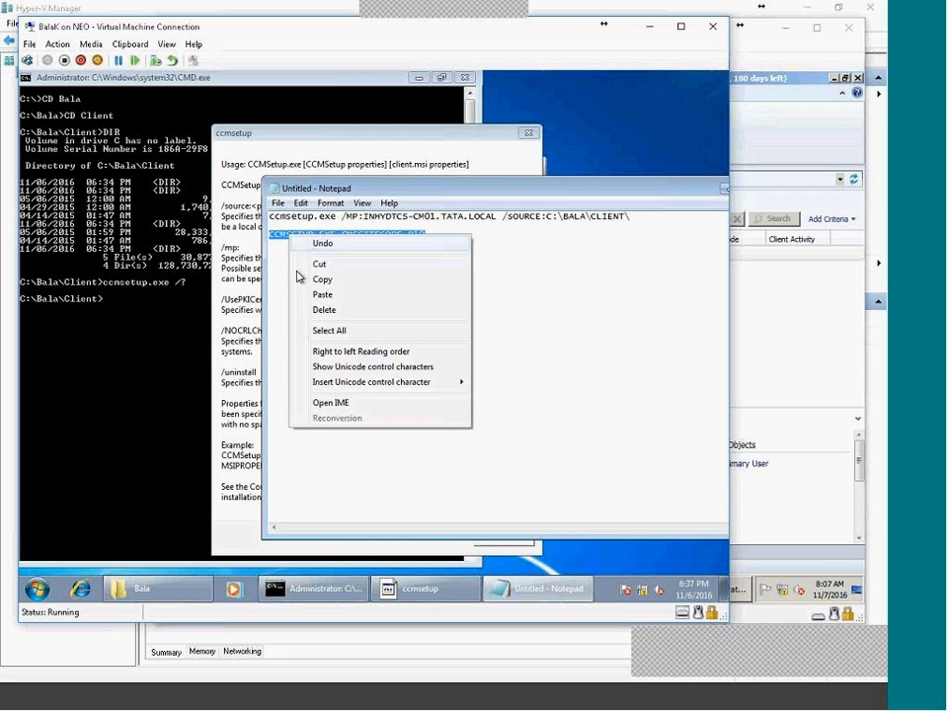
{"action": "left_click", "coordinate": [302, 279]}
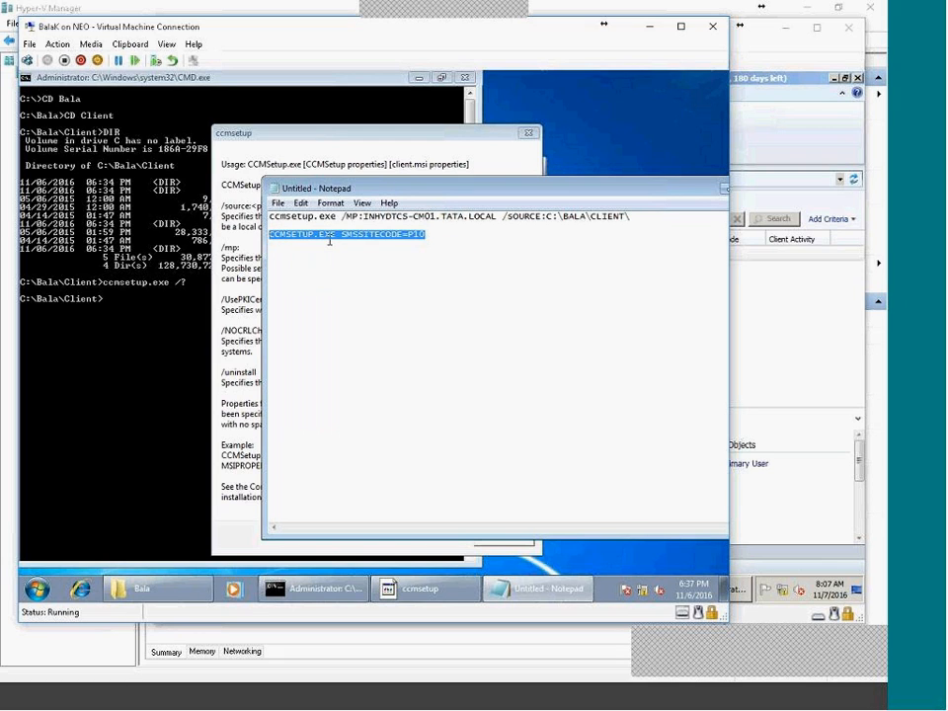
Run CCMSETUP.EXE SMSSITECODE=P10 from C:\Bala\Client, dropping the pasted /SOURCE path.
{"action": "right_click", "coordinate": [133, 280]}
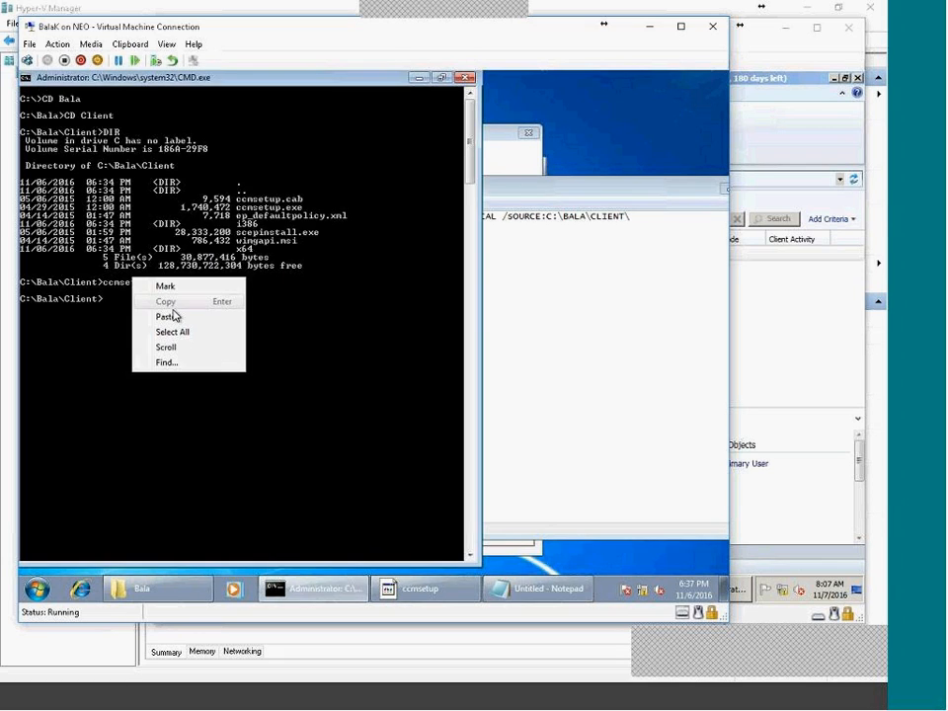
{"action": "left_click", "coordinate": [173, 315]}
{"action": "left_click", "coordinate": [570, 255]}
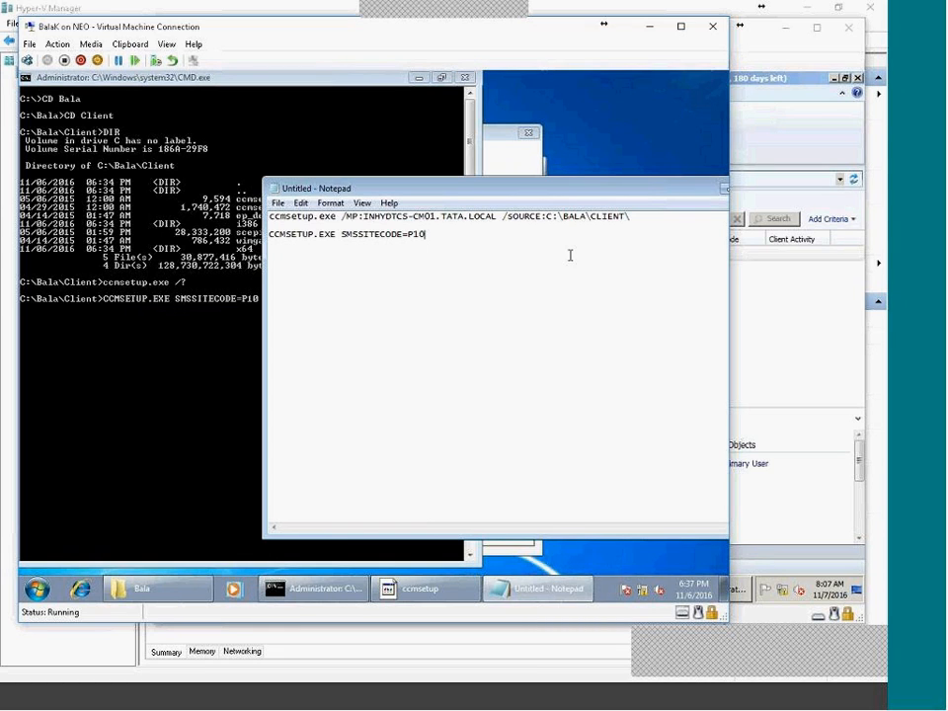
{"action": "left_click_drag", "start_coordinate": [501, 217], "coordinate": [638, 214]}
{"action": "left_click", "coordinate": [174, 311]}
{"action": "right_click", "coordinate": [318, 298]}
{"action": "left_click", "coordinate": [350, 330]}
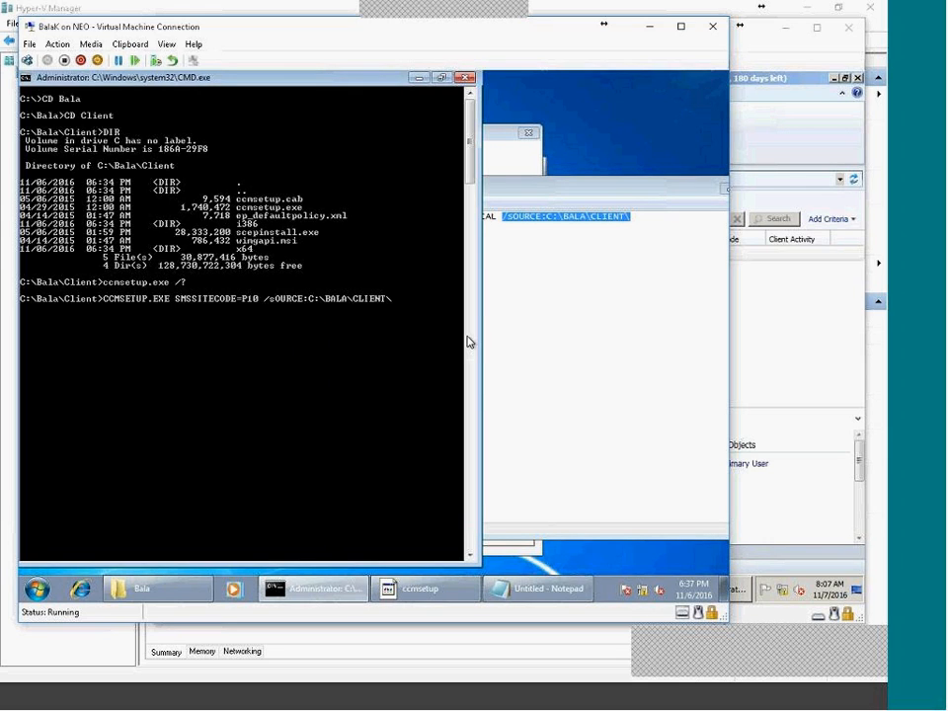
{"action": "key", "text": "BackSpace"}
{"action": "key", "text": "BackSpace"}
{"action": "key", "text": "BackSpace"}
{"action": "key", "text": "BackSpace"}
{"action": "key", "text": "BackSpace"}
{"action": "key", "text": "BackSpace"}
{"action": "key", "text": "BackSpace"}
{"action": "key", "text": "BackSpace"}
{"action": "key", "text": "BackSpace"}
{"action": "key", "text": "BackSpace"}
{"action": "key", "text": "BackSpace"}
{"action": "key", "text": "BackSpace"}
{"action": "key", "text": "BackSpace"}
{"action": "key", "text": "BackSpace"}
{"action": "key", "text": "BackSpace"}
{"action": "key", "text": "BackSpace"}
{"action": "key", "text": "BackSpace"}
{"action": "key", "text": "BackSpace"}
{"action": "key", "text": "BackSpace"}
{"action": "key", "text": "BackSpace"}
{"action": "key", "text": "BackSpace"}
{"action": "key", "text": "BackSpace"}
{"action": "key", "text": "BackSpace"}
{"action": "key", "text": "BackSpace"}
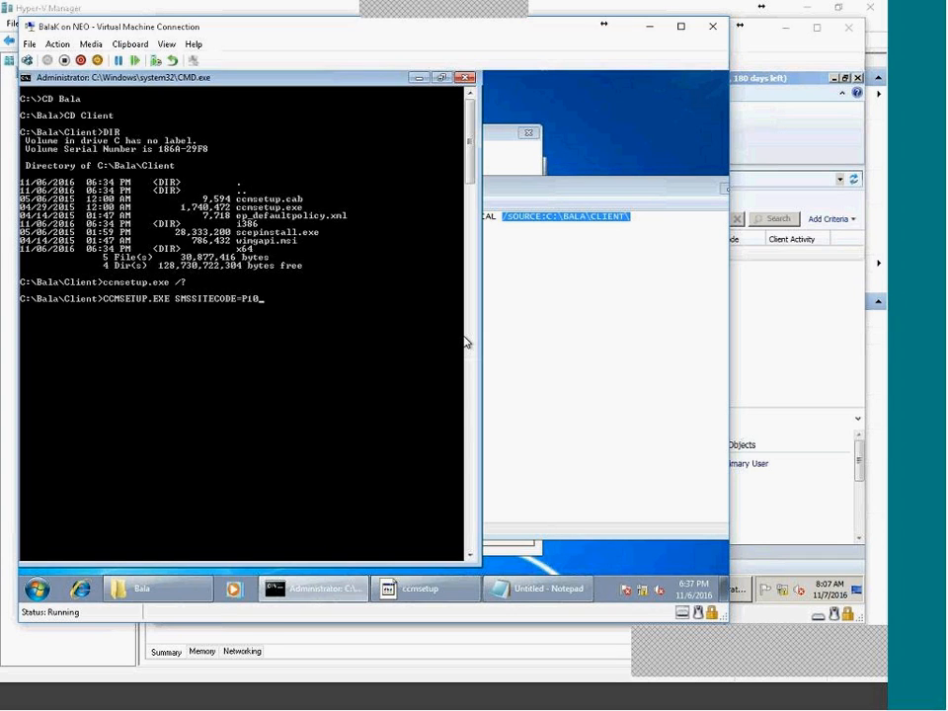
{"action": "key", "text": "Return"}
{"action": "left_click", "coordinate": [137, 596]}
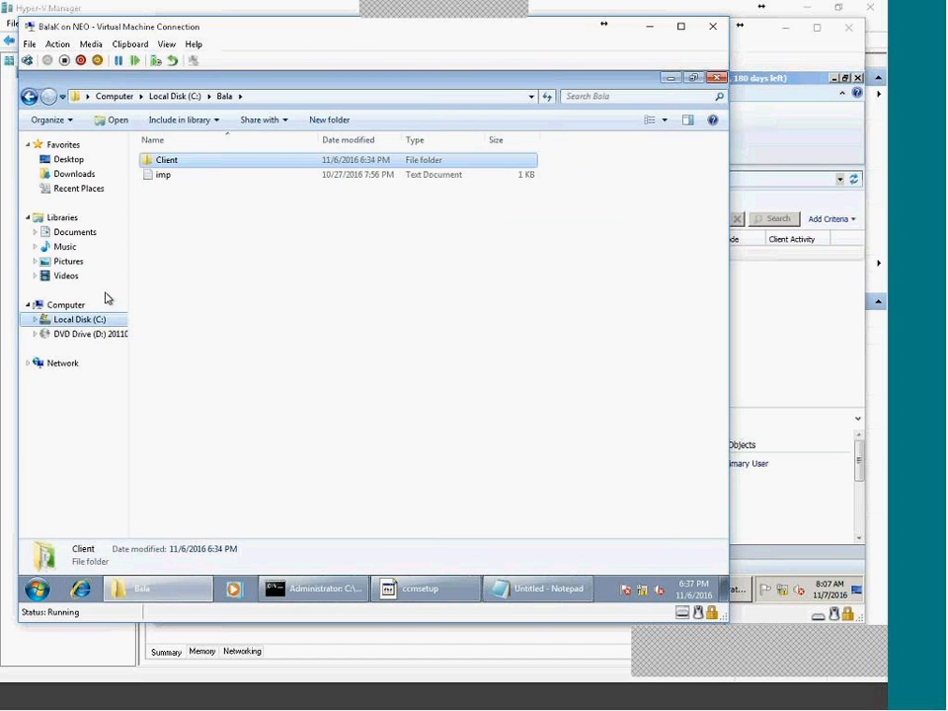
Open C:\Windows\ccmsetup\Logs\ccmsetup.log in CMTrace, leaving Explorer on the ccmsetup folder.
{"action": "left_click", "coordinate": [61, 320]}
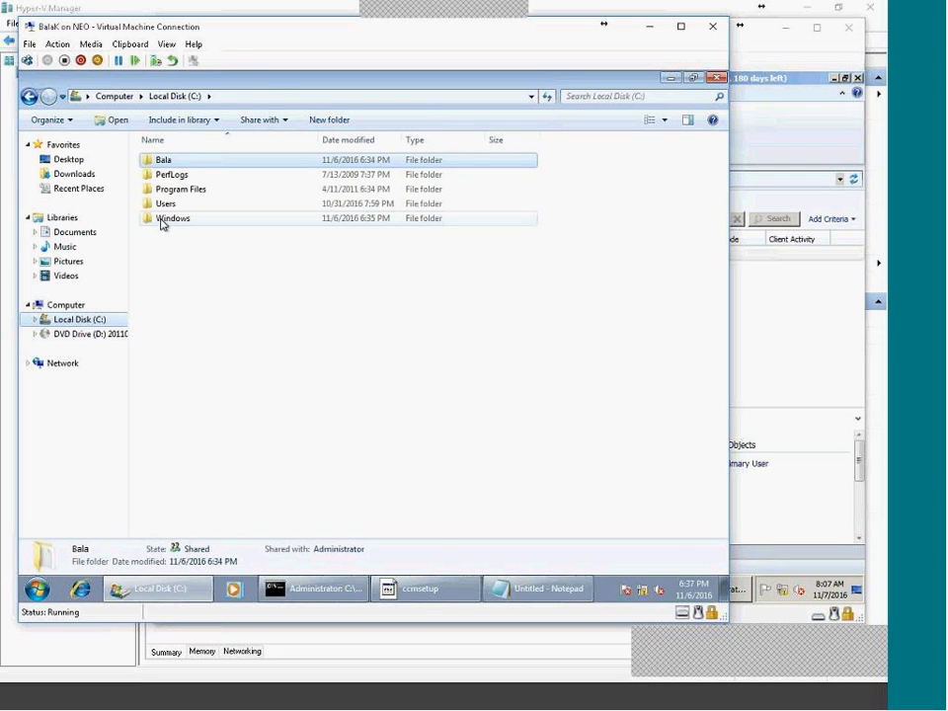
{"action": "double_click", "coordinate": [161, 218]}
{"action": "left_click", "coordinate": [160, 221]}
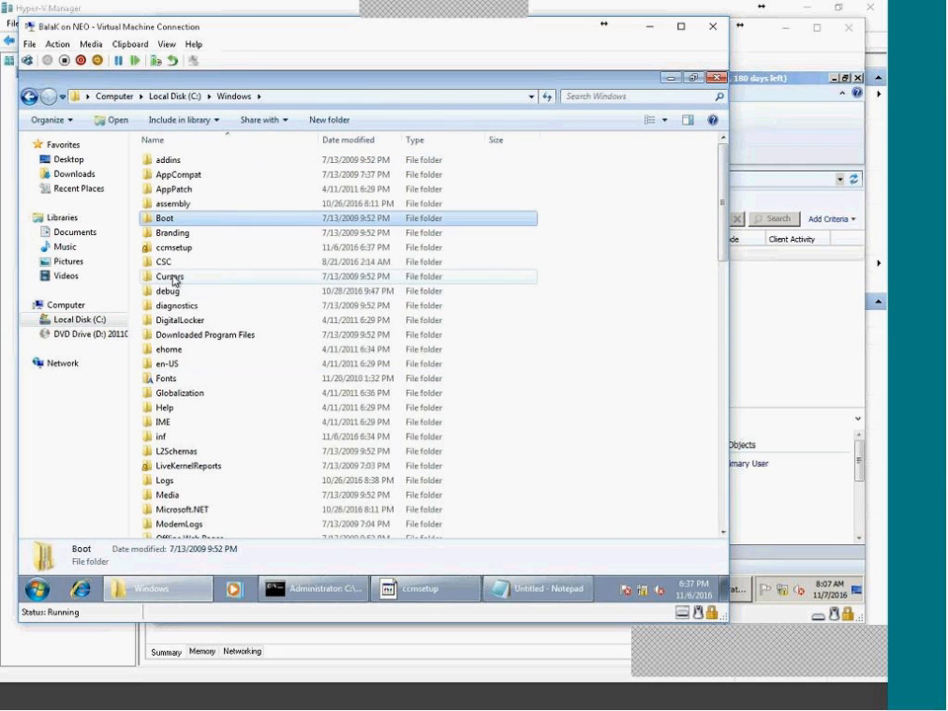
{"action": "left_click", "coordinate": [178, 248]}
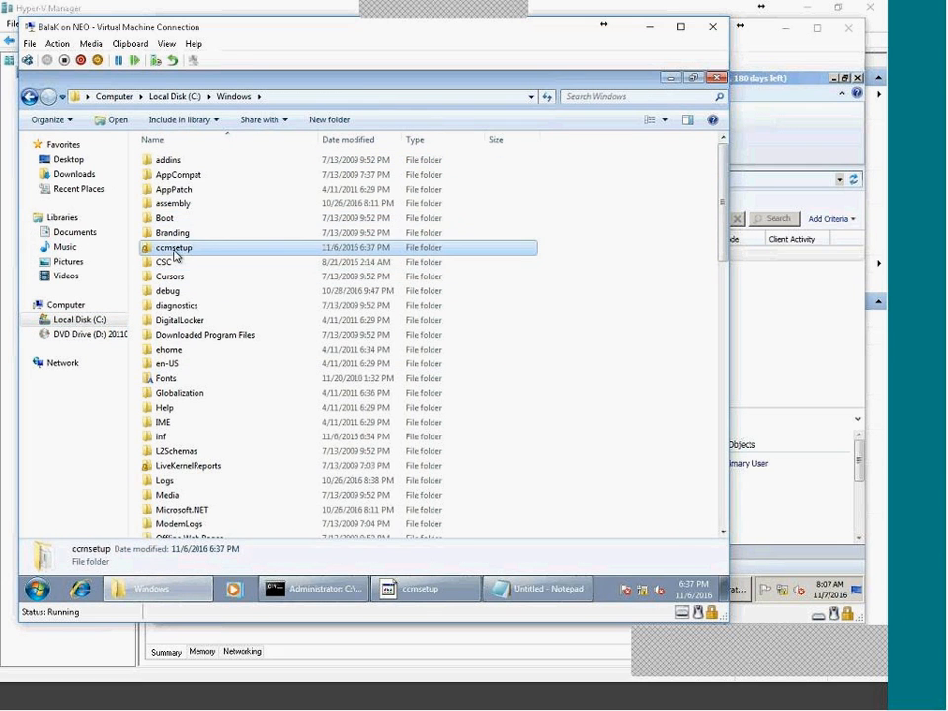
{"action": "double_click", "coordinate": [189, 248]}
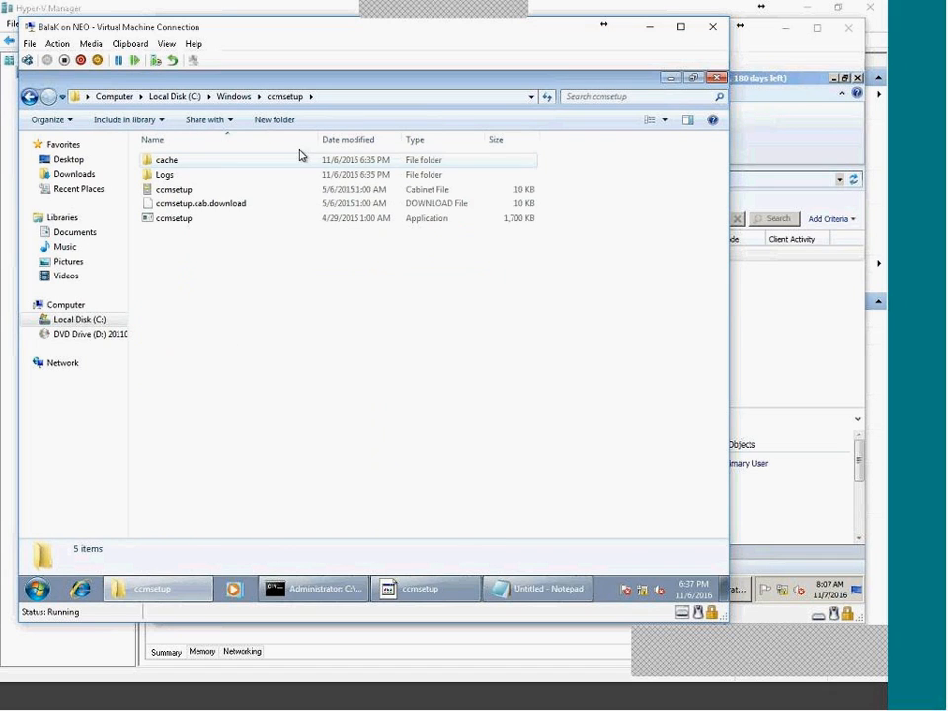
{"action": "double_click", "coordinate": [179, 178]}
{"action": "double_click", "coordinate": [175, 162]}
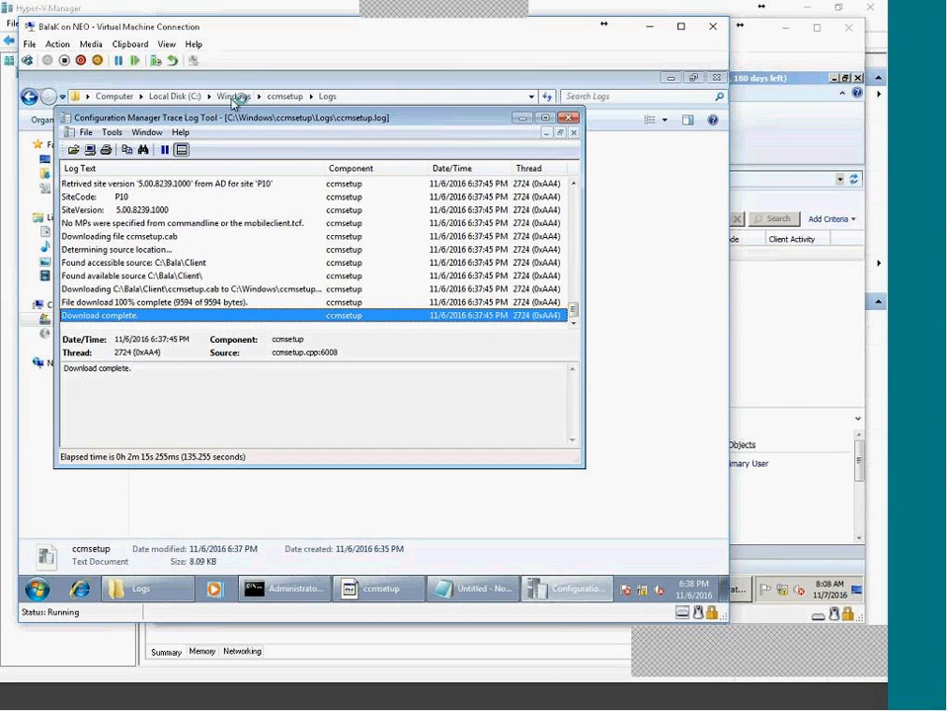
{"action": "left_click", "coordinate": [281, 97]}
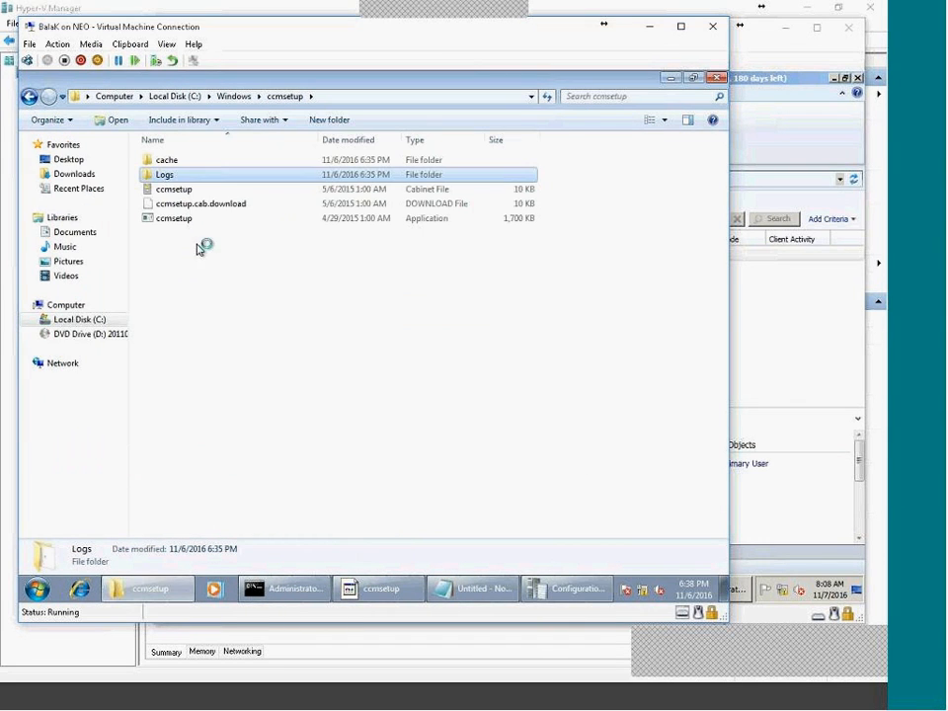
Place the CMTrace window right of the file list at full screen height.
{"action": "left_click", "coordinate": [564, 592]}
{"action": "left_click_drag", "start_coordinate": [237, 116], "coordinate": [533, 100]}
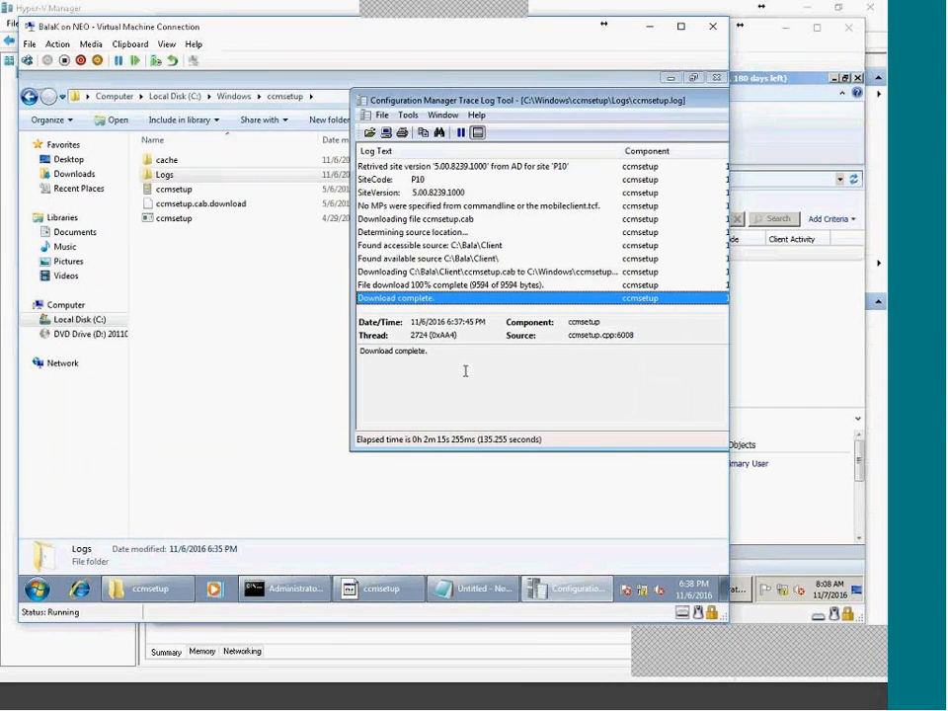
{"action": "left_click_drag", "start_coordinate": [467, 451], "coordinate": [477, 600]}
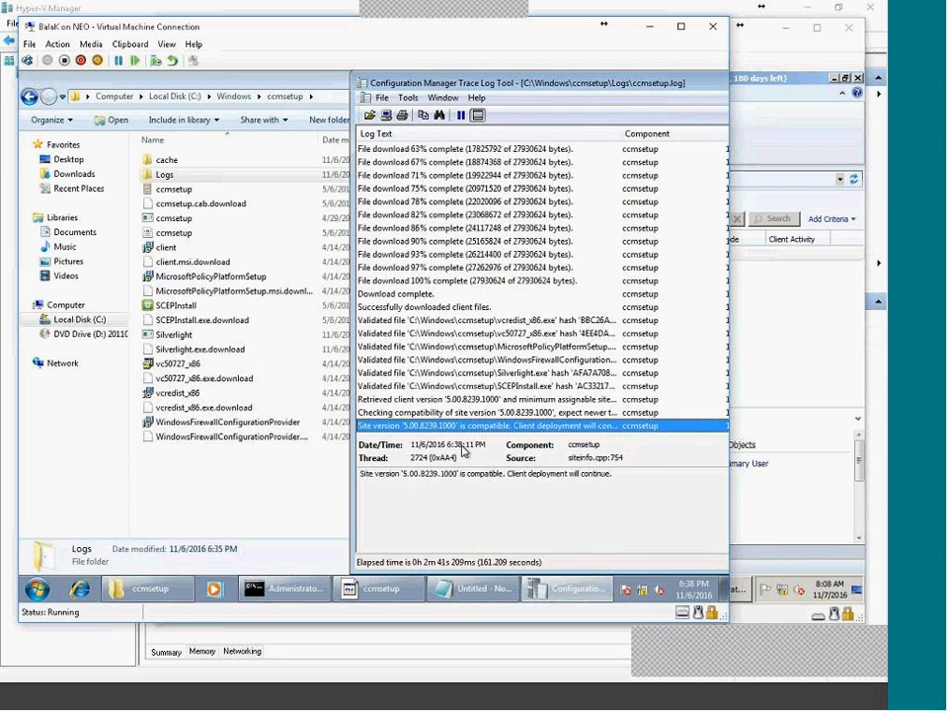
Review ccmsetup.log entries from the 78% file download through the latest site version entry.
{"action": "left_click", "coordinate": [537, 203]}
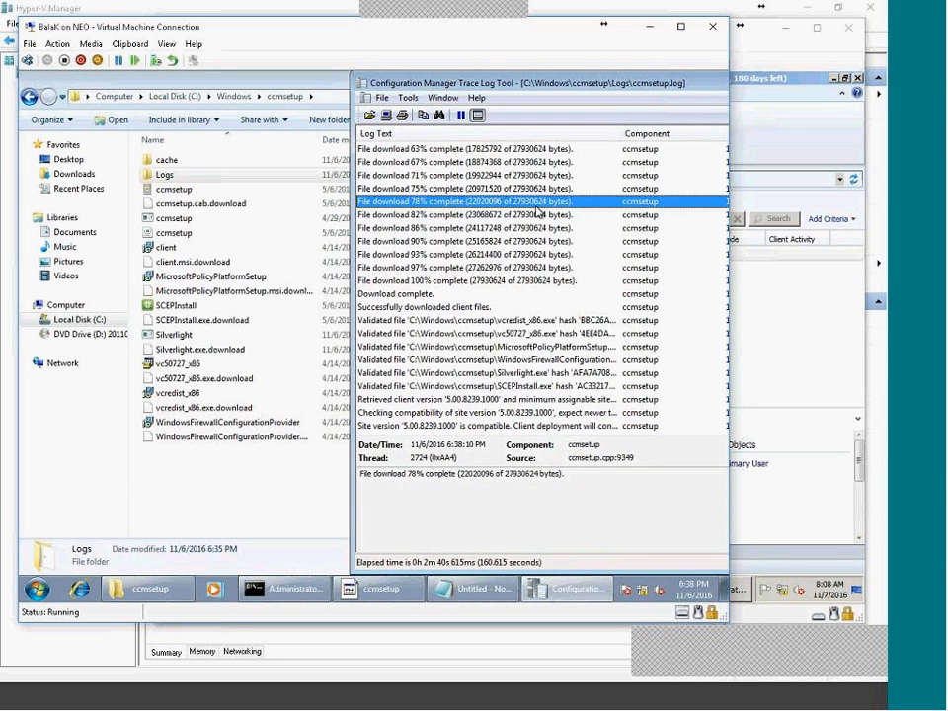
{"action": "left_click", "coordinate": [513, 426]}
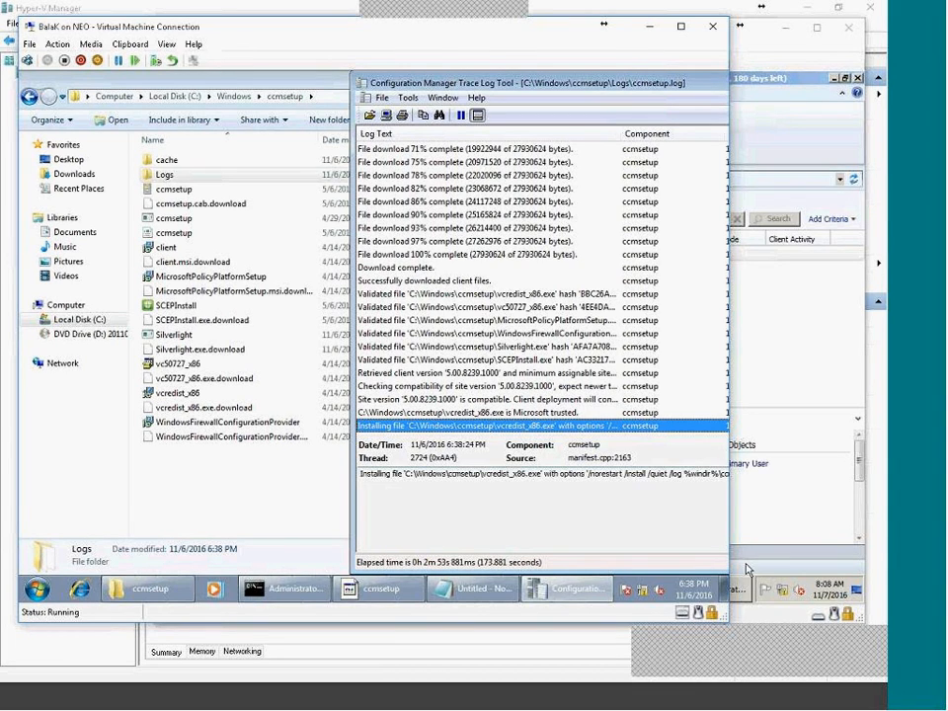
{"action": "scroll", "coordinate": [502, 367], "scroll_direction": "up", "scroll_amount": 1}
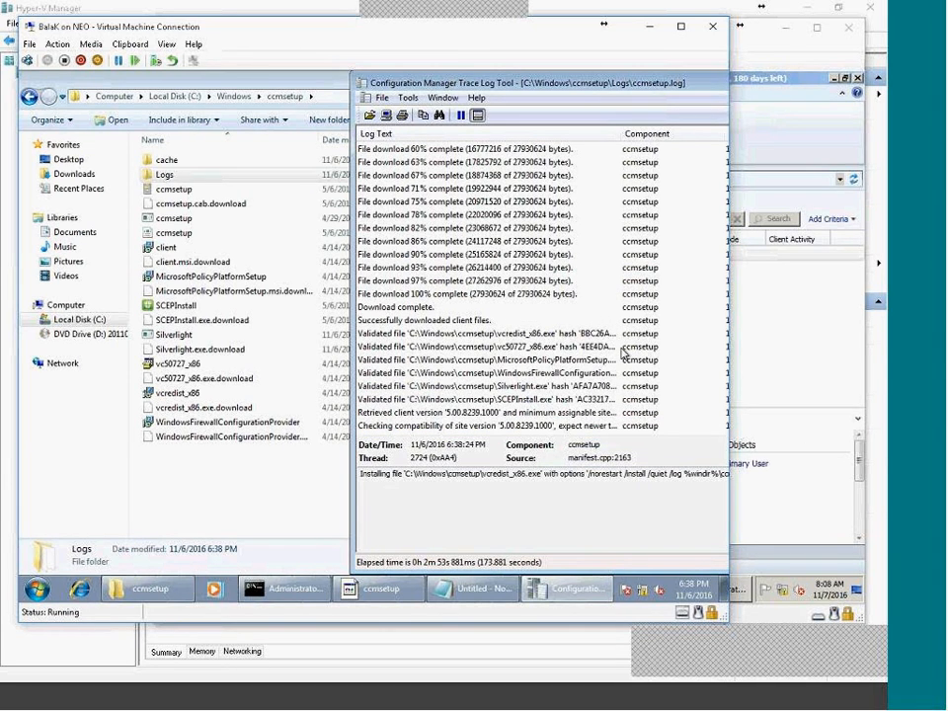
{"action": "scroll", "coordinate": [623, 354], "scroll_direction": "up", "scroll_amount": 7}
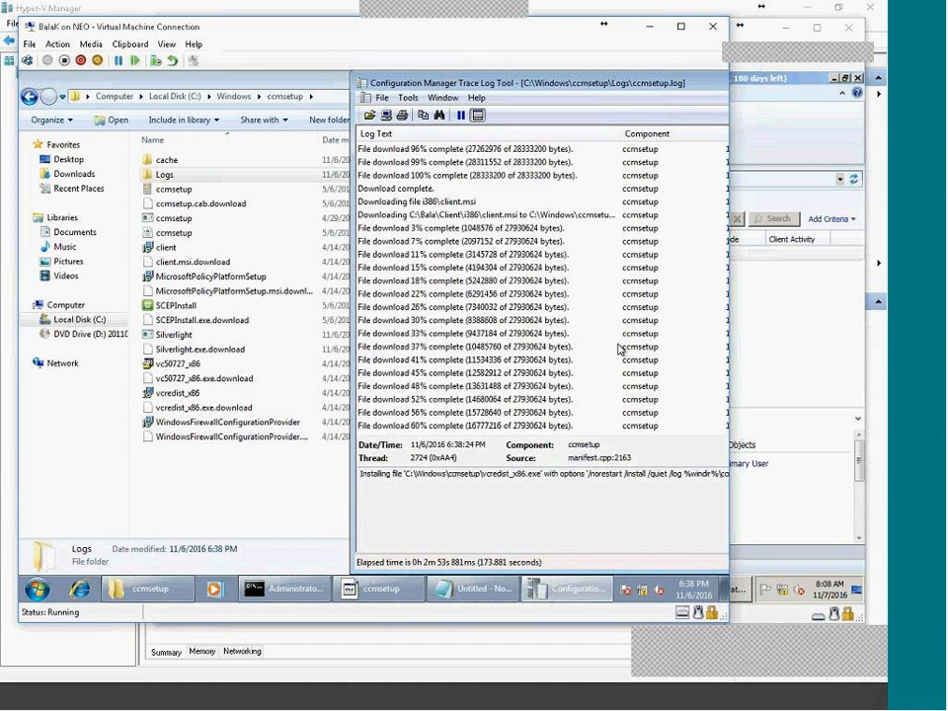
{"action": "scroll", "coordinate": [597, 351], "scroll_direction": "down", "scroll_amount": 8}
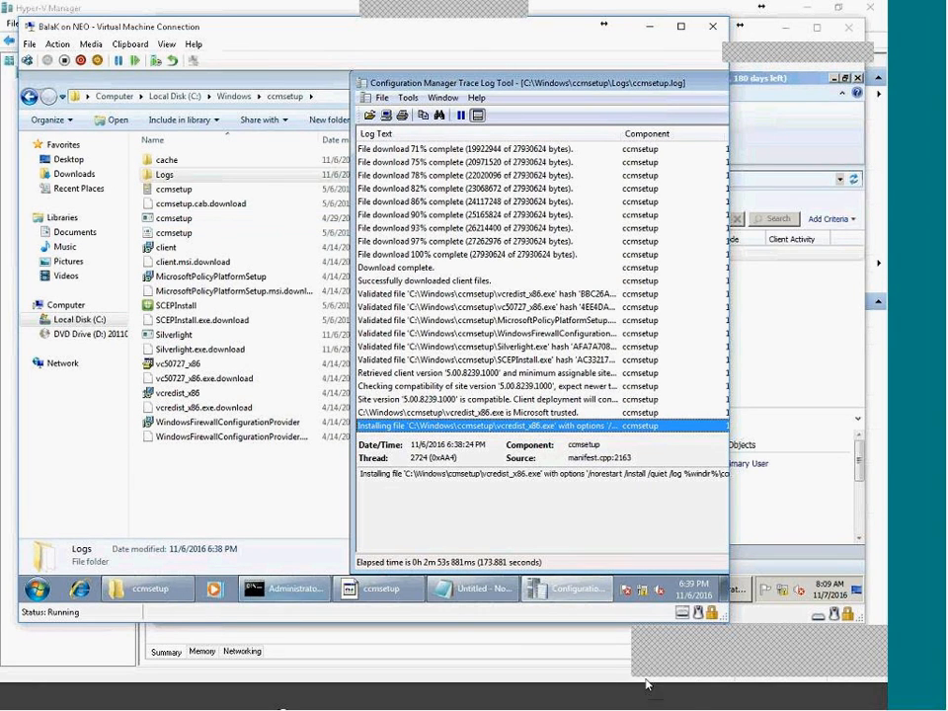
Turn on Advanced Features and expand System to show the System Management container in tata.local.
{"action": "left_click", "coordinate": [681, 705]}
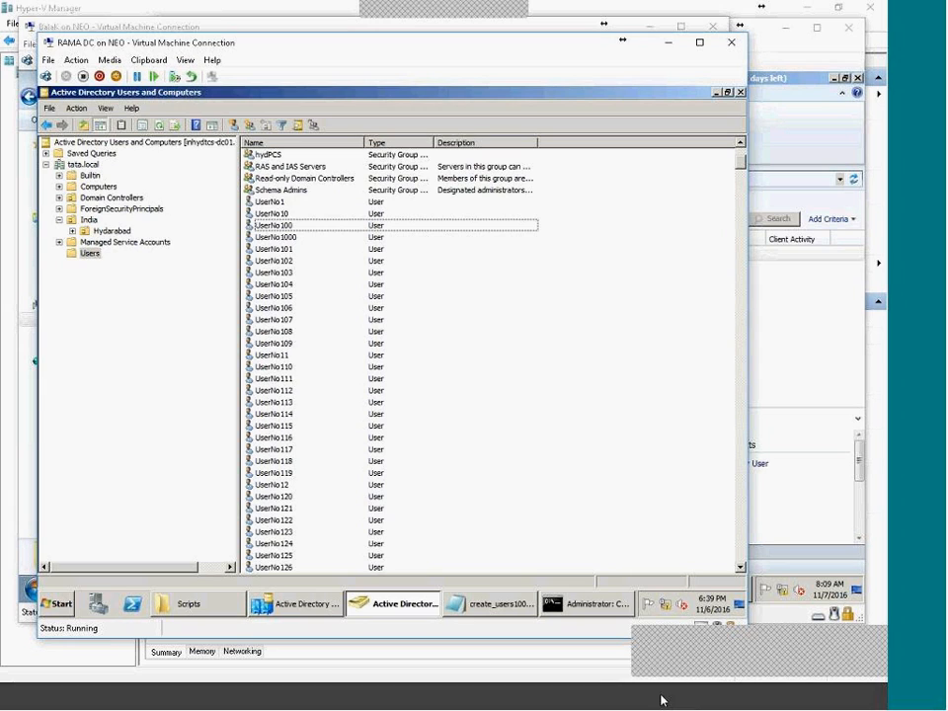
{"action": "left_click", "coordinate": [62, 126]}
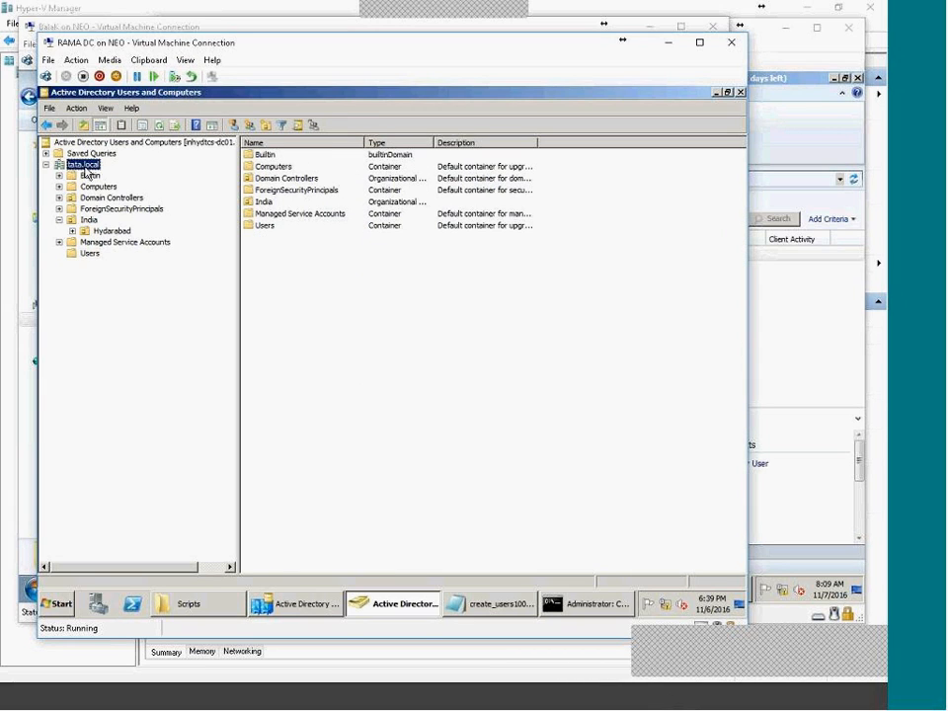
{"action": "left_click", "coordinate": [60, 220]}
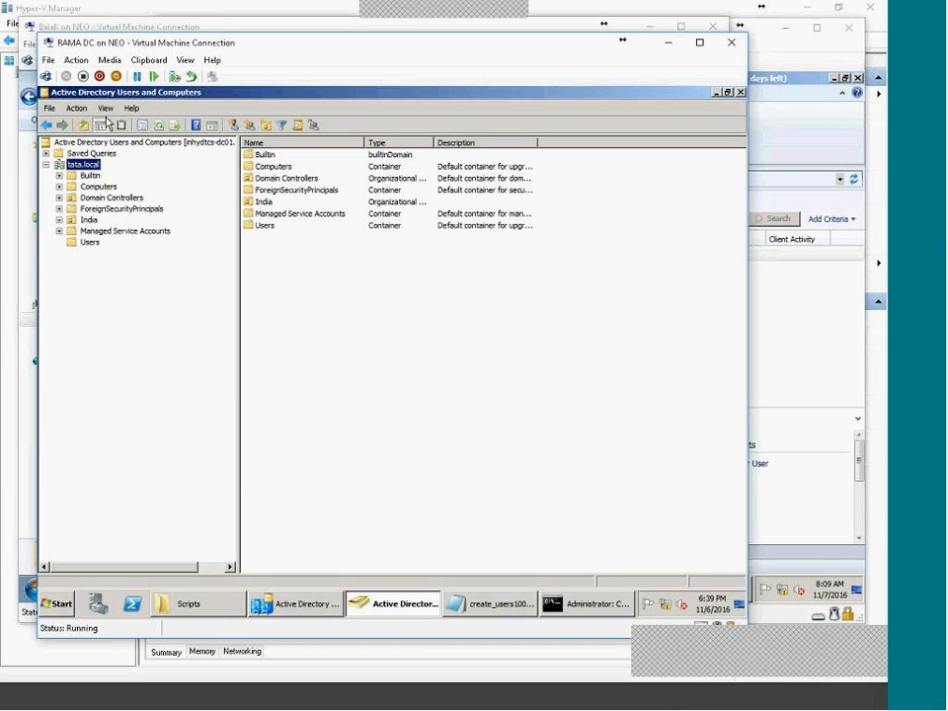
{"action": "left_click", "coordinate": [104, 108]}
{"action": "left_click", "coordinate": [111, 204]}
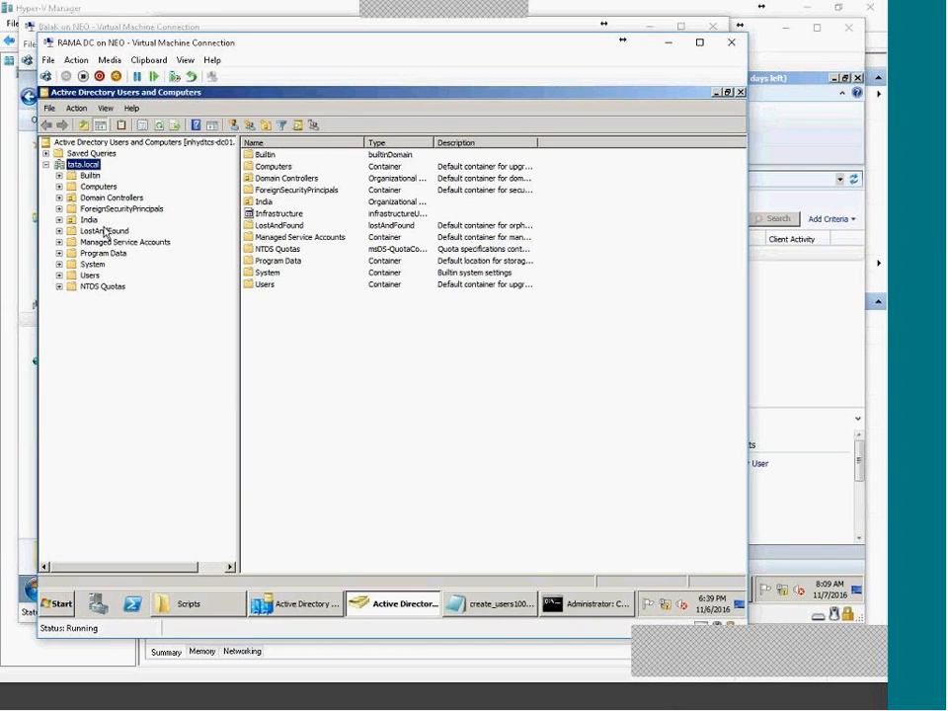
{"action": "double_click", "coordinate": [94, 265]}
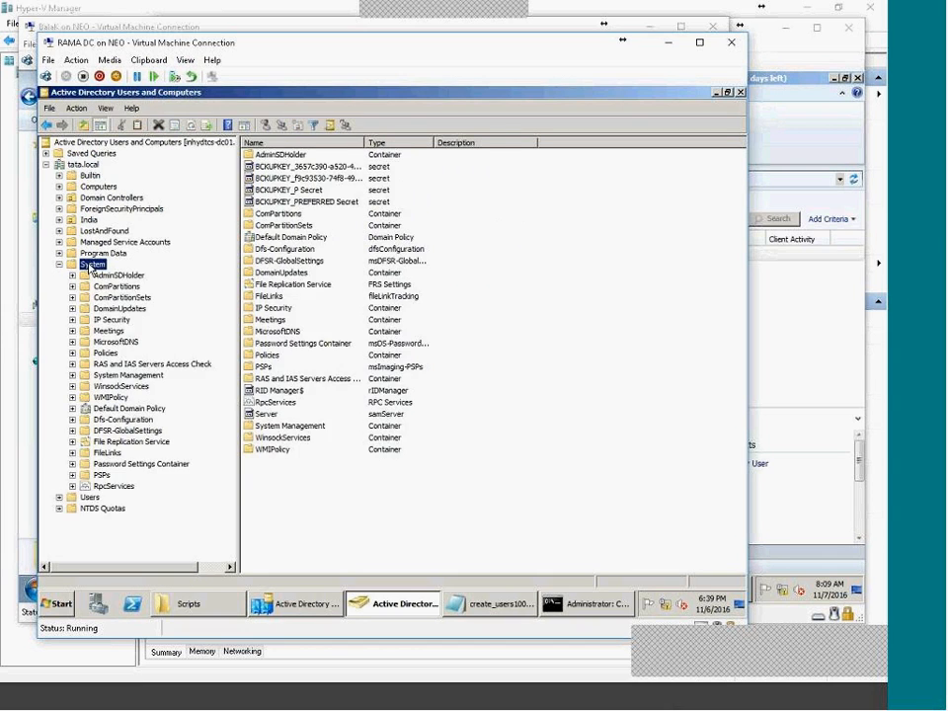
{"action": "left_click", "coordinate": [138, 375]}
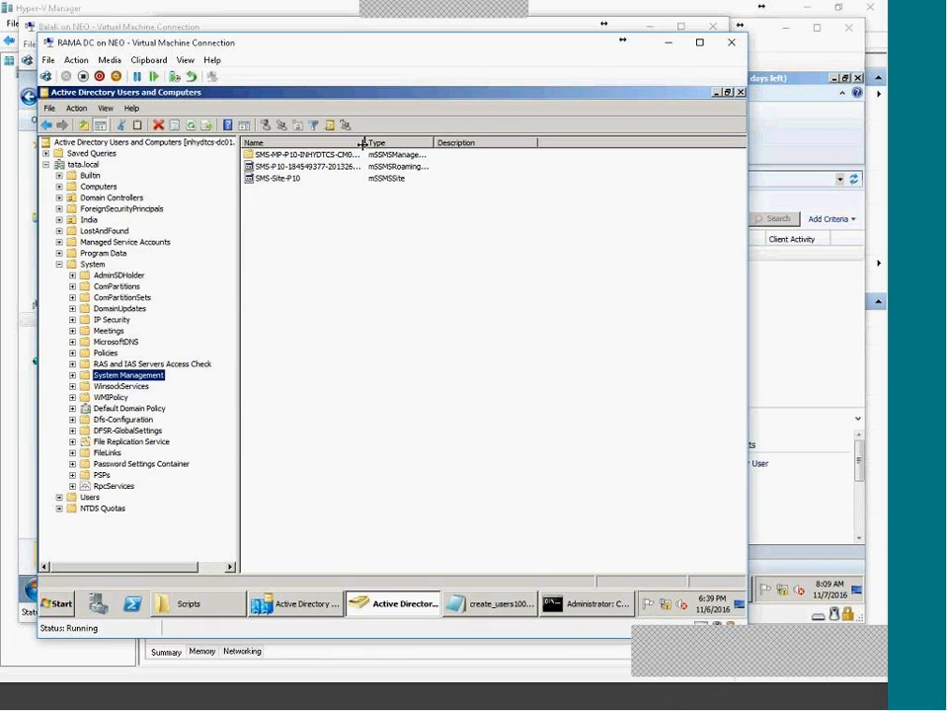
Widen the Name column and inspect the SMS-Site-P10 objects in System Management.
{"action": "left_click_drag", "start_coordinate": [362, 142], "coordinate": [388, 150]}
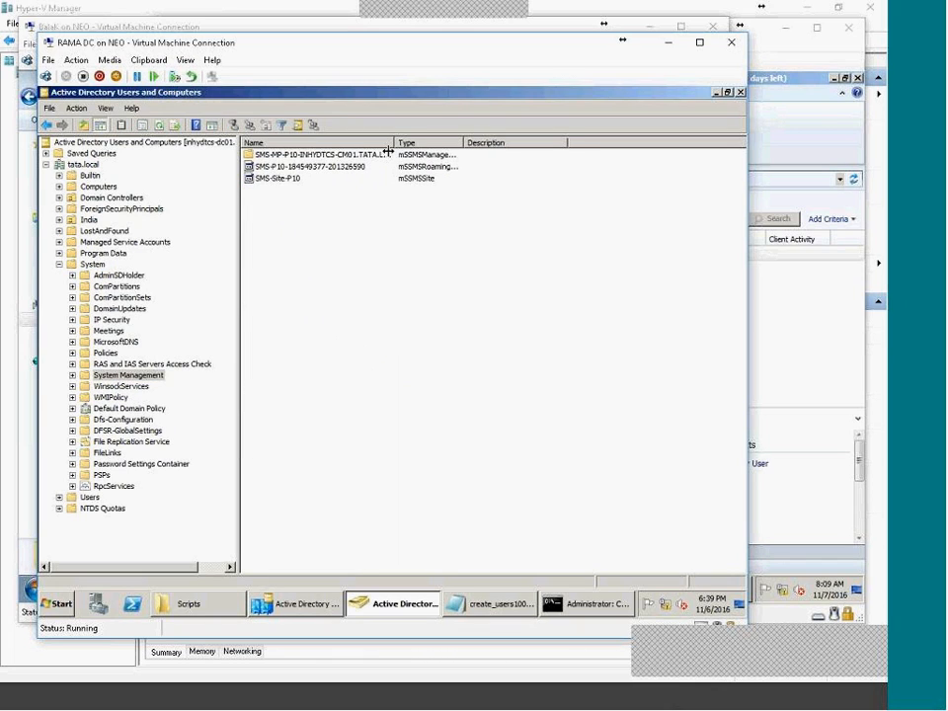
{"action": "left_click", "coordinate": [301, 168]}
{"action": "left_click", "coordinate": [294, 179]}
{"action": "left_click", "coordinate": [315, 226]}
{"action": "left_click", "coordinate": [295, 179]}
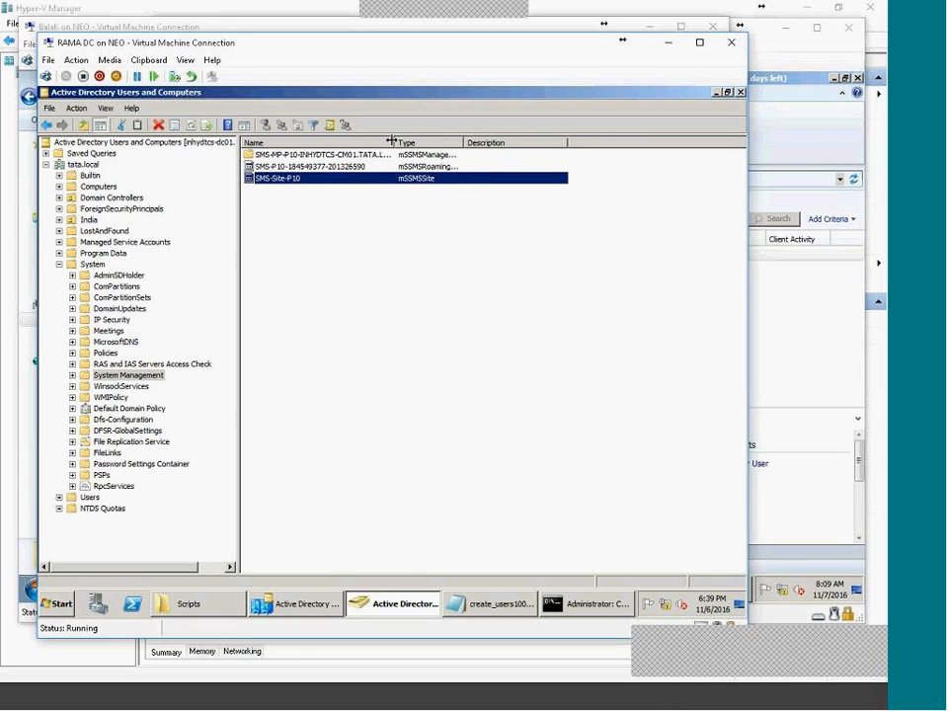
{"action": "left_click_drag", "start_coordinate": [395, 143], "coordinate": [441, 142]}
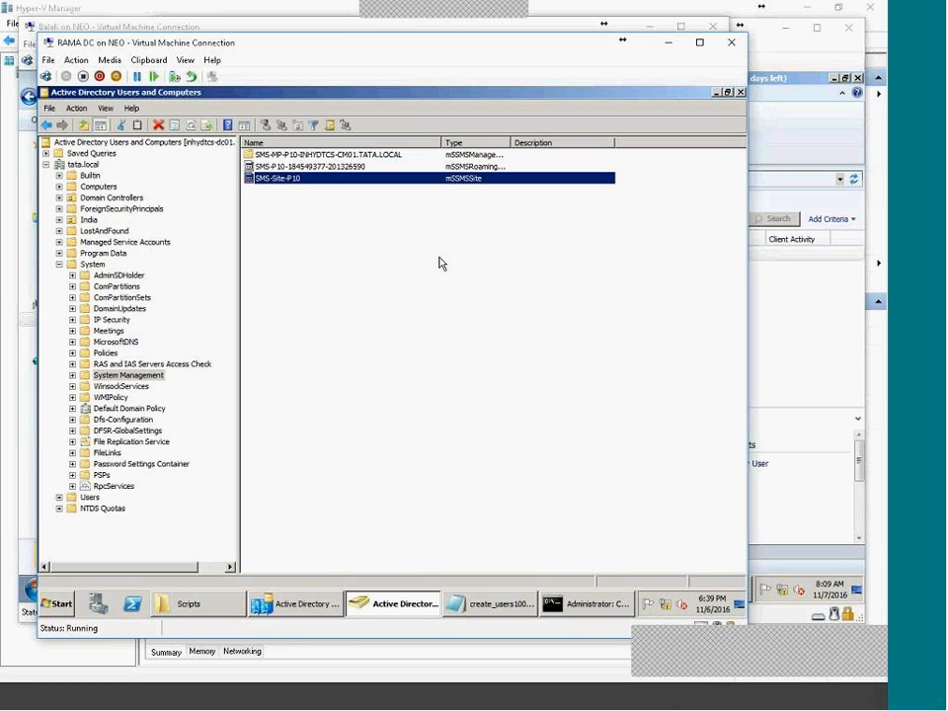
Check INHYDTCS-CM01$ has full control on System Management's Security tab, then cancel.
{"action": "right_click", "coordinate": [161, 381]}
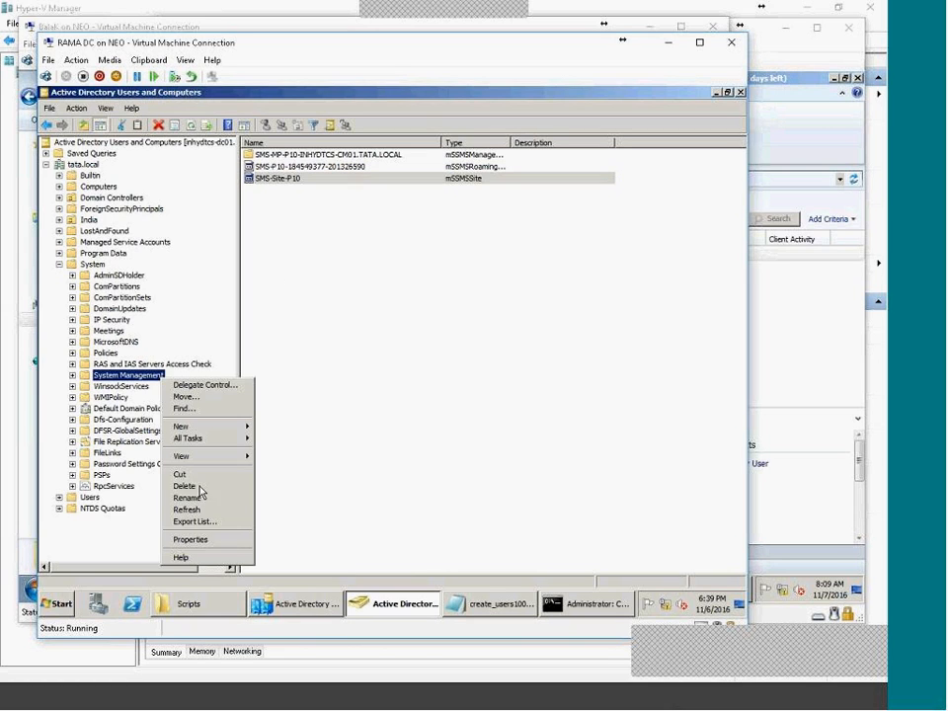
{"action": "left_click", "coordinate": [197, 537]}
{"action": "left_click", "coordinate": [341, 209]}
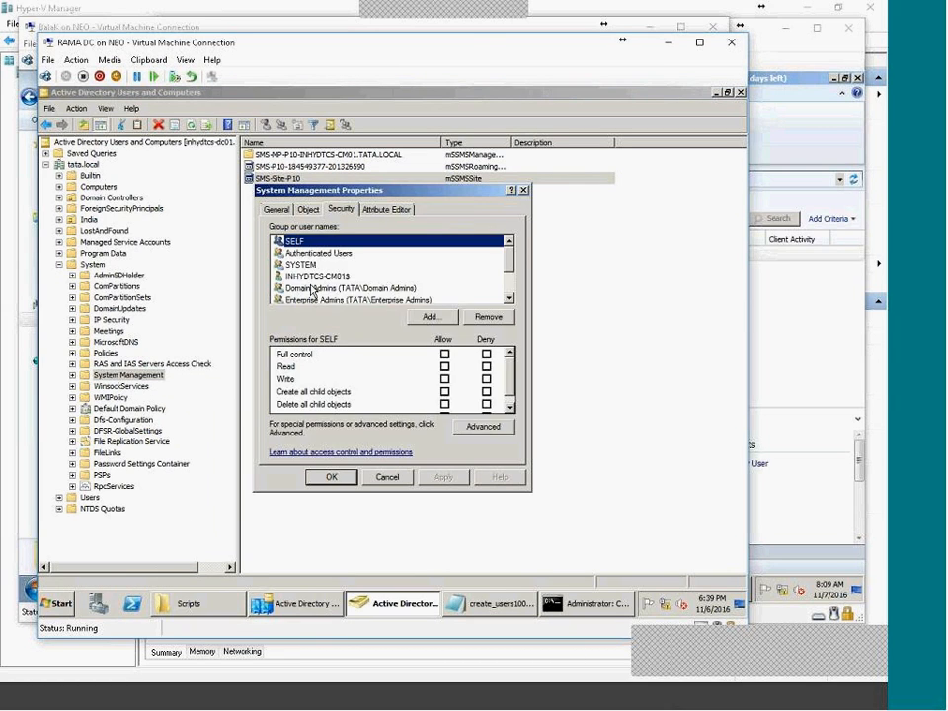
{"action": "left_click", "coordinate": [336, 277]}
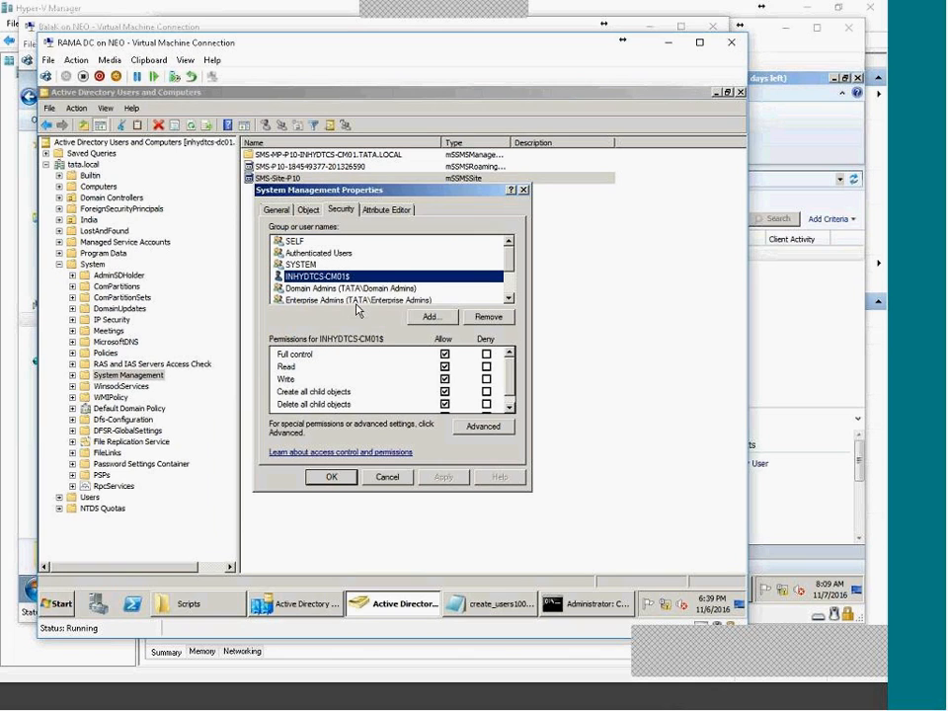
{"action": "scroll", "coordinate": [500, 388], "scroll_direction": "down", "scroll_amount": 1}
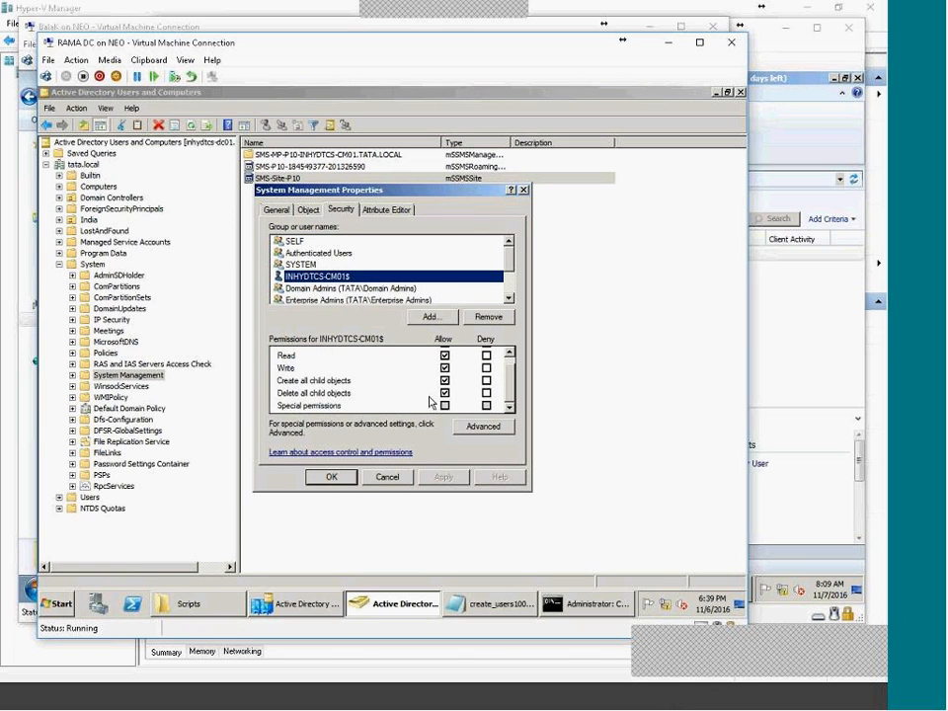
{"action": "left_click", "coordinate": [386, 476]}
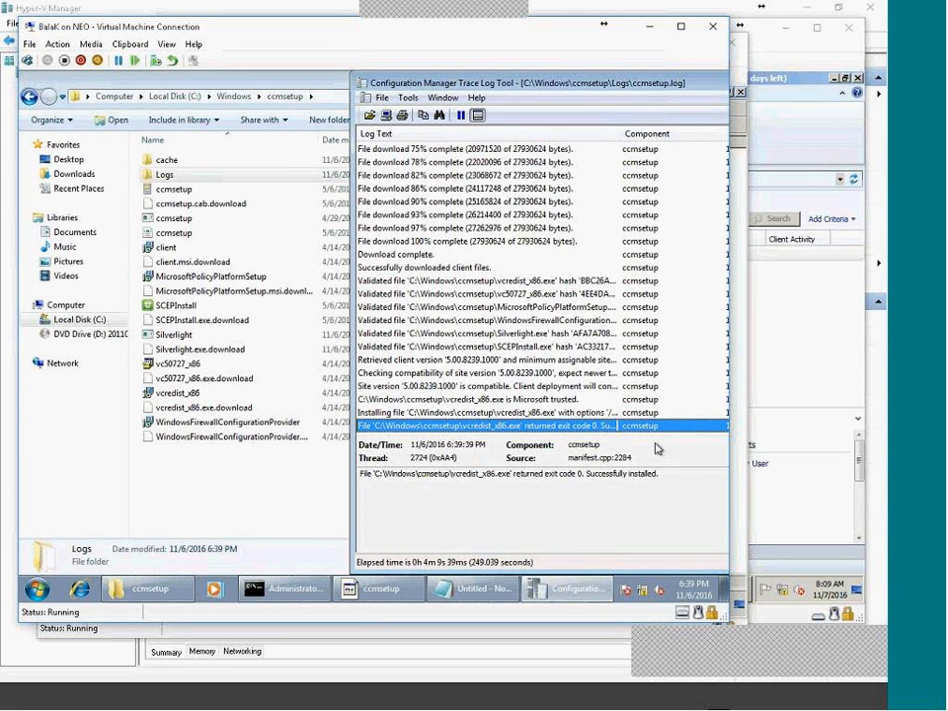
Highlight the 'returned exit code 0. Successfully installed.' message for the vcredist prerequisites in CMTrace.
{"action": "left_click", "coordinate": [688, 698]}
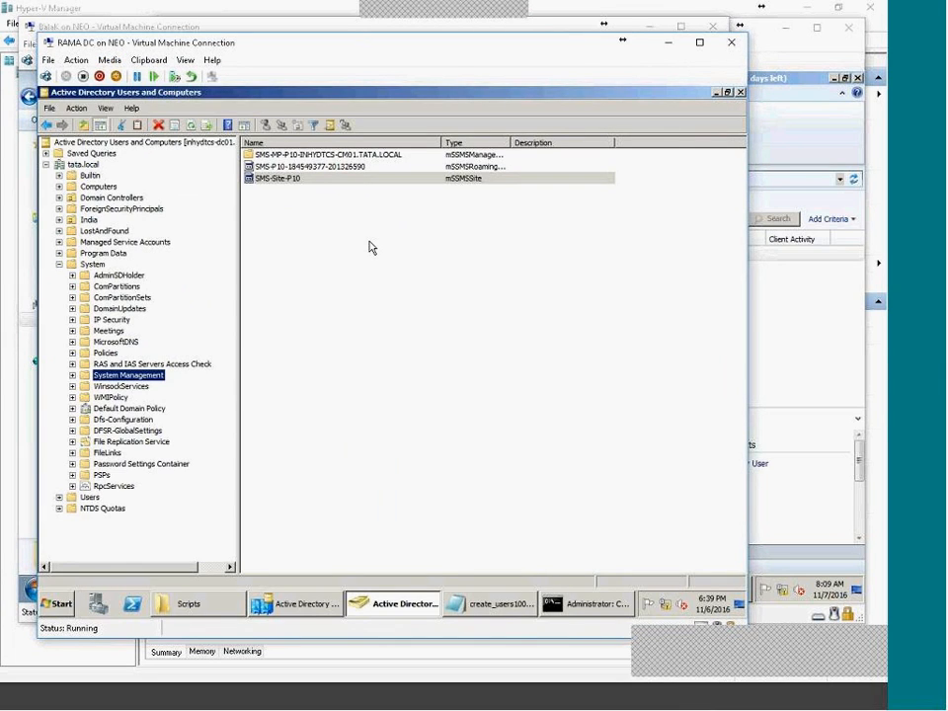
{"action": "left_click", "coordinate": [714, 705]}
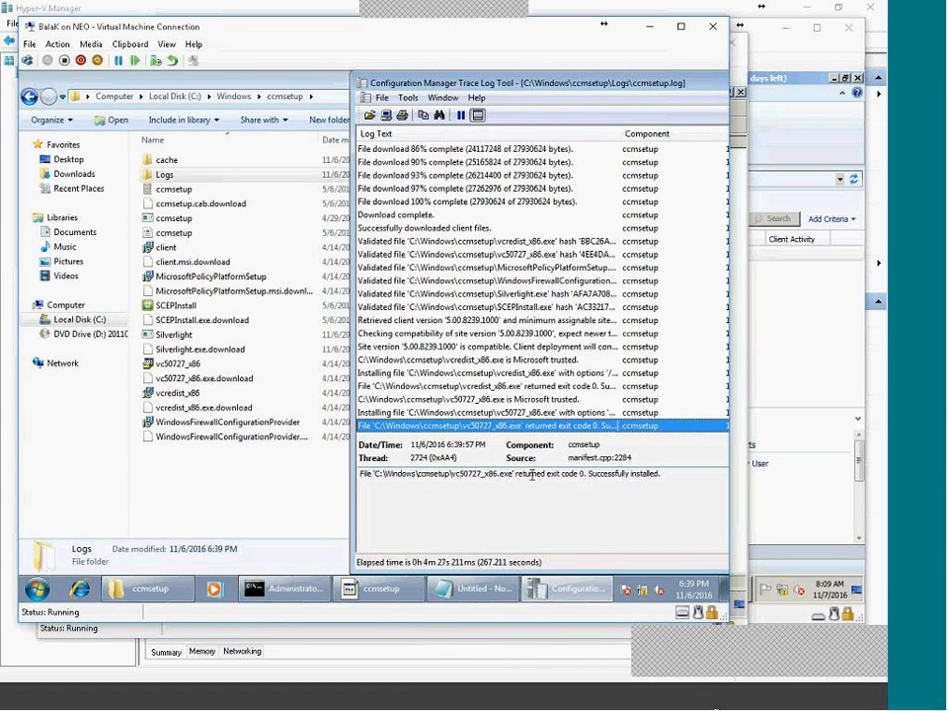
{"action": "left_click_drag", "start_coordinate": [708, 495], "coordinate": [411, 503]}
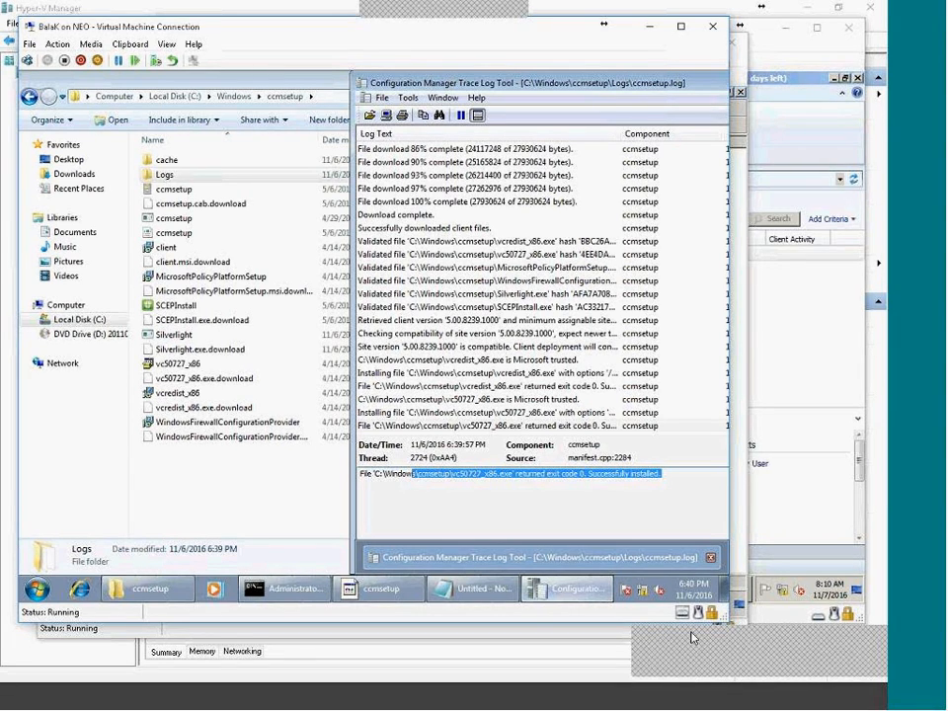
{"action": "left_click", "coordinate": [686, 699]}
Review the Configuration Manager Client Package's content status under Software Library > Application Management > Packages.
{"action": "left_click", "coordinate": [651, 700]}
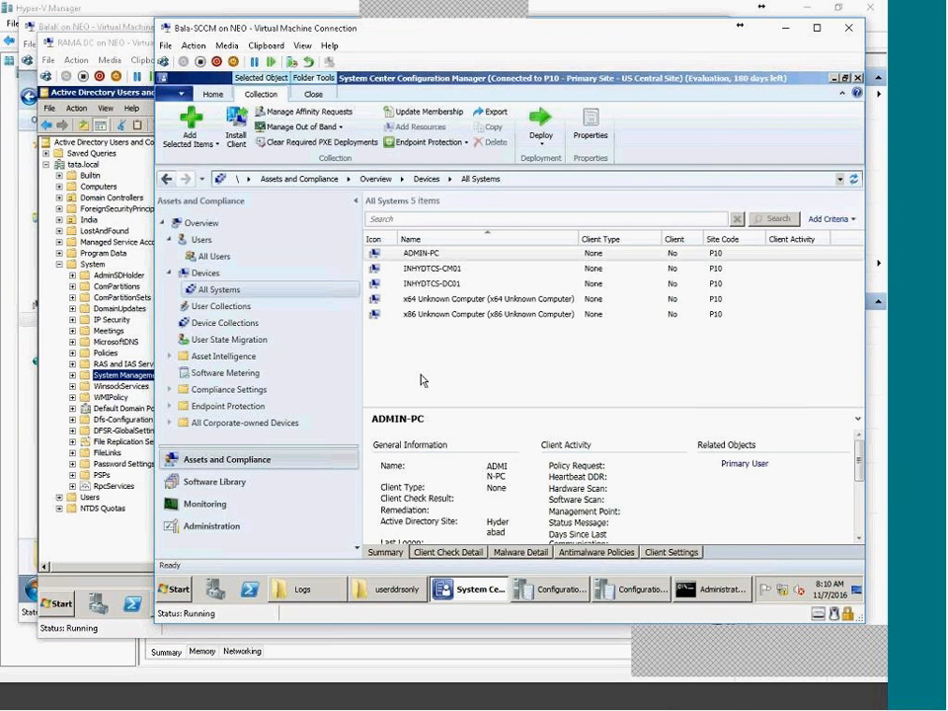
{"action": "left_click", "coordinate": [171, 275]}
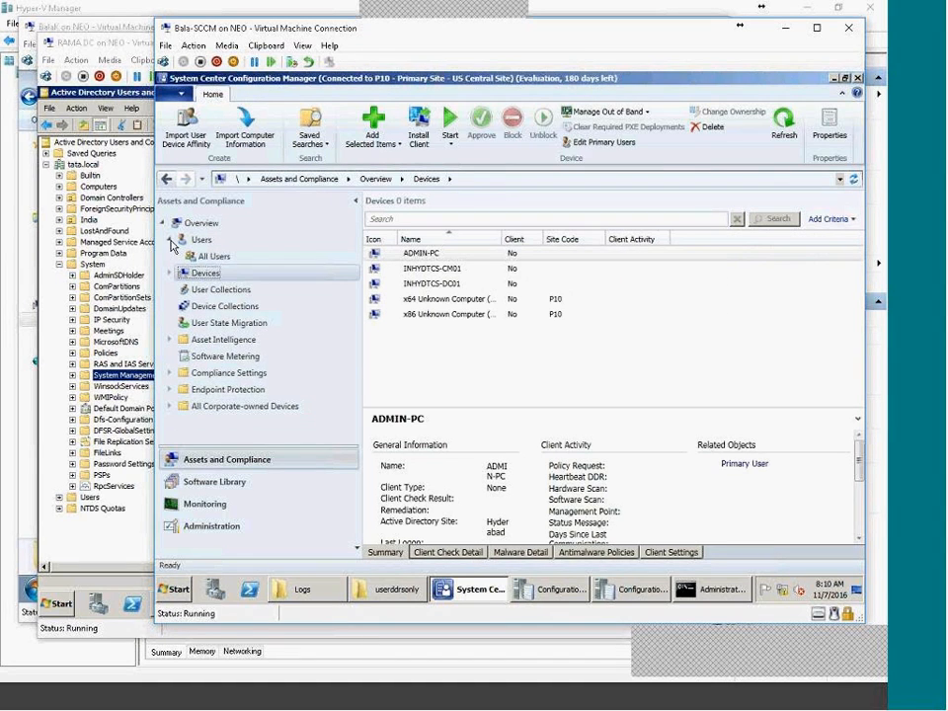
{"action": "left_click", "coordinate": [169, 240]}
{"action": "left_click", "coordinate": [166, 225]}
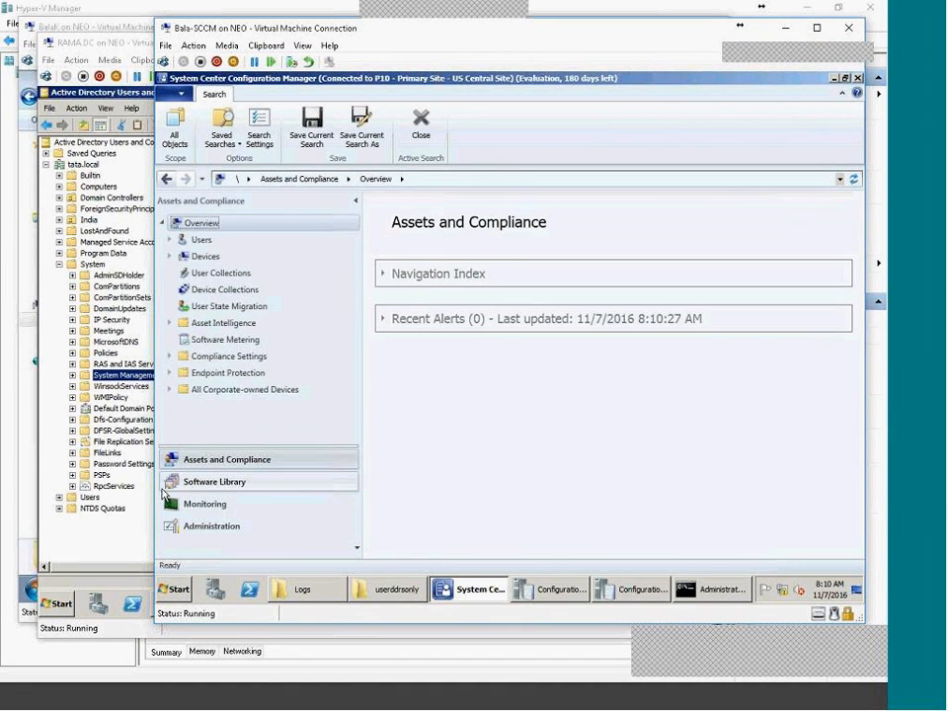
{"action": "left_click", "coordinate": [198, 481]}
{"action": "left_click", "coordinate": [170, 274]}
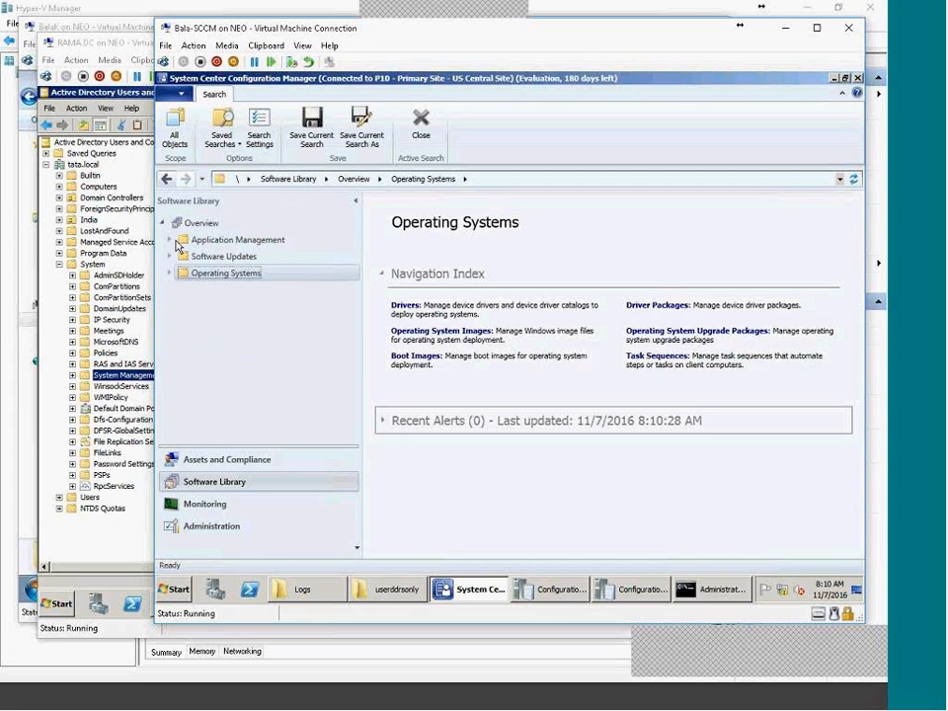
{"action": "left_click", "coordinate": [235, 240]}
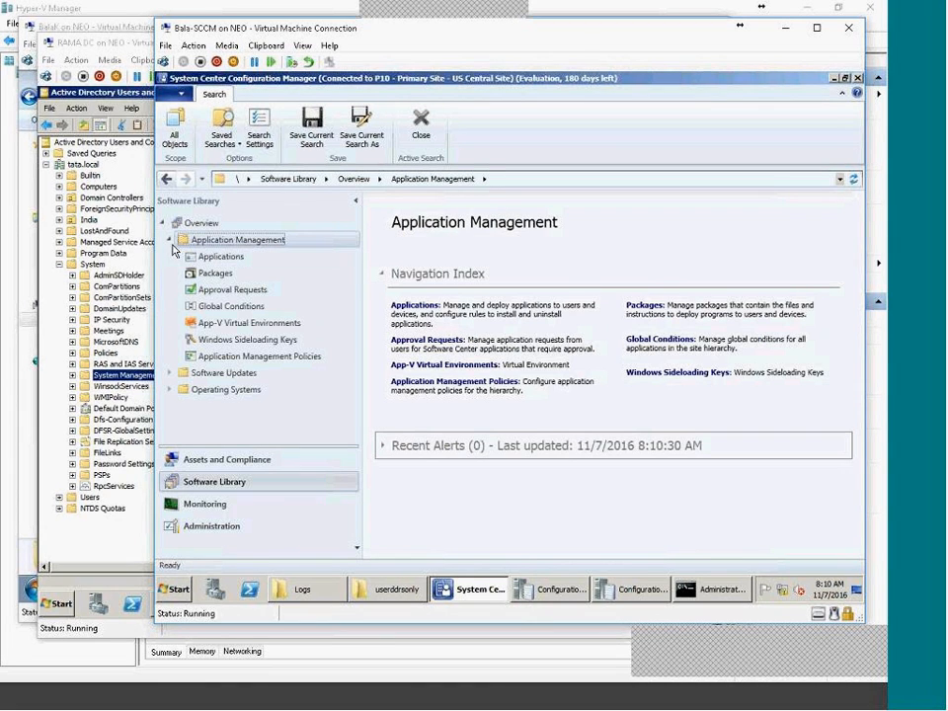
{"action": "left_click", "coordinate": [219, 273]}
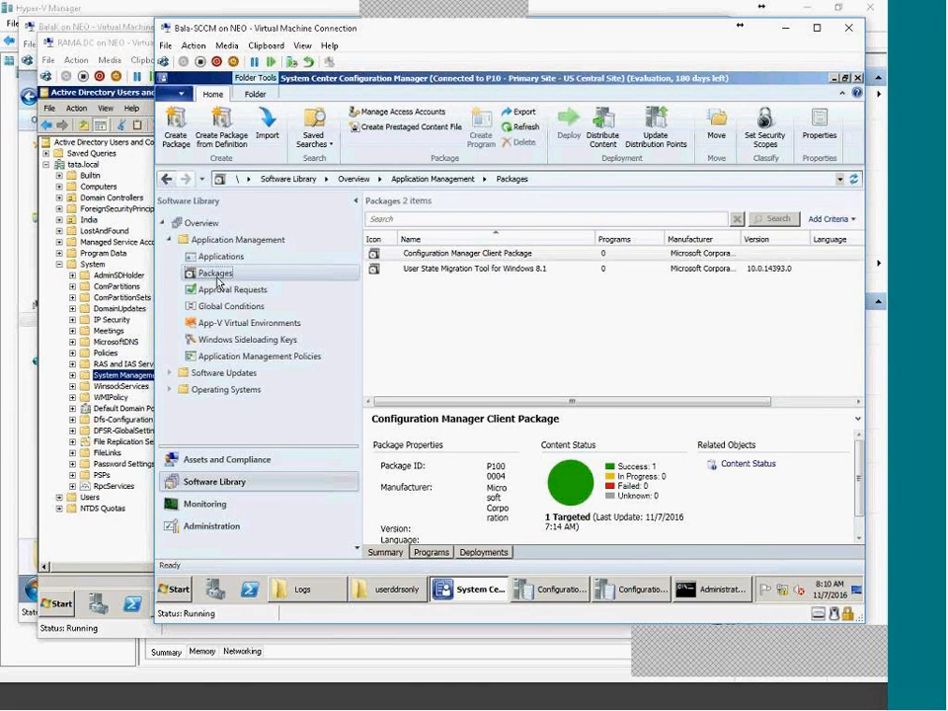
{"action": "right_click", "coordinate": [220, 275]}
{"action": "left_click", "coordinate": [531, 335]}
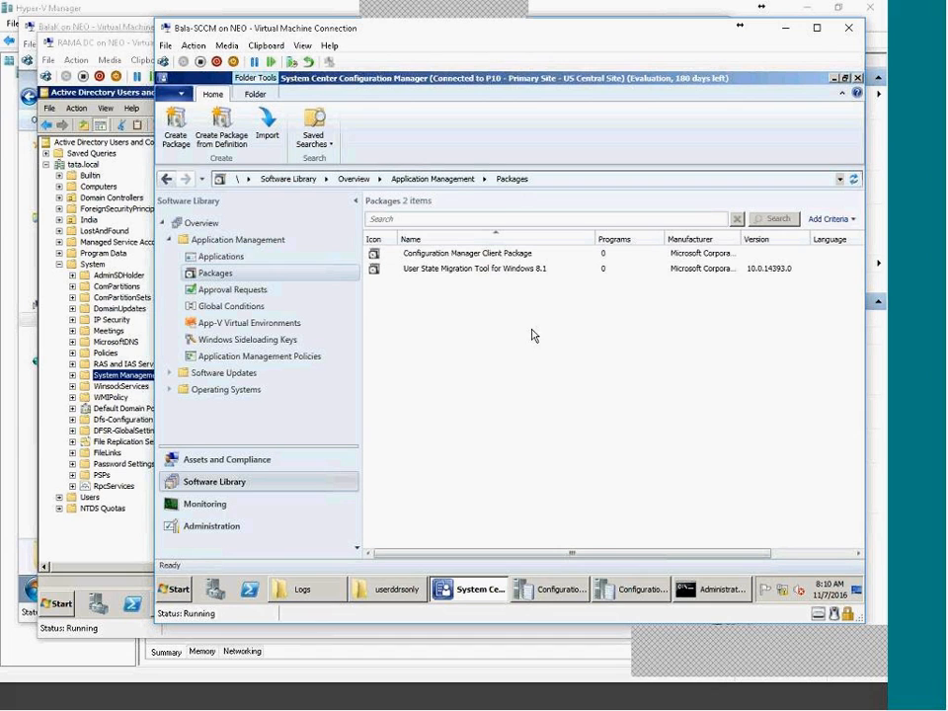
{"action": "left_click", "coordinate": [721, 698]}
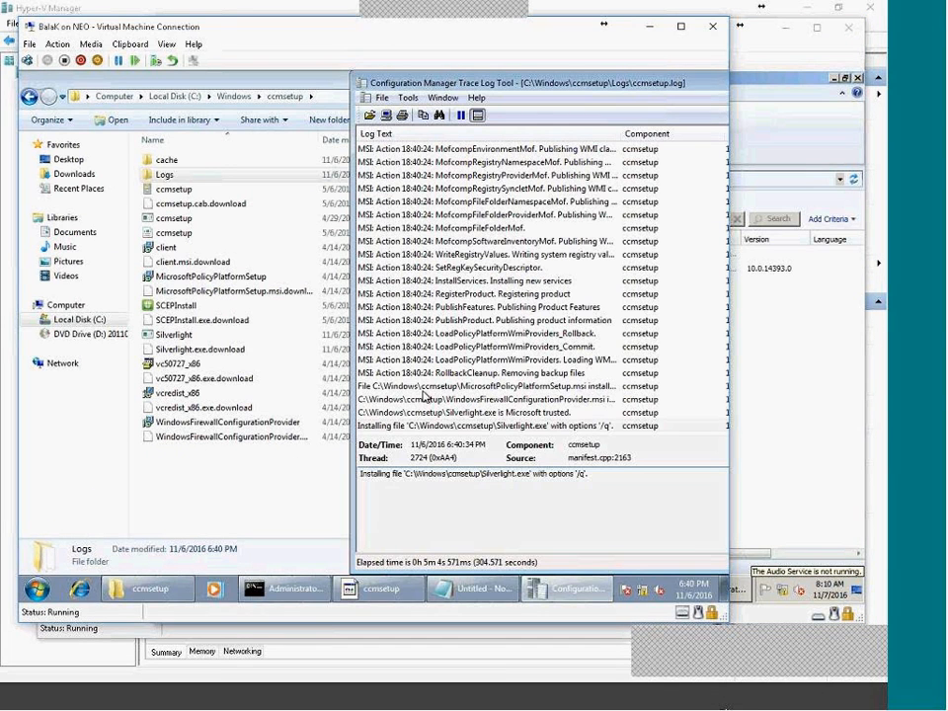
Inspect the SmsStopUIComponents entry and the Warning 25702 details mentioning PrepDrvr.
{"action": "left_click_drag", "start_coordinate": [608, 480], "coordinate": [393, 463]}
{"action": "left_click", "coordinate": [641, 480]}
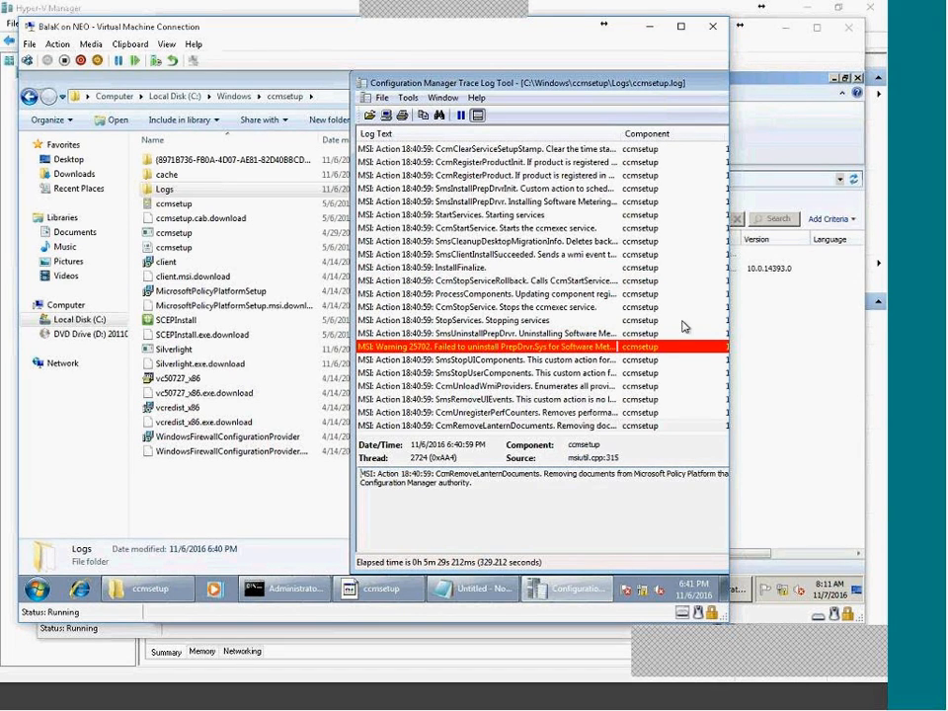
{"action": "left_click", "coordinate": [553, 359]}
{"action": "left_click", "coordinate": [558, 347]}
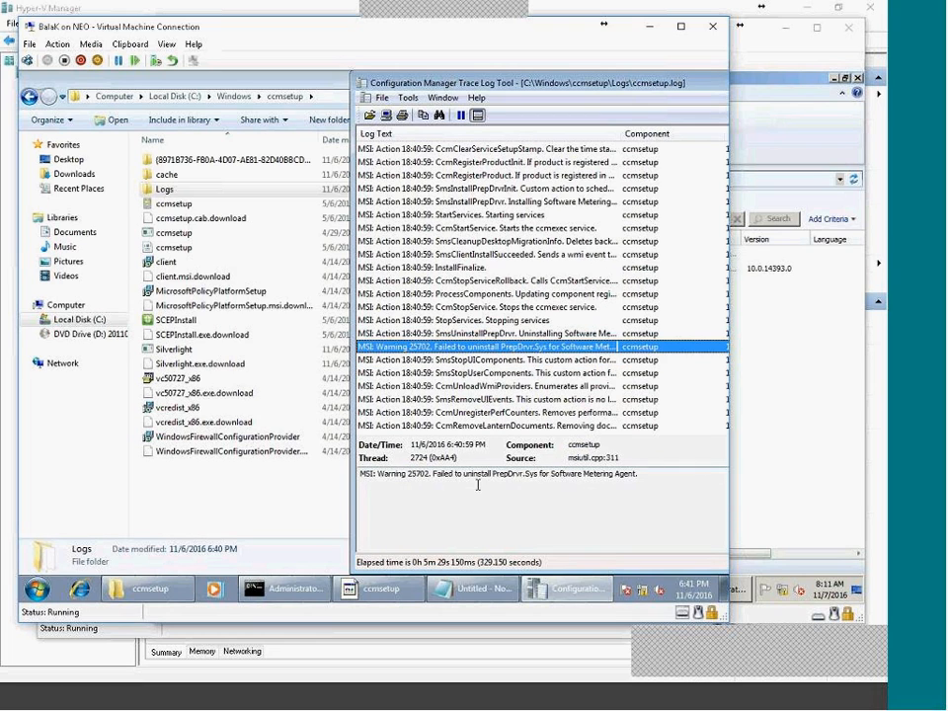
{"action": "left_click_drag", "start_coordinate": [495, 477], "coordinate": [564, 476]}
Step through CcmUnloadWmiProviders, CcmSetupLogging, CcmInstallUtil, StartServices and RollbackCleanup entries to the return code 0 line.
{"action": "left_click", "coordinate": [541, 386]}
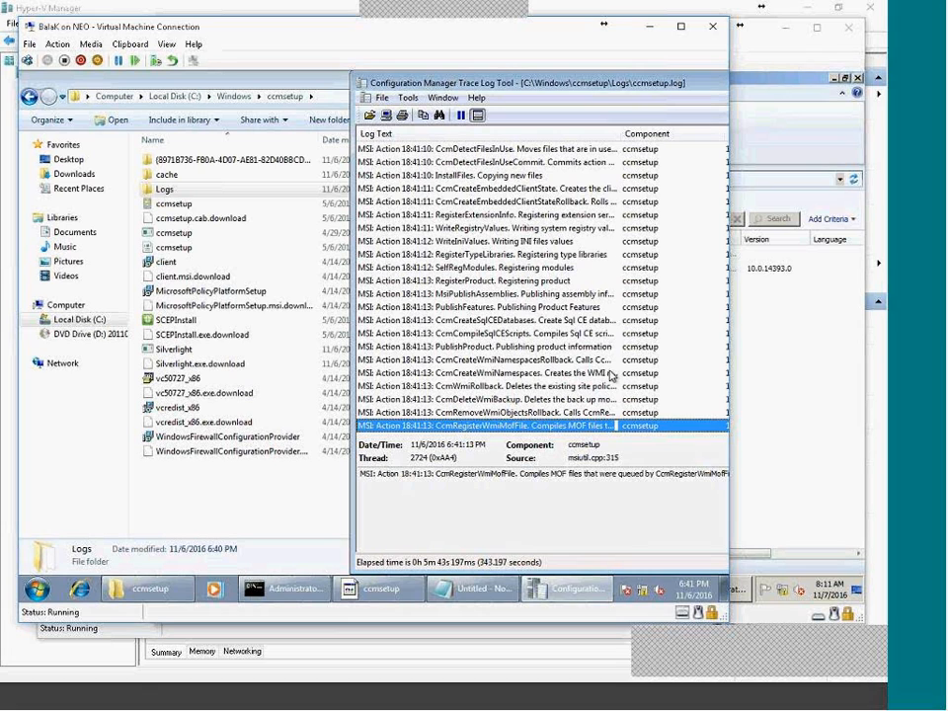
{"action": "left_click_drag", "start_coordinate": [481, 470], "coordinate": [637, 475]}
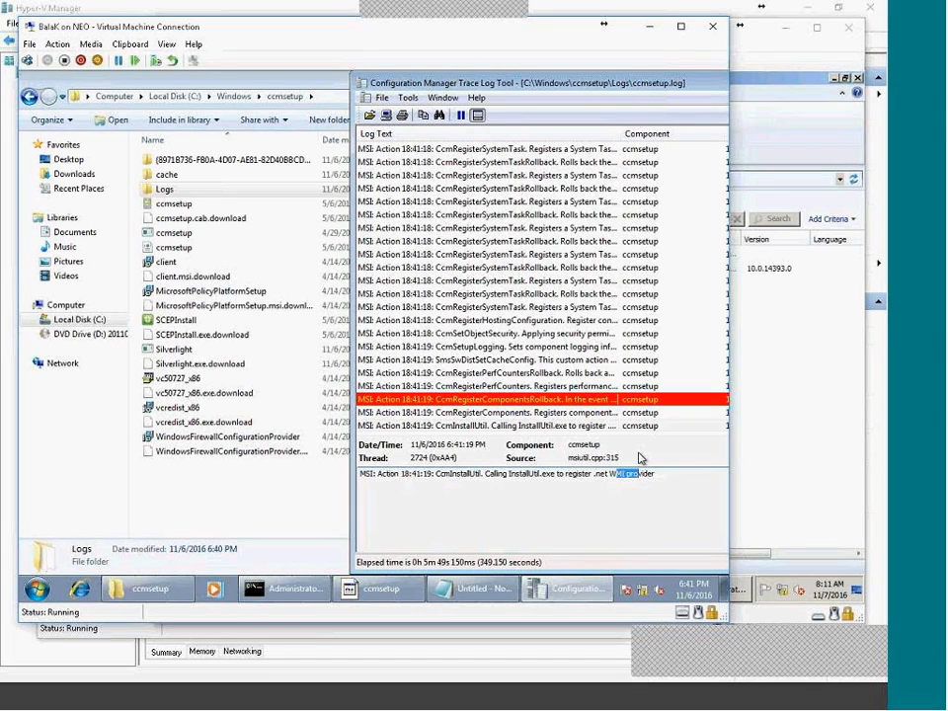
{"action": "left_click", "coordinate": [493, 346]}
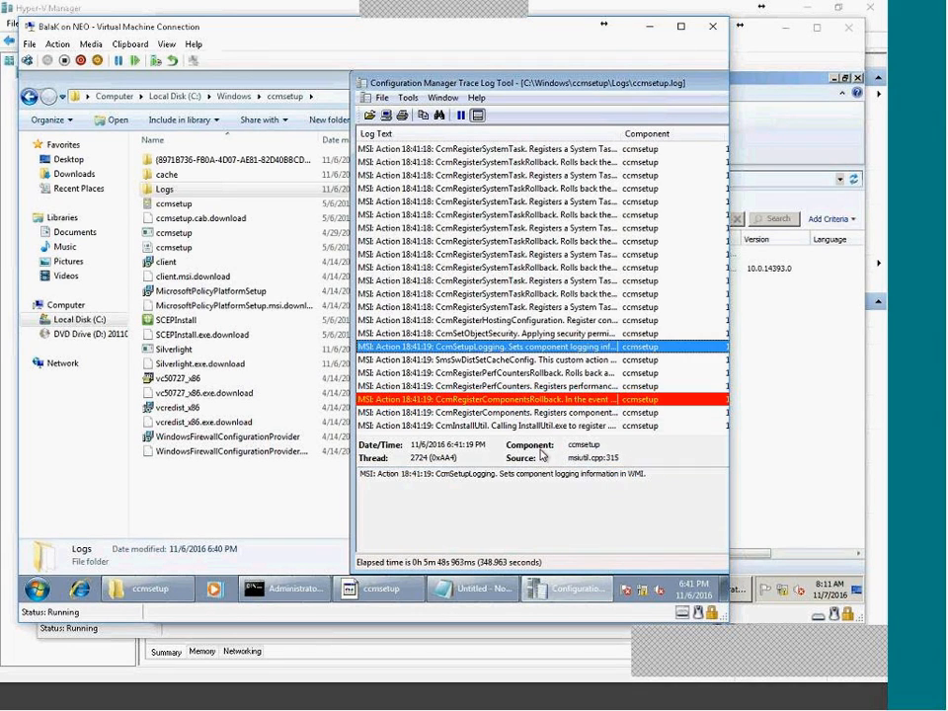
{"action": "left_click", "coordinate": [546, 425]}
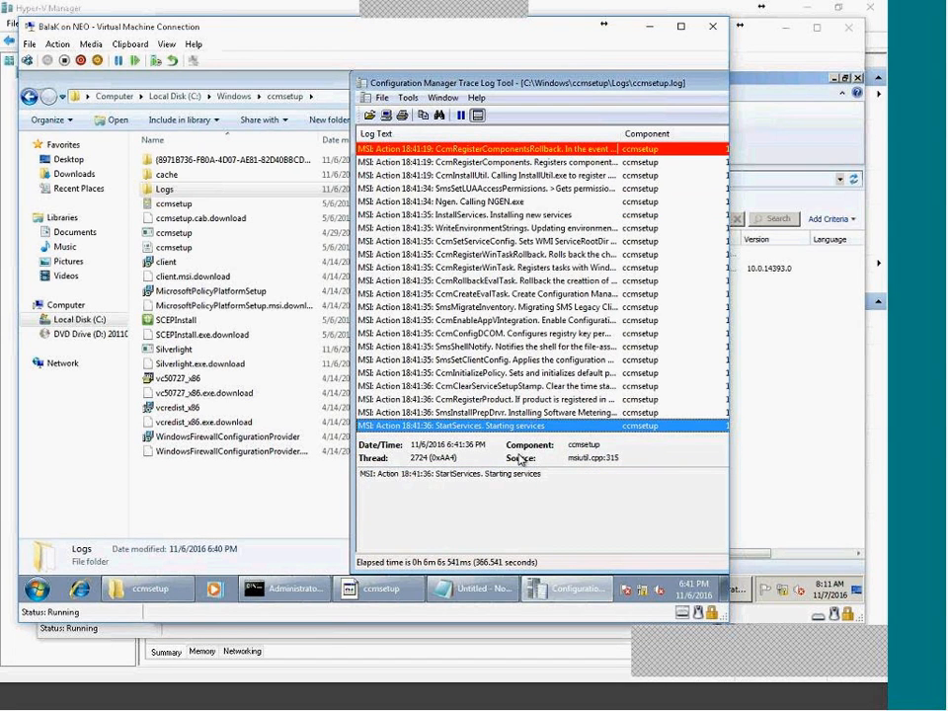
{"action": "left_click", "coordinate": [528, 374]}
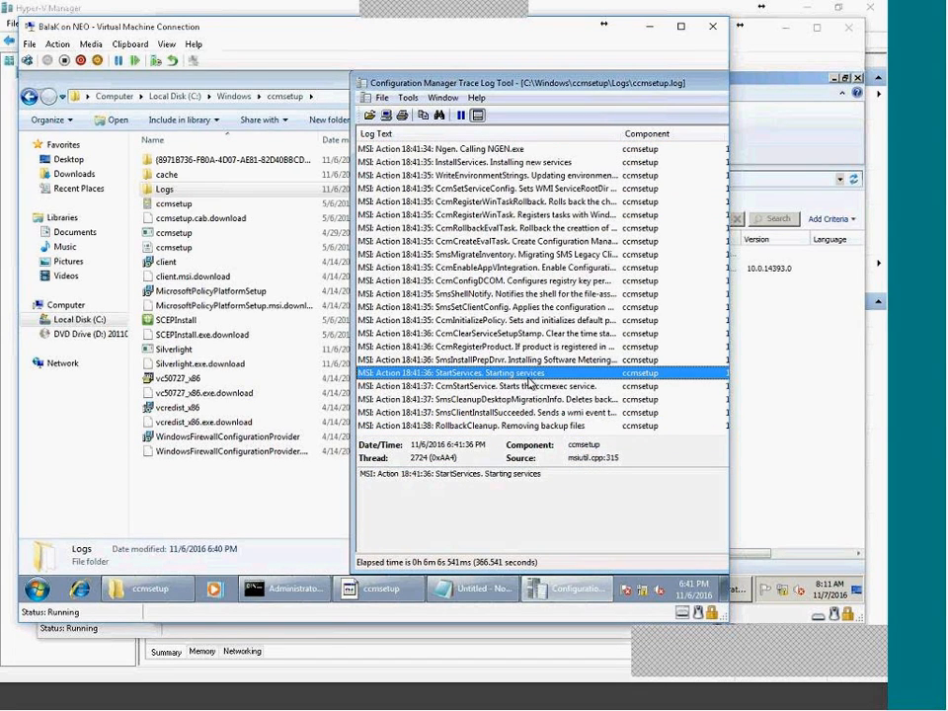
{"action": "left_click", "coordinate": [499, 428]}
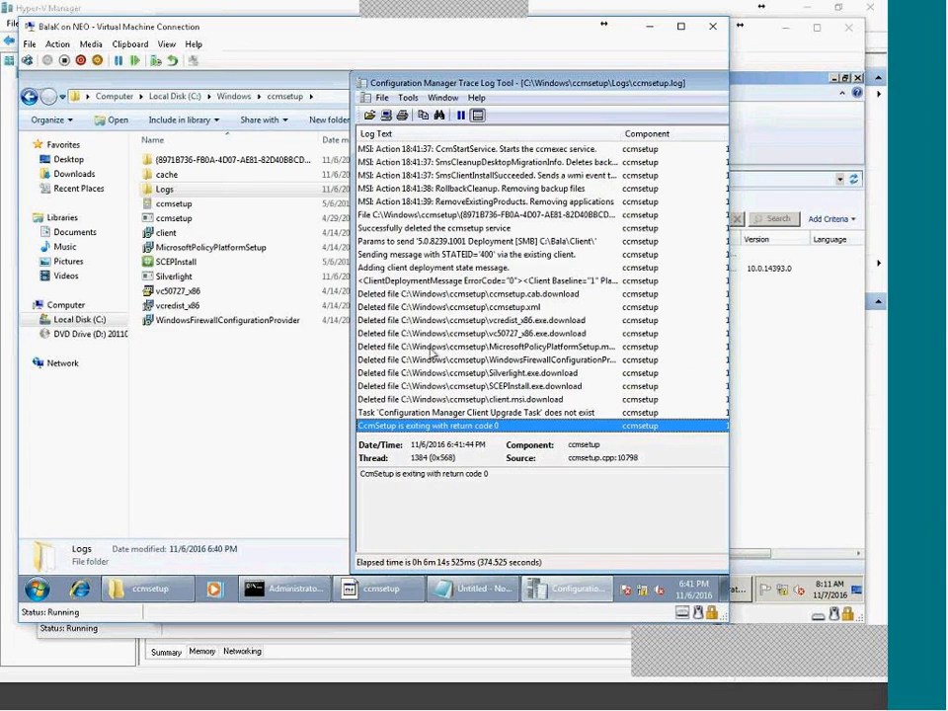
Check the ccmsetup.cab and Silverlight.exe.download deletion entries, then look inside the GUID-named ccmsetup subfolder.
{"action": "left_click", "coordinate": [434, 294]}
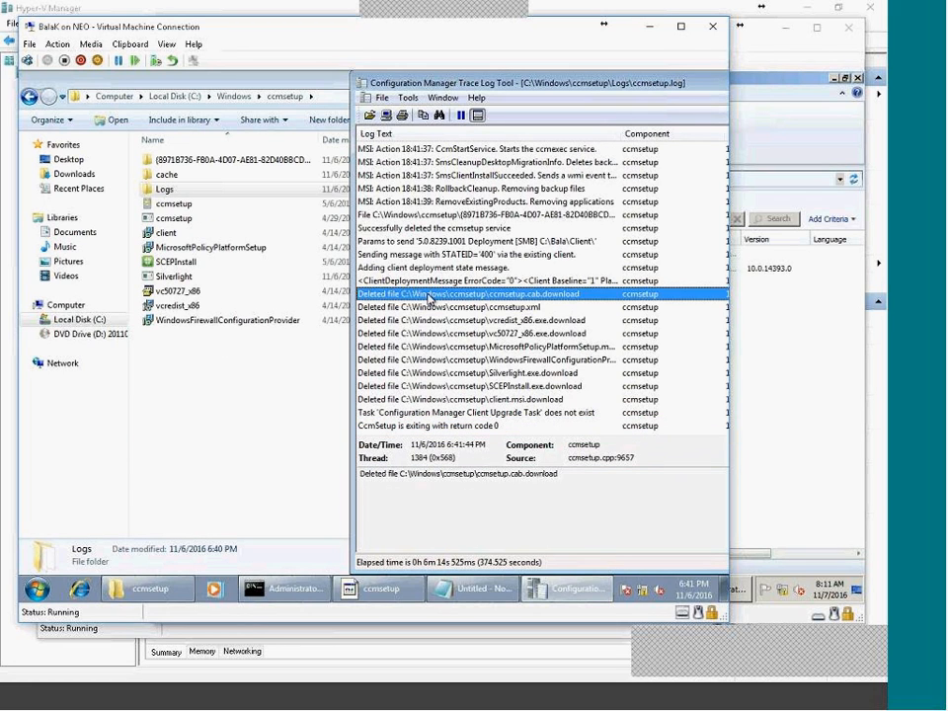
{"action": "left_click", "coordinate": [438, 372]}
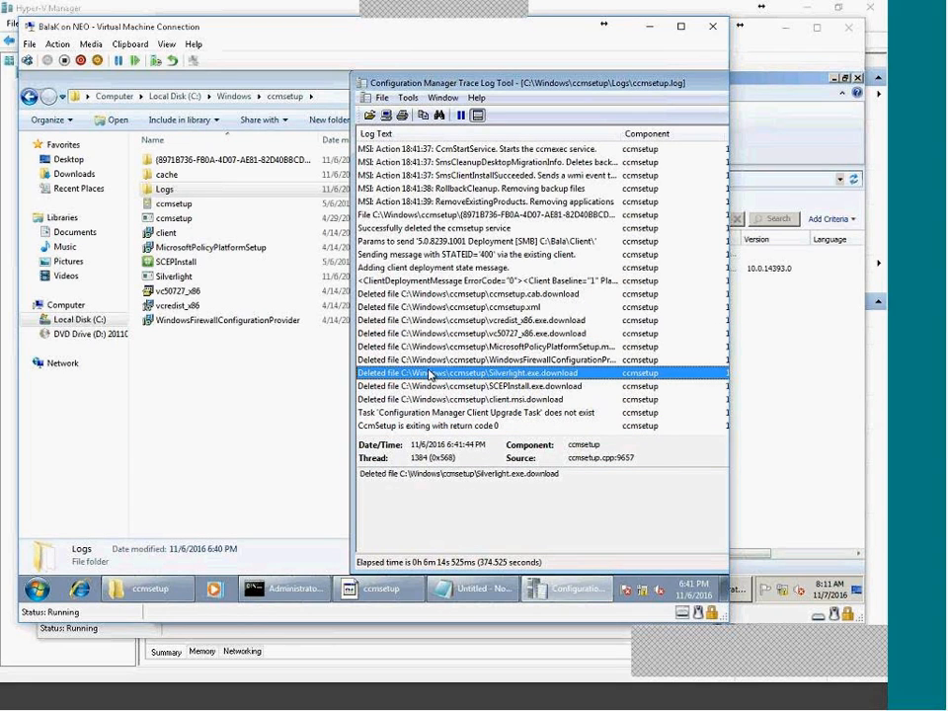
{"action": "double_click", "coordinate": [217, 160]}
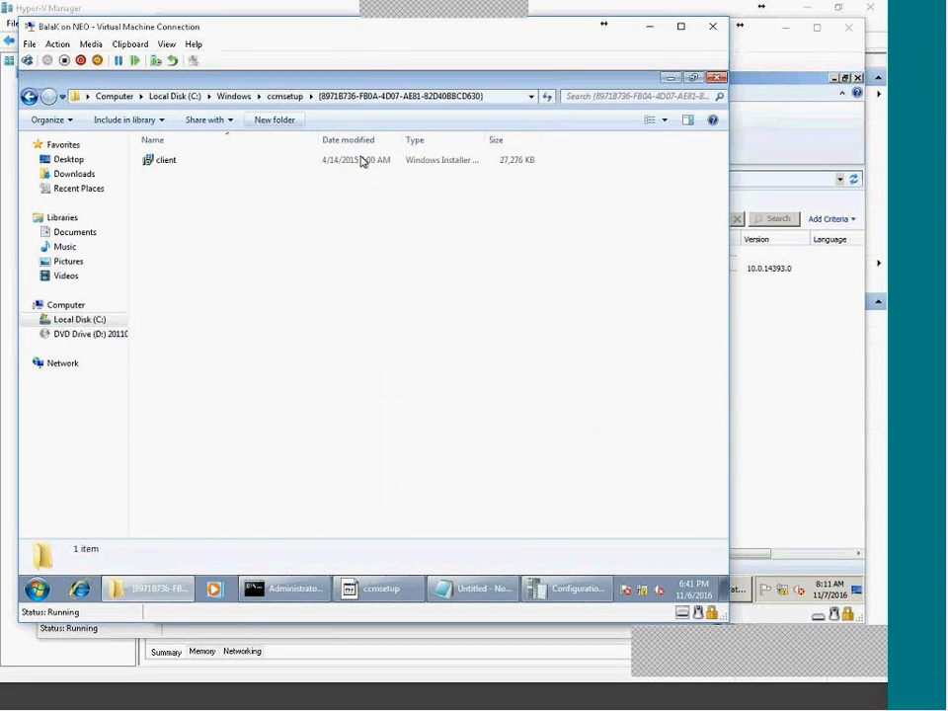
{"action": "left_click", "coordinate": [289, 96]}
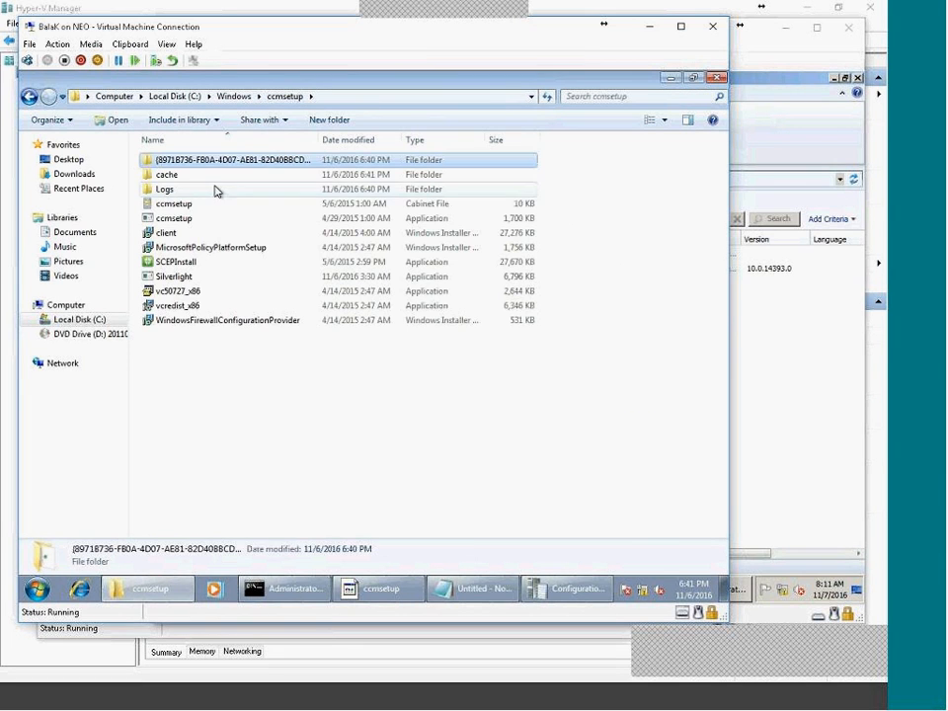
{"action": "left_click", "coordinate": [37, 591]}
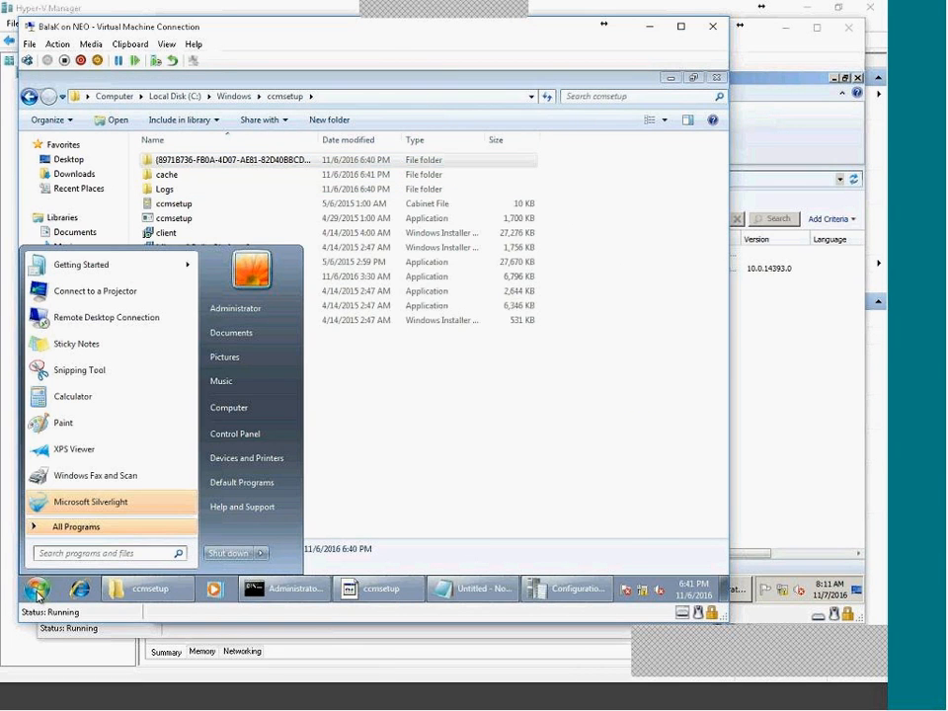
{"action": "left_click", "coordinate": [535, 563]}
{"action": "left_click", "coordinate": [548, 590]}
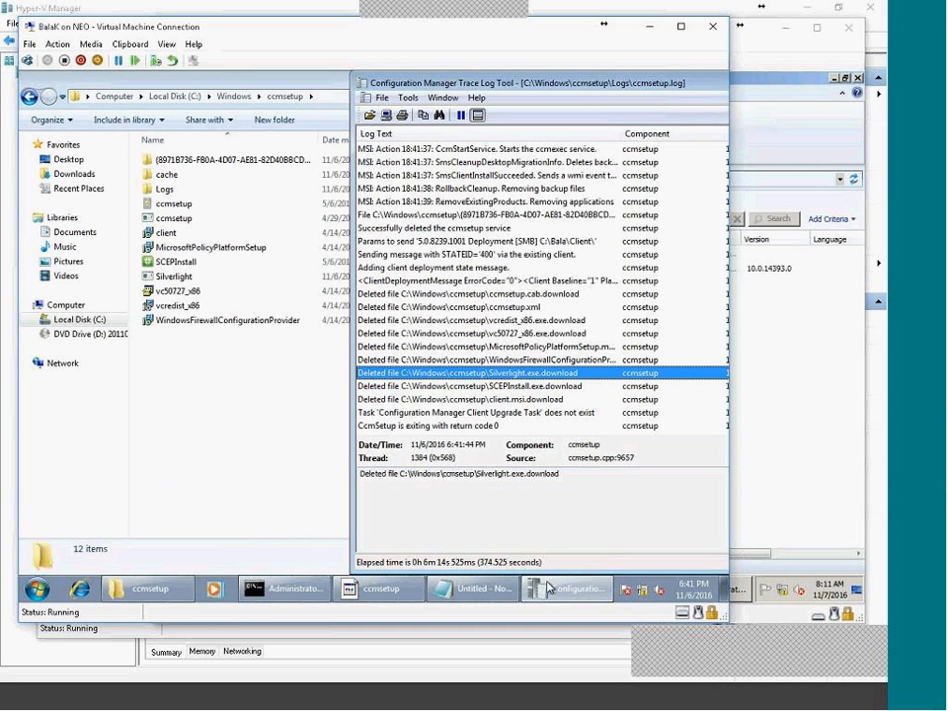
{"action": "left_click", "coordinate": [226, 461]}
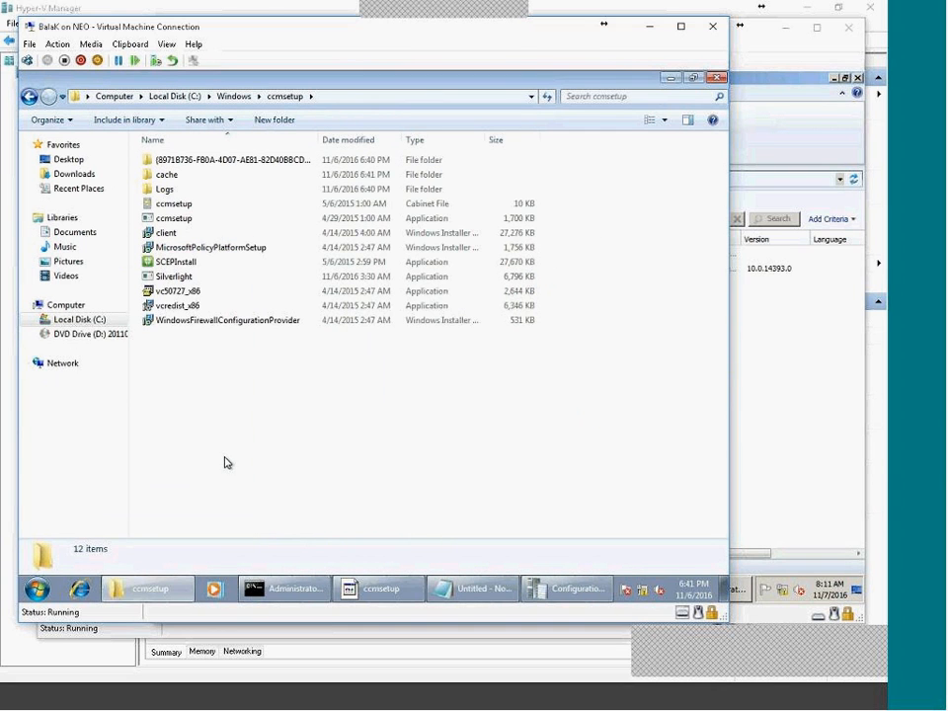
Navigate from C:\Windows into ccmsetup and open its Logs folder.
{"action": "left_click", "coordinate": [235, 96]}
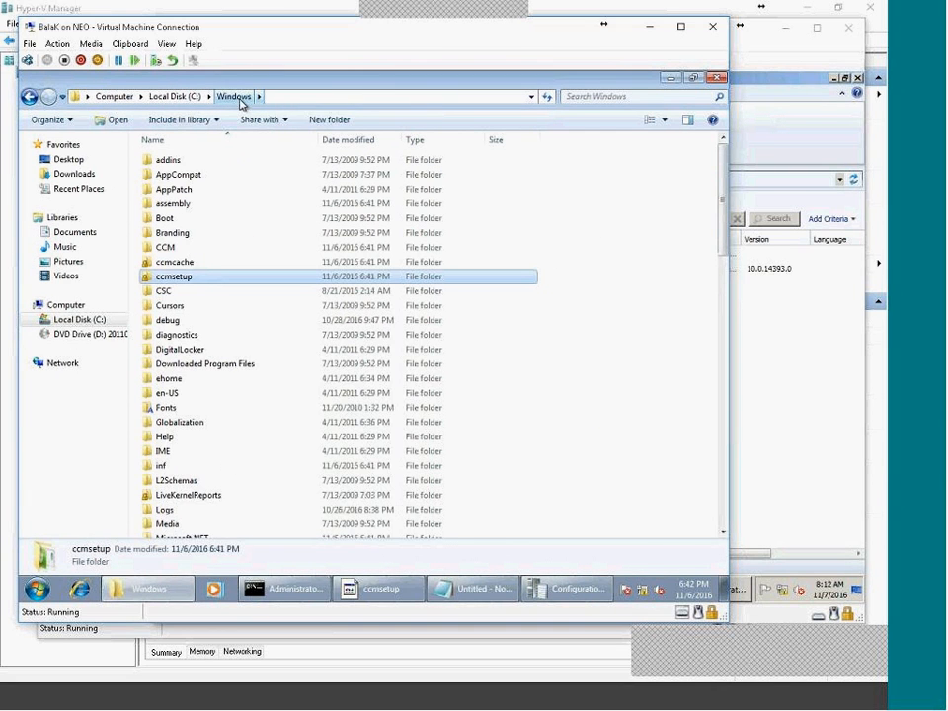
{"action": "double_click", "coordinate": [189, 280]}
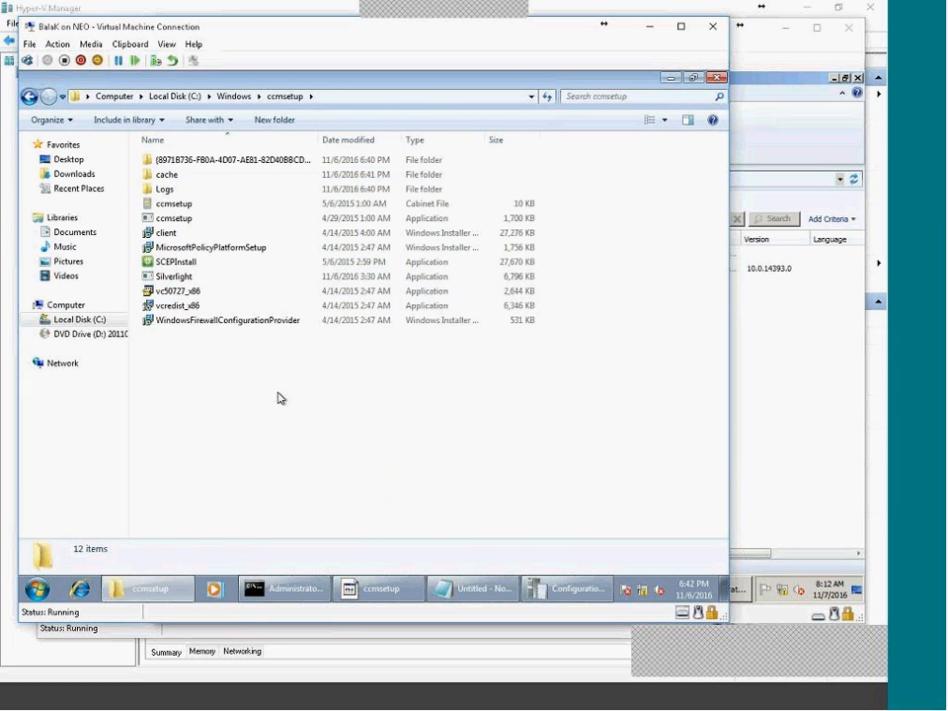
{"action": "left_click", "coordinate": [241, 226]}
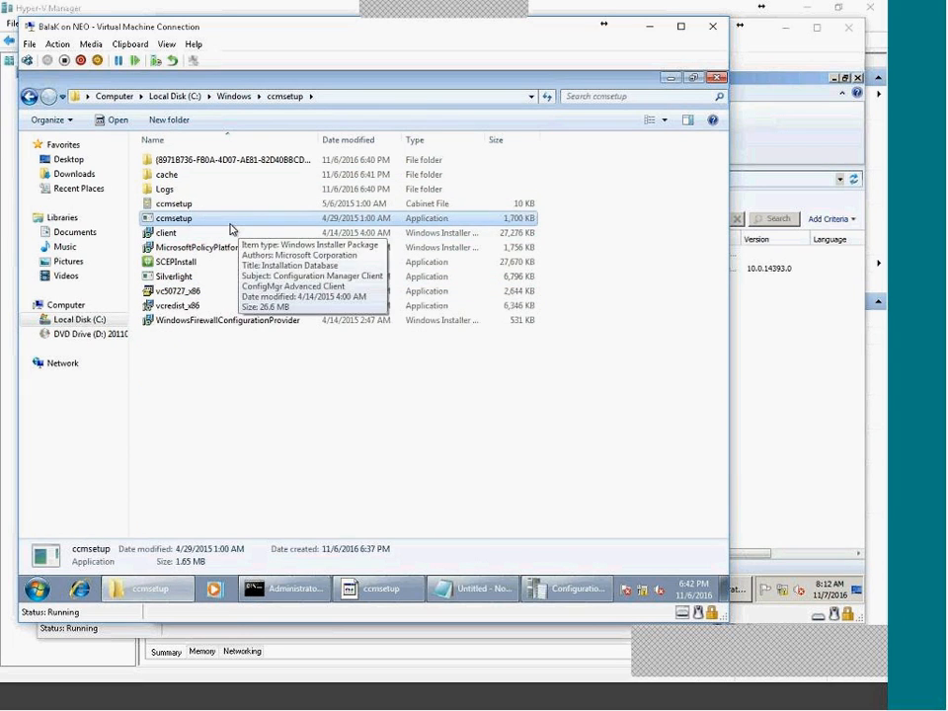
{"action": "double_click", "coordinate": [165, 189]}
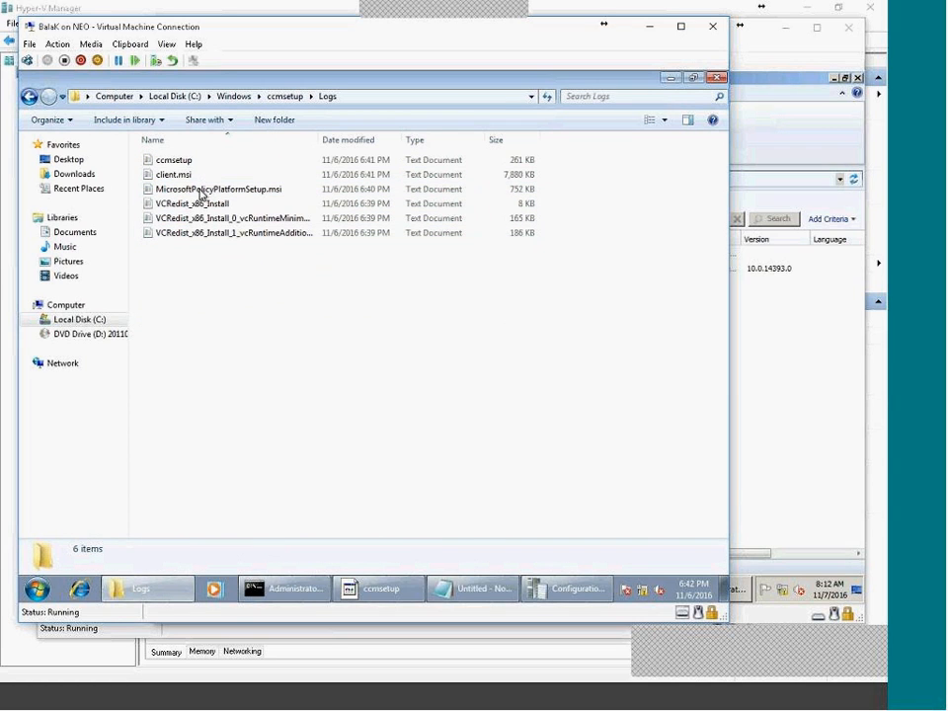
{"action": "left_click", "coordinate": [219, 167]}
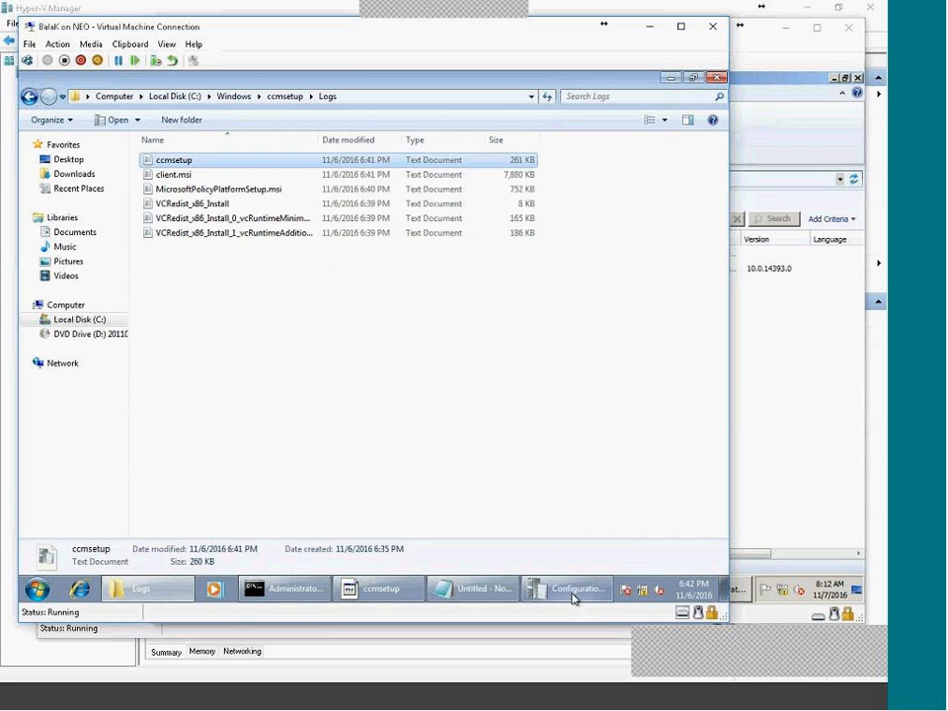
{"action": "left_click", "coordinate": [567, 589]}
{"action": "left_click", "coordinate": [138, 274]}
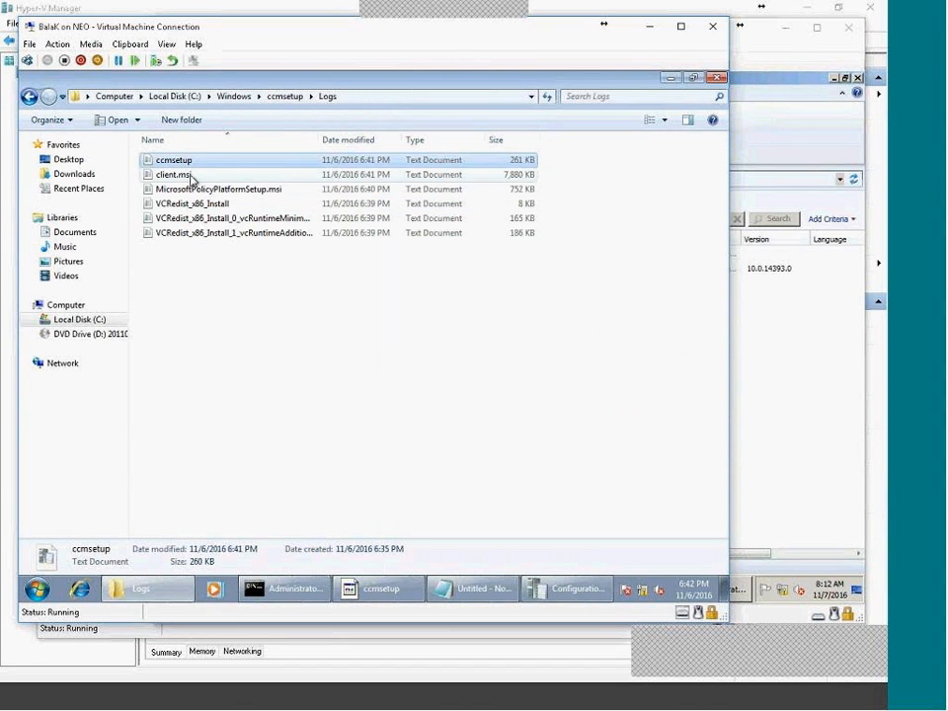
Open the client.msi log in CMTrace and return to the Logs folder.
{"action": "double_click", "coordinate": [192, 175]}
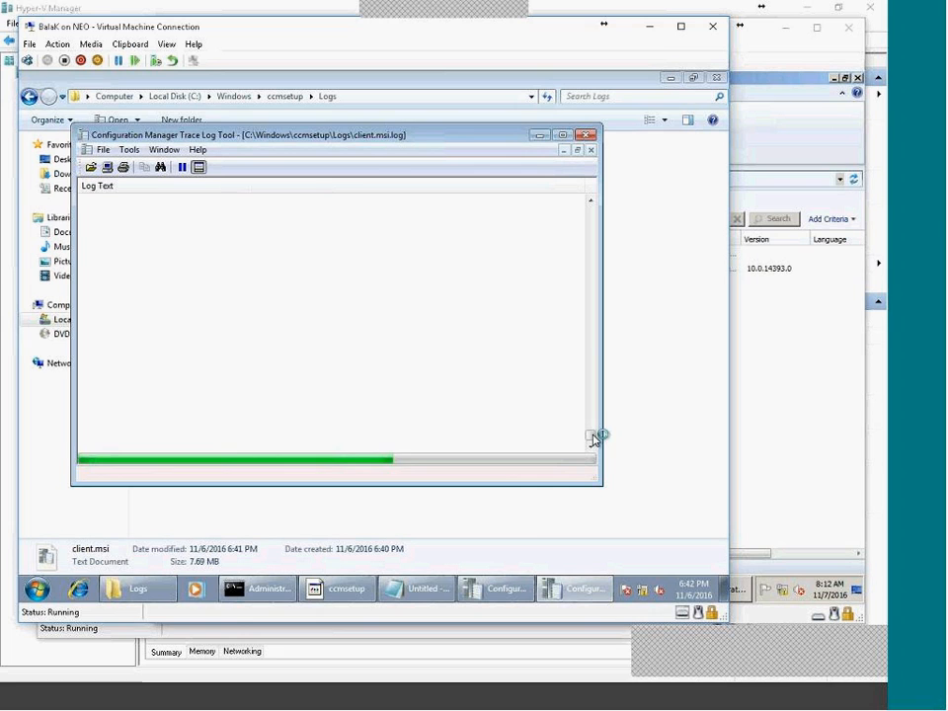
{"action": "left_click", "coordinate": [681, 467]}
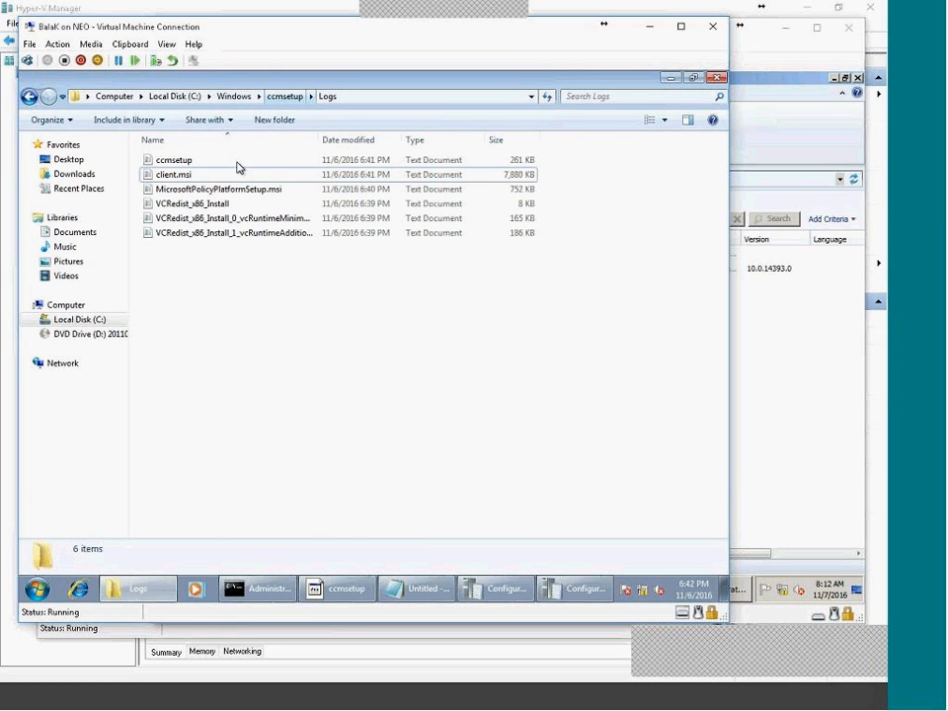
{"action": "left_click_drag", "start_coordinate": [380, 404], "coordinate": [290, 398]}
Expand the Microsoft Silverlight folder under Start > All Programs.
{"action": "left_click", "coordinate": [36, 588]}
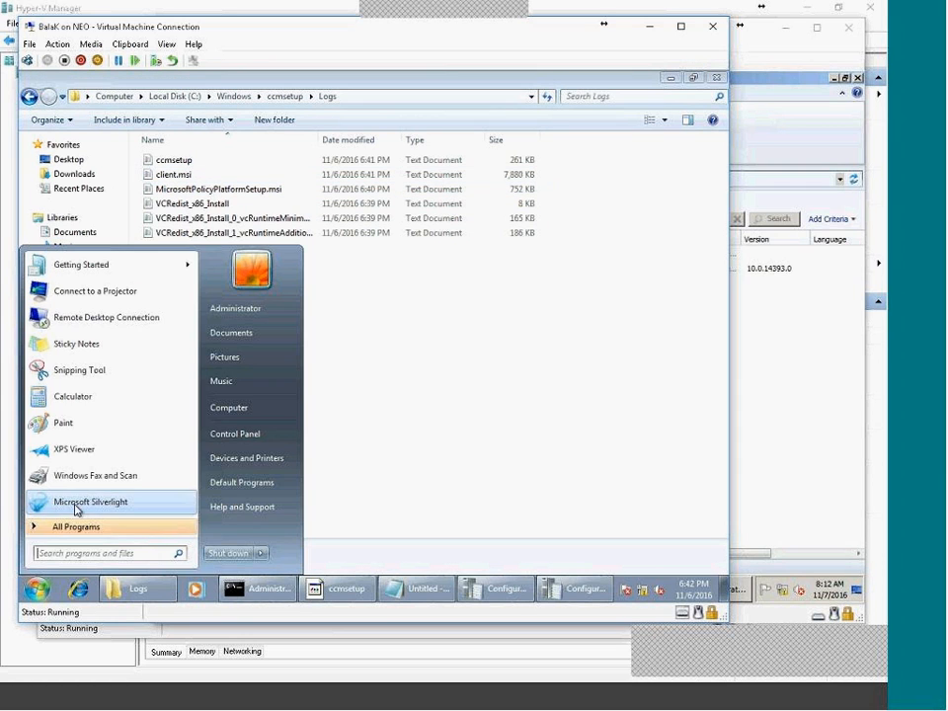
{"action": "left_click", "coordinate": [71, 528]}
{"action": "left_click", "coordinate": [101, 416]}
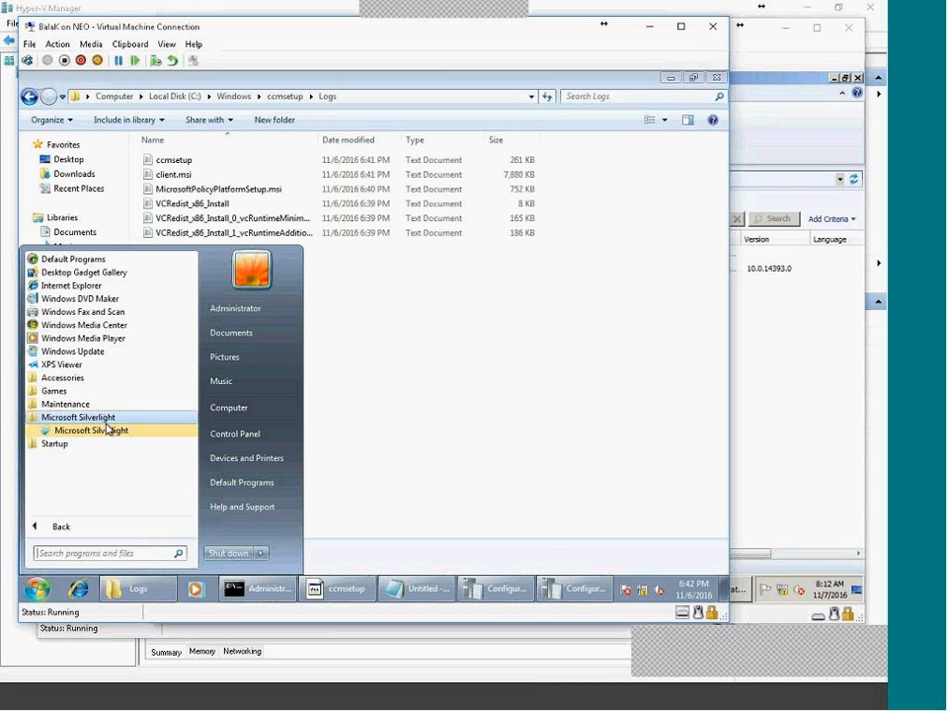
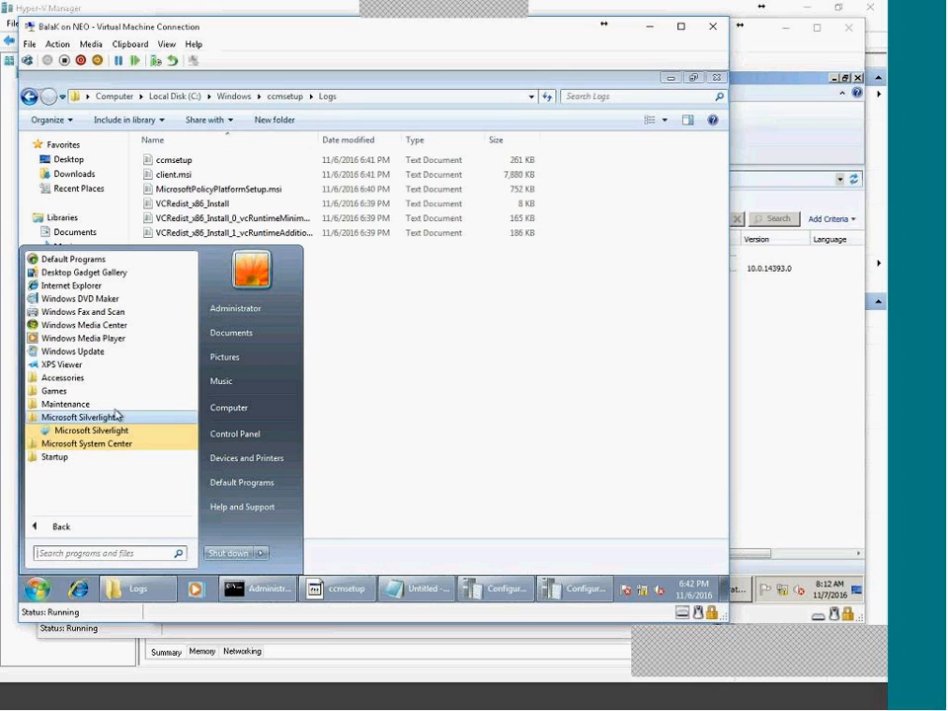
Open Control Panel from the Start menu to reach All Control Panel Items.
{"action": "left_click", "coordinate": [71, 444]}
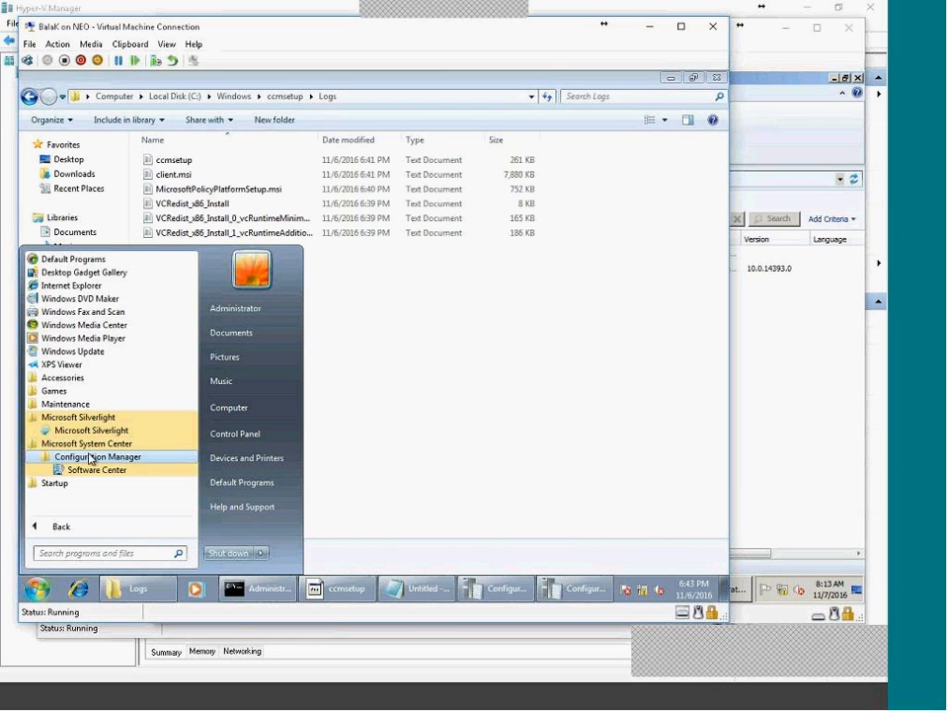
{"action": "left_click", "coordinate": [275, 435]}
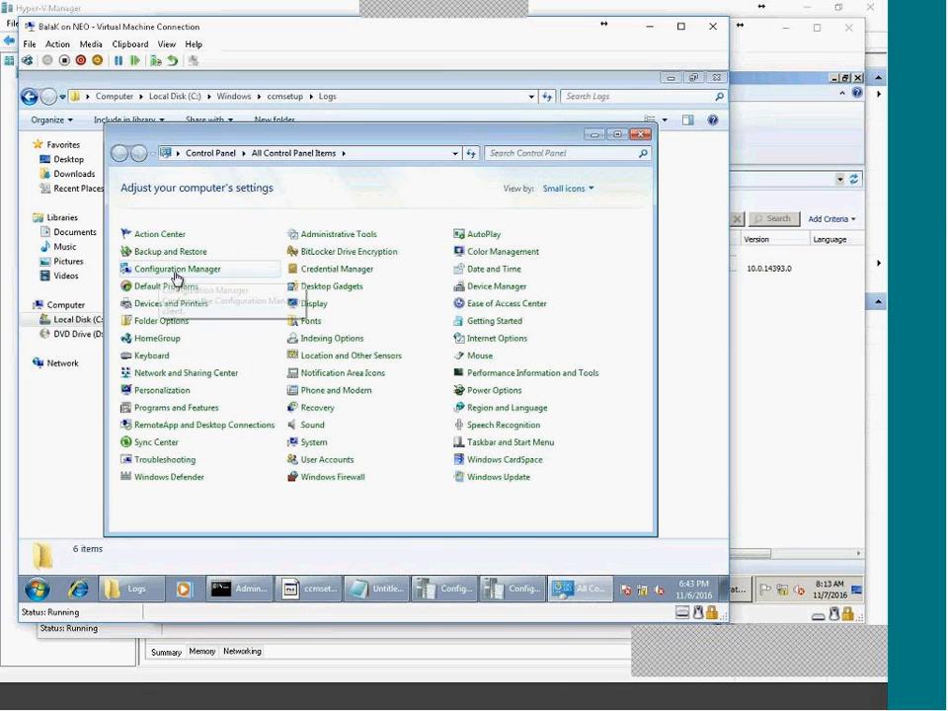
Open the Configuration Manager client properties and review installed components sorted by status.
{"action": "left_click", "coordinate": [191, 276]}
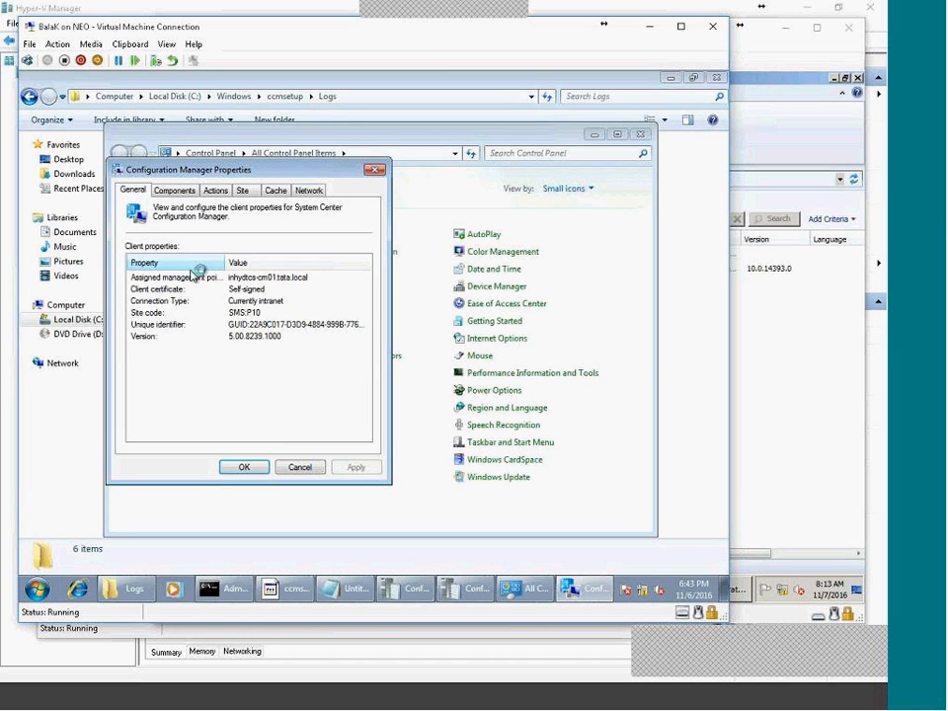
{"action": "left_click", "coordinate": [181, 191]}
{"action": "left_click", "coordinate": [214, 191]}
{"action": "left_click", "coordinate": [181, 191]}
{"action": "left_click", "coordinate": [345, 299]}
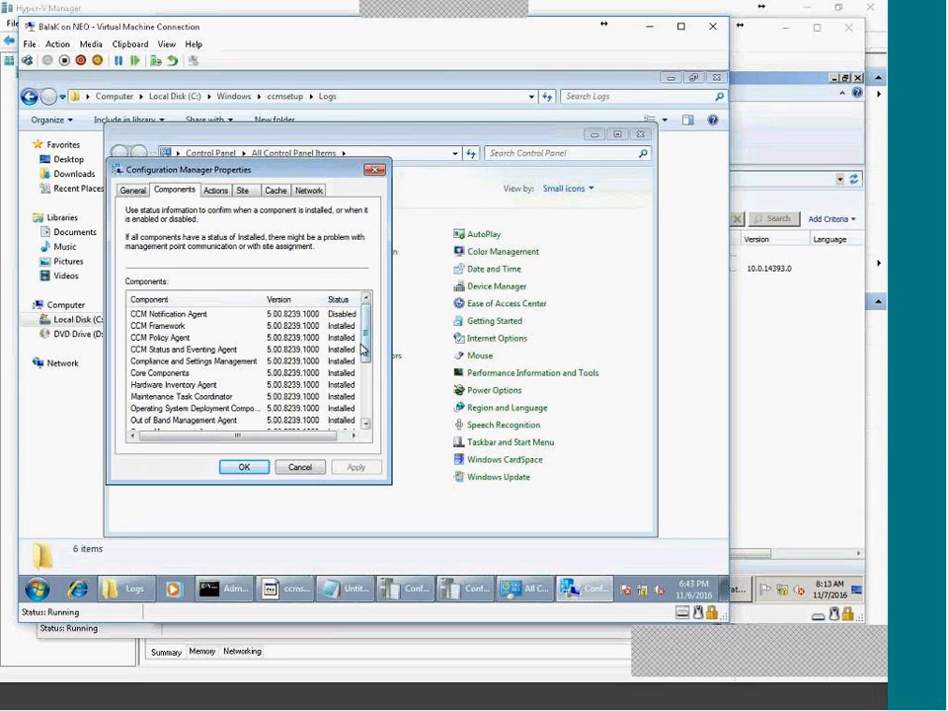
{"action": "scroll", "coordinate": [363, 345], "scroll_direction": "down", "scroll_amount": 3}
{"action": "left_click", "coordinate": [339, 418]}
{"action": "left_click", "coordinate": [337, 373]}
{"action": "left_click", "coordinate": [339, 350]}
{"action": "left_click", "coordinate": [339, 338]}
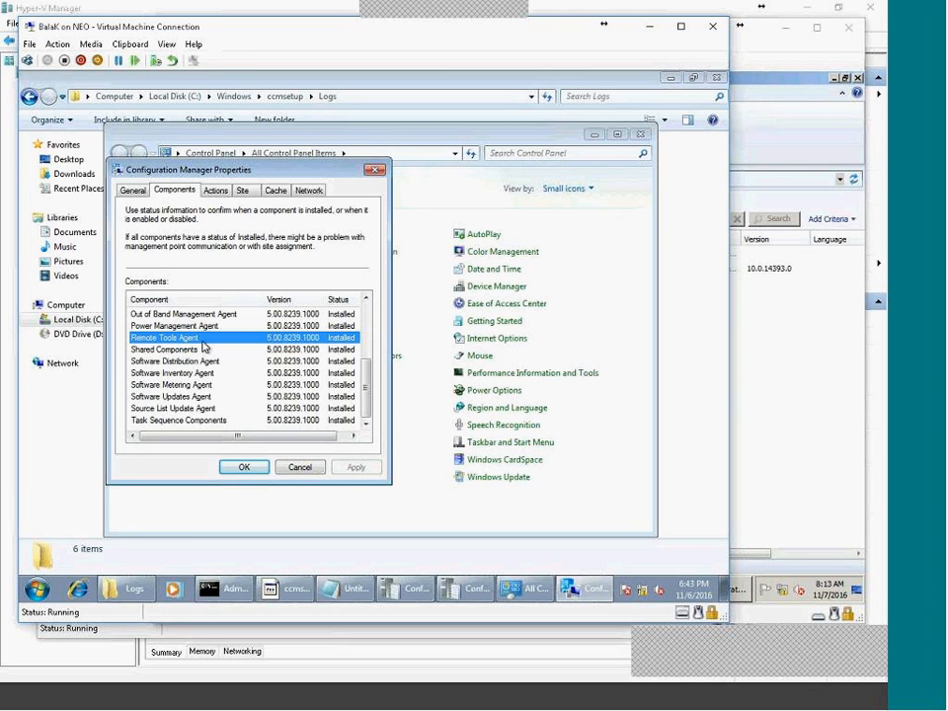
{"action": "scroll", "coordinate": [345, 365], "scroll_direction": "up", "scroll_amount": 3}
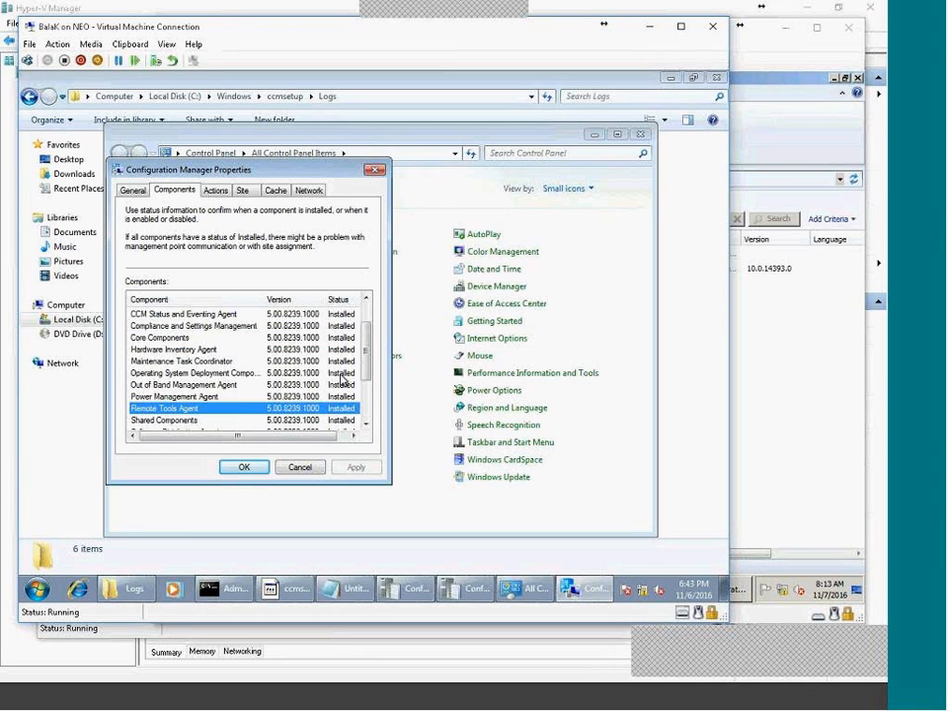
{"action": "scroll", "coordinate": [344, 376], "scroll_direction": "down", "scroll_amount": 3}
{"action": "scroll", "coordinate": [342, 378], "scroll_direction": "up", "scroll_amount": 3}
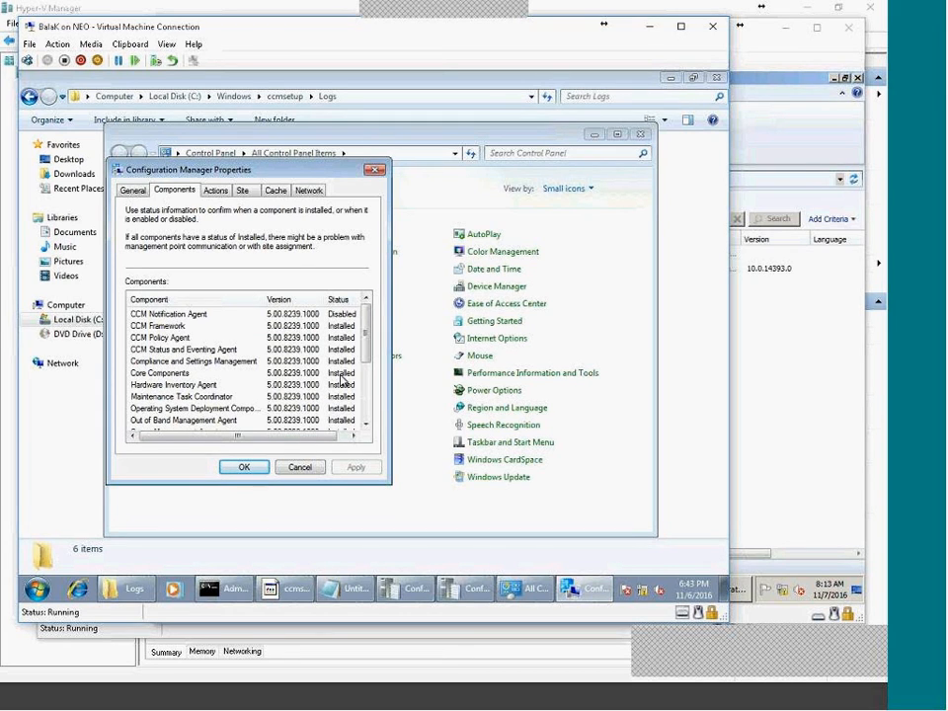
{"action": "mouse_move", "coordinate": [366, 337]}
{"action": "left_mouse_down"}
{"action": "mouse_move", "coordinate": [372, 424]}
{"action": "mouse_move", "coordinate": [359, 355]}
{"action": "mouse_move", "coordinate": [366, 317]}
{"action": "left_mouse_up"}
Check the Actions, Site and Cache tabs (5120 MB cache), then cancel without saving.
{"action": "left_click", "coordinate": [216, 189]}
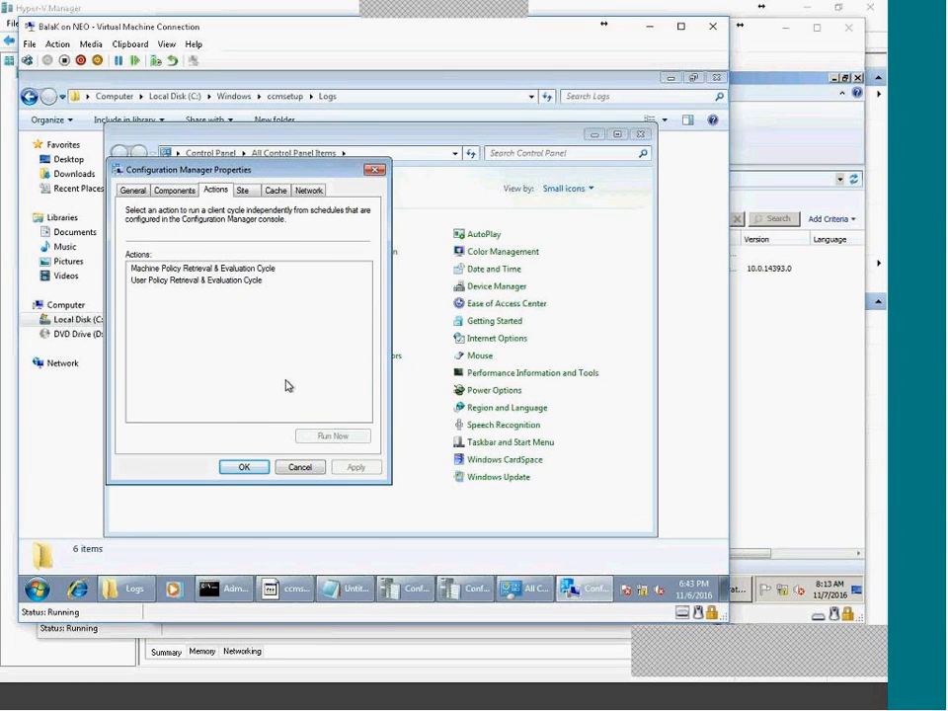
{"action": "left_click", "coordinate": [253, 190]}
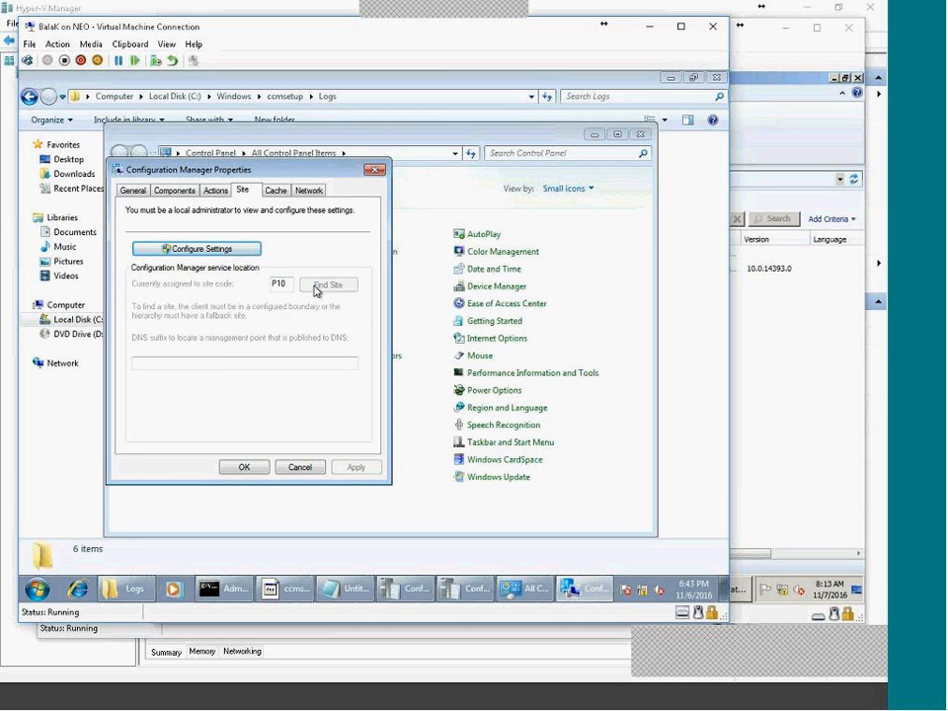
{"action": "left_click", "coordinate": [279, 190]}
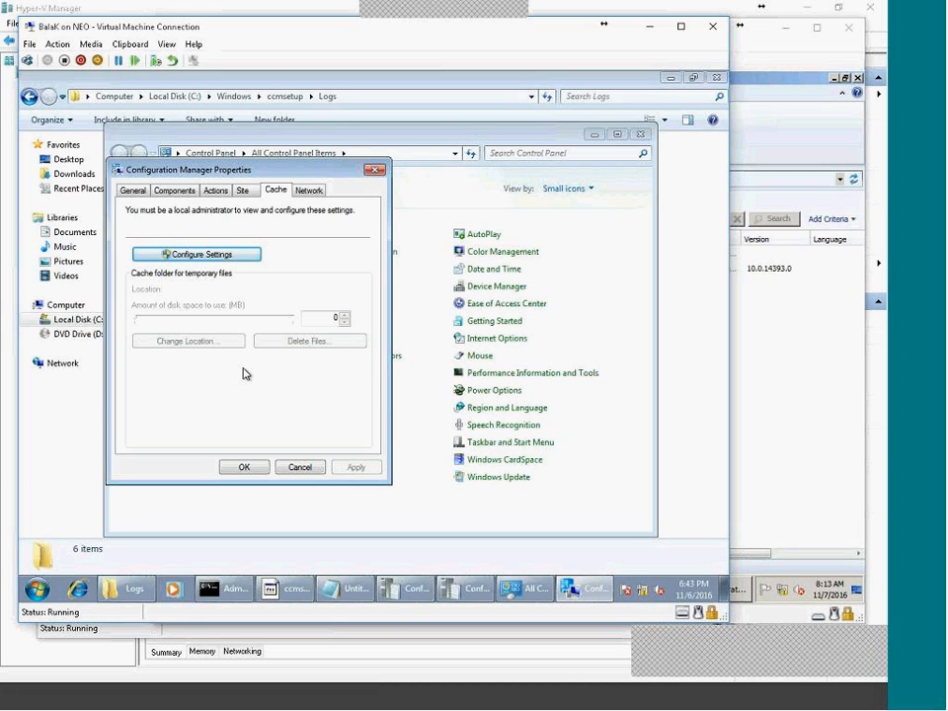
{"action": "left_click", "coordinate": [200, 254]}
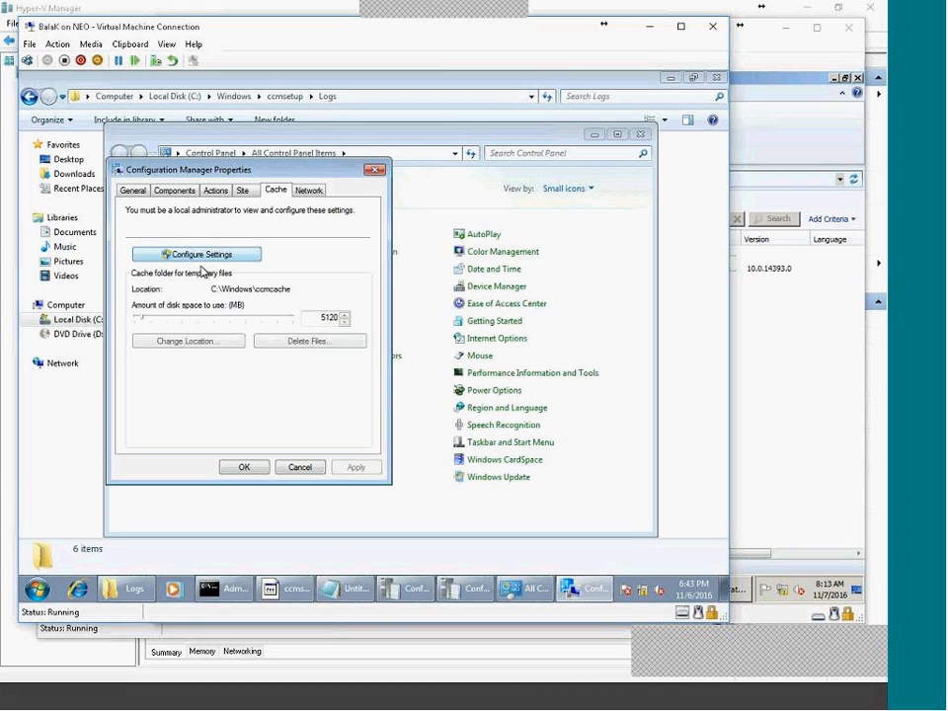
{"action": "double_click", "coordinate": [317, 317]}
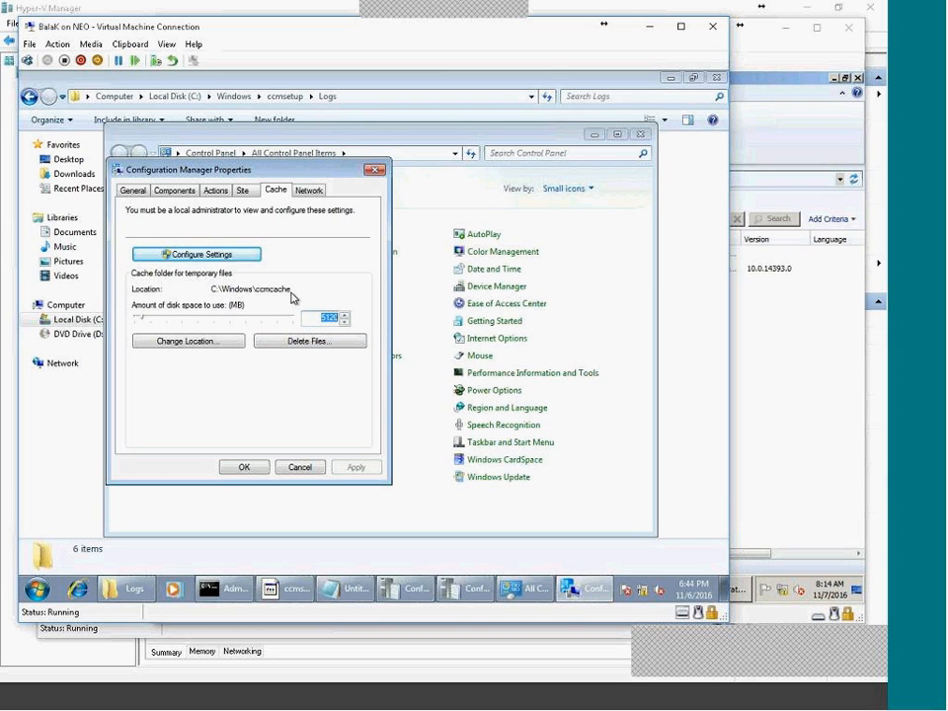
{"action": "left_click", "coordinate": [308, 191]}
{"action": "left_click", "coordinate": [133, 190]}
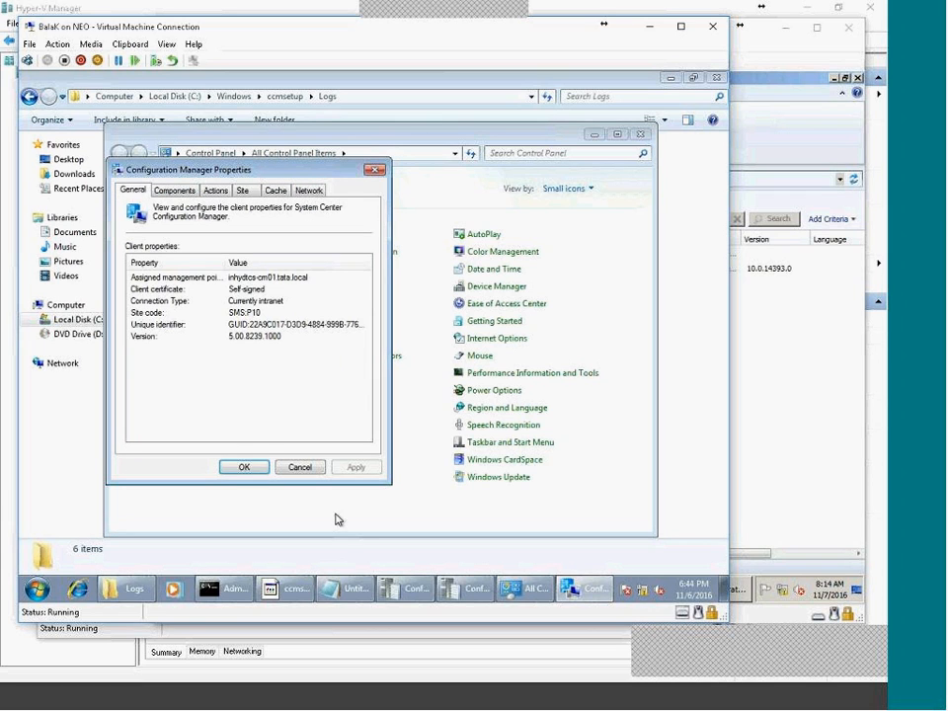
{"action": "left_click", "coordinate": [300, 467]}
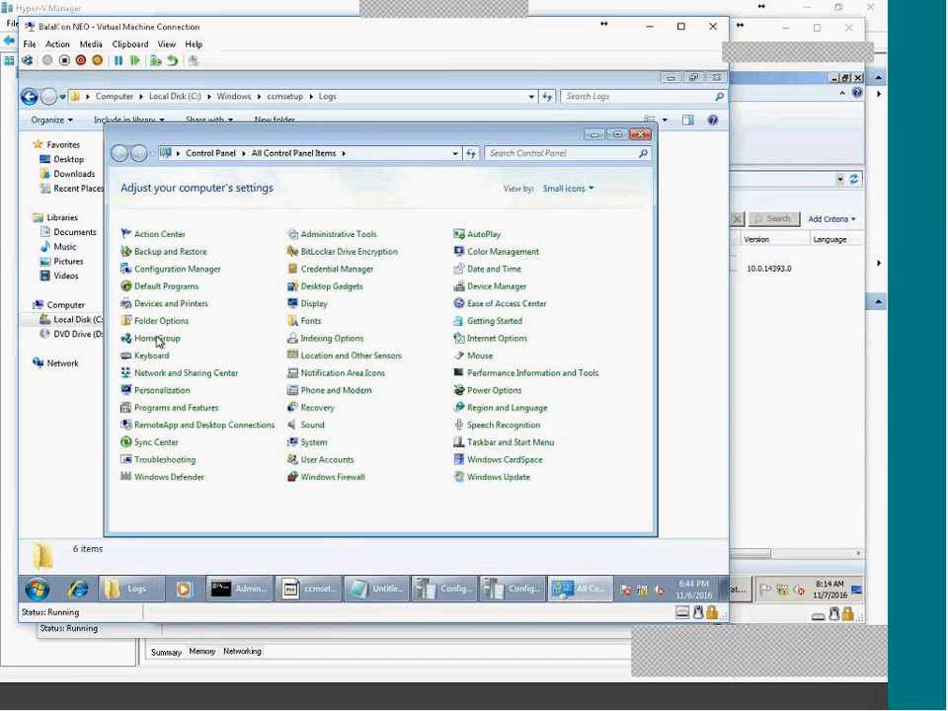
Recheck the client's Components, Actions, Site and Network tabs, then cancel the properties.
{"action": "left_click", "coordinate": [174, 274]}
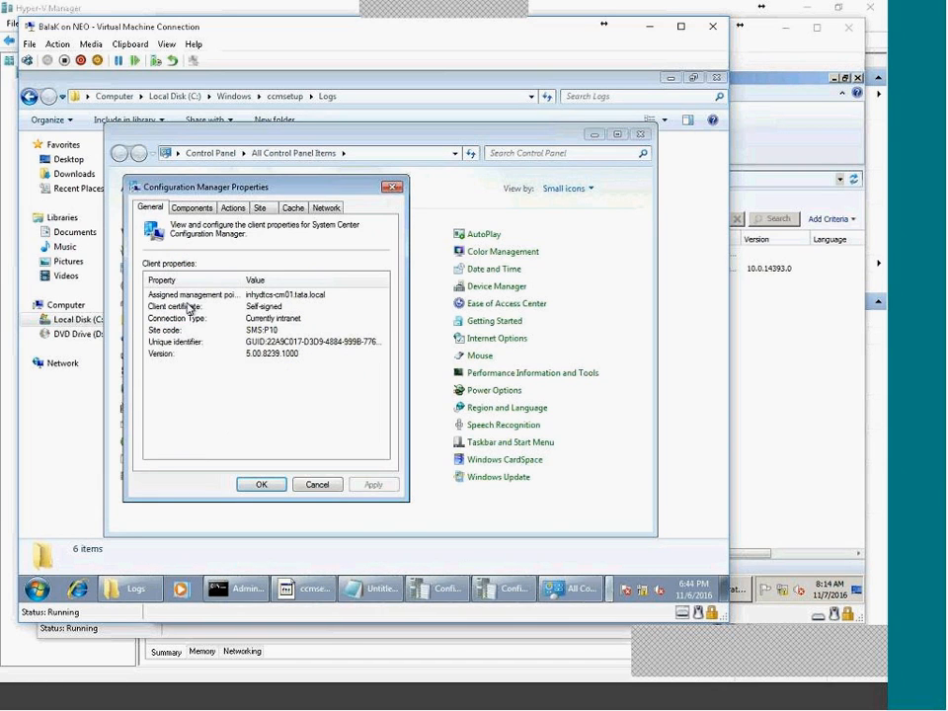
{"action": "left_click", "coordinate": [210, 207]}
{"action": "left_click", "coordinate": [233, 208]}
{"action": "left_click", "coordinate": [261, 209]}
{"action": "left_click", "coordinate": [326, 209]}
{"action": "left_click", "coordinate": [271, 209]}
{"action": "left_click", "coordinate": [233, 209]}
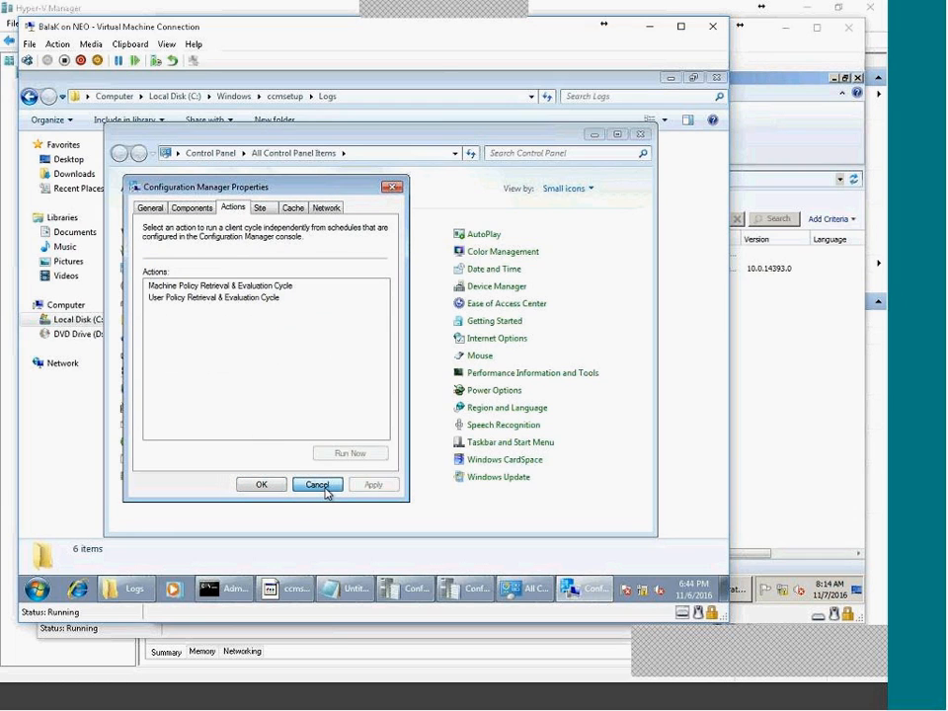
{"action": "left_click", "coordinate": [192, 207]}
{"action": "left_click", "coordinate": [357, 317]}
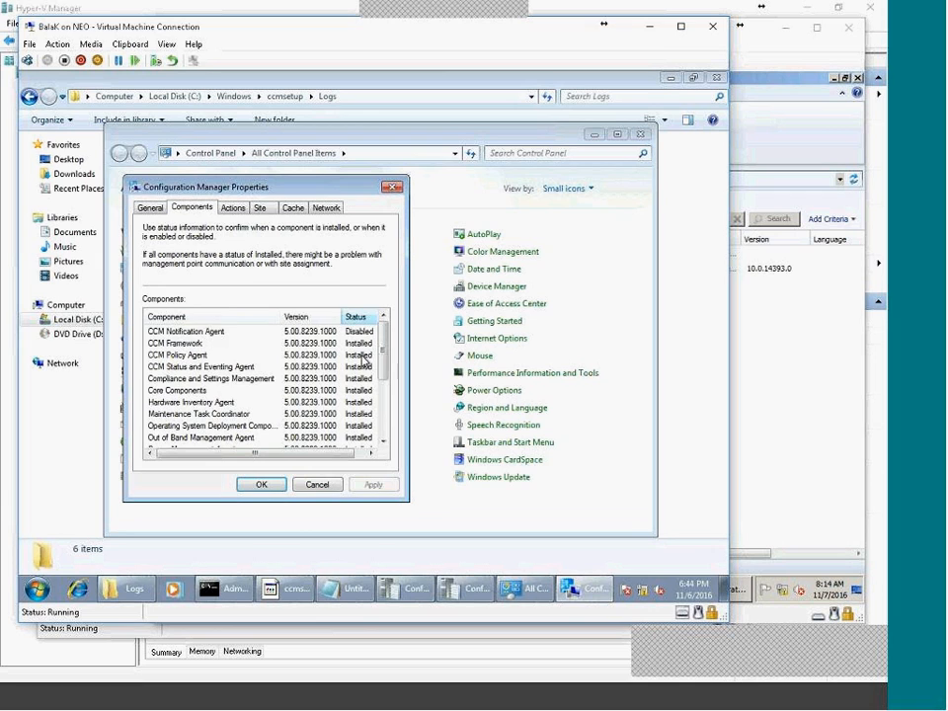
{"action": "scroll", "coordinate": [358, 424], "scroll_direction": "down", "scroll_amount": 3}
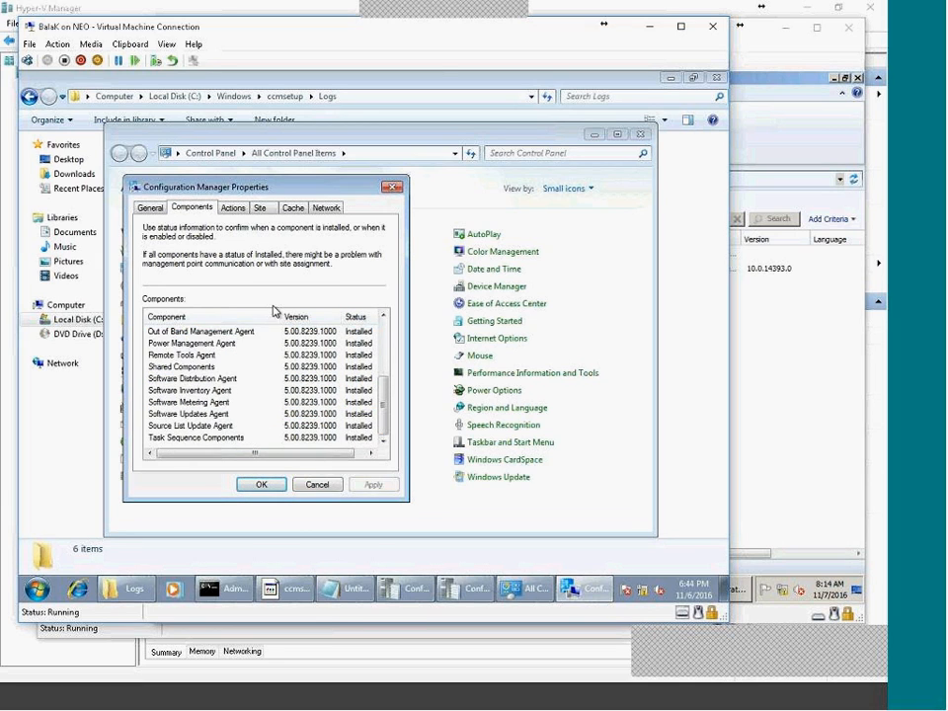
{"action": "left_click", "coordinate": [233, 209]}
{"action": "left_click", "coordinate": [258, 208]}
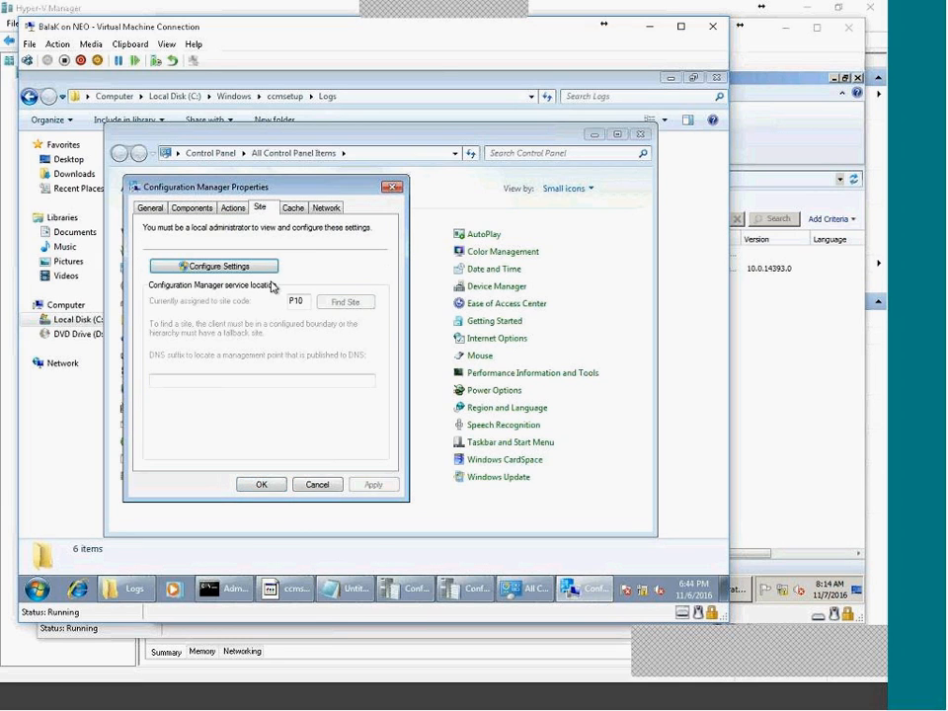
{"action": "left_click", "coordinate": [232, 210]}
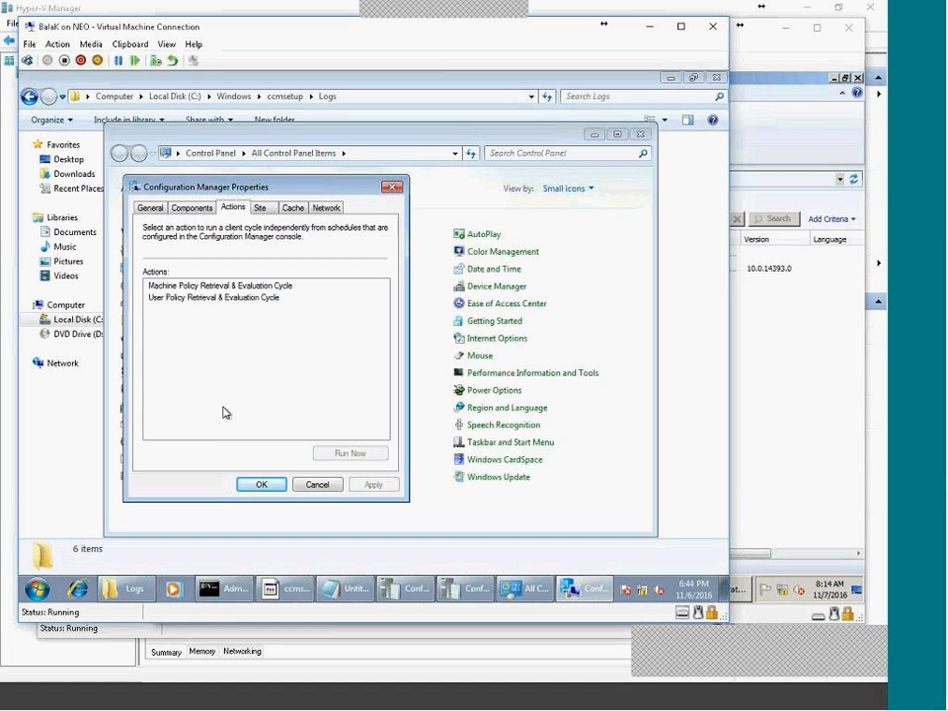
{"action": "left_click", "coordinate": [319, 485]}
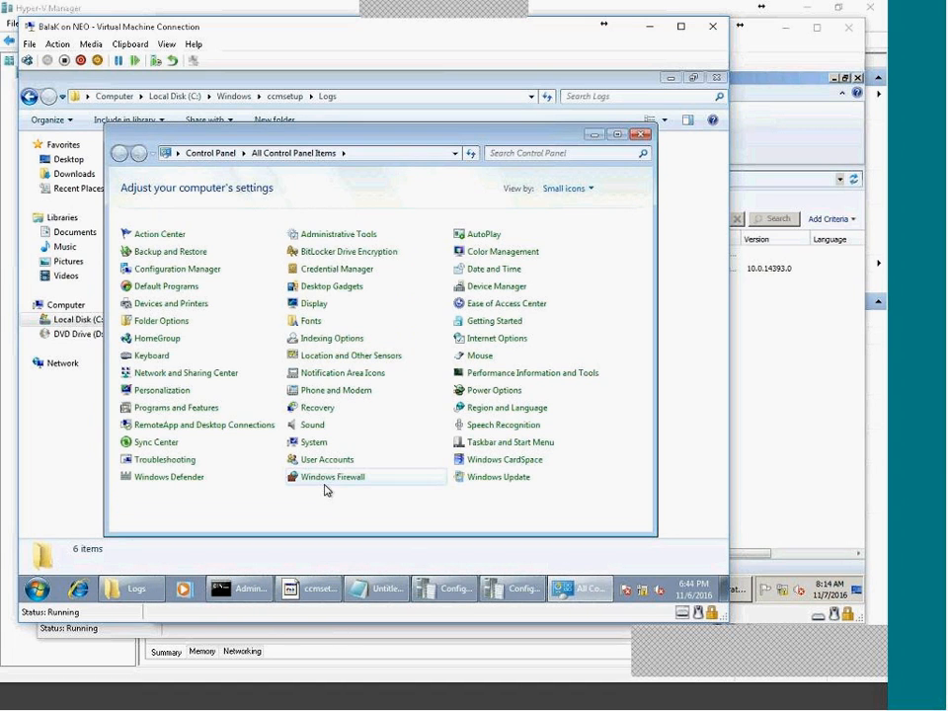
Dismiss the ccmsetup usage message and minimize the command prompt.
{"action": "left_click", "coordinate": [318, 599]}
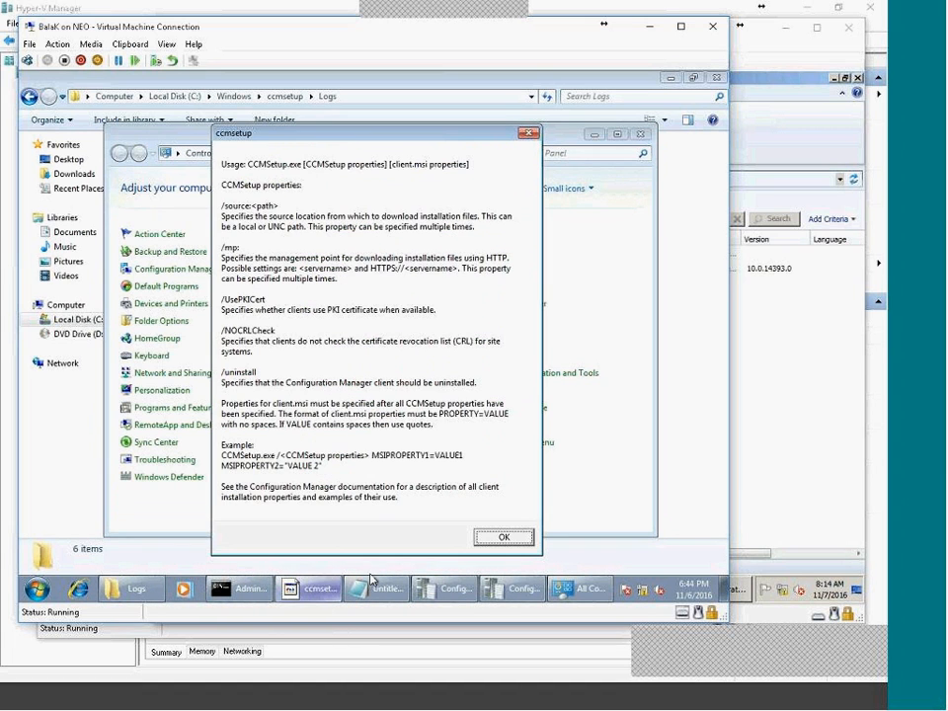
{"action": "left_click", "coordinate": [501, 535]}
{"action": "left_click", "coordinate": [258, 590]}
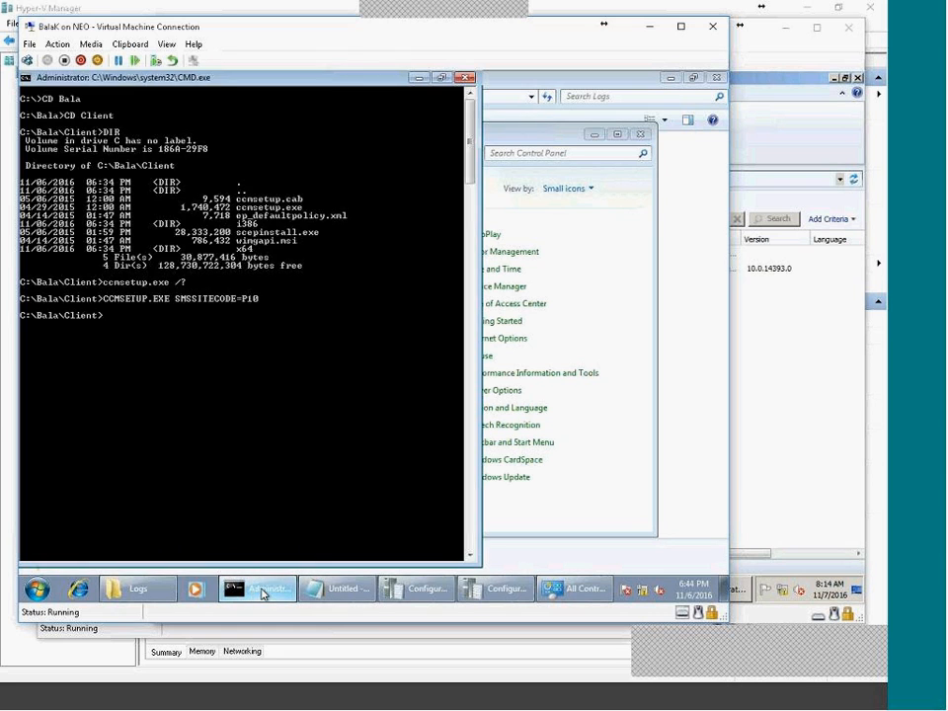
{"action": "left_click", "coordinate": [262, 592]}
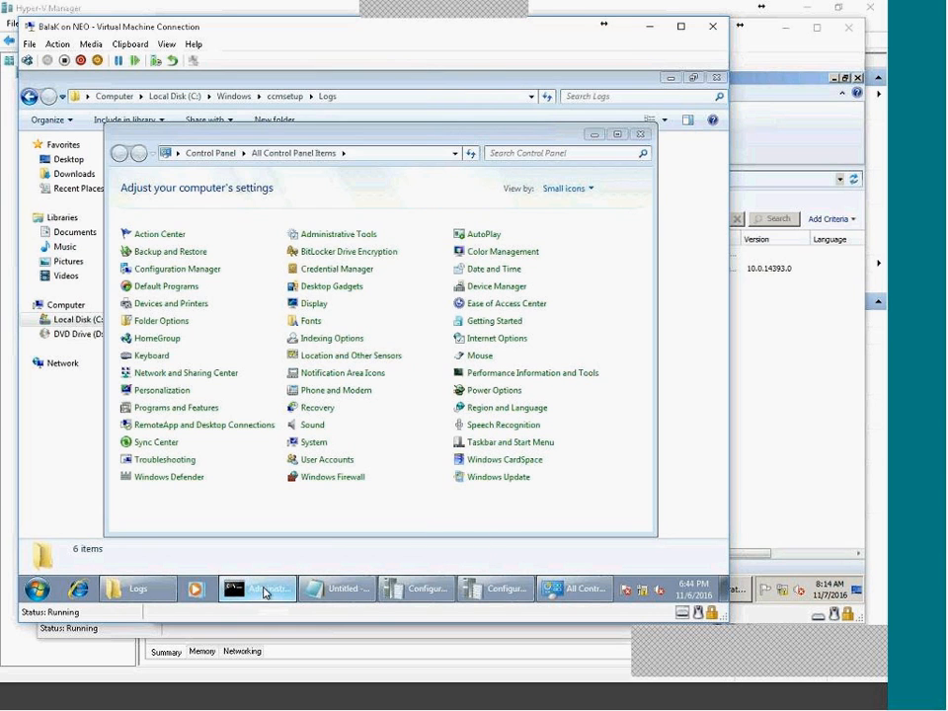
Glance at the client Actions tab again, cancel, and bring the Logs folder forward.
{"action": "left_click", "coordinate": [179, 270]}
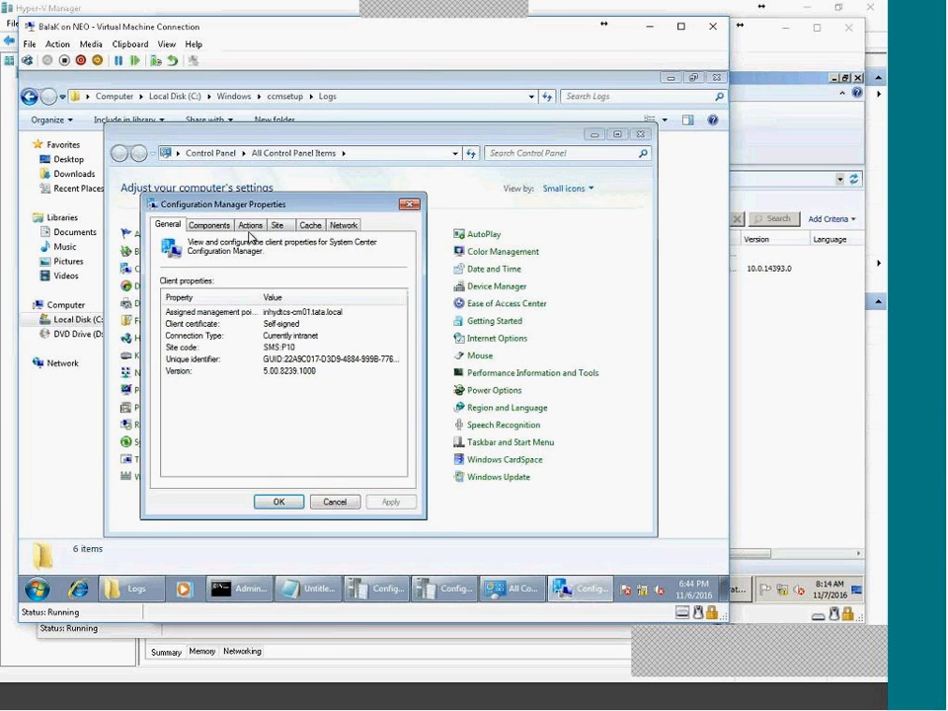
{"action": "left_click", "coordinate": [249, 233]}
{"action": "left_click", "coordinate": [335, 501]}
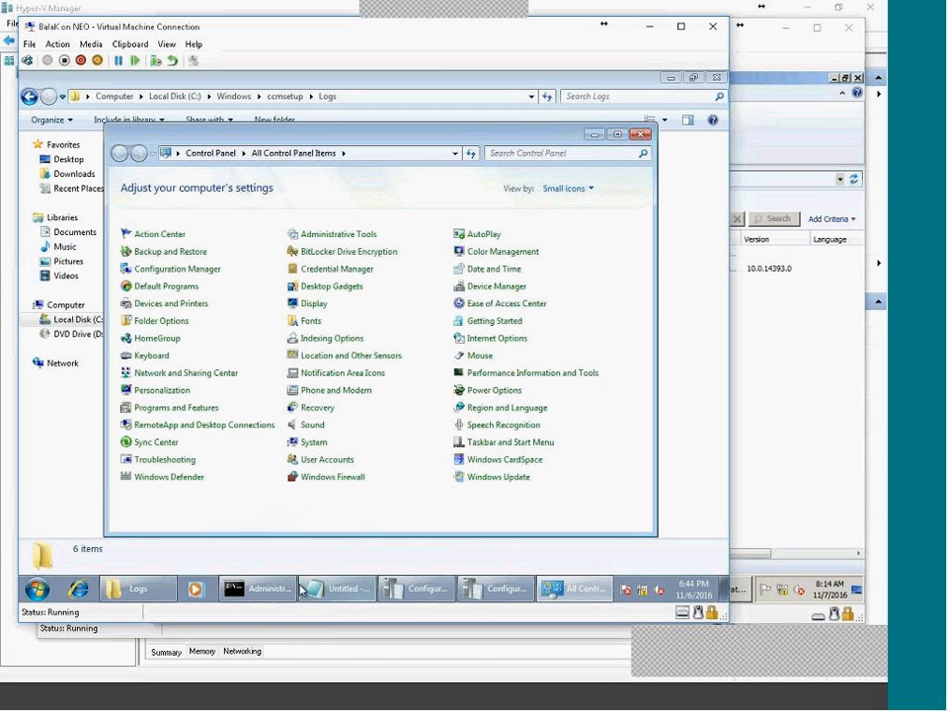
{"action": "left_click", "coordinate": [148, 592]}
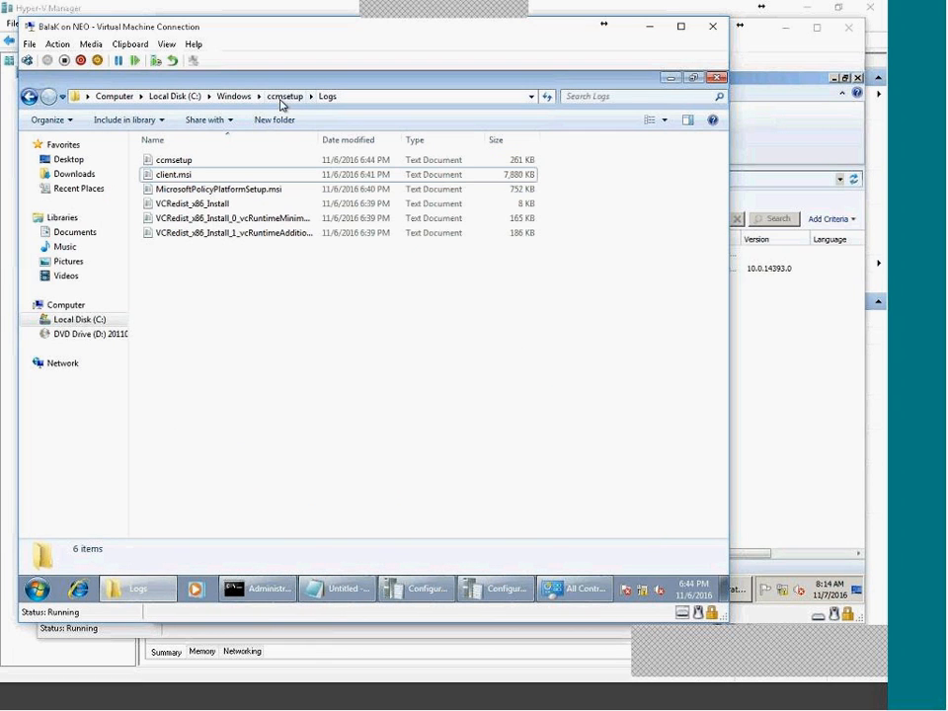
Go to C:\Windows\CCM\Logs and sort the logs newest first.
{"action": "left_click", "coordinate": [237, 97]}
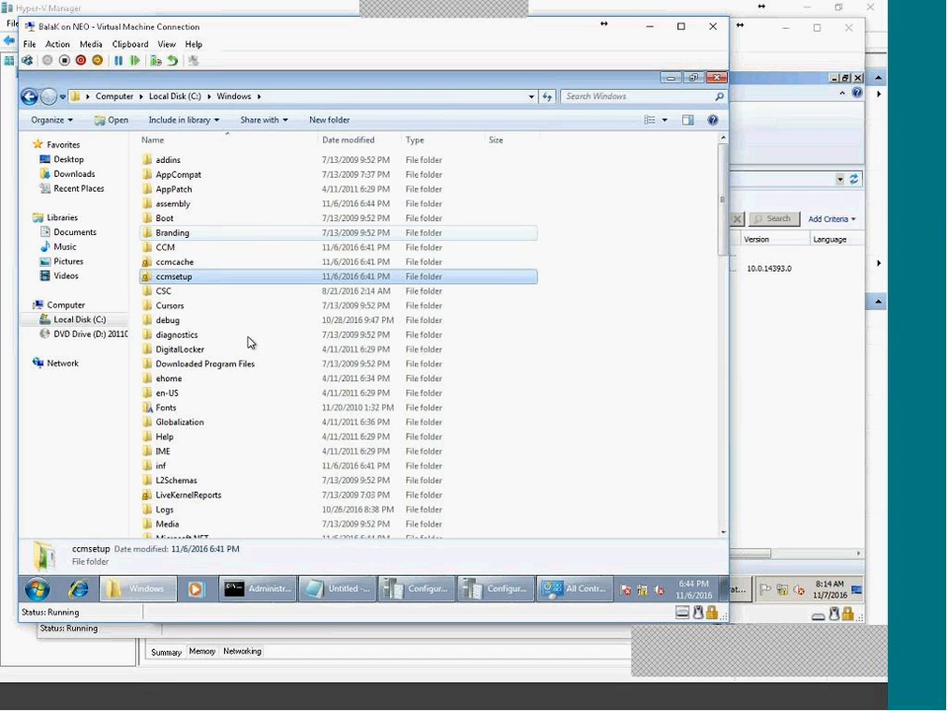
{"action": "left_click", "coordinate": [169, 248]}
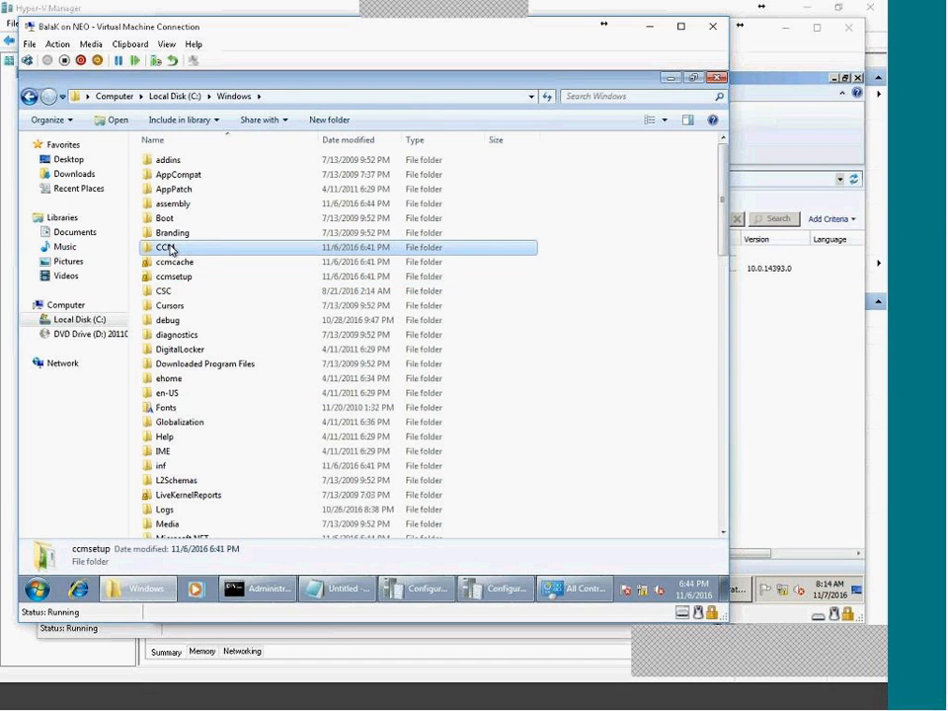
{"action": "double_click", "coordinate": [205, 248]}
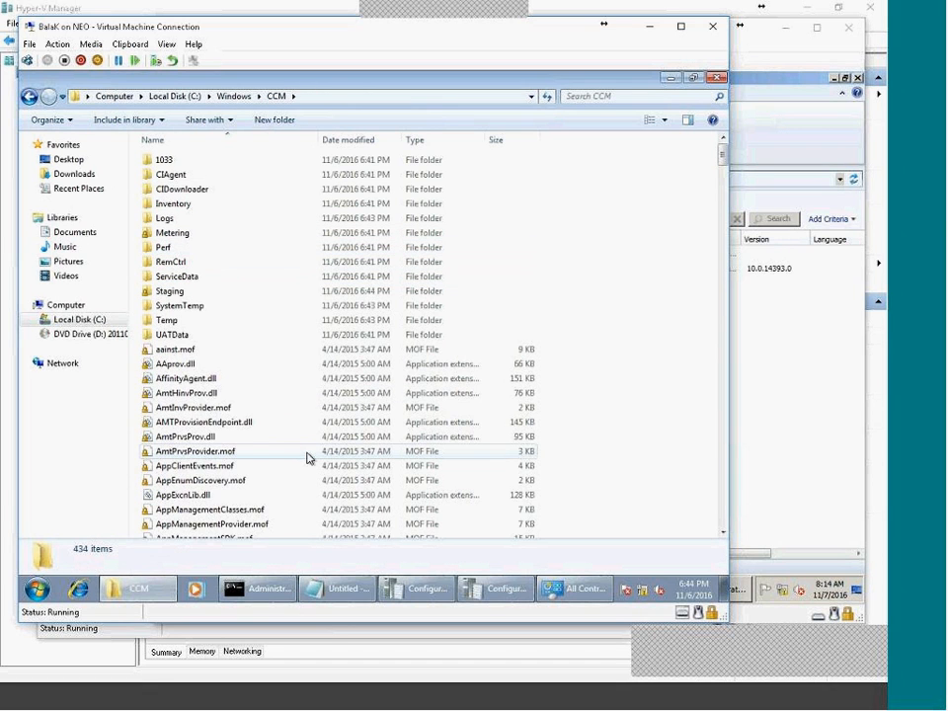
{"action": "scroll", "coordinate": [309, 456], "scroll_direction": "down", "scroll_amount": 10}
{"action": "left_click_drag", "start_coordinate": [722, 185], "coordinate": [719, 148]}
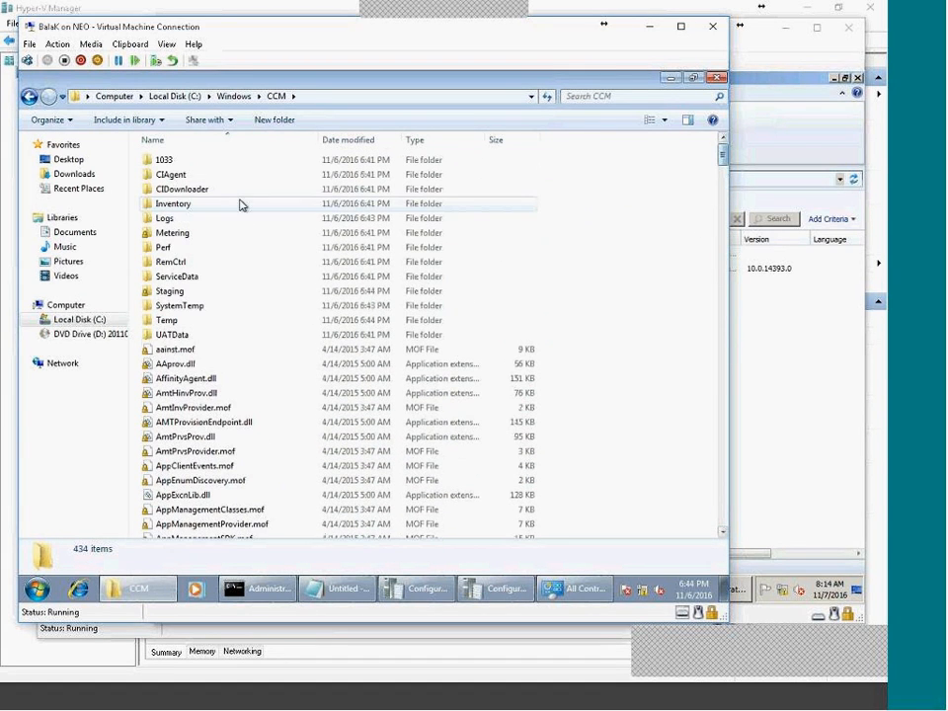
{"action": "double_click", "coordinate": [195, 219]}
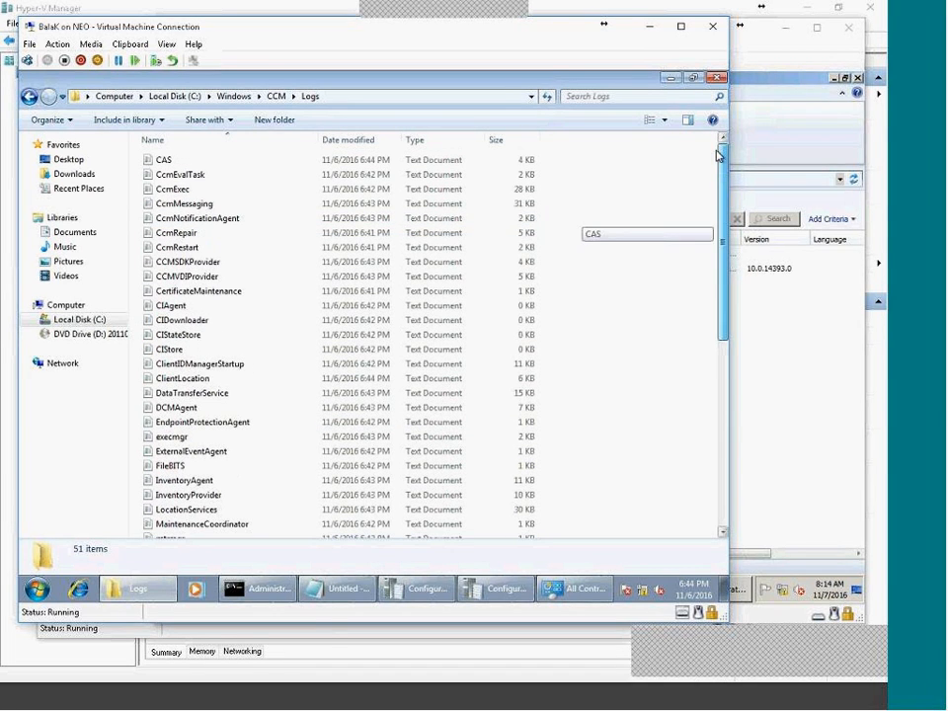
{"action": "left_click", "coordinate": [346, 143]}
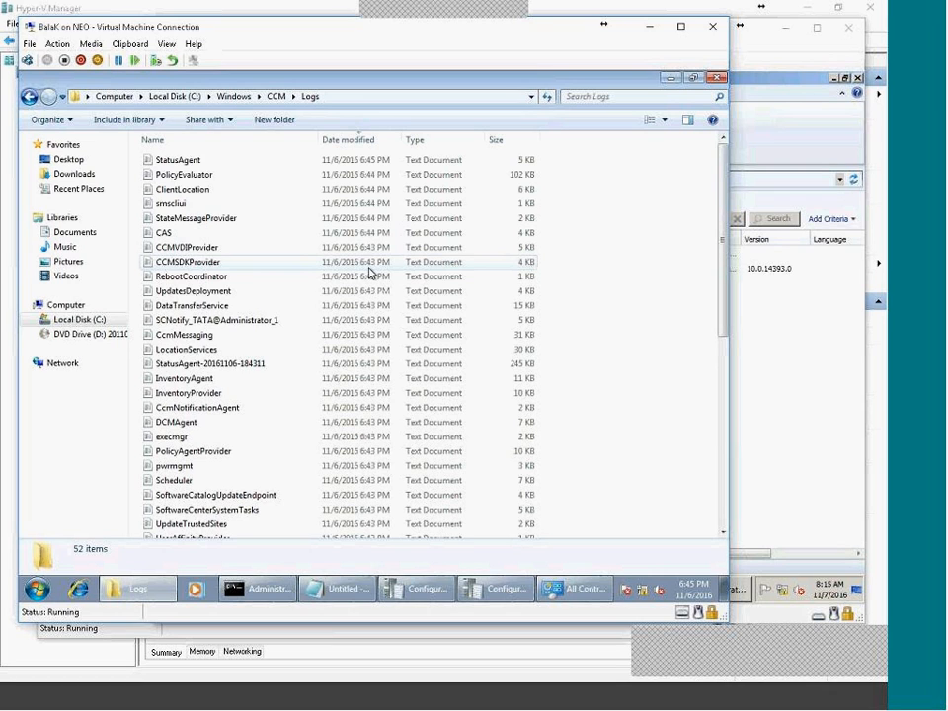
Open execmgr.log in CMTrace.
{"action": "left_click", "coordinate": [202, 235]}
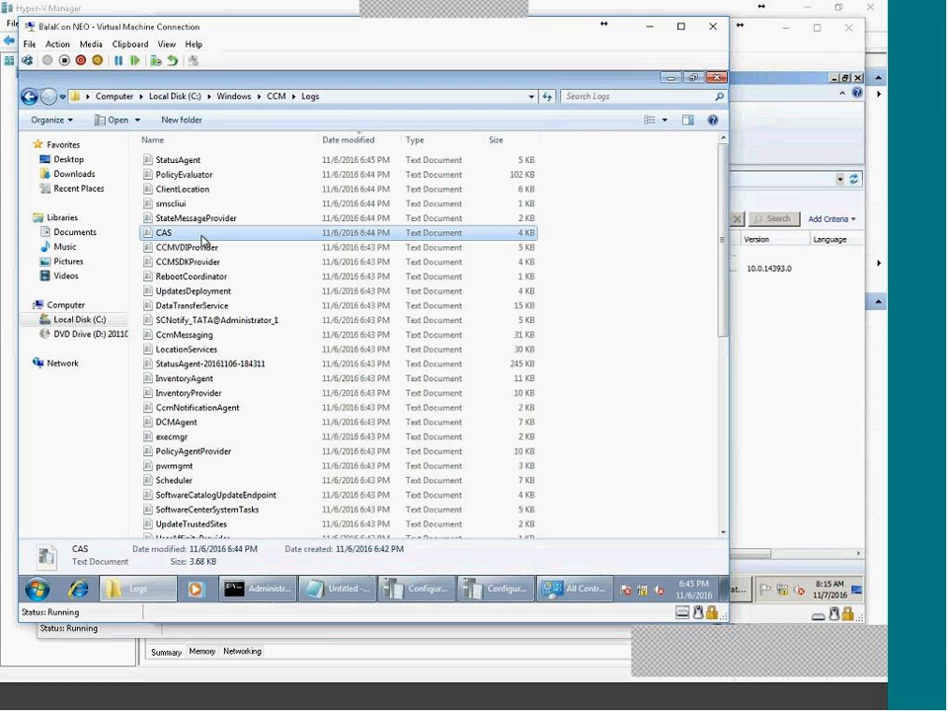
{"action": "type", "text": "ccmex"}
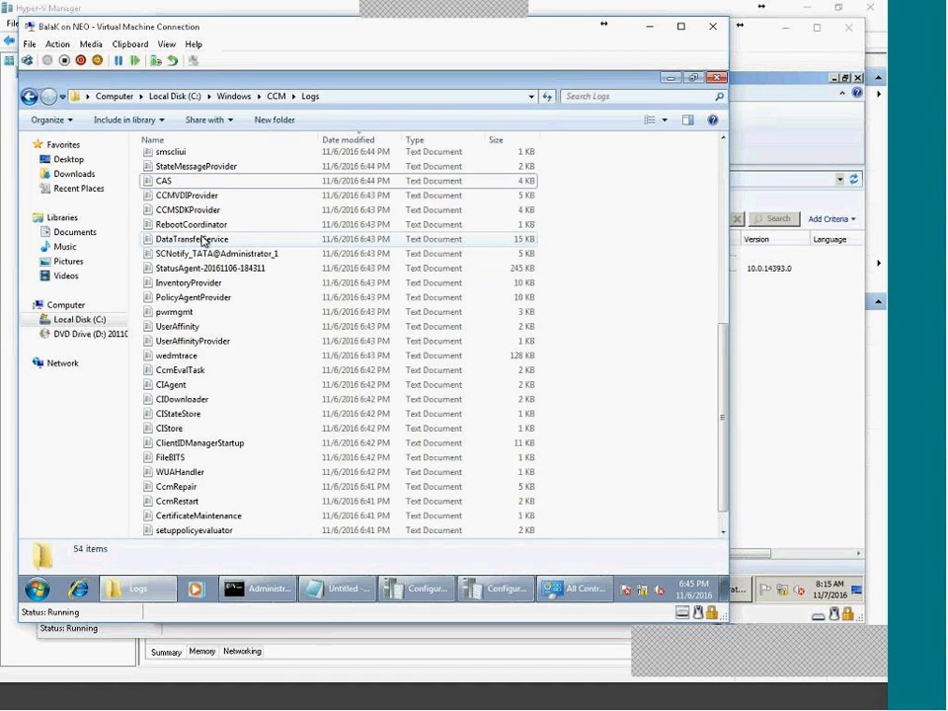
{"action": "key", "text": "Down"}
{"action": "key", "text": "Down"}
{"action": "key", "text": "Down"}
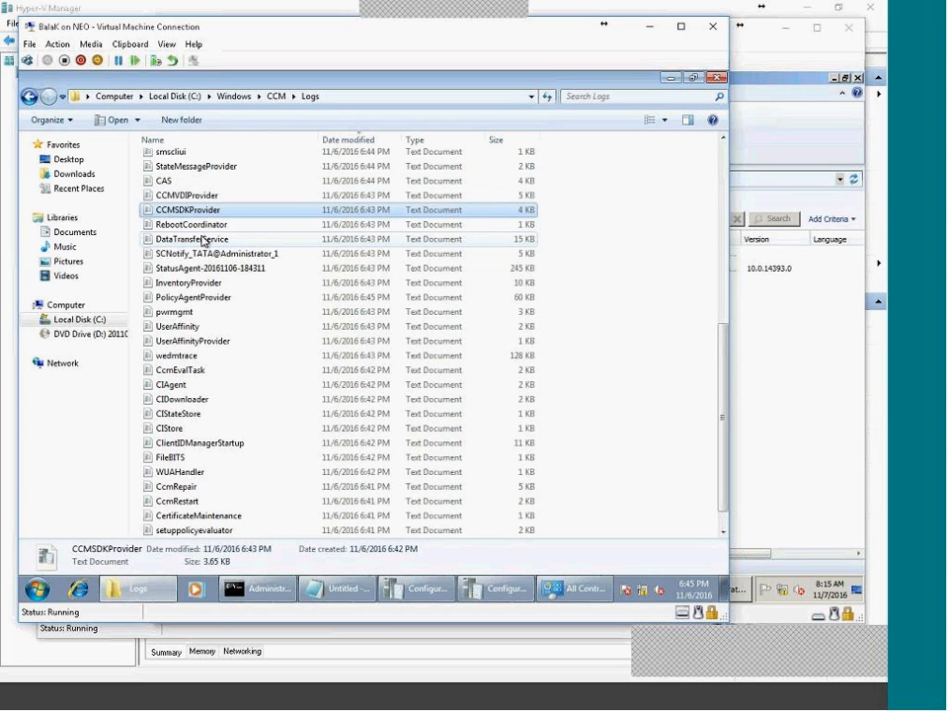
{"action": "key", "text": "Down"}
{"action": "type", "text": "ex"}
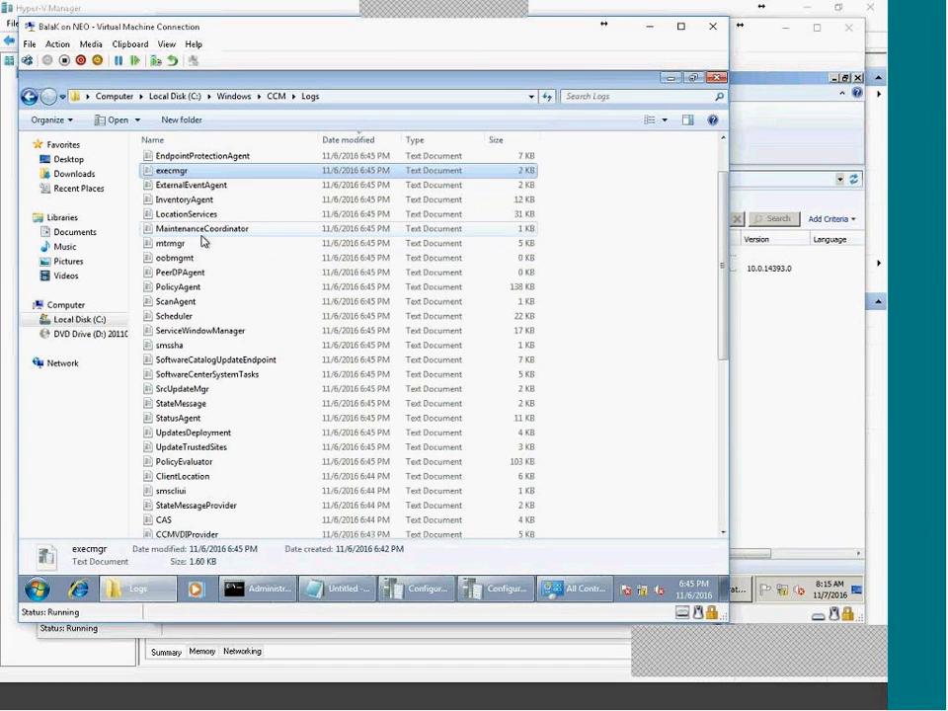
{"action": "key", "text": "Return"}
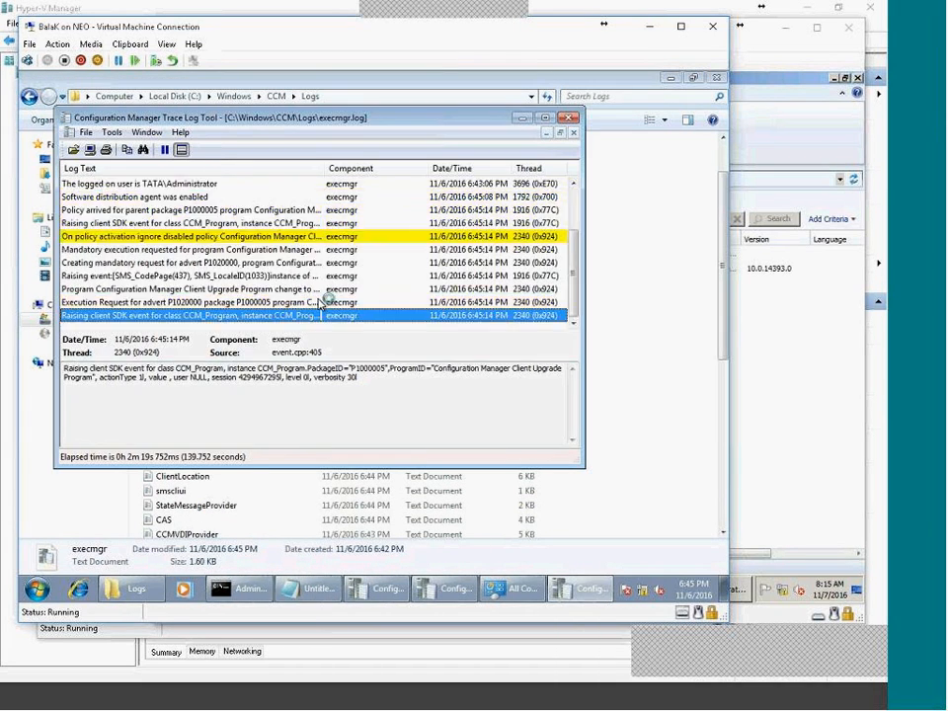
Open CcmExec.log in CMTrace and maximize the viewer.
{"action": "left_click", "coordinate": [314, 478]}
{"action": "left_click", "coordinate": [217, 243]}
{"action": "type", "text": "cc"}
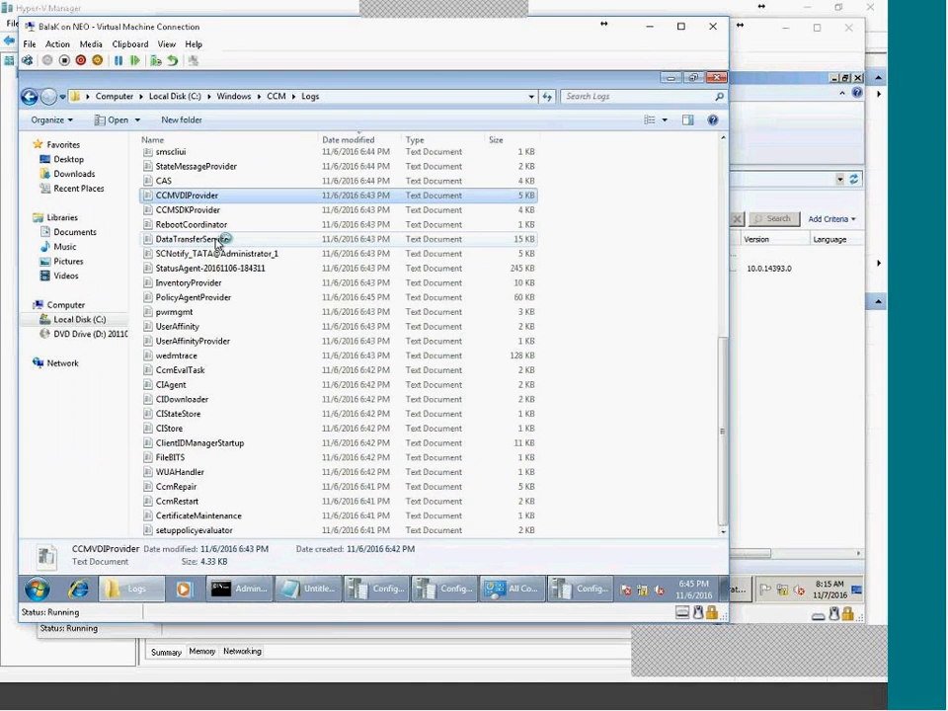
{"action": "key", "text": "c"}
{"action": "key", "text": "c"}
{"action": "key", "text": "c"}
{"action": "key", "text": "c"}
{"action": "key", "text": "c"}
{"action": "key", "text": "c"}
{"action": "key", "text": "c"}
{"action": "key", "text": "c"}
{"action": "key", "text": "c"}
{"action": "key", "text": "c"}
{"action": "key", "text": "c"}
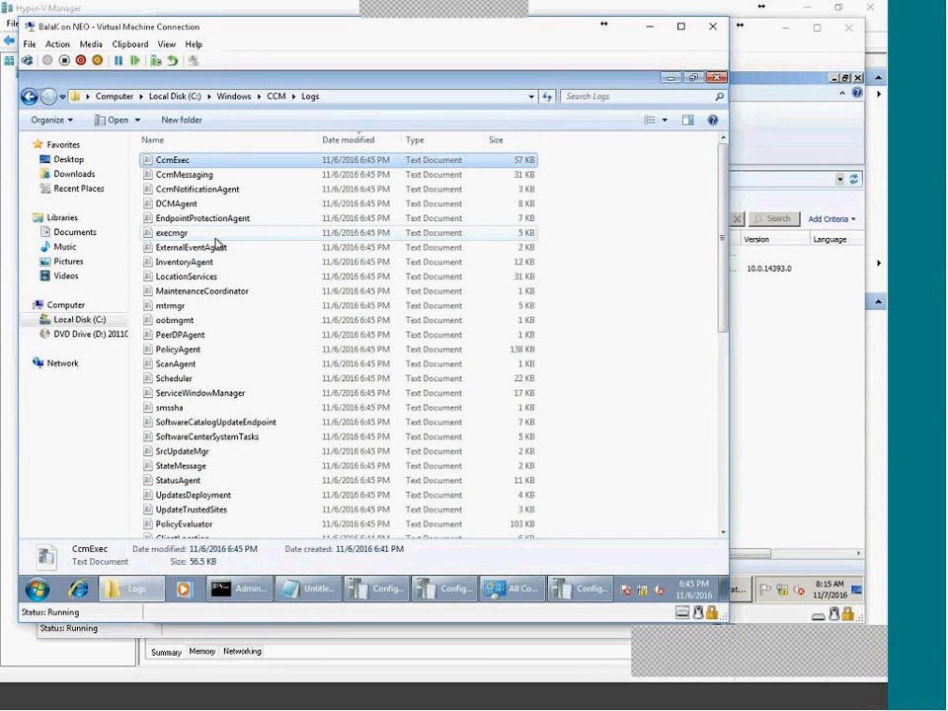
{"action": "key", "text": "Return"}
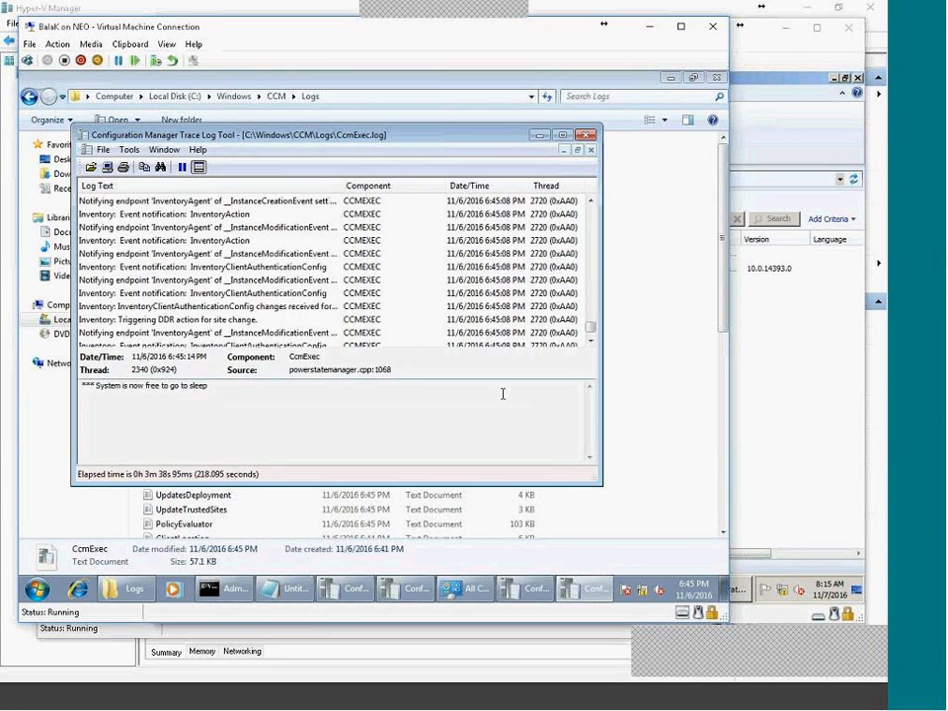
{"action": "double_click", "coordinate": [306, 133]}
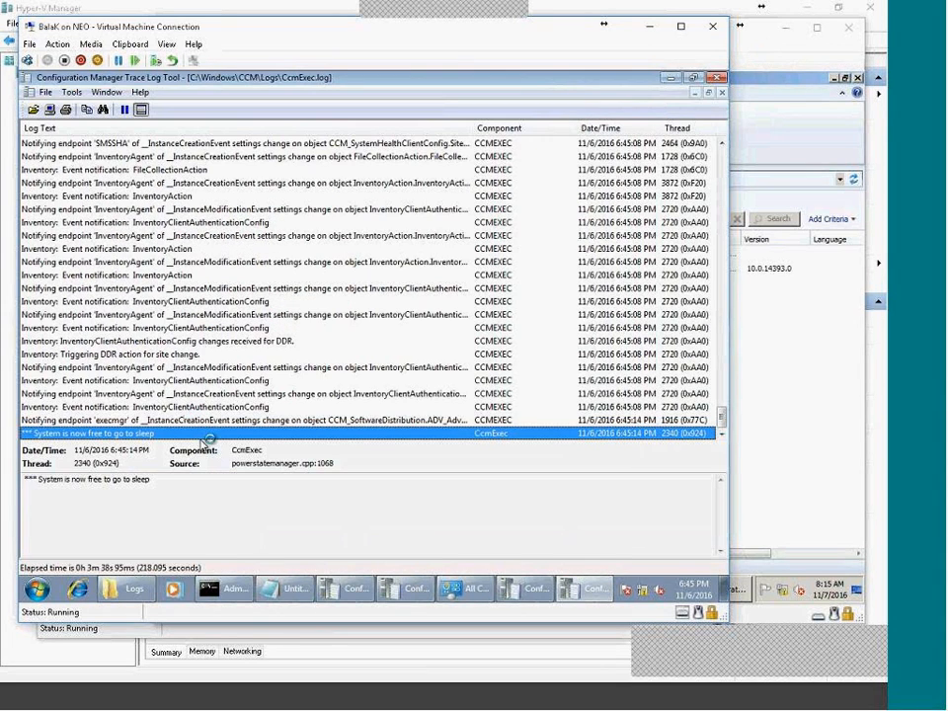
{"action": "scroll", "coordinate": [318, 393], "scroll_direction": "up", "scroll_amount": 6}
{"action": "scroll", "coordinate": [318, 393], "scroll_direction": "down", "scroll_amount": 6}
{"action": "left_click", "coordinate": [472, 588]}
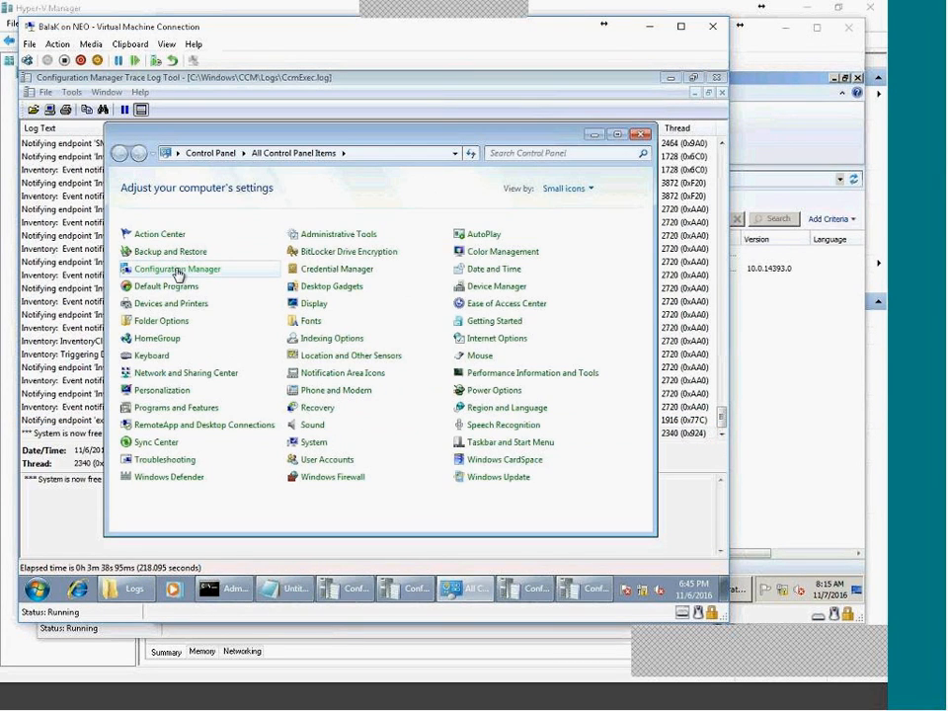
Open the client properties, move the dialog aside and sort components by status.
{"action": "left_click", "coordinate": [178, 274]}
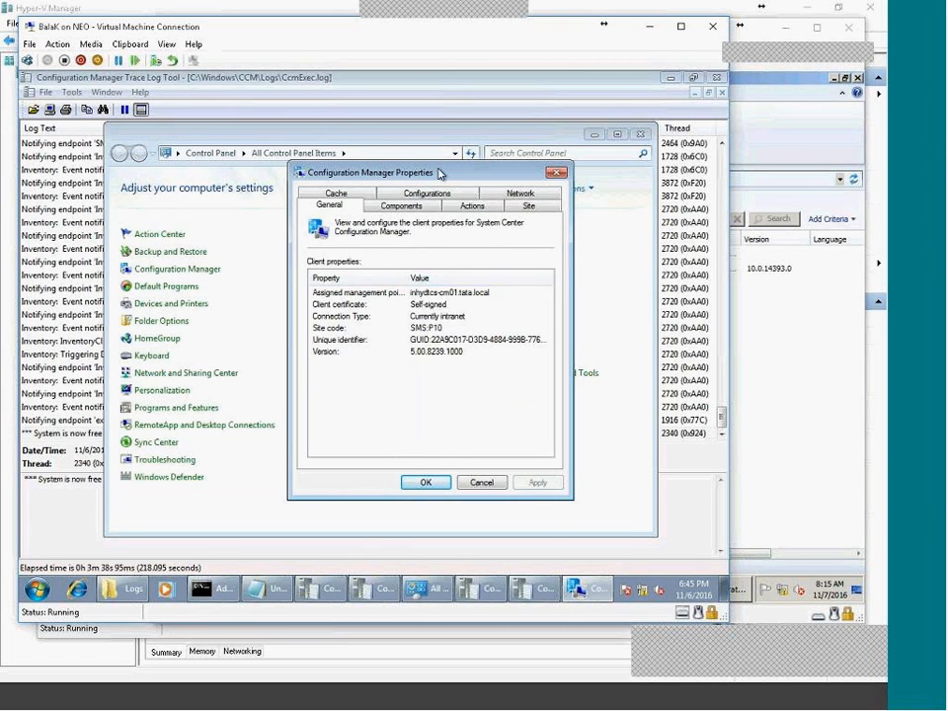
{"action": "left_click_drag", "start_coordinate": [439, 174], "coordinate": [348, 254]}
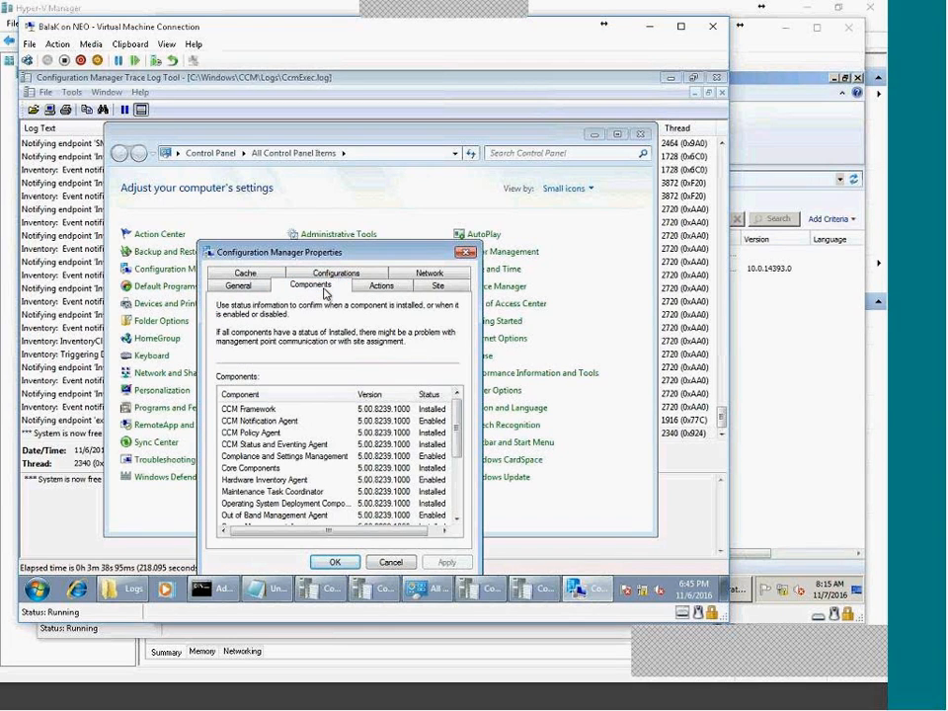
{"action": "left_click", "coordinate": [429, 394]}
{"action": "scroll", "coordinate": [459, 454], "scroll_direction": "down", "scroll_amount": 1}
{"action": "left_click_drag", "start_coordinate": [458, 466], "coordinate": [458, 494]}
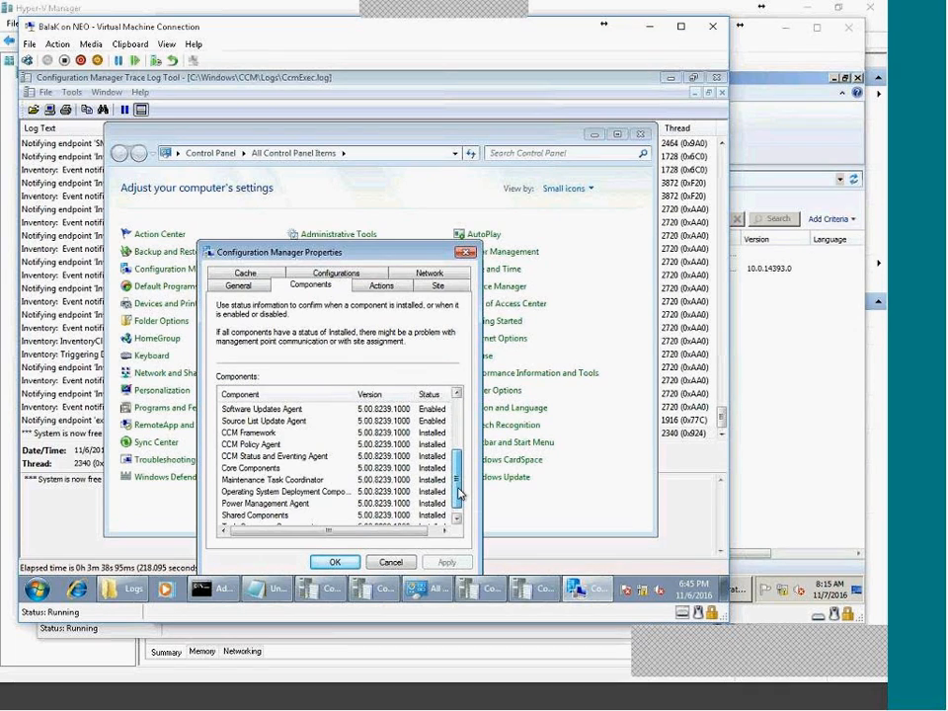
{"action": "scroll", "coordinate": [395, 425], "scroll_direction": "up", "scroll_amount": 3}
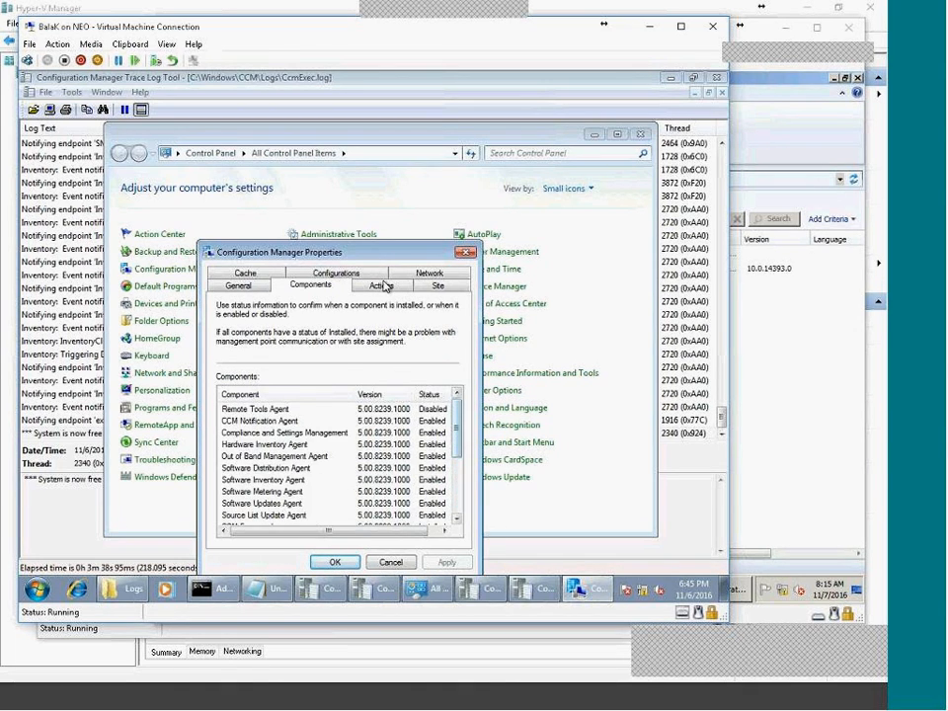
Flip through the Actions, General, Cache, Components and Site tabs, toggling the status sort.
{"action": "left_click", "coordinate": [381, 285]}
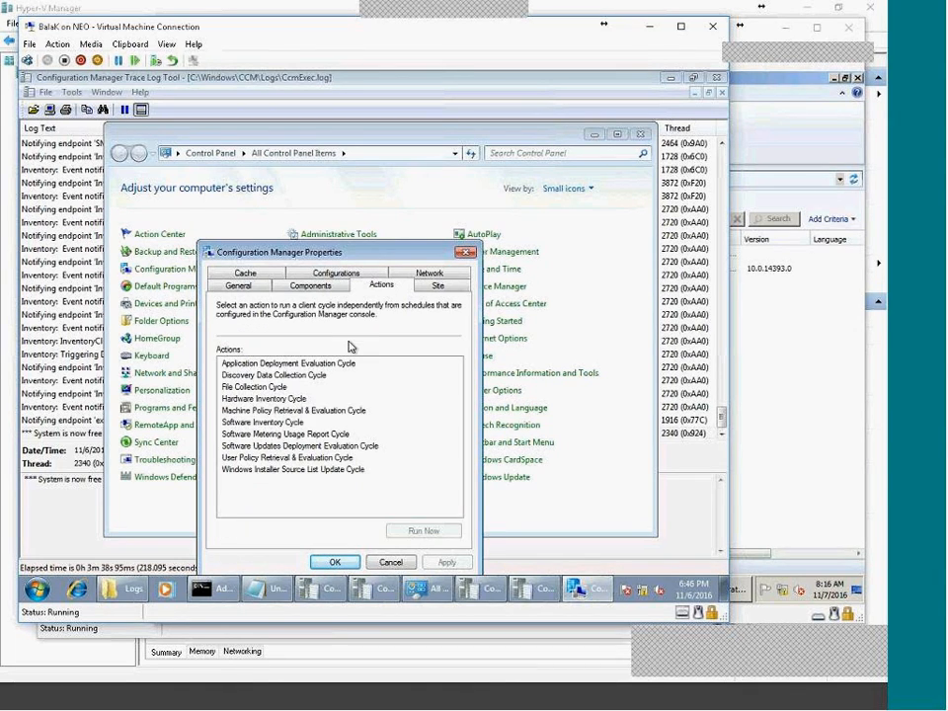
{"action": "left_click", "coordinate": [238, 284]}
{"action": "left_click", "coordinate": [254, 273]}
{"action": "left_click", "coordinate": [310, 273]}
{"action": "left_click", "coordinate": [381, 286]}
{"action": "left_click", "coordinate": [437, 285]}
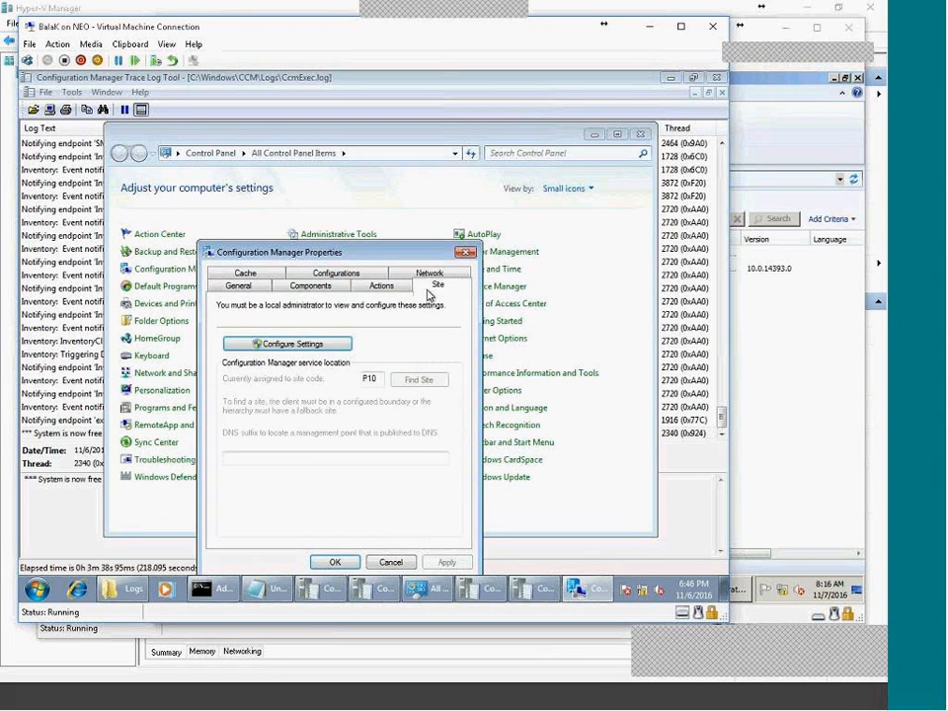
{"action": "left_click", "coordinate": [335, 288]}
{"action": "left_click", "coordinate": [431, 394]}
{"action": "left_click", "coordinate": [431, 395]}
{"action": "left_click", "coordinate": [432, 395]}
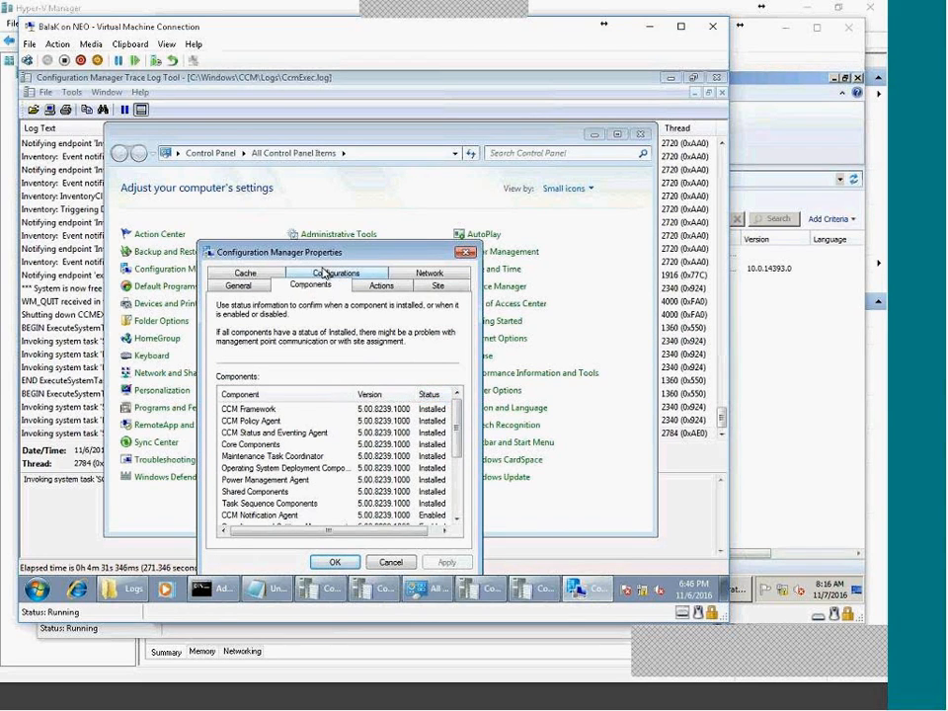
Review Configurations, Cache, General, Components and Actions tabs, then cancel the properties.
{"action": "left_click", "coordinate": [323, 273]}
{"action": "left_click", "coordinate": [247, 286]}
{"action": "left_click", "coordinate": [238, 273]}
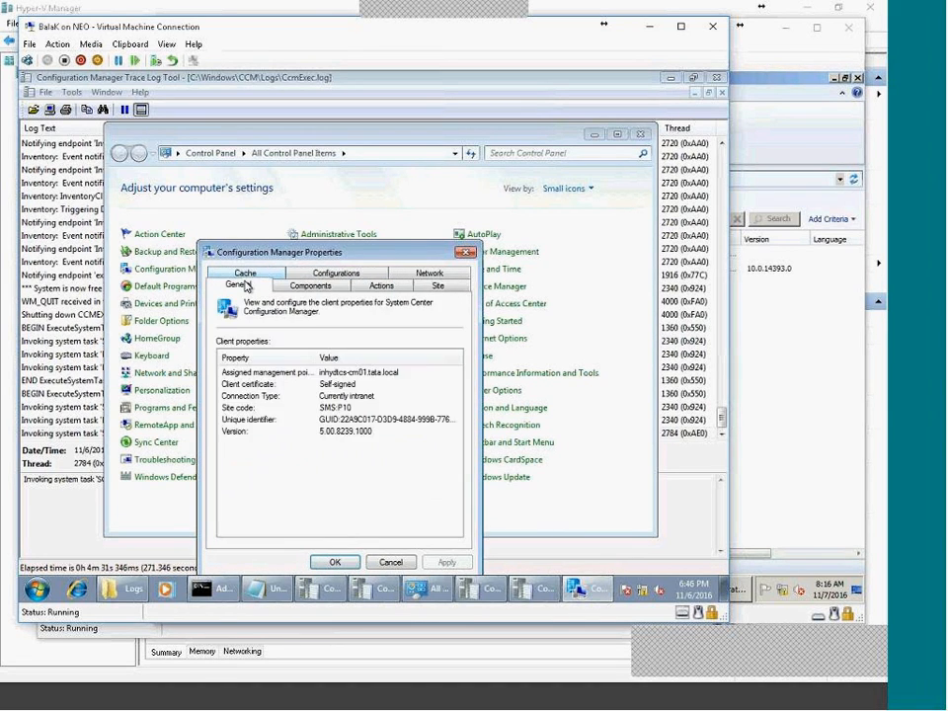
{"action": "left_click", "coordinate": [316, 288]}
{"action": "left_click", "coordinate": [377, 285]}
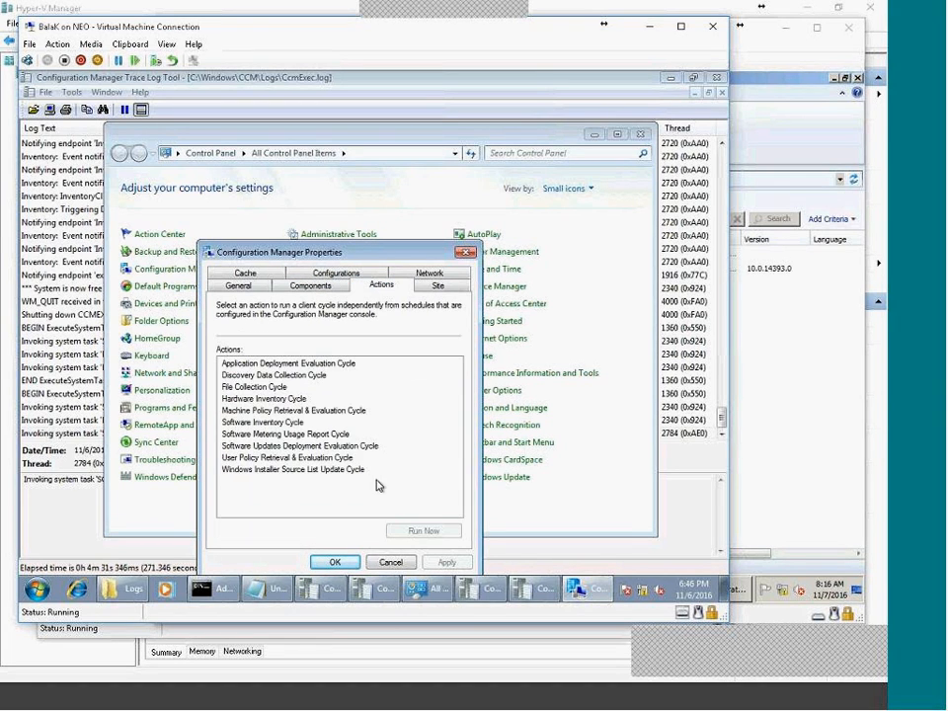
{"action": "left_click", "coordinate": [395, 565]}
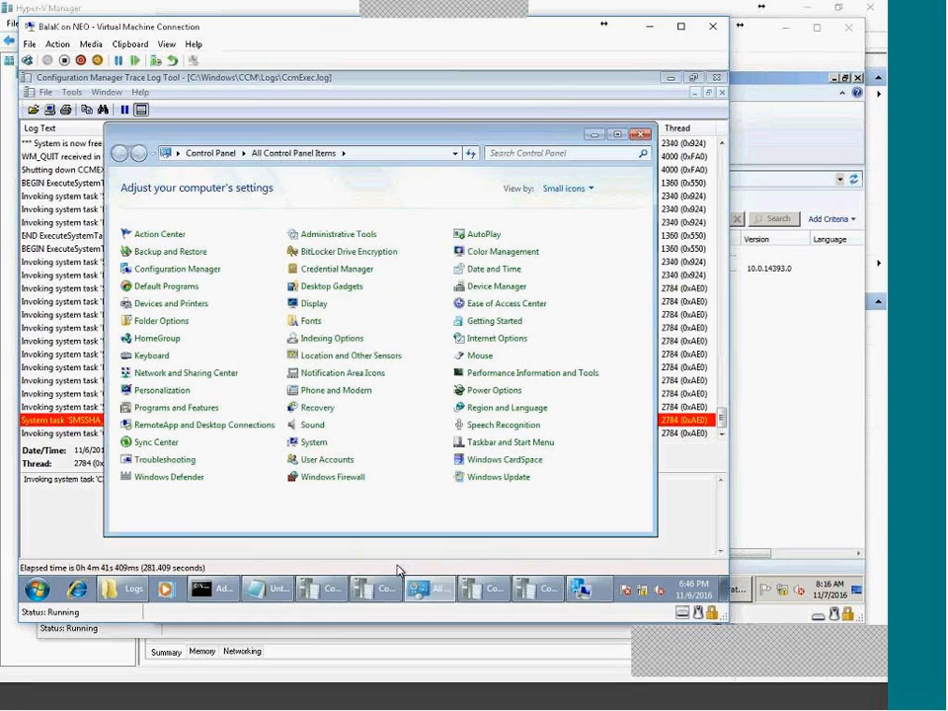
Check ADMIN-PC is listed in the All Systems device collection, then return to Software Library Packages.
{"action": "left_click", "coordinate": [67, 472]}
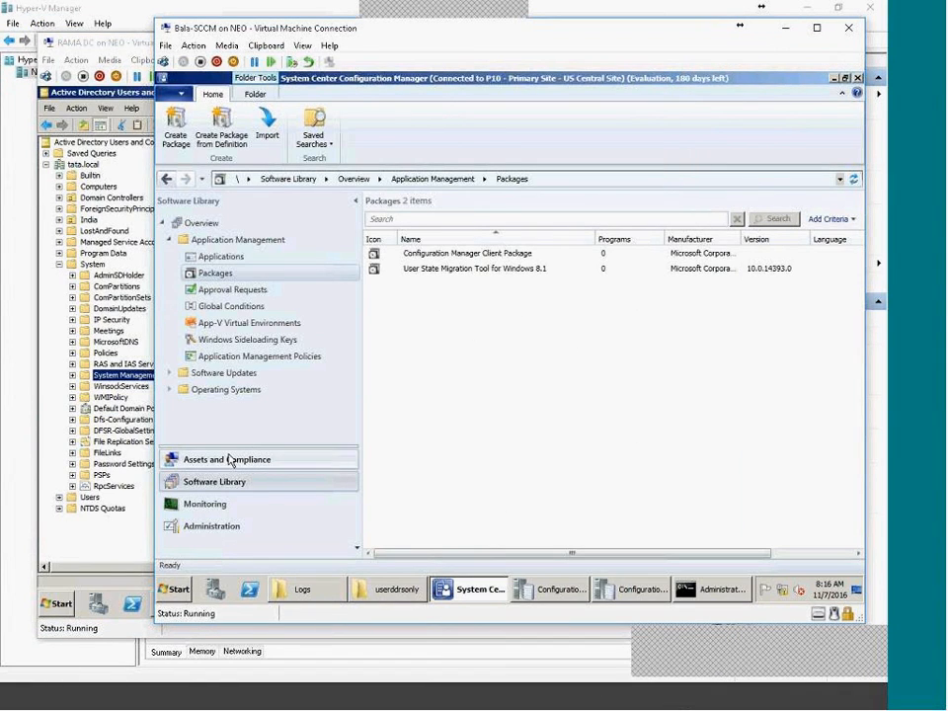
{"action": "left_click", "coordinate": [227, 459]}
{"action": "left_click", "coordinate": [206, 255]}
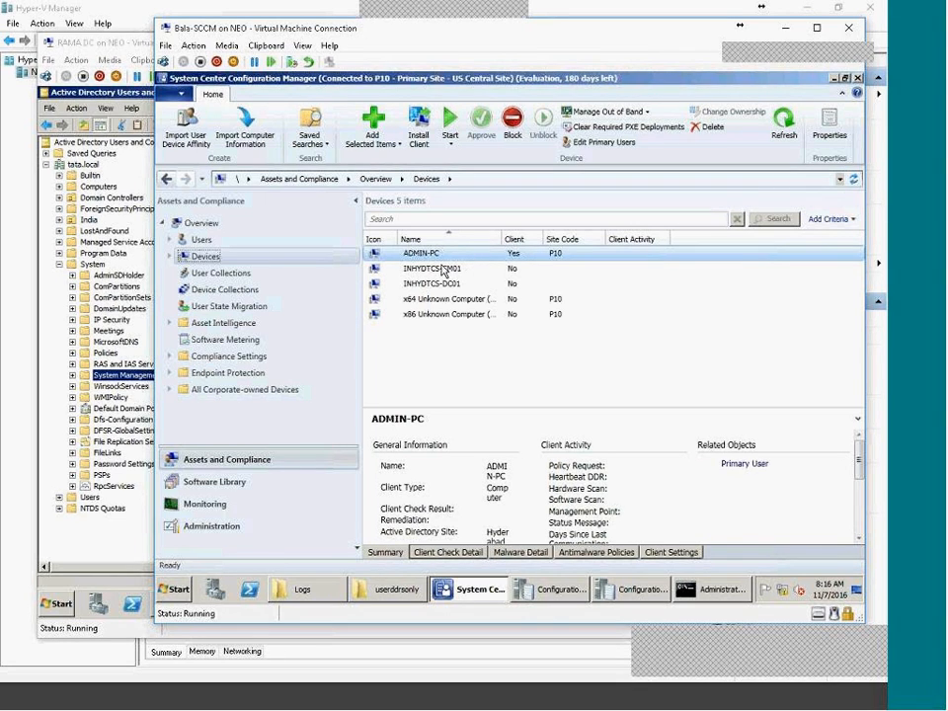
{"action": "left_click", "coordinate": [226, 290]}
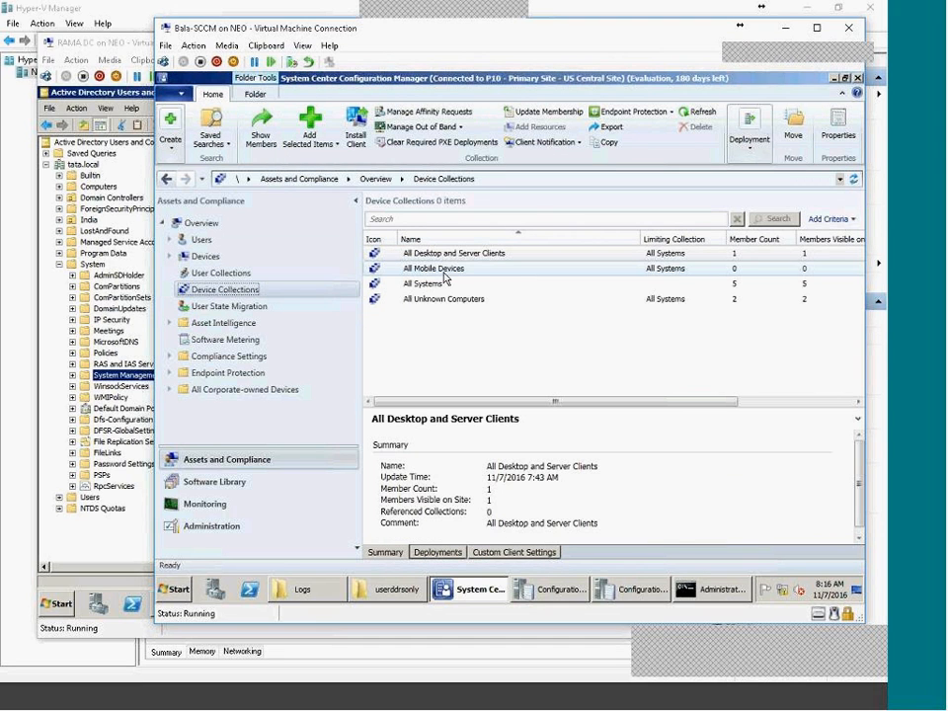
{"action": "left_click", "coordinate": [430, 286]}
{"action": "double_click", "coordinate": [430, 290]}
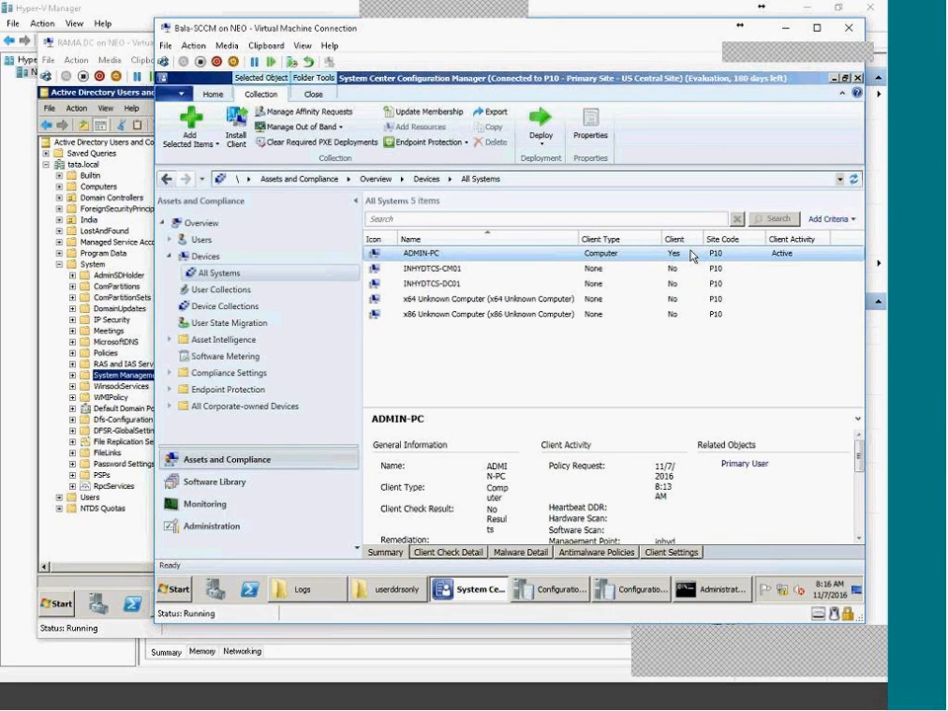
{"action": "left_click", "coordinate": [524, 361]}
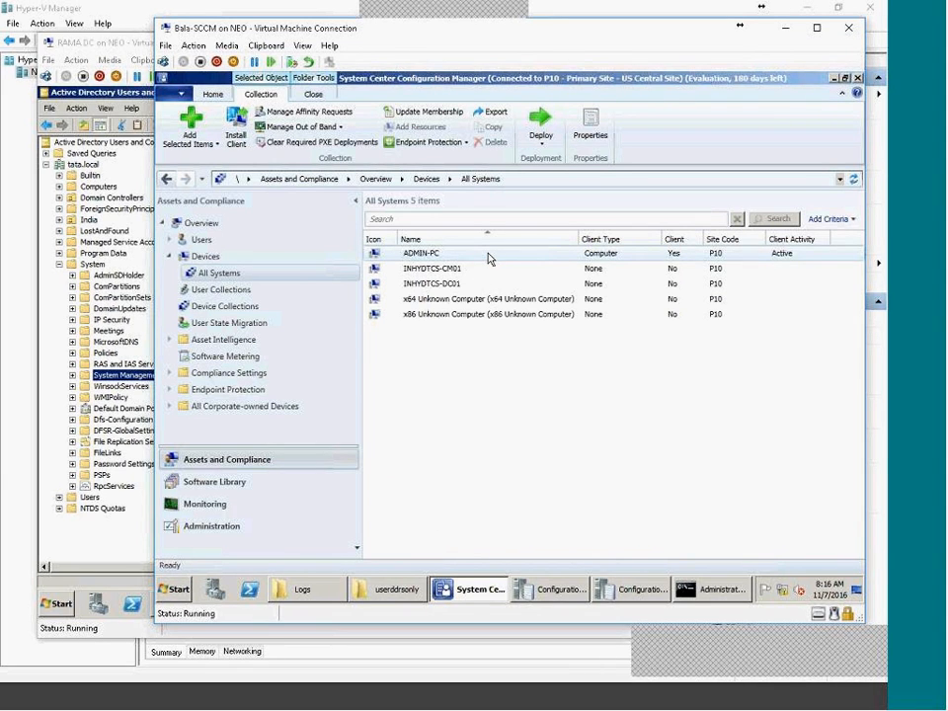
{"action": "left_click", "coordinate": [247, 482]}
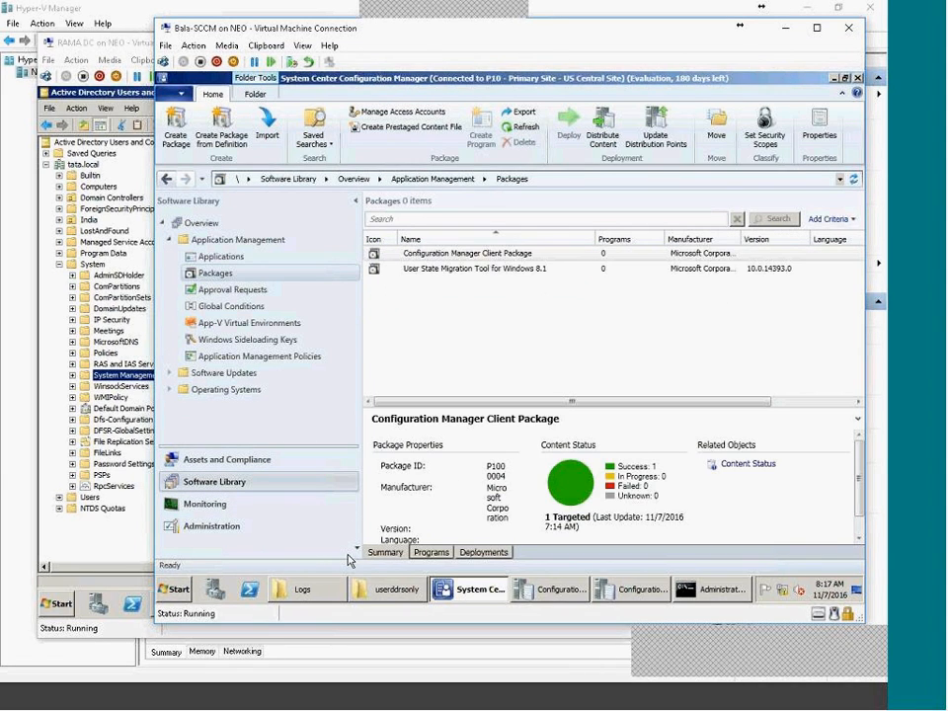
{"action": "left_click", "coordinate": [301, 590]}
Create a SOURCE folder at the root of New Volume (D:) and open it.
{"action": "left_click", "coordinate": [306, 368]}
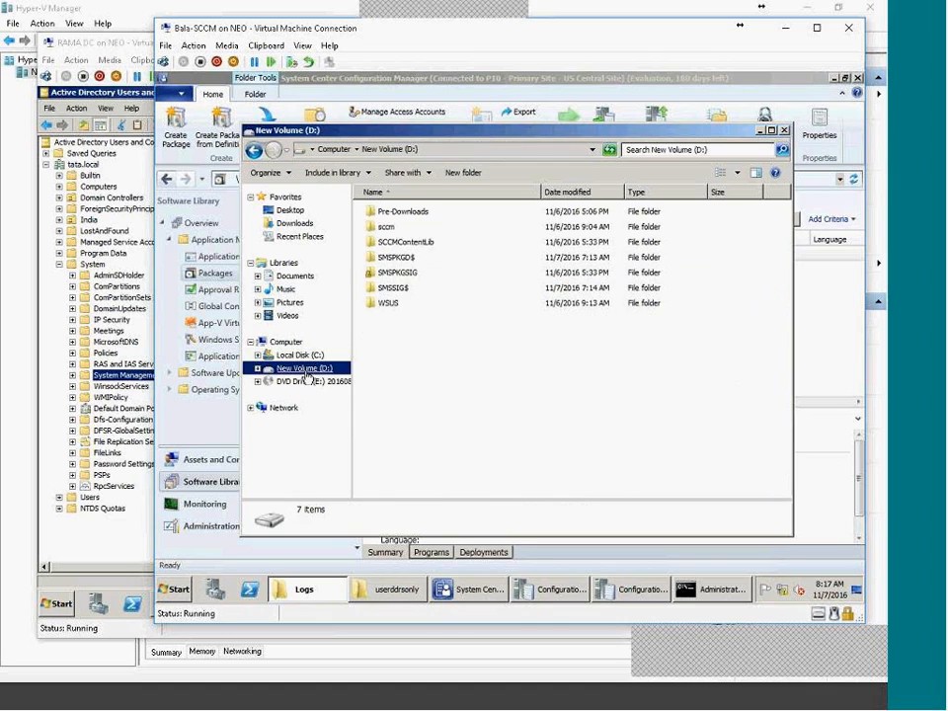
{"action": "double_click", "coordinate": [387, 226]}
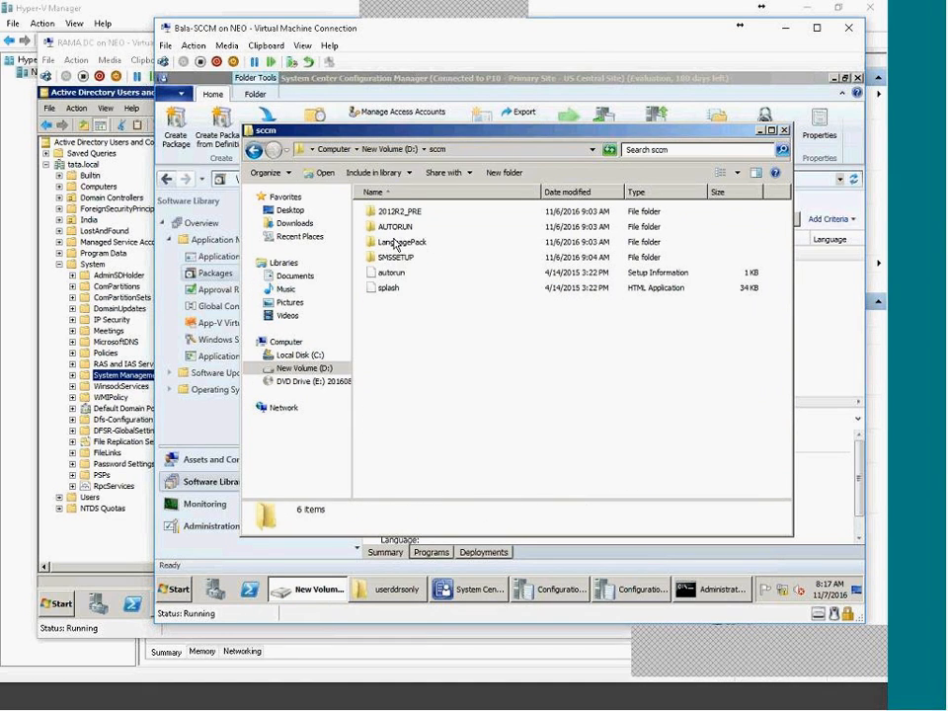
{"action": "key", "text": "BackSpace"}
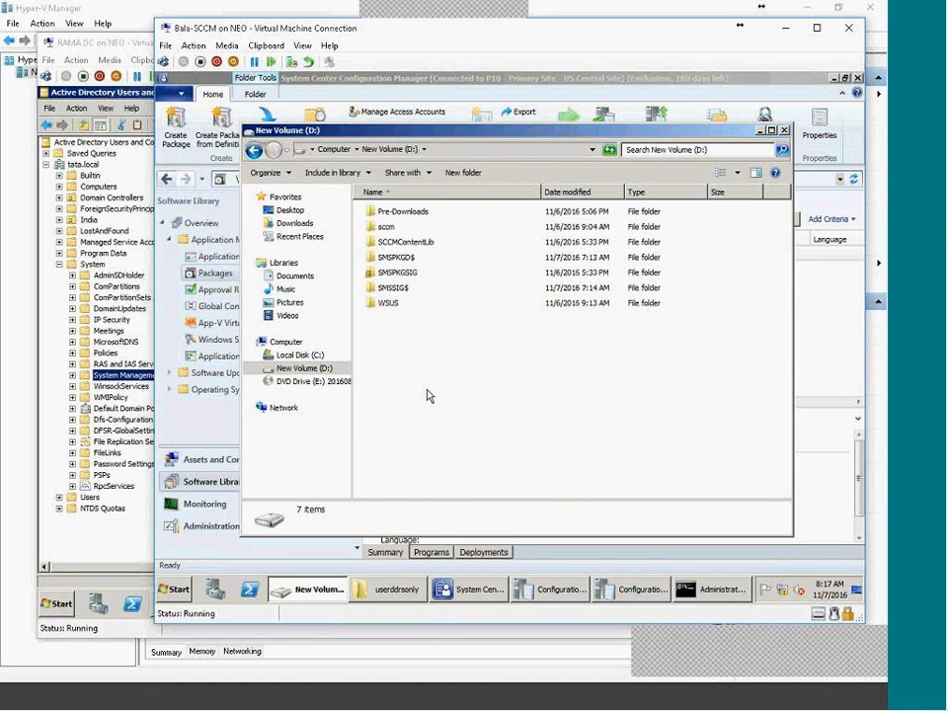
{"action": "left_click", "coordinate": [462, 173]}
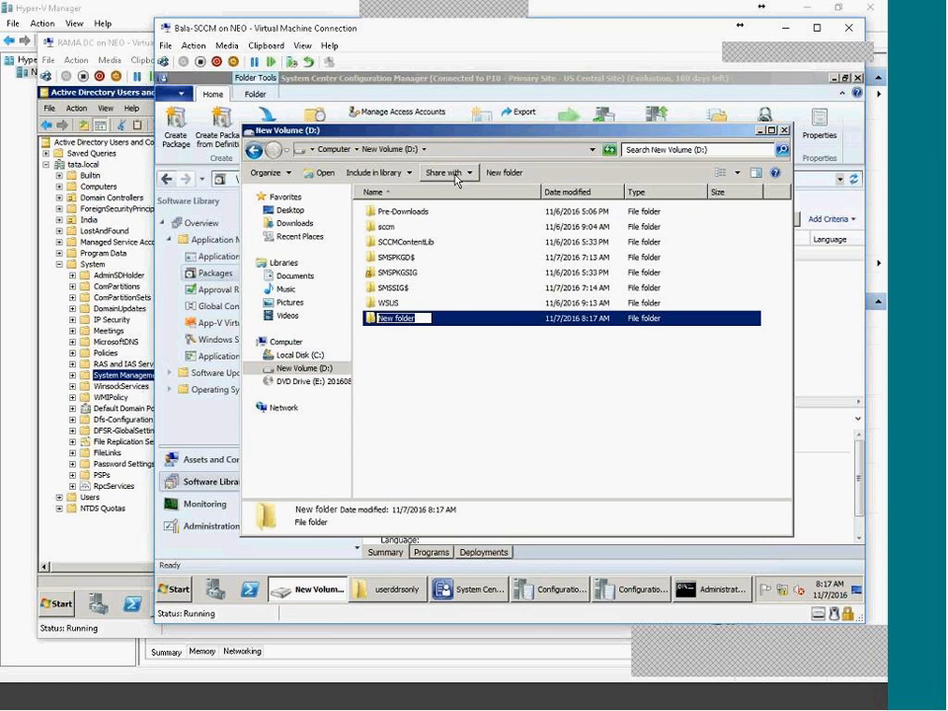
{"action": "type", "text": "soURCE"}
{"action": "key", "text": "Return"}
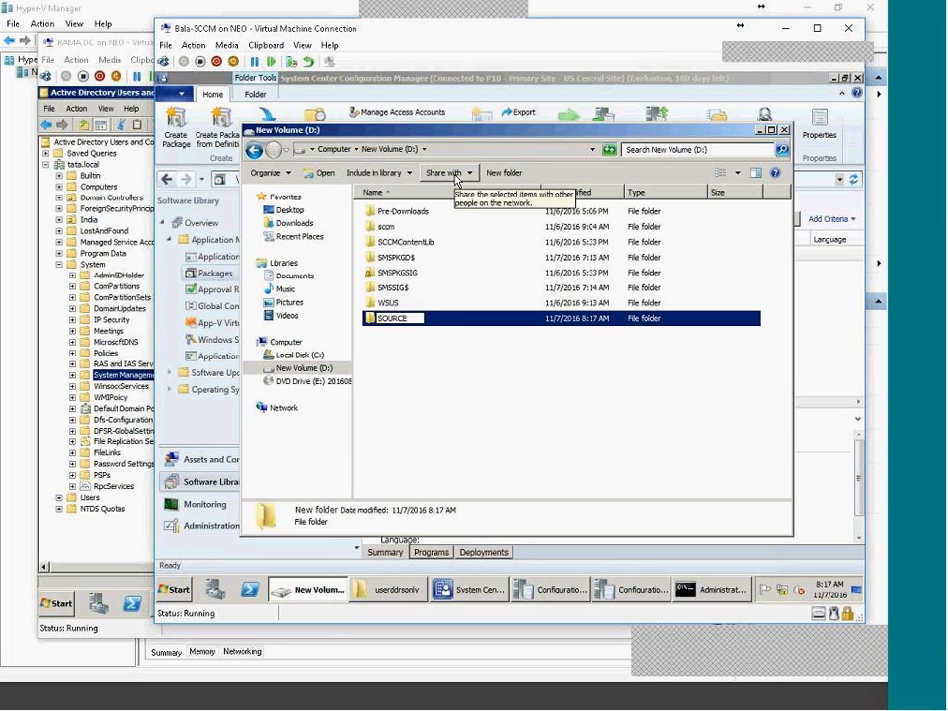
{"action": "key", "text": "Return"}
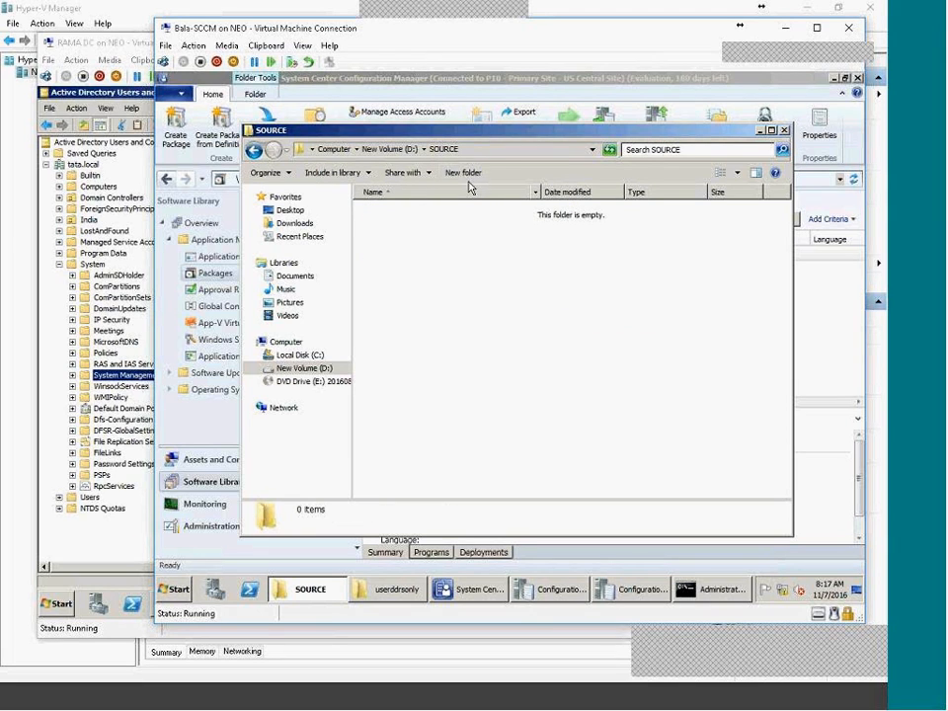
Create and open a Sw_deployment folder inside D:\SOURCE.
{"action": "left_click", "coordinate": [463, 172]}
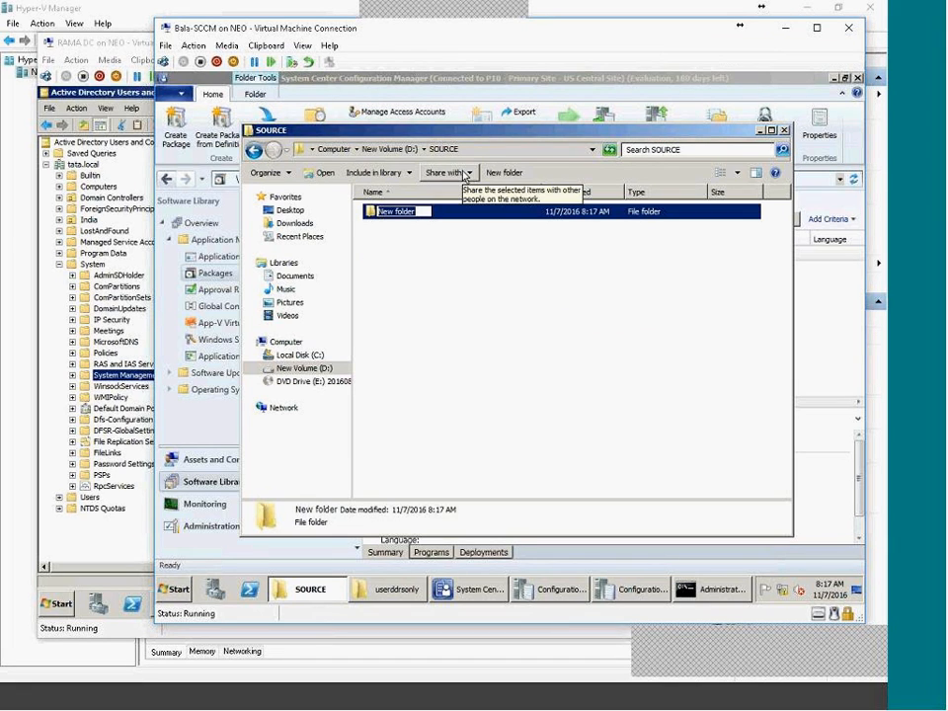
{"action": "type", "text": "sW"}
{"action": "key", "text": "BackSpace"}
{"action": "key", "text": "BackSpace"}
{"action": "type", "text": "Sw_"}
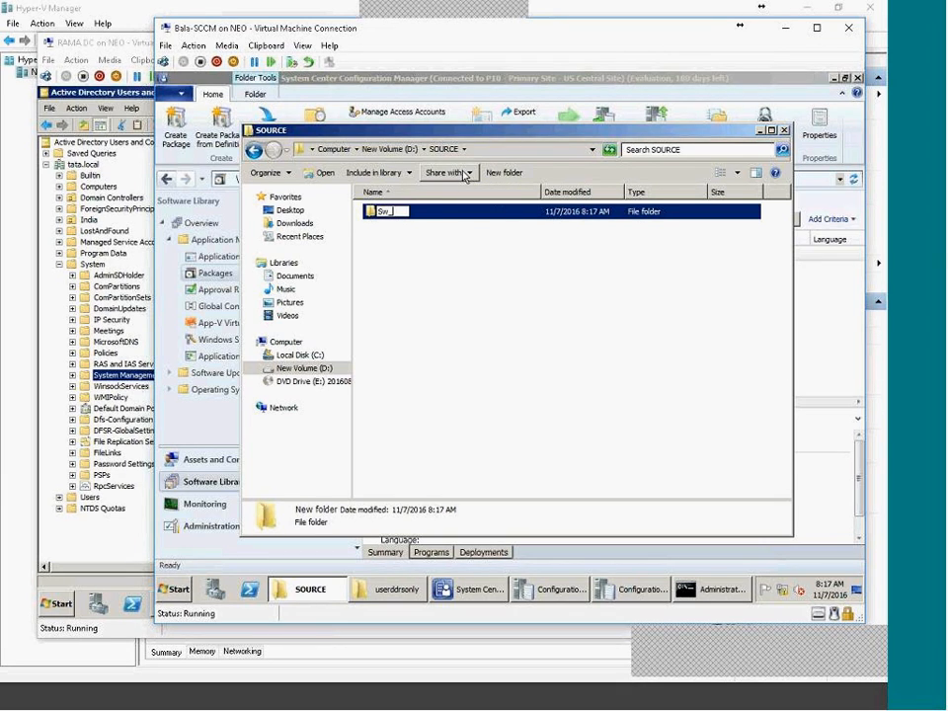
{"action": "type", "text": "deployment"}
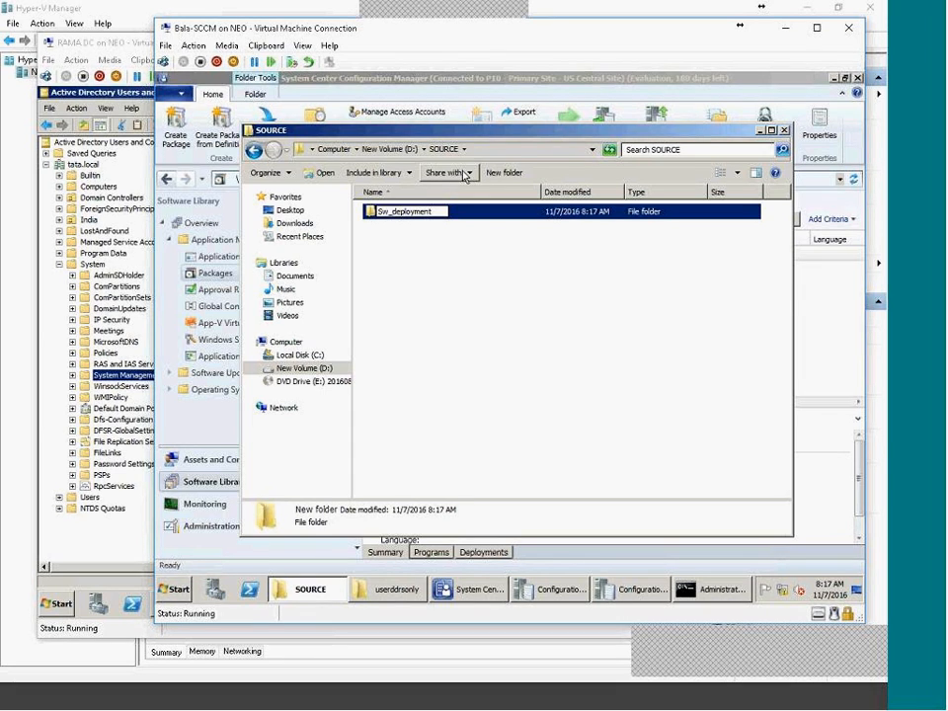
{"action": "key", "text": "Return"}
{"action": "key", "text": "Return"}
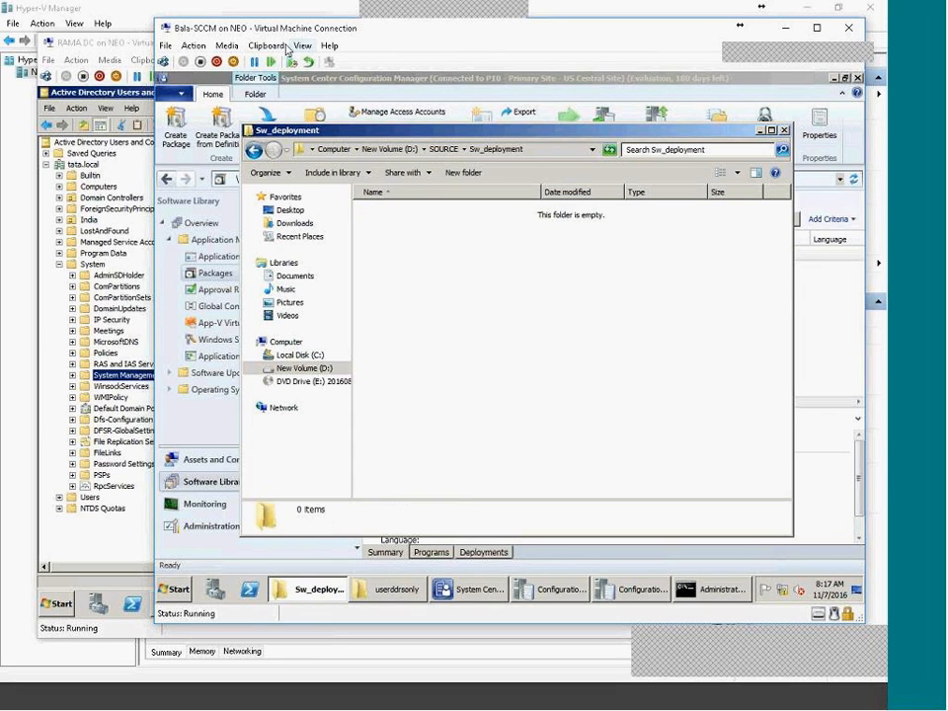
{"action": "left_click", "coordinate": [254, 47]}
{"action": "left_click", "coordinate": [246, 48]}
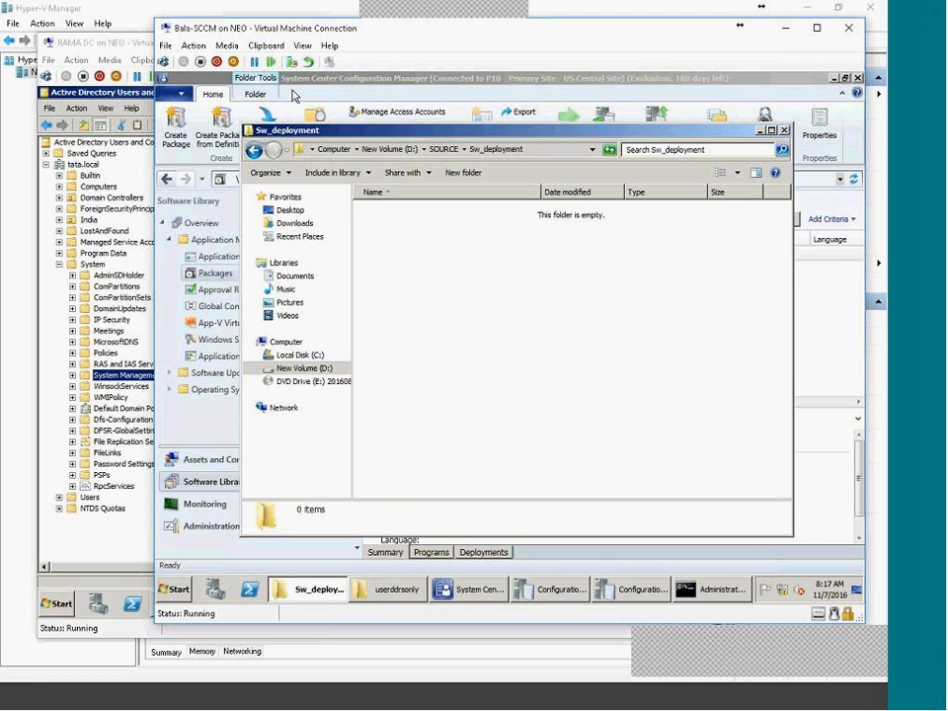
Insert the SCCM 2007 Needs ISO into the virtual machine's DVD drive.
{"action": "left_click", "coordinate": [226, 46]}
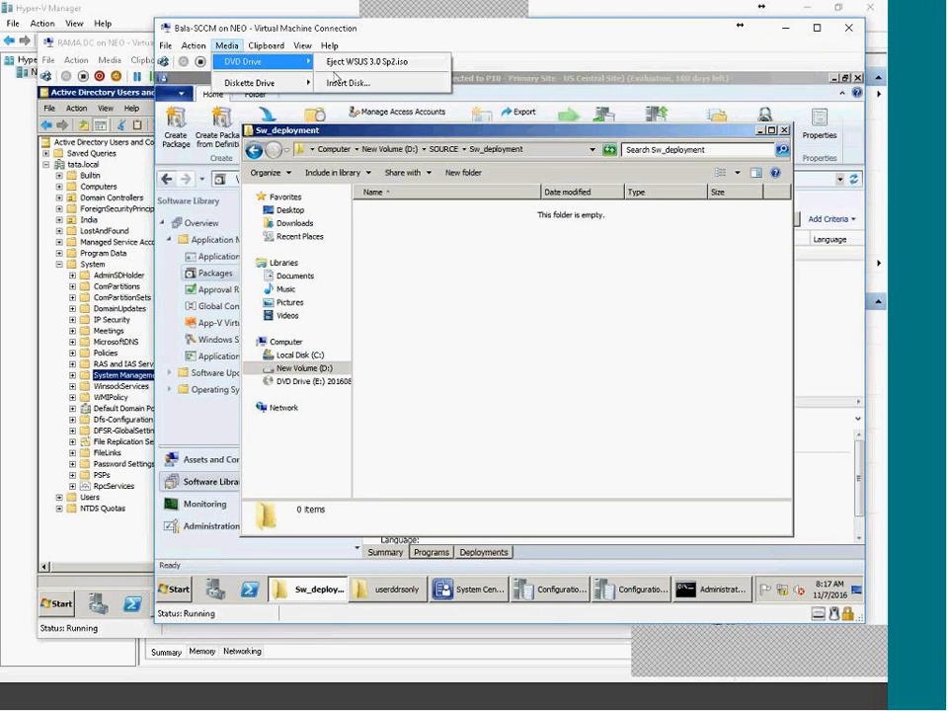
{"action": "mouse_move", "coordinate": [286, 61]}
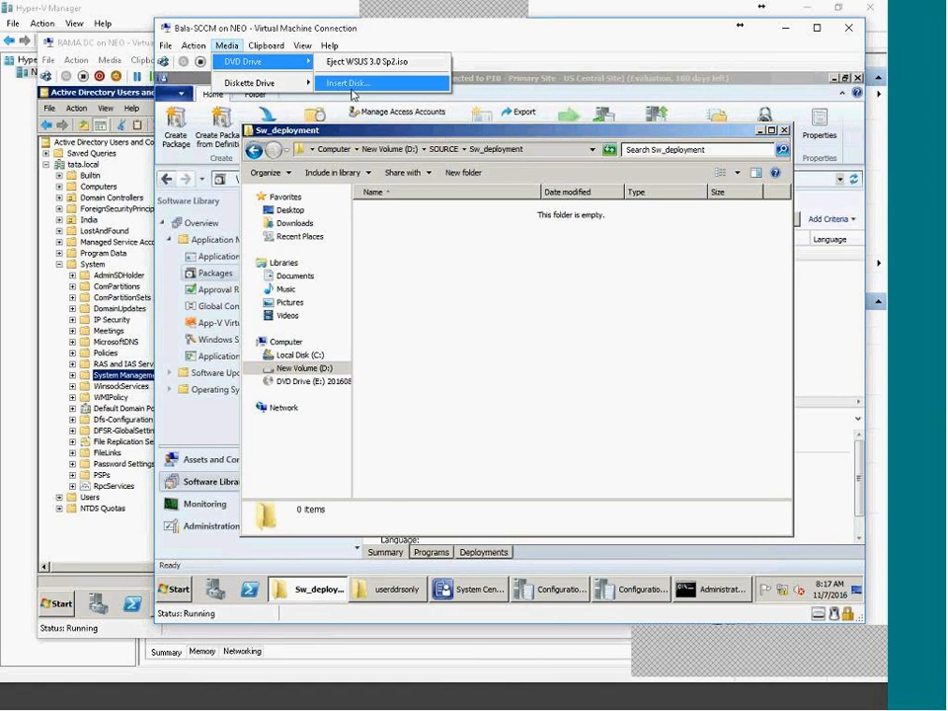
{"action": "left_click", "coordinate": [341, 83]}
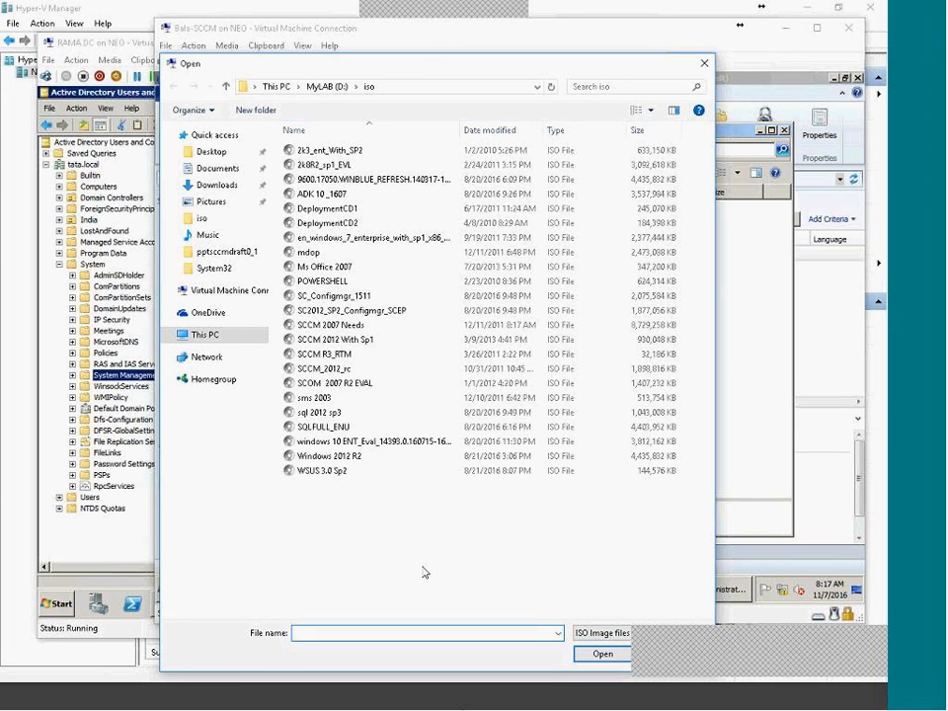
{"action": "type", "text": "ss"}
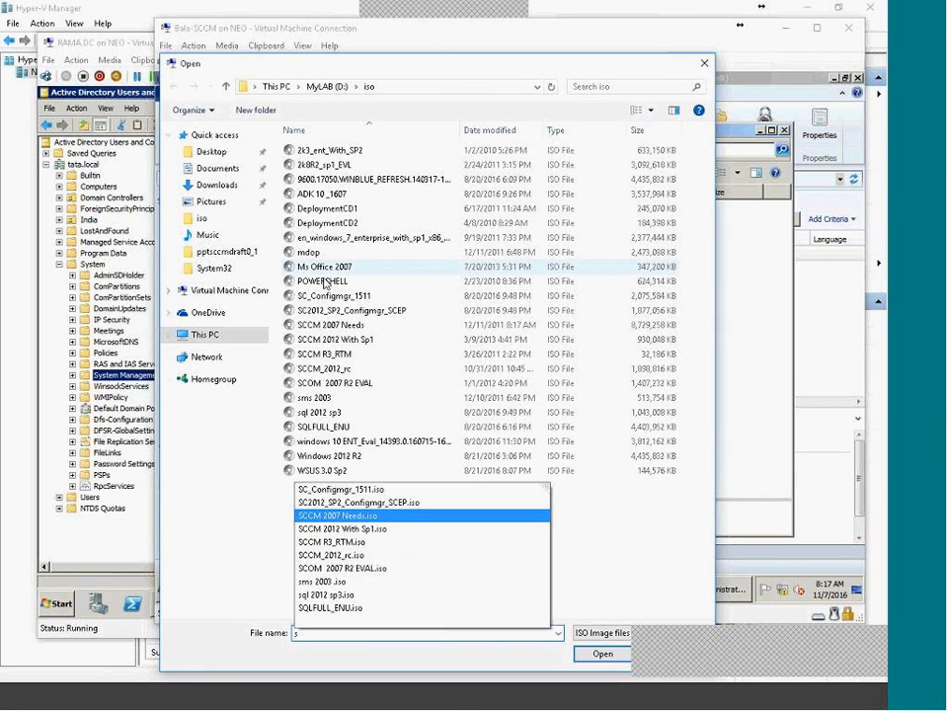
{"action": "left_click", "coordinate": [326, 238]}
{"action": "left_click", "coordinate": [336, 295]}
{"action": "left_click", "coordinate": [326, 310]}
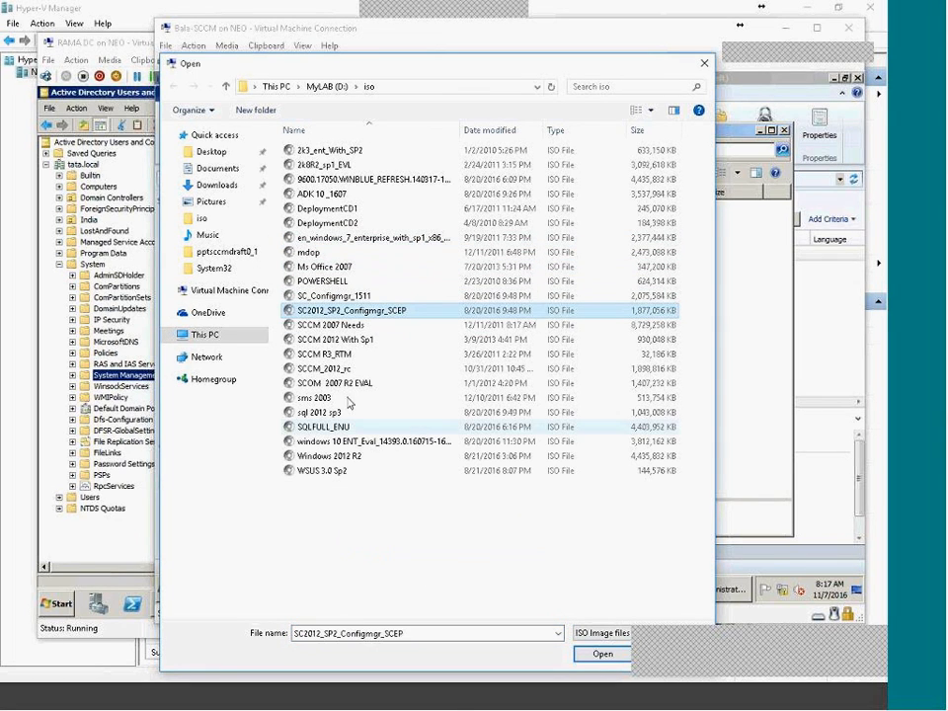
{"action": "left_click", "coordinate": [343, 326]}
{"action": "double_click", "coordinate": [343, 326]}
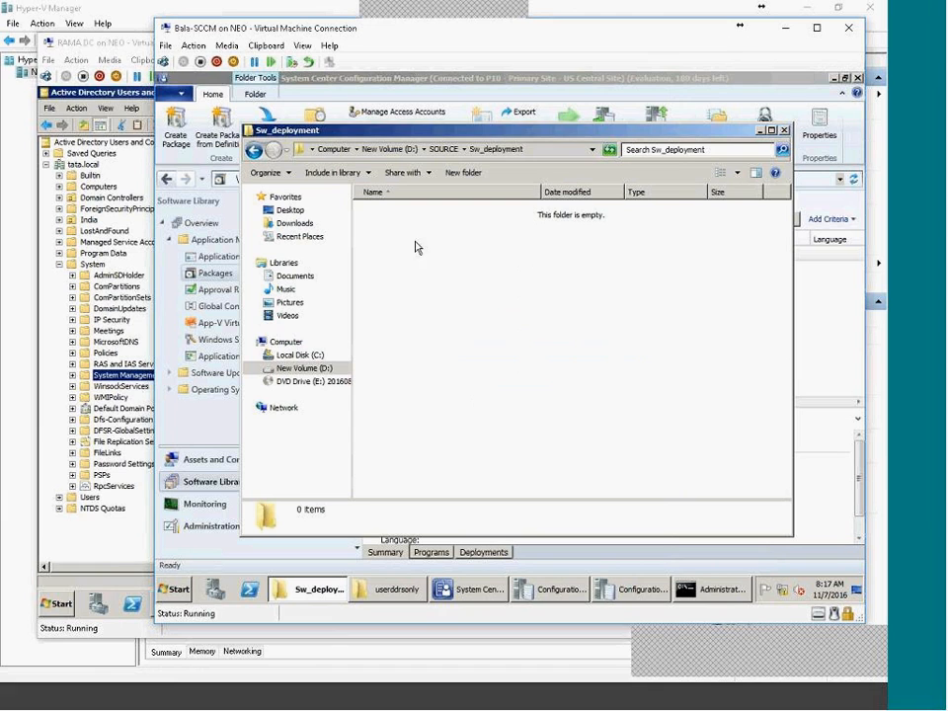
Browse to E:\SCCM 2007 Needs\ConfigMgr2007Toolkit and select the CcmTools installer.
{"action": "left_click", "coordinate": [314, 382]}
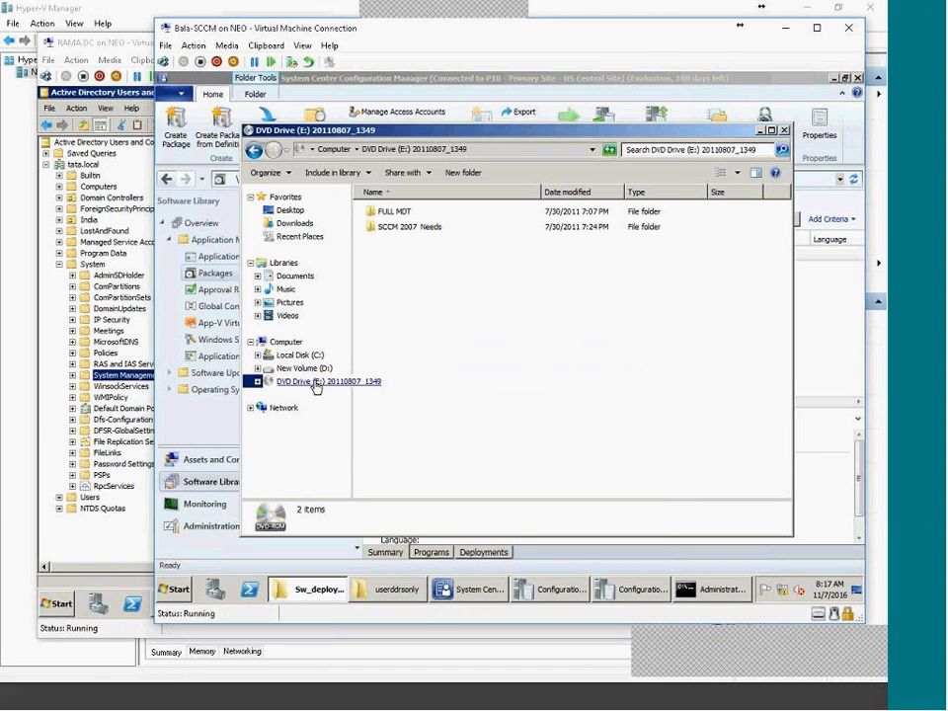
{"action": "double_click", "coordinate": [390, 229]}
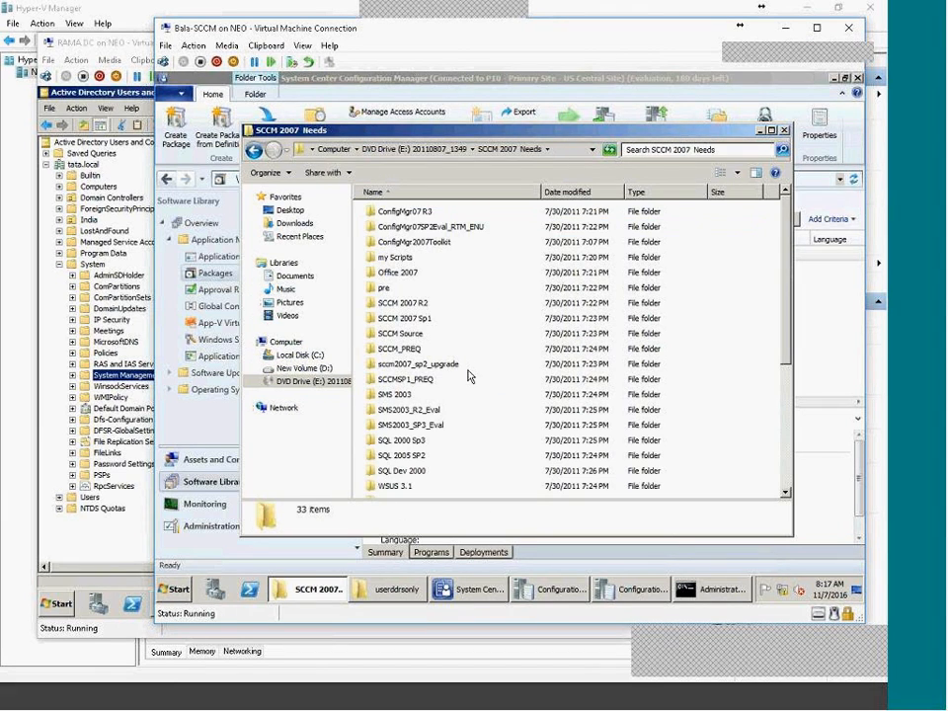
{"action": "left_click", "coordinate": [427, 246]}
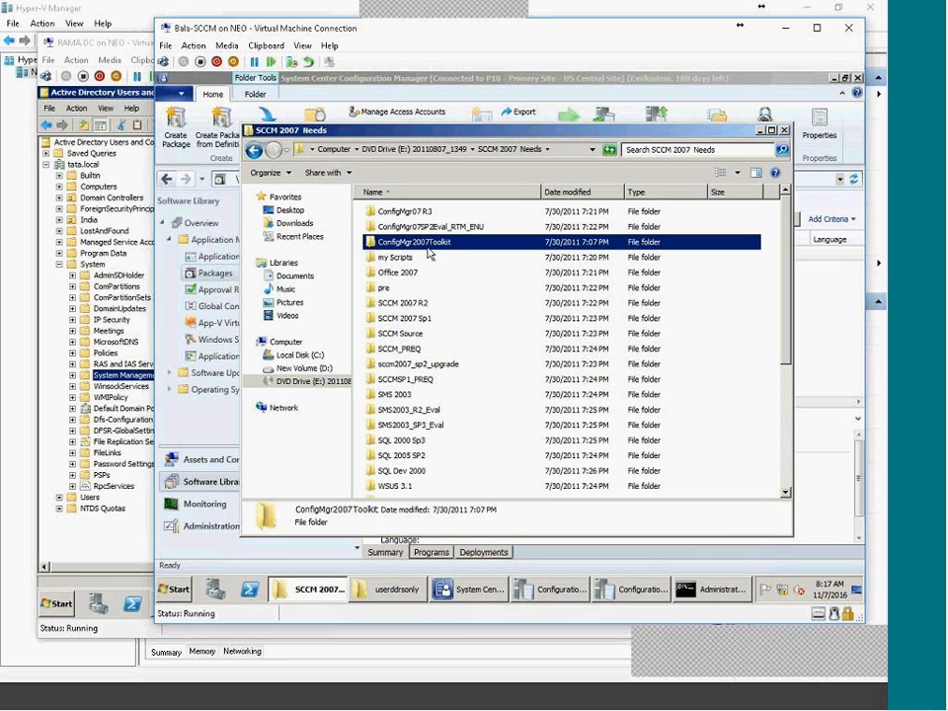
{"action": "double_click", "coordinate": [427, 247]}
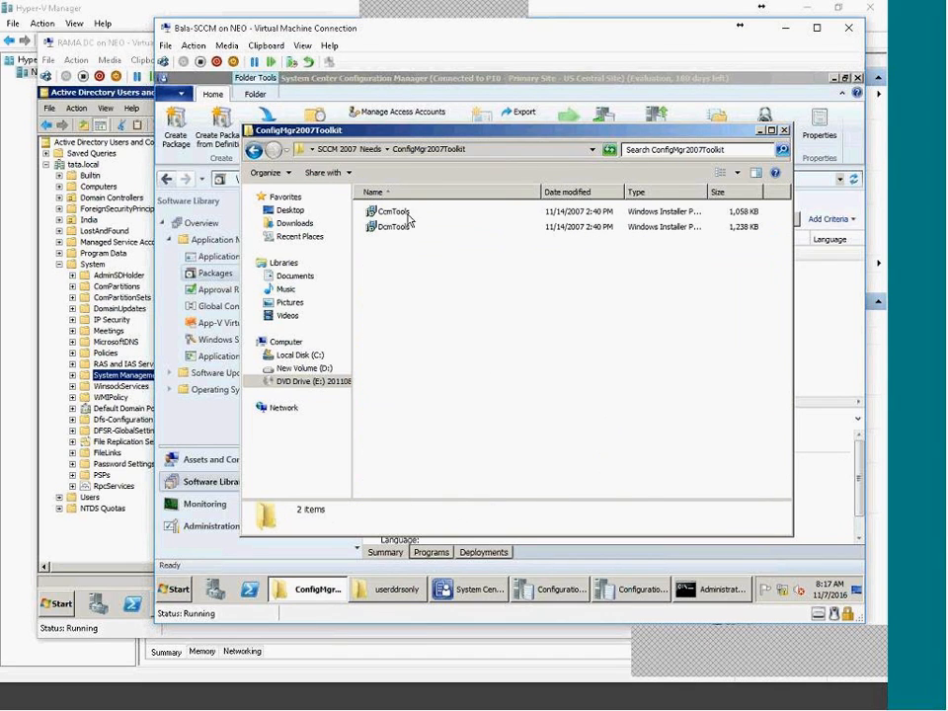
{"action": "left_click", "coordinate": [407, 215]}
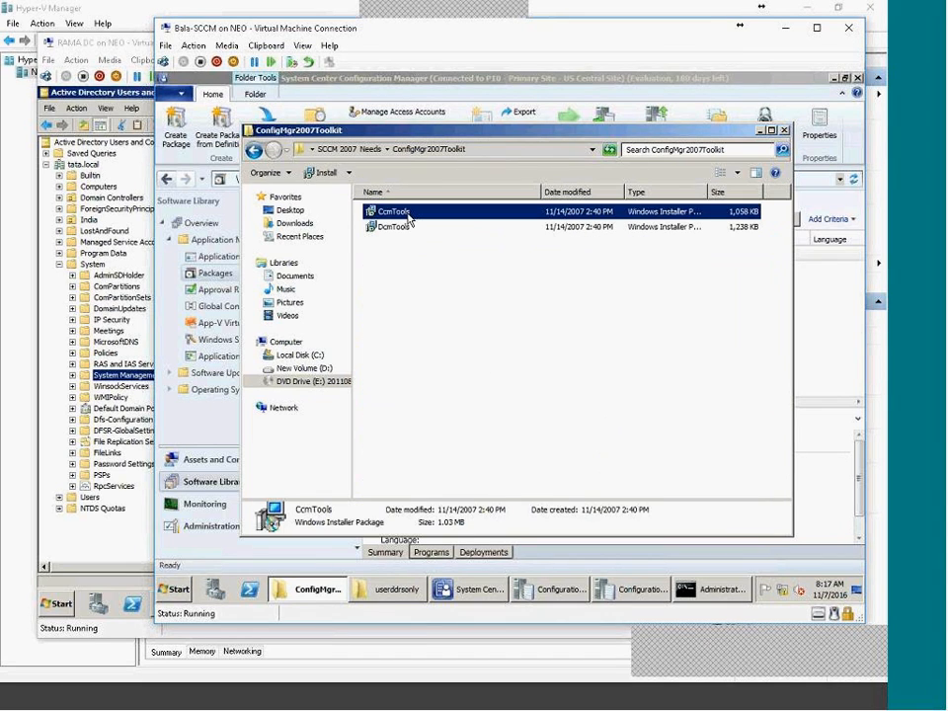
{"action": "left_click", "coordinate": [296, 367]}
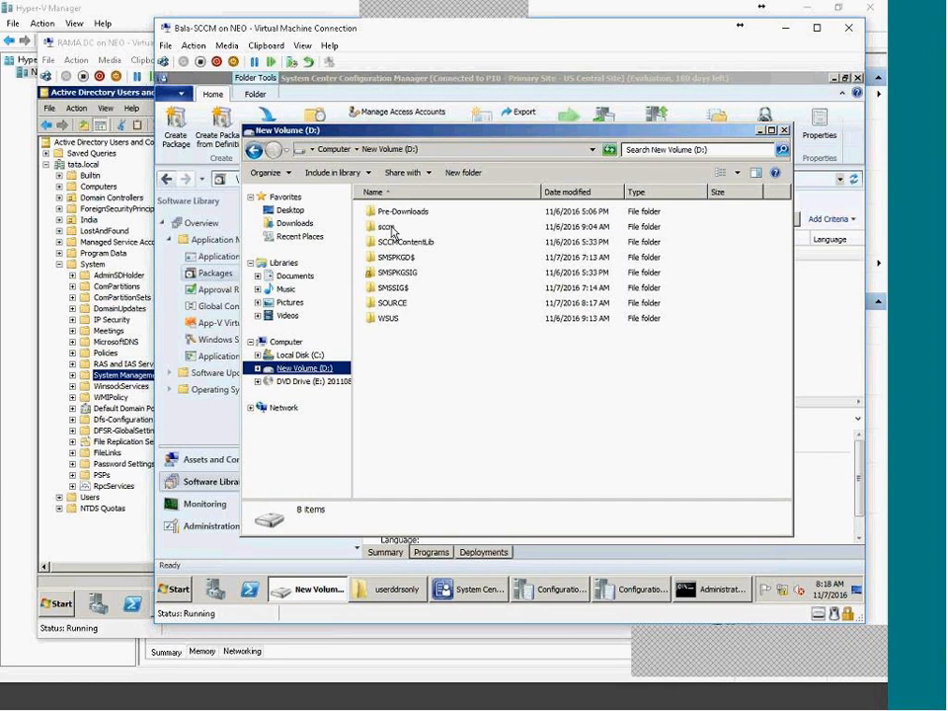
Create D:\SOURCE\Sw_deployment\toolkit2007 and paste the CcmTools installer into it.
{"action": "double_click", "coordinate": [390, 306]}
{"action": "double_click", "coordinate": [390, 214]}
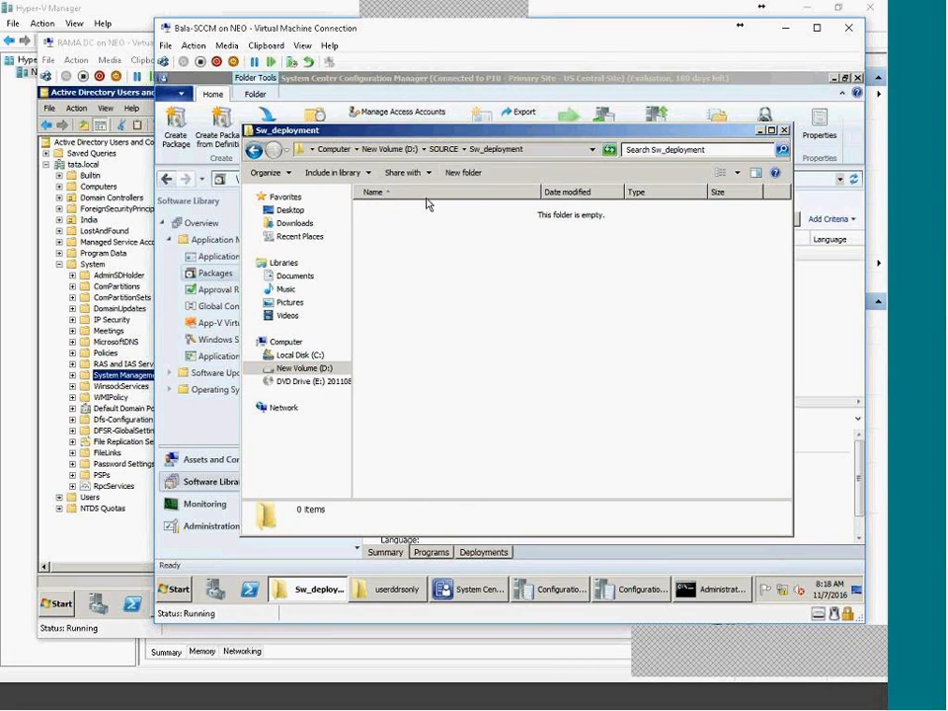
{"action": "left_click", "coordinate": [463, 173]}
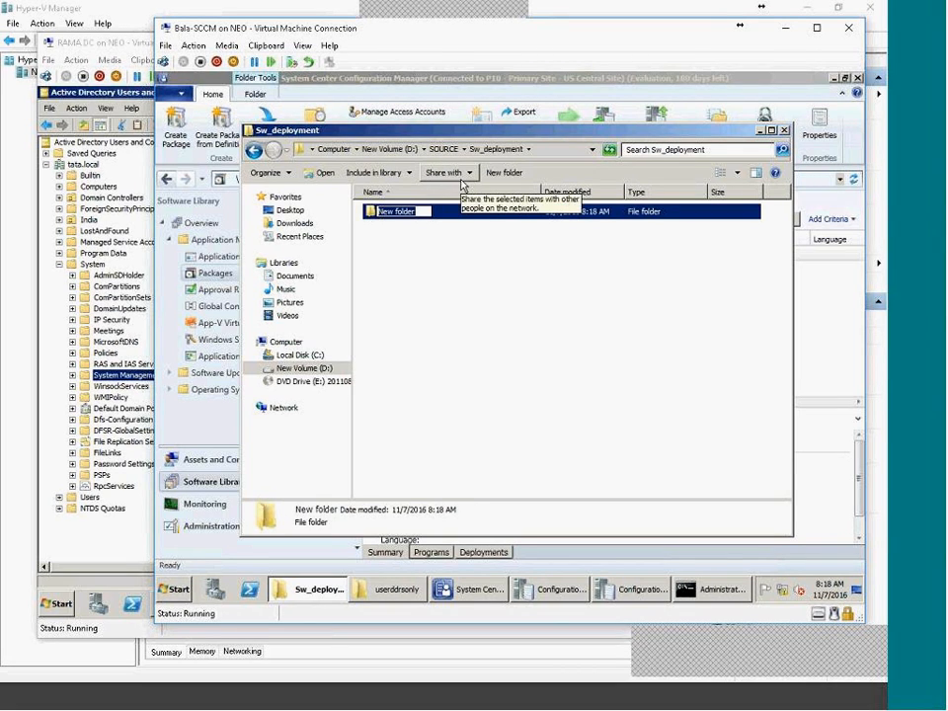
{"action": "type", "text": "toolkit"}
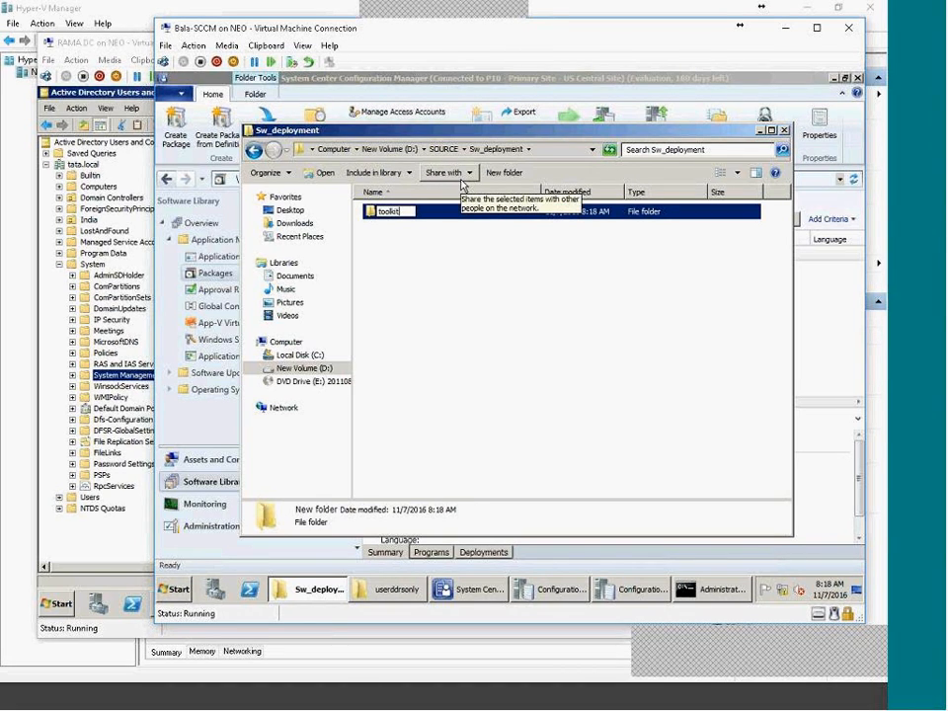
{"action": "type", "text": "2007"}
{"action": "key", "text": "Return"}
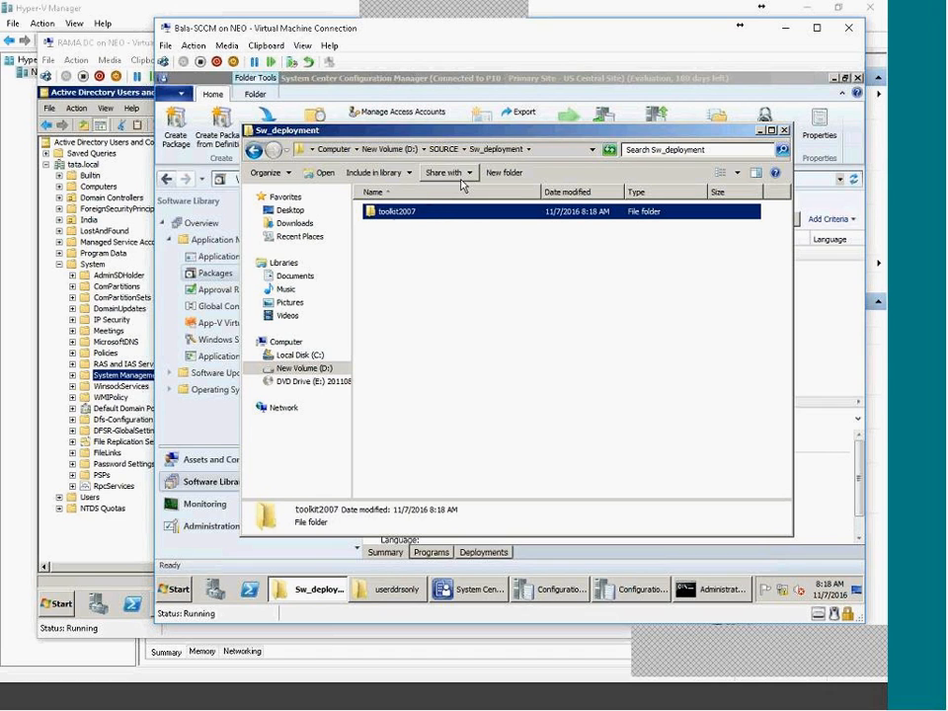
{"action": "key", "text": "Return"}
{"action": "key", "text": "ctrl+v"}
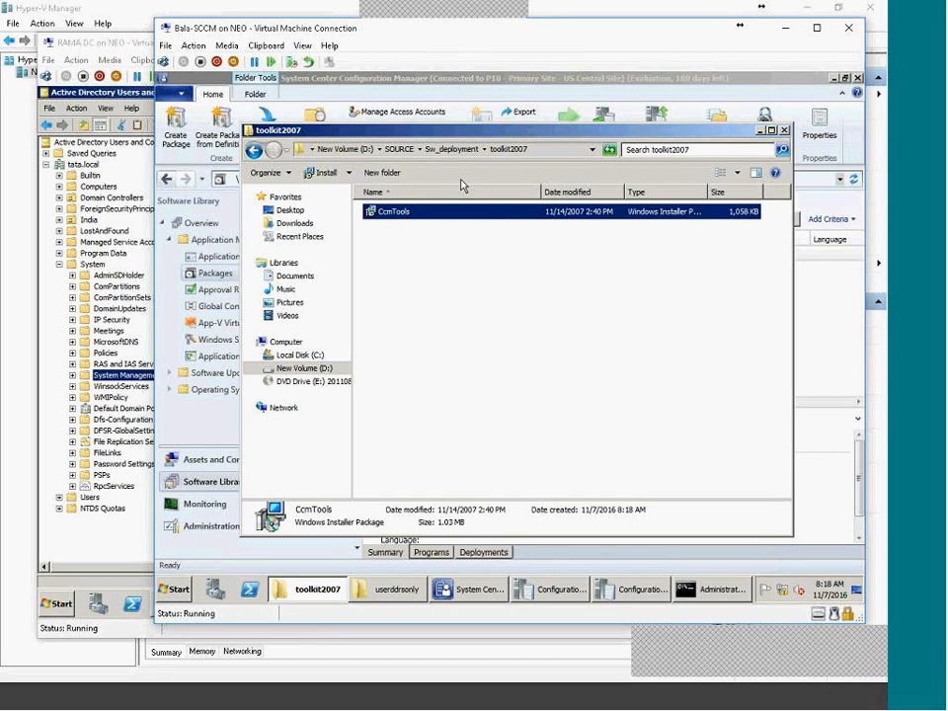
{"action": "left_click", "coordinate": [480, 281]}
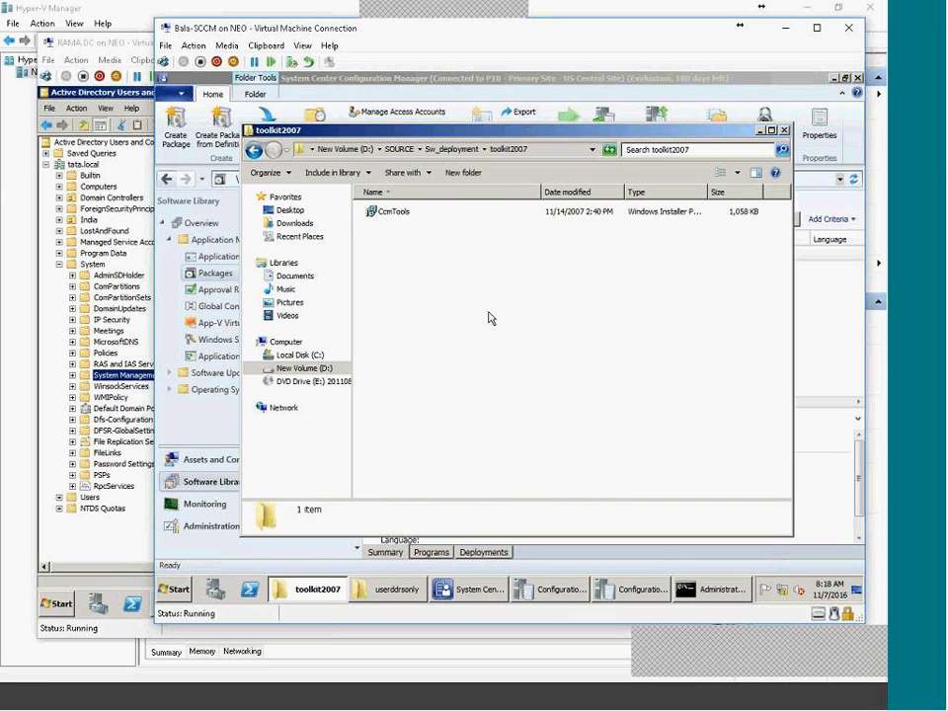
Open the Start menu's All Programs list, then close the Start menu.
{"action": "left_click", "coordinate": [174, 590]}
{"action": "left_click", "coordinate": [202, 537]}
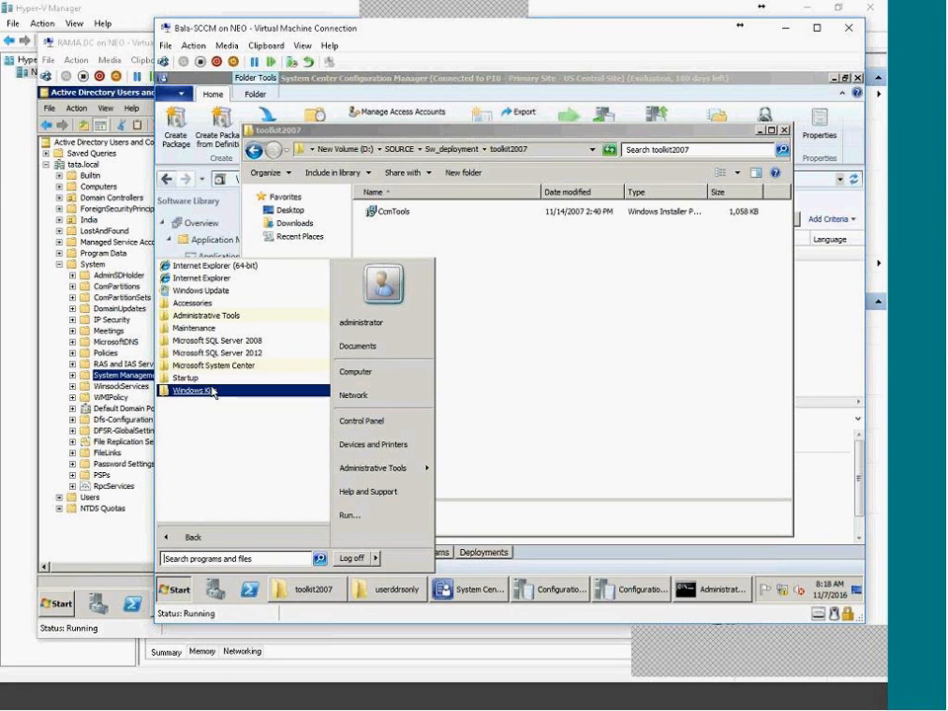
{"action": "left_click", "coordinate": [411, 246]}
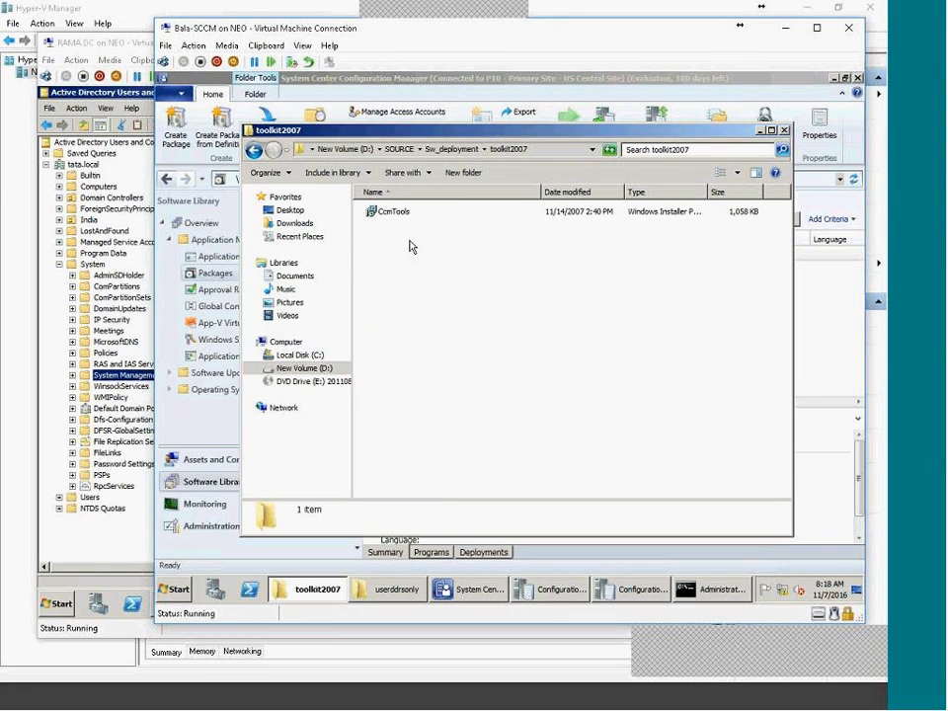
Install CCM Framework Tools from CcmTools.msi, accepting the license, and finish setup.
{"action": "left_click", "coordinate": [415, 218]}
{"action": "double_click", "coordinate": [415, 217]}
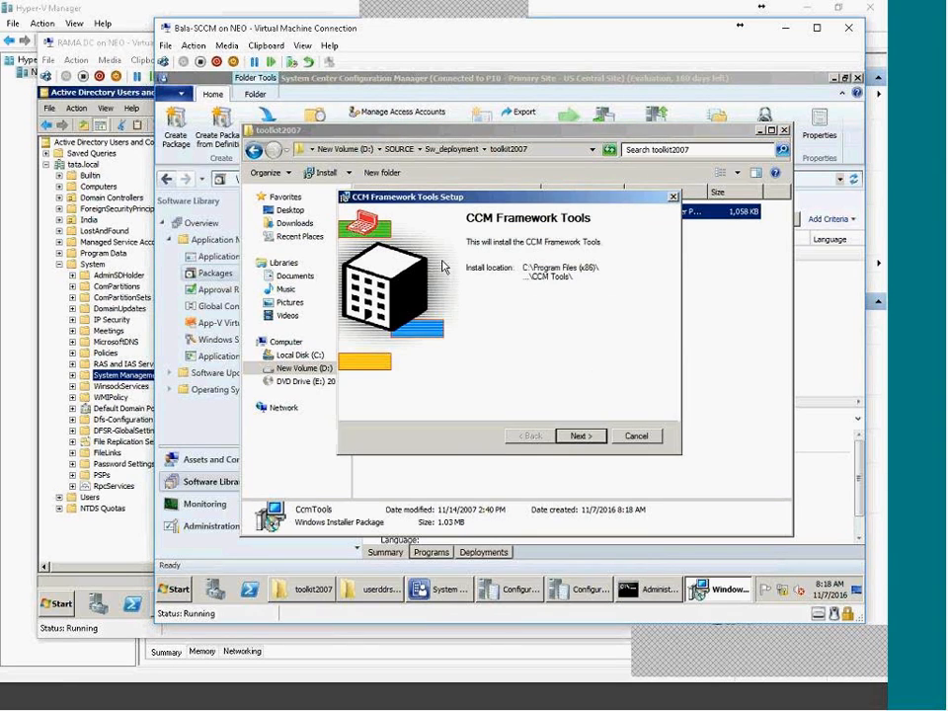
{"action": "left_click", "coordinate": [578, 435]}
{"action": "left_click", "coordinate": [352, 395]}
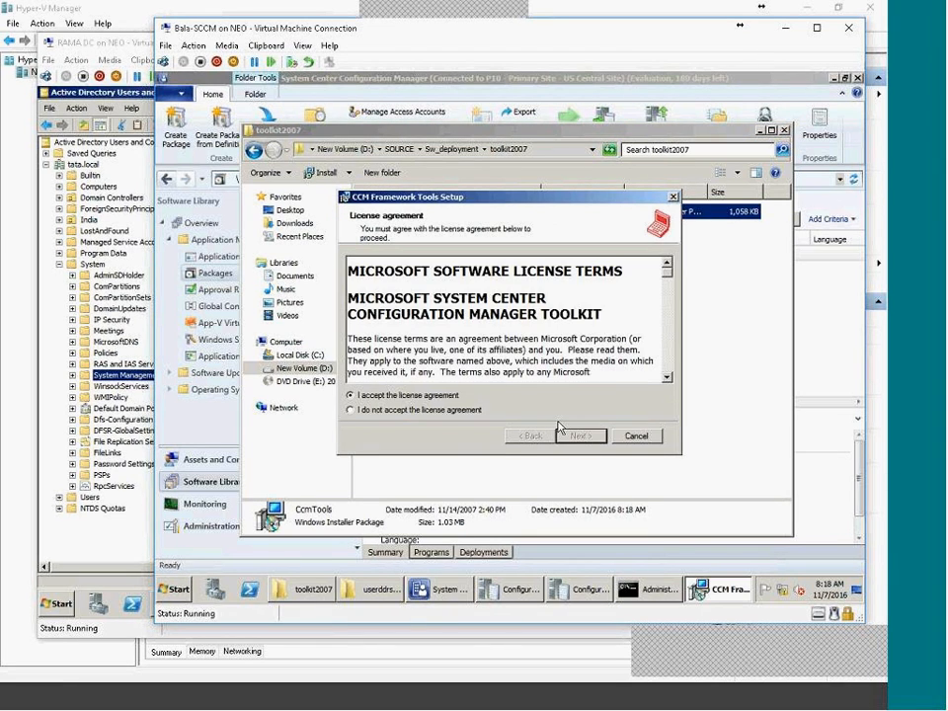
{"action": "left_click", "coordinate": [580, 436]}
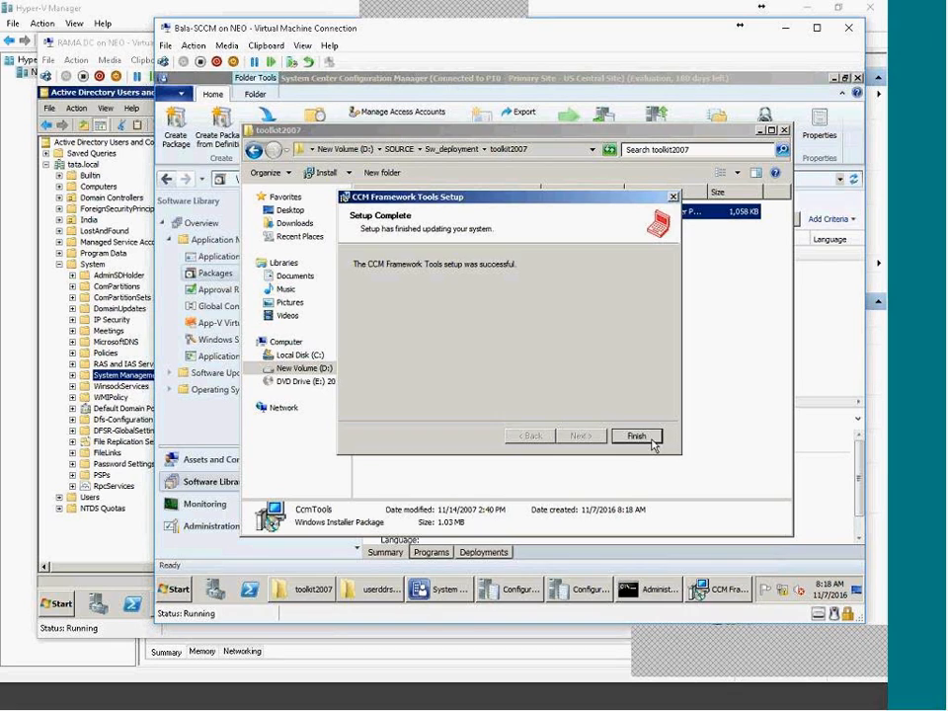
{"action": "left_click", "coordinate": [651, 437]}
Check the ConfigMgr 2007 Toolkit programs, then uninstall the CcmTools product.
{"action": "left_click", "coordinate": [175, 589]}
{"action": "left_click", "coordinate": [194, 541]}
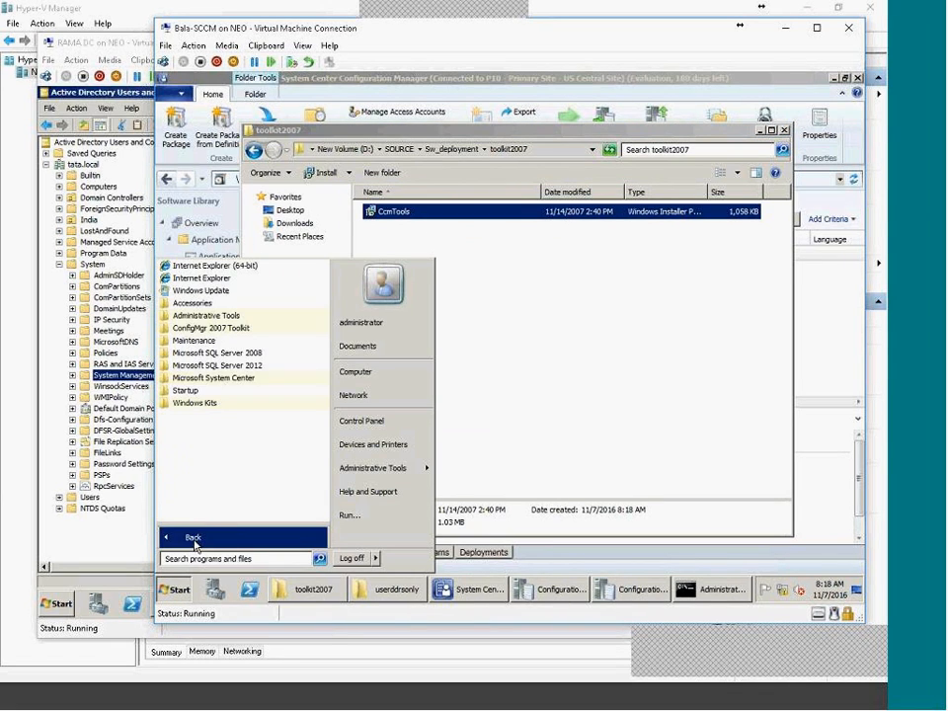
{"action": "left_click", "coordinate": [242, 337]}
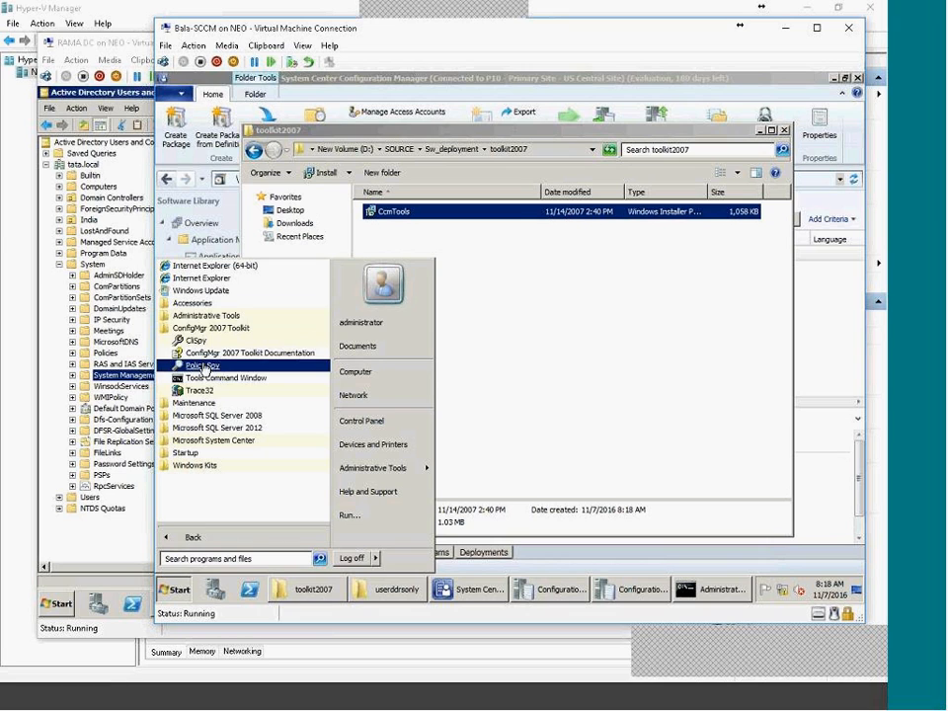
{"action": "right_click", "coordinate": [435, 211]}
{"action": "left_click", "coordinate": [446, 243]}
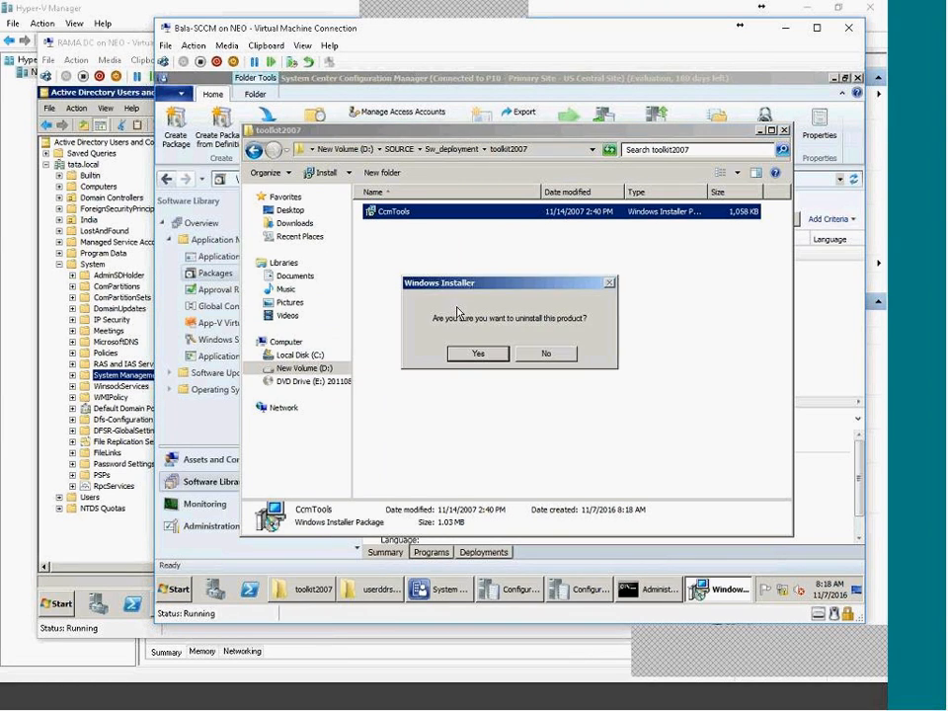
{"action": "left_click", "coordinate": [478, 353]}
Return to the toolkit2007 folder, check its full path, and go up to drive D:.
{"action": "left_click", "coordinate": [166, 588]}
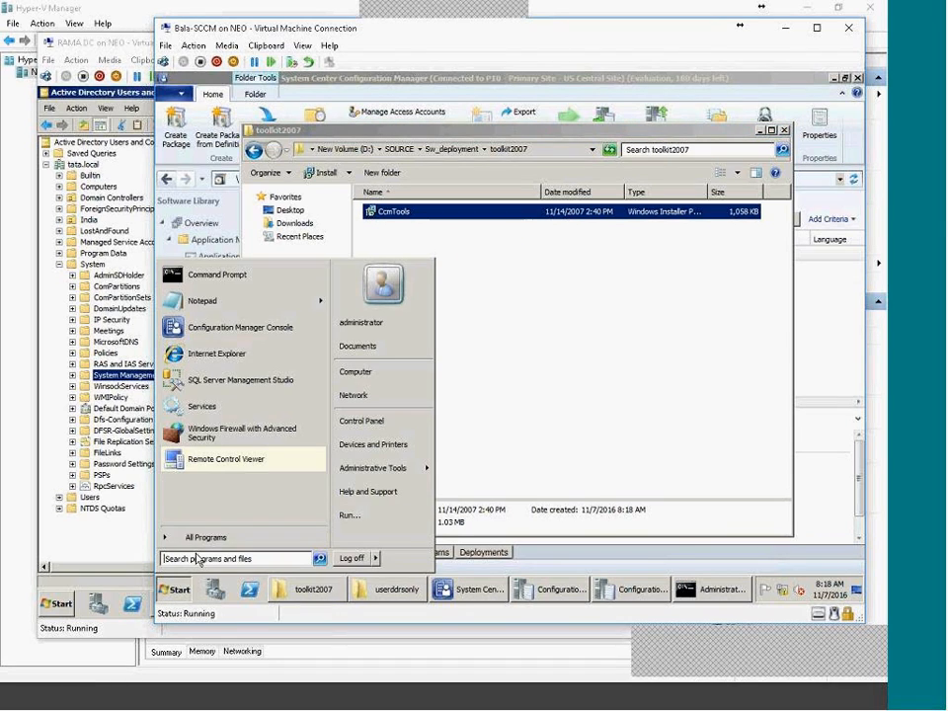
{"action": "left_click", "coordinate": [193, 536]}
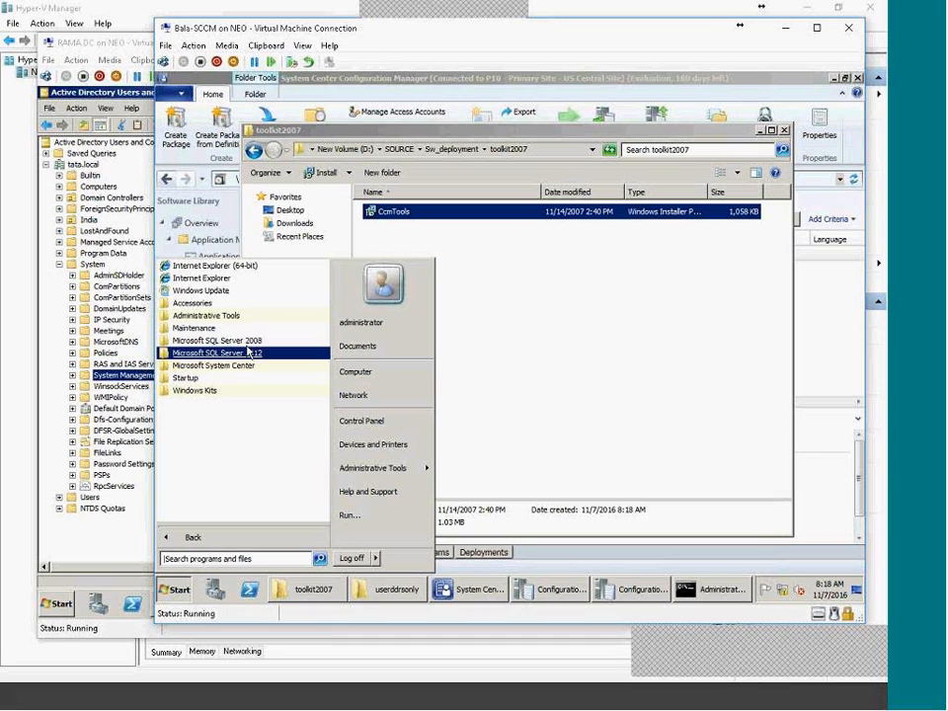
{"action": "left_click", "coordinate": [458, 398]}
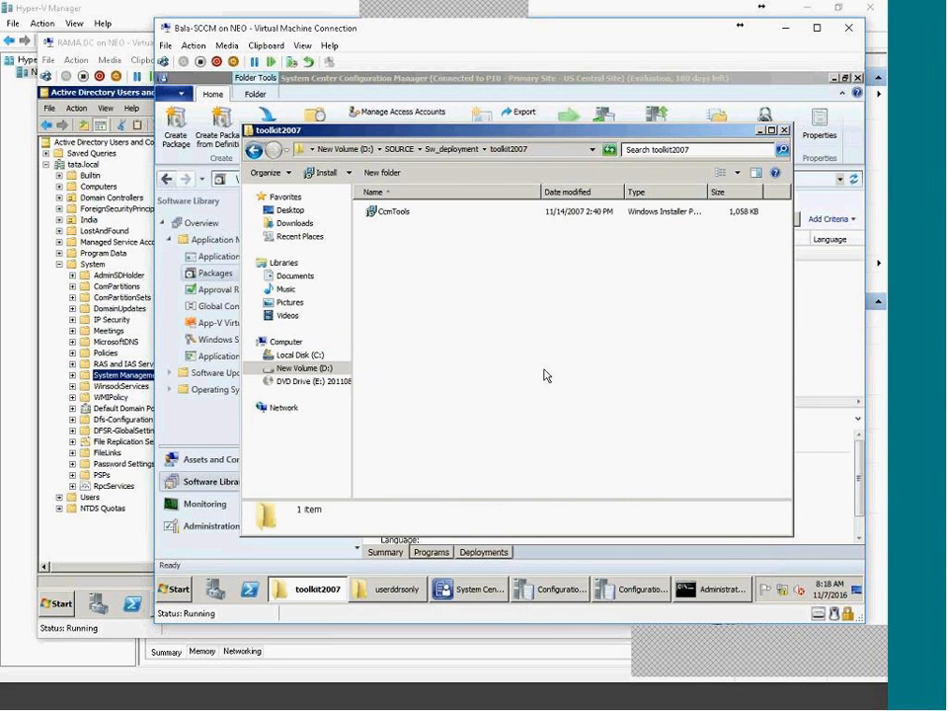
{"action": "left_click", "coordinate": [543, 150]}
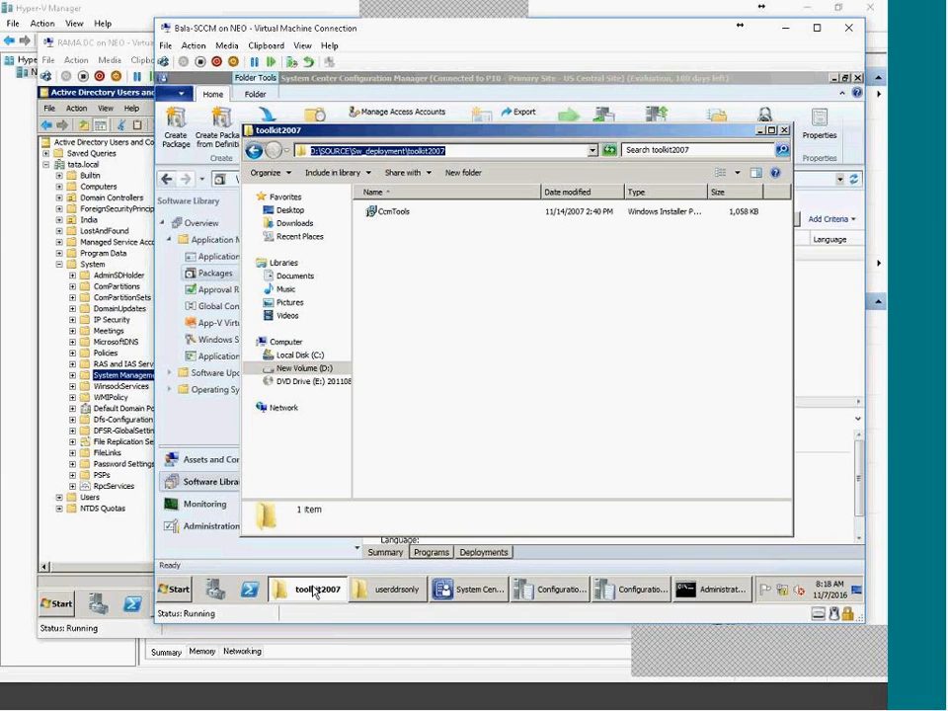
{"action": "left_click", "coordinate": [708, 589]}
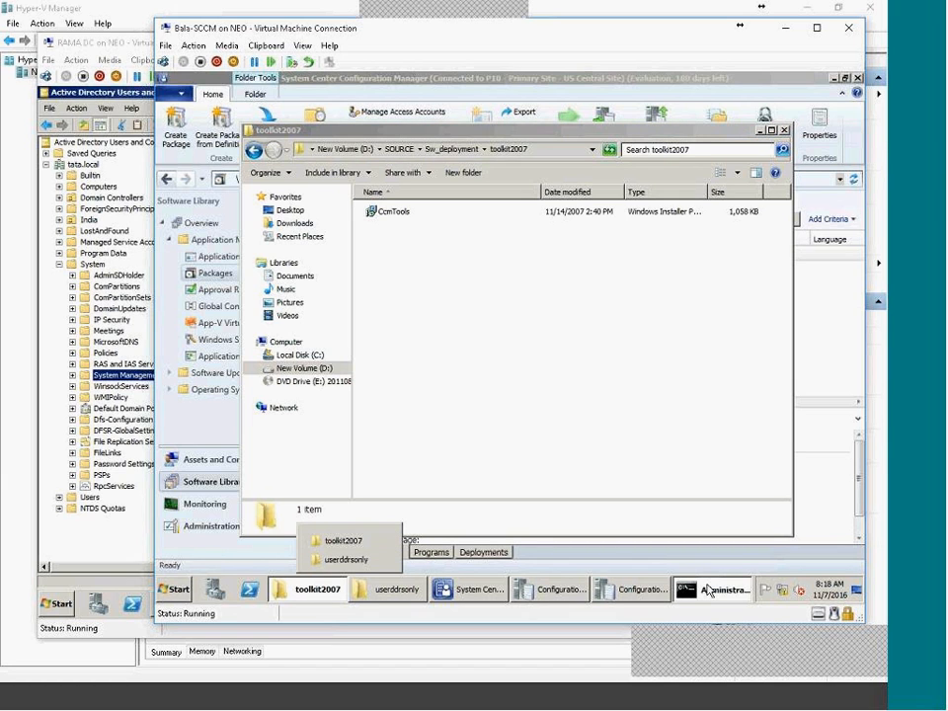
{"action": "left_click", "coordinate": [702, 589]}
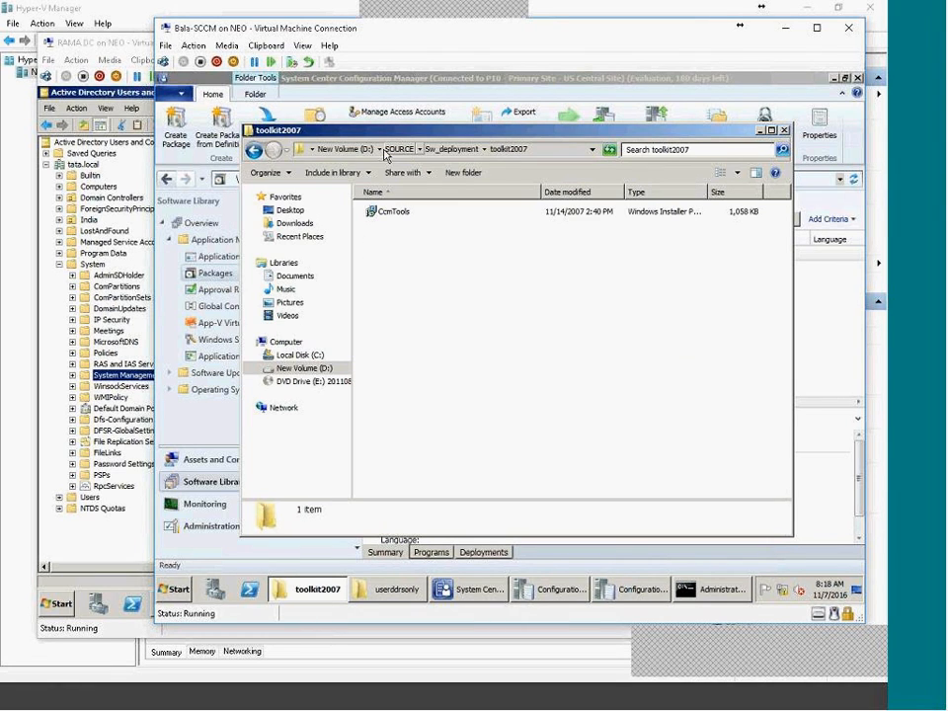
{"action": "left_click", "coordinate": [347, 149]}
Share D:\SOURCE under the name SOURCE with Full Control permission for Everyone.
{"action": "right_click", "coordinate": [393, 306]}
{"action": "left_click", "coordinate": [401, 475]}
{"action": "left_click", "coordinate": [446, 270]}
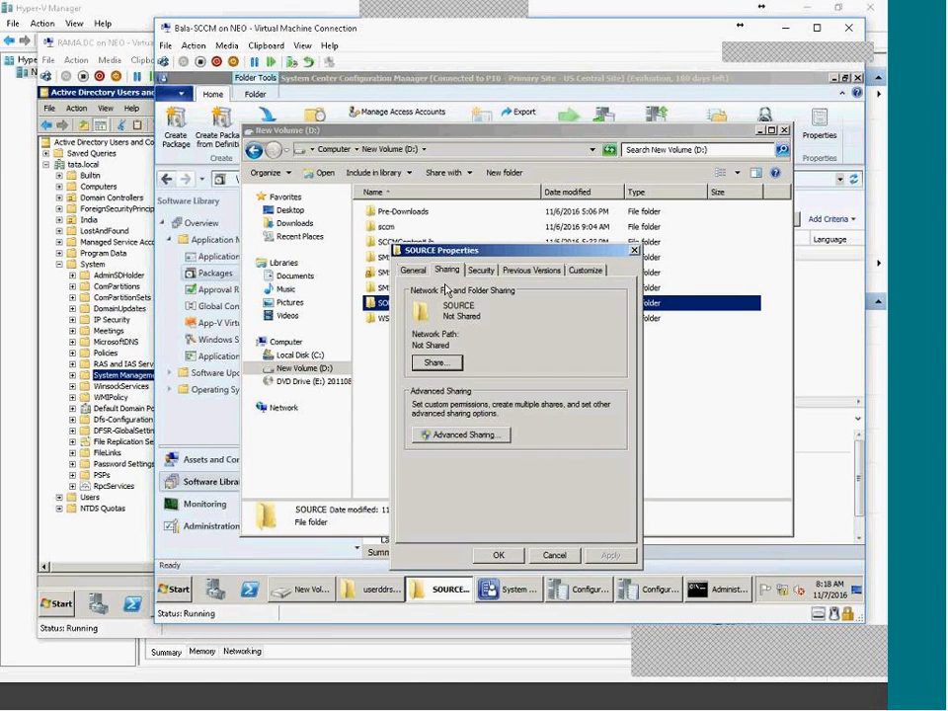
{"action": "left_click", "coordinate": [460, 434]}
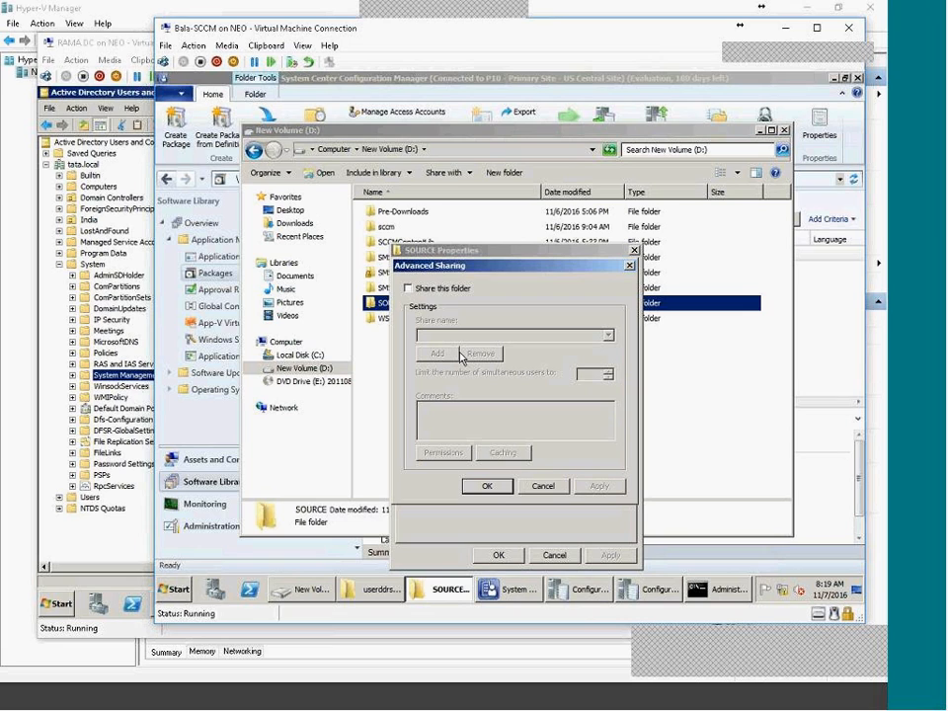
{"action": "left_click", "coordinate": [425, 292]}
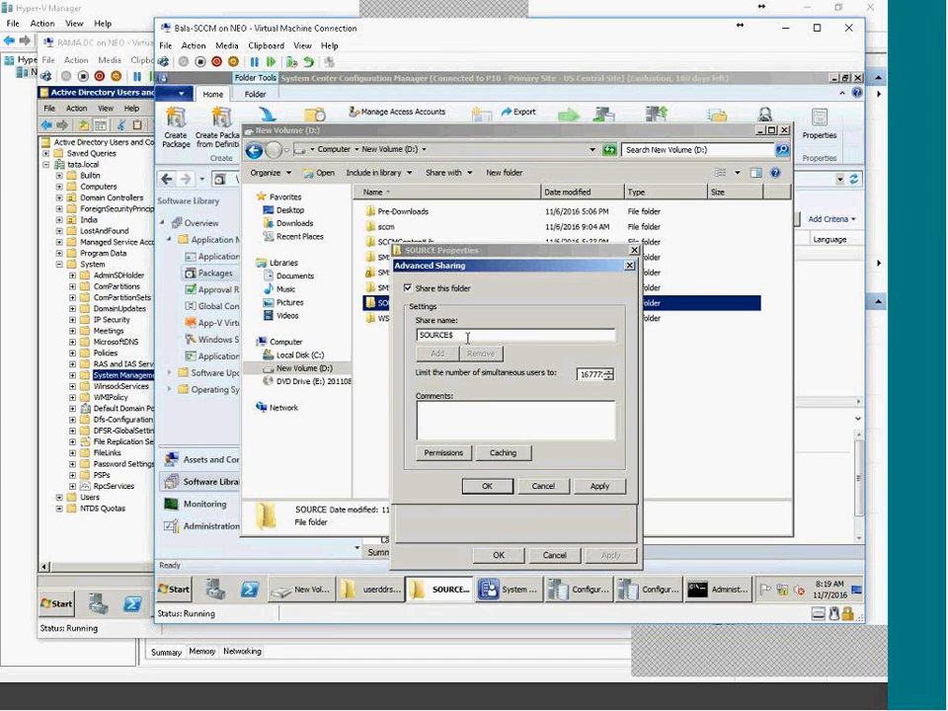
{"action": "left_click", "coordinate": [446, 452]}
{"action": "left_click", "coordinate": [569, 435]}
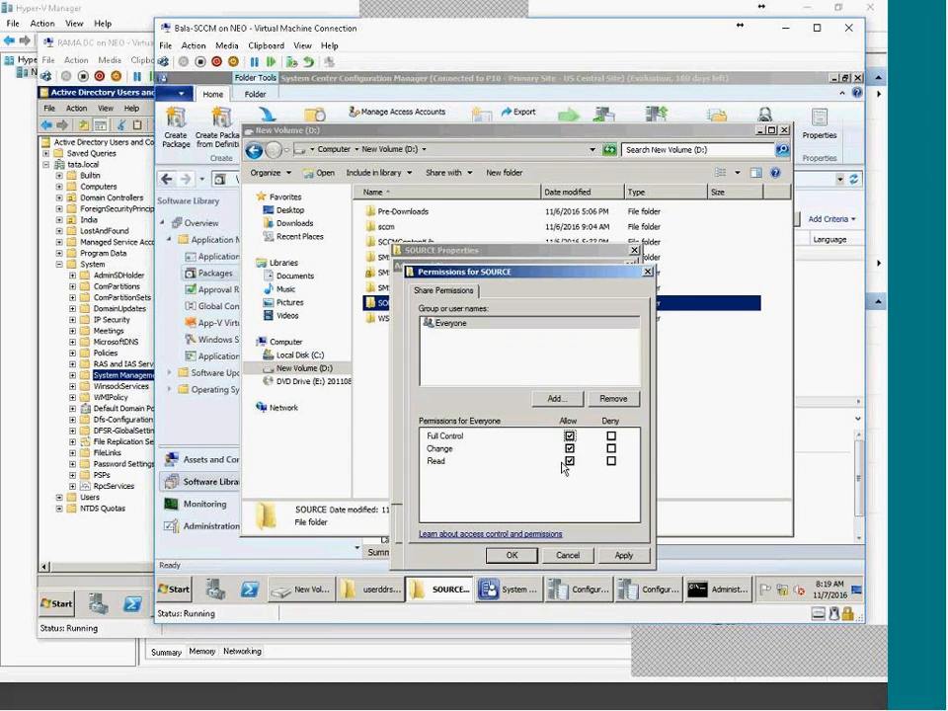
{"action": "left_click", "coordinate": [511, 555]}
{"action": "left_click", "coordinate": [489, 487]}
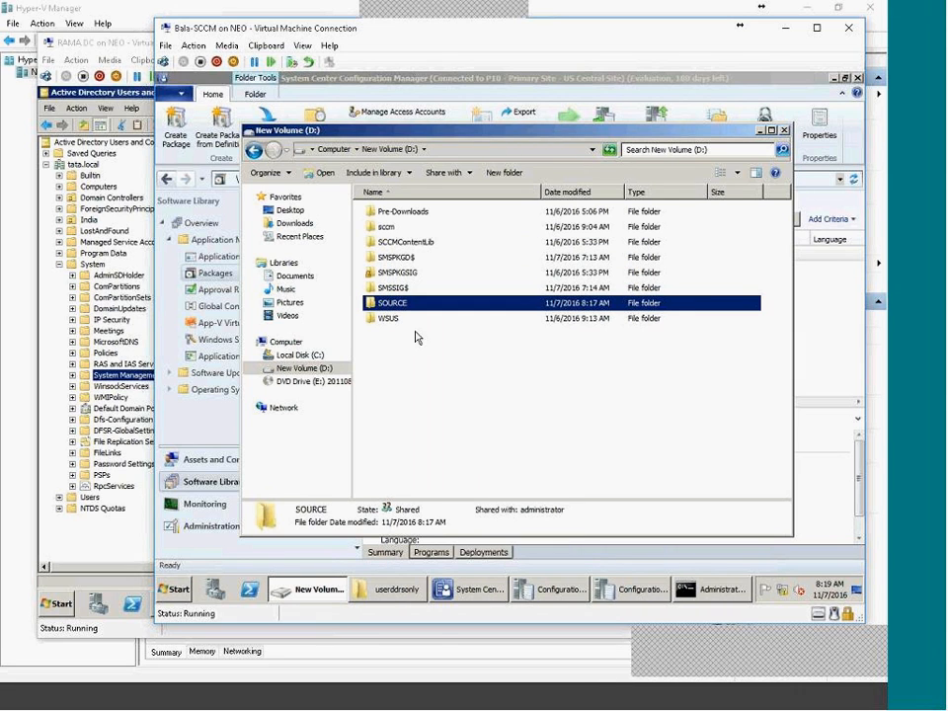
{"action": "left_click", "coordinate": [318, 588]}
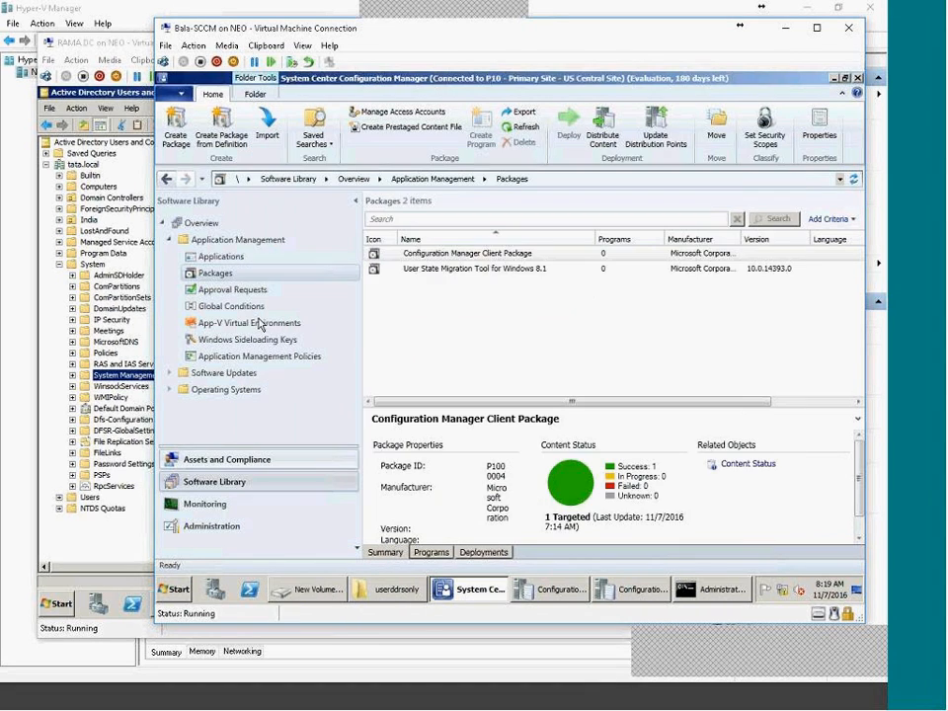
Load the CcmTools definition from toolkit2007 into a new package wizard, resize columns, then cancel it.
{"action": "right_click", "coordinate": [228, 274]}
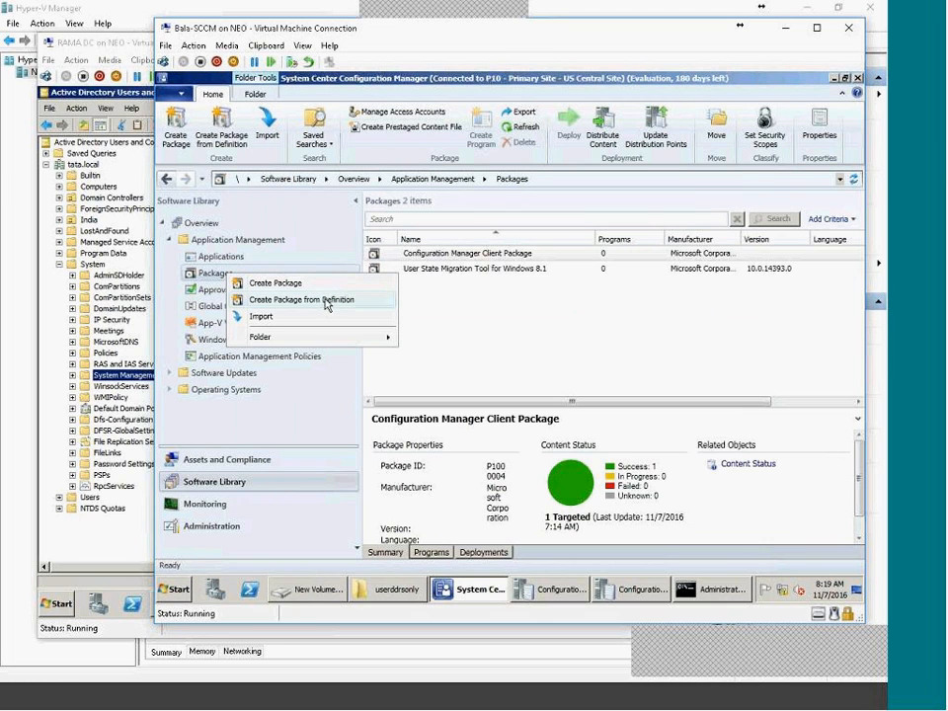
{"action": "left_click", "coordinate": [364, 309]}
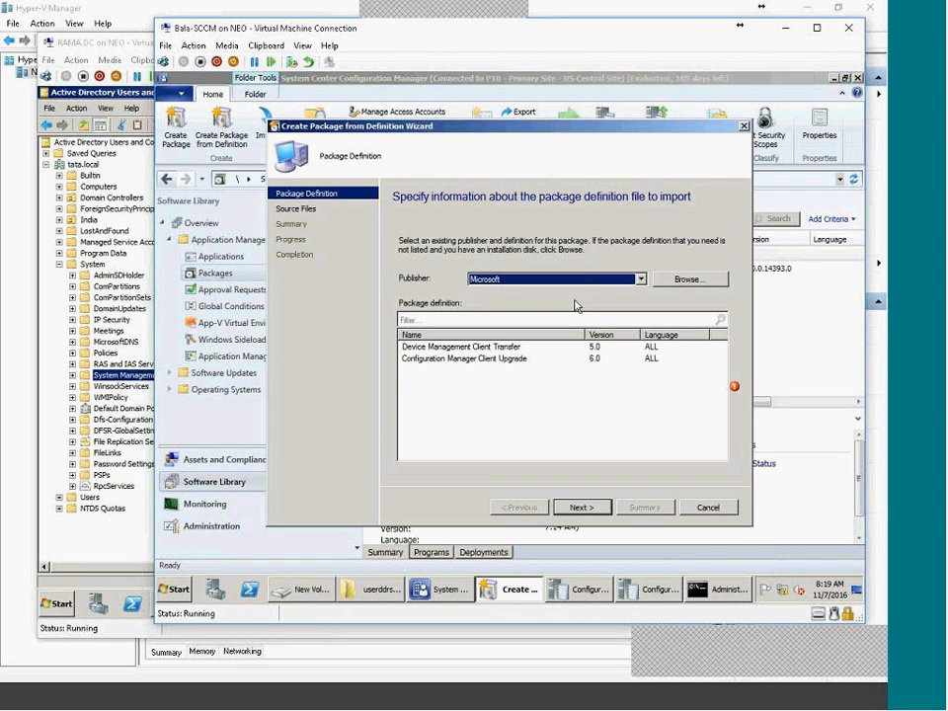
{"action": "left_click", "coordinate": [677, 283]}
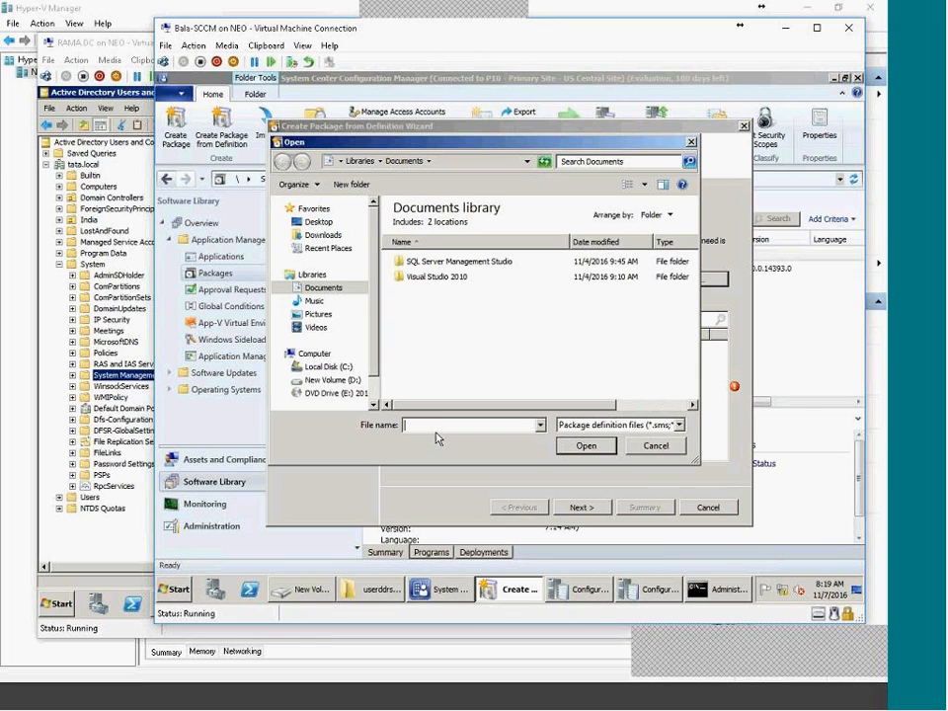
{"action": "key", "text": "ctrl+v"}
{"action": "key", "text": "Return"}
{"action": "left_click", "coordinate": [418, 224]}
{"action": "left_click", "coordinate": [585, 445]}
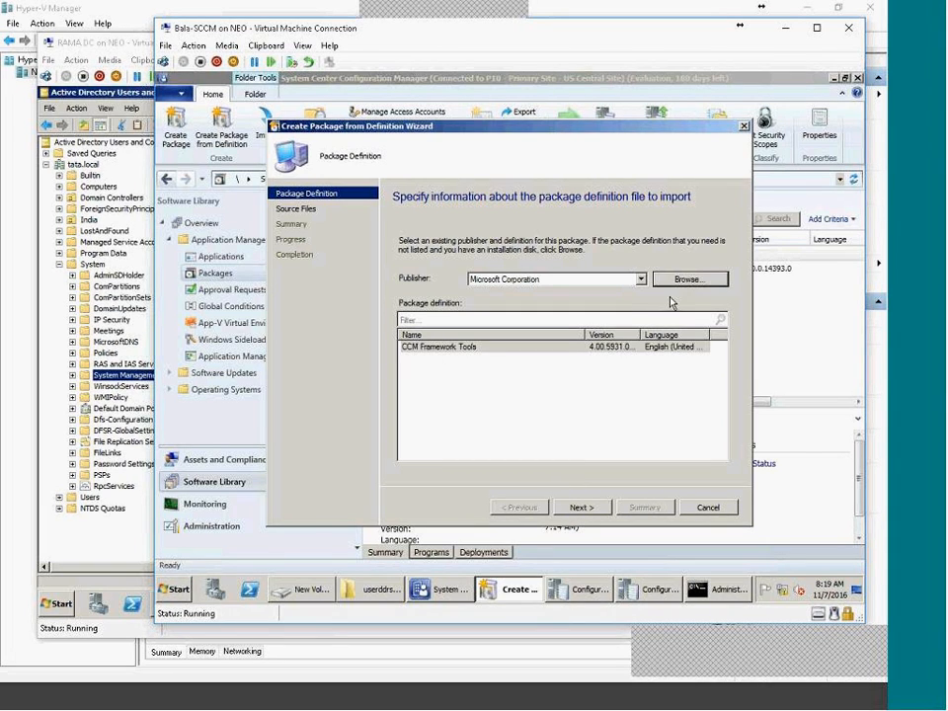
{"action": "left_click_drag", "start_coordinate": [584, 334], "coordinate": [522, 334]}
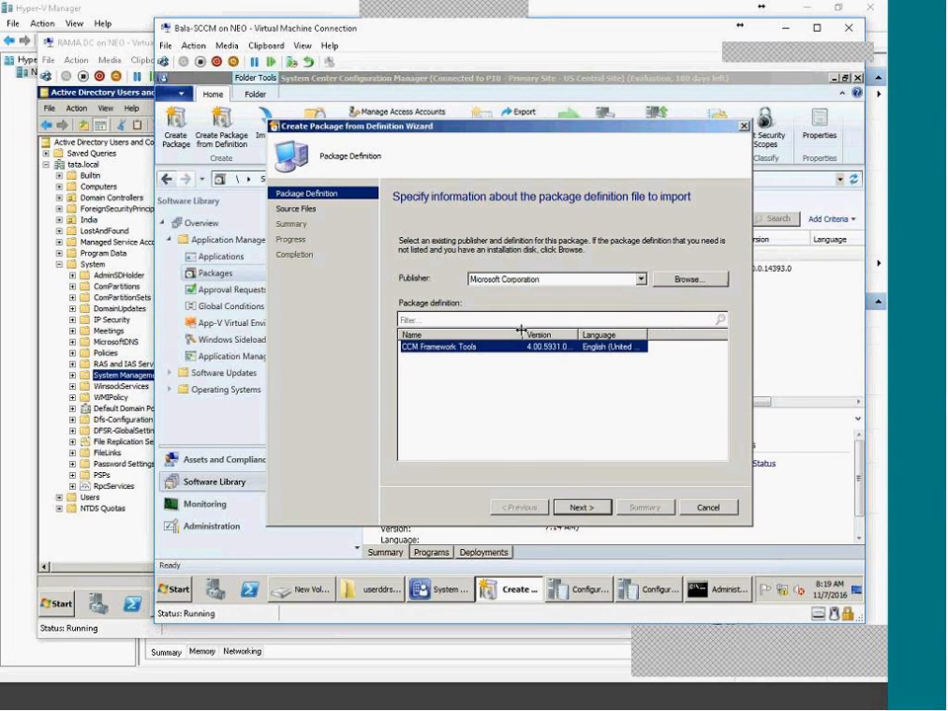
{"action": "double_click", "coordinate": [647, 332]}
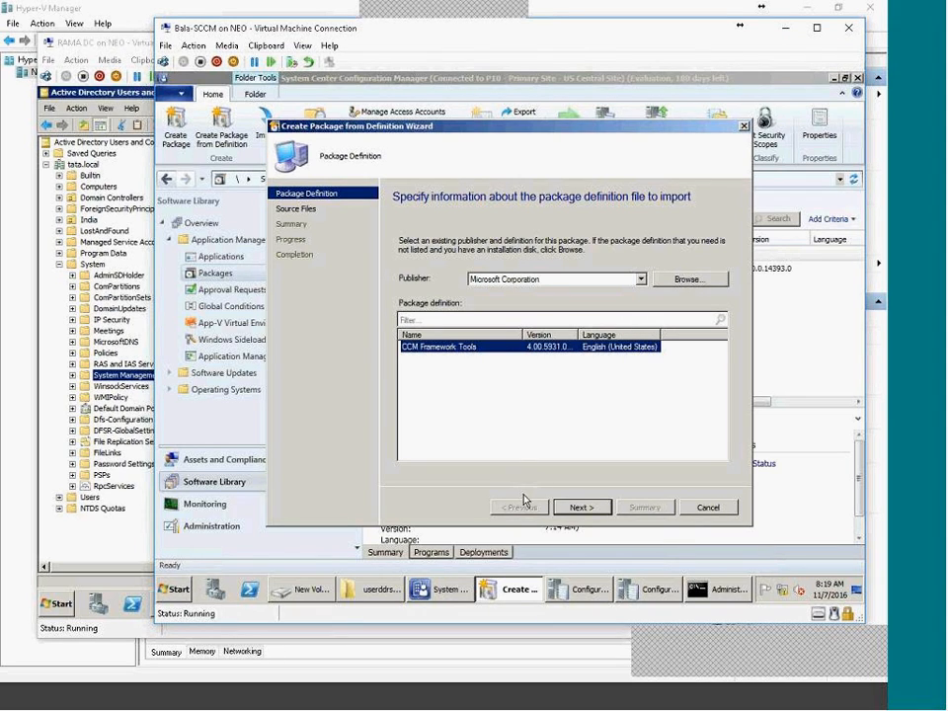
{"action": "left_click", "coordinate": [690, 509]}
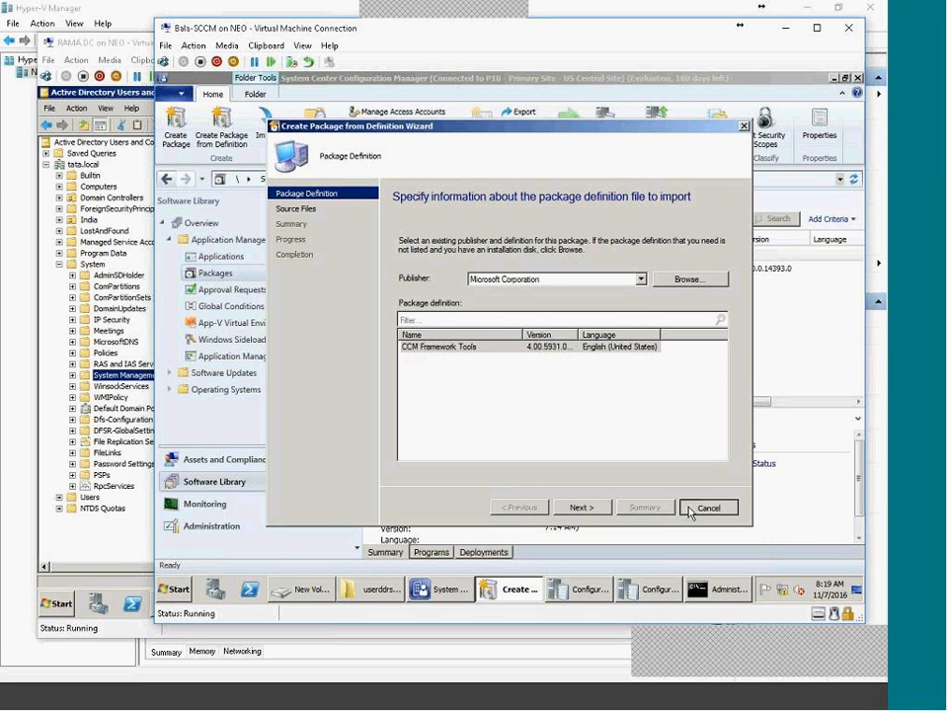
{"action": "left_click", "coordinate": [544, 371]}
Restart Create Package from Definition and load the CcmTools definition file.
{"action": "right_click", "coordinate": [219, 277]}
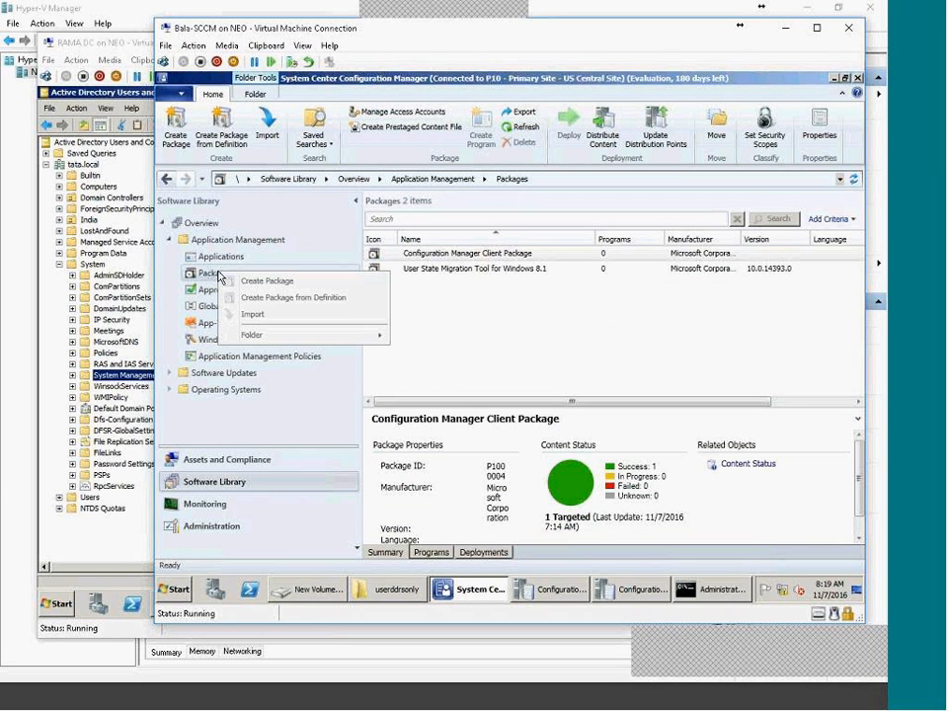
{"action": "left_click", "coordinate": [317, 298]}
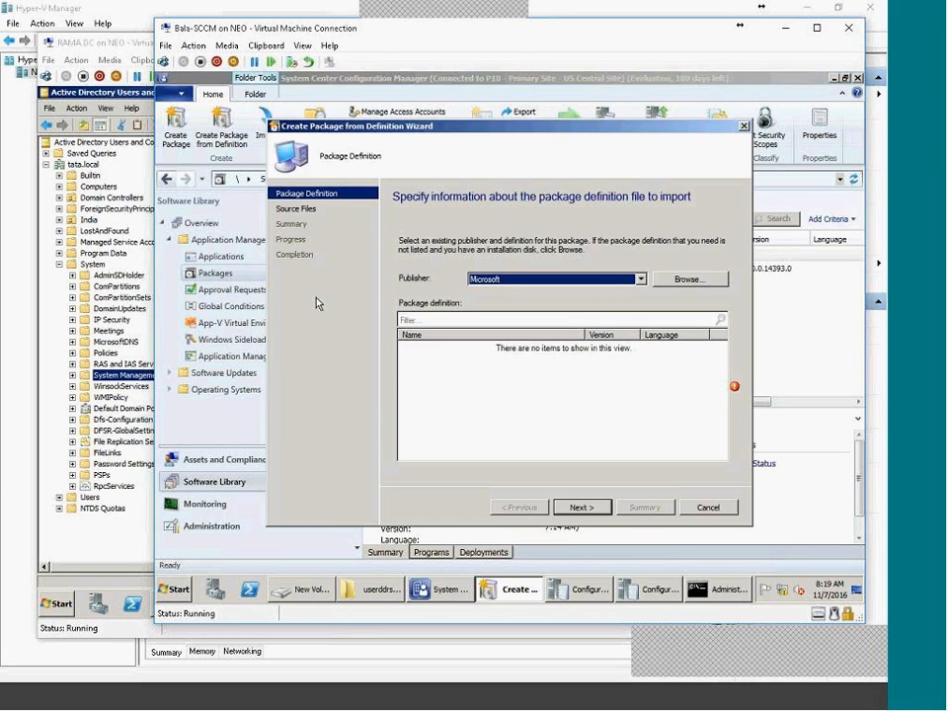
{"action": "left_click", "coordinate": [681, 279]}
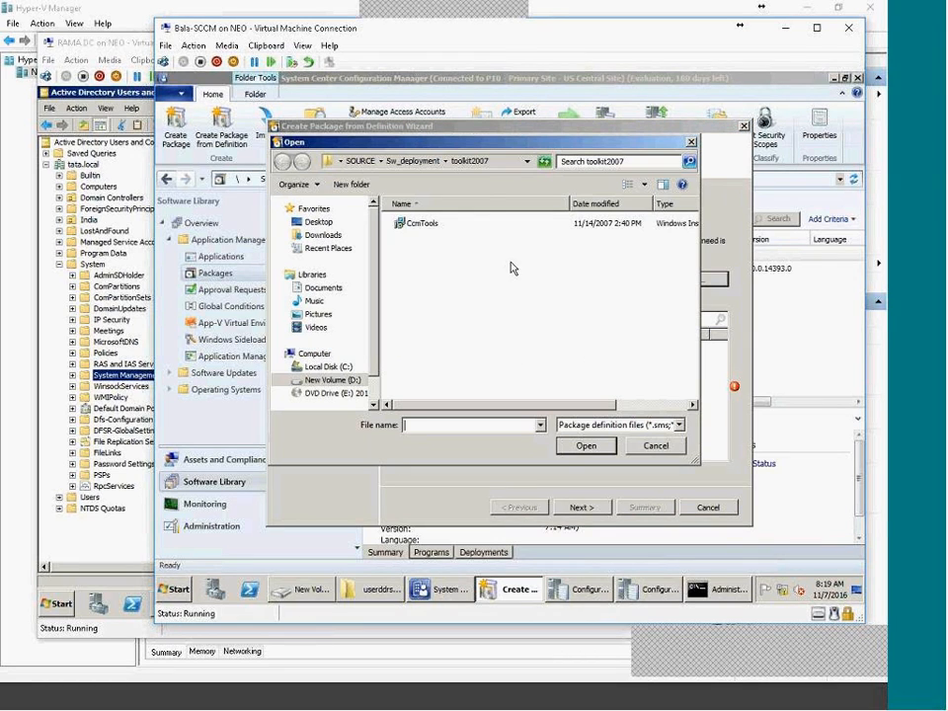
{"action": "left_click", "coordinate": [506, 163]}
{"action": "key", "text": "ctrl+c"}
{"action": "left_click", "coordinate": [419, 252]}
{"action": "left_click", "coordinate": [414, 229]}
{"action": "double_click", "coordinate": [415, 231]}
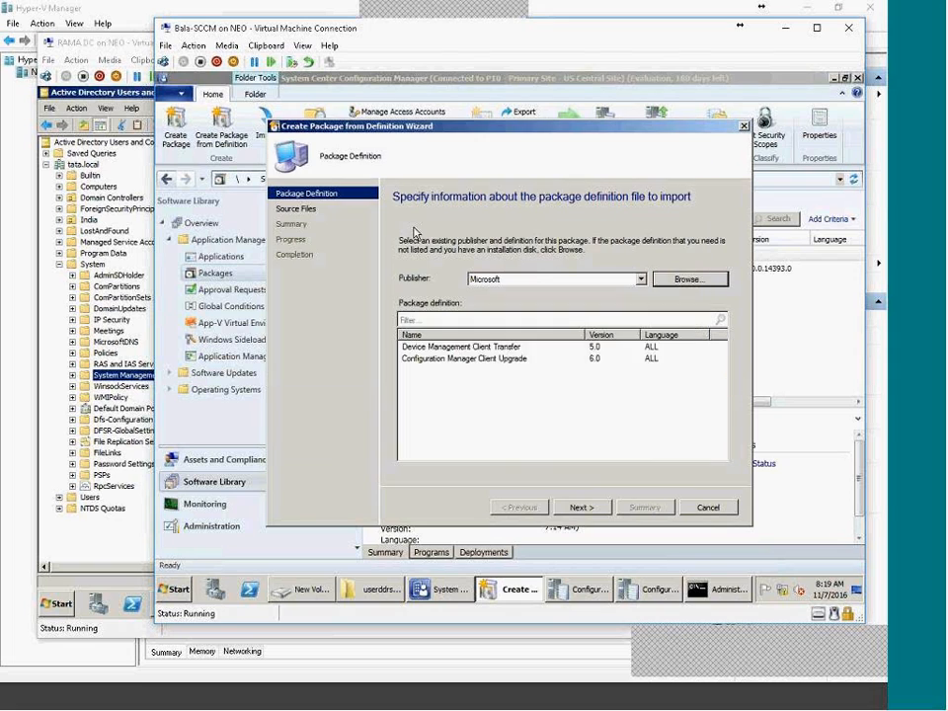
{"action": "left_click", "coordinate": [579, 506]}
Source files from local site-server folder D:\SOURCE\Sw_deployment\toolkit2007 and create the package.
{"action": "key", "text": "Down"}
{"action": "left_click", "coordinate": [582, 507]}
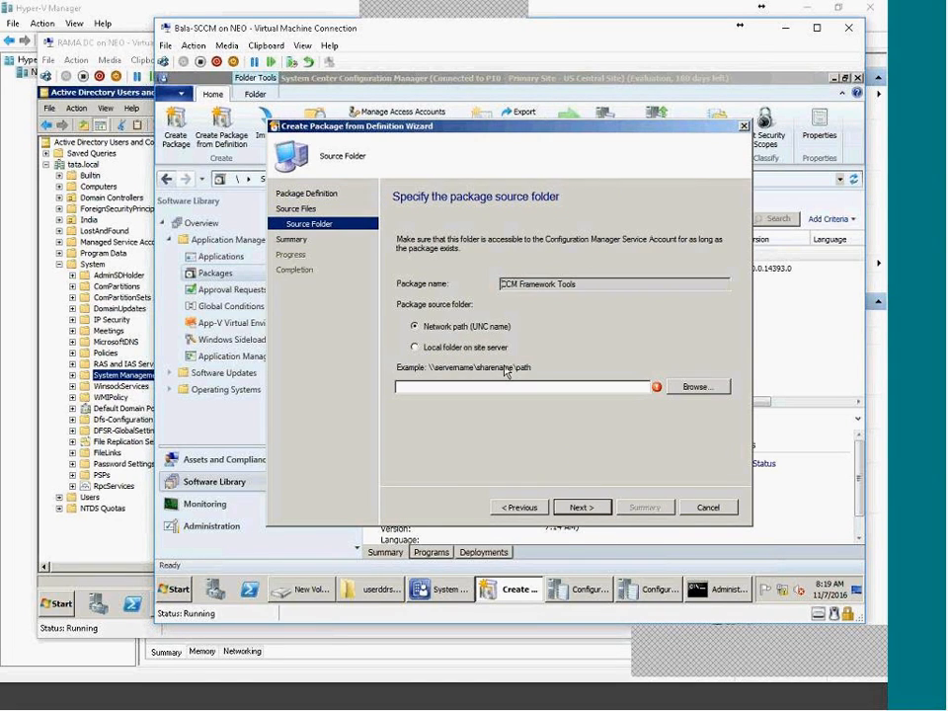
{"action": "key", "text": "ctrl+v"}
{"action": "left_click", "coordinate": [443, 347]}
{"action": "left_click_drag", "start_coordinate": [534, 385], "coordinate": [390, 385]}
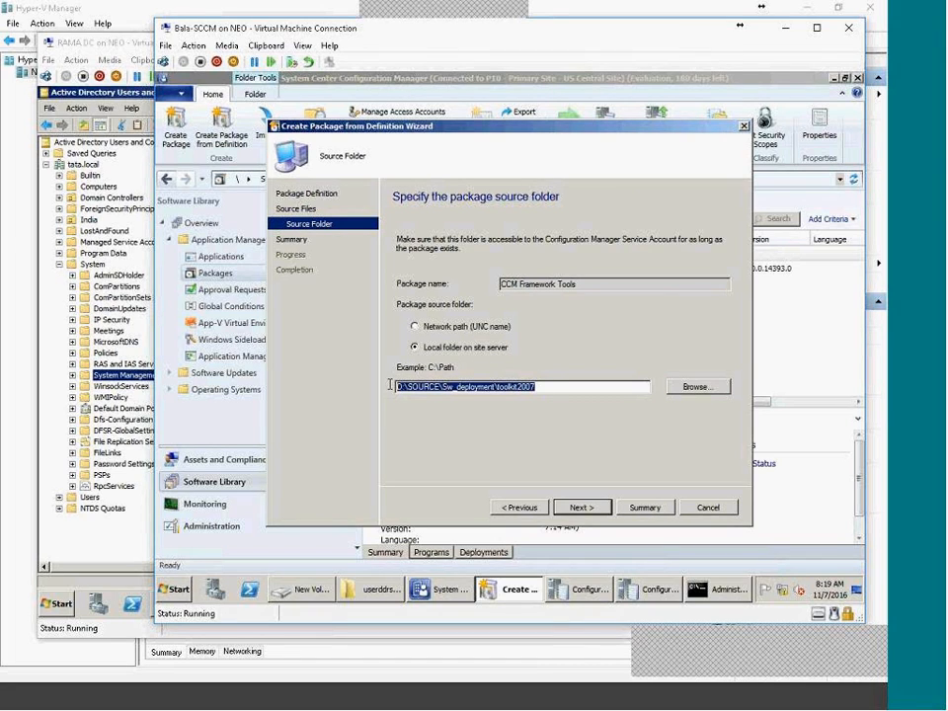
{"action": "left_click", "coordinate": [578, 510]}
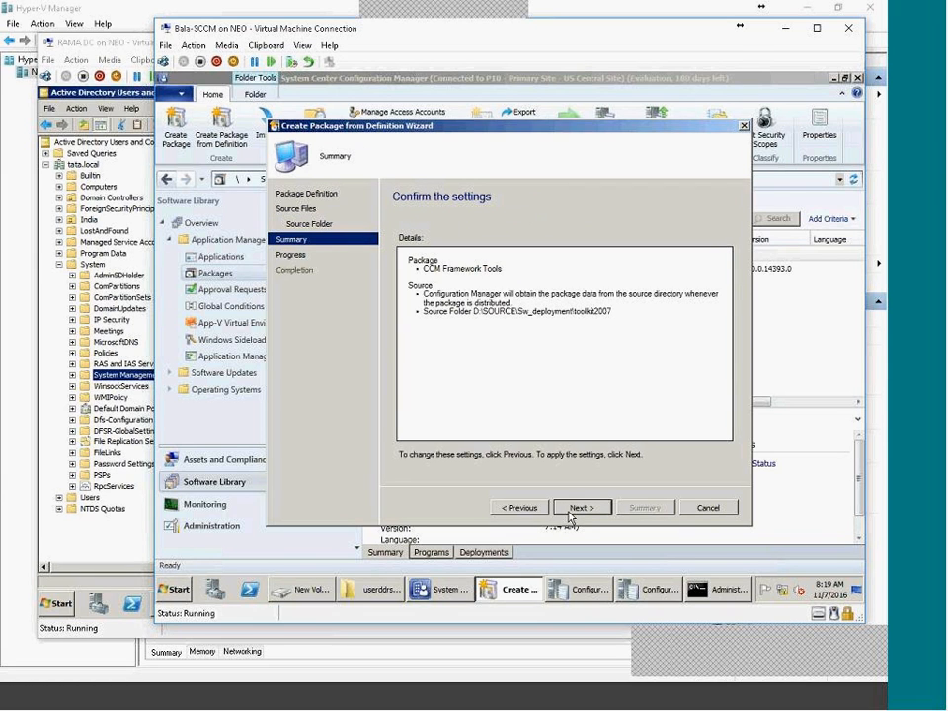
{"action": "left_click", "coordinate": [577, 509]}
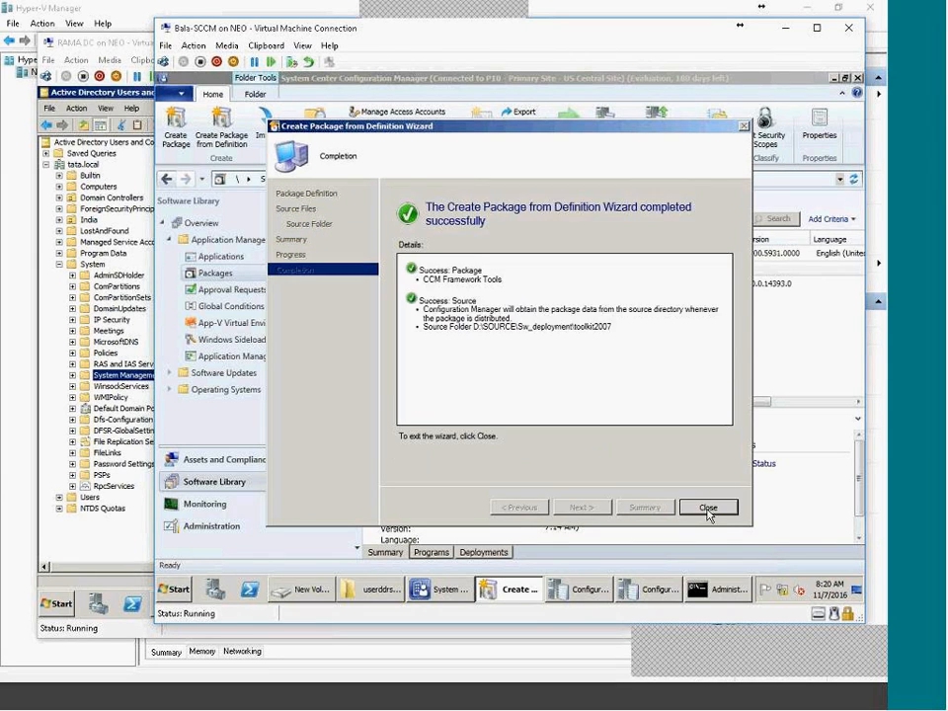
Refresh Packages and display CCM Framework Tools' six per-system and per-user programs in the details pane.
{"action": "left_click", "coordinate": [707, 507]}
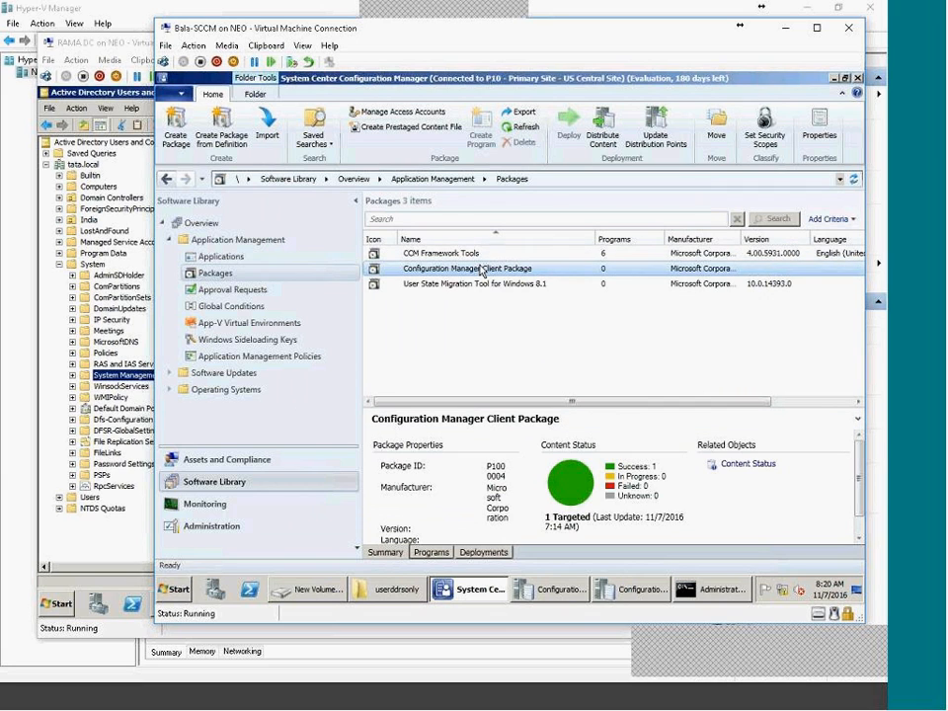
{"action": "double_click", "coordinate": [441, 268]}
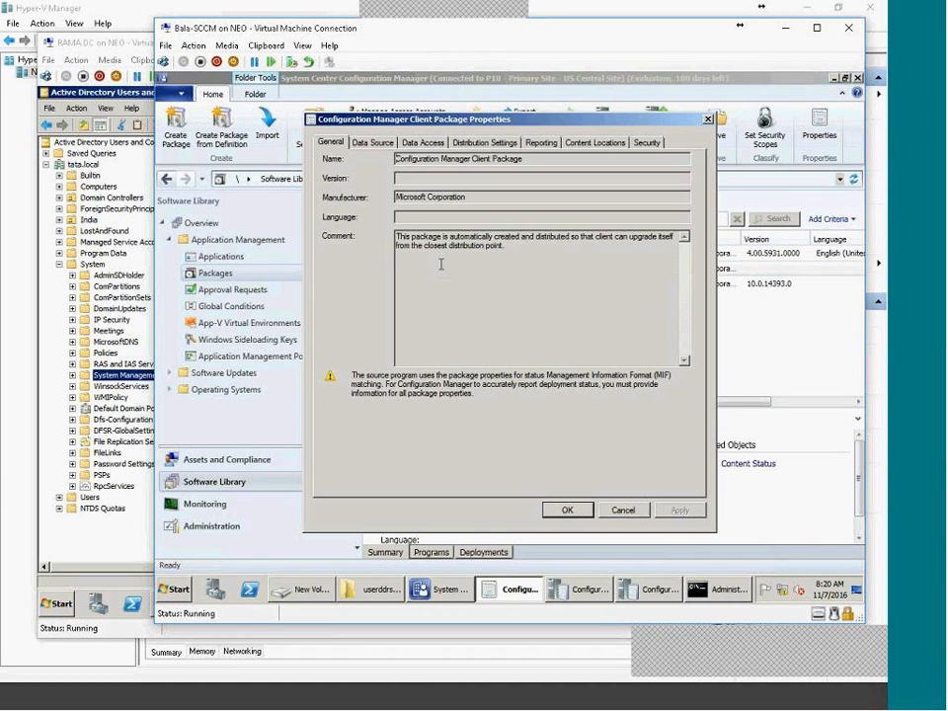
{"action": "left_click", "coordinate": [622, 510]}
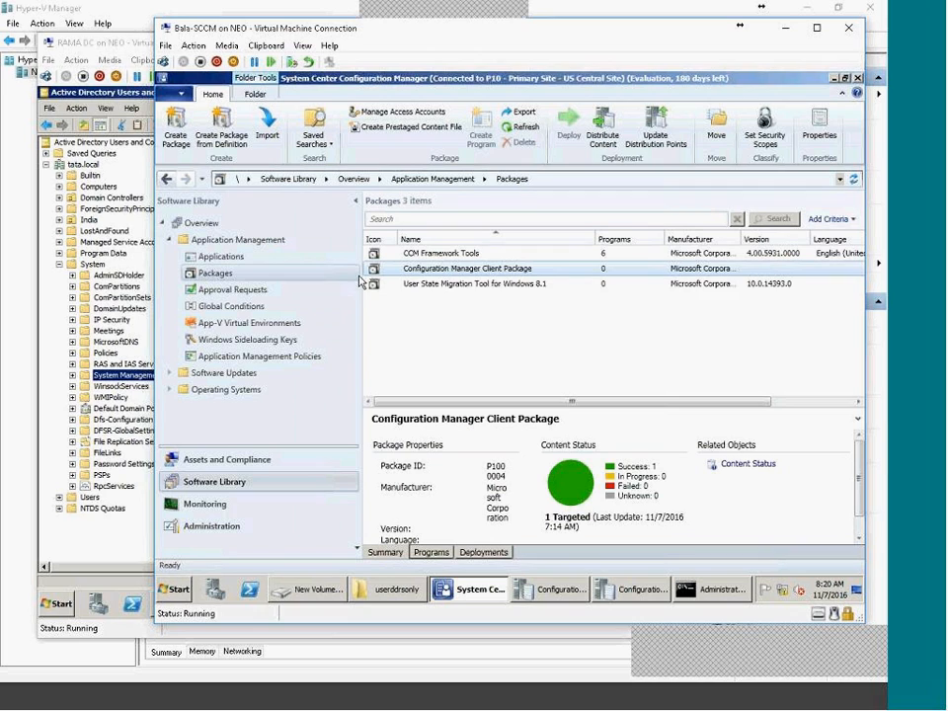
{"action": "left_click", "coordinate": [431, 552]}
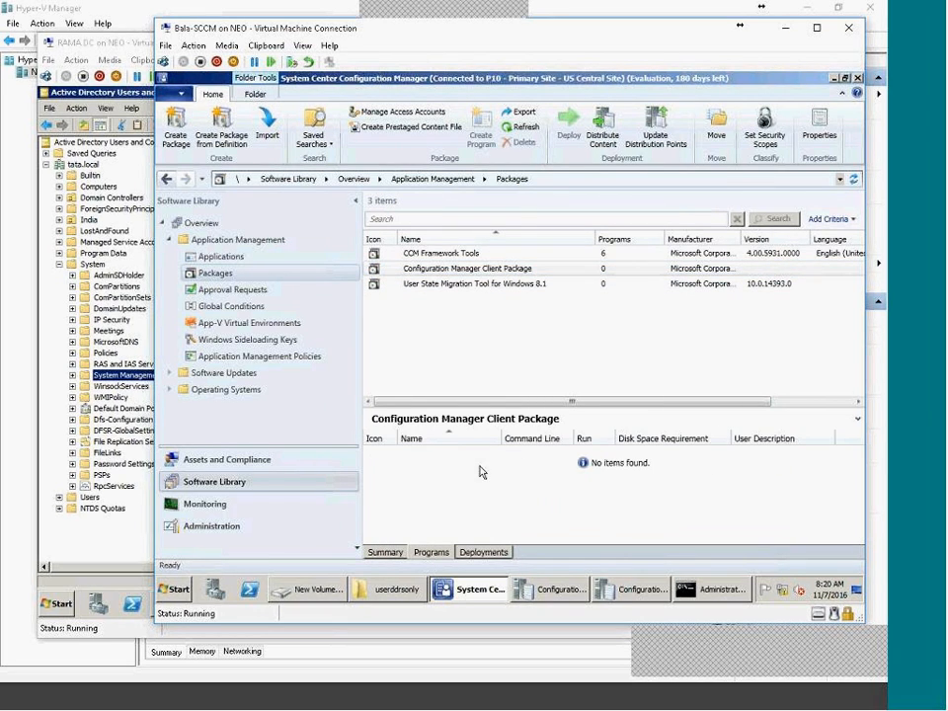
{"action": "left_click_drag", "start_coordinate": [474, 408], "coordinate": [450, 315]}
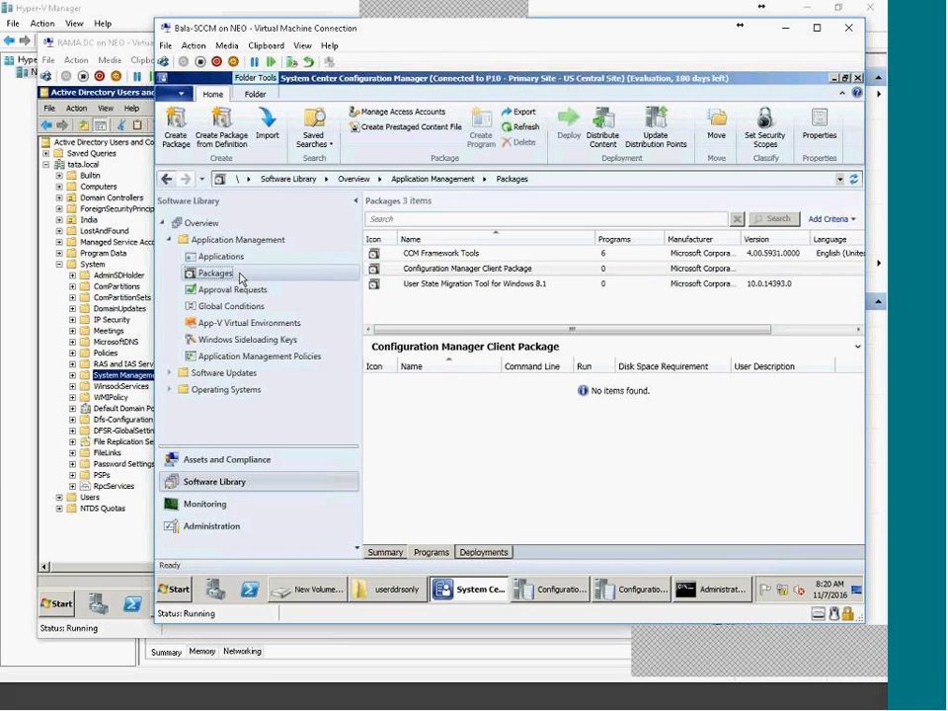
{"action": "left_click", "coordinate": [507, 130]}
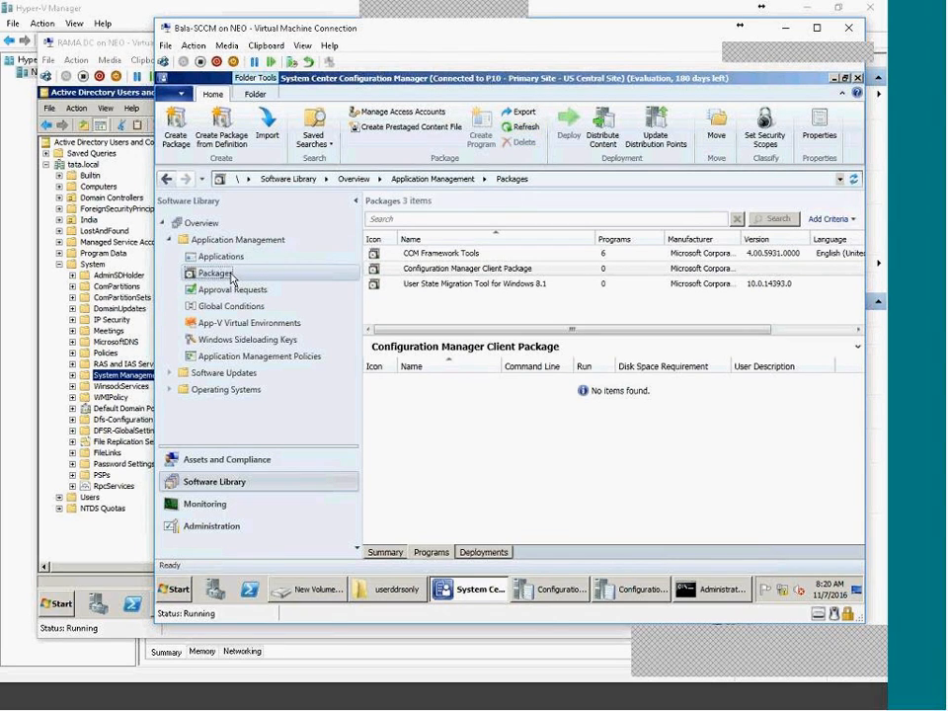
{"action": "left_click", "coordinate": [427, 255]}
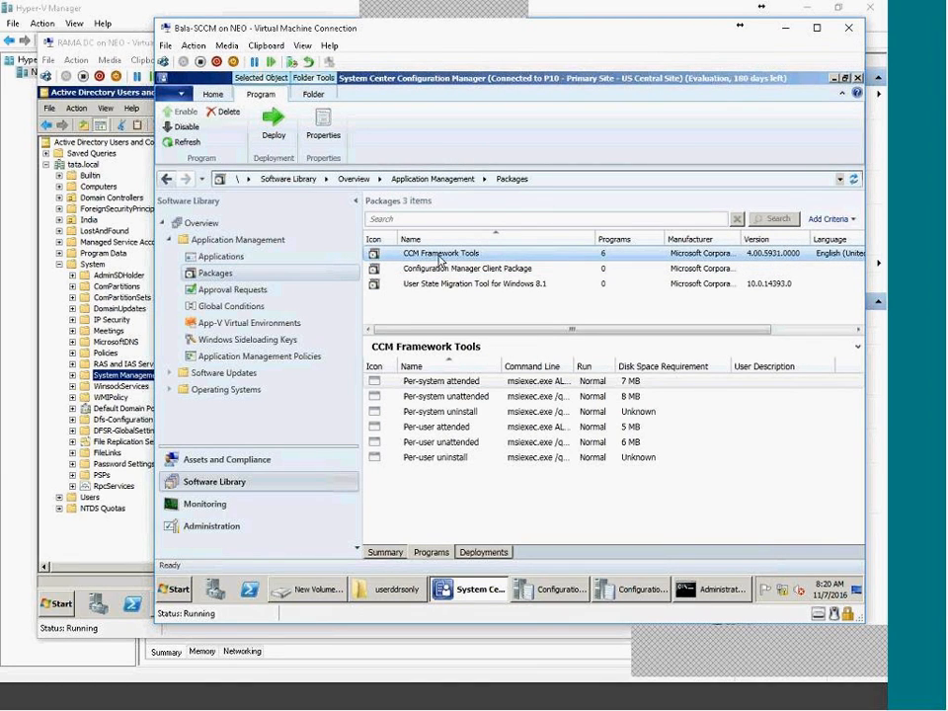
{"action": "right_click", "coordinate": [219, 273]}
{"action": "left_click", "coordinate": [286, 282]}
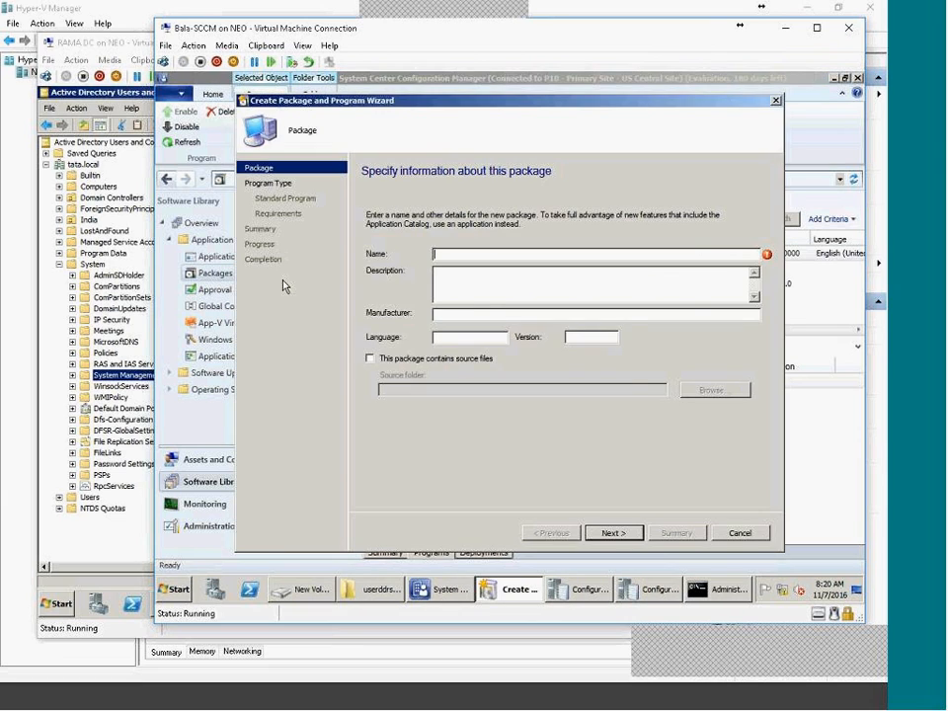
{"action": "key", "text": "Escape"}
{"action": "key", "text": "Return"}
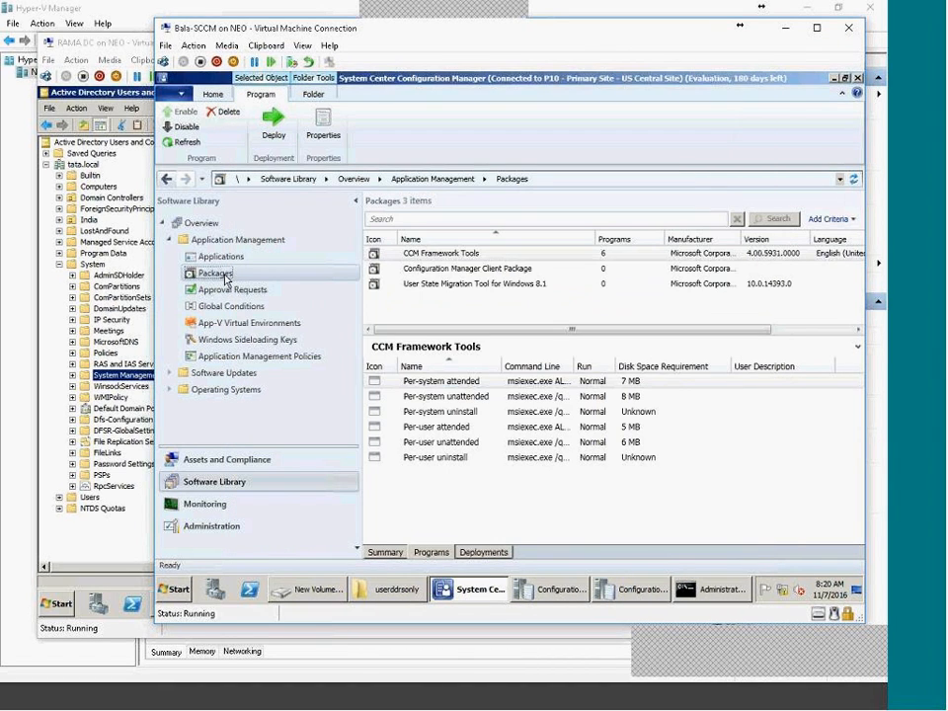
{"action": "right_click", "coordinate": [223, 276]}
{"action": "left_click", "coordinate": [255, 303]}
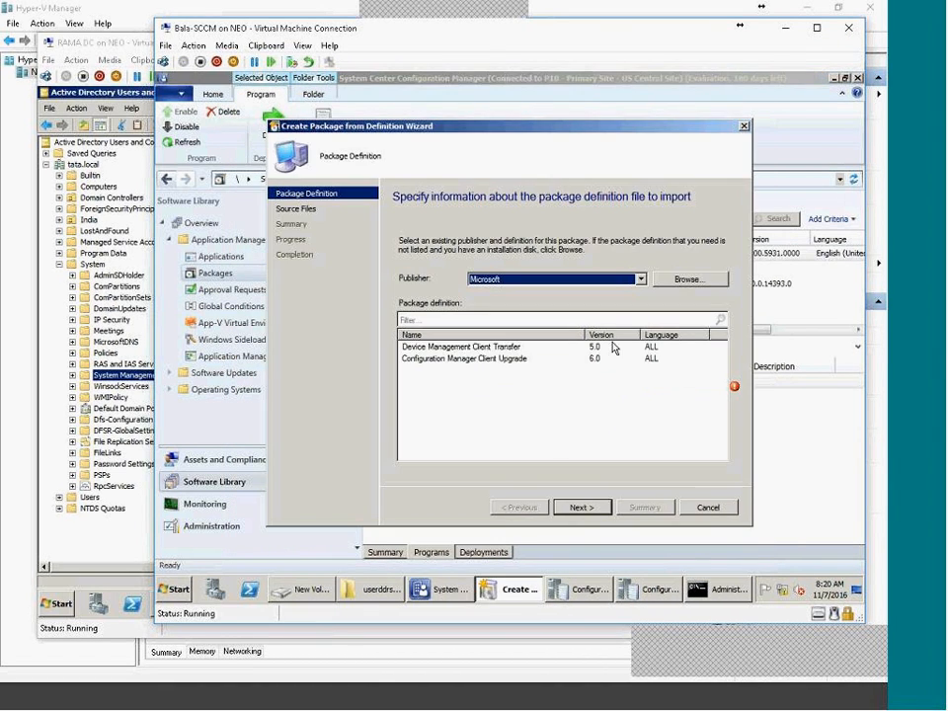
{"action": "left_click", "coordinate": [688, 279]}
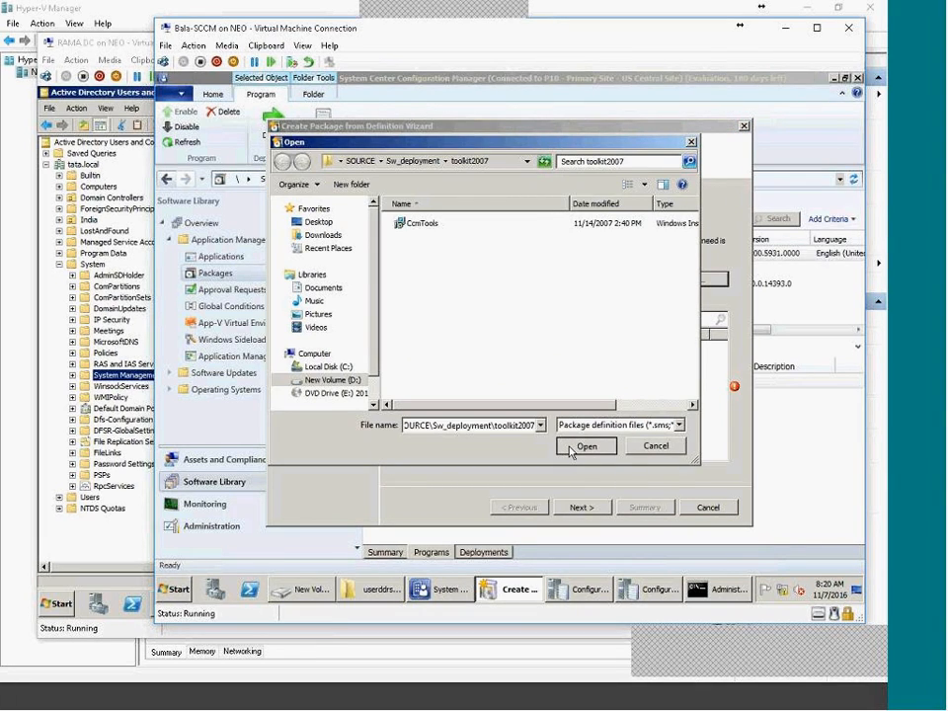
{"action": "double_click", "coordinate": [424, 226]}
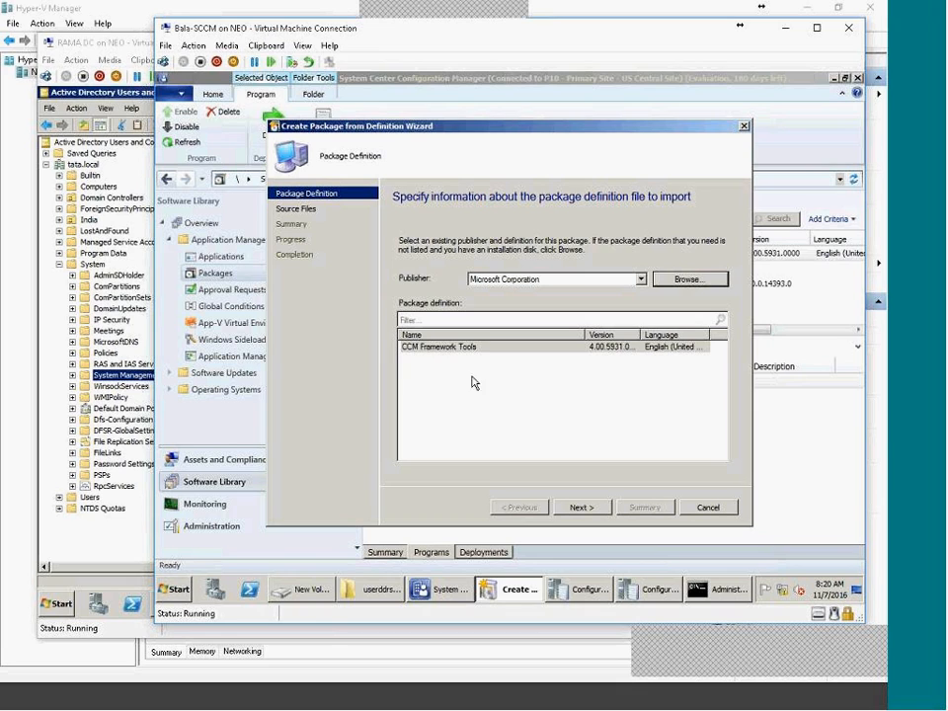
{"action": "left_click", "coordinate": [705, 507]}
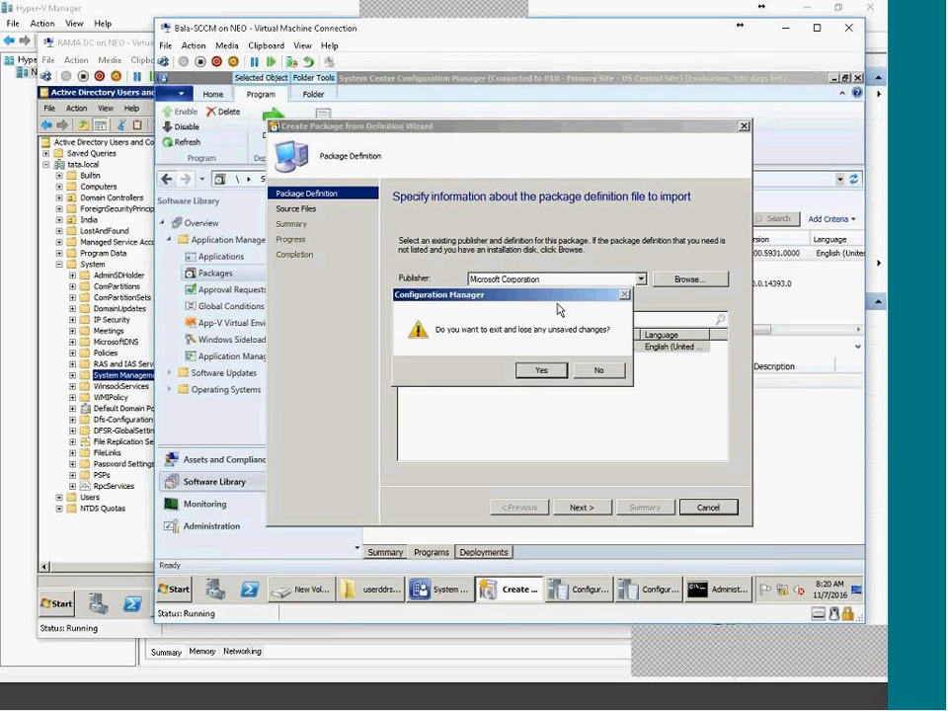
{"action": "left_click", "coordinate": [544, 506]}
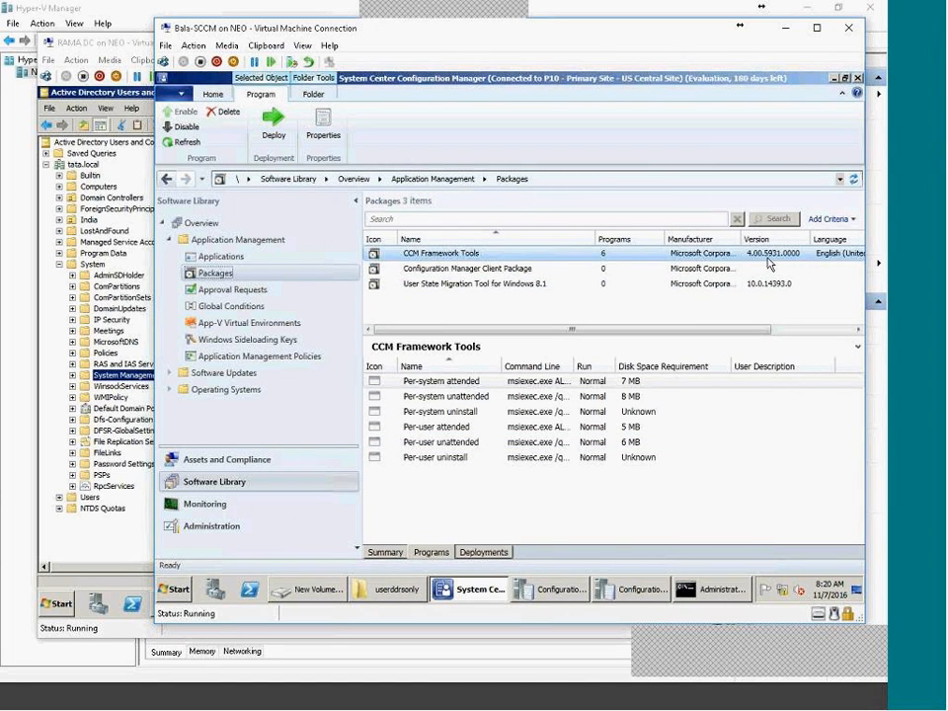
Distribute CCM Framework Tools content to the INHYDTCS-CM01.TATA.LOCAL distribution point.
{"action": "left_click", "coordinate": [391, 556]}
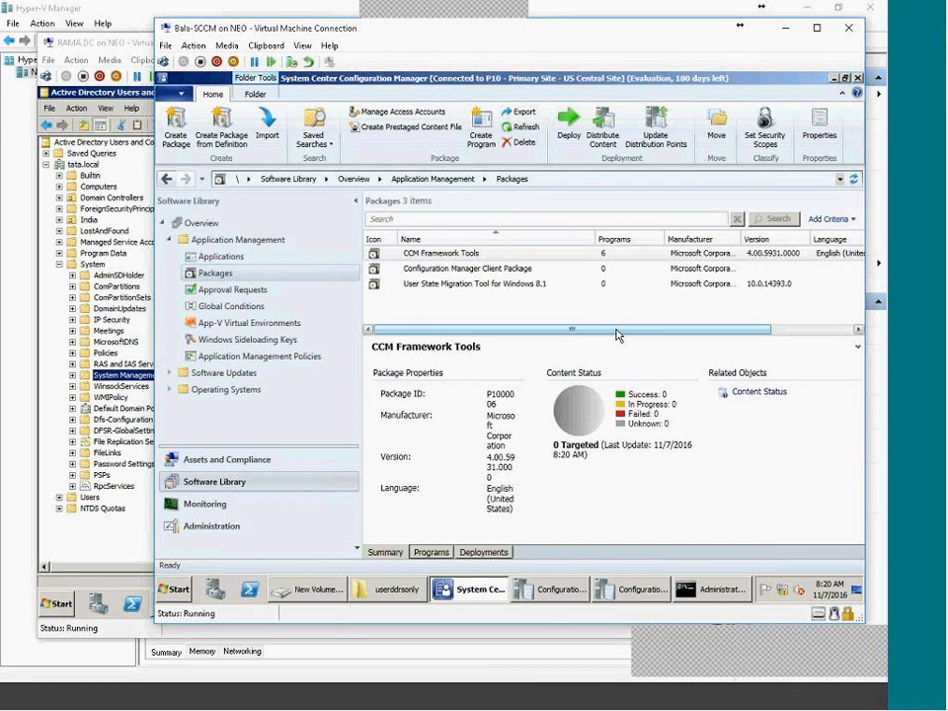
{"action": "left_click", "coordinate": [602, 128]}
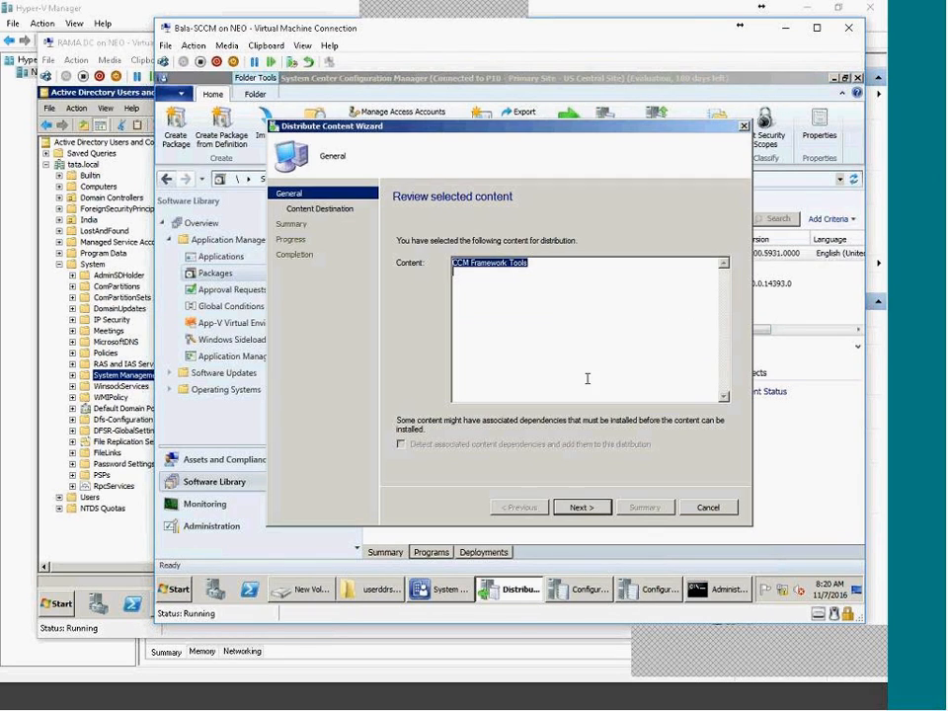
{"action": "left_click", "coordinate": [581, 508]}
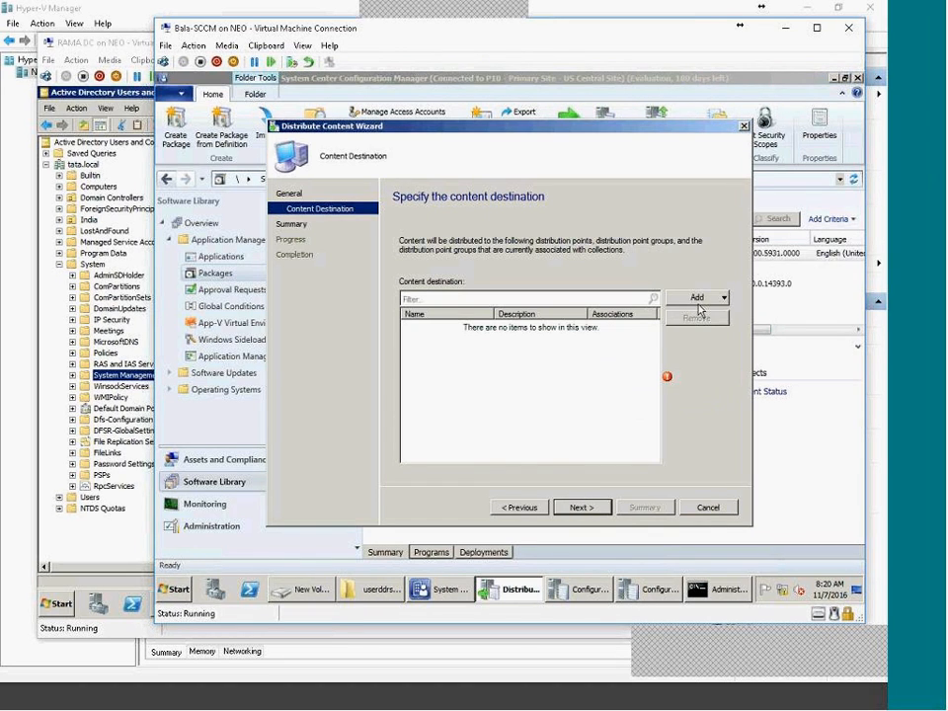
{"action": "left_click", "coordinate": [697, 297]}
{"action": "left_click", "coordinate": [696, 336]}
{"action": "left_click", "coordinate": [358, 301]}
{"action": "left_click", "coordinate": [586, 450]}
{"action": "left_click", "coordinate": [595, 508]}
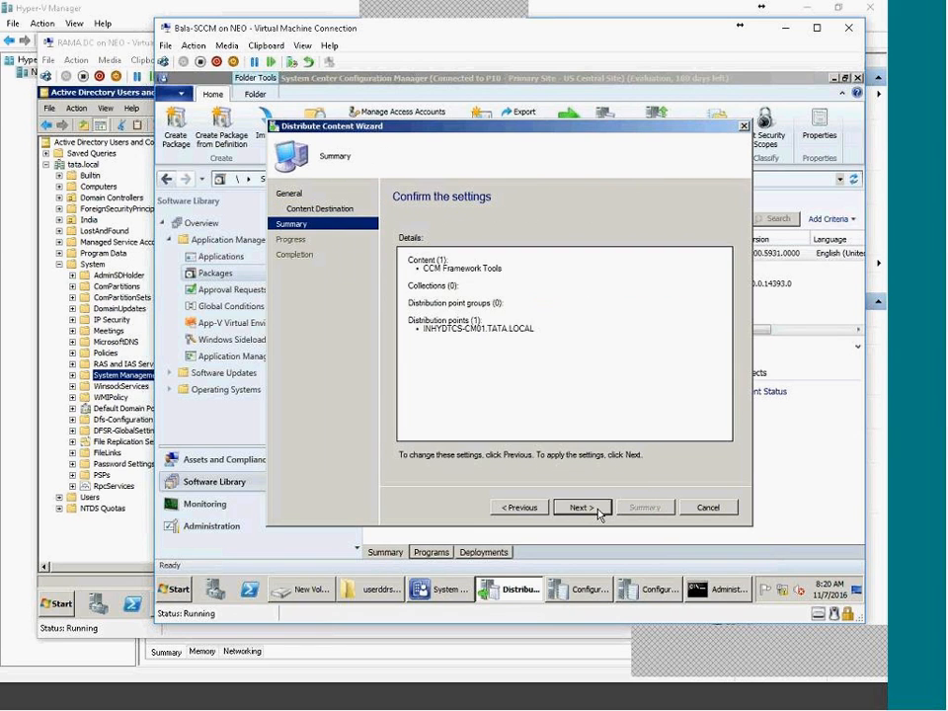
{"action": "left_click", "coordinate": [598, 510]}
{"action": "left_click", "coordinate": [707, 506]}
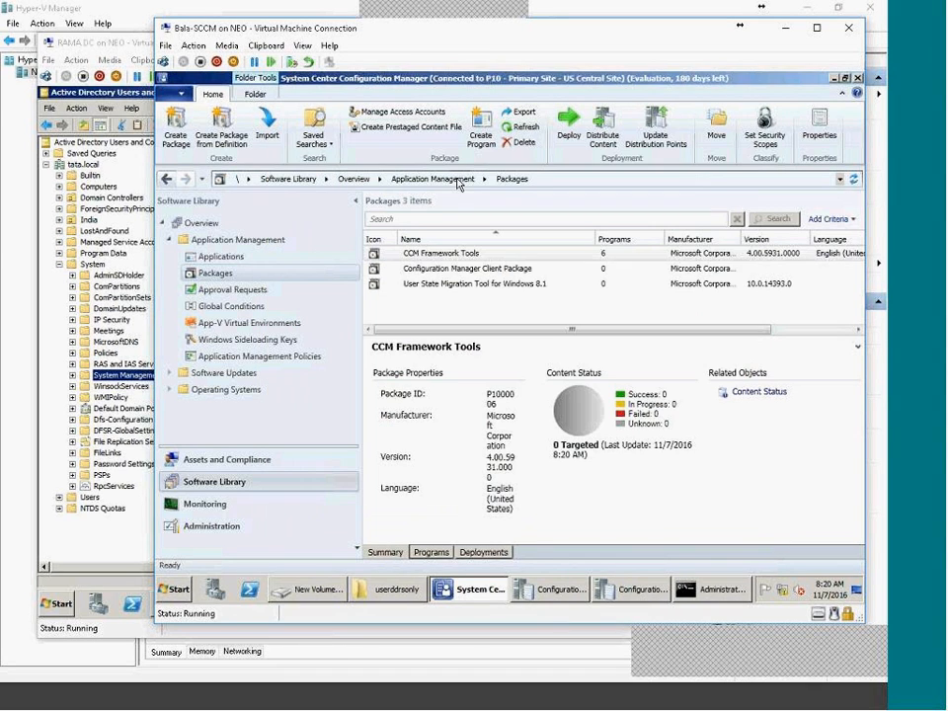
Refresh the content status until it shows 1 targeted, in progress.
{"action": "left_click", "coordinate": [520, 127]}
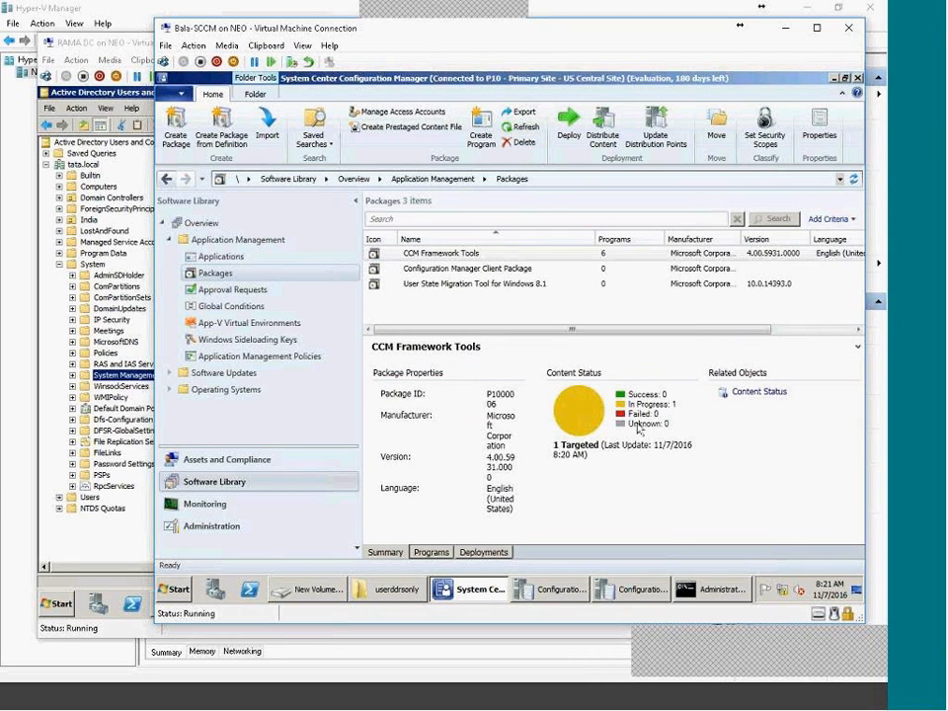
{"action": "left_click", "coordinate": [525, 128]}
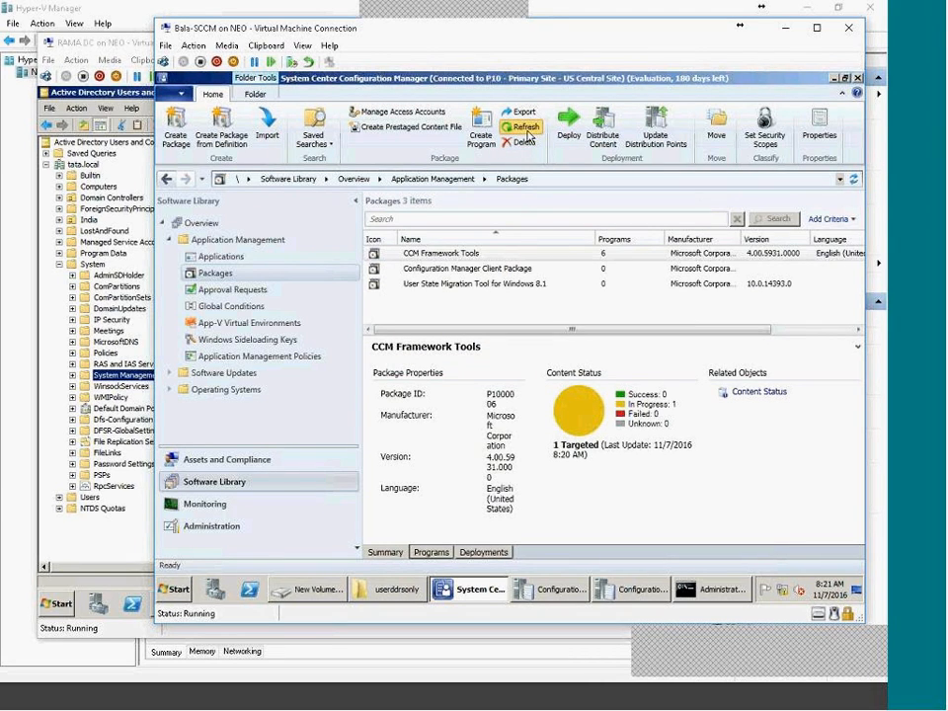
{"action": "left_click", "coordinate": [527, 136]}
Inspect the SMSPKGD$ and SMSPKGSIG\P1000006.1 package folders on drive D:.
{"action": "left_click", "coordinate": [294, 596]}
{"action": "left_click", "coordinate": [462, 396]}
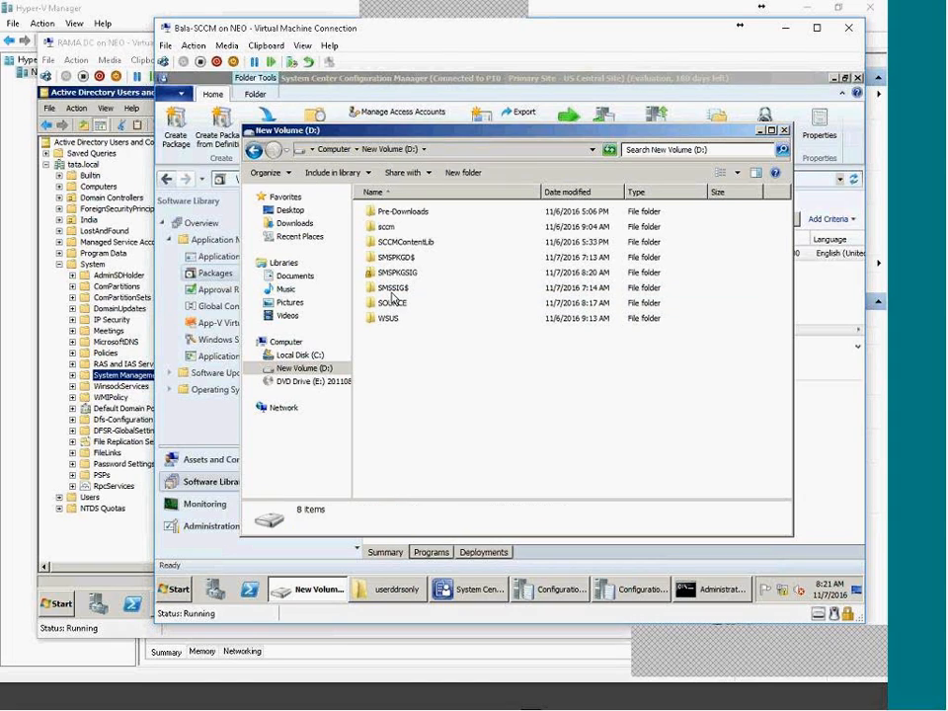
{"action": "double_click", "coordinate": [406, 258]}
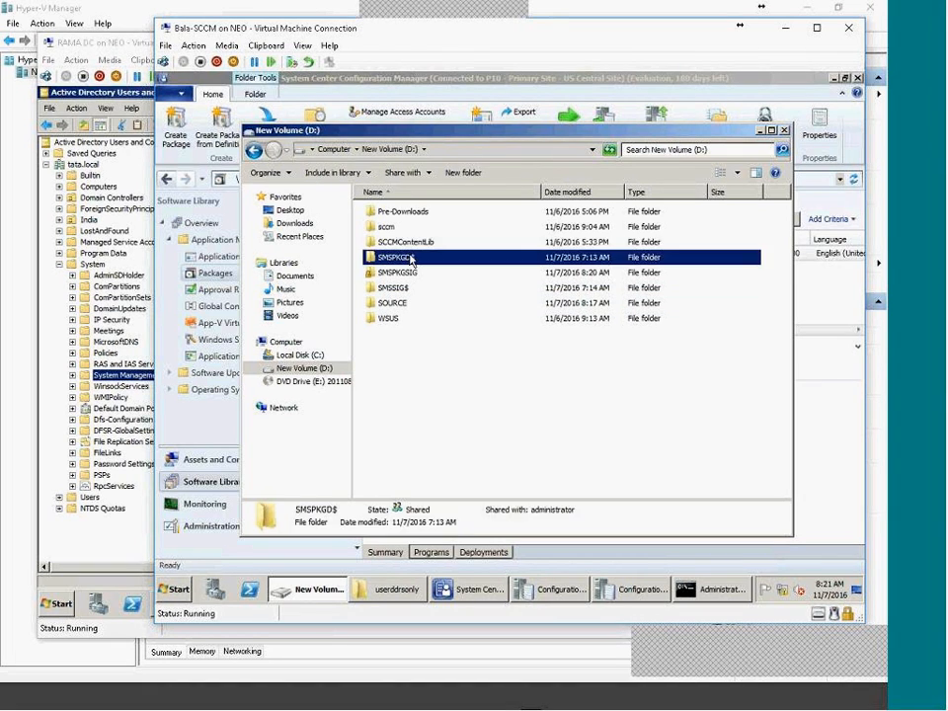
{"action": "left_click", "coordinate": [414, 149]}
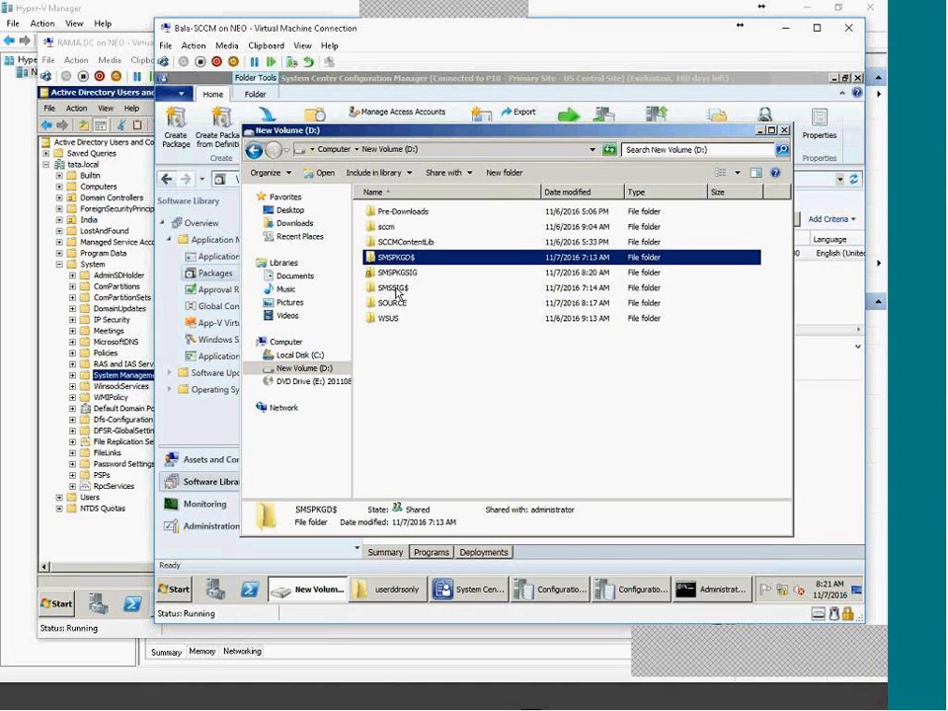
{"action": "double_click", "coordinate": [394, 259]}
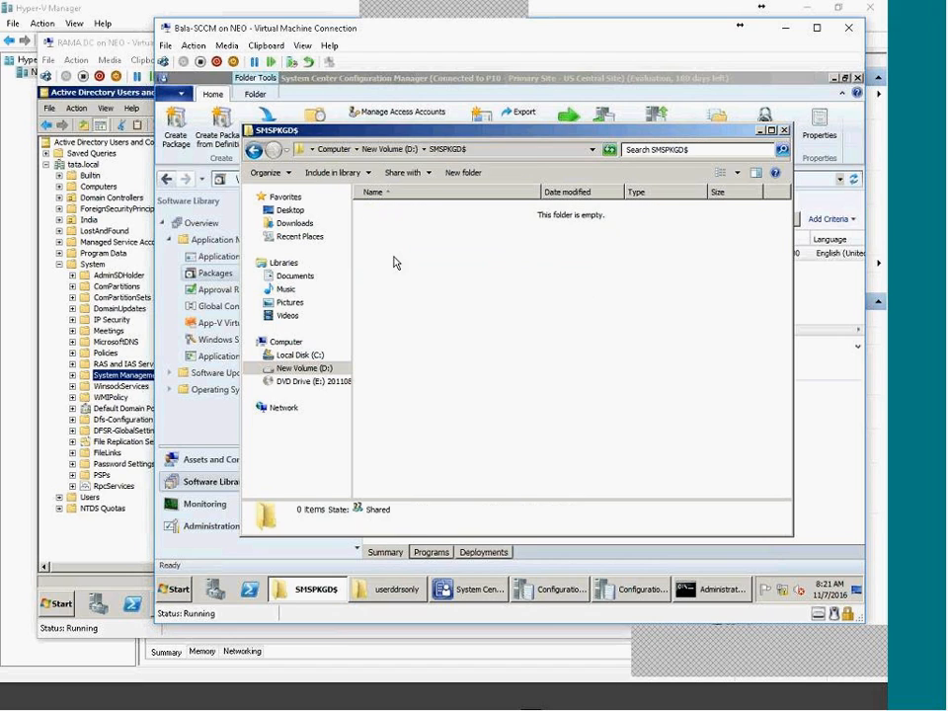
{"action": "left_click", "coordinate": [399, 149]}
{"action": "double_click", "coordinate": [367, 274]}
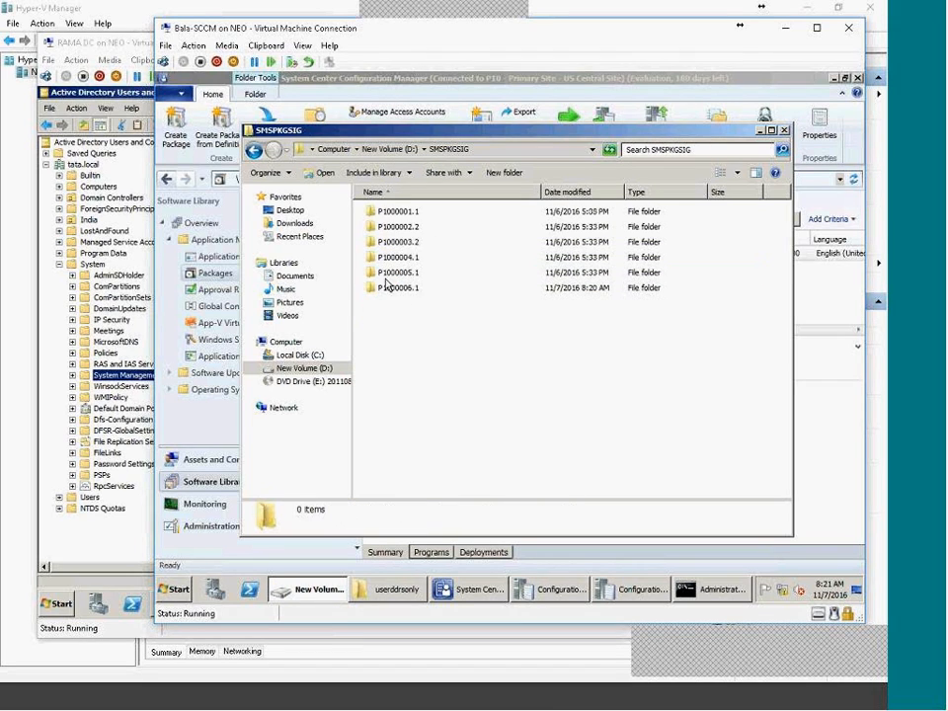
{"action": "double_click", "coordinate": [400, 287]}
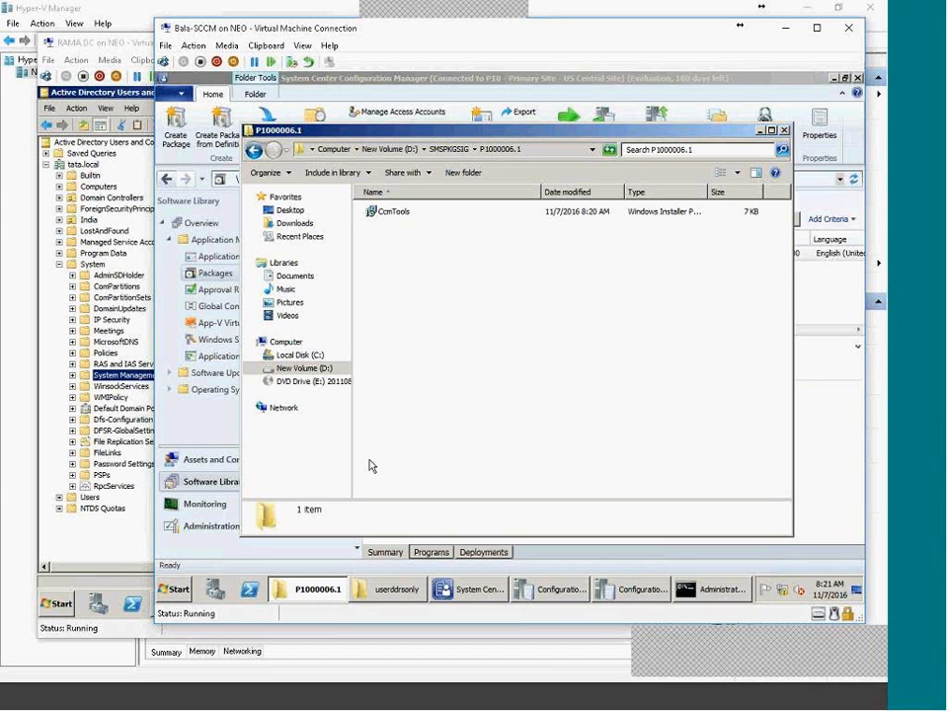
Refresh the CCM Framework Tools content status in the Configuration Manager console.
{"action": "left_click", "coordinate": [330, 592]}
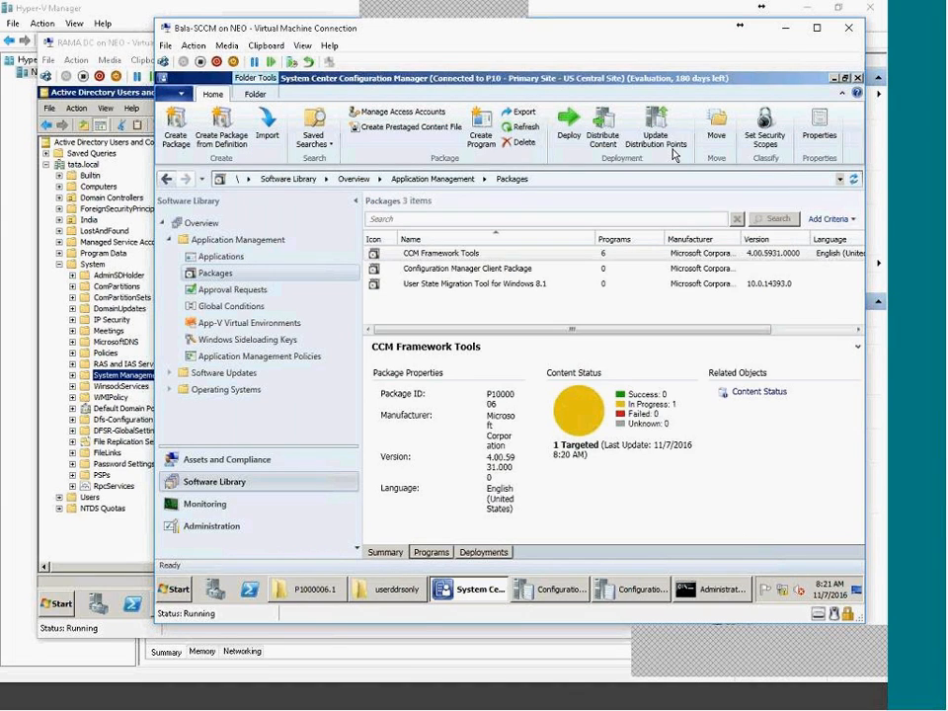
{"action": "left_click", "coordinate": [511, 127]}
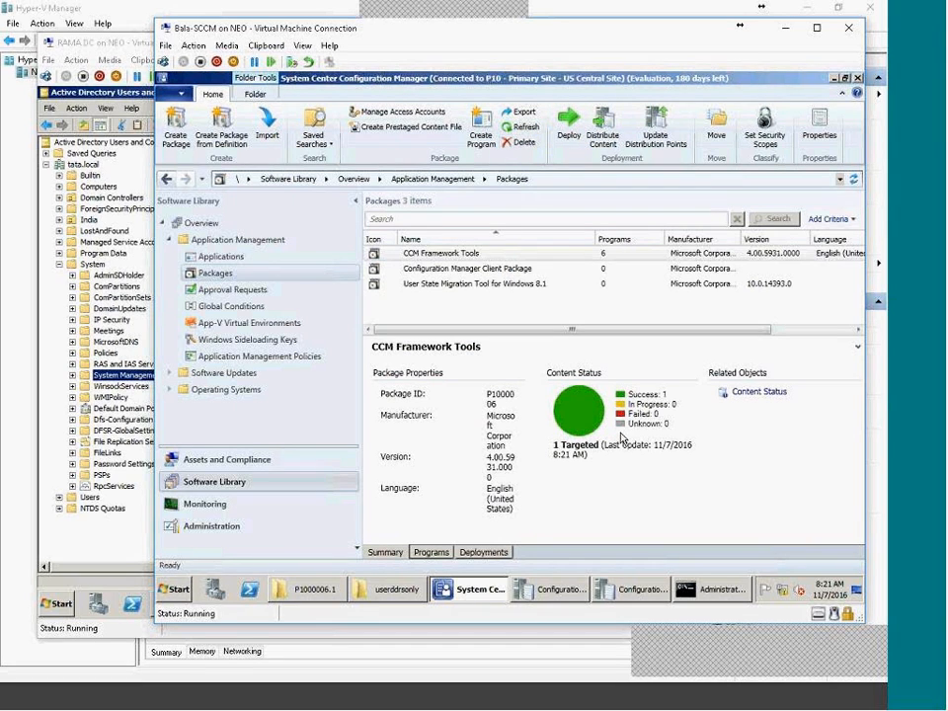
{"action": "left_click", "coordinate": [357, 592]}
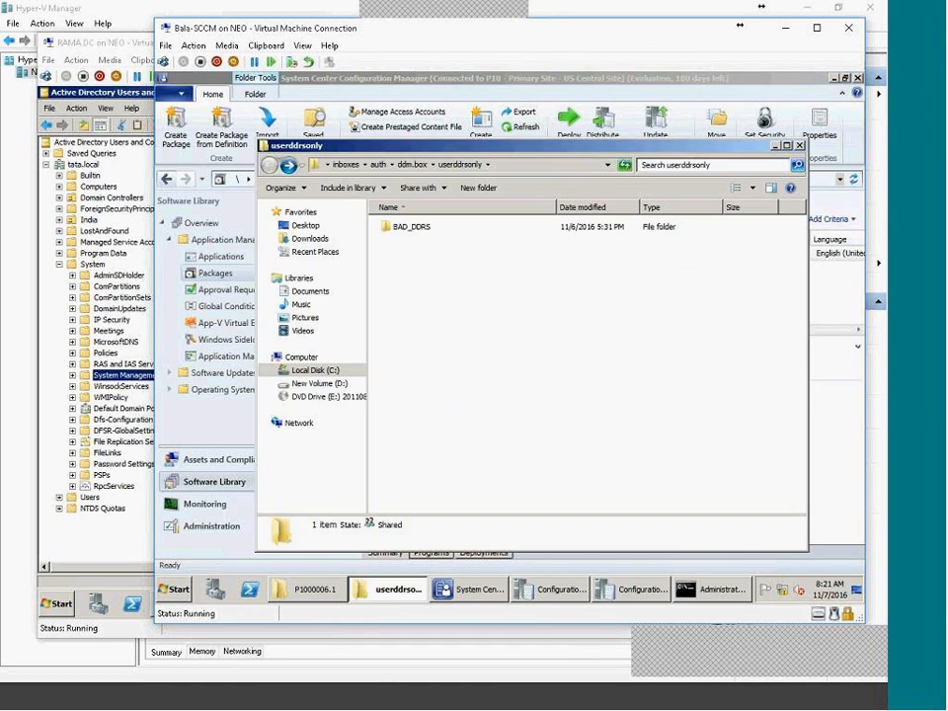
{"action": "left_click", "coordinate": [385, 593]}
{"action": "left_click", "coordinate": [330, 592]}
{"action": "left_click", "coordinate": [326, 592]}
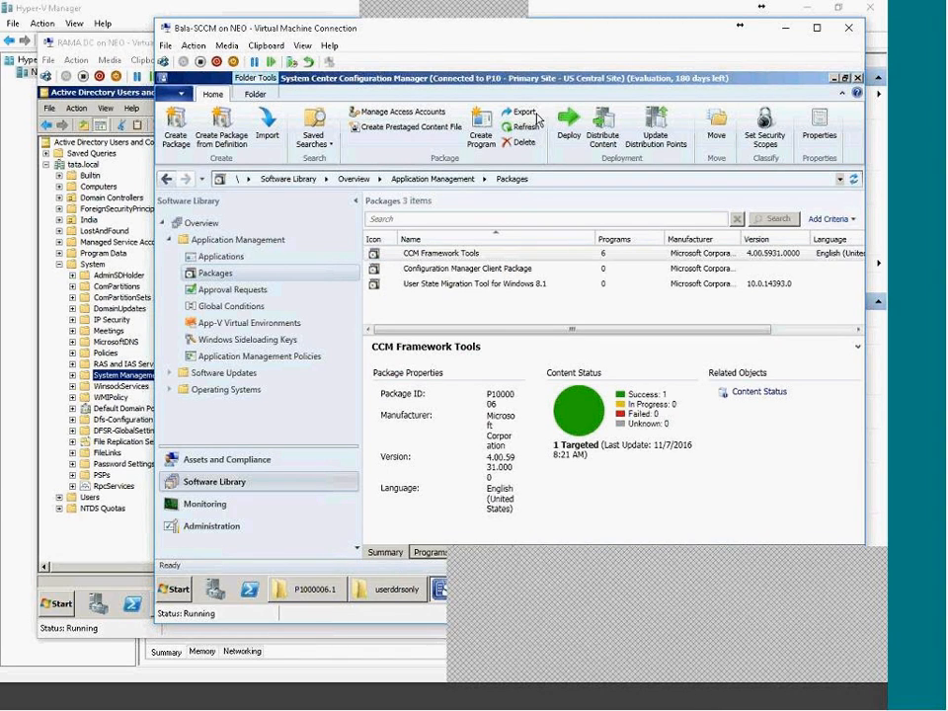
Deploy CCM Framework Tools' Per-system unattended program to the All Systems collection.
{"action": "left_click", "coordinate": [568, 128]}
{"action": "left_click", "coordinate": [722, 230]}
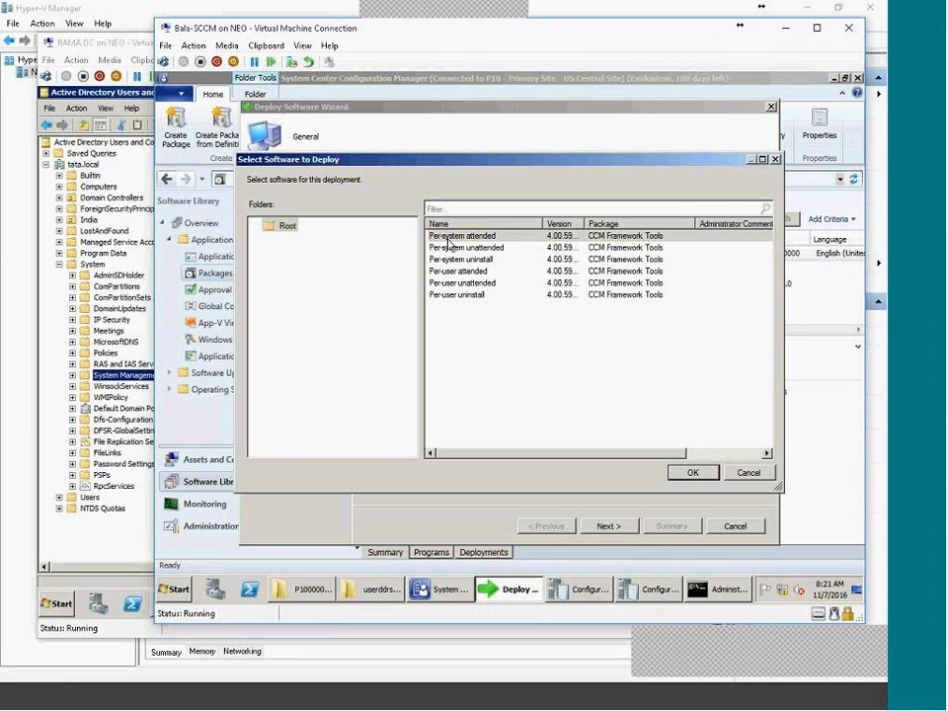
{"action": "left_click", "coordinate": [450, 237]}
{"action": "left_click", "coordinate": [465, 248]}
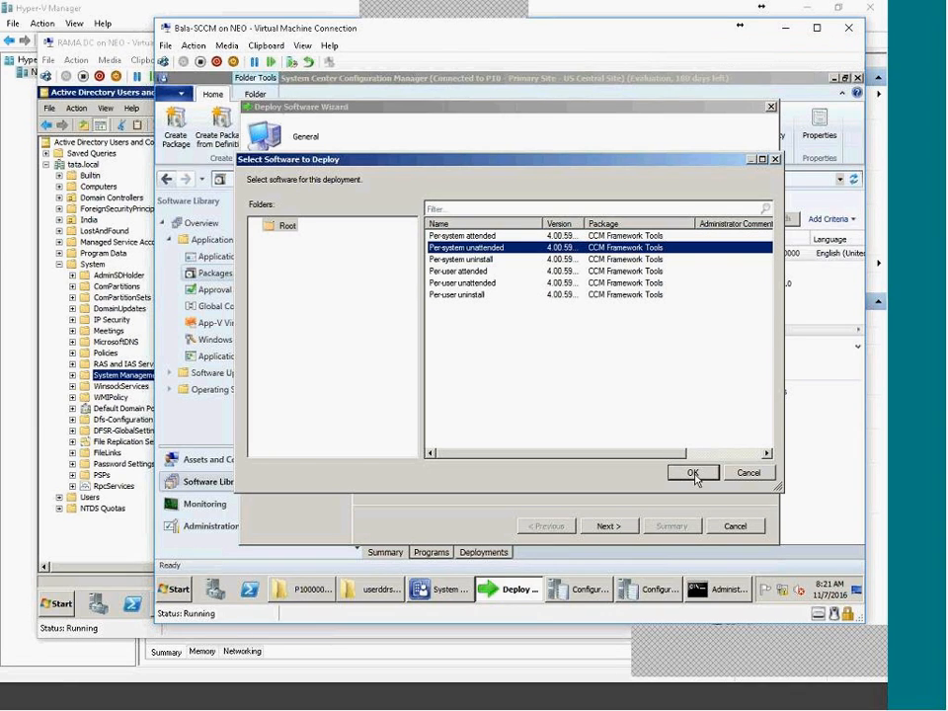
{"action": "left_click", "coordinate": [693, 472]}
{"action": "left_click", "coordinate": [722, 250]}
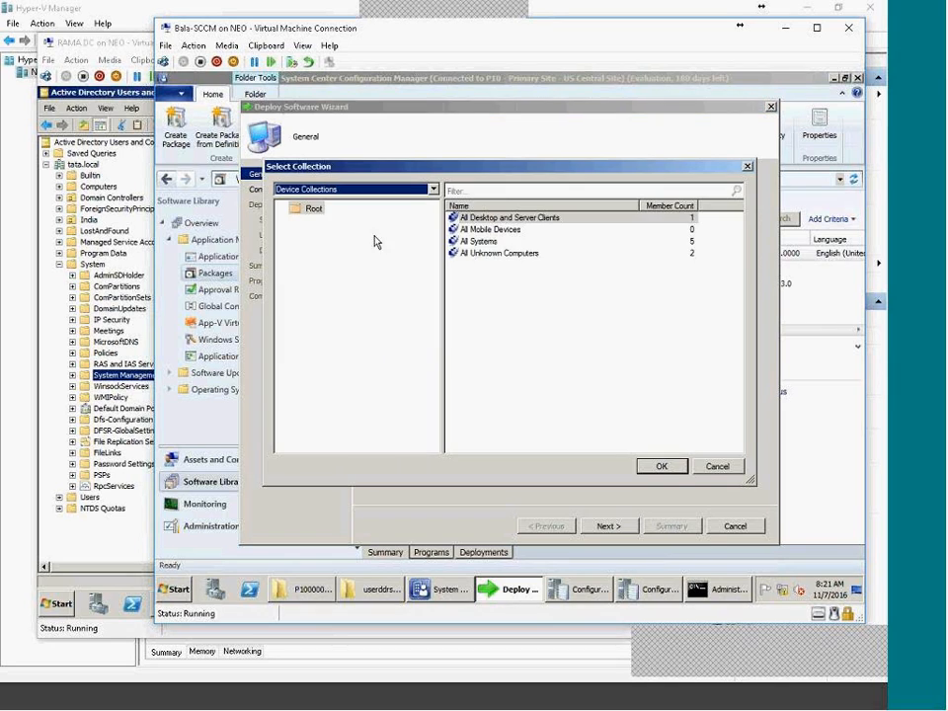
{"action": "double_click", "coordinate": [480, 244]}
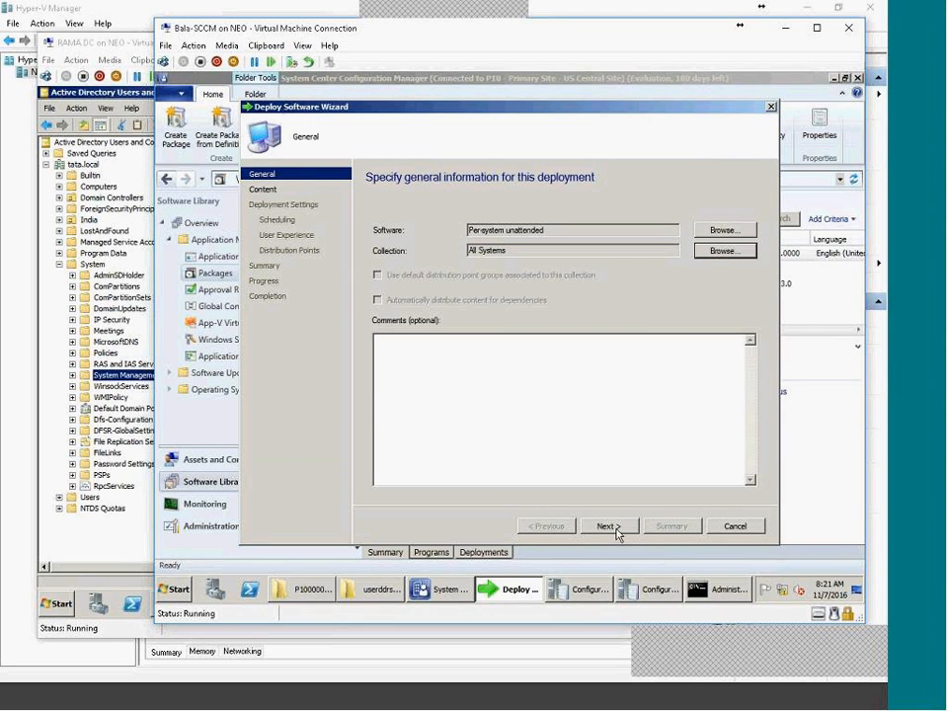
Set the deployment purpose to Required after trying an as-soon-as-possible schedule.
{"action": "left_click", "coordinate": [613, 530]}
{"action": "left_click", "coordinate": [613, 530]}
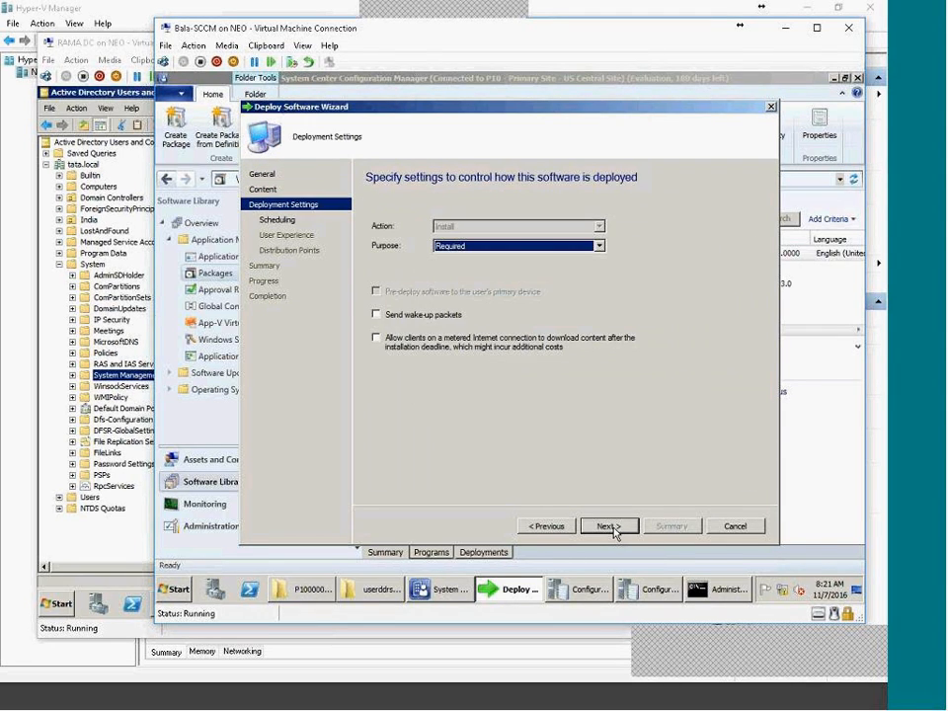
{"action": "left_click", "coordinate": [613, 527]}
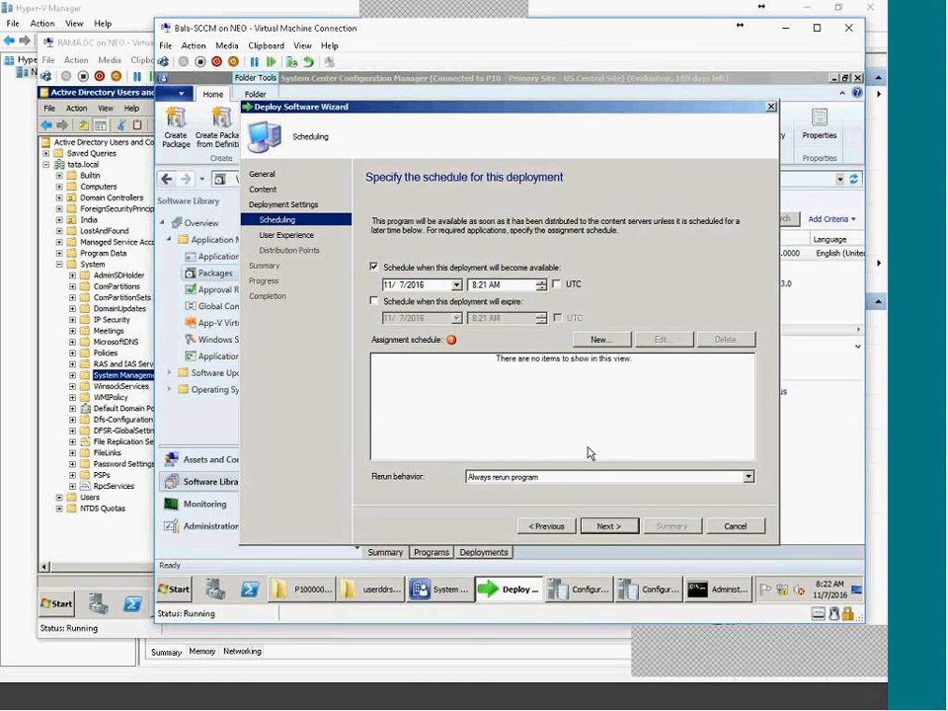
{"action": "left_click", "coordinate": [600, 339]}
{"action": "left_click", "coordinate": [393, 335]}
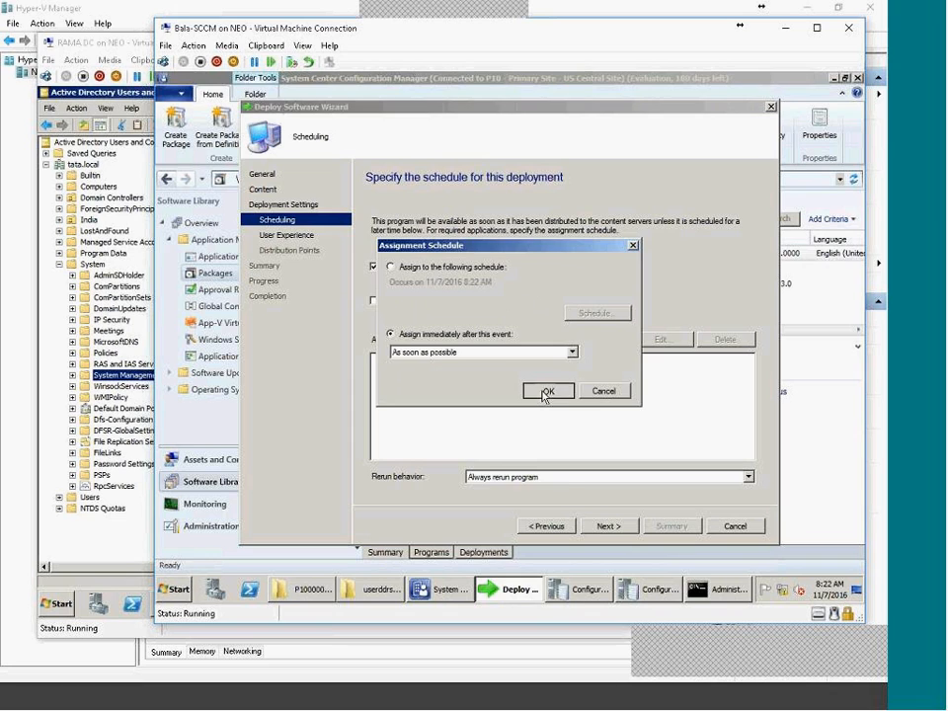
{"action": "left_click", "coordinate": [547, 390]}
{"action": "left_click", "coordinate": [521, 527]}
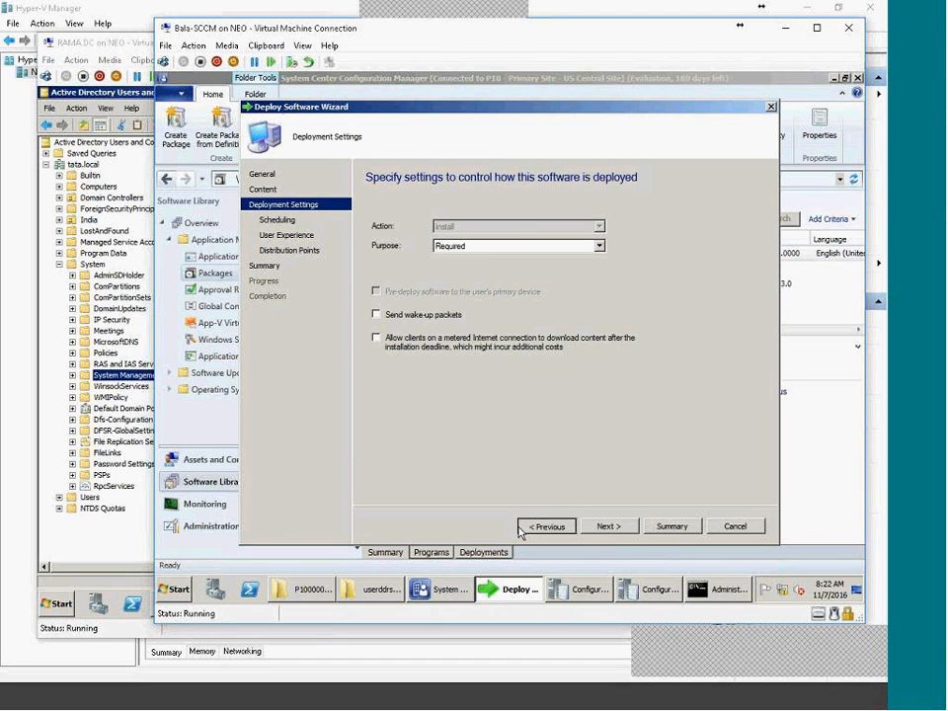
{"action": "left_click", "coordinate": [474, 246]}
{"action": "left_click", "coordinate": [468, 255]}
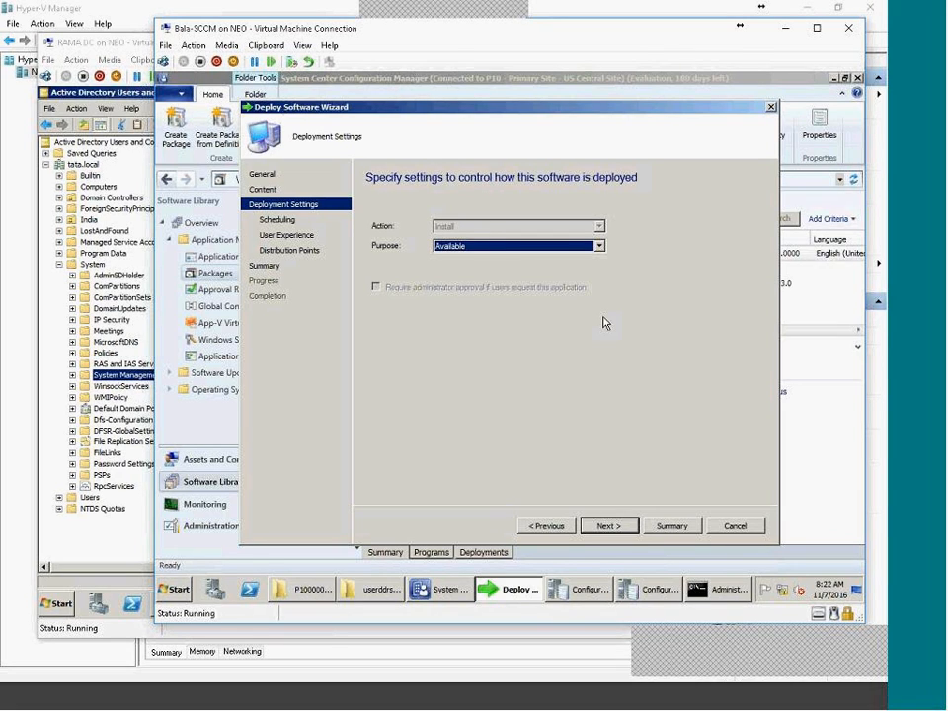
{"action": "left_click", "coordinate": [464, 246]}
{"action": "left_click", "coordinate": [459, 269]}
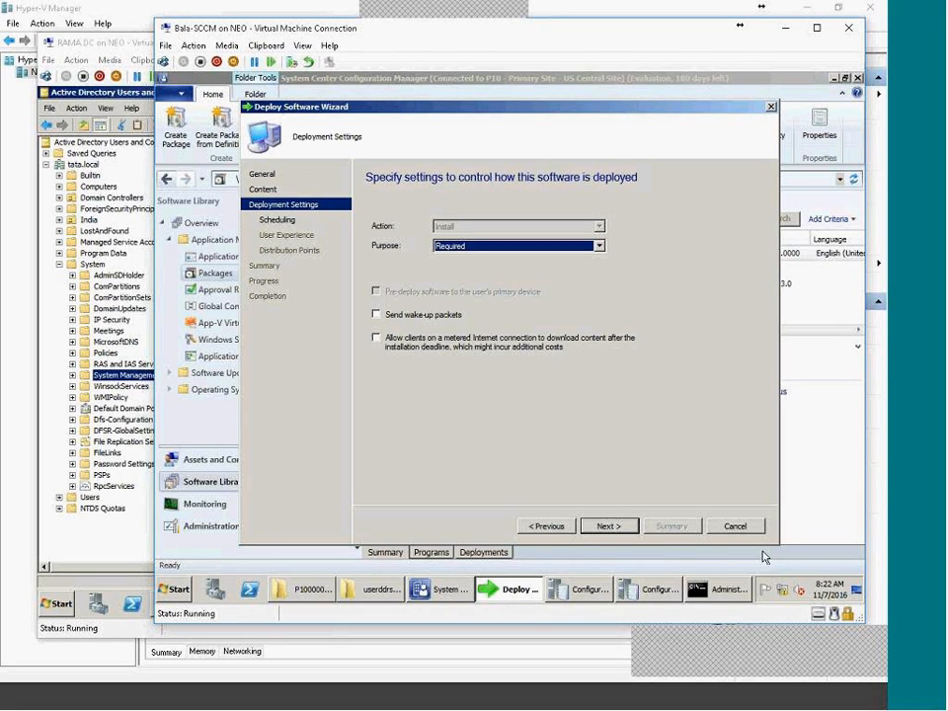
Add an assignment schedule at the custom time 11/7/2016 8:40 AM.
{"action": "left_click", "coordinate": [606, 525]}
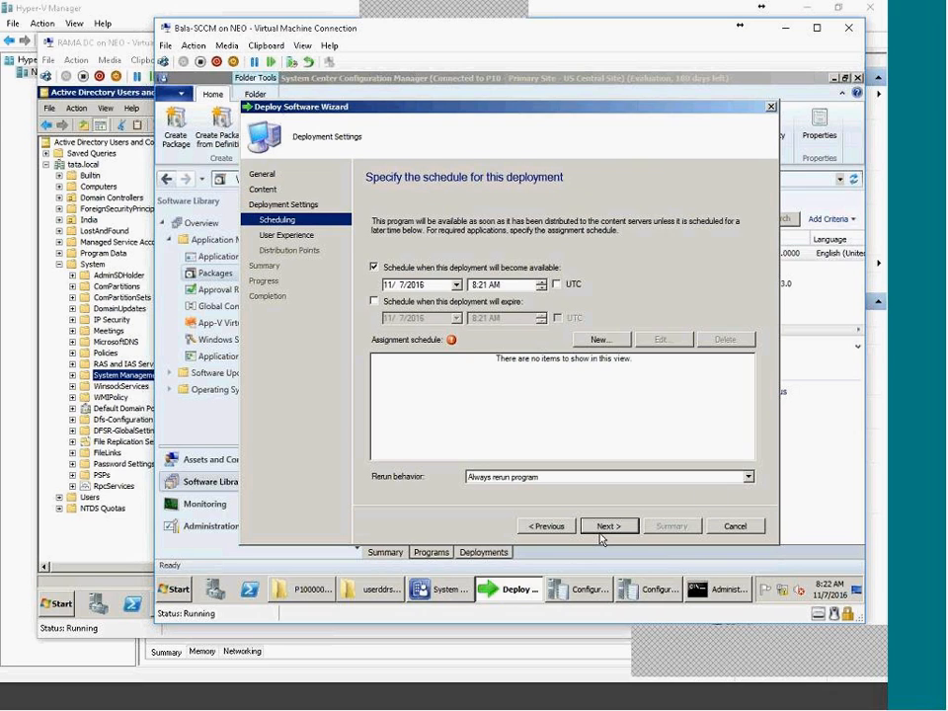
{"action": "left_click", "coordinate": [599, 338]}
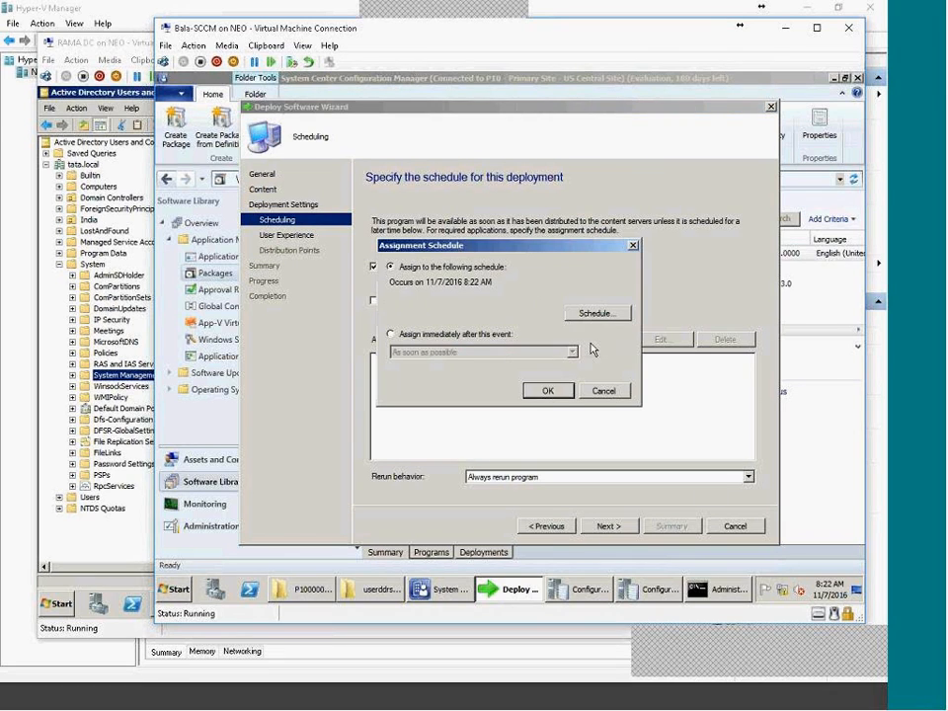
{"action": "left_click", "coordinate": [483, 335]}
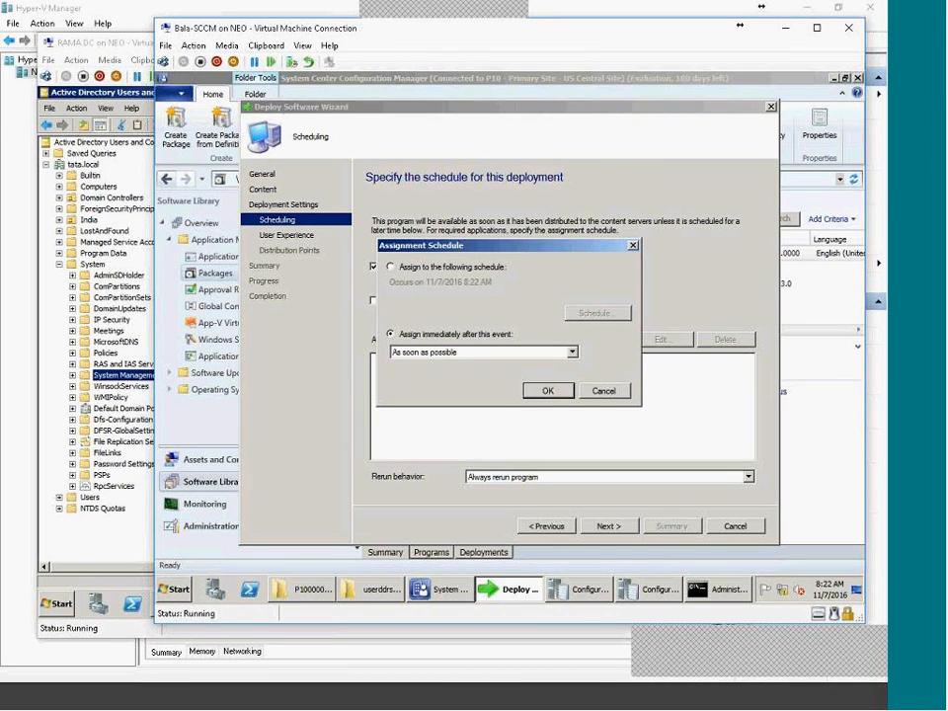
{"action": "left_click", "coordinate": [450, 266]}
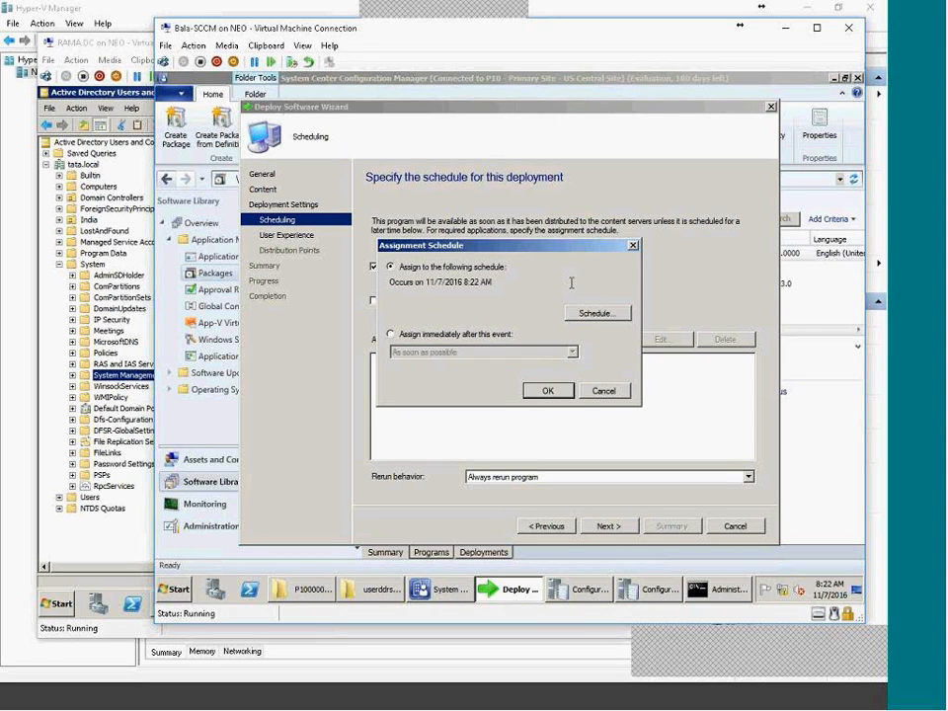
{"action": "left_click", "coordinate": [596, 313]}
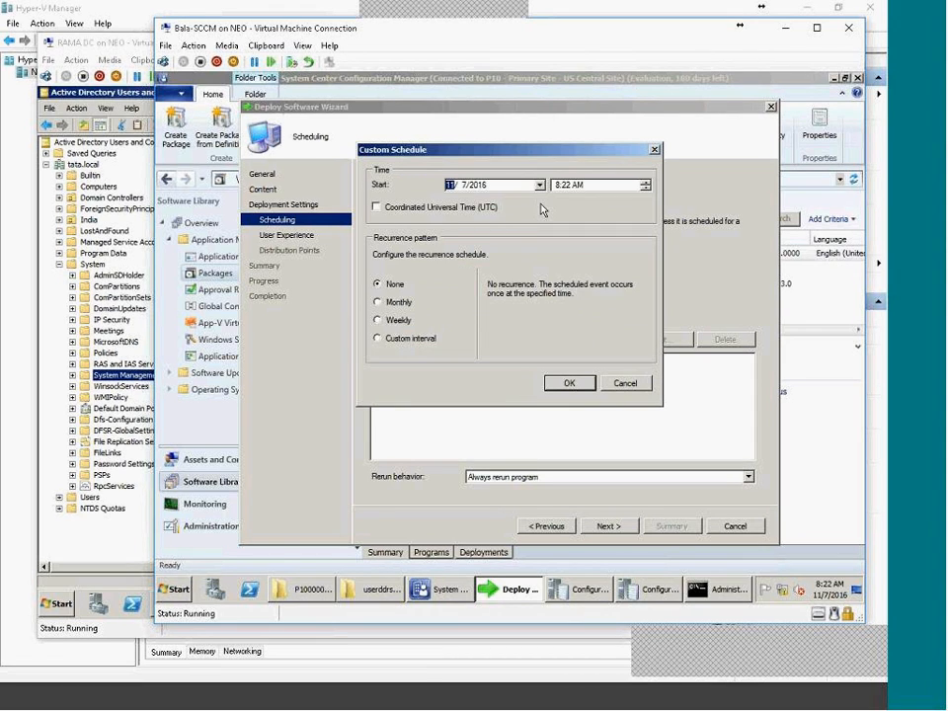
{"action": "left_click", "coordinate": [565, 185]}
{"action": "left_click", "coordinate": [564, 385]}
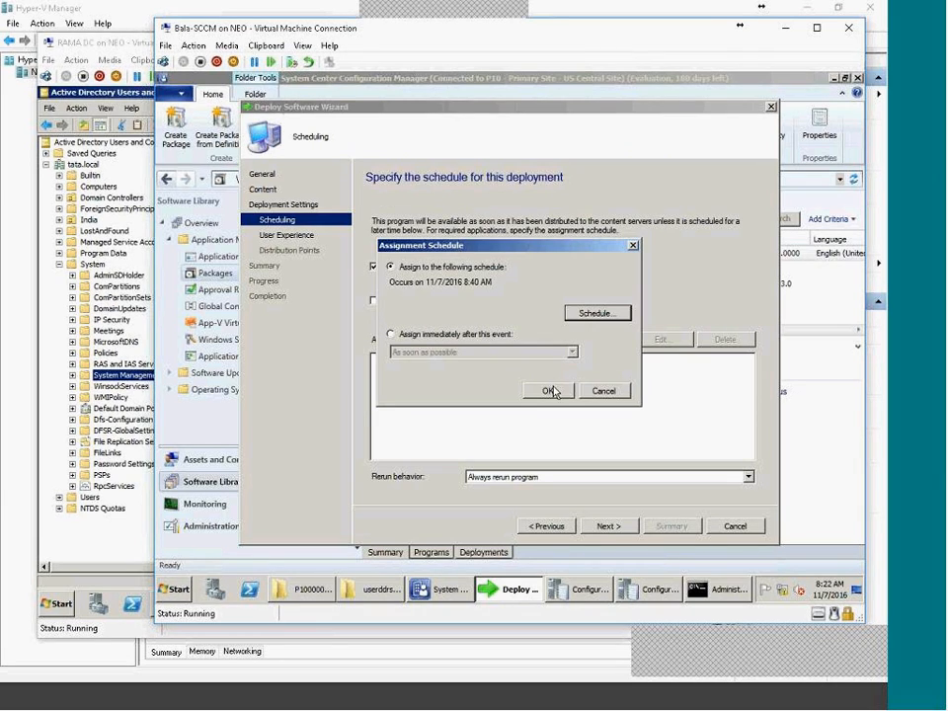
{"action": "left_click", "coordinate": [547, 390]}
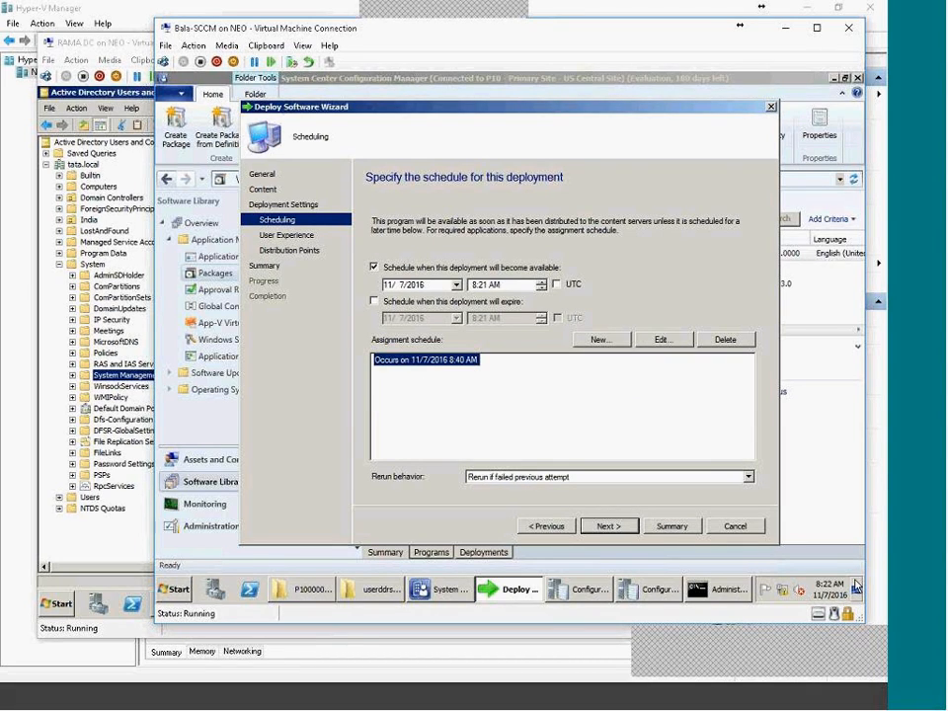
Accept the remaining wizard pages and complete the deployment.
{"action": "left_click", "coordinate": [607, 528]}
{"action": "left_click", "coordinate": [607, 527]}
{"action": "left_click", "coordinate": [607, 526]}
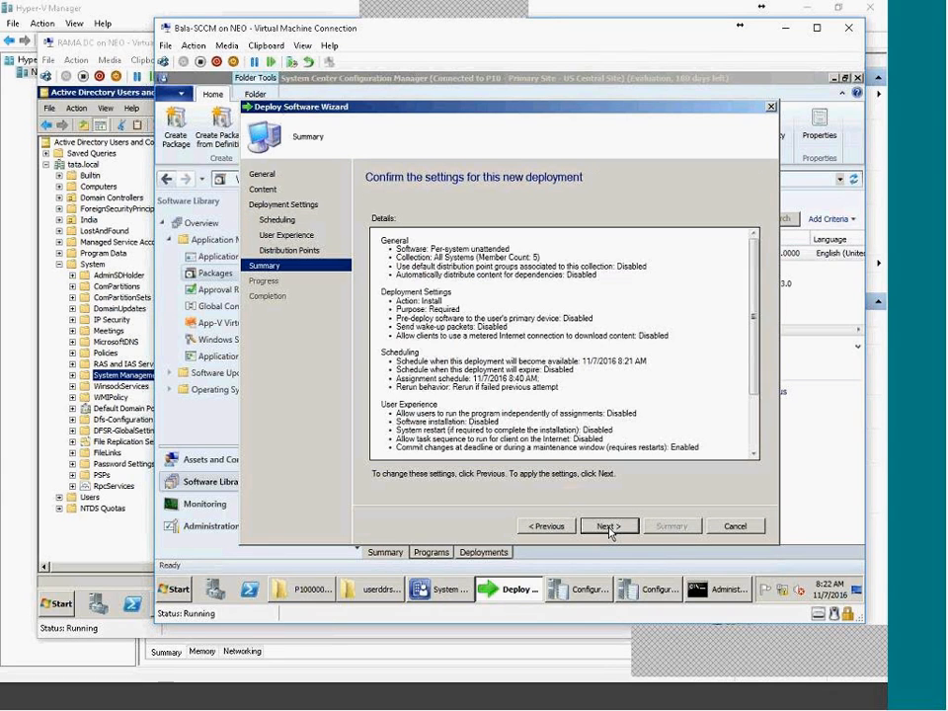
{"action": "left_click", "coordinate": [607, 526]}
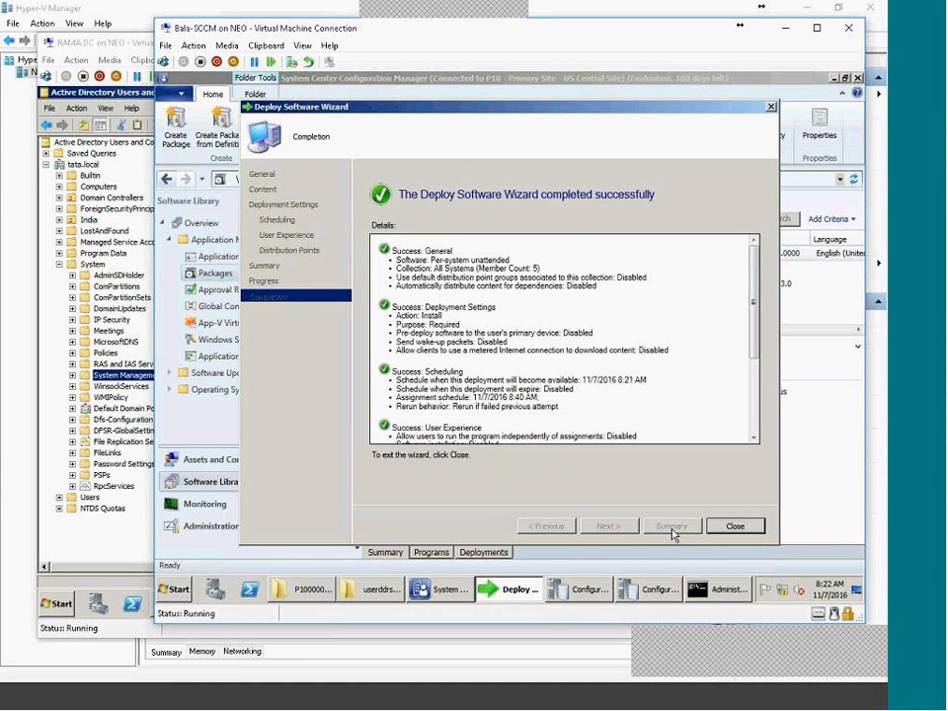
{"action": "left_click", "coordinate": [735, 528]}
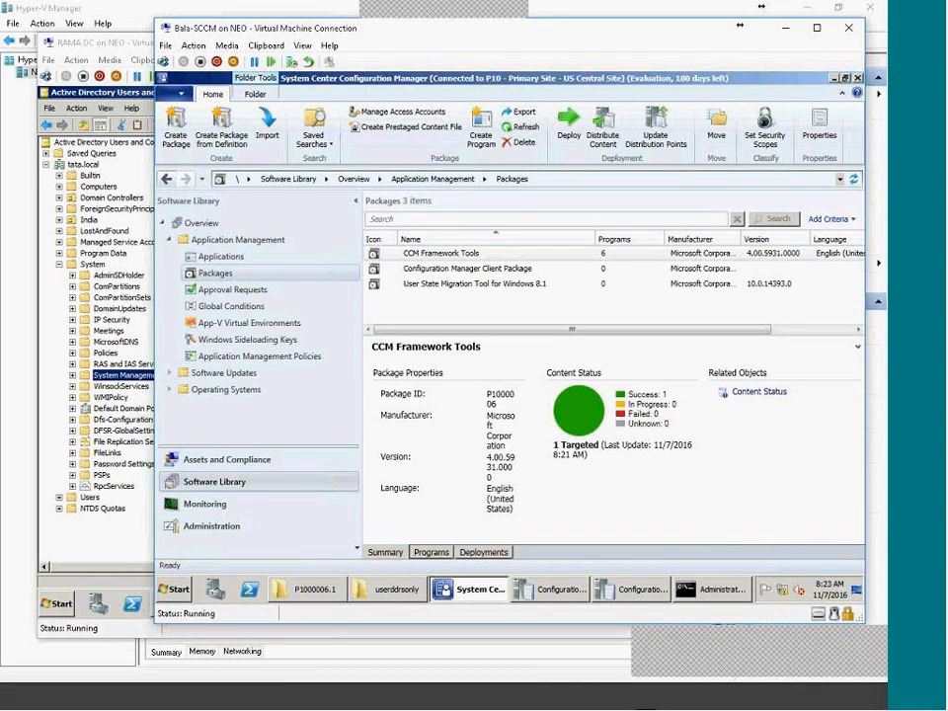
Select CCM Framework Tools and view its Deployments, showing Per-system unattended as Required.
{"action": "right_click", "coordinate": [231, 274]}
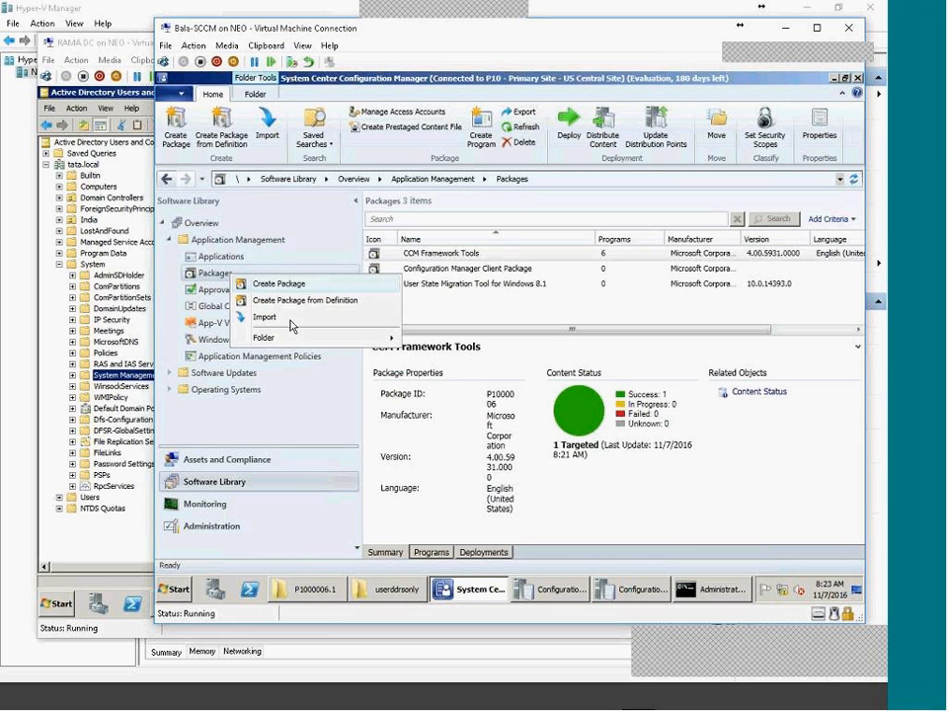
{"action": "left_click", "coordinate": [521, 460]}
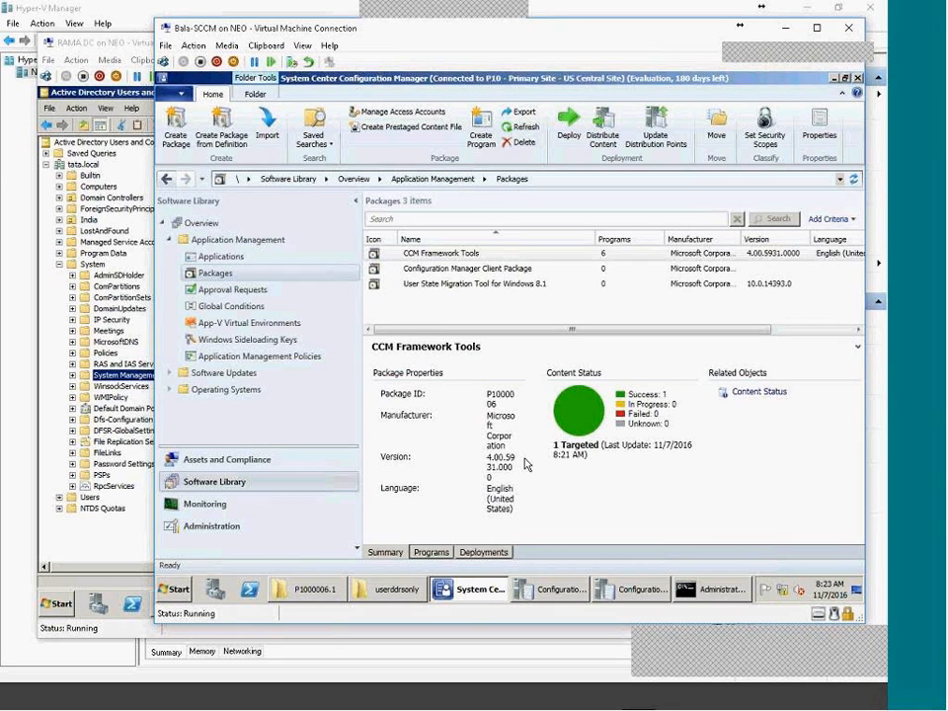
{"action": "right_click", "coordinate": [221, 273]}
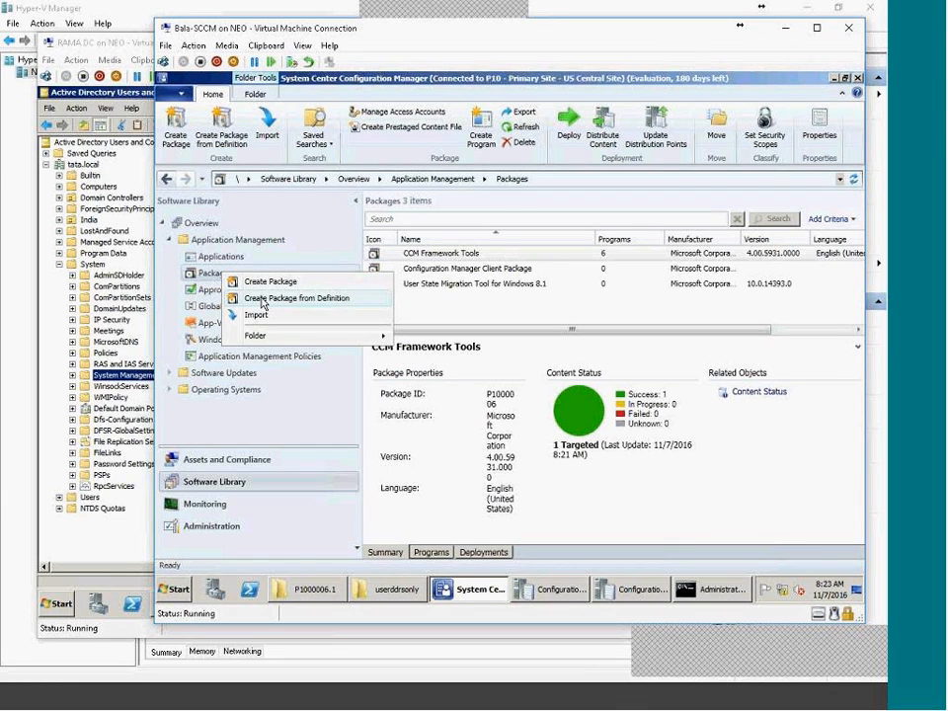
{"action": "left_click", "coordinate": [458, 261]}
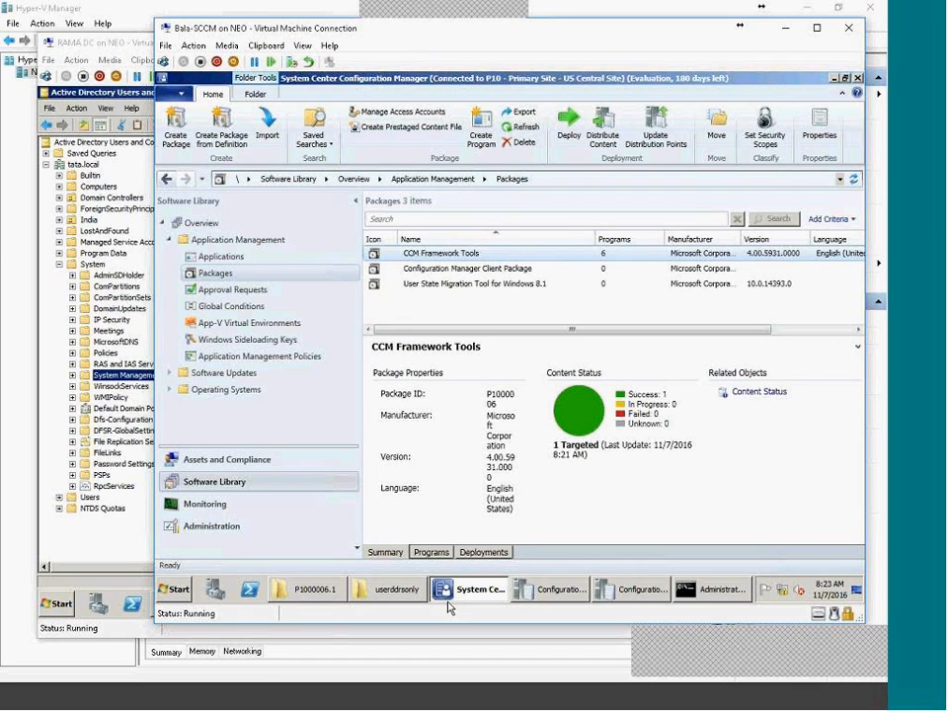
{"action": "left_click", "coordinate": [482, 553]}
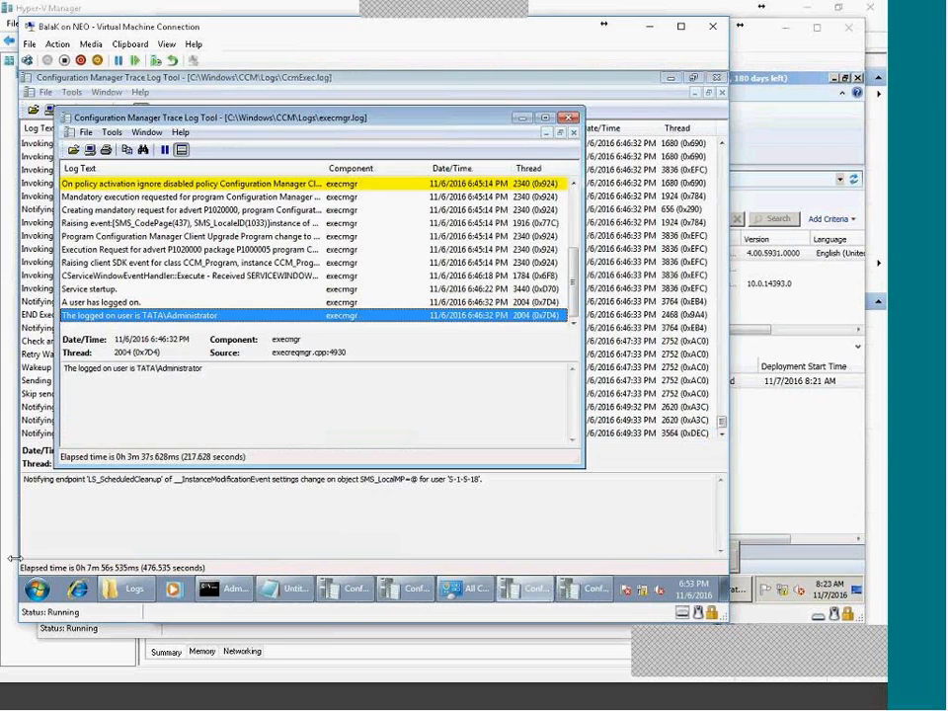
{"action": "left_click", "coordinate": [38, 589]}
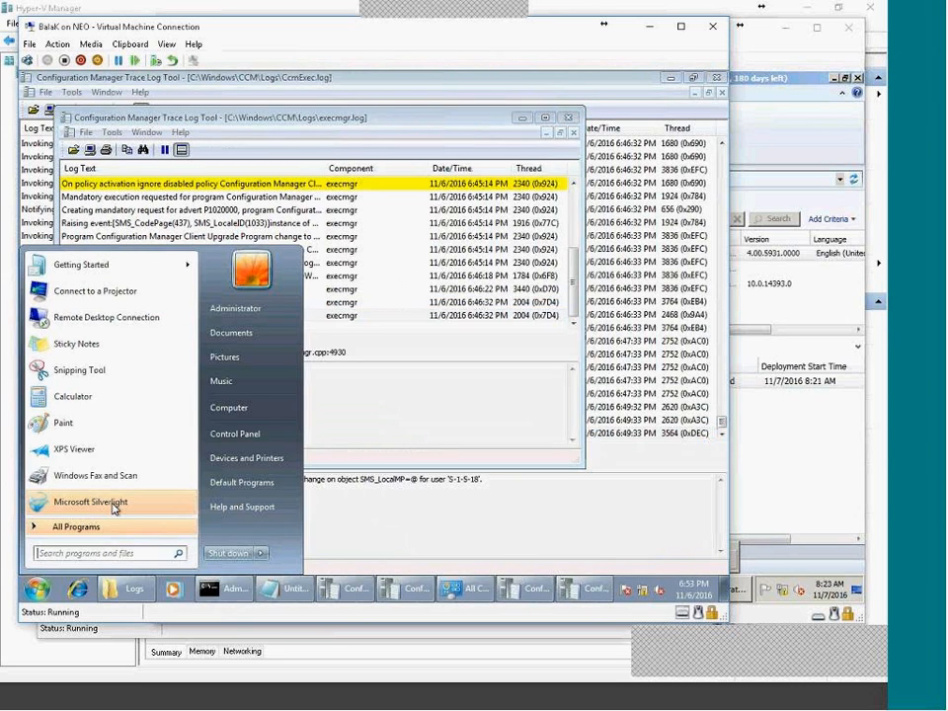
From Control Panel's Configuration Manager client Actions, run the Machine Policy Retrieval & Evaluation Cycle.
{"action": "left_click", "coordinate": [234, 435]}
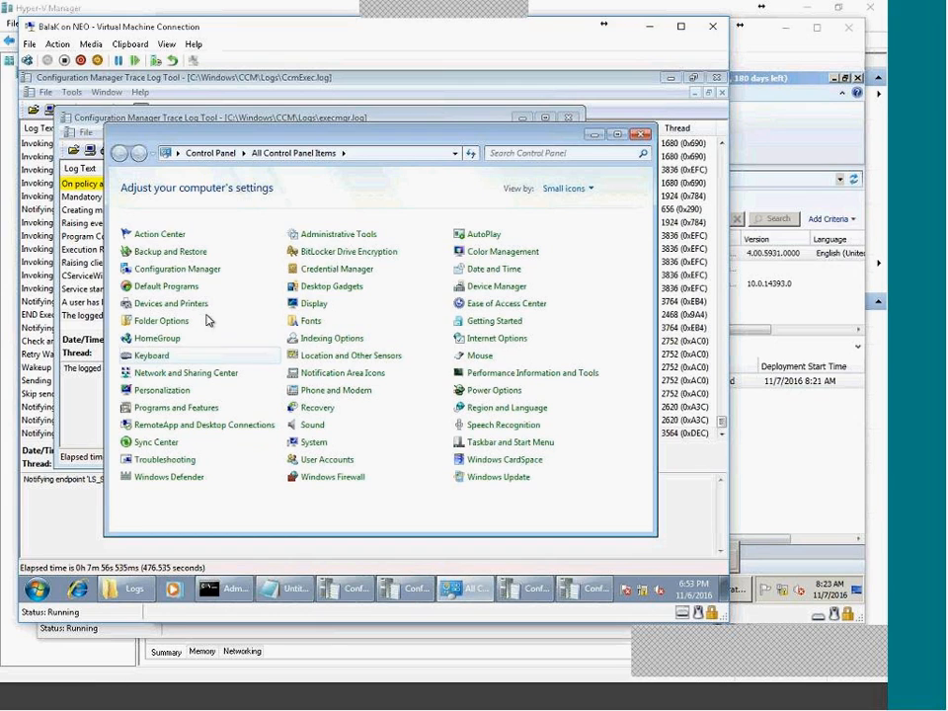
{"action": "left_click", "coordinate": [210, 270]}
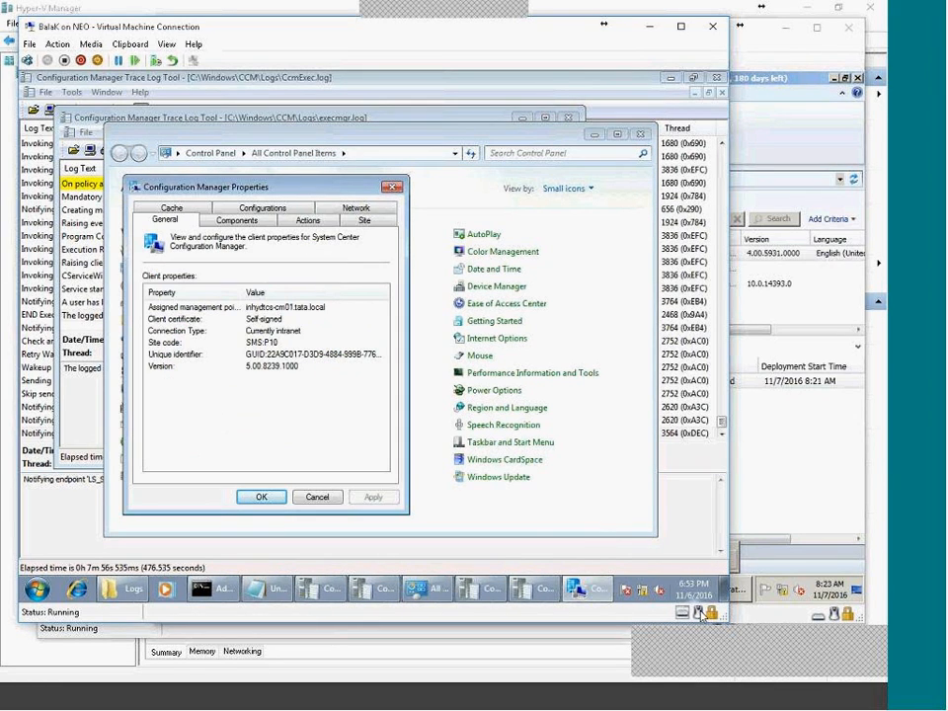
{"action": "left_click", "coordinate": [292, 223]}
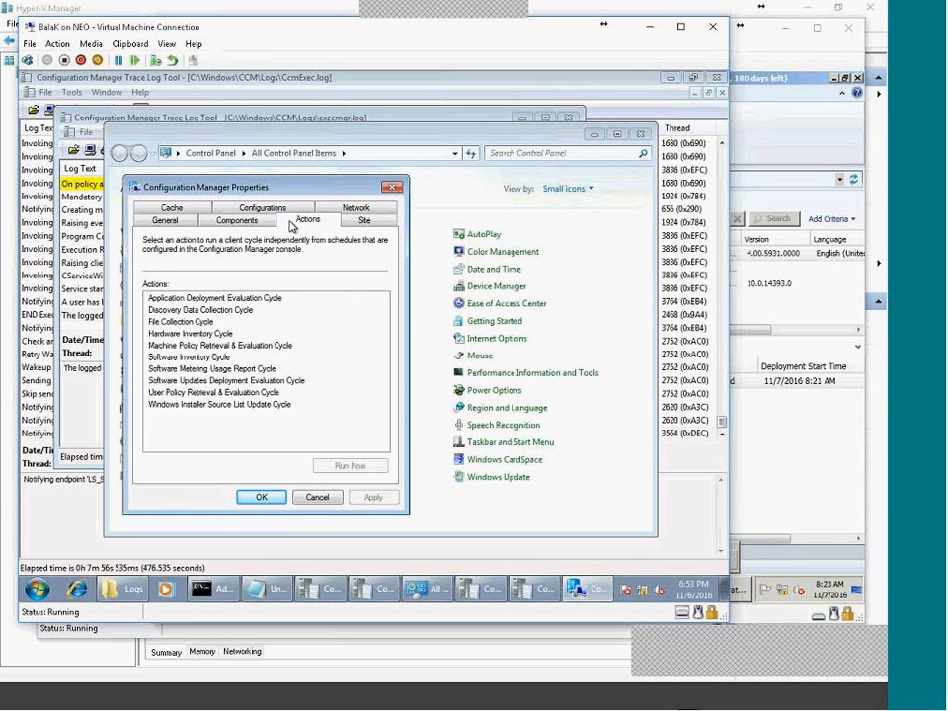
{"action": "left_click", "coordinate": [205, 345]}
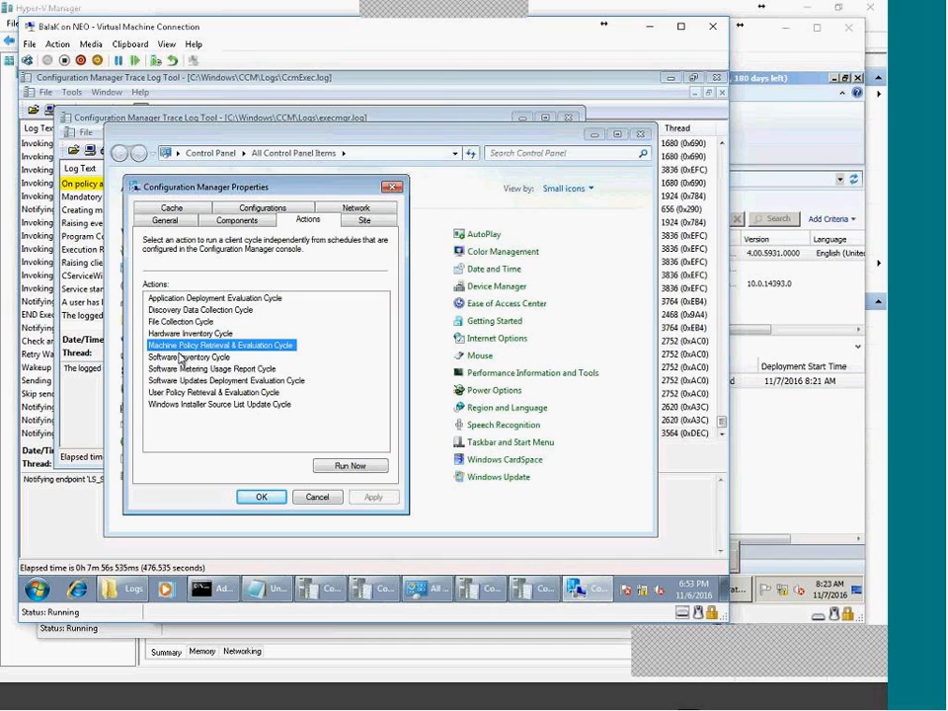
{"action": "left_click", "coordinate": [376, 468]}
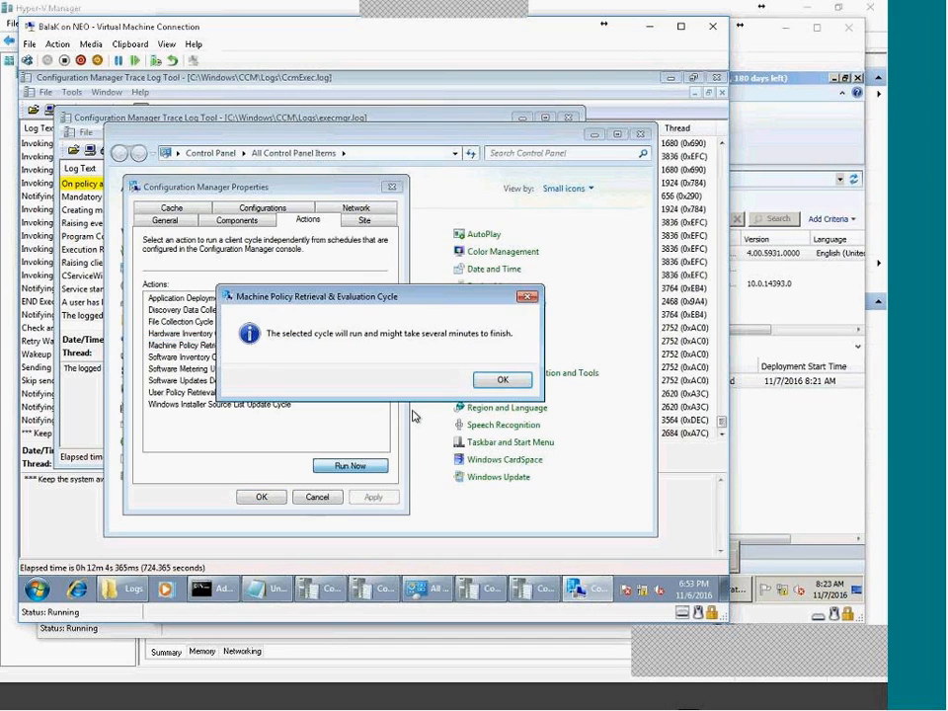
{"action": "left_click", "coordinate": [482, 382]}
Inspect the latest execmgr.log entry's advertisement details in CMTrace.
{"action": "left_click", "coordinate": [87, 414]}
{"action": "left_click", "coordinate": [81, 316]}
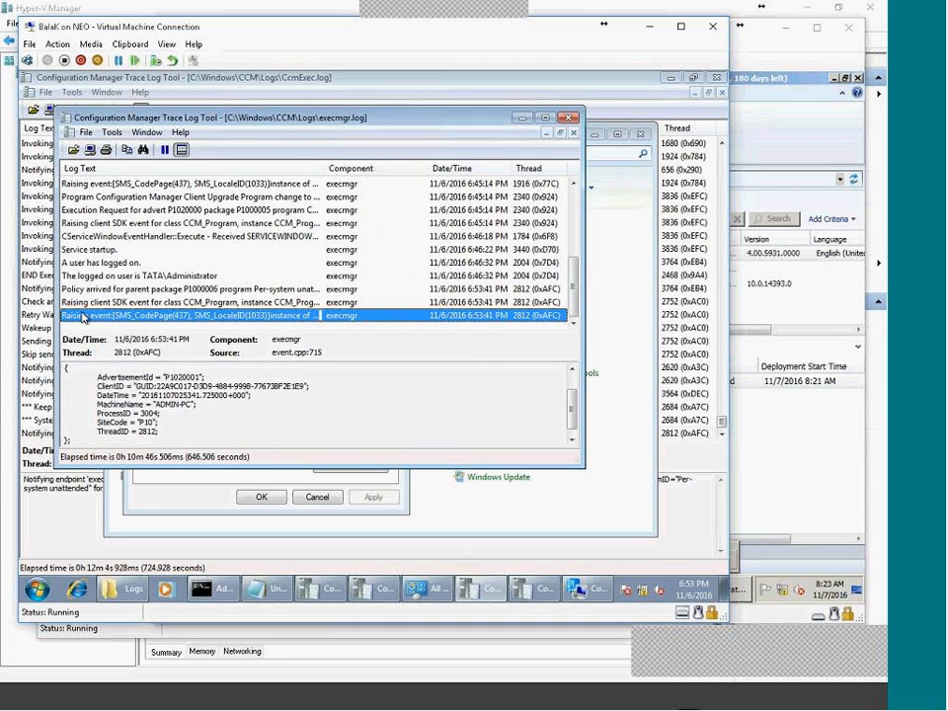
{"action": "left_click_drag", "start_coordinate": [126, 395], "coordinate": [191, 460]}
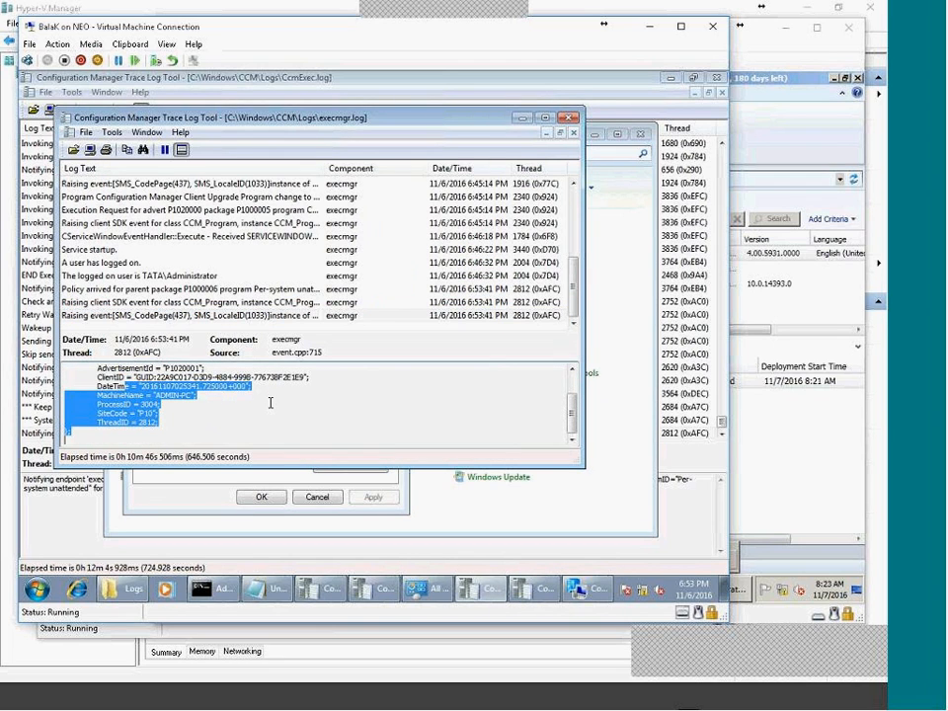
{"action": "left_click", "coordinate": [222, 368]}
{"action": "left_click", "coordinate": [217, 316]}
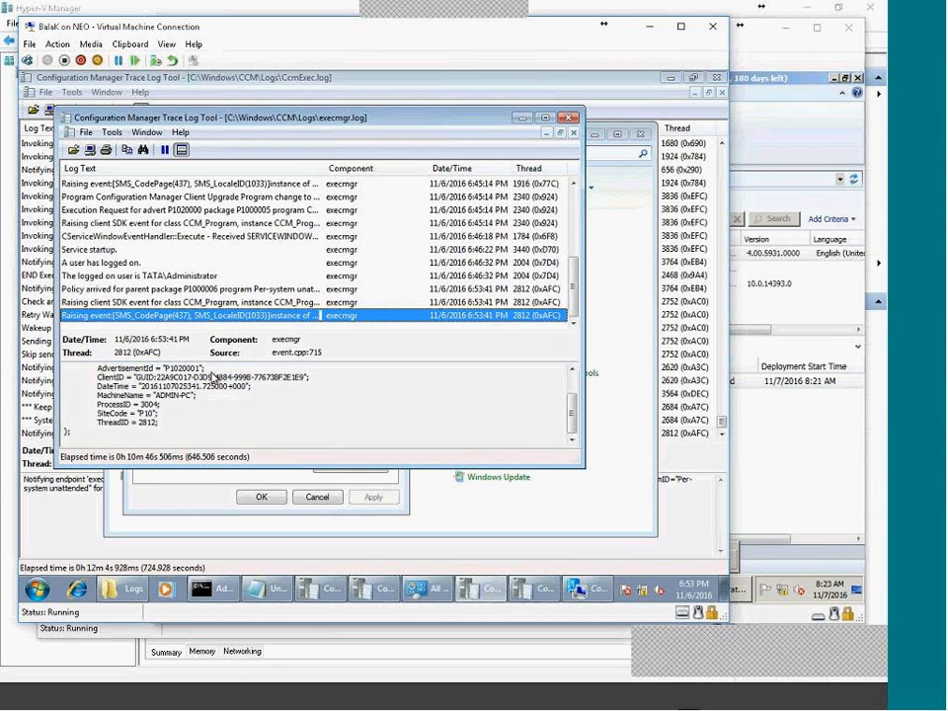
Rerun the Machine Policy cycle, then run the User Policy Retrieval & Evaluation Cycle.
{"action": "left_click", "coordinate": [181, 497]}
{"action": "left_click", "coordinate": [350, 465]}
{"action": "left_click", "coordinate": [502, 376]}
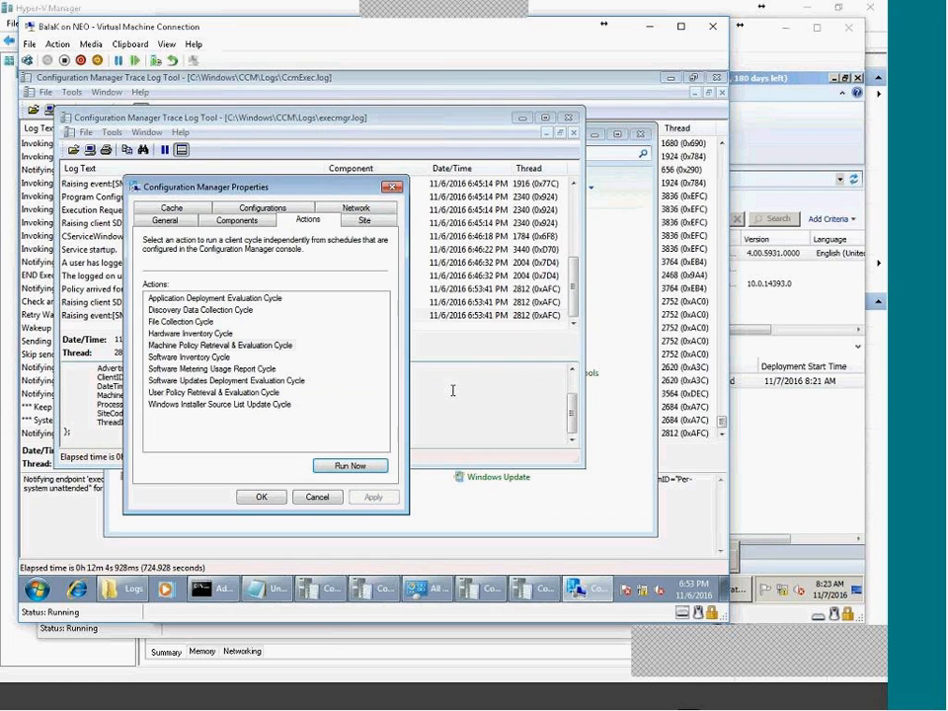
{"action": "left_click", "coordinate": [212, 357]}
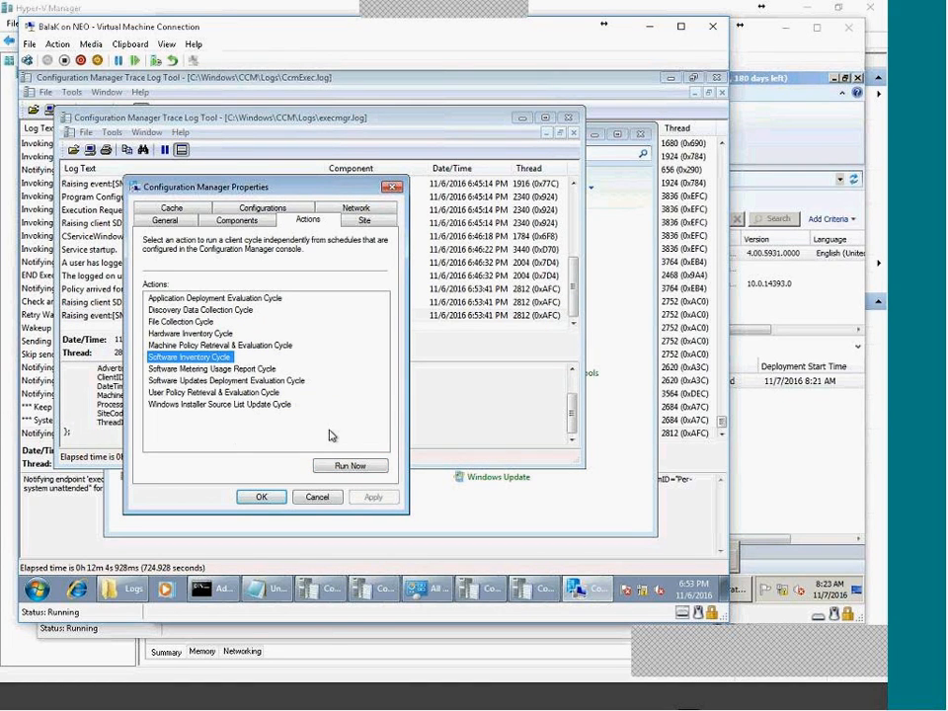
{"action": "left_click", "coordinate": [213, 346]}
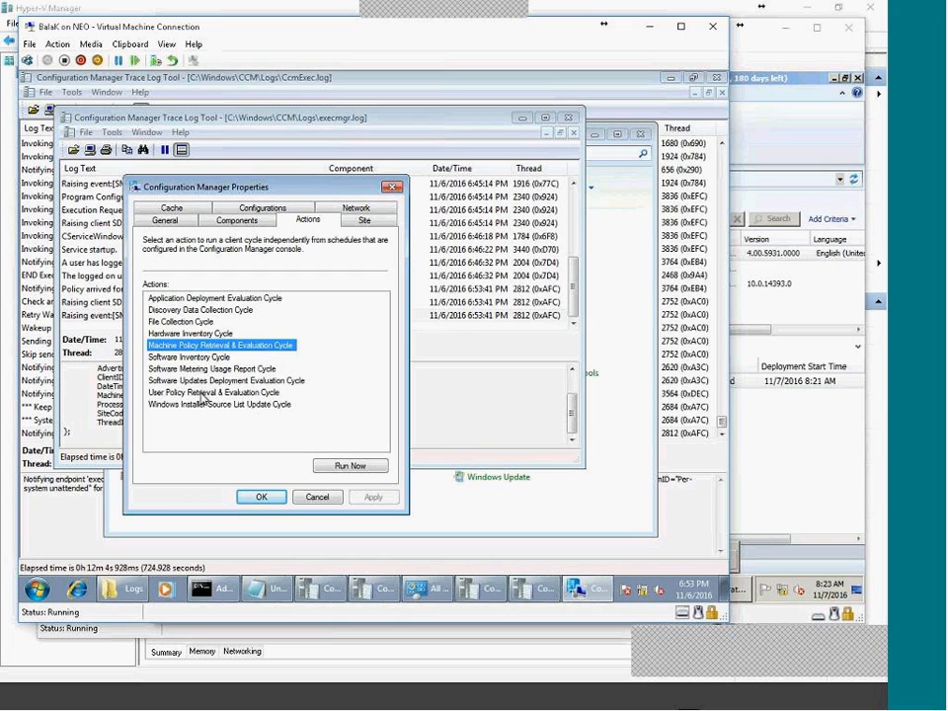
{"action": "left_click", "coordinate": [203, 392]}
{"action": "left_click", "coordinate": [384, 473]}
{"action": "left_click", "coordinate": [499, 382]}
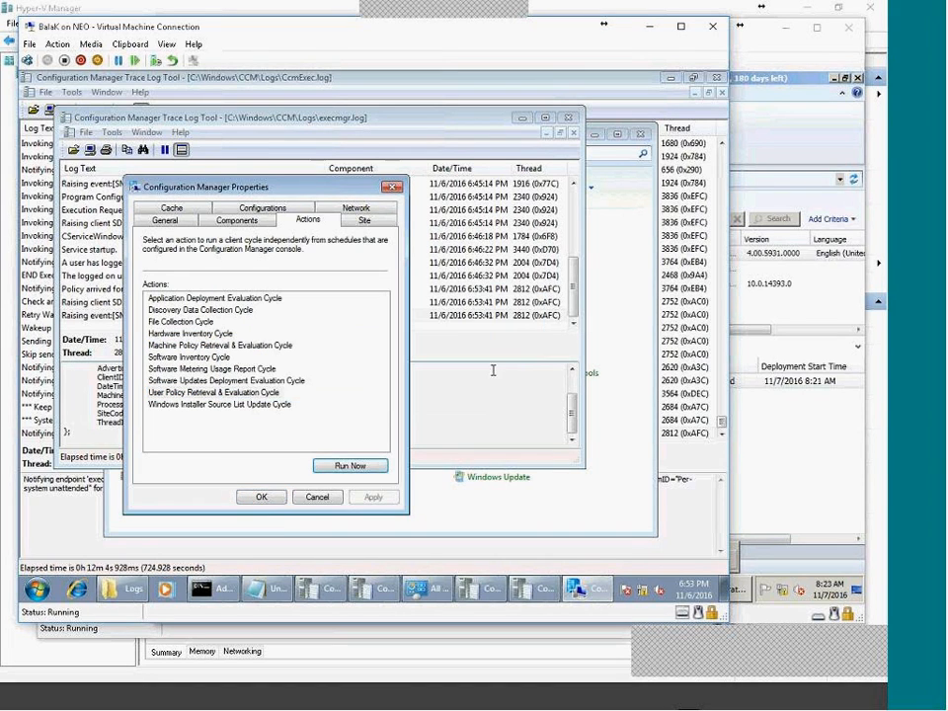
Run the Machine Policy Retrieval & Evaluation Cycle once more and close the client properties.
{"action": "left_click", "coordinate": [233, 345]}
{"action": "left_click", "coordinate": [347, 466]}
{"action": "left_click", "coordinate": [499, 377]}
{"action": "left_click", "coordinate": [261, 496]}
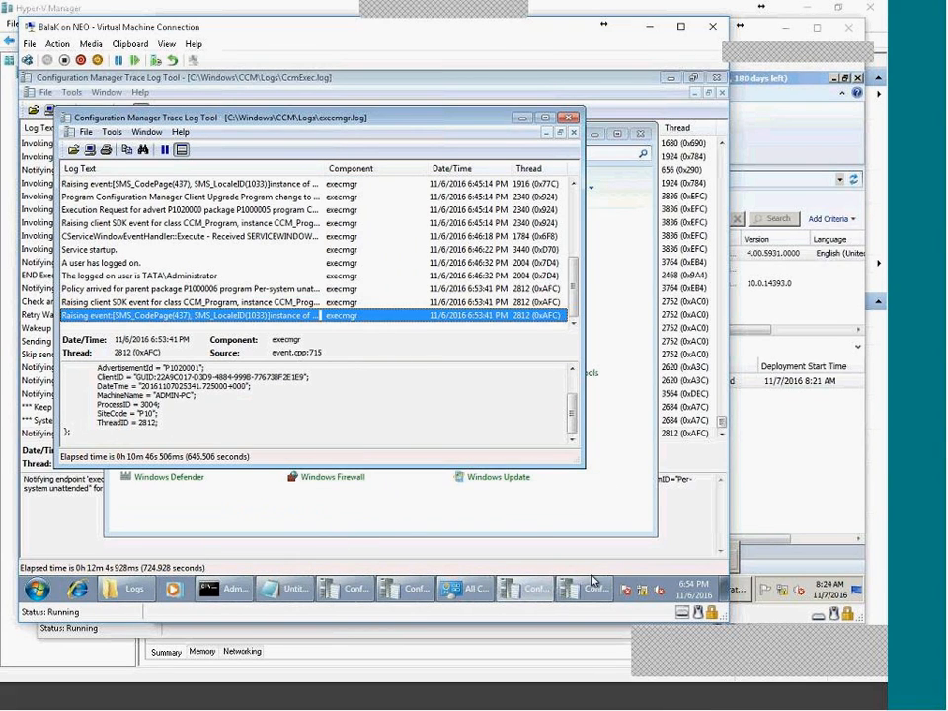
Browse the Start menu's program list, then minimize the Control Panel window.
{"action": "left_click", "coordinate": [37, 589]}
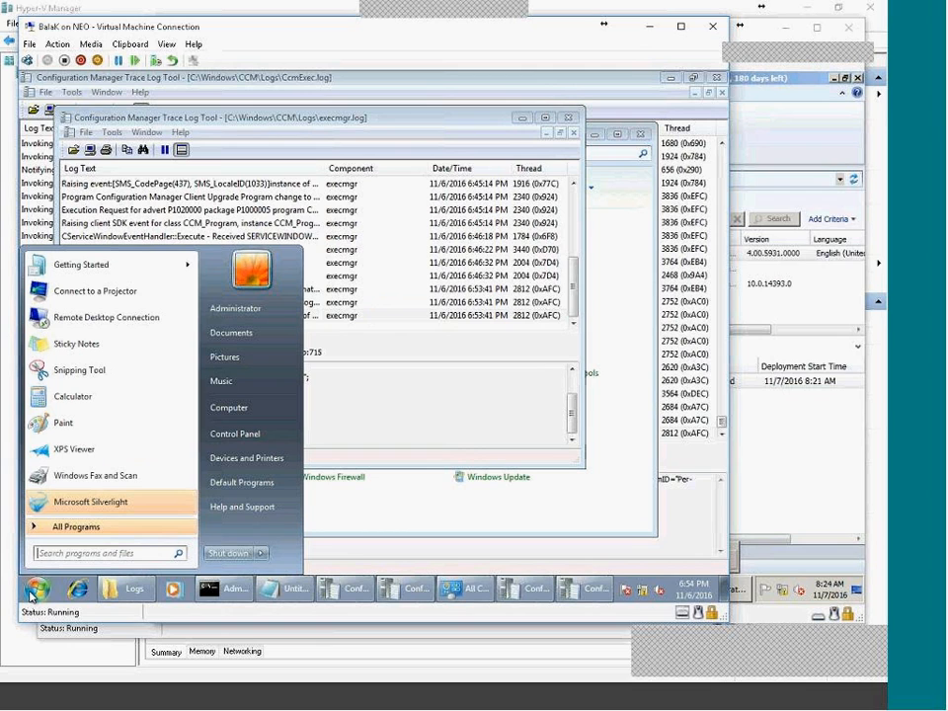
{"action": "left_click", "coordinate": [59, 526]}
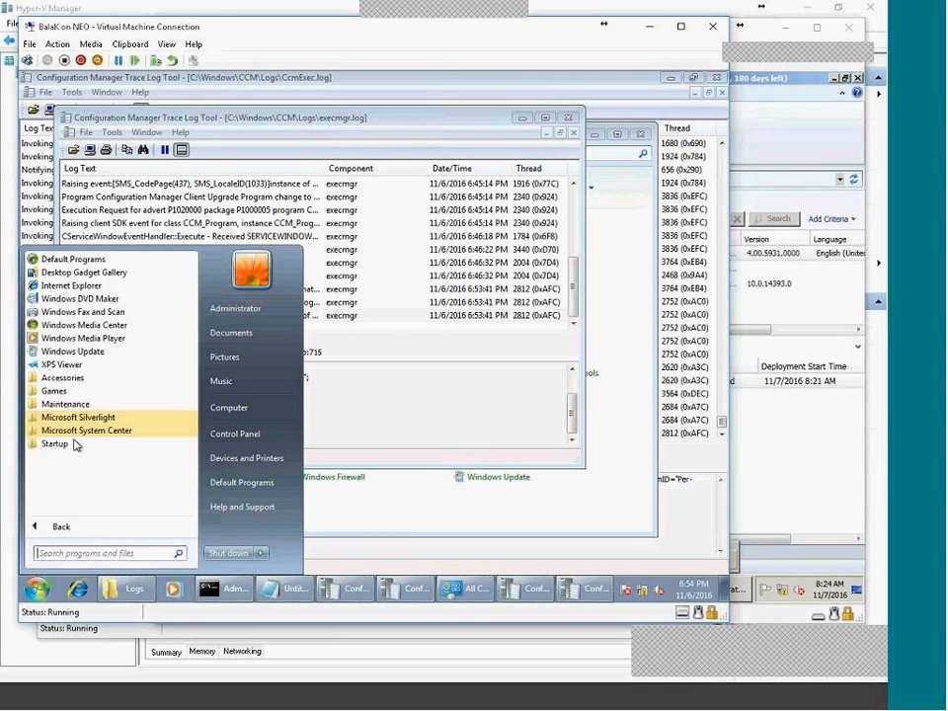
{"action": "left_click", "coordinate": [465, 406]}
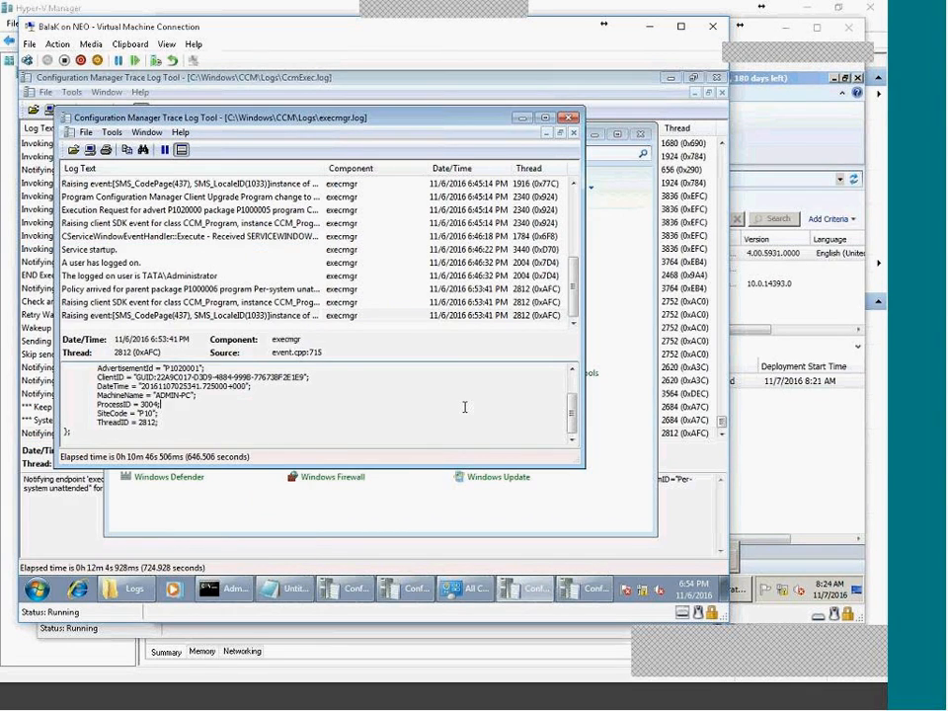
{"action": "left_click", "coordinate": [465, 595]}
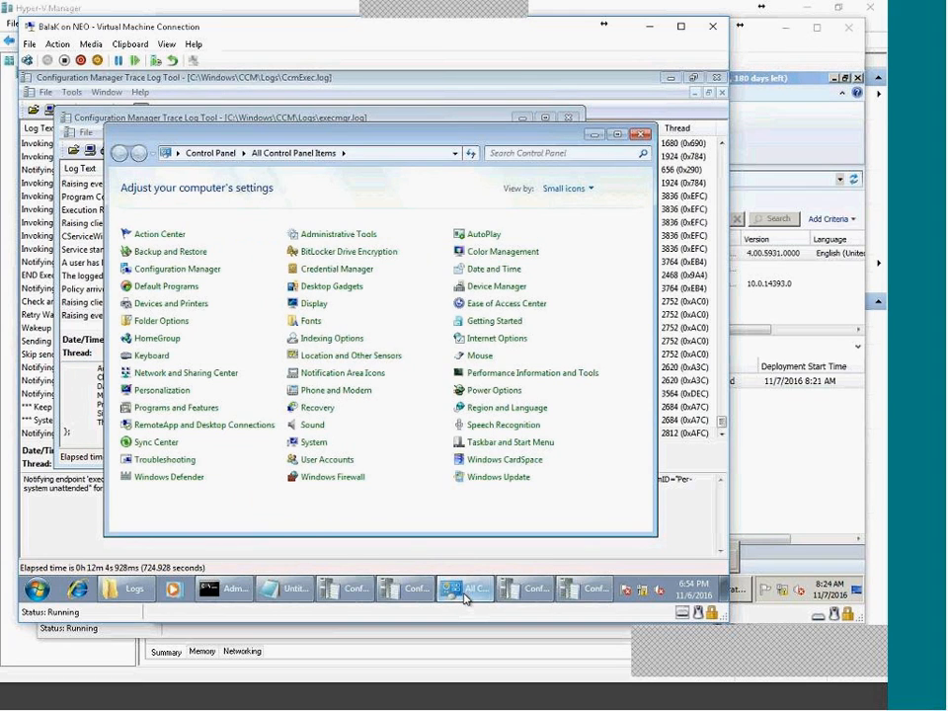
{"action": "left_click", "coordinate": [465, 595]}
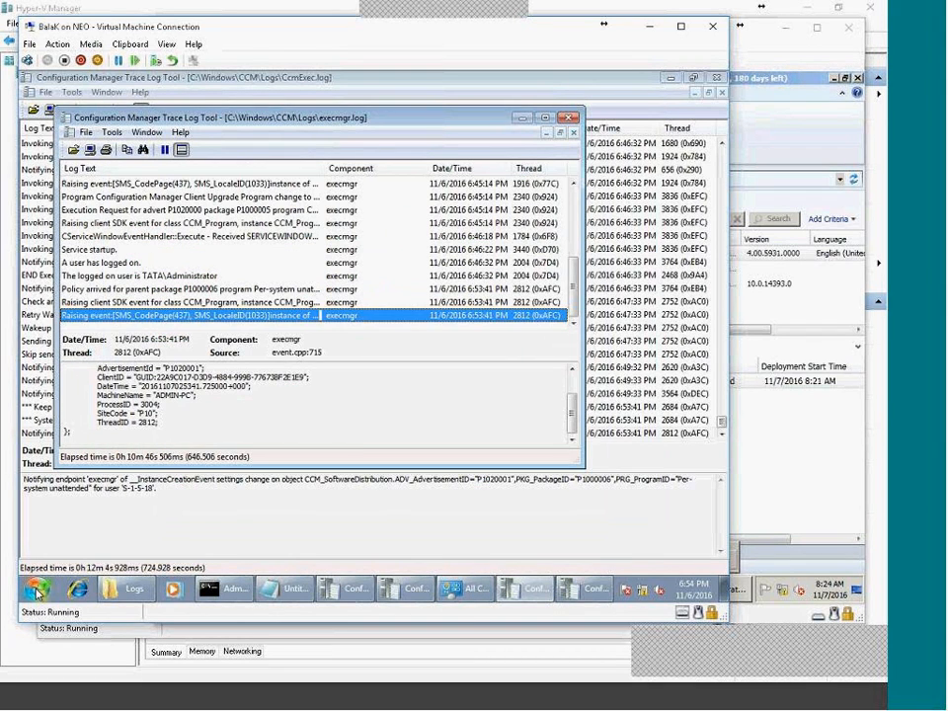
Launch Software Center from All Programs > Microsoft System Center > Configuration Manager.
{"action": "left_click", "coordinate": [36, 590]}
{"action": "left_click", "coordinate": [62, 523]}
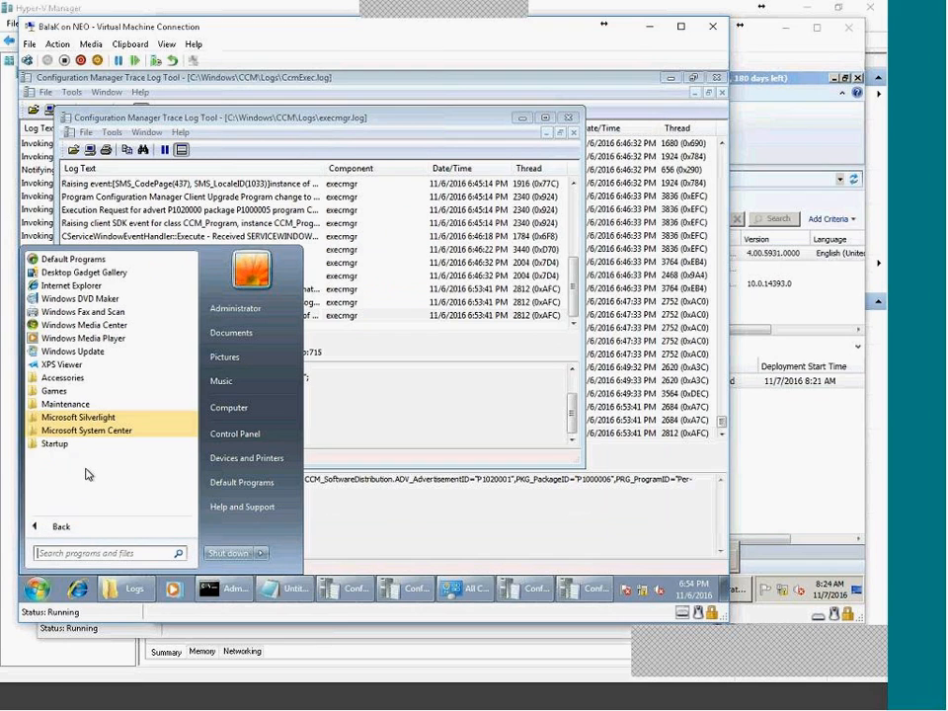
{"action": "left_click", "coordinate": [85, 431]}
{"action": "left_click", "coordinate": [98, 443]}
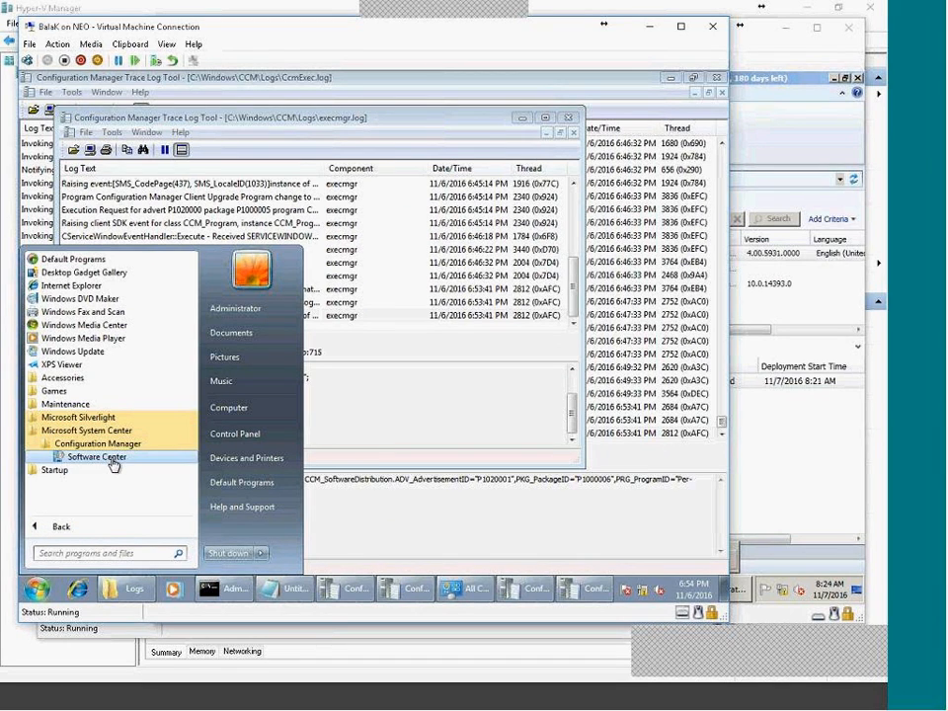
{"action": "left_click", "coordinate": [109, 457]}
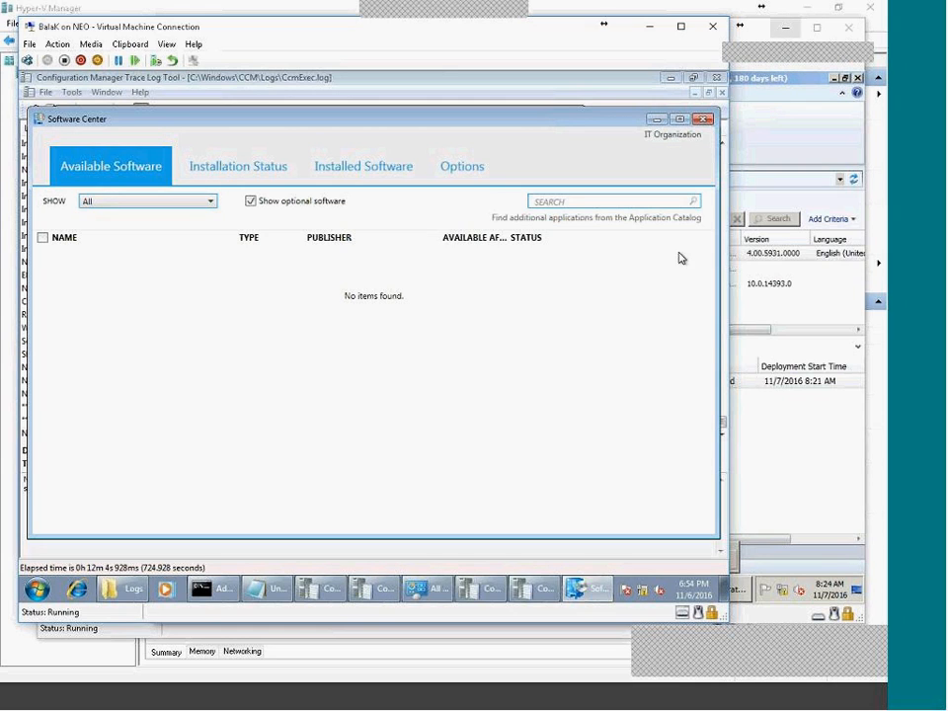
Check Software Center's Installation Status, Installed Software and Options pages, returning to Available Software.
{"action": "left_click", "coordinate": [232, 173]}
{"action": "left_click", "coordinate": [156, 166]}
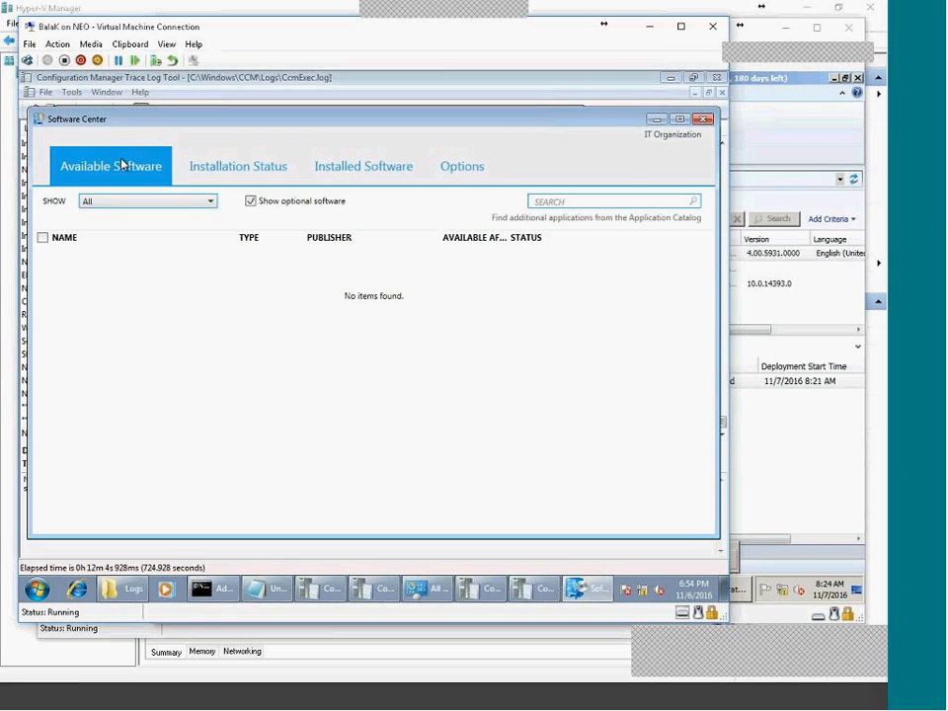
{"action": "left_click", "coordinate": [203, 166]}
{"action": "left_click", "coordinate": [340, 166]}
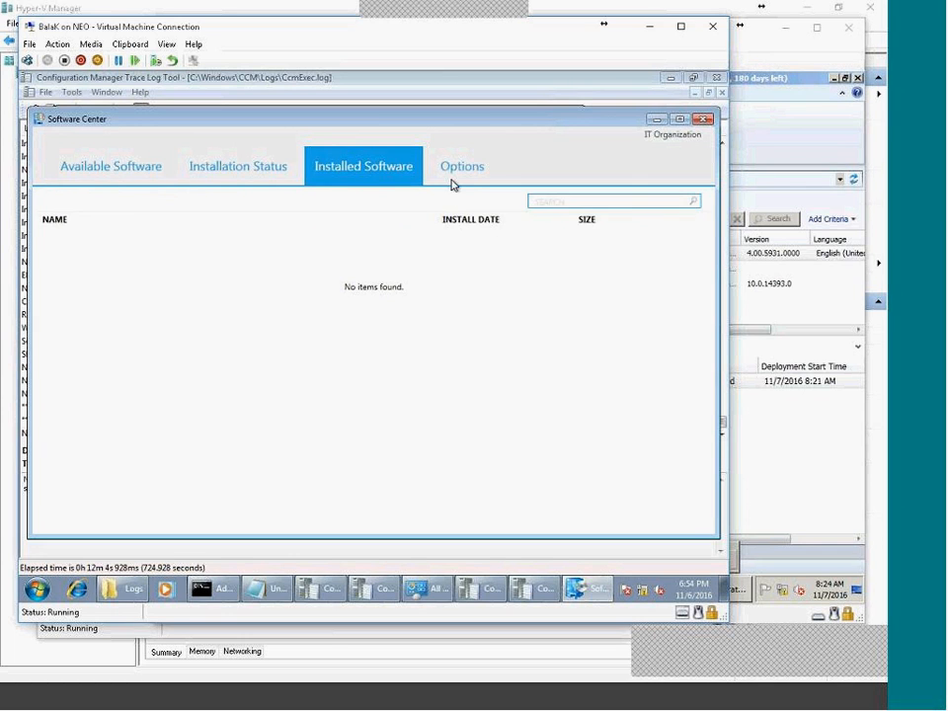
{"action": "left_click", "coordinate": [452, 177]}
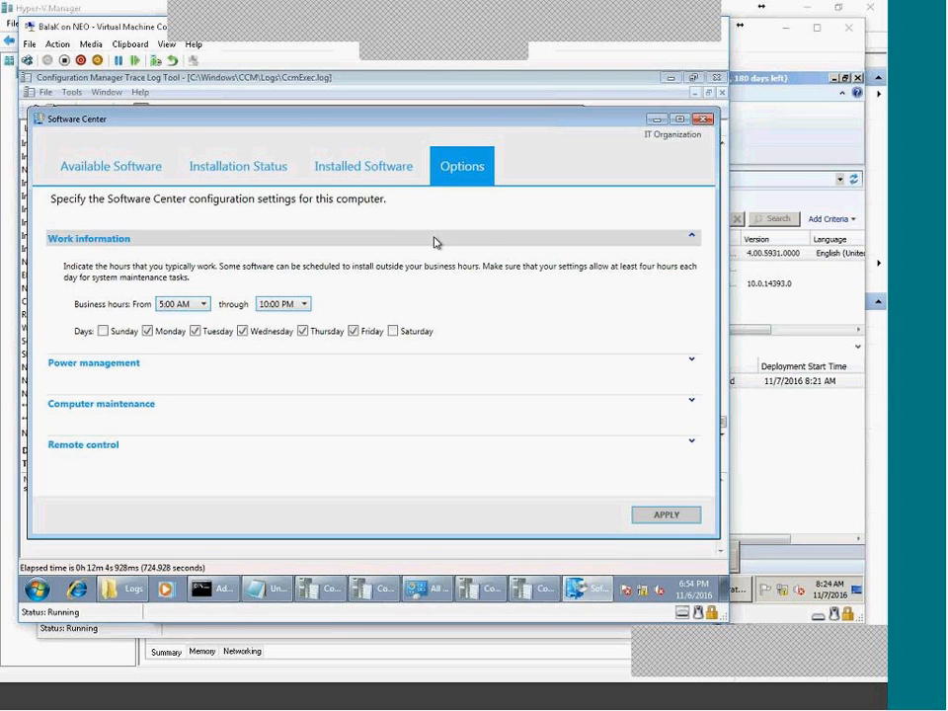
{"action": "left_click", "coordinate": [109, 168]}
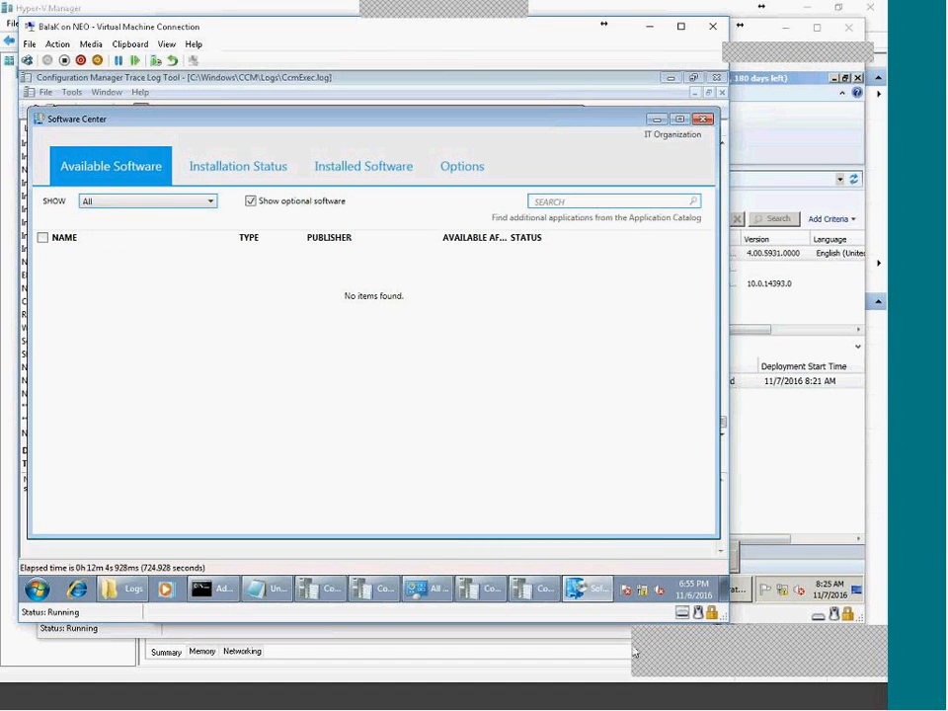
Review execmgr.log entries, including the policy-arrived entry for package P1000006.
{"action": "left_click", "coordinate": [593, 592]}
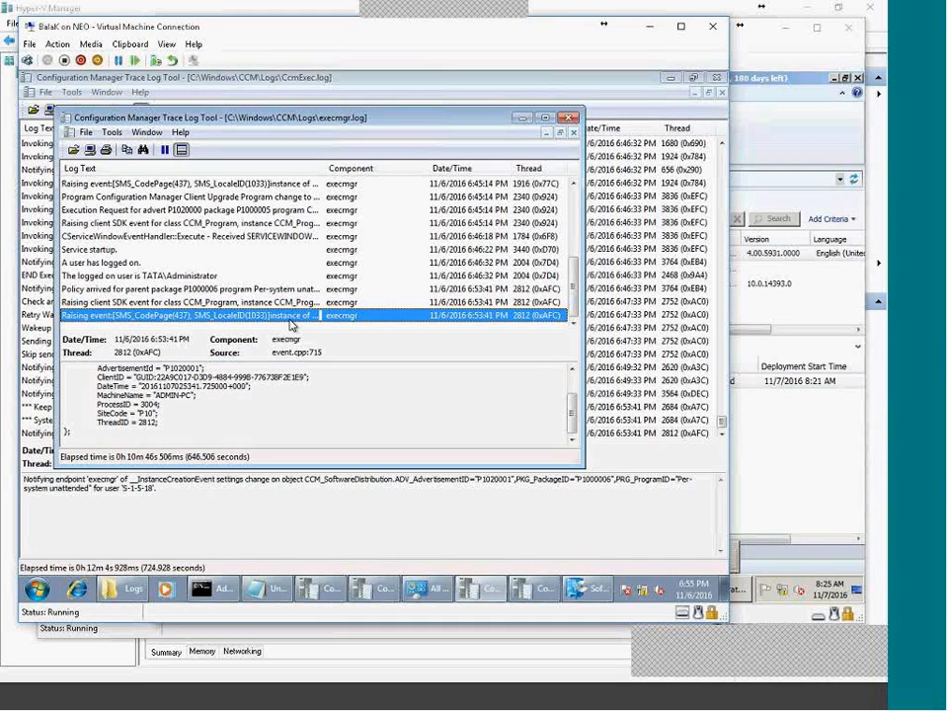
{"action": "left_click", "coordinate": [585, 592]}
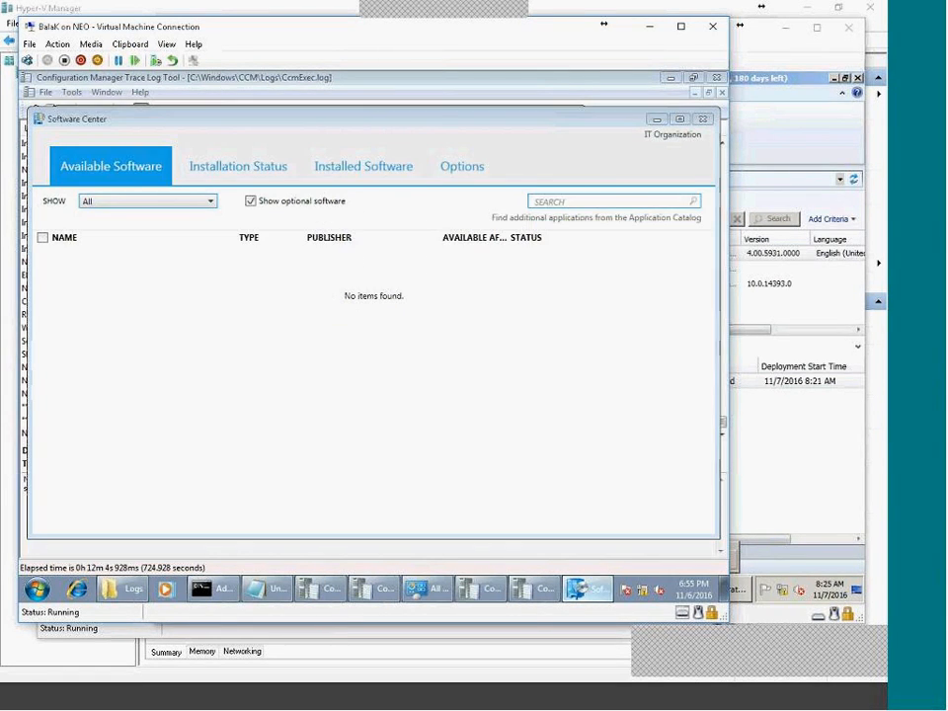
{"action": "left_click", "coordinate": [584, 592]}
{"action": "left_click", "coordinate": [257, 302]}
{"action": "left_click", "coordinate": [256, 293]}
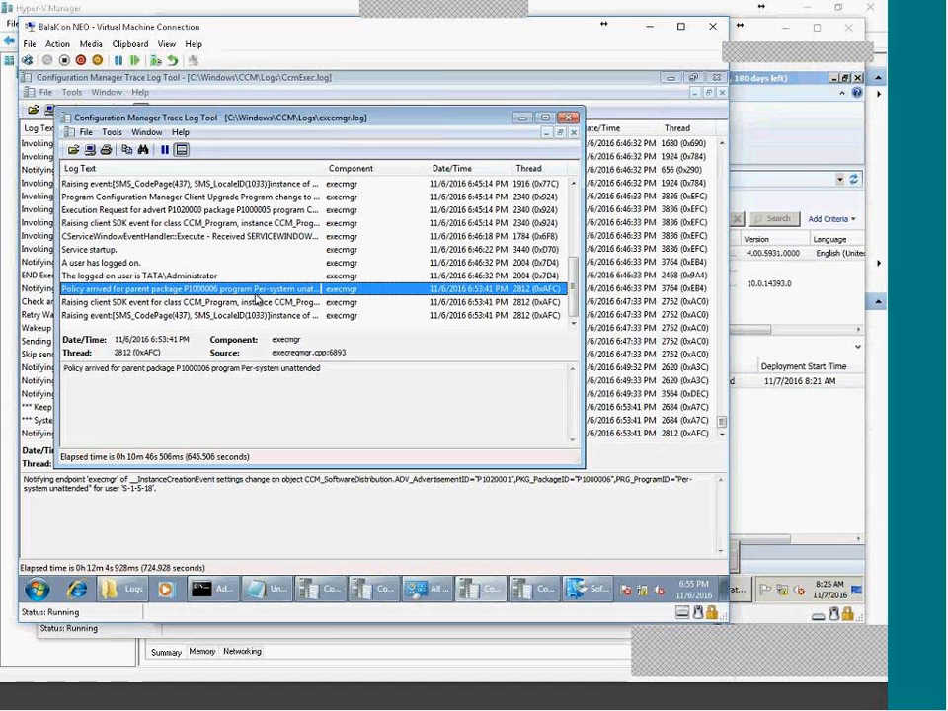
{"action": "left_click", "coordinate": [187, 315]}
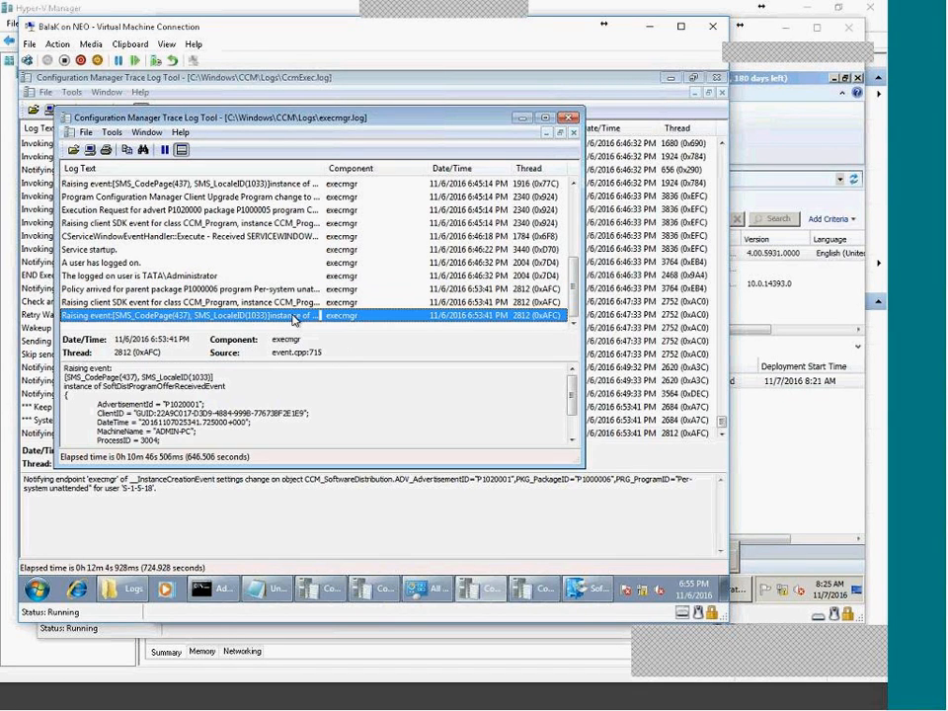
Recheck Software Center's installation status and available software, then switch to the site server console.
{"action": "left_click", "coordinate": [593, 588]}
{"action": "left_click", "coordinate": [194, 172]}
{"action": "left_click", "coordinate": [90, 166]}
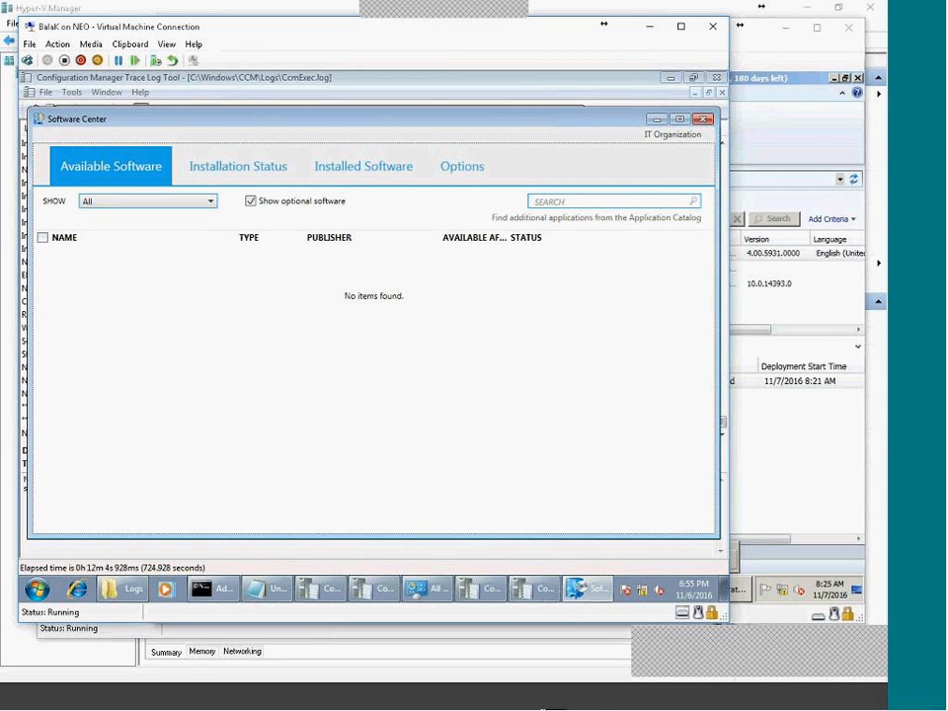
{"action": "left_click", "coordinate": [639, 704]}
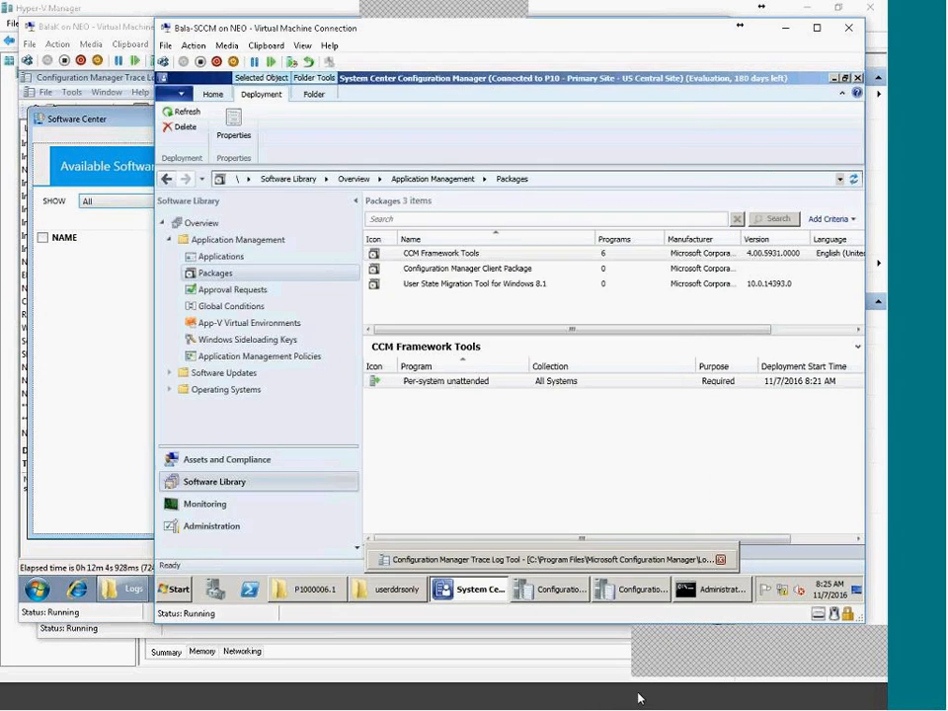
Review the Per-system unattended deployment's content, deployment settings, scheduling and user experience properties.
{"action": "left_click", "coordinate": [444, 382]}
{"action": "double_click", "coordinate": [457, 384]}
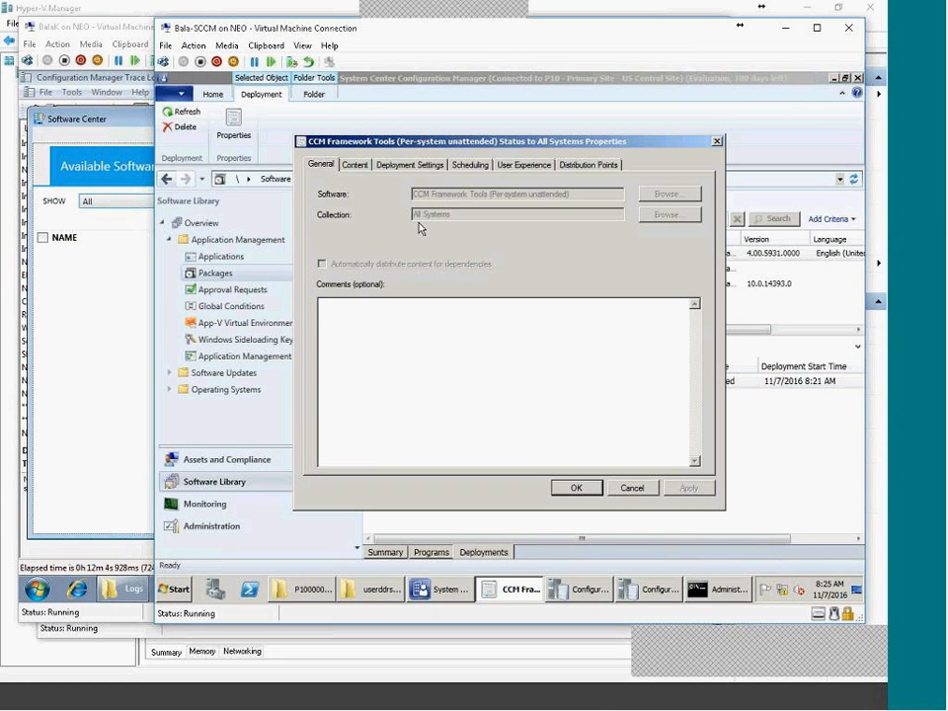
{"action": "left_click", "coordinate": [353, 164]}
{"action": "left_click", "coordinate": [437, 166]}
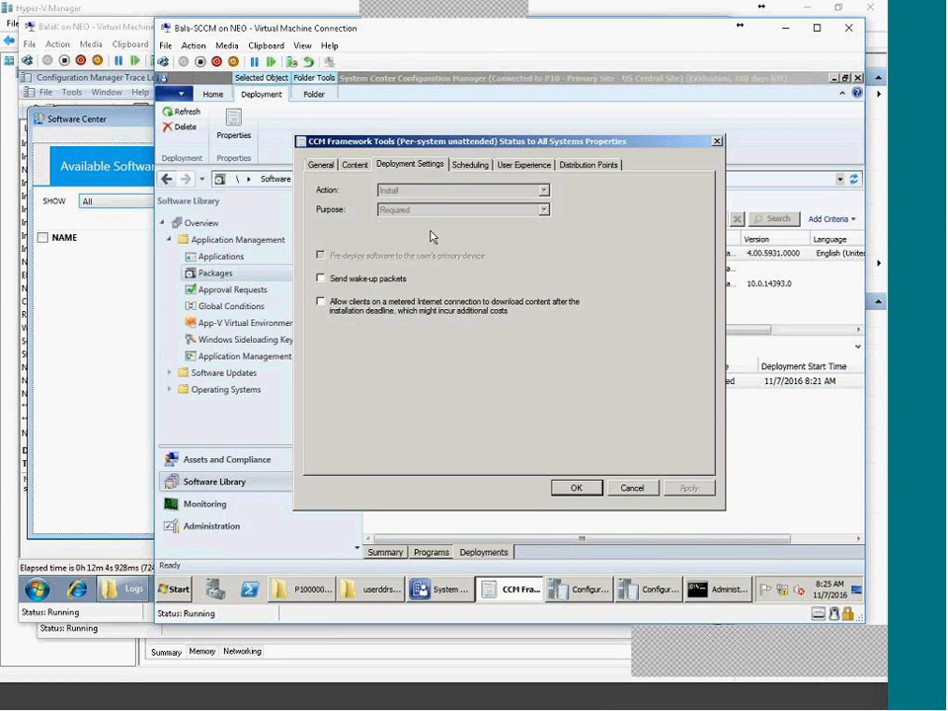
{"action": "left_click", "coordinate": [468, 166]}
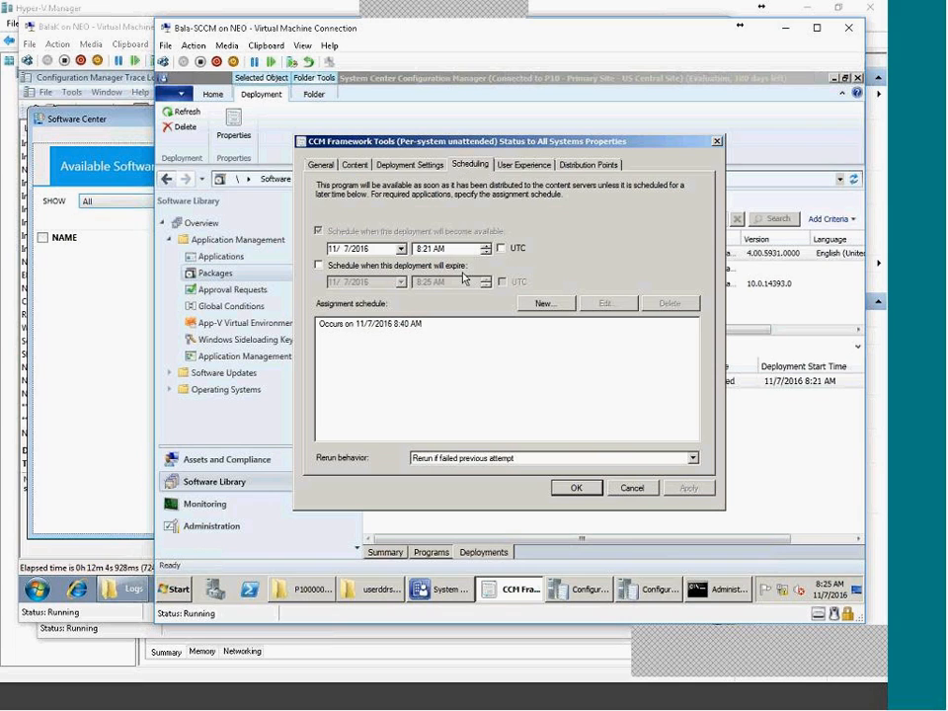
{"action": "left_click", "coordinate": [515, 166]}
Allow software installation and system restart outside maintenance windows, close the properties, and switch to the client VM.
{"action": "left_click", "coordinate": [329, 287]}
{"action": "left_click", "coordinate": [330, 309]}
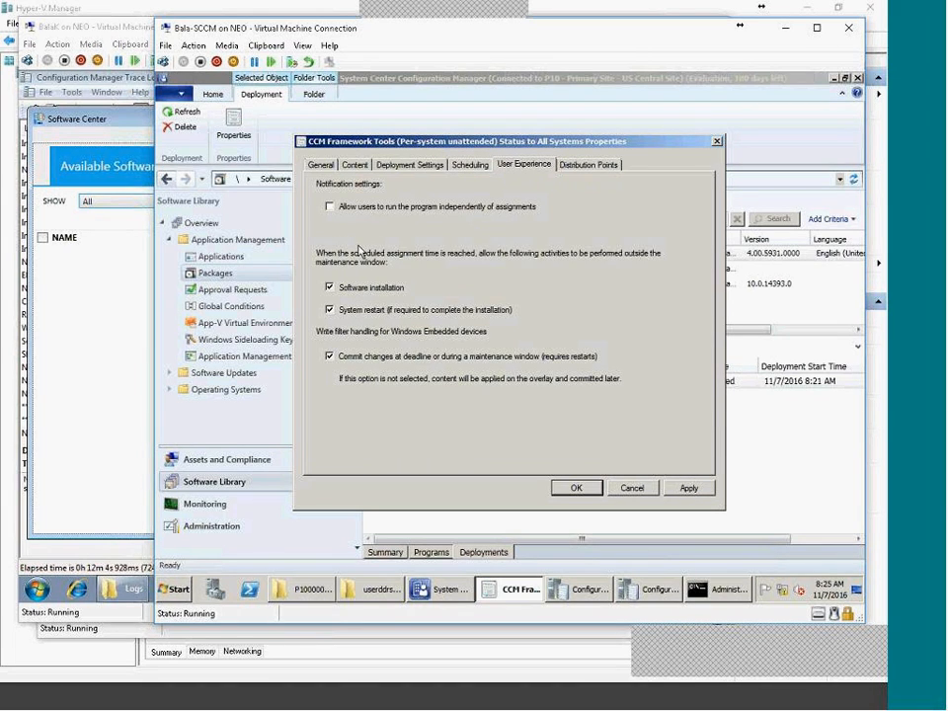
{"action": "left_click", "coordinate": [561, 166]}
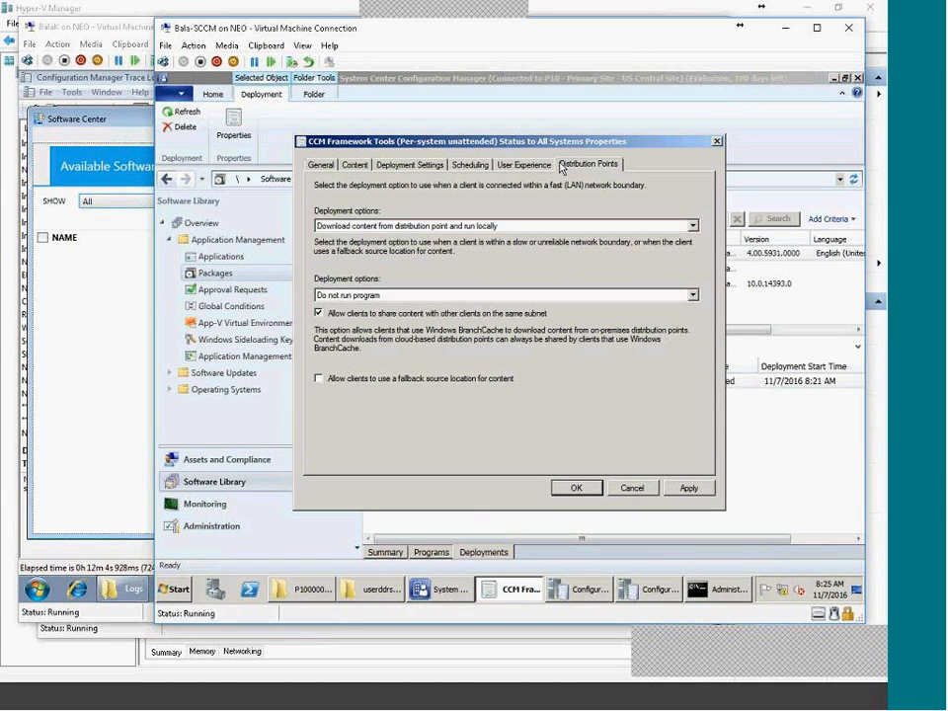
{"action": "left_click", "coordinate": [691, 487]}
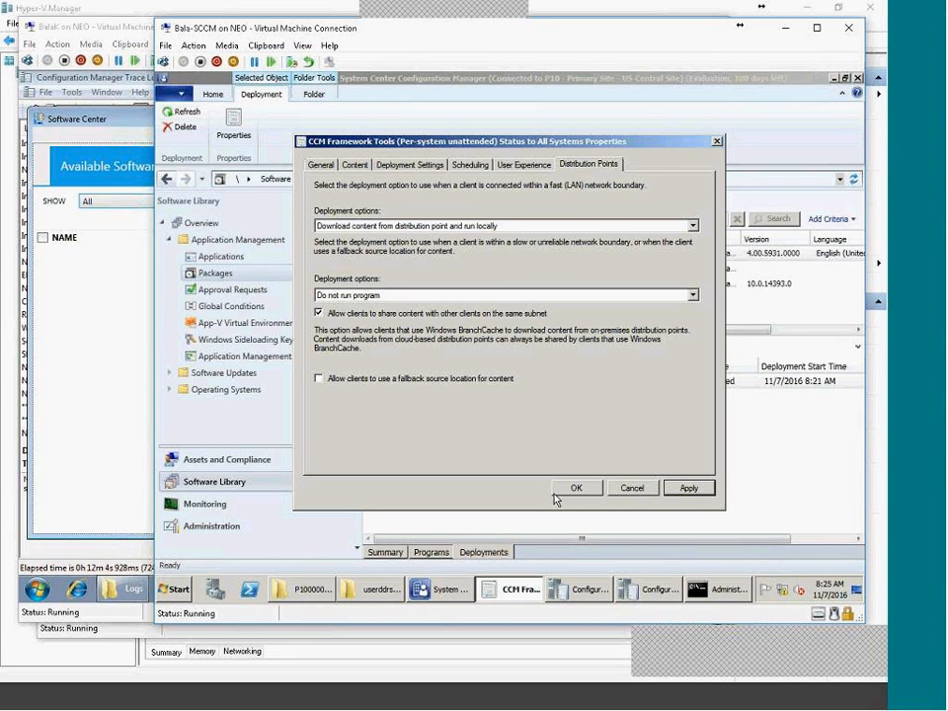
{"action": "left_click", "coordinate": [702, 701]}
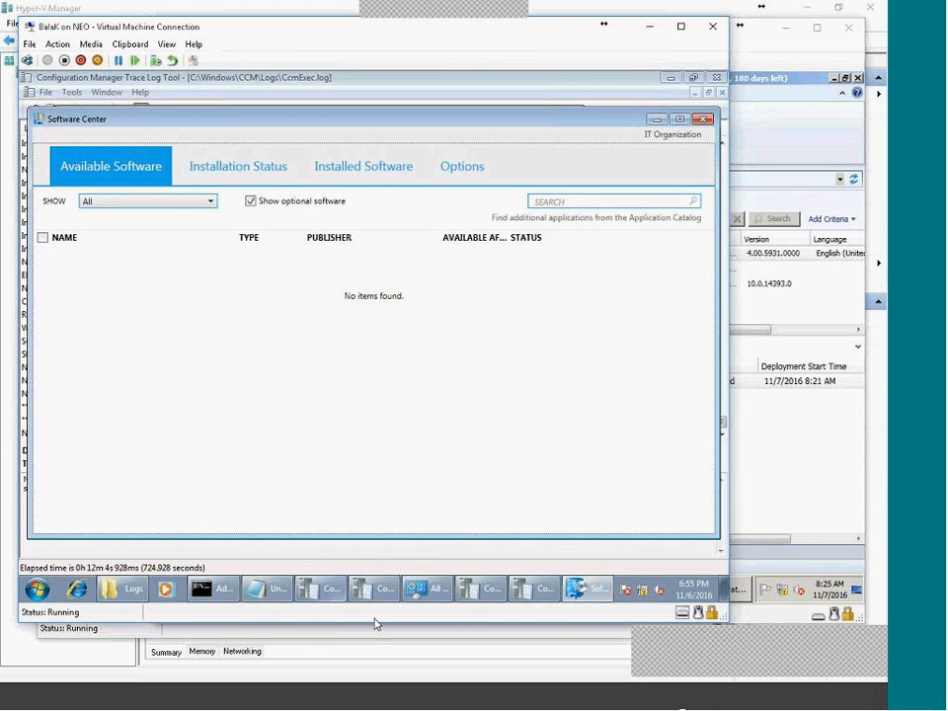
Run the Machine Policy Retrieval & Evaluation Cycle twice from Control Panel, then bring up CcmExec.log.
{"action": "mouse_move", "coordinate": [572, 590]}
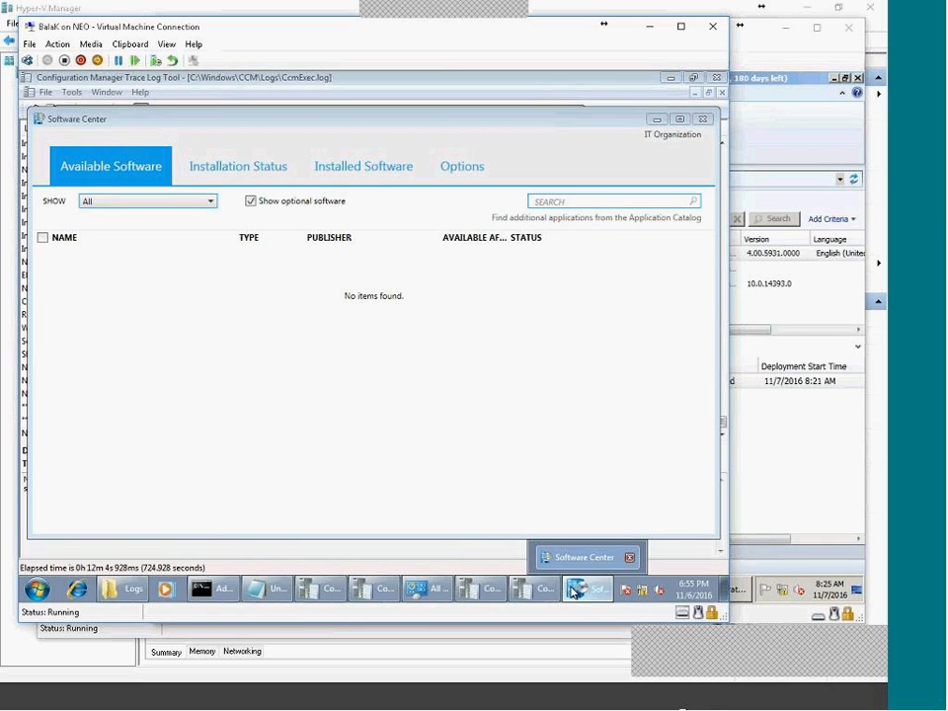
{"action": "left_click", "coordinate": [415, 591]}
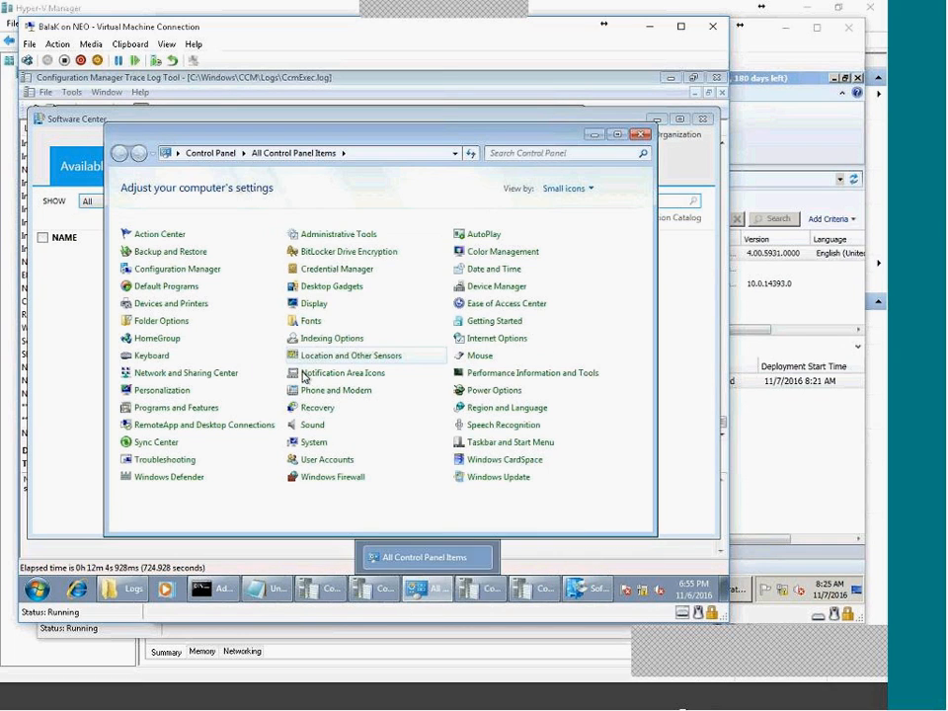
{"action": "left_click", "coordinate": [196, 270]}
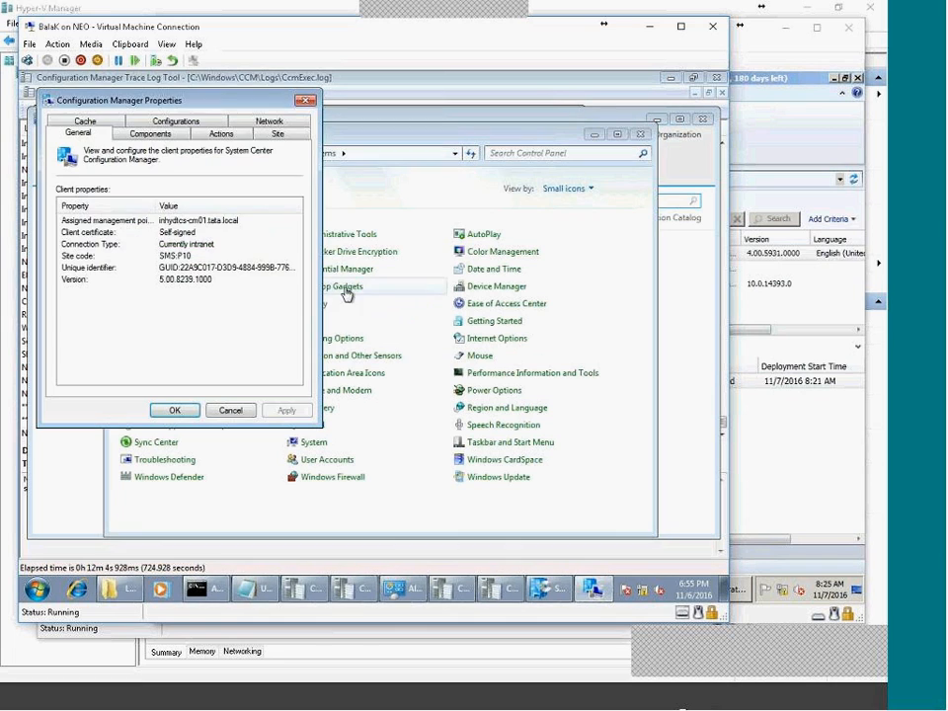
{"action": "left_click", "coordinate": [215, 134]}
{"action": "left_click", "coordinate": [185, 259]}
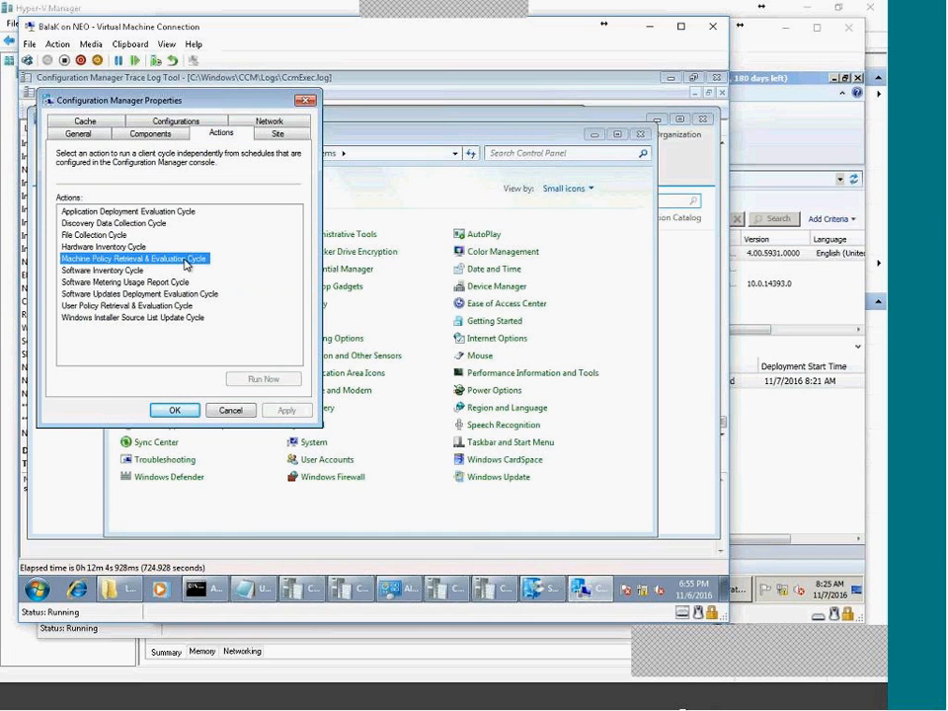
{"action": "left_click", "coordinate": [264, 379]}
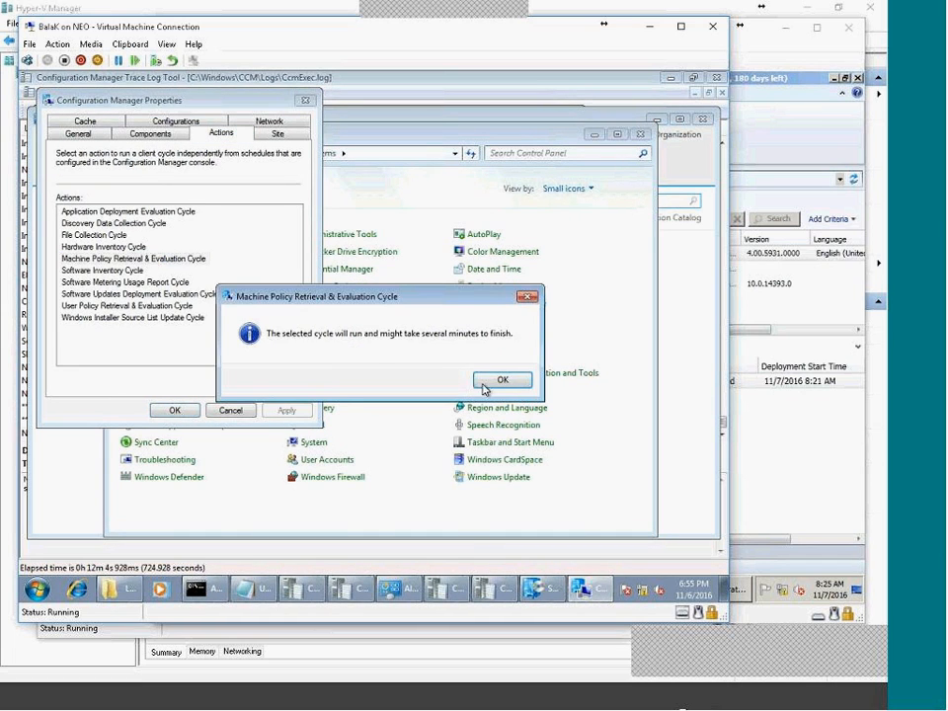
{"action": "left_click", "coordinate": [500, 380]}
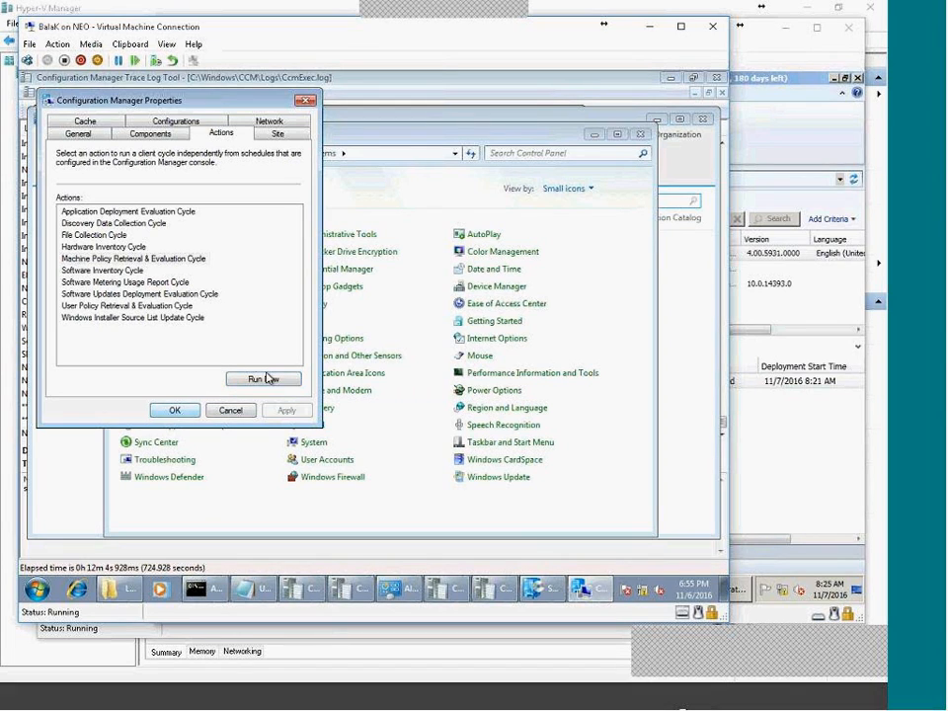
{"action": "left_click", "coordinate": [264, 379]}
{"action": "left_click", "coordinate": [490, 381]}
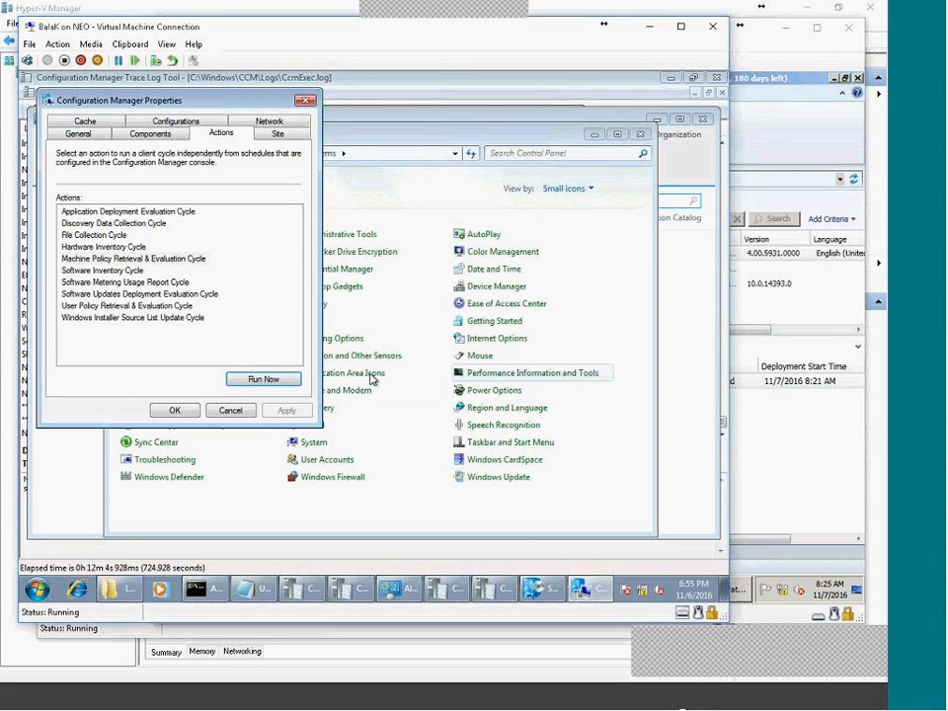
{"action": "left_click", "coordinate": [175, 410]}
{"action": "left_click", "coordinate": [540, 595]}
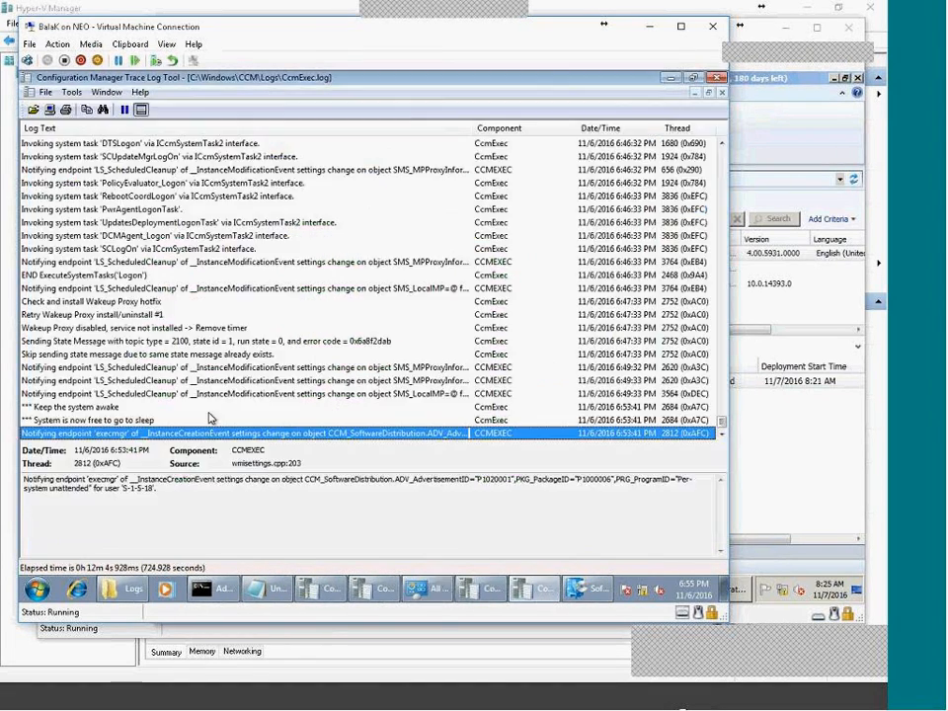
Switch to execmgr.log and inspect the 'Policy arrived for parent package P1000006' entry.
{"action": "left_click", "coordinate": [517, 590]}
{"action": "left_click", "coordinate": [476, 589]}
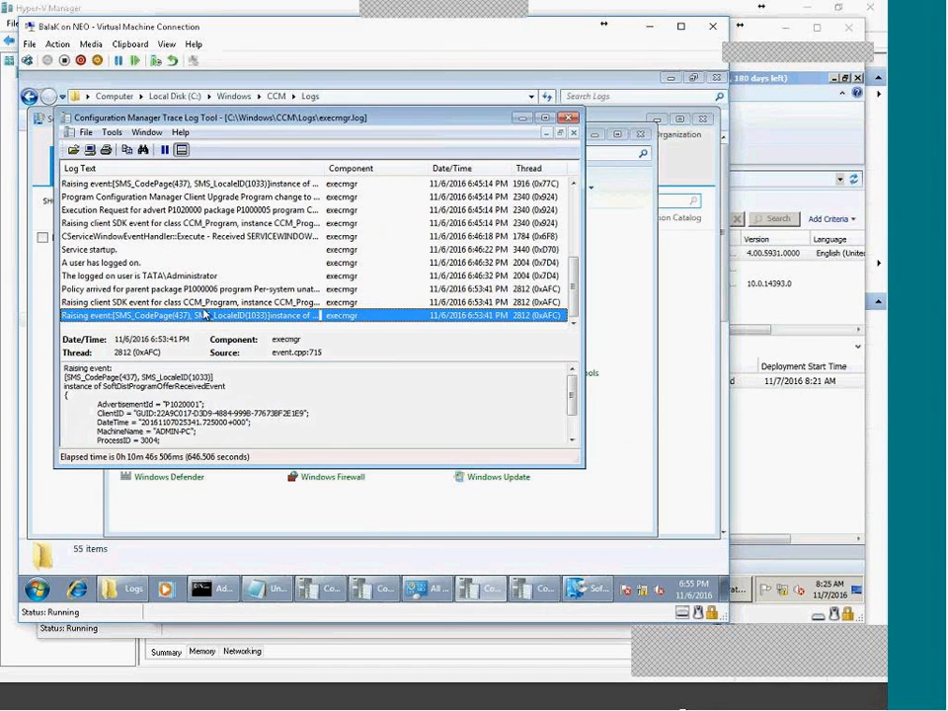
{"action": "left_click", "coordinate": [258, 288]}
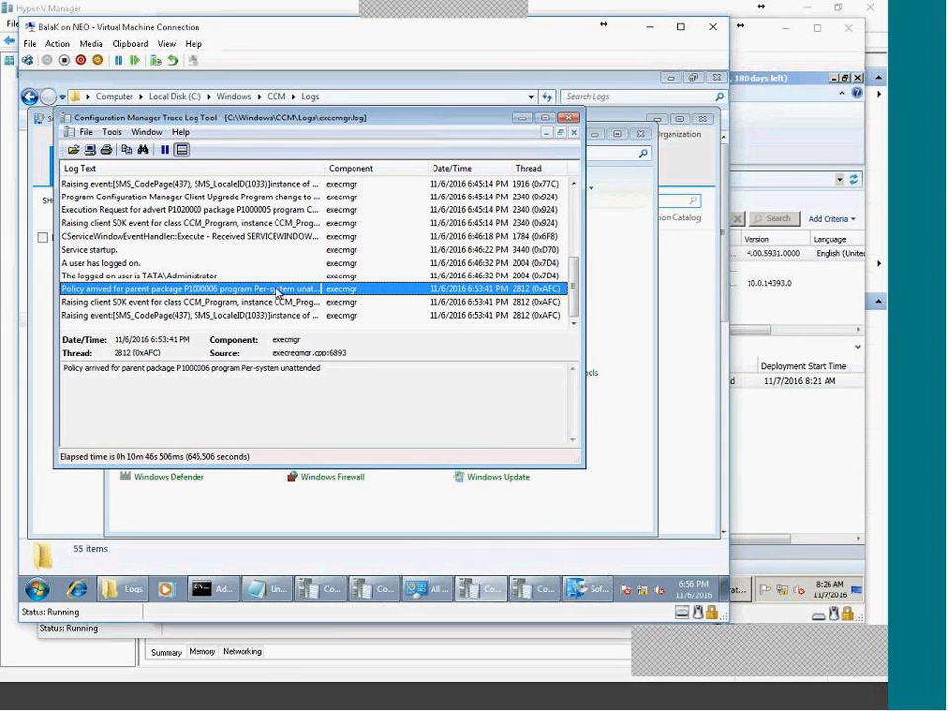
{"action": "left_click_drag", "start_coordinate": [337, 366], "coordinate": [182, 361]}
{"action": "left_click", "coordinate": [303, 395]}
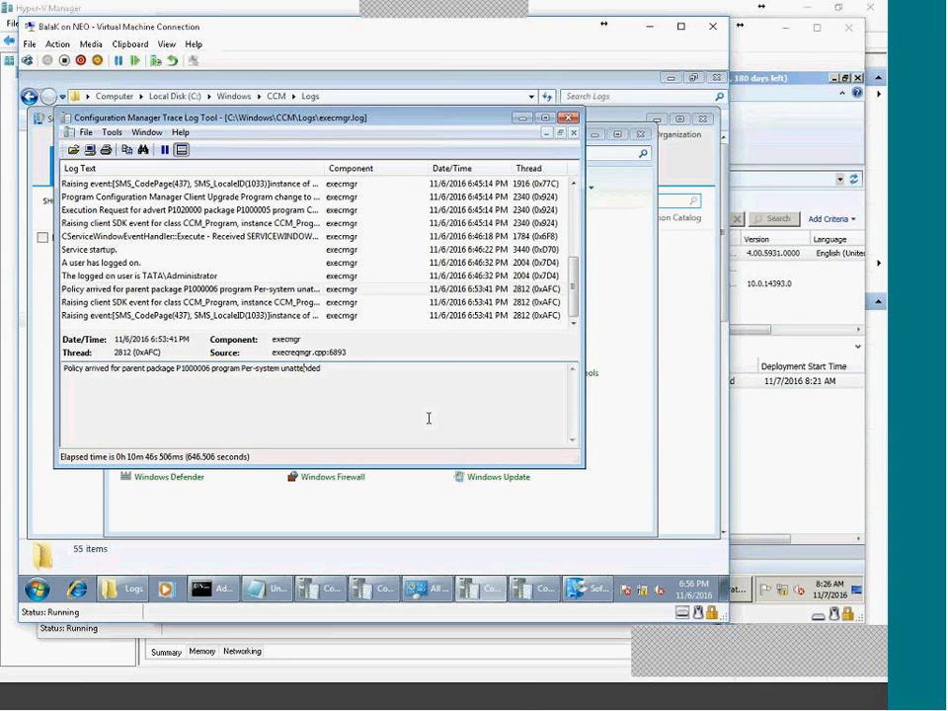
Glance at the Configuration Manager console, clear the deployment selection, and return to the client's trace log.
{"action": "left_click", "coordinate": [673, 698]}
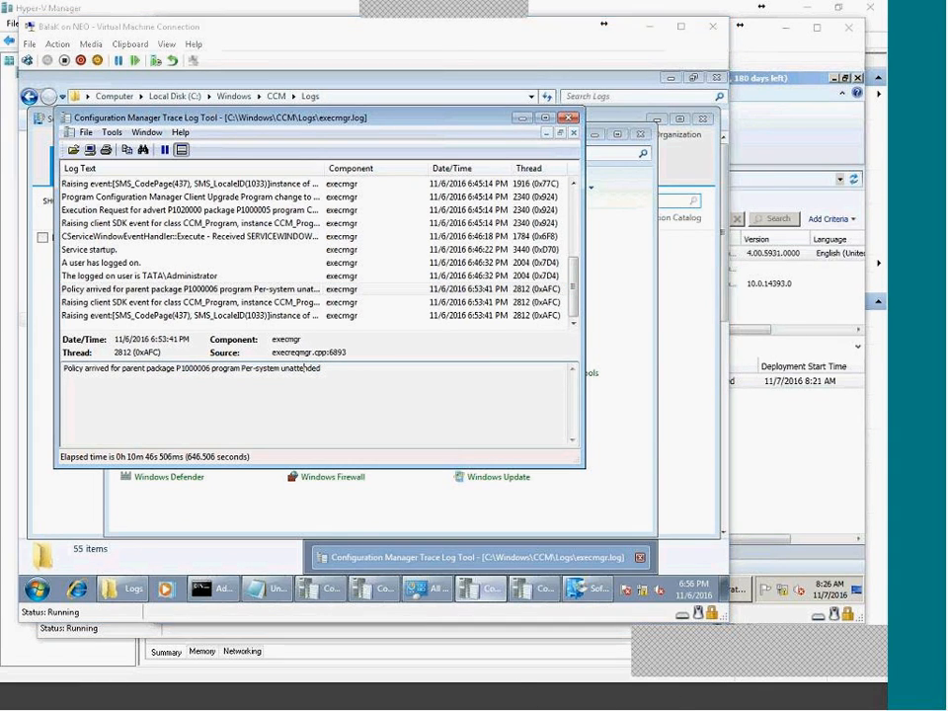
{"action": "left_click", "coordinate": [639, 665]}
{"action": "left_click", "coordinate": [538, 462]}
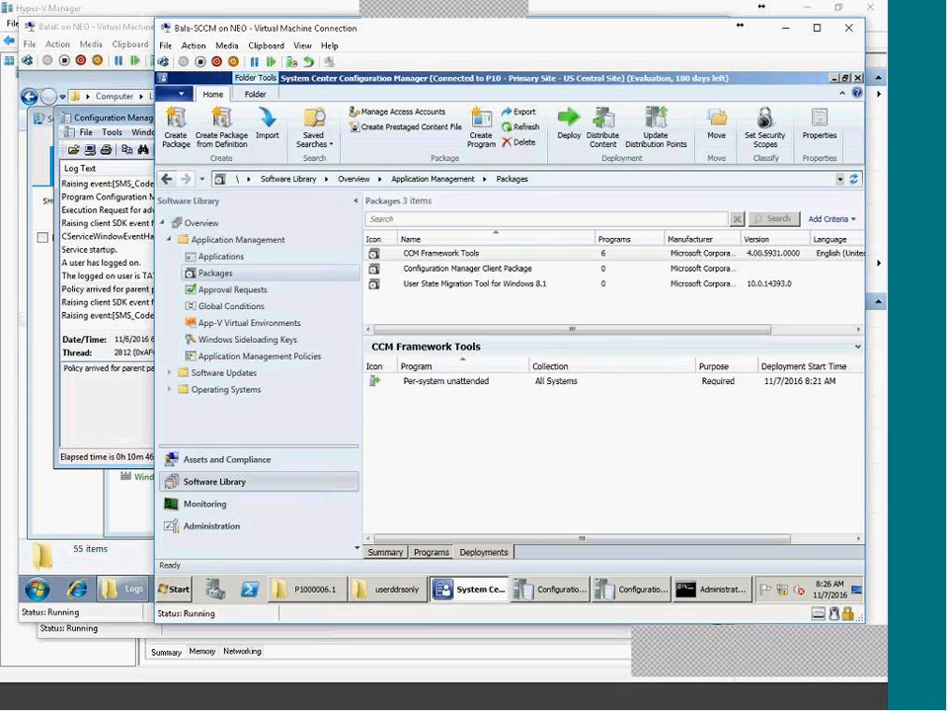
{"action": "left_click_drag", "start_coordinate": [439, 330], "coordinate": [652, 314]}
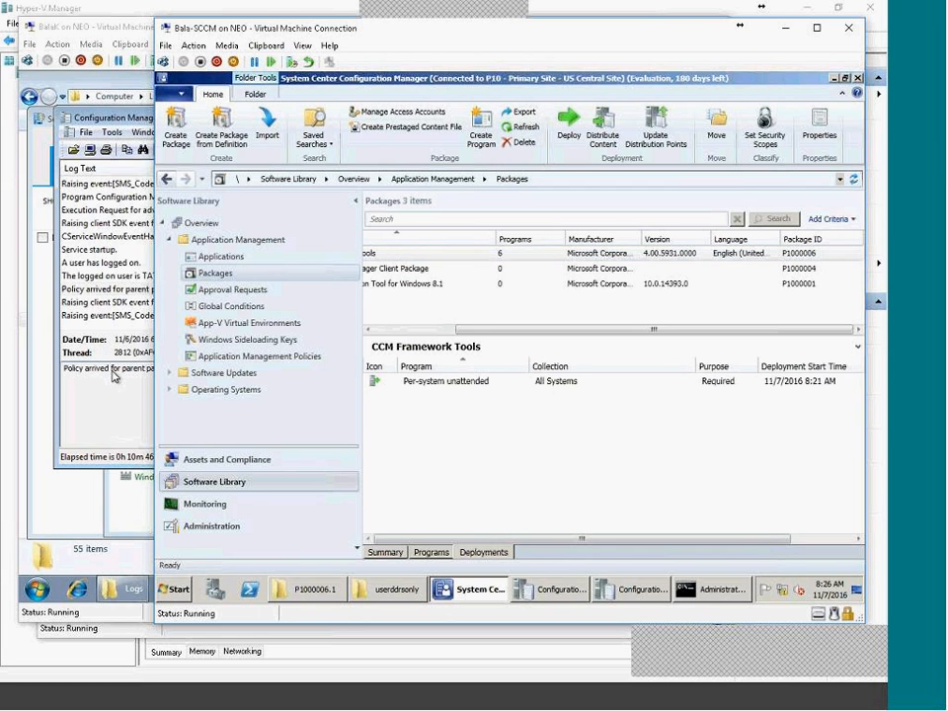
{"action": "left_click", "coordinate": [86, 280]}
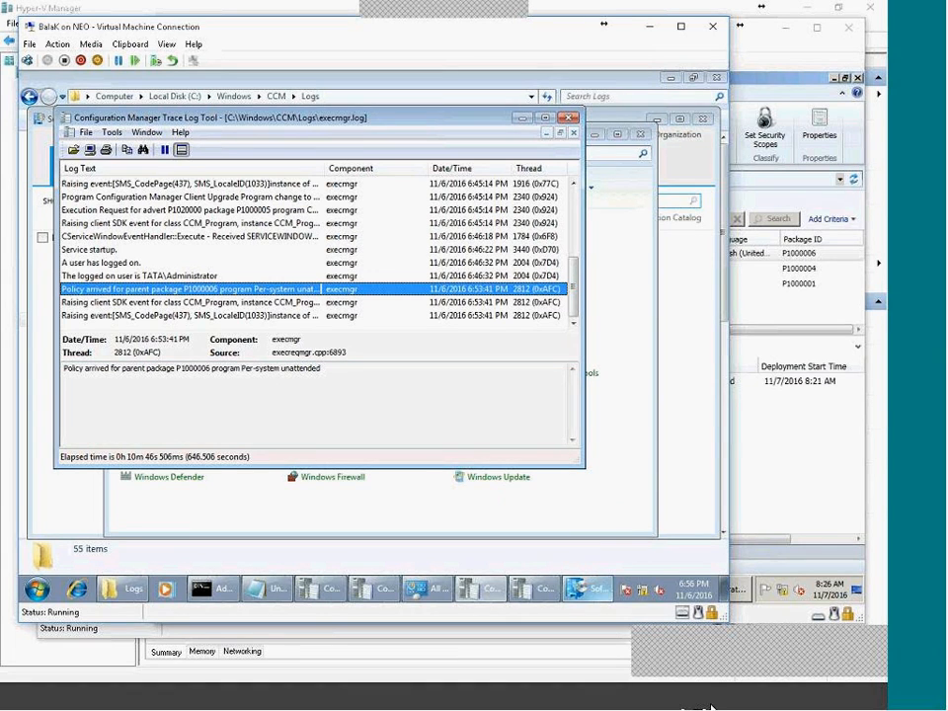
Recheck the latest execmgr.log entries and the client's clock, then switch to the domain controller.
{"action": "mouse_move", "coordinate": [713, 706]}
{"action": "left_click", "coordinate": [296, 315]}
{"action": "left_click", "coordinate": [290, 280]}
{"action": "left_click", "coordinate": [290, 288]}
{"action": "left_click", "coordinate": [695, 594]}
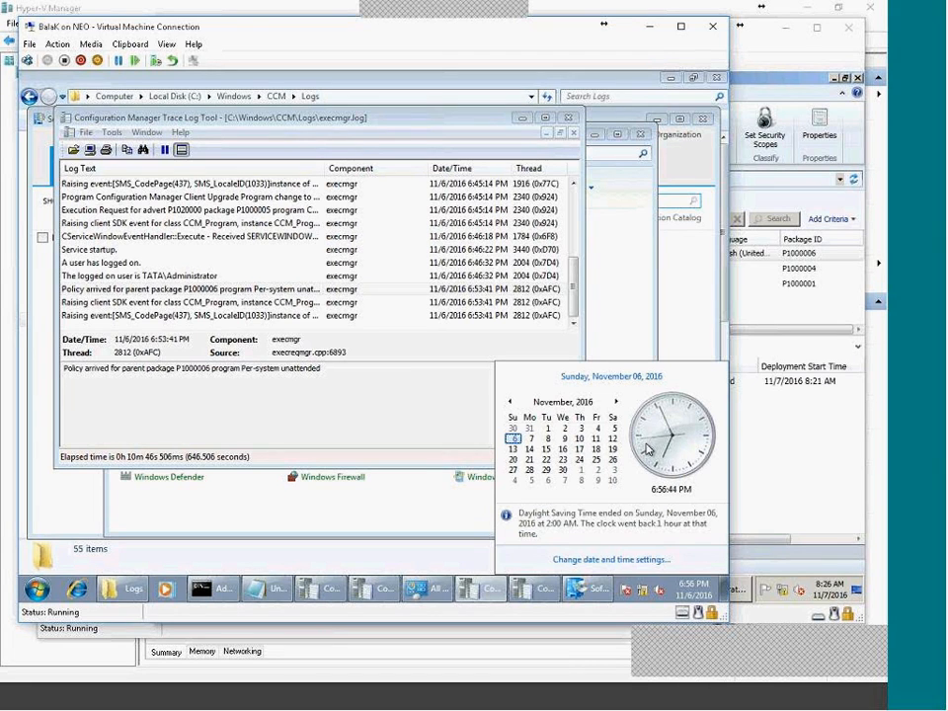
{"action": "left_click", "coordinate": [673, 702]}
Open the CCM Framework Tools deployment properties and go to its Scheduling settings.
{"action": "left_click", "coordinate": [451, 561]}
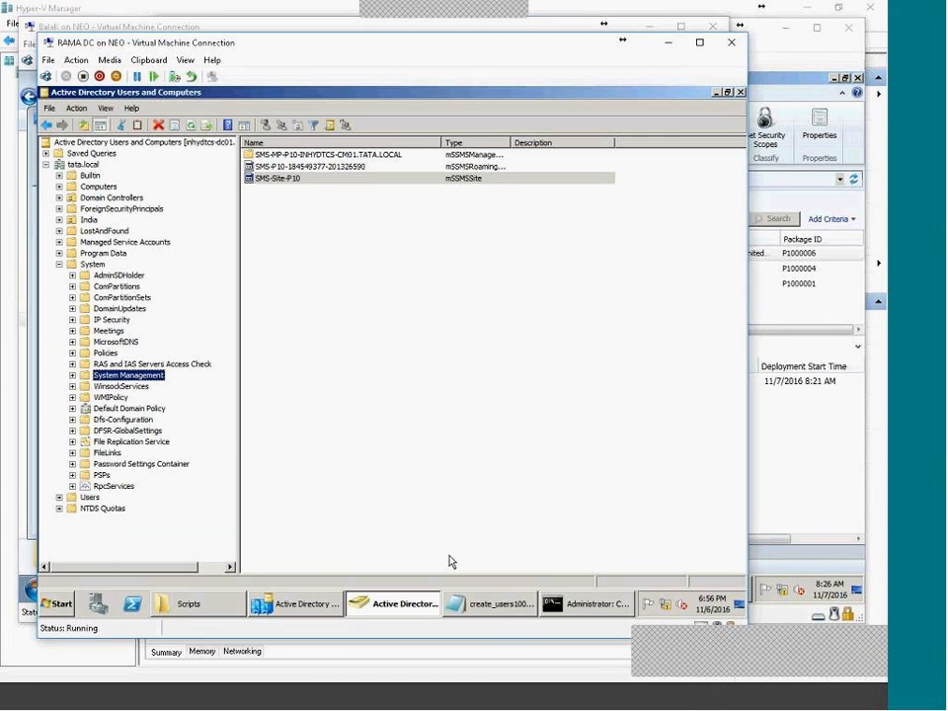
{"action": "left_click", "coordinate": [635, 698]}
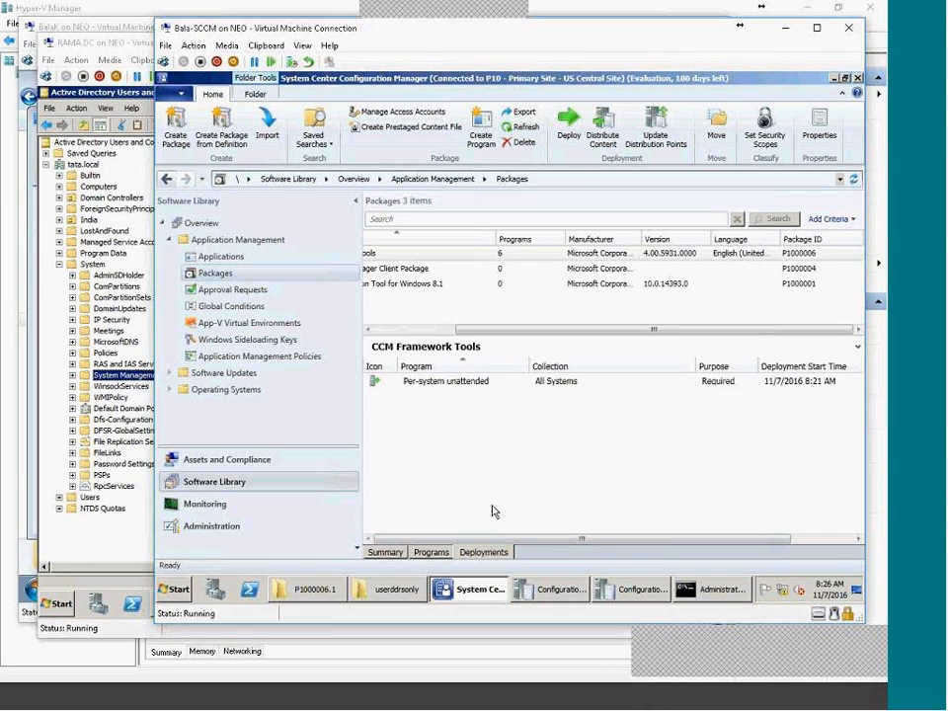
{"action": "double_click", "coordinate": [461, 385]}
{"action": "left_click", "coordinate": [354, 164]}
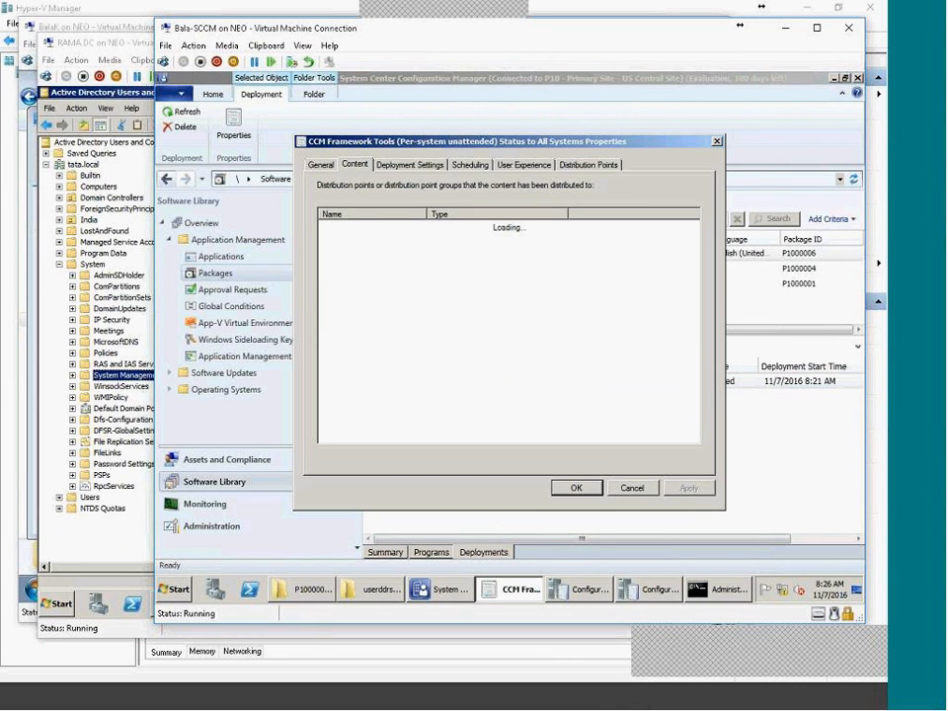
{"action": "left_click", "coordinate": [390, 168]}
{"action": "left_click", "coordinate": [465, 166]}
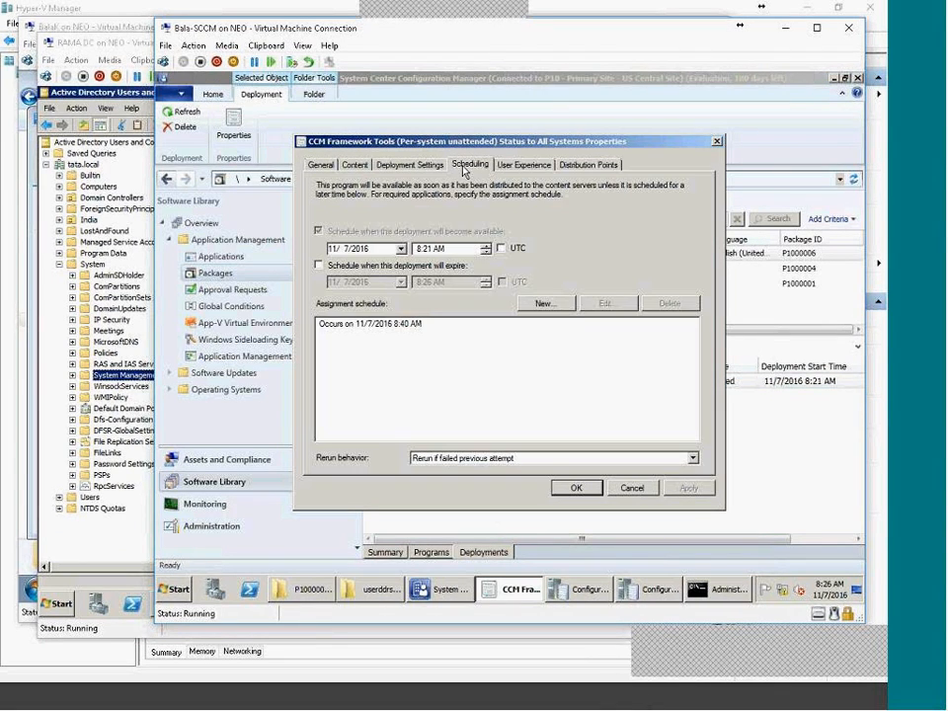
Change the available time hour to 5 (5:21 AM), apply it, and select the assignment schedule entry.
{"action": "left_click", "coordinate": [422, 248]}
{"action": "type", "text": "5"}
{"action": "left_click", "coordinate": [689, 487]}
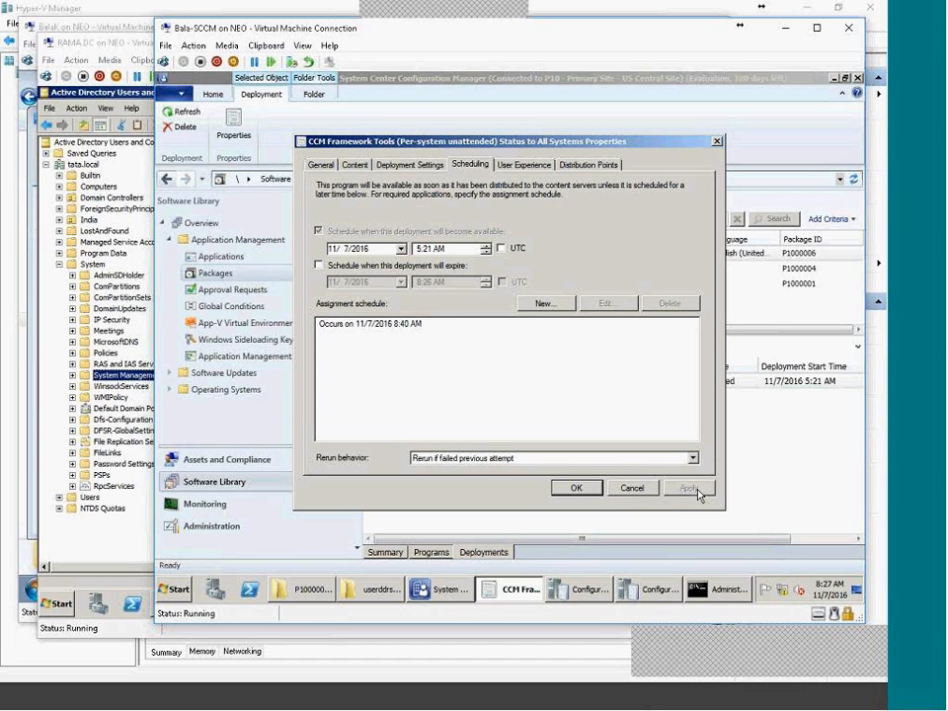
{"action": "left_click", "coordinate": [414, 327]}
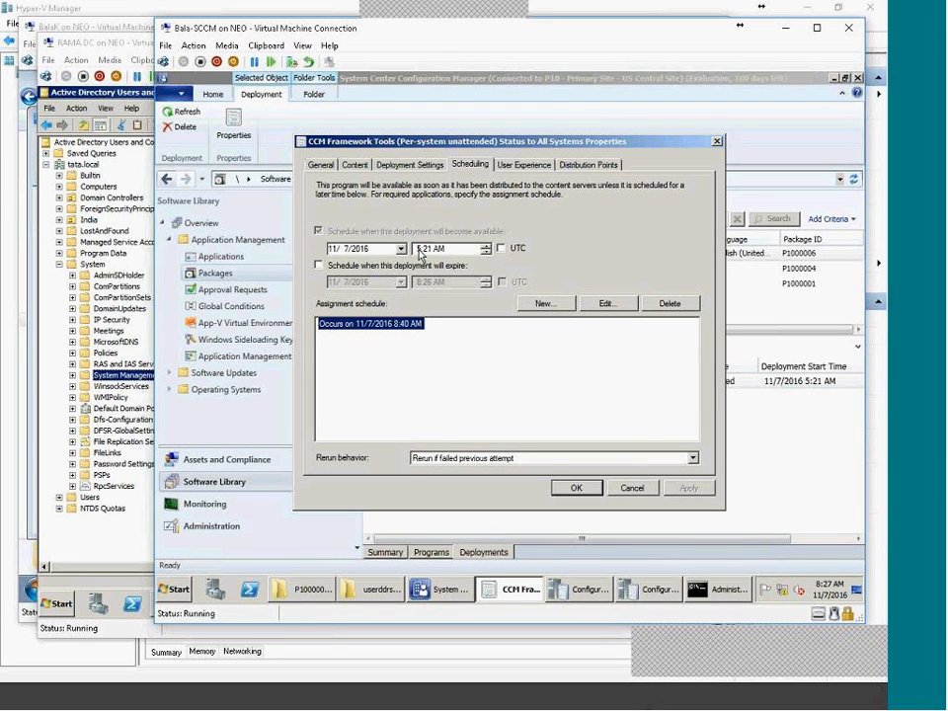
Switch to the client VM, dismiss the clock popup, and bring the Control Panel item list forward.
{"action": "left_click", "coordinate": [716, 700]}
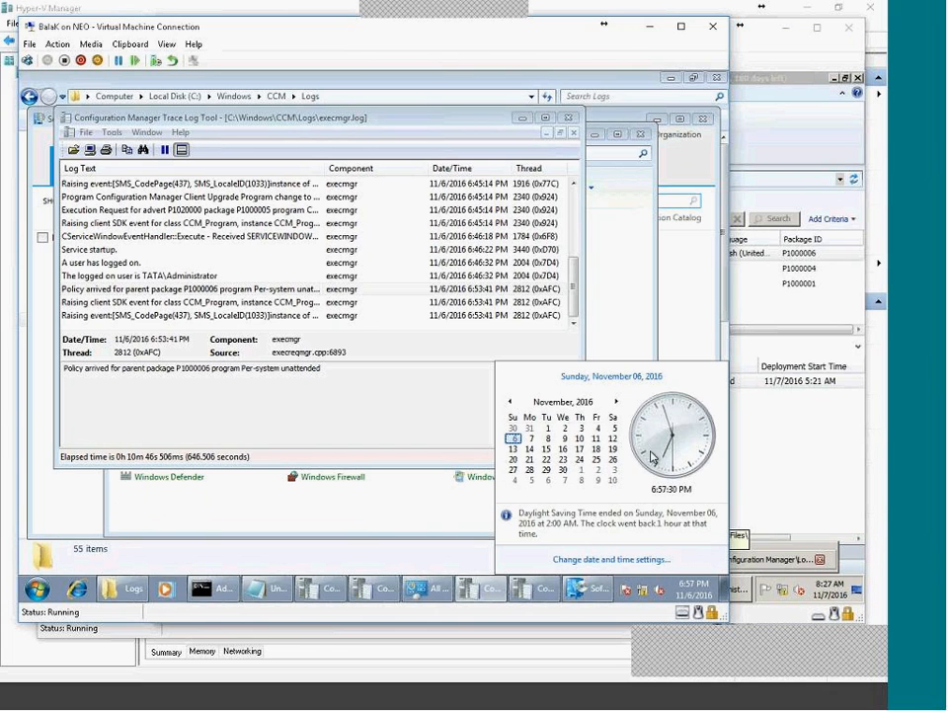
{"action": "left_click", "coordinate": [459, 478]}
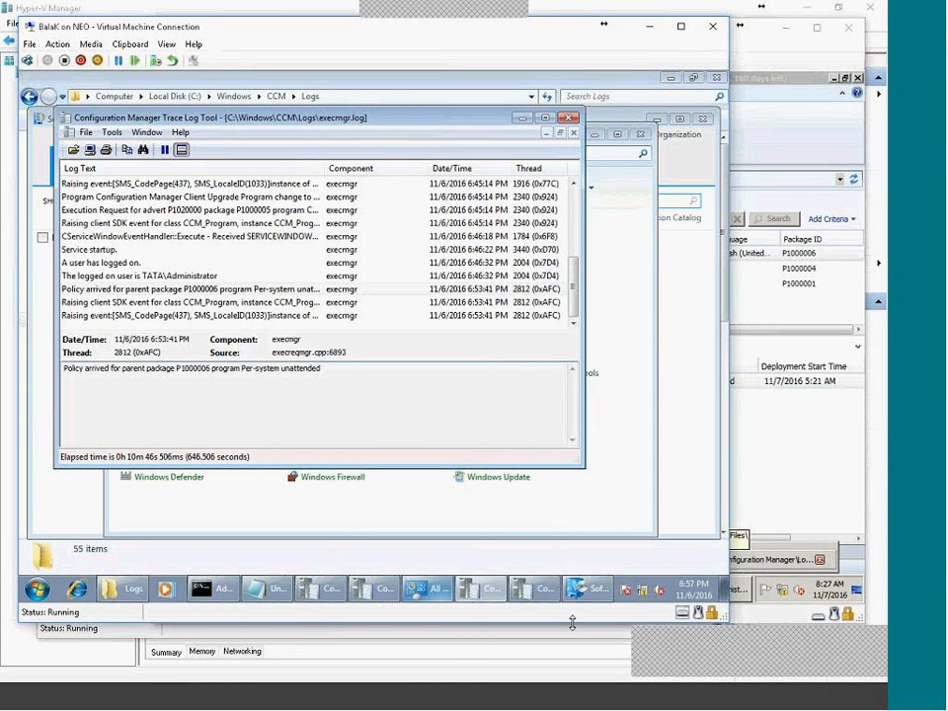
{"action": "left_click", "coordinate": [426, 588]}
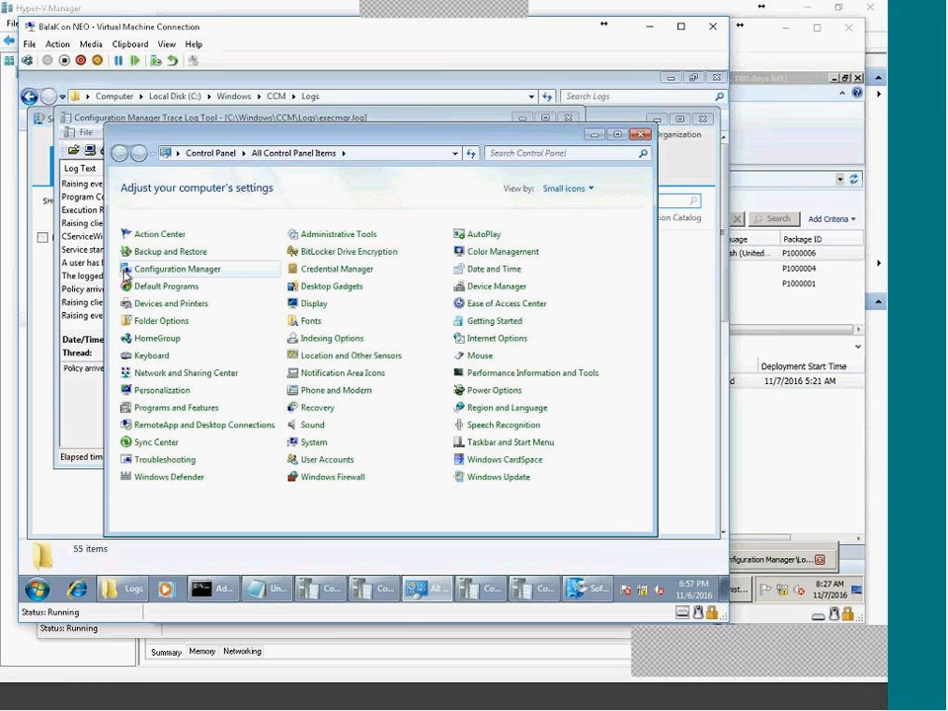
Run the Machine Policy Retrieval & Evaluation Cycle twice from the Configuration Manager client's Actions tab.
{"action": "left_click", "coordinate": [172, 277]}
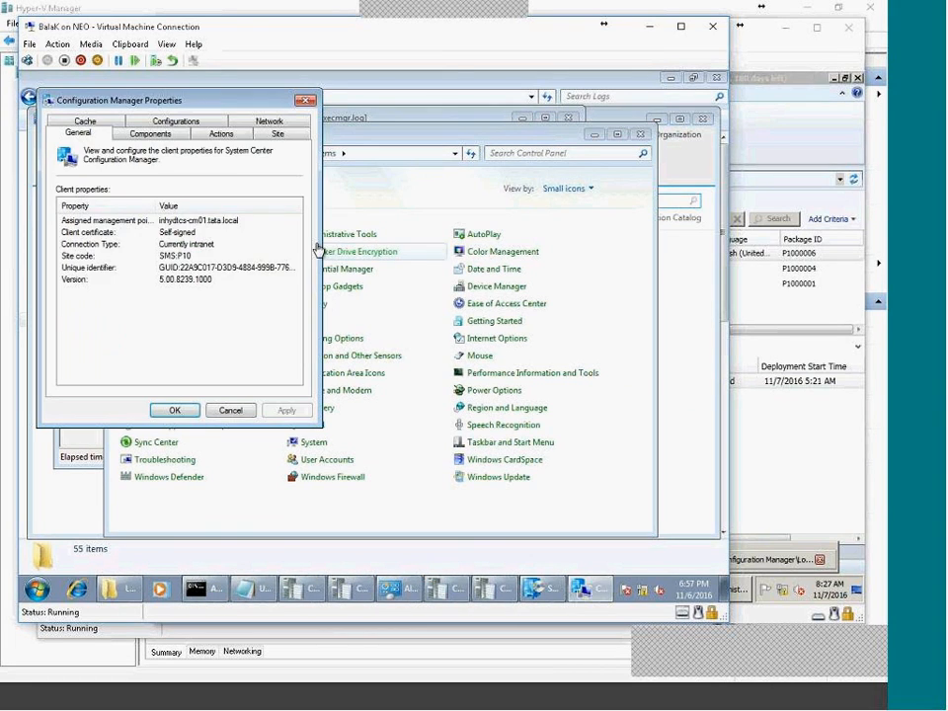
{"action": "left_click", "coordinate": [219, 132]}
{"action": "left_click", "coordinate": [153, 258]}
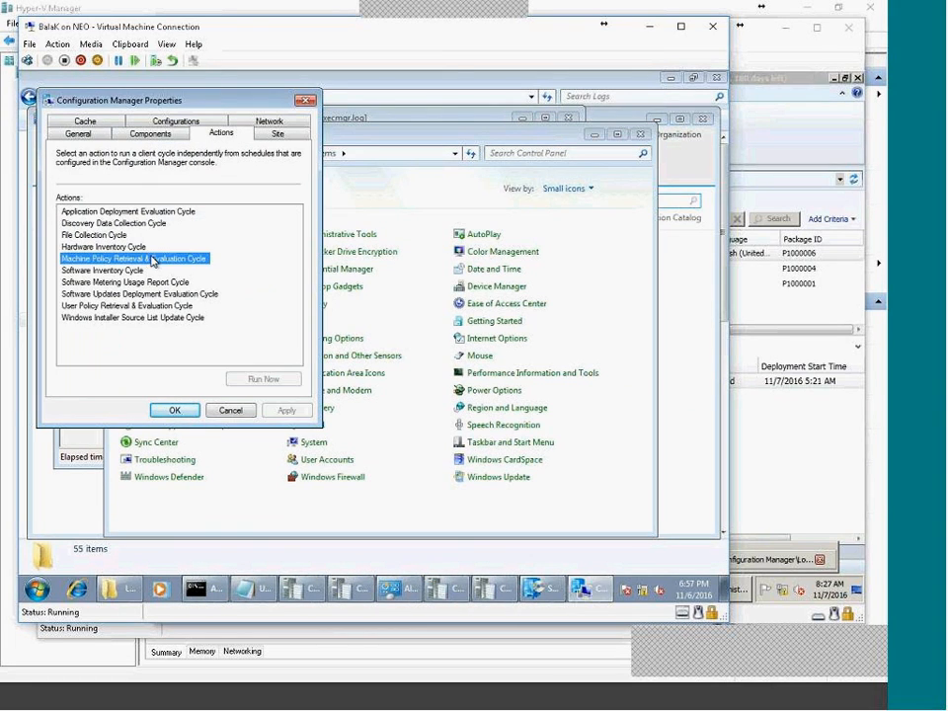
{"action": "left_click", "coordinate": [263, 378]}
{"action": "left_click", "coordinate": [502, 382]}
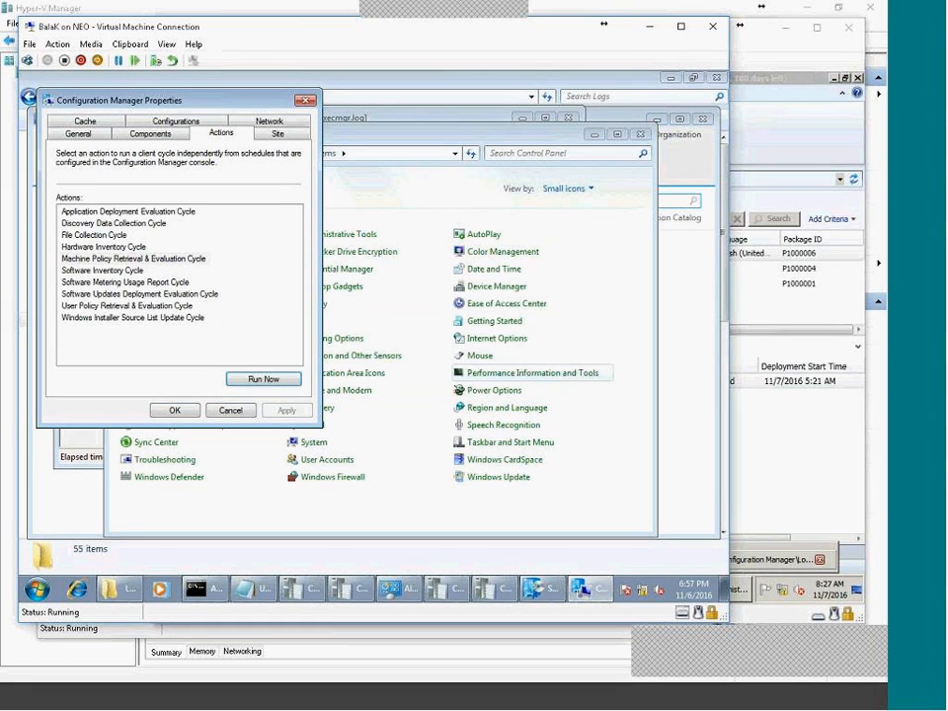
{"action": "left_click", "coordinate": [264, 378]}
{"action": "left_click", "coordinate": [504, 379]}
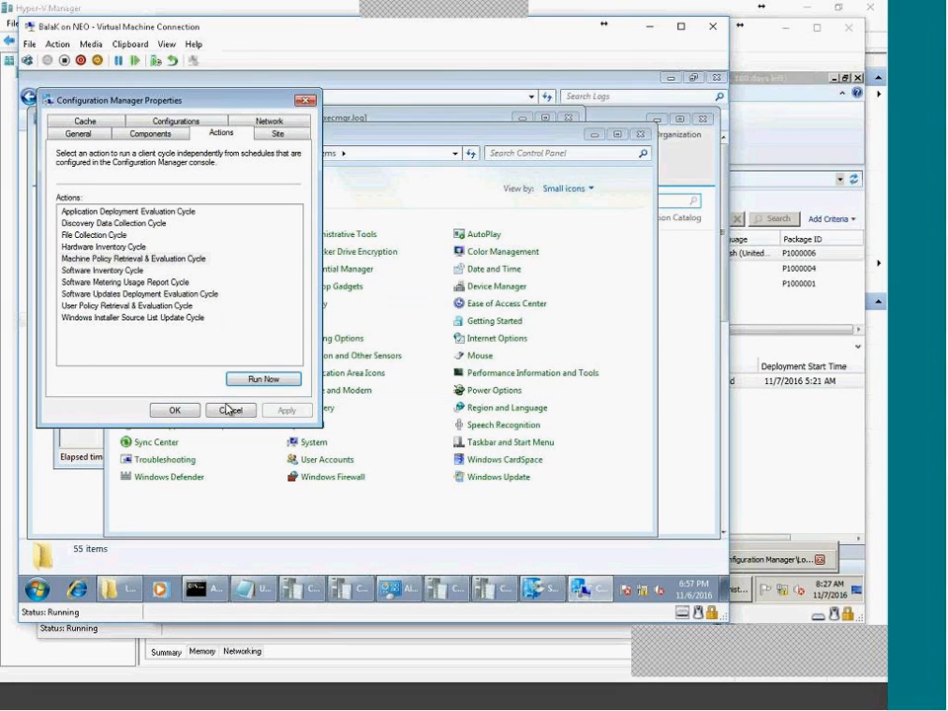
{"action": "left_click", "coordinate": [230, 410]}
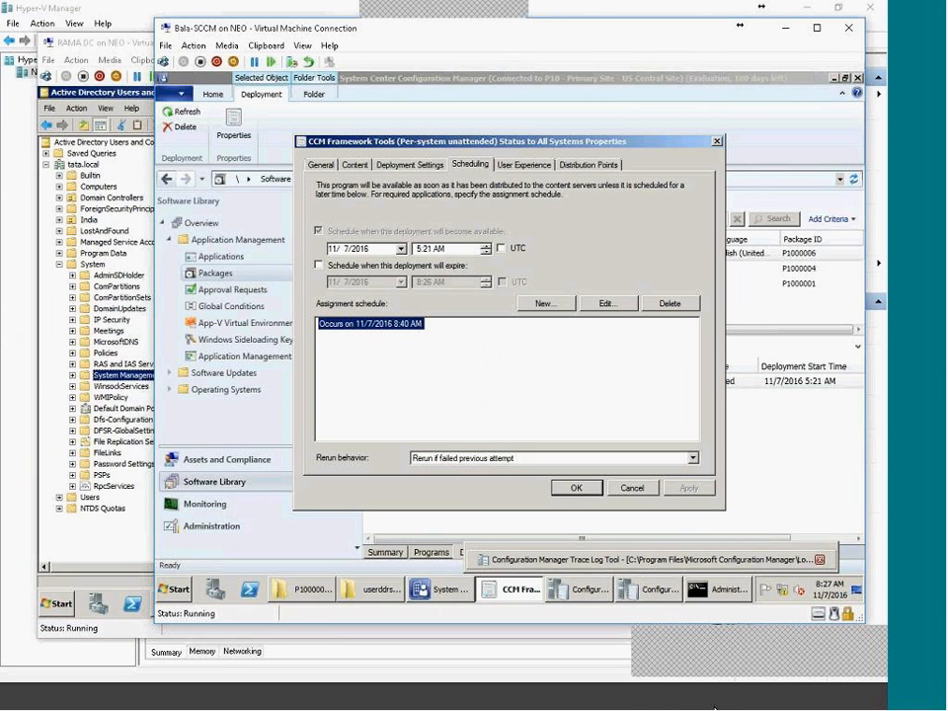
Switch the available time to PM and replace the 8:40 AM assignment with As soon as possible.
{"action": "left_click", "coordinate": [437, 249]}
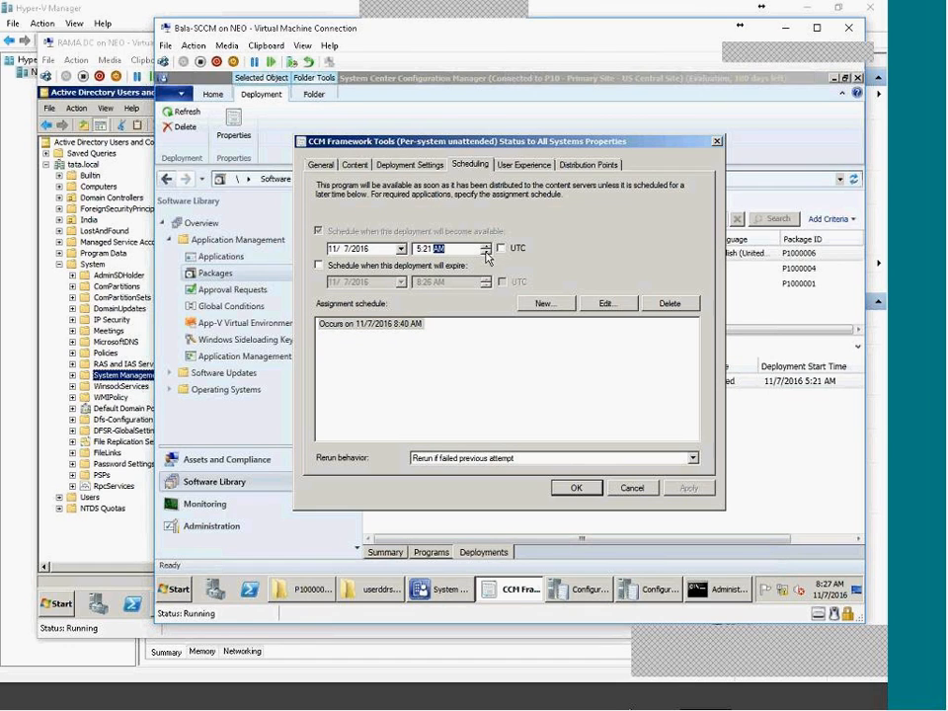
{"action": "left_click", "coordinate": [402, 330]}
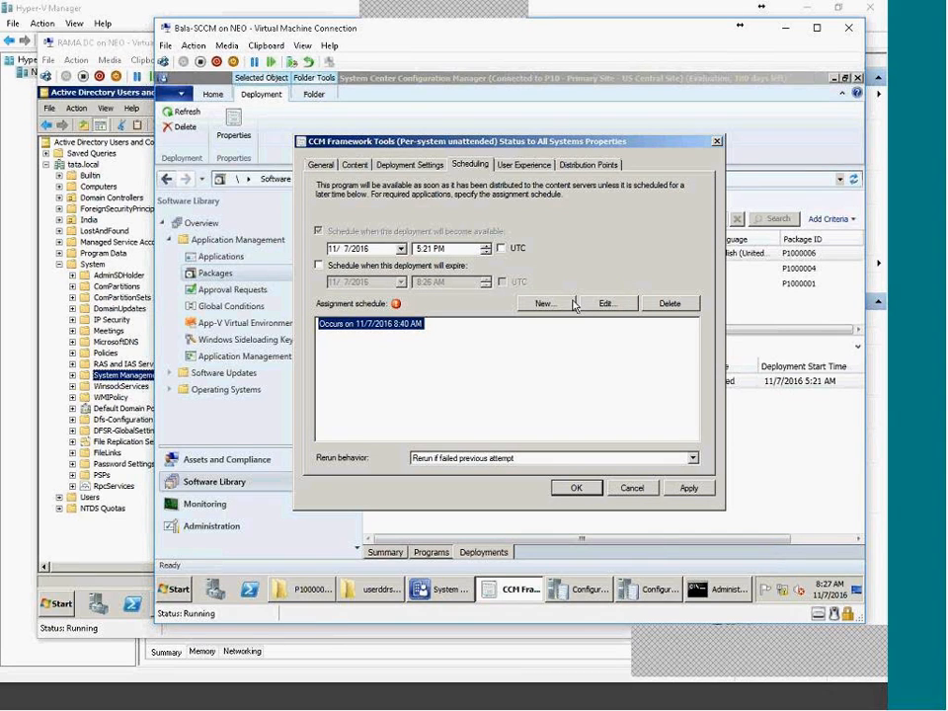
{"action": "left_click", "coordinate": [678, 303]}
{"action": "left_click", "coordinate": [545, 303]}
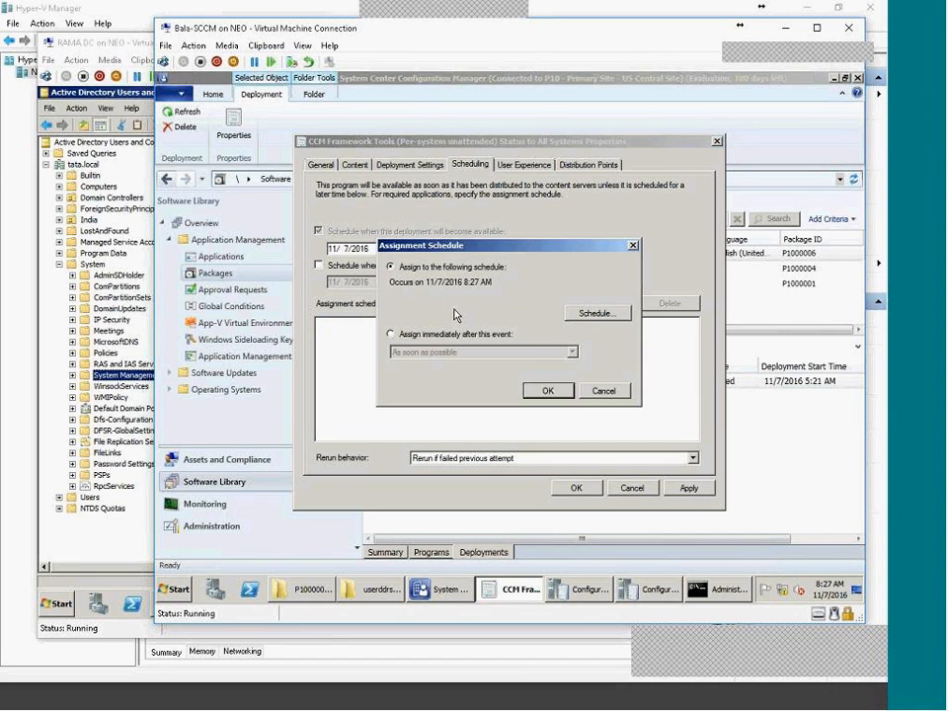
{"action": "left_click", "coordinate": [425, 334]}
{"action": "left_click", "coordinate": [546, 391]}
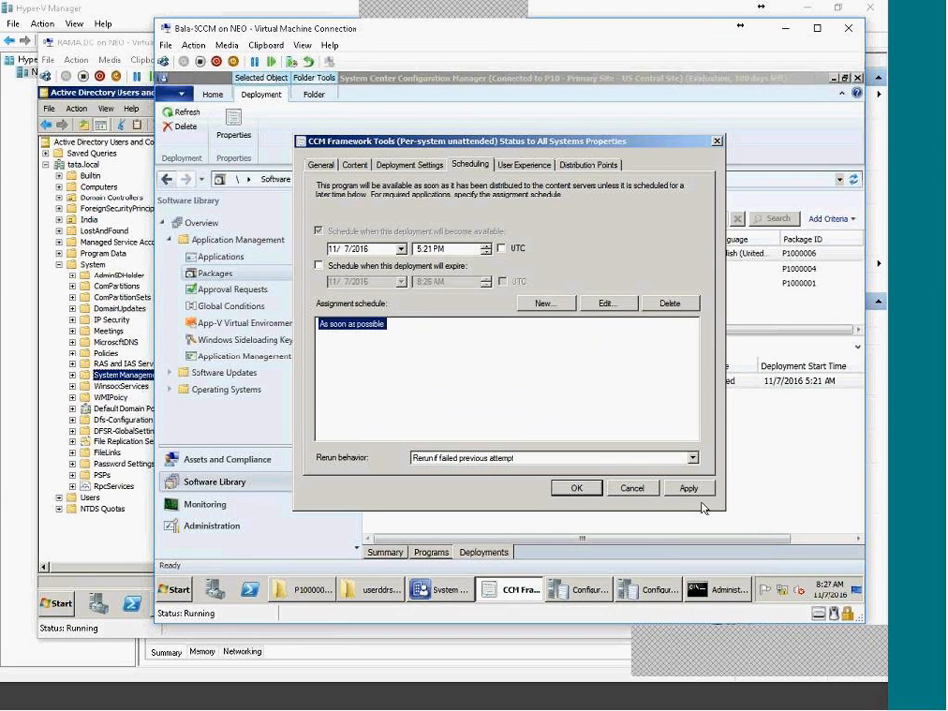
{"action": "left_click", "coordinate": [687, 487]}
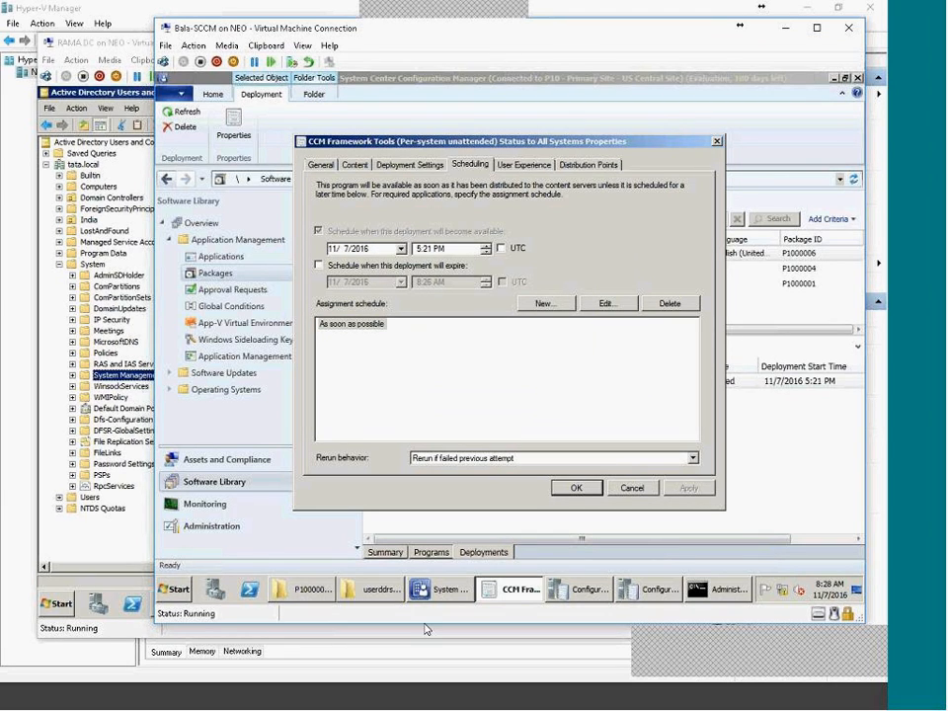
Set the deployment's available date to November 6, 2016 and apply it.
{"action": "left_click", "coordinate": [401, 249]}
{"action": "left_click", "coordinate": [340, 305]}
{"action": "left_click", "coordinate": [685, 488]}
{"action": "left_click", "coordinate": [329, 250]}
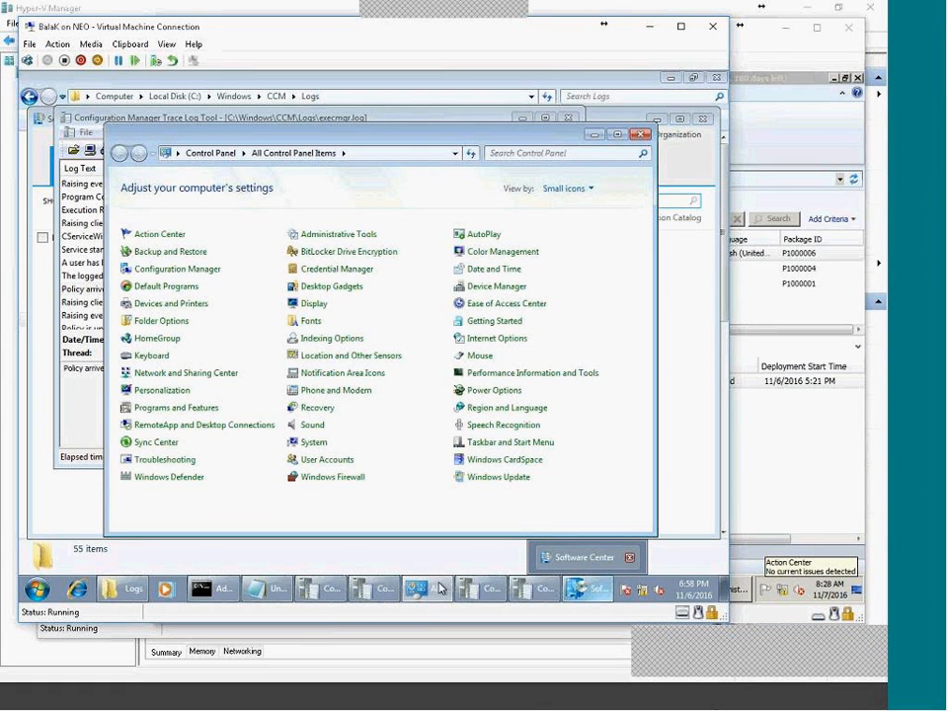
Run the Machine Policy Retrieval & Evaluation Cycle twice again on the client.
{"action": "left_click", "coordinate": [178, 268]}
{"action": "left_click", "coordinate": [239, 150]}
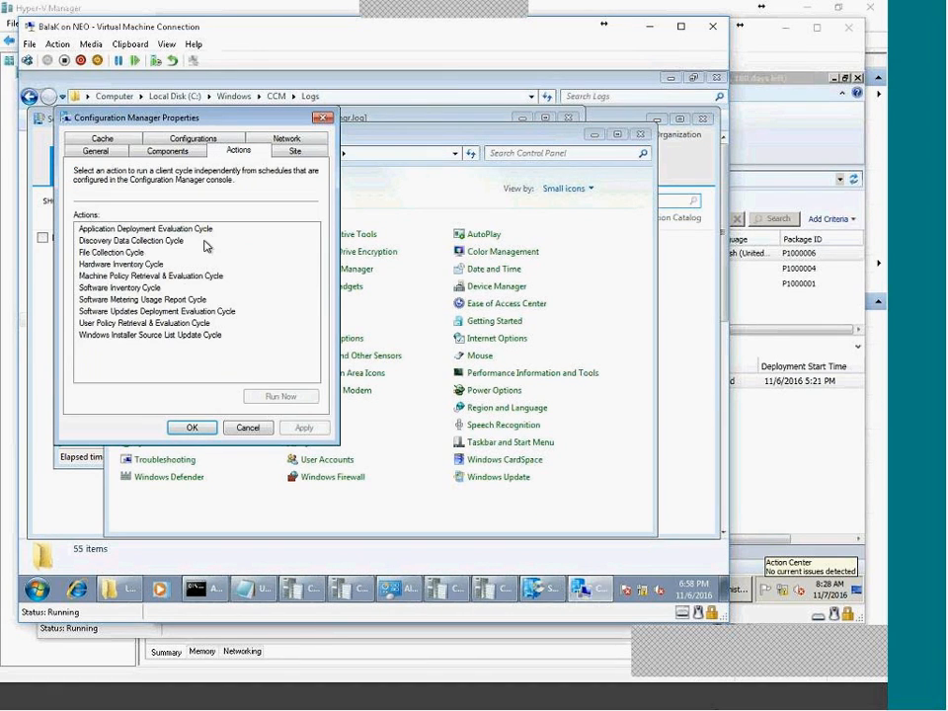
{"action": "left_click", "coordinate": [150, 275]}
{"action": "left_click", "coordinate": [286, 399]}
{"action": "left_click", "coordinate": [499, 378]}
{"action": "left_click", "coordinate": [279, 393]}
{"action": "left_click", "coordinate": [499, 380]}
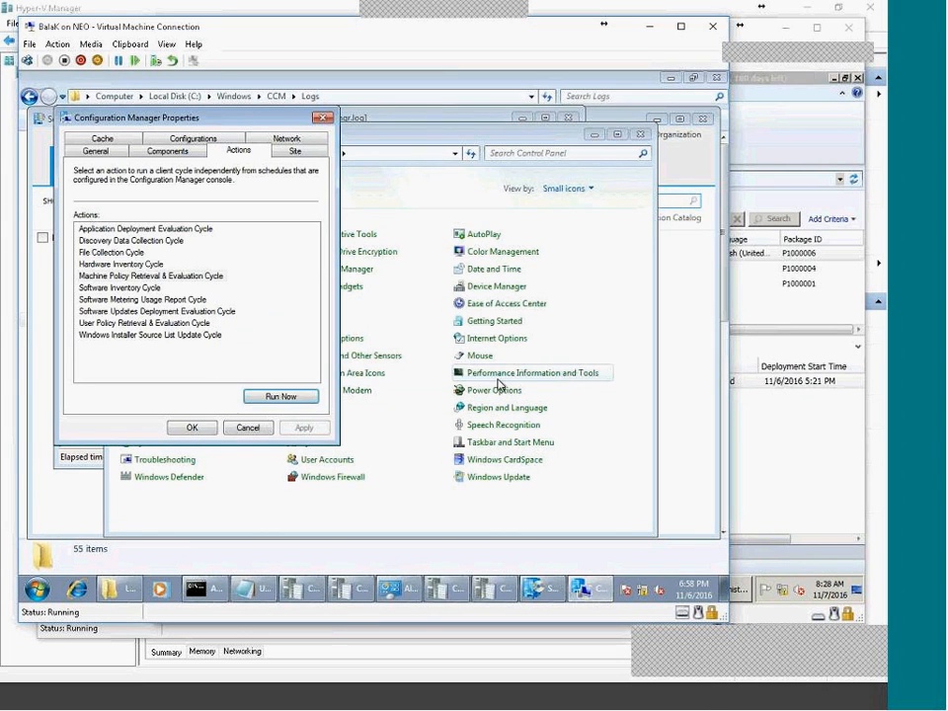
{"action": "left_click", "coordinate": [240, 424]}
Browse the client's time zone list, keep (UTC-08:00) Pacific Time, and close Control Panel.
{"action": "left_click", "coordinate": [694, 590]}
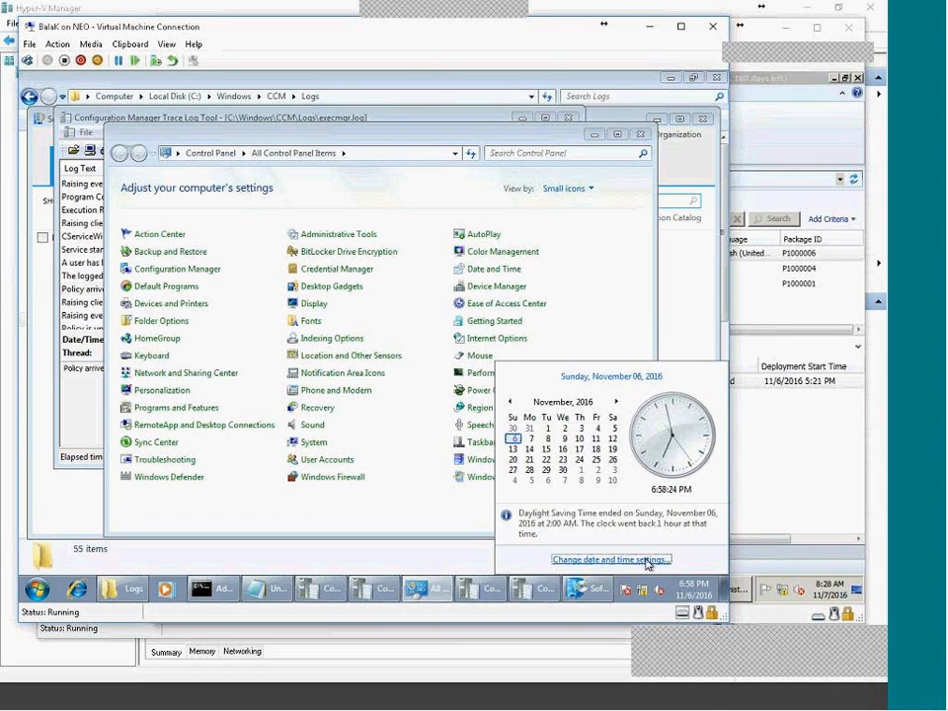
{"action": "left_click", "coordinate": [637, 558]}
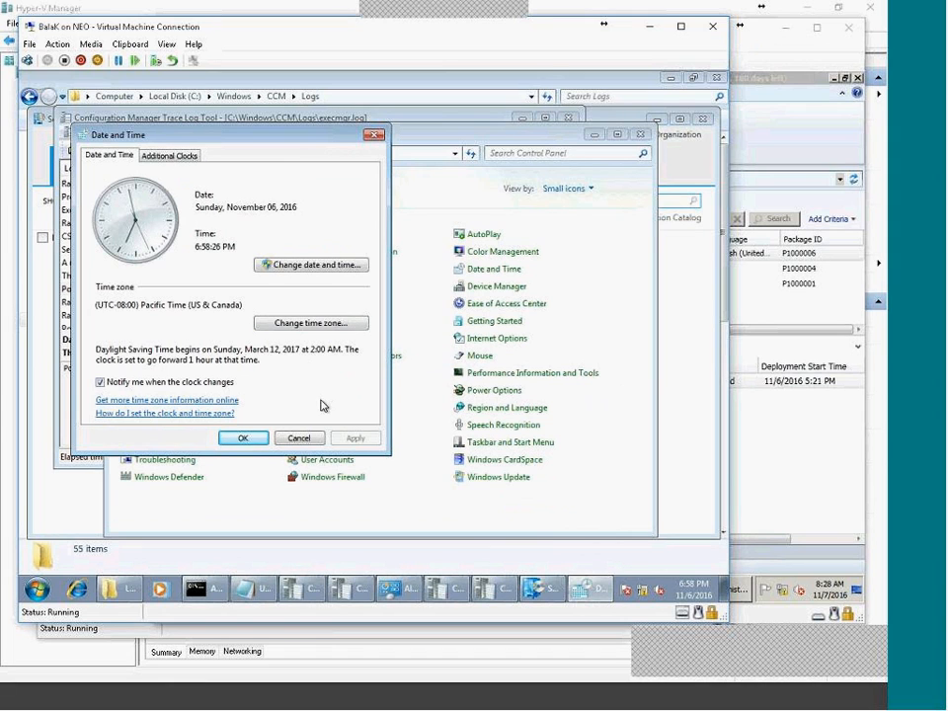
{"action": "left_click", "coordinate": [311, 324]}
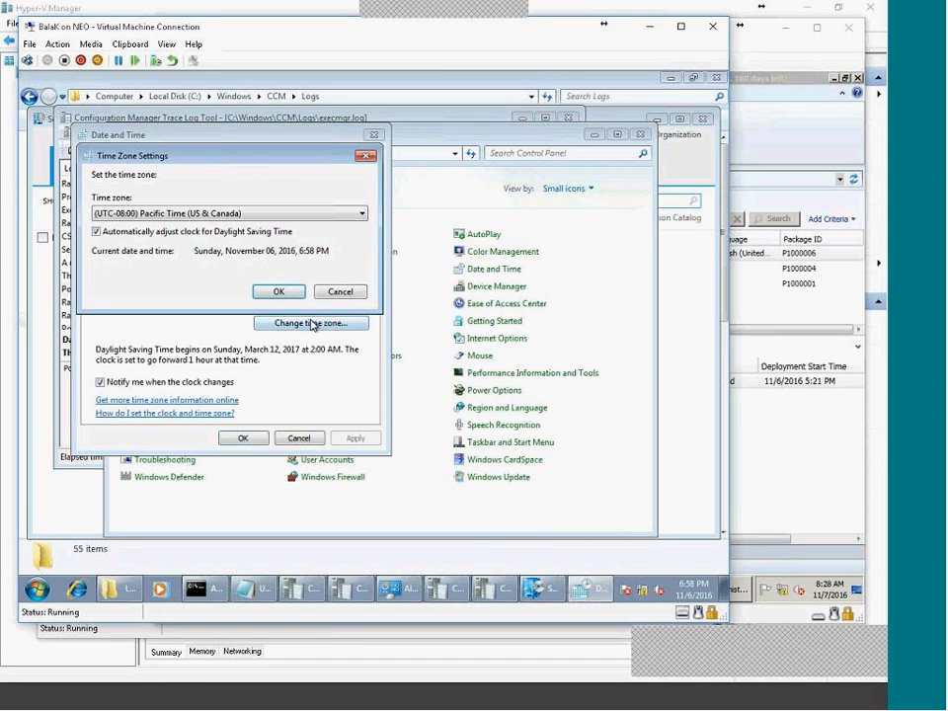
{"action": "left_click", "coordinate": [148, 211]}
{"action": "left_click_drag", "start_coordinate": [359, 275], "coordinate": [363, 410]}
{"action": "scroll", "coordinate": [242, 464], "scroll_direction": "down", "scroll_amount": 3}
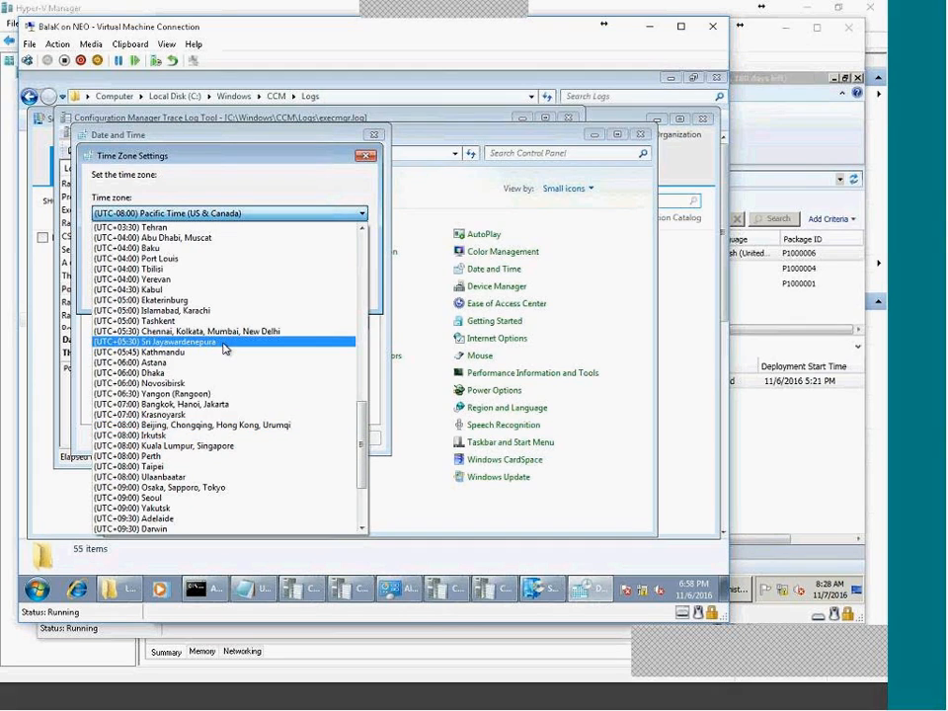
{"action": "left_click", "coordinate": [609, 533]}
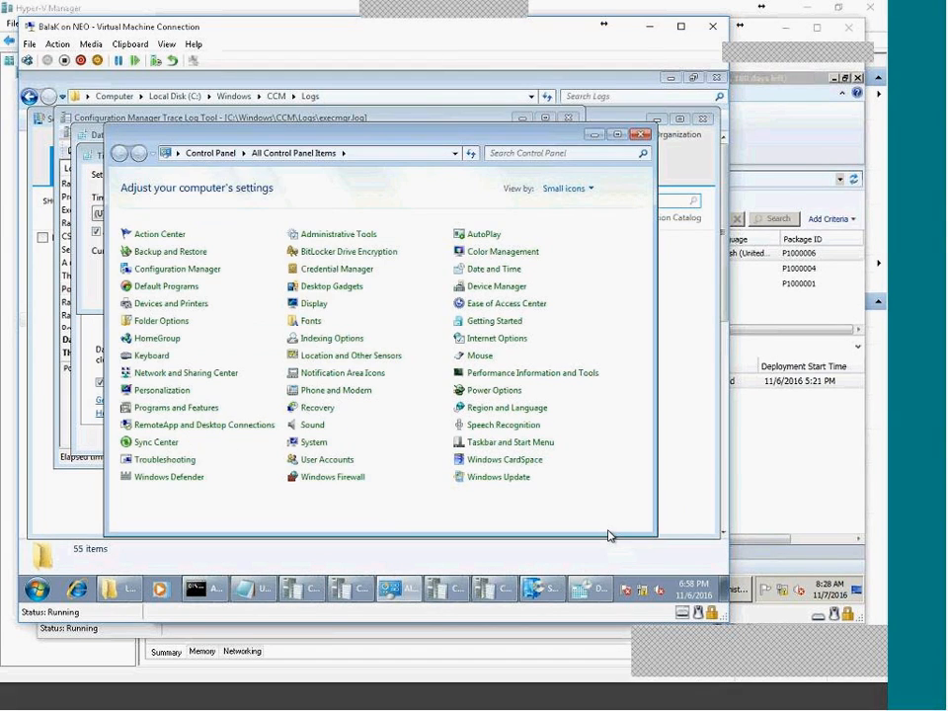
{"action": "left_click", "coordinate": [641, 136]}
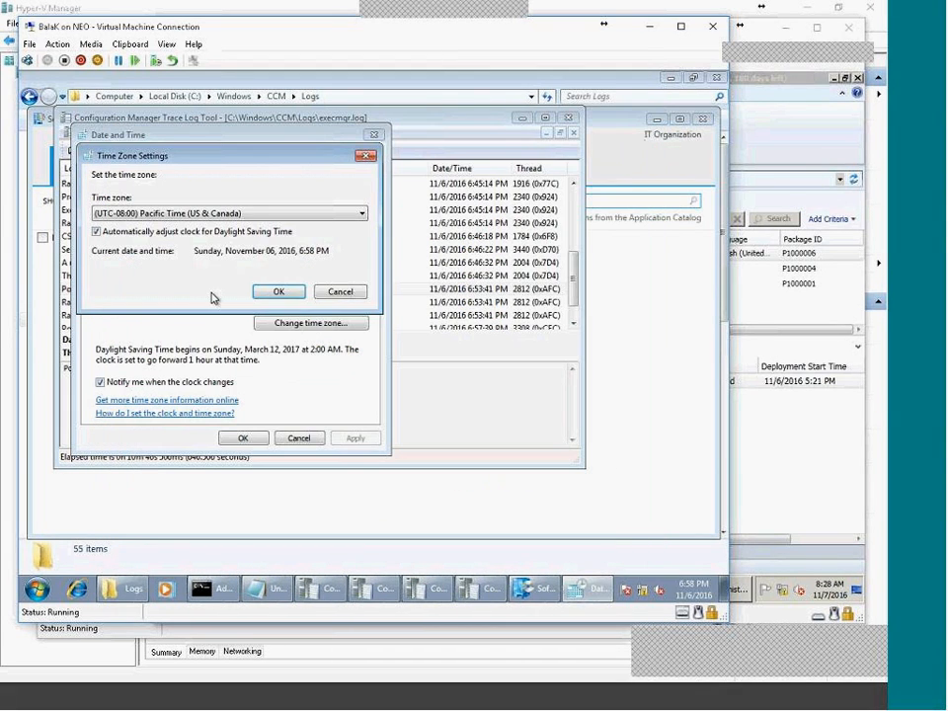
{"action": "left_click", "coordinate": [336, 292]}
{"action": "left_click", "coordinate": [297, 437]}
Review the latest execmgr.log entries, including the Policy is updated entry.
{"action": "scroll", "coordinate": [396, 372], "scroll_direction": "down", "scroll_amount": 1}
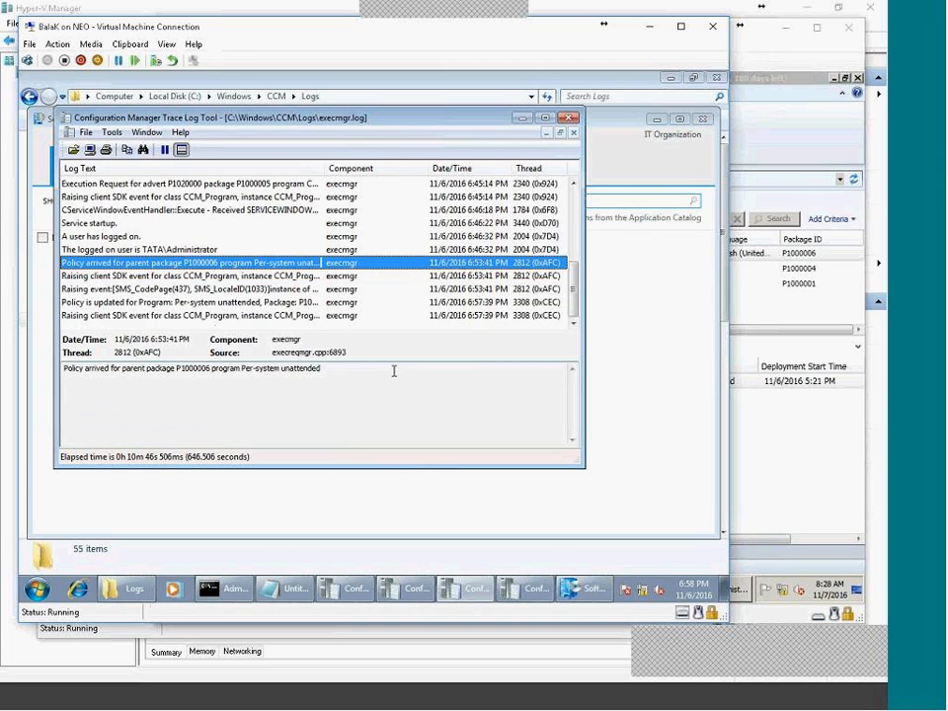
{"action": "left_click", "coordinate": [284, 316]}
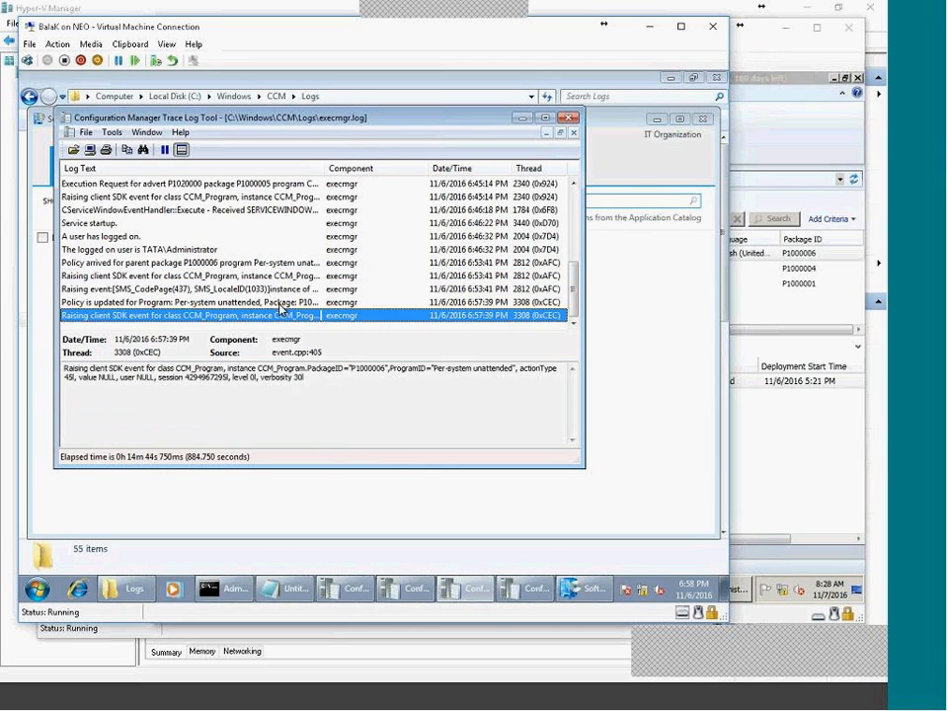
{"action": "left_click", "coordinate": [278, 309]}
{"action": "left_click", "coordinate": [278, 315]}
Check all programs and Software Center for available software, then return to execmgr.log.
{"action": "left_click", "coordinate": [37, 589]}
{"action": "left_click", "coordinate": [66, 526]}
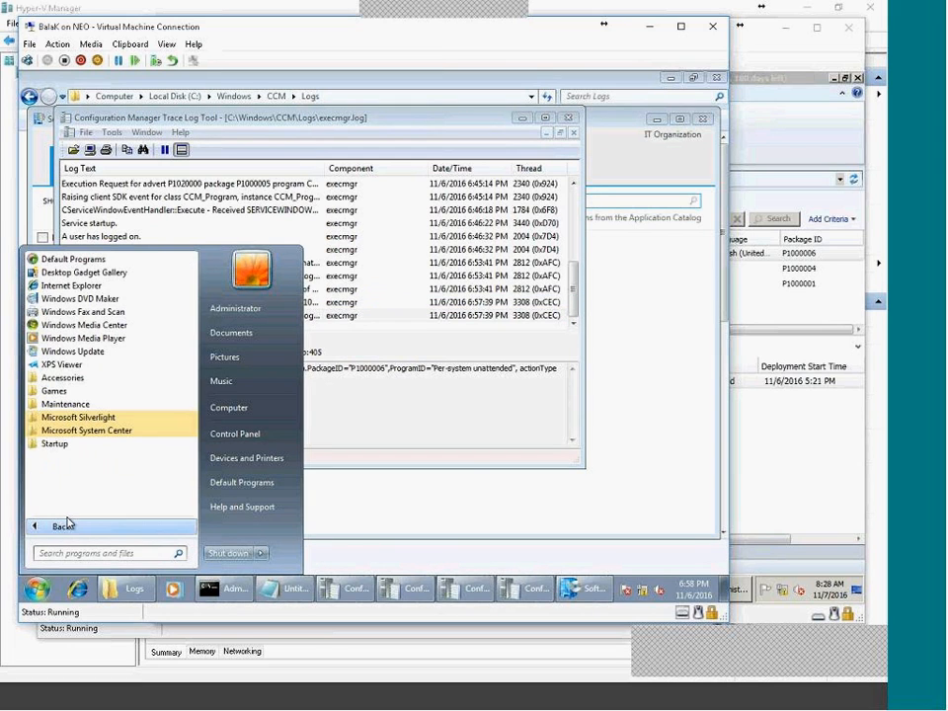
{"action": "left_click", "coordinate": [306, 318]}
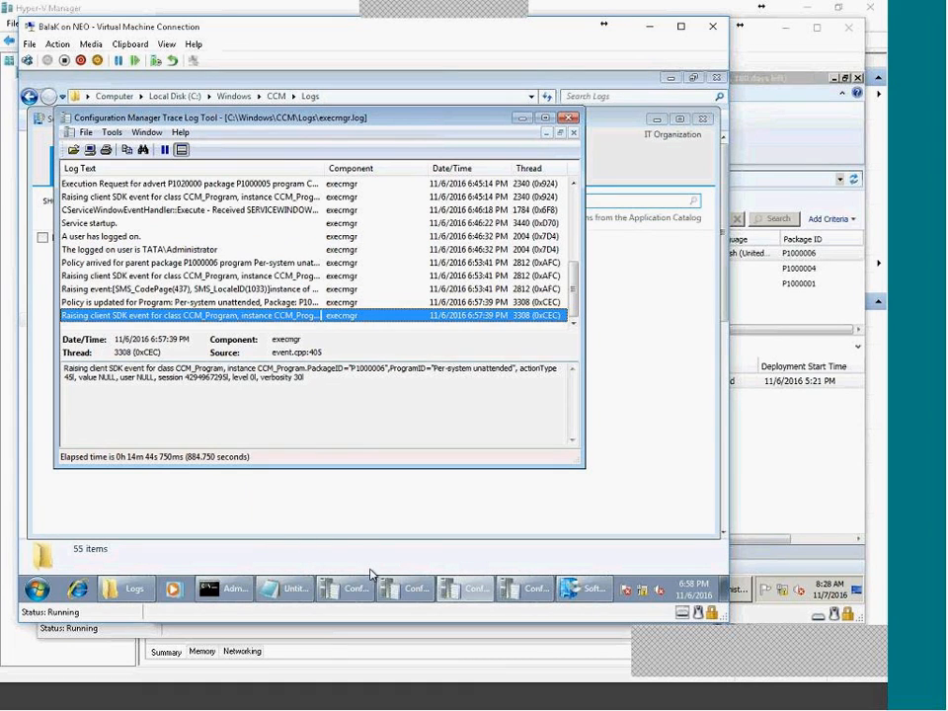
{"action": "left_click", "coordinate": [592, 592]}
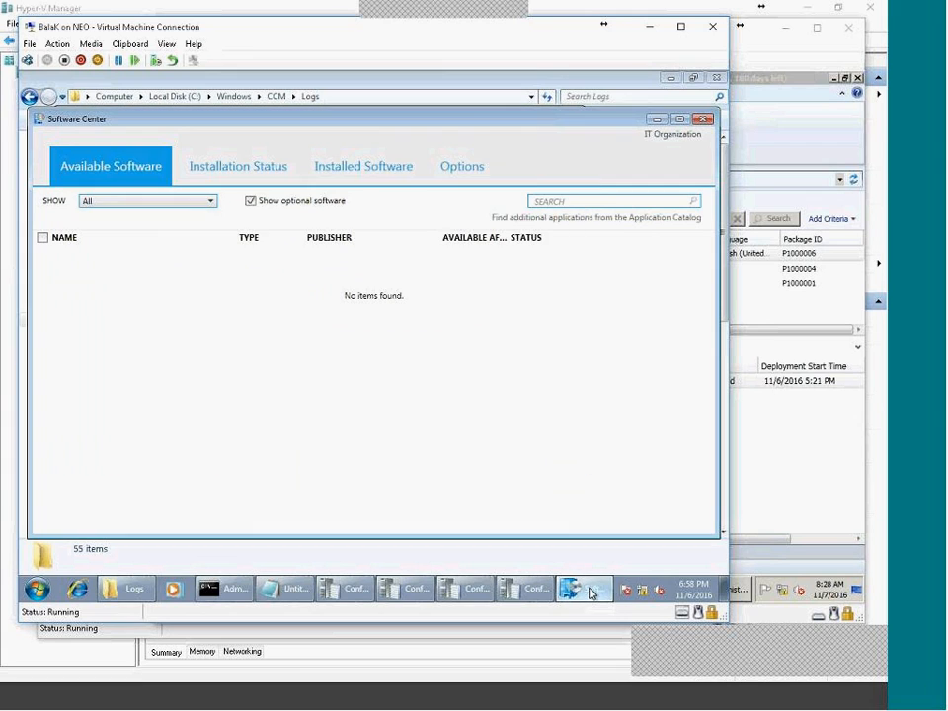
{"action": "left_click", "coordinate": [464, 588]}
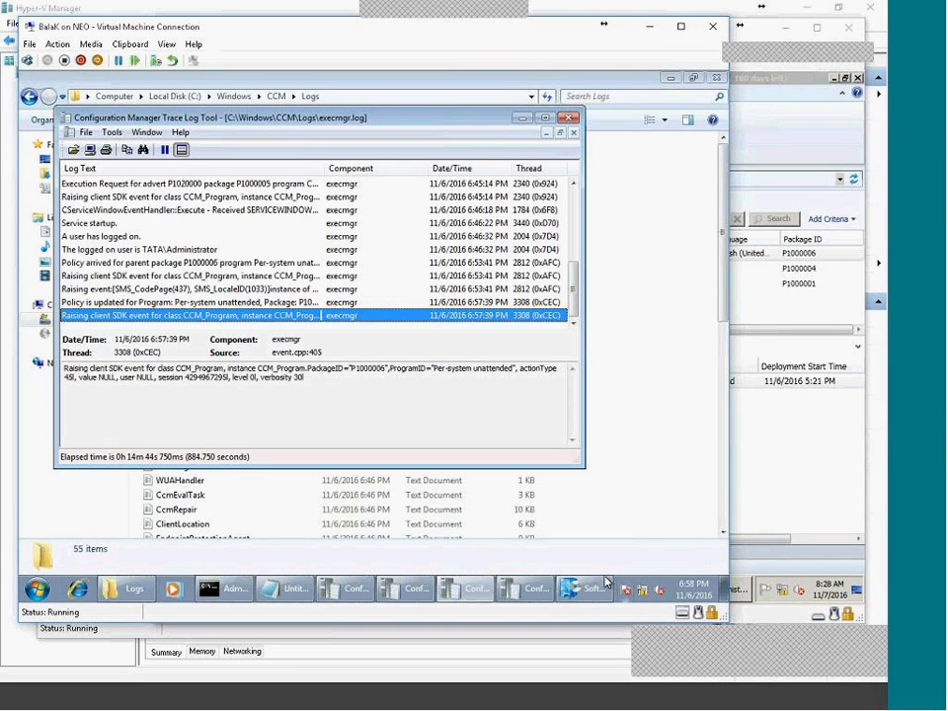
Compare the client's clock with the SCCM server's date, time and time zone, leaving them unchanged.
{"action": "left_click", "coordinate": [38, 589]}
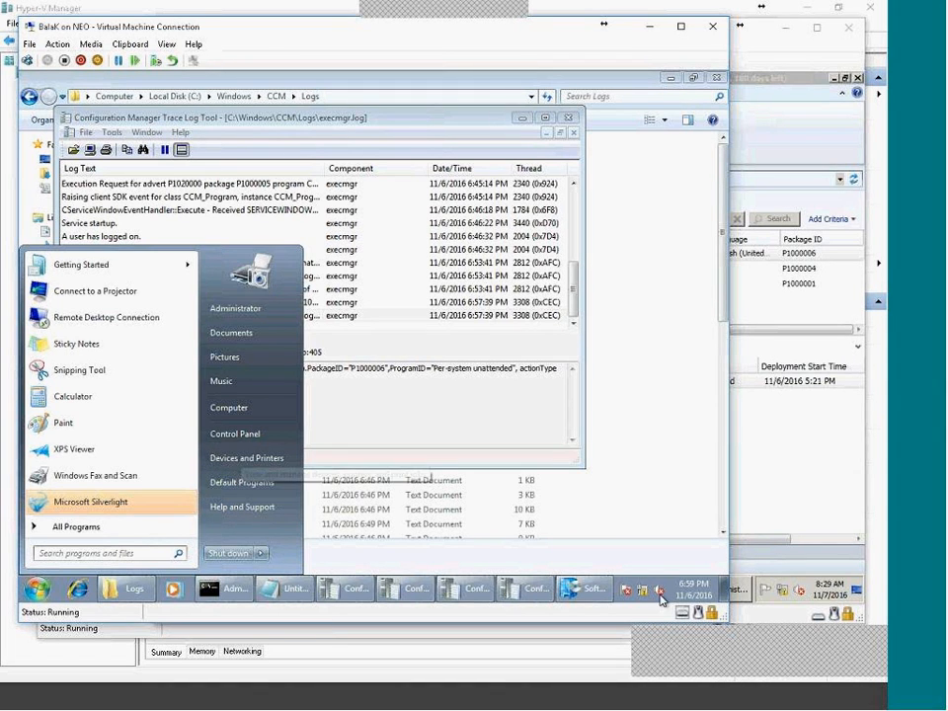
{"action": "left_click", "coordinate": [691, 592]}
{"action": "left_click", "coordinate": [827, 588]}
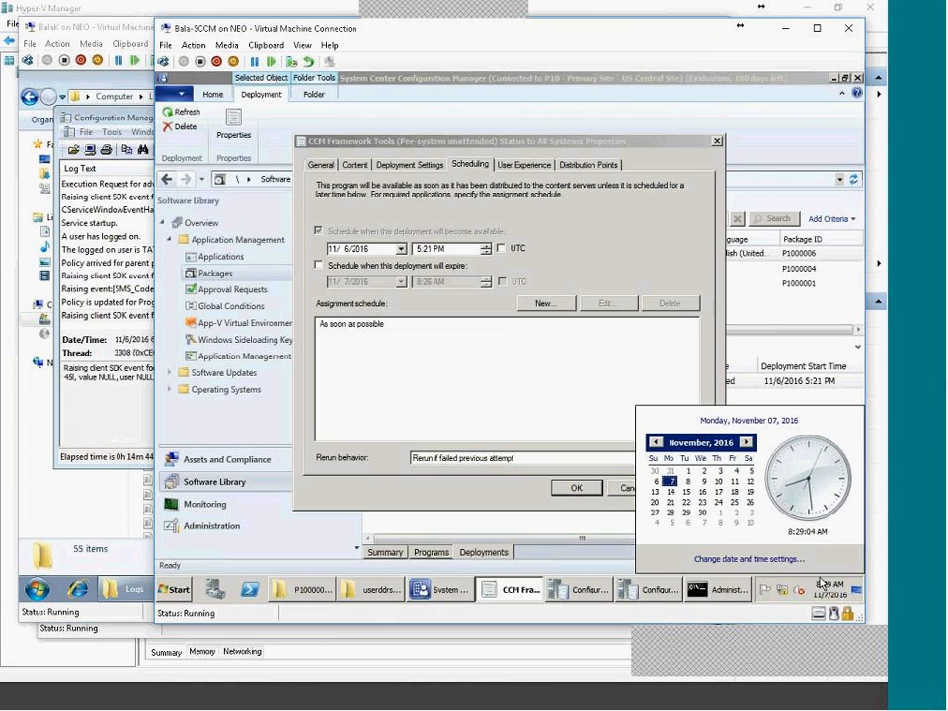
{"action": "left_click", "coordinate": [763, 560]}
{"action": "left_click_drag", "start_coordinate": [389, 355], "coordinate": [285, 356]}
{"action": "left_click", "coordinate": [485, 487]}
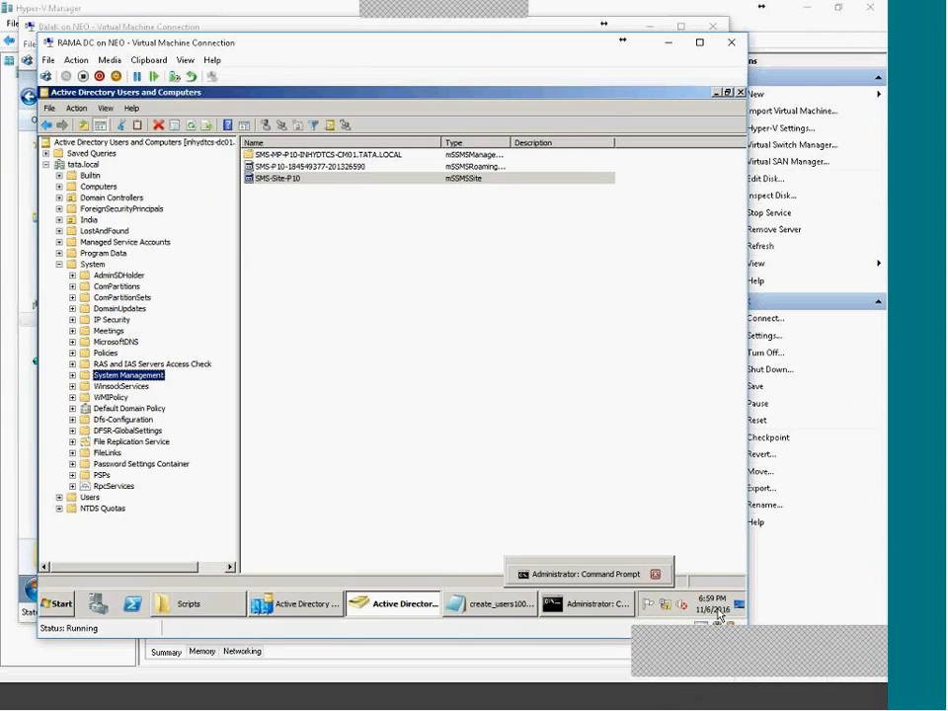
Change the domain controller's time zone to (UTC+05:30) Chennai, Kolkata, Mumbai, New Delhi.
{"action": "left_click", "coordinate": [719, 614]}
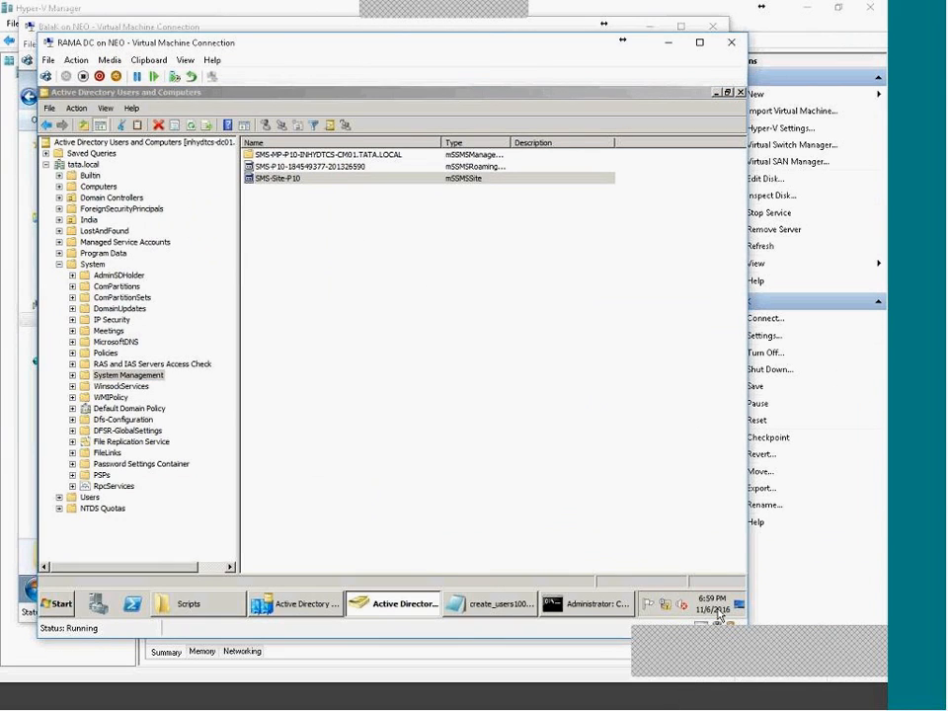
{"action": "left_click", "coordinate": [667, 574]}
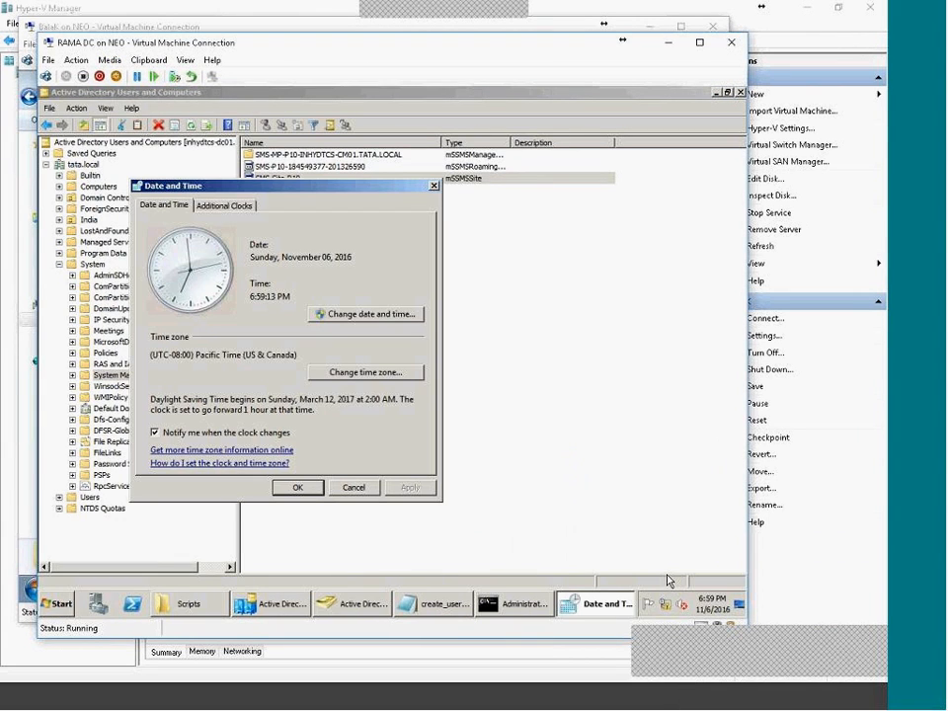
{"action": "left_click", "coordinate": [381, 372]}
{"action": "left_click", "coordinate": [282, 259]}
{"action": "scroll", "coordinate": [417, 402], "scroll_direction": "down", "scroll_amount": 7}
{"action": "scroll", "coordinate": [281, 507], "scroll_direction": "down", "scroll_amount": 7}
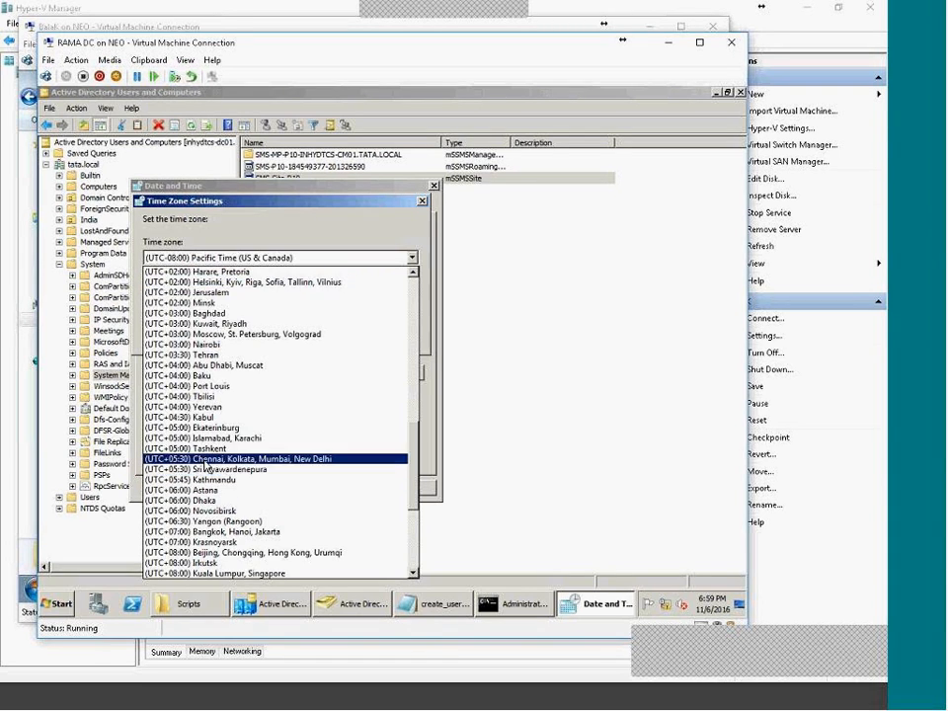
{"action": "left_click", "coordinate": [227, 458]}
{"action": "left_click", "coordinate": [330, 335]}
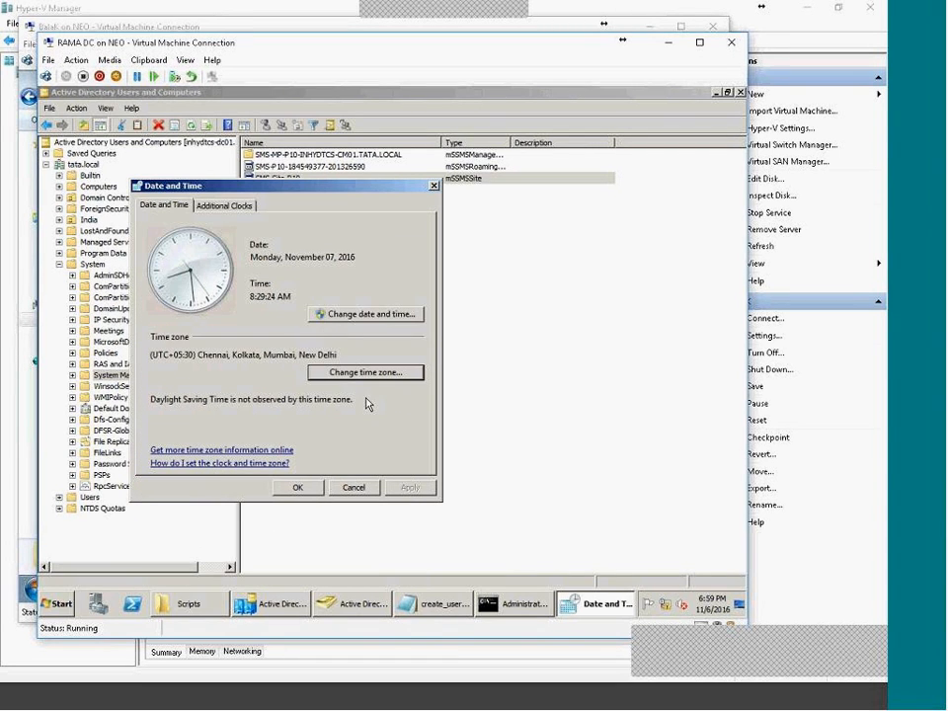
{"action": "left_click", "coordinate": [297, 487]}
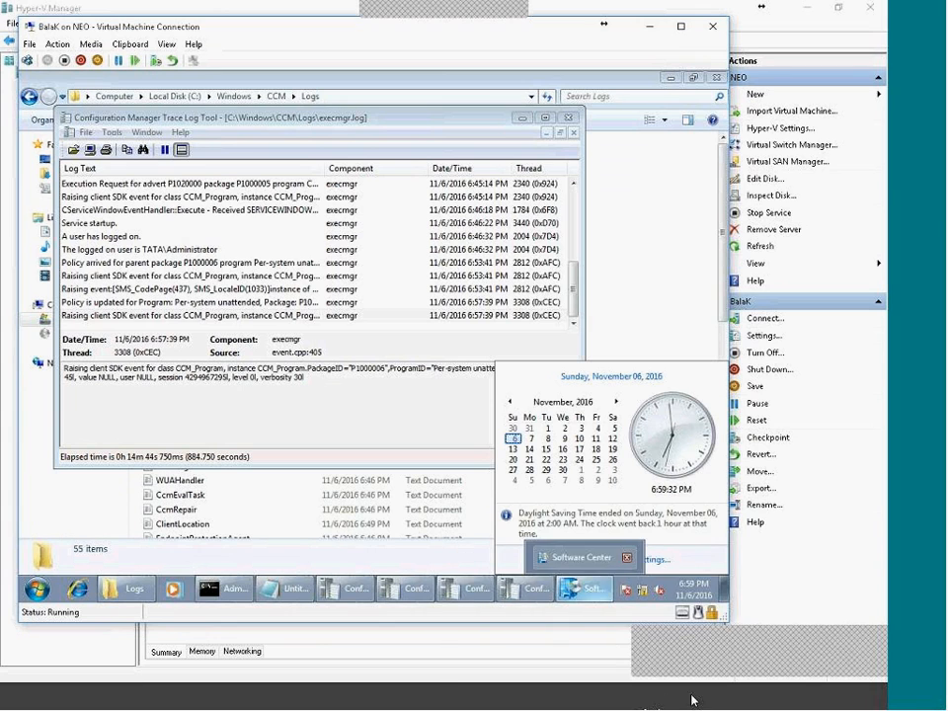
{"action": "left_click", "coordinate": [715, 703]}
Switch to the client VM and change its time zone to (UTC+05:30) Chennai, Kolkata, Mumbai, New Delhi.
{"action": "left_click", "coordinate": [640, 705]}
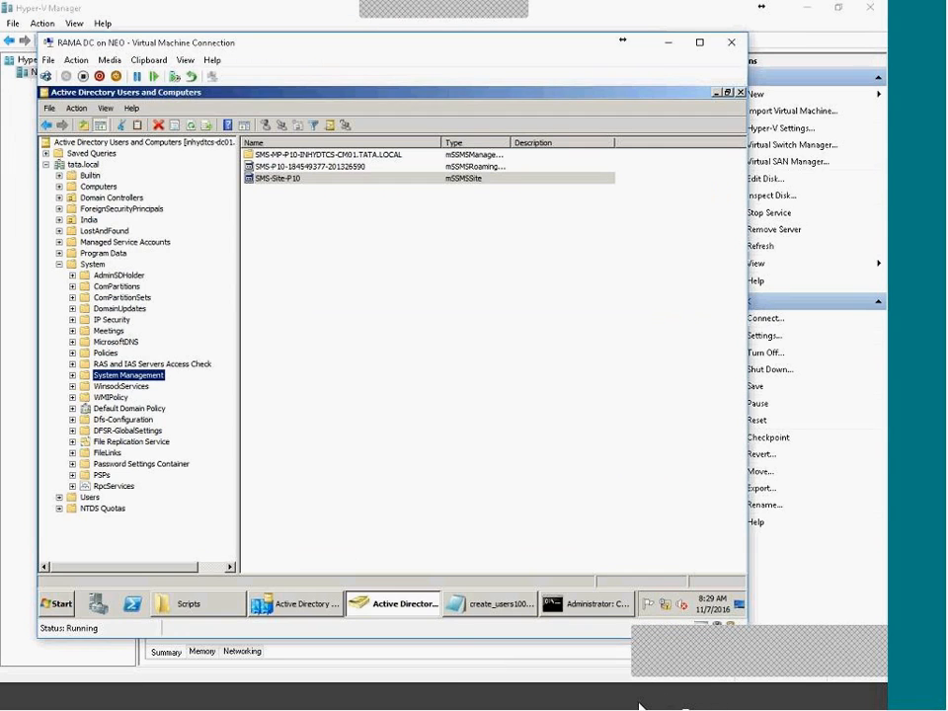
{"action": "left_click", "coordinate": [640, 705]}
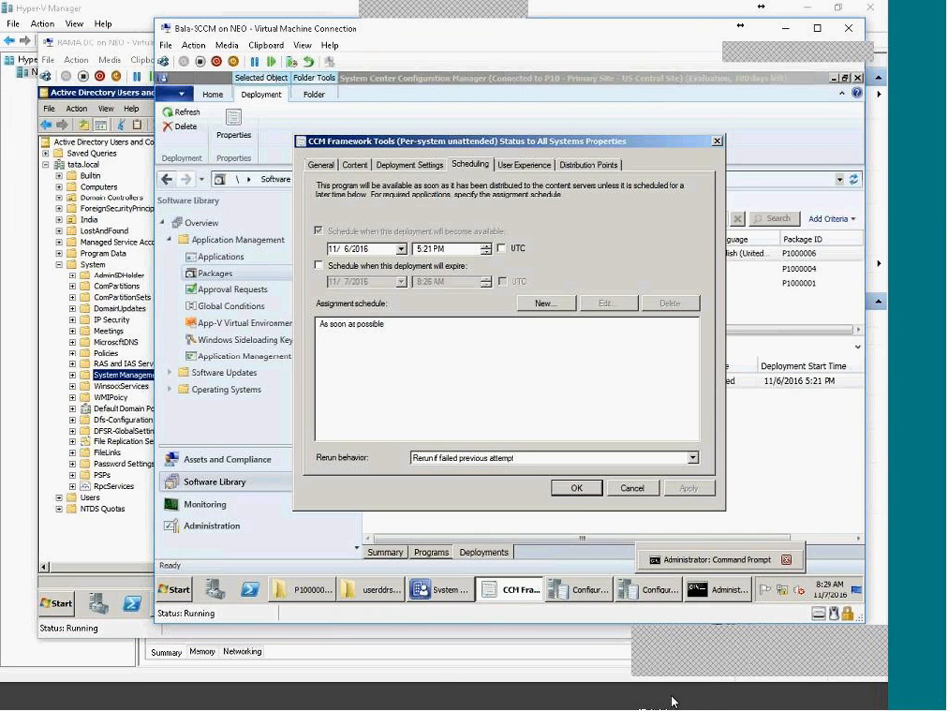
{"action": "left_click", "coordinate": [681, 702]}
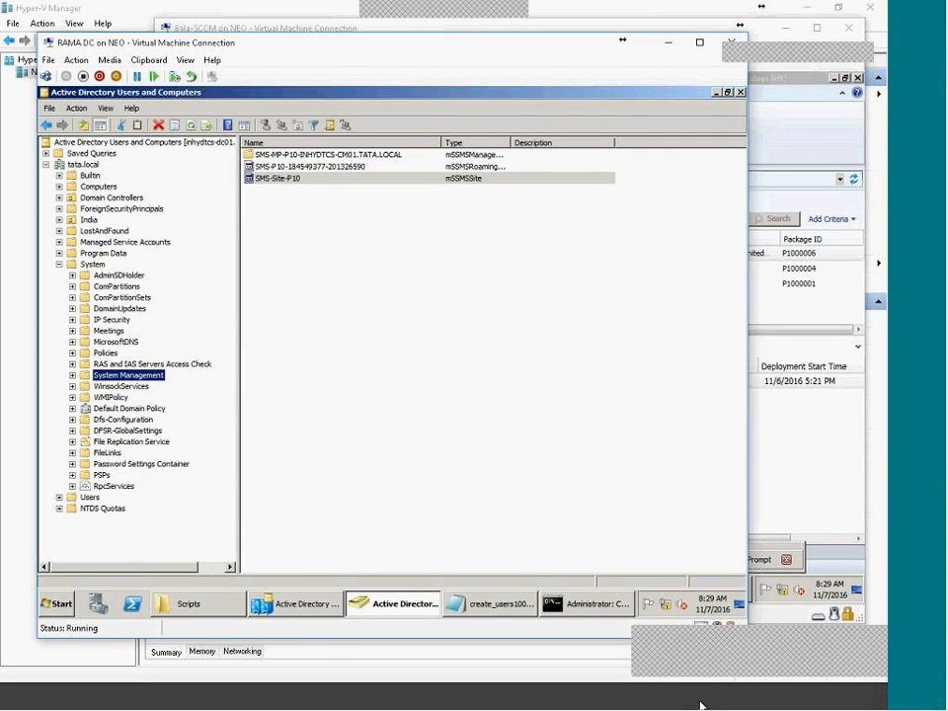
{"action": "left_click", "coordinate": [700, 704]}
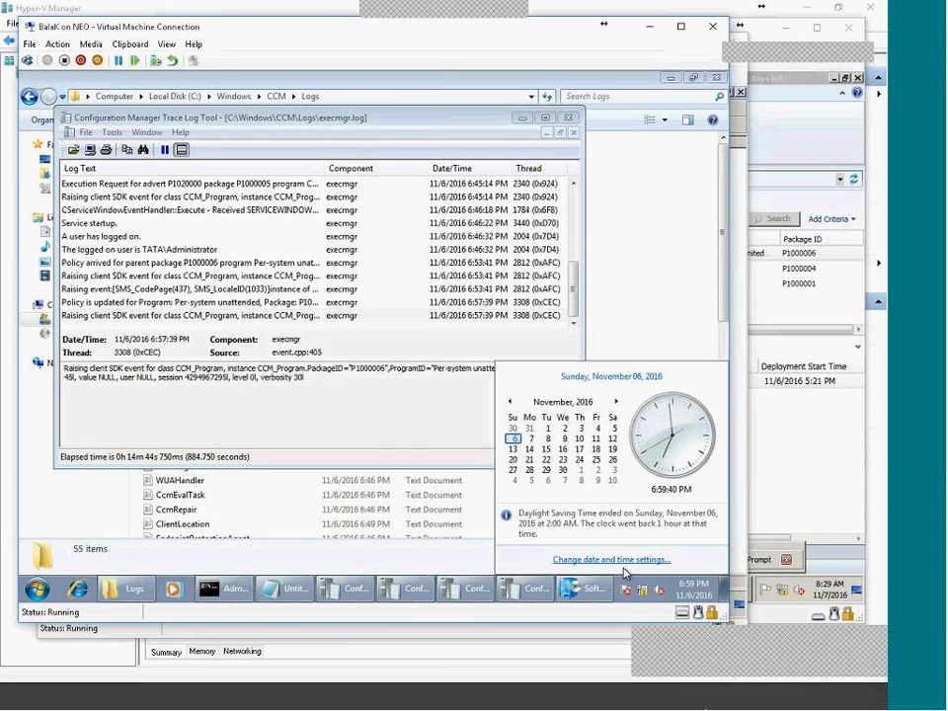
{"action": "left_click", "coordinate": [623, 562]}
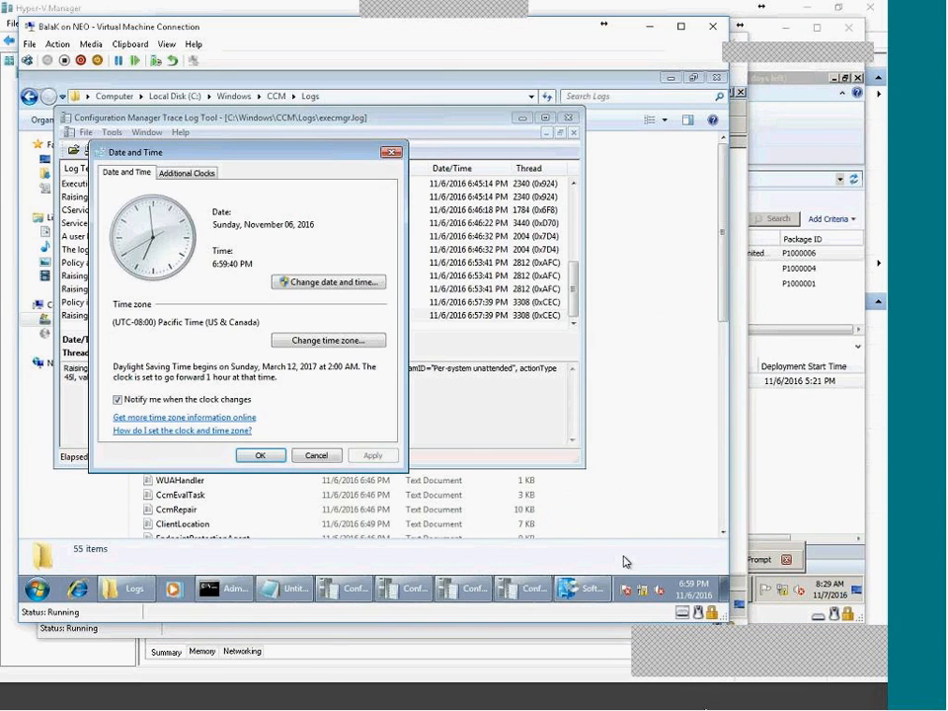
{"action": "left_click", "coordinate": [324, 338]}
{"action": "left_click", "coordinate": [296, 231]}
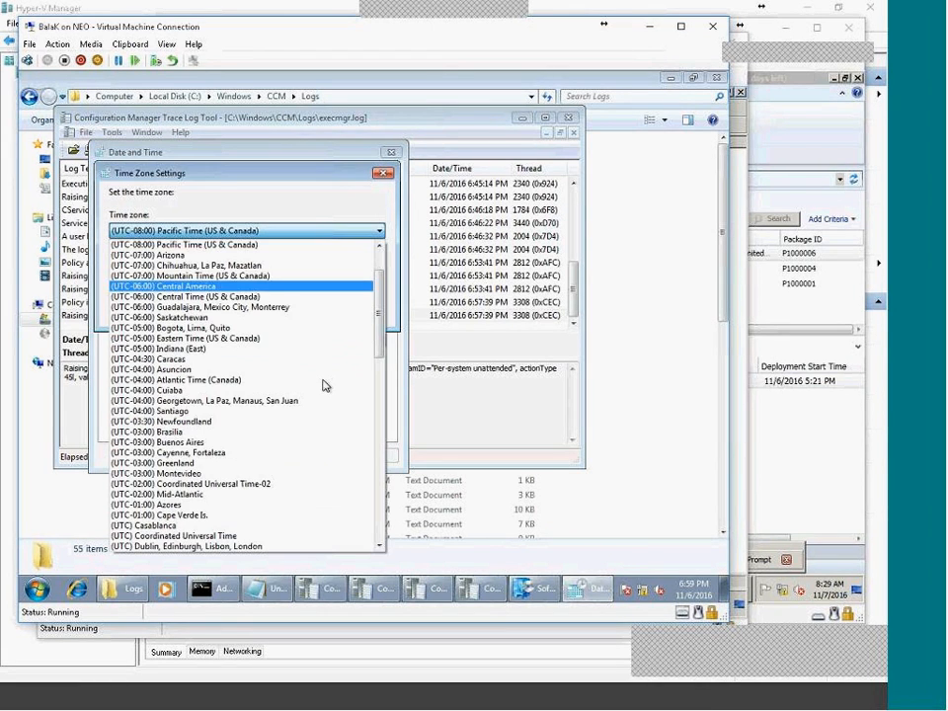
{"action": "scroll", "coordinate": [240, 506], "scroll_direction": "down", "scroll_amount": 15}
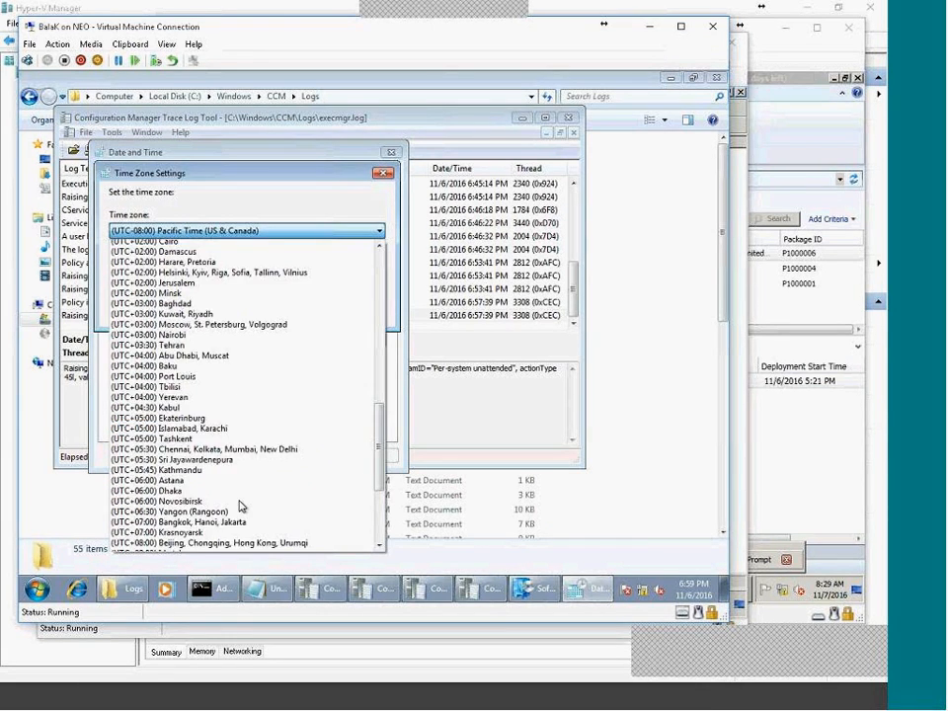
{"action": "left_click", "coordinate": [187, 400]}
{"action": "left_click", "coordinate": [298, 307]}
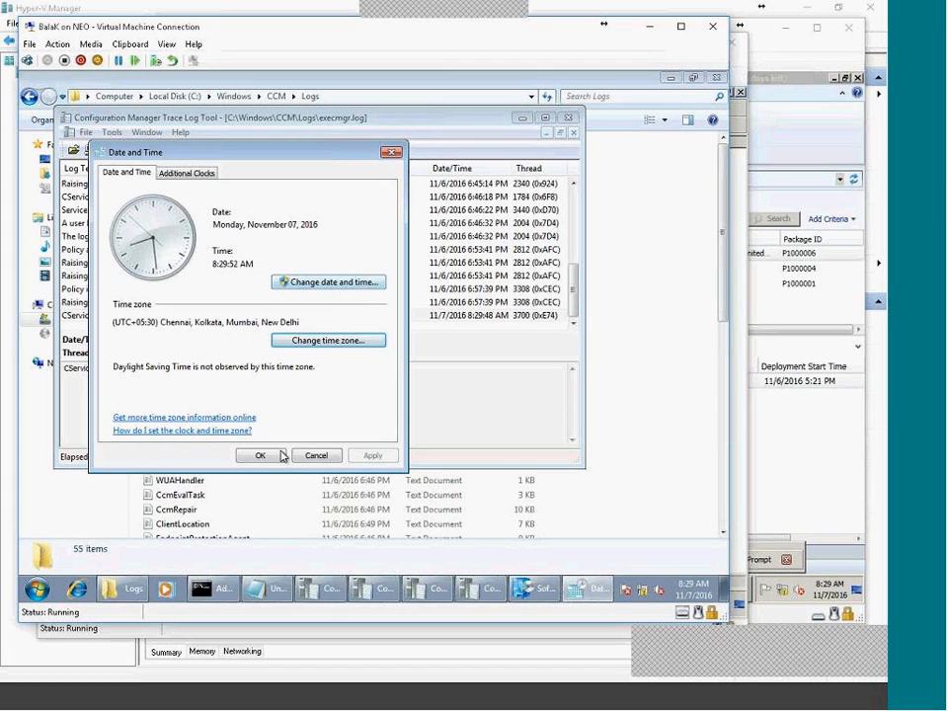
{"action": "left_click", "coordinate": [259, 456]}
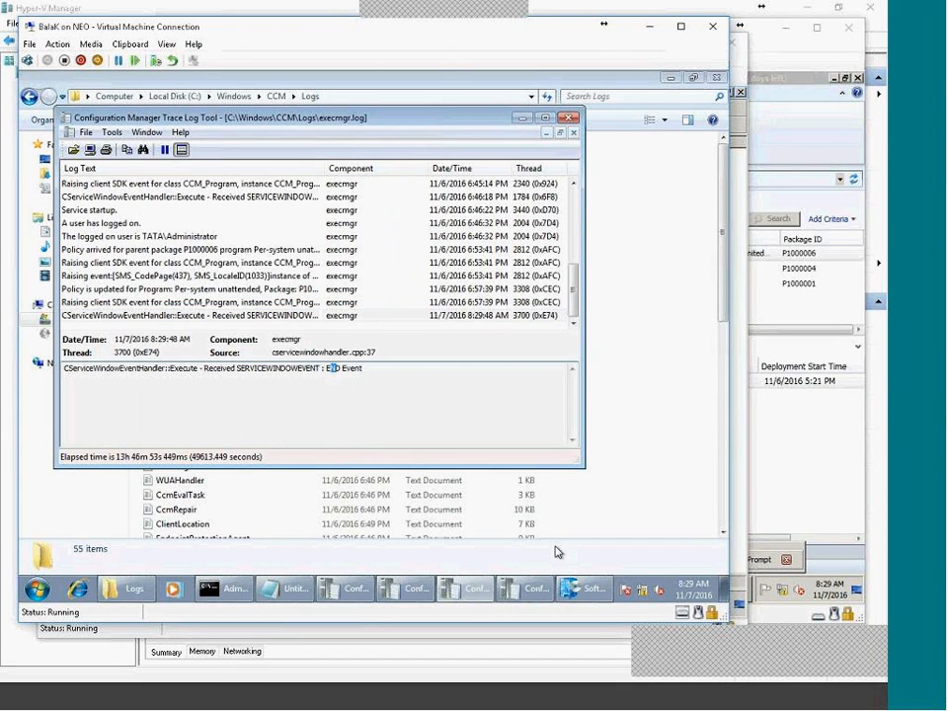
Compare execmgr.log entries and select the new 8:29:48 AM SERVICEWINDOWEVENT END Event row.
{"action": "left_click", "coordinate": [302, 316]}
{"action": "left_click", "coordinate": [306, 302]}
{"action": "left_click", "coordinate": [306, 315]}
{"action": "left_click", "coordinate": [311, 275]}
{"action": "left_click", "coordinate": [316, 262]}
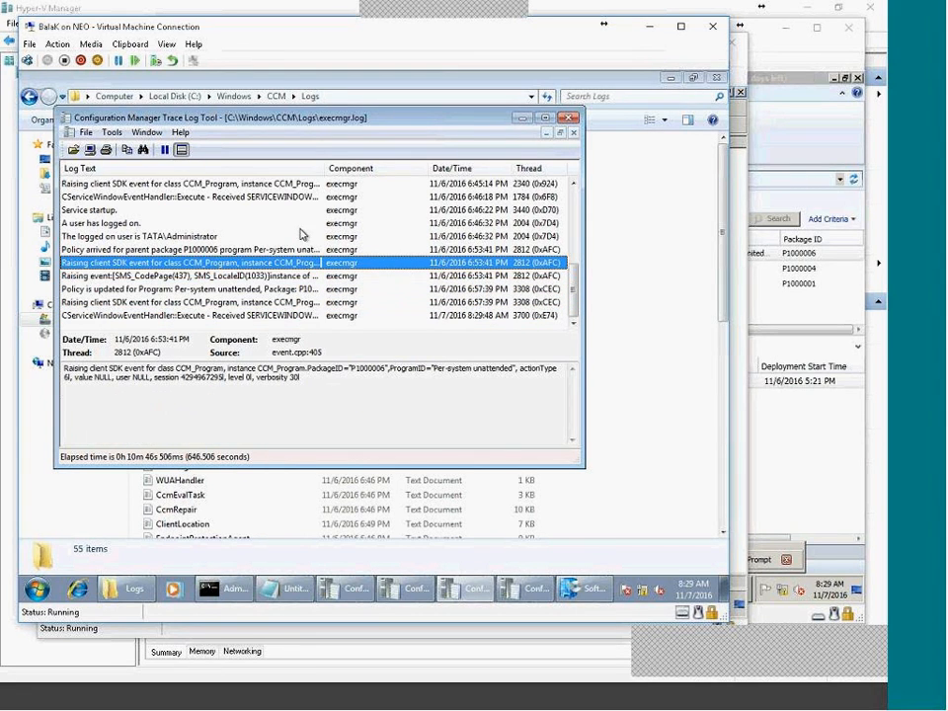
{"action": "left_click", "coordinate": [284, 315]}
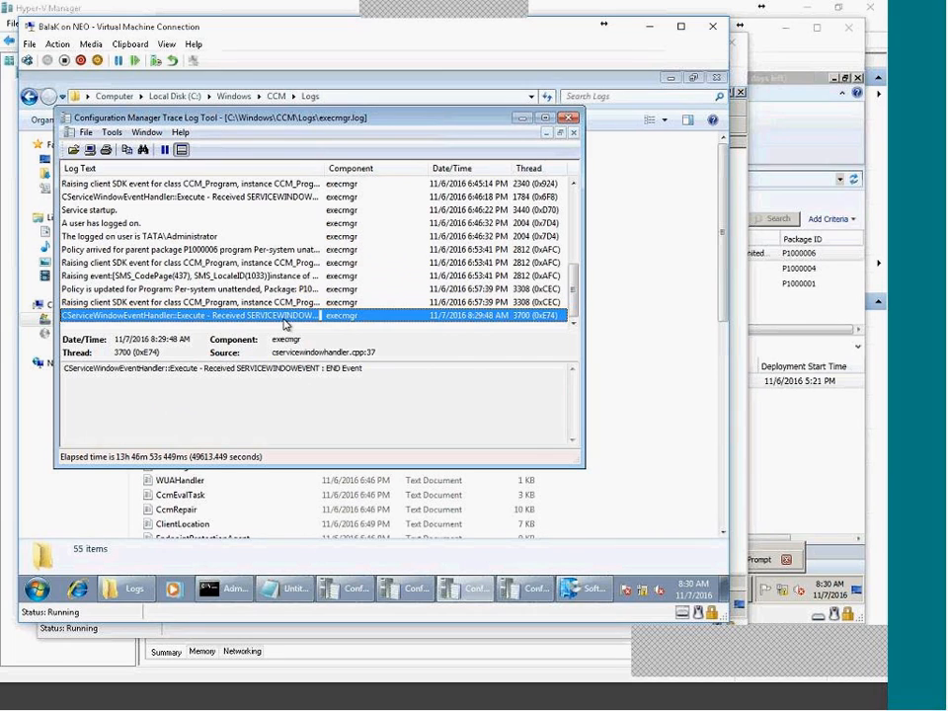
Open Software Center on the client and minimize it again.
{"action": "left_click", "coordinate": [39, 587]}
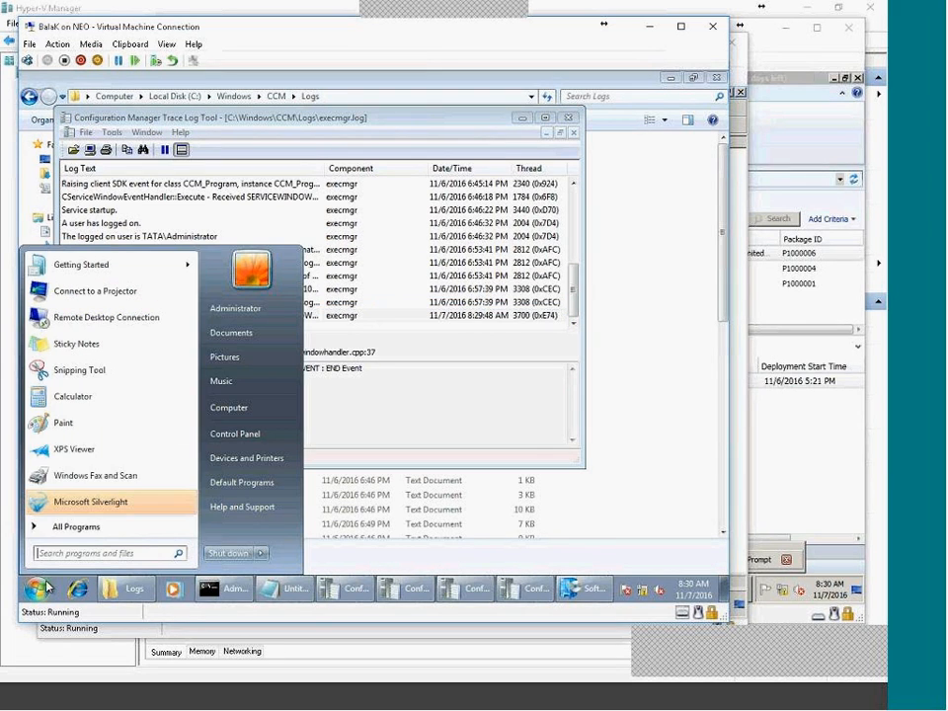
{"action": "left_click", "coordinate": [81, 526]}
{"action": "left_click", "coordinate": [431, 383]}
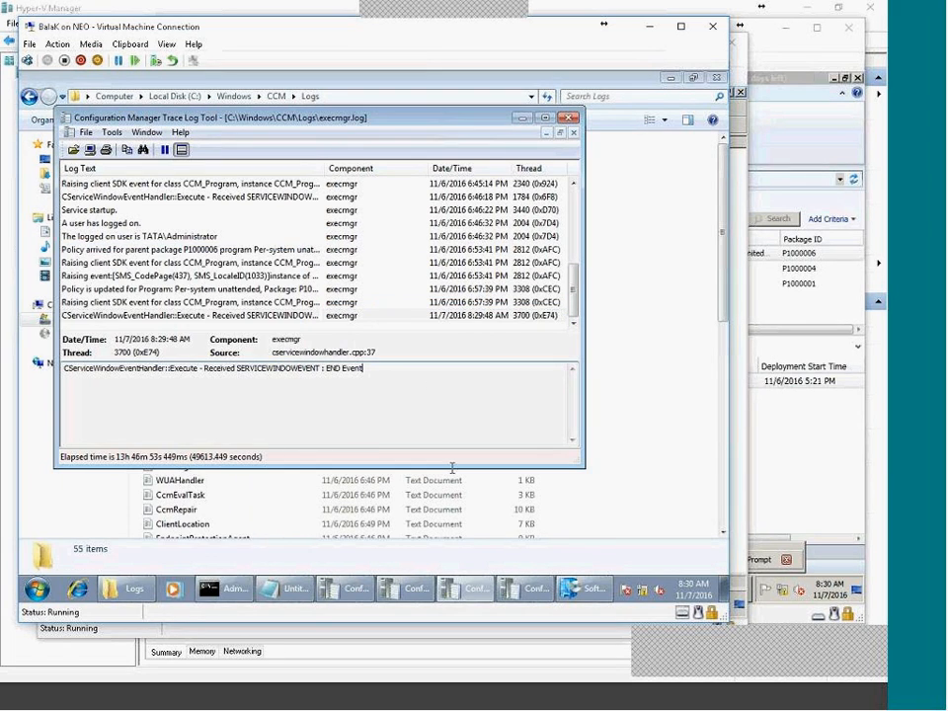
{"action": "mouse_move", "coordinate": [581, 588]}
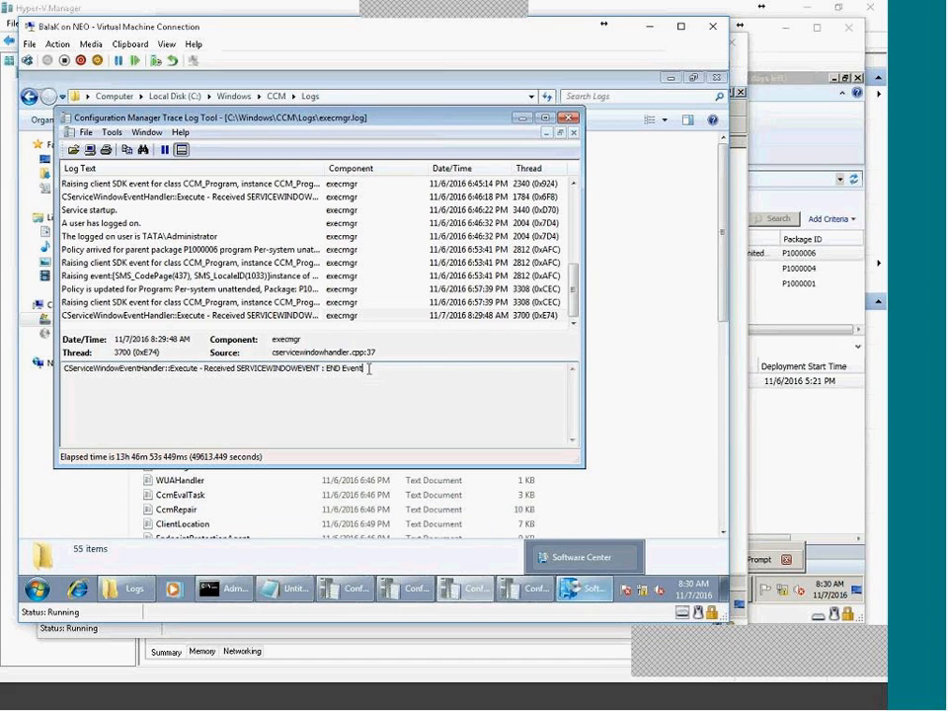
{"action": "left_click", "coordinate": [607, 597]}
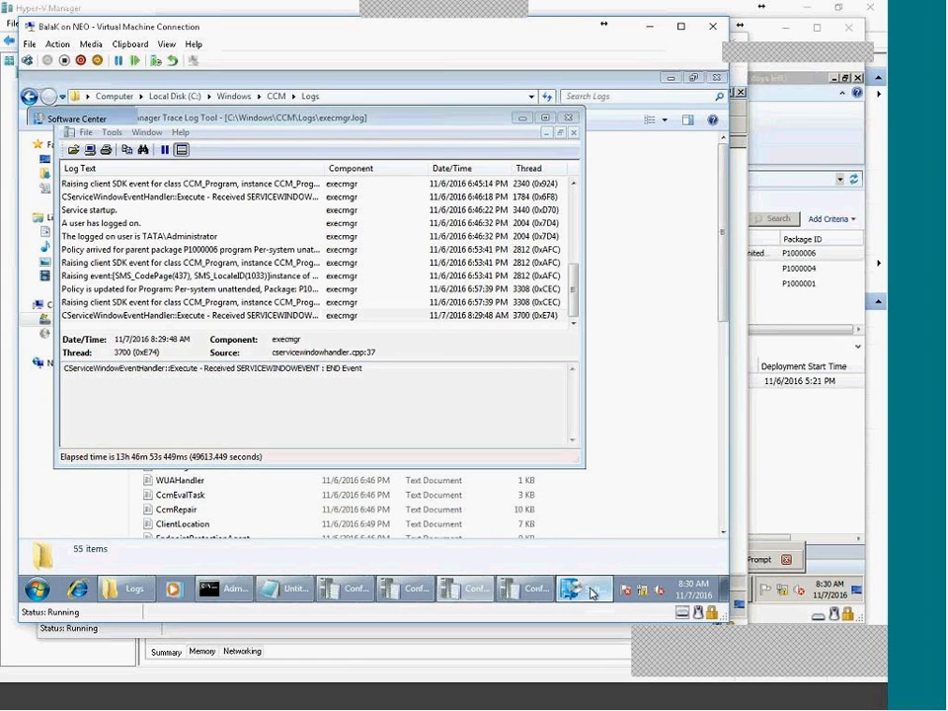
{"action": "left_click", "coordinate": [585, 592]}
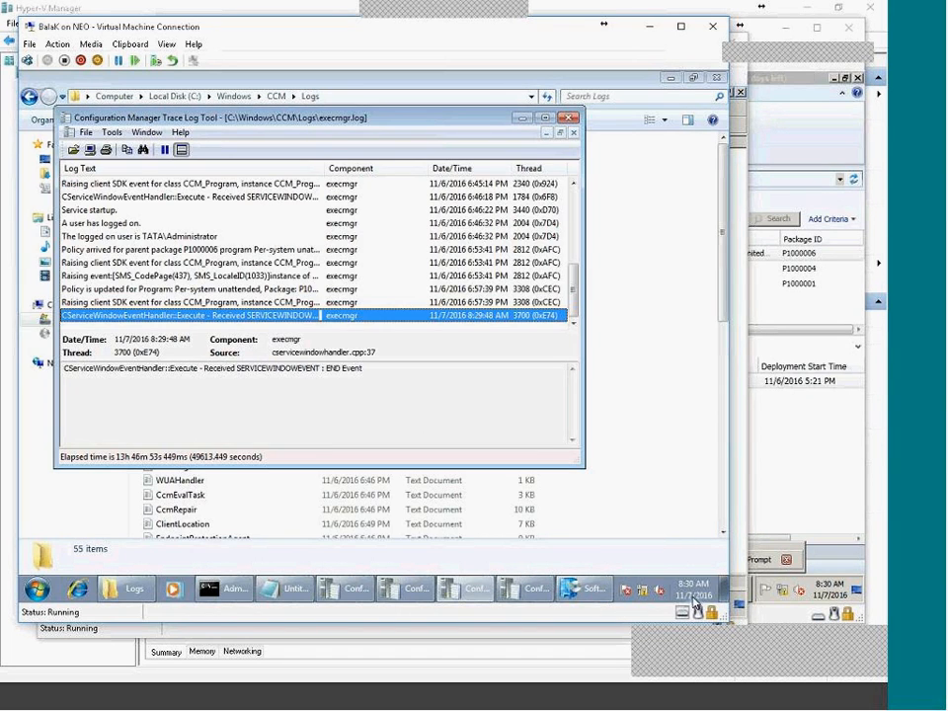
Restart the client computer from the Start menu's shutdown options.
{"action": "left_click", "coordinate": [37, 589]}
{"action": "mouse_move", "coordinate": [260, 556]}
{"action": "left_click", "coordinate": [302, 537]}
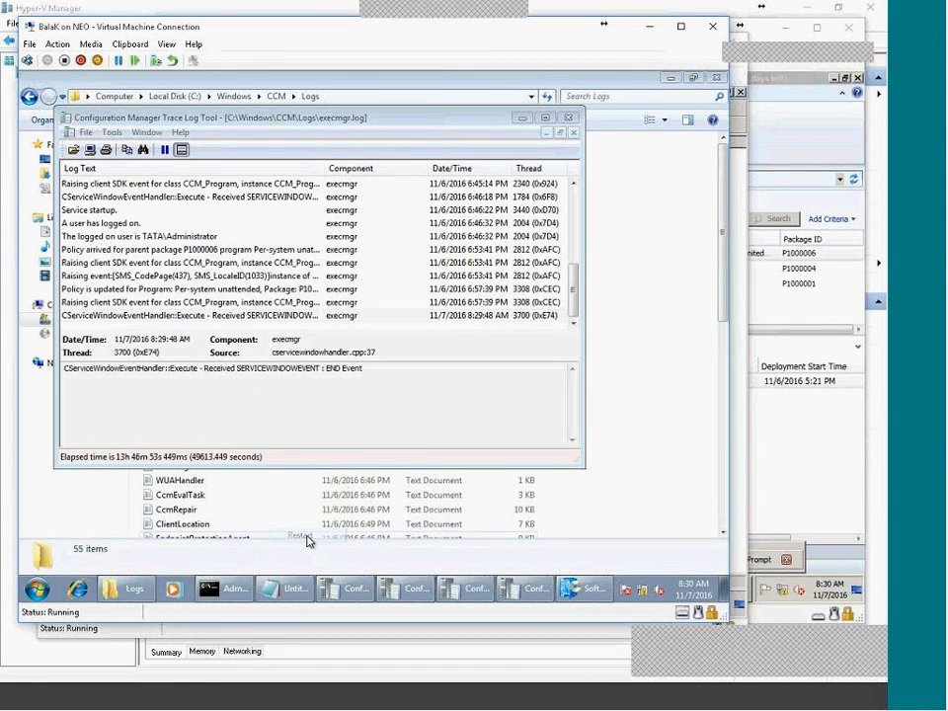
Let the restart proceed without saving Notepad, then open the client VM's settings.
{"action": "left_click", "coordinate": [405, 329]}
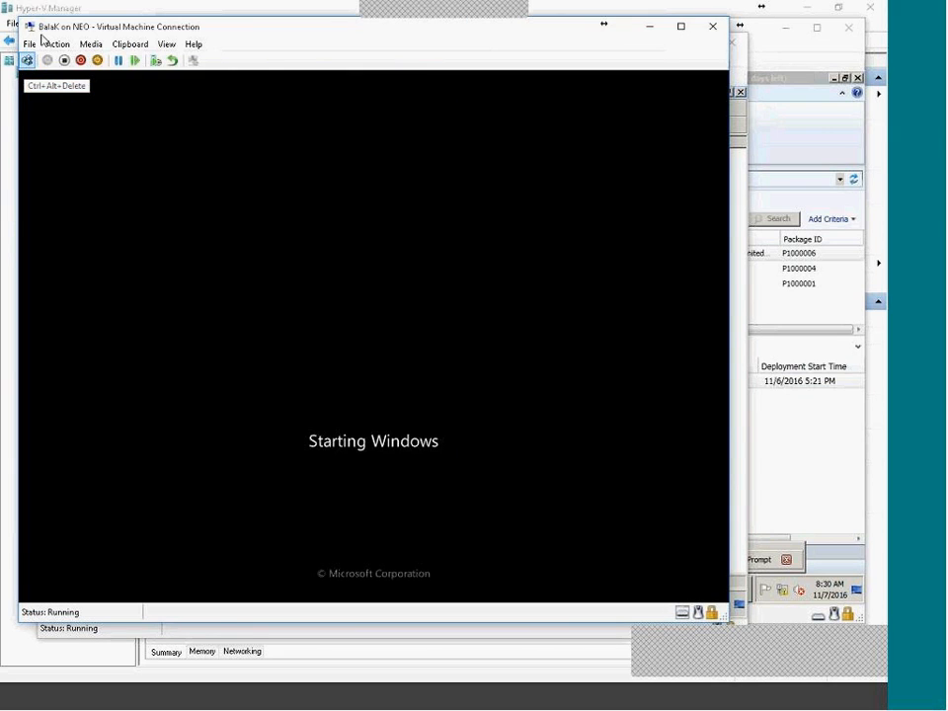
{"action": "left_click", "coordinate": [24, 45]}
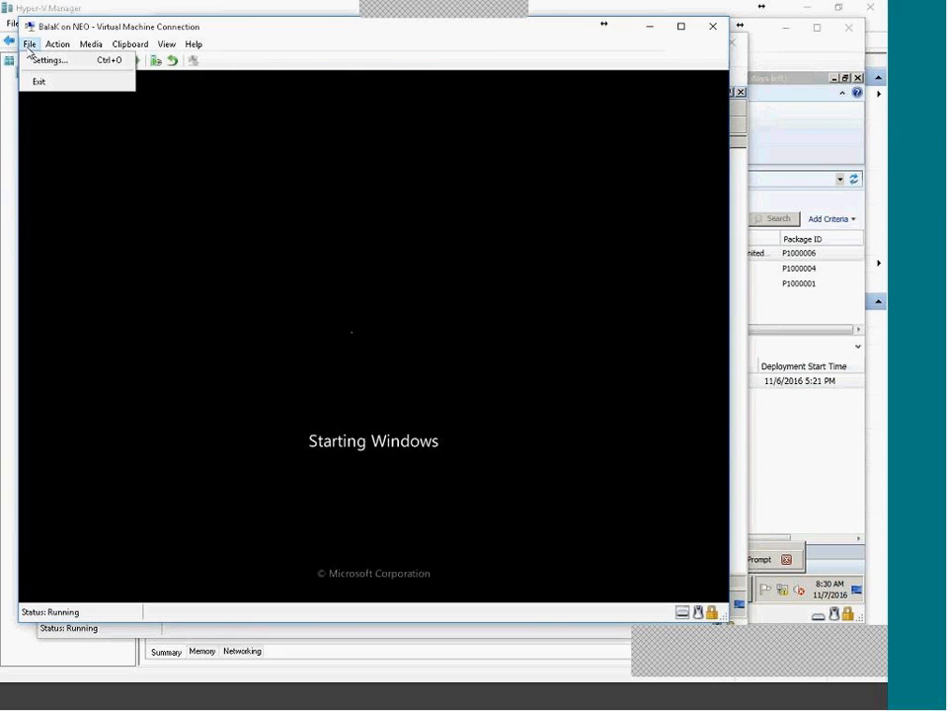
{"action": "left_click", "coordinate": [31, 60]}
Enable Guest services under Integration Services and apply the VM settings.
{"action": "scroll", "coordinate": [296, 543], "scroll_direction": "down", "scroll_amount": 1}
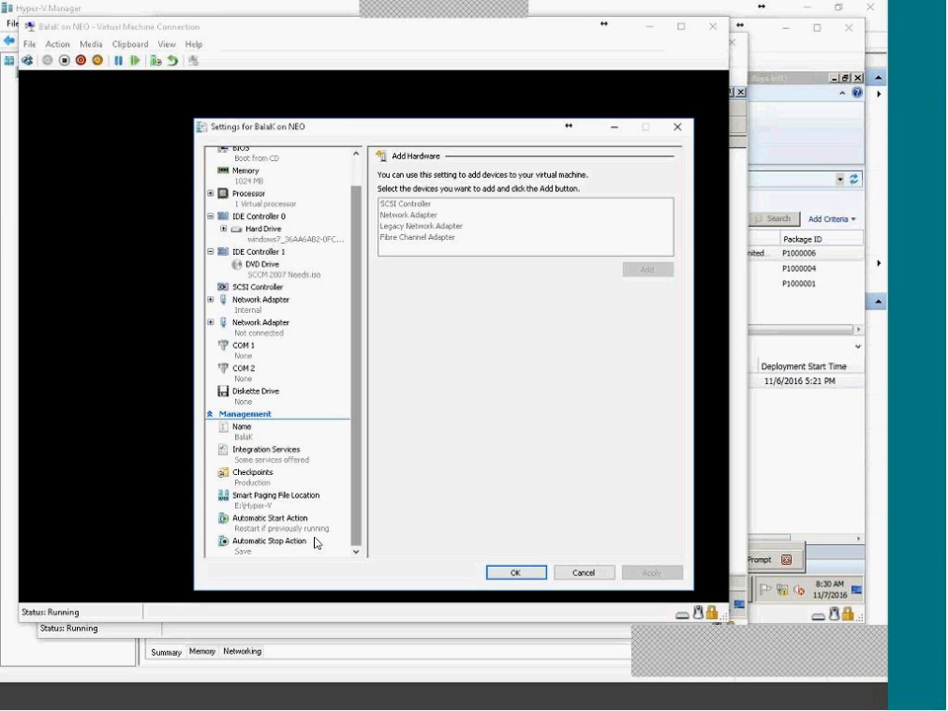
{"action": "left_click", "coordinate": [282, 548]}
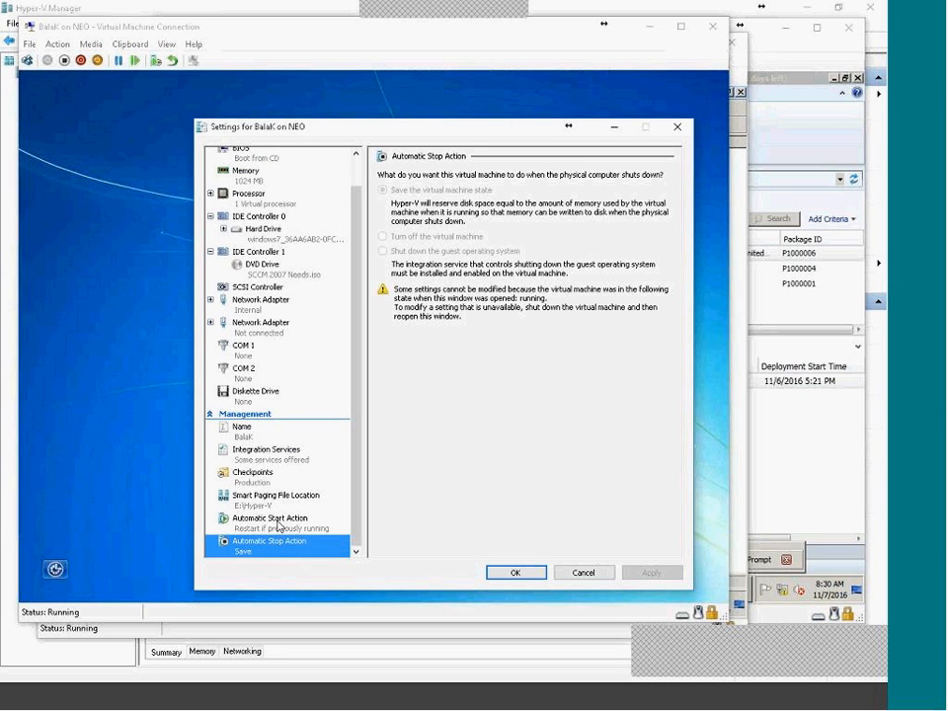
{"action": "left_click", "coordinate": [277, 525]}
{"action": "left_click", "coordinate": [276, 505]}
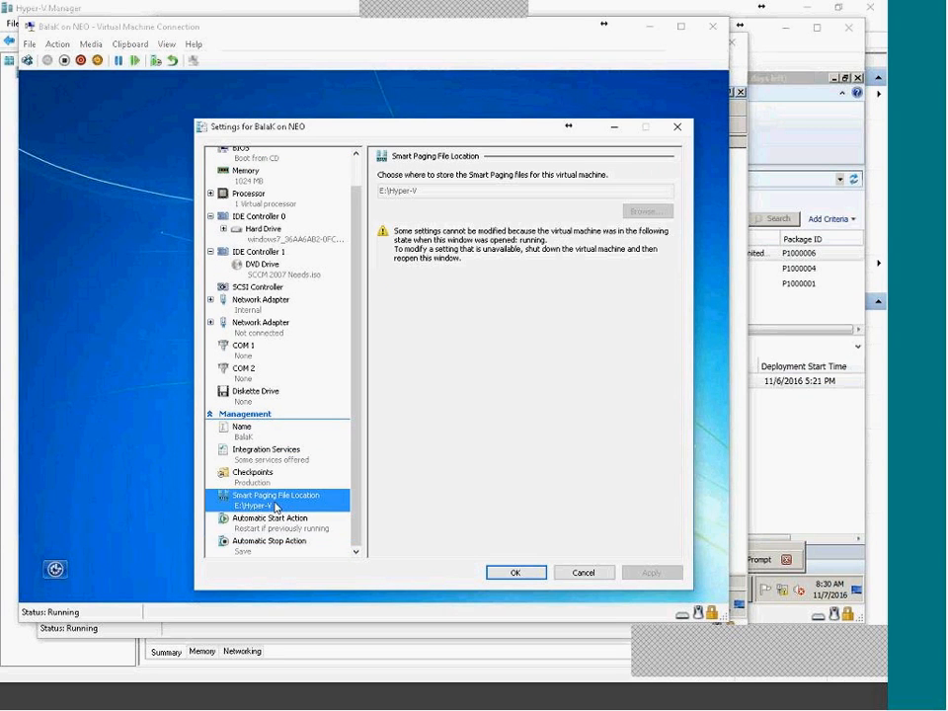
{"action": "left_click", "coordinate": [272, 482]}
{"action": "left_click", "coordinate": [272, 460]}
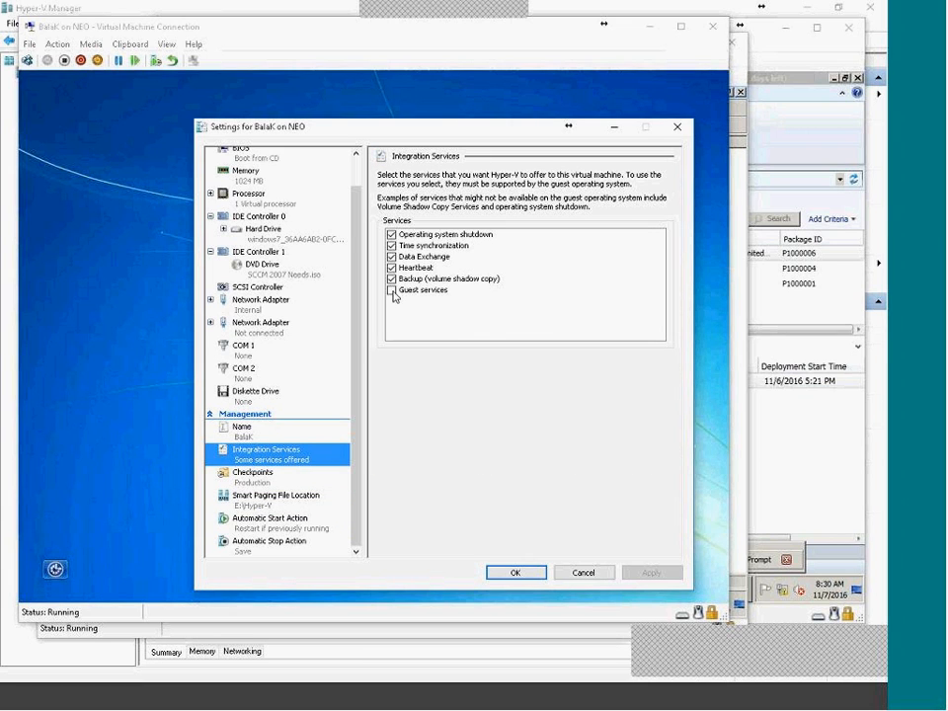
{"action": "left_click", "coordinate": [391, 292]}
{"action": "left_click", "coordinate": [669, 574]}
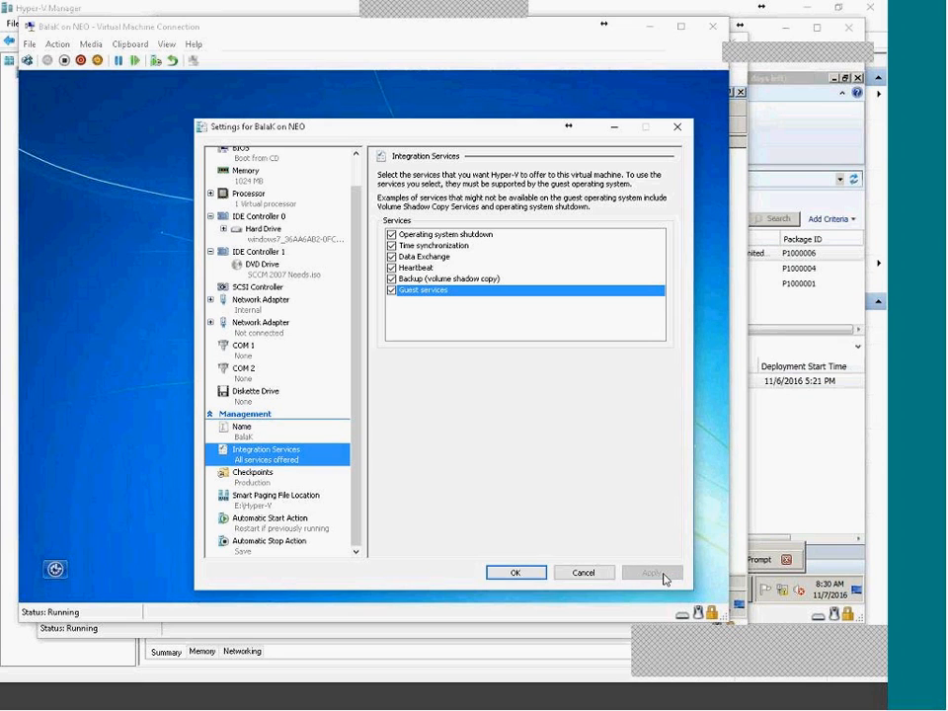
{"action": "left_click", "coordinate": [530, 572]}
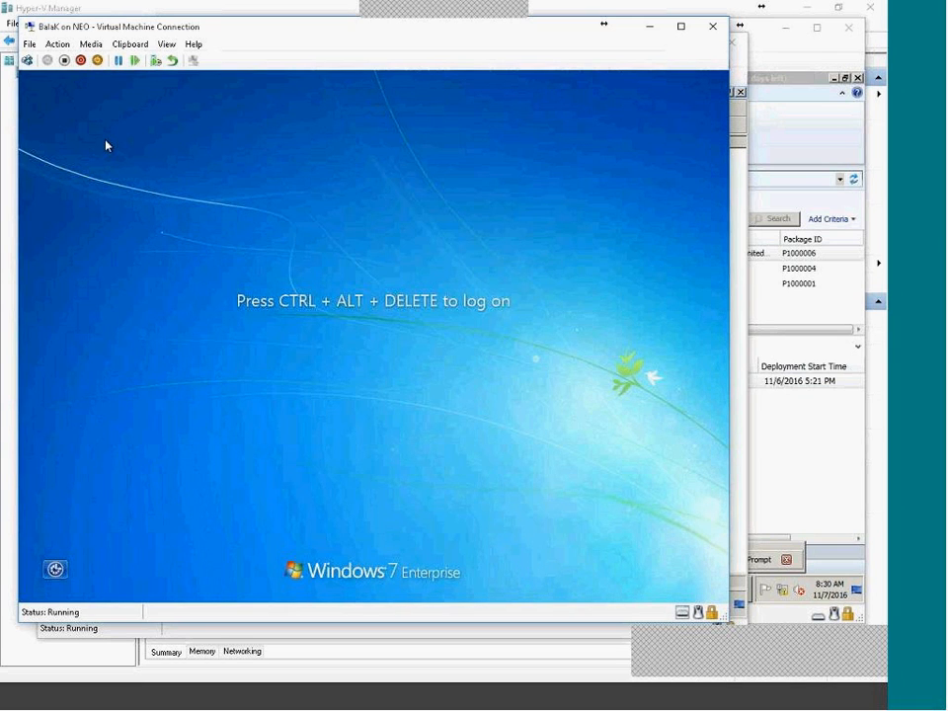
Log on to the client as administrator with the account password.
{"action": "left_click", "coordinate": [28, 60]}
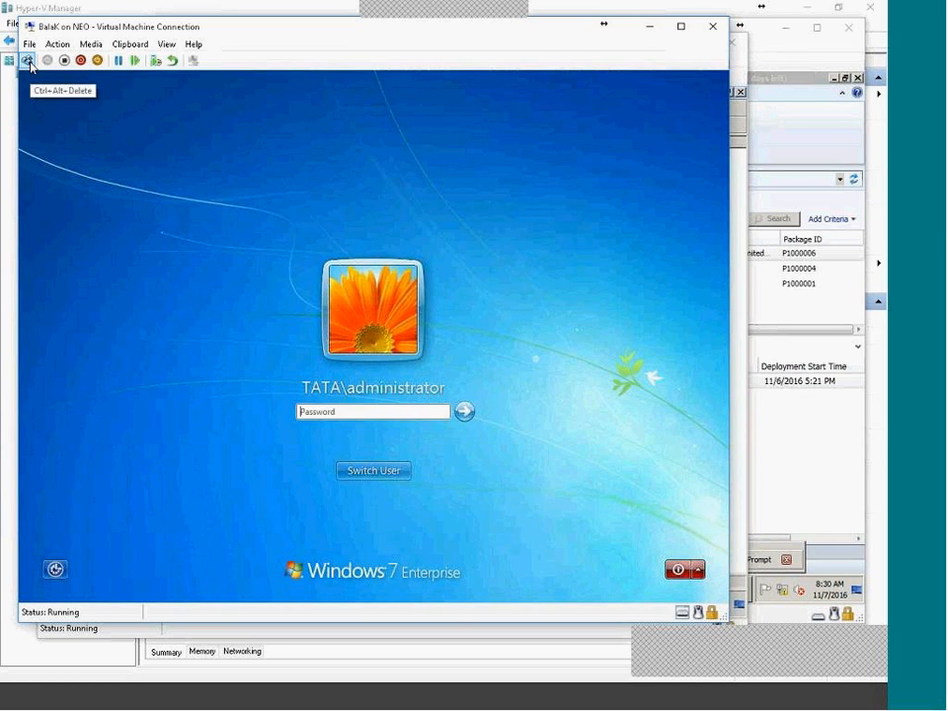
{"action": "type", "text": "**"}
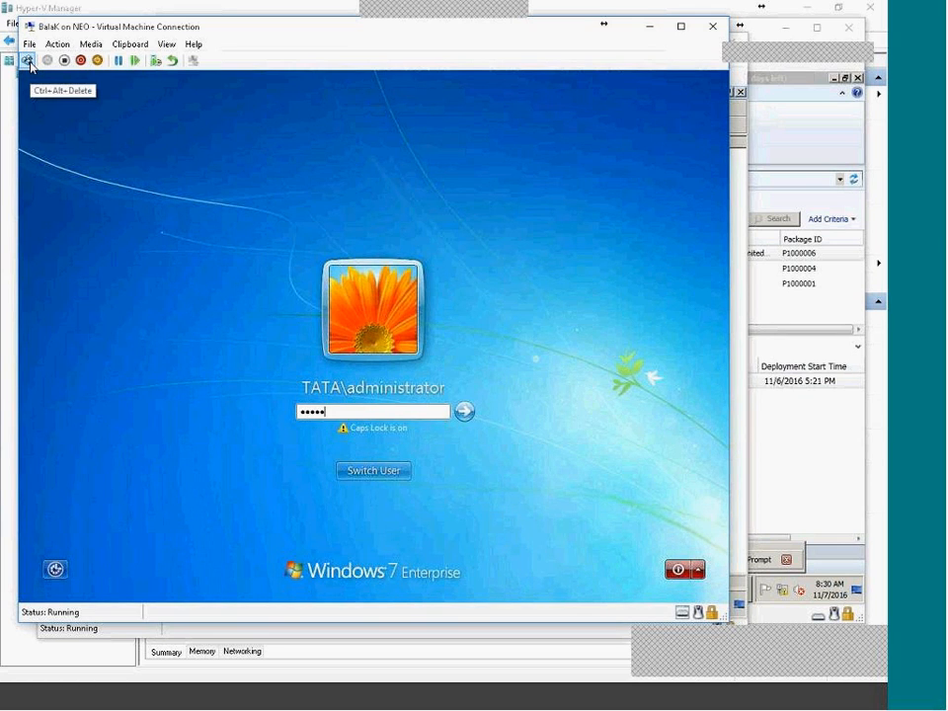
{"action": "type", "text": "*********"}
{"action": "key", "text": "Return"}
{"action": "key", "text": "Return"}
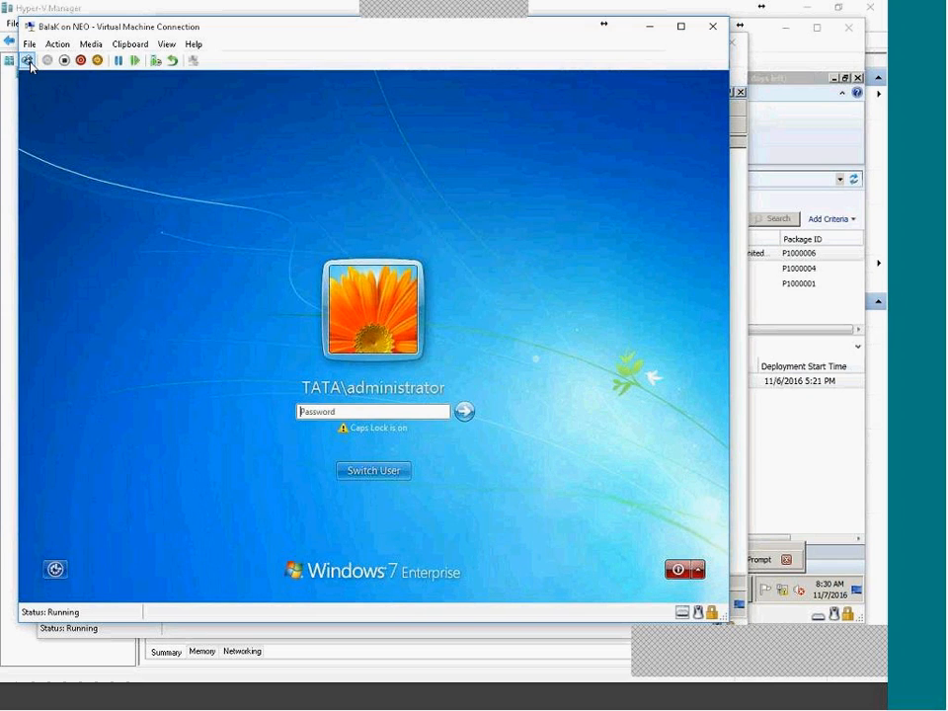
{"action": "type", "text": "**********"}
{"action": "key", "text": "Return"}
{"action": "key", "text": "Return"}
{"action": "key", "text": "Return"}
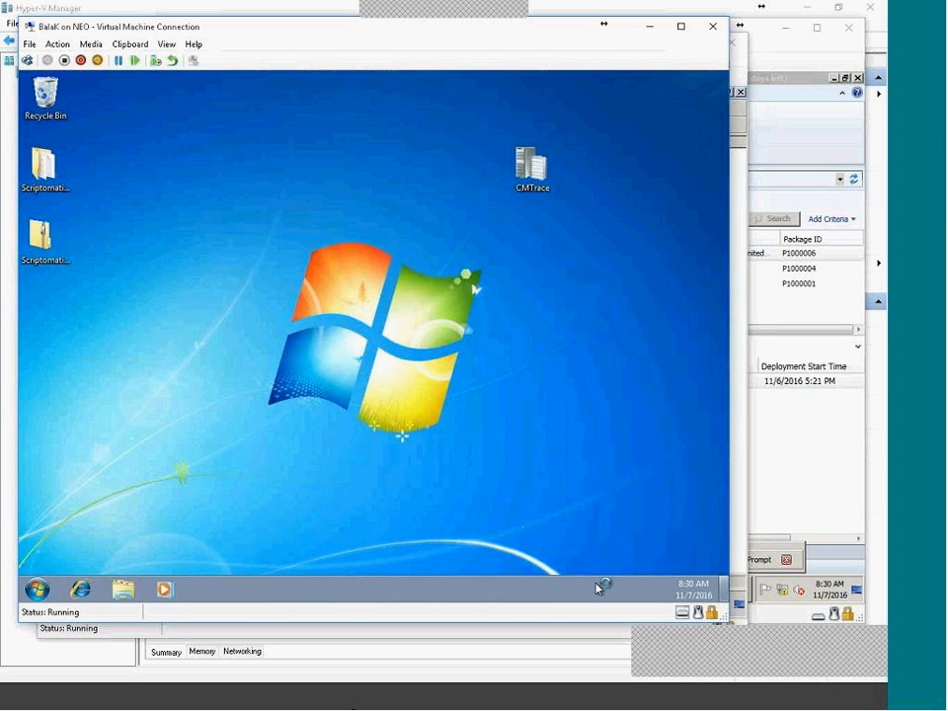
Expand the Microsoft System Center folder under All Programs, then return to the desktop.
{"action": "left_click", "coordinate": [38, 589]}
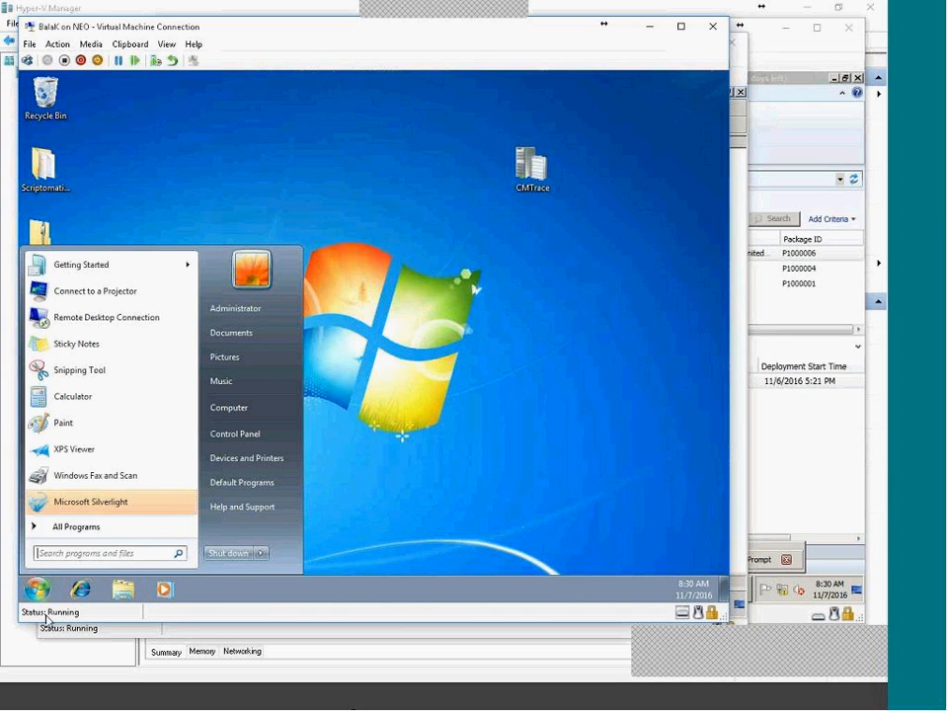
{"action": "left_click", "coordinate": [105, 525]}
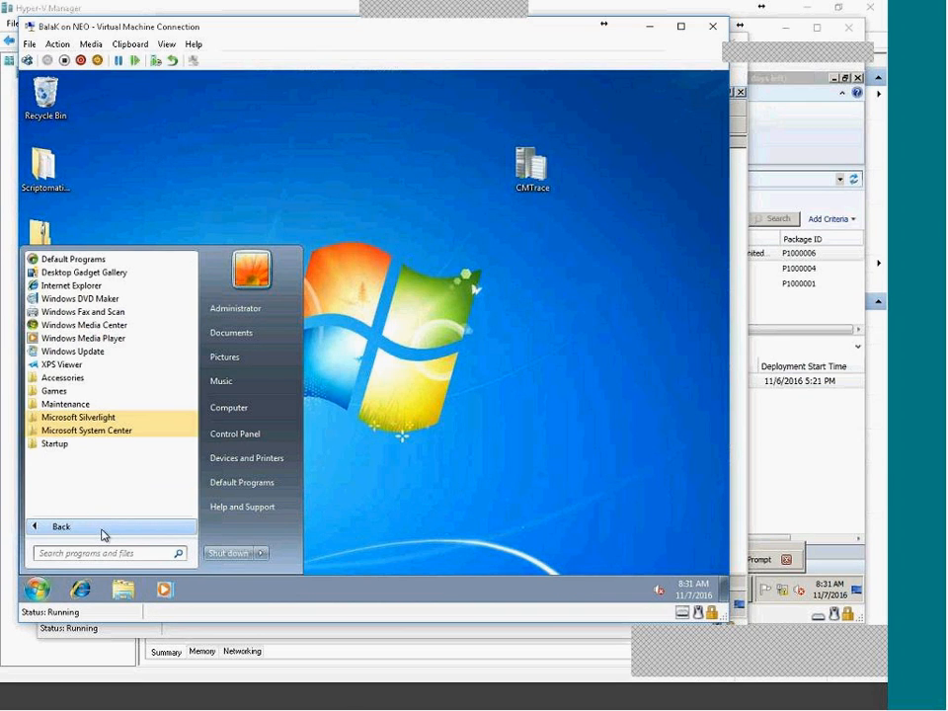
{"action": "left_click", "coordinate": [143, 431]}
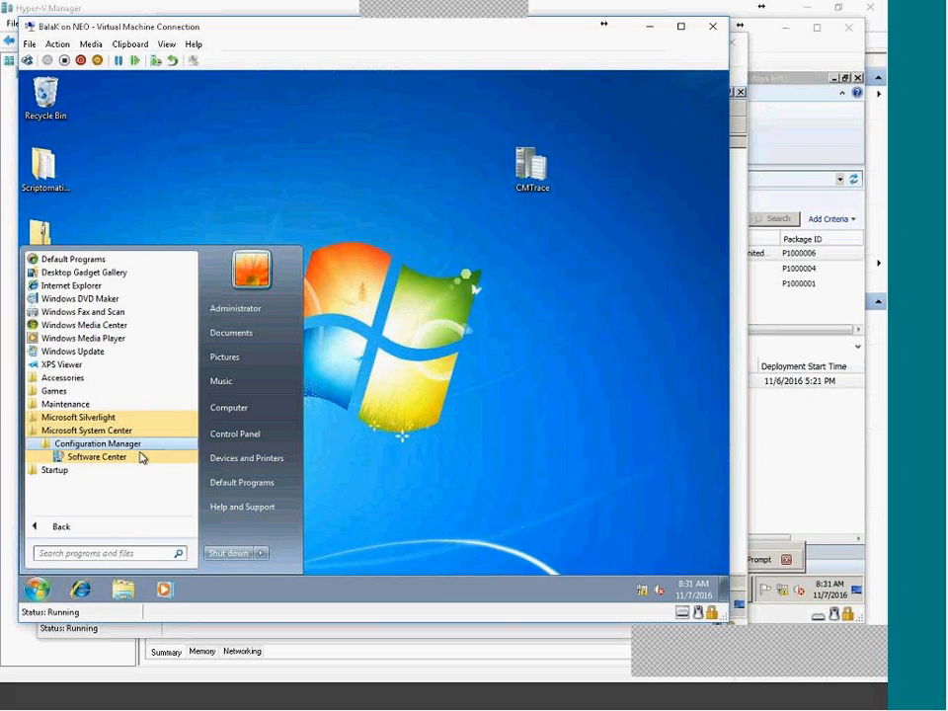
{"action": "left_click", "coordinate": [449, 463]}
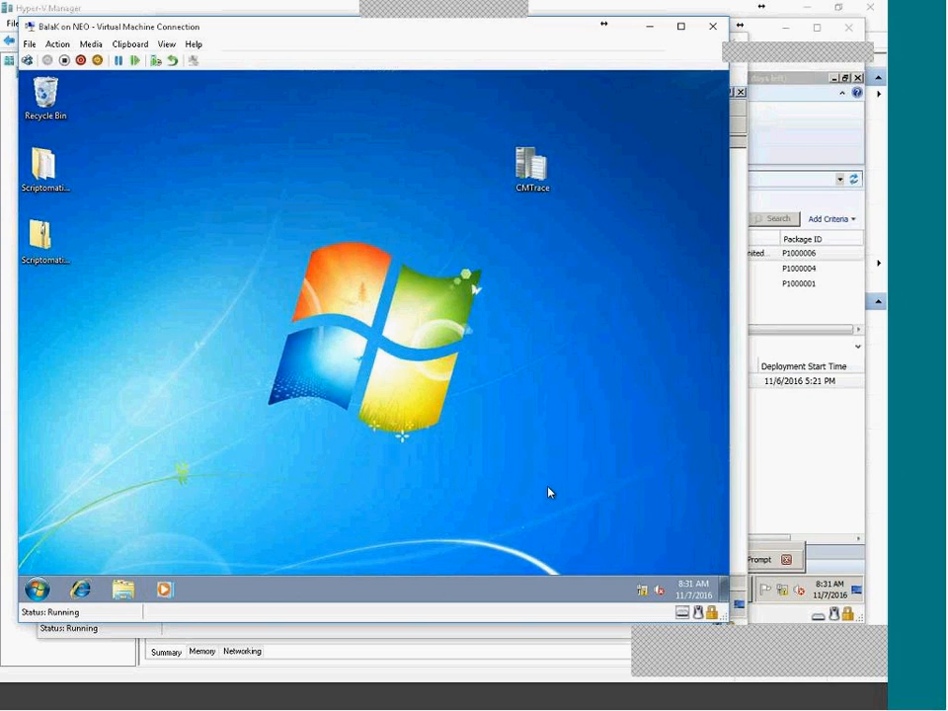
Open the Configuration Manager client in Control Panel and show its Actions tab.
{"action": "left_click", "coordinate": [37, 589]}
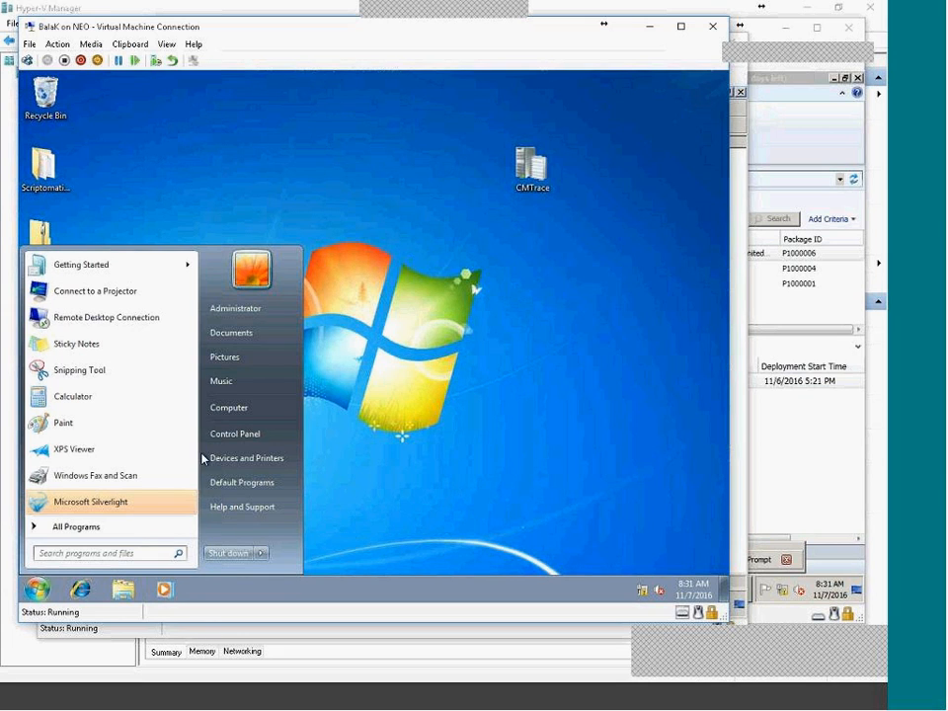
{"action": "left_click", "coordinate": [241, 435]}
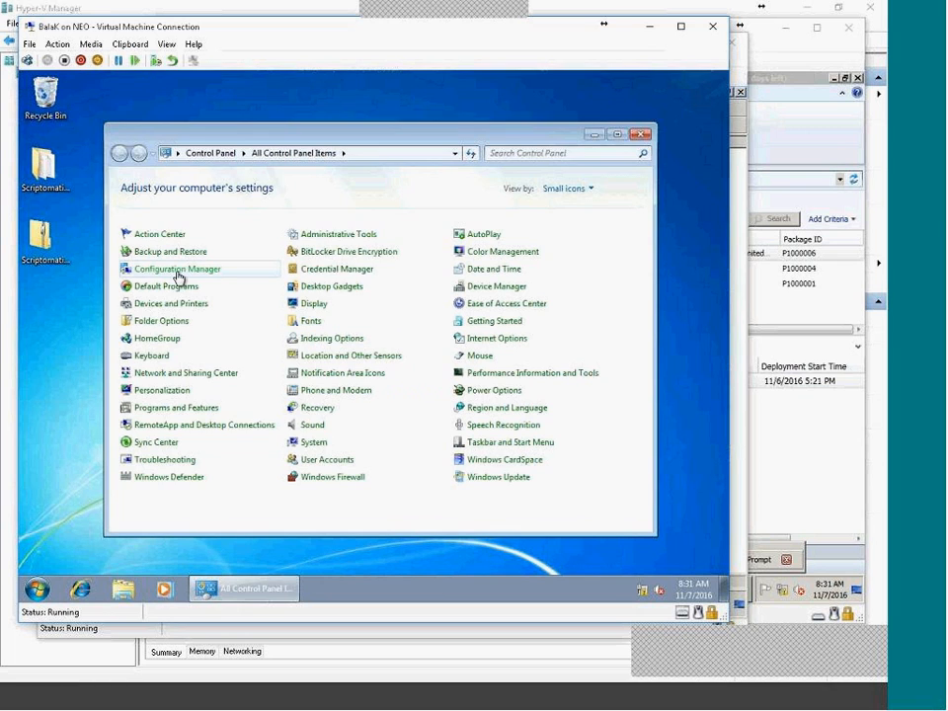
{"action": "left_click", "coordinate": [178, 270]}
{"action": "left_click", "coordinate": [291, 202]}
Run the Machine Policy Retrieval & Evaluation Cycle repeatedly, dismissing each 'cannot start' error.
{"action": "left_click", "coordinate": [227, 329]}
{"action": "left_click", "coordinate": [330, 448]}
{"action": "left_click", "coordinate": [434, 382]}
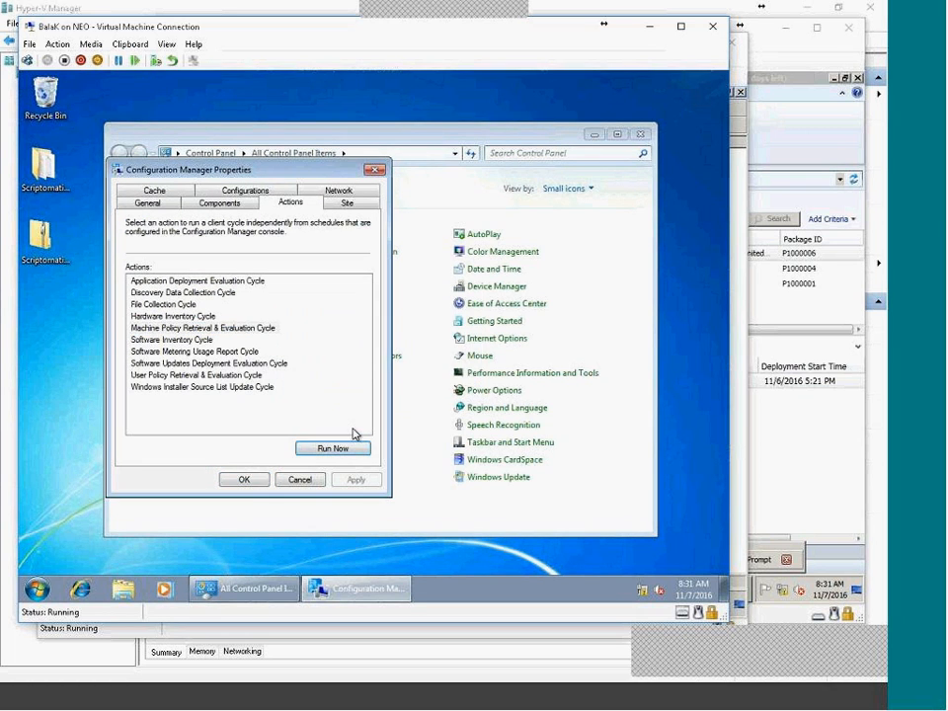
{"action": "left_click", "coordinate": [338, 448]}
{"action": "left_click", "coordinate": [457, 386]}
{"action": "left_click", "coordinate": [334, 448]}
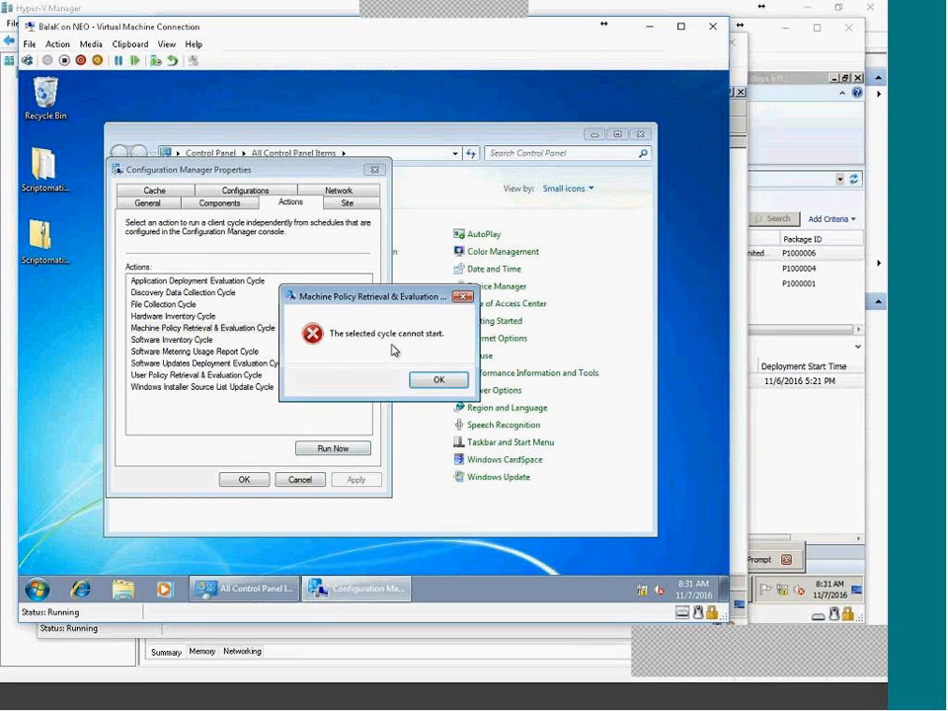
{"action": "left_click", "coordinate": [440, 381]}
{"action": "left_click", "coordinate": [329, 449]}
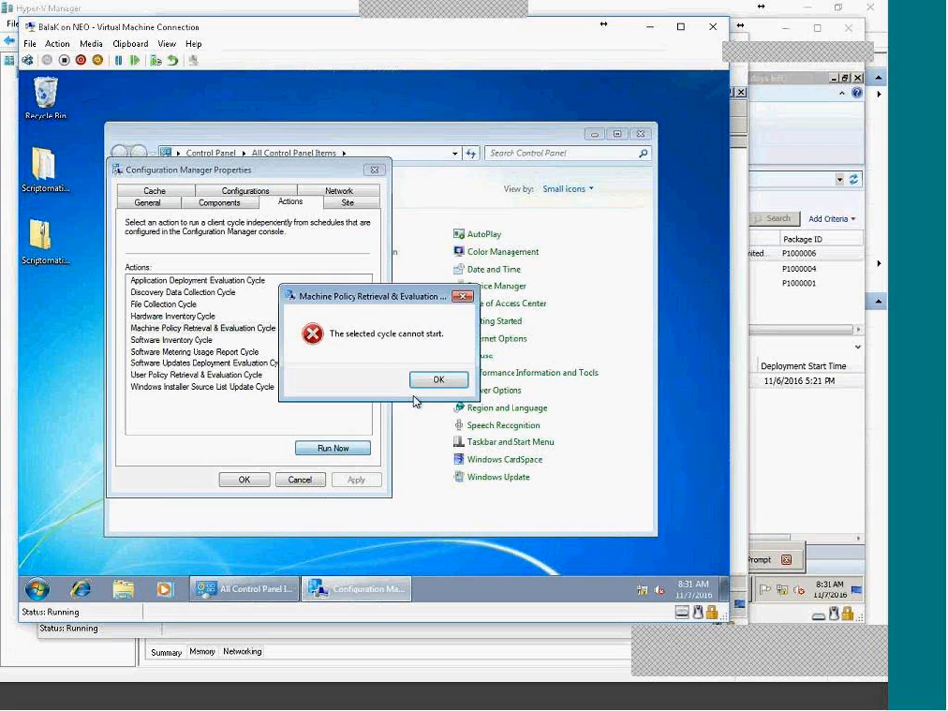
{"action": "left_click", "coordinate": [437, 381]}
{"action": "left_click", "coordinate": [329, 448]}
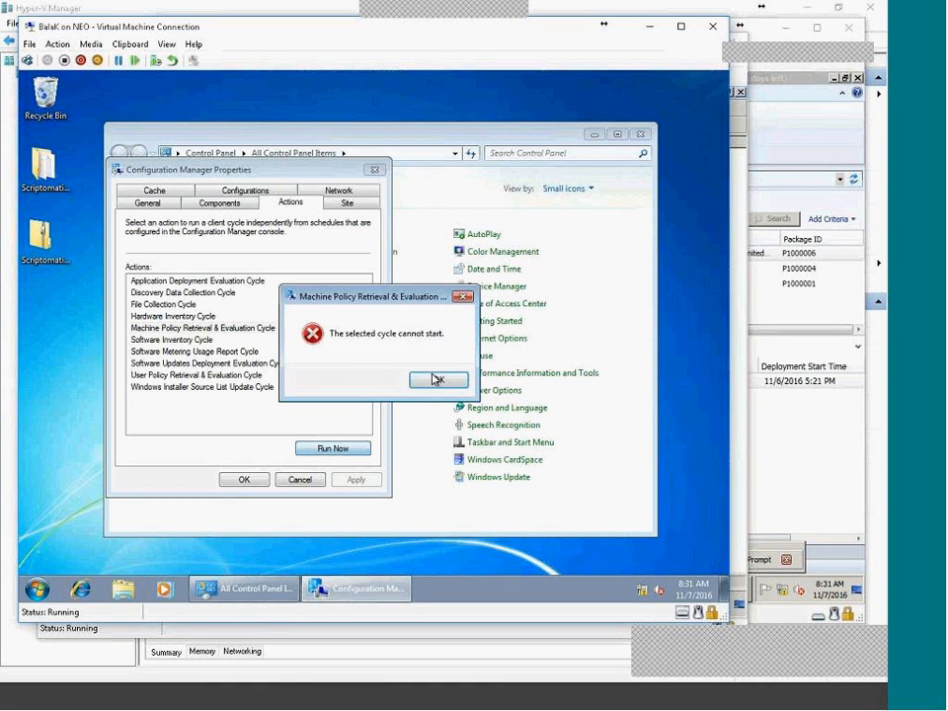
{"action": "left_click", "coordinate": [437, 381]}
{"action": "left_click", "coordinate": [356, 449]}
{"action": "left_click", "coordinate": [440, 380]}
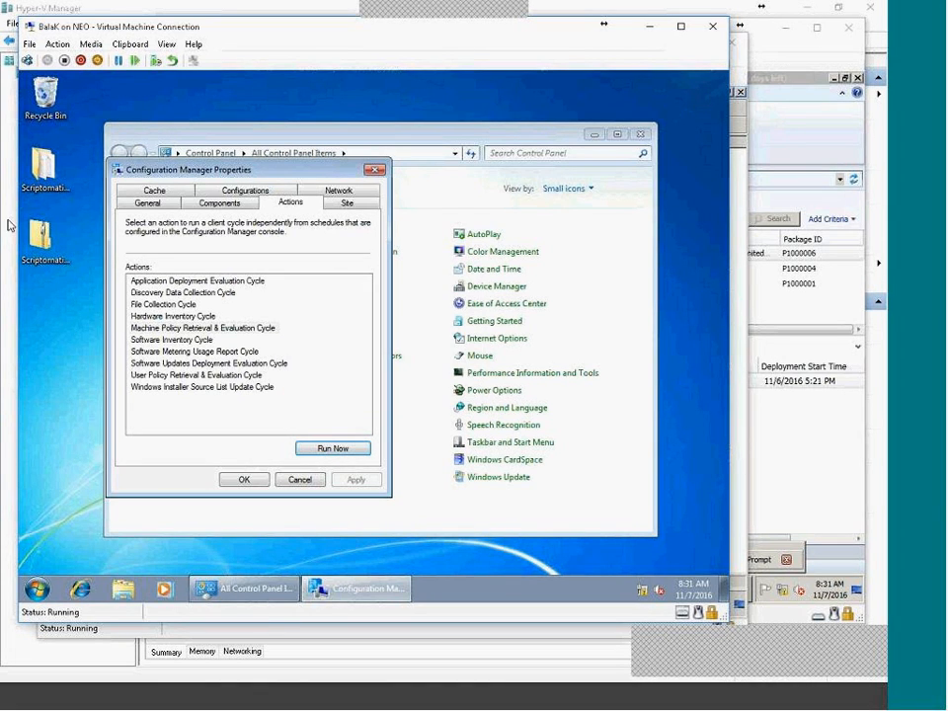
{"action": "left_click", "coordinate": [322, 448]}
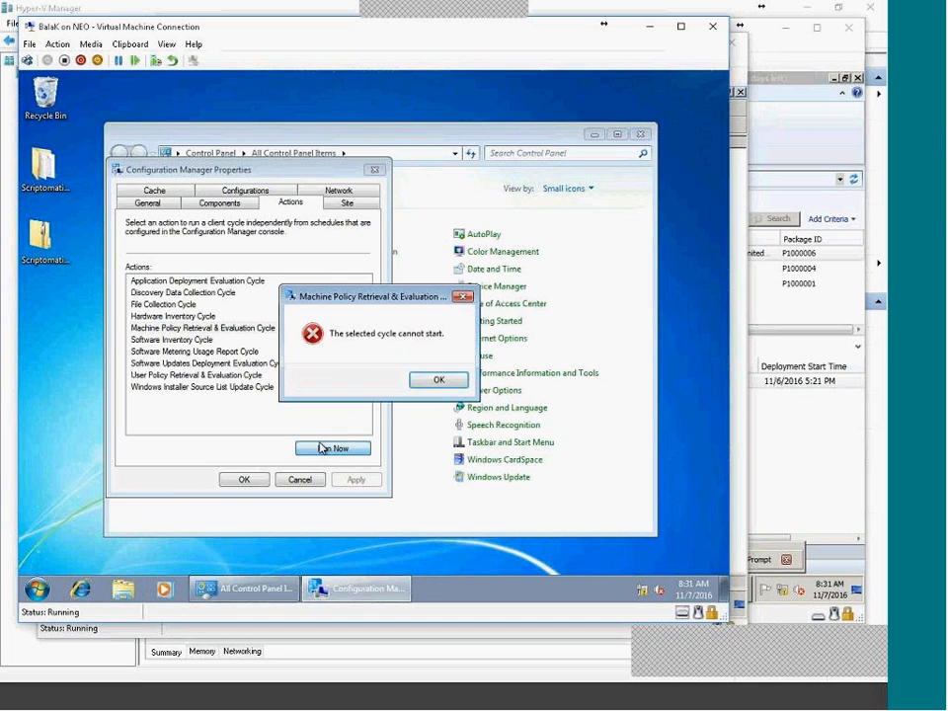
{"action": "left_click", "coordinate": [457, 378]}
{"action": "left_click", "coordinate": [359, 448]}
{"action": "left_click", "coordinate": [437, 381]}
Rearrange the windows, retry the policy cycle three more times, then switch to the domain controller VM.
{"action": "left_click_drag", "start_coordinate": [216, 177], "coordinate": [558, 142]}
{"action": "left_click_drag", "start_coordinate": [179, 132], "coordinate": [243, 141]}
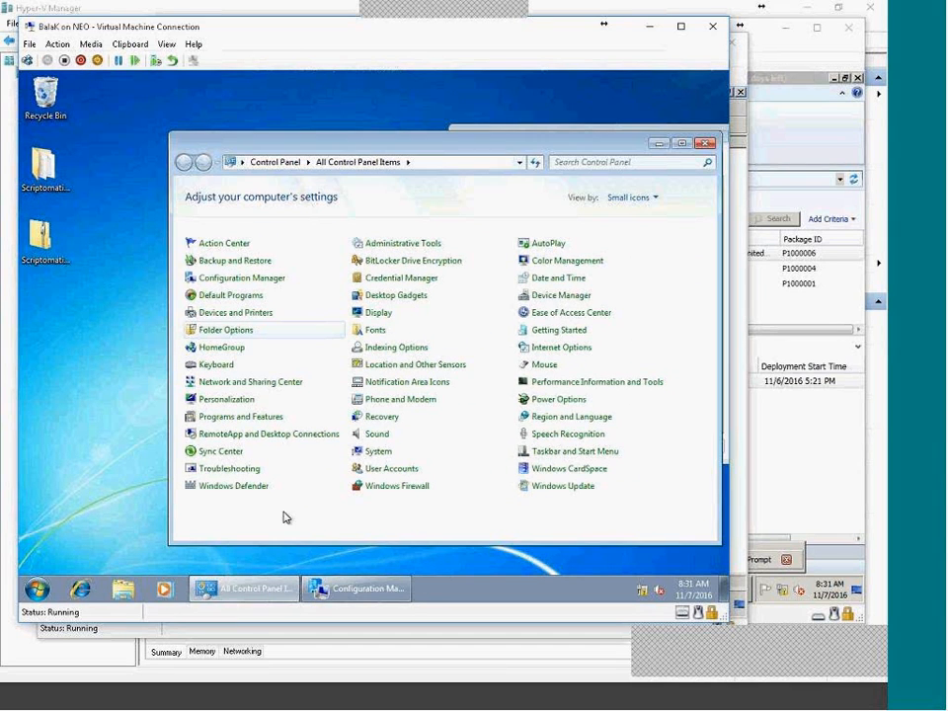
{"action": "left_click", "coordinate": [361, 589]}
{"action": "left_click", "coordinate": [677, 415]}
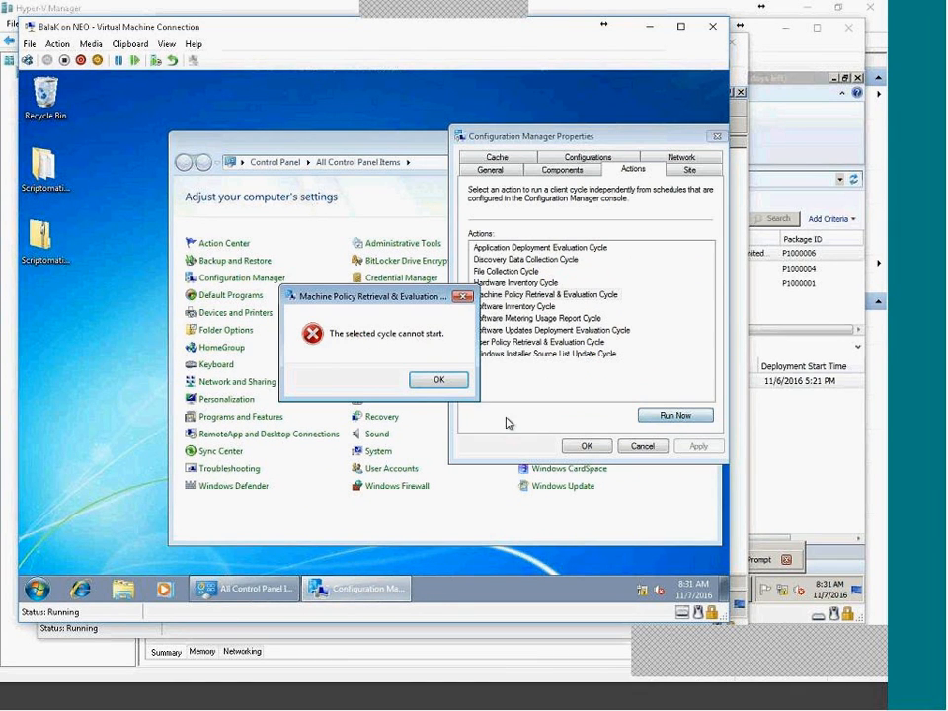
{"action": "left_click", "coordinate": [438, 383]}
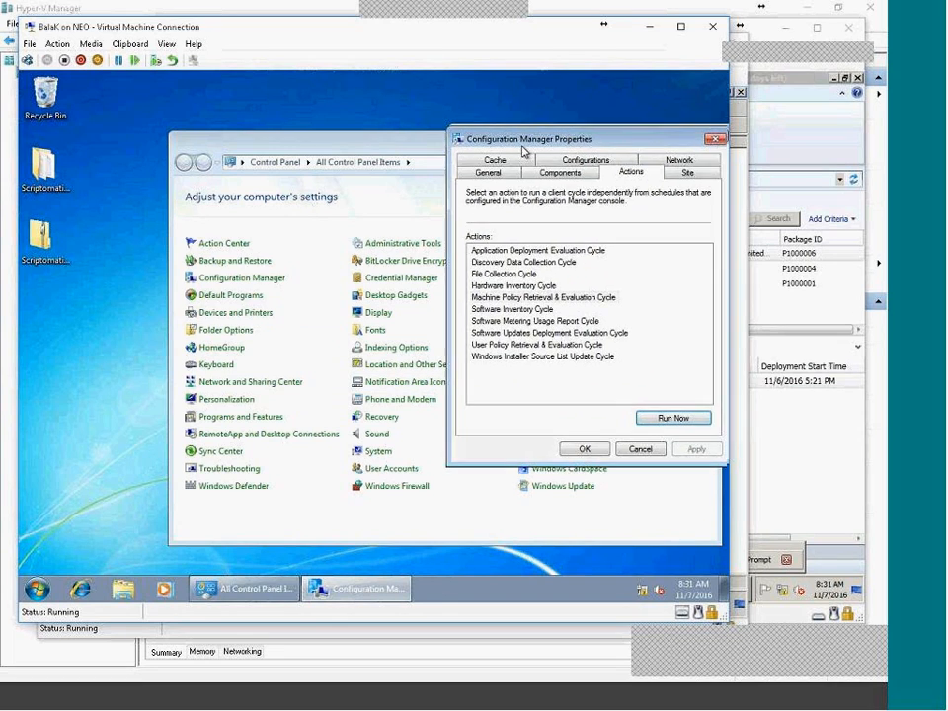
{"action": "left_click_drag", "start_coordinate": [529, 139], "coordinate": [191, 162]}
{"action": "left_click", "coordinate": [340, 440]}
{"action": "left_click", "coordinate": [436, 382]}
{"action": "left_click", "coordinate": [366, 440]}
{"action": "left_click", "coordinate": [437, 381]}
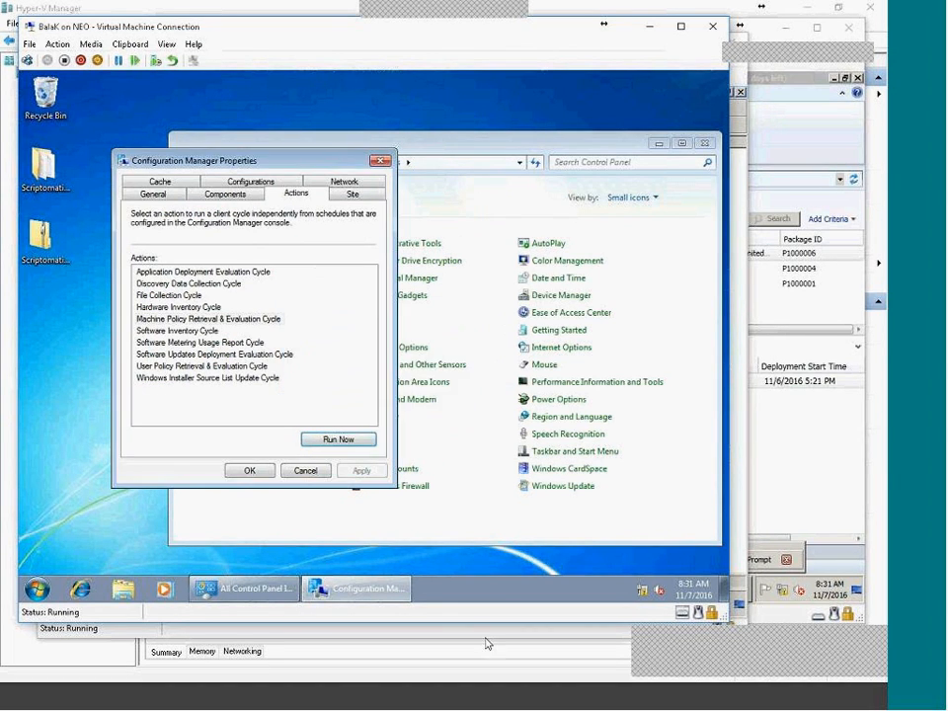
{"action": "left_click", "coordinate": [677, 630]}
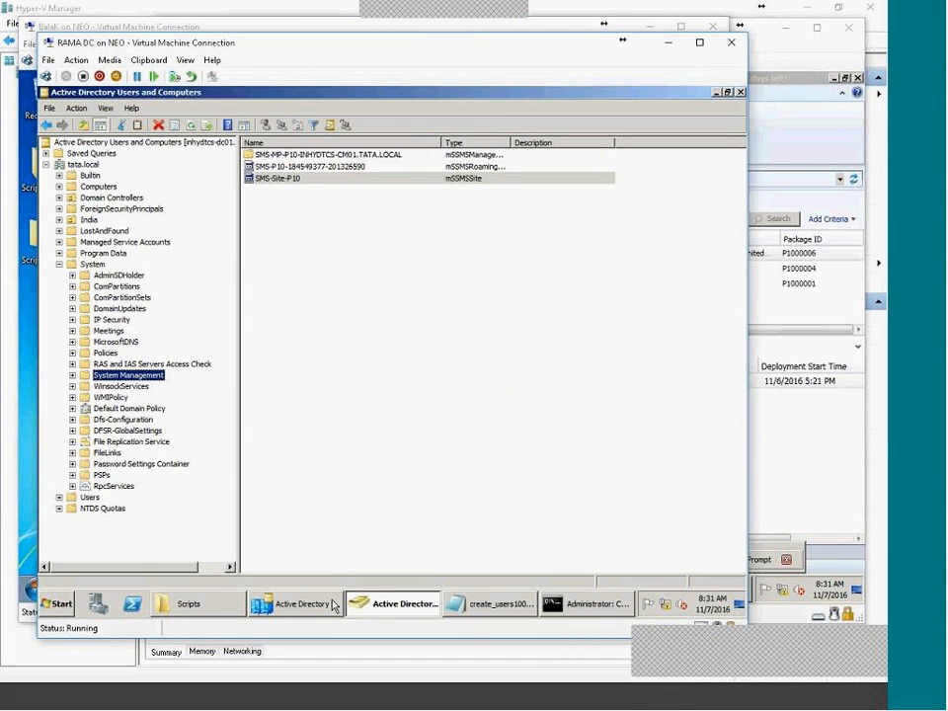
Close the CCM Framework Tools deployment properties on the Configuration Manager server VM.
{"action": "left_click", "coordinate": [651, 703]}
{"action": "left_click", "coordinate": [649, 703]}
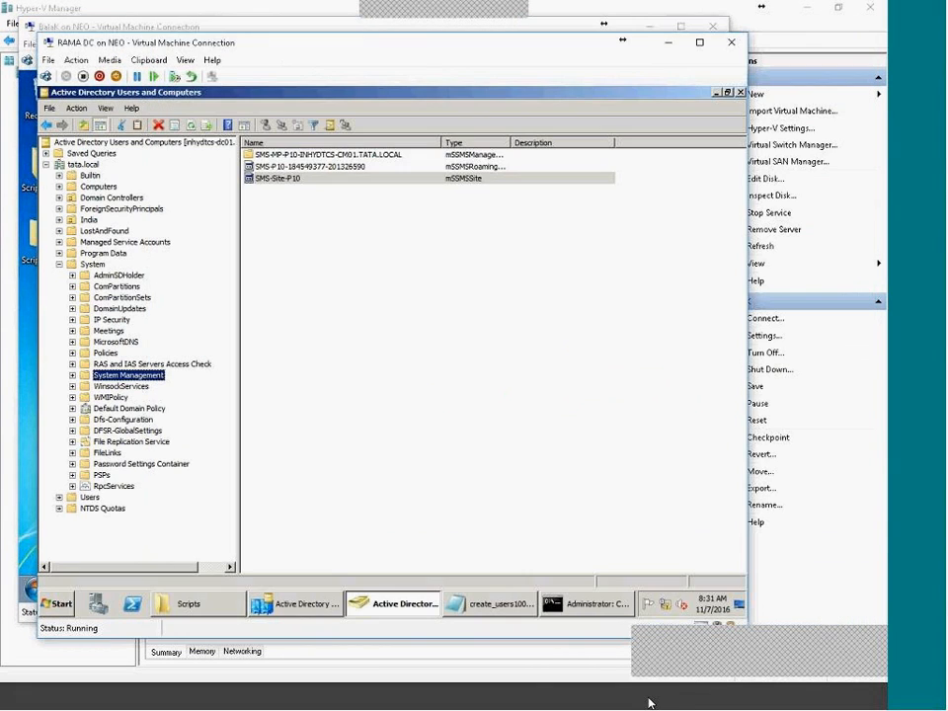
{"action": "left_click", "coordinate": [636, 702]}
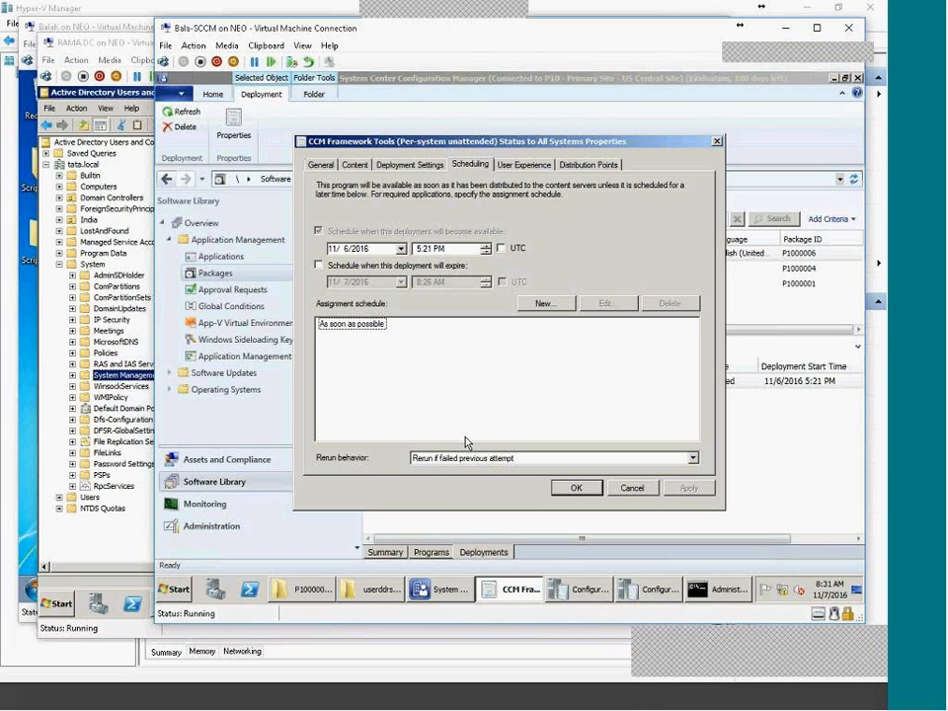
{"action": "left_click", "coordinate": [582, 491]}
{"action": "left_click", "coordinate": [587, 492]}
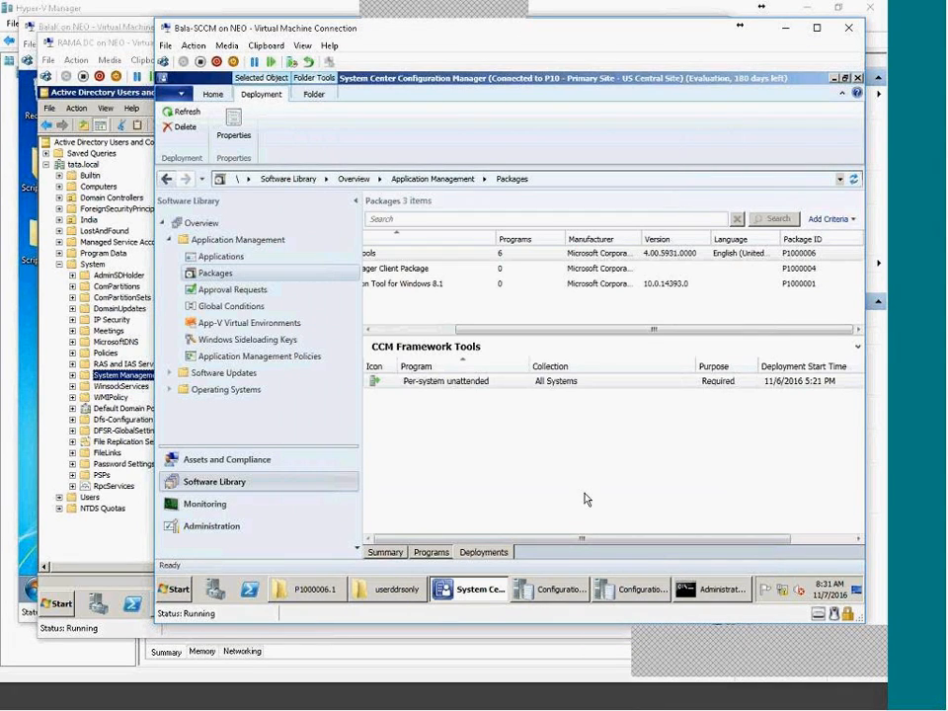
On the client VM, retry the machine policy cycle and dismiss its error.
{"action": "left_click", "coordinate": [717, 698]}
{"action": "left_click", "coordinate": [346, 439]}
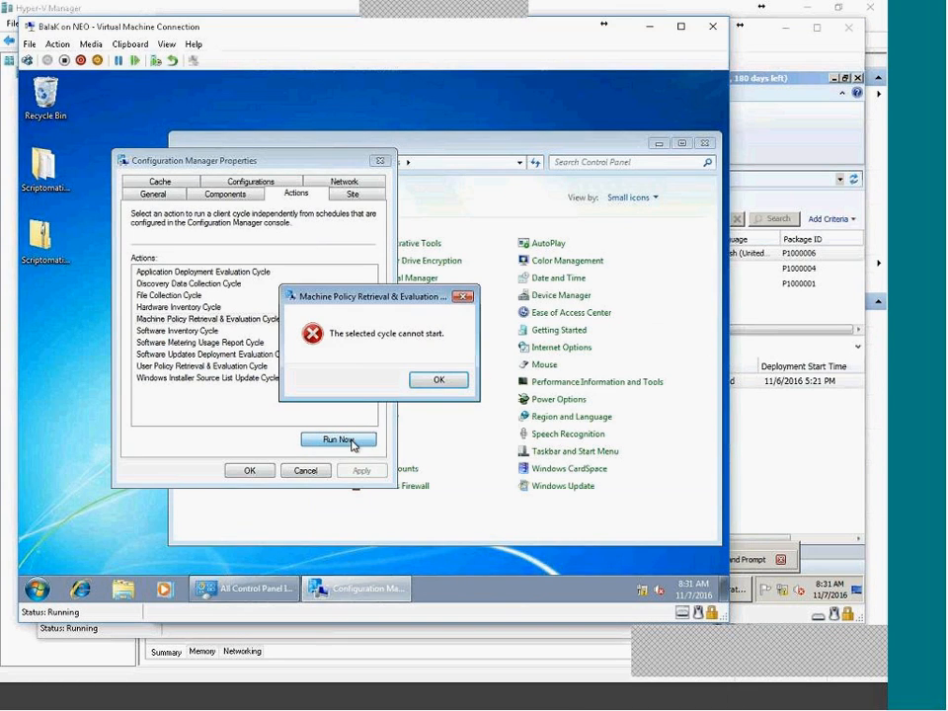
{"action": "left_click", "coordinate": [440, 379]}
Search the Start menu for SERVICES and open the Services console.
{"action": "left_click", "coordinate": [37, 590]}
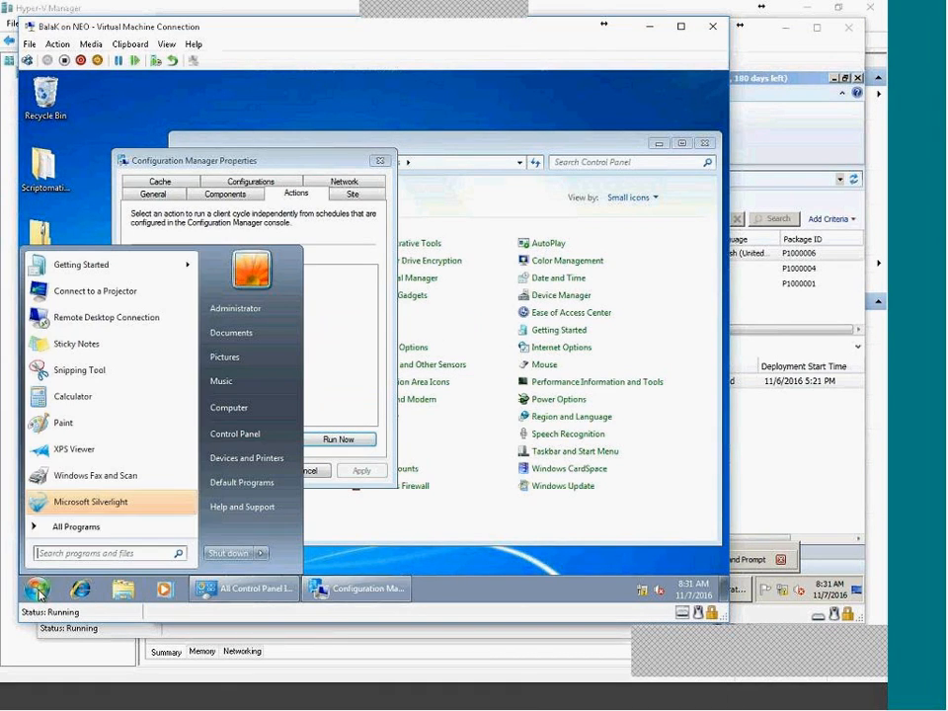
{"action": "left_click", "coordinate": [182, 526]}
{"action": "type", "text": "SER"}
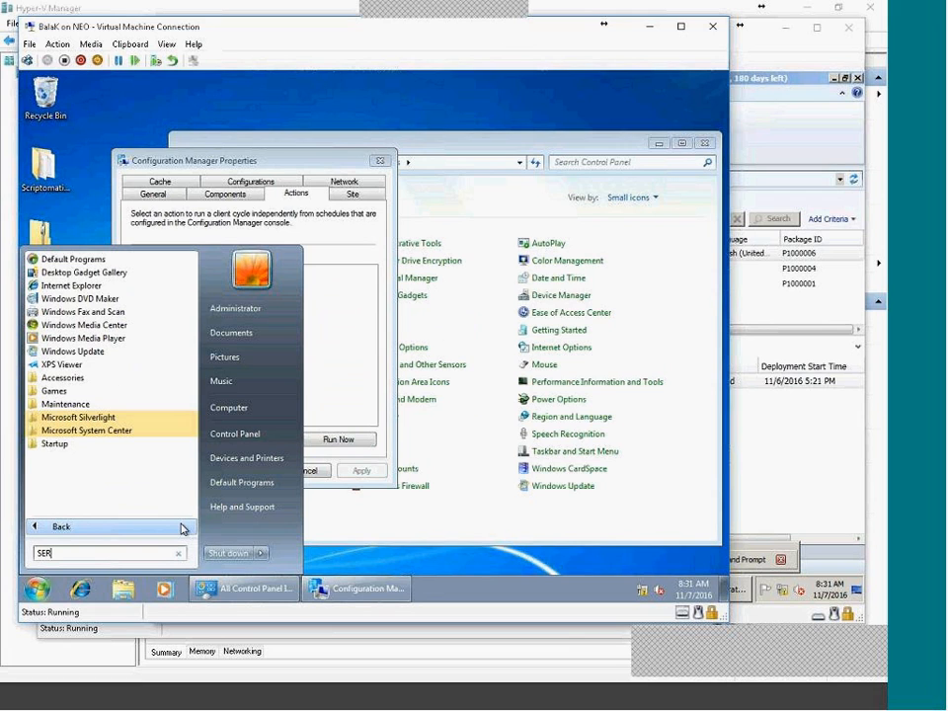
{"action": "type", "text": "VICES"}
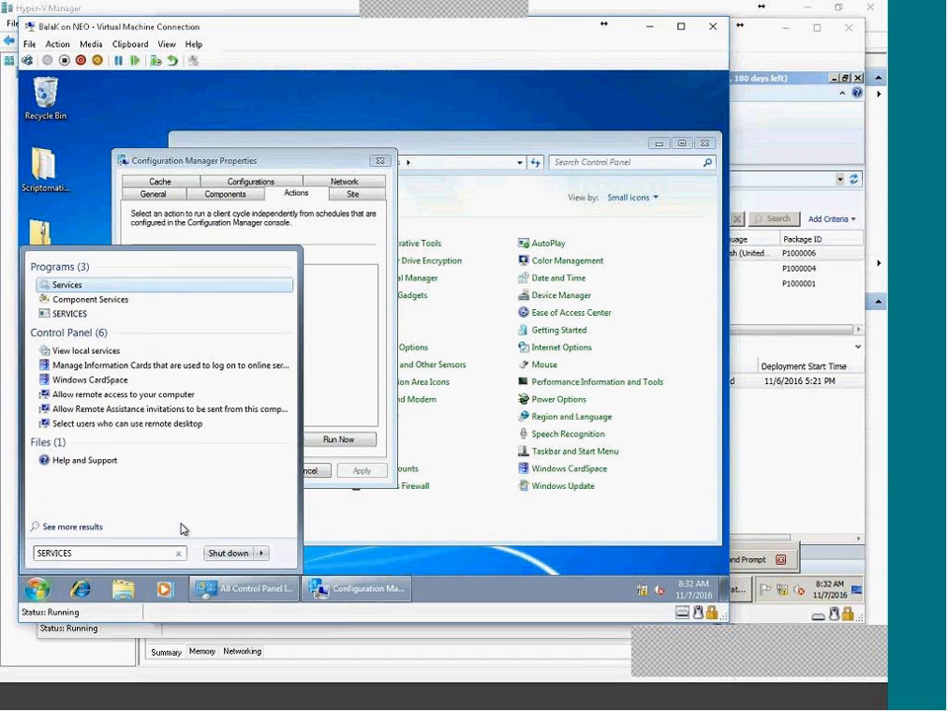
{"action": "key", "text": "Return"}
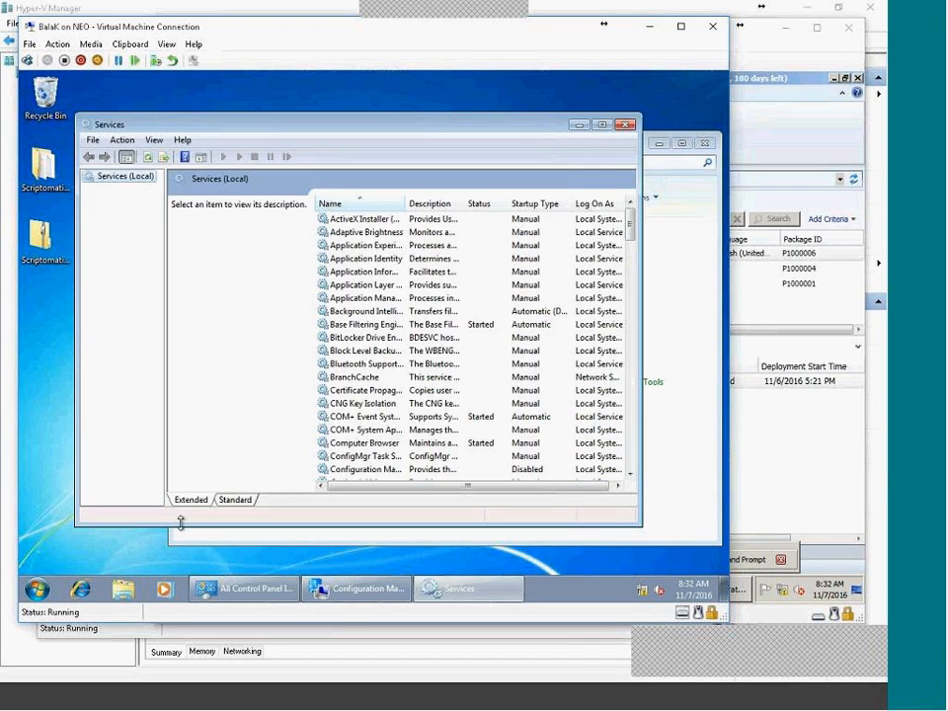
Find SMS Agent Host, widen the Name and Startup Type columns, and bring up its actions.
{"action": "left_click", "coordinate": [474, 363]}
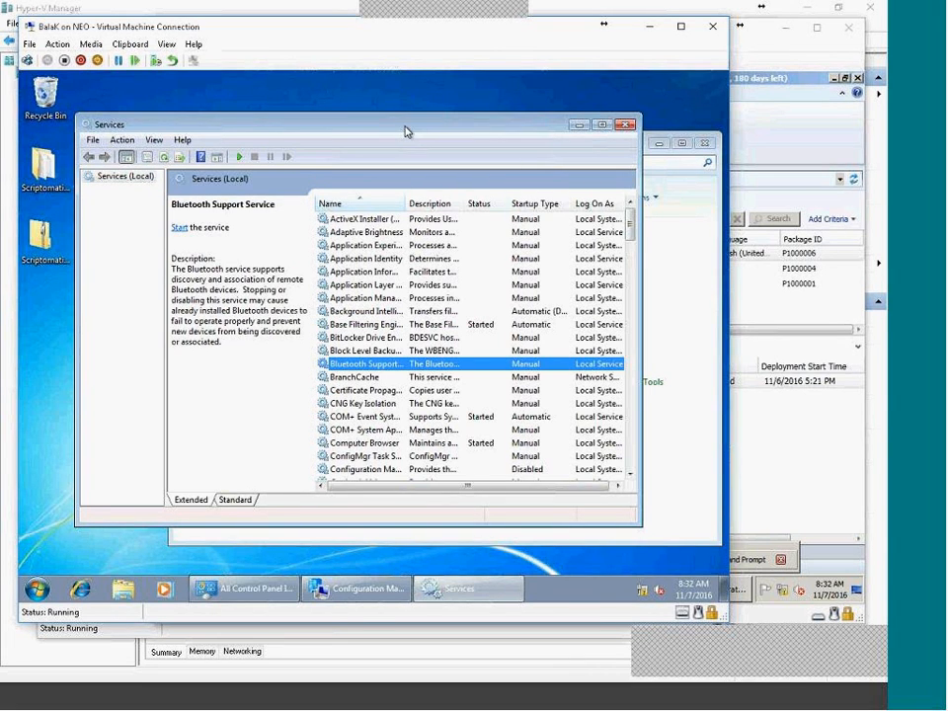
{"action": "key", "text": "s"}
{"action": "key", "text": "s"}
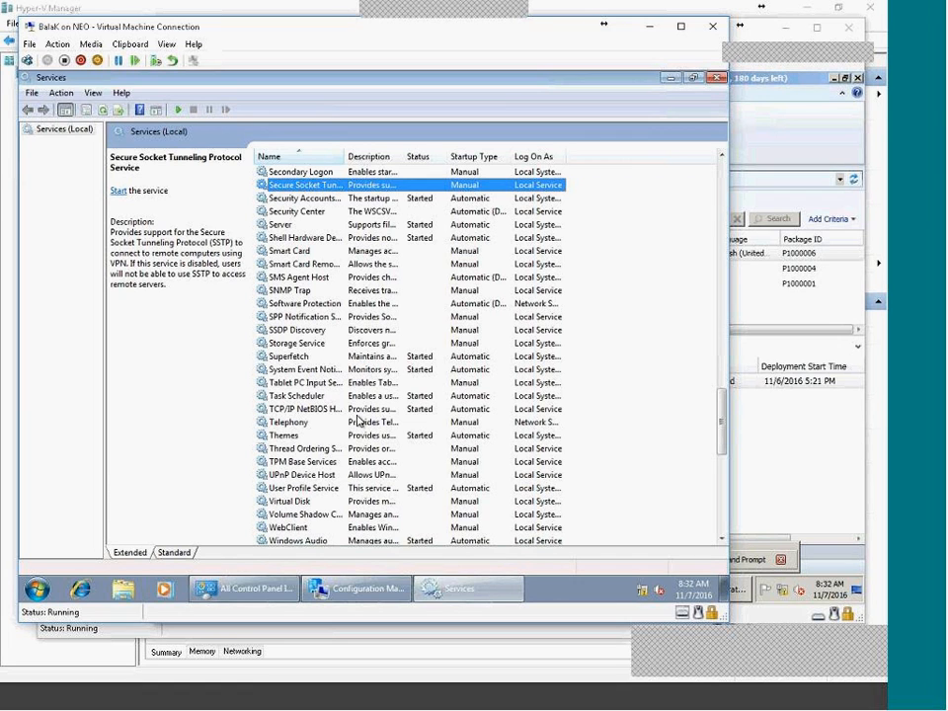
{"action": "scroll", "coordinate": [358, 421], "scroll_direction": "up", "scroll_amount": 6}
{"action": "scroll", "coordinate": [357, 421], "scroll_direction": "up", "scroll_amount": 1}
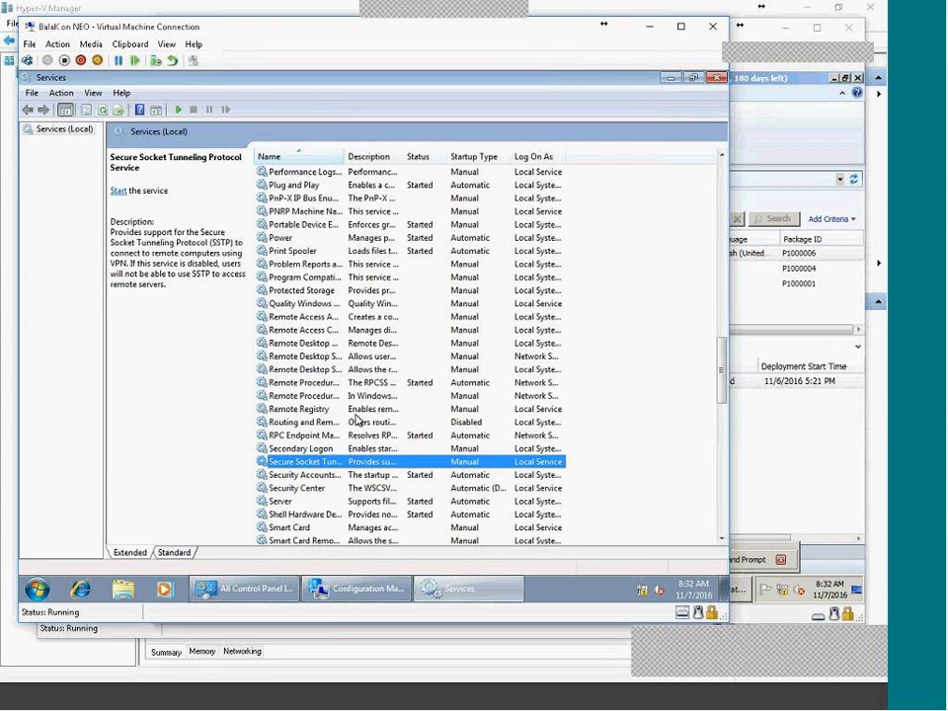
{"action": "key", "text": "s"}
{"action": "key", "text": "s"}
{"action": "key", "text": "s"}
{"action": "key", "text": "s"}
{"action": "key", "text": "s"}
{"action": "key", "text": "s"}
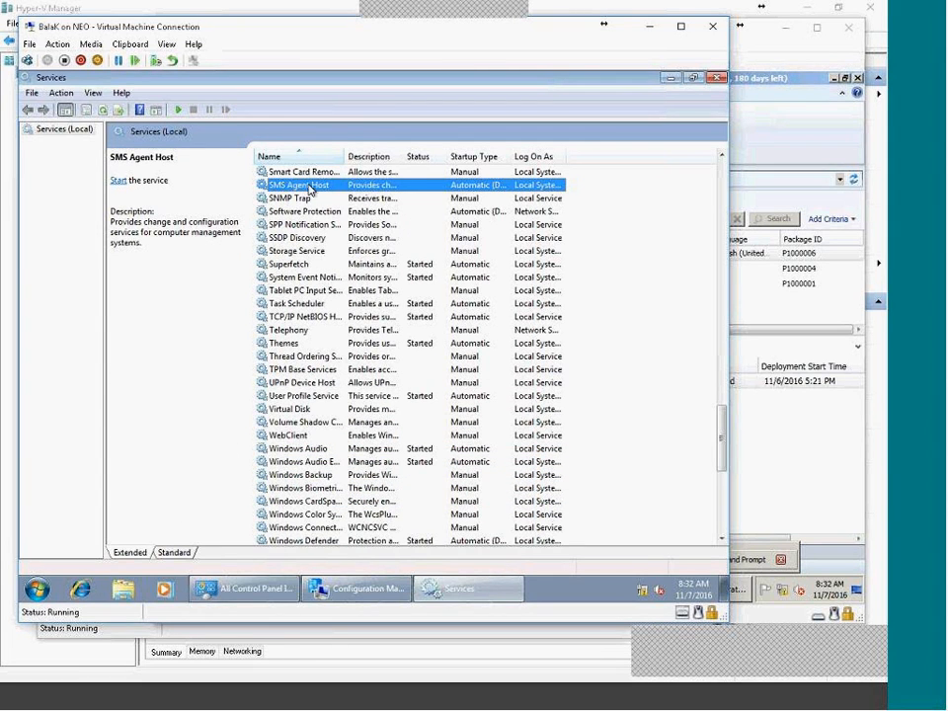
{"action": "double_click", "coordinate": [344, 156]}
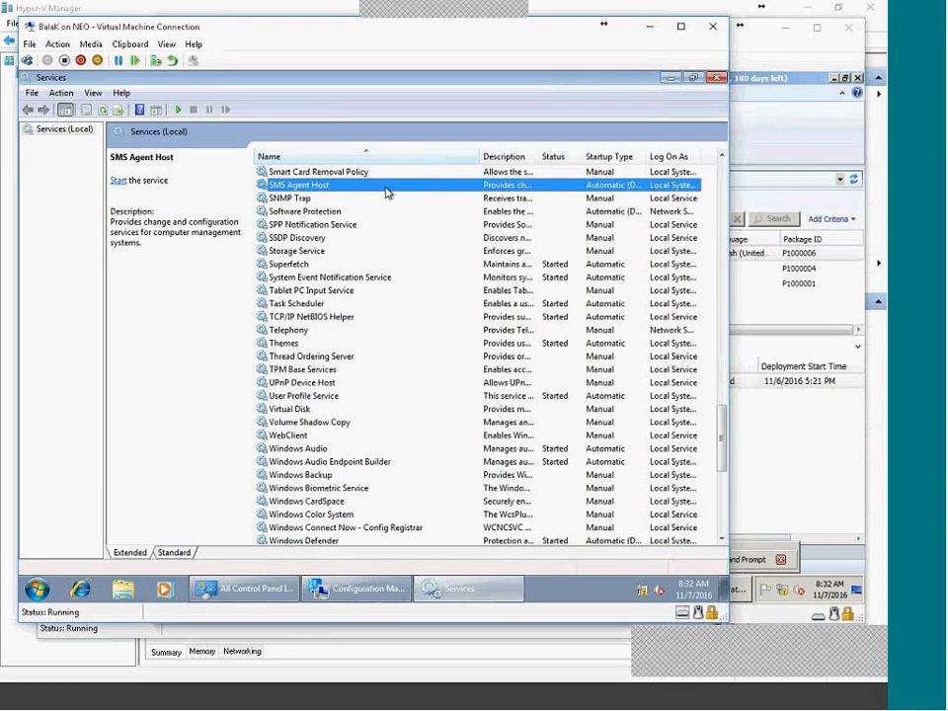
{"action": "double_click", "coordinate": [645, 156]}
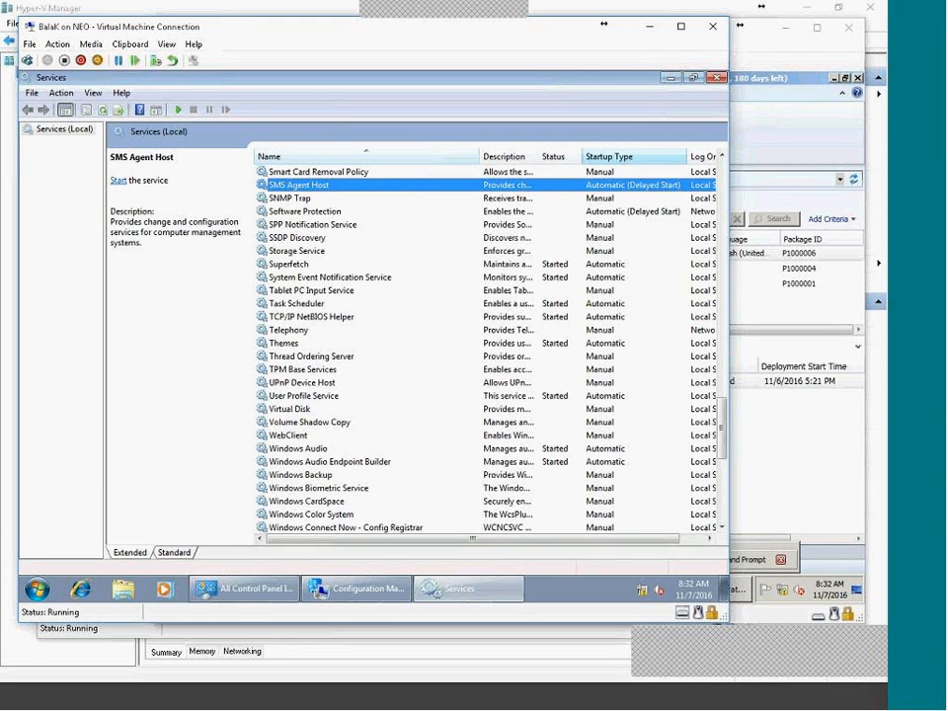
{"action": "right_click", "coordinate": [373, 184]}
Start the SMS Agent Host service, then retry the machine policy cycle twice, dismissing errors.
{"action": "left_click", "coordinate": [387, 191]}
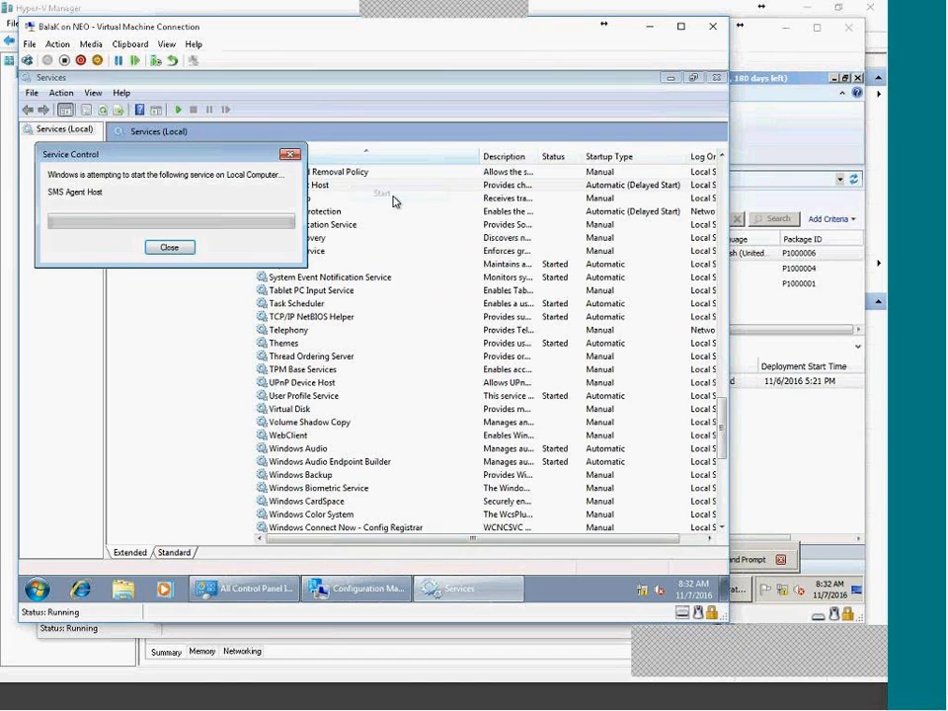
{"action": "left_click", "coordinate": [373, 591]}
{"action": "left_click", "coordinate": [341, 441]}
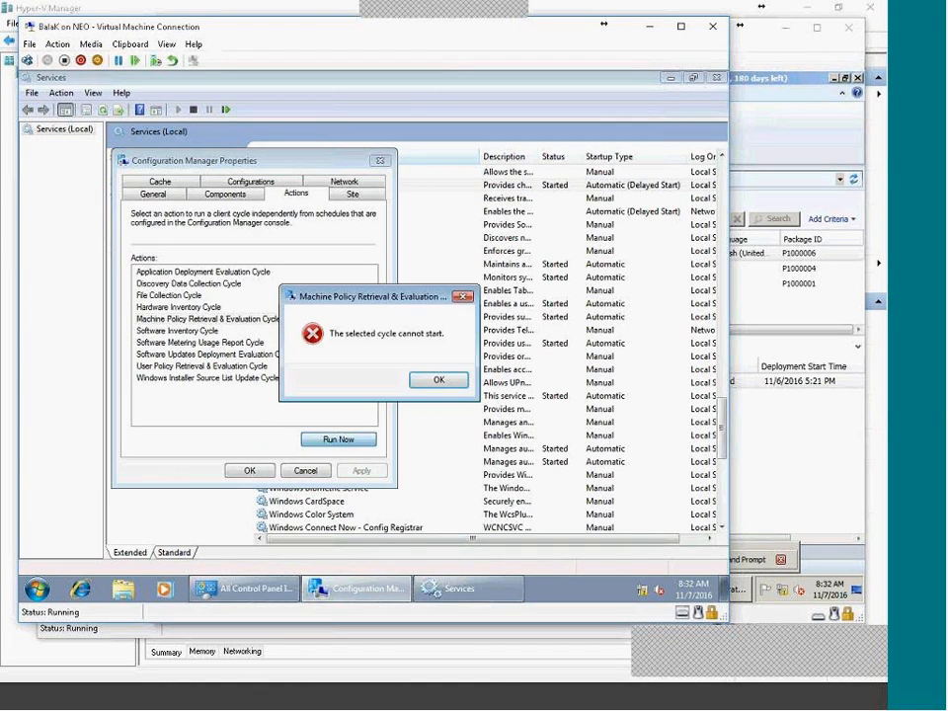
{"action": "left_click", "coordinate": [439, 382]}
{"action": "left_click", "coordinate": [338, 439]}
{"action": "left_click", "coordinate": [434, 381]}
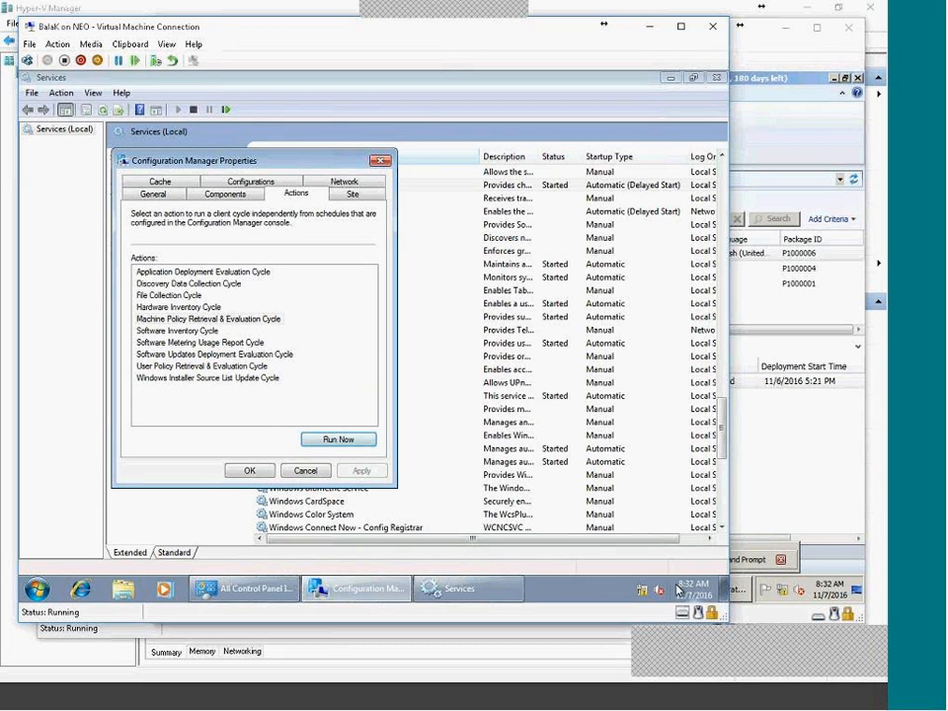
Retry the policy cycle a few more times, then close the Configuration Manager properties.
{"action": "mouse_move", "coordinate": [703, 589]}
{"action": "left_click", "coordinate": [339, 438]}
{"action": "left_click", "coordinate": [503, 378]}
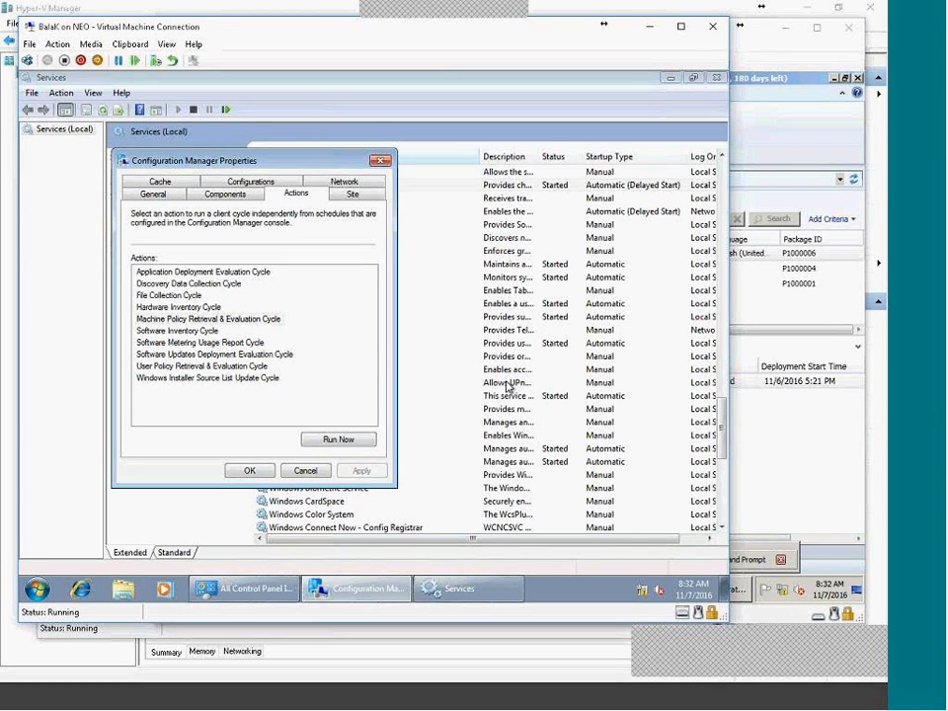
{"action": "left_click", "coordinate": [321, 438]}
{"action": "left_click", "coordinate": [499, 376]}
{"action": "left_click", "coordinate": [338, 439]}
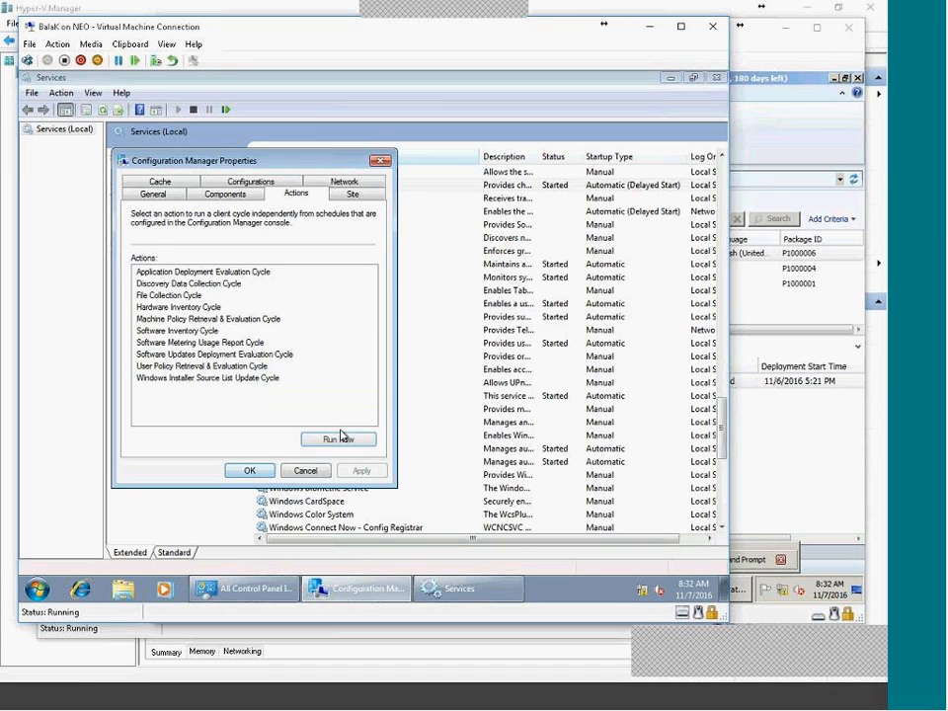
{"action": "left_click", "coordinate": [250, 472]}
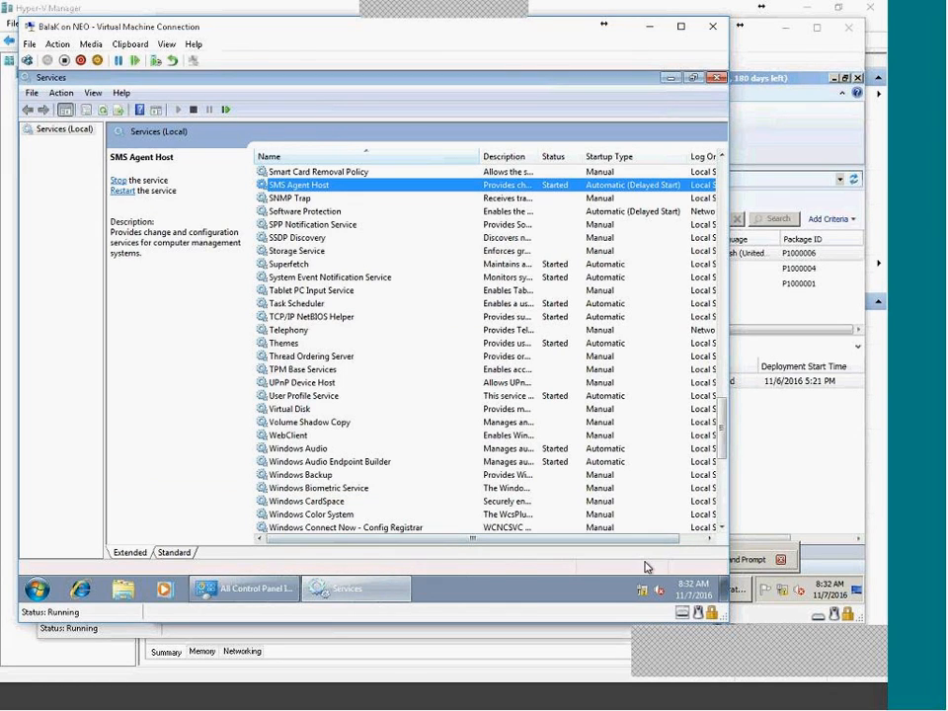
Browse from Computer to C:\Windows\ccmcache\1.
{"action": "left_click", "coordinate": [37, 588]}
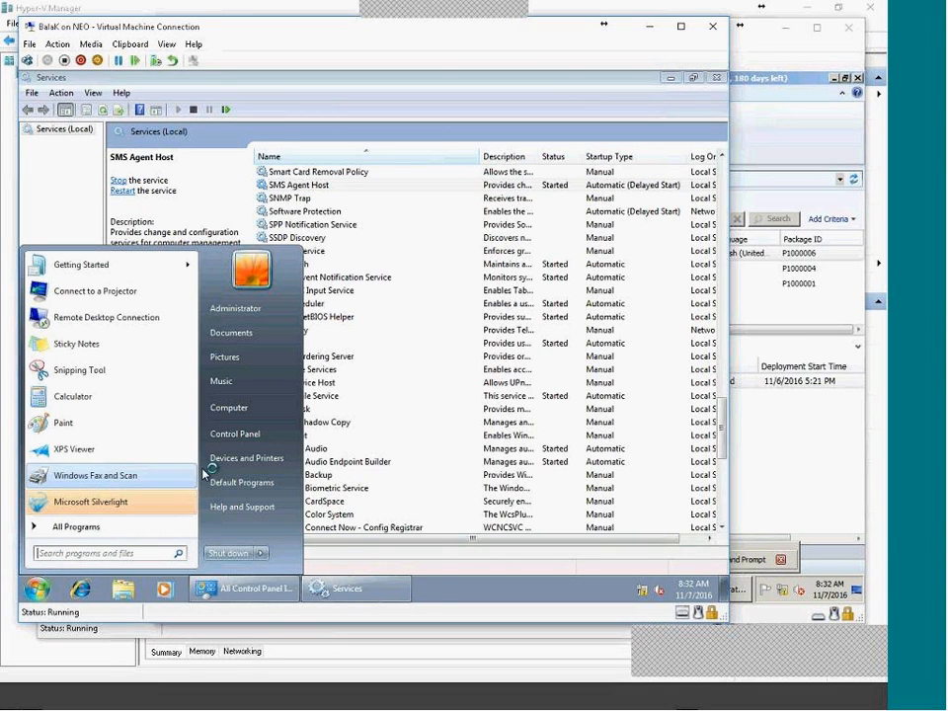
{"action": "right_click", "coordinate": [250, 413]}
{"action": "left_click", "coordinate": [280, 478]}
{"action": "double_click", "coordinate": [214, 184]}
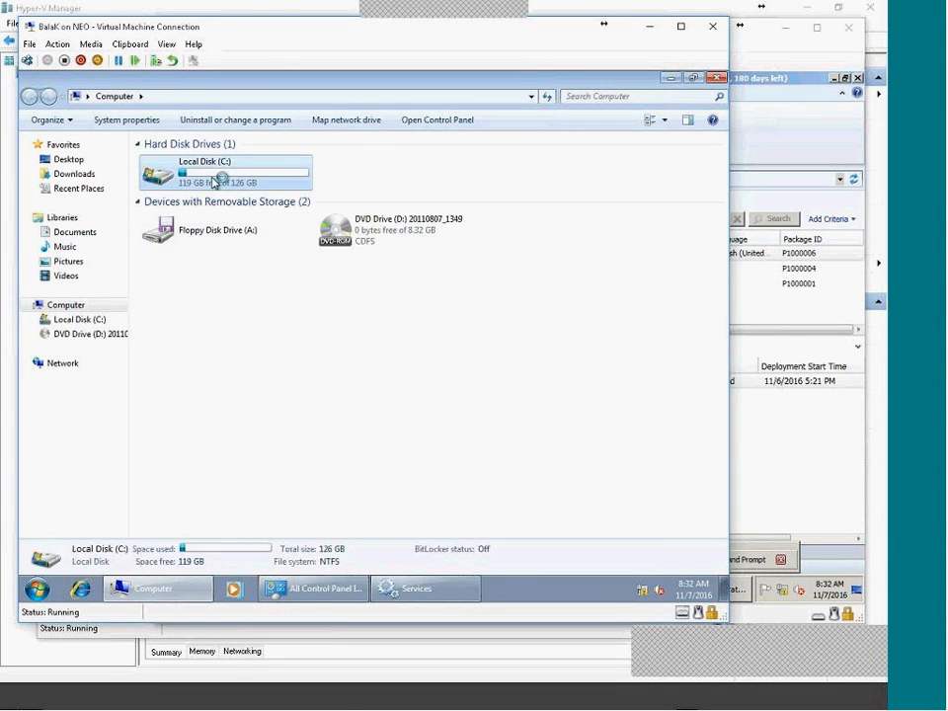
{"action": "double_click", "coordinate": [191, 218]}
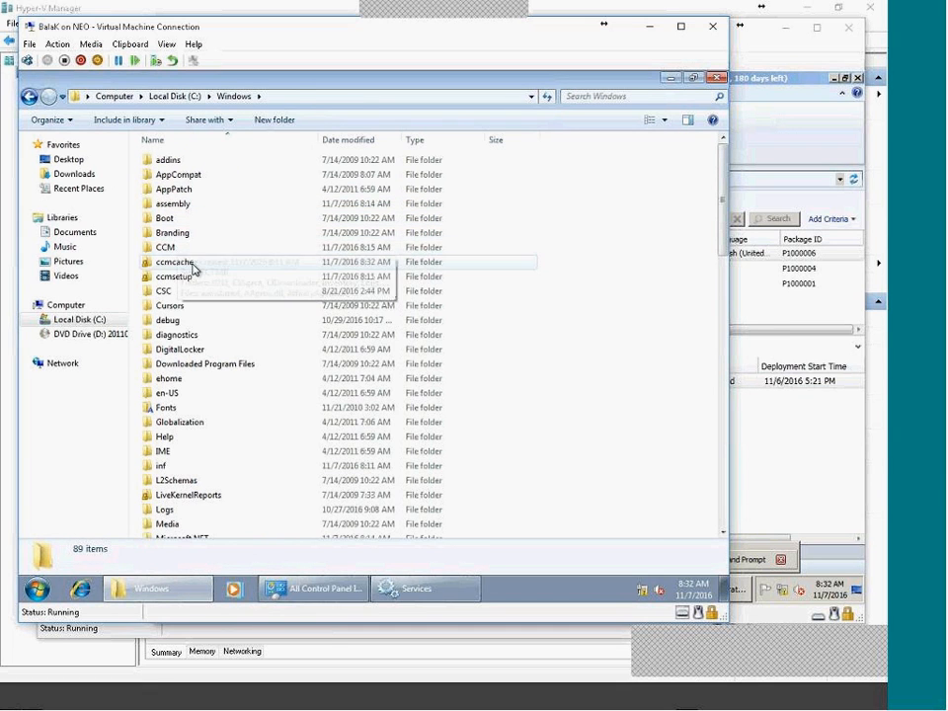
{"action": "double_click", "coordinate": [183, 262]}
{"action": "double_click", "coordinate": [160, 163]}
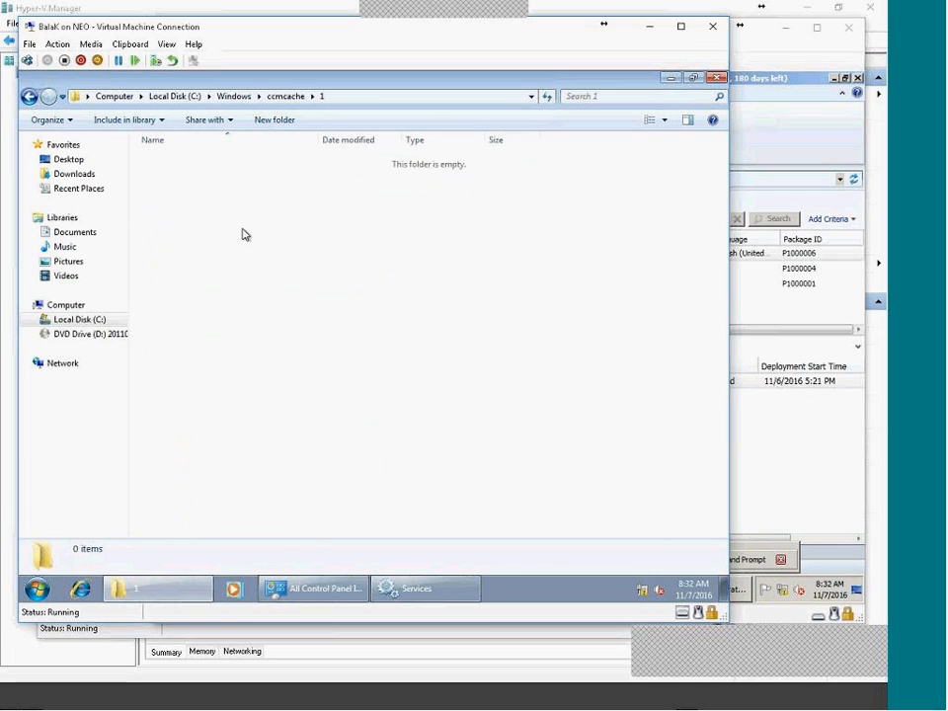
Recheck subfolder 1 until the CcmTools installer appears, ending back in ccmcache.
{"action": "left_click", "coordinate": [286, 96]}
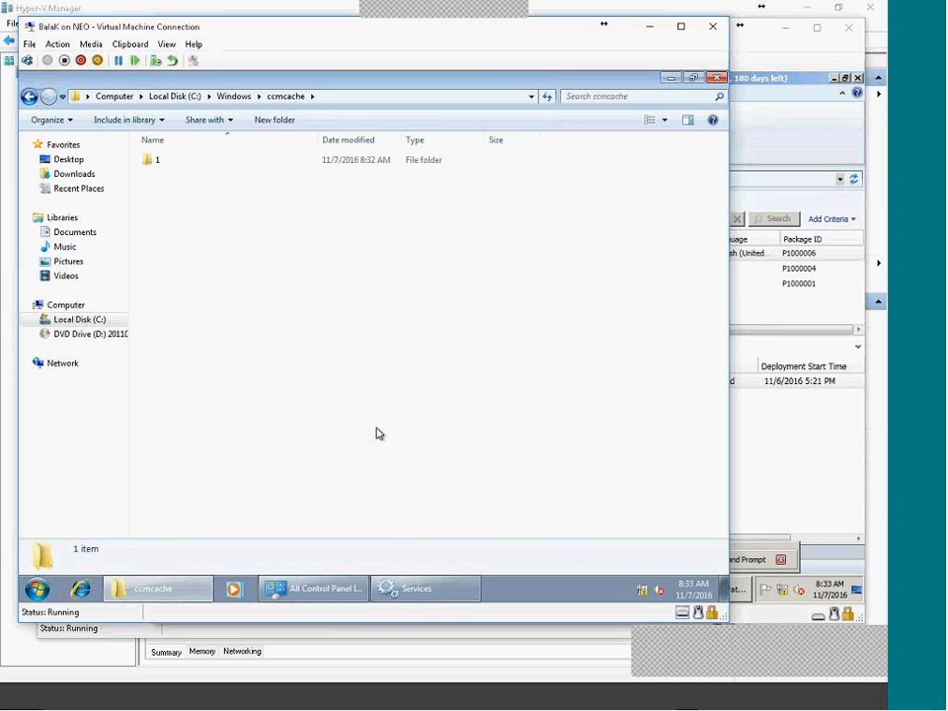
{"action": "double_click", "coordinate": [154, 160]}
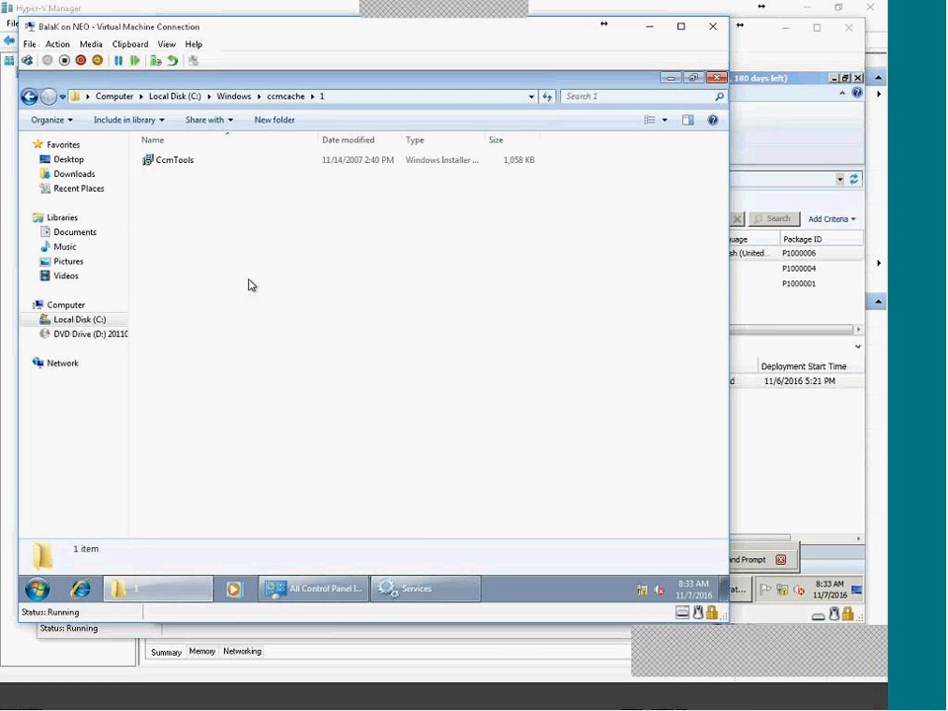
{"action": "left_click", "coordinate": [284, 98]}
{"action": "double_click", "coordinate": [169, 163]}
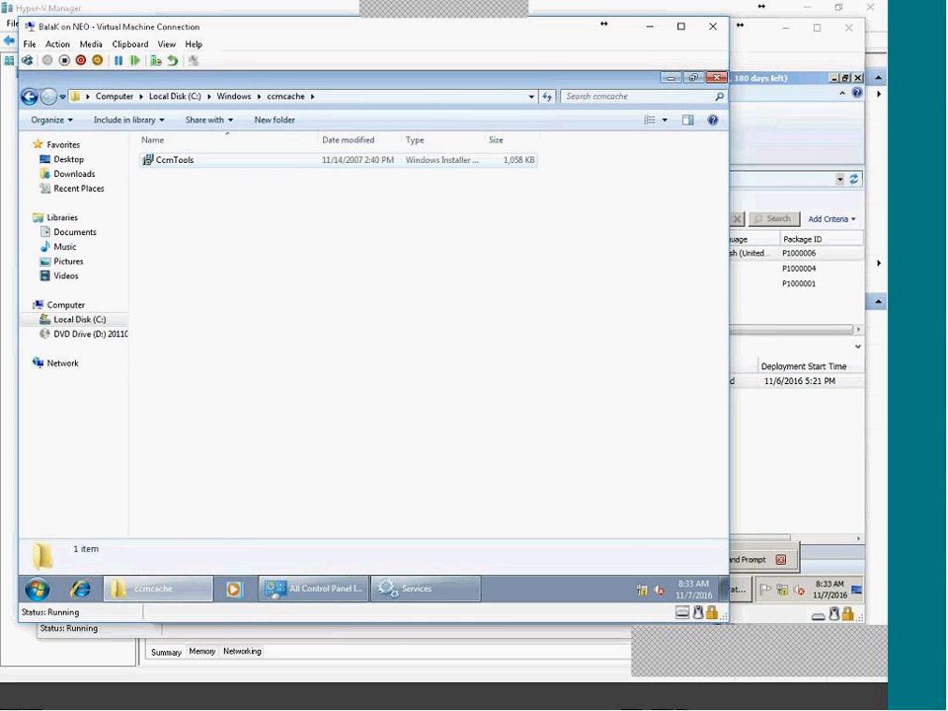
{"action": "left_click", "coordinate": [279, 98]}
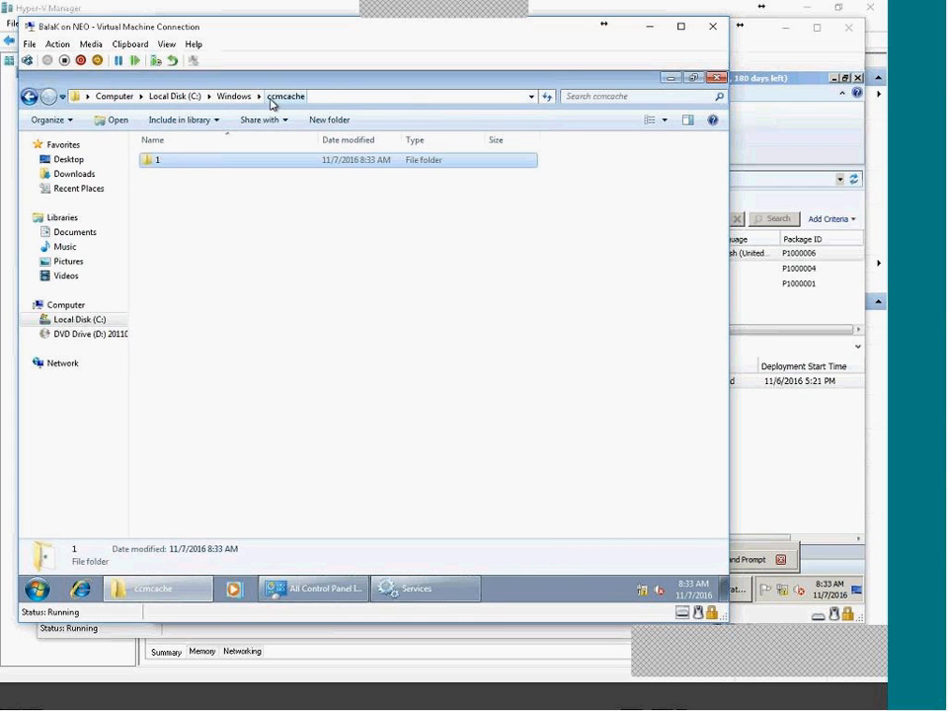
Look through the Start menu's ConfigMgr 2007 Toolkit program folder, then close the menu.
{"action": "left_click", "coordinate": [275, 589]}
{"action": "left_click", "coordinate": [38, 588]}
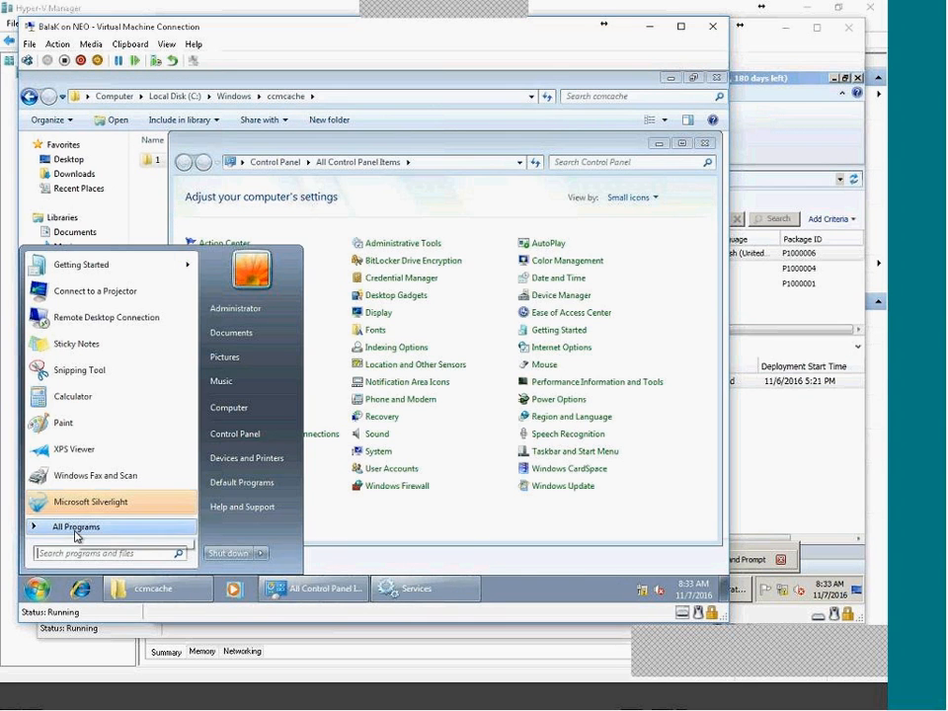
{"action": "left_click", "coordinate": [76, 533]}
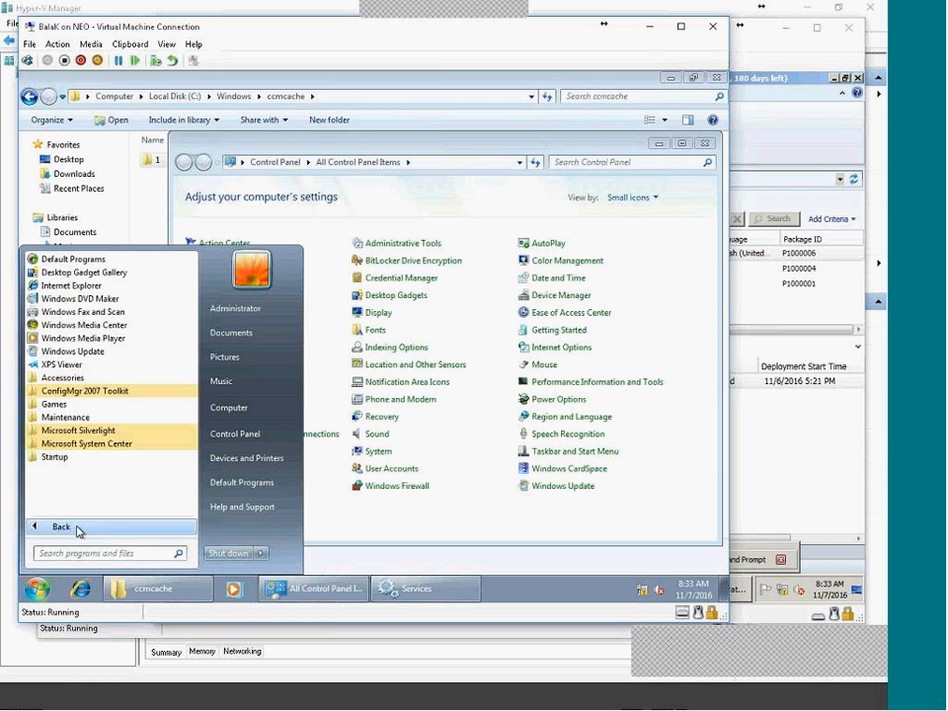
{"action": "left_click", "coordinate": [117, 393]}
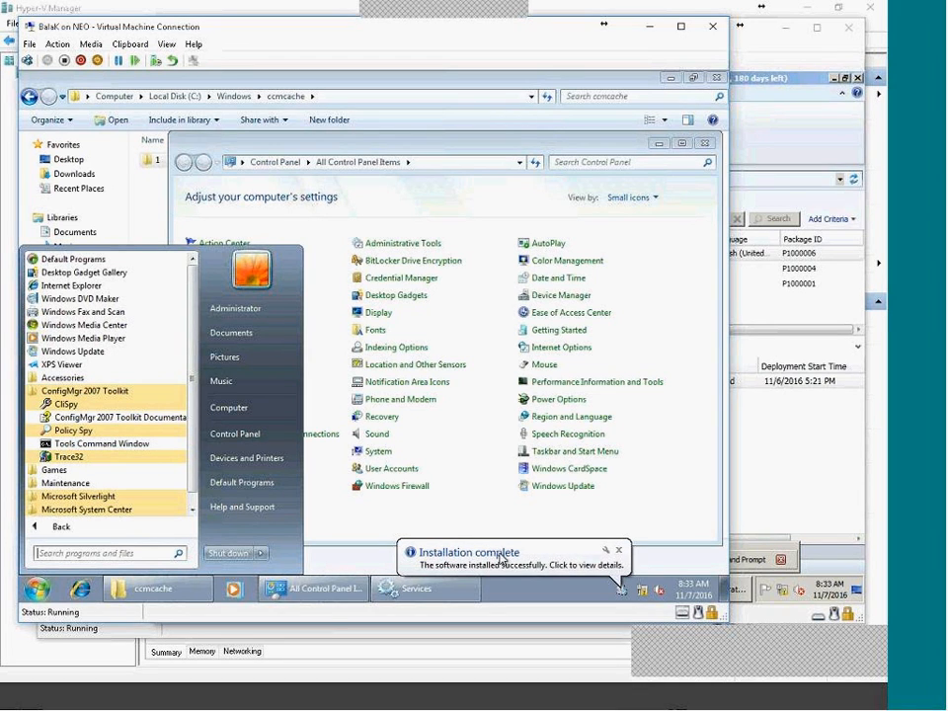
{"action": "left_click", "coordinate": [533, 564]}
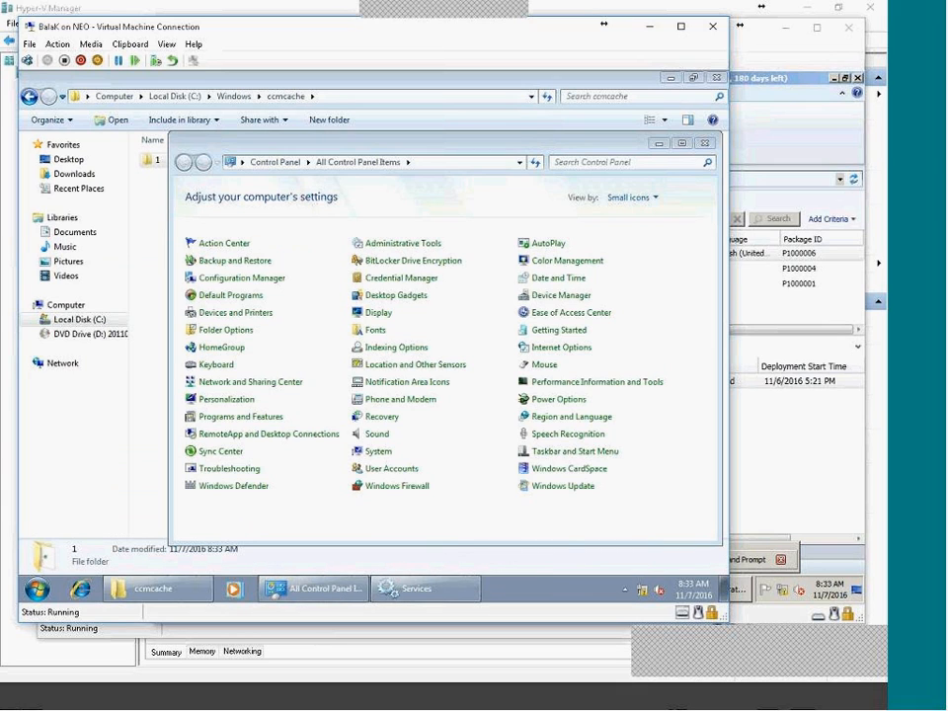
Open Software Center from its notification area icon.
{"action": "left_click", "coordinate": [624, 589]}
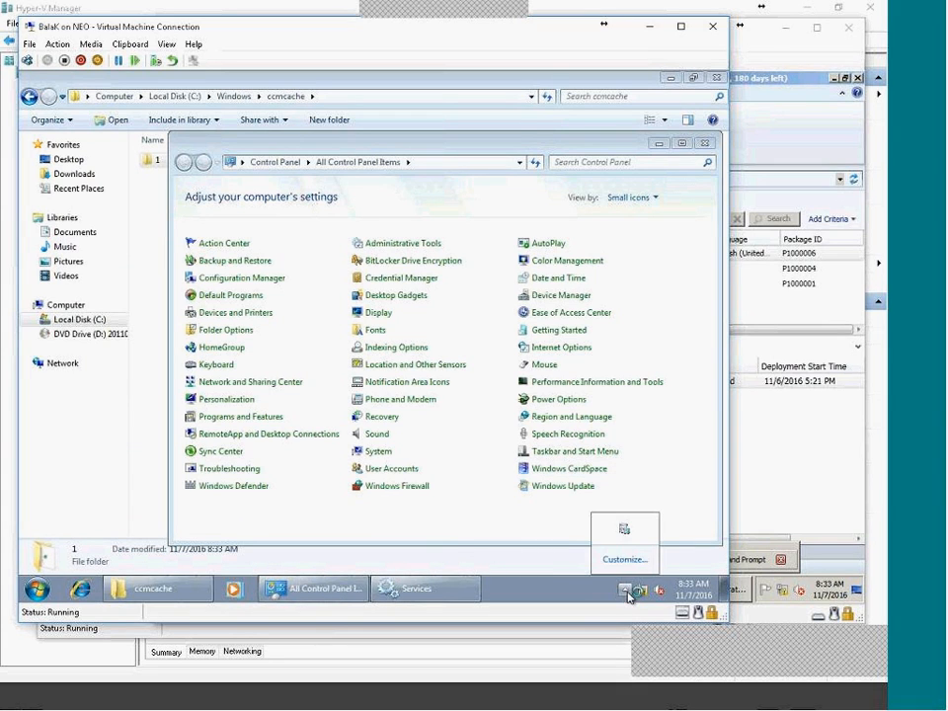
{"action": "right_click", "coordinate": [624, 530]}
{"action": "left_click", "coordinate": [584, 541]}
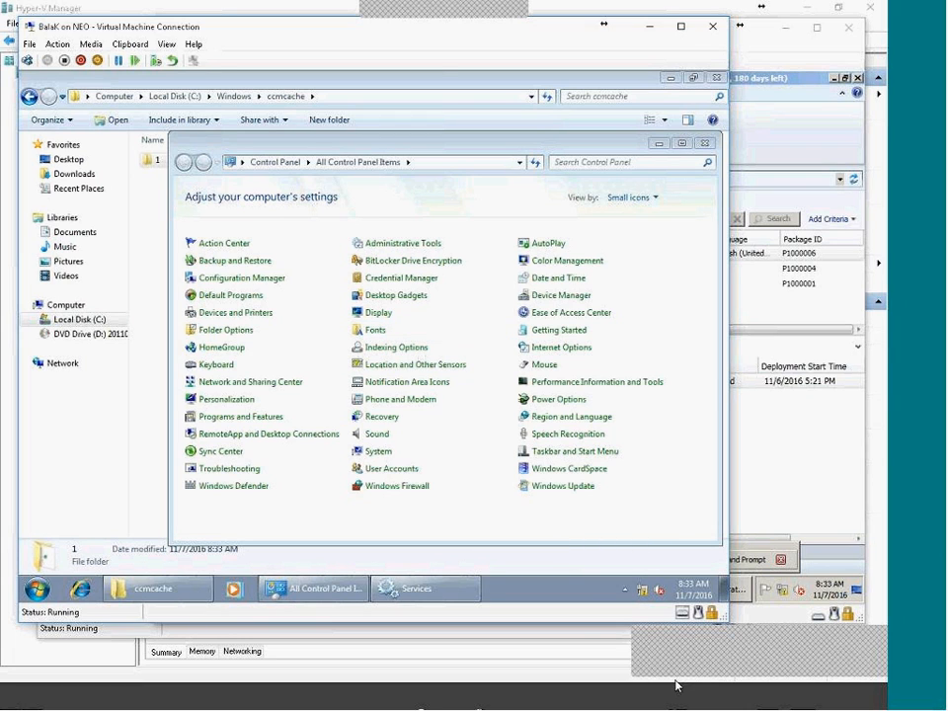
Go to All Programs > Microsoft System Center in the Start menu to reach Software Center.
{"action": "left_click", "coordinate": [37, 590]}
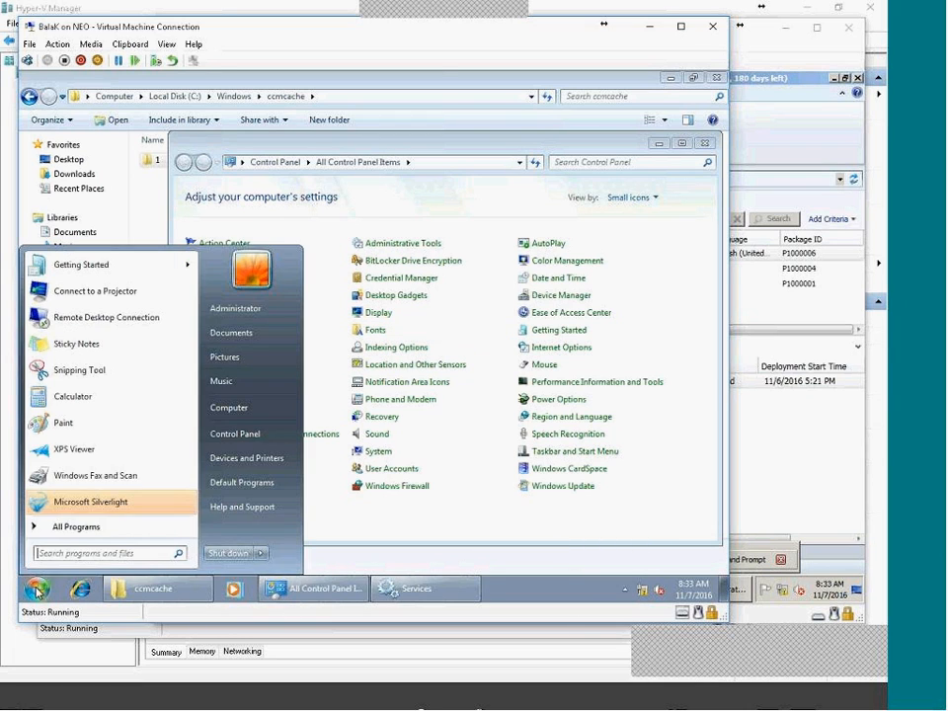
{"action": "left_click", "coordinate": [62, 526]}
{"action": "left_click", "coordinate": [113, 443]}
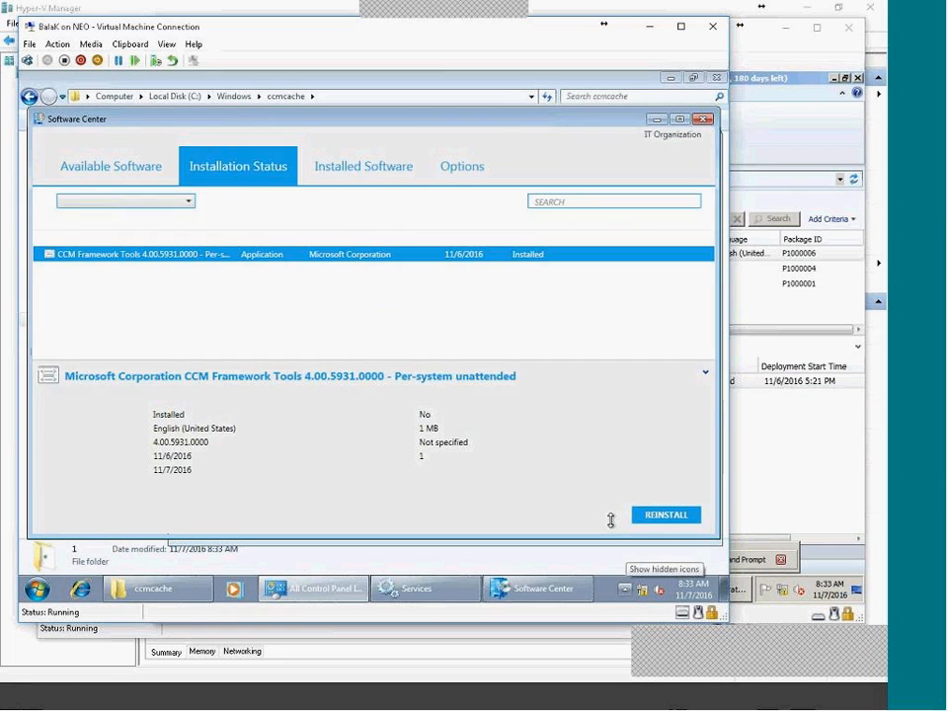
Browse Software Center's tabs, ending on the CCM Framework Tools installation status.
{"action": "left_click", "coordinate": [118, 175]}
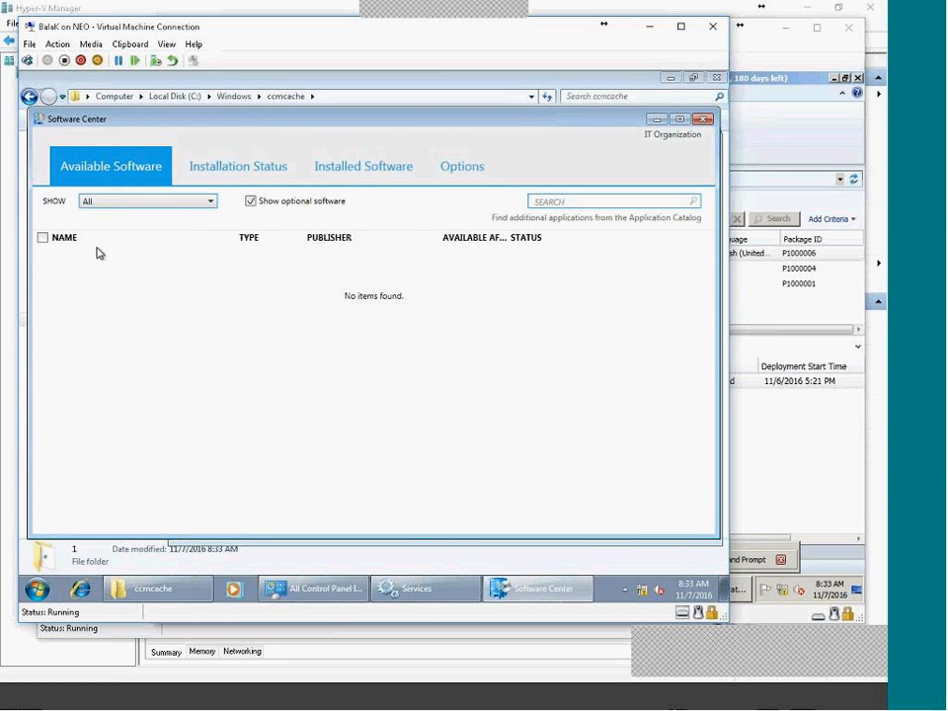
{"action": "left_click", "coordinate": [192, 160]}
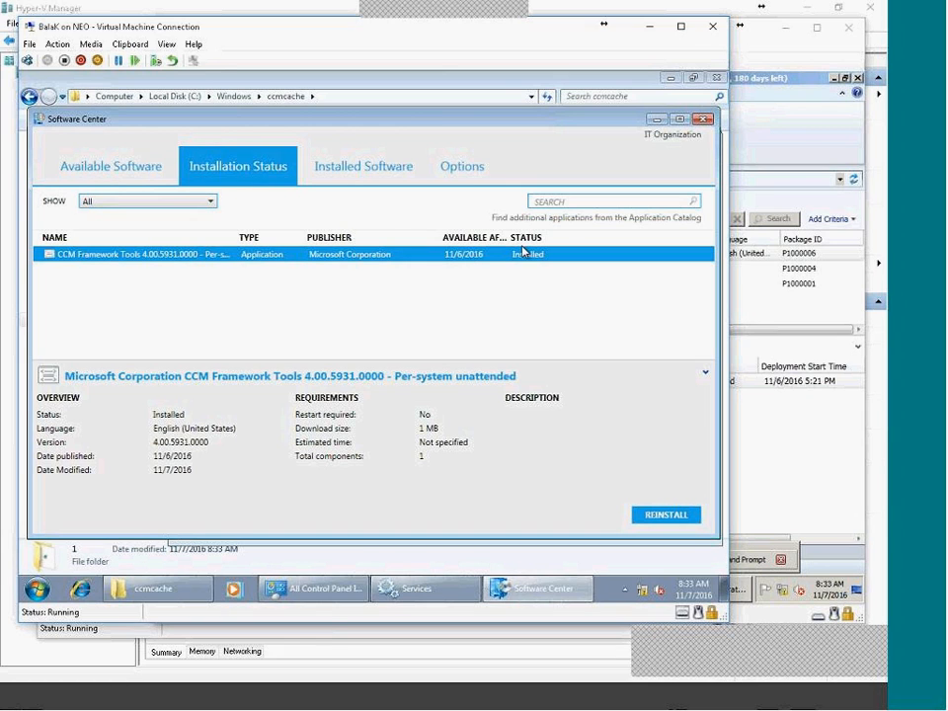
{"action": "left_click", "coordinate": [360, 172]}
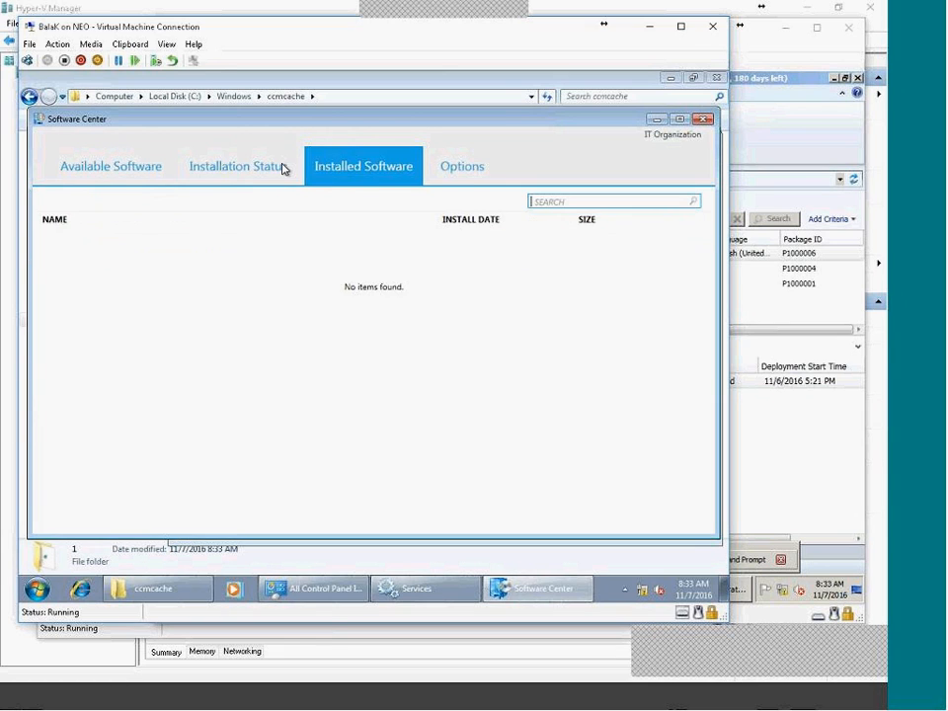
{"action": "left_click", "coordinate": [282, 169]}
{"action": "left_click", "coordinate": [374, 167]}
{"action": "left_click", "coordinate": [449, 167]}
{"action": "left_click", "coordinate": [225, 163]}
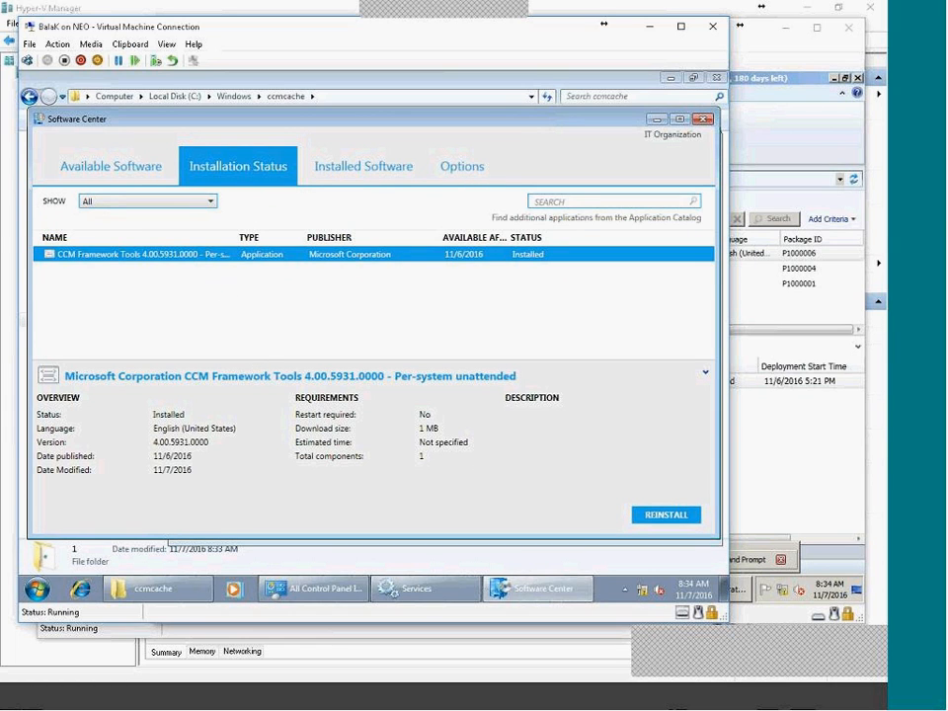
Reinstall CCM Framework Tools, then return to the ccmcache folder window.
{"action": "left_click", "coordinate": [678, 519]}
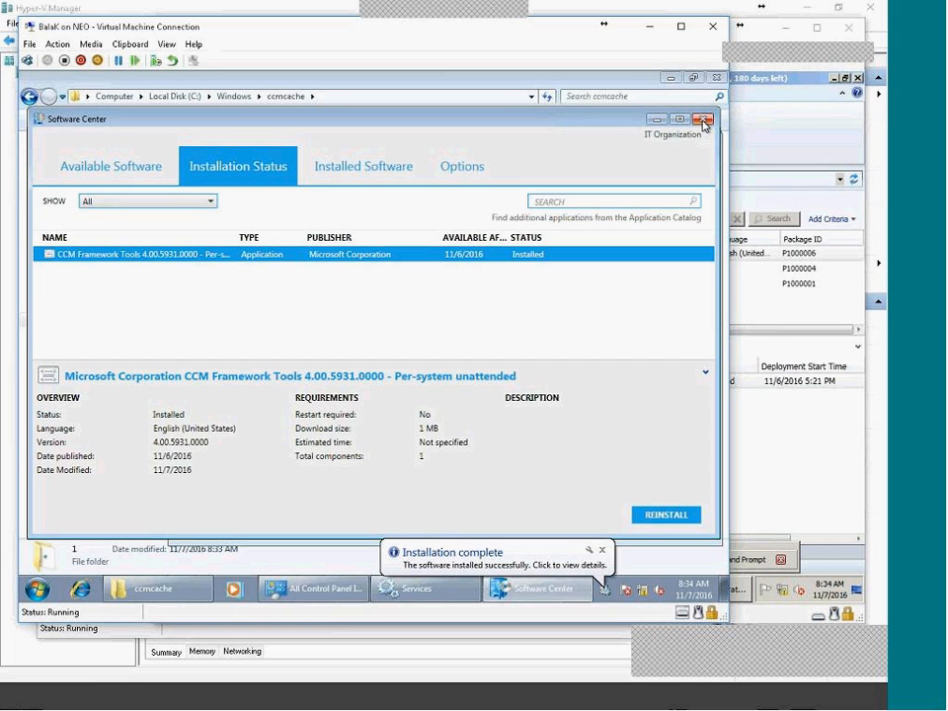
{"action": "left_click", "coordinate": [173, 592]}
{"action": "left_click", "coordinate": [322, 426]}
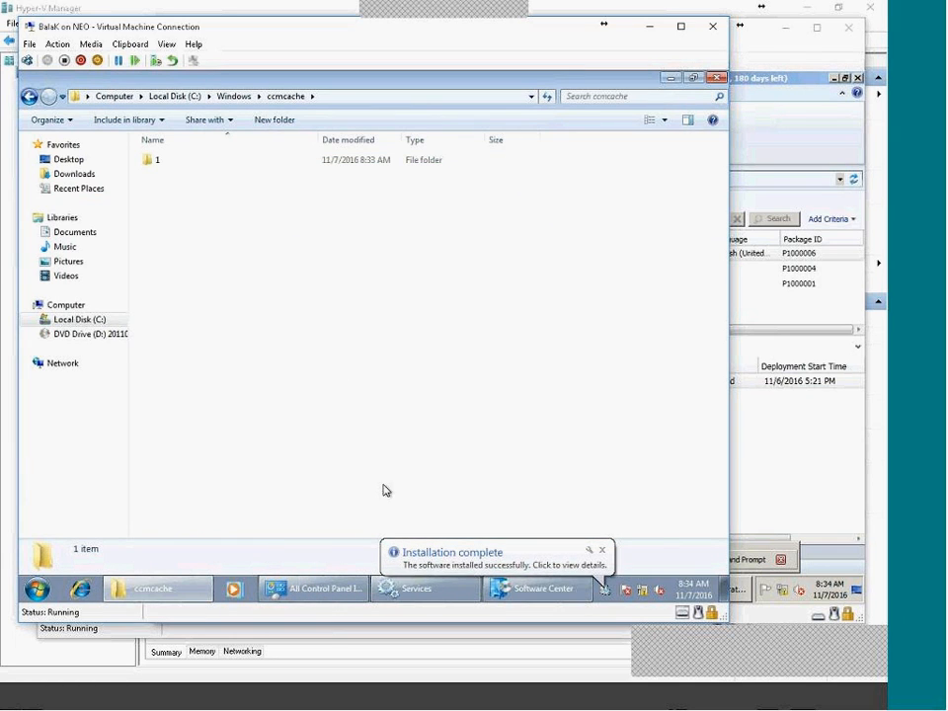
Check the client's 5.00.8239.1000 components sorted by status and its action cycles, then close.
{"action": "left_click", "coordinate": [312, 592]}
{"action": "left_click", "coordinate": [237, 283]}
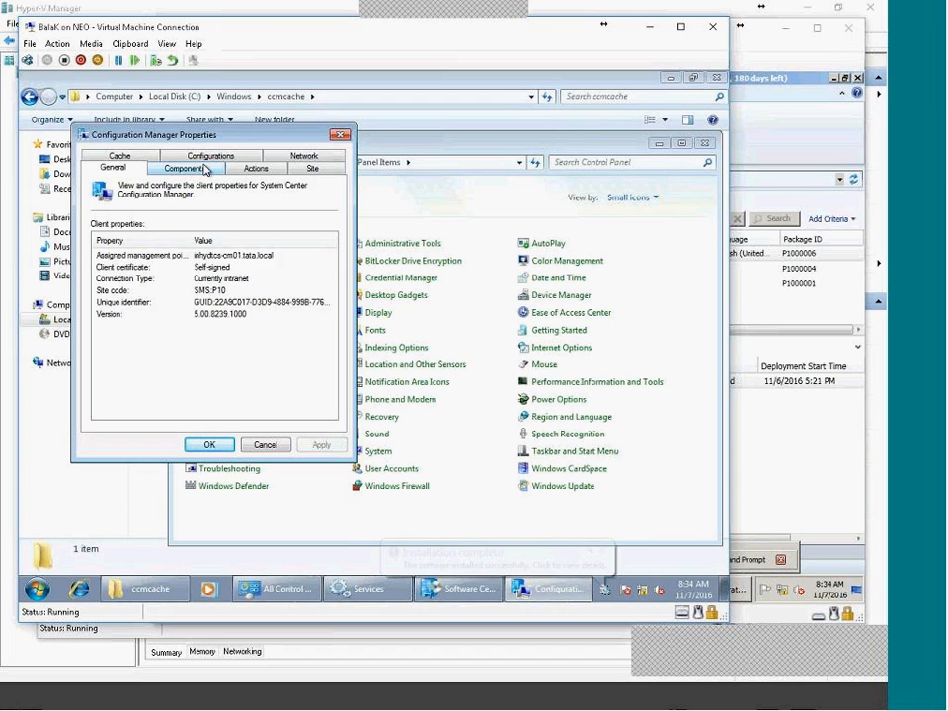
{"action": "left_click", "coordinate": [184, 168]}
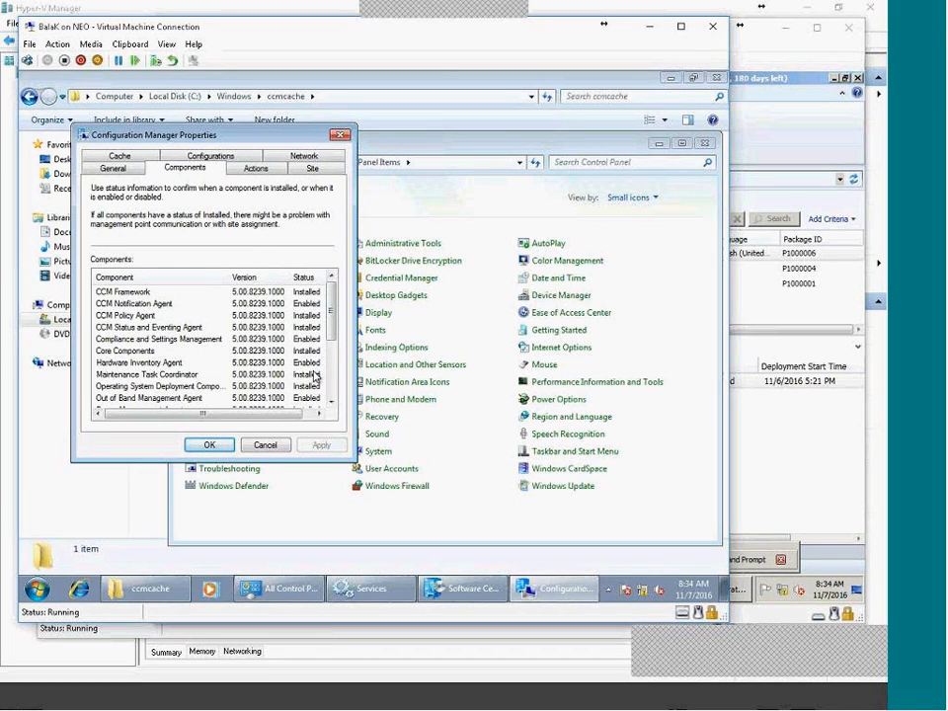
{"action": "left_click", "coordinate": [305, 278]}
{"action": "left_click", "coordinate": [305, 277]}
{"action": "left_click", "coordinate": [254, 170]}
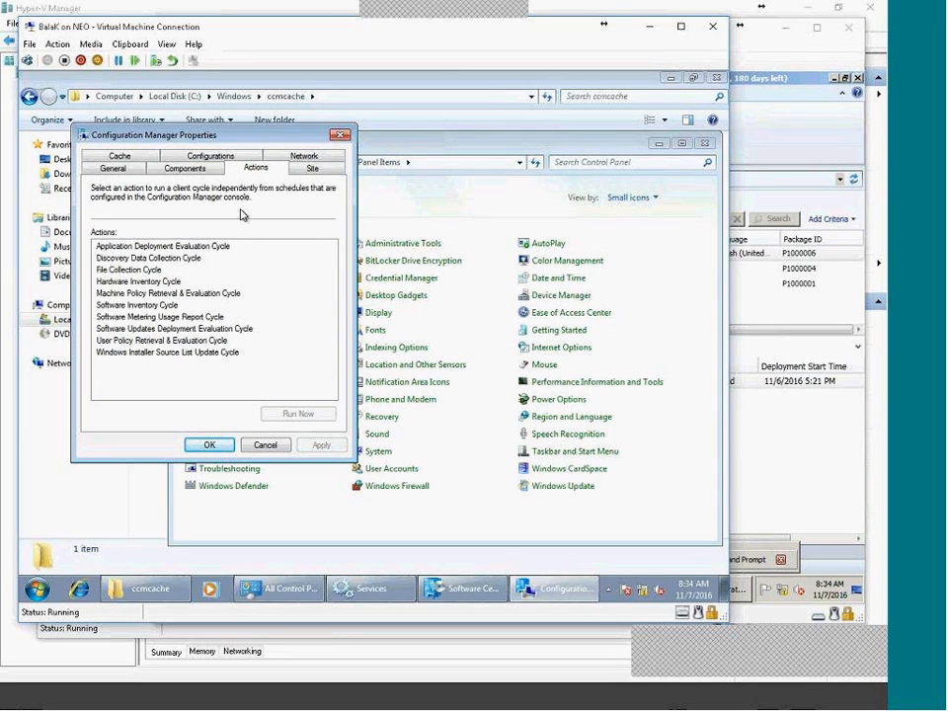
{"action": "left_click", "coordinate": [263, 445]}
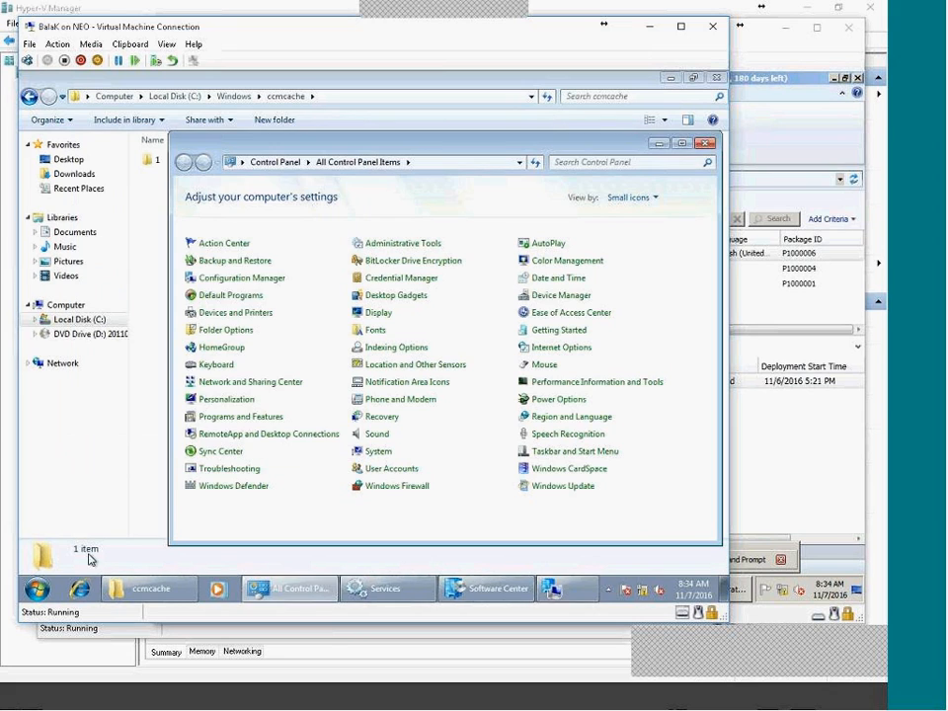
Minimize Services and launch Software Center from All Programs > Microsoft System Center > Configuration Manager.
{"action": "left_click", "coordinate": [395, 590]}
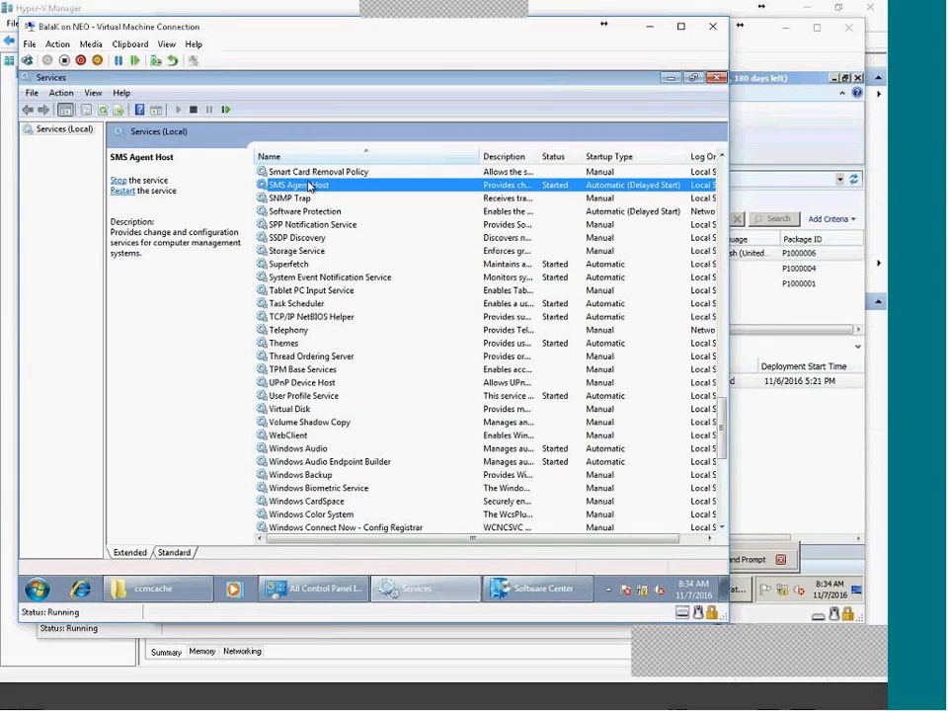
{"action": "left_click", "coordinate": [429, 600]}
{"action": "left_click", "coordinate": [36, 590]}
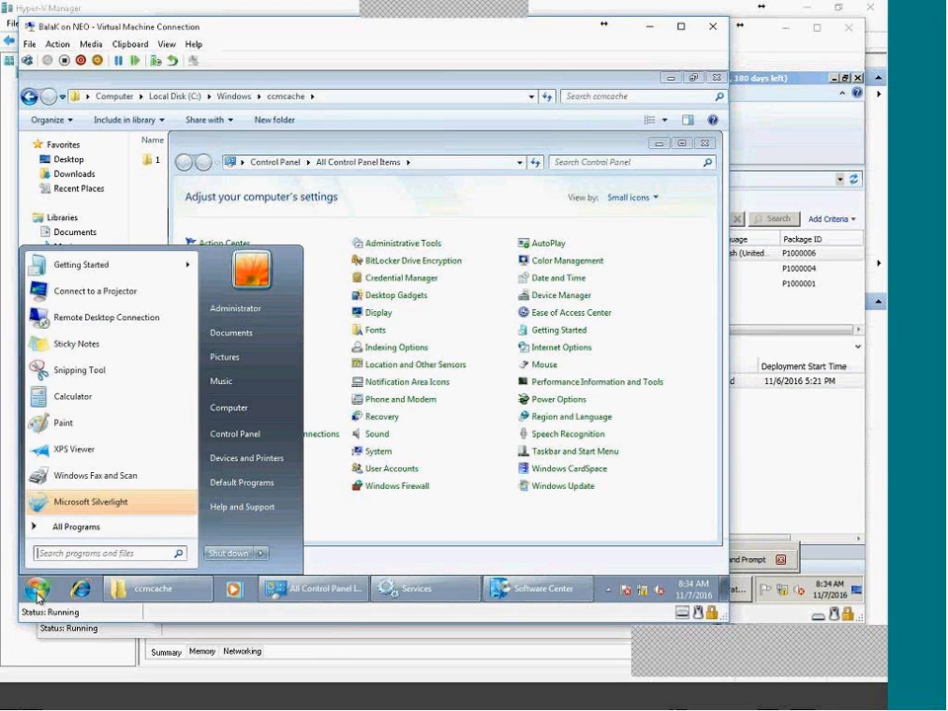
{"action": "left_click", "coordinate": [91, 537]}
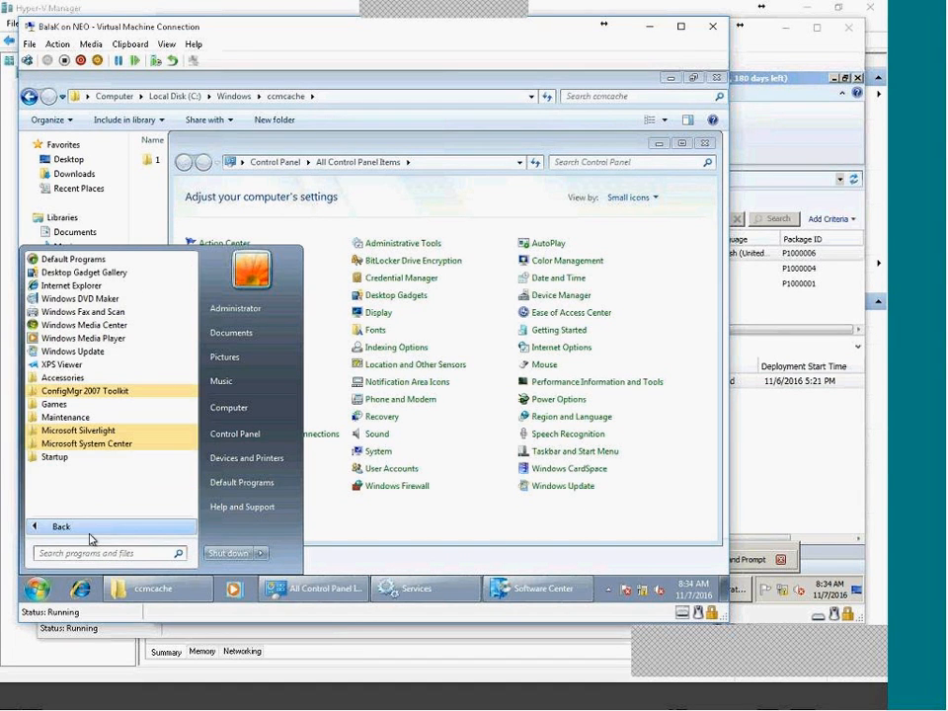
{"action": "left_click", "coordinate": [122, 444]}
{"action": "left_click", "coordinate": [123, 456]}
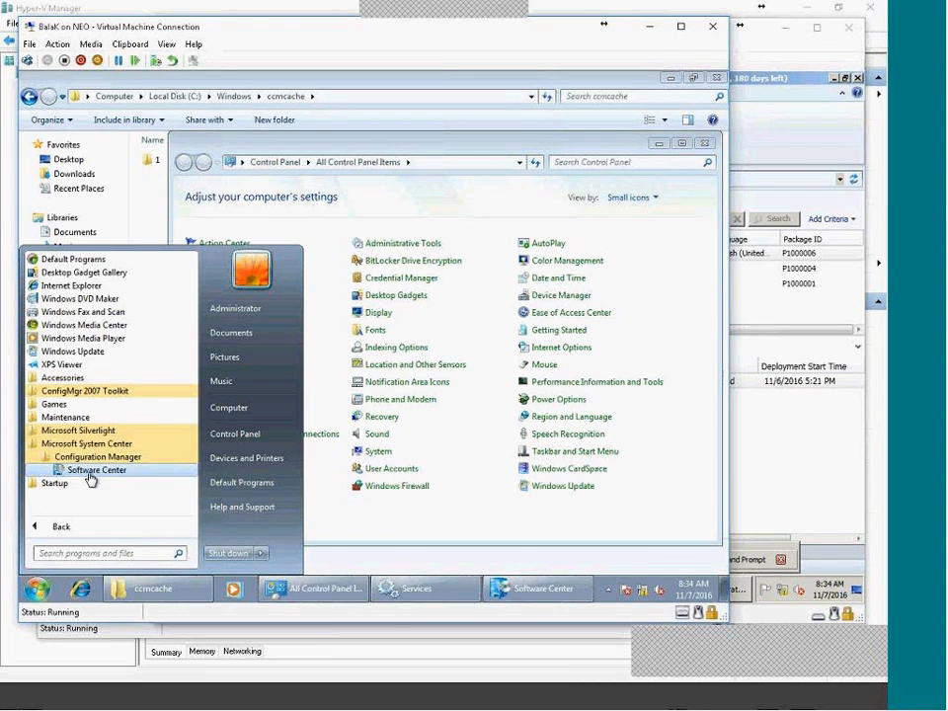
{"action": "left_click", "coordinate": [100, 471]}
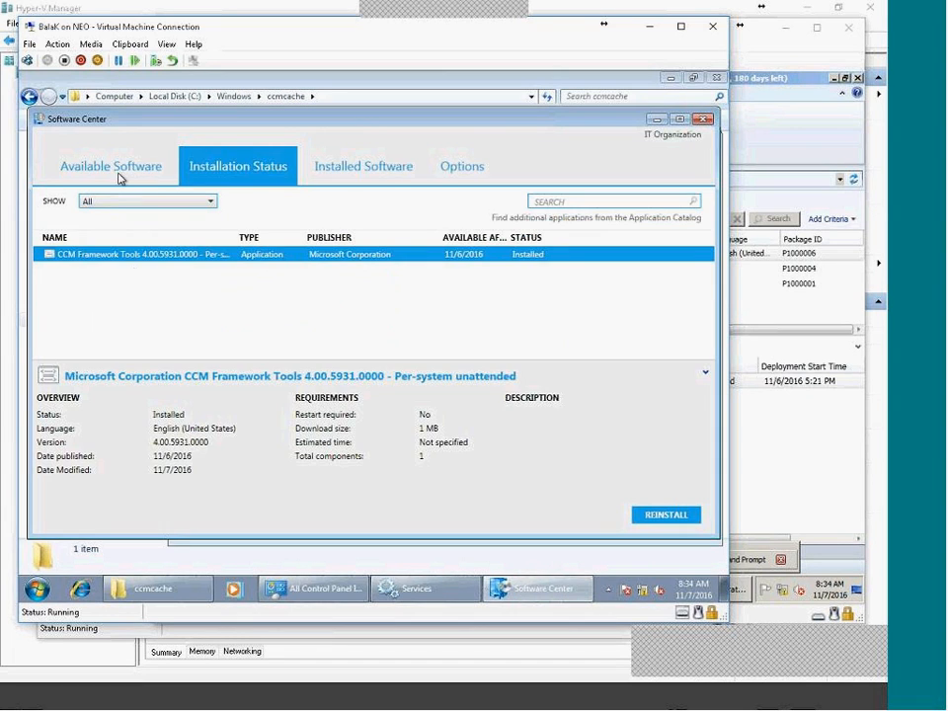
Browse Software Center's tabs, then open Options and keep the 5:00 AM business-hours start.
{"action": "left_click", "coordinate": [114, 167]}
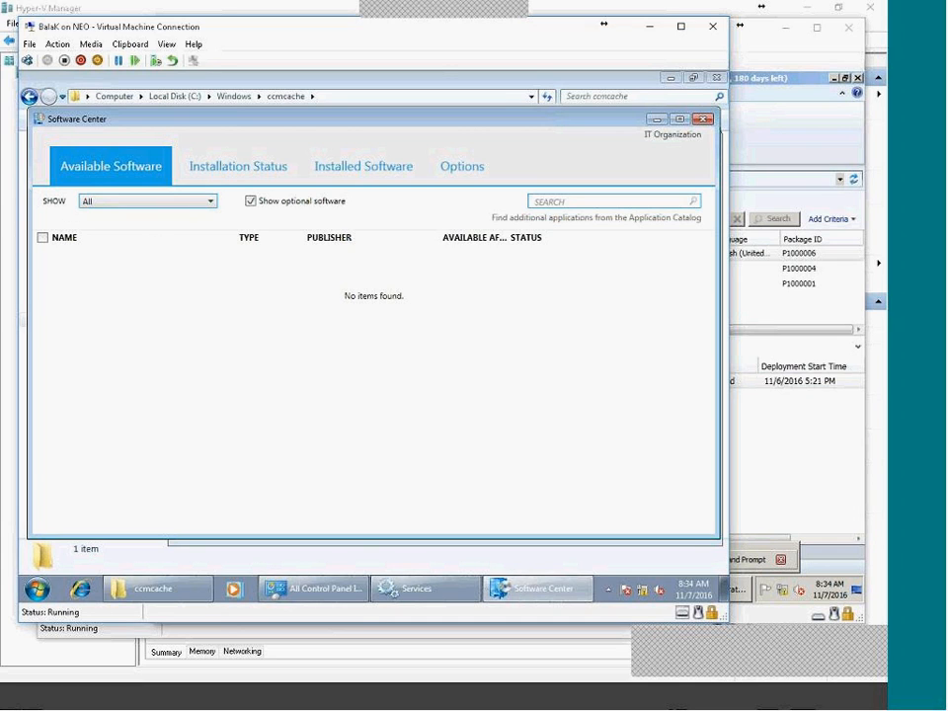
{"action": "left_click", "coordinate": [218, 174]}
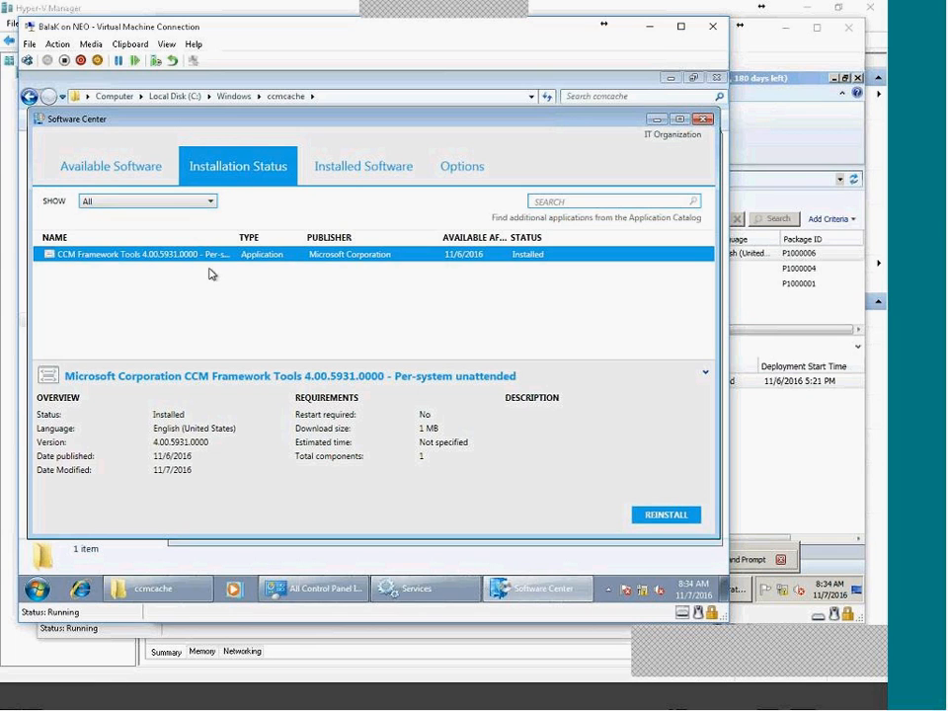
{"action": "left_click", "coordinate": [354, 180]}
{"action": "left_click", "coordinate": [242, 168]}
{"action": "left_click", "coordinate": [449, 170]}
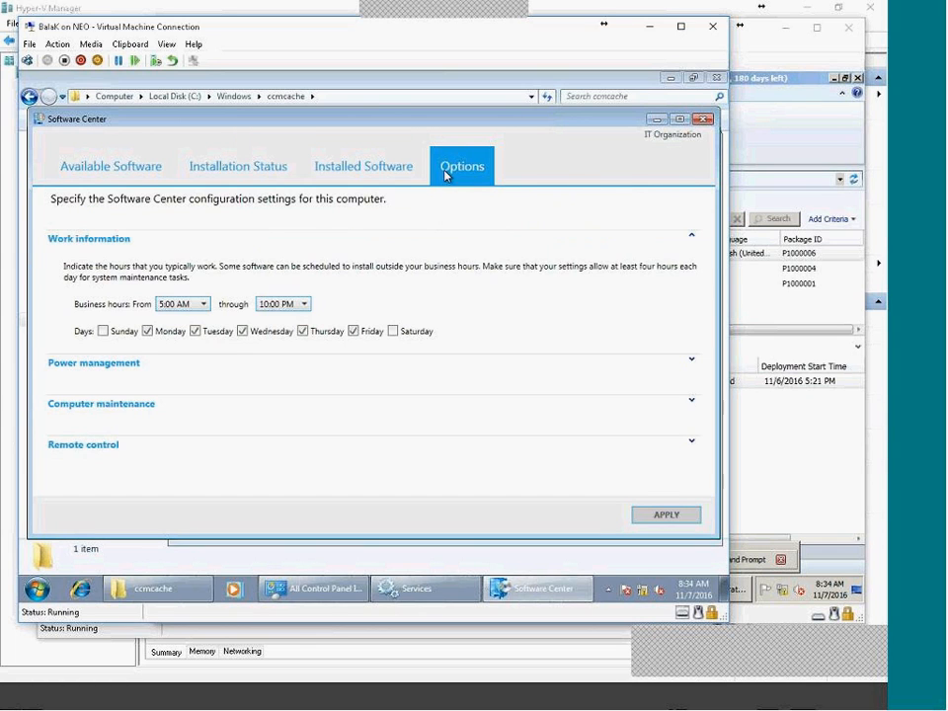
{"action": "left_click", "coordinate": [204, 305]}
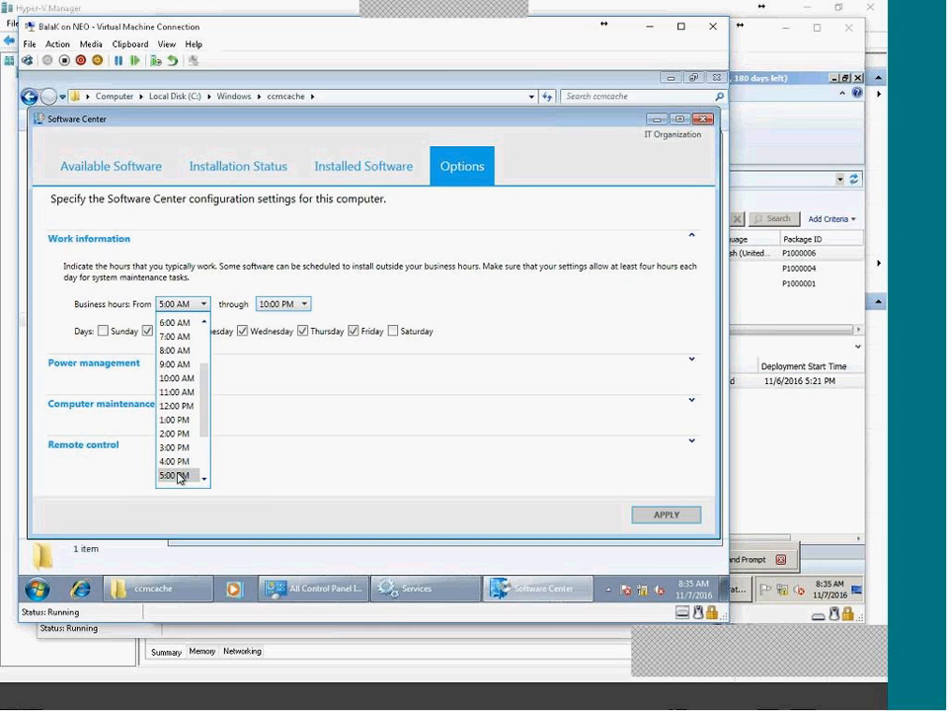
{"action": "left_click", "coordinate": [364, 439]}
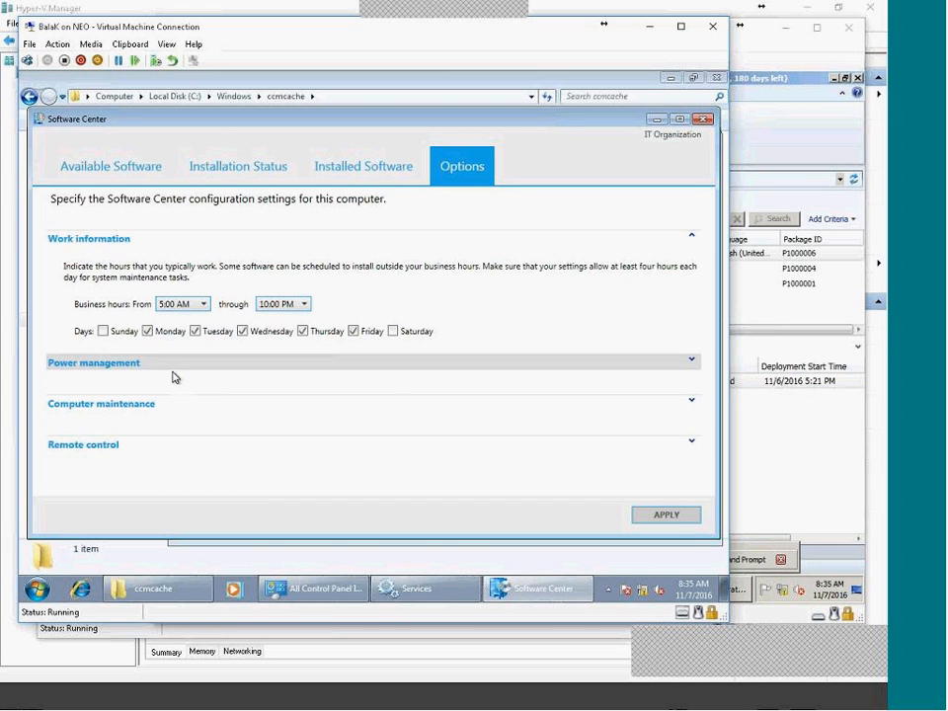
Close Software Center and inspect the ccmsetup folder, its Logs and the ccmsetup application.
{"action": "left_click", "coordinate": [703, 121]}
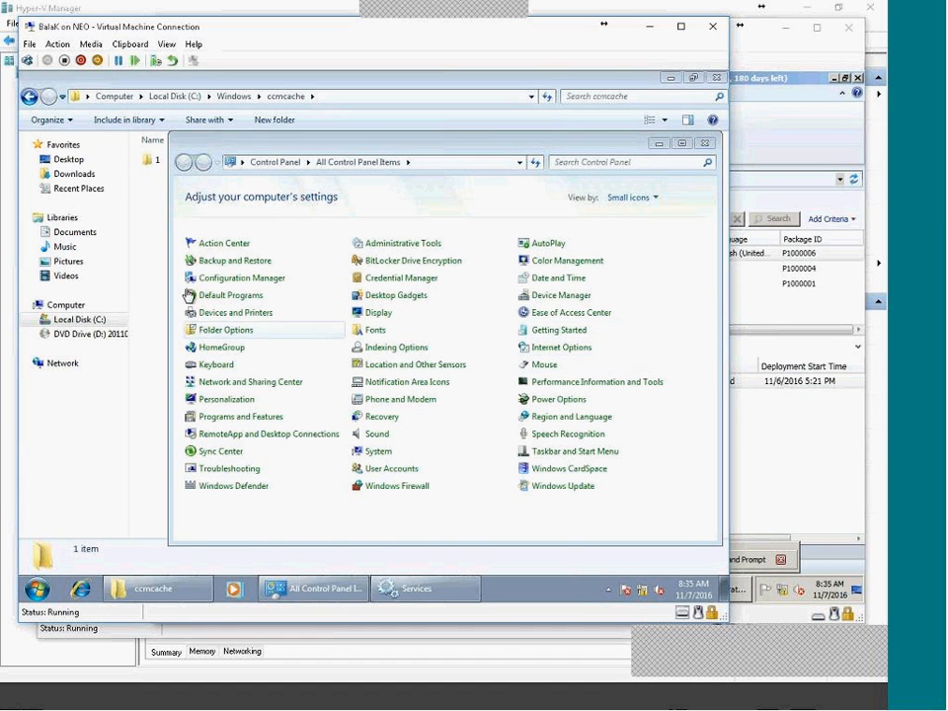
{"action": "left_click", "coordinate": [161, 227]}
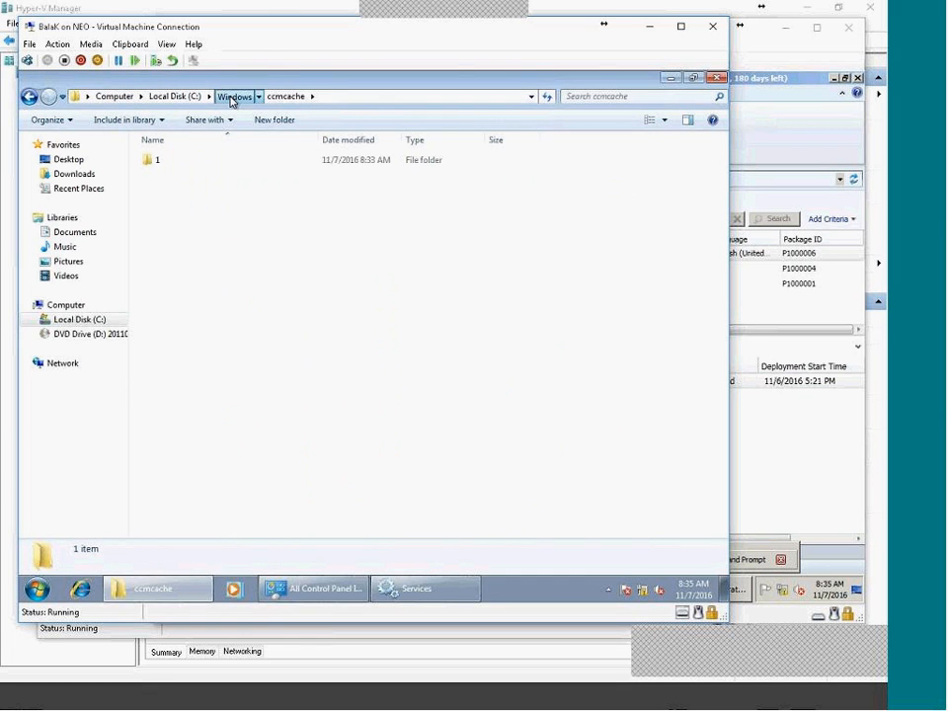
{"action": "left_click", "coordinate": [232, 97]}
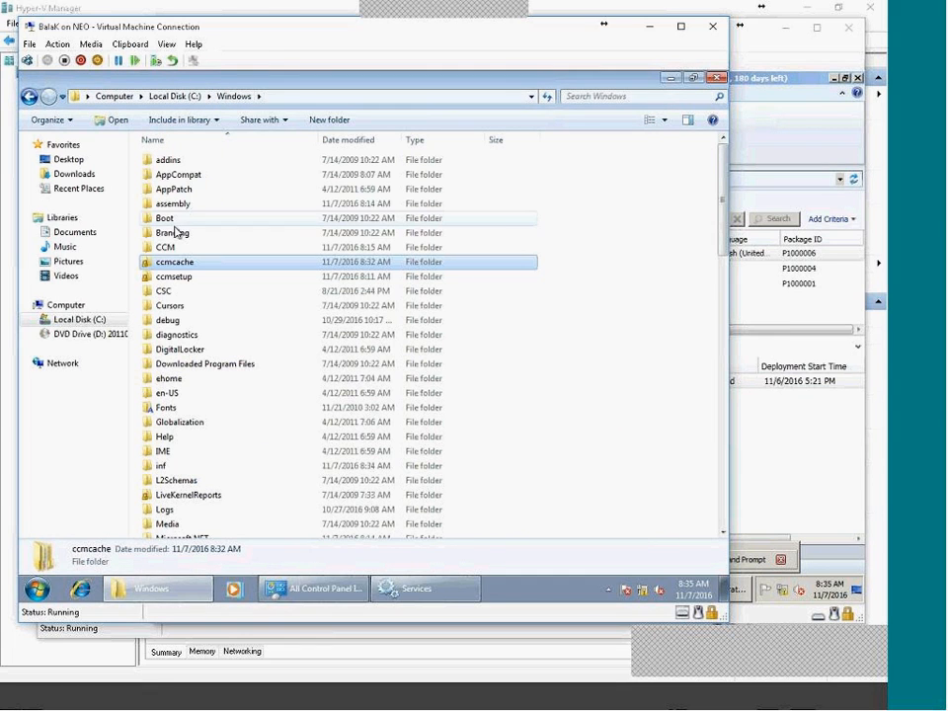
{"action": "left_click", "coordinate": [178, 278]}
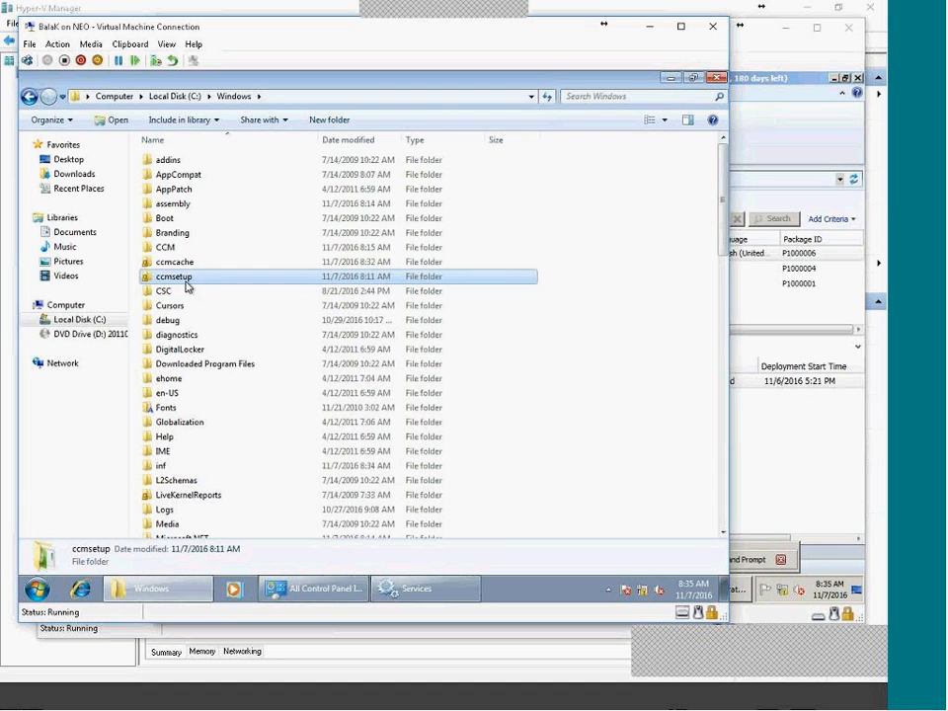
{"action": "double_click", "coordinate": [186, 281]}
{"action": "double_click", "coordinate": [163, 193]}
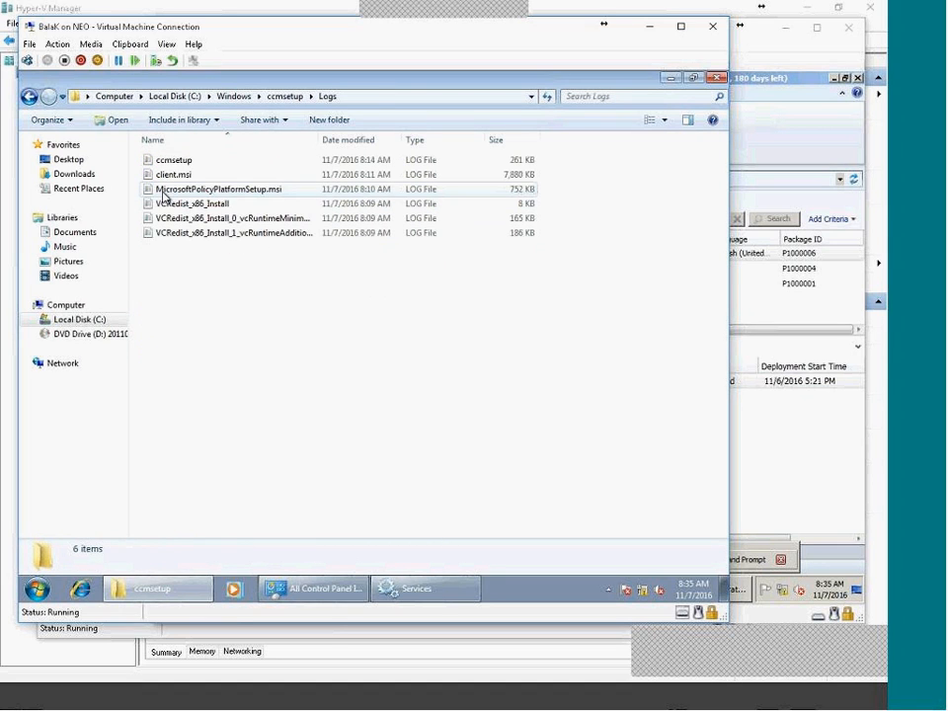
{"action": "left_click", "coordinate": [172, 163]}
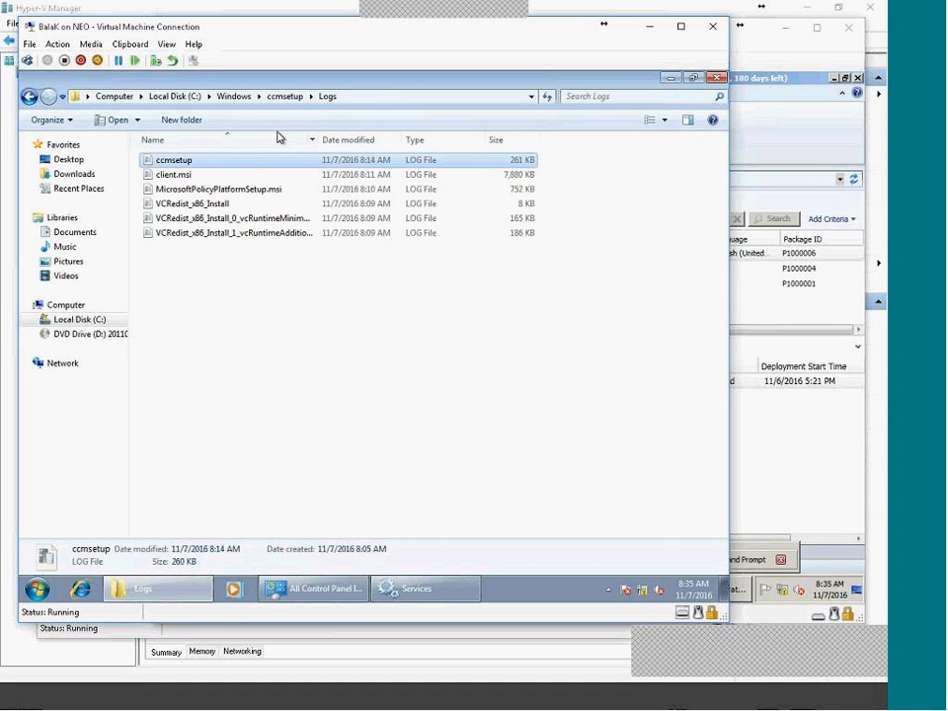
{"action": "left_click", "coordinate": [285, 96]}
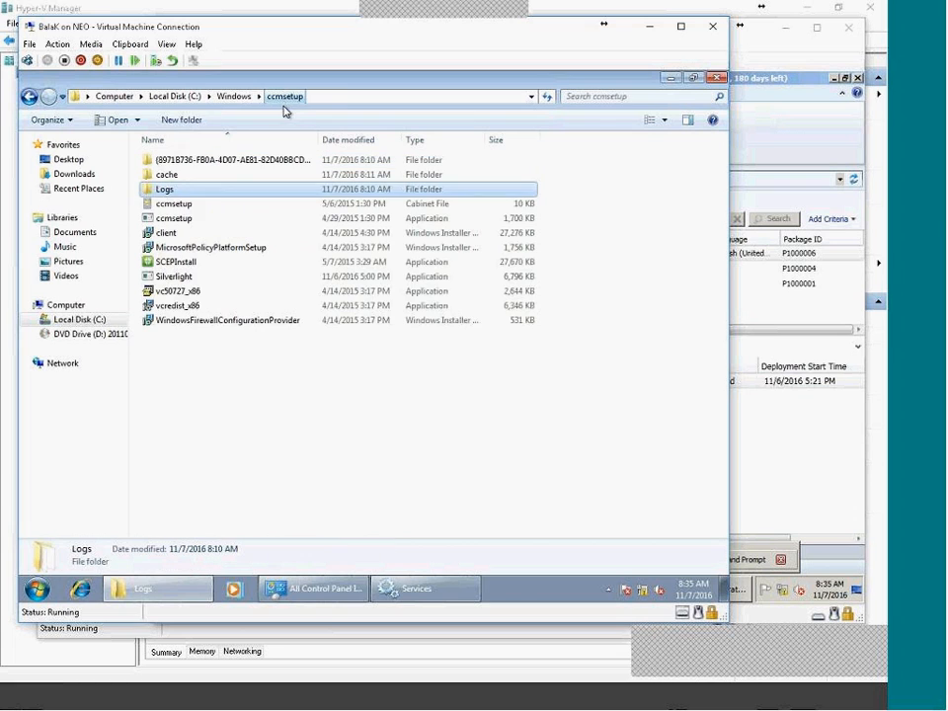
{"action": "left_click", "coordinate": [191, 220]}
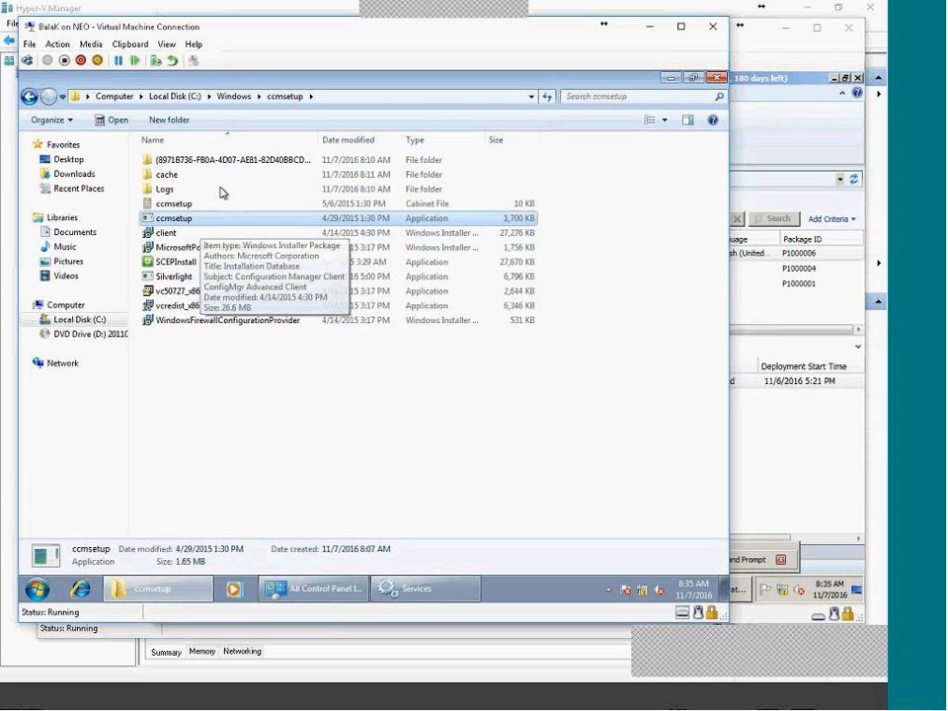
Open C:\Windows\CCM\Logs and look through its log files.
{"action": "left_click", "coordinate": [237, 96]}
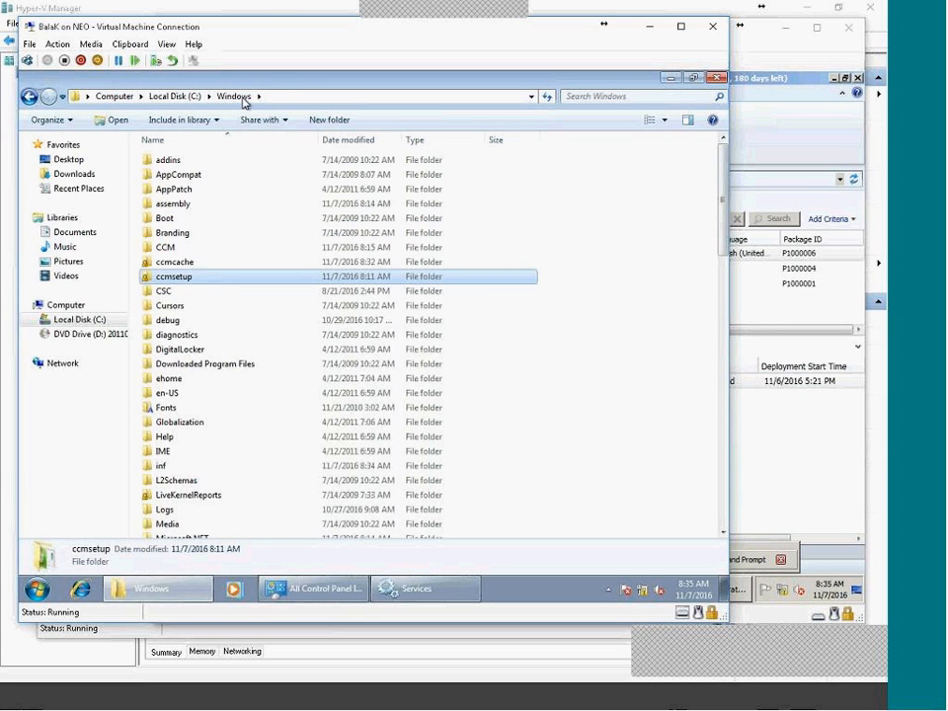
{"action": "double_click", "coordinate": [162, 248]}
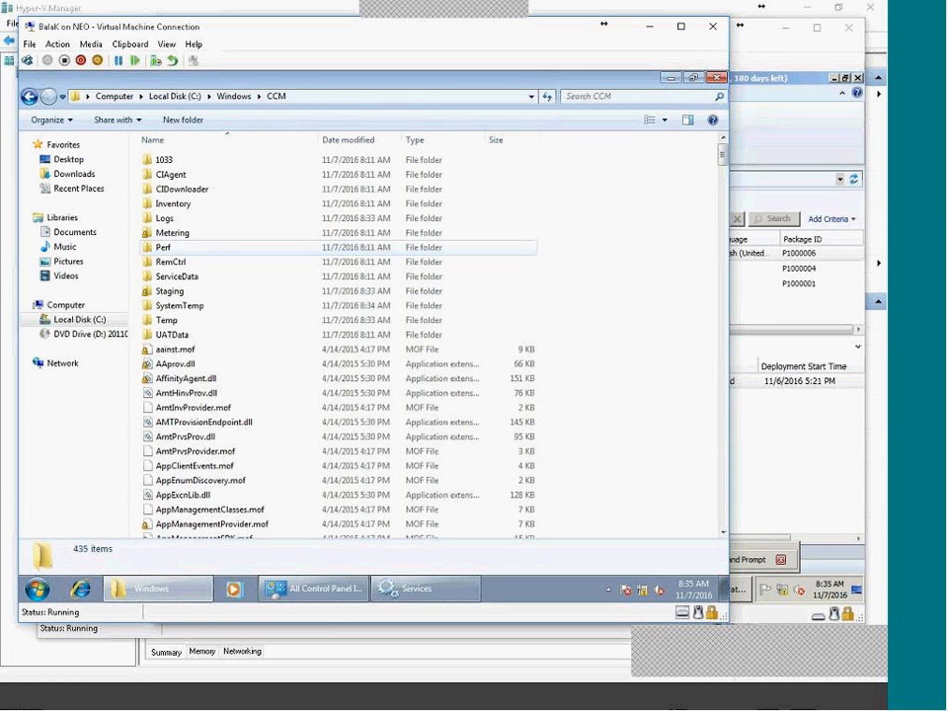
{"action": "double_click", "coordinate": [164, 219]}
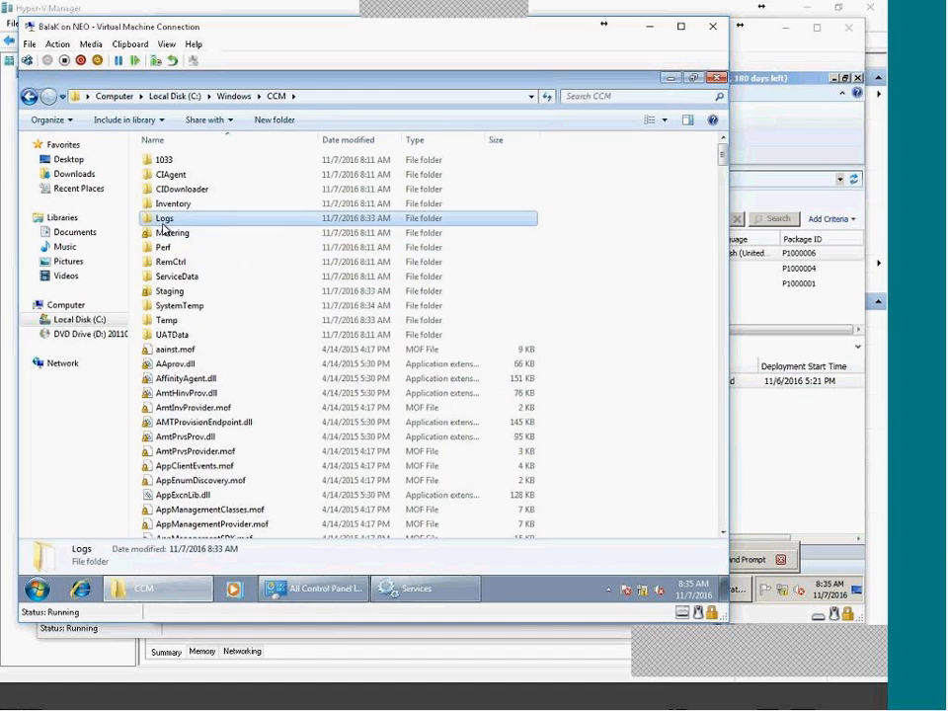
{"action": "scroll", "coordinate": [380, 346], "scroll_direction": "down", "scroll_amount": 8}
{"action": "scroll", "coordinate": [482, 415], "scroll_direction": "up", "scroll_amount": 8}
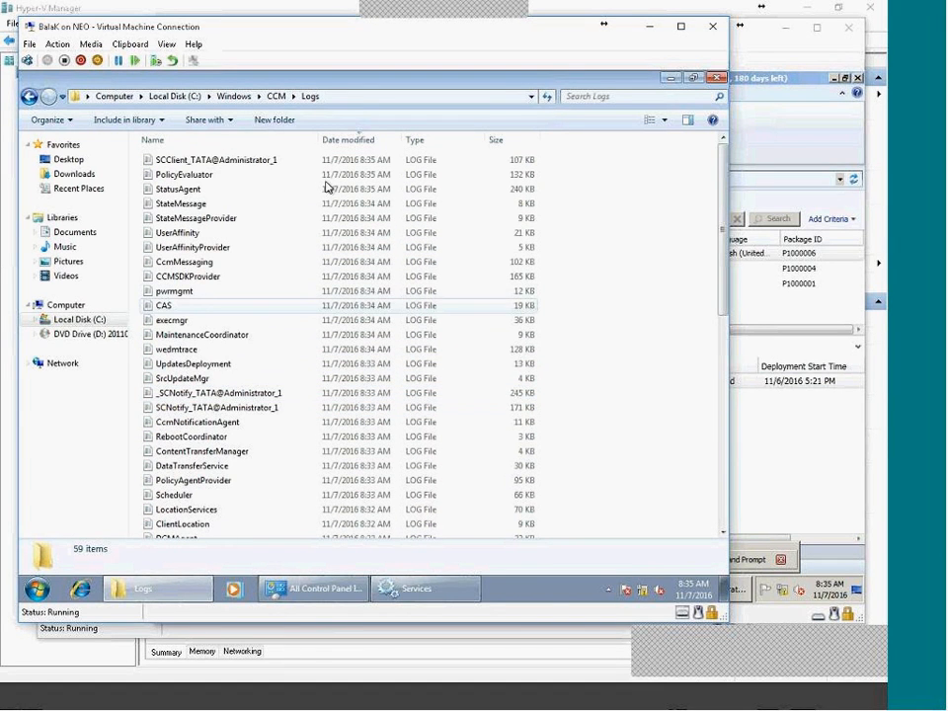
Check the CcmTools.msi package cached in C:\Windows\ccmcache\1.
{"action": "left_click", "coordinate": [237, 97]}
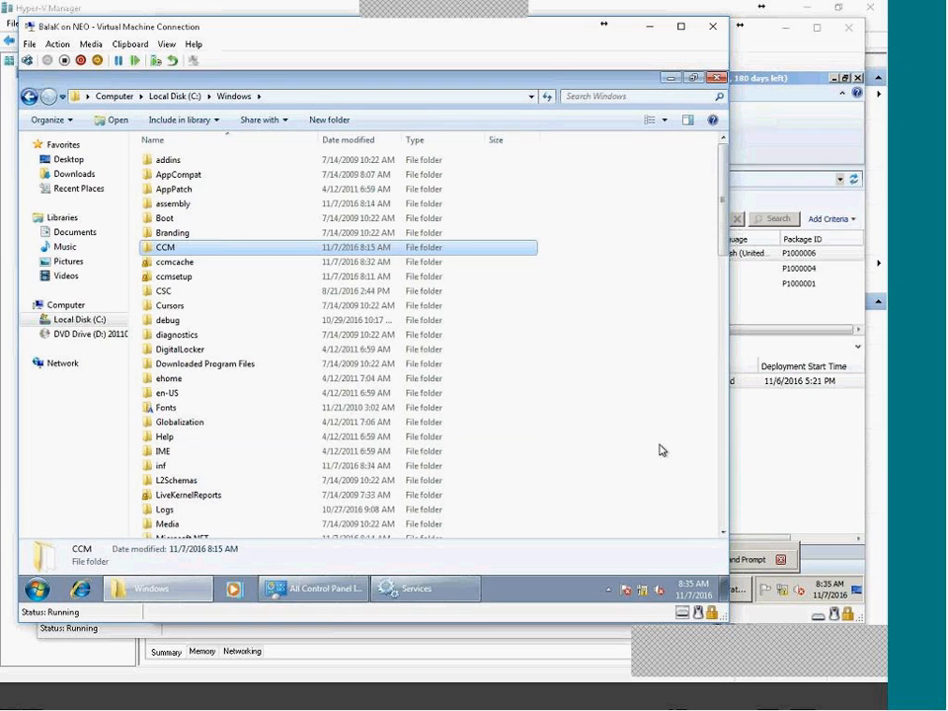
{"action": "left_click", "coordinate": [181, 263]}
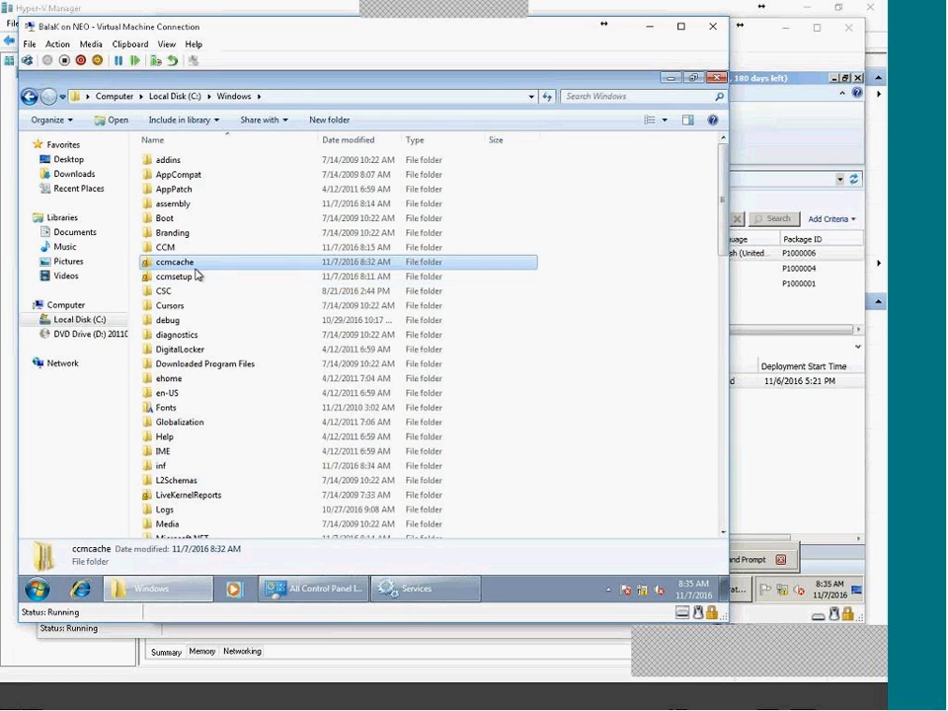
{"action": "double_click", "coordinate": [196, 266]}
{"action": "left_click", "coordinate": [158, 161]}
{"action": "double_click", "coordinate": [158, 161]}
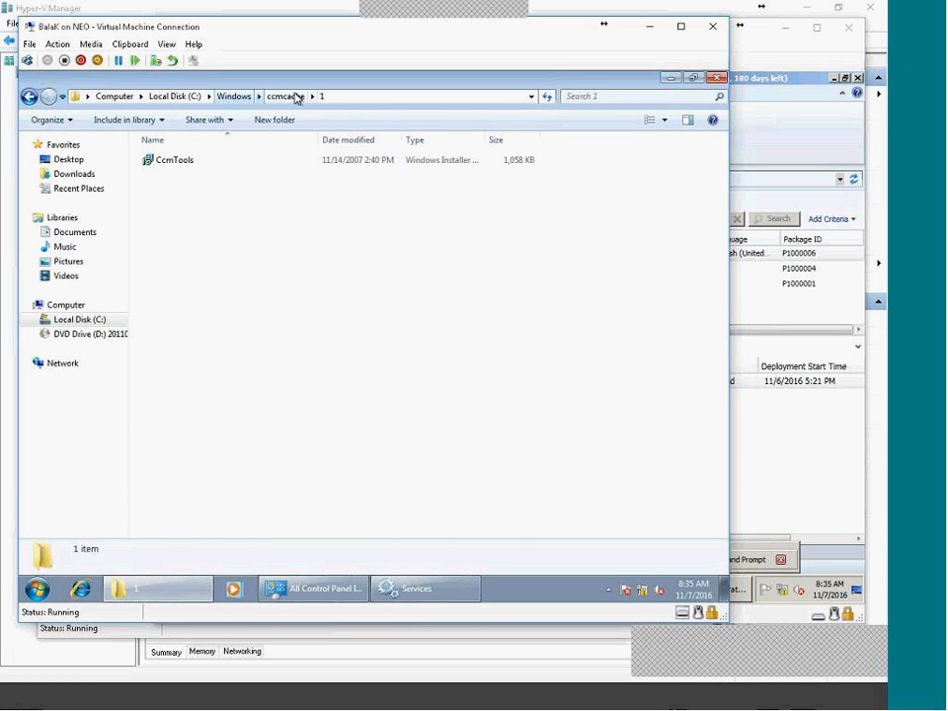
{"action": "left_click", "coordinate": [232, 162]}
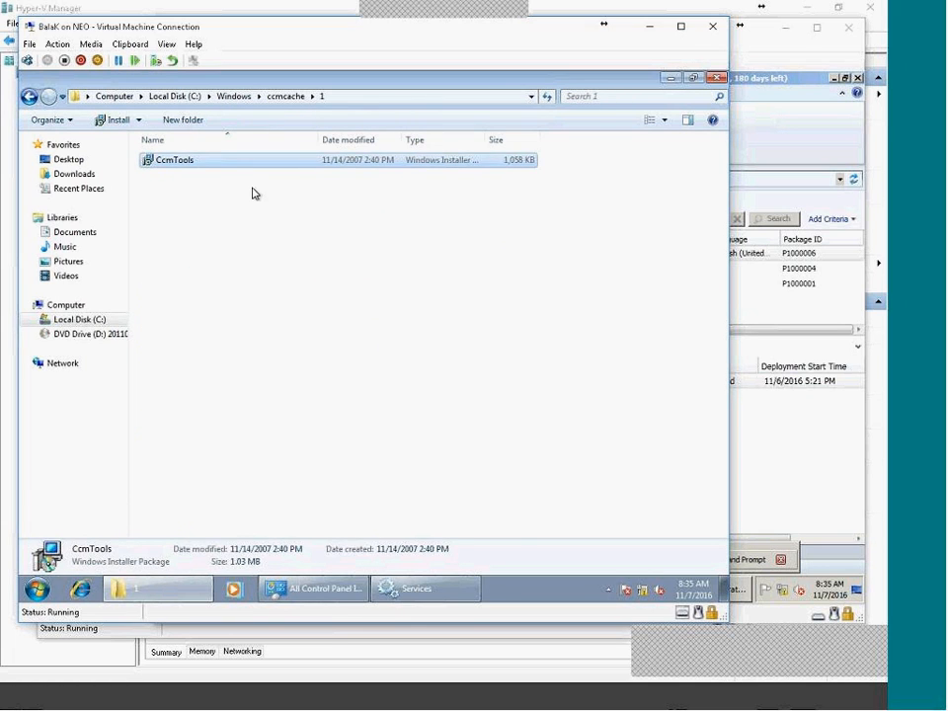
Go back to CCM\Logs and open execmgr.log in the trace log viewer.
{"action": "left_click", "coordinate": [237, 95]}
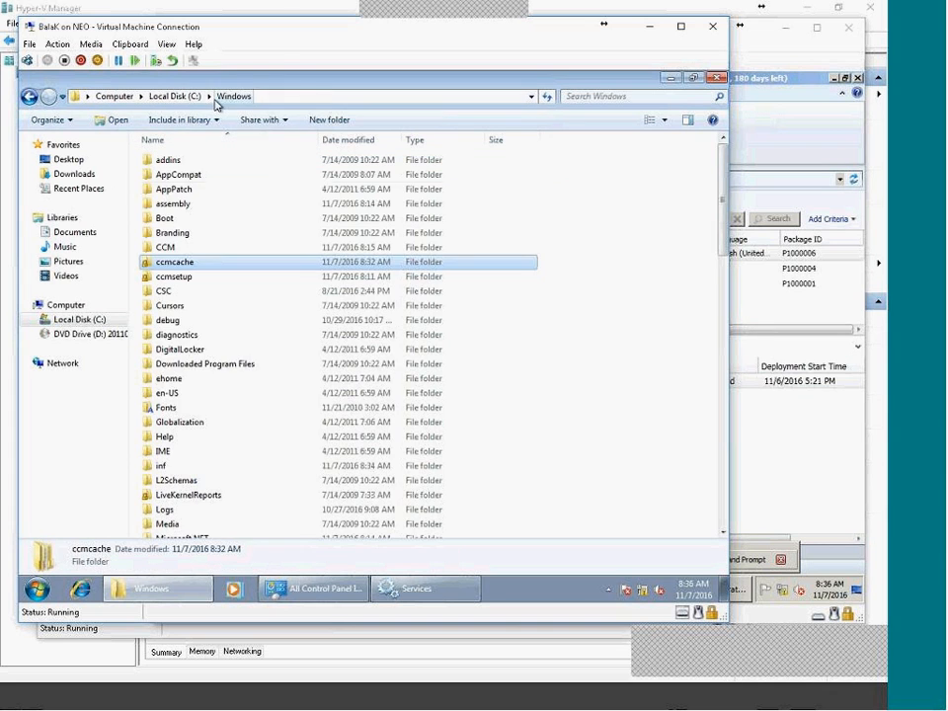
{"action": "double_click", "coordinate": [182, 246]}
{"action": "double_click", "coordinate": [166, 217]}
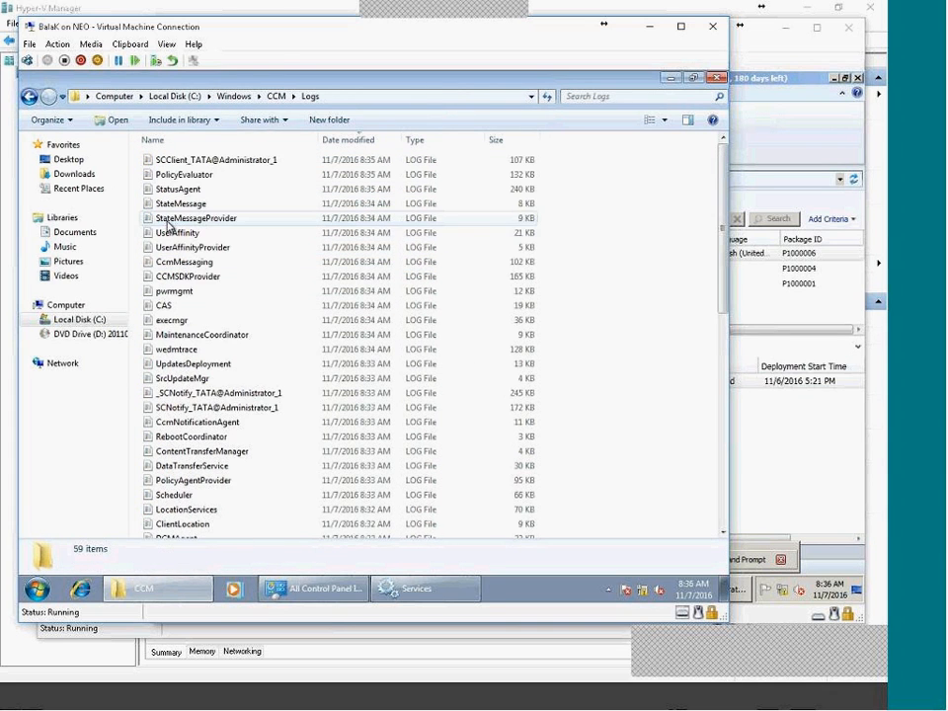
{"action": "key", "text": "e"}
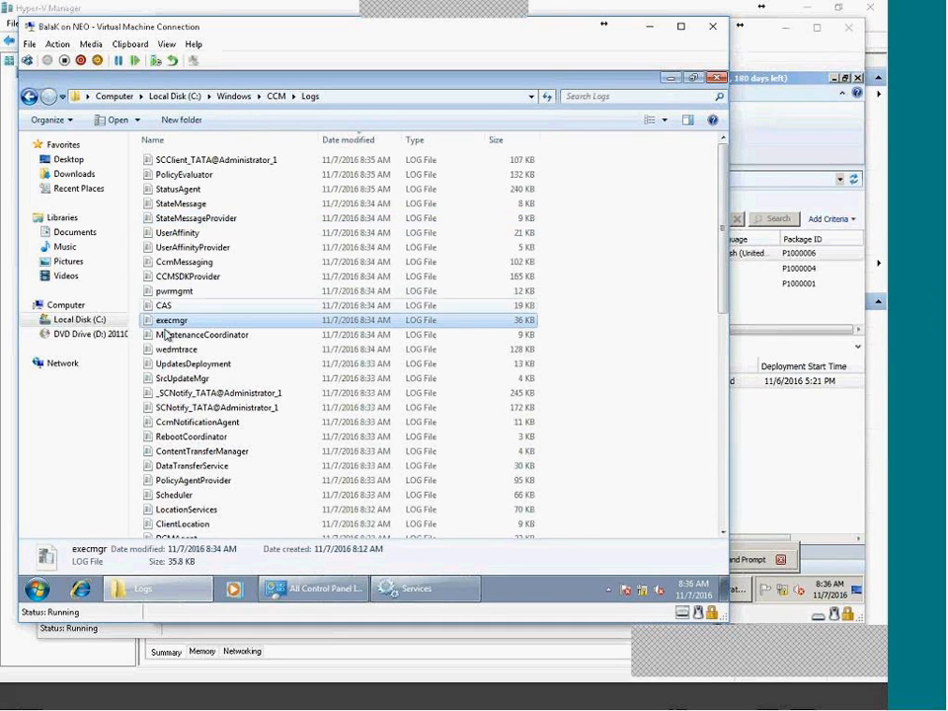
{"action": "double_click", "coordinate": [218, 325]}
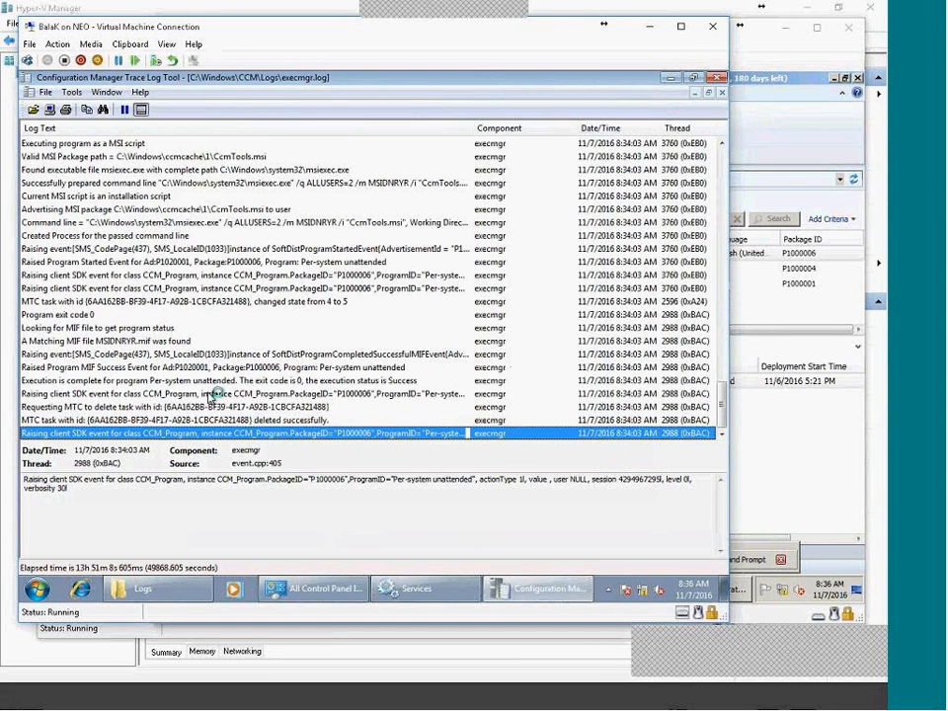
Read the execmgr.log entries for the matching MIF, program exit code 0 and the CAS content request.
{"action": "left_click", "coordinate": [181, 341]}
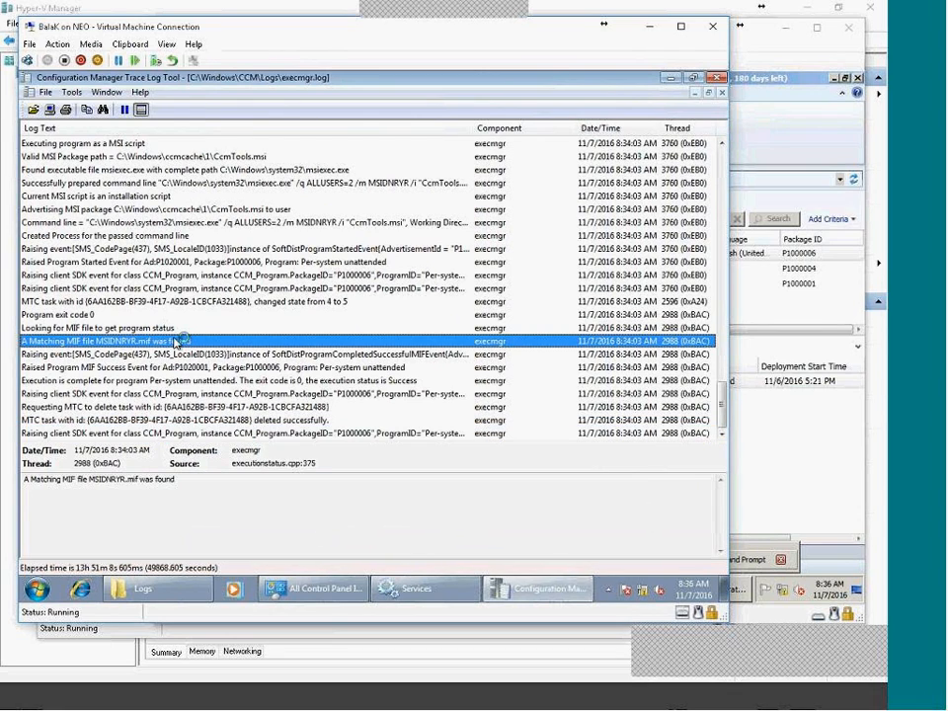
{"action": "left_click", "coordinate": [213, 288]}
{"action": "left_click", "coordinate": [230, 314]}
{"action": "left_click", "coordinate": [227, 209]}
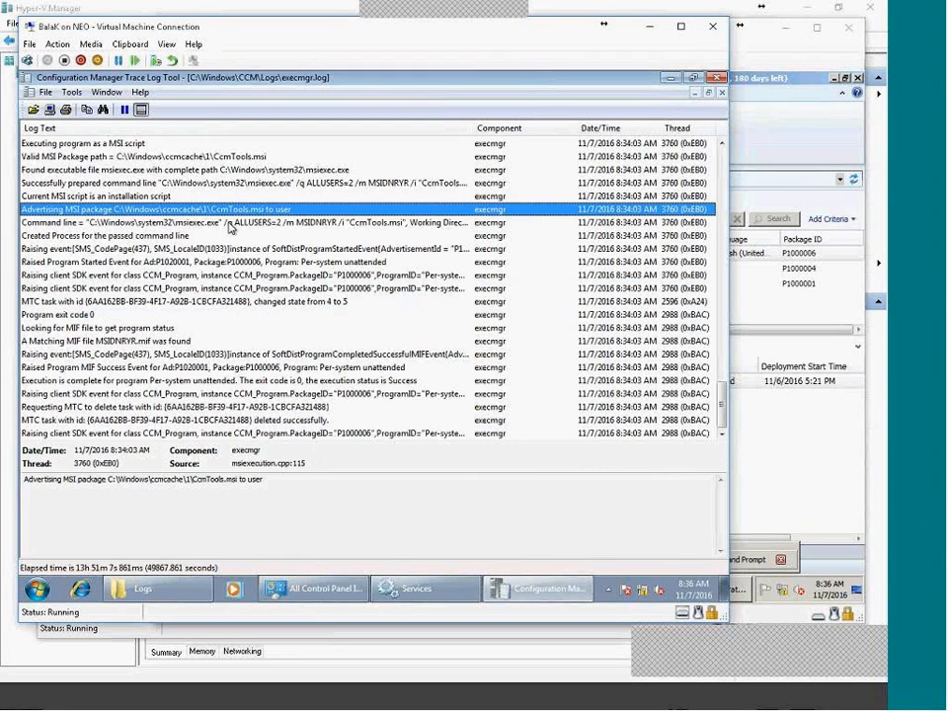
{"action": "scroll", "coordinate": [222, 283], "scroll_direction": "up", "scroll_amount": 4}
{"action": "scroll", "coordinate": [197, 257], "scroll_direction": "up", "scroll_amount": 1}
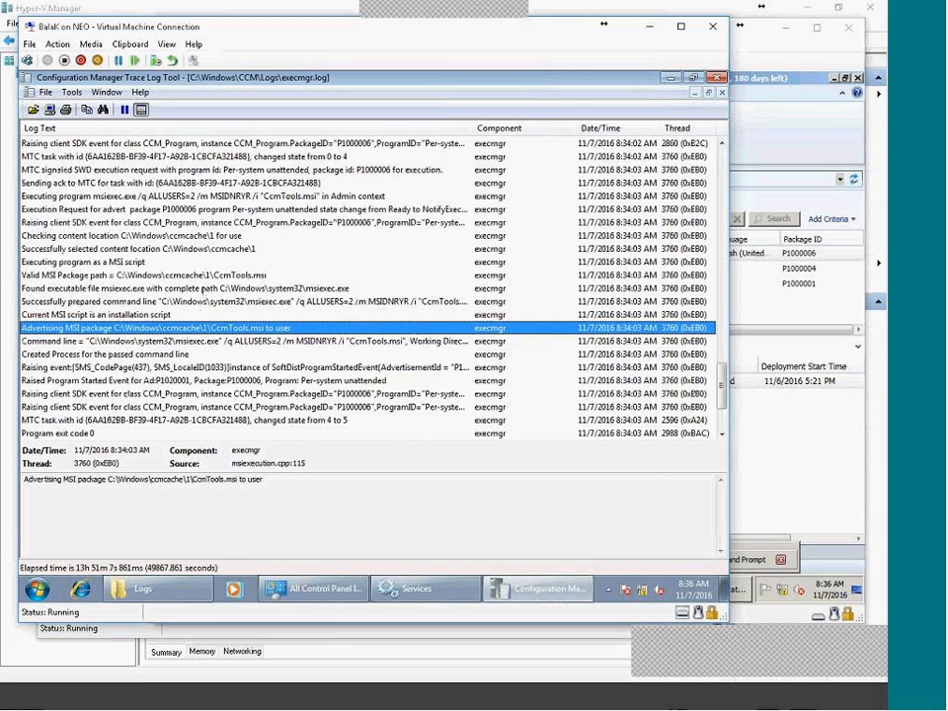
{"action": "scroll", "coordinate": [168, 296], "scroll_direction": "up", "scroll_amount": 2}
{"action": "left_click", "coordinate": [233, 237]}
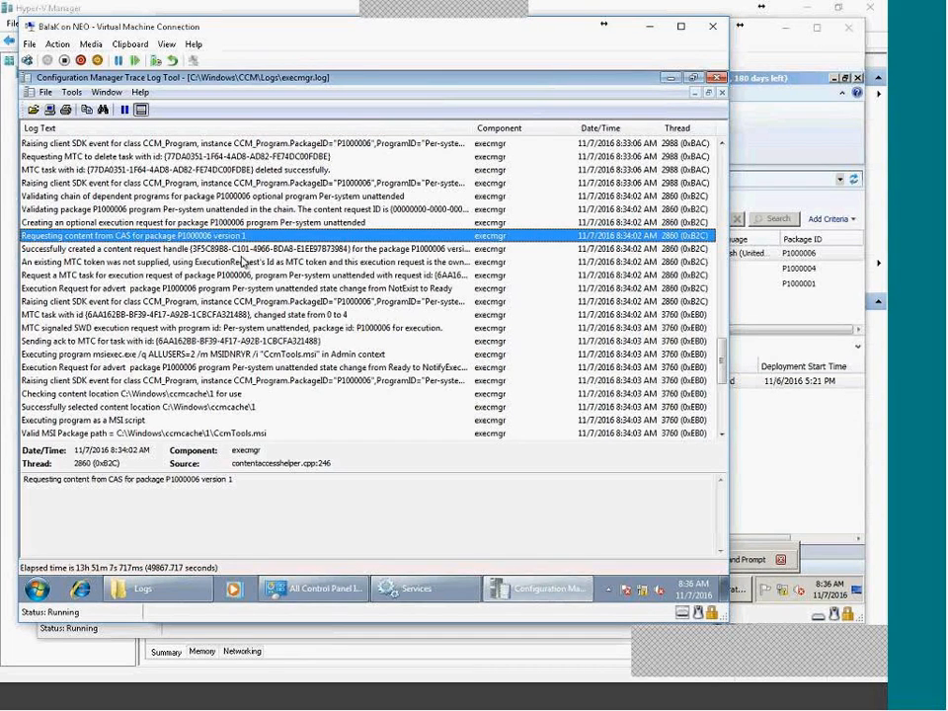
Step through entries from the MTC task state change to the successful completion MIF event.
{"action": "key", "text": "Down"}
{"action": "key", "text": "Down"}
{"action": "key", "text": "Down"}
{"action": "key", "text": "Down"}
{"action": "key", "text": "Down"}
{"action": "key", "text": "Down"}
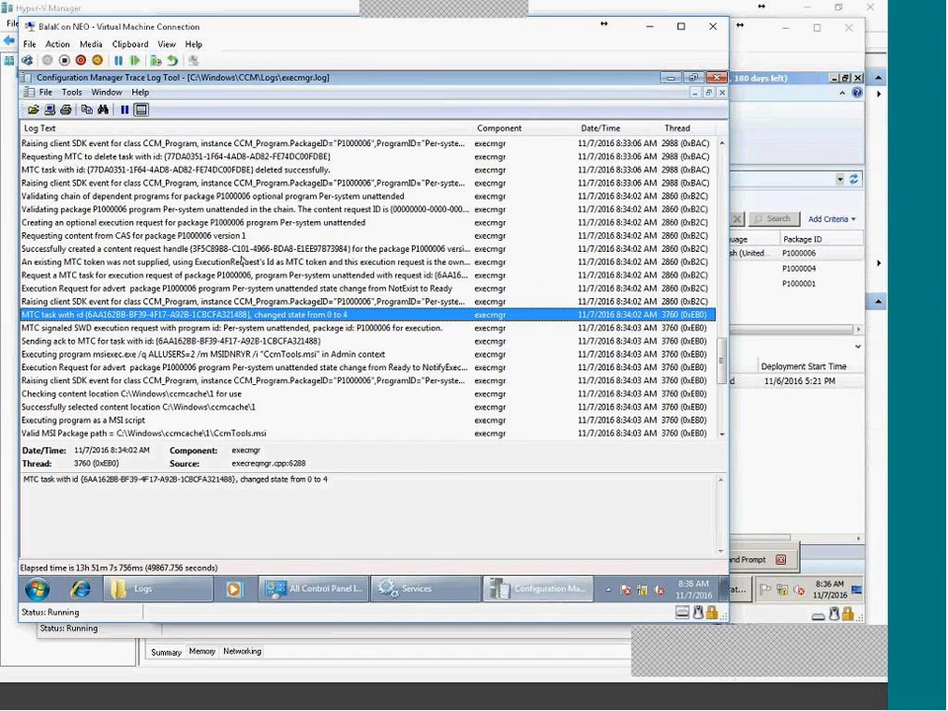
{"action": "key", "text": "Down"}
{"action": "key", "text": "Down"}
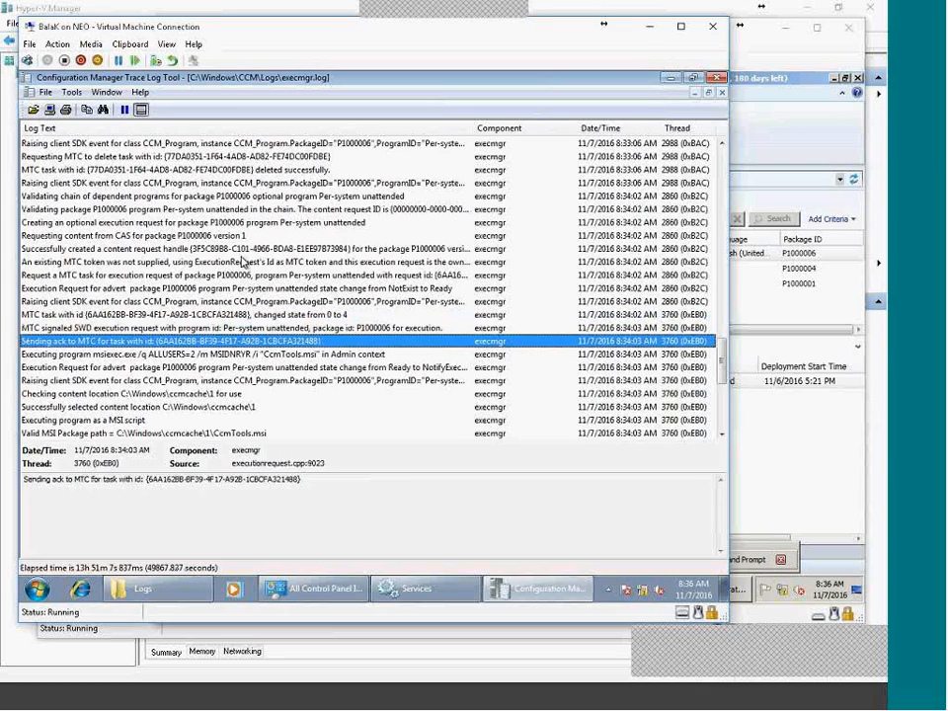
{"action": "key", "text": "Up"}
{"action": "key", "text": "Down"}
{"action": "key", "text": "Down"}
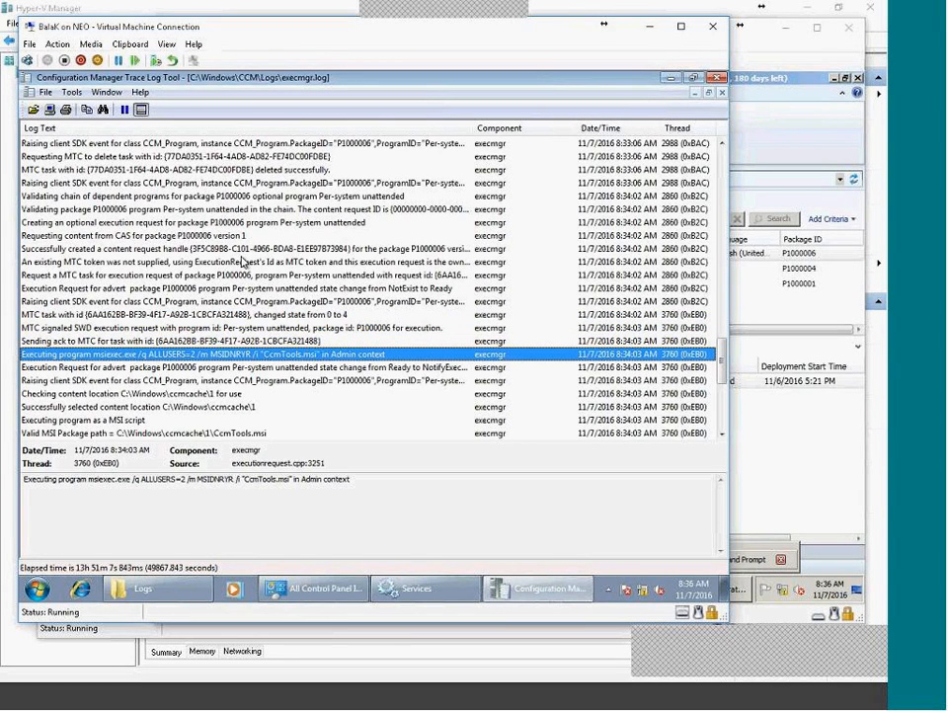
{"action": "key", "text": "Down"}
{"action": "key", "text": "Down"}
{"action": "key", "text": "Down"}
{"action": "key", "text": "Down"}
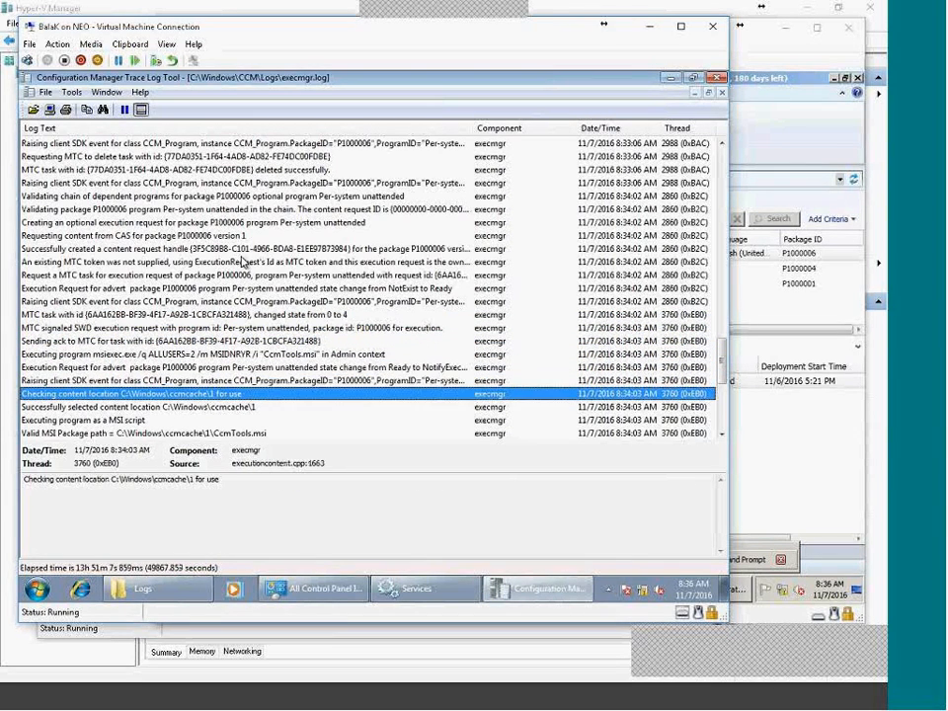
{"action": "key", "text": "Down"}
{"action": "key", "text": "Down"}
{"action": "key", "text": "Down"}
{"action": "key", "text": "Down"}
{"action": "key", "text": "Down"}
{"action": "key", "text": "Down"}
{"action": "key", "text": "Down"}
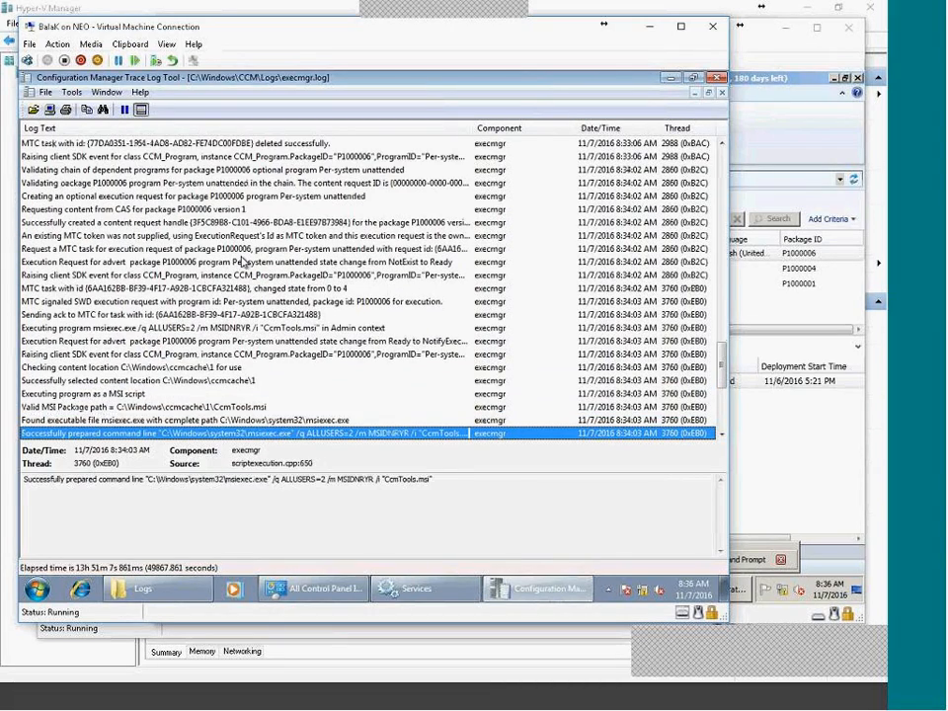
{"action": "key", "text": "Up"}
{"action": "key", "text": "Up"}
{"action": "key", "text": "Up"}
{"action": "key", "text": "Up"}
{"action": "key", "text": "Up"}
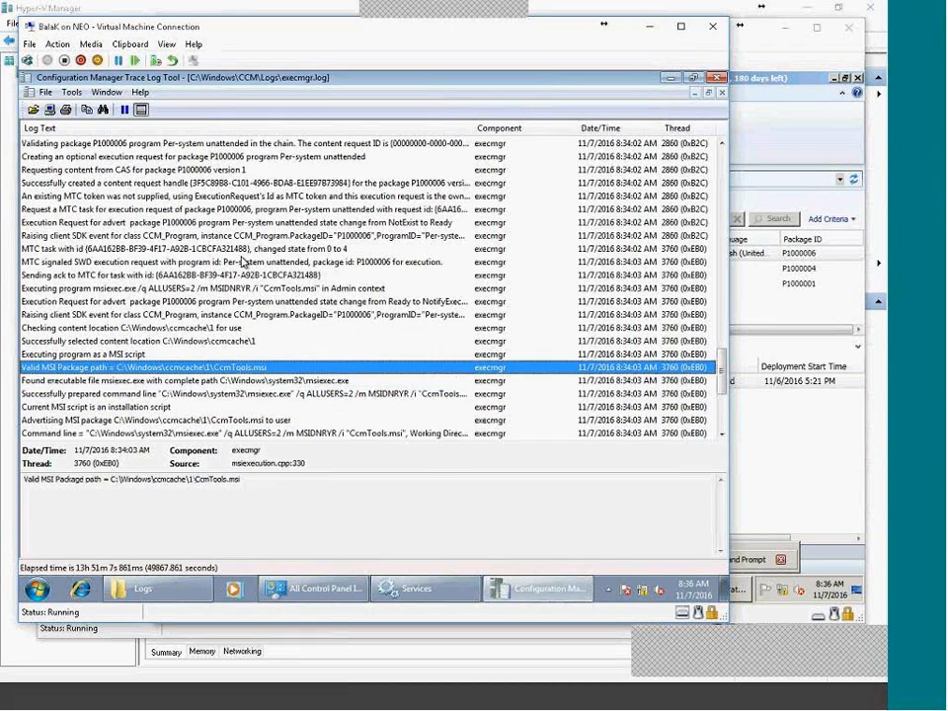
{"action": "key", "text": "Down"}
{"action": "key", "text": "Down"}
{"action": "key", "text": "Down"}
{"action": "key", "text": "Down"}
{"action": "key", "text": "Down"}
{"action": "key", "text": "Down"}
{"action": "key", "text": "Down"}
{"action": "key", "text": "Down"}
{"action": "key", "text": "Down"}
{"action": "key", "text": "Down"}
{"action": "key", "text": "Down"}
{"action": "key", "text": "Down"}
{"action": "key", "text": "Down"}
{"action": "key", "text": "Down"}
{"action": "key", "text": "Down"}
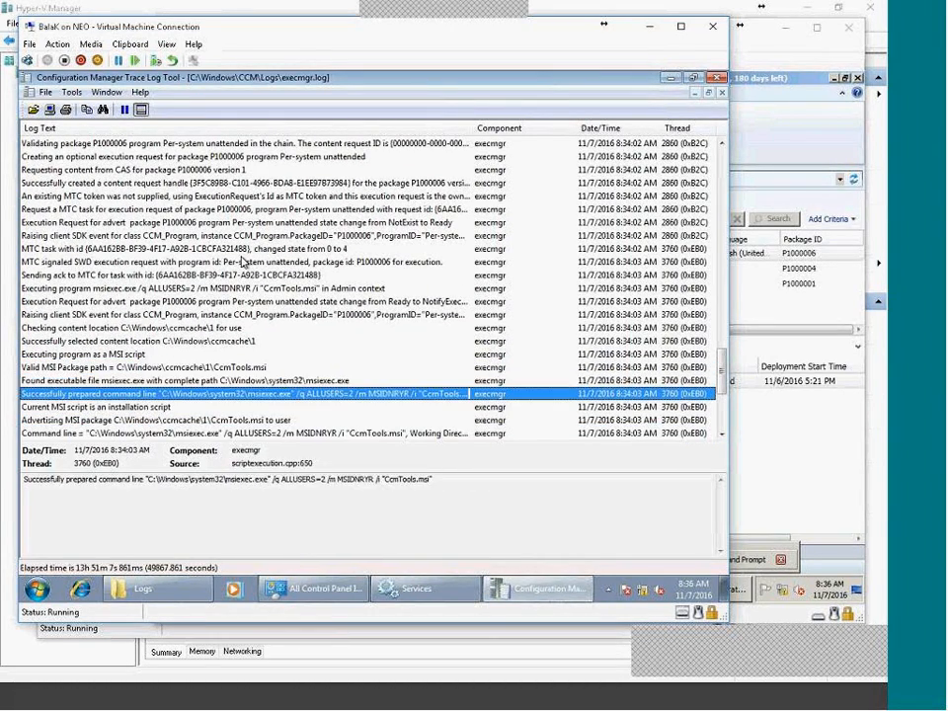
{"action": "key", "text": "Down"}
{"action": "key", "text": "Down"}
{"action": "key", "text": "Down"}
{"action": "key", "text": "Down"}
{"action": "key", "text": "Down"}
{"action": "key", "text": "Down"}
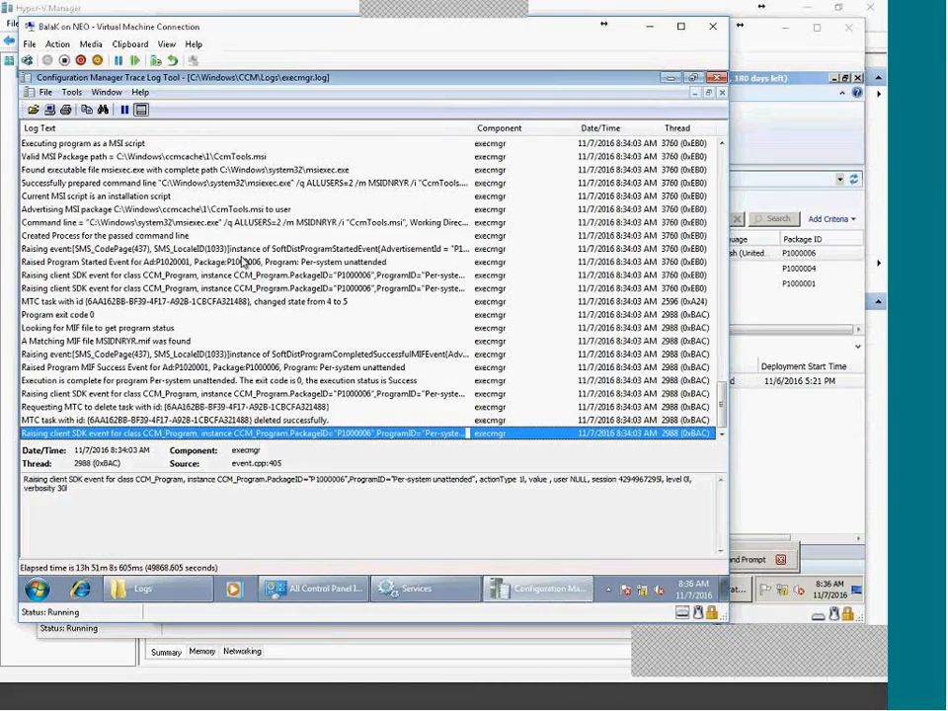
Review earlier 8:32 entries: policy update, execution request, advanced download and WaitingContent.
{"action": "scroll", "coordinate": [375, 420], "scroll_direction": "up", "scroll_amount": 1}
{"action": "scroll", "coordinate": [376, 419], "scroll_direction": "up", "scroll_amount": 5}
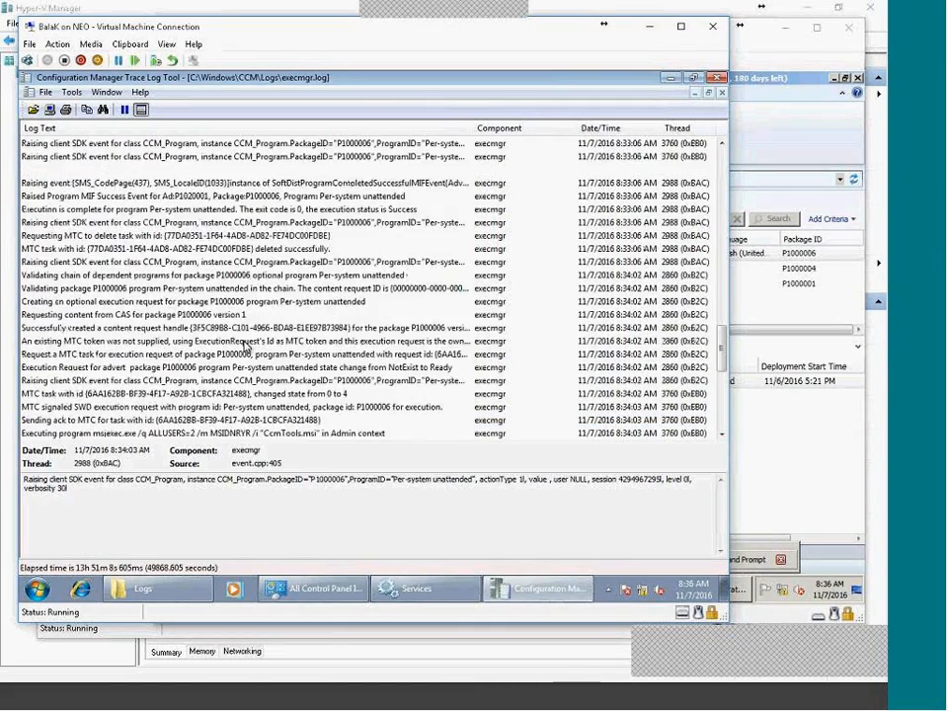
{"action": "scroll", "coordinate": [244, 346], "scroll_direction": "up", "scroll_amount": 10}
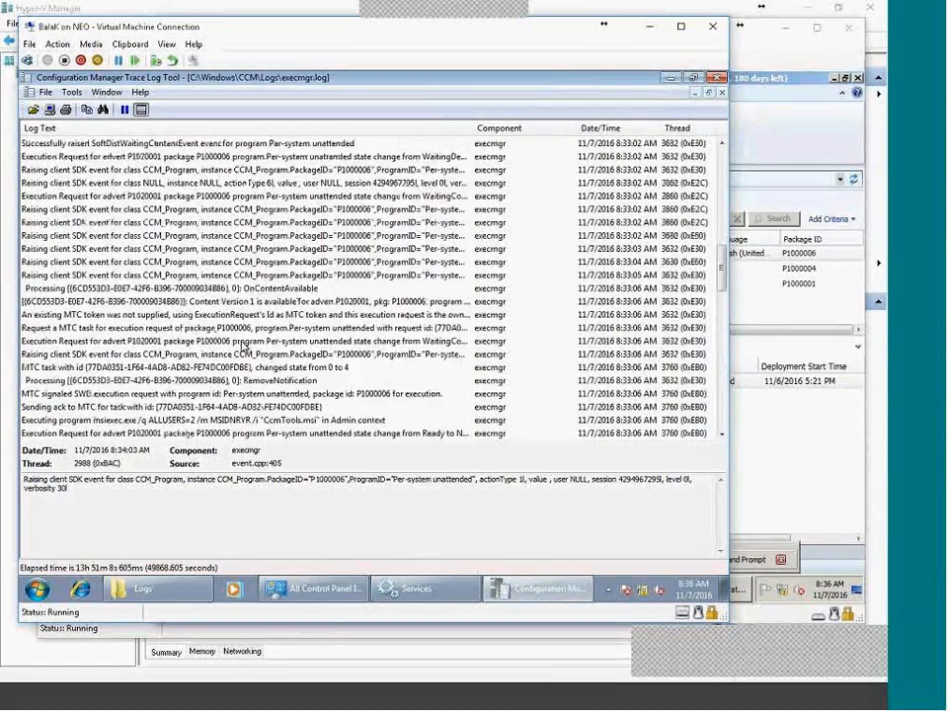
{"action": "scroll", "coordinate": [329, 329], "scroll_direction": "up", "scroll_amount": 3}
{"action": "left_click", "coordinate": [286, 261]}
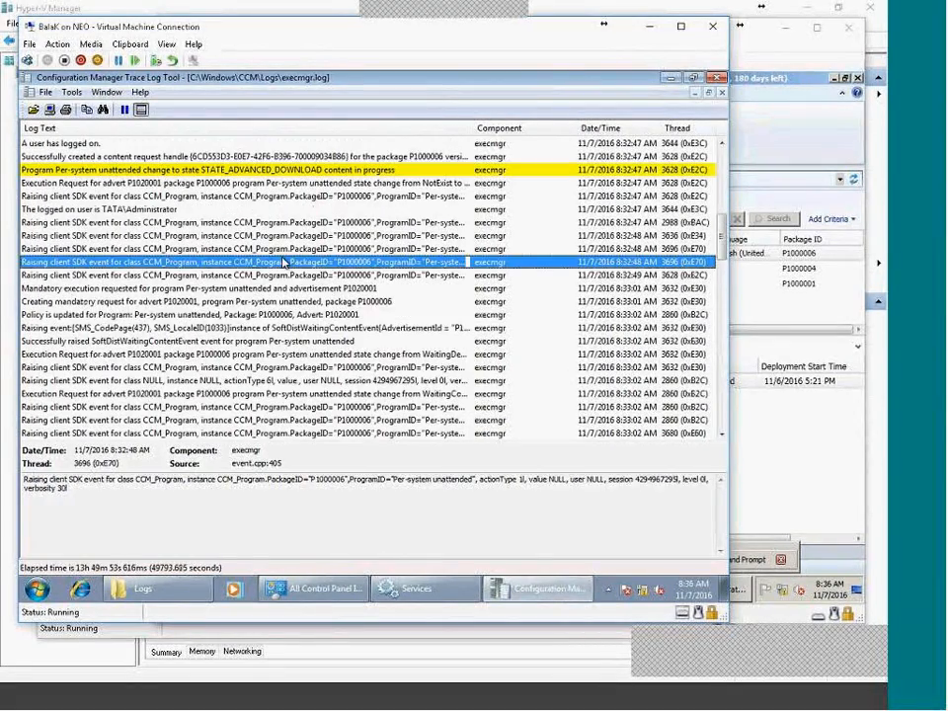
{"action": "left_click", "coordinate": [280, 314]}
{"action": "scroll", "coordinate": [293, 342], "scroll_direction": "up", "scroll_amount": 1}
{"action": "scroll", "coordinate": [293, 340], "scroll_direction": "up", "scroll_amount": 3}
{"action": "left_click", "coordinate": [292, 341]}
{"action": "left_click", "coordinate": [299, 327]}
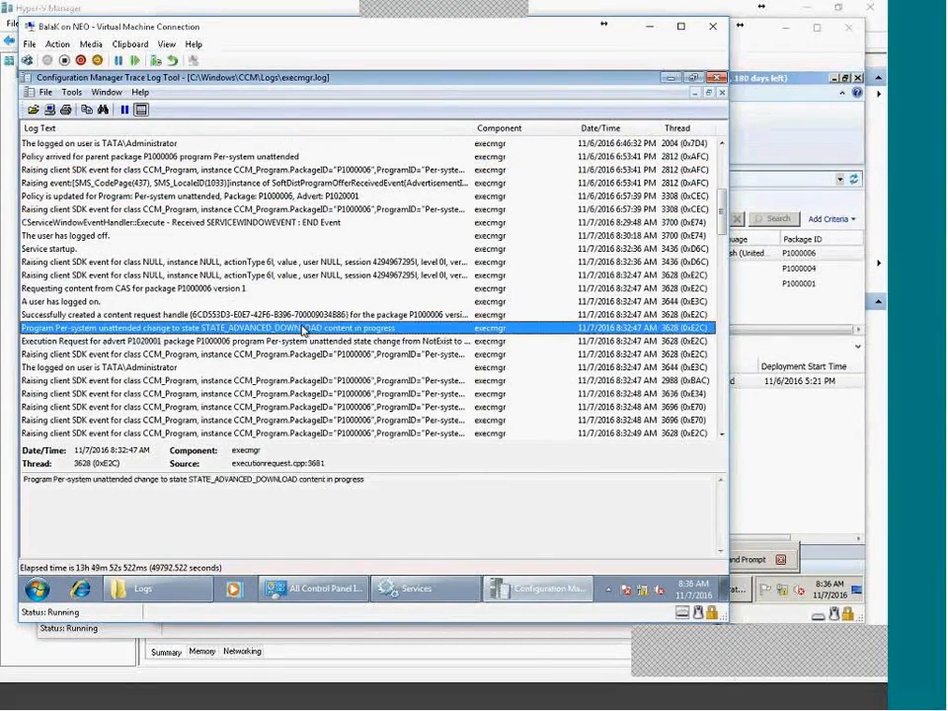
{"action": "scroll", "coordinate": [313, 397], "scroll_direction": "down", "scroll_amount": 5}
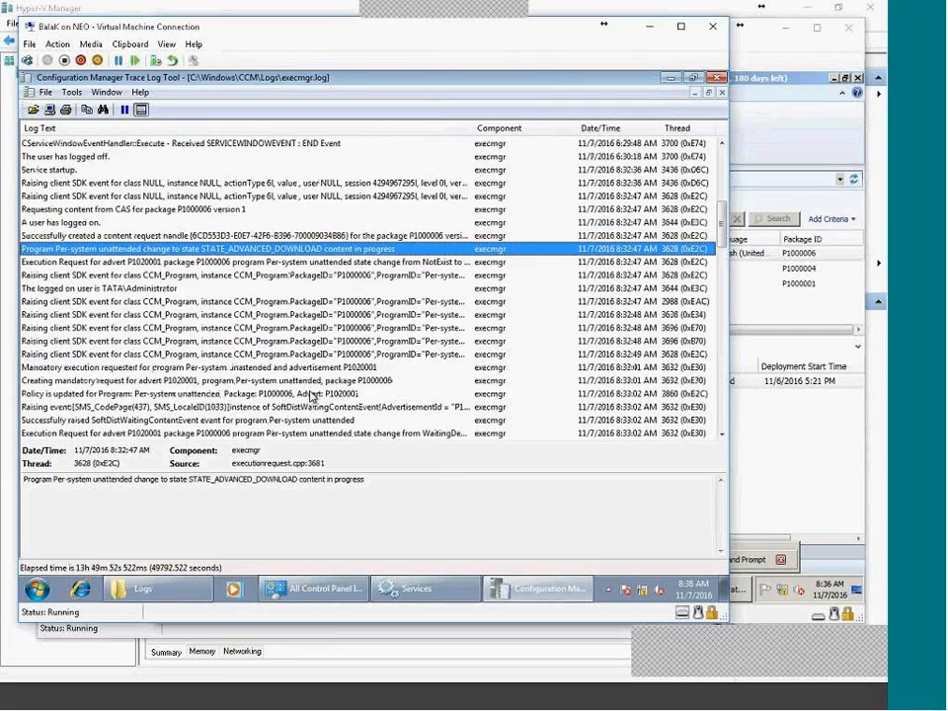
{"action": "left_click", "coordinate": [306, 194]}
{"action": "left_click", "coordinate": [303, 237]}
{"action": "left_click", "coordinate": [310, 355]}
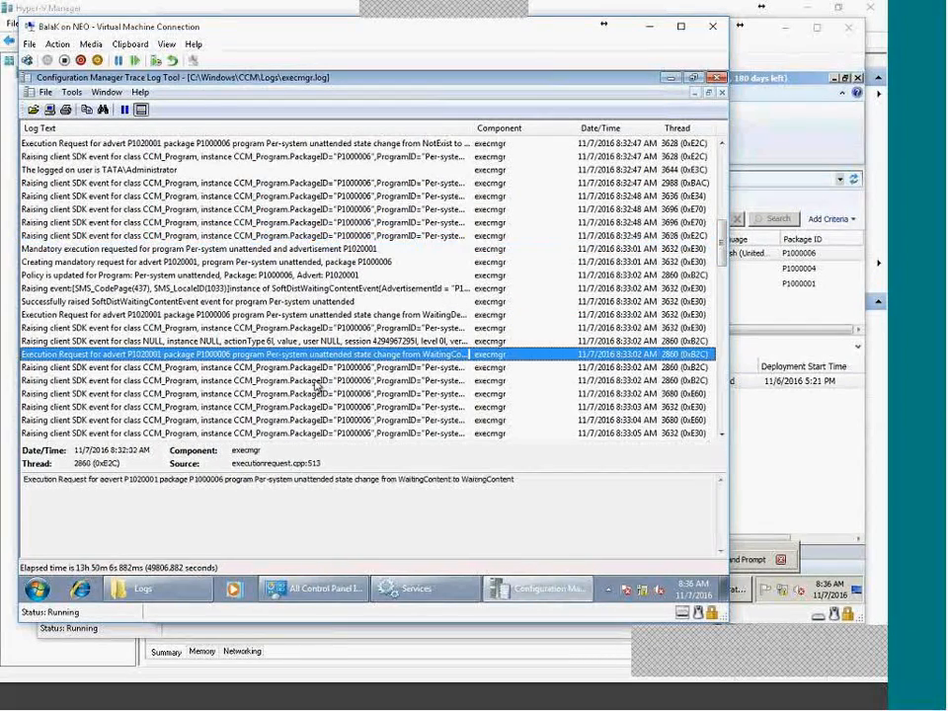
{"action": "scroll", "coordinate": [335, 350], "scroll_direction": "down", "scroll_amount": 9}
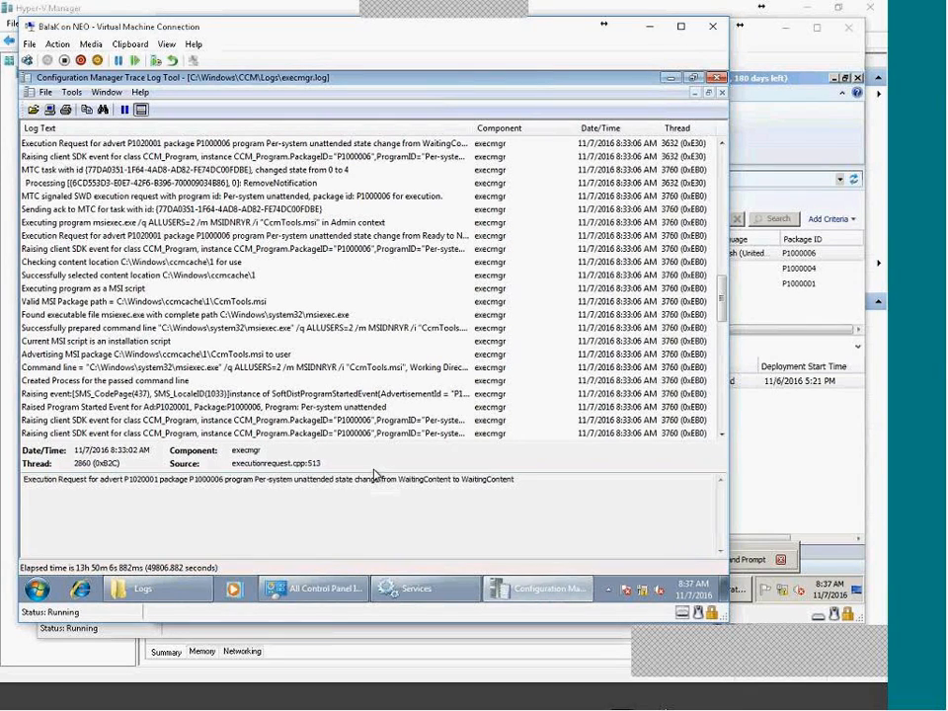
{"action": "left_click", "coordinate": [391, 422]}
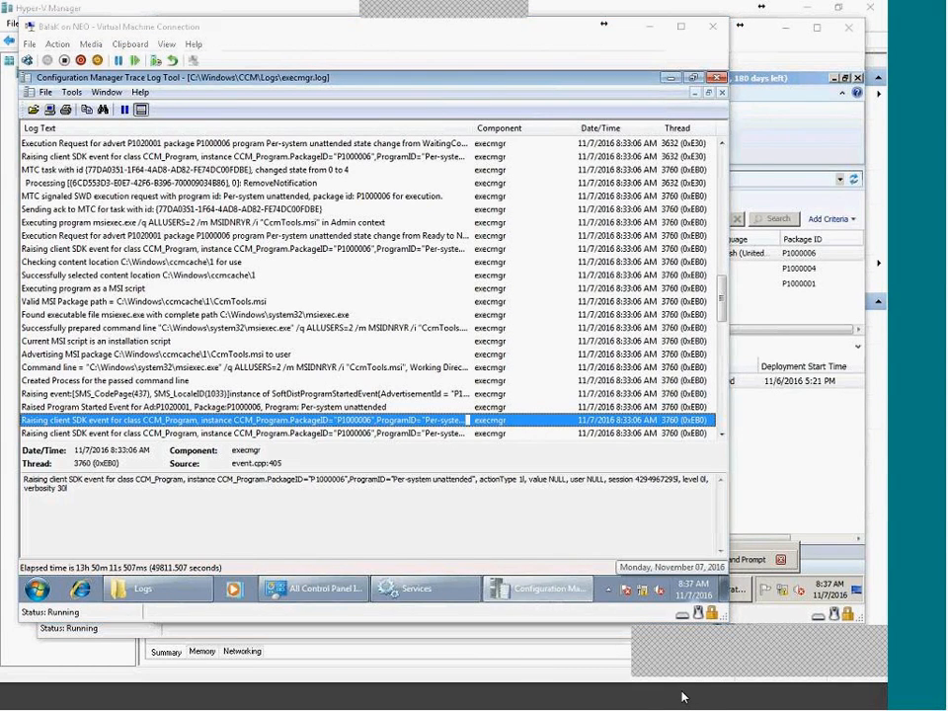
Glance at the other VMs, then select the newest Raising client SDK event in execmgr.log.
{"action": "left_click", "coordinate": [637, 702]}
{"action": "left_click", "coordinate": [653, 700]}
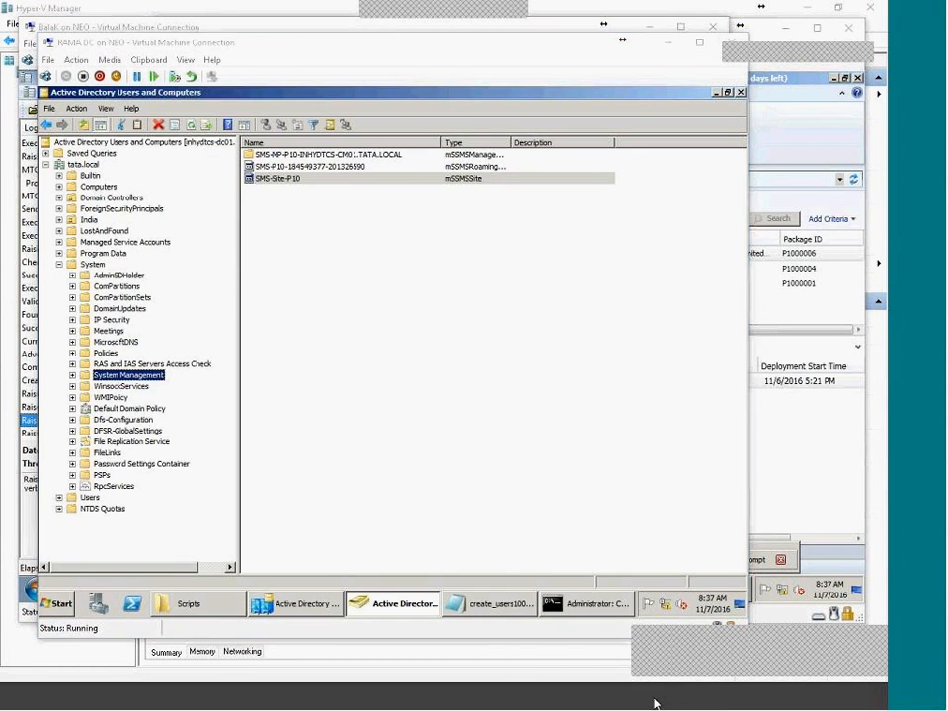
{"action": "left_click", "coordinate": [679, 703]}
{"action": "left_click", "coordinate": [717, 698]}
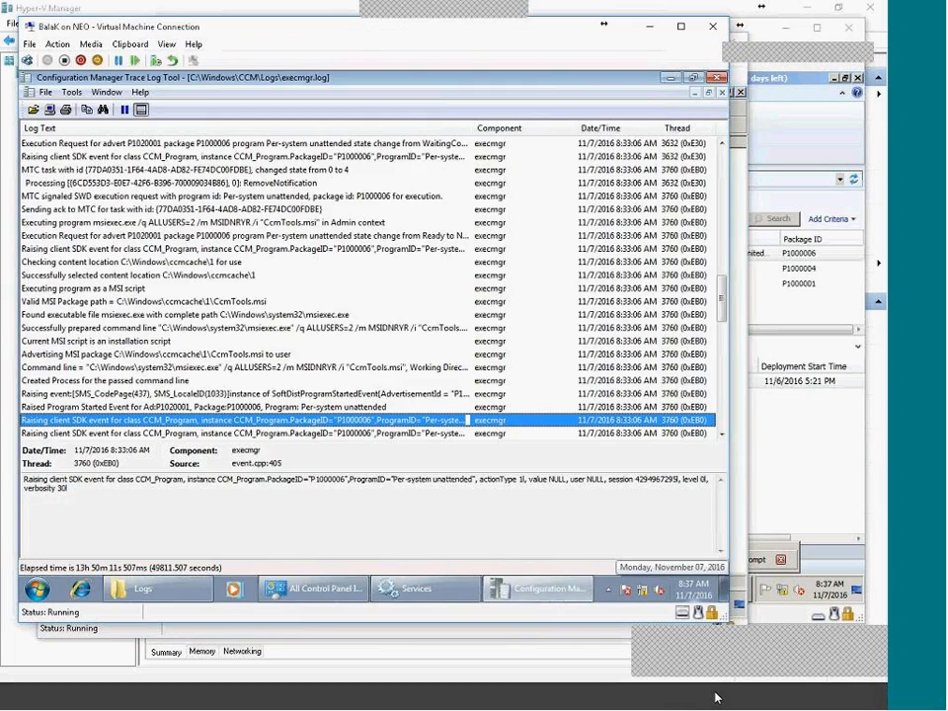
{"action": "left_click", "coordinate": [679, 700]}
{"action": "left_click", "coordinate": [657, 697]}
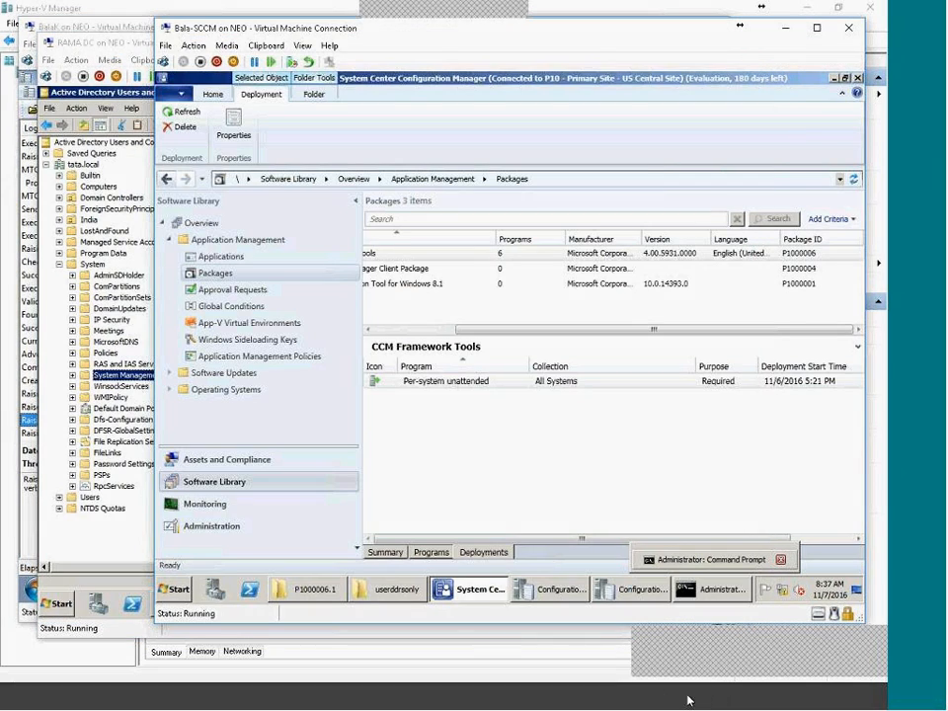
{"action": "left_click", "coordinate": [683, 696]}
{"action": "left_click", "coordinate": [704, 696]}
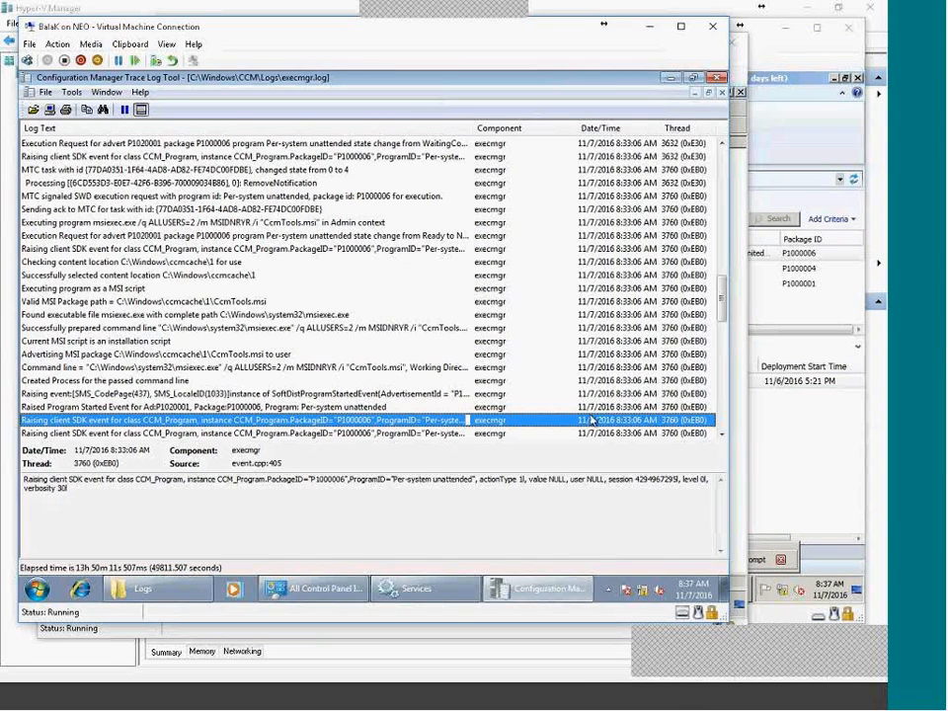
{"action": "scroll", "coordinate": [724, 431], "scroll_direction": "down", "scroll_amount": 8}
{"action": "scroll", "coordinate": [722, 432], "scroll_direction": "down", "scroll_amount": 2}
{"action": "left_click", "coordinate": [351, 434]}
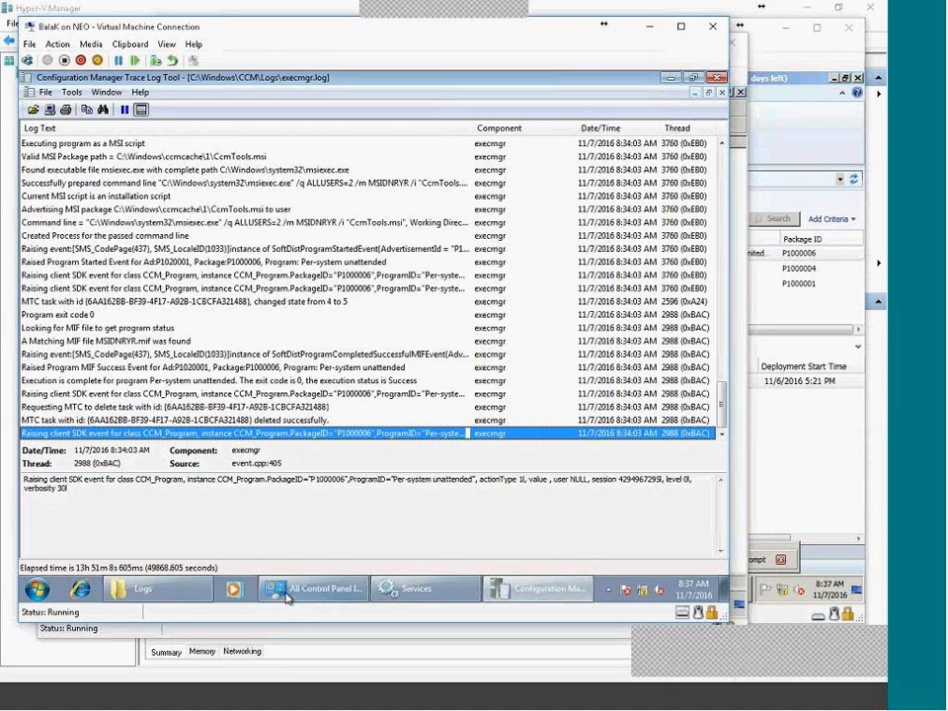
Return to the SCCM server console and deselect the package in Software Library.
{"action": "mouse_move", "coordinate": [677, 698]}
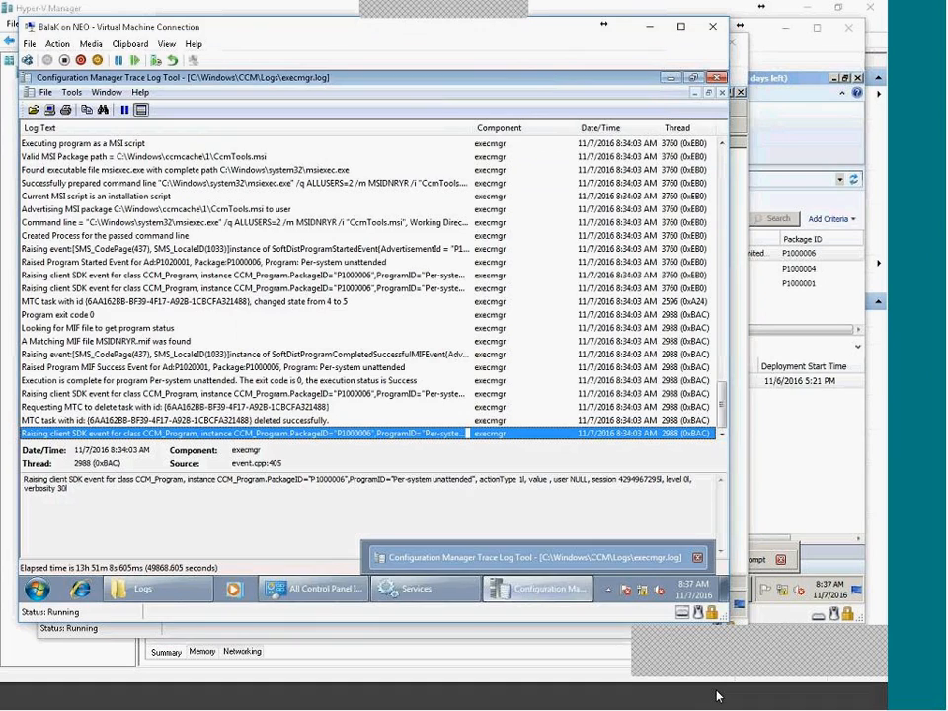
{"action": "left_click", "coordinate": [684, 703]}
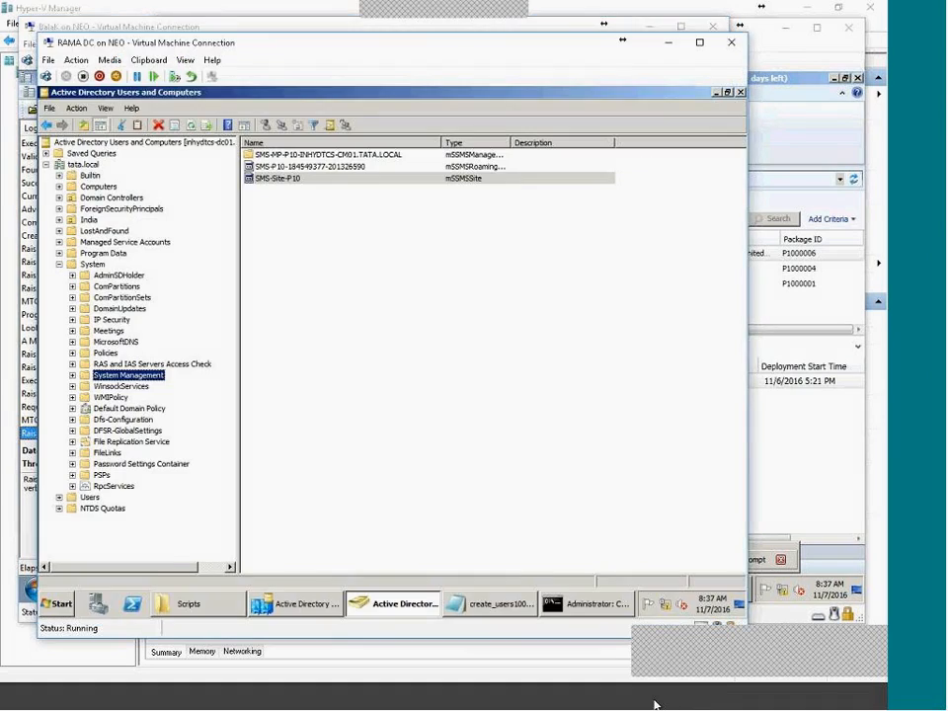
{"action": "left_click", "coordinate": [654, 703]}
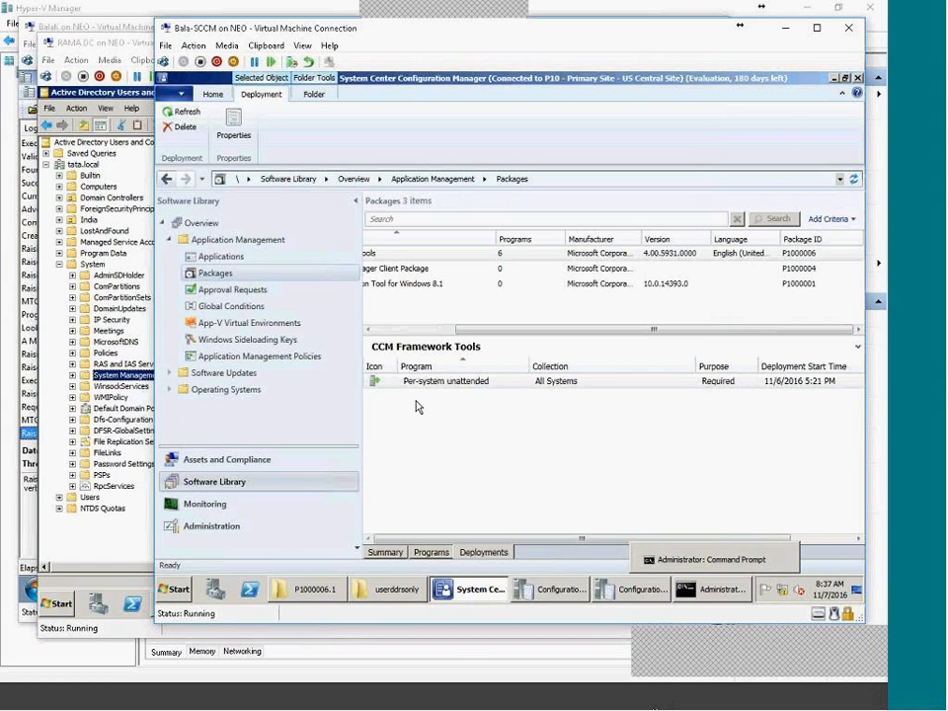
{"action": "left_click", "coordinate": [381, 322]}
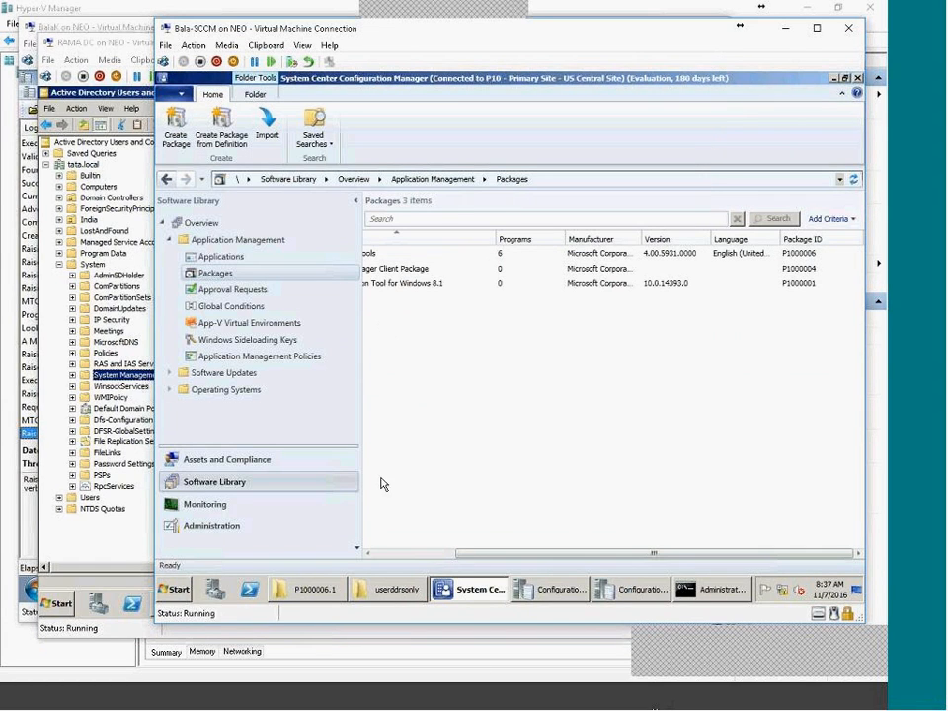
{"action": "left_click", "coordinate": [226, 526]}
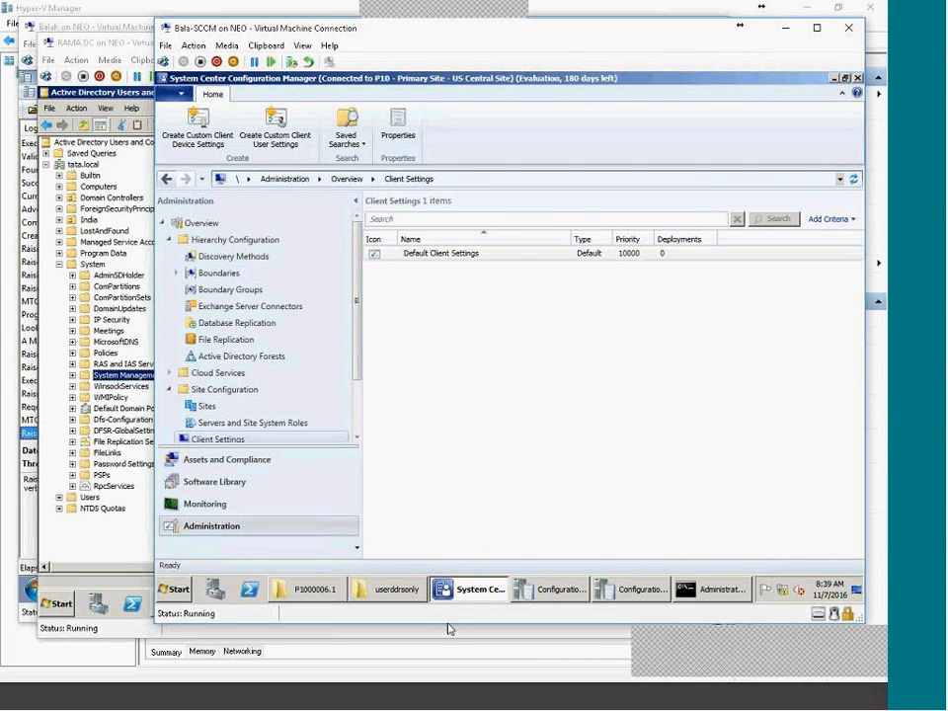
Switch to Chrome showing the ConfigMgr2016 blog's Vlabs post.
{"action": "left_click", "coordinate": [514, 700]}
Follow the post's vlabs link, sign in with the Microsoft account and launch the lab.
{"action": "scroll", "coordinate": [382, 588], "scroll_direction": "up", "scroll_amount": 5}
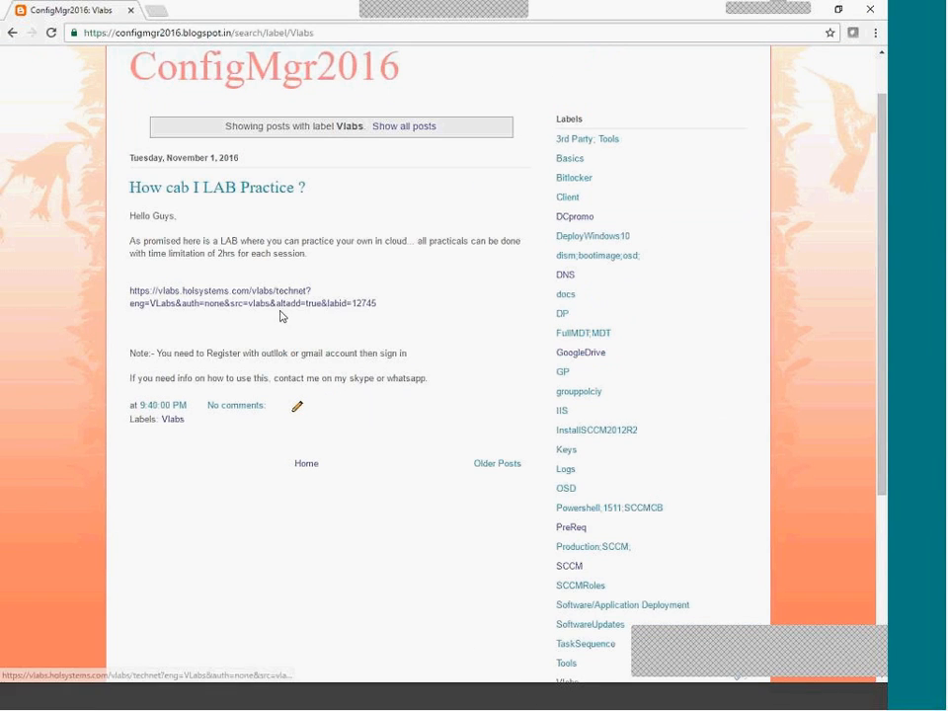
{"action": "left_click", "coordinate": [281, 303]}
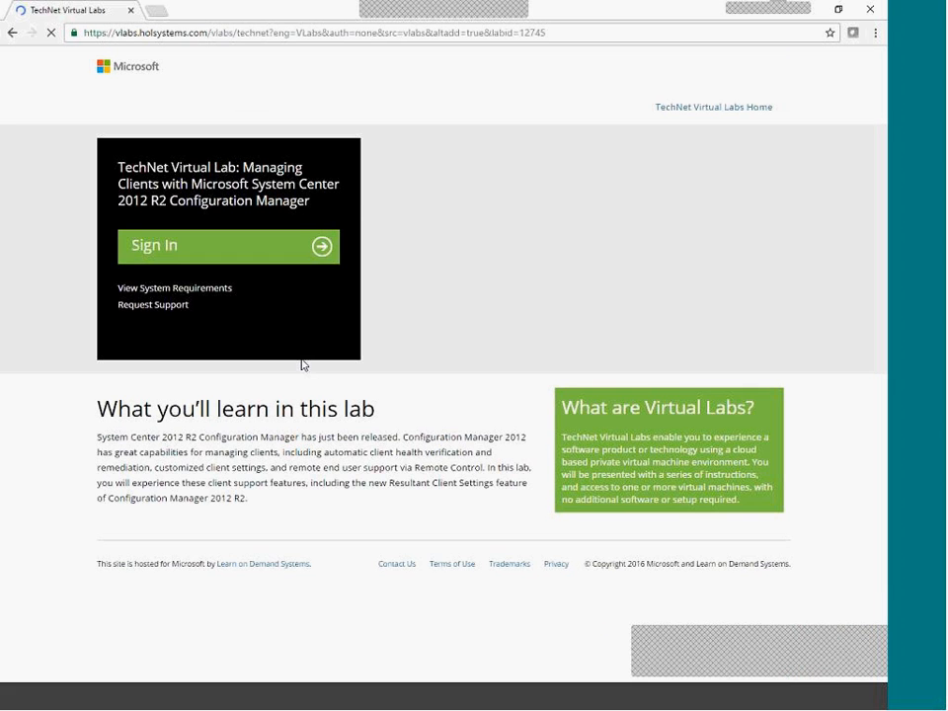
{"action": "left_click", "coordinate": [237, 255]}
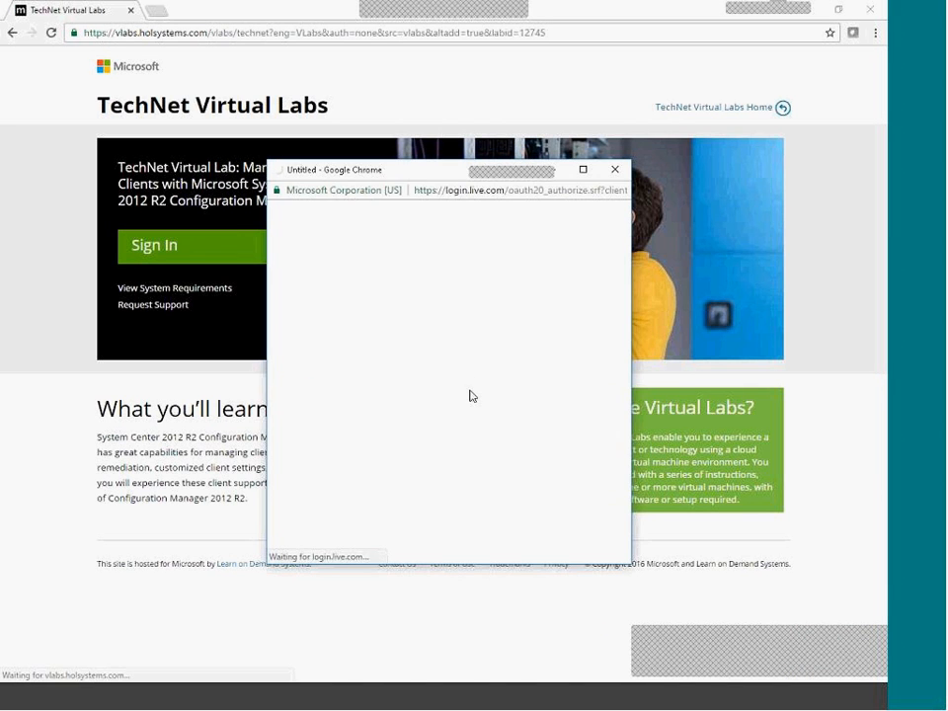
{"action": "left_click", "coordinate": [468, 394]}
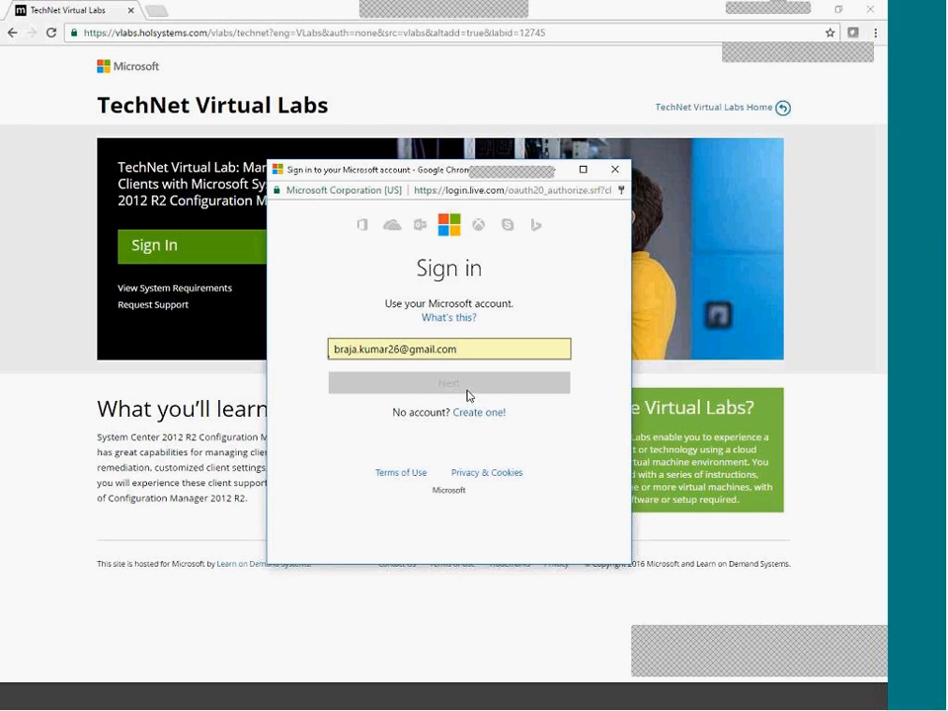
{"action": "left_click", "coordinate": [482, 395]}
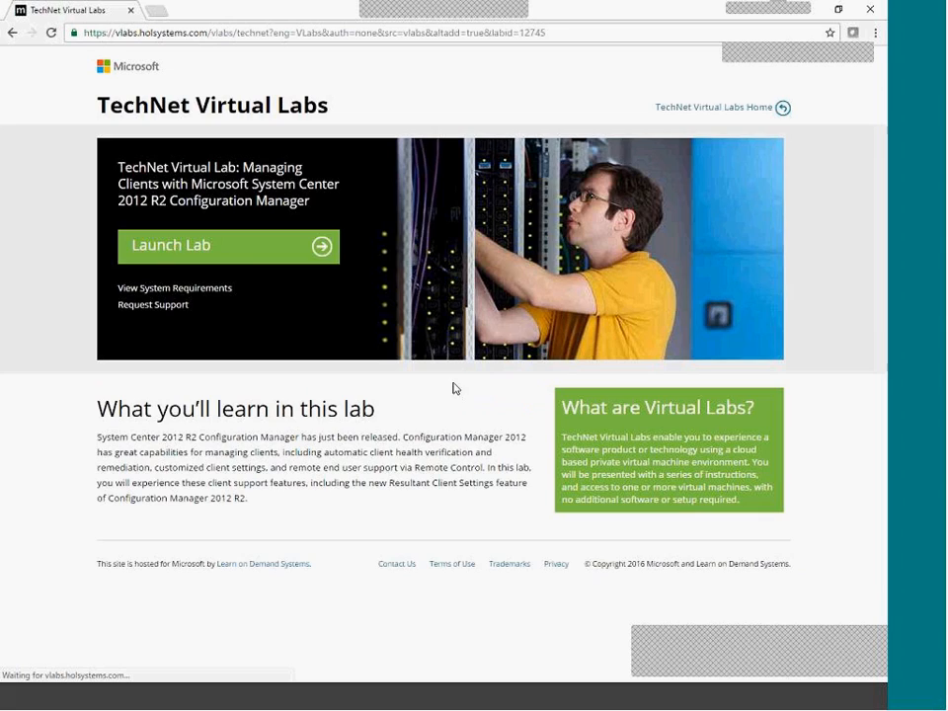
{"action": "left_click", "coordinate": [261, 260]}
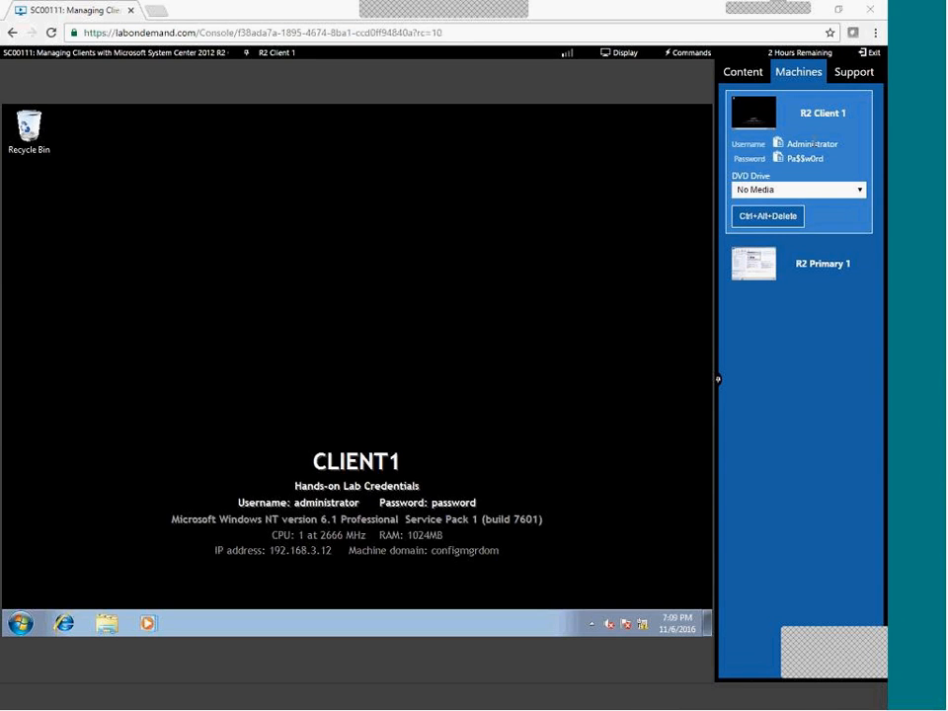
On R2 Primary 1, dismiss AutoPlay and open Administration > Hierarchy Configuration > Discovery Methods.
{"action": "left_click", "coordinate": [856, 189]}
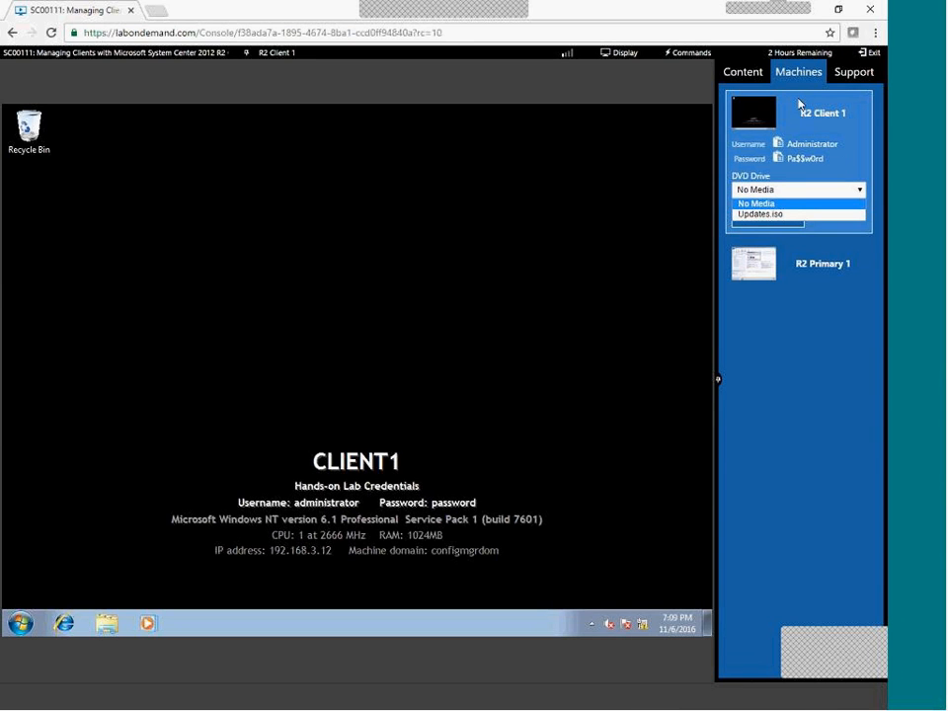
{"action": "left_click", "coordinate": [750, 79]}
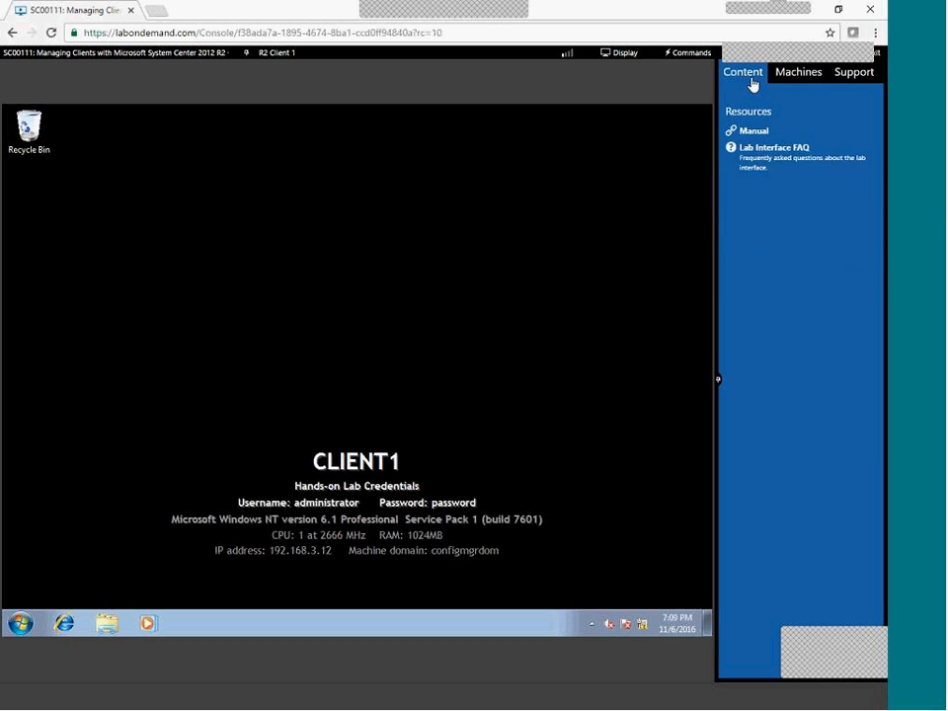
{"action": "left_click", "coordinate": [800, 79]}
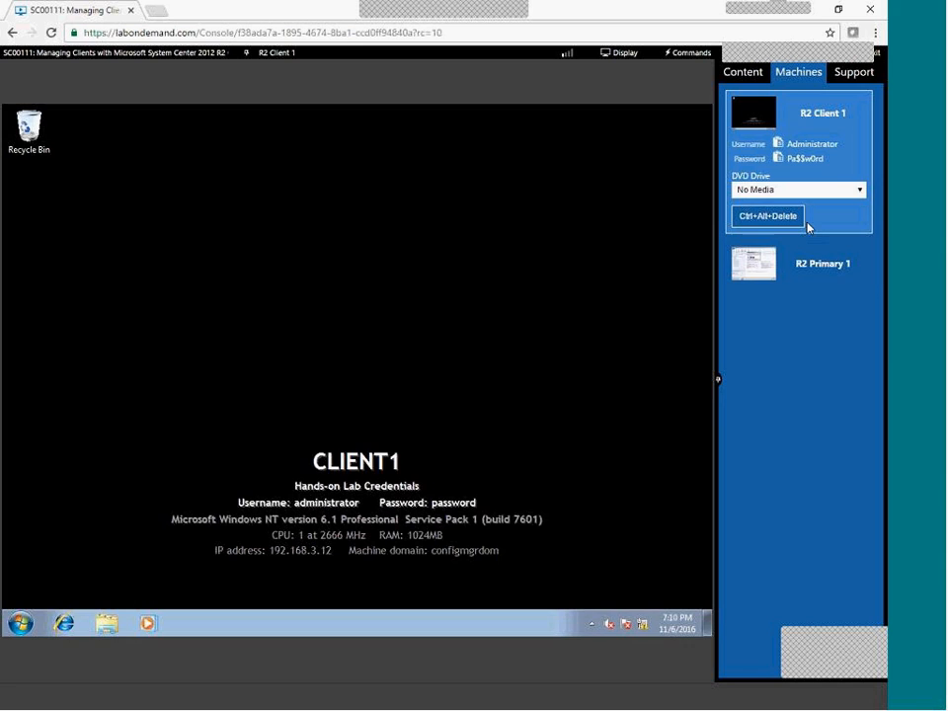
{"action": "left_click", "coordinate": [784, 265]}
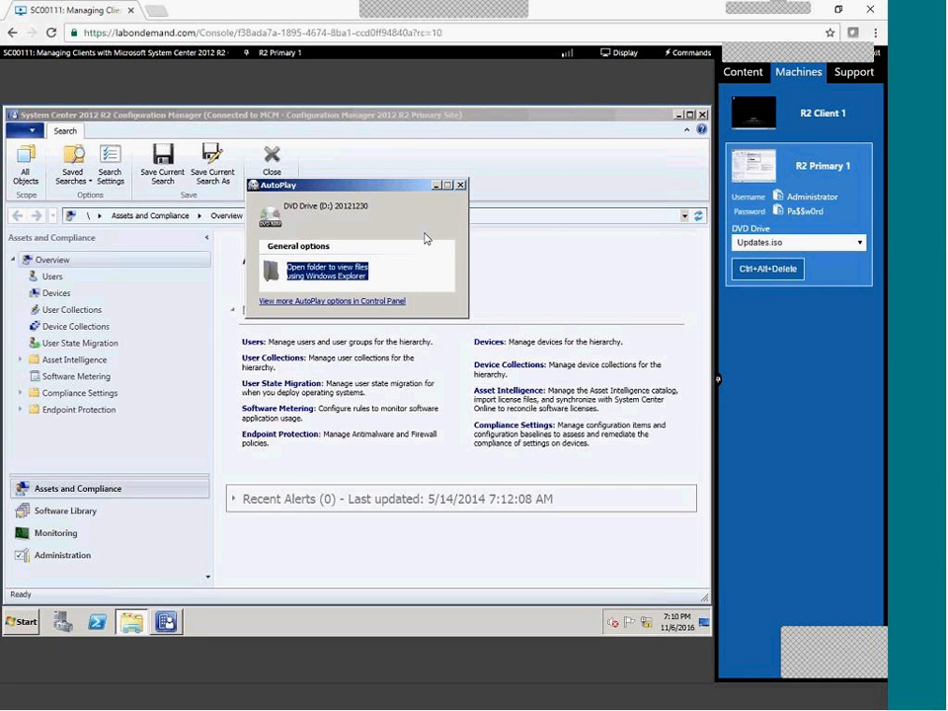
{"action": "left_click", "coordinate": [460, 185]}
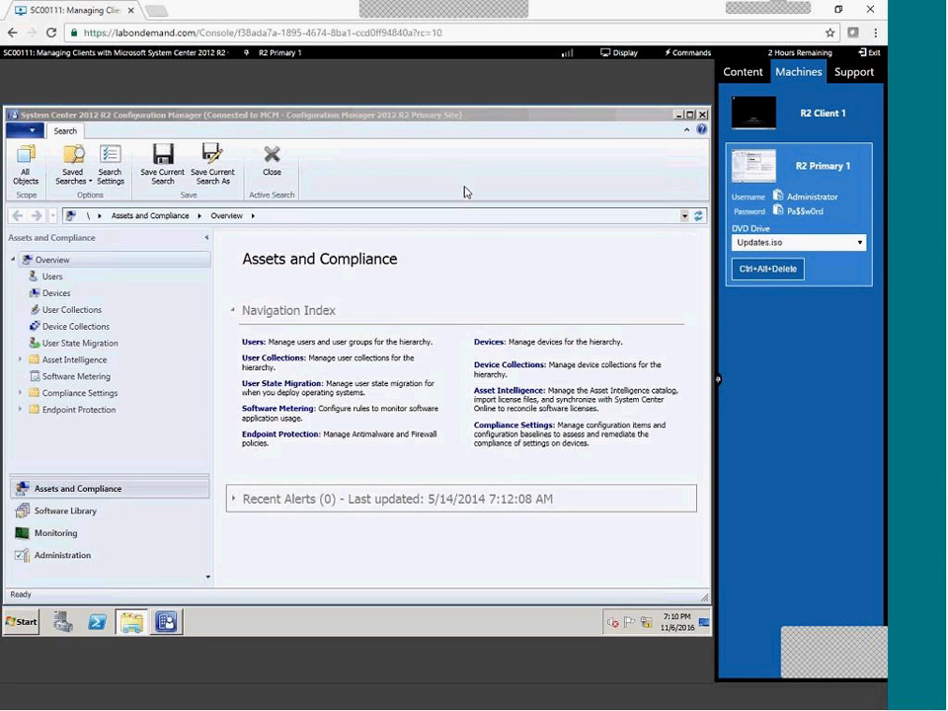
{"action": "left_click", "coordinate": [59, 557]}
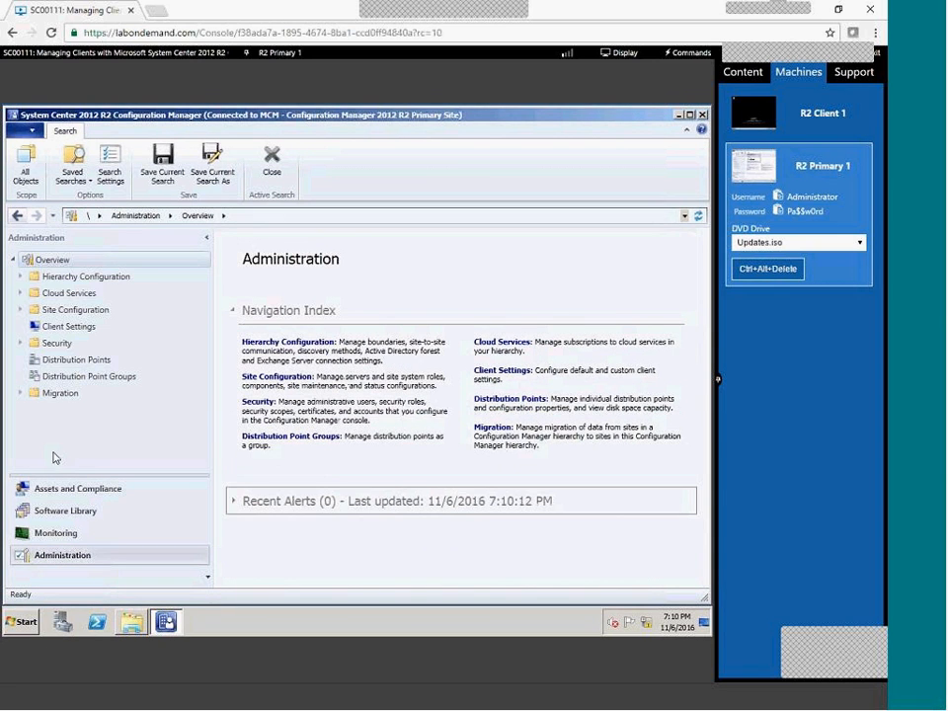
{"action": "left_click", "coordinate": [20, 277]}
{"action": "left_click", "coordinate": [77, 294]}
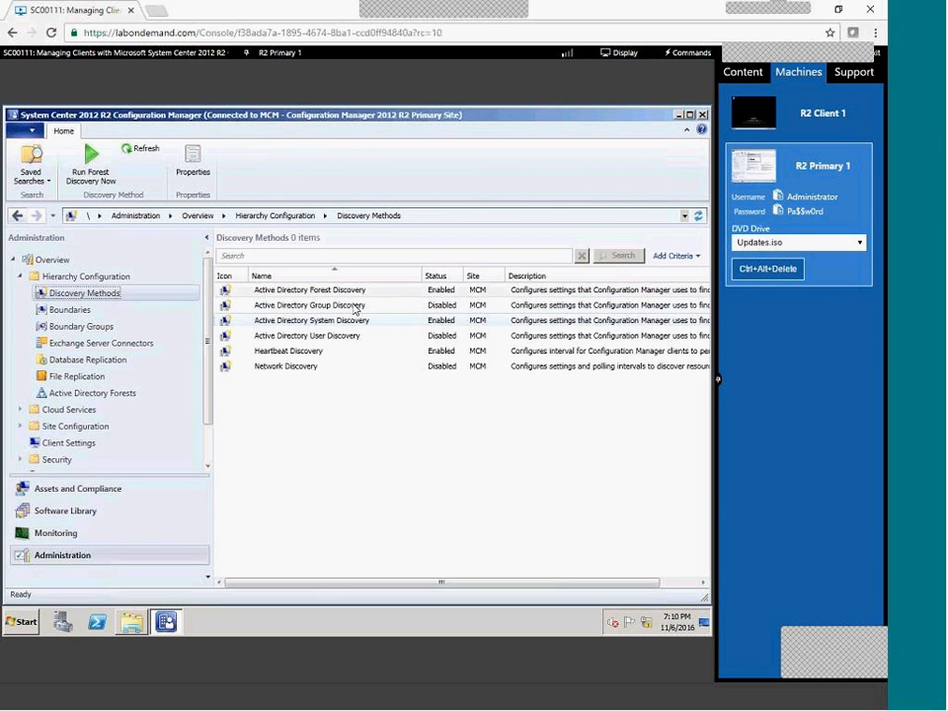
View the Group, Forest and System Discovery properties without changing them.
{"action": "left_click", "coordinate": [354, 309]}
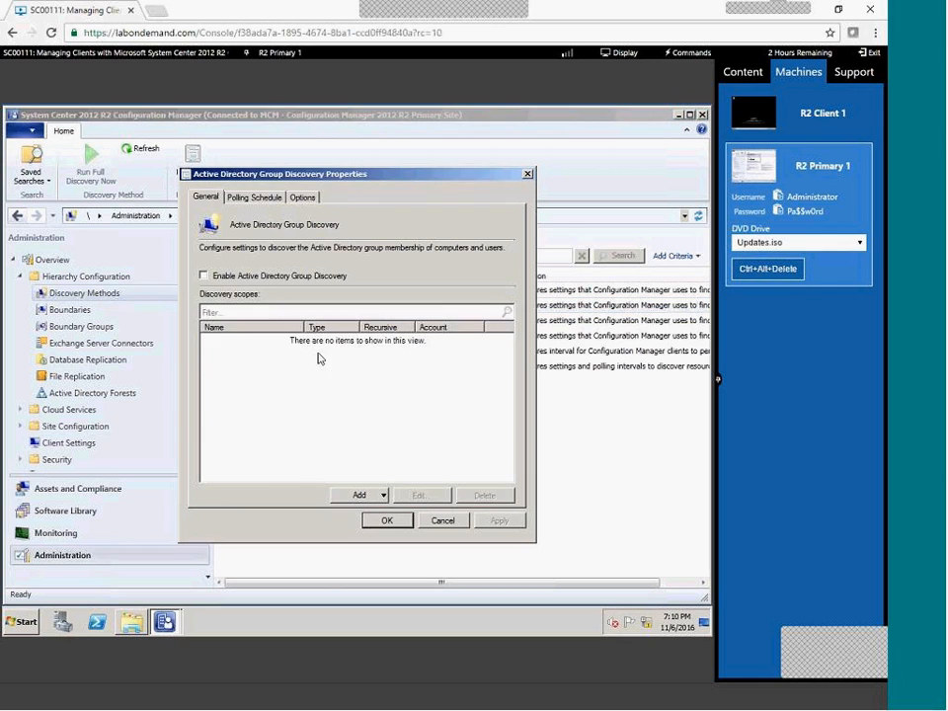
{"action": "key", "text": "Escape"}
{"action": "double_click", "coordinate": [335, 292]}
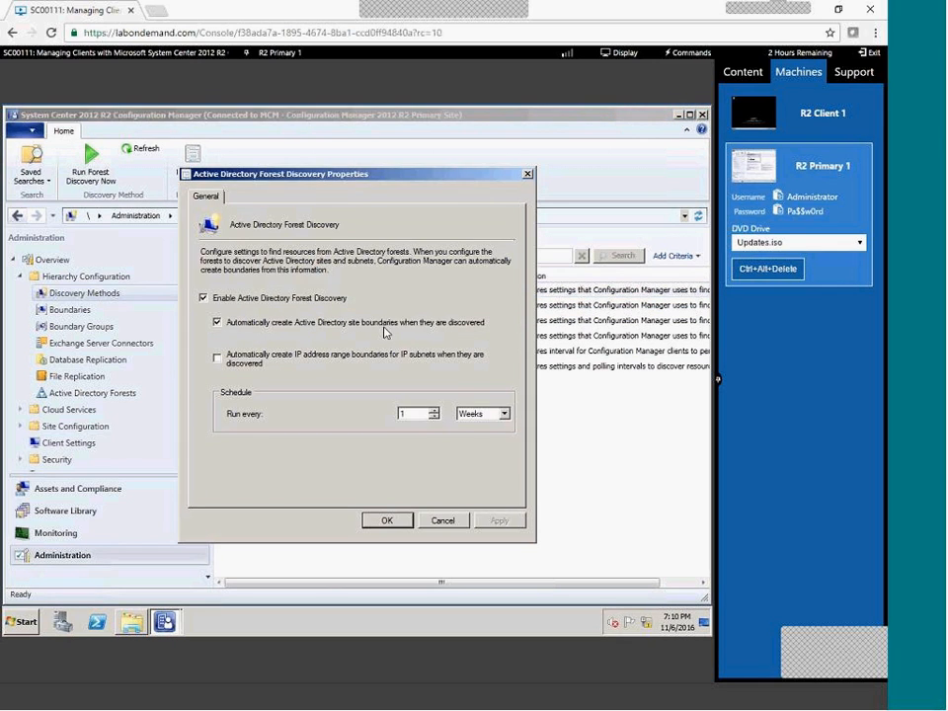
{"action": "key", "text": "Escape"}
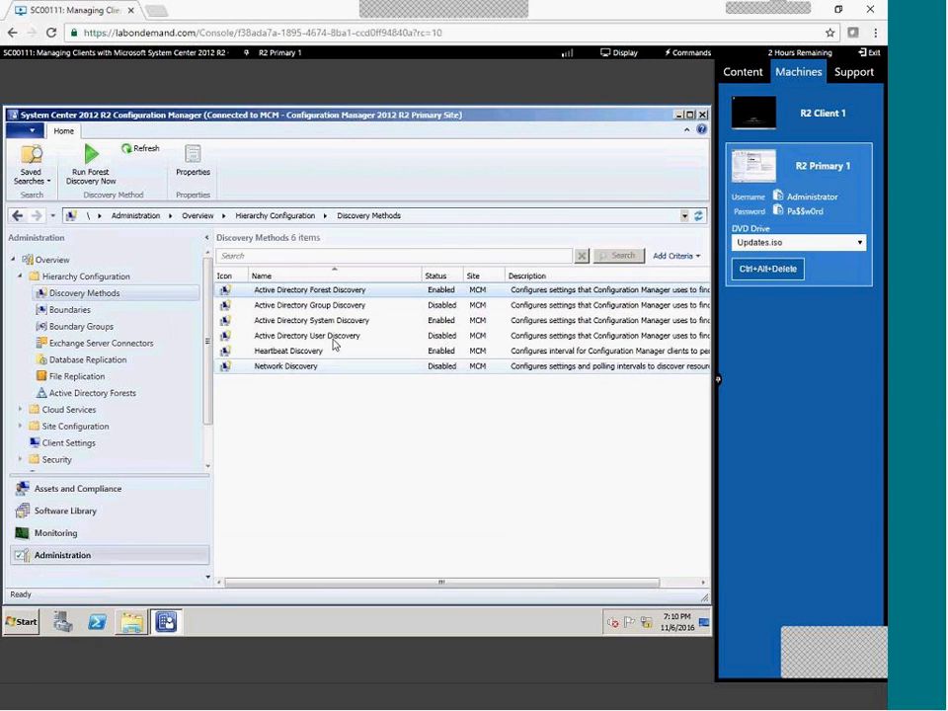
{"action": "double_click", "coordinate": [339, 321]}
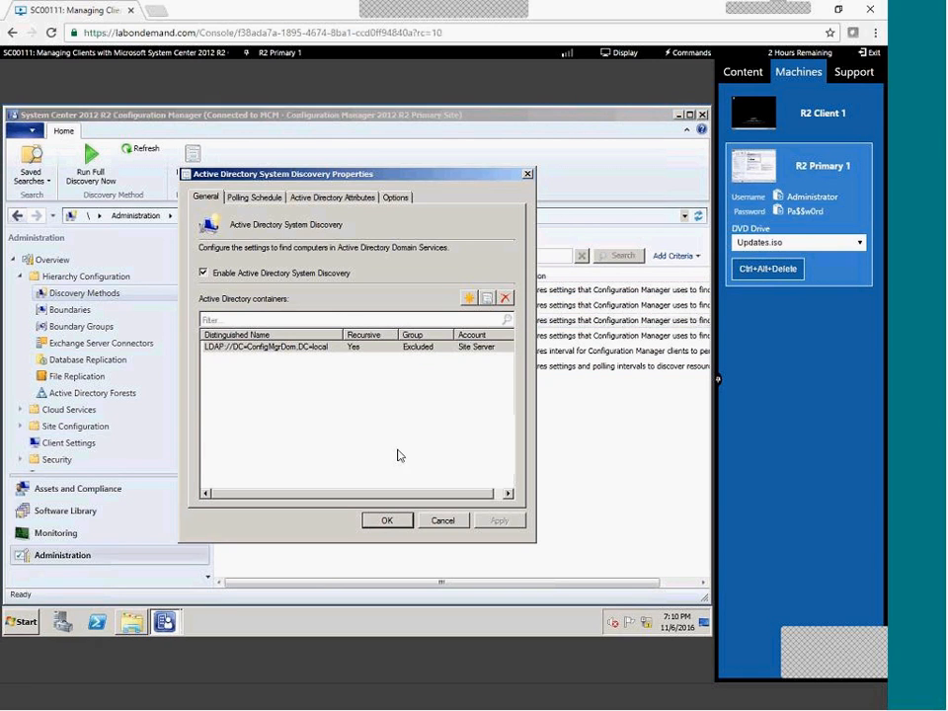
{"action": "key", "text": "Escape"}
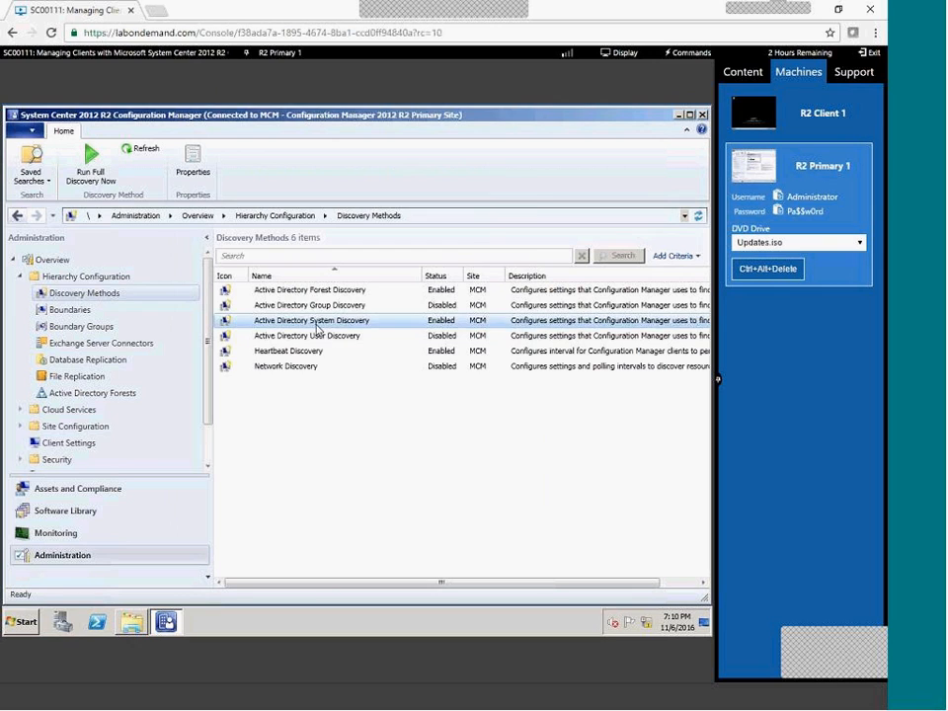
Remove the LDAP container from System Discovery and disable Active Directory Forest Discovery.
{"action": "double_click", "coordinate": [446, 320]}
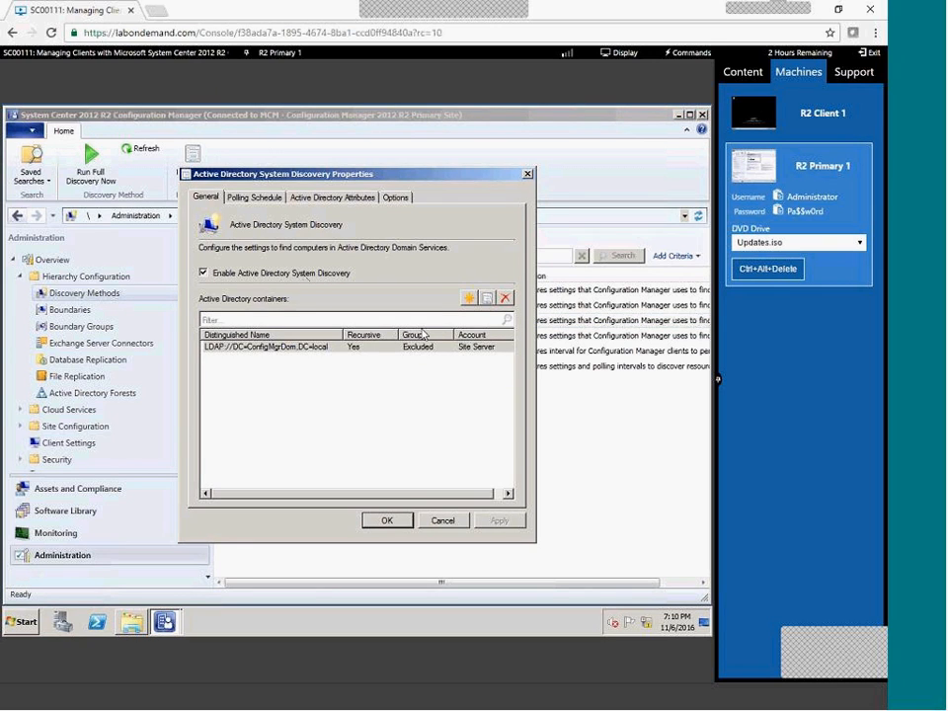
{"action": "left_click", "coordinate": [477, 346]}
{"action": "left_click", "coordinate": [504, 298]}
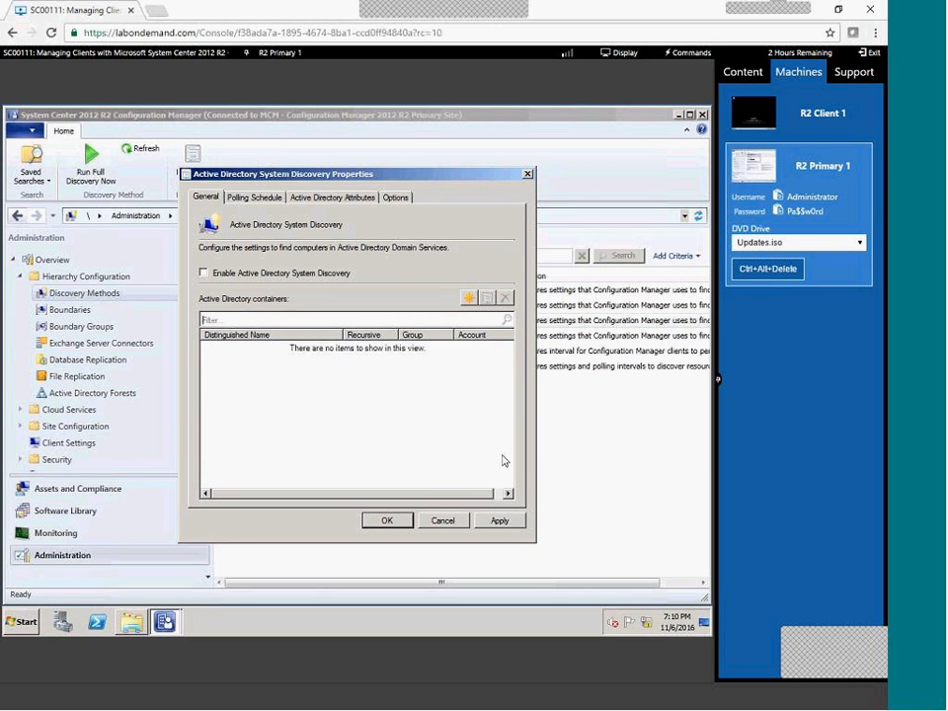
{"action": "left_click", "coordinate": [393, 520]}
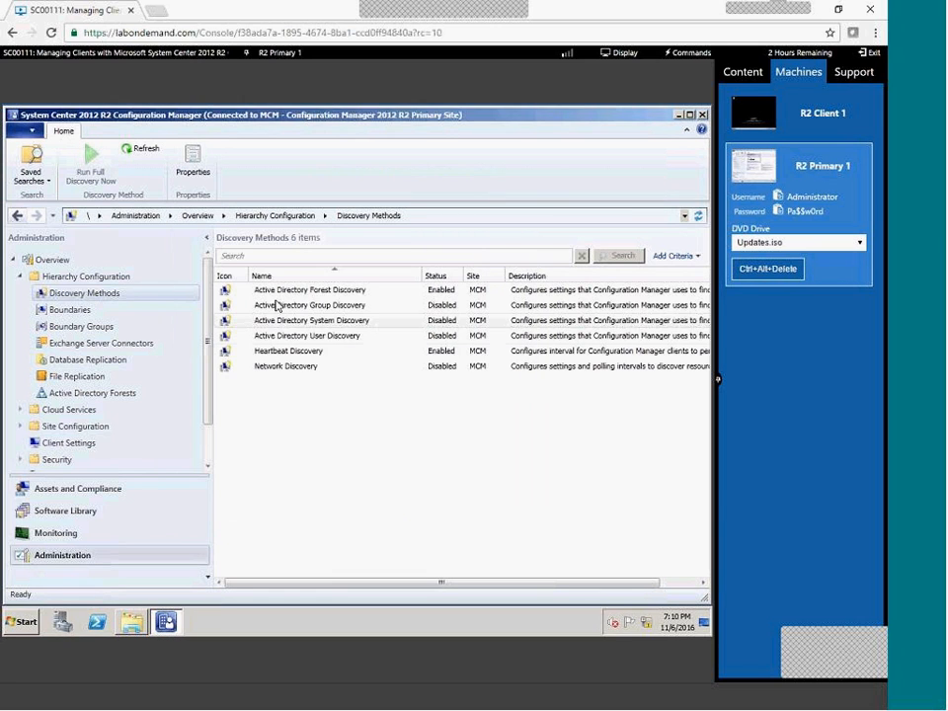
{"action": "double_click", "coordinate": [276, 290]}
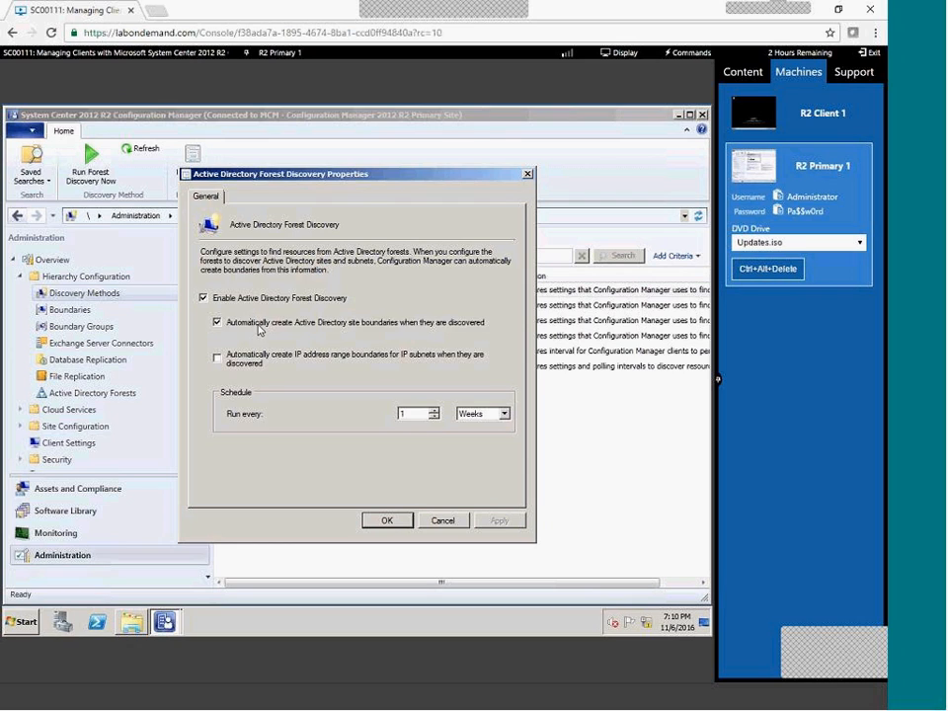
{"action": "left_click", "coordinate": [203, 297]}
{"action": "left_click", "coordinate": [387, 520]}
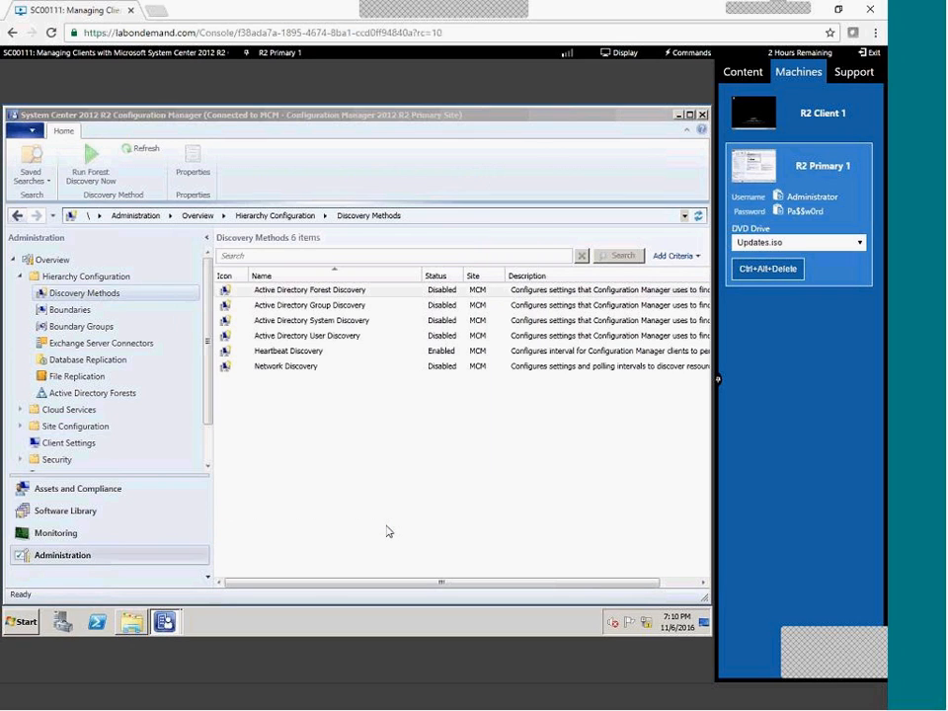
Recheck the Group, User and System Discovery settings, leaving them unchanged.
{"action": "double_click", "coordinate": [286, 305]}
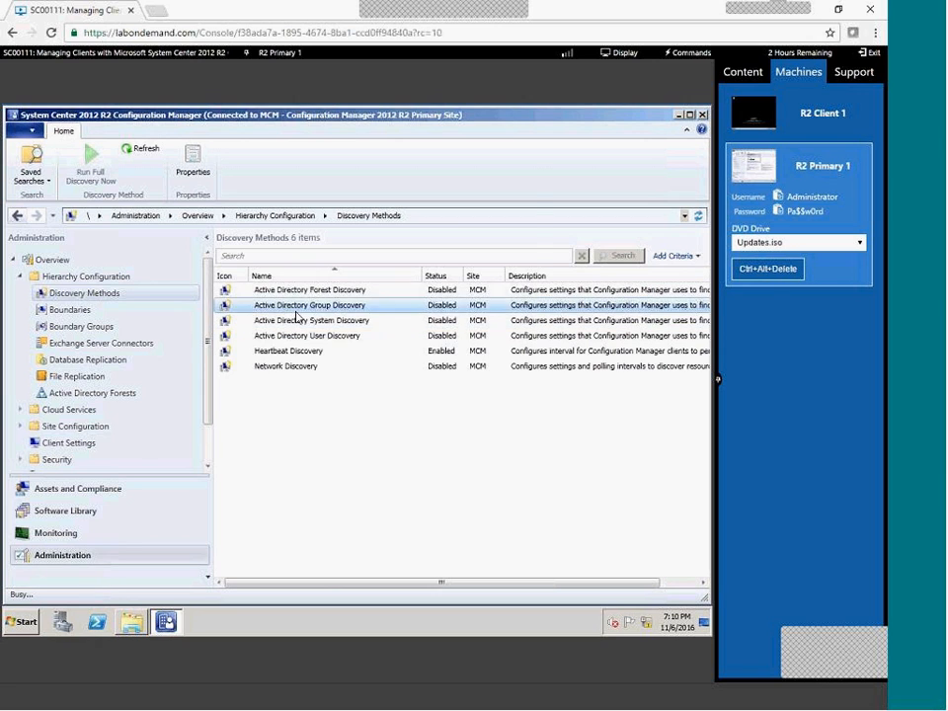
{"action": "key", "text": "Escape"}
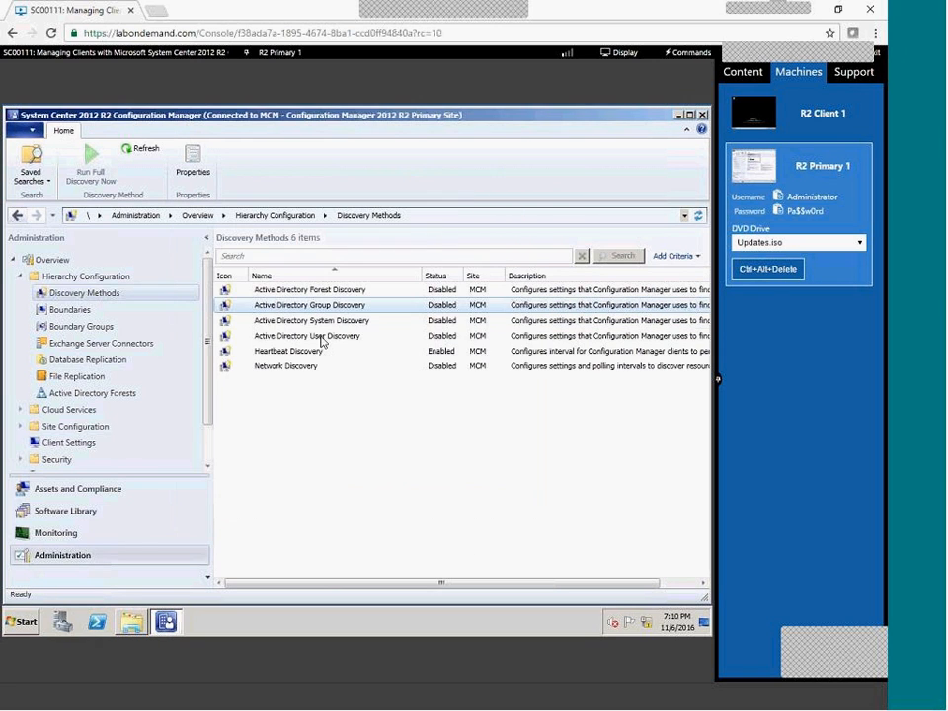
{"action": "double_click", "coordinate": [326, 337]}
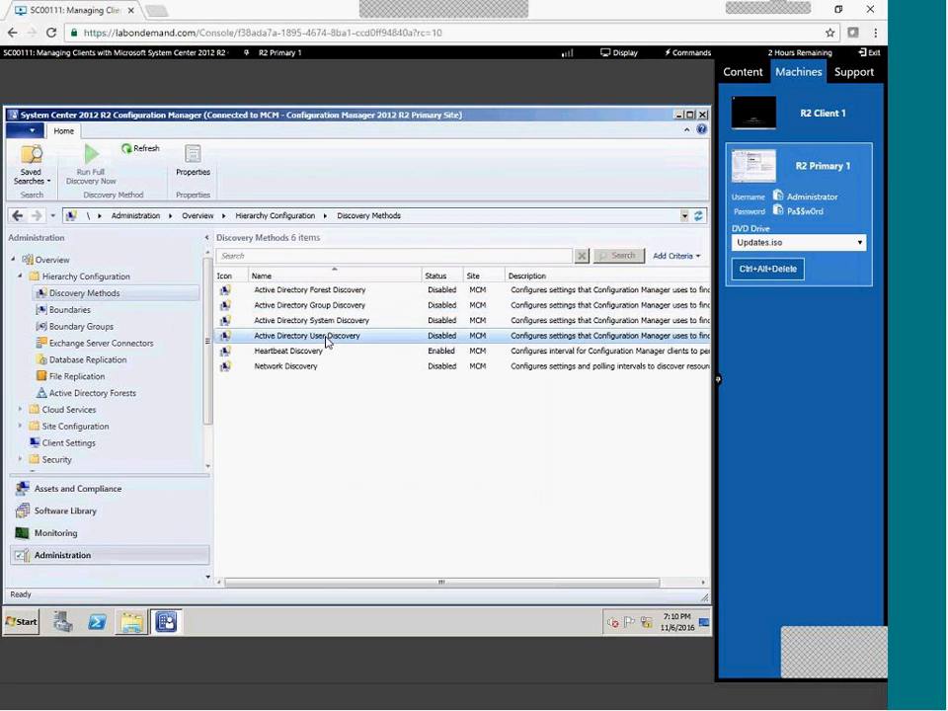
{"action": "key", "text": "Escape"}
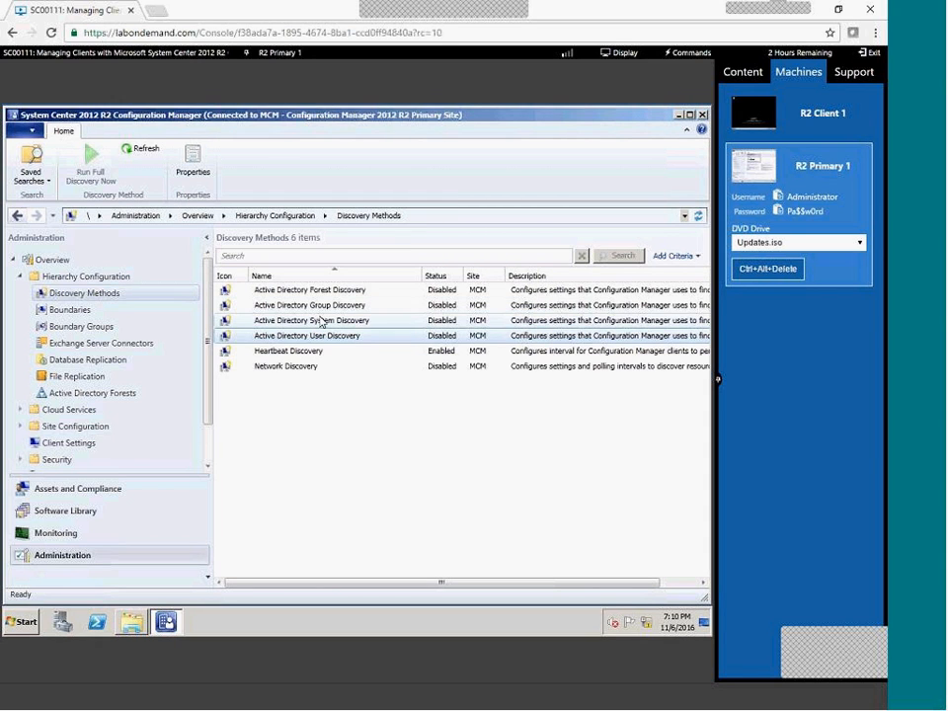
{"action": "double_click", "coordinate": [319, 323]}
{"action": "key", "text": "Escape"}
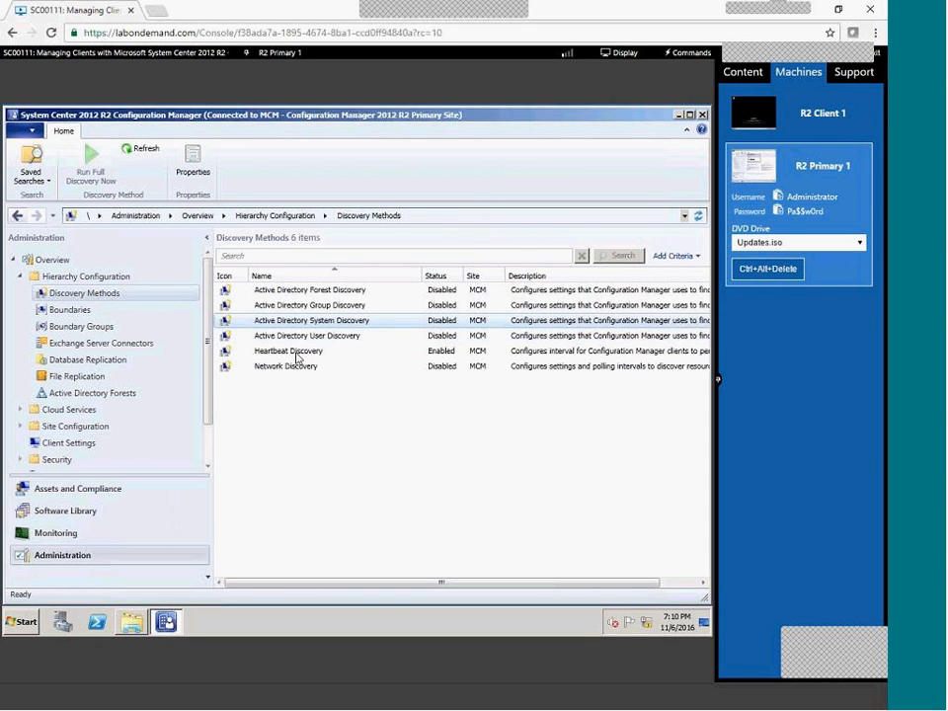
{"action": "left_click", "coordinate": [65, 310]}
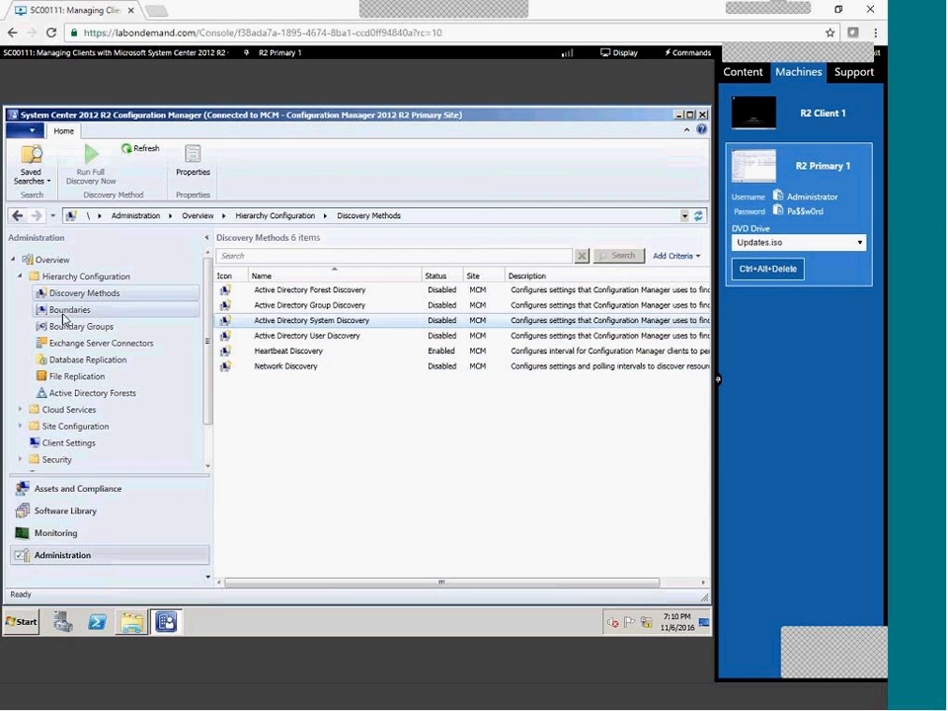
Delete the ConfigMgrSite and Default-First-Site-Name boundaries.
{"action": "left_click", "coordinate": [262, 292]}
{"action": "right_click", "coordinate": [263, 292]}
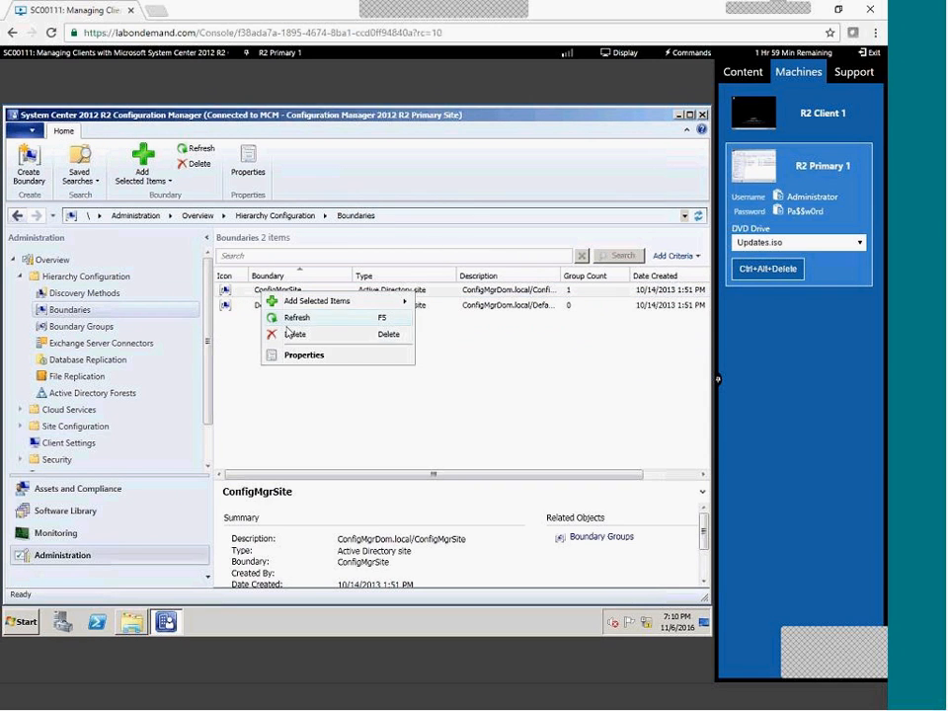
{"action": "left_click", "coordinate": [278, 332]}
{"action": "left_click", "coordinate": [381, 402]}
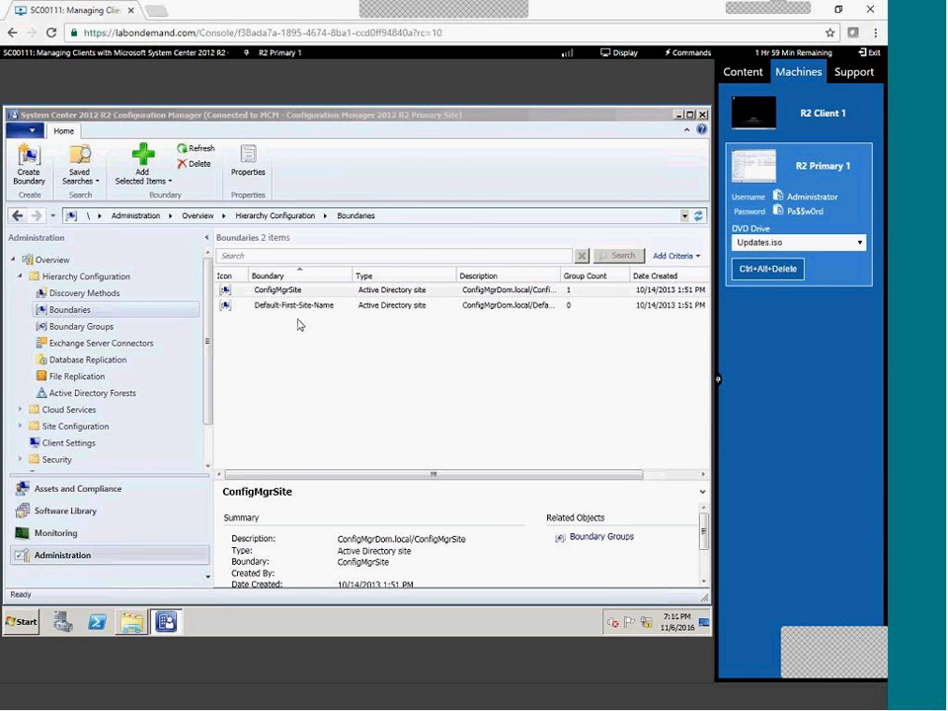
{"action": "left_click", "coordinate": [285, 292]}
{"action": "right_click", "coordinate": [286, 292]}
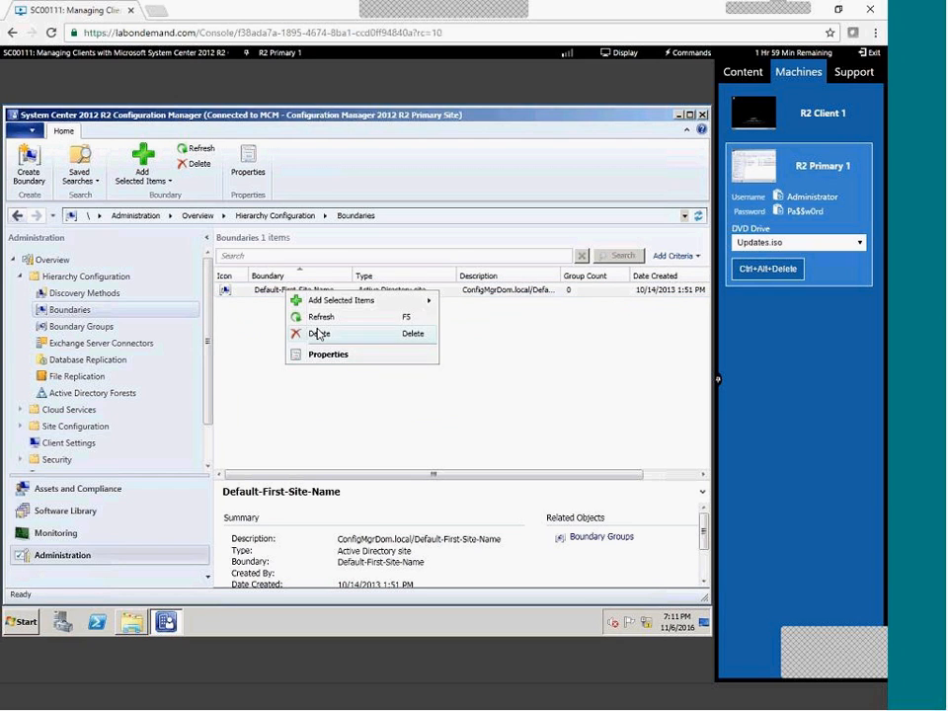
{"action": "left_click", "coordinate": [320, 333]}
{"action": "left_click", "coordinate": [394, 403]}
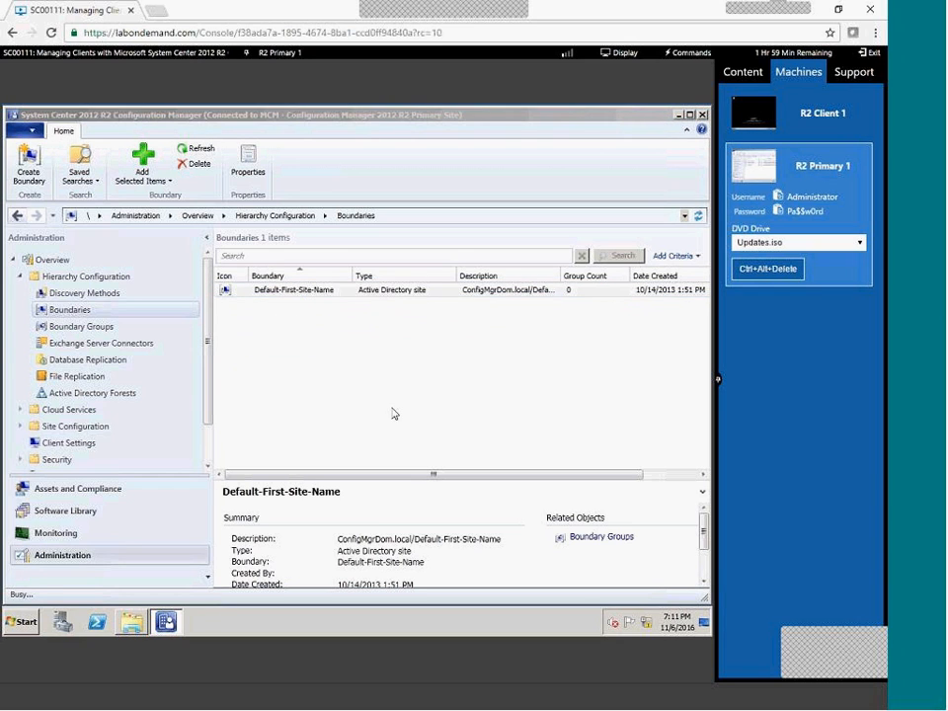
Delete the Local Clients in MCM boundary group.
{"action": "left_click", "coordinate": [104, 328]}
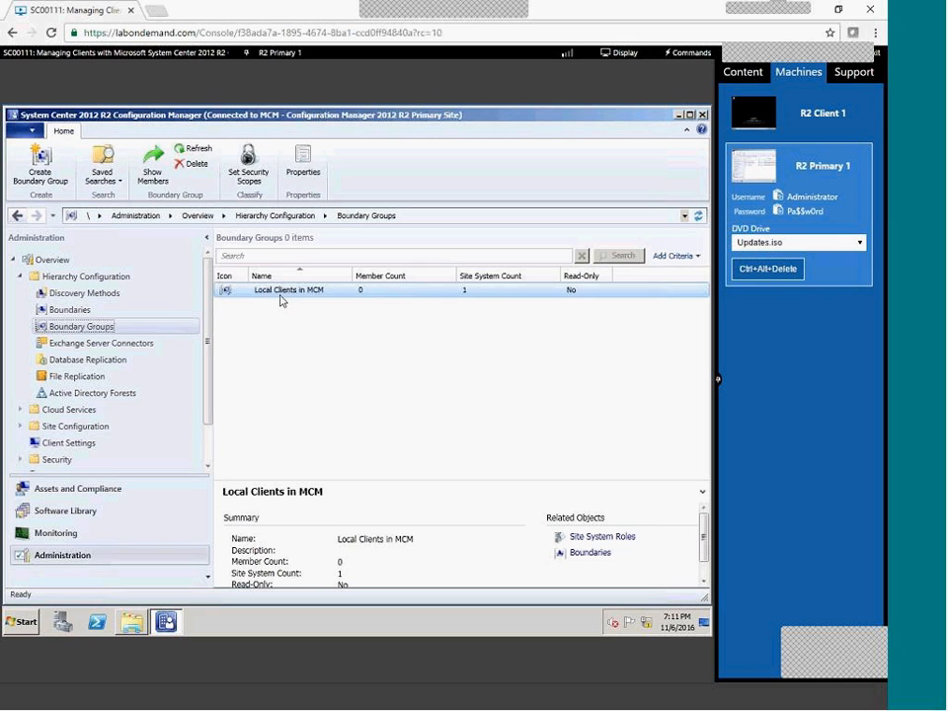
{"action": "right_click", "coordinate": [282, 302]}
{"action": "left_click", "coordinate": [312, 335]}
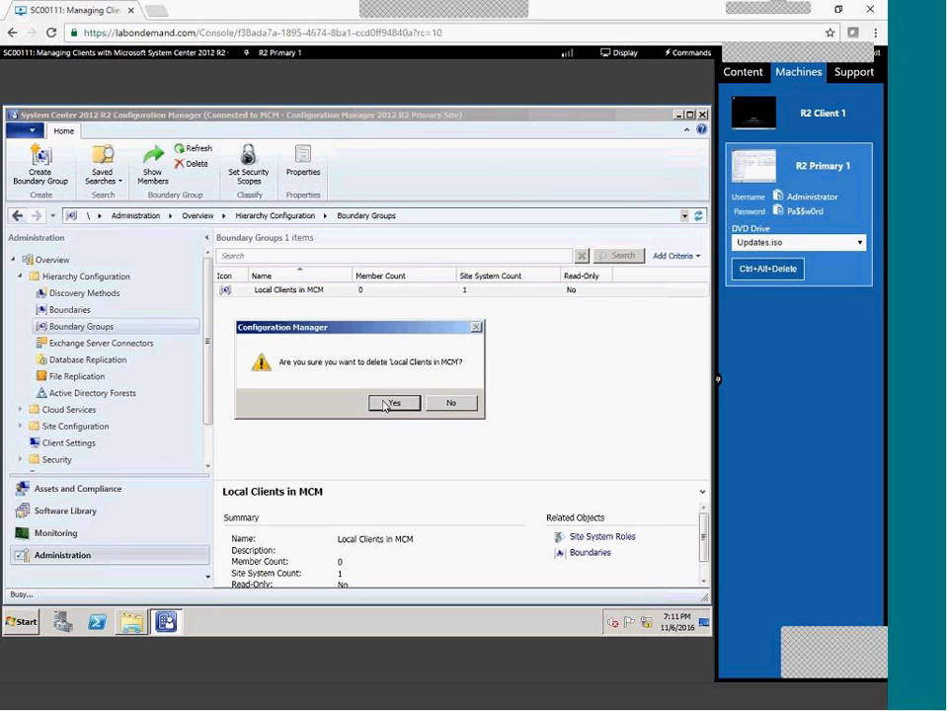
{"action": "left_click", "coordinate": [393, 403]}
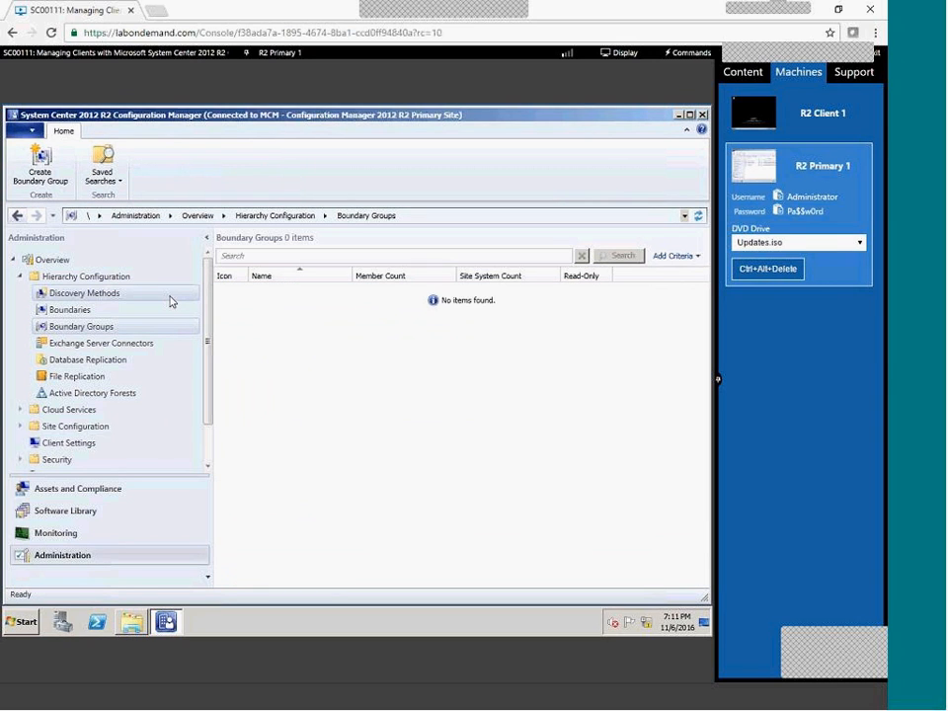
{"action": "left_click", "coordinate": [54, 497]}
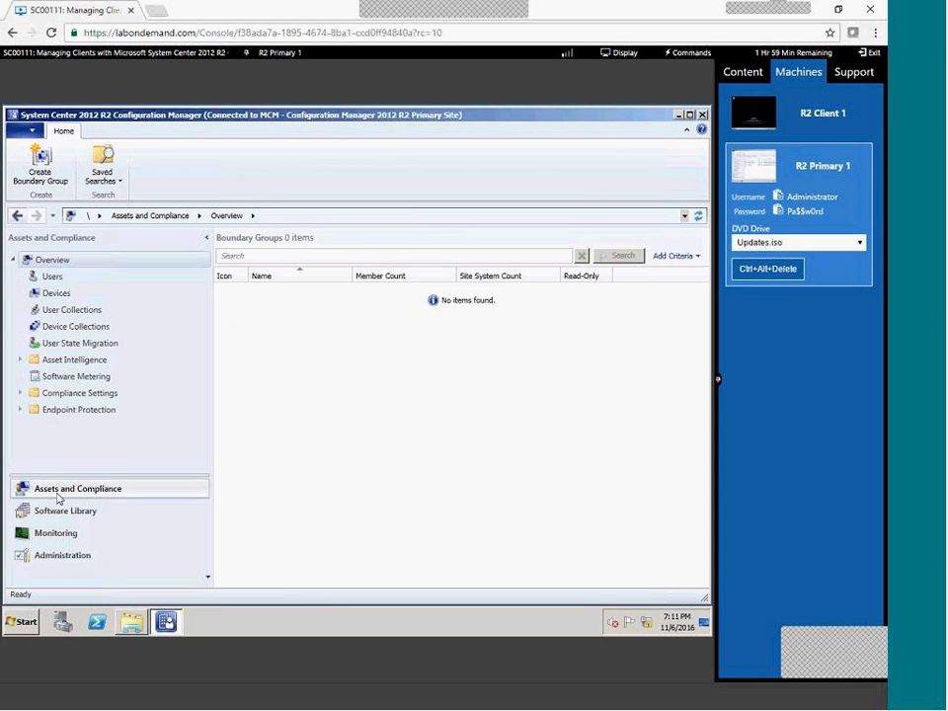
Sort Devices by Site Code, then by Client descending so PRIMARY1, CLIENT8 and CLIENT1 lead.
{"action": "left_click", "coordinate": [54, 297]}
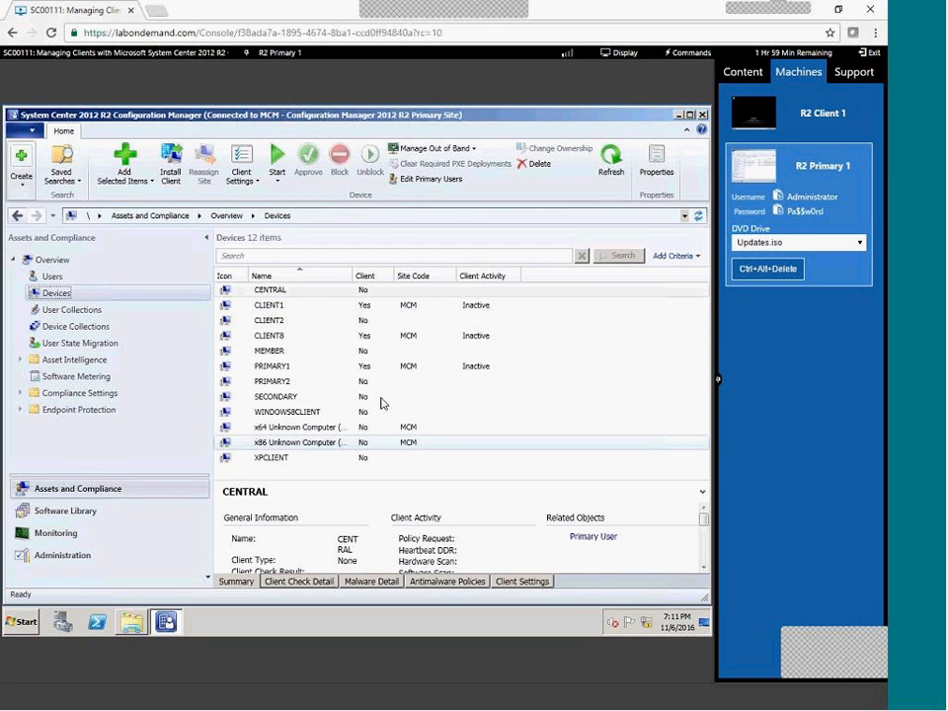
{"action": "left_click", "coordinate": [410, 277]}
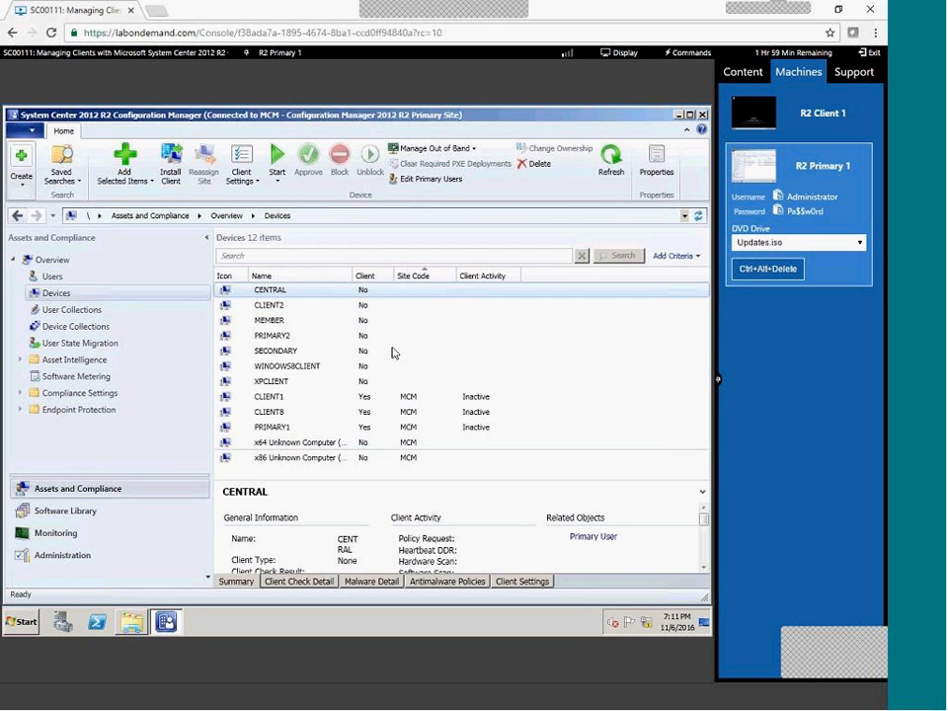
{"action": "left_click", "coordinate": [367, 275]}
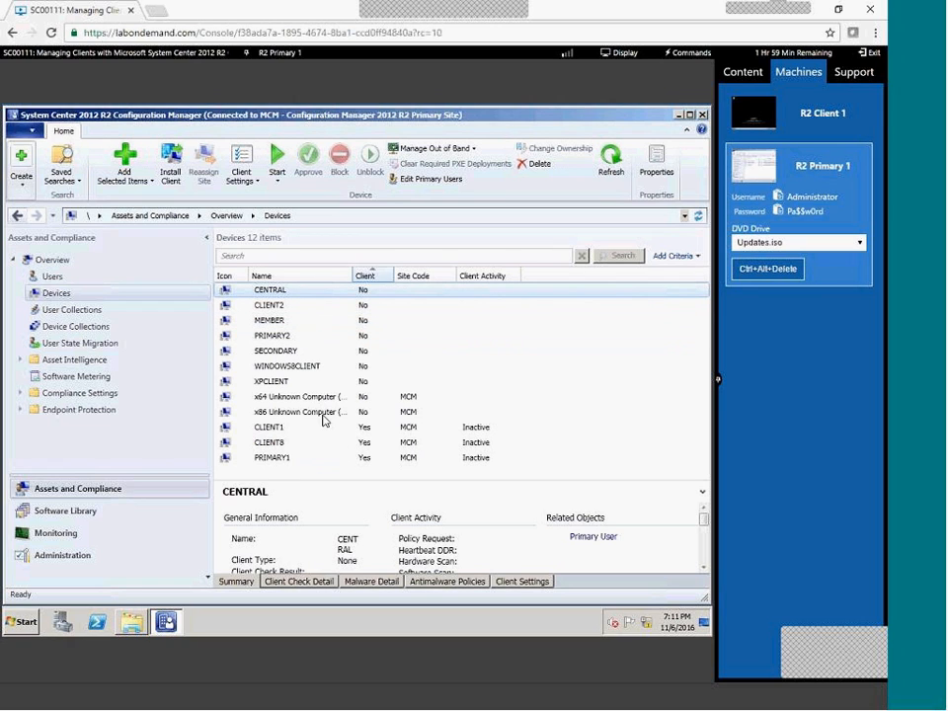
{"action": "left_click", "coordinate": [374, 278]}
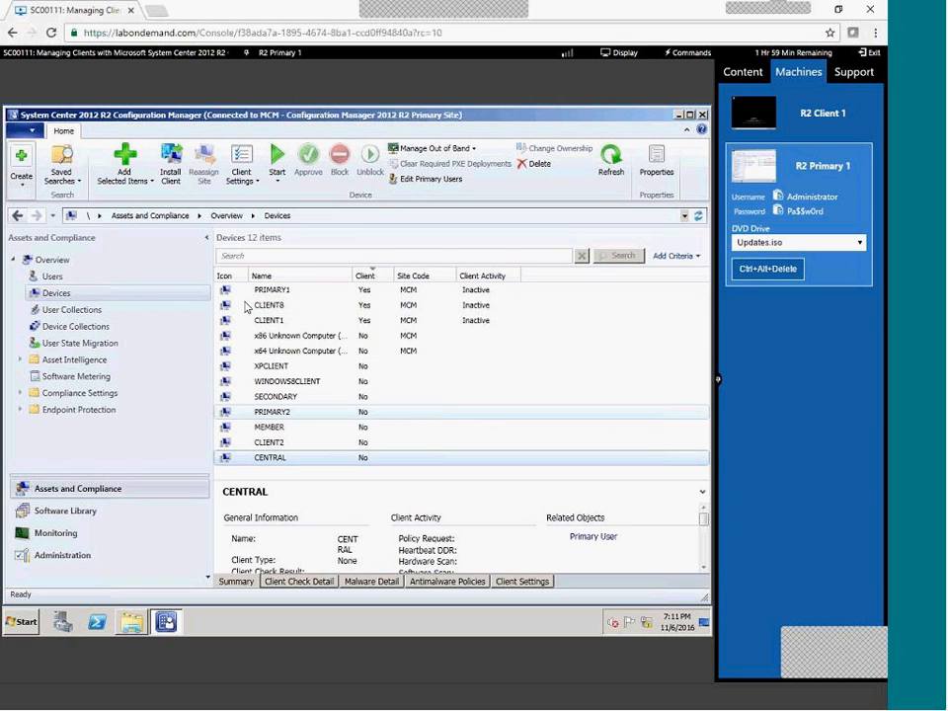
{"action": "left_click", "coordinate": [780, 113]}
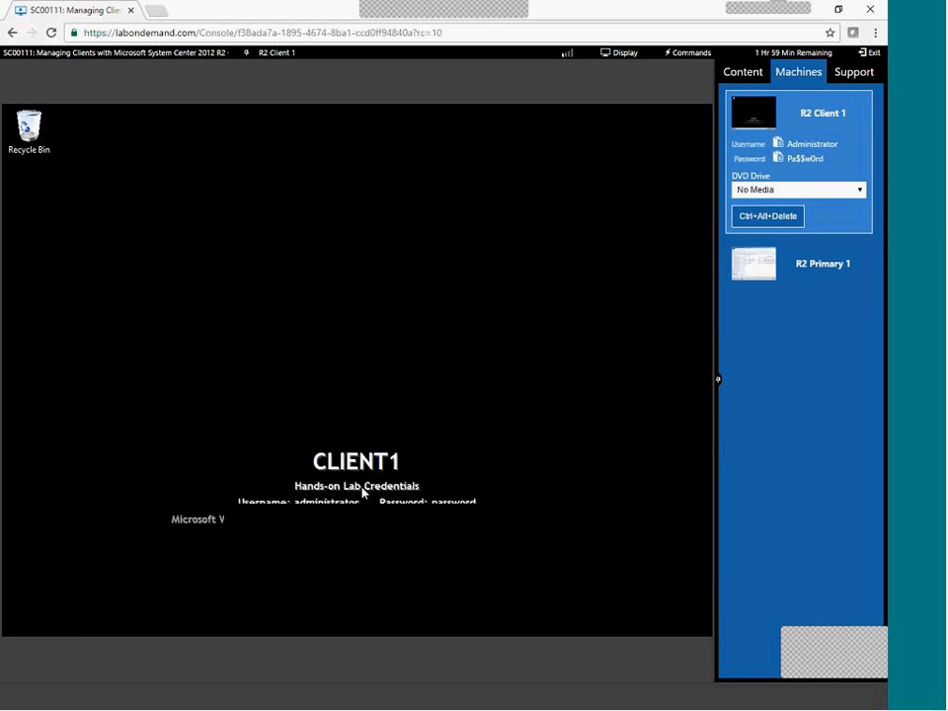
Show Control Panel as small icons and review the Configuration Manager client's Actions tab, then cancel.
{"action": "left_click", "coordinate": [20, 623]}
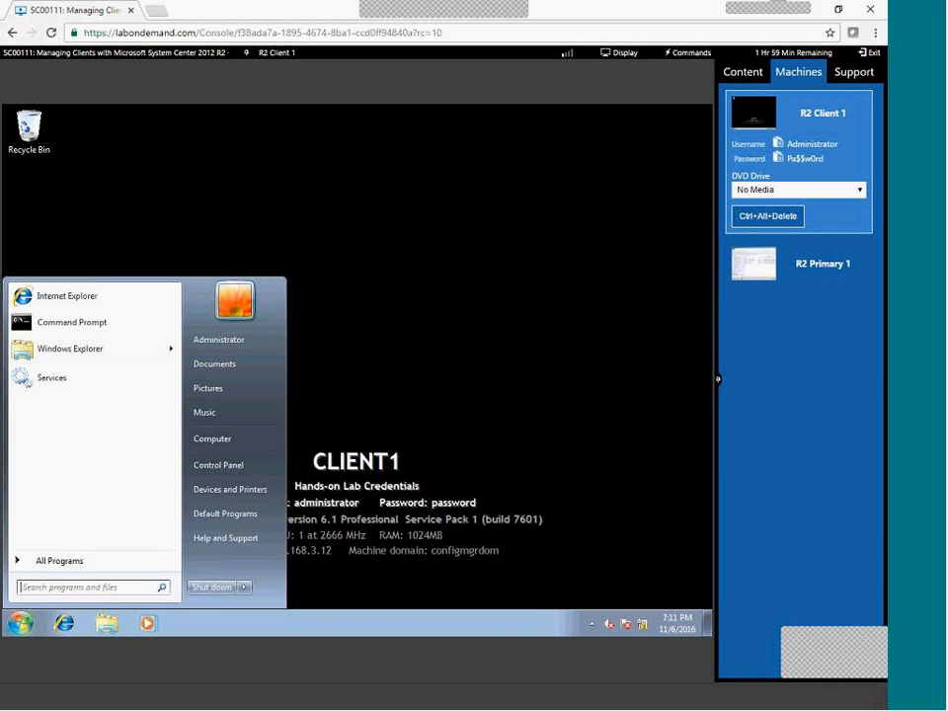
{"action": "left_click", "coordinate": [225, 468]}
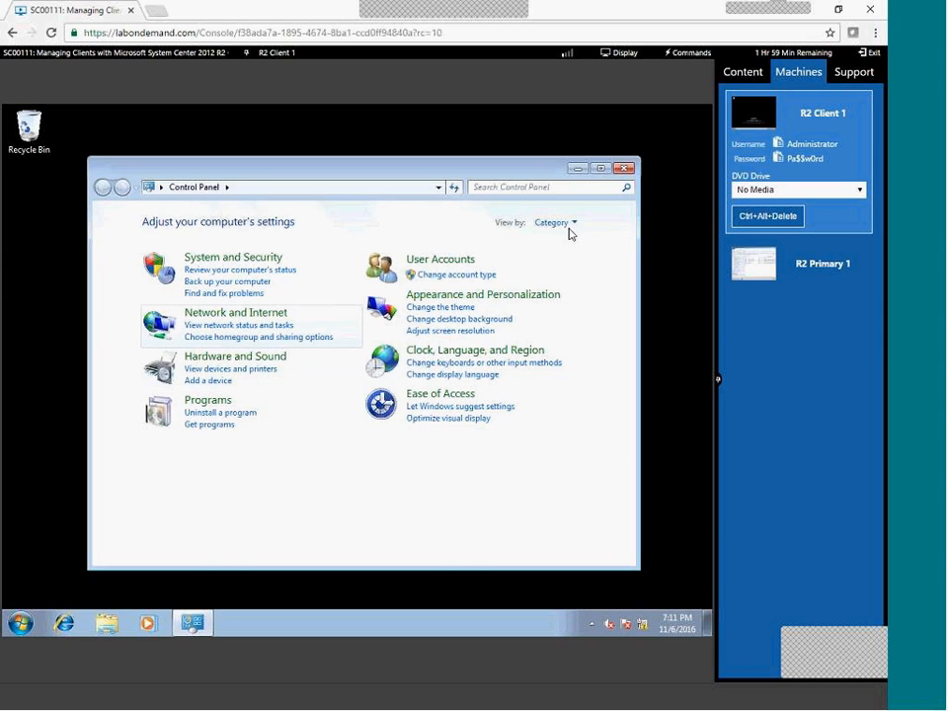
{"action": "left_click", "coordinate": [553, 222]}
{"action": "left_click", "coordinate": [566, 275]}
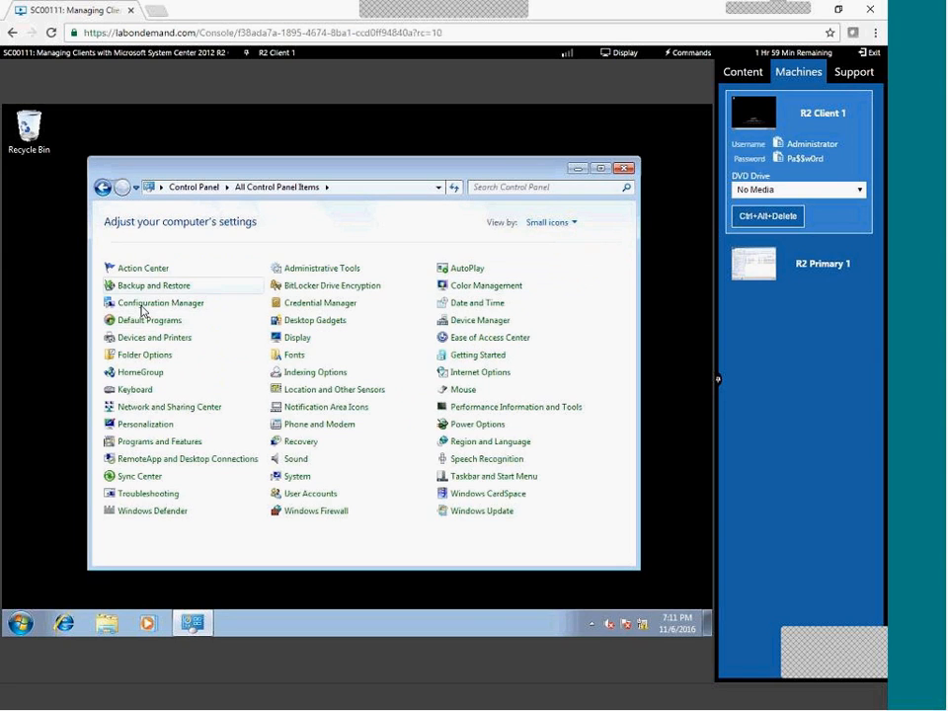
{"action": "left_click", "coordinate": [141, 306]}
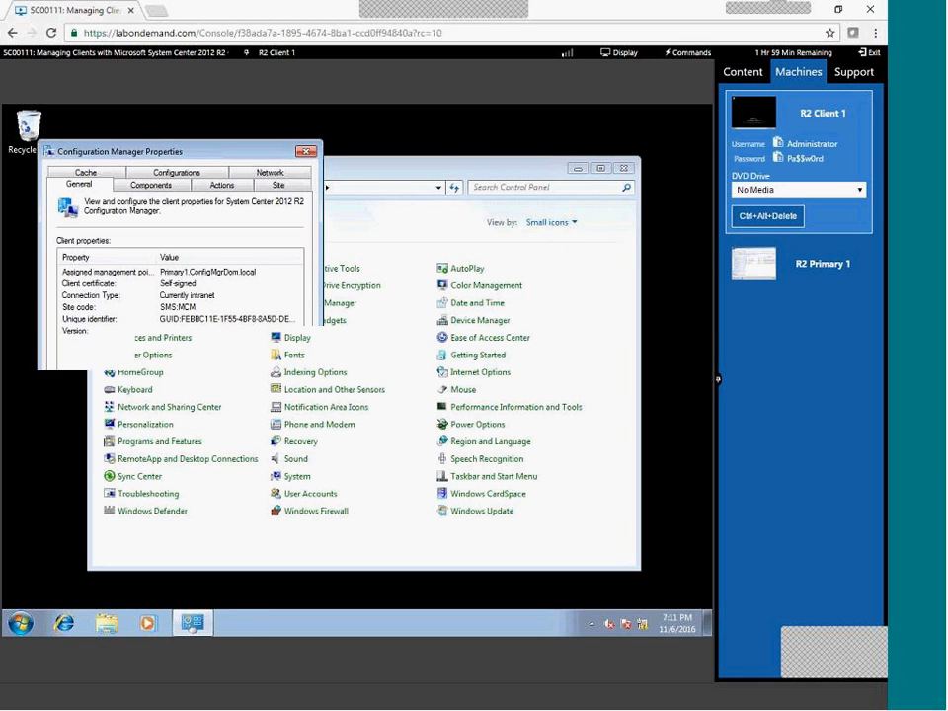
{"action": "left_click", "coordinate": [210, 186]}
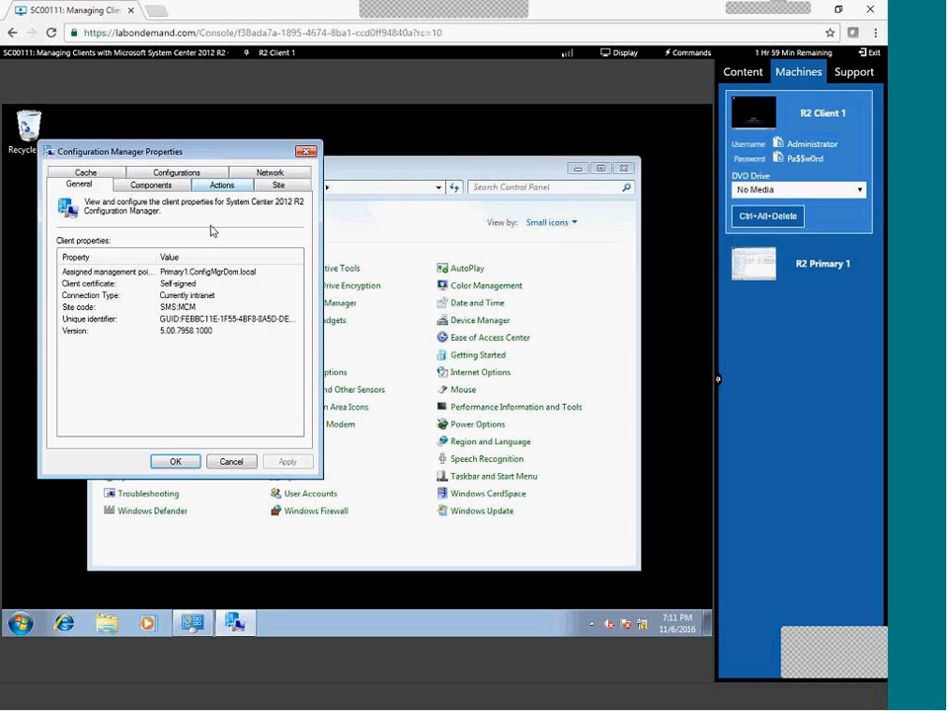
{"action": "left_click", "coordinate": [226, 460]}
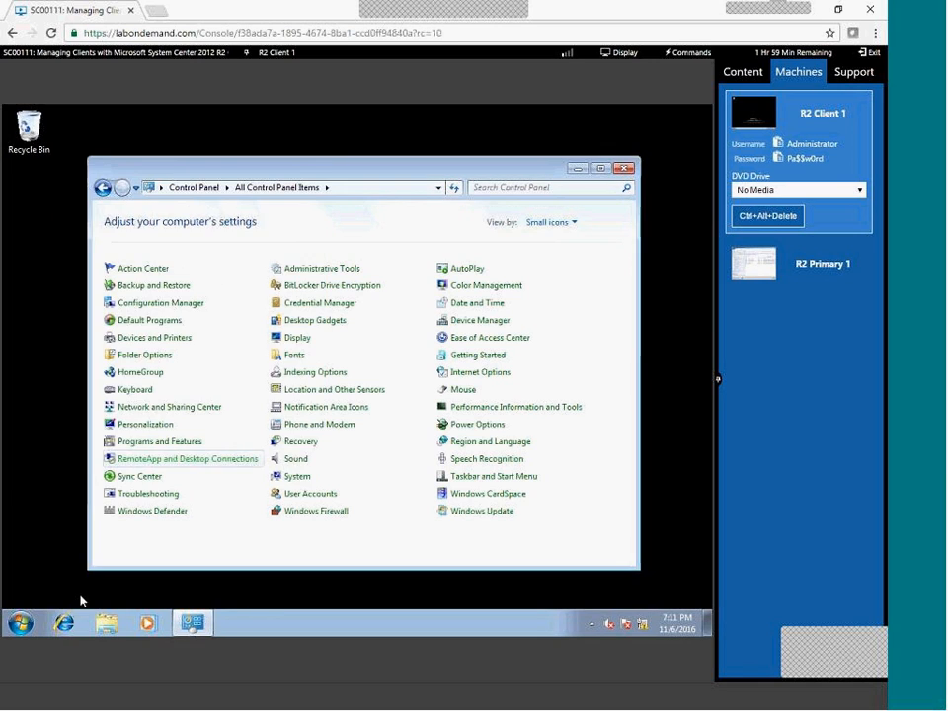
Run Command Prompt as administrator from the Start menu.
{"action": "left_click", "coordinate": [20, 623]}
{"action": "right_click", "coordinate": [71, 324]}
{"action": "left_click", "coordinate": [101, 343]}
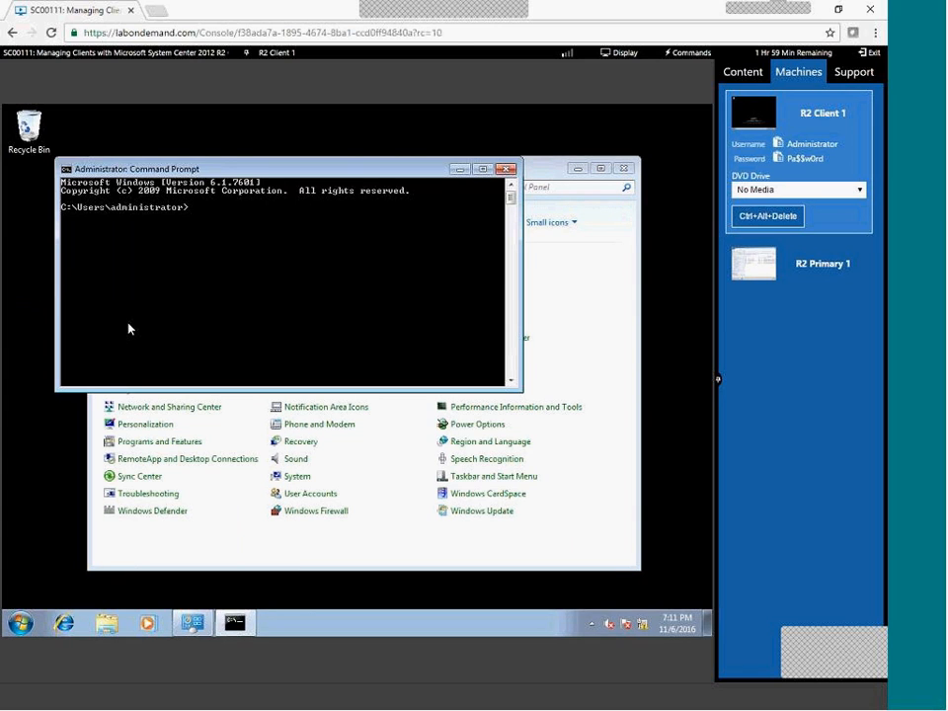
Move from C:\ into C:\Windows, stepping into ccmcache by mistake and back out.
{"action": "type", "text": "CD\\"}
{"action": "key", "text": "Return"}
{"action": "type", "text": "CD Windows"}
{"action": "key", "text": "Return"}
{"action": "type", "text": "CD ccmcache"}
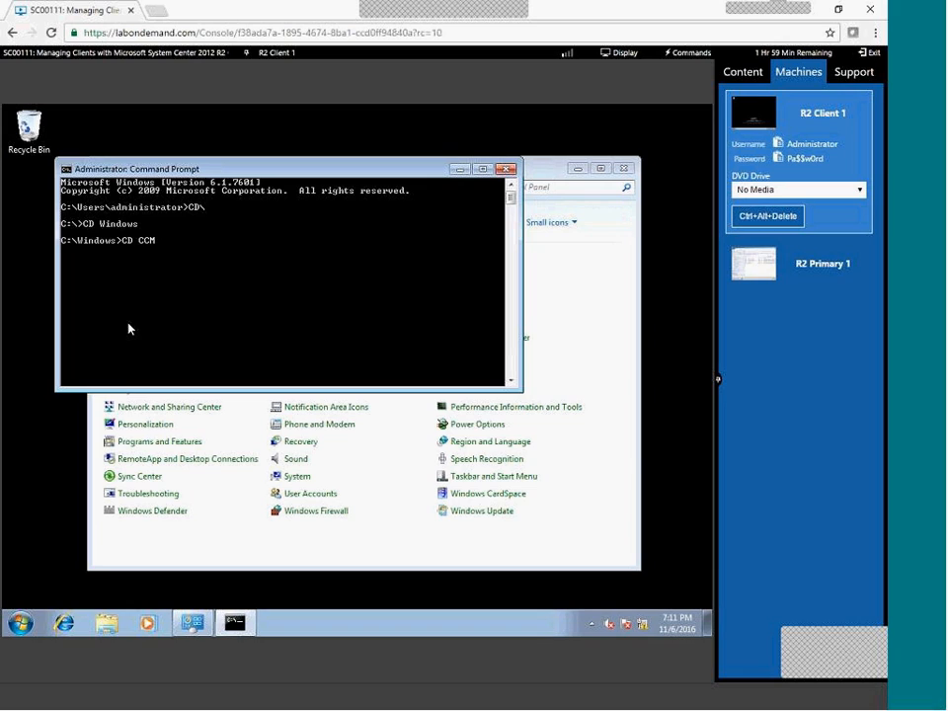
{"action": "key", "text": "Return"}
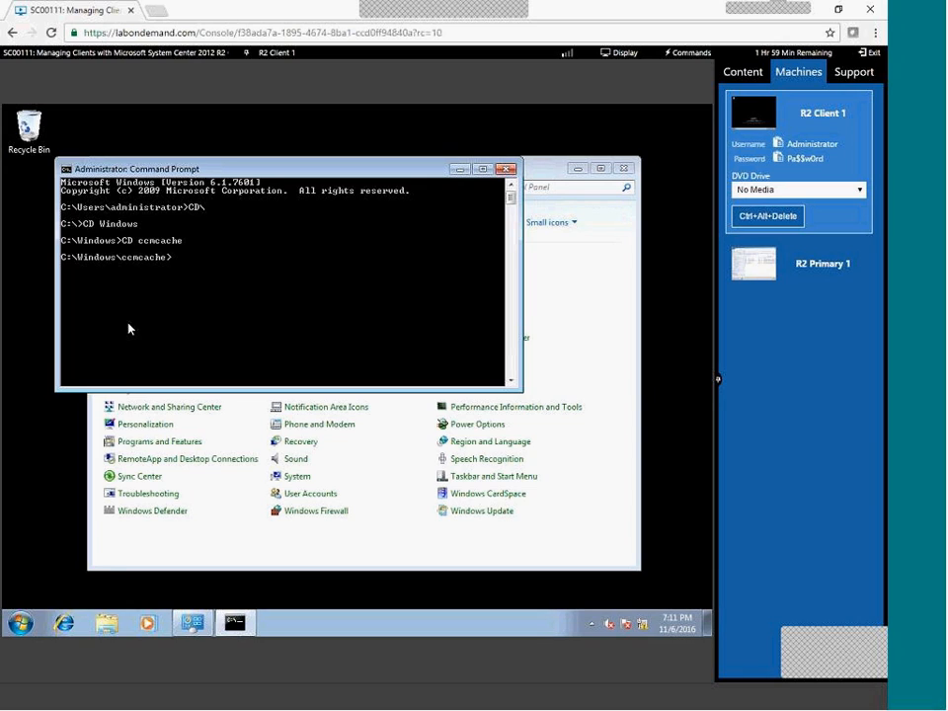
{"action": "type", "text": "CD/"}
{"action": "key", "text": "BackSpace"}
{"action": "type", "text": ".."}
{"action": "key", "text": "Return"}
{"action": "key", "text": "Return"}
Change into C:\Windows\ccmsetup and run ccmsetup.exe /UNINSTALL.
{"action": "type", "text": "C"}
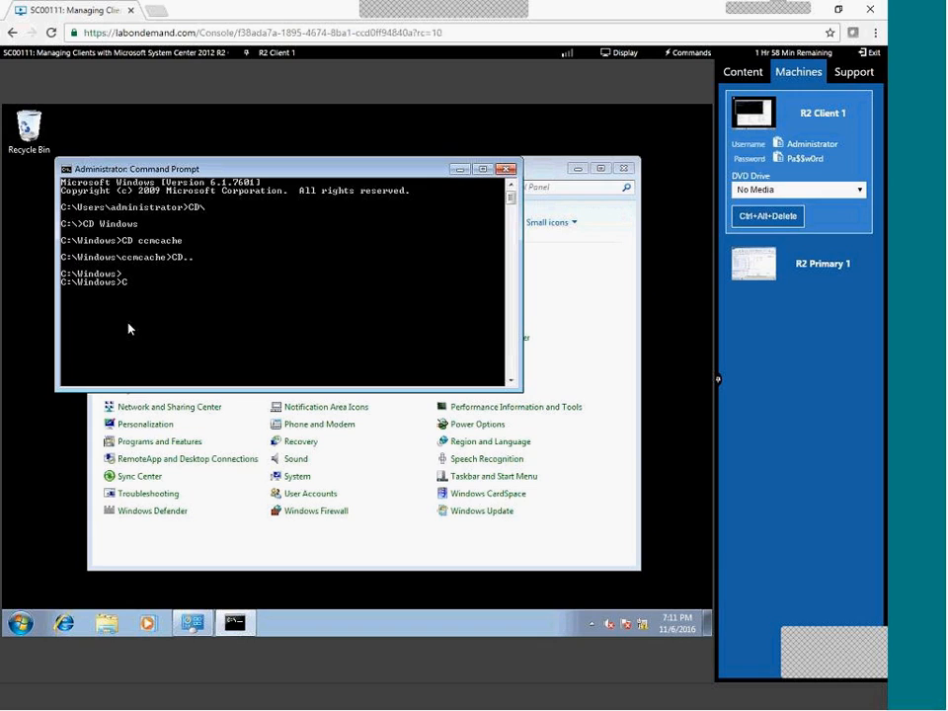
{"action": "type", "text": "D Ccms"}
{"action": "key", "text": "Tab"}
{"action": "key", "text": "Return"}
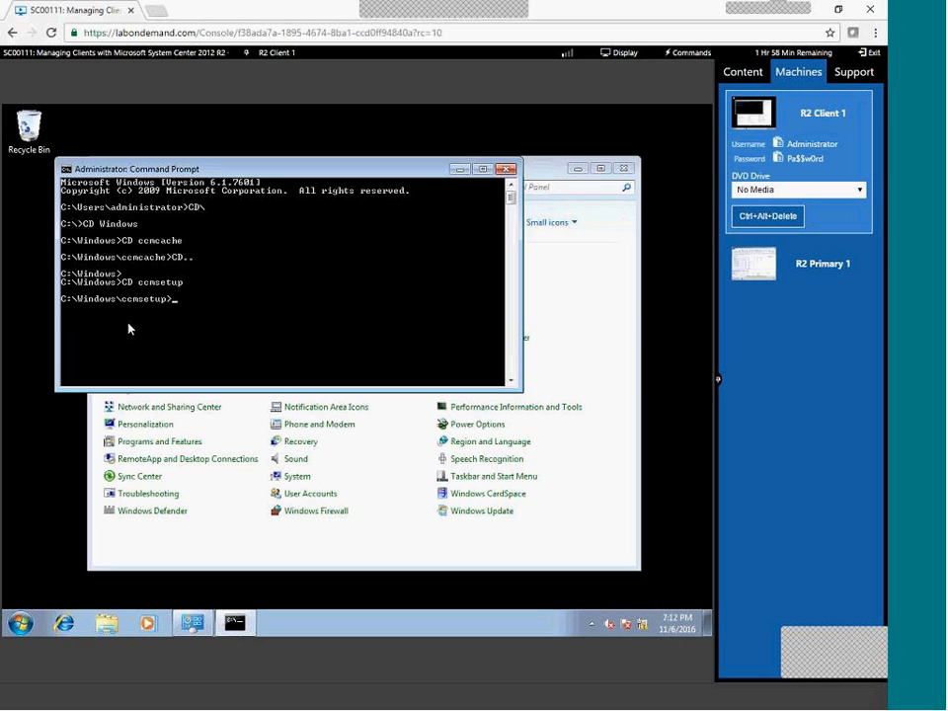
{"action": "key", "text": "Tab"}
{"action": "key", "text": "Tab"}
{"action": "type", "text": "/UNINSTALL"}
{"action": "key", "text": "Return"}
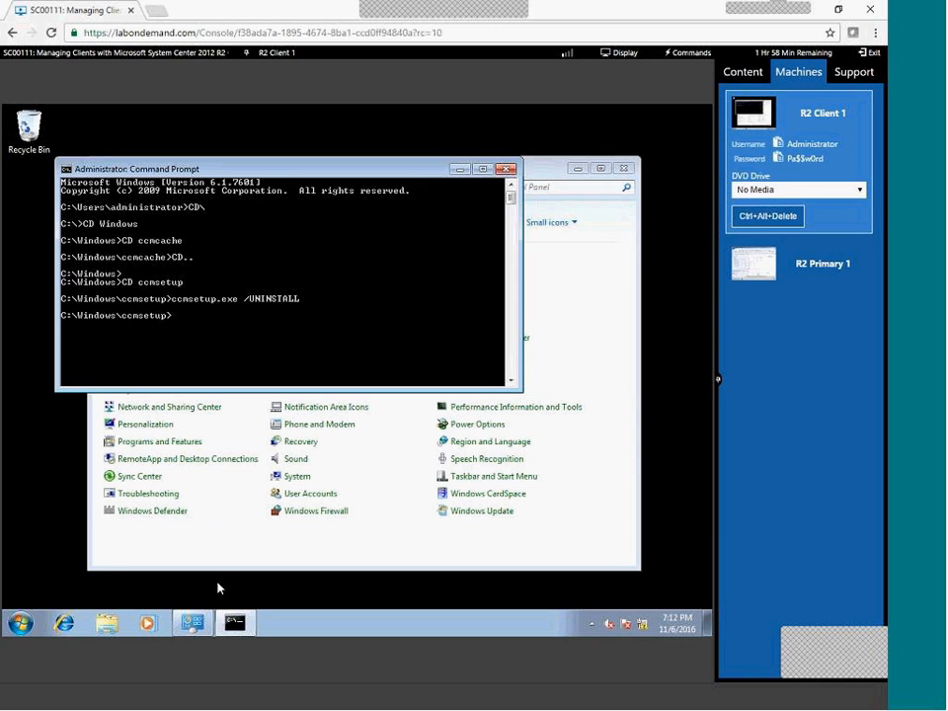
Open Computer in Explorer and browse to C:\Windows\ccmsetup\Logs.
{"action": "left_click", "coordinate": [19, 622]}
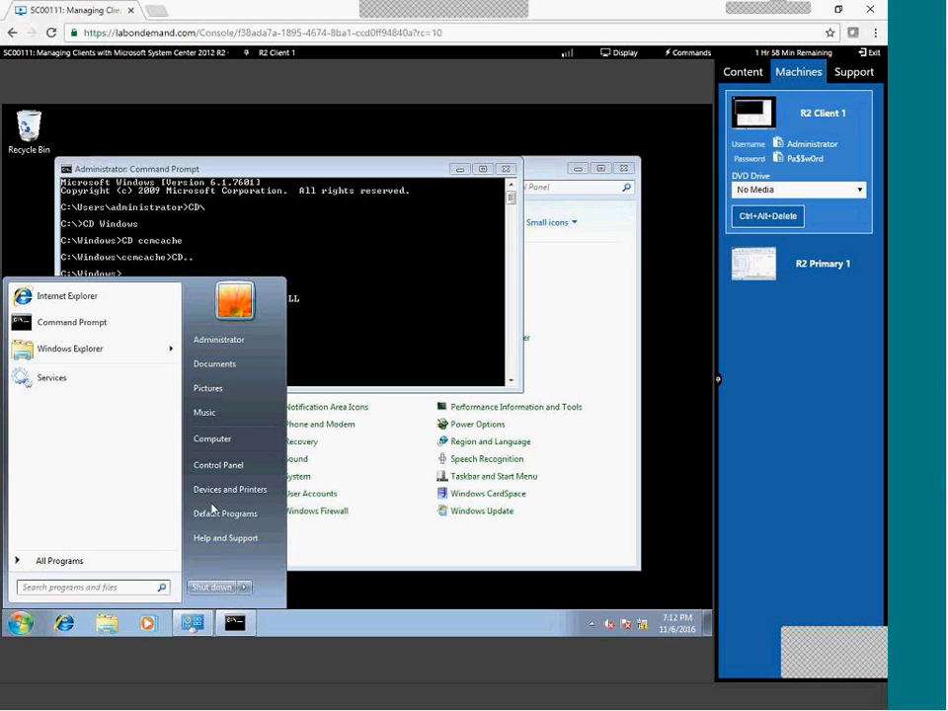
{"action": "right_click", "coordinate": [231, 448]}
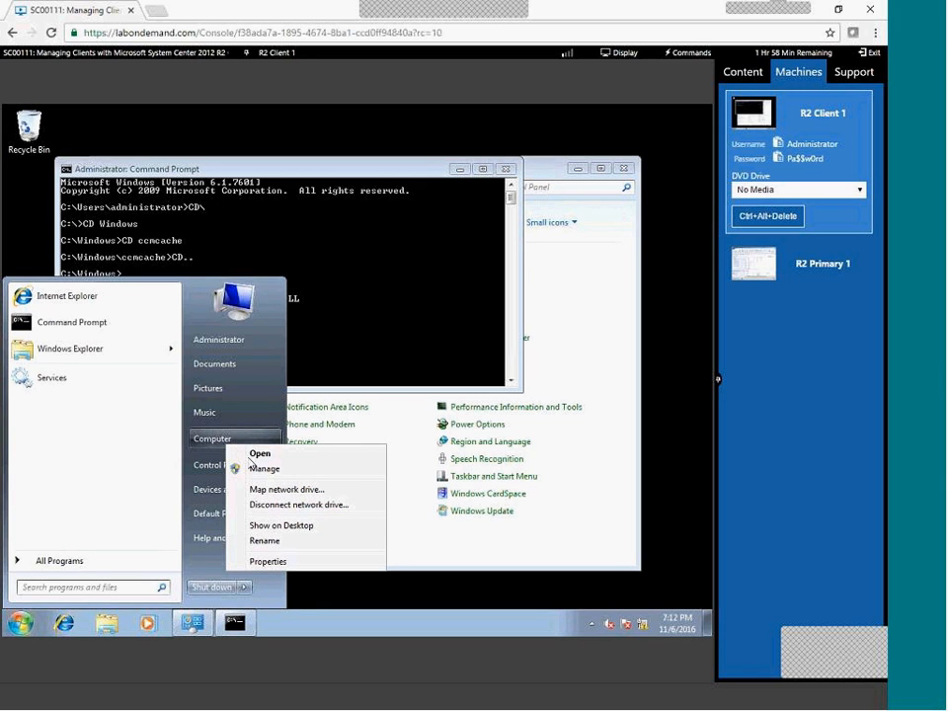
{"action": "left_click", "coordinate": [253, 453]}
{"action": "double_click", "coordinate": [218, 208]}
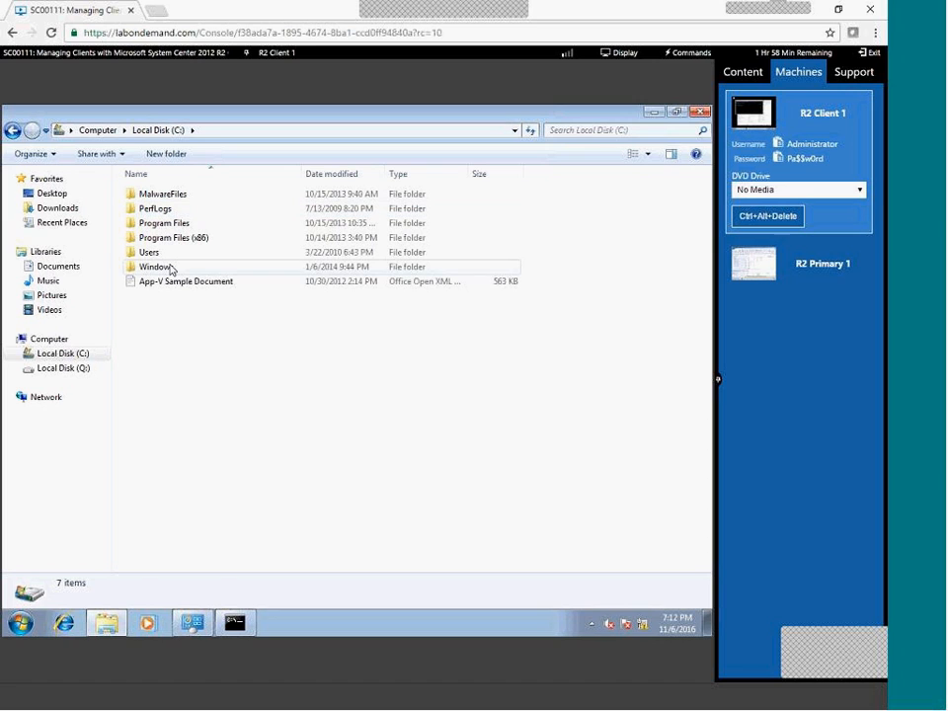
{"action": "left_click", "coordinate": [170, 268]}
{"action": "double_click", "coordinate": [170, 268]}
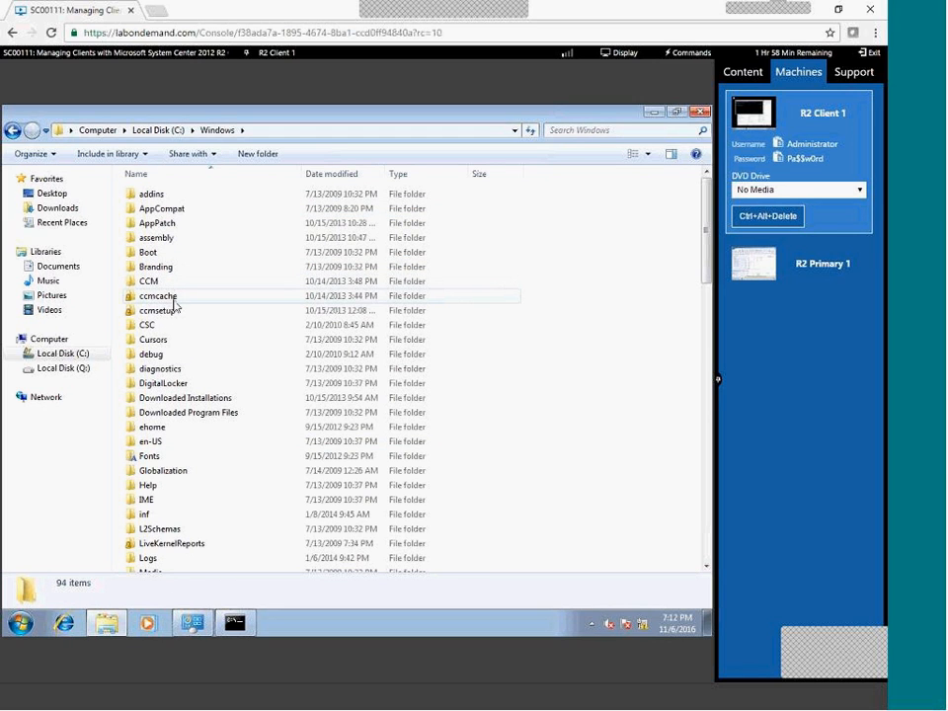
{"action": "double_click", "coordinate": [170, 310]}
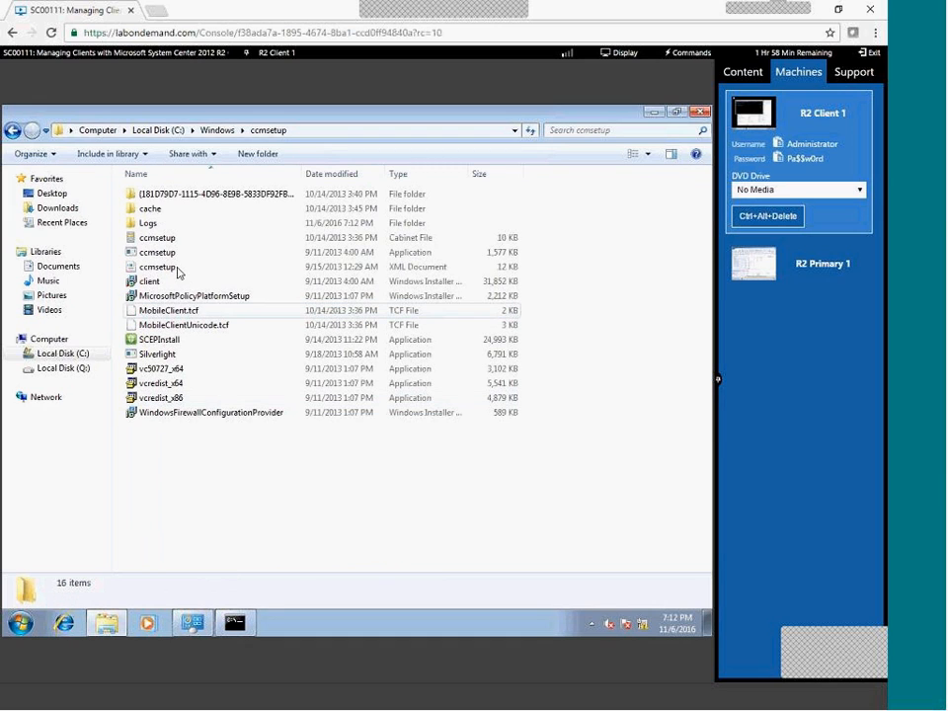
{"action": "double_click", "coordinate": [170, 222]}
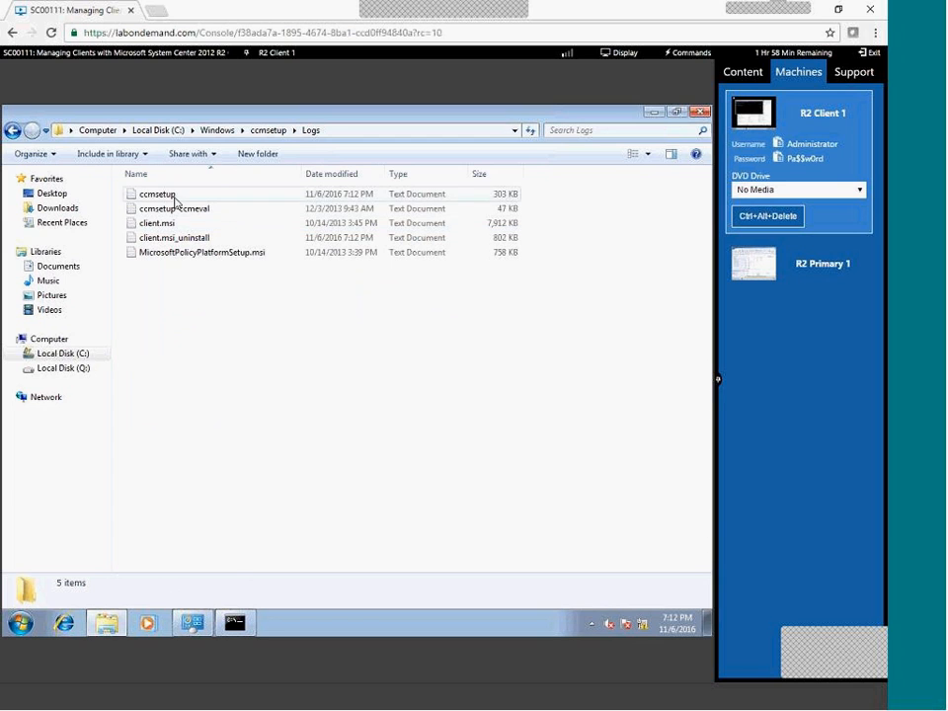
Read ccmsetup.log in Notepad, close it, and switch the lab session to R2 Primary 1.
{"action": "double_click", "coordinate": [157, 194]}
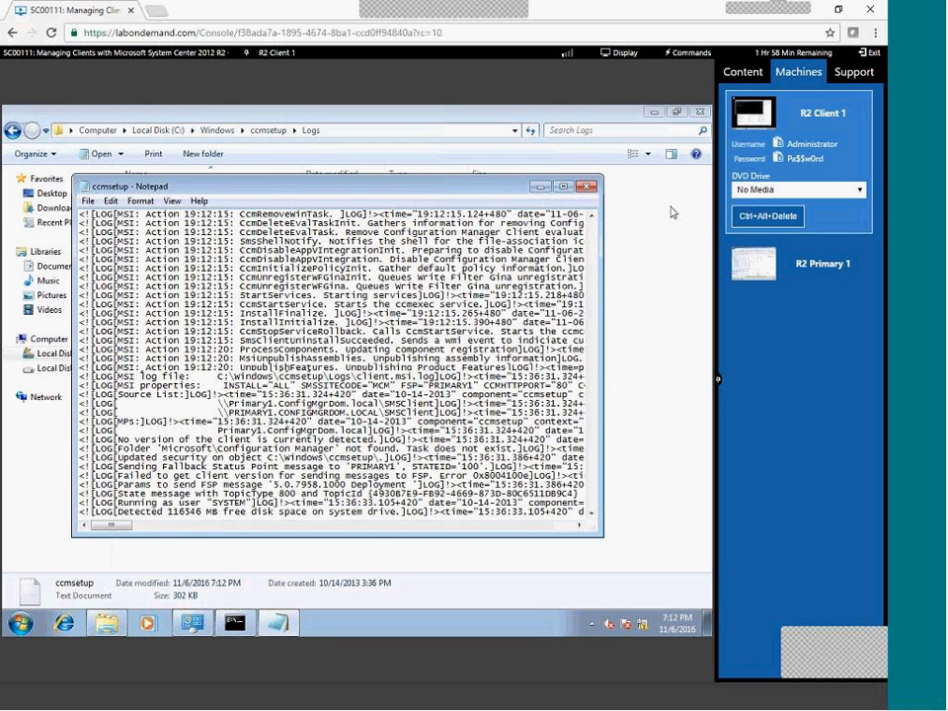
{"action": "left_click", "coordinate": [588, 186]}
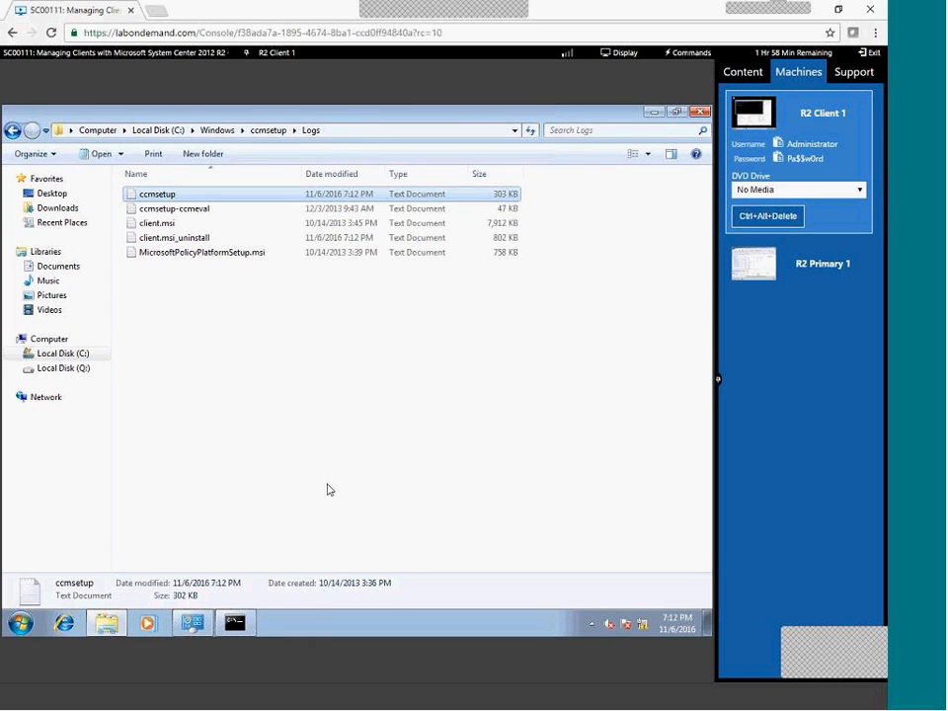
{"action": "left_click", "coordinate": [329, 488]}
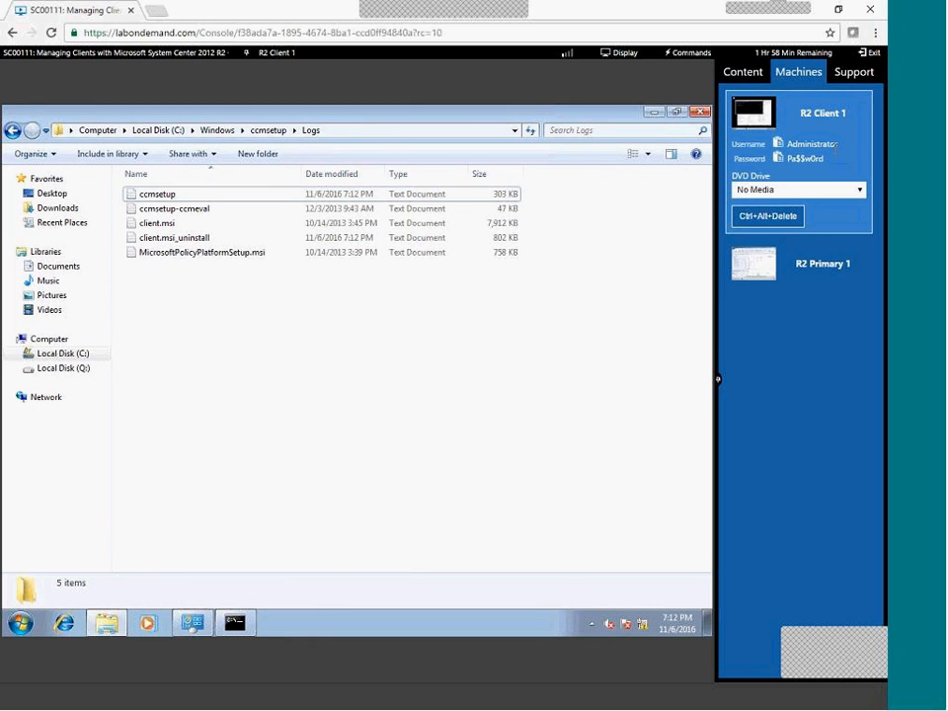
{"action": "left_click", "coordinate": [801, 275]}
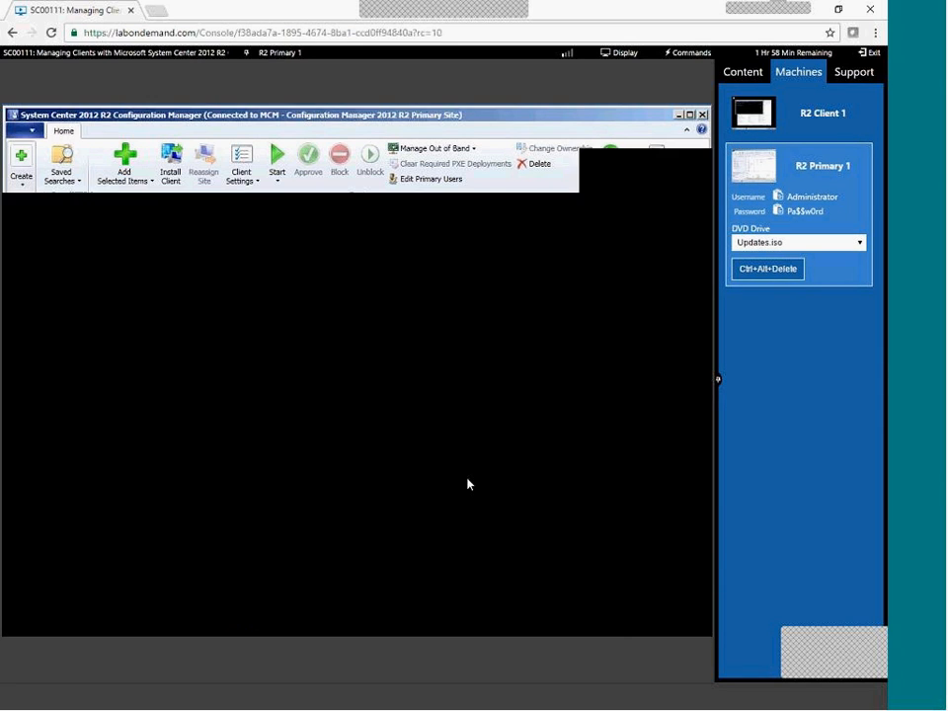
Look through the Microsoft System Center 2012 R2 folder in the Start menu's All Programs.
{"action": "key", "text": "super"}
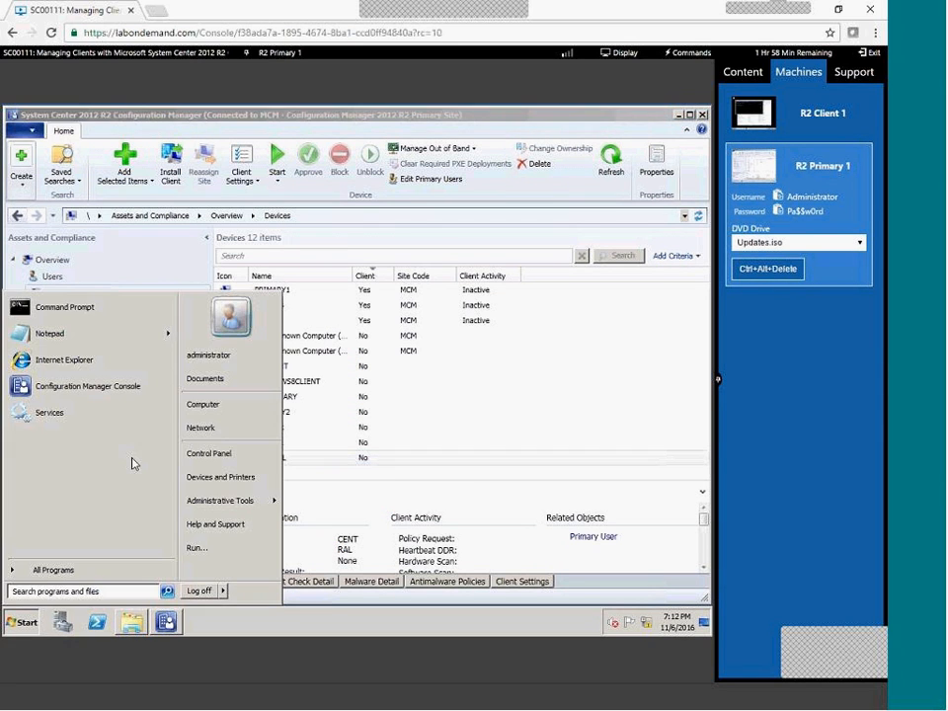
{"action": "left_click", "coordinate": [96, 572]}
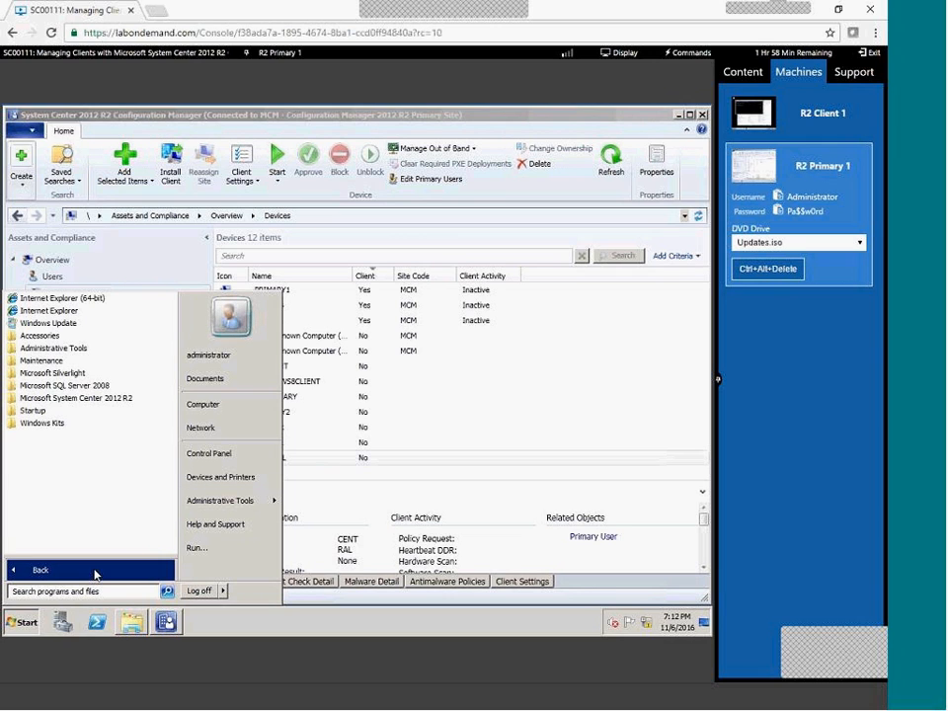
{"action": "left_click", "coordinate": [95, 399]}
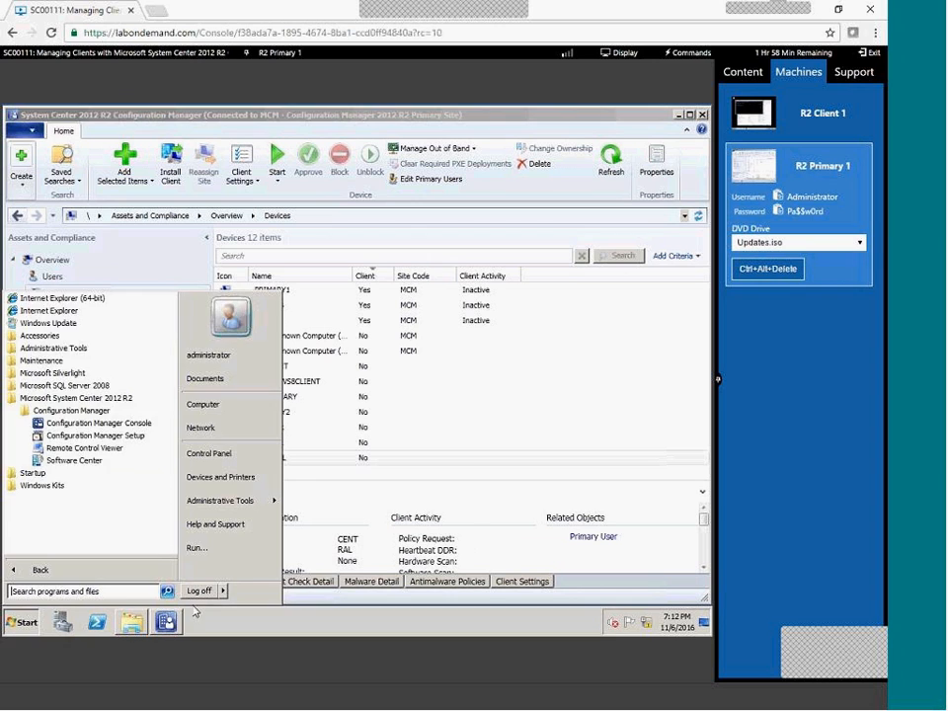
{"action": "left_click", "coordinate": [113, 625]}
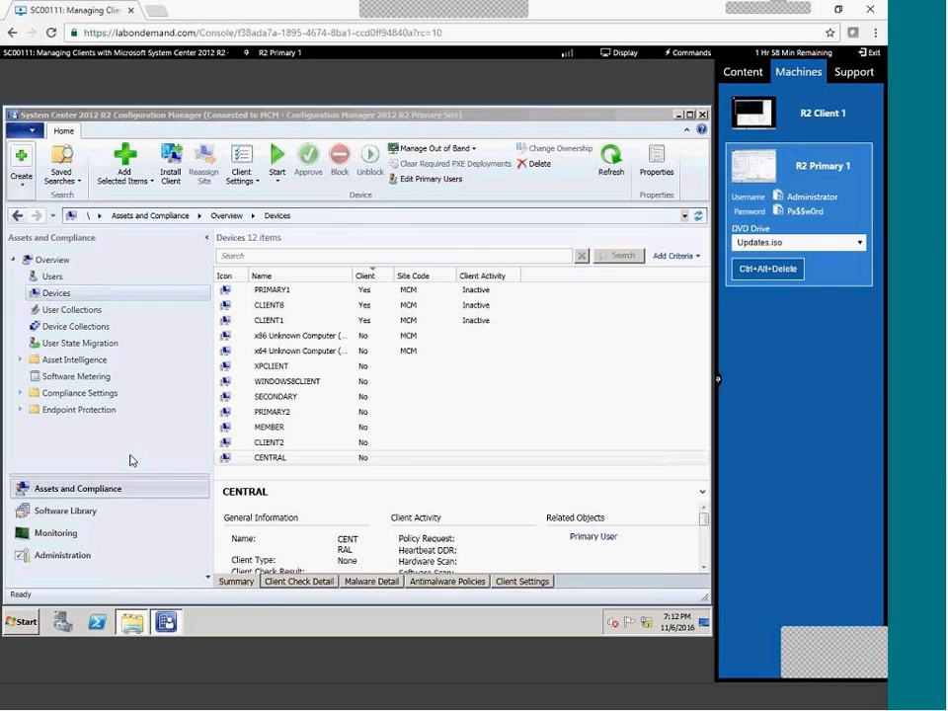
Browse in Explorer to C:\ConfigMgr2012R2\SMSSETUP\TOOLS.
{"action": "left_click", "coordinate": [322, 274]}
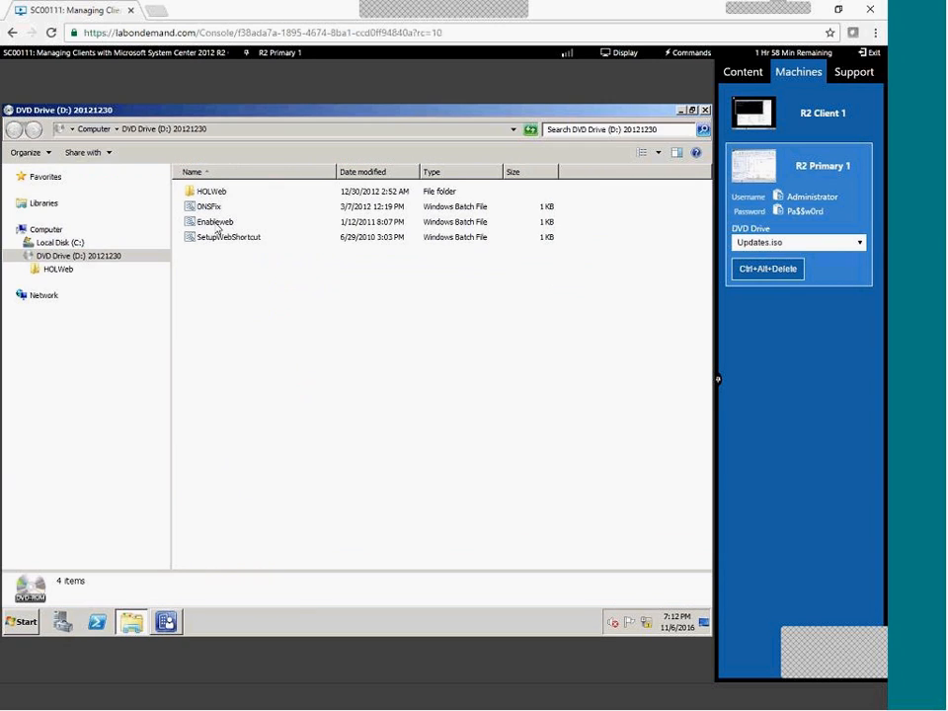
{"action": "left_click", "coordinate": [104, 133]}
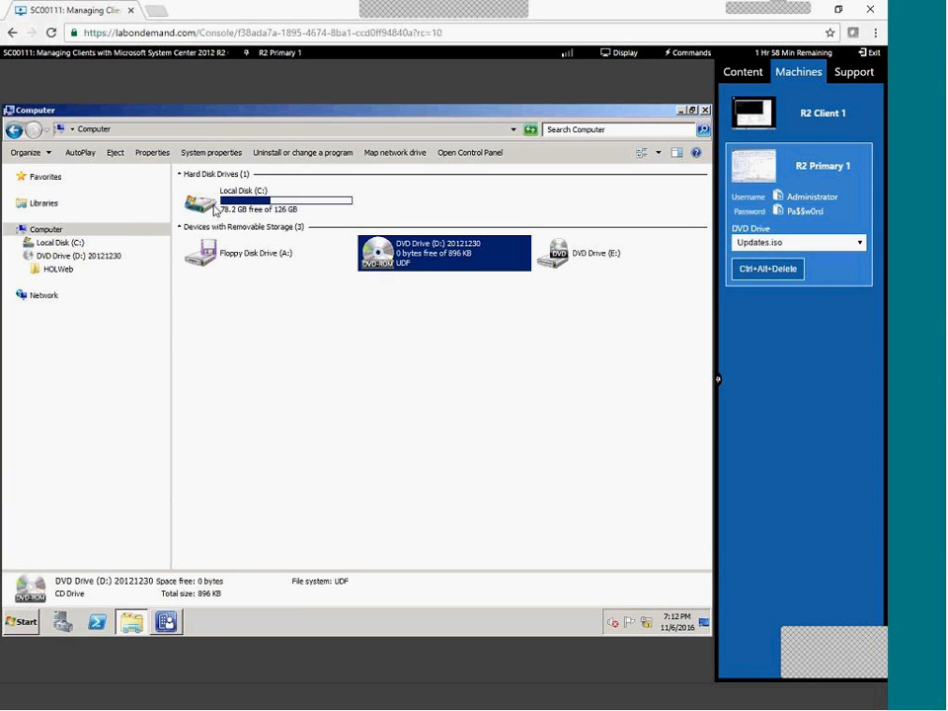
{"action": "double_click", "coordinate": [250, 202]}
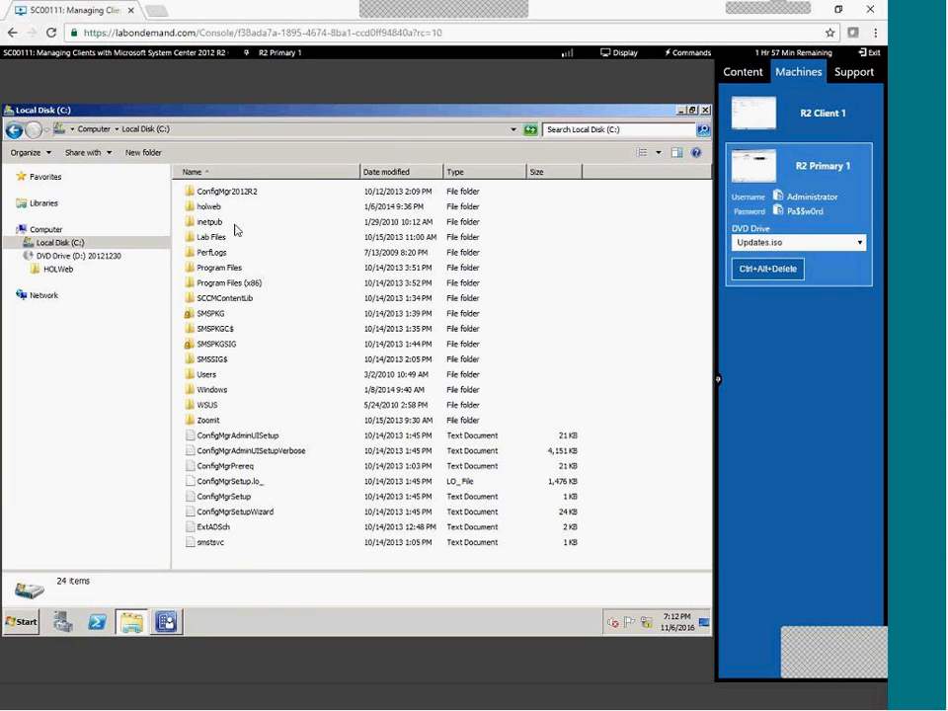
{"action": "double_click", "coordinate": [212, 194]}
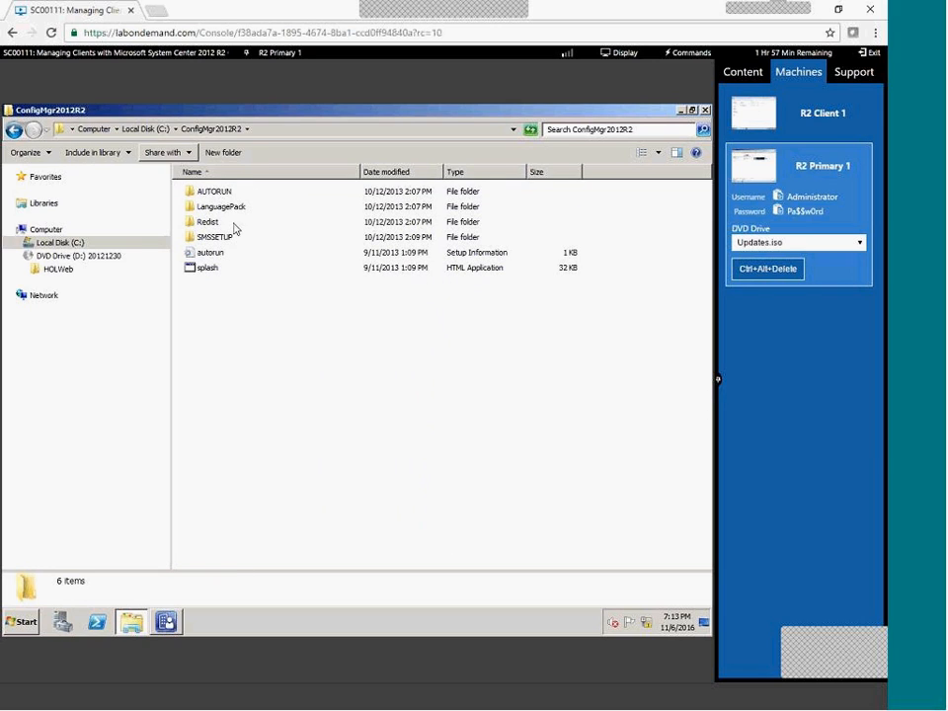
{"action": "left_click", "coordinate": [225, 238]}
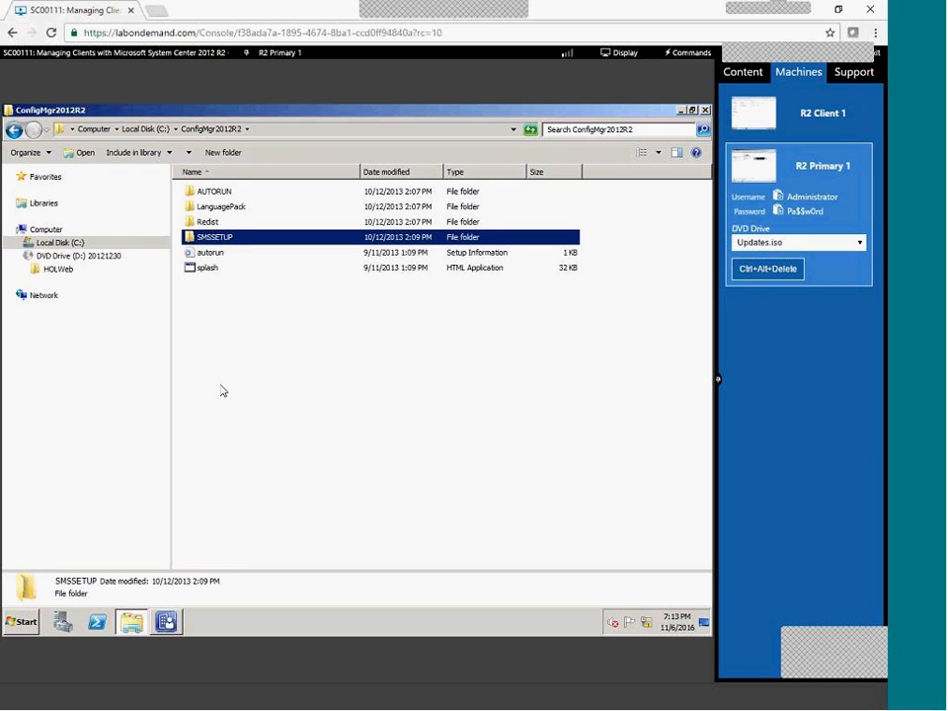
{"action": "key", "text": "Return"}
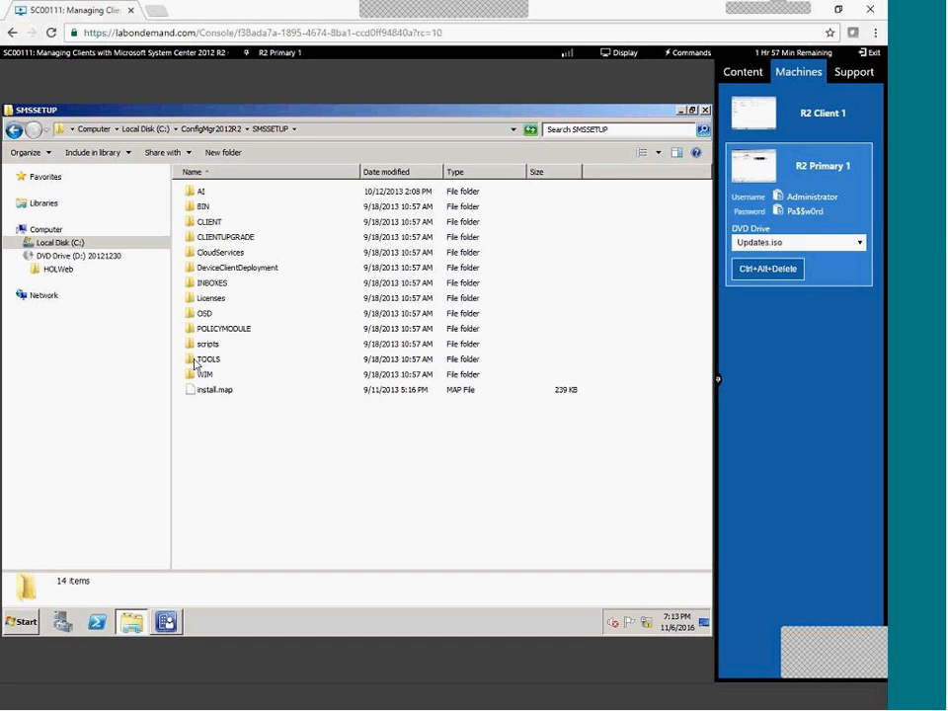
{"action": "left_click", "coordinate": [201, 360]}
{"action": "key", "text": "Return"}
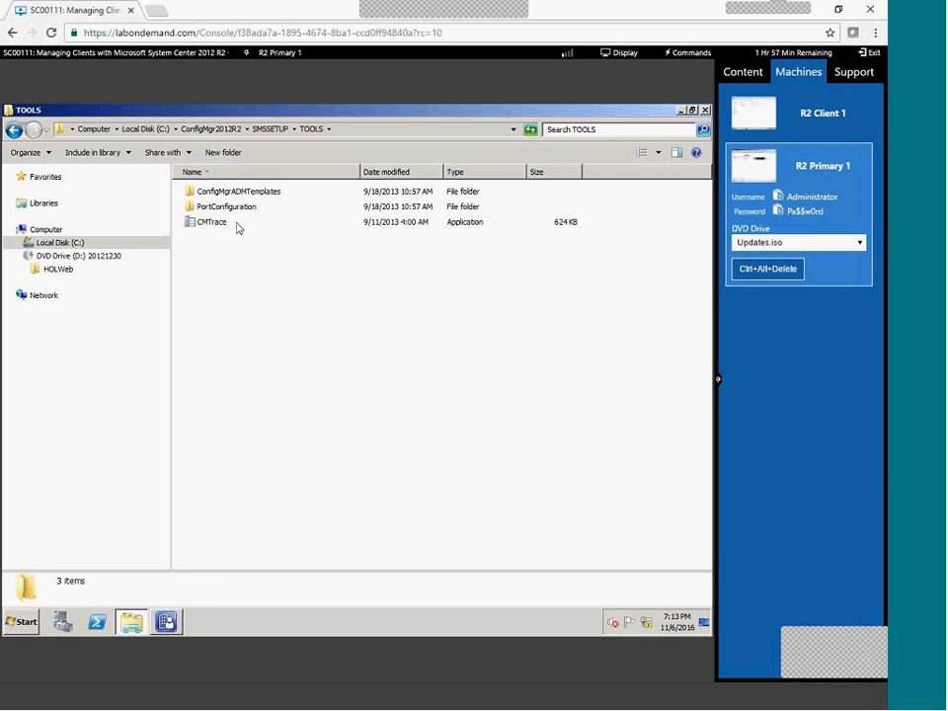
Select and copy the CMTrace application, then show the desktop from the taskbar.
{"action": "right_click", "coordinate": [232, 222]}
{"action": "left_click", "coordinate": [233, 222]}
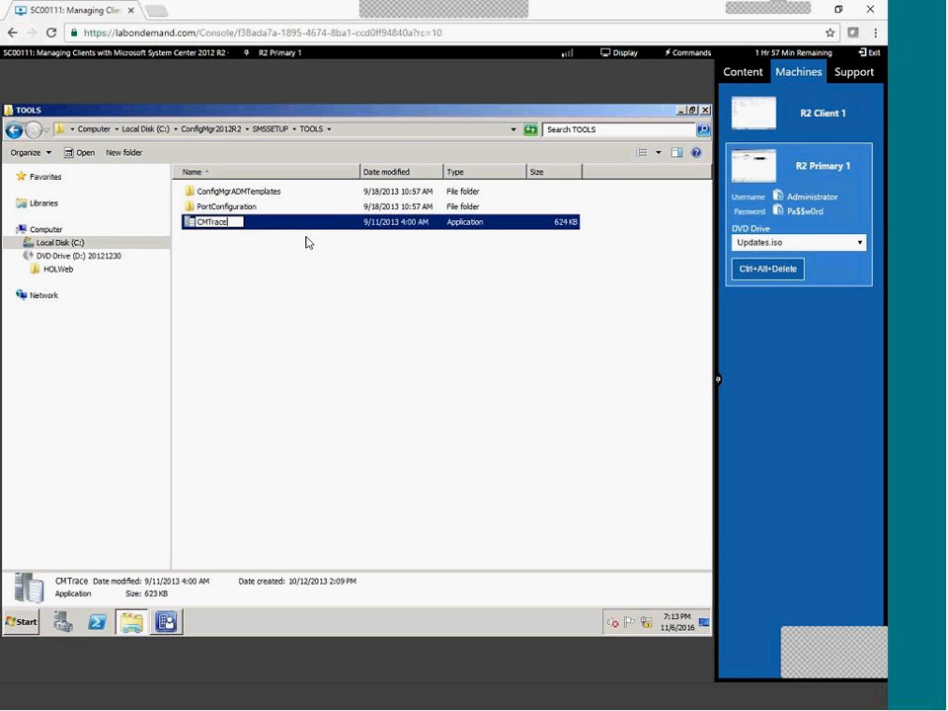
{"action": "left_click", "coordinate": [304, 336]}
{"action": "key", "text": "F2"}
{"action": "left_click", "coordinate": [272, 221]}
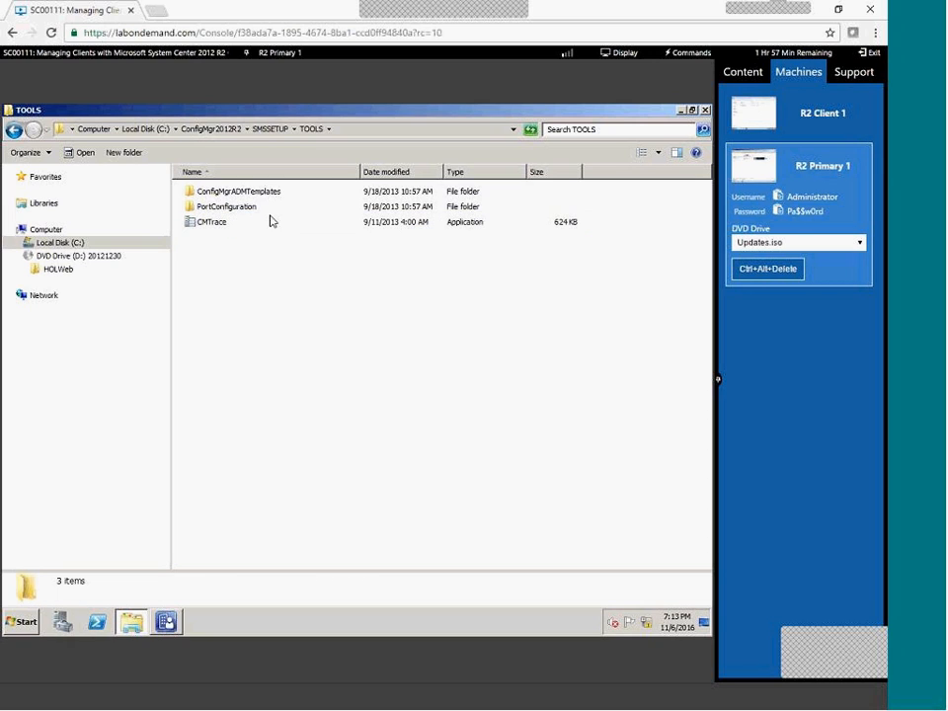
{"action": "left_click", "coordinate": [219, 226]}
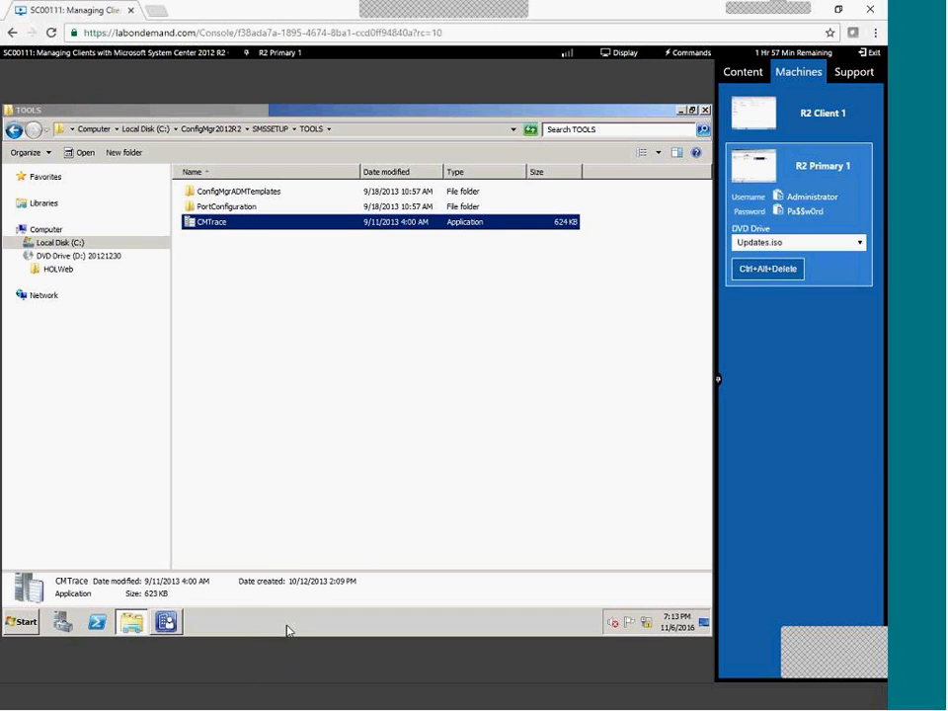
{"action": "right_click", "coordinate": [252, 625]}
{"action": "left_click", "coordinate": [314, 573]}
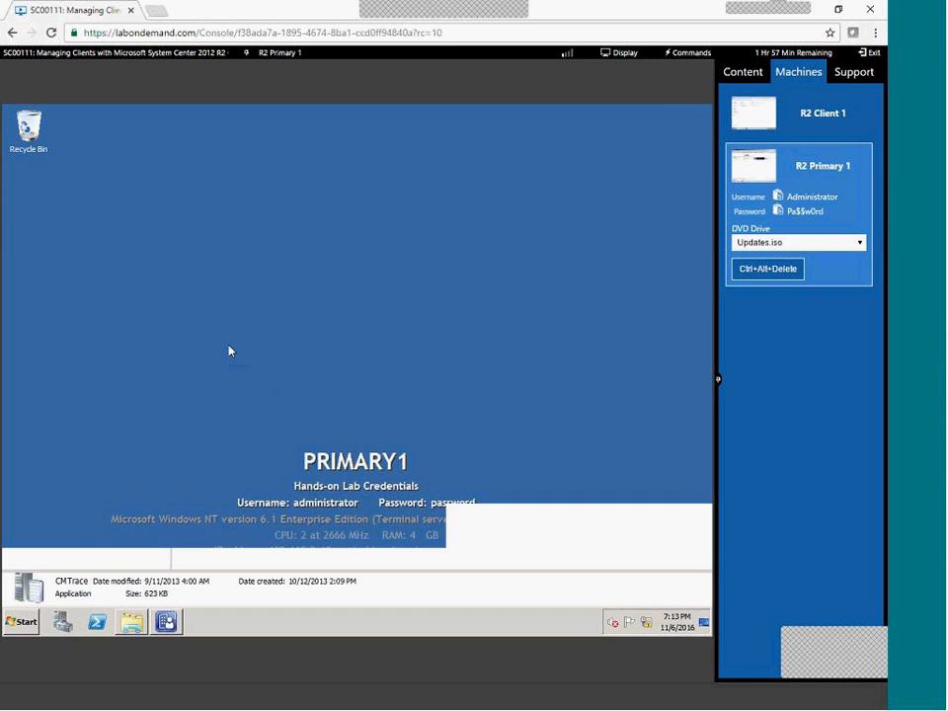
Paste CMTrace on Primary1's desktop, launch it as default log viewer, then return to R2 Client 1.
{"action": "right_click", "coordinate": [136, 249]}
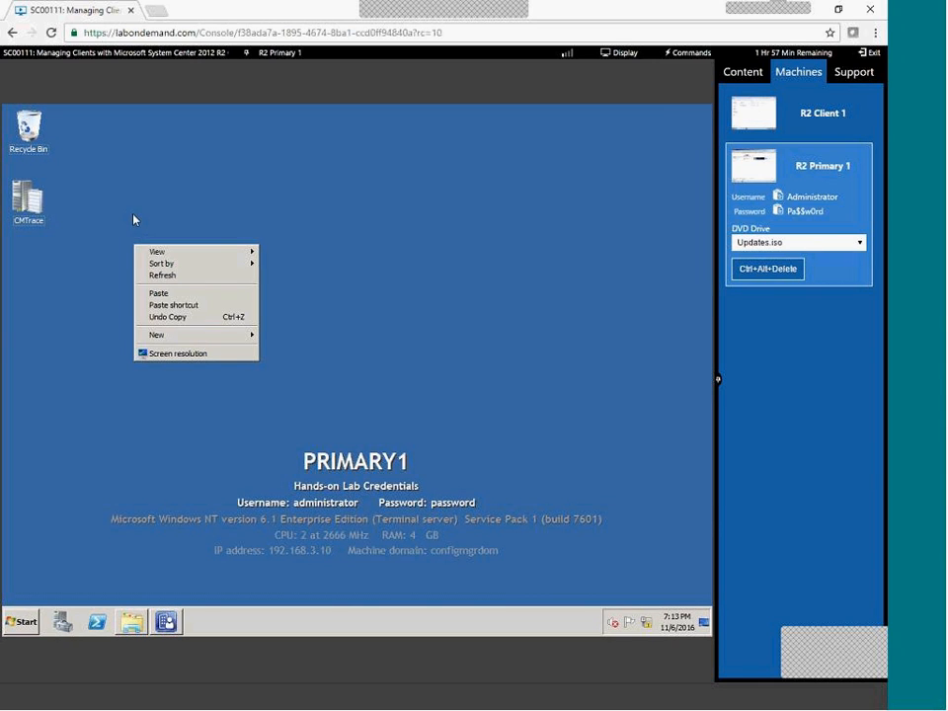
{"action": "double_click", "coordinate": [27, 203]}
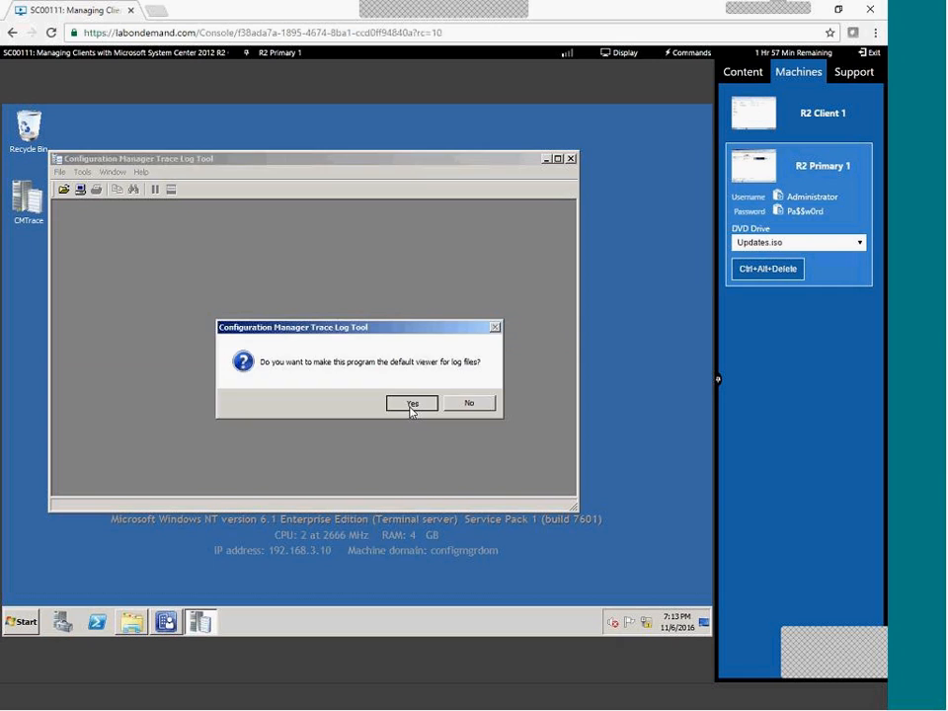
{"action": "left_click", "coordinate": [413, 405]}
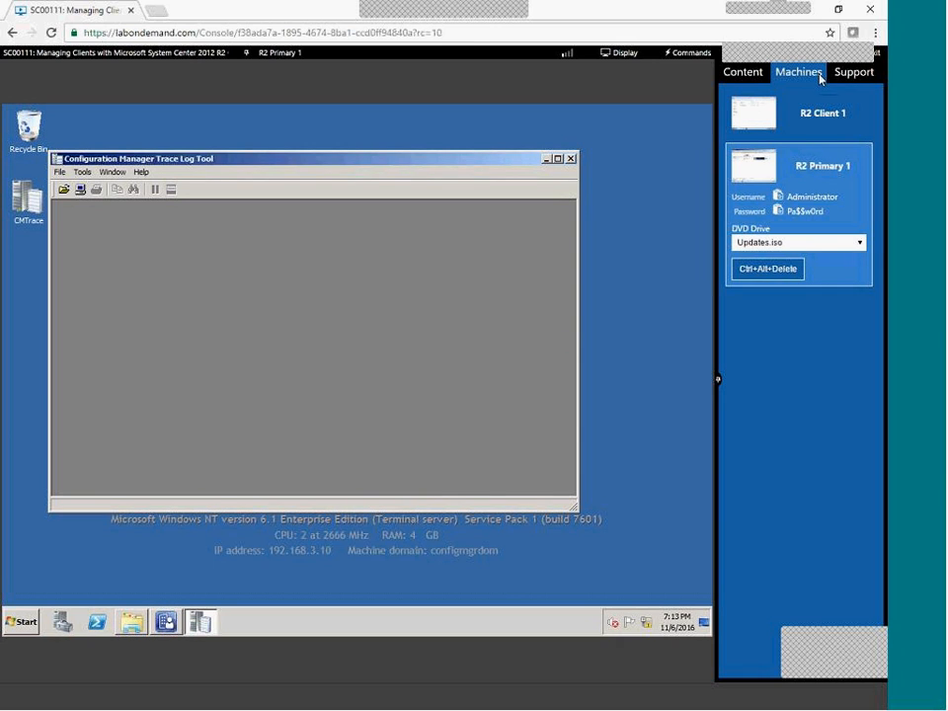
{"action": "left_click", "coordinate": [797, 121]}
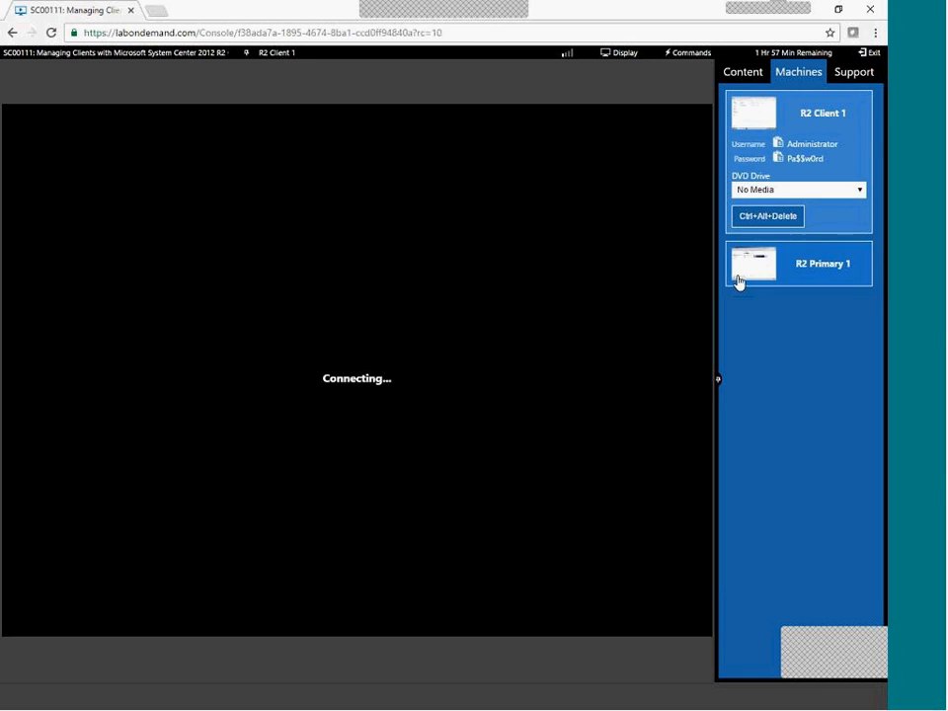
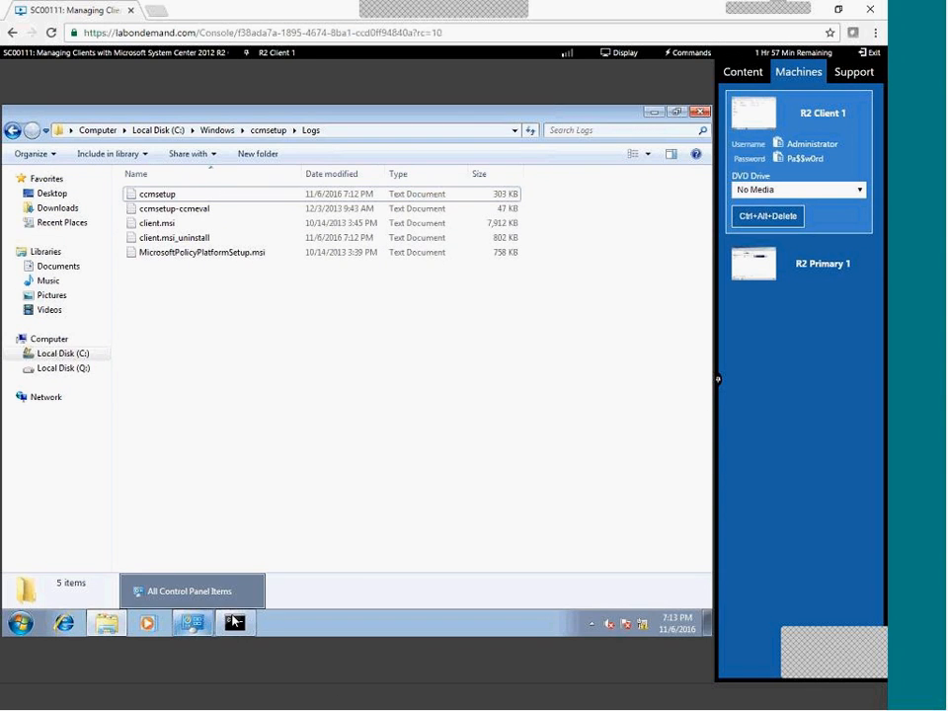
Run IPCONFIG on the client to show its IPv4 address 192.168.3.12.
{"action": "left_click", "coordinate": [235, 623]}
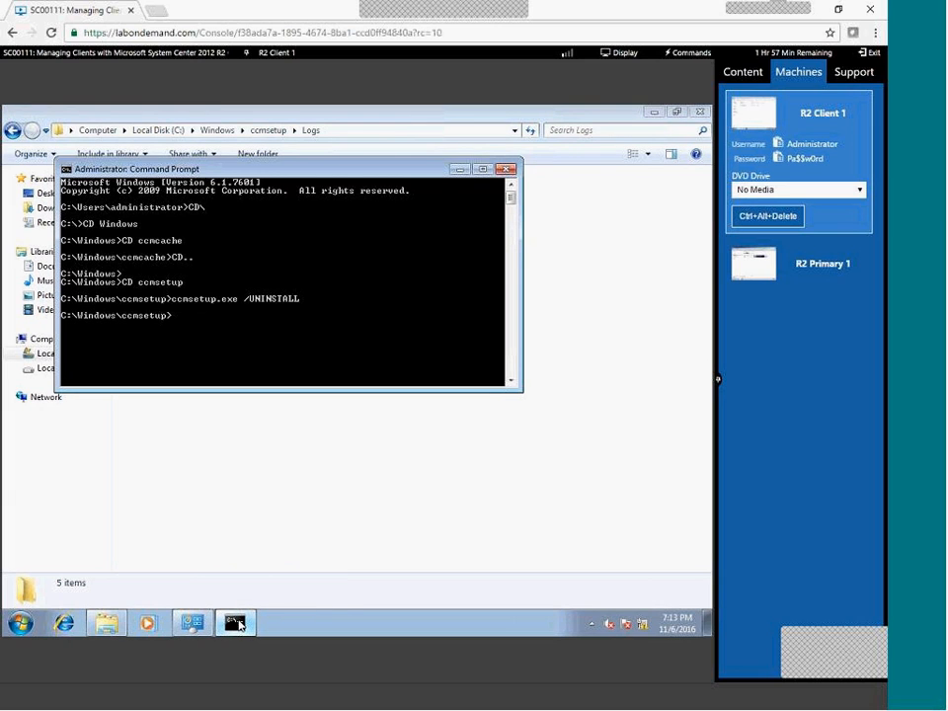
{"action": "type", "text": "IPCOF"}
{"action": "key", "text": "BackSpace"}
{"action": "type", "text": "NFIG"}
{"action": "key", "text": "Return"}
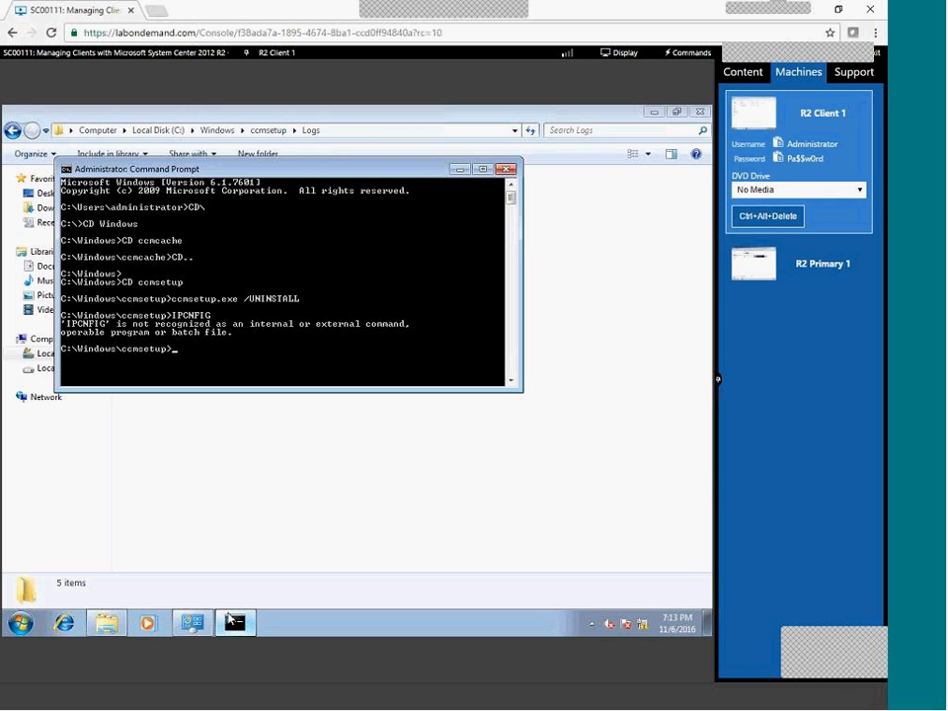
{"action": "type", "text": "IPCONFIG"}
{"action": "key", "text": "Return"}
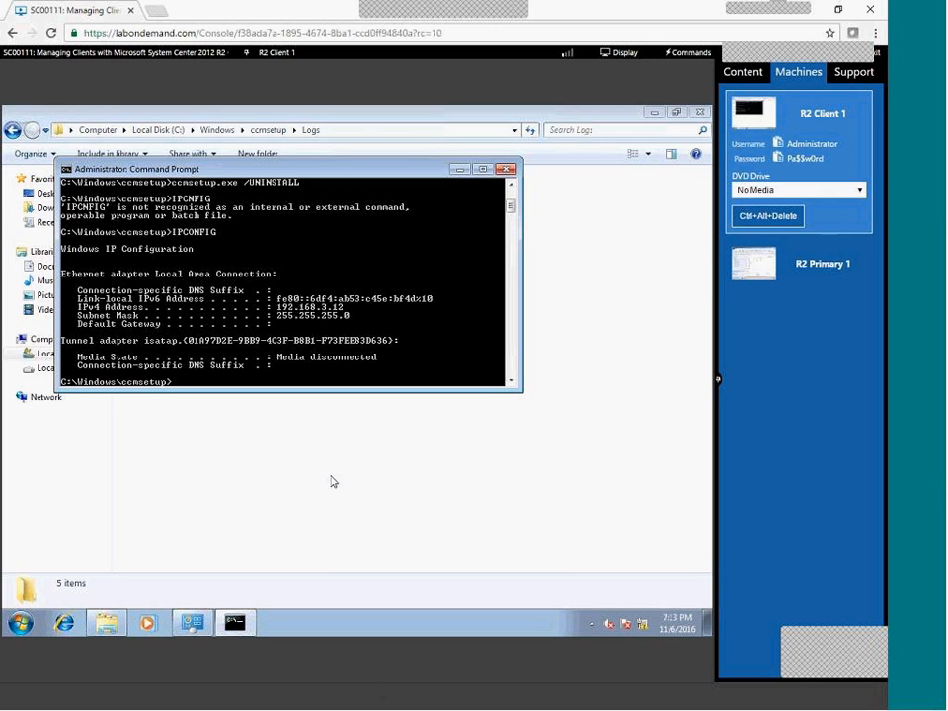
{"action": "left_click", "coordinate": [843, 276]}
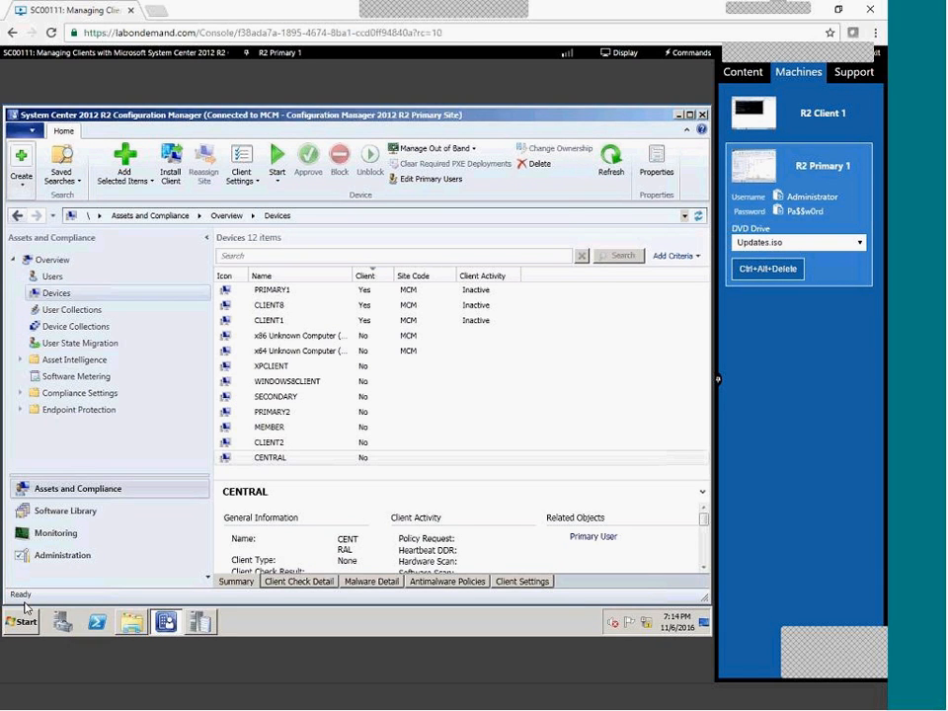
Try opening the path \\192.168.3.2\C from the Run dialog on R2 Primary 1.
{"action": "left_click", "coordinate": [24, 619]}
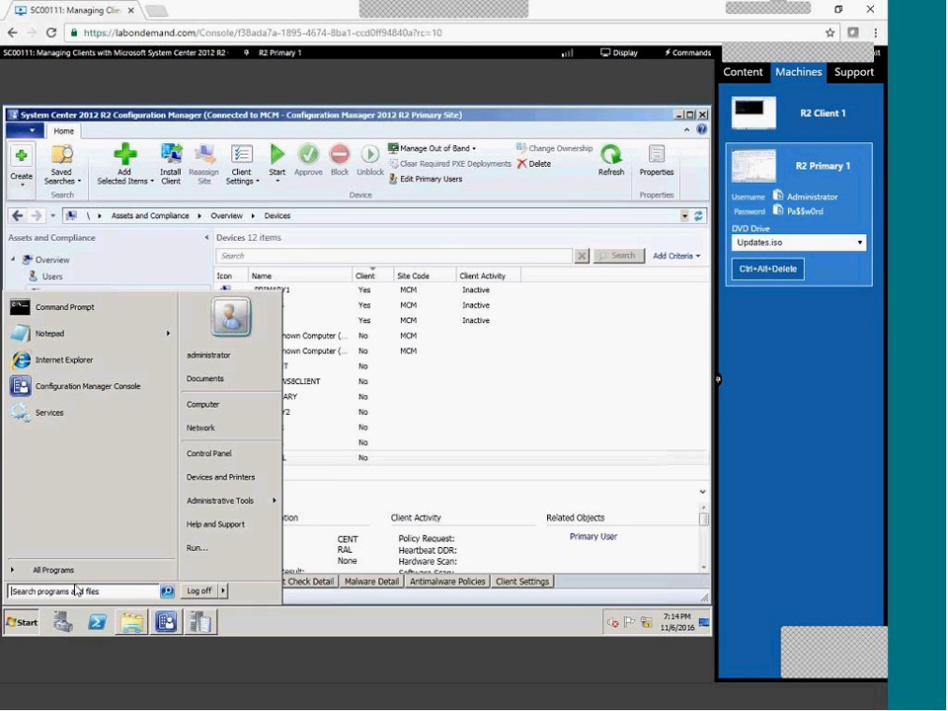
{"action": "left_click", "coordinate": [195, 548]}
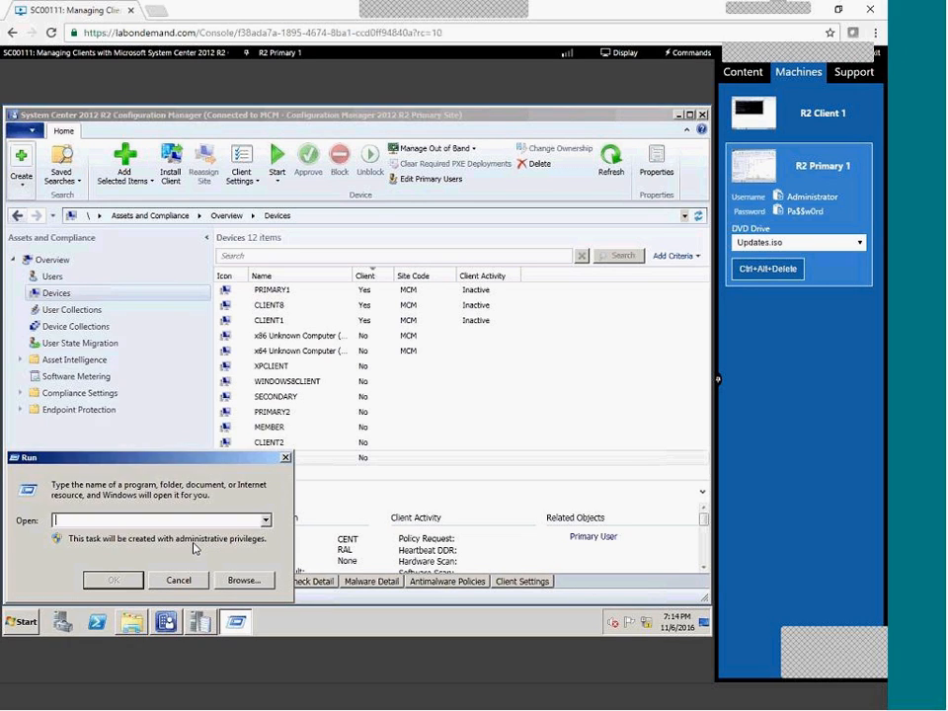
{"action": "type", "text": "\\\\192.168"}
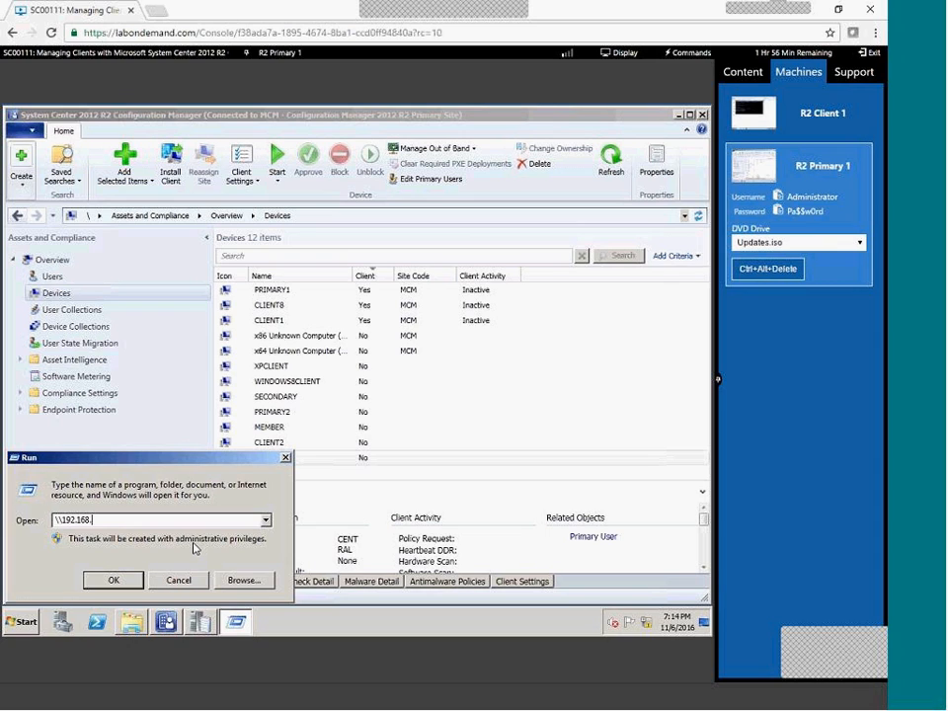
{"action": "type", "text": ".3.2\\Cr"}
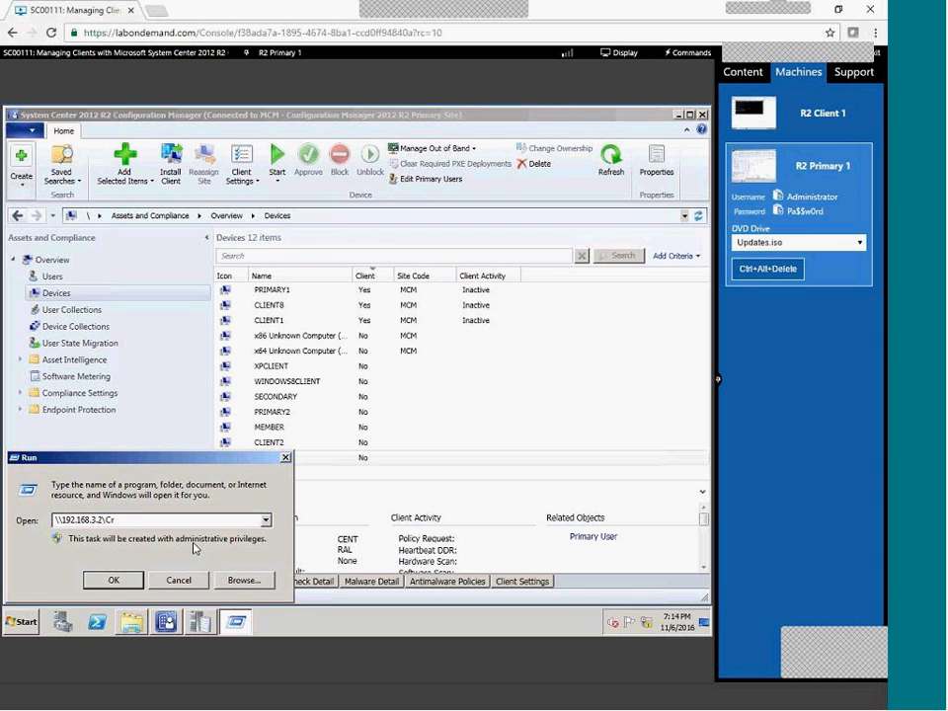
{"action": "key", "text": "Return"}
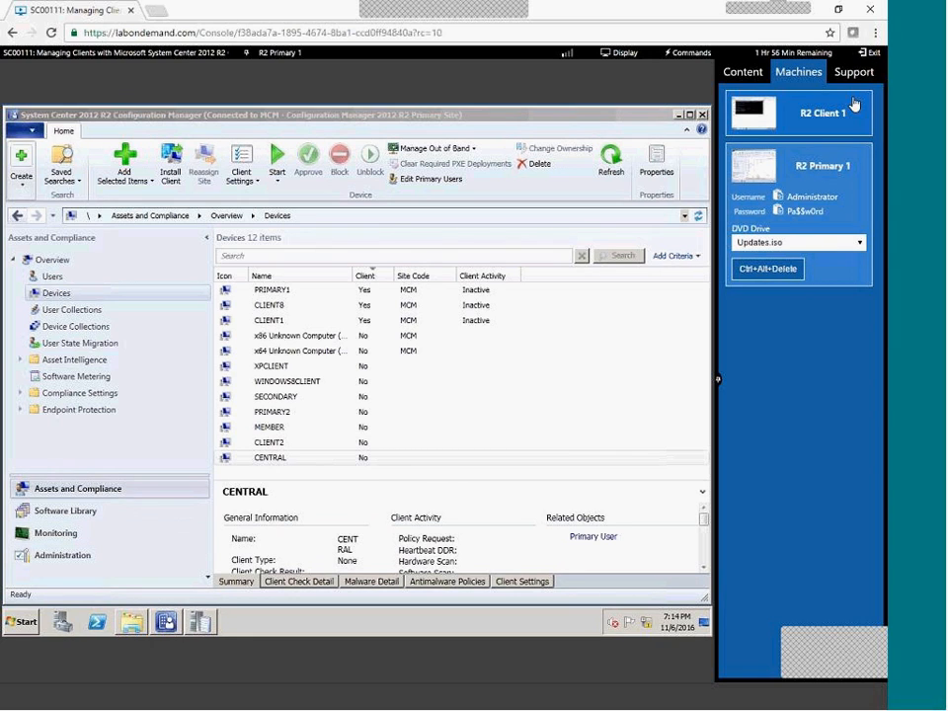
{"action": "left_click", "coordinate": [874, 119]}
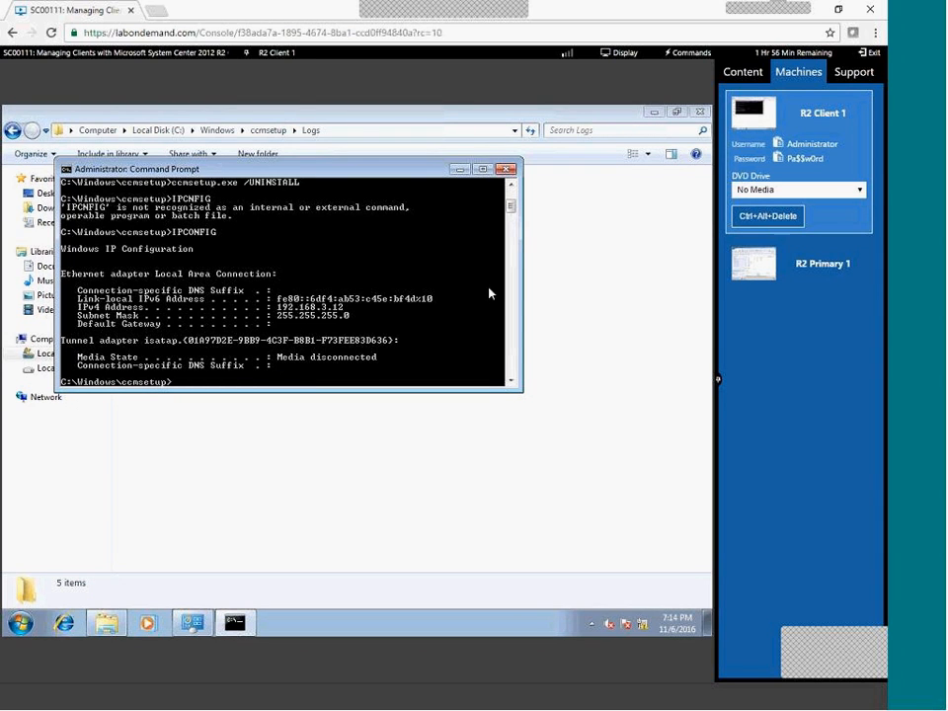
{"action": "left_click", "coordinate": [765, 262]}
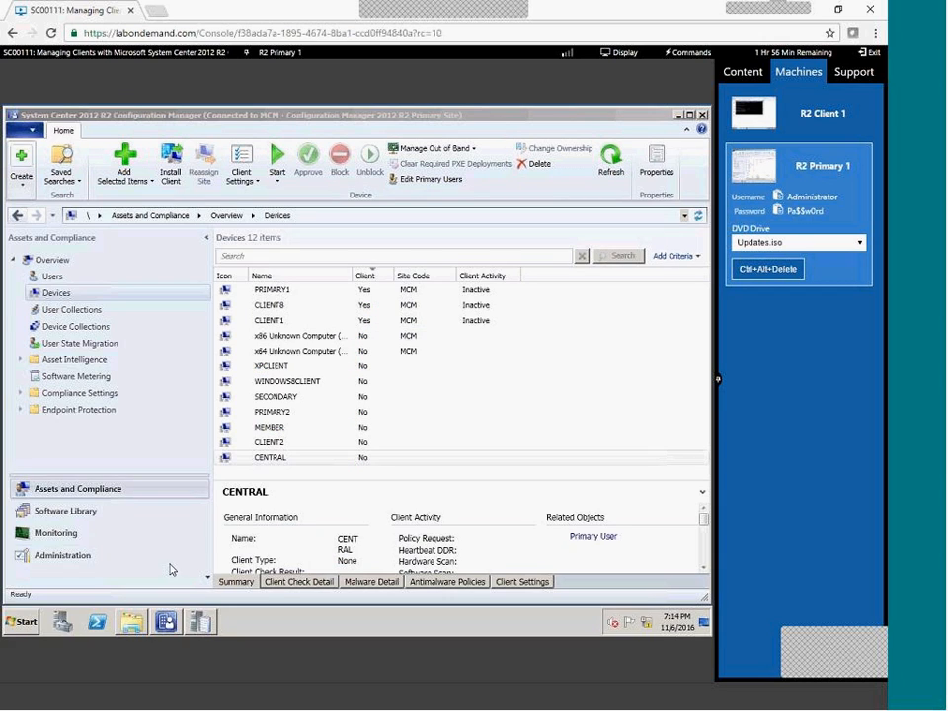
Open \\CLIENT1 from the Run dialog using its autocomplete suggestion.
{"action": "left_click", "coordinate": [24, 617]}
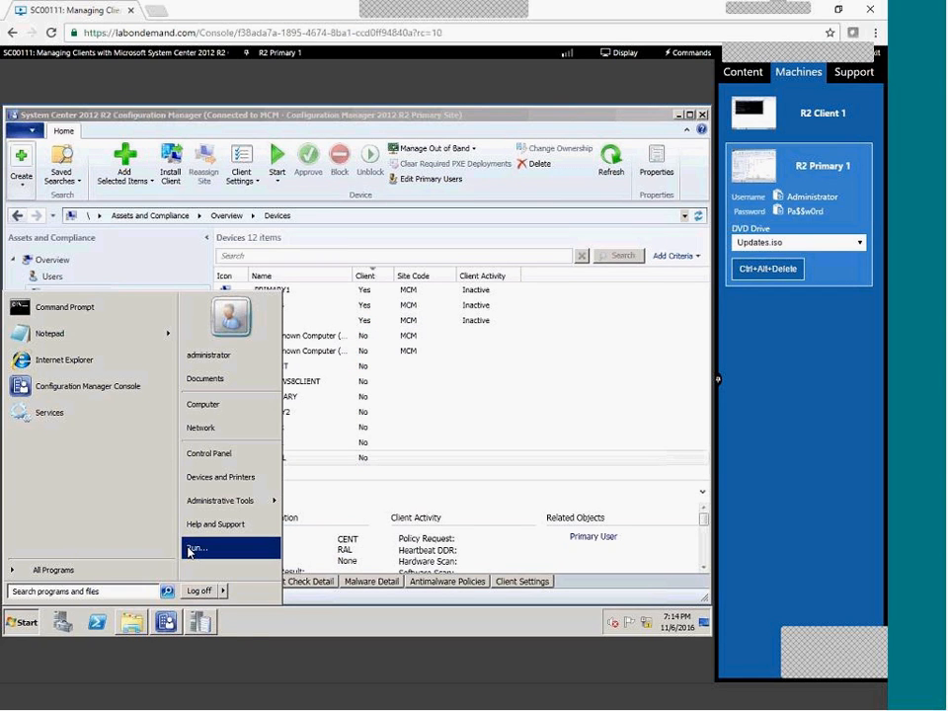
{"action": "left_click", "coordinate": [188, 548]}
{"action": "type", "text": "\\\\"}
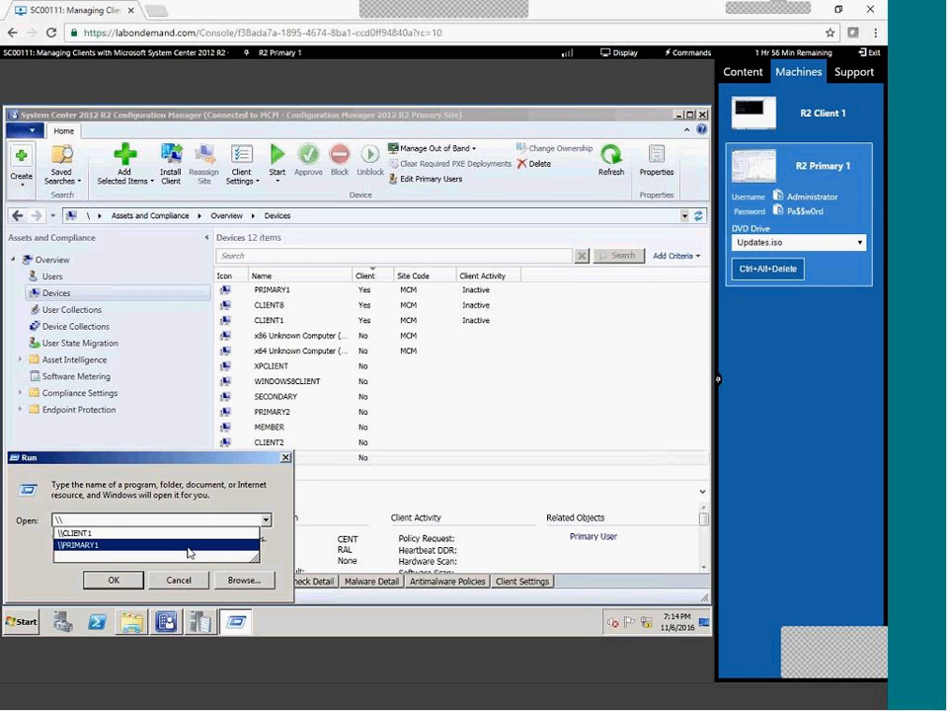
{"action": "key", "text": "Down"}
{"action": "key", "text": "Return"}
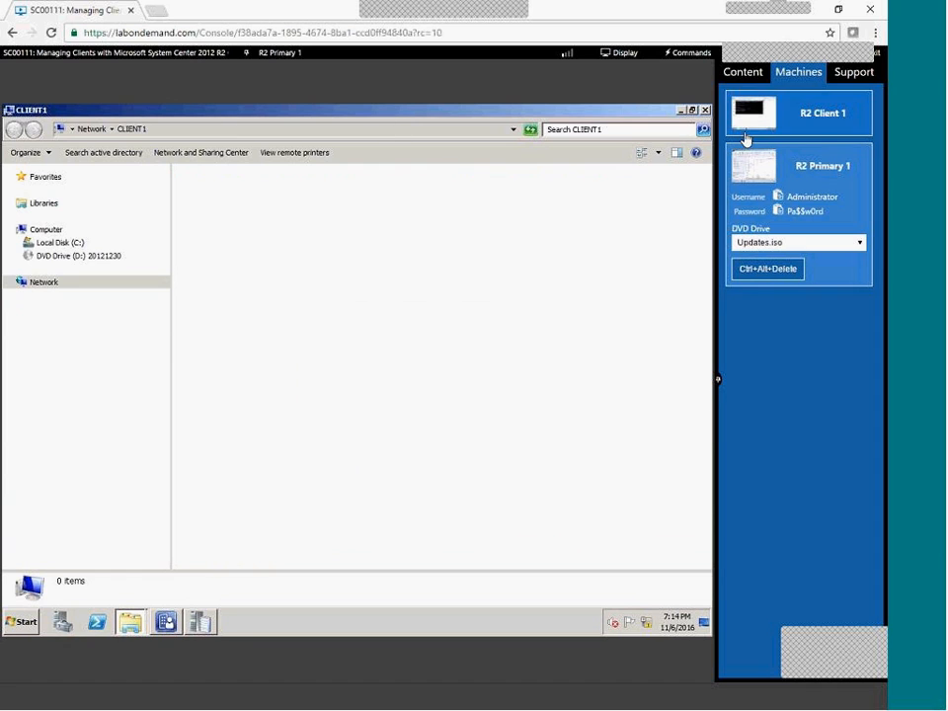
Confirm the client's name with HOSTNAME, then dismiss the network error on Primary 1.
{"action": "left_click", "coordinate": [814, 123]}
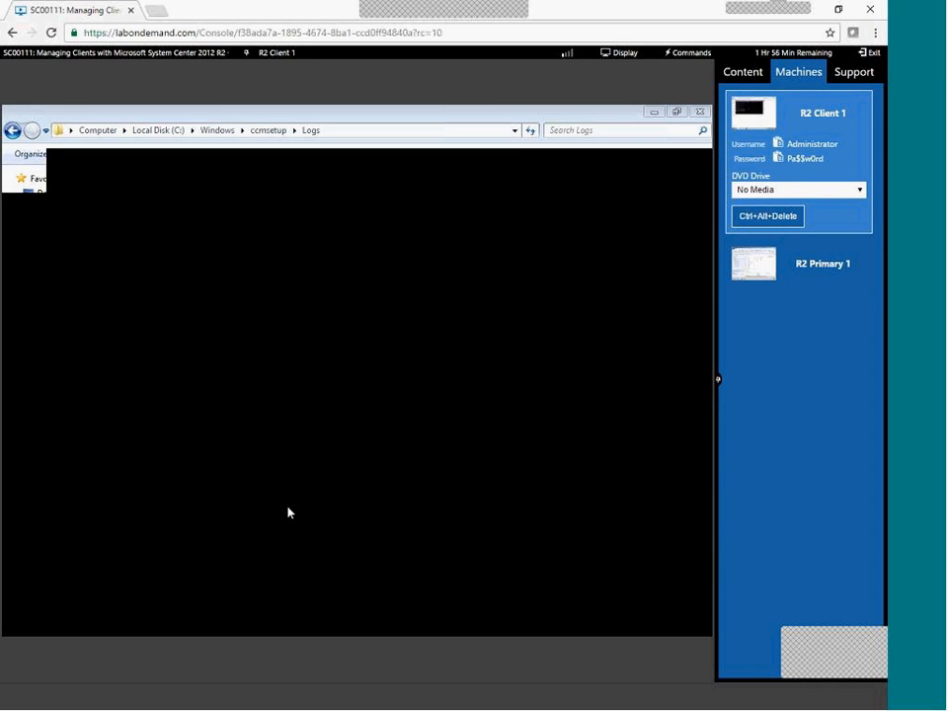
{"action": "type", "text": "HOSTNAME"}
{"action": "key", "text": "Return"}
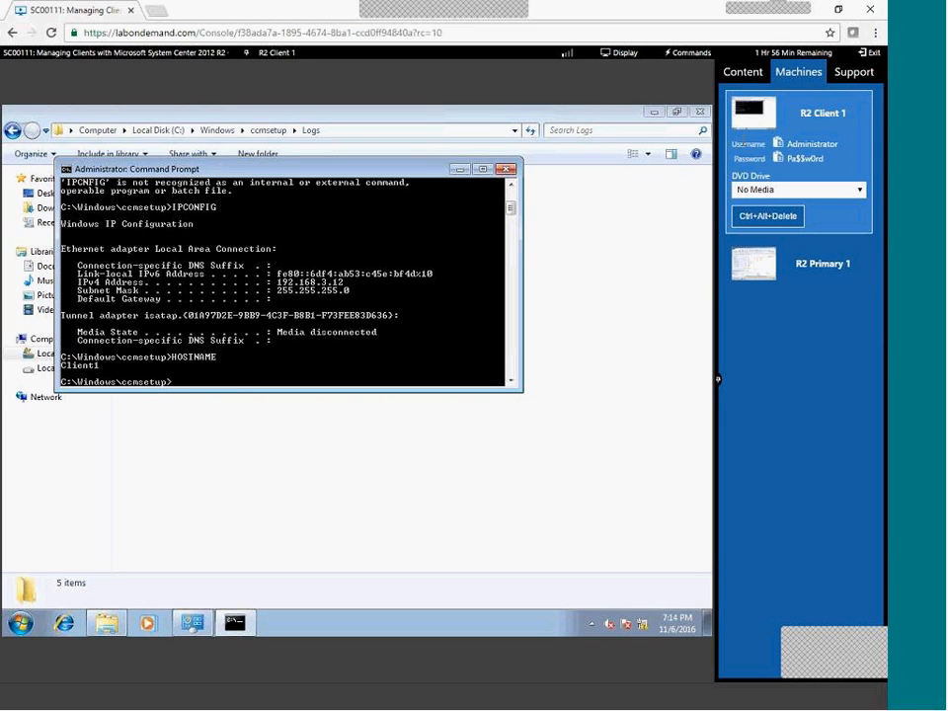
{"action": "left_click", "coordinate": [820, 283]}
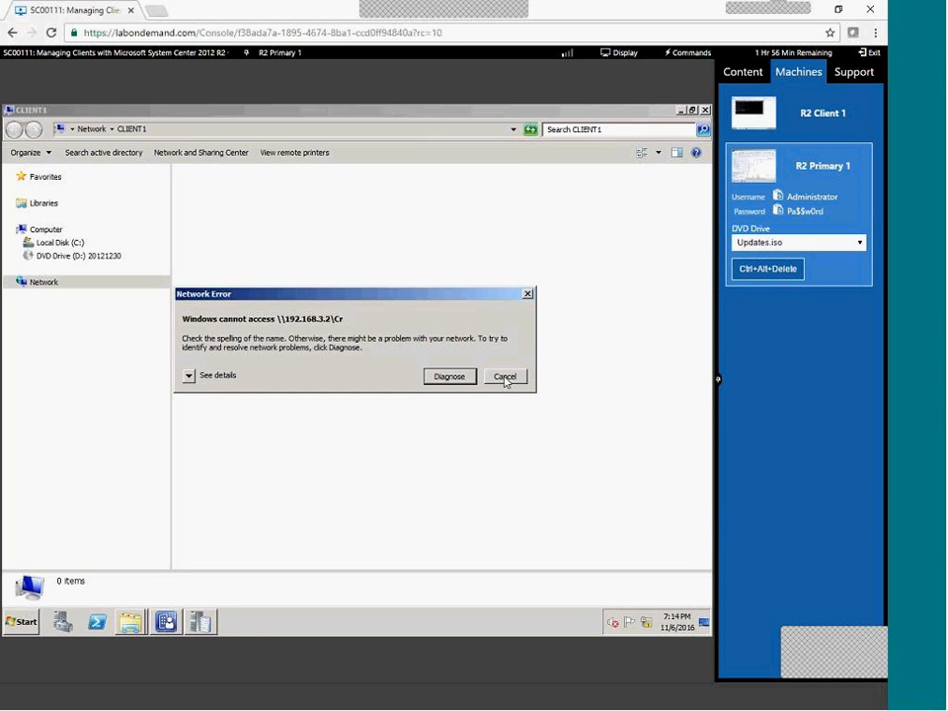
{"action": "left_click", "coordinate": [505, 376]}
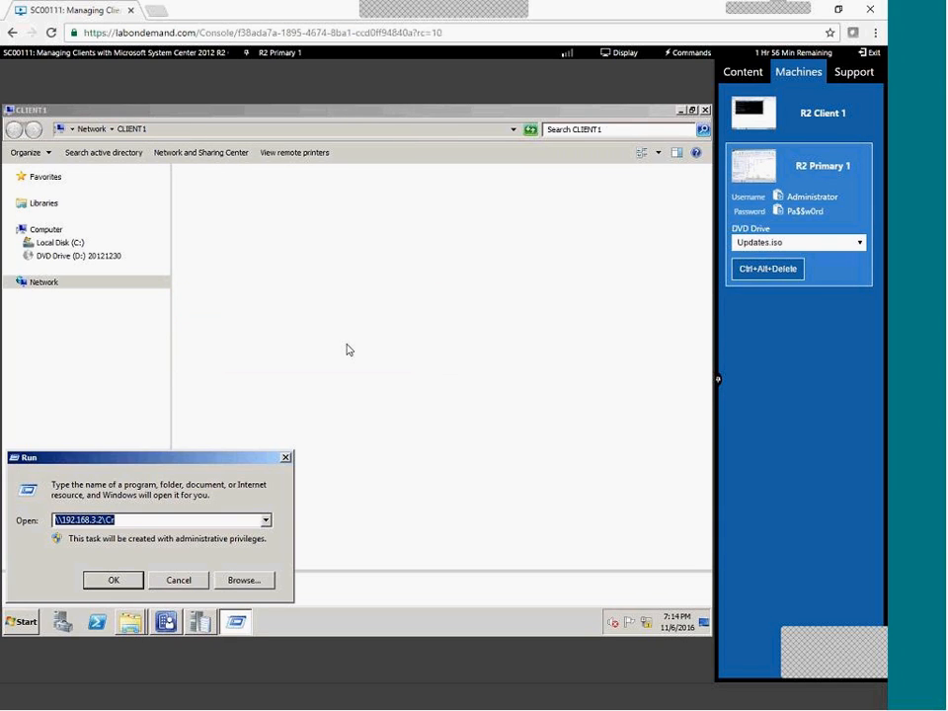
{"action": "key", "text": "Escape"}
Browse from Client1's C$ share to Windows\ccmsetup\Logs.
{"action": "left_click", "coordinate": [187, 129]}
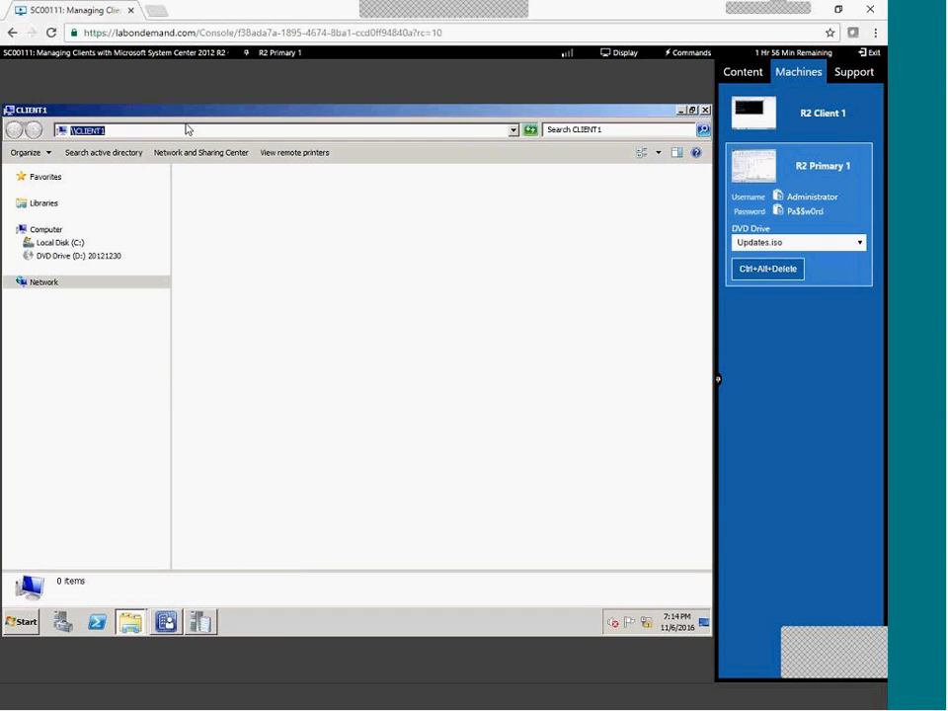
{"action": "key", "text": "End"}
{"action": "type", "text": "\\"}
{"action": "key", "text": "Return"}
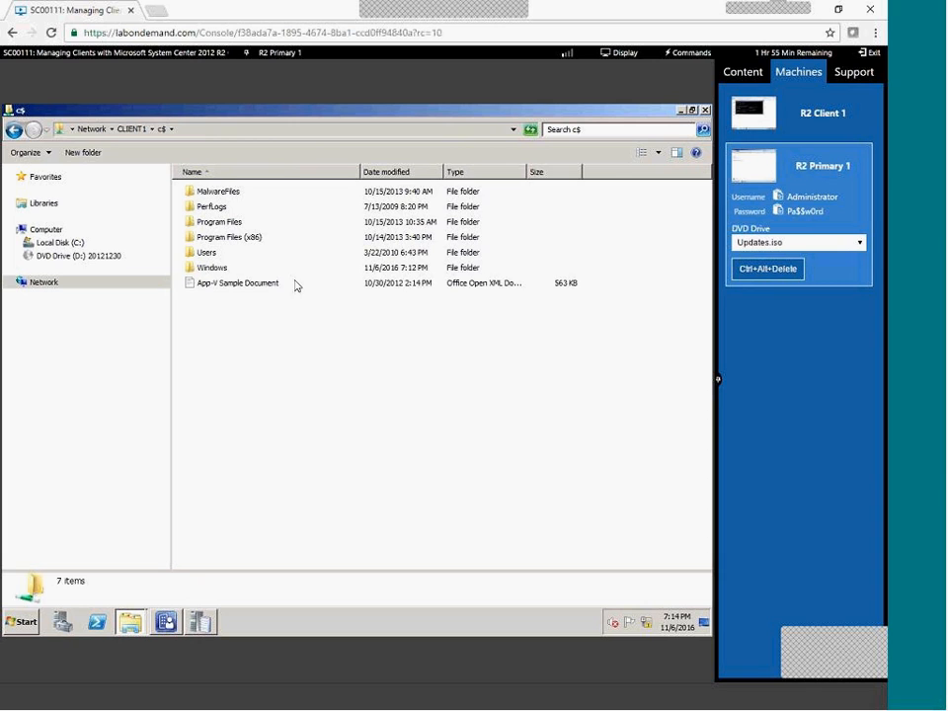
{"action": "double_click", "coordinate": [202, 268]}
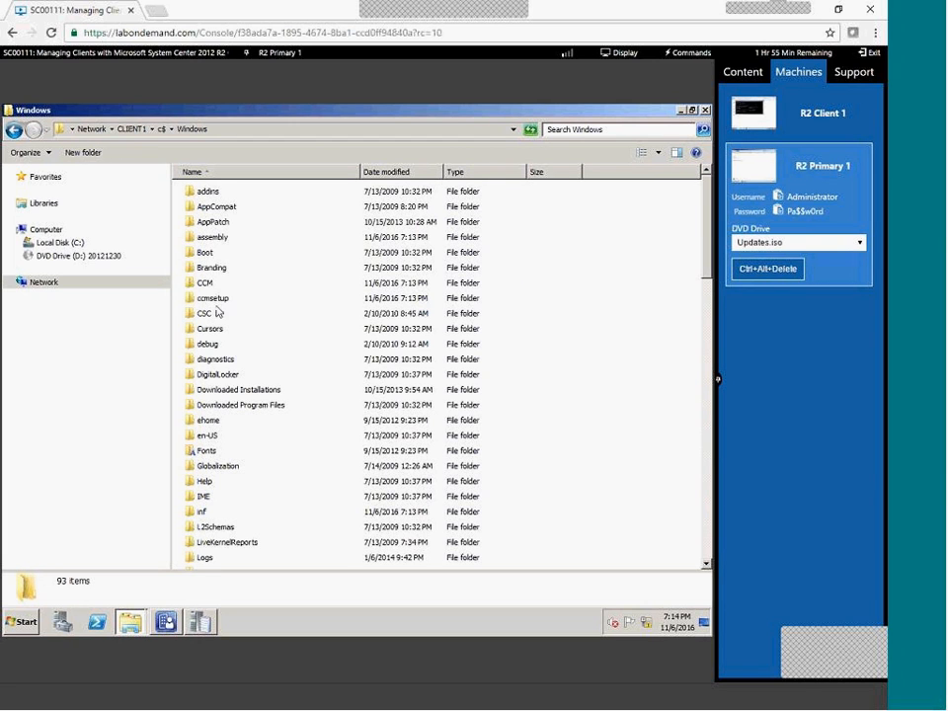
{"action": "double_click", "coordinate": [213, 298]}
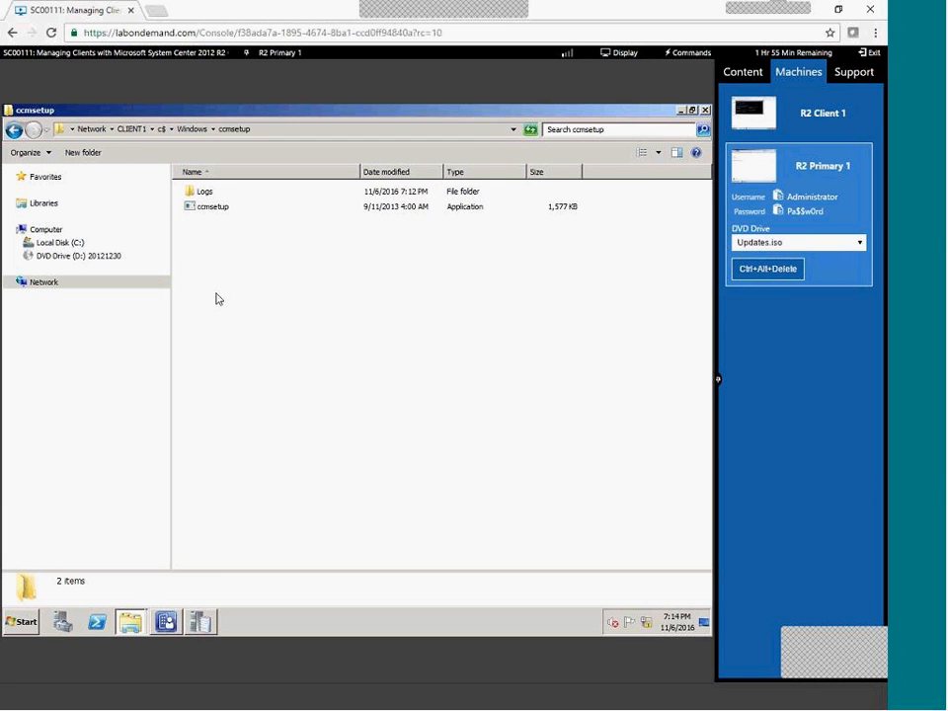
{"action": "double_click", "coordinate": [203, 193]}
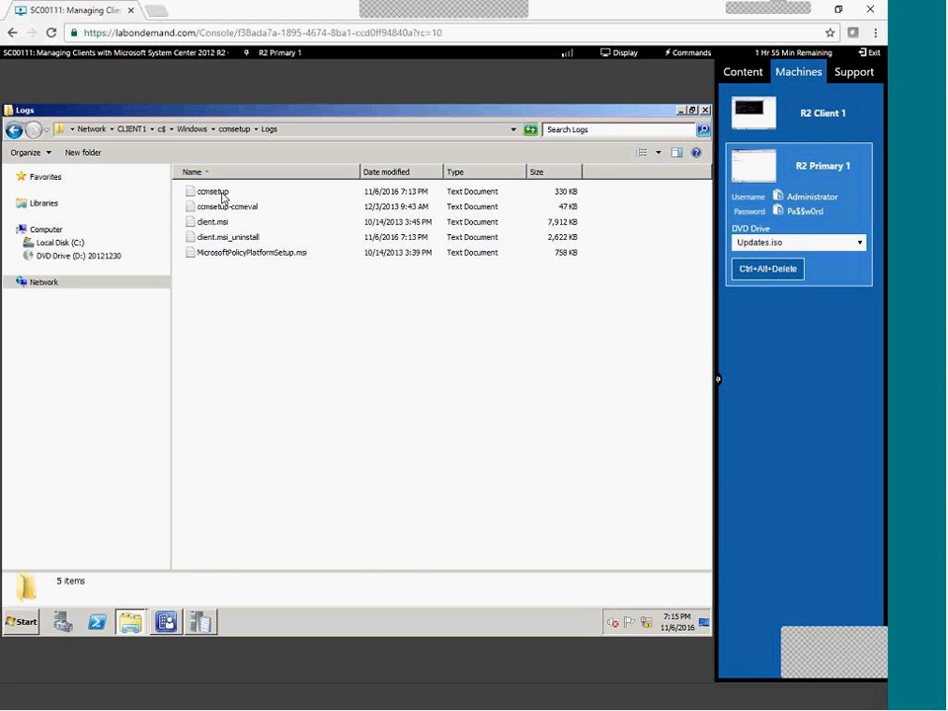
Open ccmsetup.log in the log viewer and review the uninstall entries ending with return code 0.
{"action": "left_click", "coordinate": [223, 195]}
{"action": "double_click", "coordinate": [223, 194]}
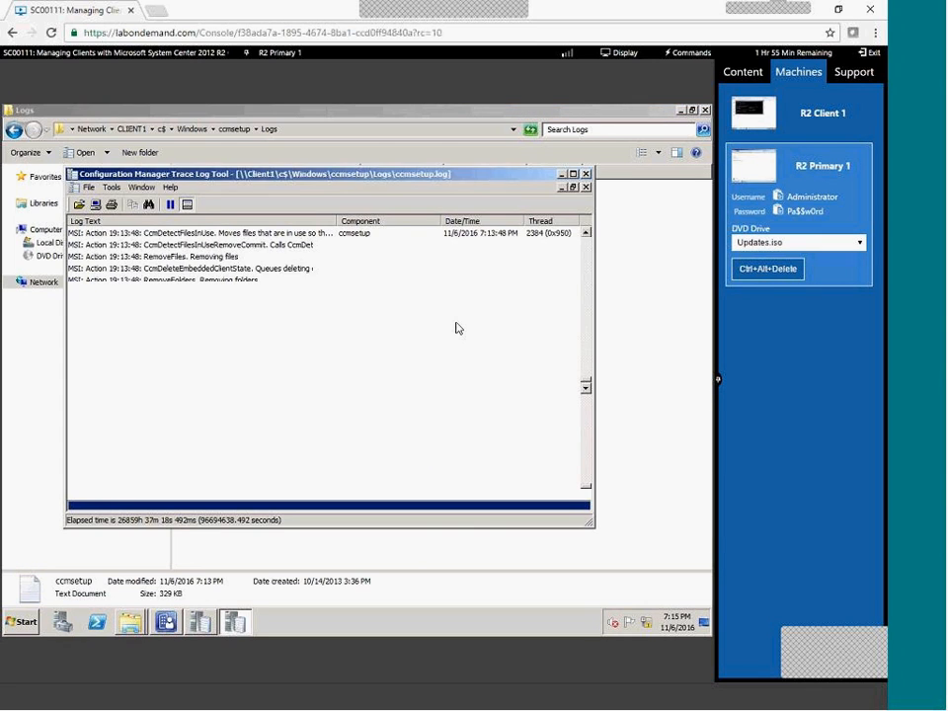
{"action": "scroll", "coordinate": [310, 361], "scroll_direction": "down", "scroll_amount": 3}
{"action": "left_click", "coordinate": [200, 376]}
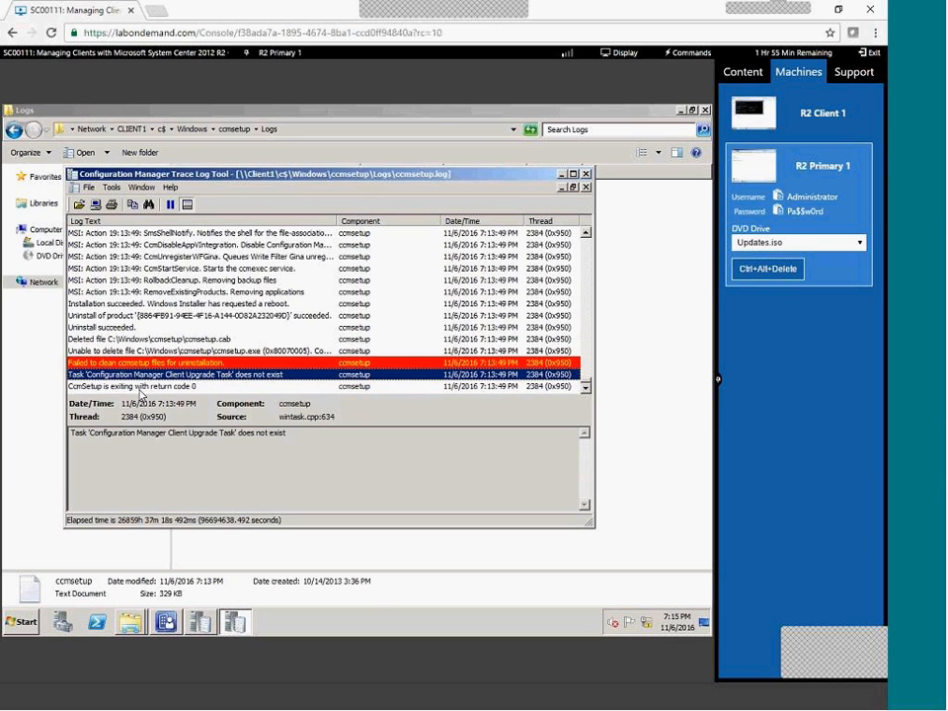
{"action": "left_click", "coordinate": [139, 387]}
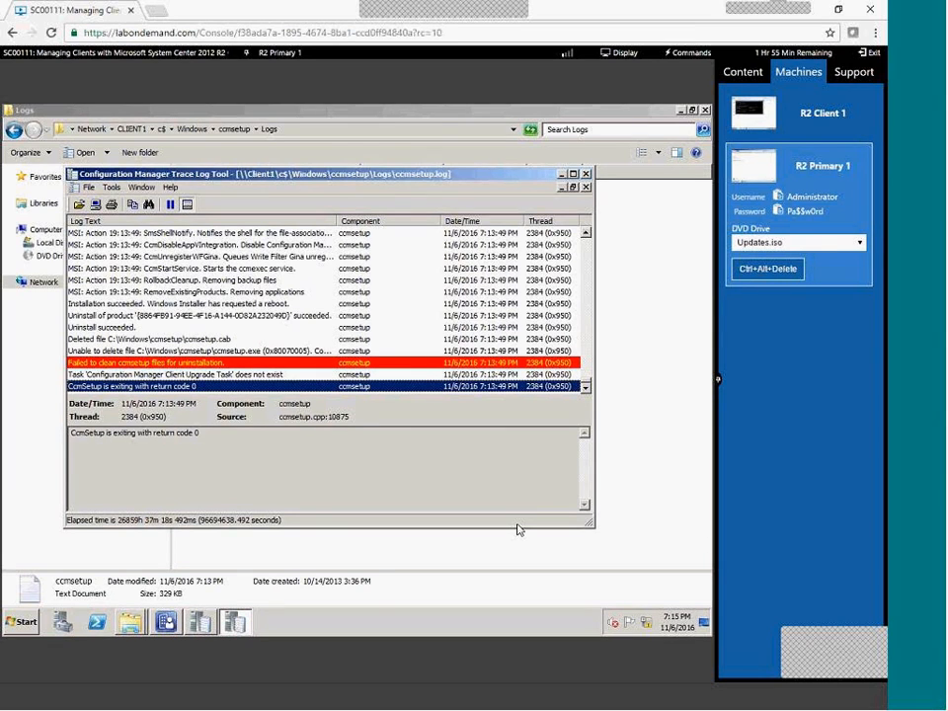
{"action": "left_click", "coordinate": [494, 351]}
{"action": "left_click", "coordinate": [798, 116]}
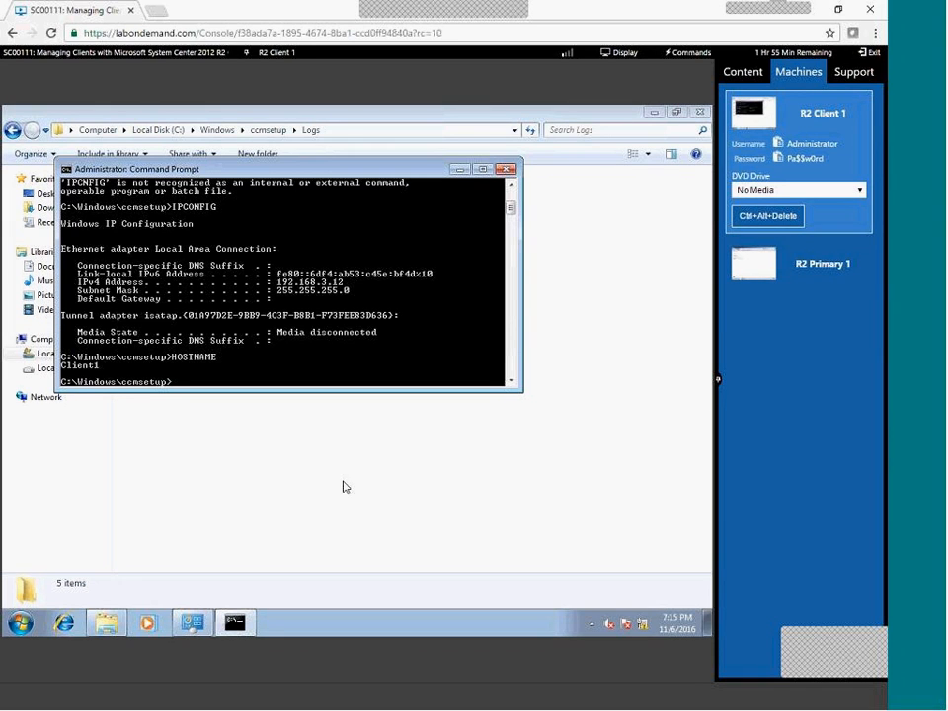
Close and reopen Control Panel on Client1 to confirm Configuration Manager is no longer listed.
{"action": "left_click", "coordinate": [189, 627]}
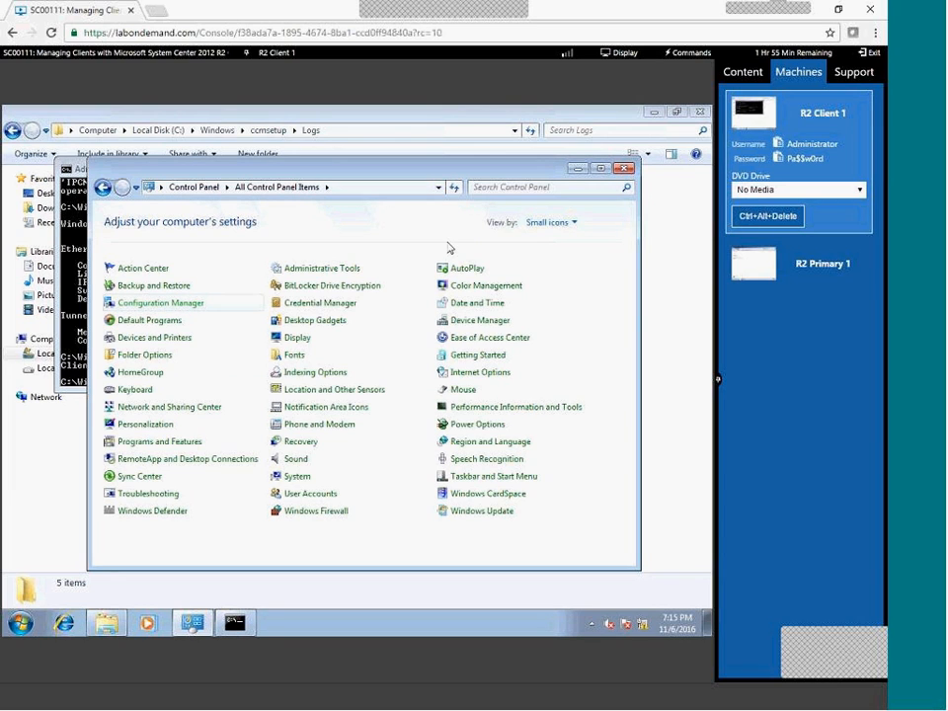
{"action": "left_click", "coordinate": [403, 190]}
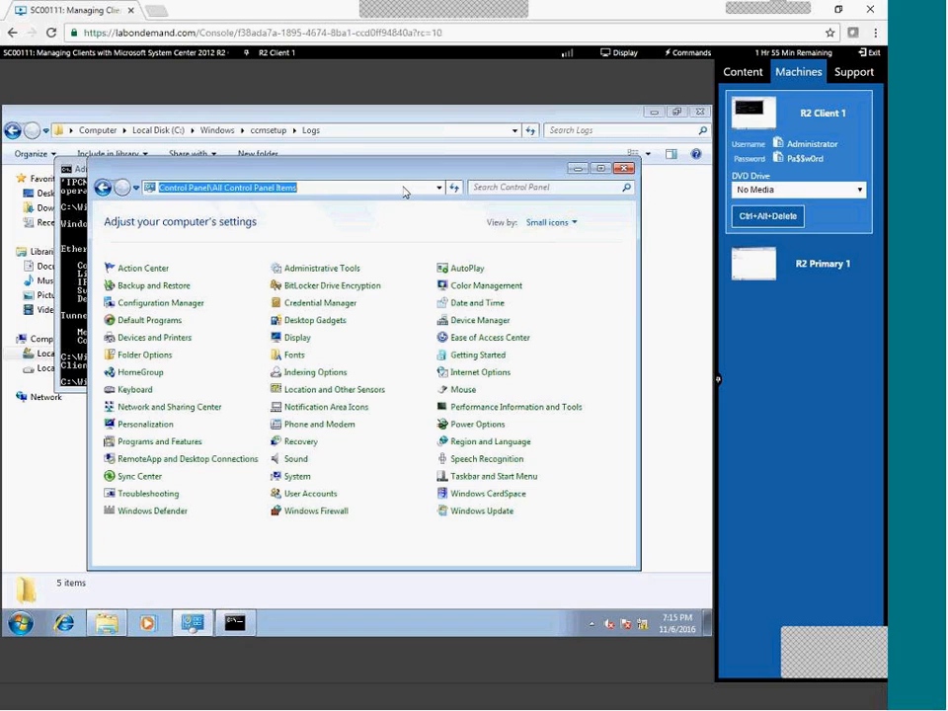
{"action": "key", "text": "Return"}
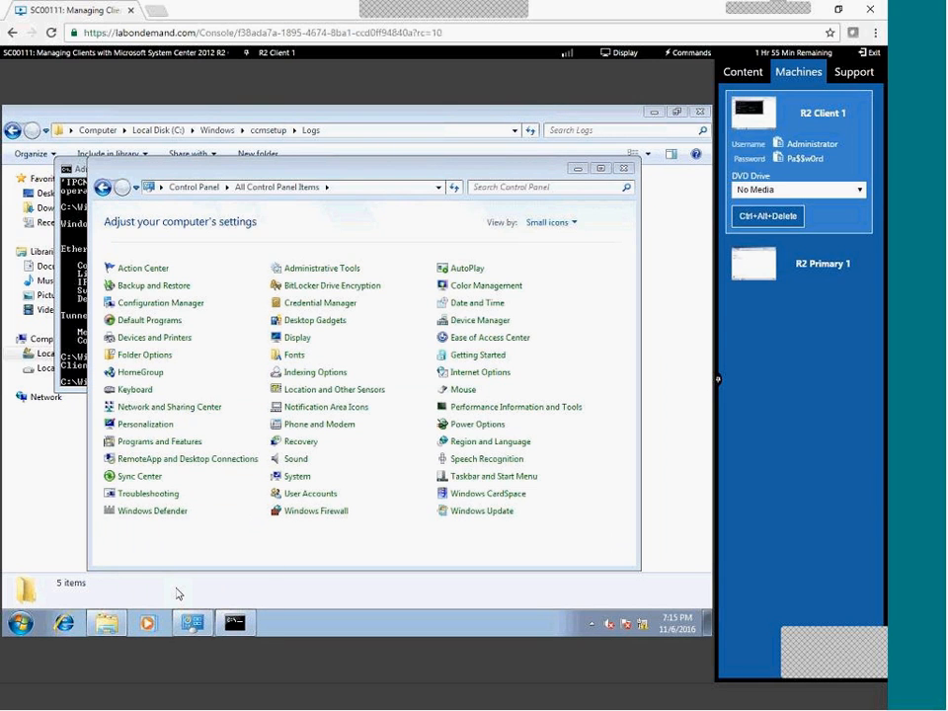
{"action": "left_click", "coordinate": [624, 168]}
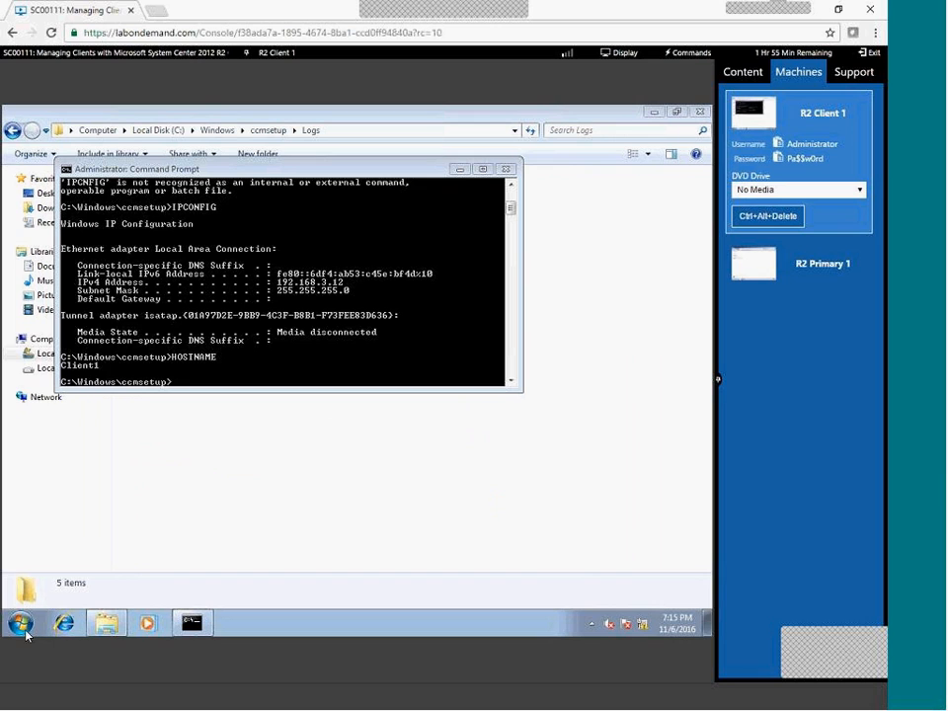
{"action": "left_click", "coordinate": [24, 628]}
{"action": "left_click", "coordinate": [69, 560]}
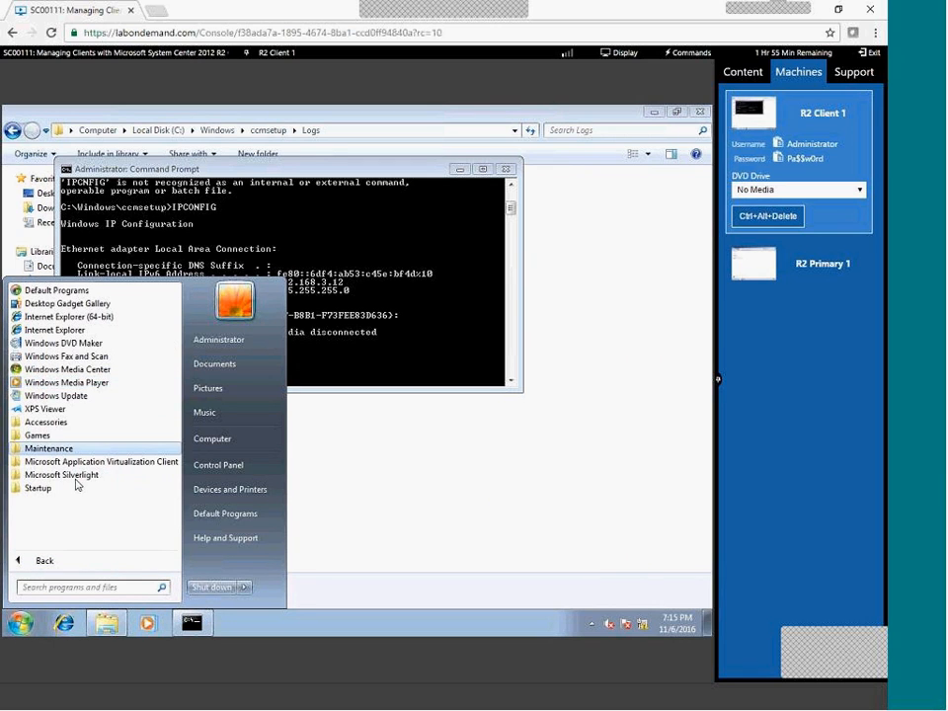
{"action": "left_click", "coordinate": [215, 465]}
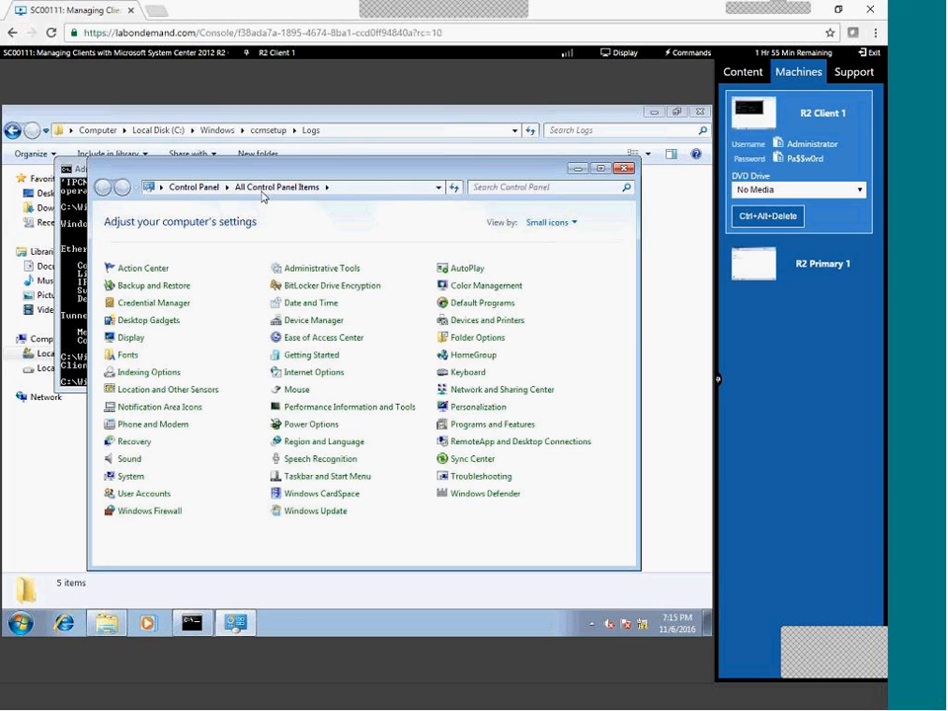
{"action": "left_click", "coordinate": [76, 279]}
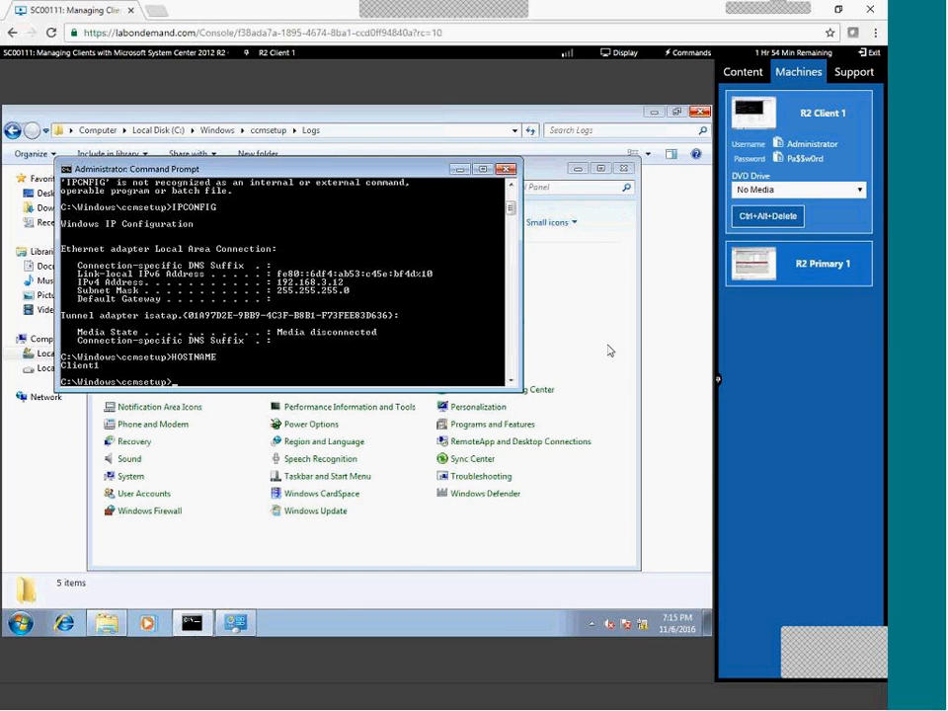
{"action": "left_click", "coordinate": [786, 275]}
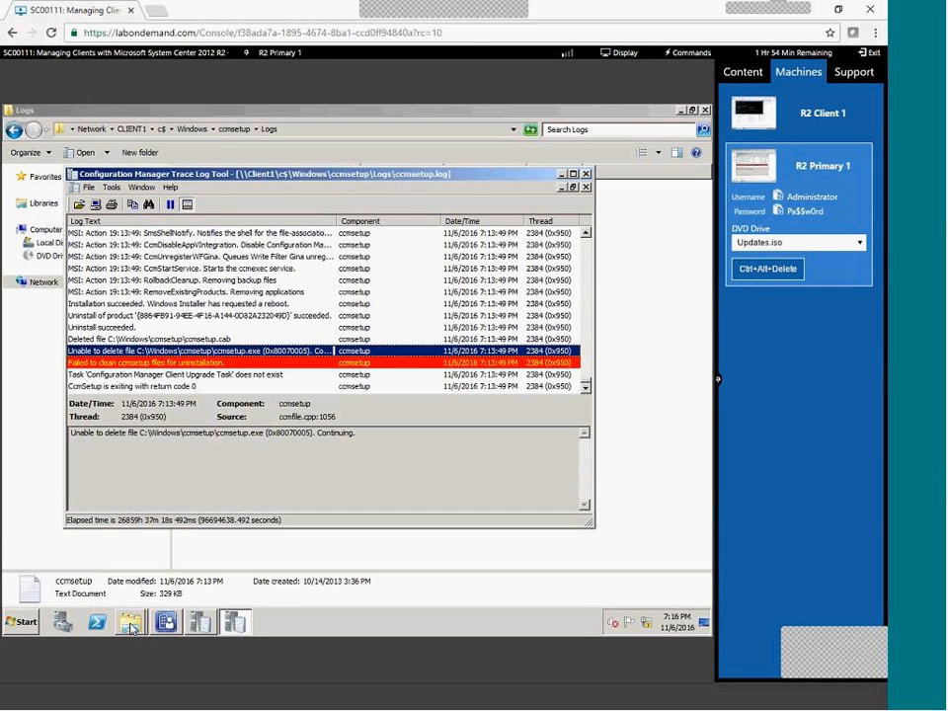
Navigate Explorer from the TOOLS folder to C:\Lab Files\CCMTools and select the CcmTools package.
{"action": "left_click", "coordinate": [132, 627]}
{"action": "left_click", "coordinate": [139, 582]}
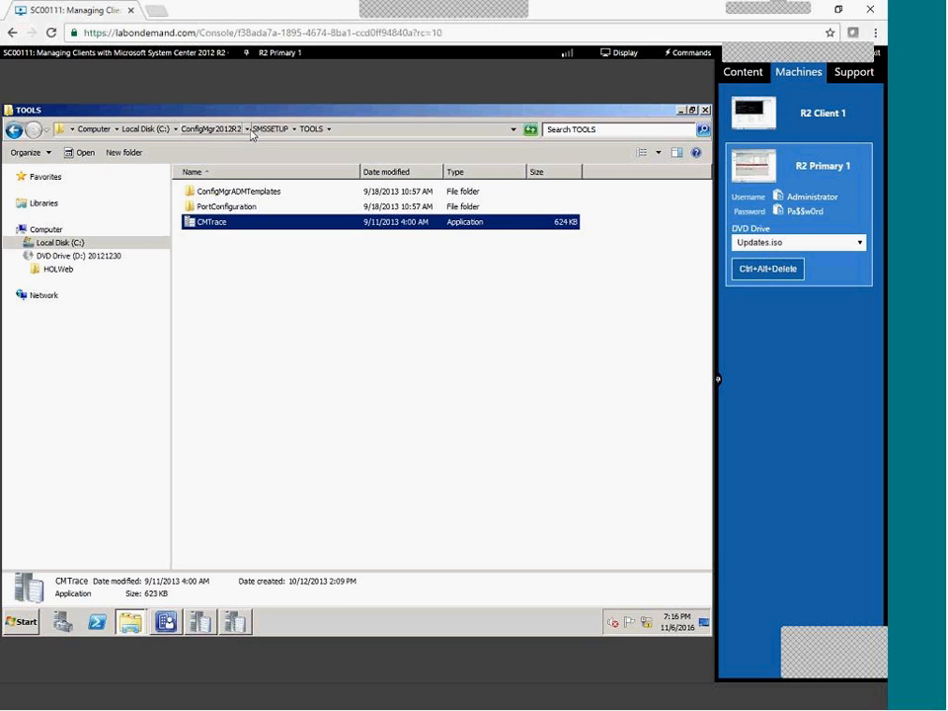
{"action": "left_click", "coordinate": [208, 130]}
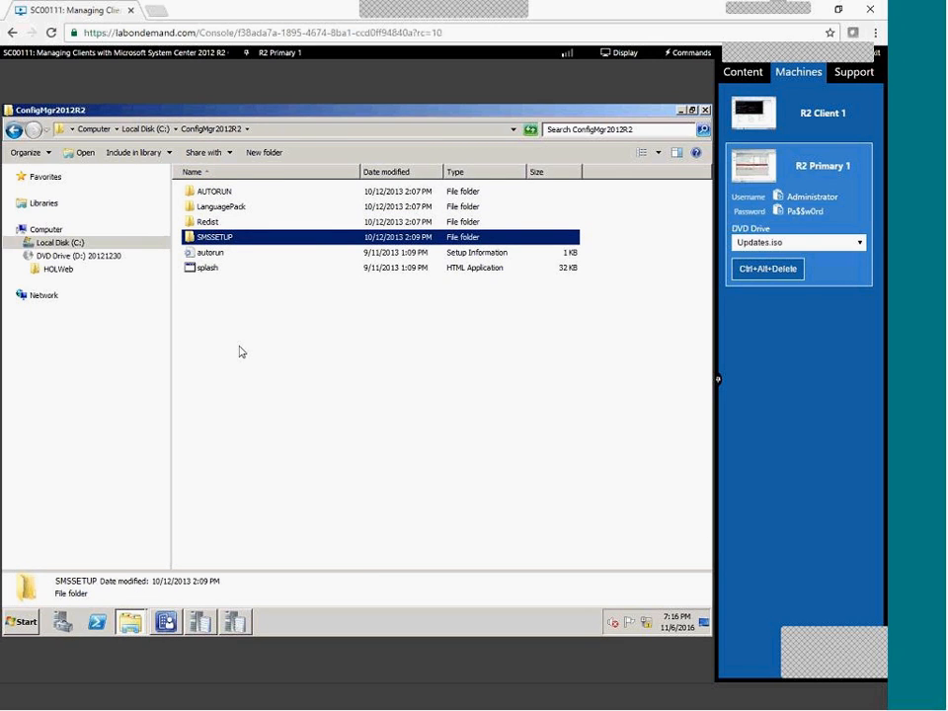
{"action": "left_click", "coordinate": [146, 130]}
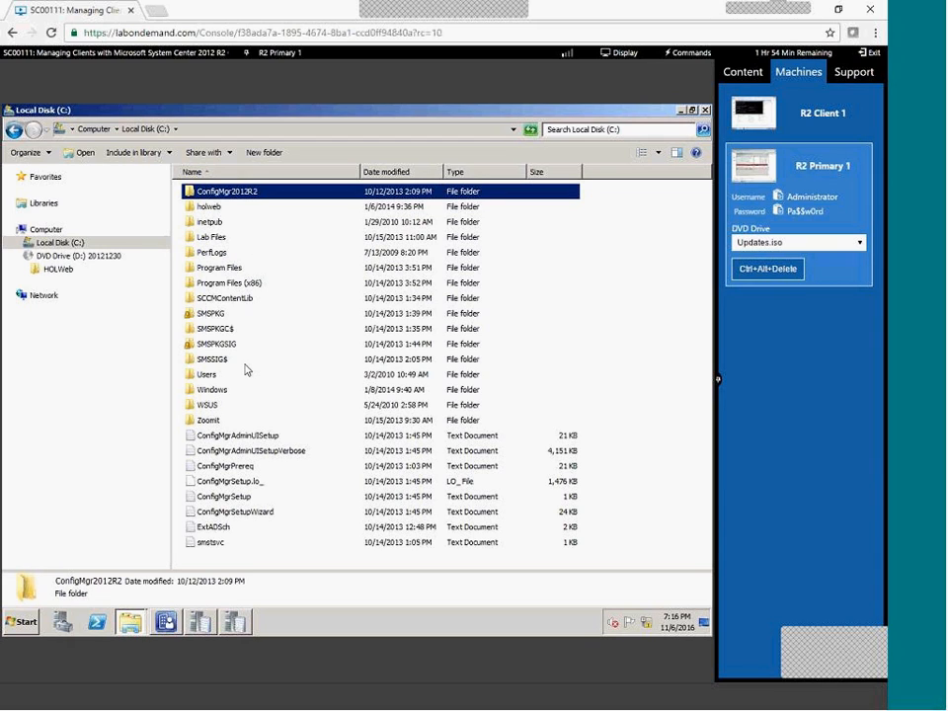
{"action": "double_click", "coordinate": [204, 239]}
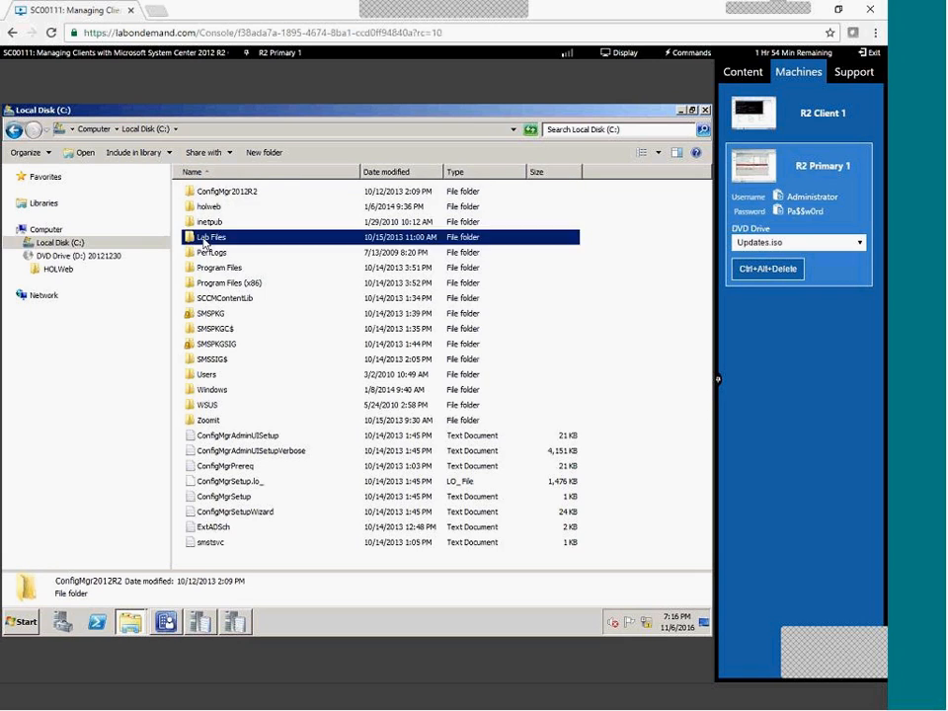
{"action": "double_click", "coordinate": [201, 225]}
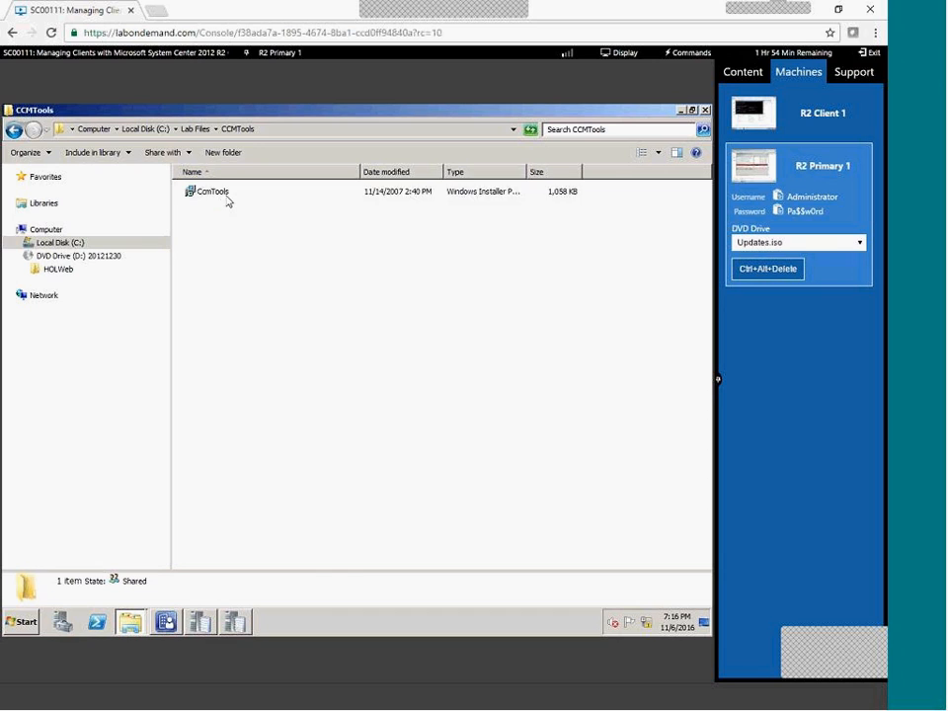
{"action": "left_click", "coordinate": [227, 197]}
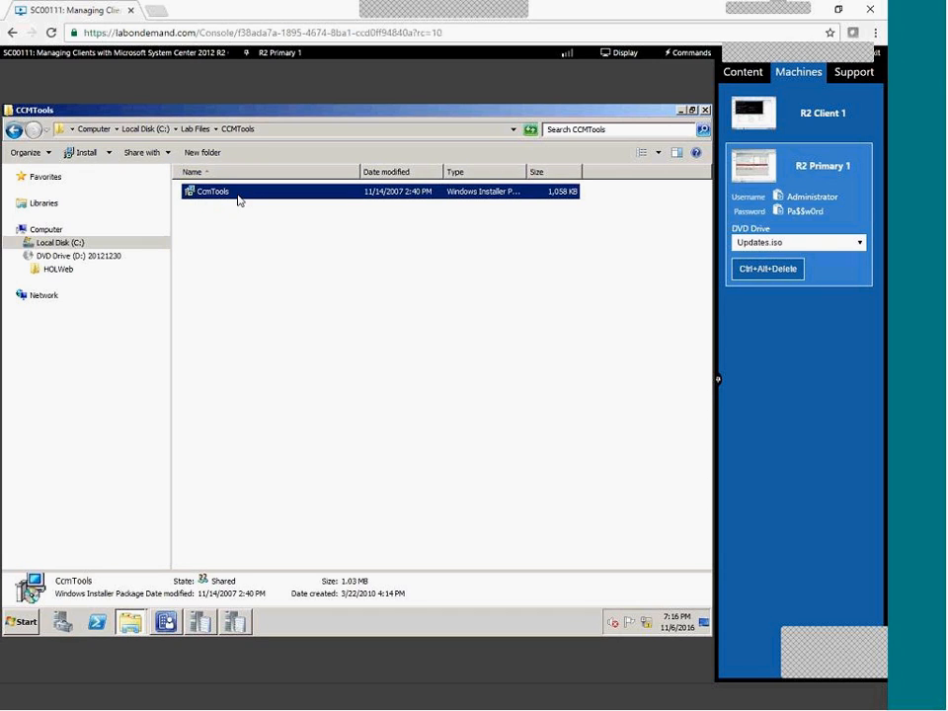
Start Create Package from Definition on Software Library's Packages node.
{"action": "left_click", "coordinate": [164, 622]}
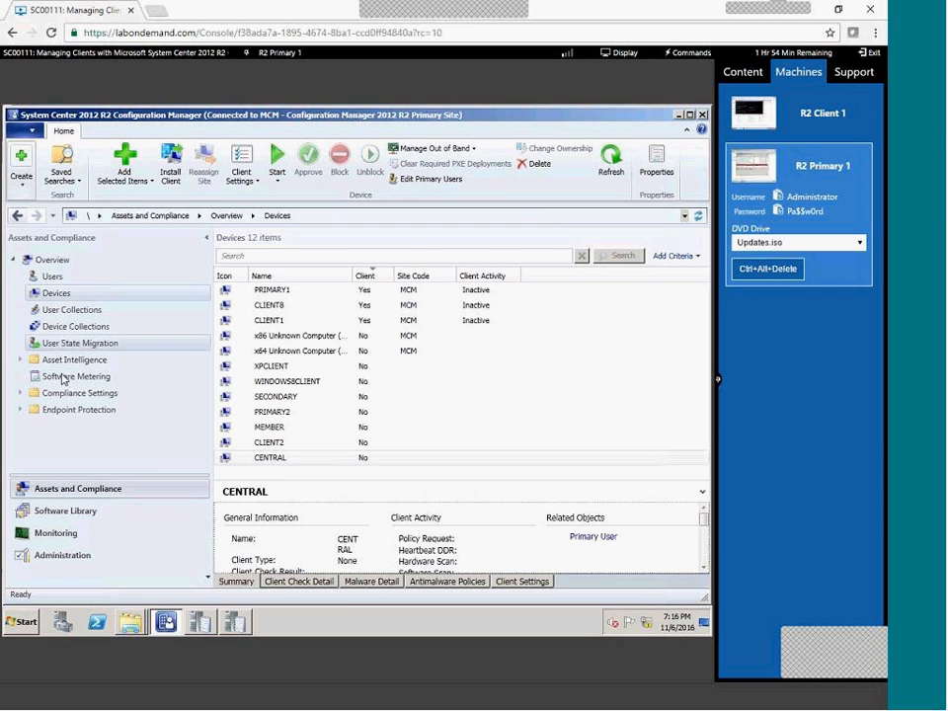
{"action": "left_click", "coordinate": [47, 513]}
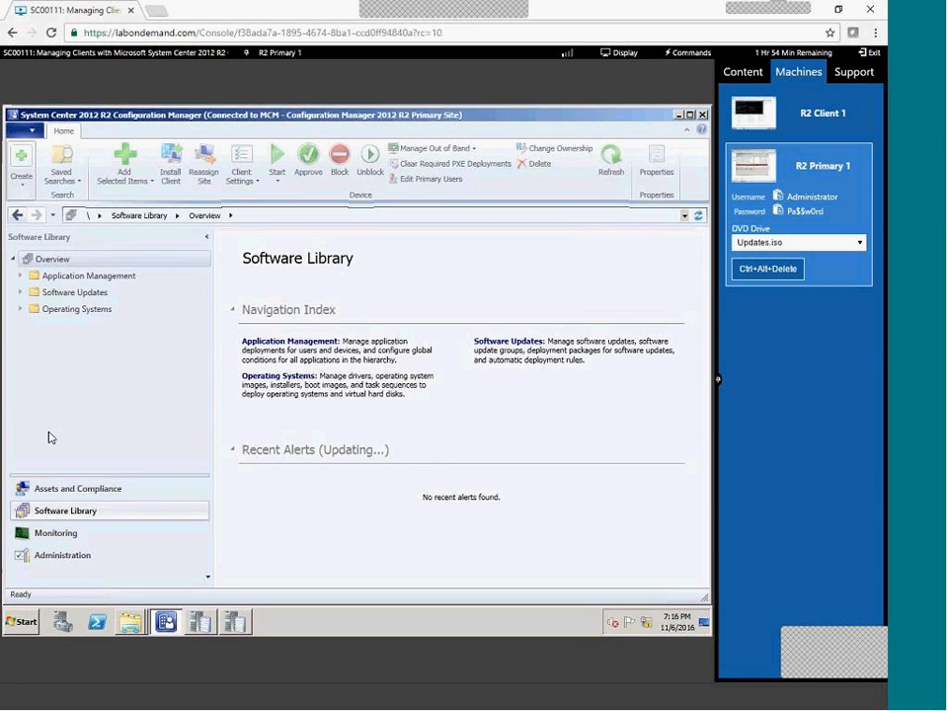
{"action": "left_click", "coordinate": [20, 277]}
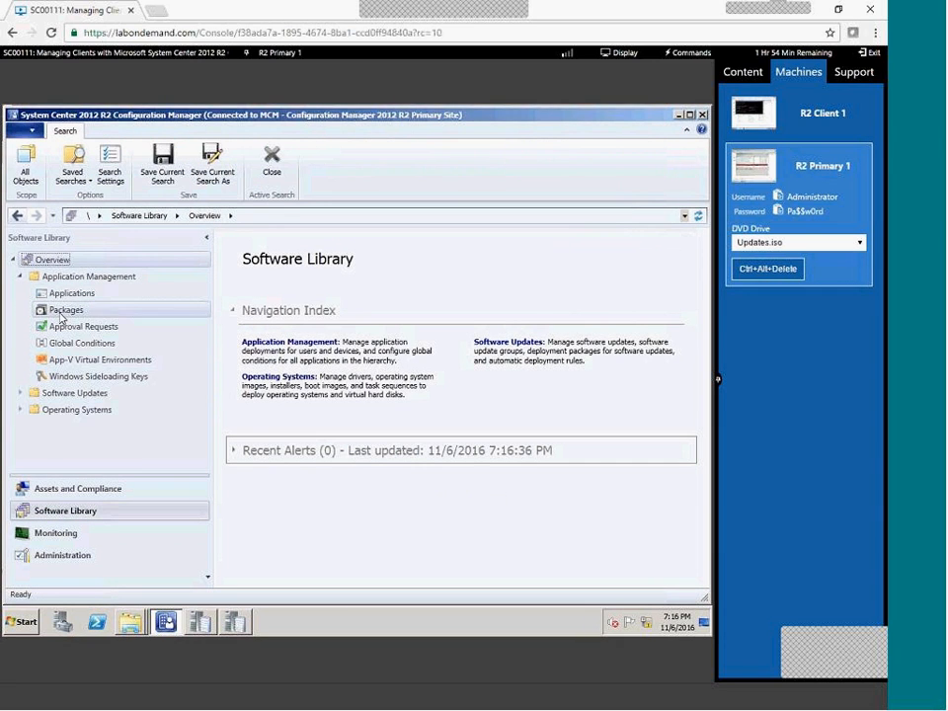
{"action": "left_click", "coordinate": [49, 308]}
{"action": "right_click", "coordinate": [61, 311]}
{"action": "left_click", "coordinate": [128, 341]}
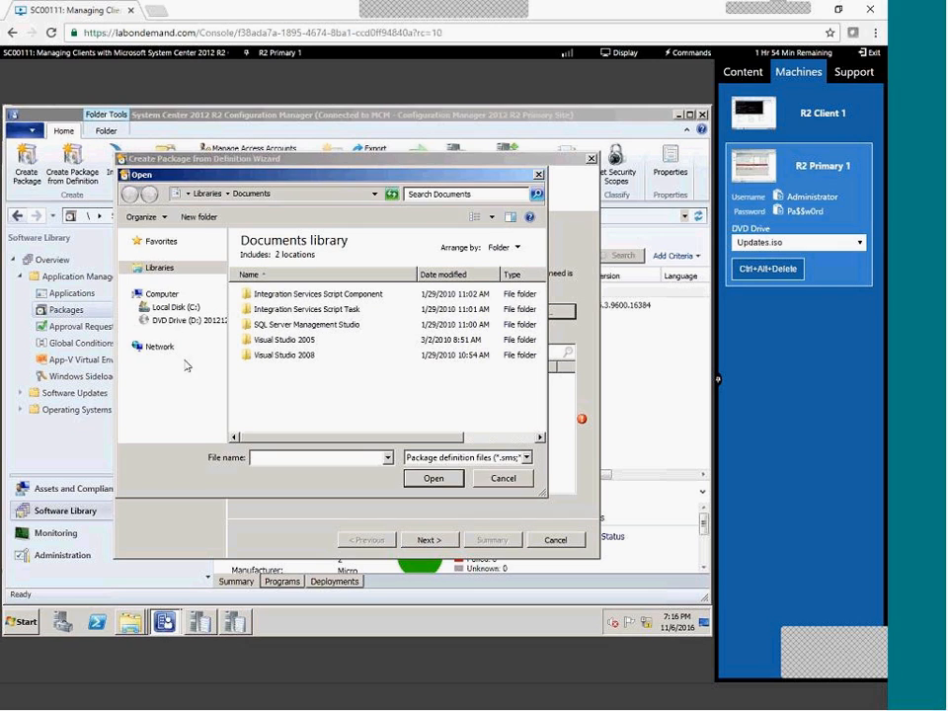
Load C:\Lab Files\CCMTools\CcmTools as the package definition file.
{"action": "left_click", "coordinate": [177, 308]}
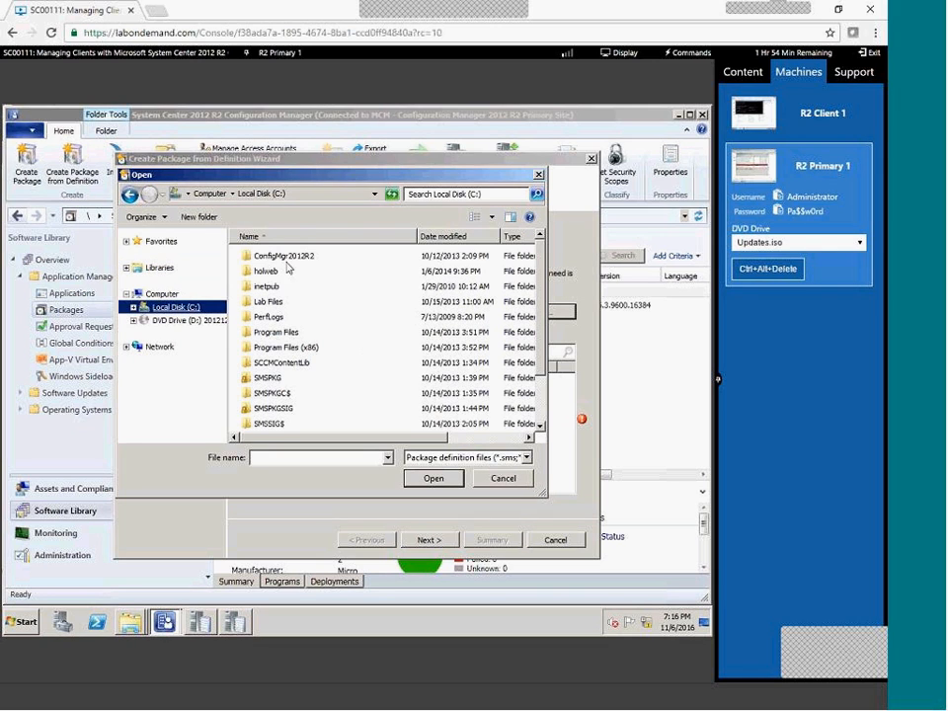
{"action": "left_click", "coordinate": [277, 313]}
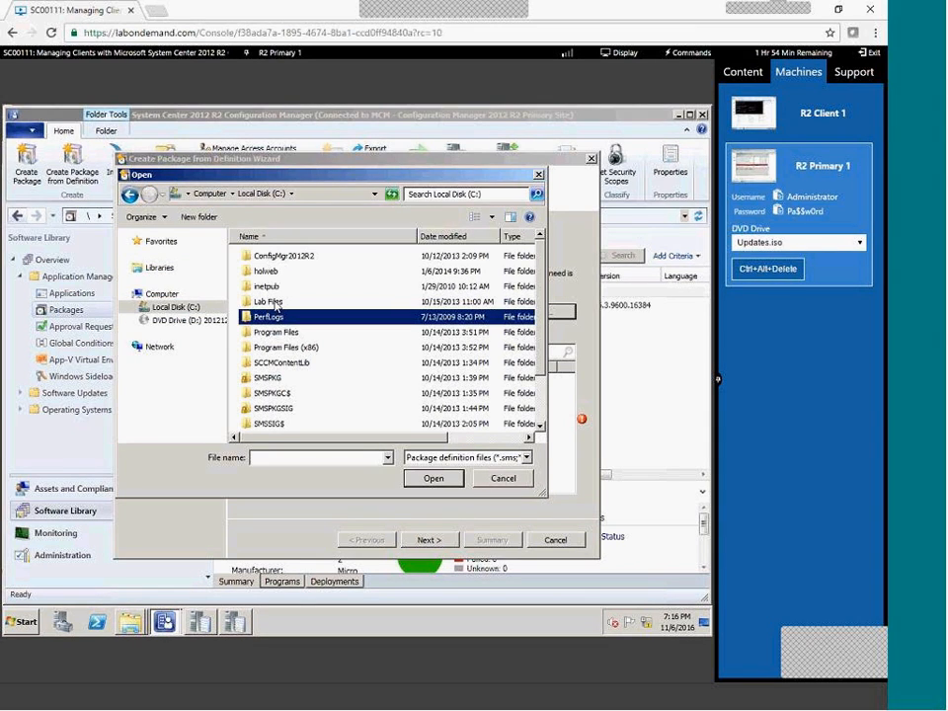
{"action": "double_click", "coordinate": [270, 302]}
{"action": "double_click", "coordinate": [276, 287]}
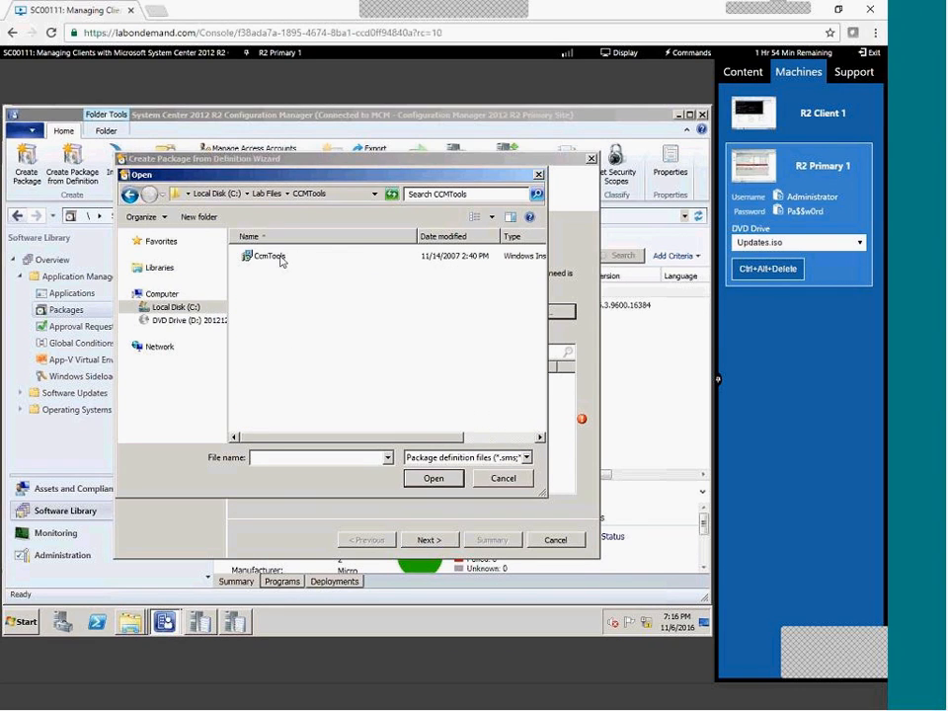
{"action": "left_click", "coordinate": [286, 261]}
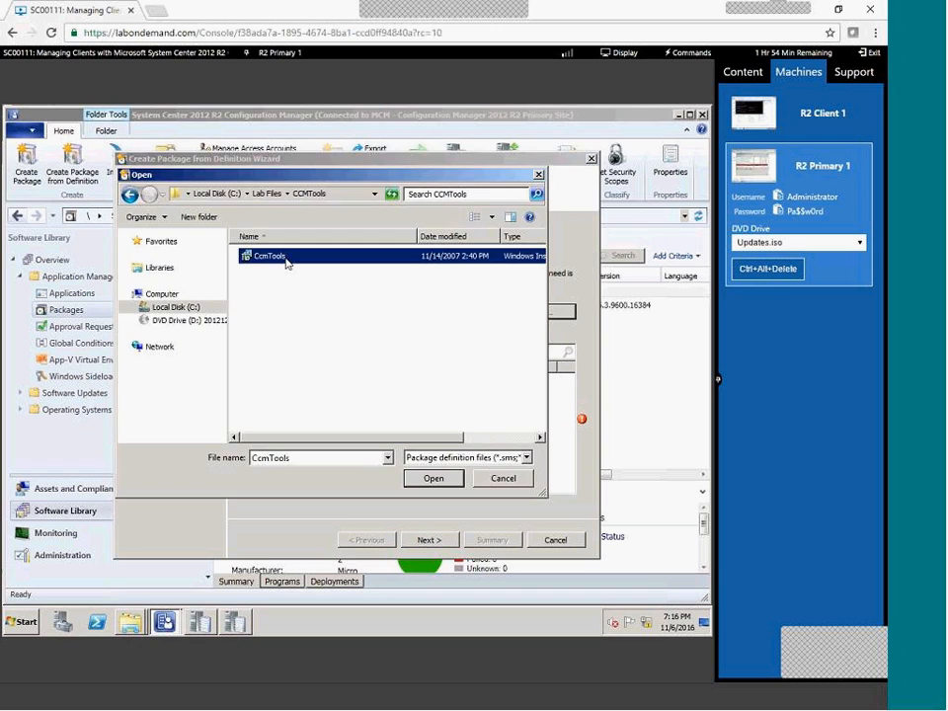
{"action": "double_click", "coordinate": [286, 261]}
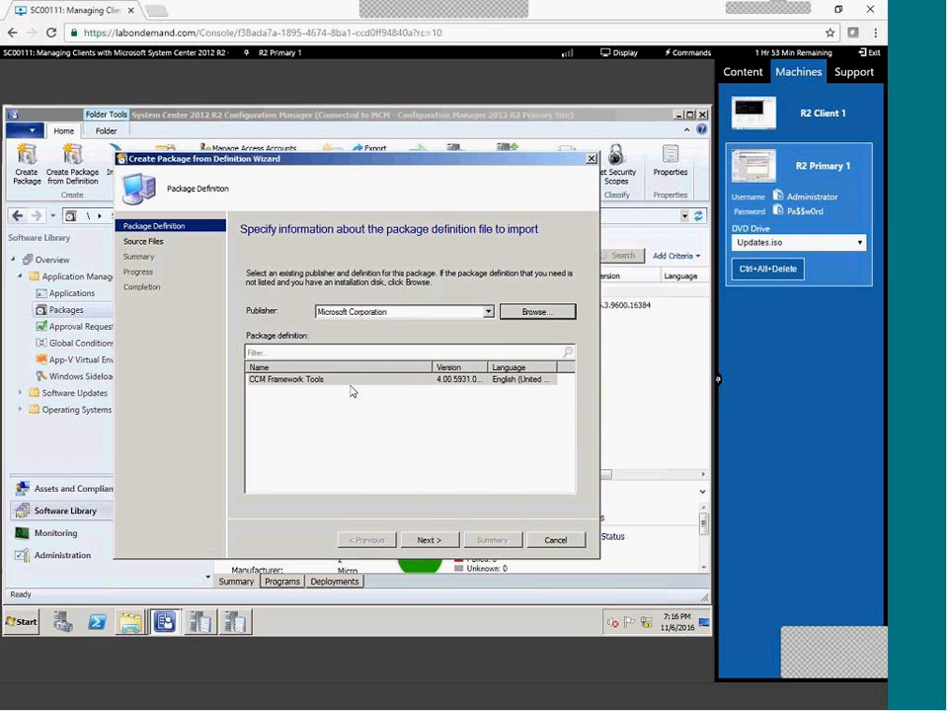
Choose to always obtain source files from a local folder on the site server.
{"action": "left_click", "coordinate": [440, 541]}
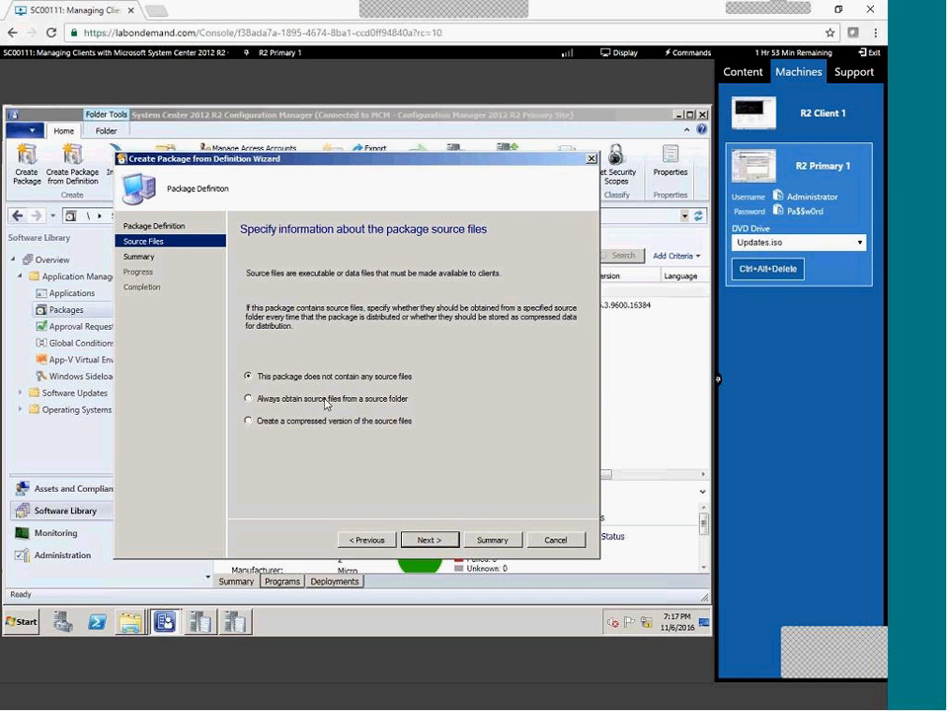
{"action": "key", "text": "Down"}
{"action": "left_click", "coordinate": [420, 541]}
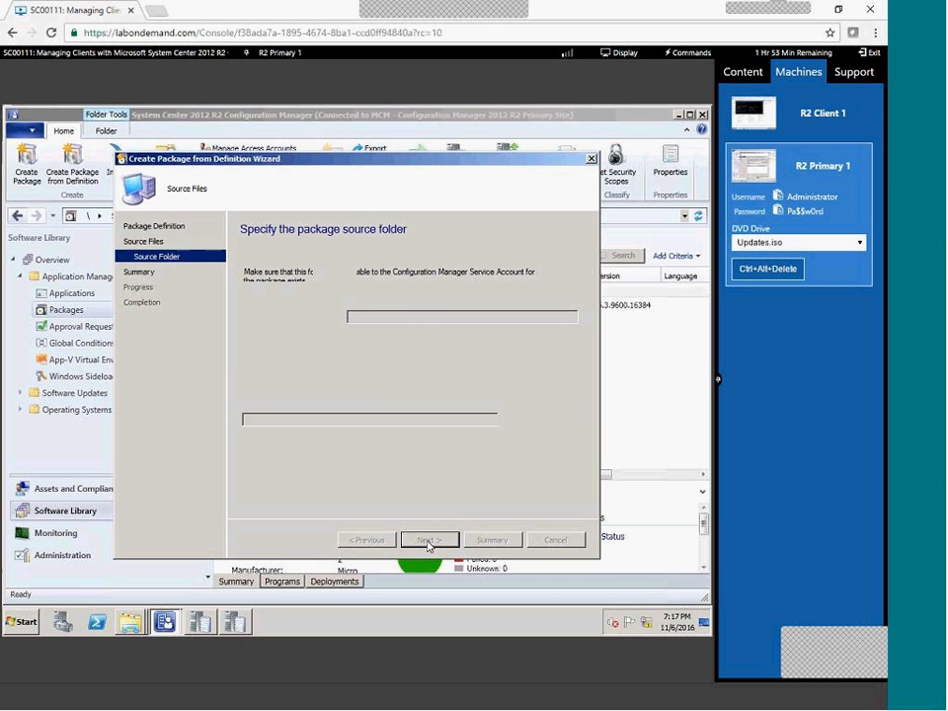
{"action": "left_click", "coordinate": [309, 385]}
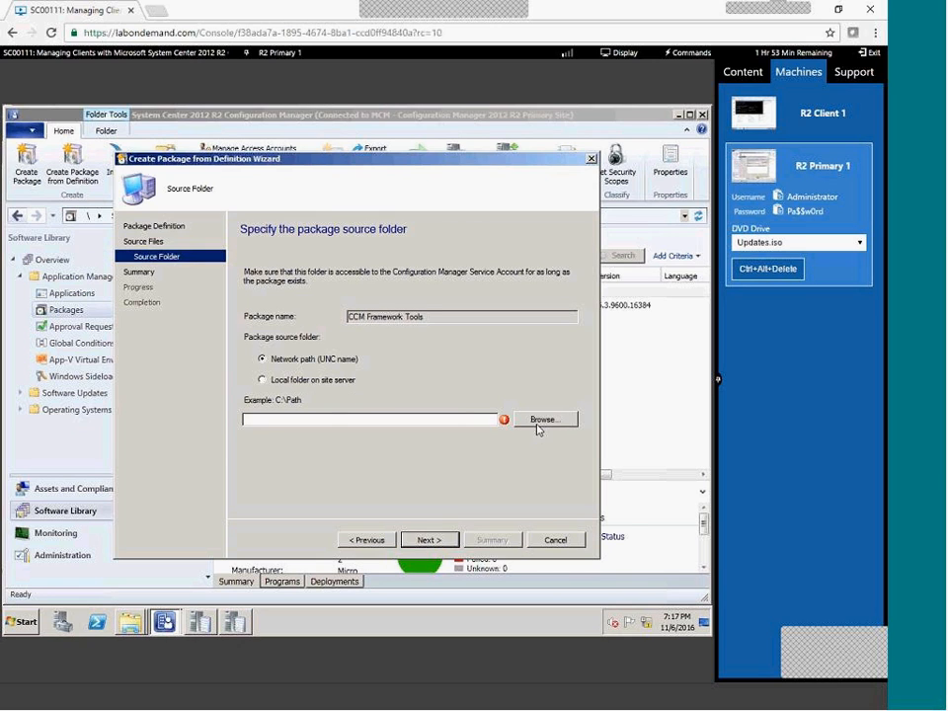
Set C:\Lab Files\CCMTools as the source folder and create the CCM Framework Tools package.
{"action": "left_click", "coordinate": [542, 429]}
{"action": "double_click", "coordinate": [300, 259]}
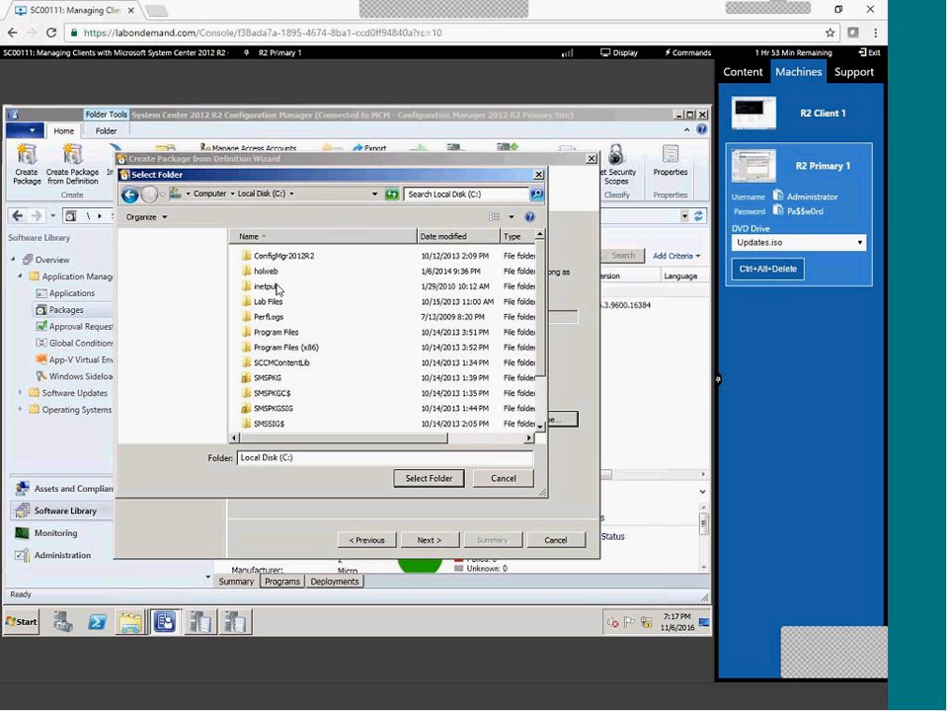
{"action": "left_click", "coordinate": [280, 305]}
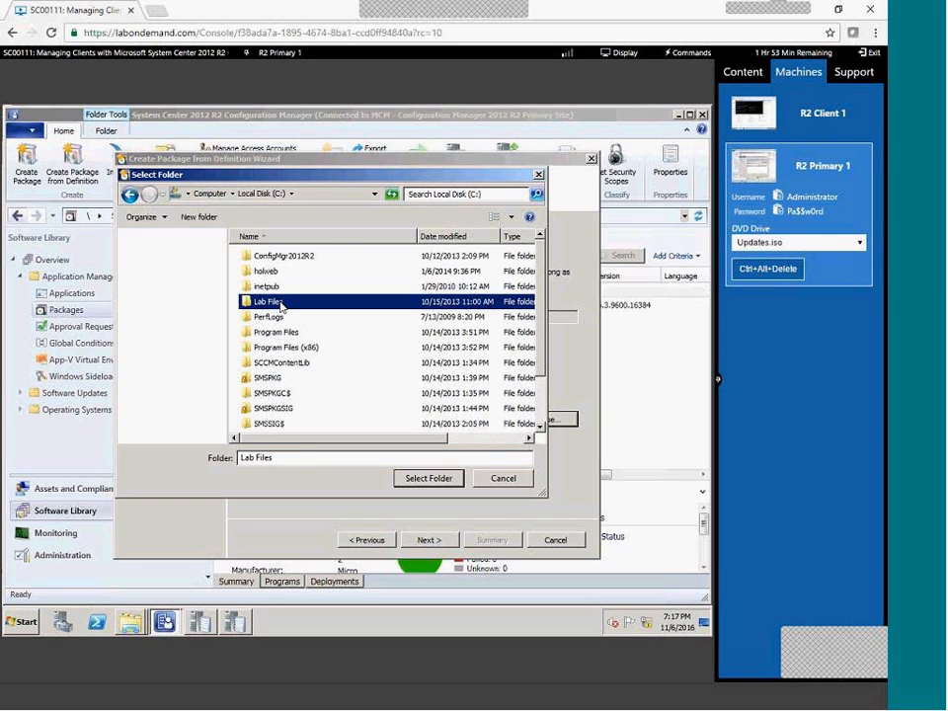
{"action": "double_click", "coordinate": [280, 304]}
{"action": "double_click", "coordinate": [281, 288]}
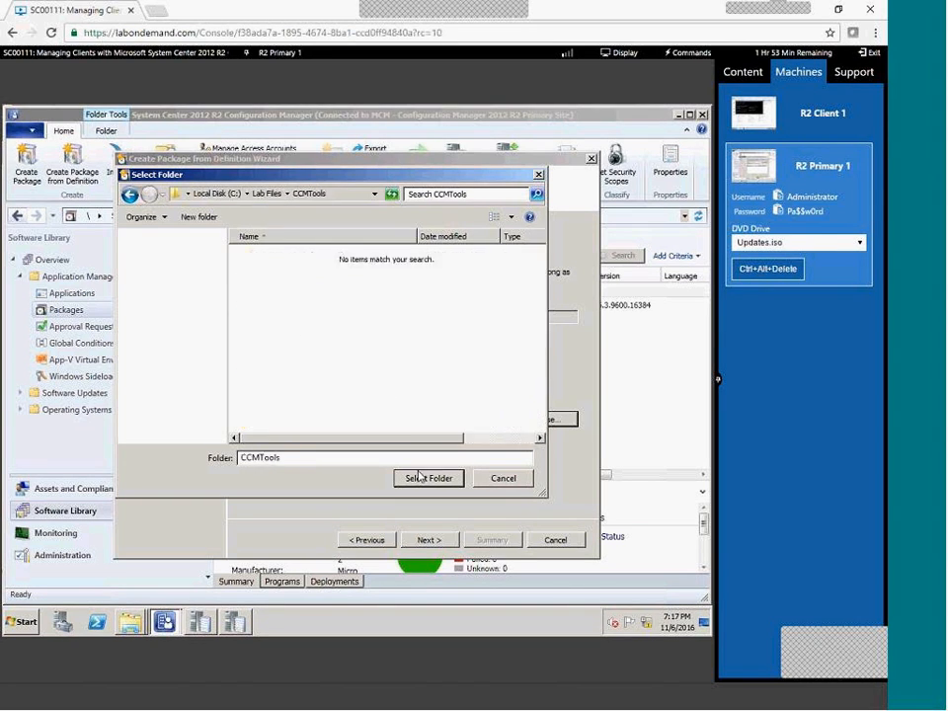
{"action": "left_click", "coordinate": [424, 480]}
{"action": "left_click", "coordinate": [431, 541]}
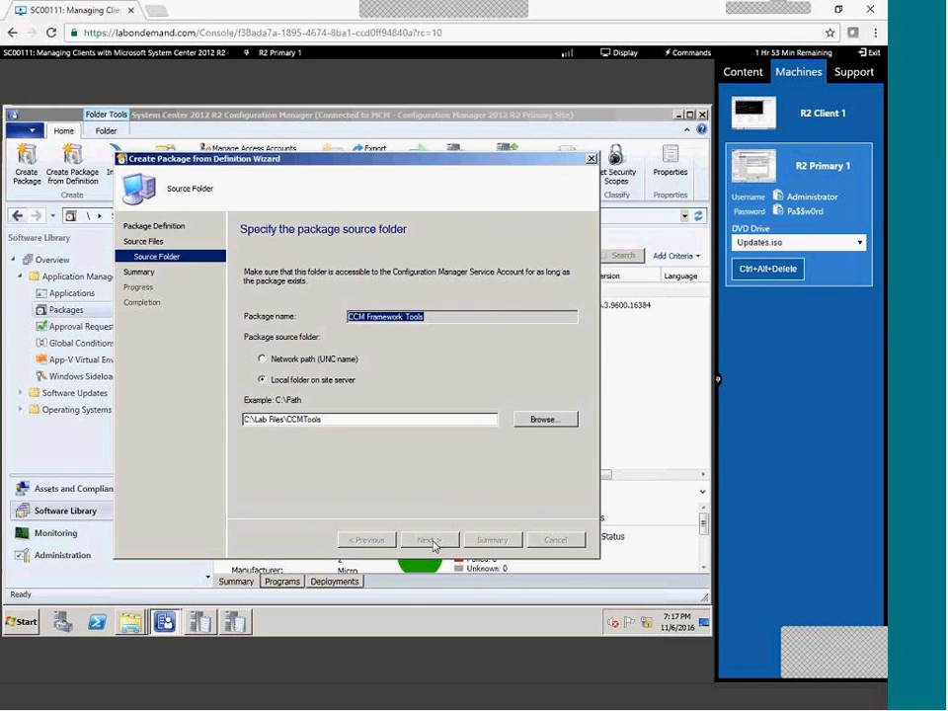
{"action": "left_click", "coordinate": [430, 540]}
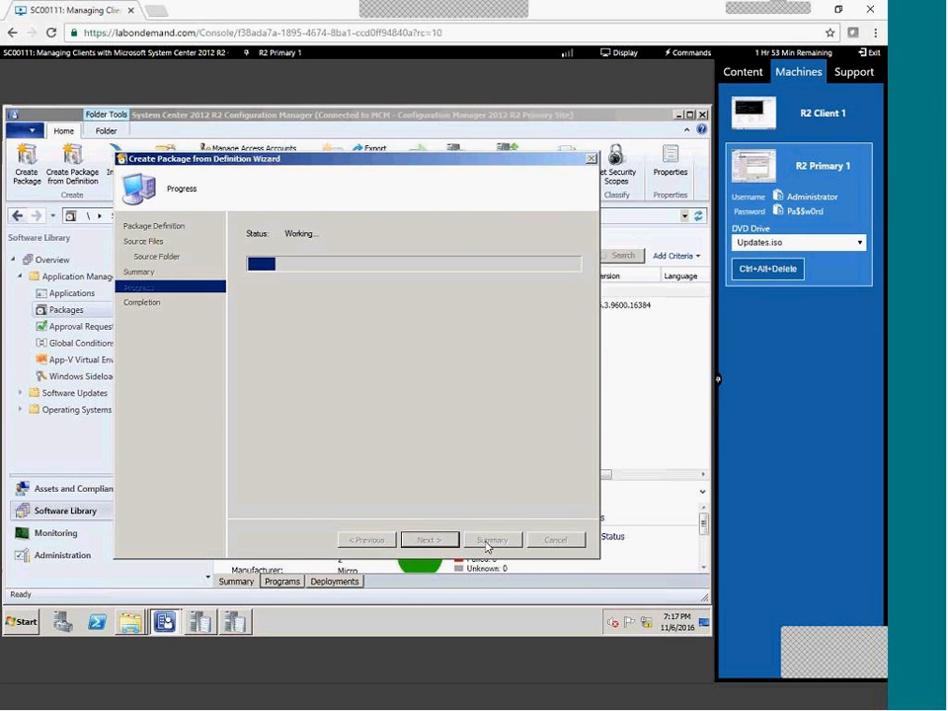
Select the new CCM Framework Tools package, abandoning a deployment started too early.
{"action": "left_click", "coordinate": [553, 541]}
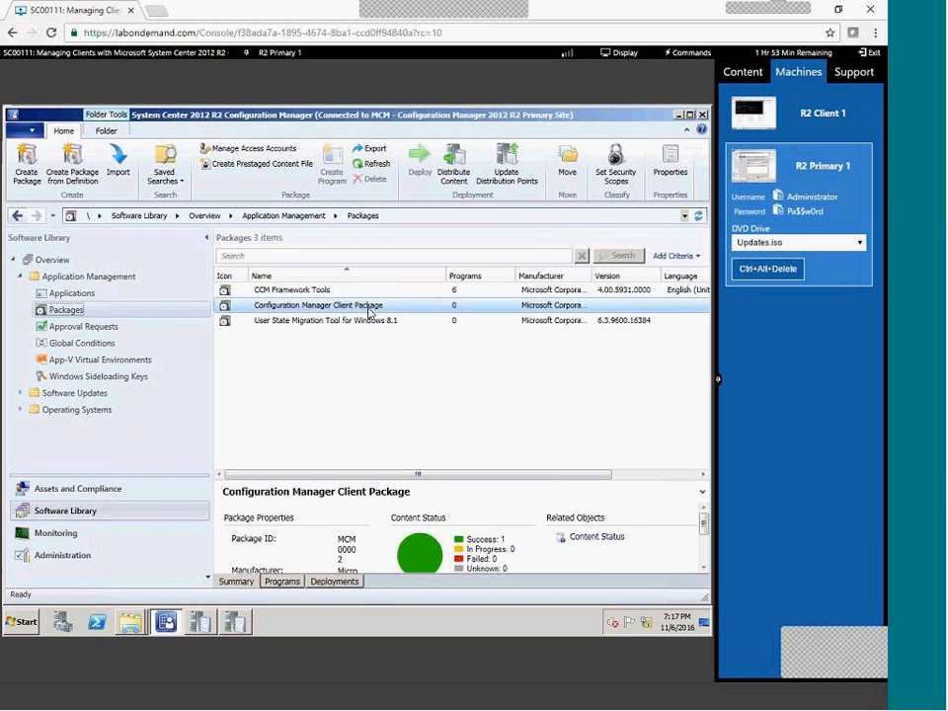
{"action": "left_click", "coordinate": [352, 293]}
{"action": "left_click", "coordinate": [425, 177]}
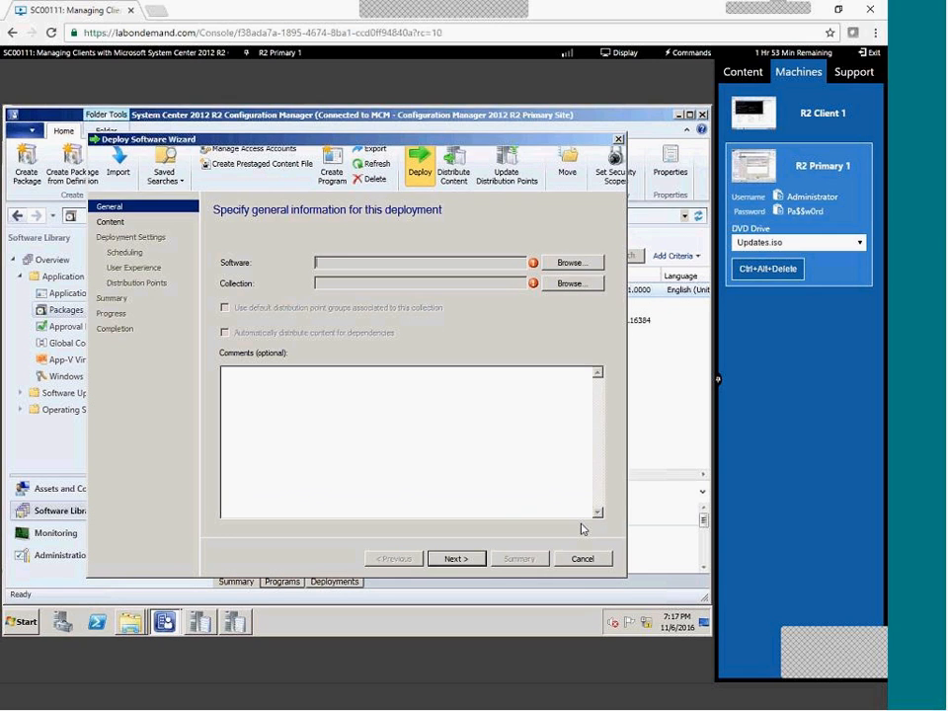
{"action": "left_click", "coordinate": [579, 559]}
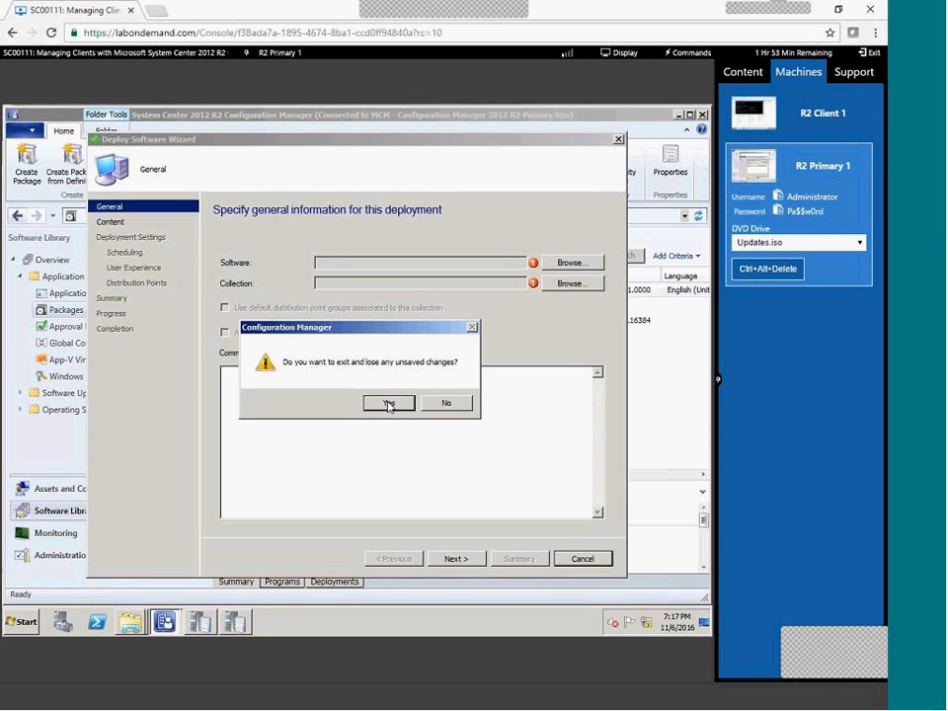
{"action": "left_click", "coordinate": [388, 405]}
Distribute the package content to the PRIMARY1.CONFIGMGRDOM.LOCAL distribution point.
{"action": "left_click", "coordinate": [454, 174]}
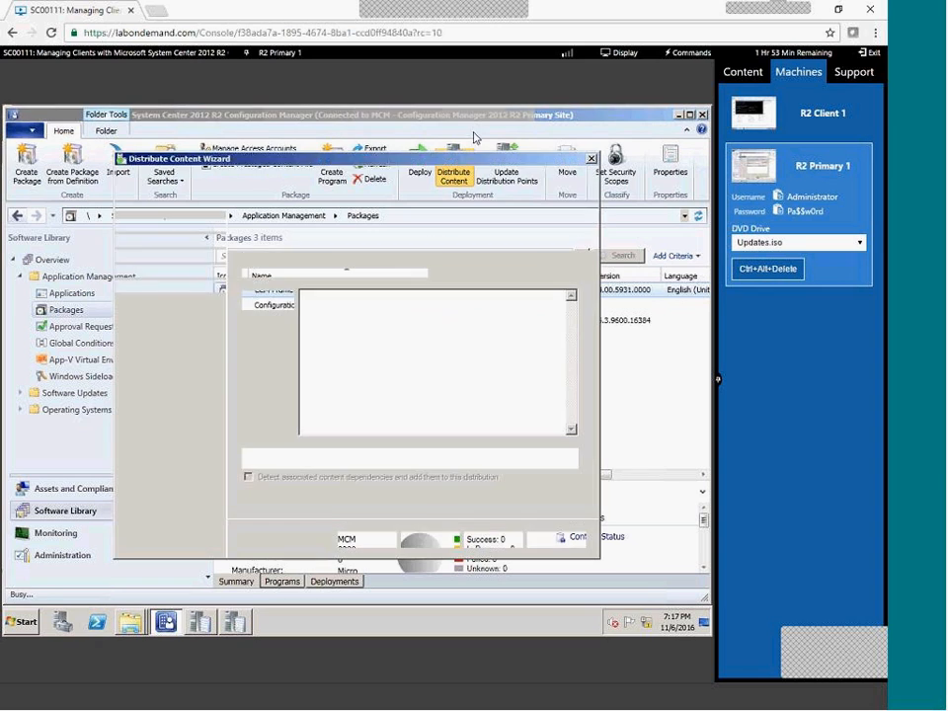
{"action": "left_click", "coordinate": [430, 539]}
{"action": "left_click", "coordinate": [541, 331]}
{"action": "left_click", "coordinate": [545, 364]}
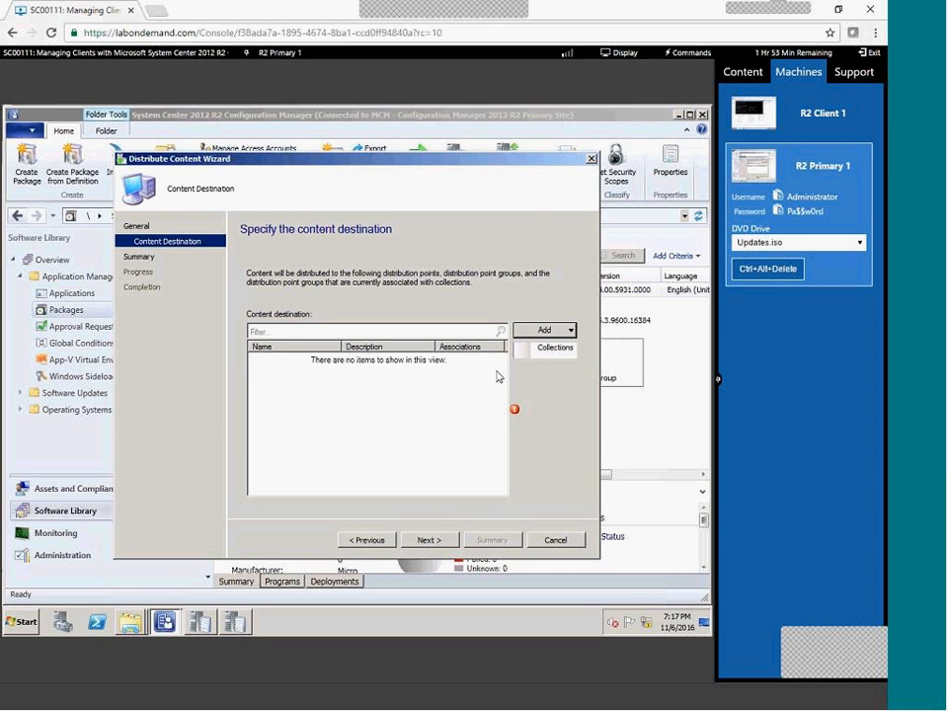
{"action": "left_click", "coordinate": [205, 332]}
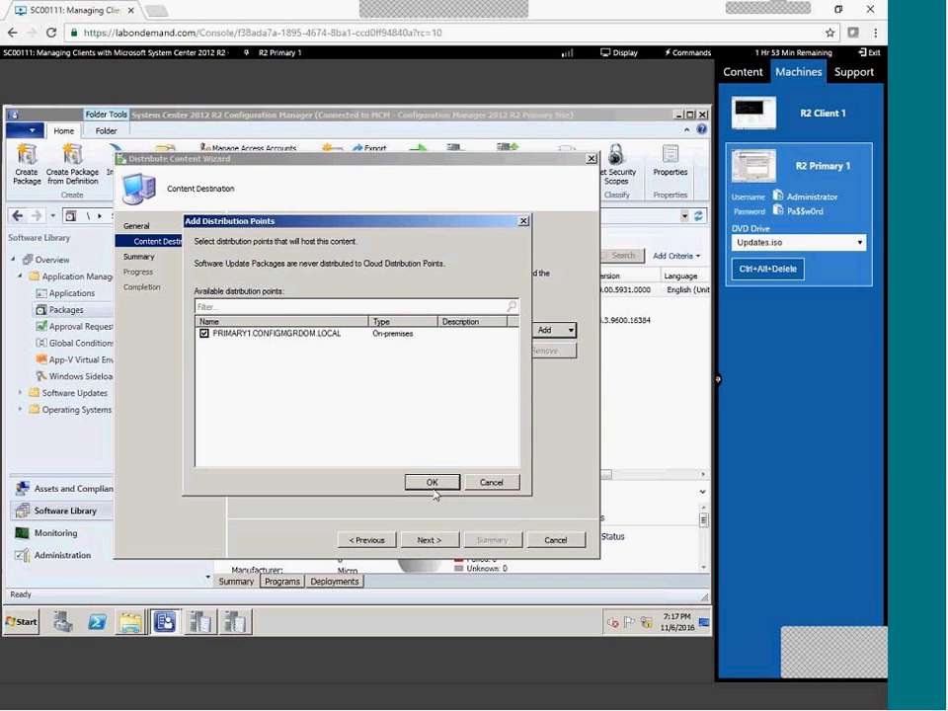
{"action": "left_click", "coordinate": [431, 482]}
{"action": "left_click", "coordinate": [441, 552]}
{"action": "left_click", "coordinate": [441, 552]}
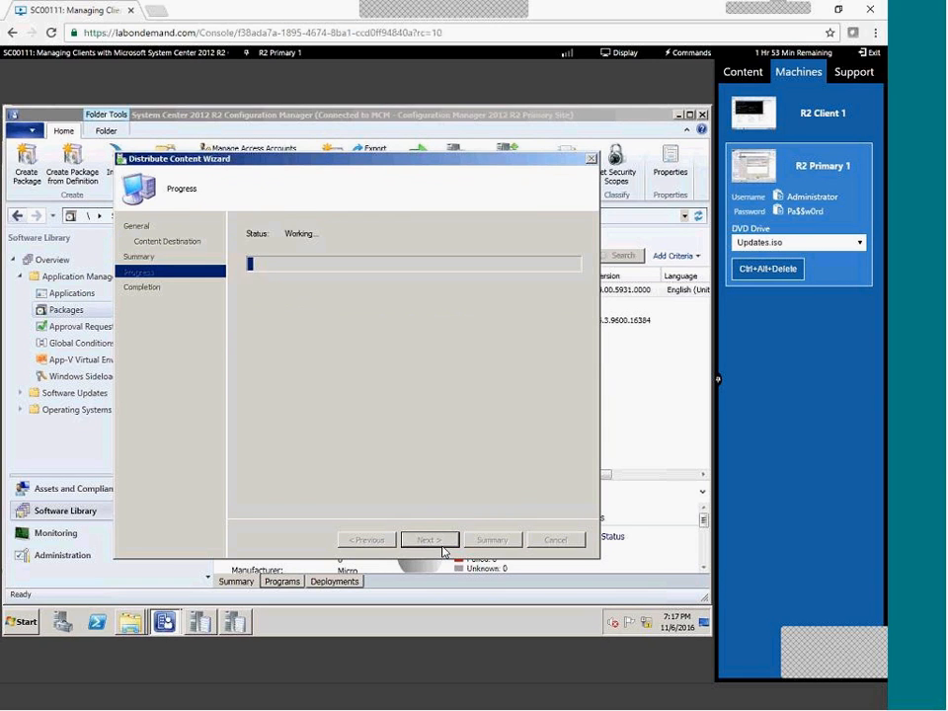
{"action": "left_click", "coordinate": [555, 540]}
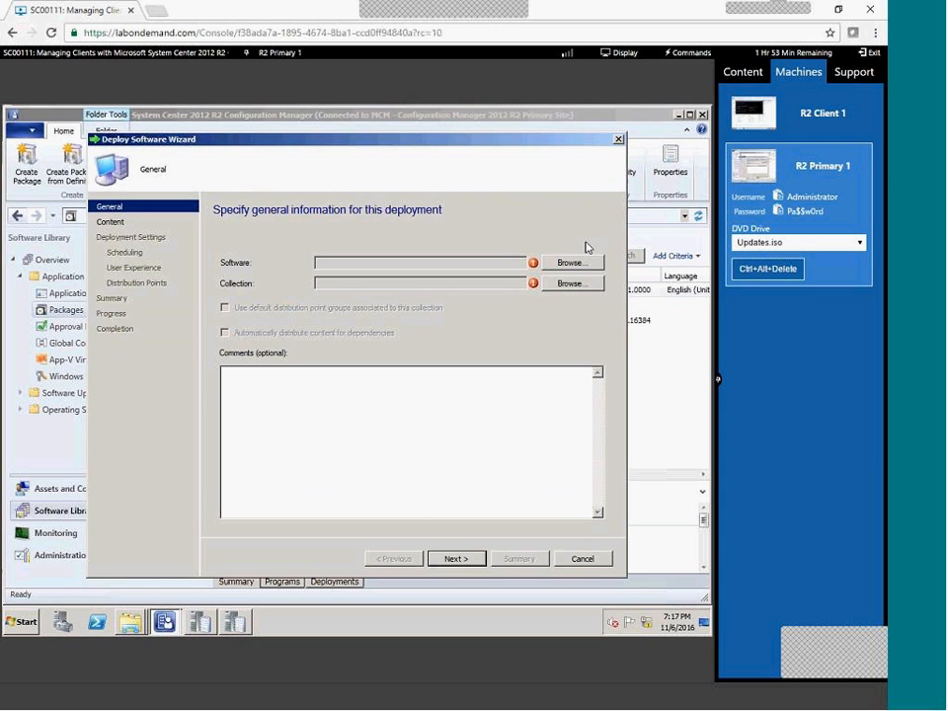
Pick the Per-system unattended program and the All Systems collection for the deployment.
{"action": "left_click", "coordinate": [574, 263]}
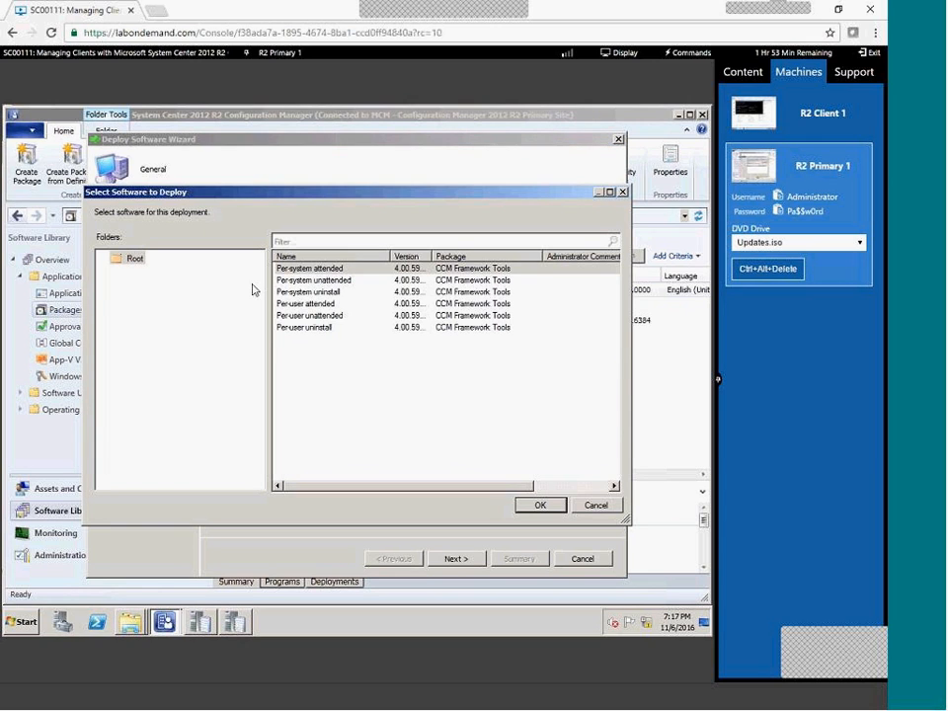
{"action": "left_click", "coordinate": [326, 280]}
{"action": "left_click", "coordinate": [551, 508]}
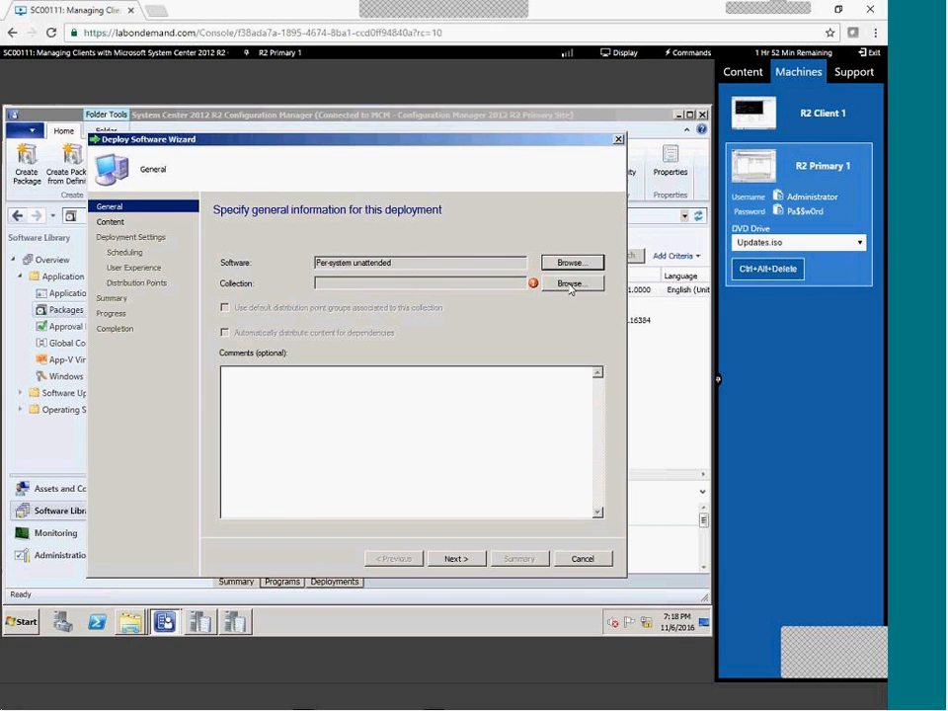
{"action": "left_click", "coordinate": [544, 284]}
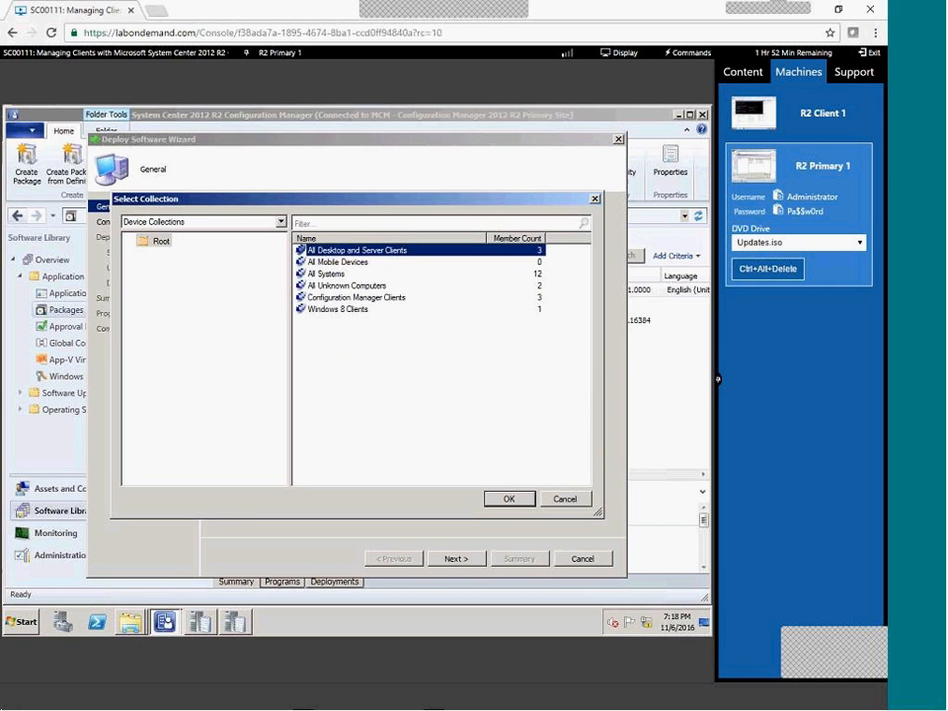
{"action": "left_click", "coordinate": [351, 276]}
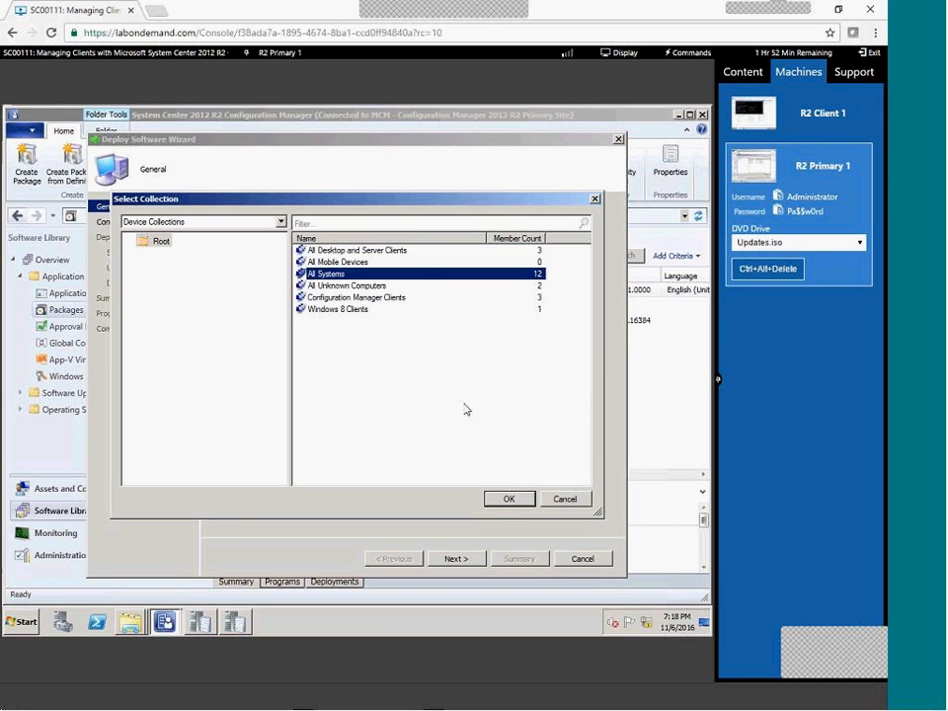
{"action": "left_click", "coordinate": [508, 499]}
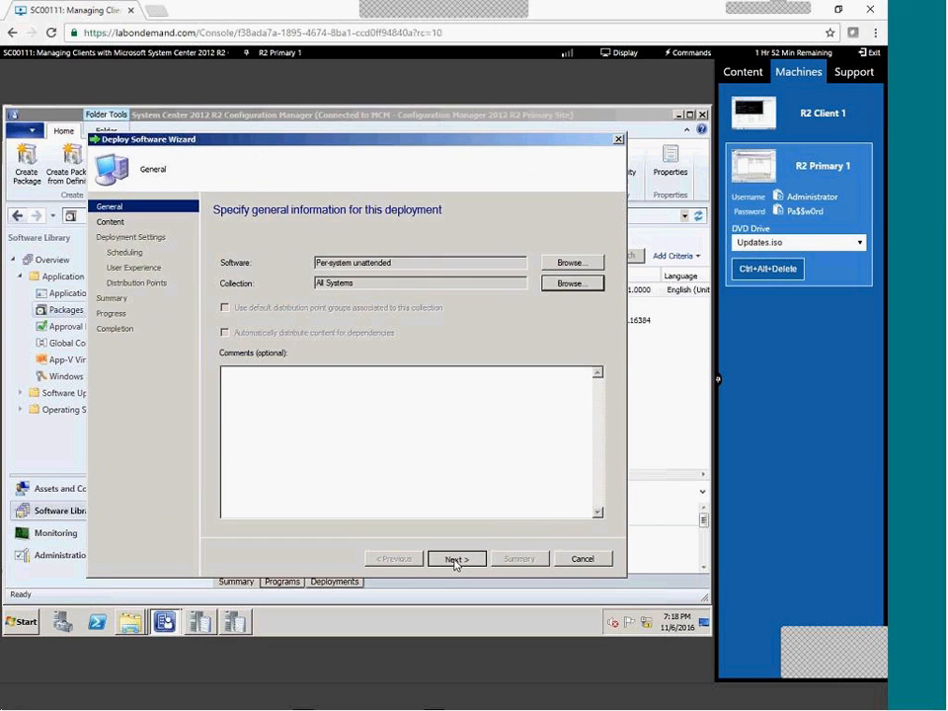
{"action": "left_click", "coordinate": [455, 559]}
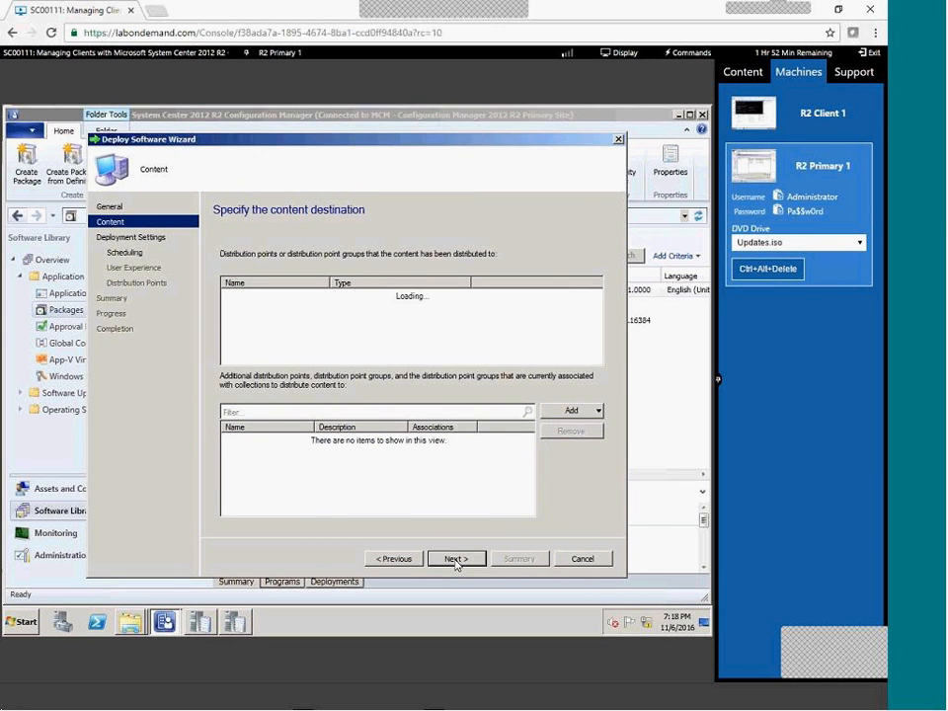
Add an As soon as possible assignment schedule to the deployment.
{"action": "left_click", "coordinate": [455, 559]}
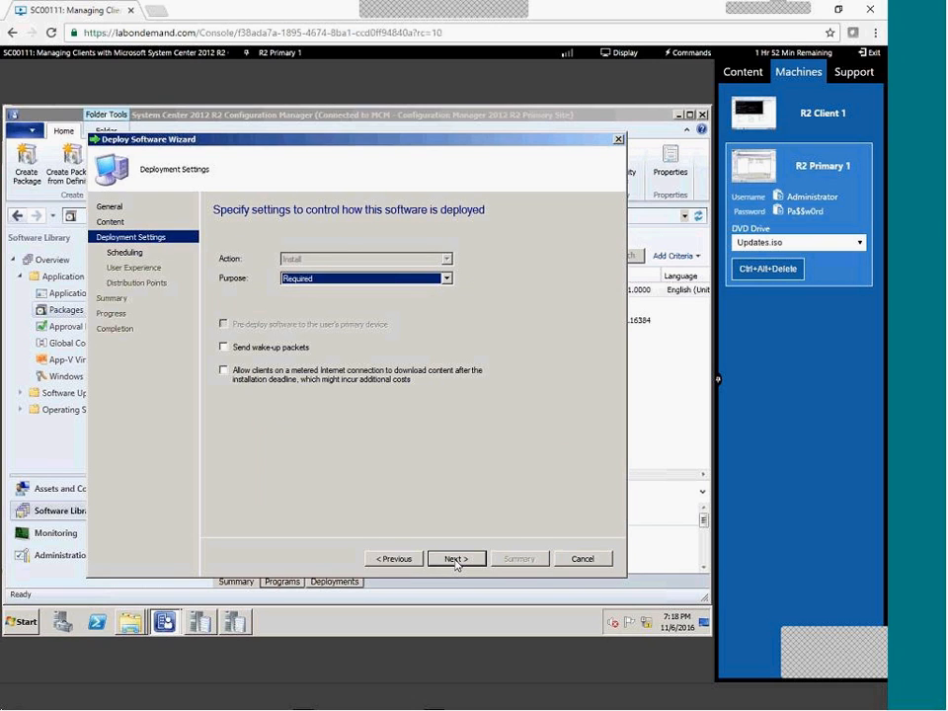
{"action": "left_click", "coordinate": [455, 559]}
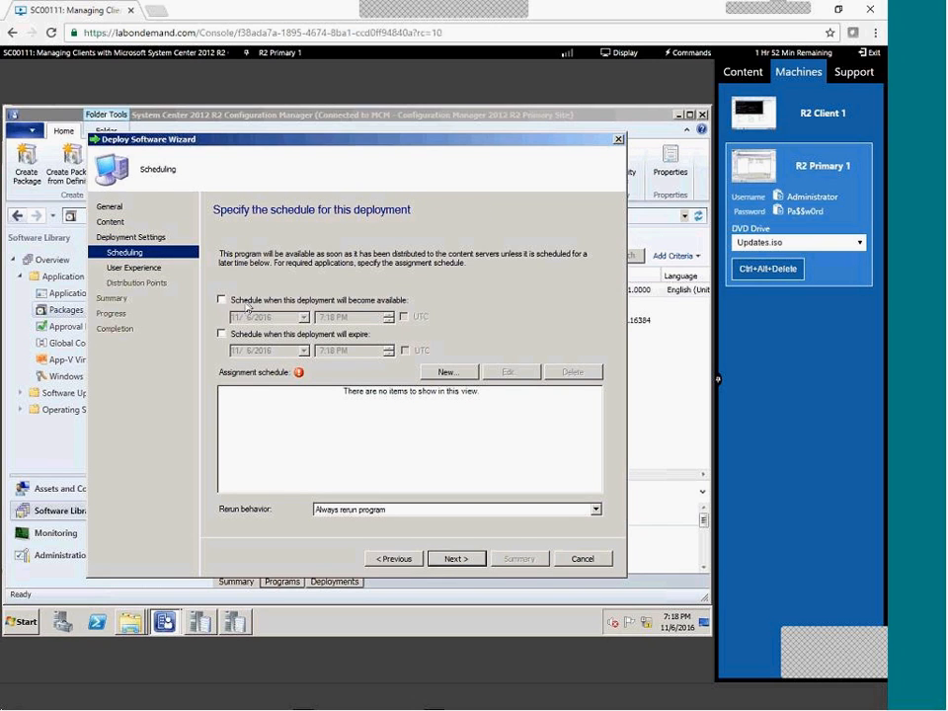
{"action": "left_click", "coordinate": [246, 301]}
{"action": "left_click", "coordinate": [447, 374]}
{"action": "left_click", "coordinate": [238, 367]}
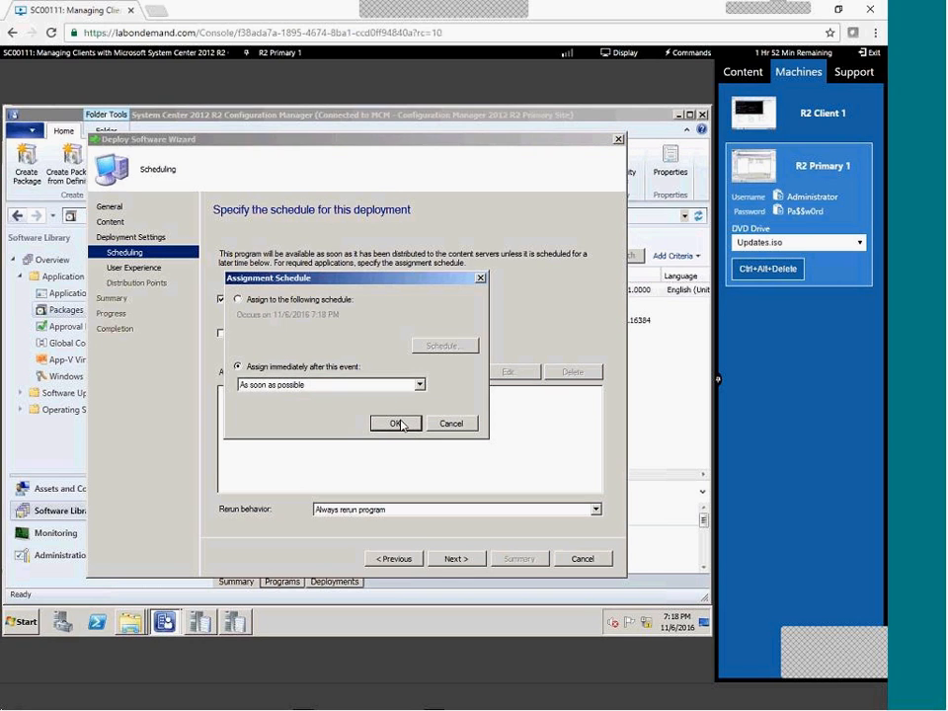
{"action": "left_click", "coordinate": [397, 423]}
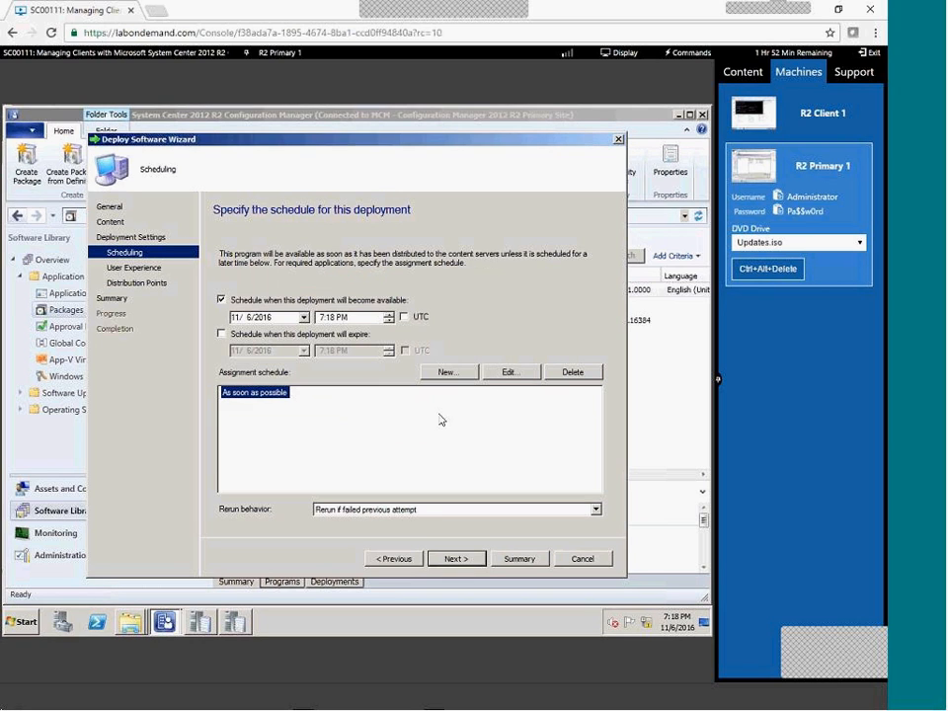
Clear the System restart option, finish the deployment, and go to Administration.
{"action": "left_click", "coordinate": [458, 562]}
{"action": "left_click", "coordinate": [458, 562]}
{"action": "left_click", "coordinate": [390, 559]}
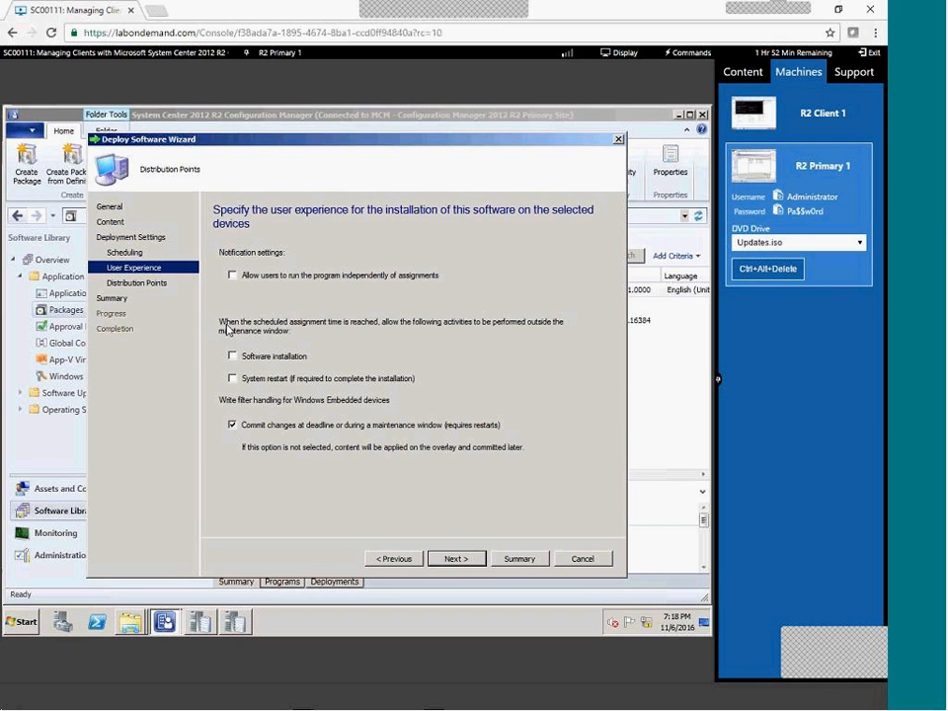
{"action": "left_click", "coordinate": [271, 381]}
{"action": "left_click", "coordinate": [464, 560]}
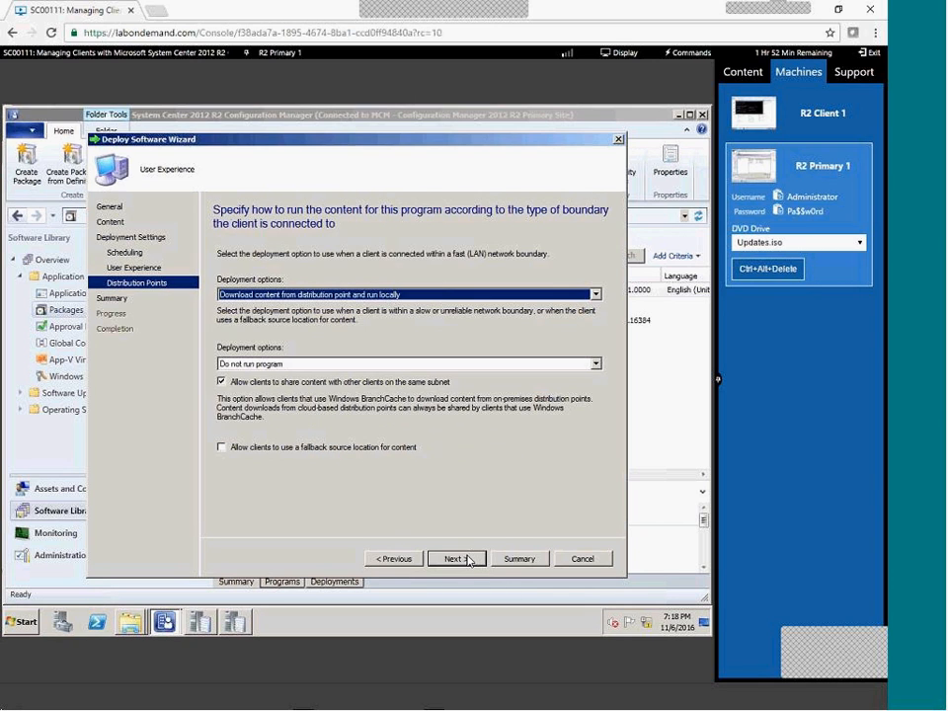
{"action": "left_click", "coordinate": [468, 560]}
{"action": "left_click", "coordinate": [456, 559]}
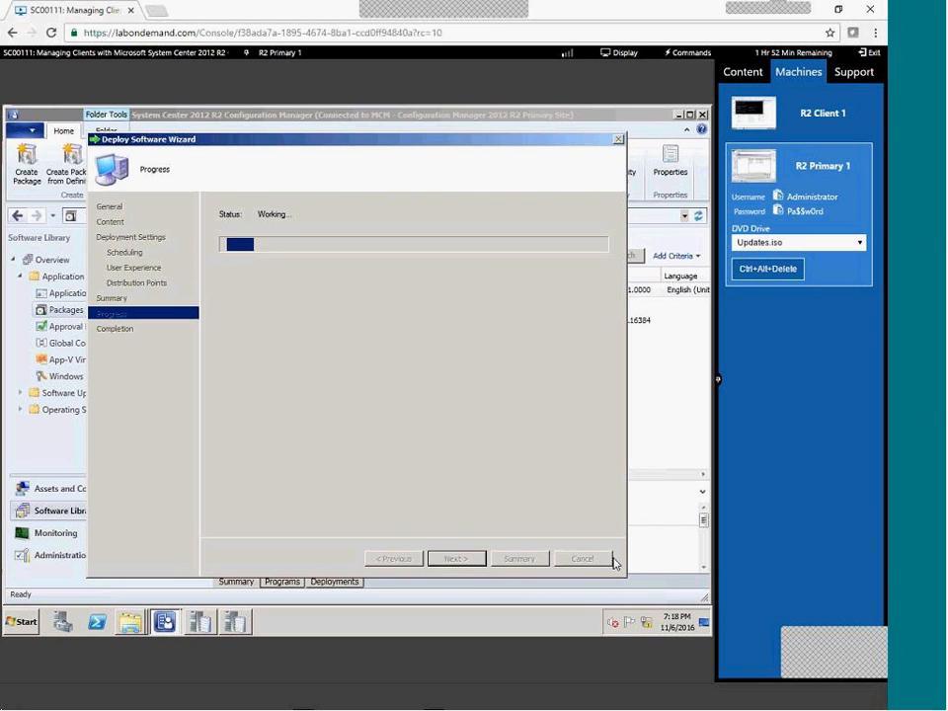
{"action": "left_click", "coordinate": [580, 561]}
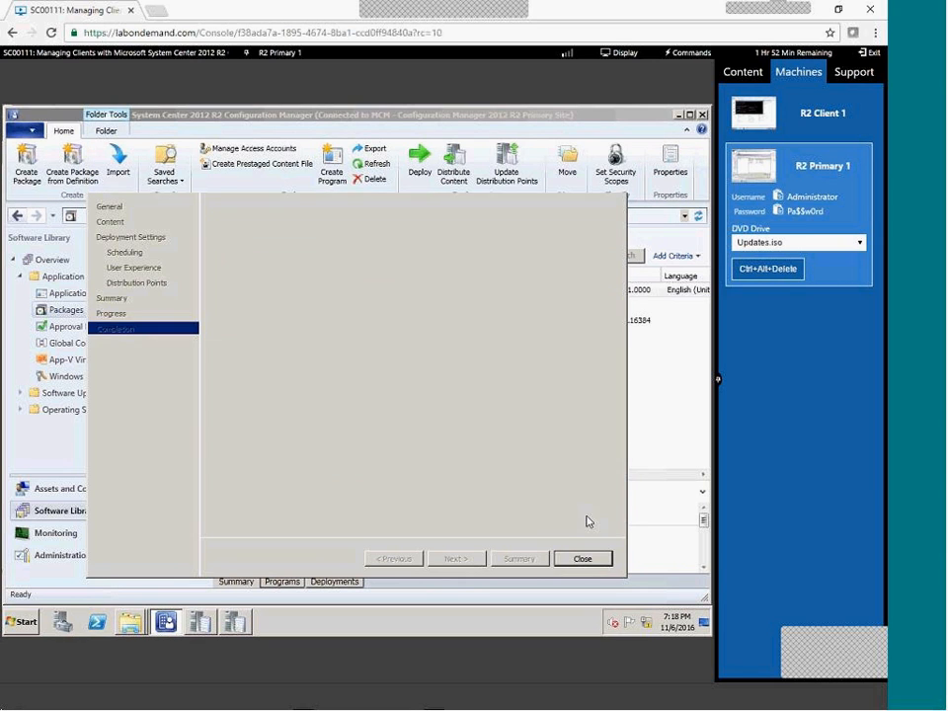
{"action": "left_click", "coordinate": [69, 488]}
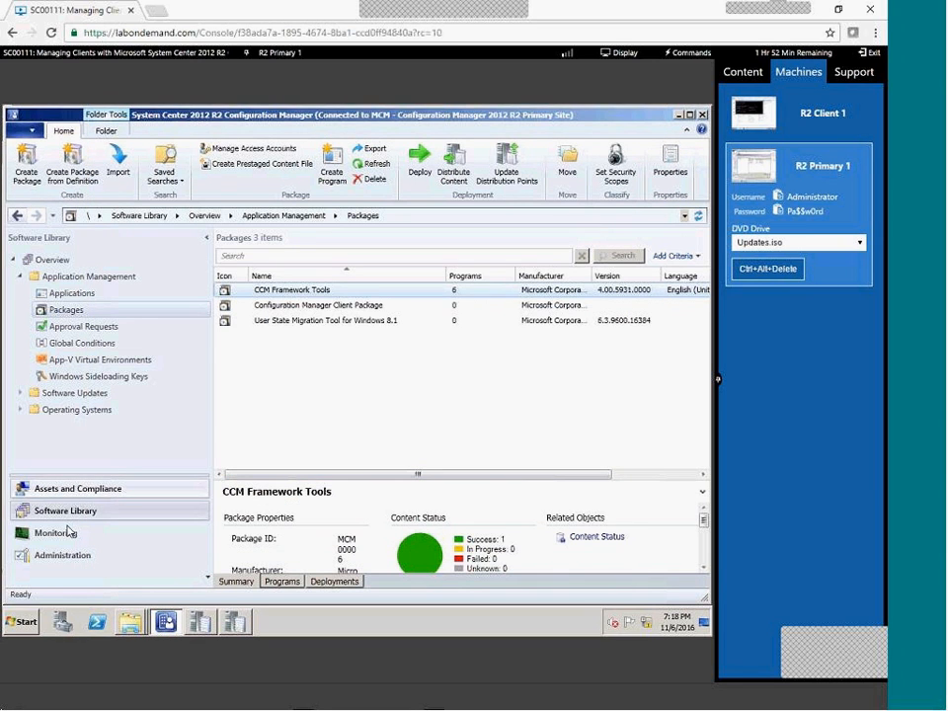
{"action": "left_click", "coordinate": [65, 556]}
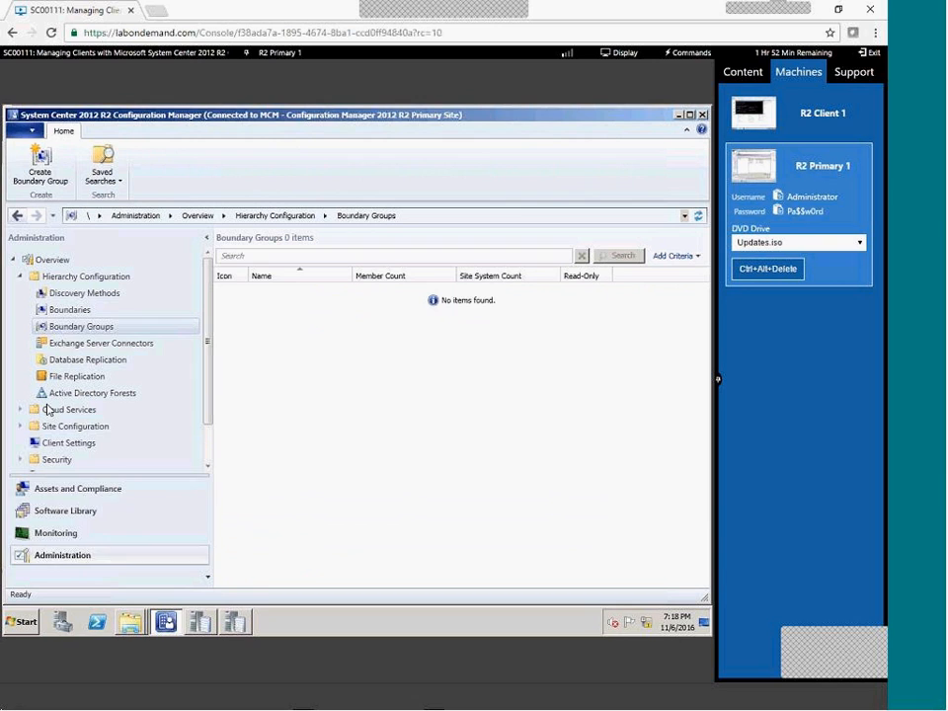
Create an Active Directory site boundary for Default-First-Site-Name.
{"action": "left_click", "coordinate": [81, 312]}
{"action": "right_click", "coordinate": [87, 314]}
{"action": "left_click", "coordinate": [123, 328]}
{"action": "left_click", "coordinate": [510, 280]}
{"action": "left_click", "coordinate": [464, 293]}
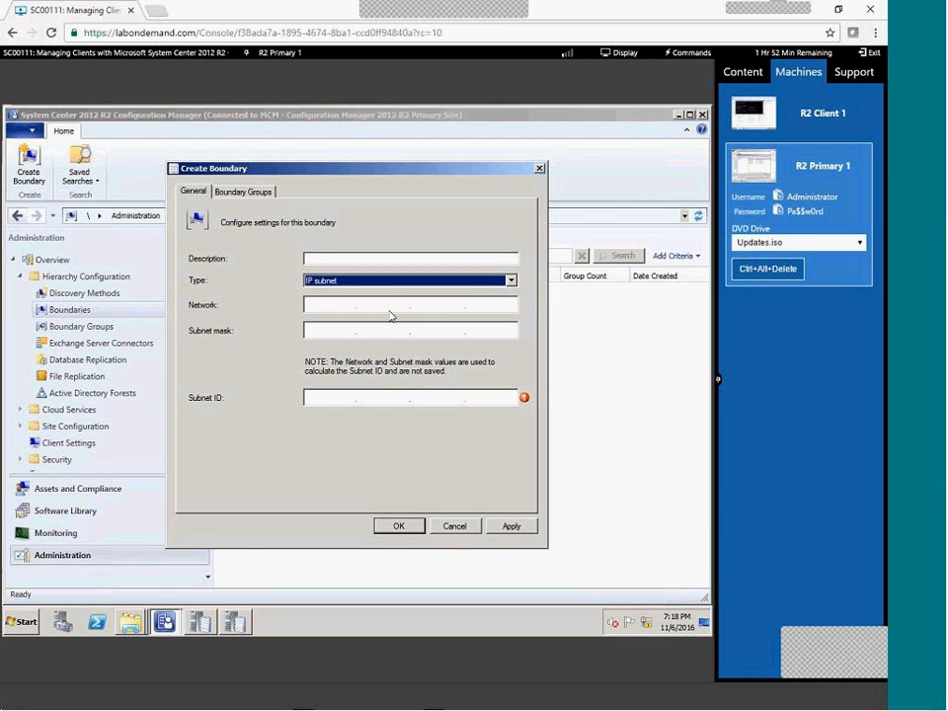
{"action": "left_click", "coordinate": [509, 280]}
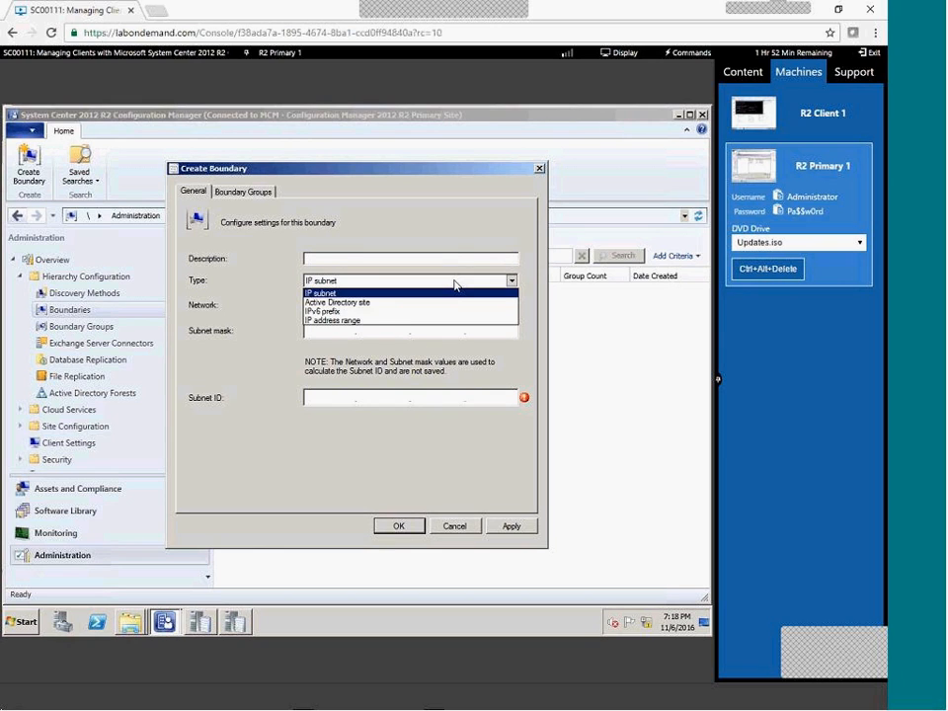
{"action": "left_click", "coordinate": [375, 301]}
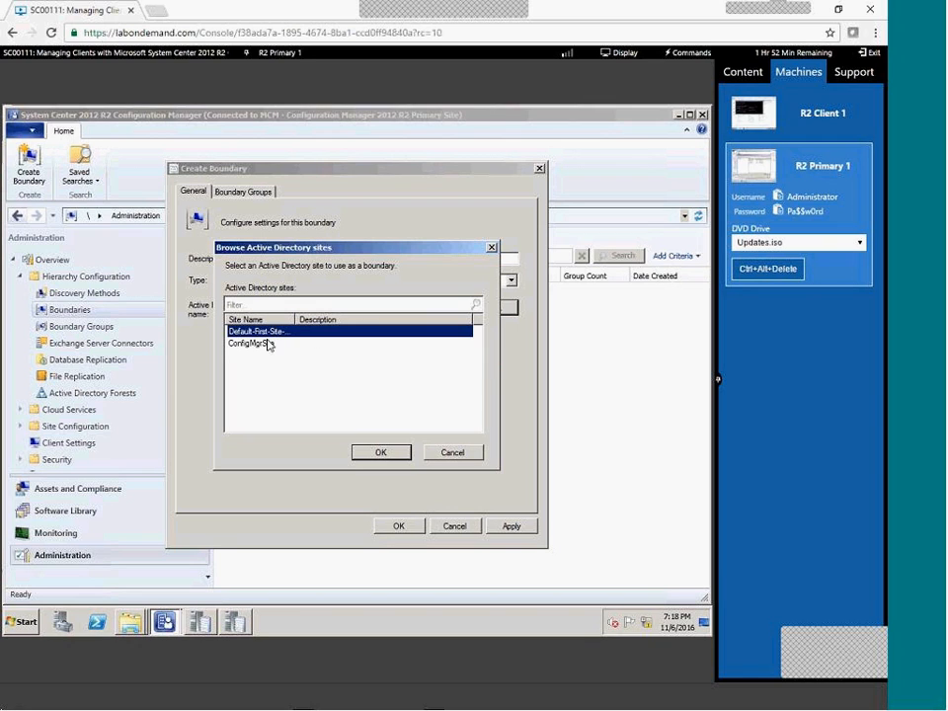
{"action": "left_click", "coordinate": [377, 450]}
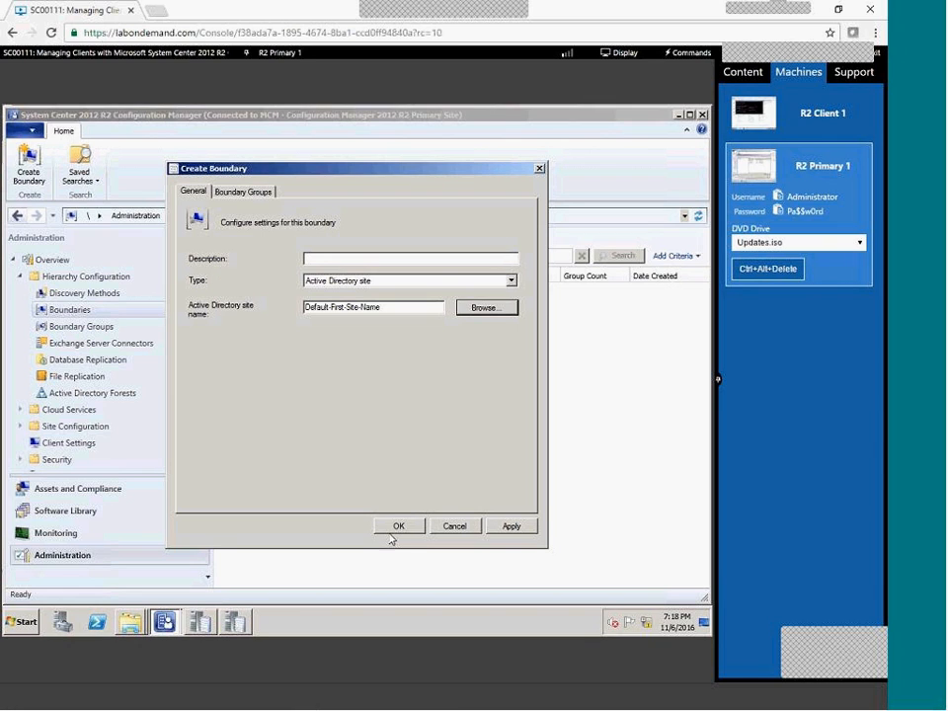
{"action": "left_click", "coordinate": [254, 192]}
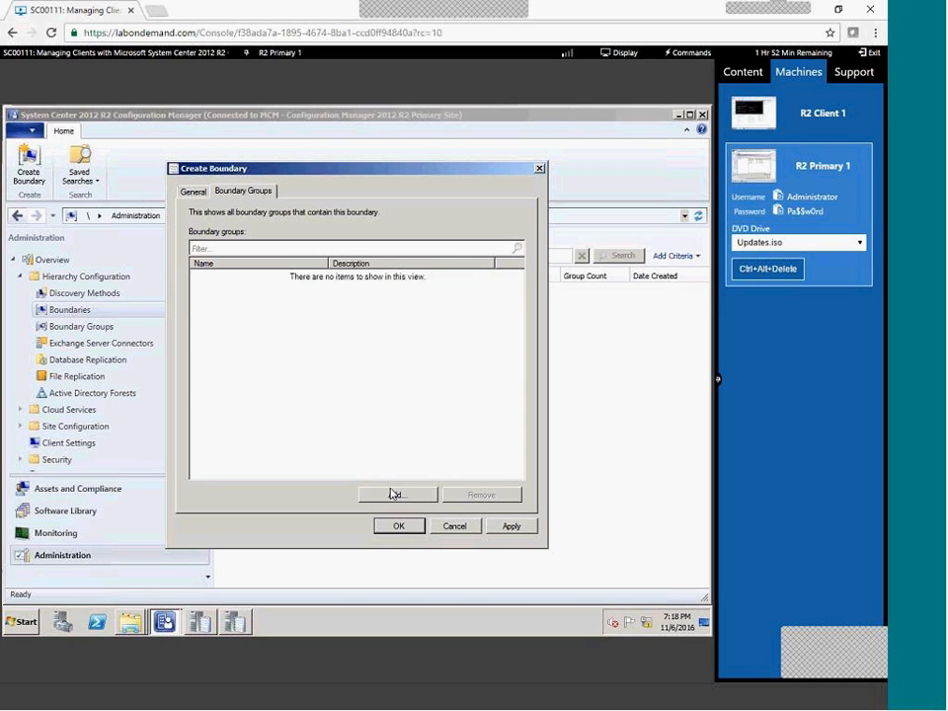
{"action": "left_click", "coordinate": [391, 494]}
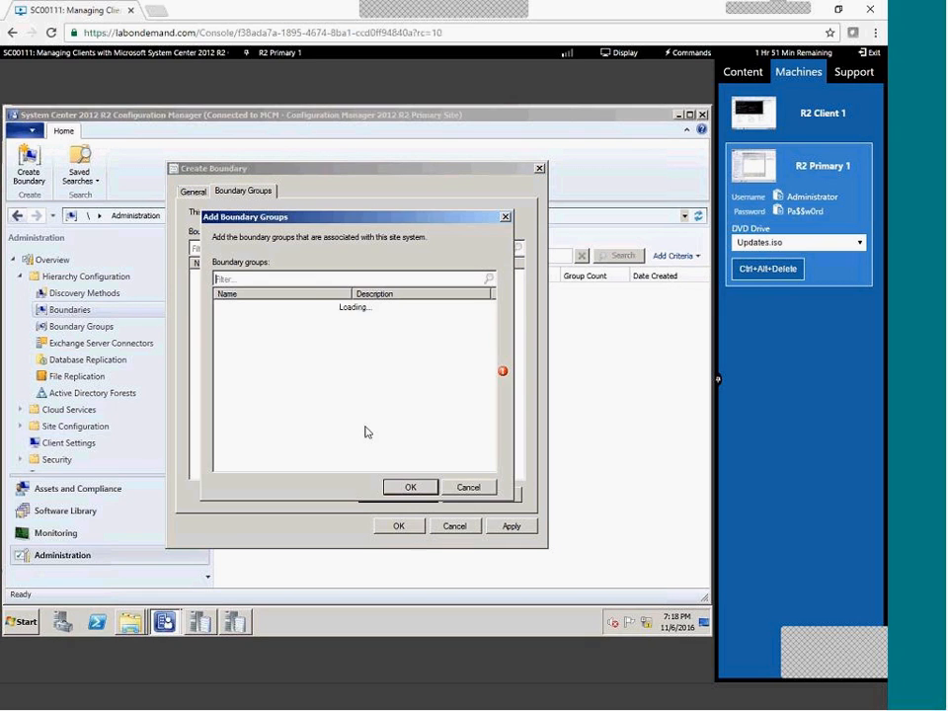
{"action": "left_click", "coordinate": [466, 488]}
{"action": "left_click", "coordinate": [399, 526]}
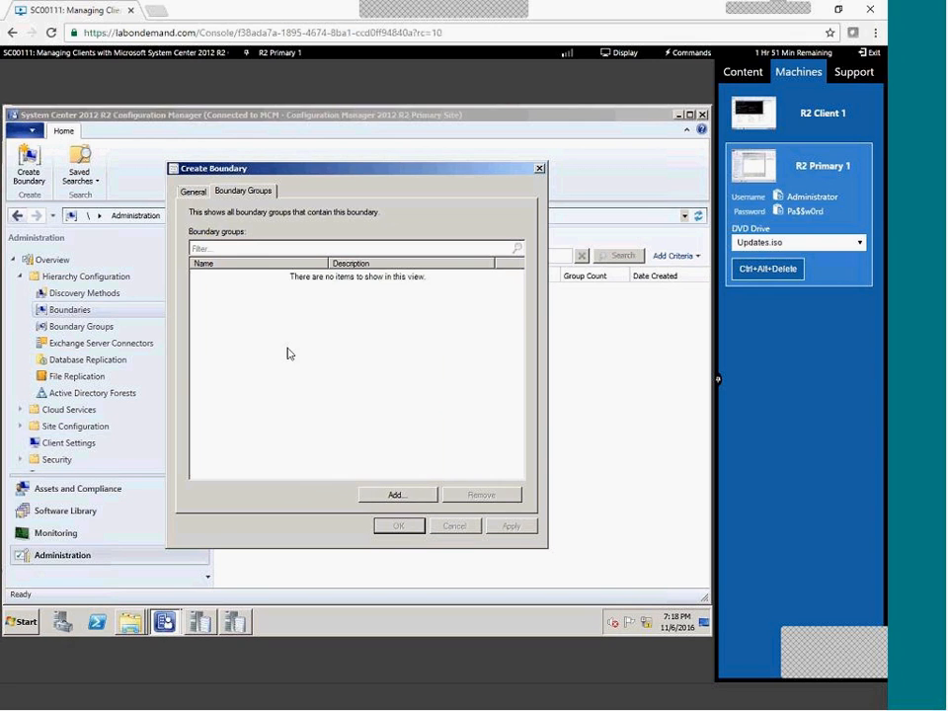
Create a second Active Directory site boundary for ConfigMgrSite.
{"action": "left_click", "coordinate": [117, 323]}
{"action": "left_click", "coordinate": [243, 192]}
{"action": "left_click", "coordinate": [193, 191]}
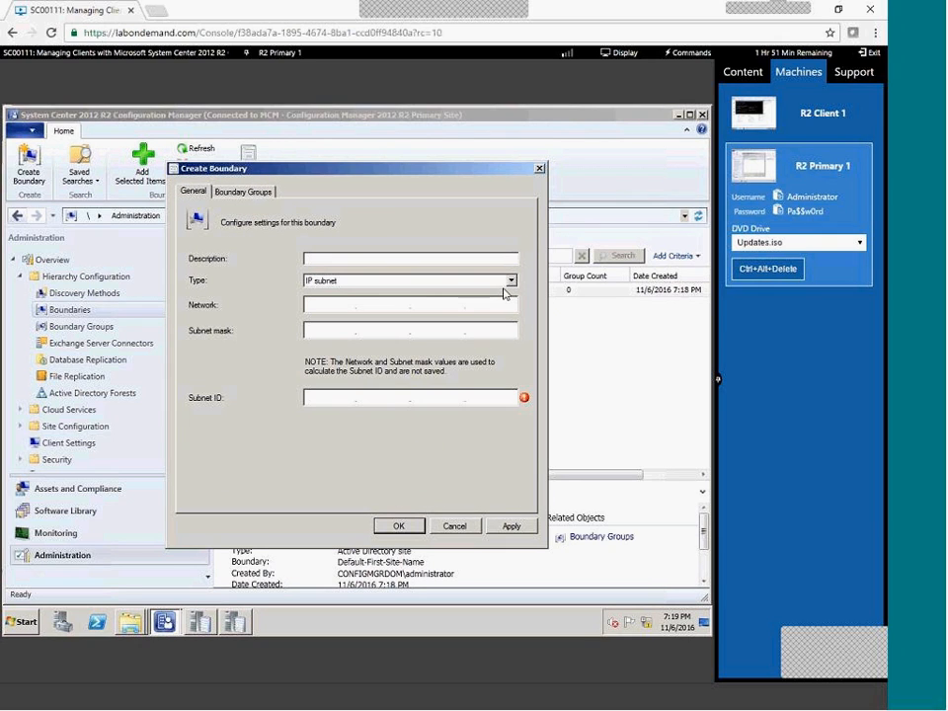
{"action": "left_click", "coordinate": [356, 281]}
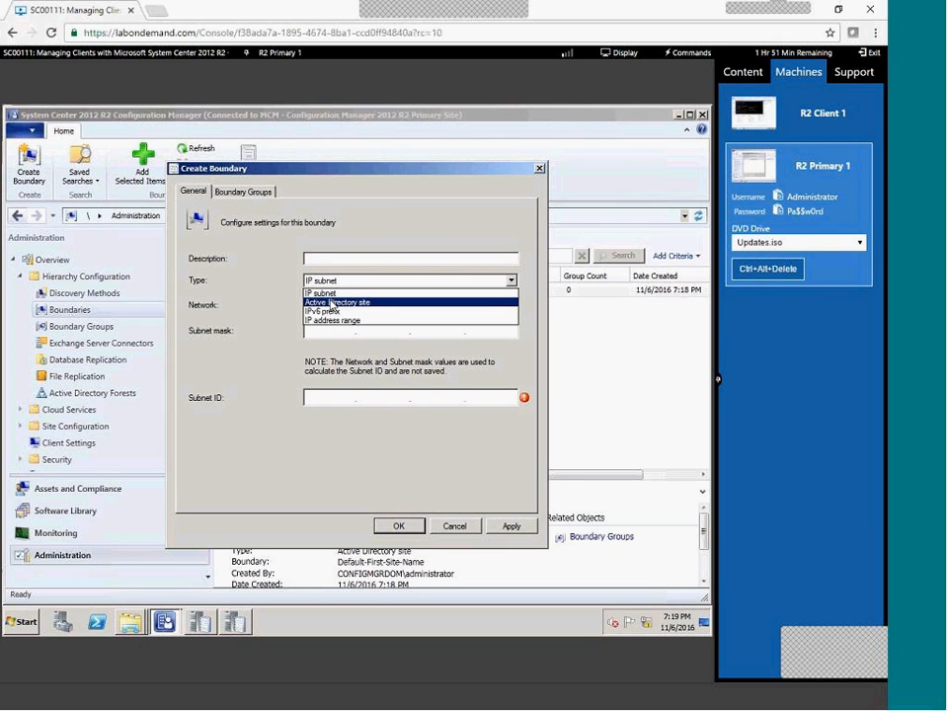
{"action": "left_click", "coordinate": [332, 303]}
{"action": "left_click", "coordinate": [498, 307]}
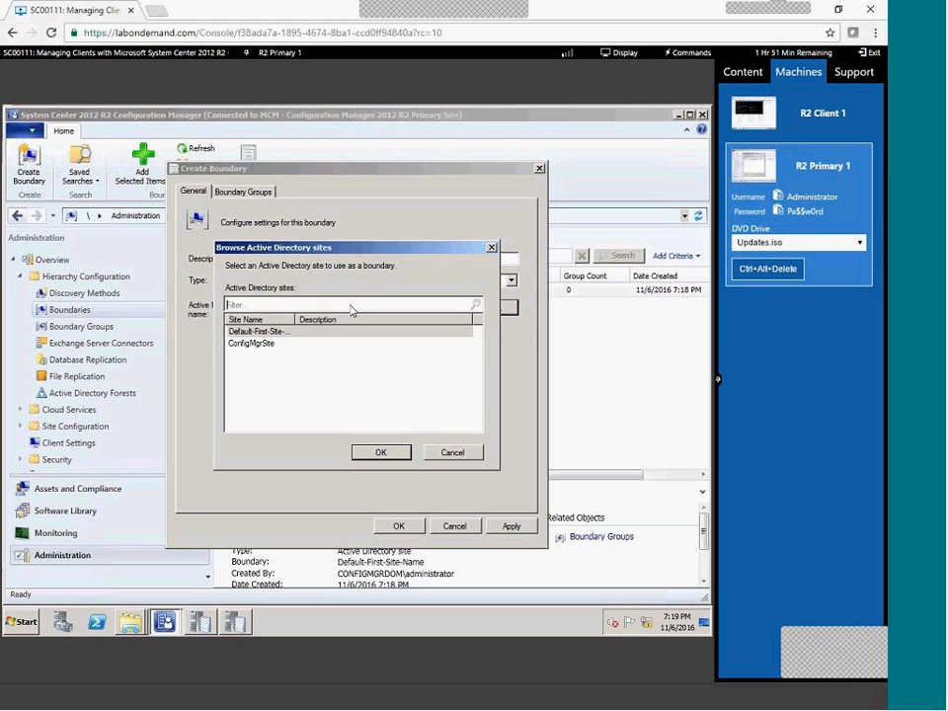
{"action": "double_click", "coordinate": [263, 343]}
{"action": "left_click", "coordinate": [395, 525]}
{"action": "left_click", "coordinate": [70, 328]}
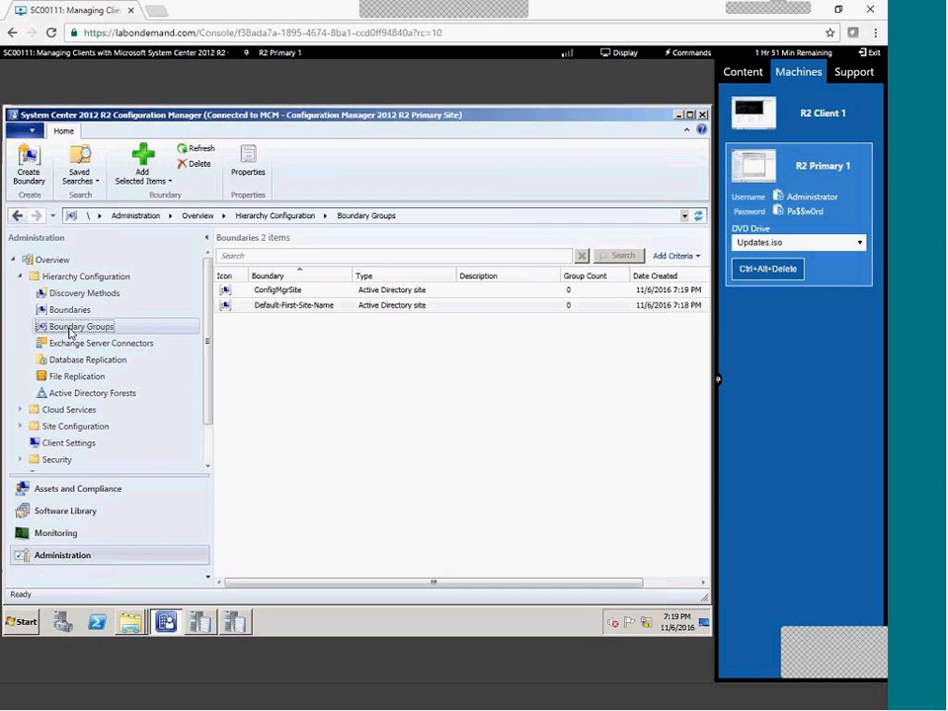
Start a new boundary group containing both Active Directory site boundaries.
{"action": "right_click", "coordinate": [97, 340]}
{"action": "left_click", "coordinate": [98, 338]}
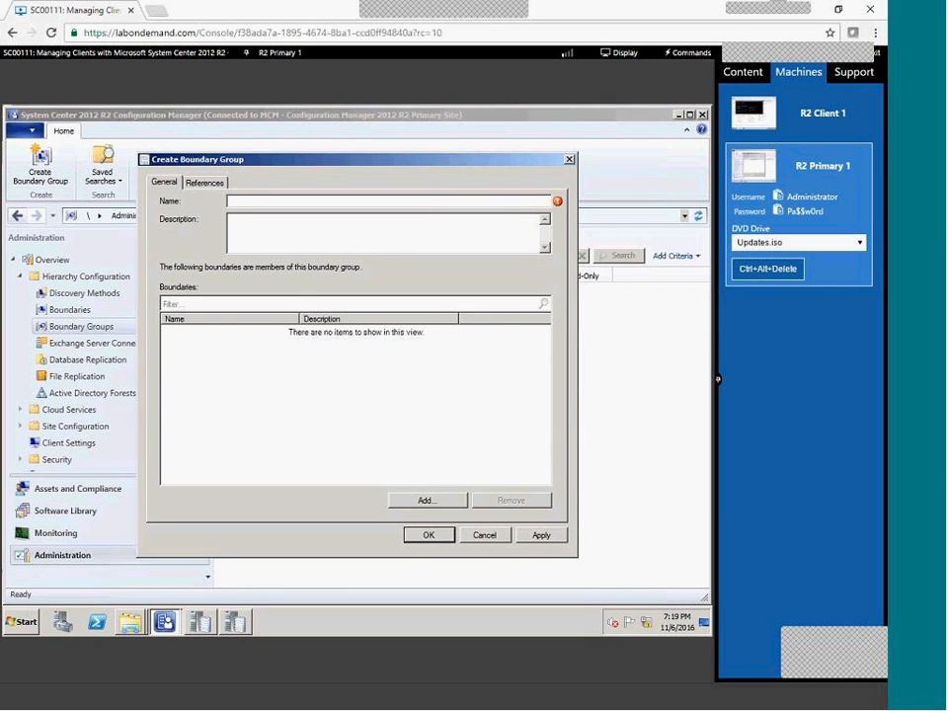
{"action": "left_click", "coordinate": [427, 500]}
{"action": "left_click", "coordinate": [223, 306]}
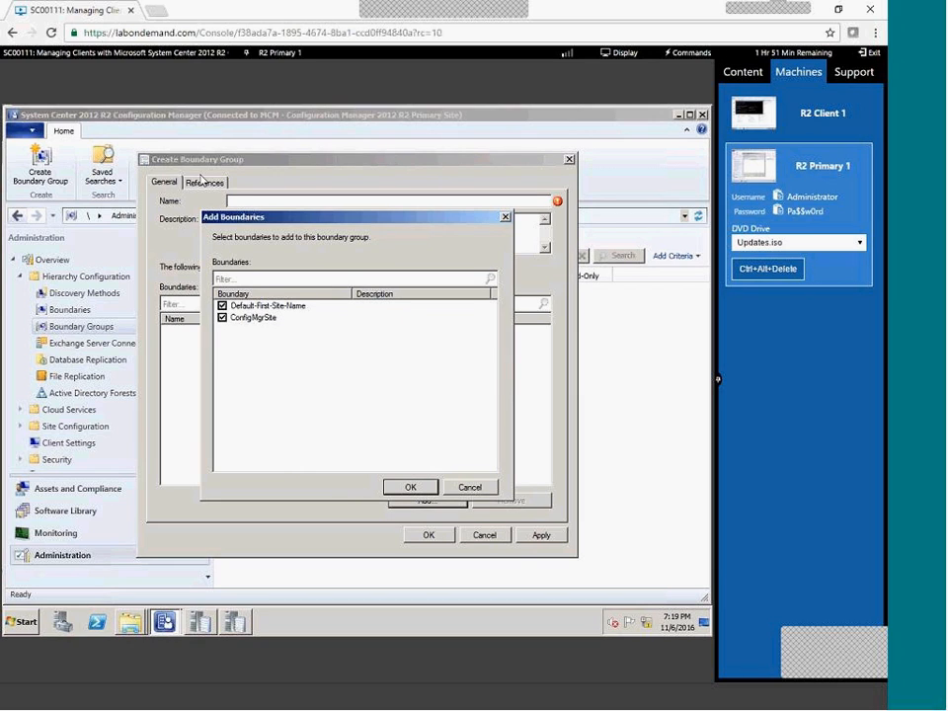
{"action": "left_click", "coordinate": [409, 487]}
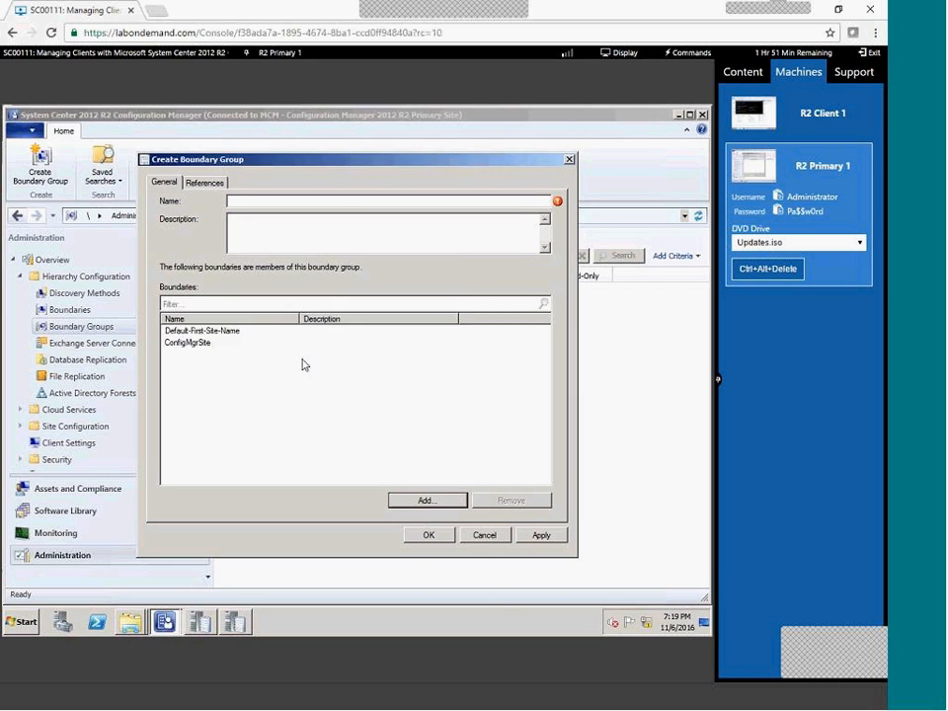
Enable site assignment with Primary1 as site system server, name the group BOUNDARY GROUP and save.
{"action": "left_click", "coordinate": [217, 185]}
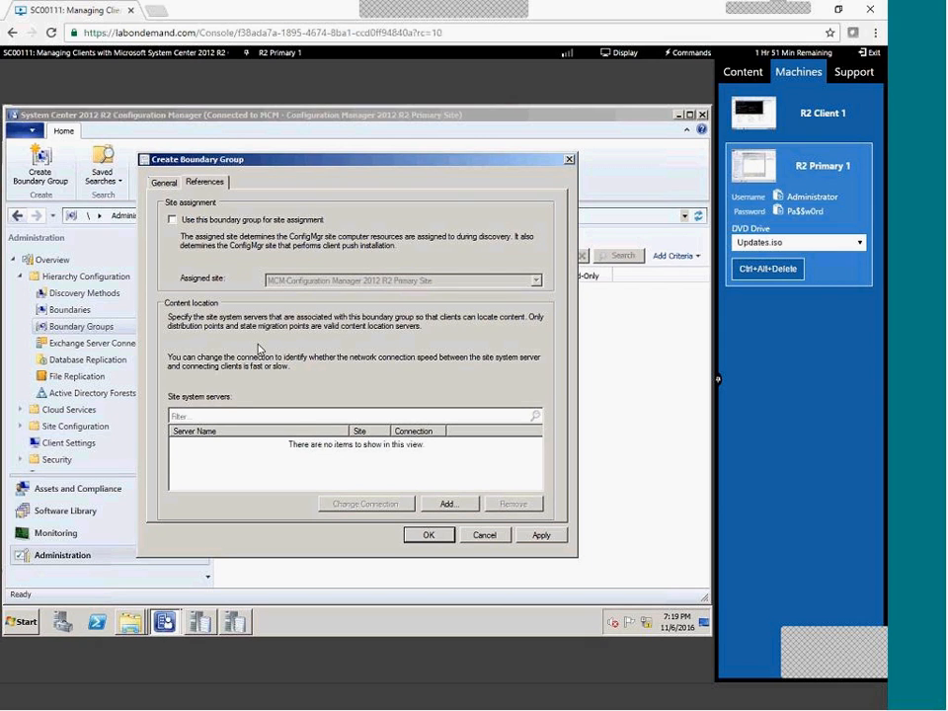
{"action": "left_click", "coordinate": [231, 220]}
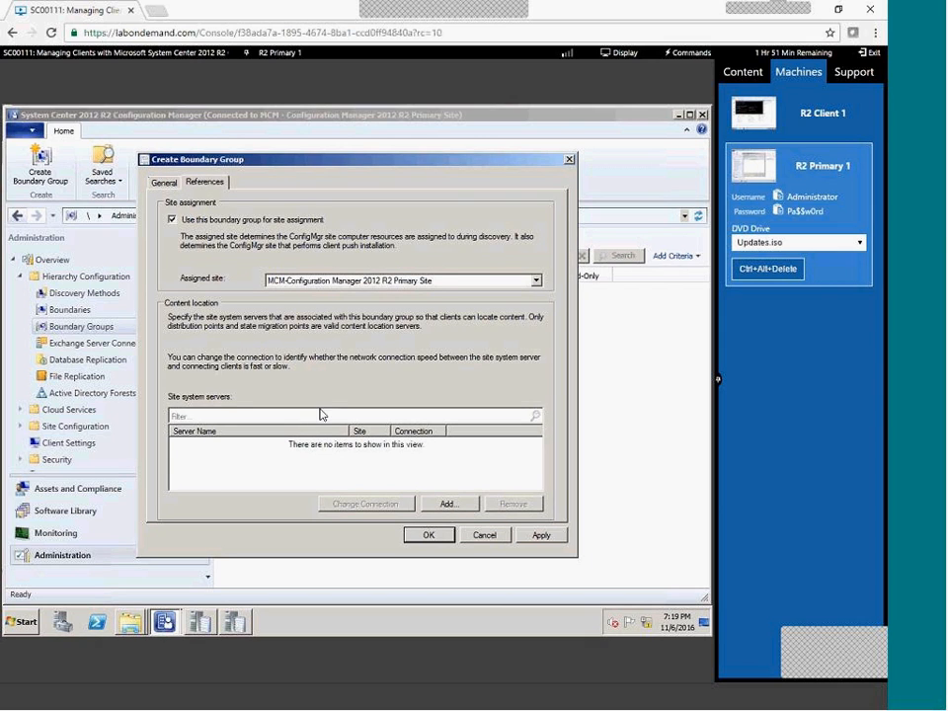
{"action": "left_click", "coordinate": [448, 503]}
{"action": "left_click", "coordinate": [220, 308]}
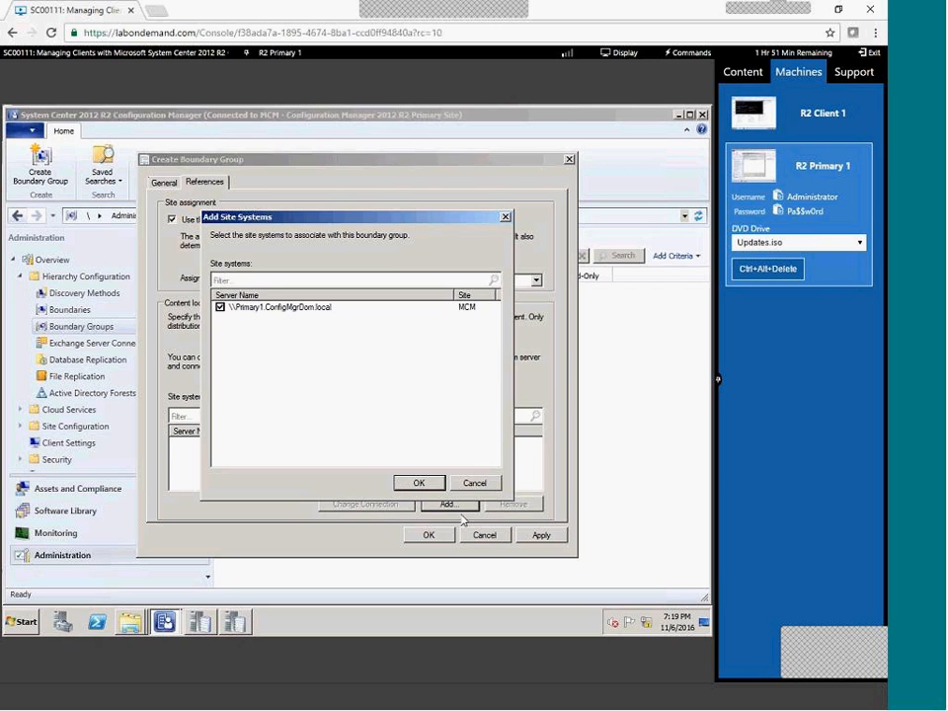
{"action": "left_click", "coordinate": [419, 484]}
{"action": "left_click", "coordinate": [164, 181]}
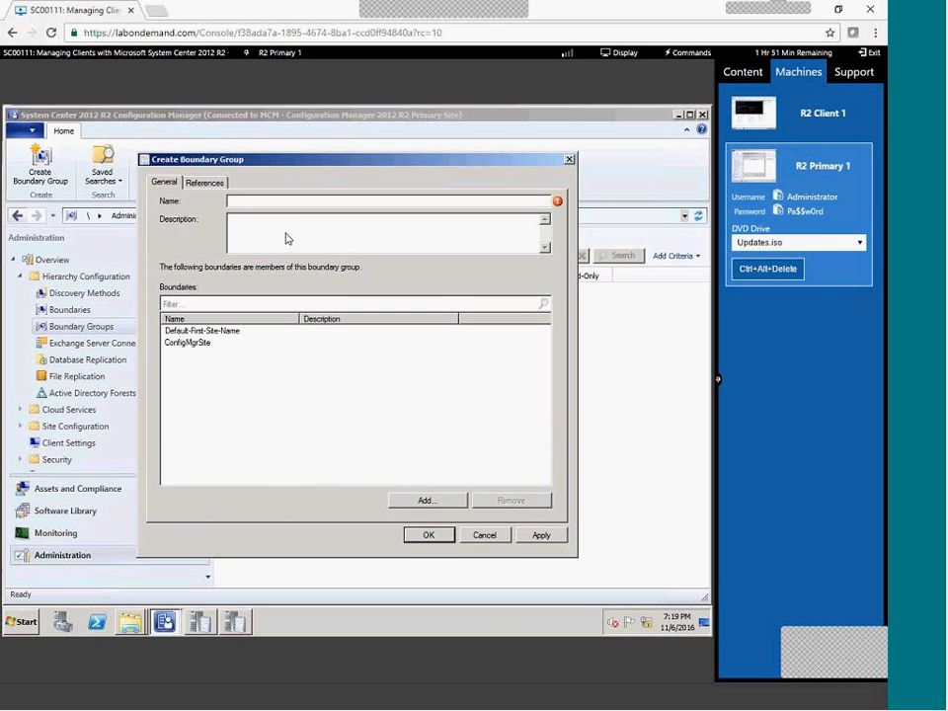
{"action": "left_click", "coordinate": [298, 206]}
{"action": "type", "text": "BOUNDARY GROUP"}
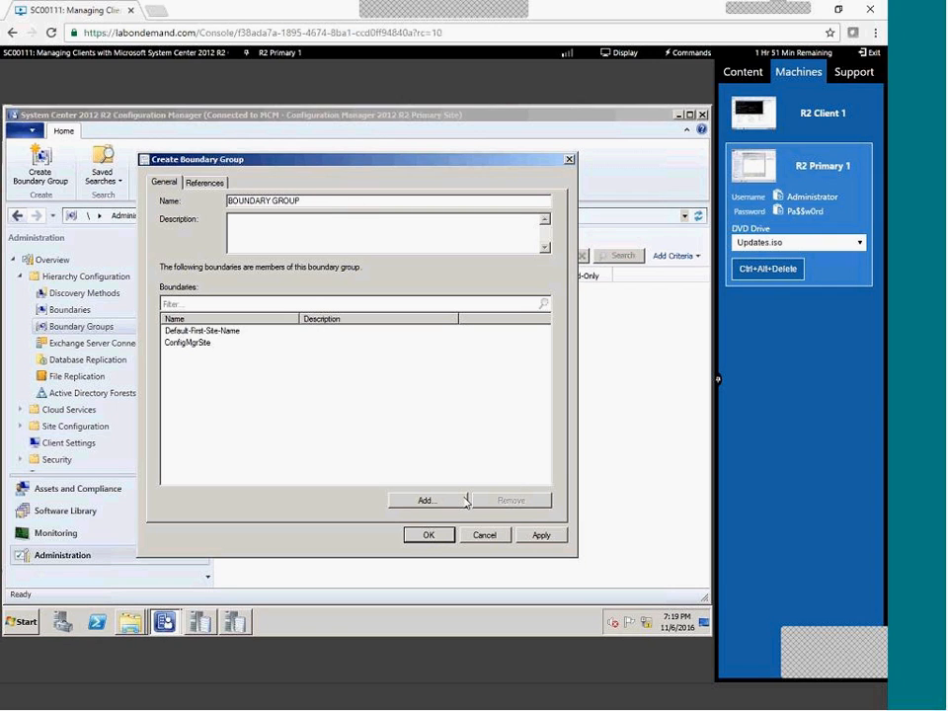
{"action": "left_click", "coordinate": [439, 535]}
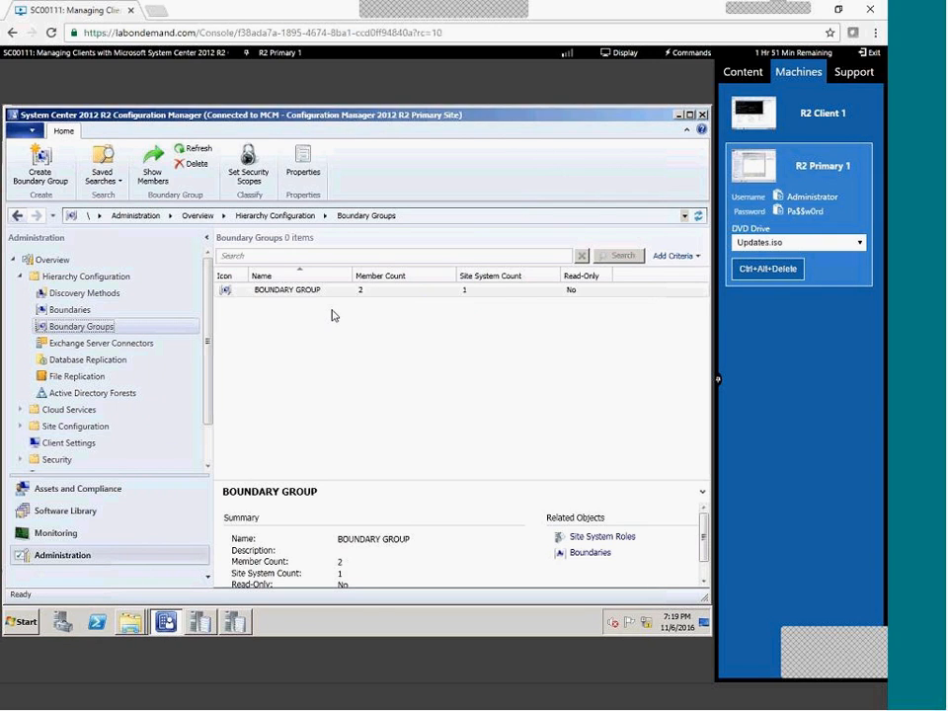
Enable Active Directory Forest Discovery with automatic IP address range boundaries and run full discovery soon.
{"action": "left_click", "coordinate": [85, 293]}
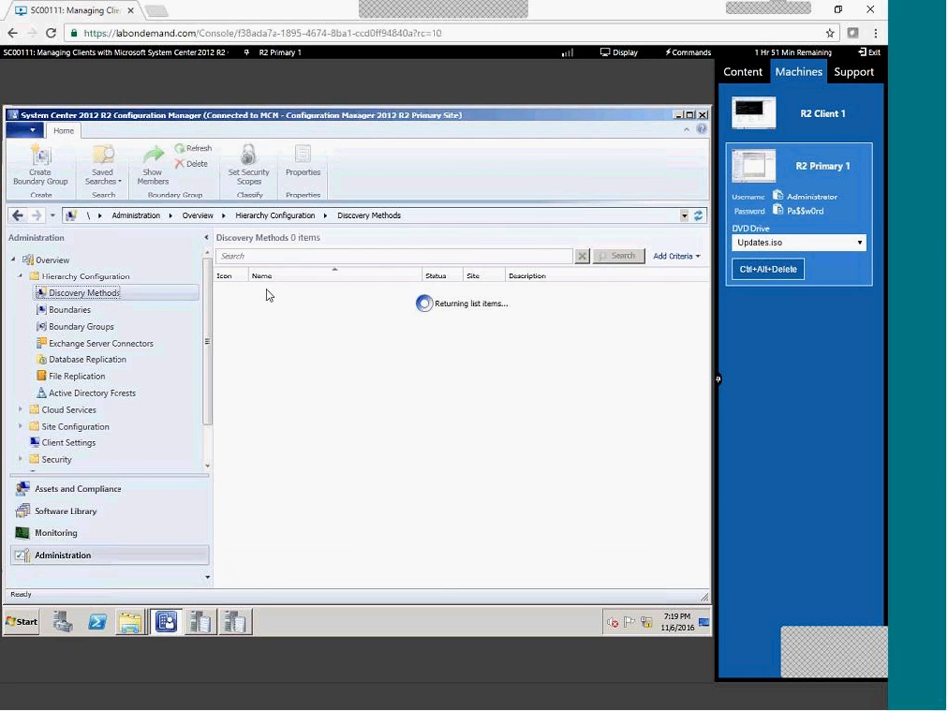
{"action": "double_click", "coordinate": [268, 290]}
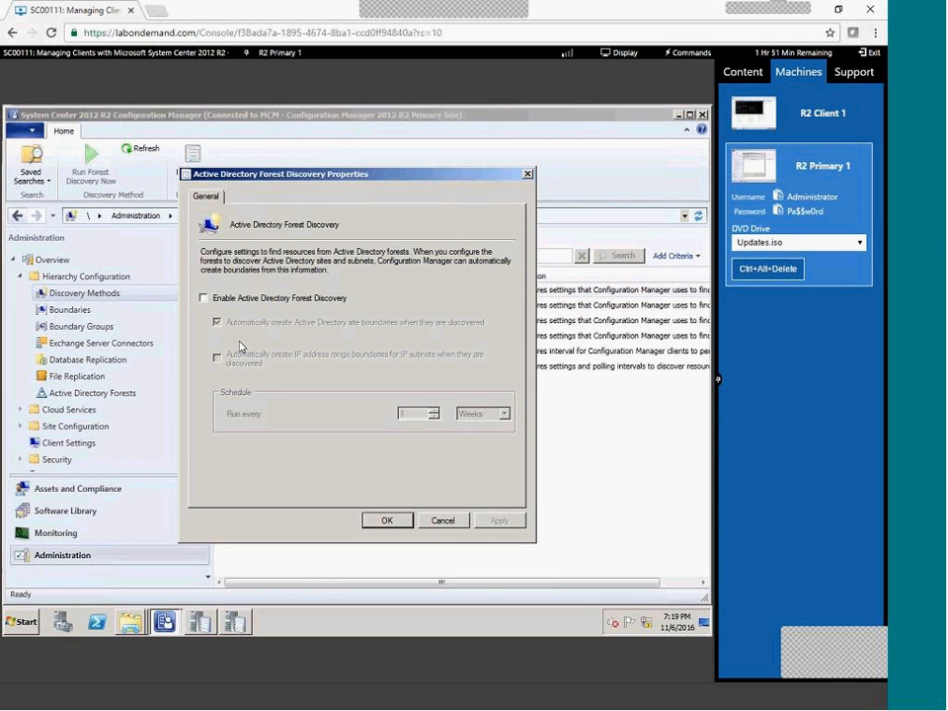
{"action": "left_click", "coordinate": [203, 297]}
{"action": "left_click", "coordinate": [217, 357]}
{"action": "left_click", "coordinate": [498, 520]}
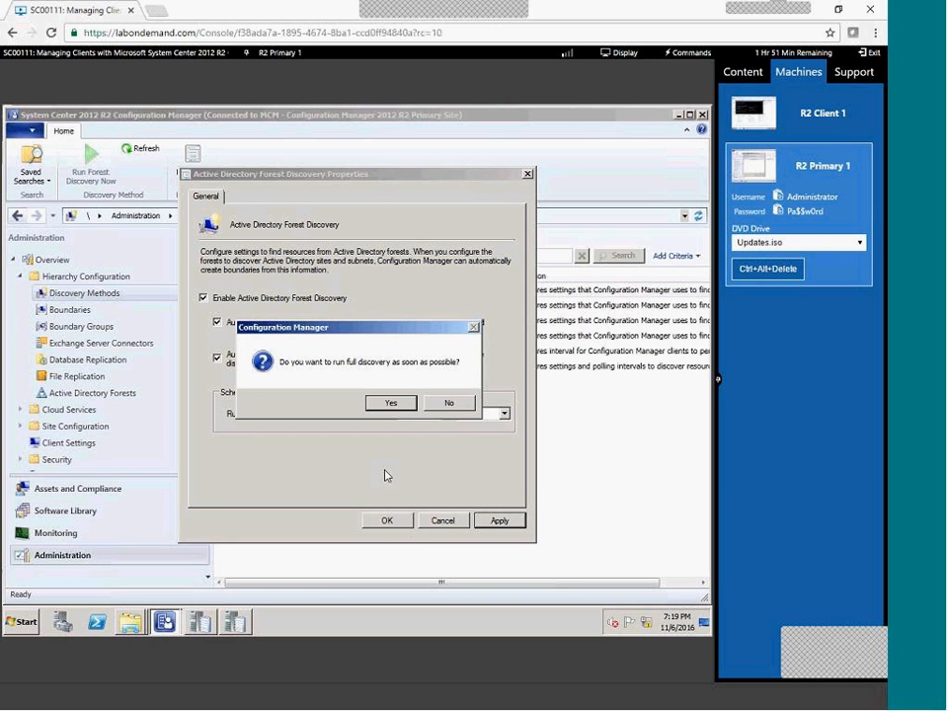
{"action": "left_click", "coordinate": [392, 402]}
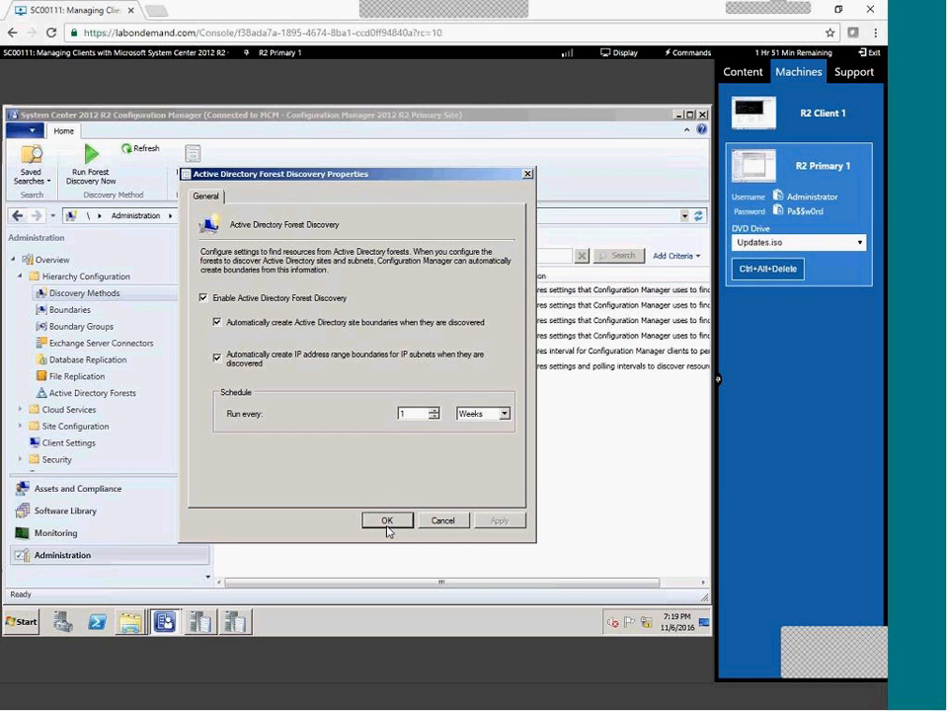
{"action": "left_click", "coordinate": [387, 520]}
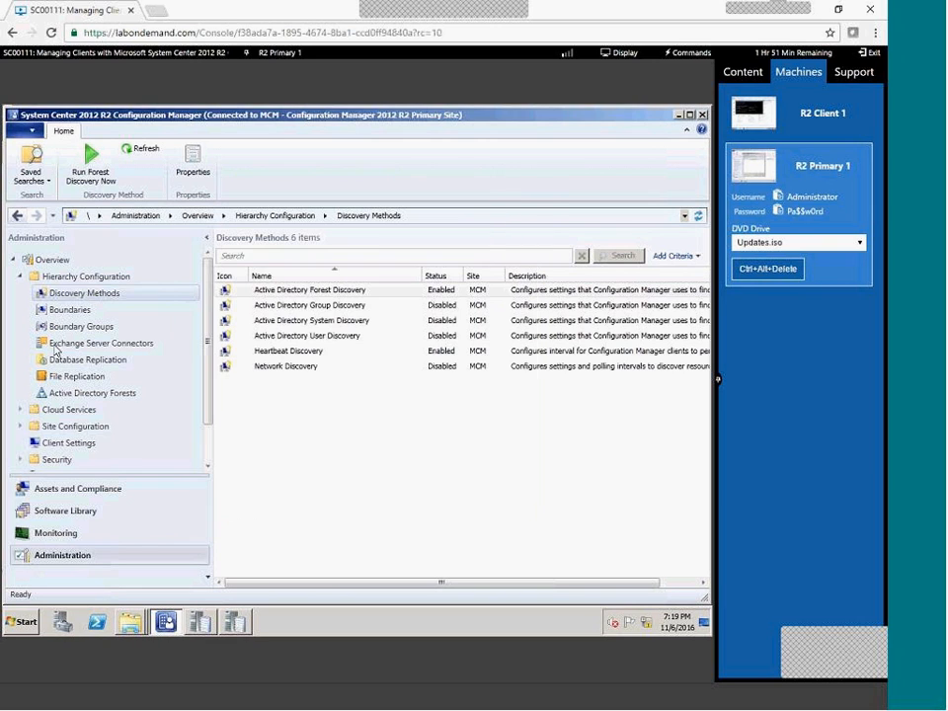
Enable Active Directory Group Discovery with an AD GROUPS scope at LDAP://DC=ConfigMgrDom,DC=local and run full discovery.
{"action": "left_click", "coordinate": [300, 306]}
{"action": "double_click", "coordinate": [300, 306]}
{"action": "left_click", "coordinate": [263, 276]}
{"action": "left_click", "coordinate": [356, 495]}
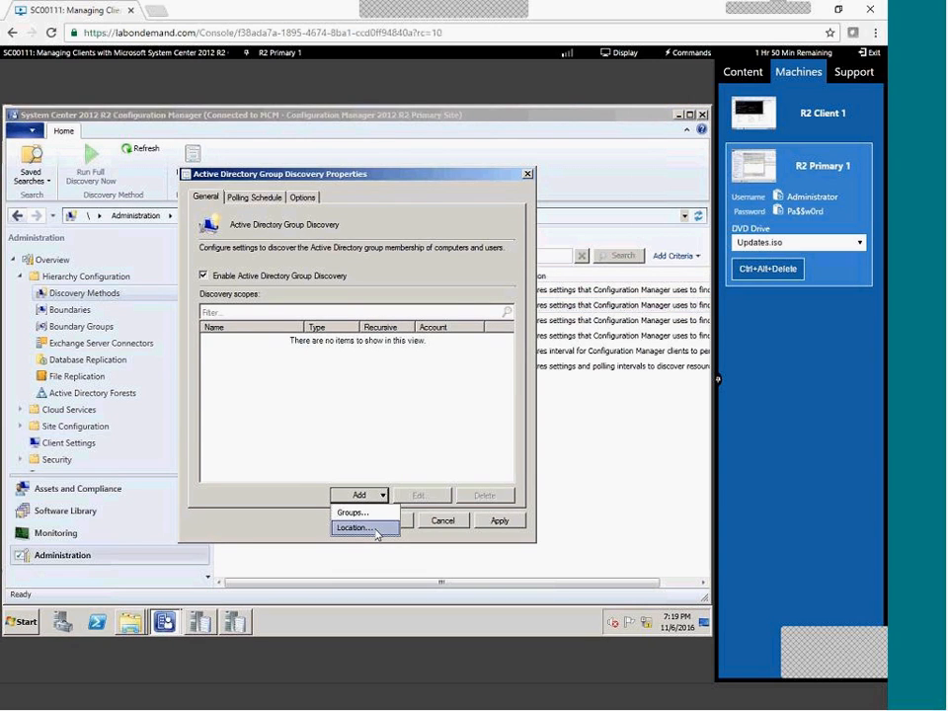
{"action": "left_click", "coordinate": [365, 527]}
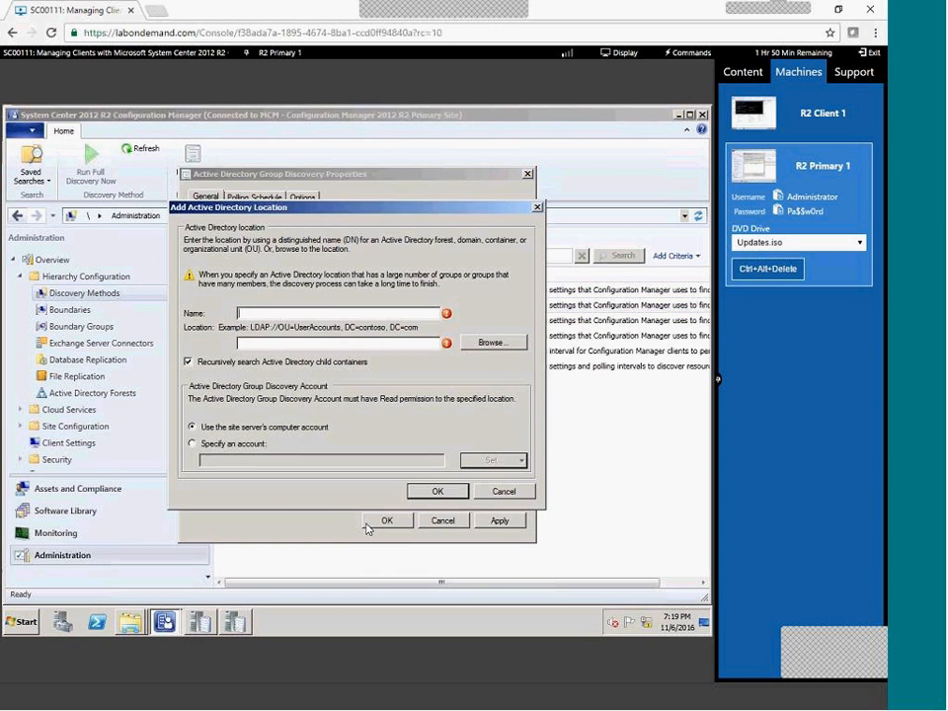
{"action": "left_click", "coordinate": [490, 342]}
{"action": "left_click", "coordinate": [348, 444]}
{"action": "left_click", "coordinate": [348, 315]}
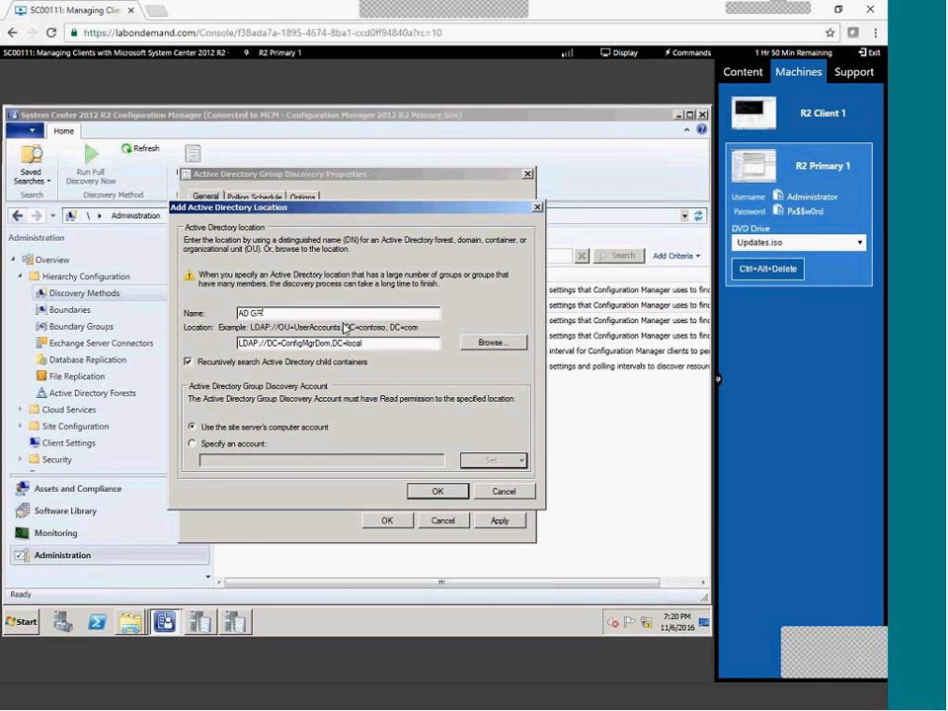
{"action": "left_click", "coordinate": [431, 498]}
{"action": "left_click", "coordinate": [254, 197]}
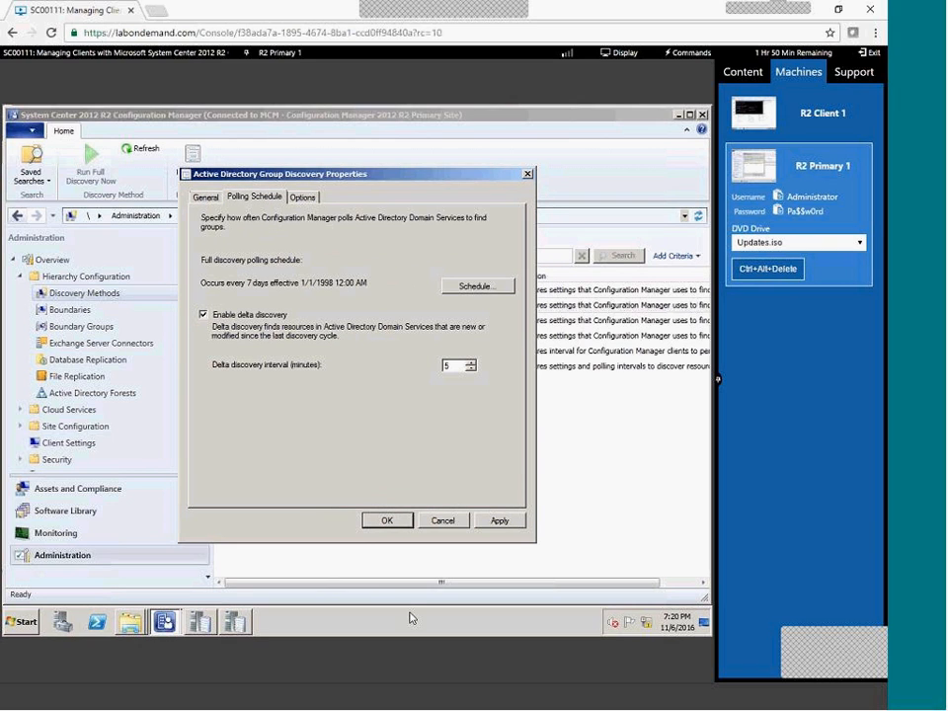
{"action": "left_click", "coordinate": [384, 523]}
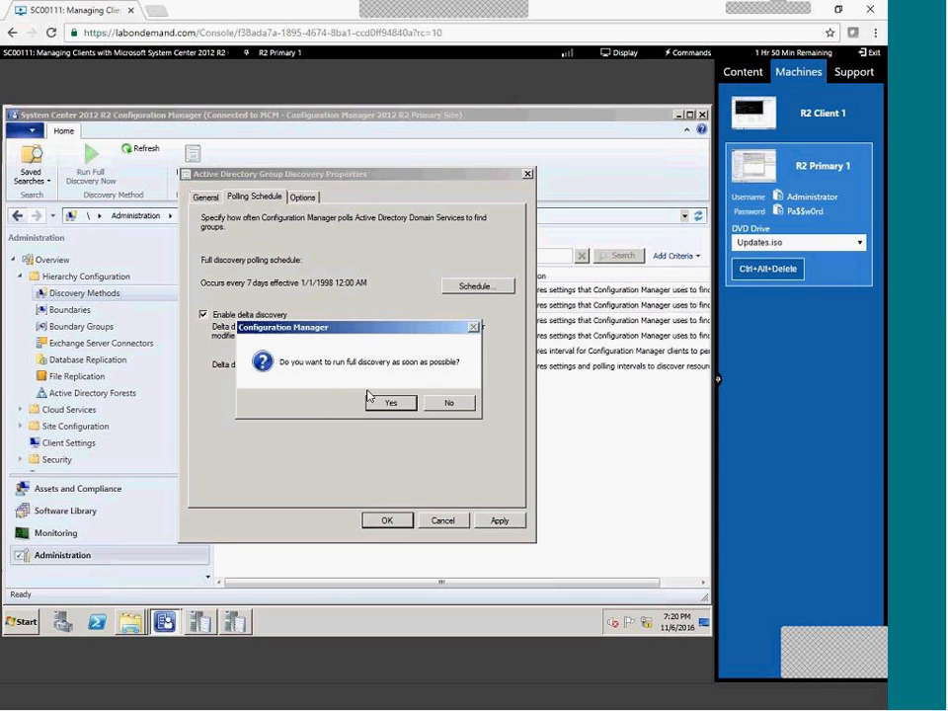
{"action": "left_click", "coordinate": [383, 404]}
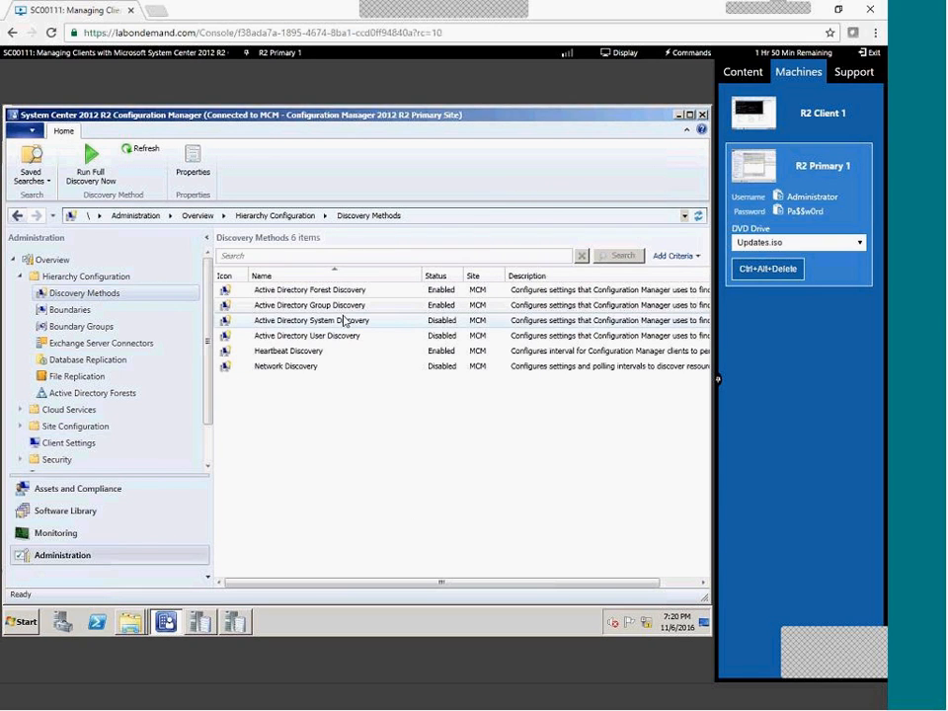
Set System Discovery to search LDAP://DC=ConfigMgrDom,DC=local including group members, and run full discovery soon.
{"action": "double_click", "coordinate": [332, 321]}
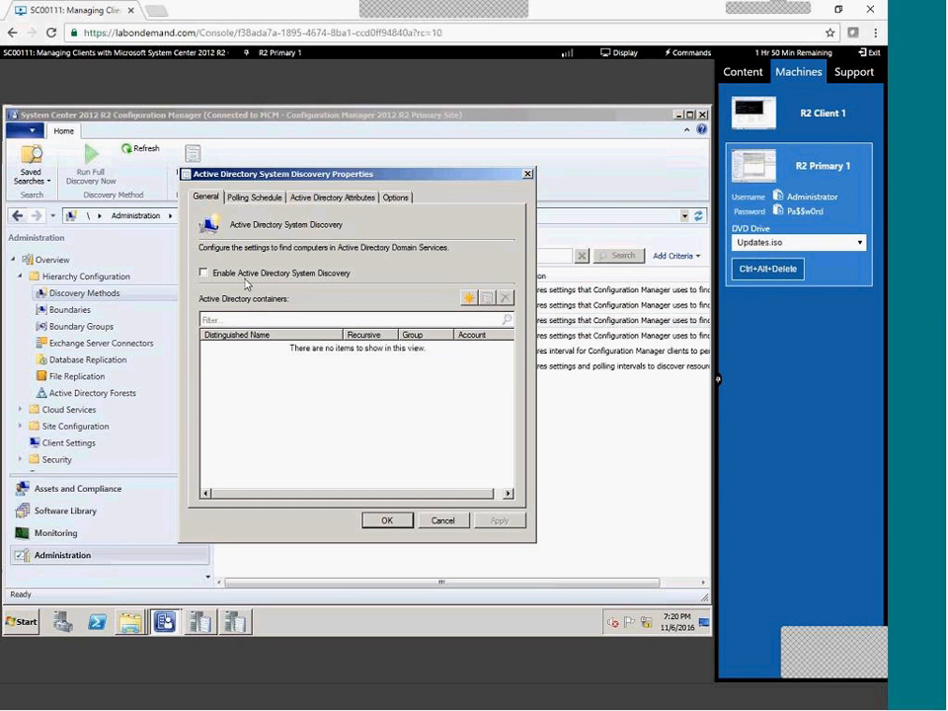
{"action": "left_click", "coordinate": [468, 298]}
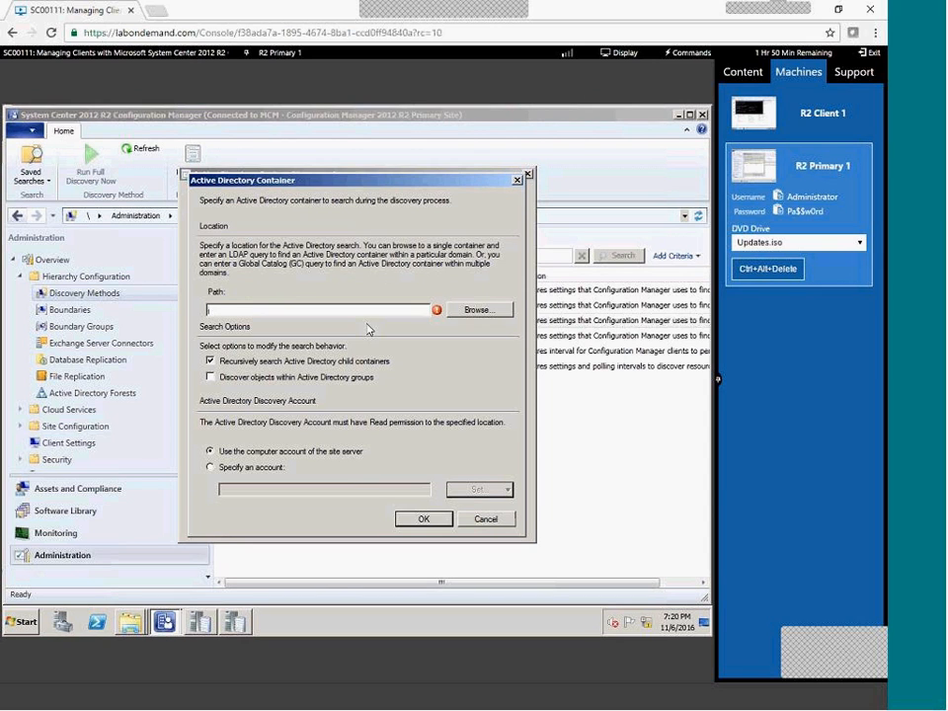
{"action": "left_click", "coordinate": [467, 312]}
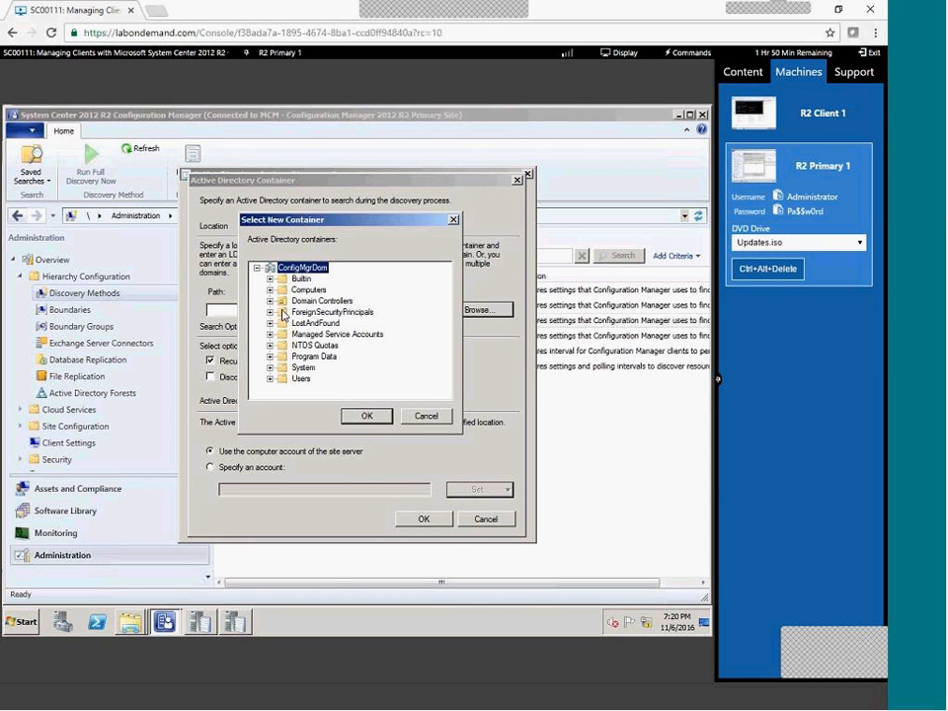
{"action": "left_click", "coordinate": [366, 415]}
{"action": "left_click", "coordinate": [210, 376]}
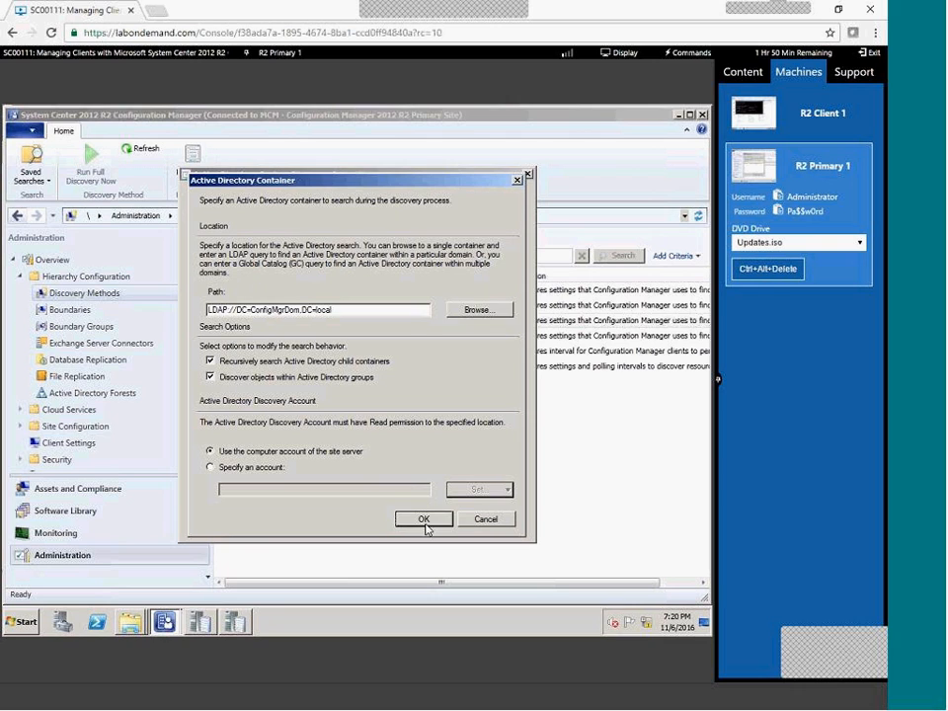
{"action": "left_click", "coordinate": [419, 519]}
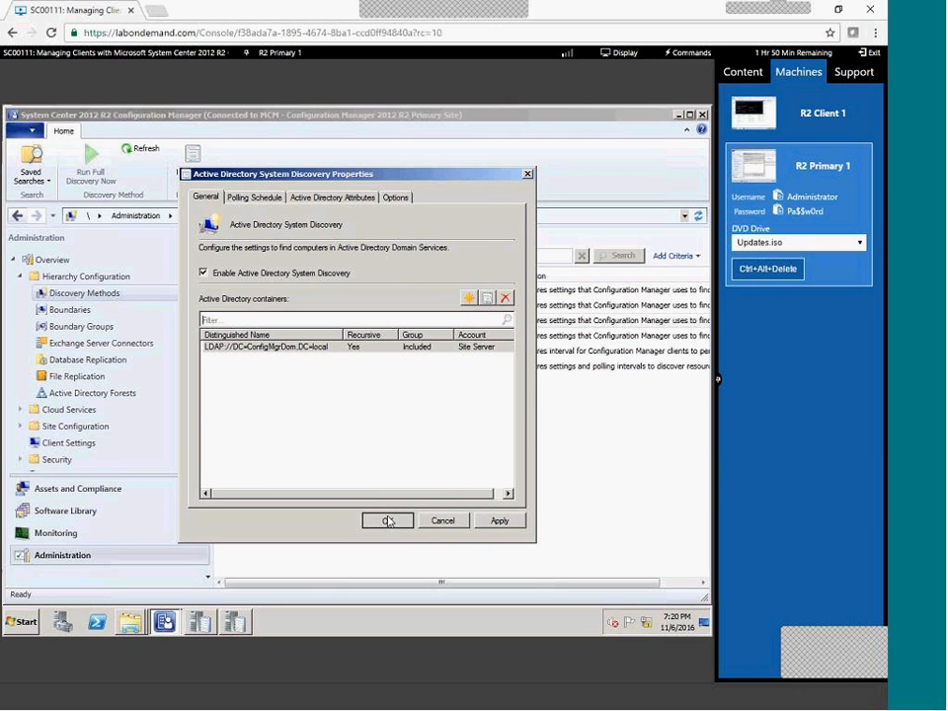
{"action": "left_click", "coordinate": [383, 518]}
{"action": "left_click", "coordinate": [398, 403]}
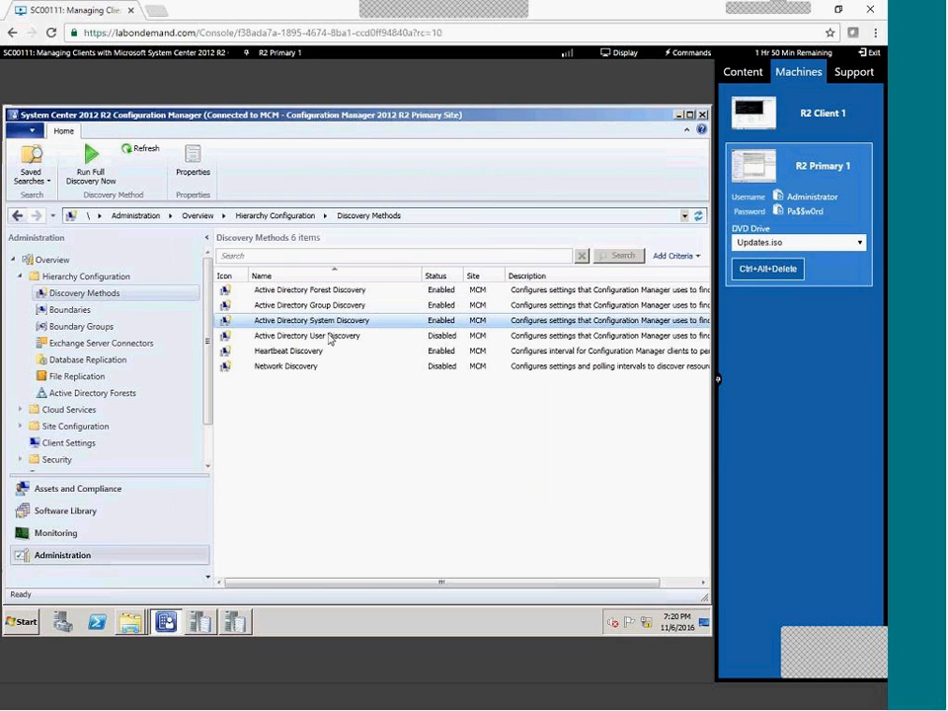
Enable User Discovery on the LDAP://DC=ConfigMgrDom,DC=local container and run full discovery soon.
{"action": "double_click", "coordinate": [330, 338]}
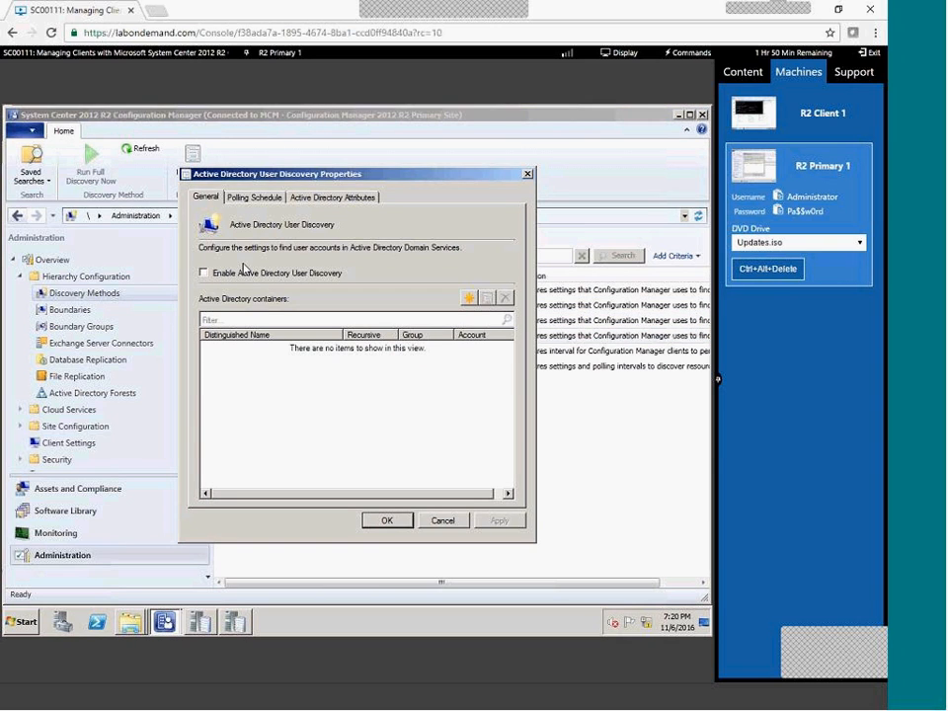
{"action": "left_click", "coordinate": [286, 272]}
{"action": "left_click", "coordinate": [468, 297]}
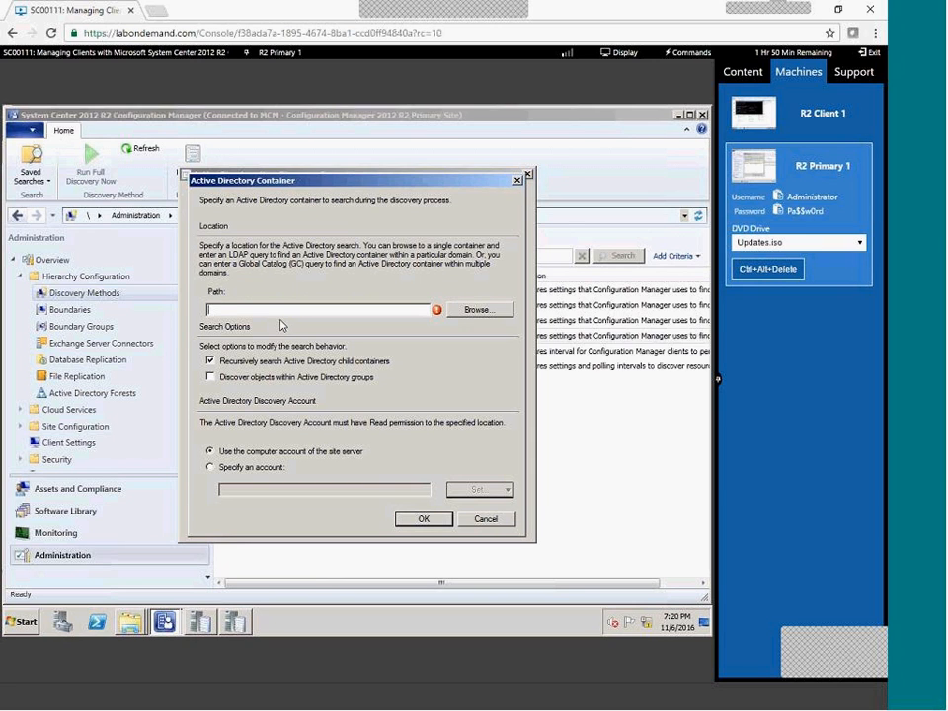
{"action": "left_click", "coordinate": [477, 310]}
{"action": "left_click", "coordinate": [367, 415]}
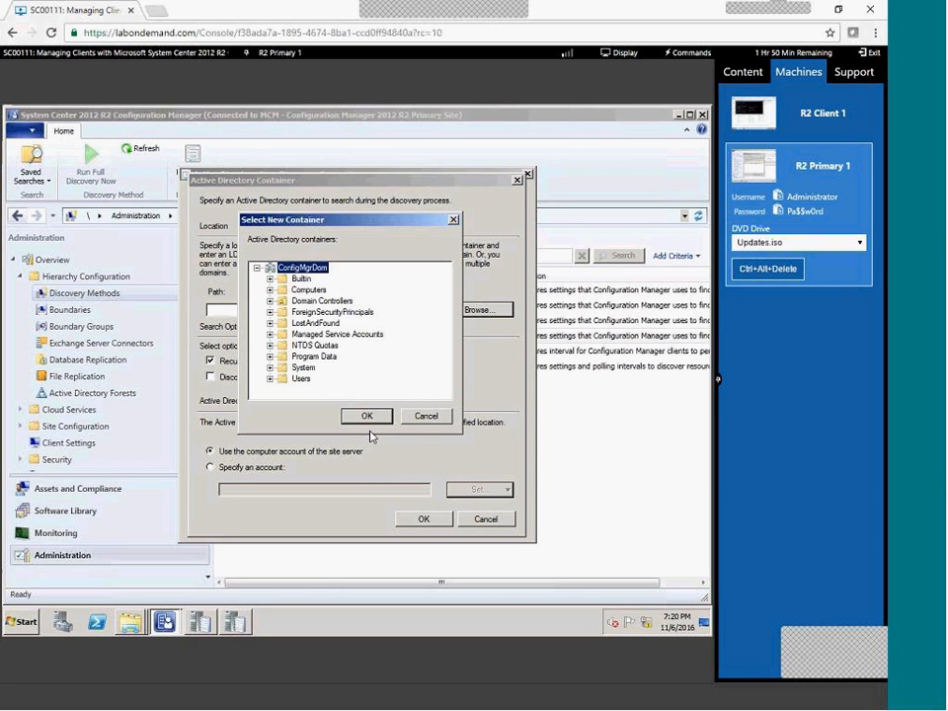
{"action": "left_click", "coordinate": [424, 518]}
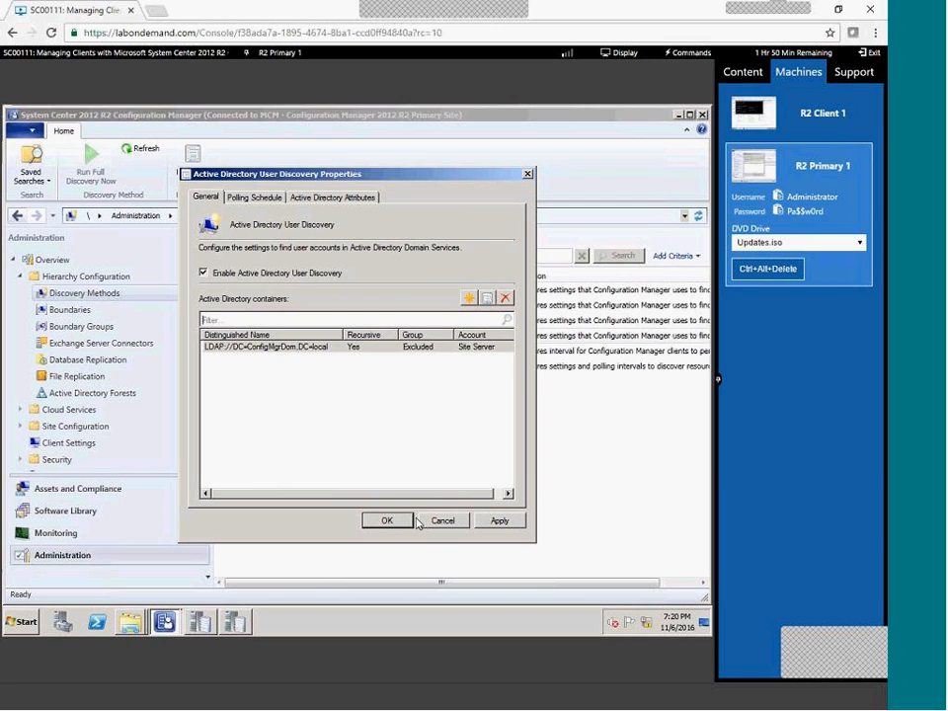
{"action": "double_click", "coordinate": [450, 347]}
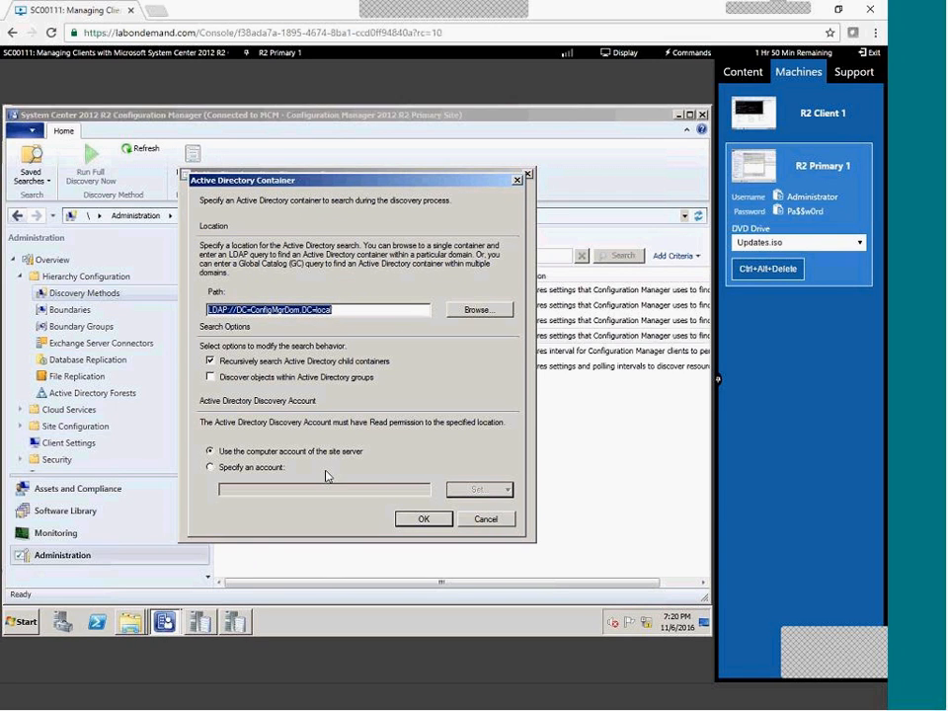
{"action": "left_click", "coordinate": [417, 521]}
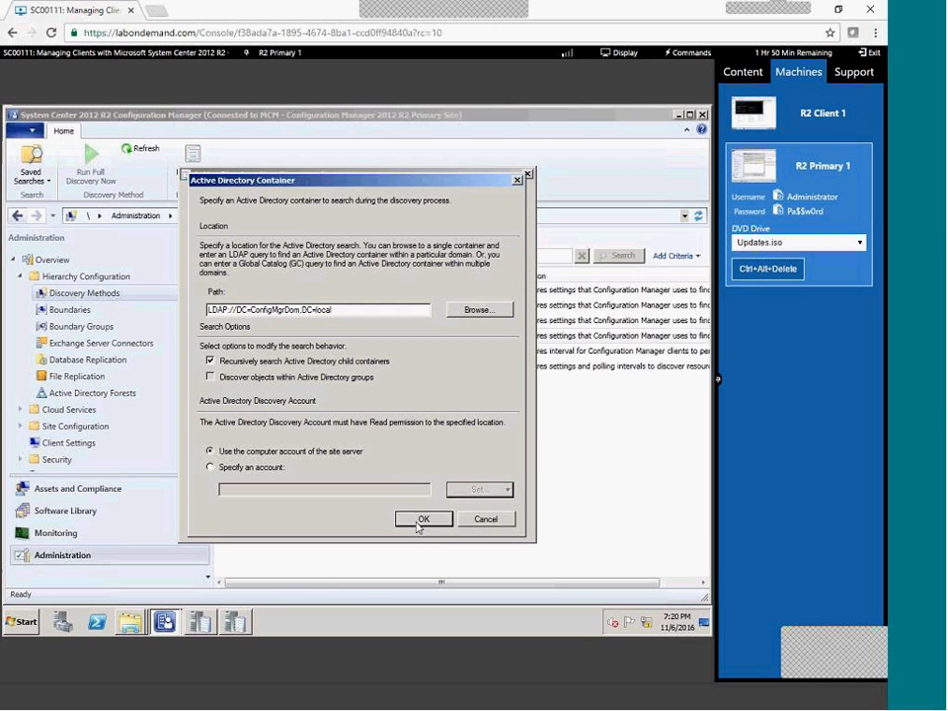
{"action": "left_click", "coordinate": [388, 521]}
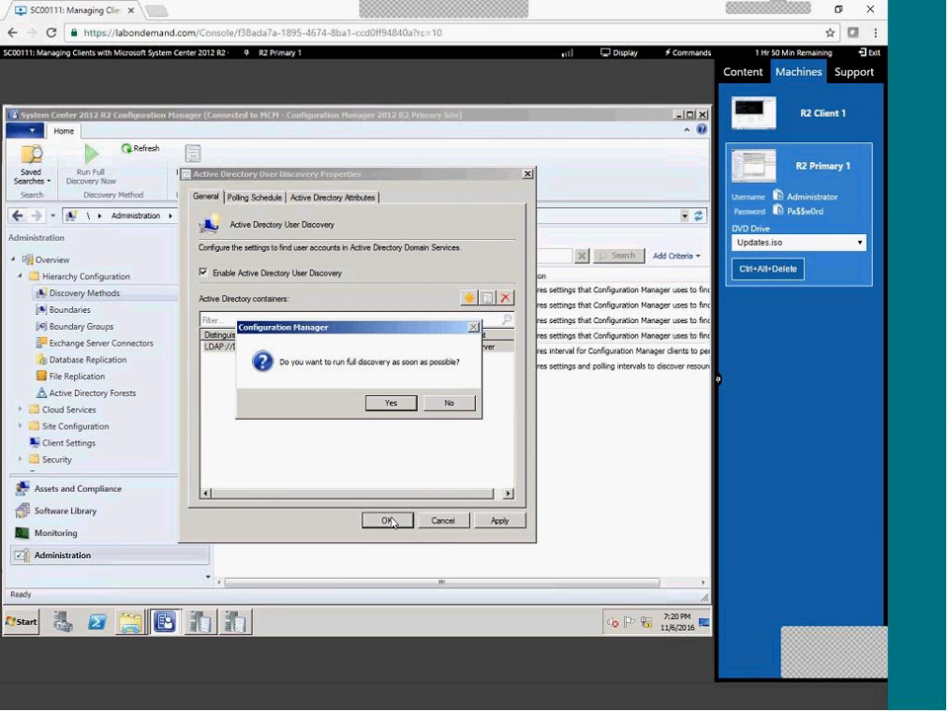
{"action": "left_click", "coordinate": [391, 403]}
{"action": "double_click", "coordinate": [299, 352]}
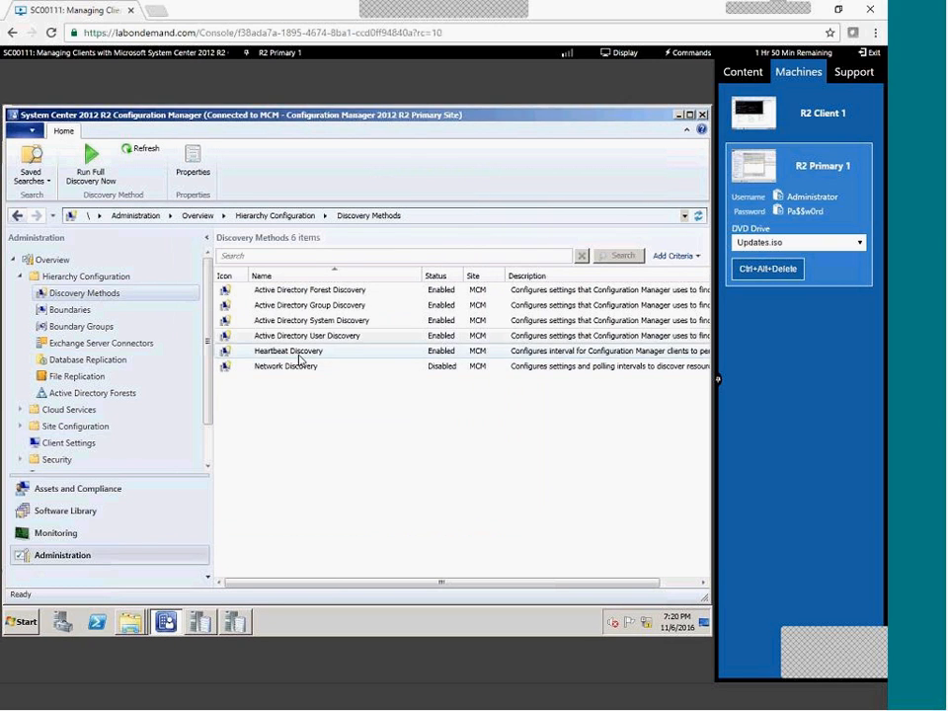
{"action": "key", "text": "Escape"}
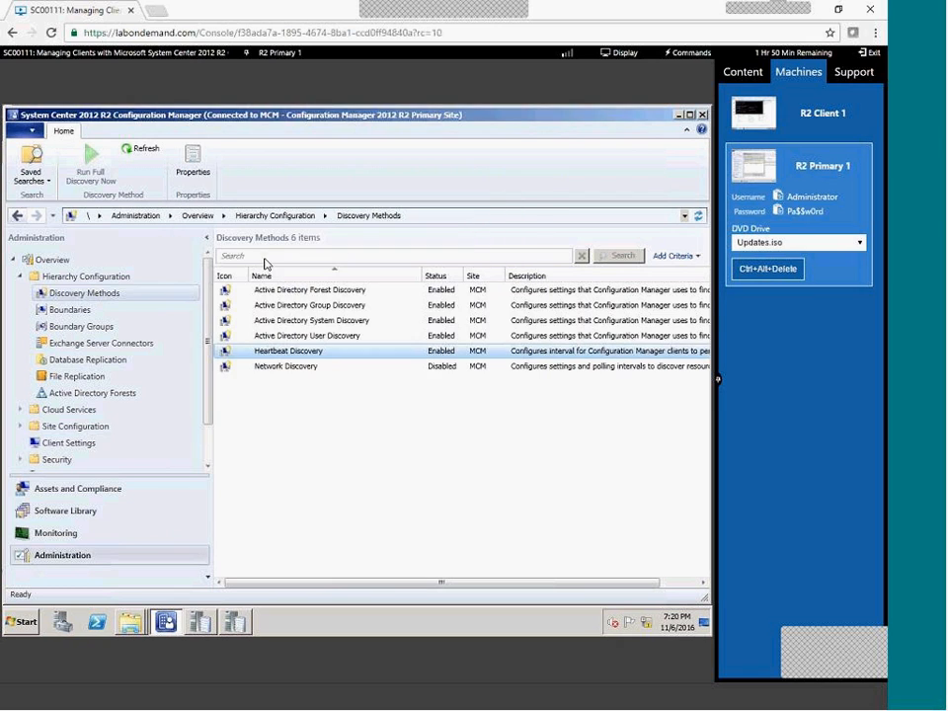
Make the 192.168.3.1-192.168.3.254 IP range boundary a member of BOUNDARY GROUP via its properties.
{"action": "left_click", "coordinate": [79, 311]}
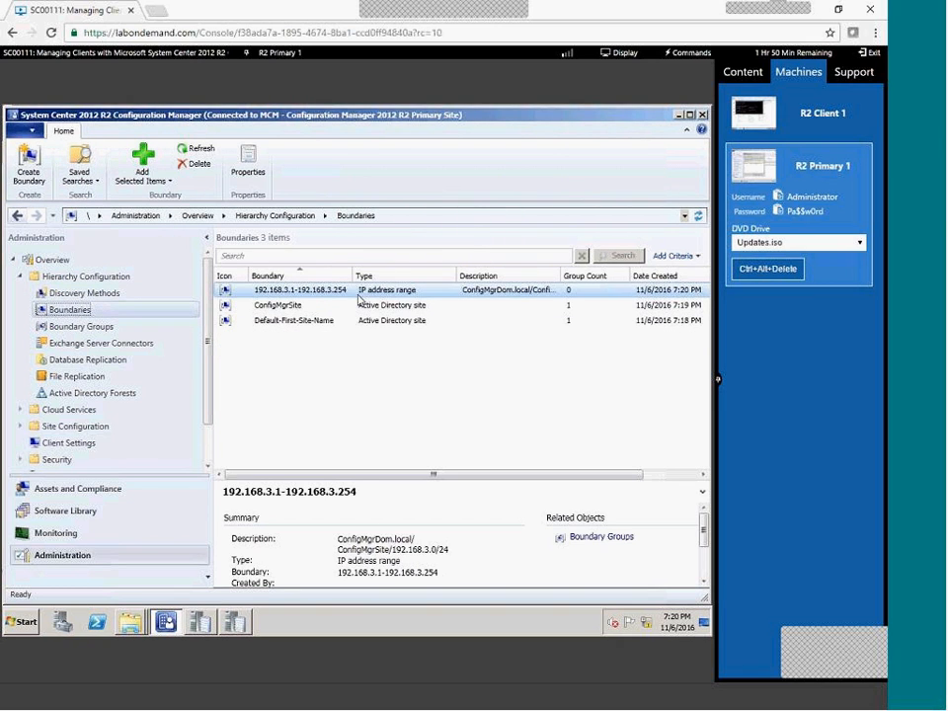
{"action": "right_click", "coordinate": [360, 299]}
{"action": "left_click", "coordinate": [395, 361]}
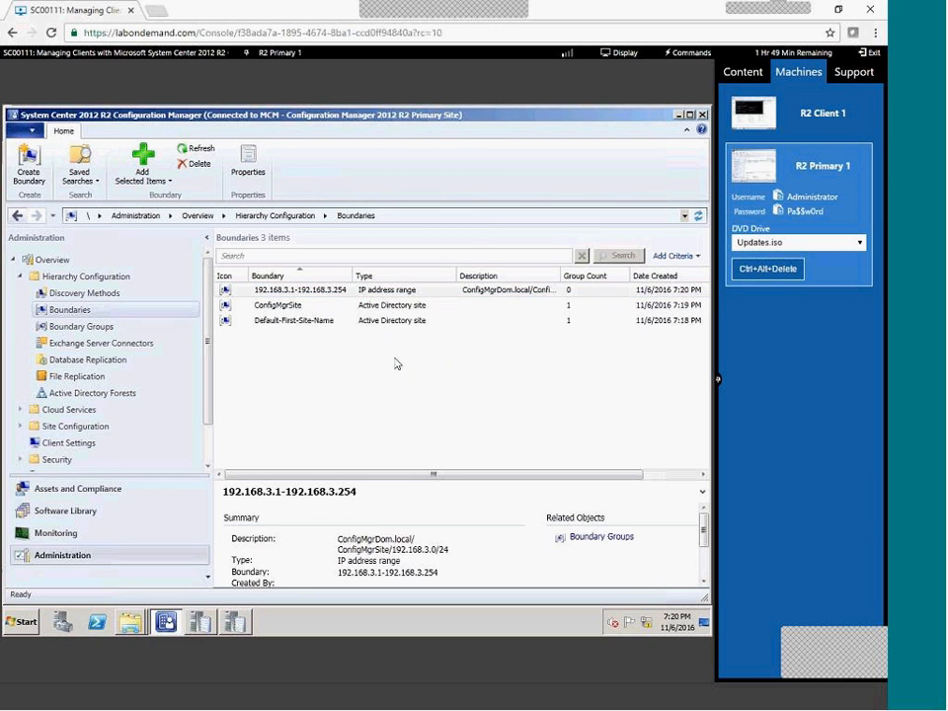
{"action": "left_click", "coordinate": [235, 191]}
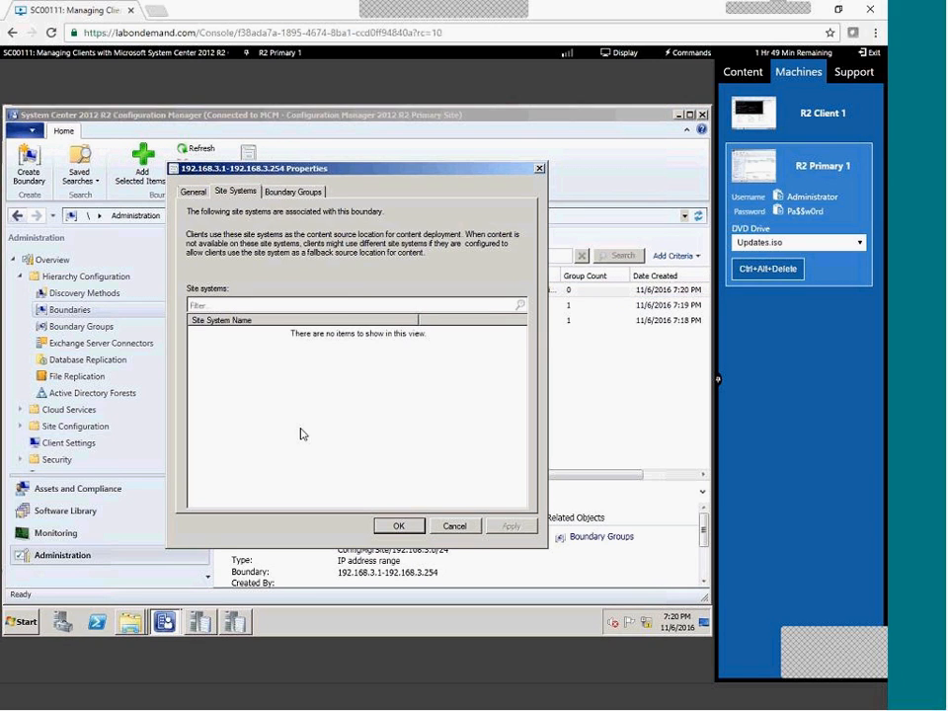
{"action": "left_click", "coordinate": [293, 192]}
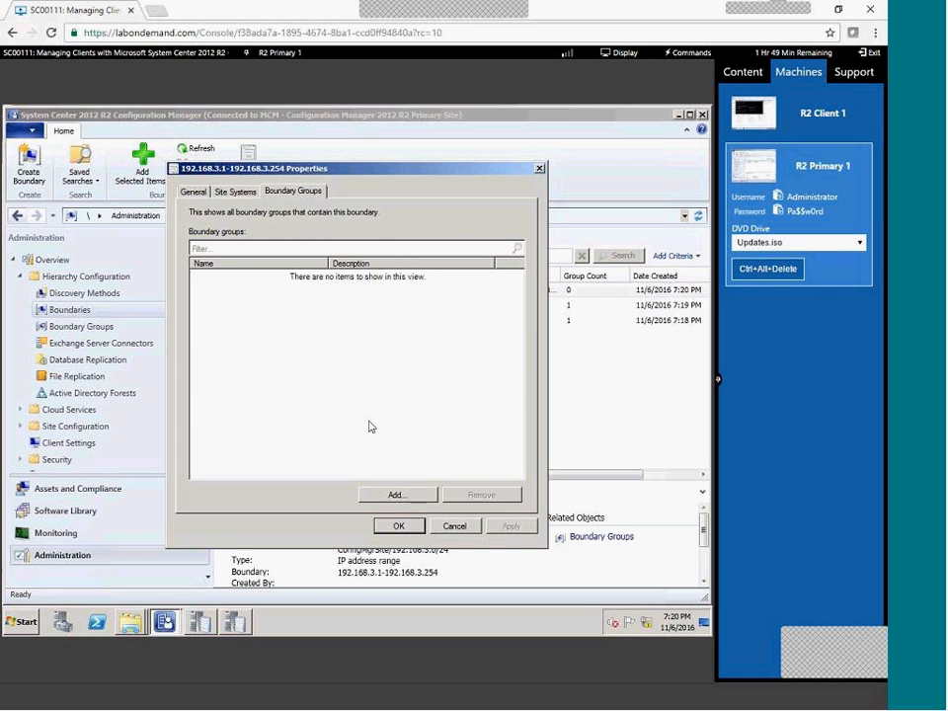
{"action": "left_click", "coordinate": [393, 493]}
{"action": "left_click", "coordinate": [221, 306]}
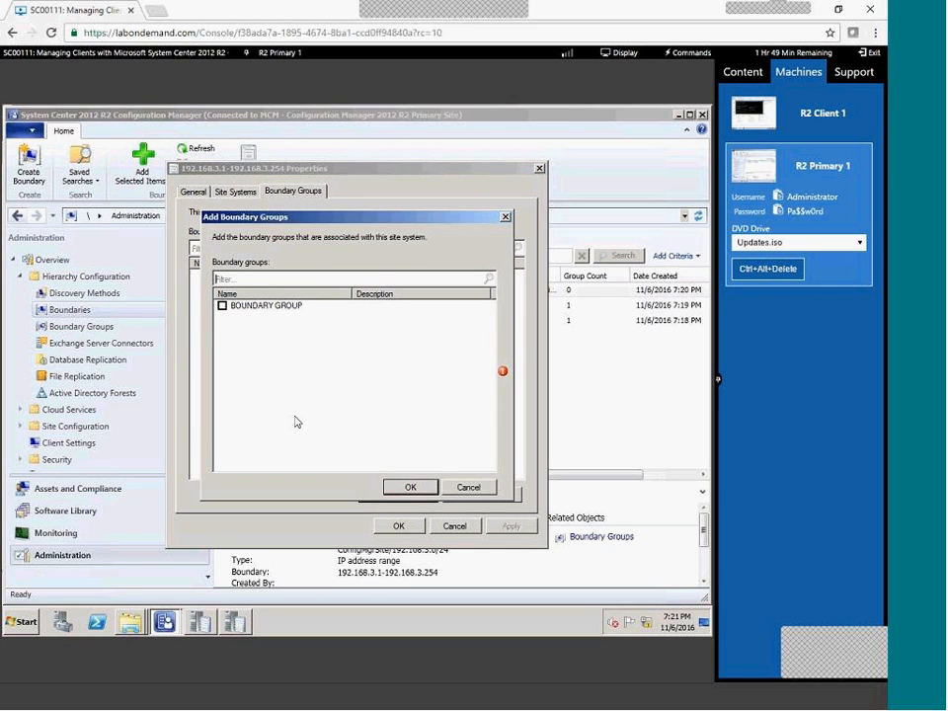
{"action": "left_click", "coordinate": [410, 486]}
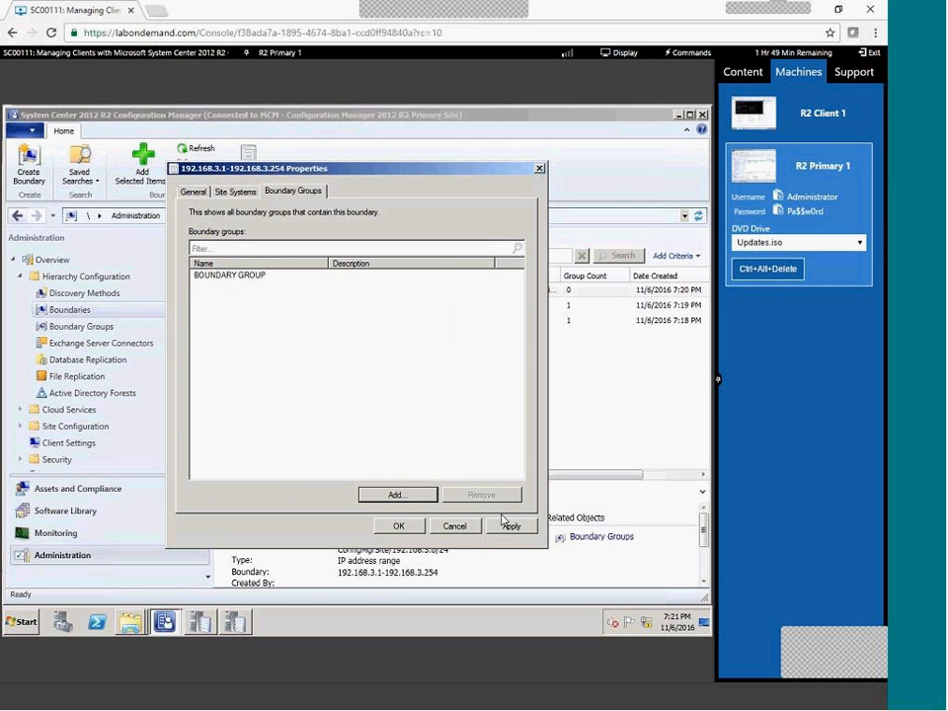
{"action": "left_click", "coordinate": [398, 526]}
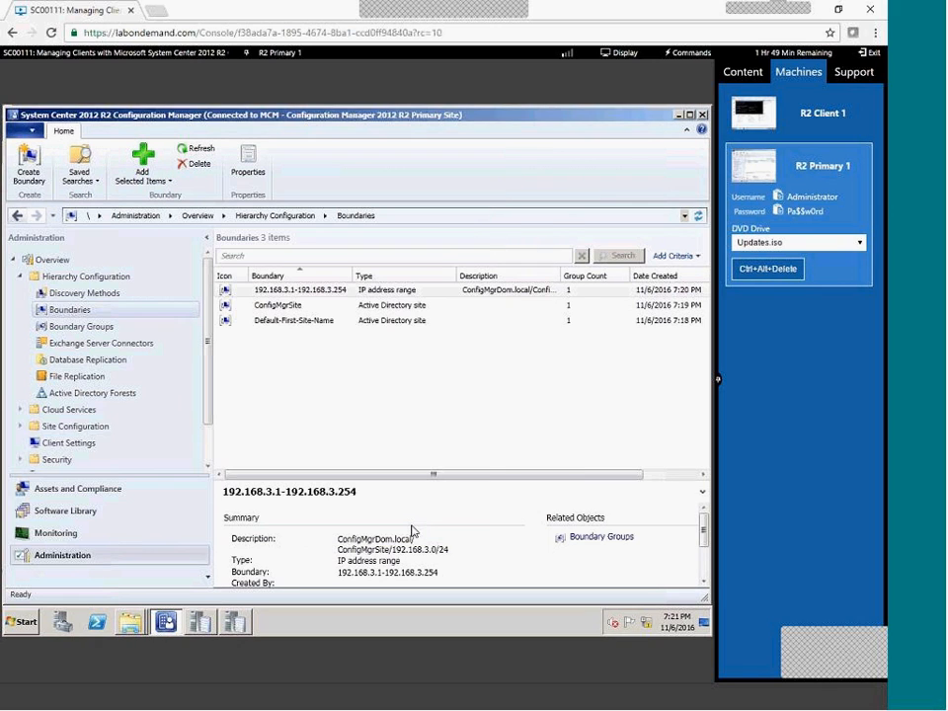
{"action": "left_click", "coordinate": [35, 427]}
Open the site's Software Distribution component properties.
{"action": "left_click", "coordinate": [59, 444]}
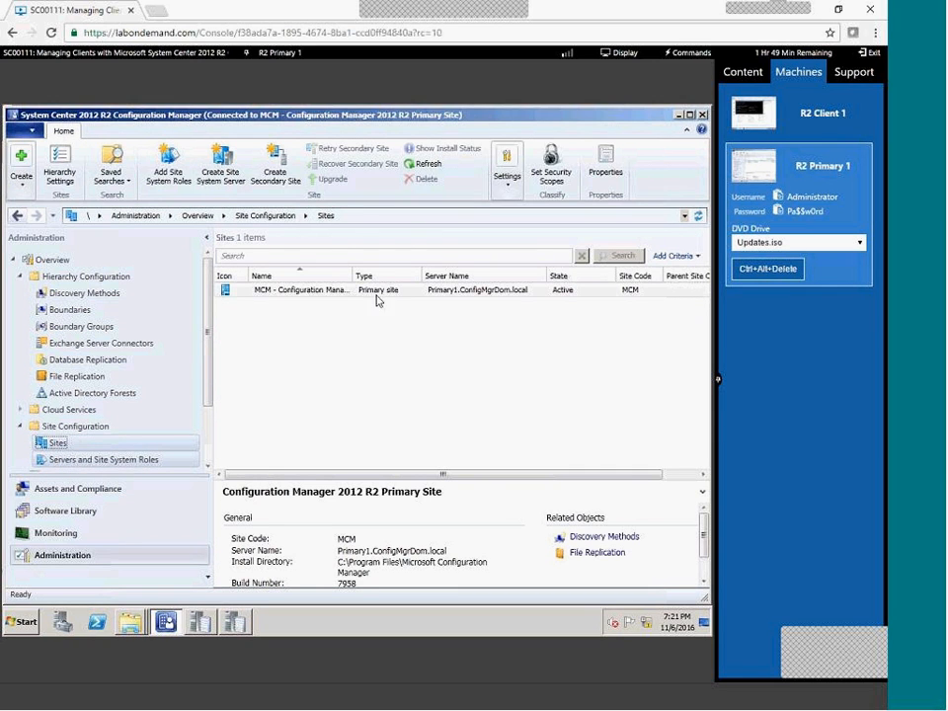
{"action": "left_click", "coordinate": [506, 168]}
{"action": "left_click", "coordinate": [516, 237]}
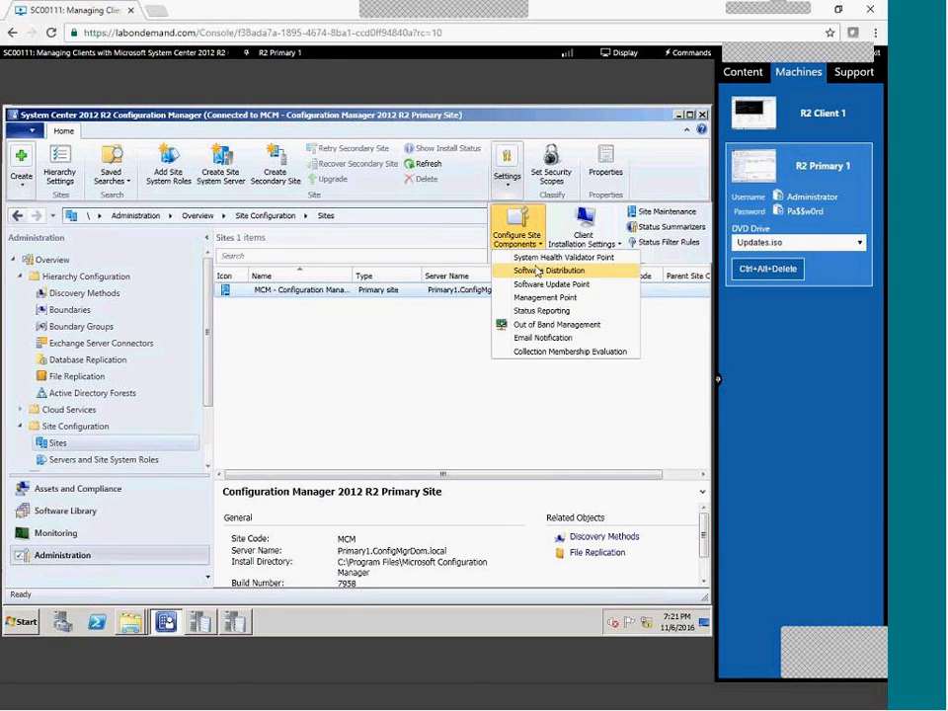
{"action": "left_click", "coordinate": [537, 270]}
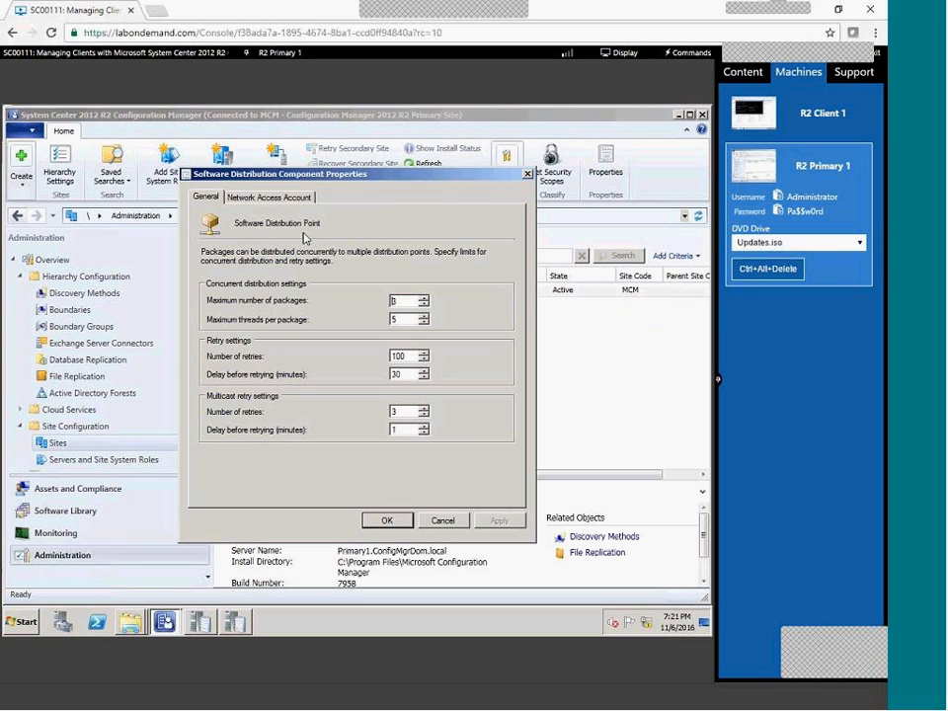
Specify existing account CONFIGMGRDOM\Administrator as the Network Access Account, apply and close.
{"action": "left_click", "coordinate": [262, 202]}
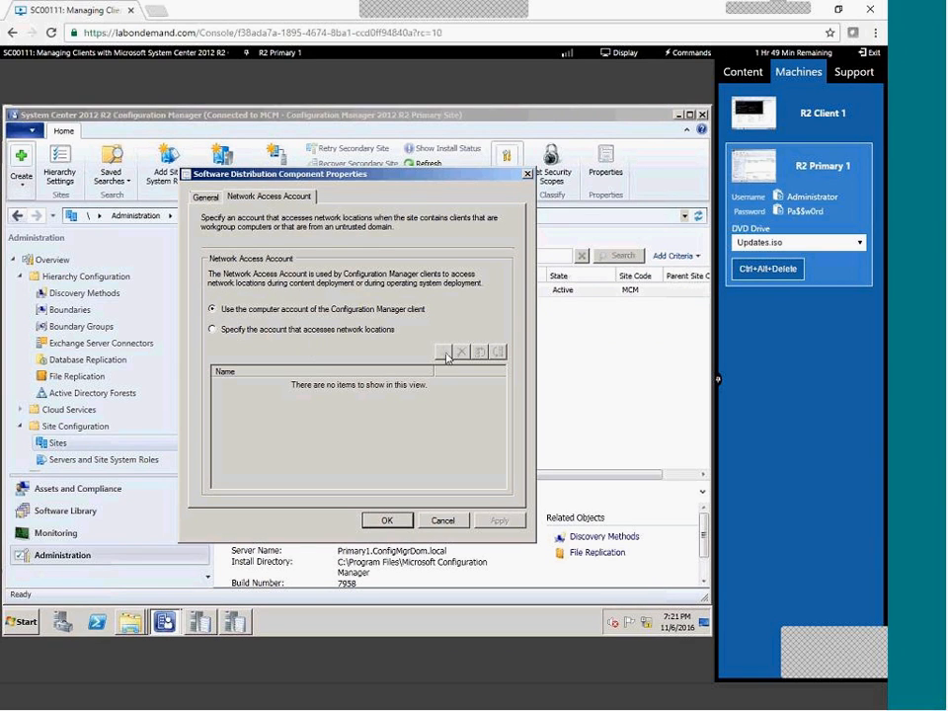
{"action": "left_click", "coordinate": [307, 329]}
{"action": "left_click", "coordinate": [443, 354]}
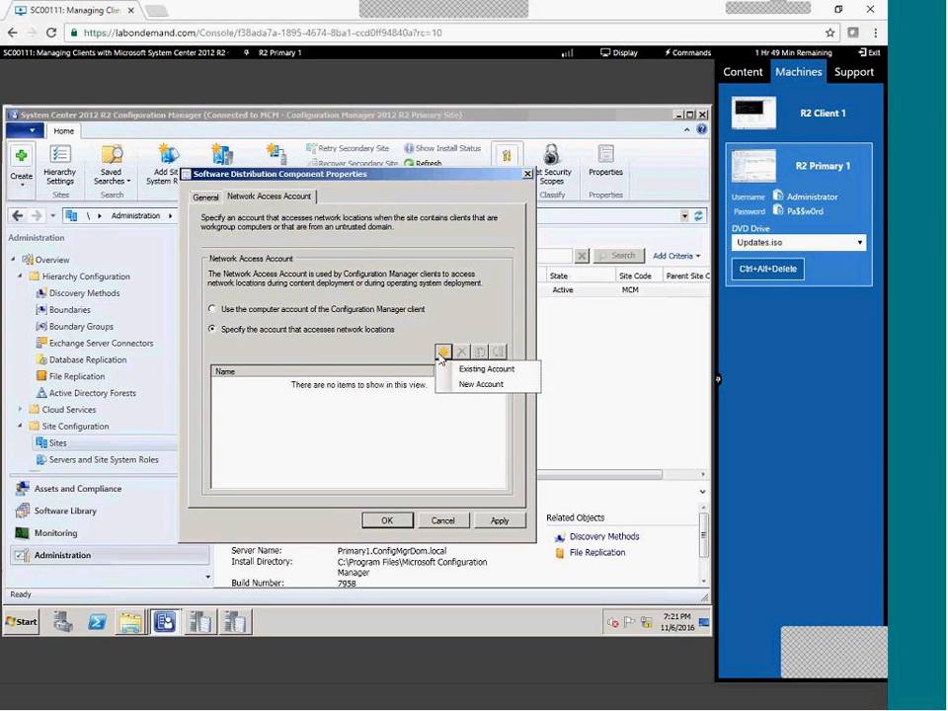
{"action": "left_click", "coordinate": [501, 371]}
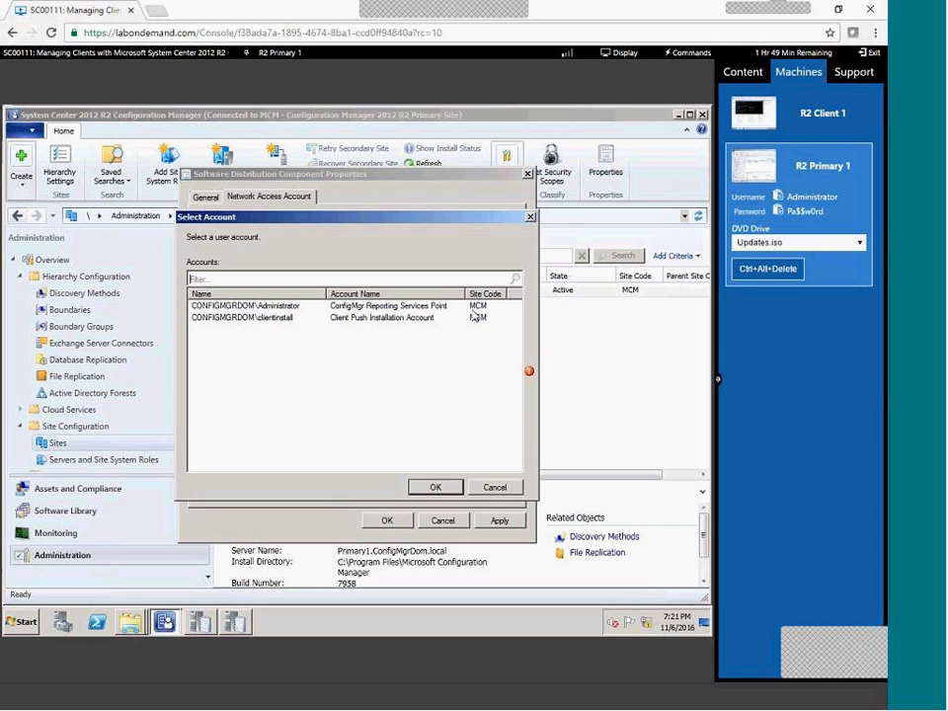
{"action": "left_click", "coordinate": [296, 307]}
{"action": "left_click", "coordinate": [434, 488]}
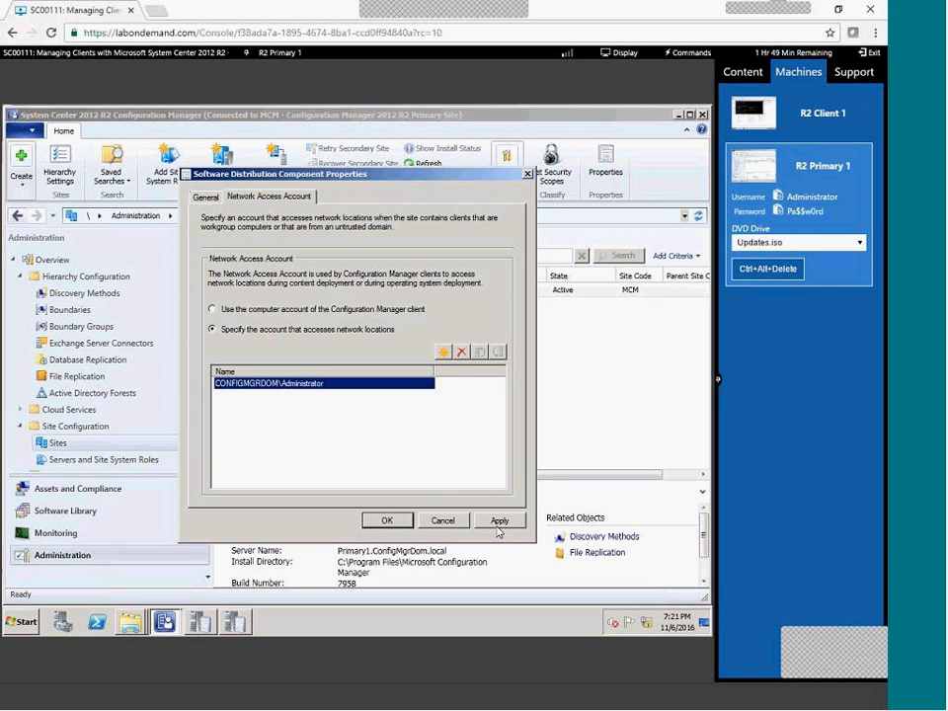
{"action": "left_click", "coordinate": [495, 529]}
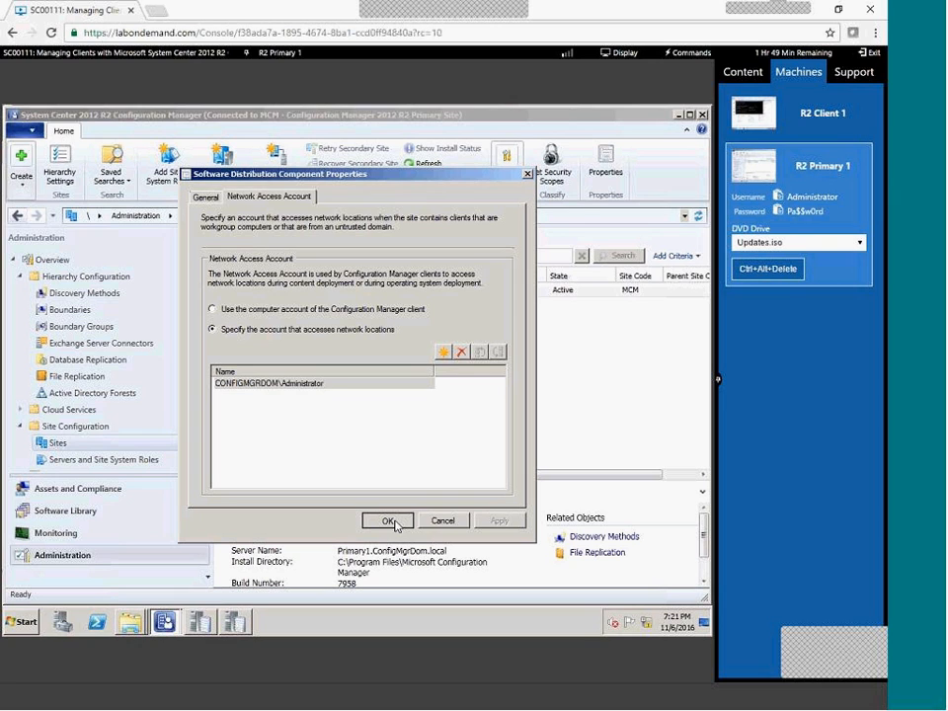
{"action": "left_click", "coordinate": [392, 522]}
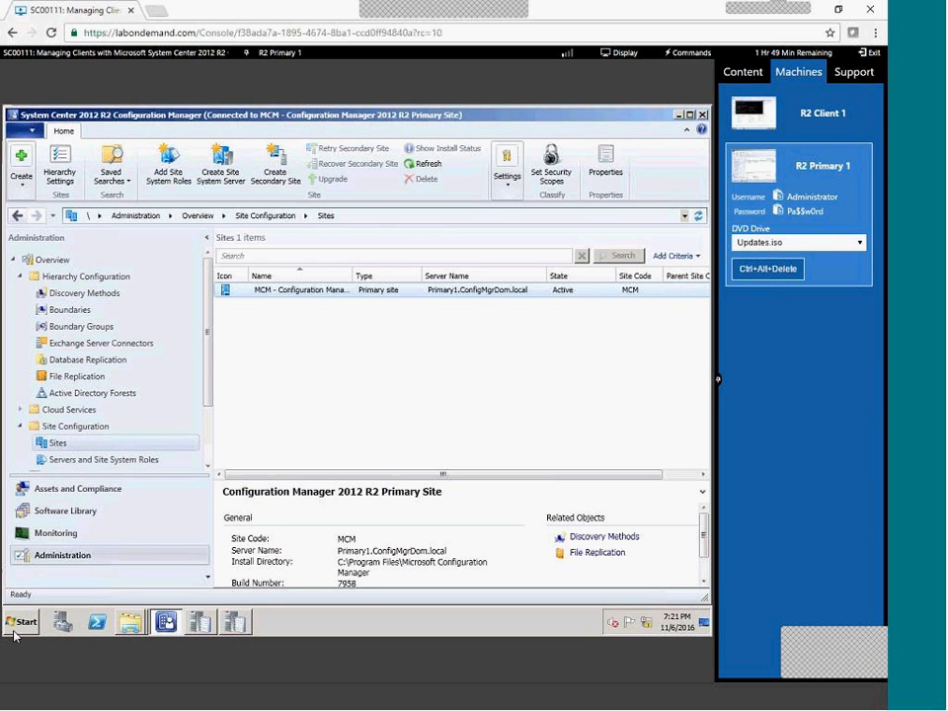
{"action": "left_click", "coordinate": [57, 442]}
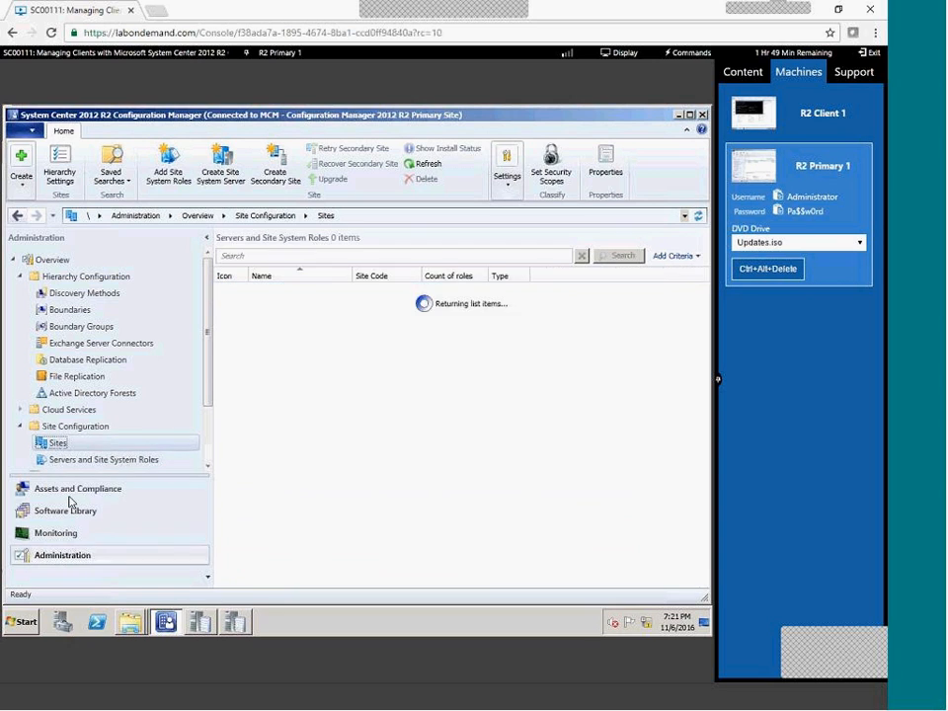
Check CLIENT1's active status in Devices, glance at Software Library and Monitoring, then switch to Client 1.
{"action": "left_click", "coordinate": [69, 496]}
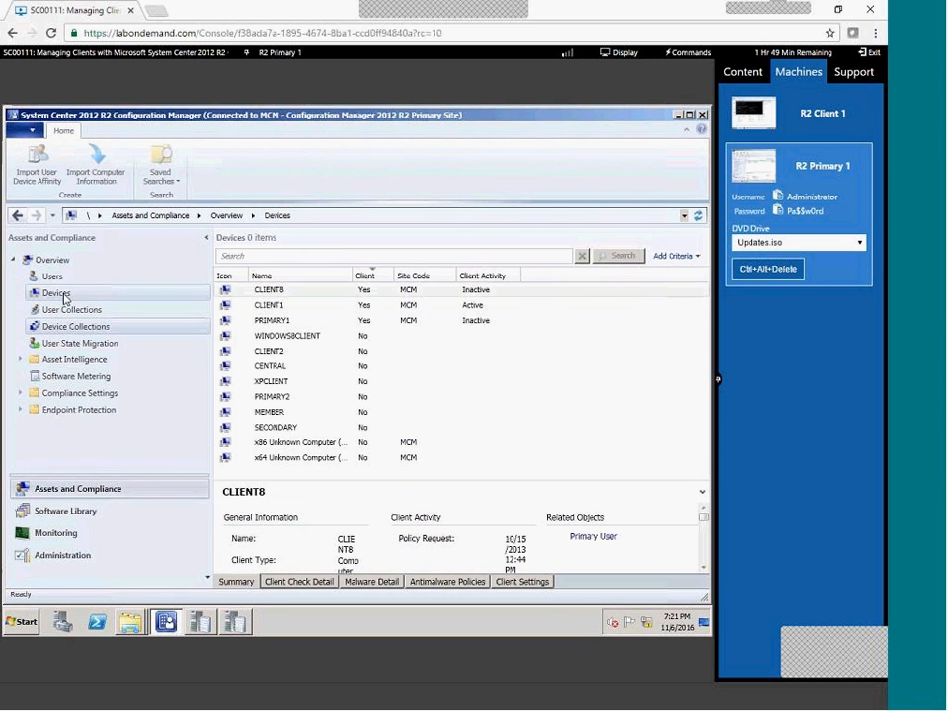
{"action": "left_click", "coordinate": [396, 291]}
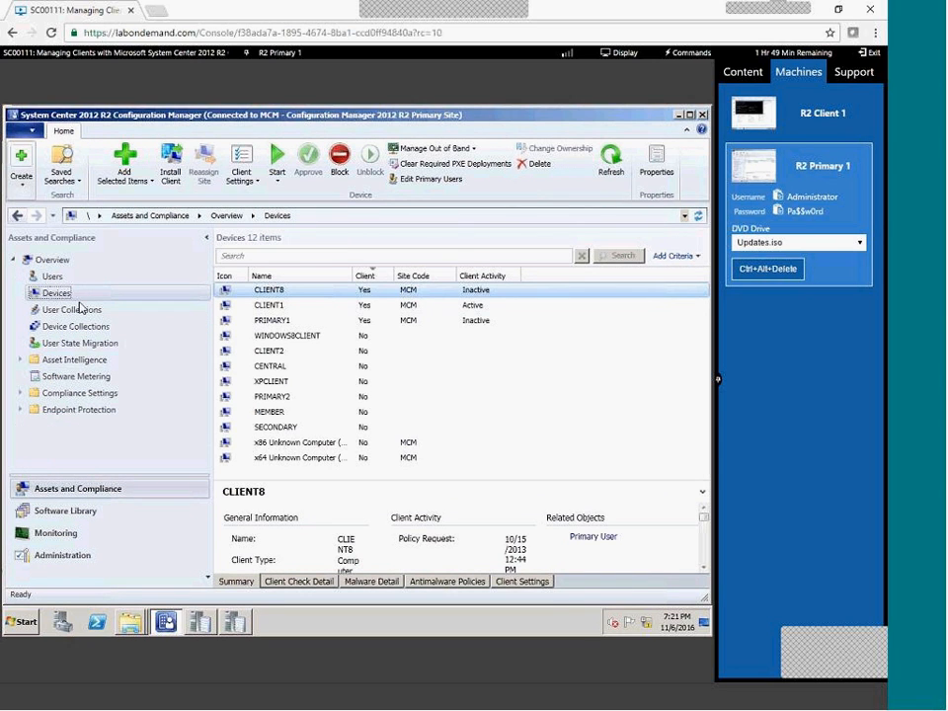
{"action": "left_click", "coordinate": [65, 521]}
{"action": "left_click", "coordinate": [65, 539]}
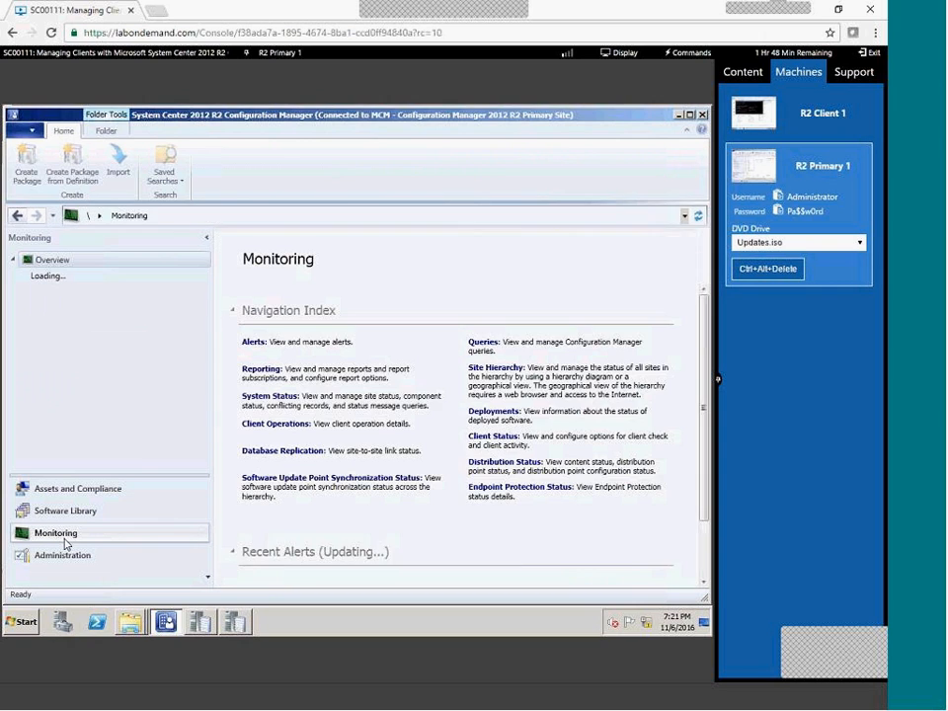
{"action": "left_click", "coordinate": [69, 560]}
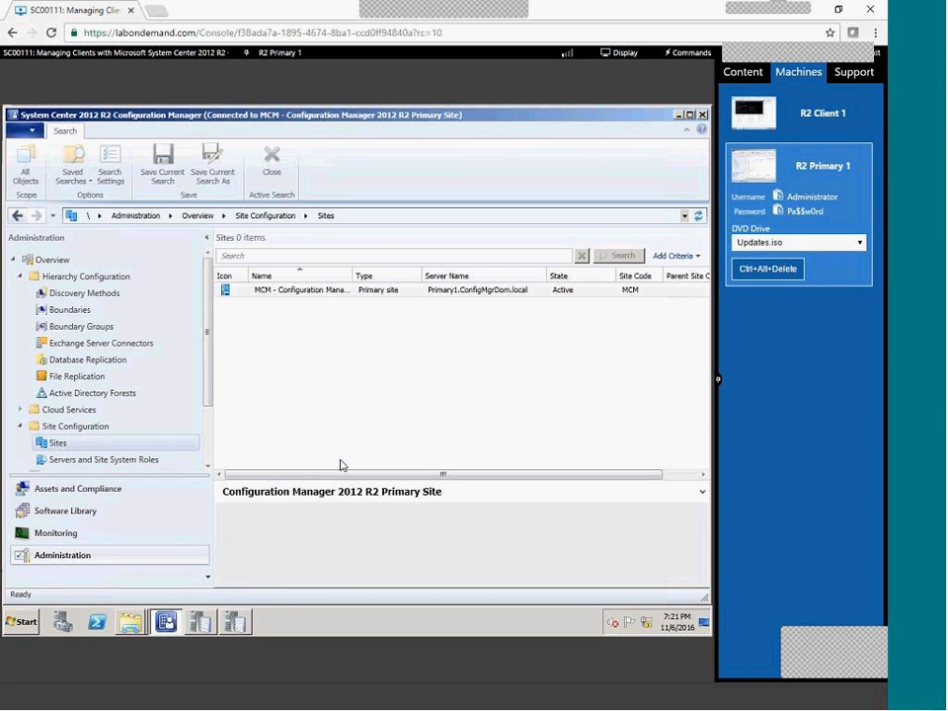
{"action": "left_click", "coordinate": [812, 131]}
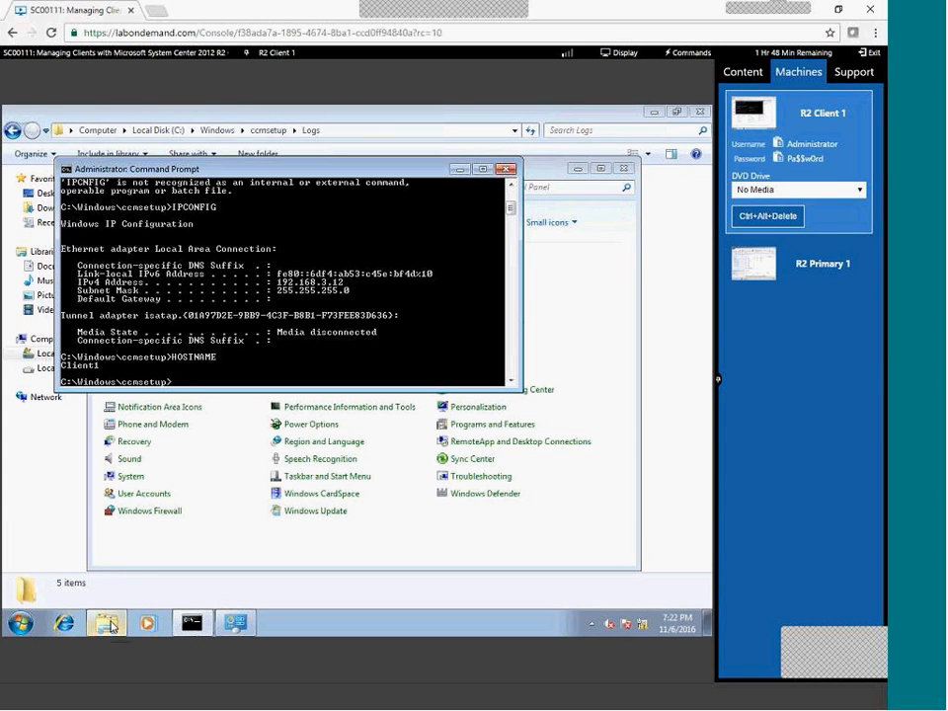
Navigate File Explorer to the C:\Windows\ccmsetup folder.
{"action": "left_click", "coordinate": [30, 621]}
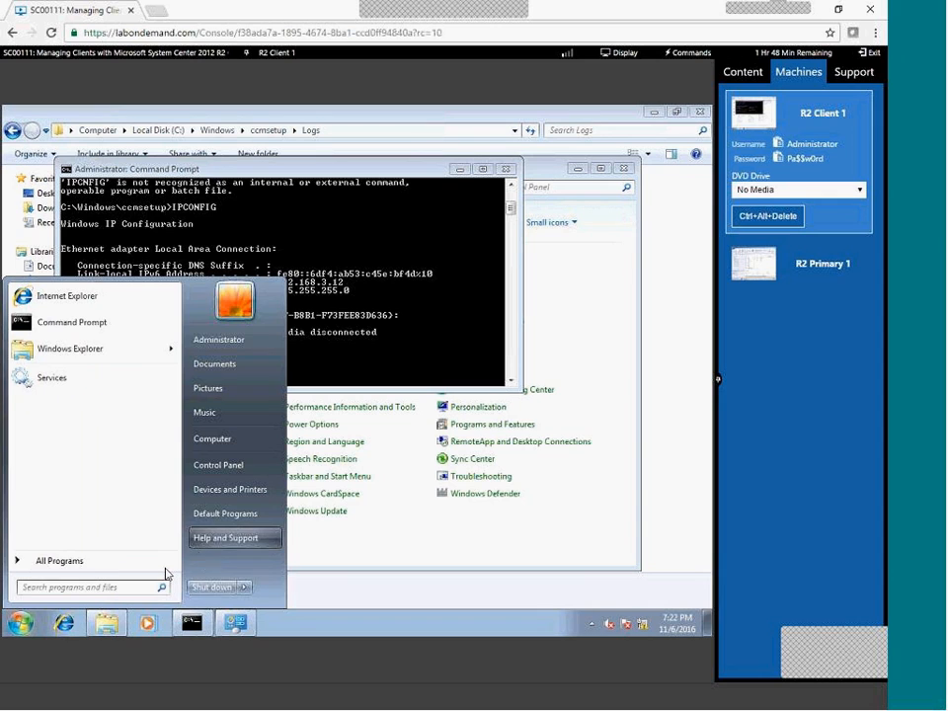
{"action": "type", "text": "RUN\\"}
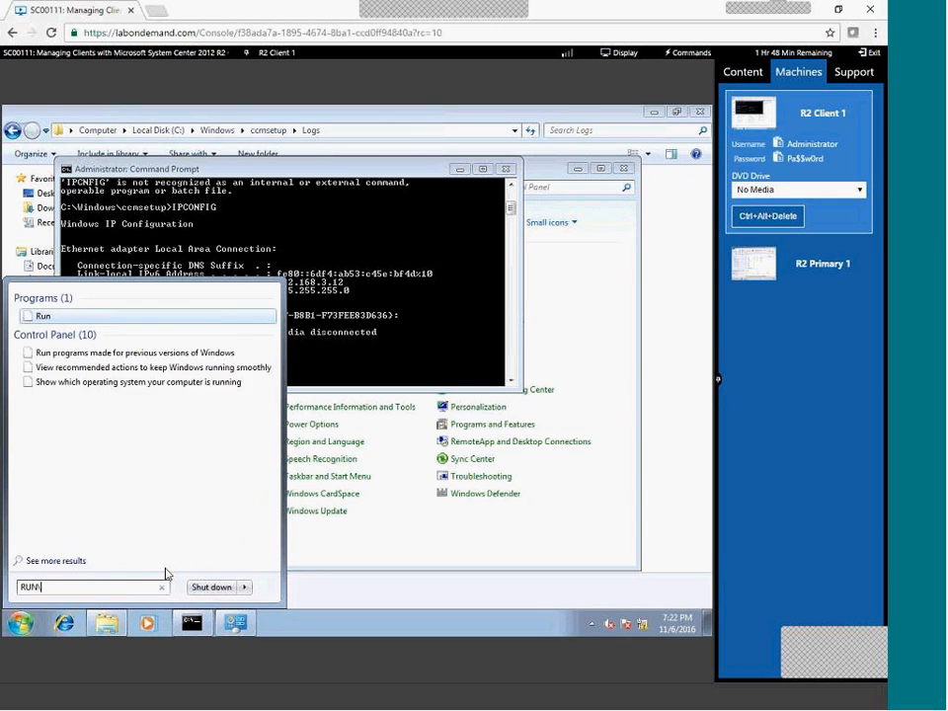
{"action": "key", "text": "Escape"}
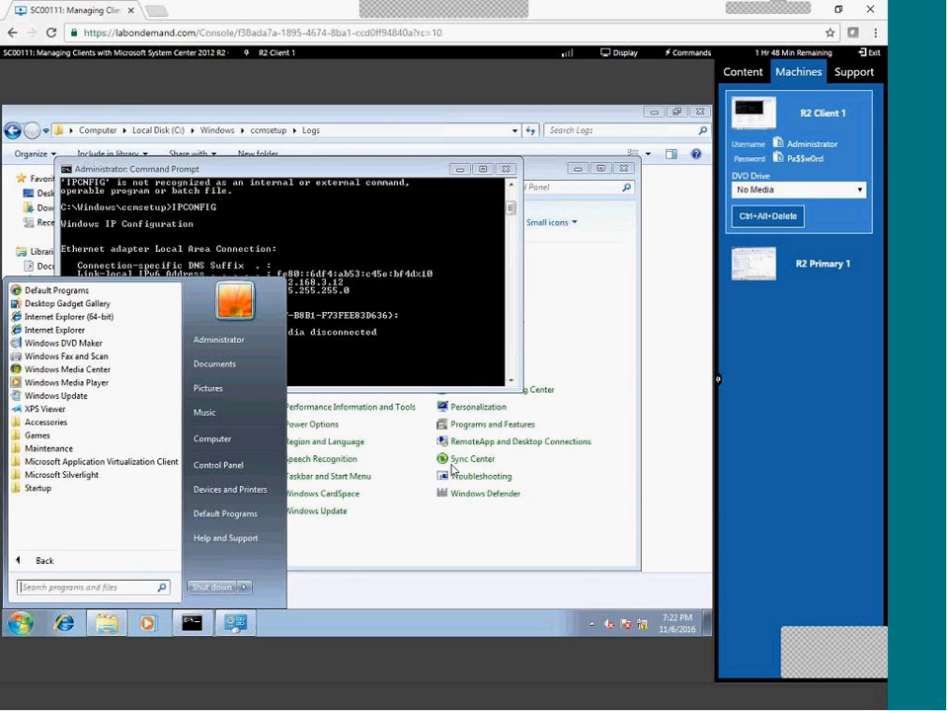
{"action": "key", "text": "Escape"}
{"action": "left_click", "coordinate": [710, 503]}
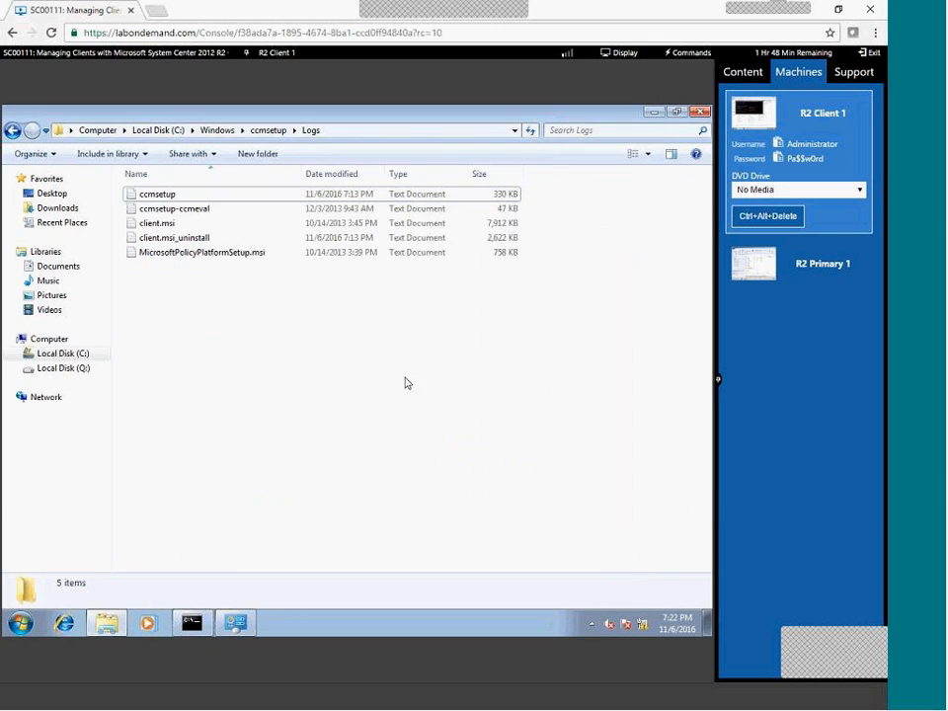
{"action": "left_click", "coordinate": [269, 130]}
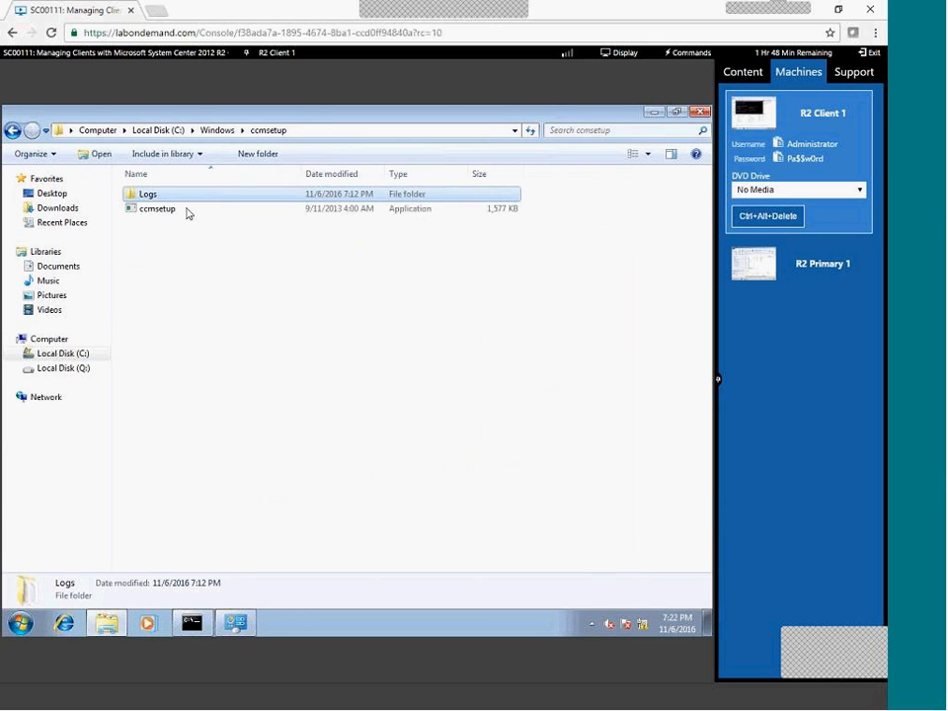
{"action": "left_click", "coordinate": [243, 307]}
{"action": "left_click", "coordinate": [237, 212]}
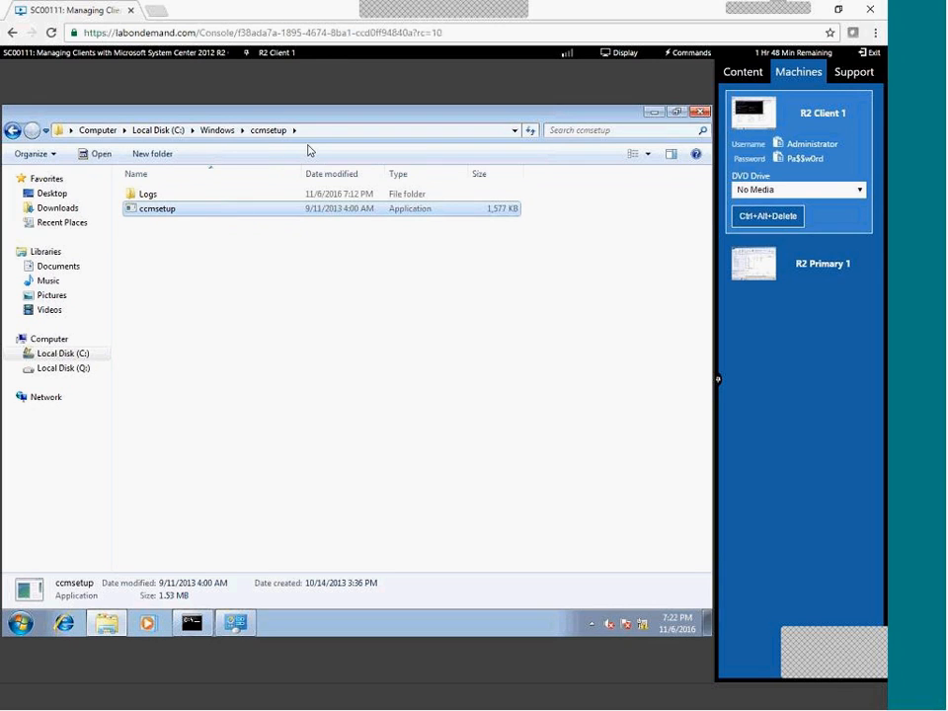
{"action": "left_click", "coordinate": [322, 138]}
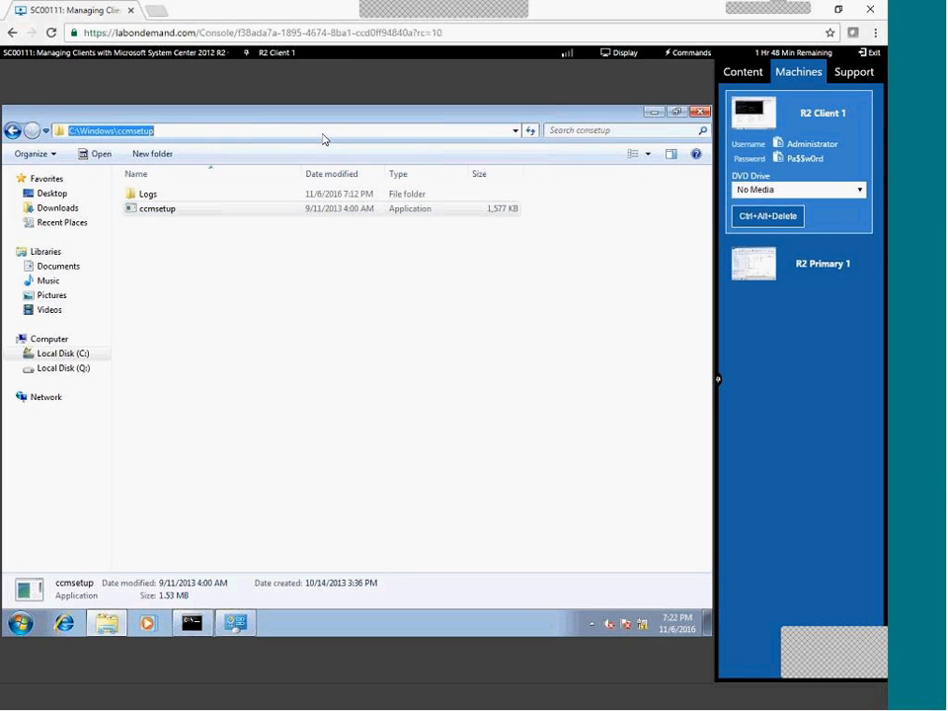
Run ccmsetup.exe SMSSITECODE=AUTO in the Command Prompt to launch the client install.
{"action": "left_click", "coordinate": [194, 623]}
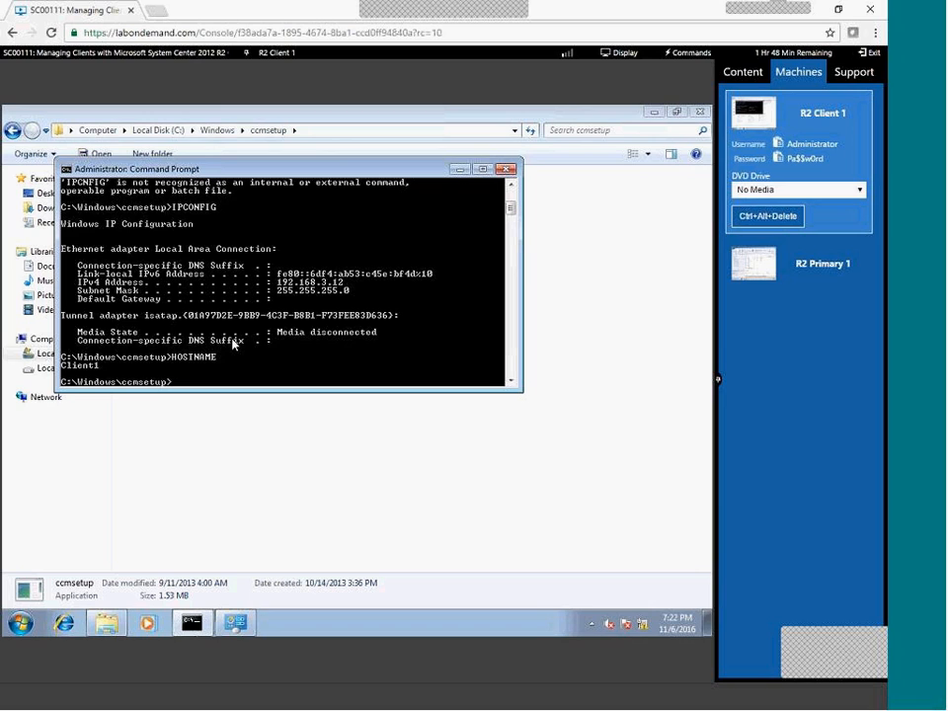
{"action": "type", "text": "CCM"}
{"action": "key", "text": "Tab"}
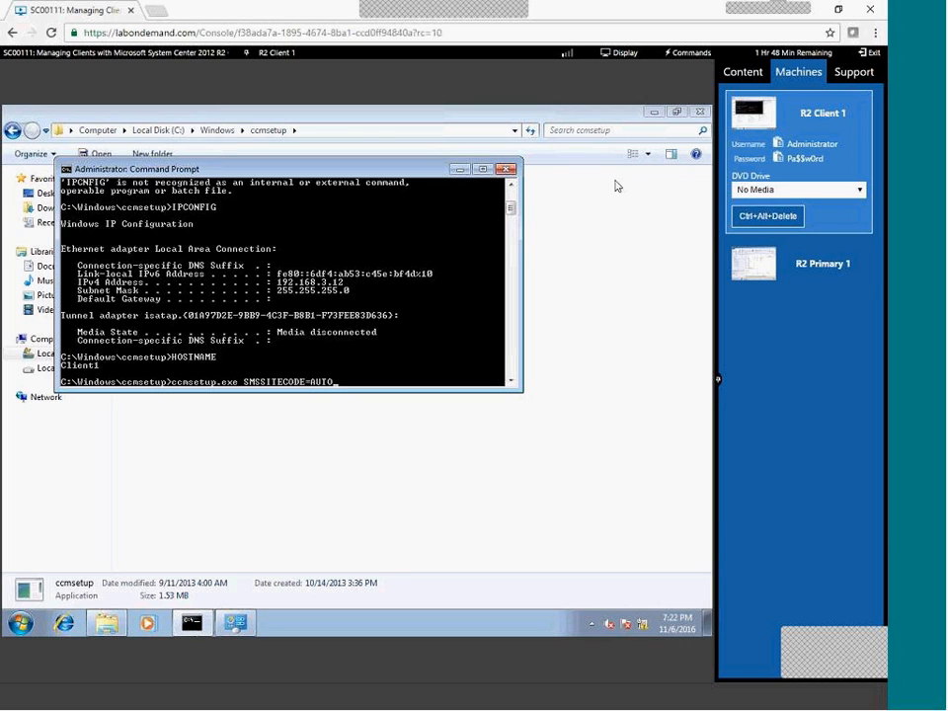
{"action": "left_click", "coordinate": [840, 270]}
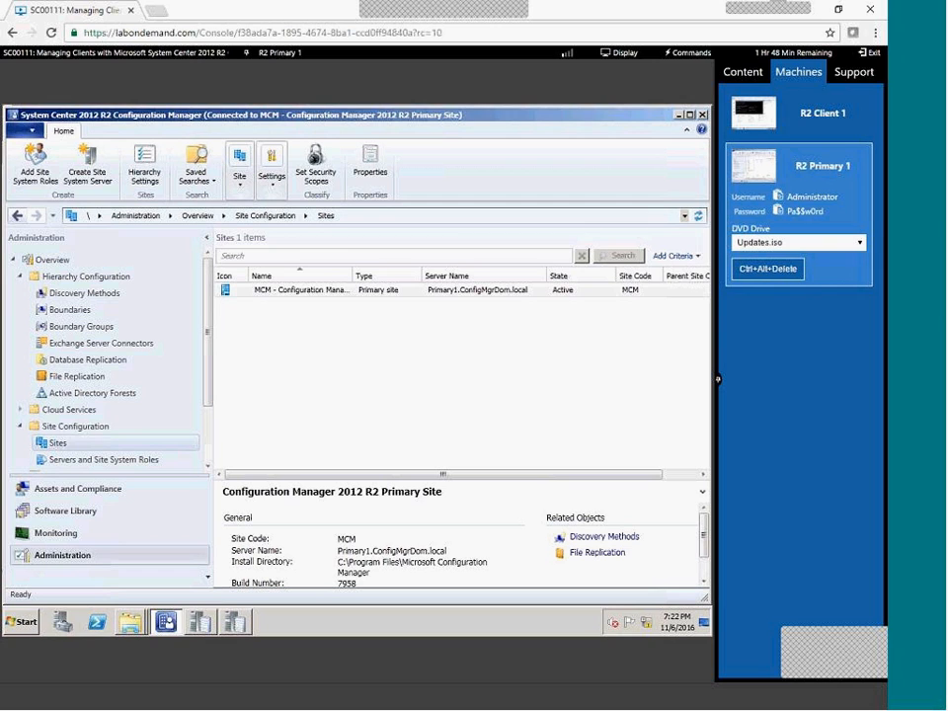
{"action": "left_click", "coordinate": [824, 101]}
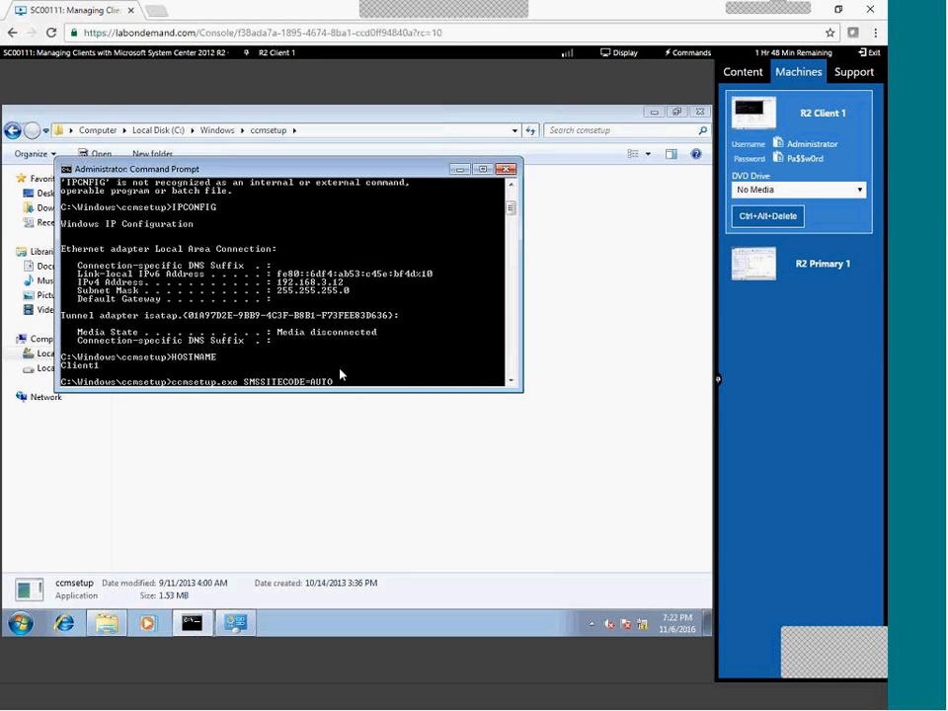
{"action": "key", "text": "Return"}
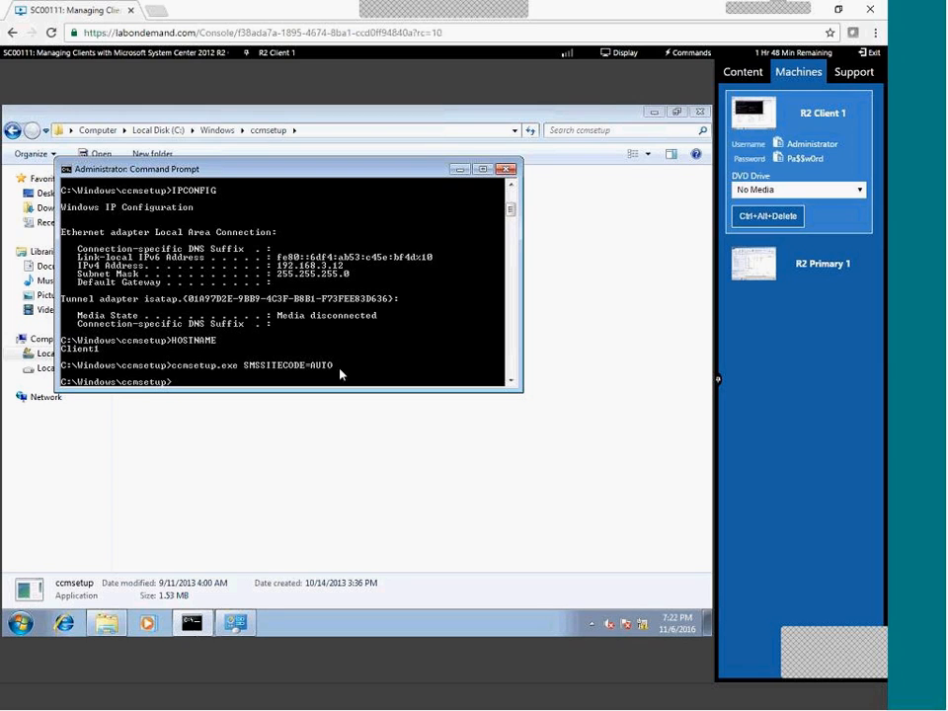
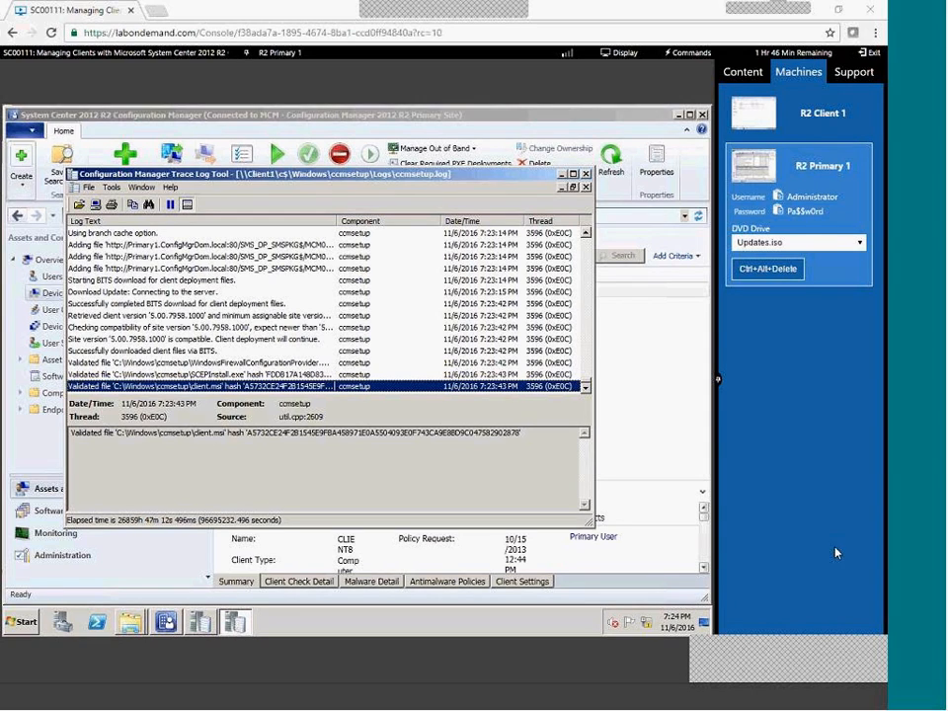
Switch to the R2 Client 1 machine to view its C:\Windows\ccmsetup folder.
{"action": "left_click", "coordinate": [818, 107]}
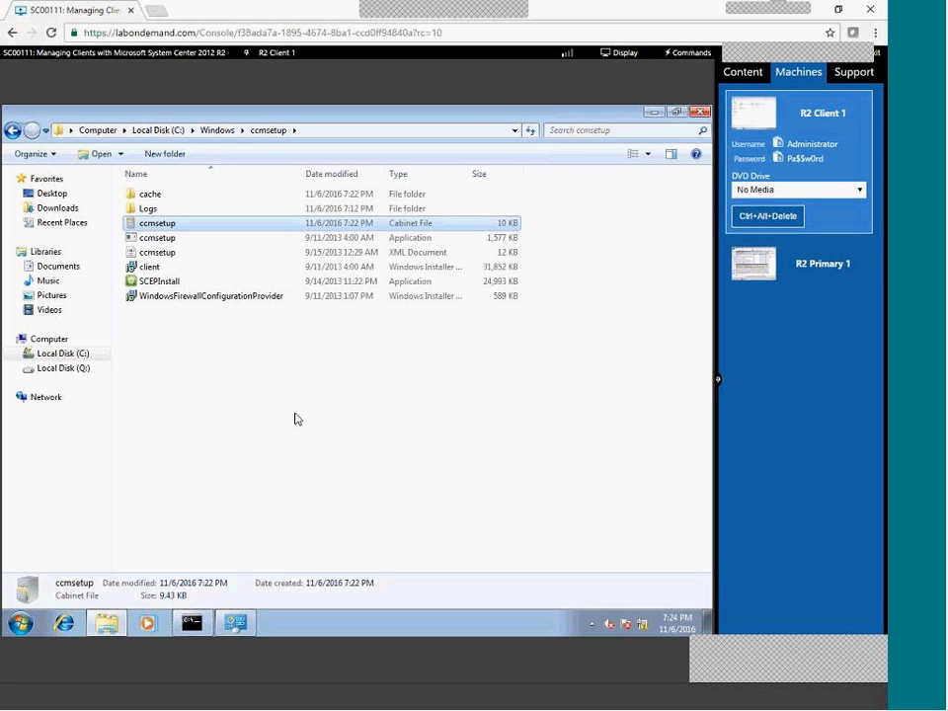
Refresh Client 1's ccmsetup folder, then inspect the uninstall warning and latest ccmsetup.log entries on the primary server.
{"action": "right_click", "coordinate": [280, 388]}
{"action": "left_click", "coordinate": [308, 439]}
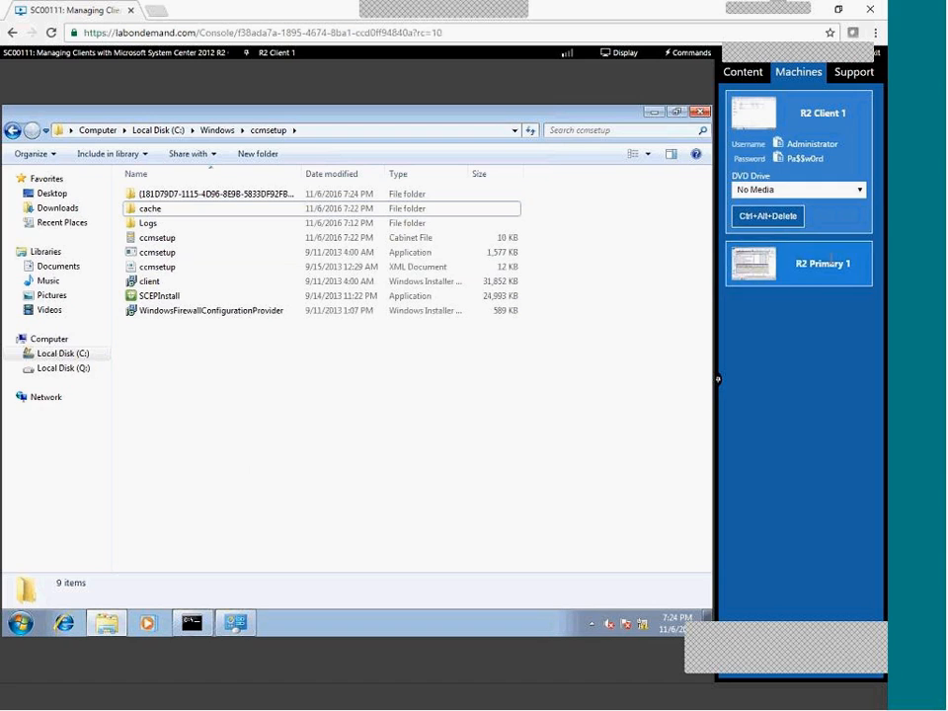
{"action": "left_click", "coordinate": [802, 264]}
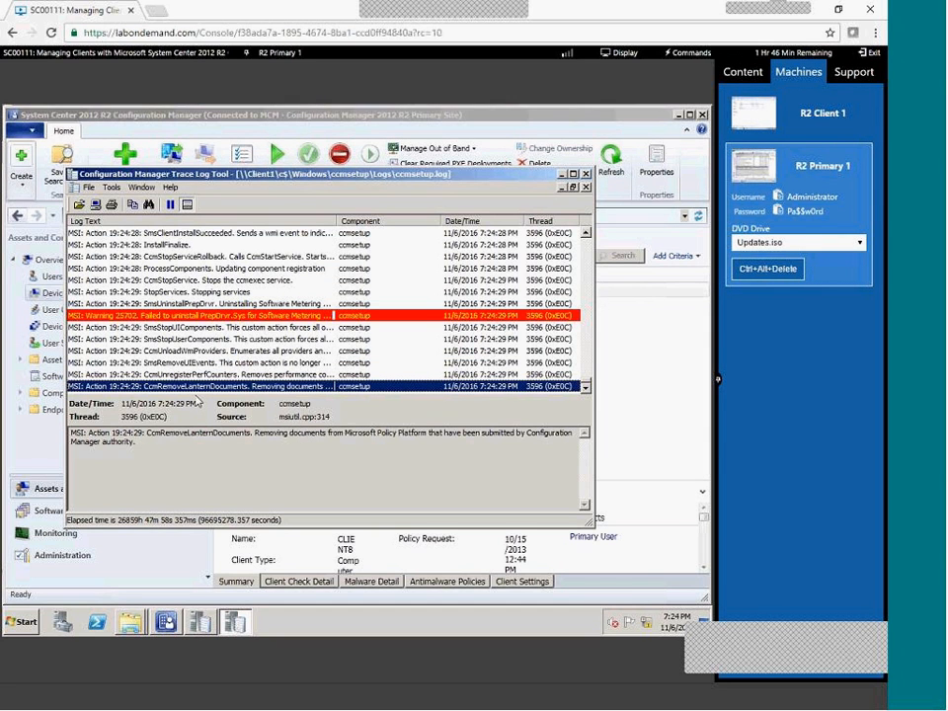
{"action": "left_click", "coordinate": [207, 315]}
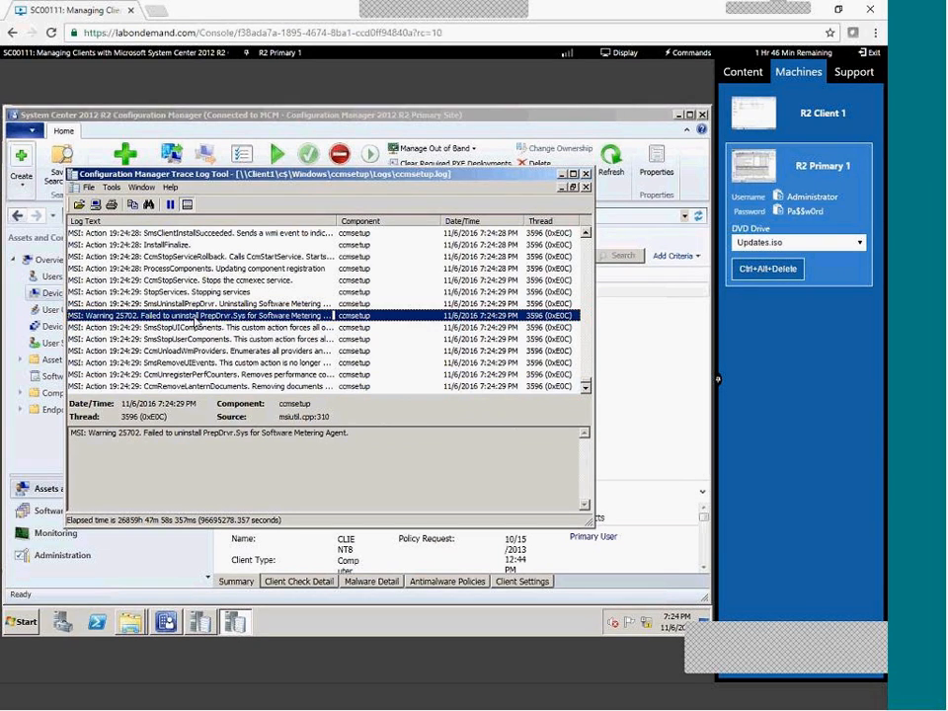
{"action": "left_click", "coordinate": [227, 386]}
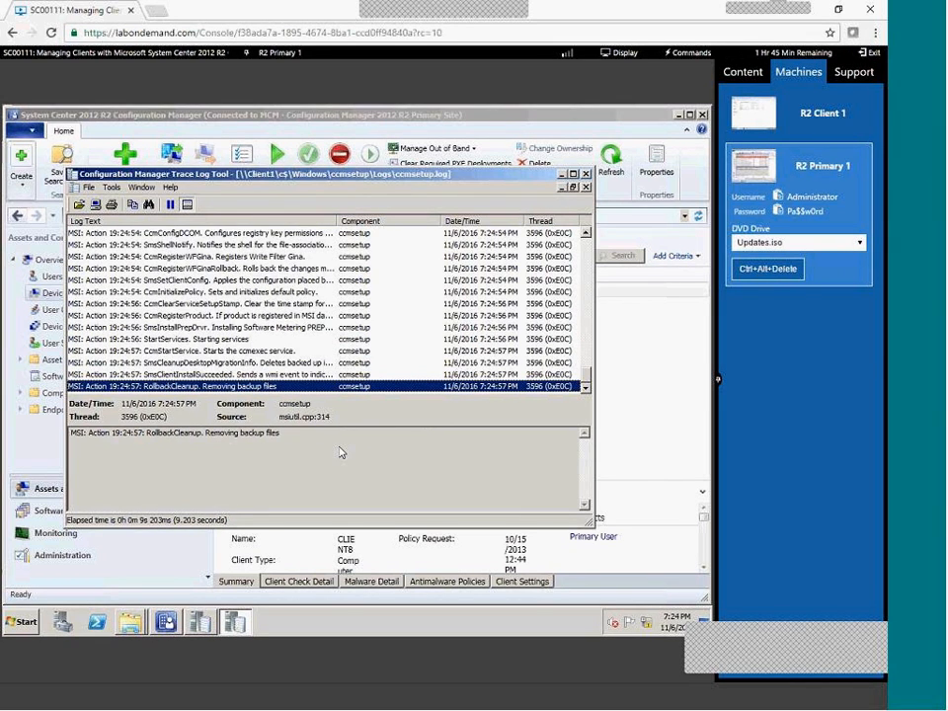
Review the Per-system unattended deployment of the CCM Framework Tools package.
{"action": "left_click", "coordinate": [383, 548]}
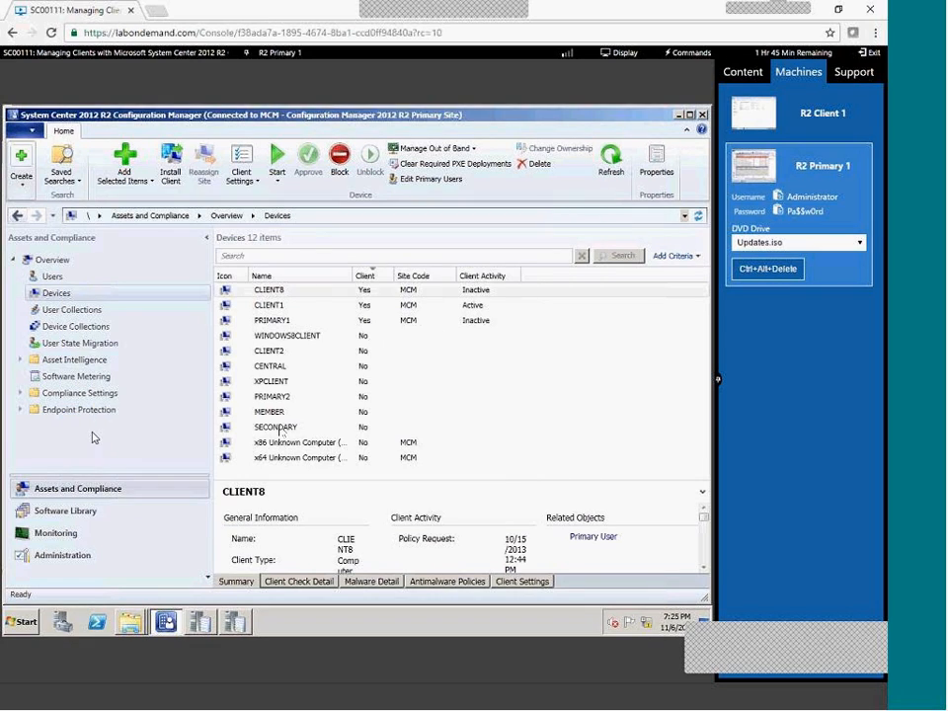
{"action": "left_click", "coordinate": [62, 512]}
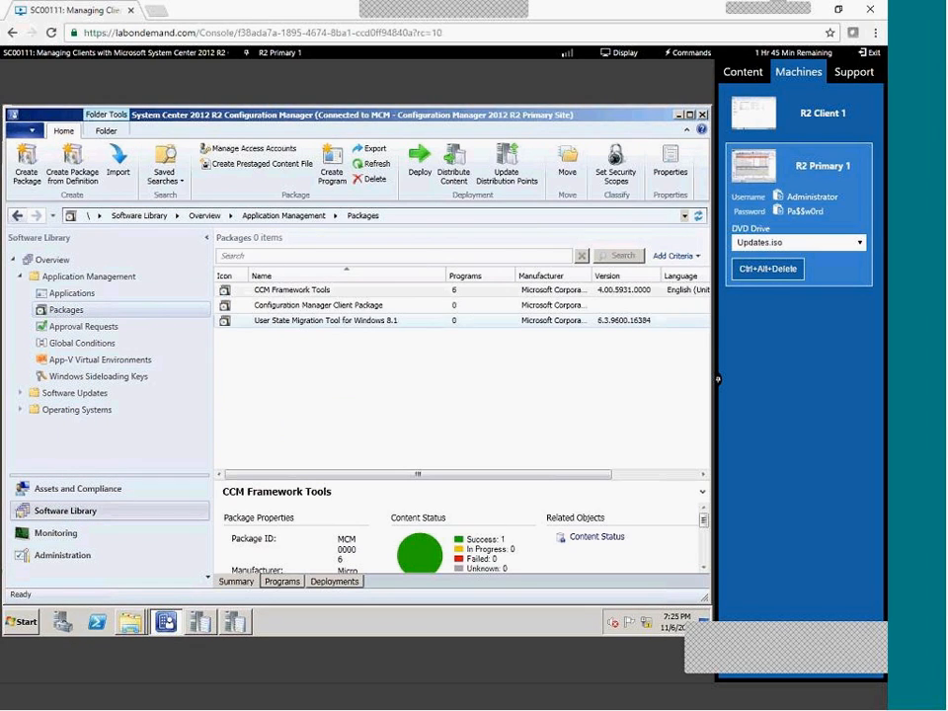
{"action": "left_click", "coordinate": [324, 581]}
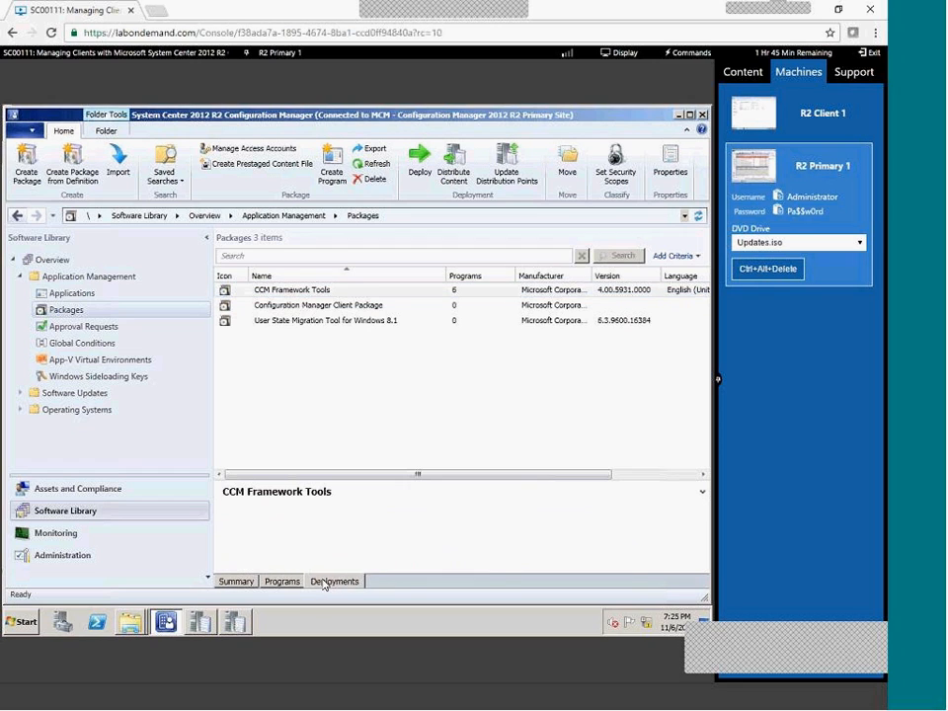
{"action": "left_click", "coordinate": [273, 529]}
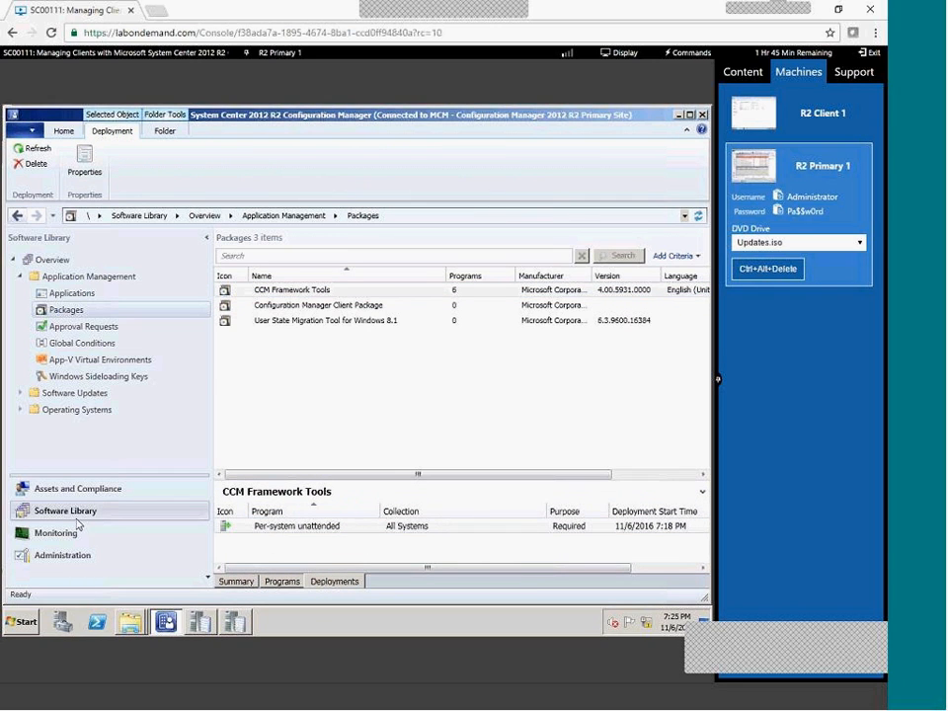
Check the PRIMARY1, CLIENT1 and CLIENT8 device details, then bring back the ccmsetup log ending with return code 0.
{"action": "left_click", "coordinate": [106, 489]}
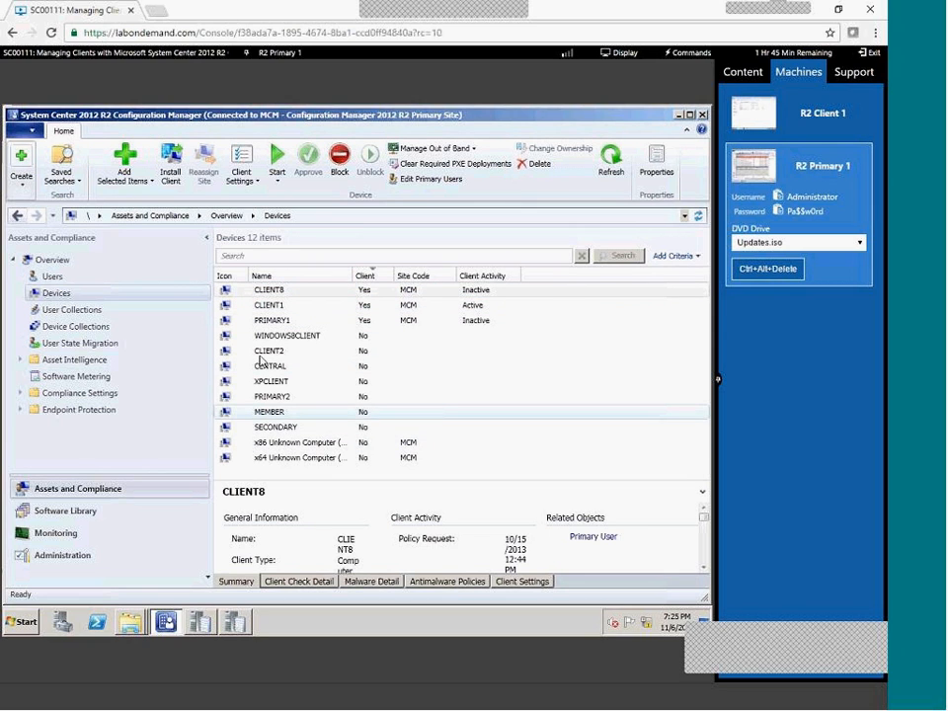
{"action": "left_click", "coordinate": [269, 318]}
{"action": "left_click", "coordinate": [262, 303]}
{"action": "key", "text": "Up"}
{"action": "left_click", "coordinate": [263, 307]}
{"action": "left_click", "coordinate": [267, 321]}
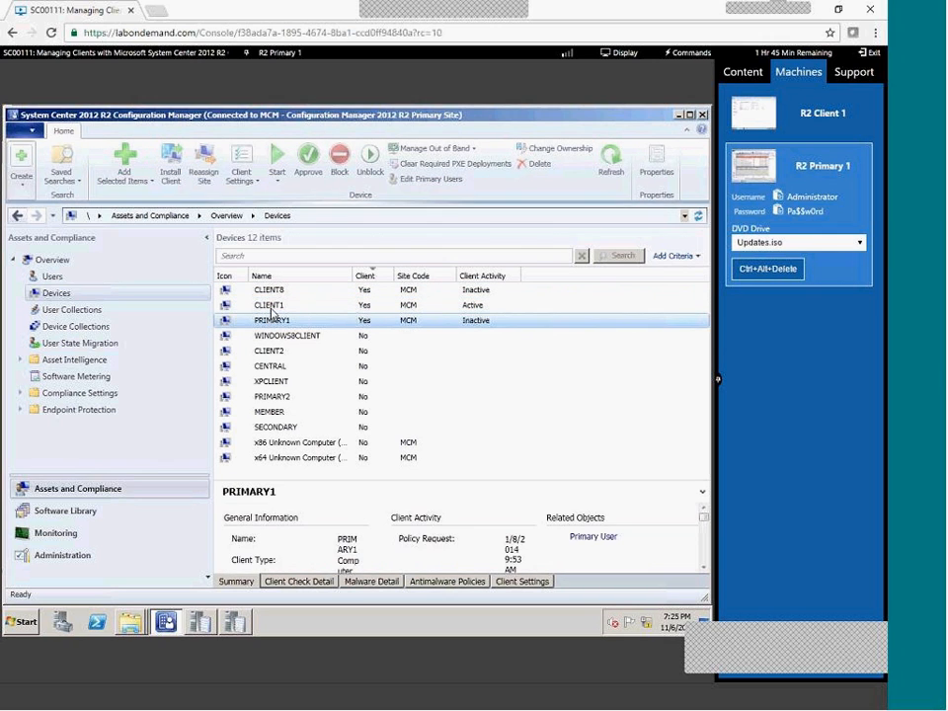
{"action": "left_click", "coordinate": [269, 306]}
{"action": "left_click", "coordinate": [270, 291]}
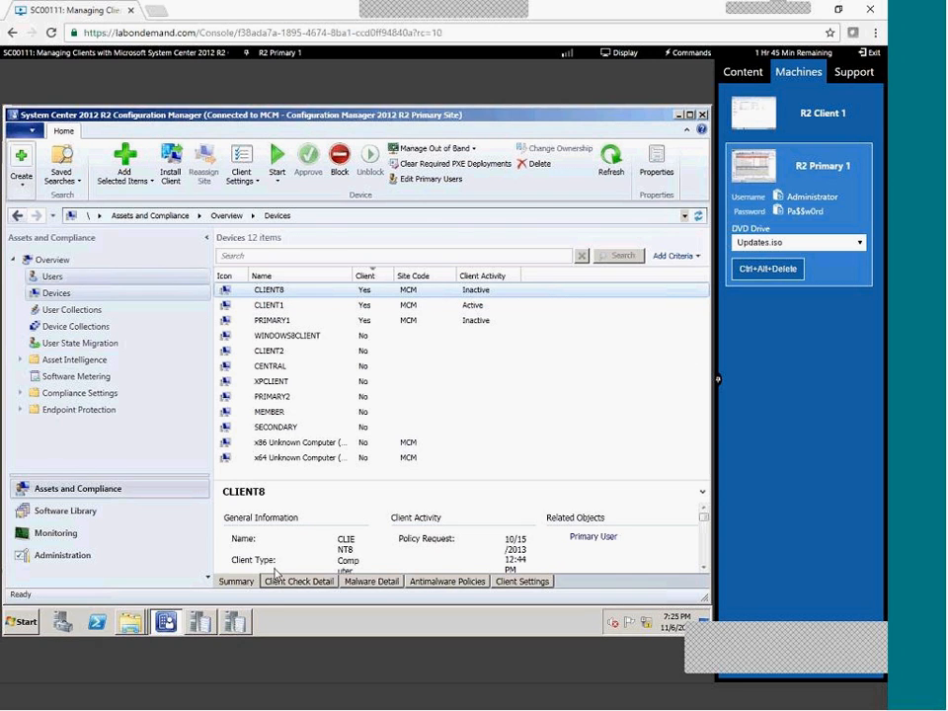
{"action": "left_click", "coordinate": [249, 620]}
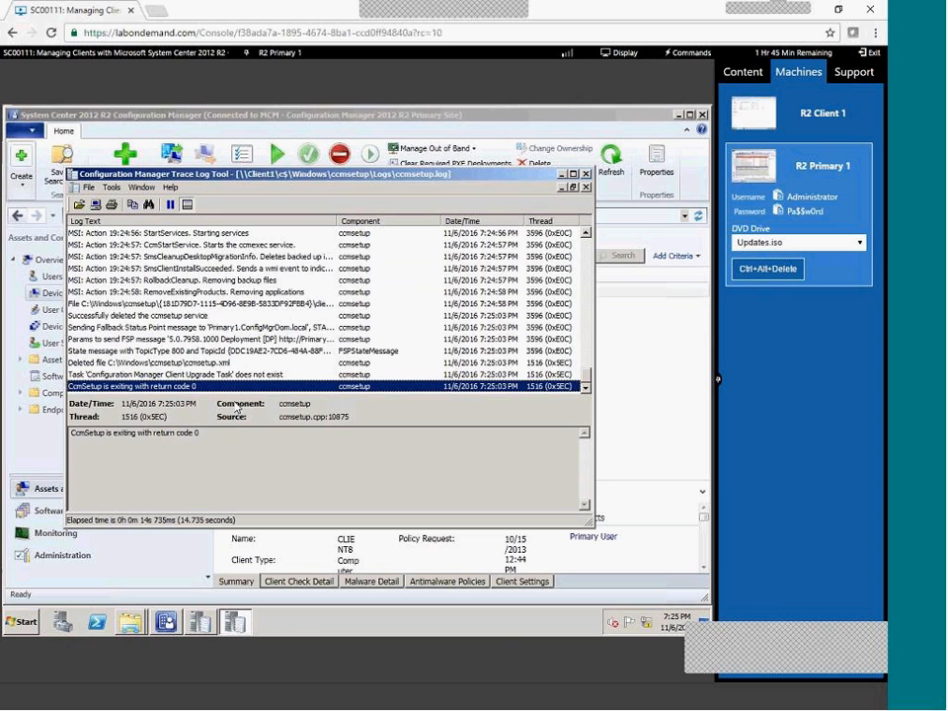
On Client 1, set the Control Panel home to list all items as Small icons.
{"action": "left_click", "coordinate": [790, 113]}
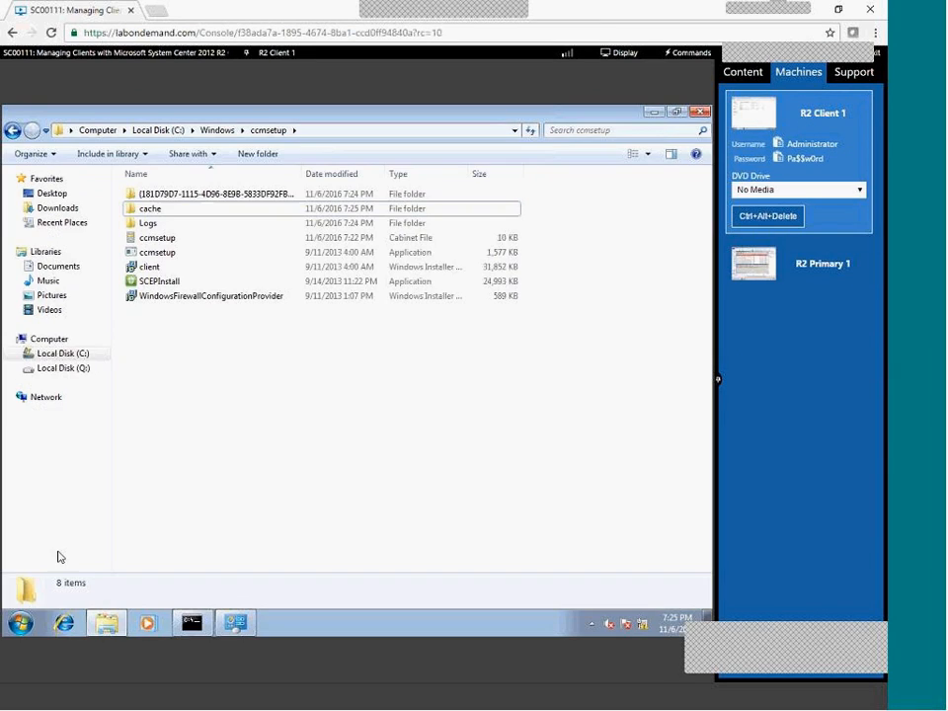
{"action": "left_click", "coordinate": [233, 624]}
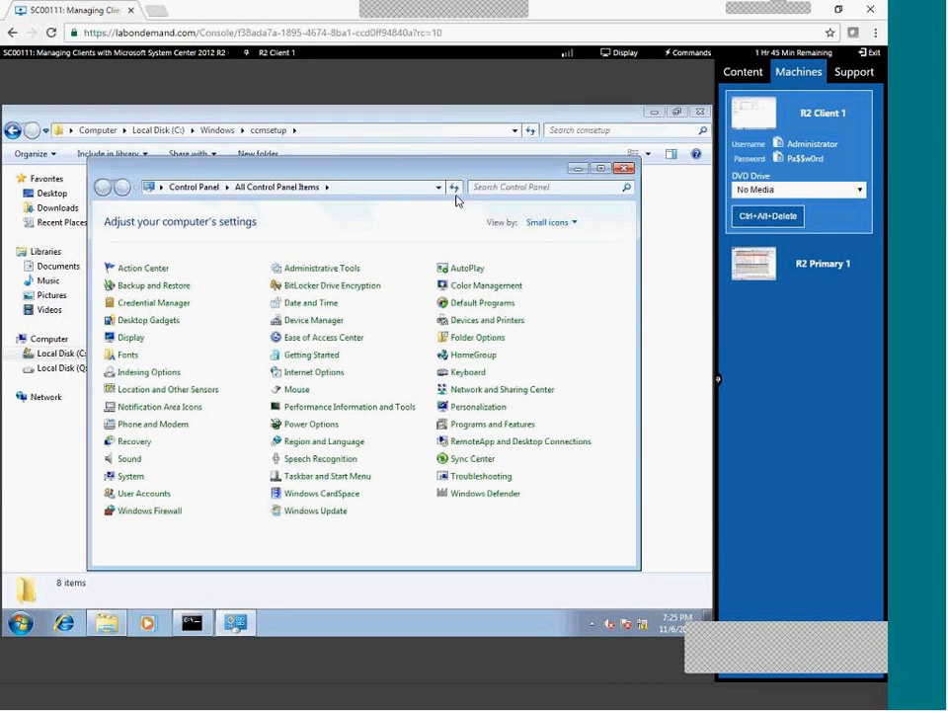
{"action": "left_click", "coordinate": [204, 189]}
{"action": "left_click", "coordinate": [557, 224]}
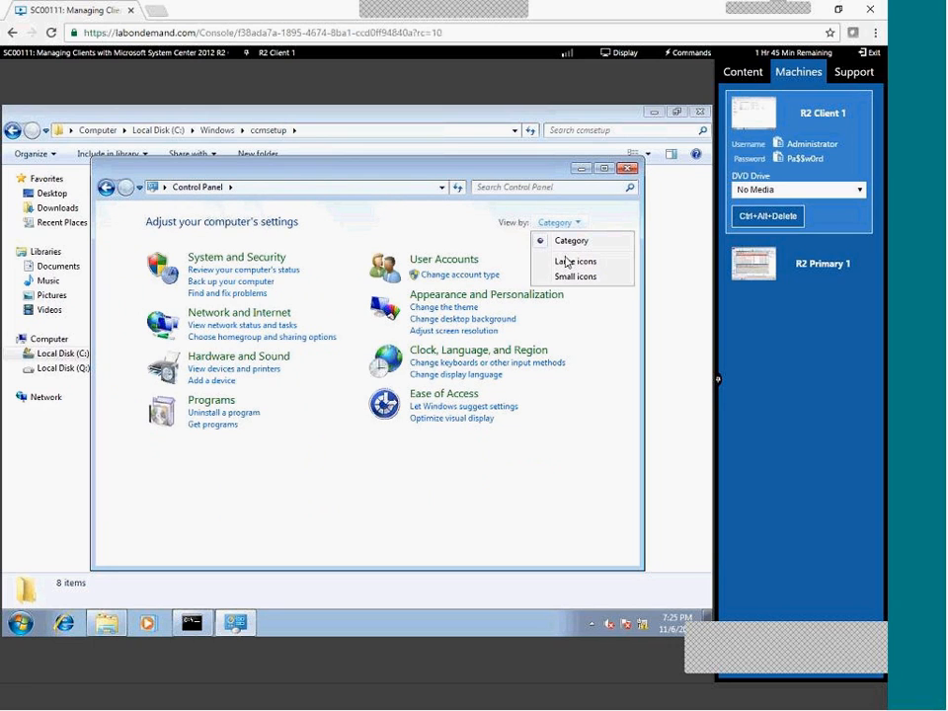
{"action": "left_click", "coordinate": [570, 278]}
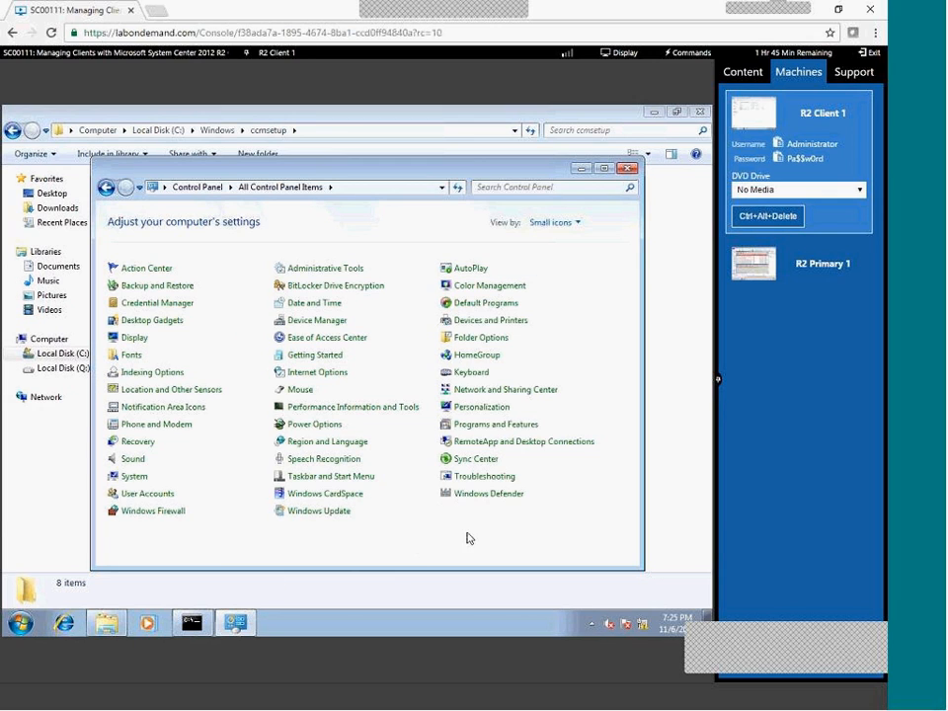
Look in the System Center 2012 R2 program group, then close and reopen Control Panel.
{"action": "left_click", "coordinate": [22, 632]}
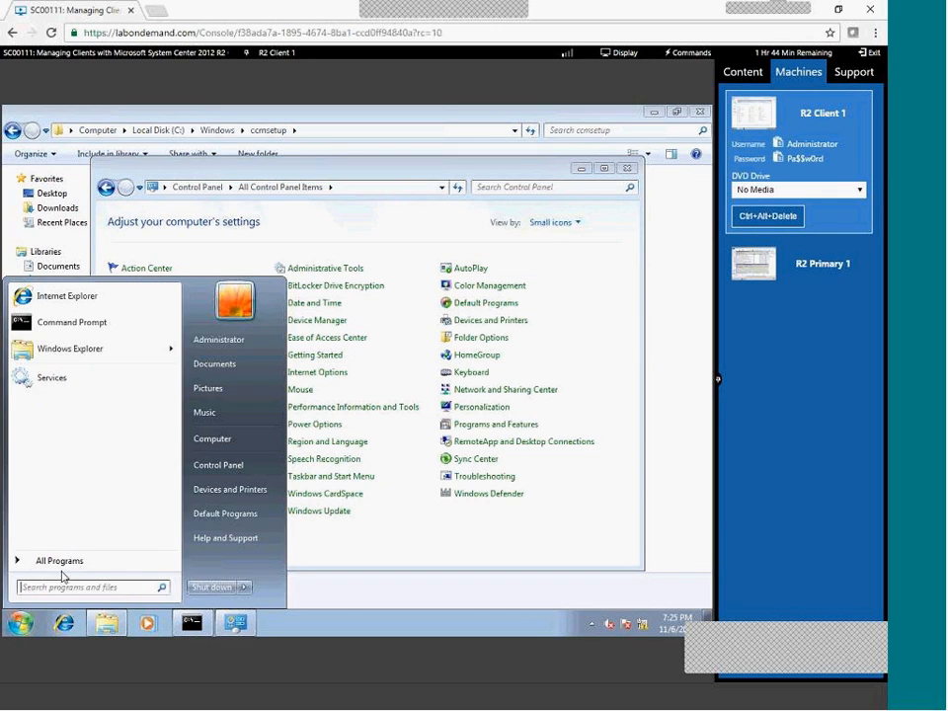
{"action": "left_click", "coordinate": [89, 561]}
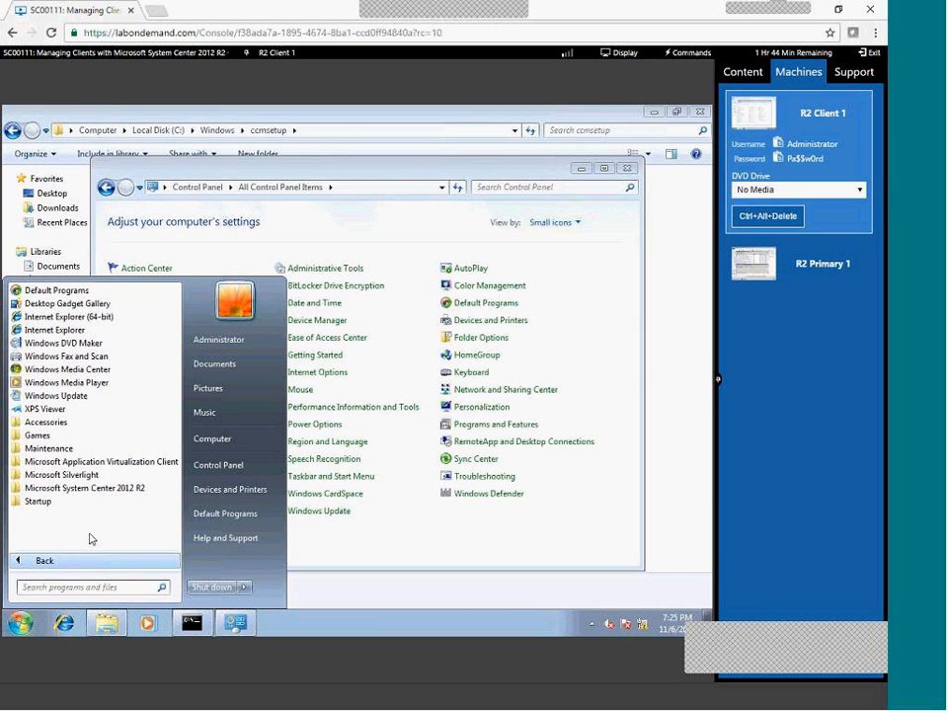
{"action": "left_click", "coordinate": [89, 487]}
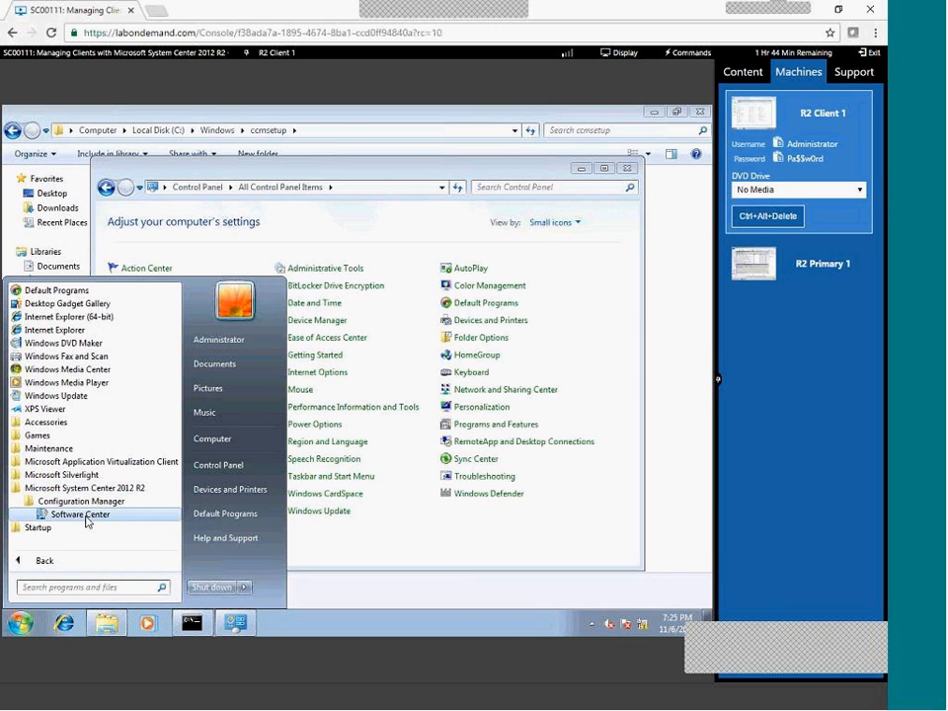
{"action": "left_click", "coordinate": [463, 563]}
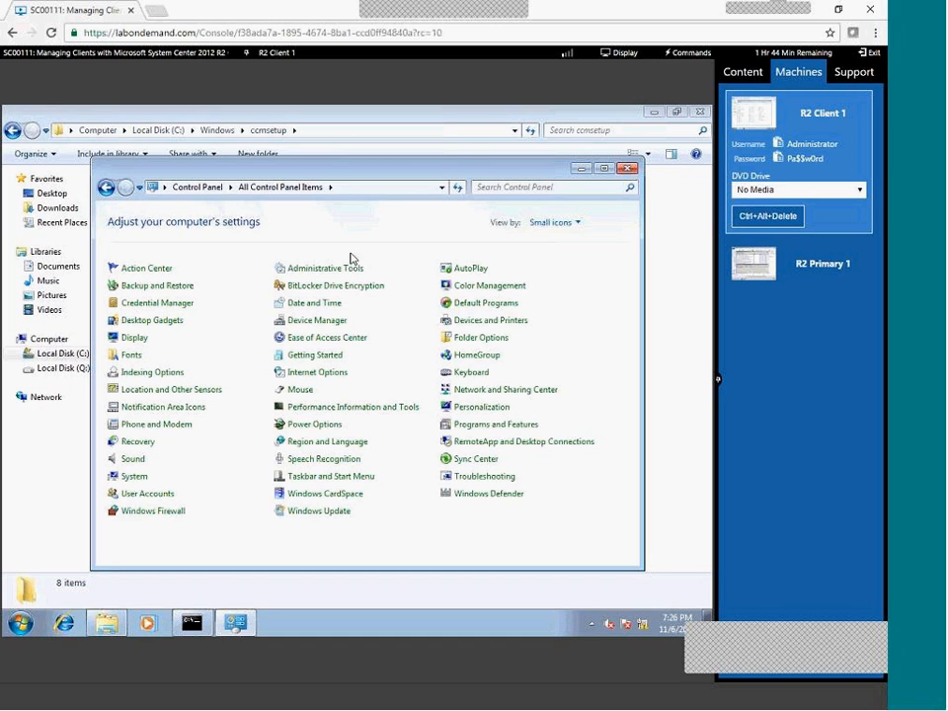
{"action": "left_click", "coordinate": [625, 167]}
{"action": "left_click", "coordinate": [20, 623]}
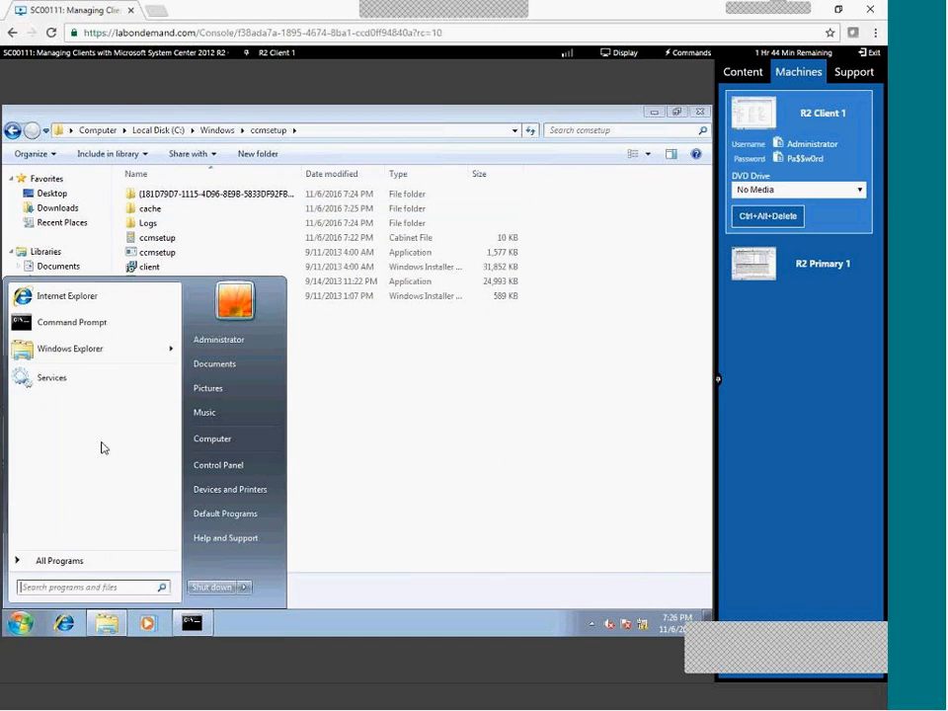
{"action": "left_click", "coordinate": [233, 465]}
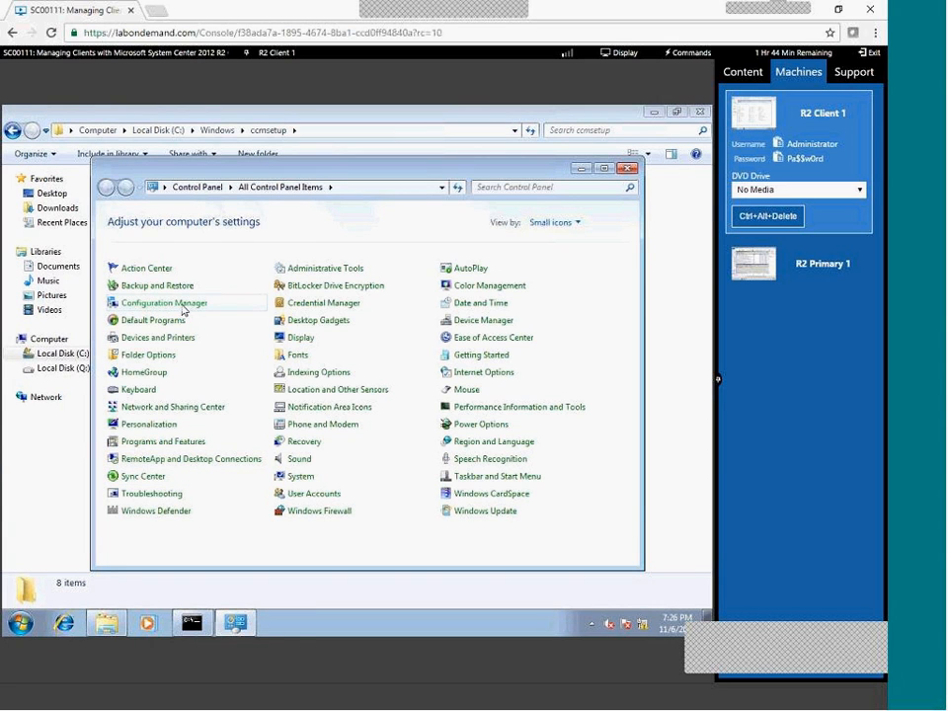
Open Configuration Manager Properties and review the installed client components sorted by status.
{"action": "left_click", "coordinate": [163, 303]}
{"action": "left_click", "coordinate": [168, 300]}
{"action": "left_click", "coordinate": [99, 157]}
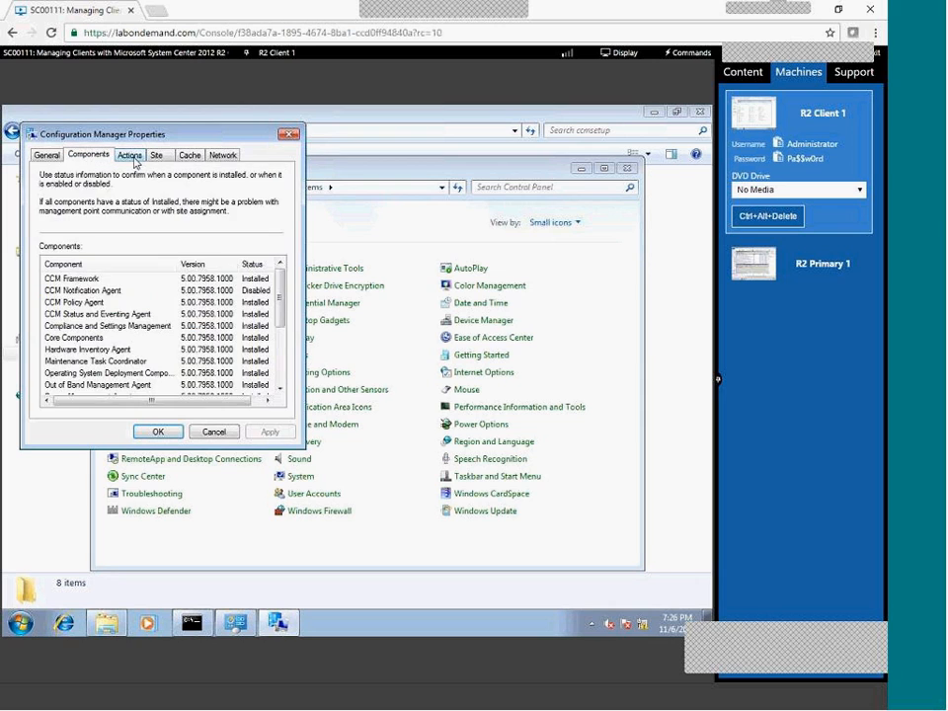
{"action": "left_click", "coordinate": [129, 156]}
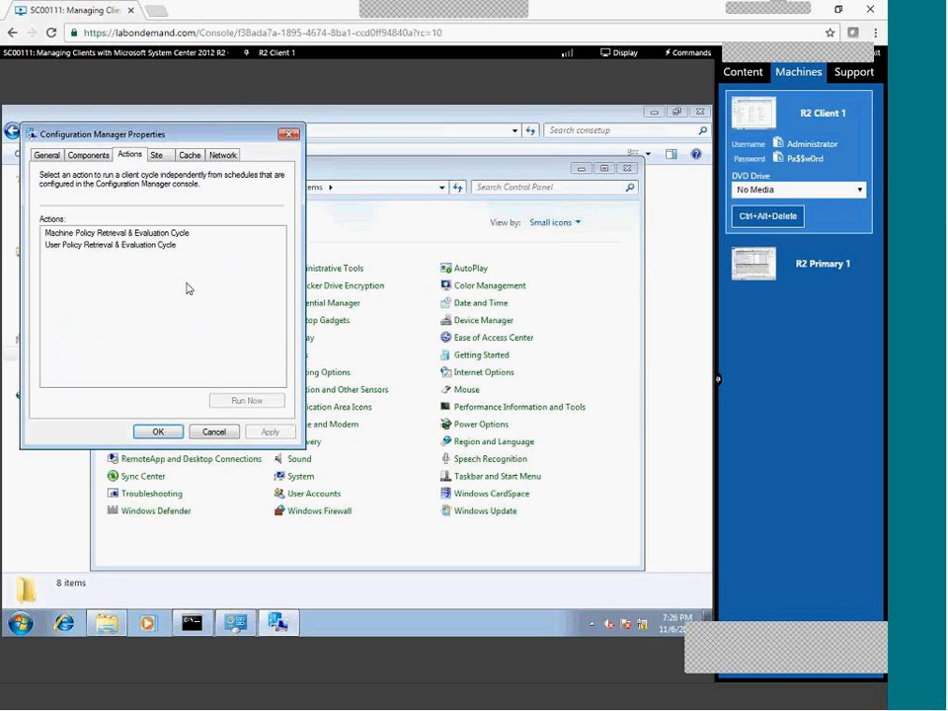
{"action": "left_click", "coordinate": [89, 155]}
{"action": "left_click", "coordinate": [253, 264]}
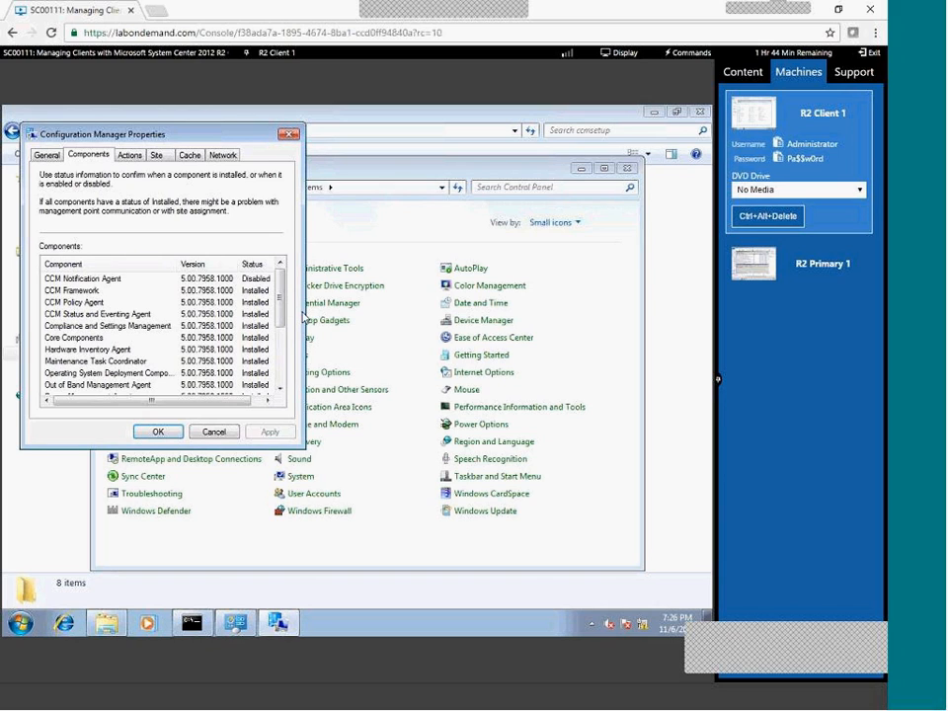
{"action": "left_click", "coordinate": [278, 367]}
{"action": "scroll", "coordinate": [283, 385], "scroll_direction": "up", "scroll_amount": 4}
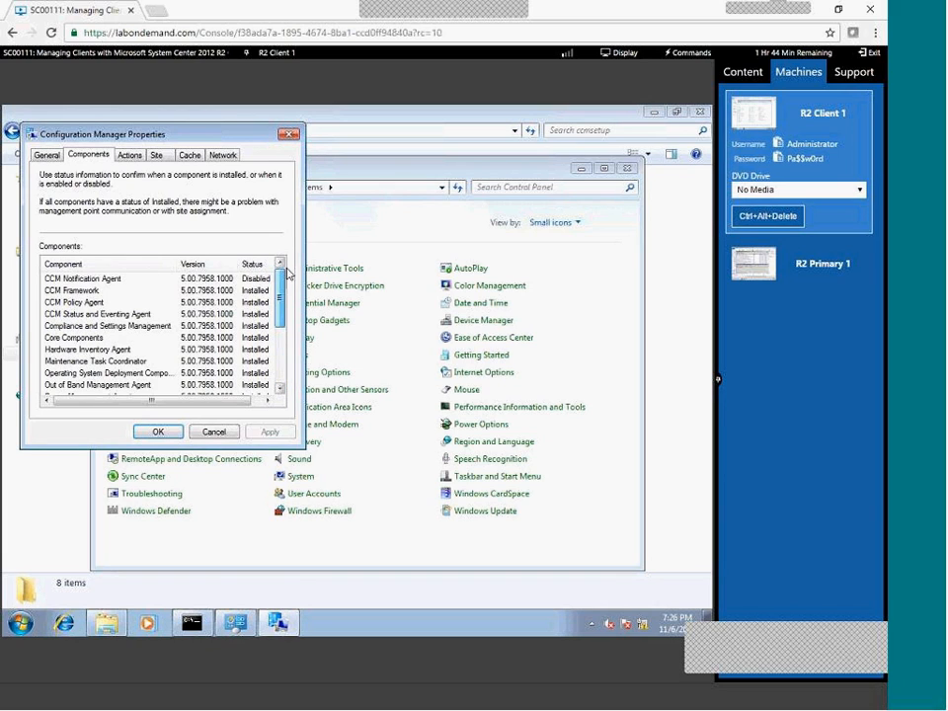
Review the Actions, Site (site code MCM) and Network tabs, then cancel the dialog.
{"action": "left_click", "coordinate": [133, 157]}
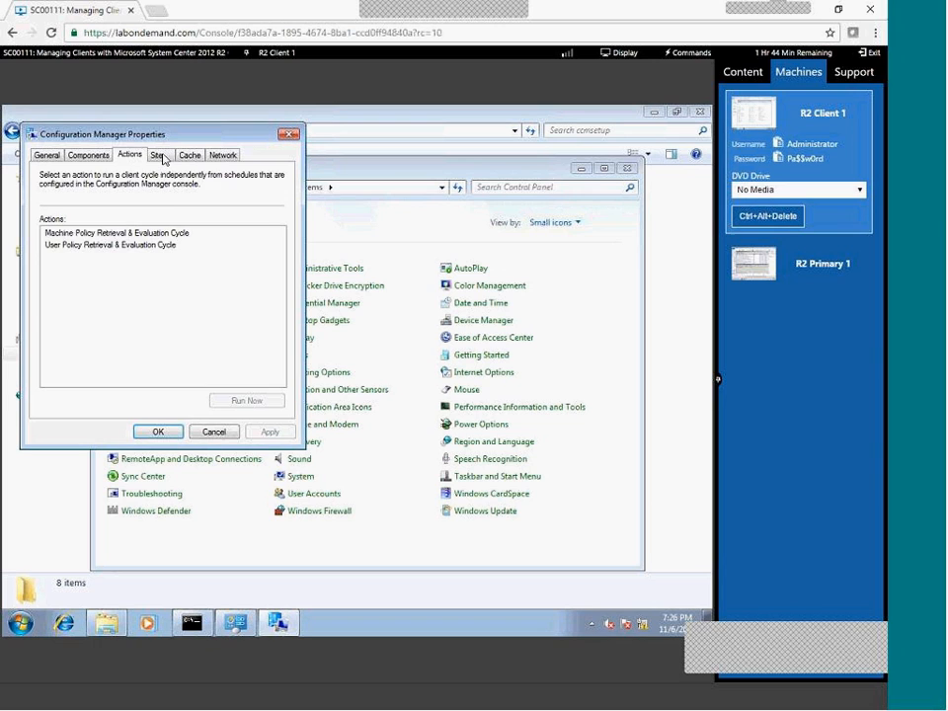
{"action": "left_click", "coordinate": [161, 158]}
{"action": "left_click", "coordinate": [129, 155]}
{"action": "left_click", "coordinate": [156, 155]}
{"action": "left_click", "coordinate": [221, 155]}
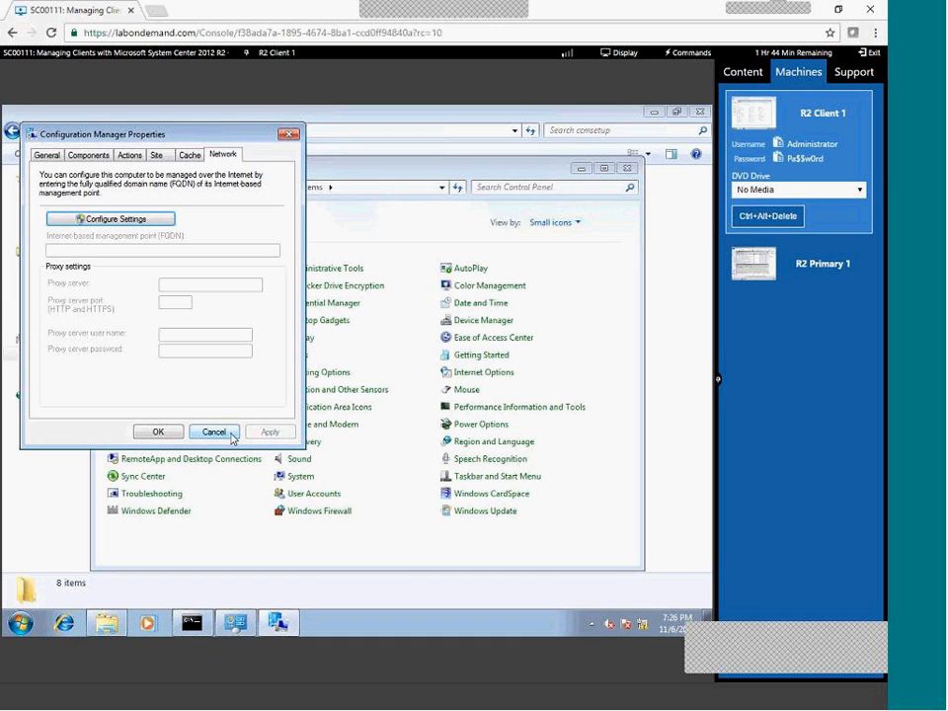
{"action": "left_click", "coordinate": [213, 433]}
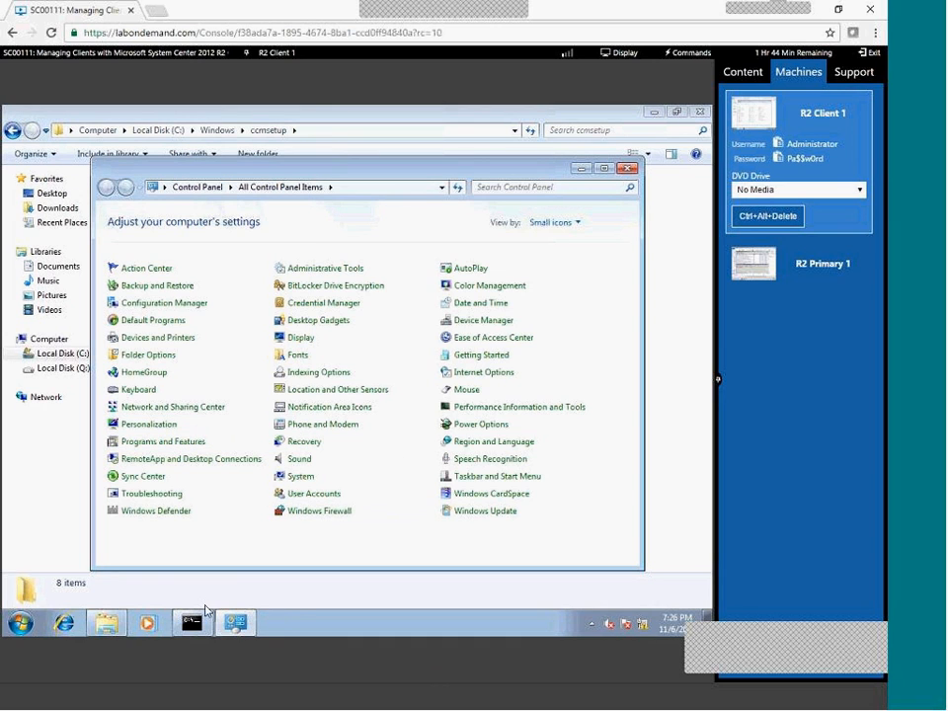
On R2 Primary 1, browse Explorer to Client1's \\Client1\c$\Windows\CCM\Logs folder.
{"action": "left_click", "coordinate": [815, 261]}
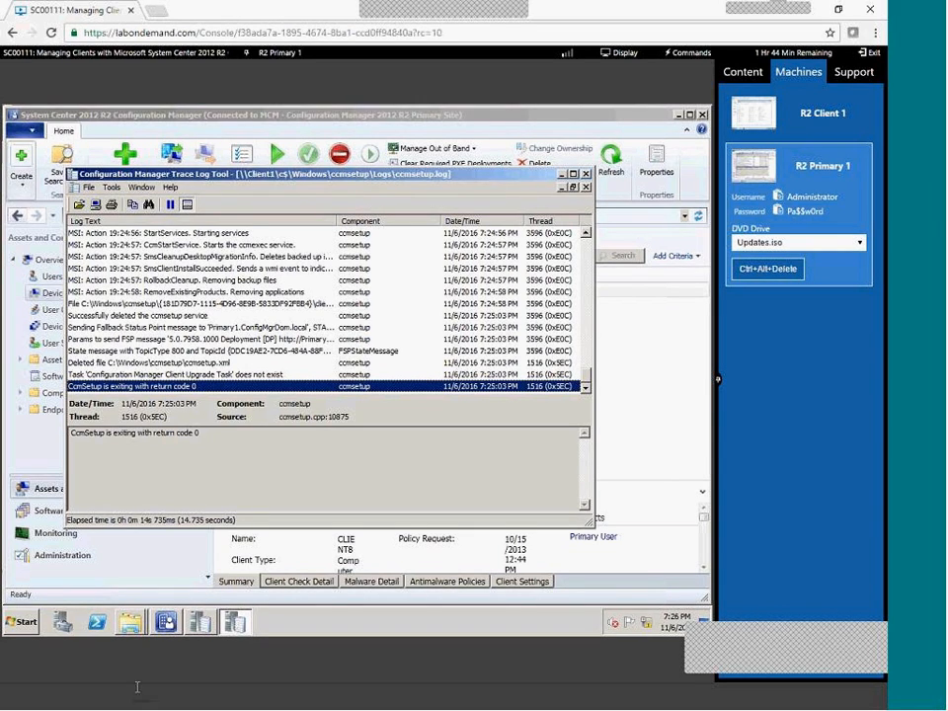
{"action": "left_click", "coordinate": [133, 631]}
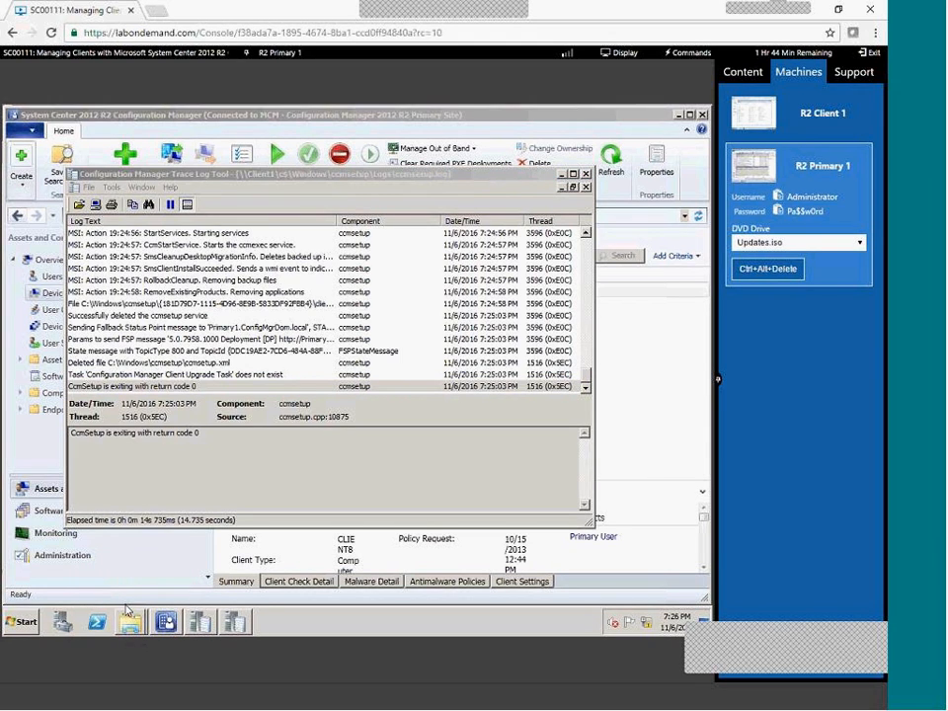
{"action": "left_click", "coordinate": [121, 592]}
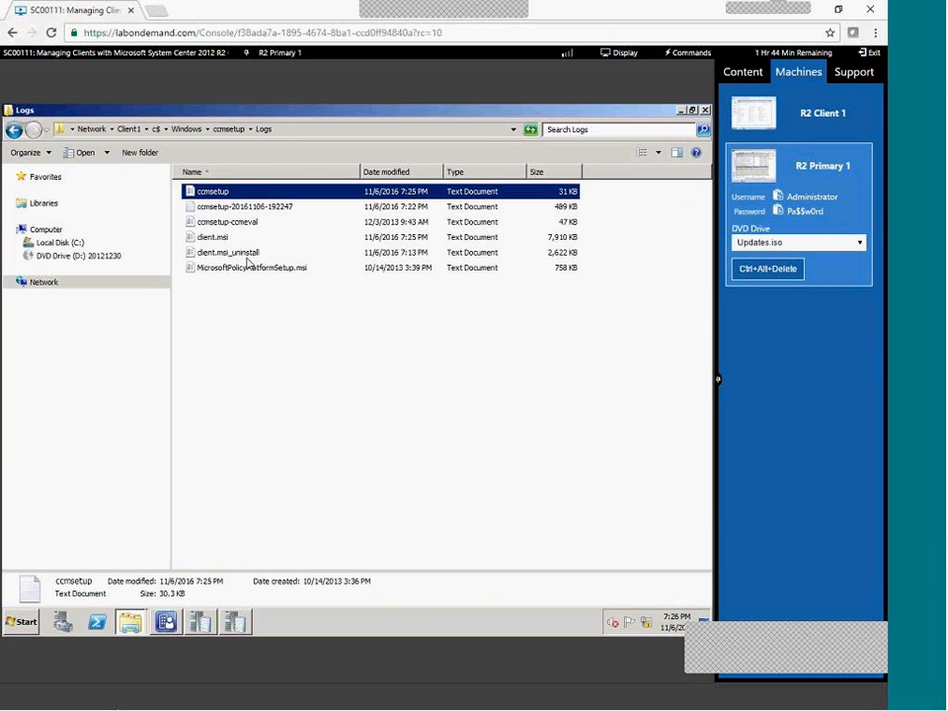
{"action": "left_click", "coordinate": [187, 129]}
{"action": "double_click", "coordinate": [205, 284]}
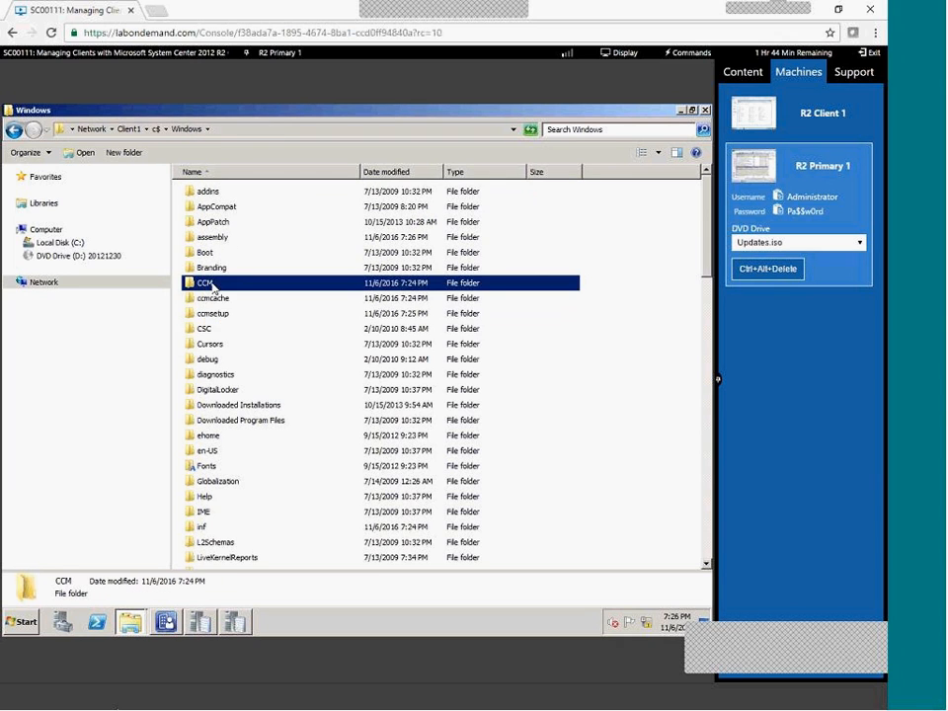
{"action": "double_click", "coordinate": [210, 253]}
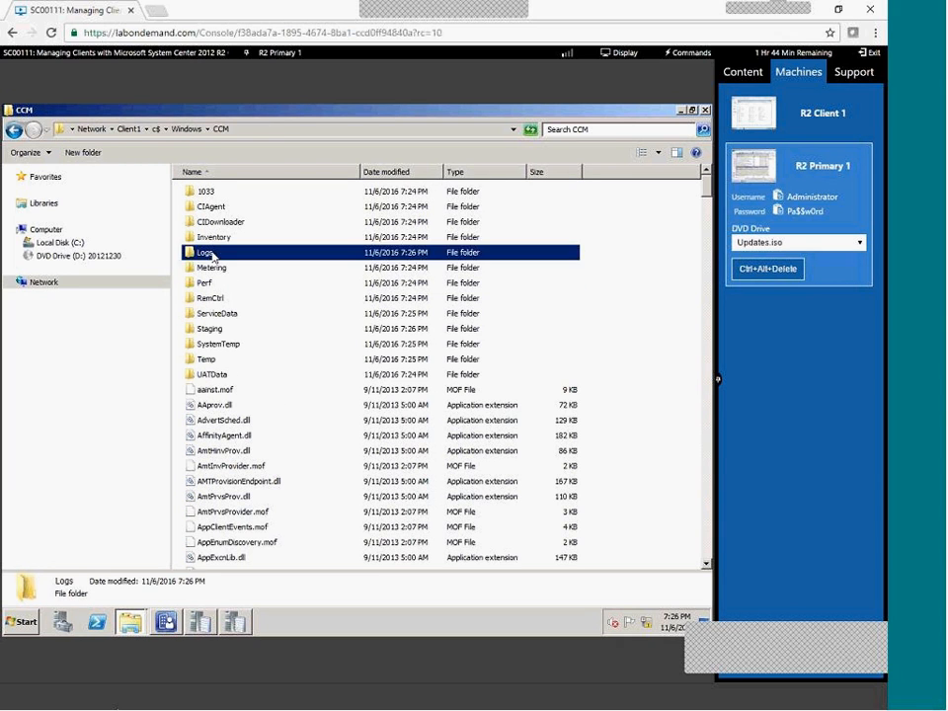
{"action": "left_click", "coordinate": [227, 299]}
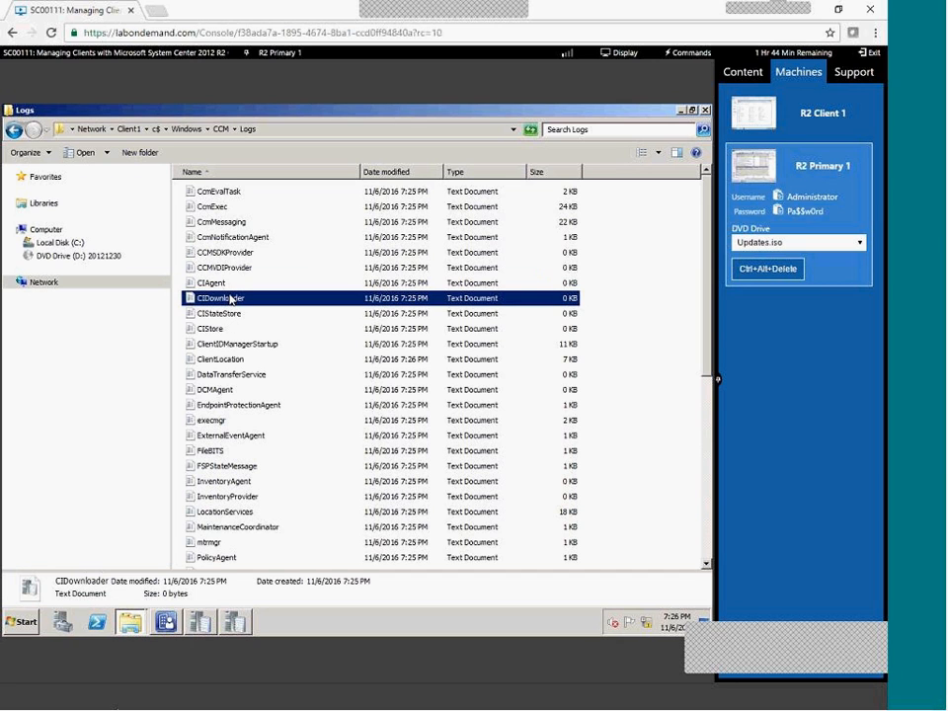
{"action": "key", "text": "BackSpace"}
{"action": "key", "text": "c"}
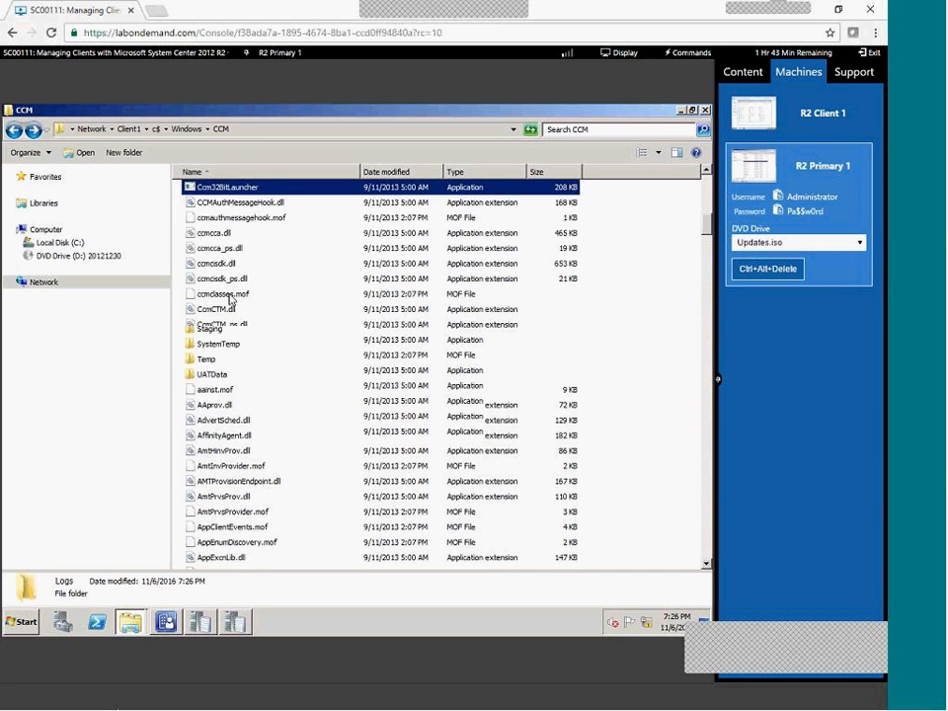
{"action": "scroll", "coordinate": [242, 278], "scroll_direction": "up", "scroll_amount": 9}
{"action": "right_click", "coordinate": [240, 276]}
{"action": "left_click", "coordinate": [708, 184]}
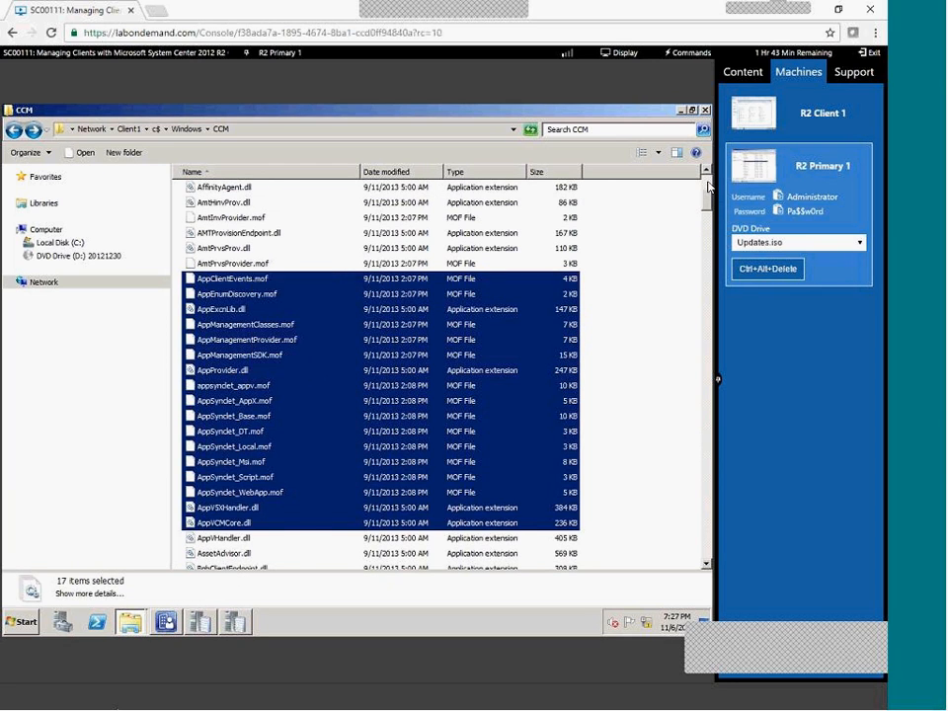
{"action": "scroll", "coordinate": [707, 184], "scroll_direction": "up", "scroll_amount": 5}
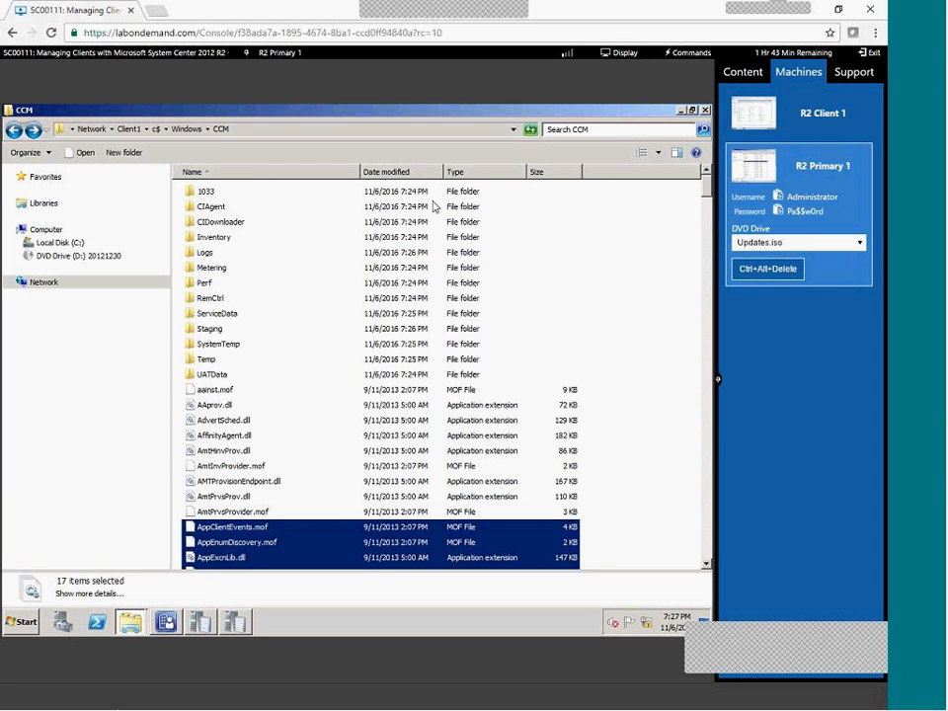
{"action": "double_click", "coordinate": [212, 257]}
Open CcmExec.log in the Trace Log Tool and inspect the inventory and execmgr entries.
{"action": "left_click", "coordinate": [218, 208]}
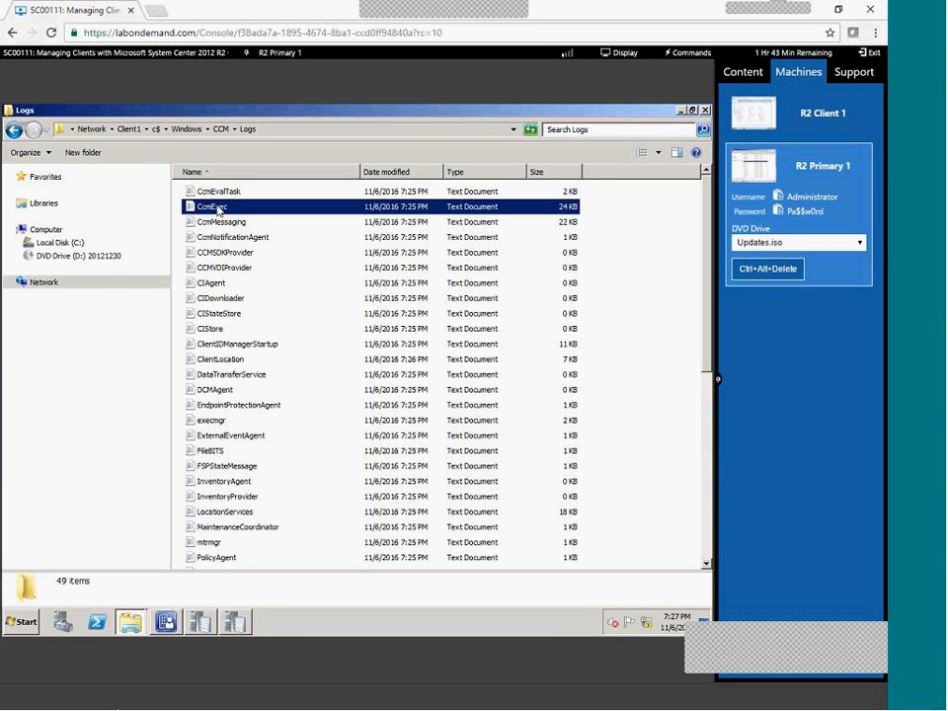
{"action": "double_click", "coordinate": [219, 209]}
{"action": "left_click", "coordinate": [347, 376]}
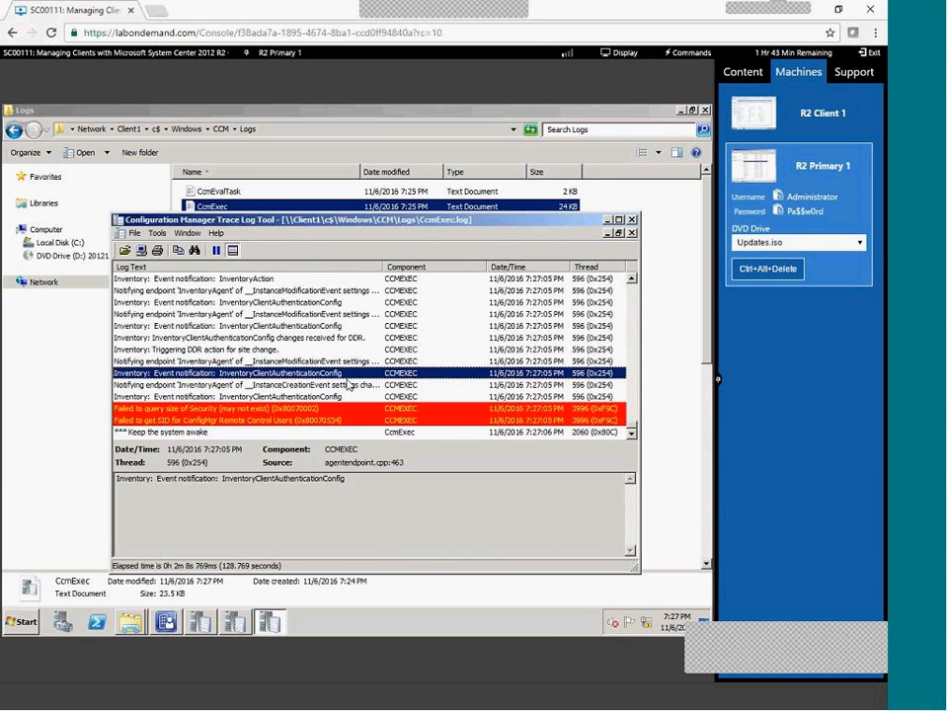
{"action": "right_click", "coordinate": [346, 377]}
{"action": "left_click", "coordinate": [193, 430]}
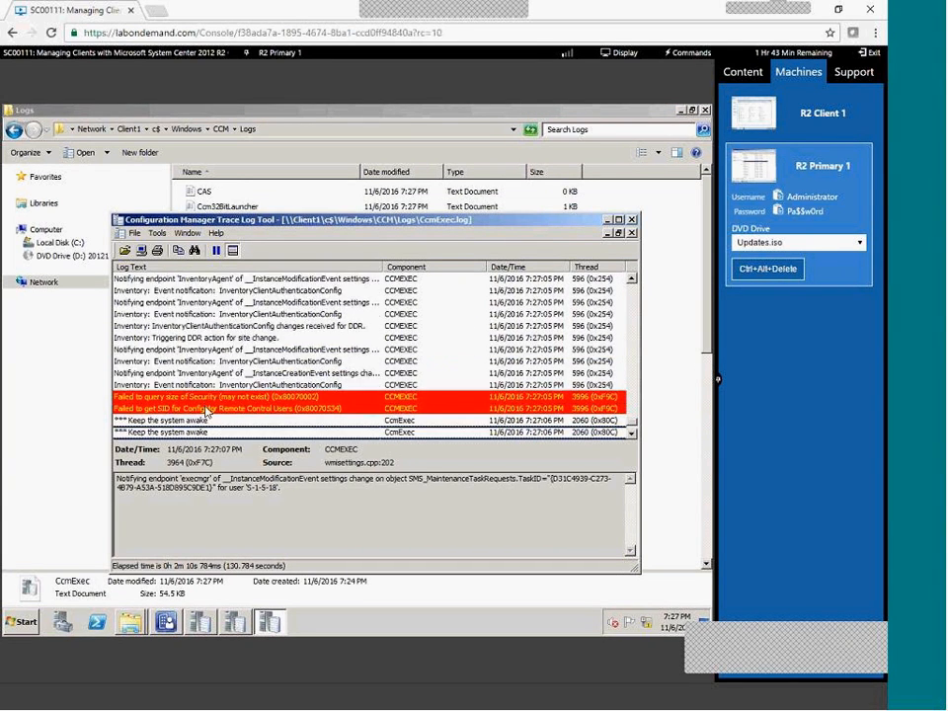
{"action": "left_click", "coordinate": [204, 409]}
{"action": "scroll", "coordinate": [207, 426], "scroll_direction": "down", "scroll_amount": 1}
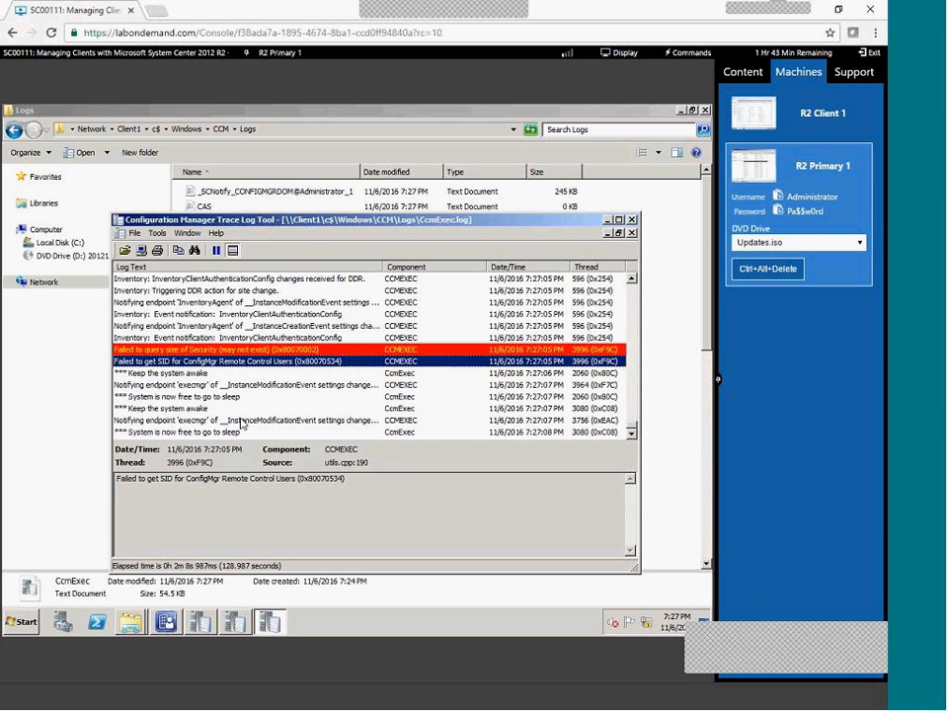
{"action": "left_click", "coordinate": [227, 434]}
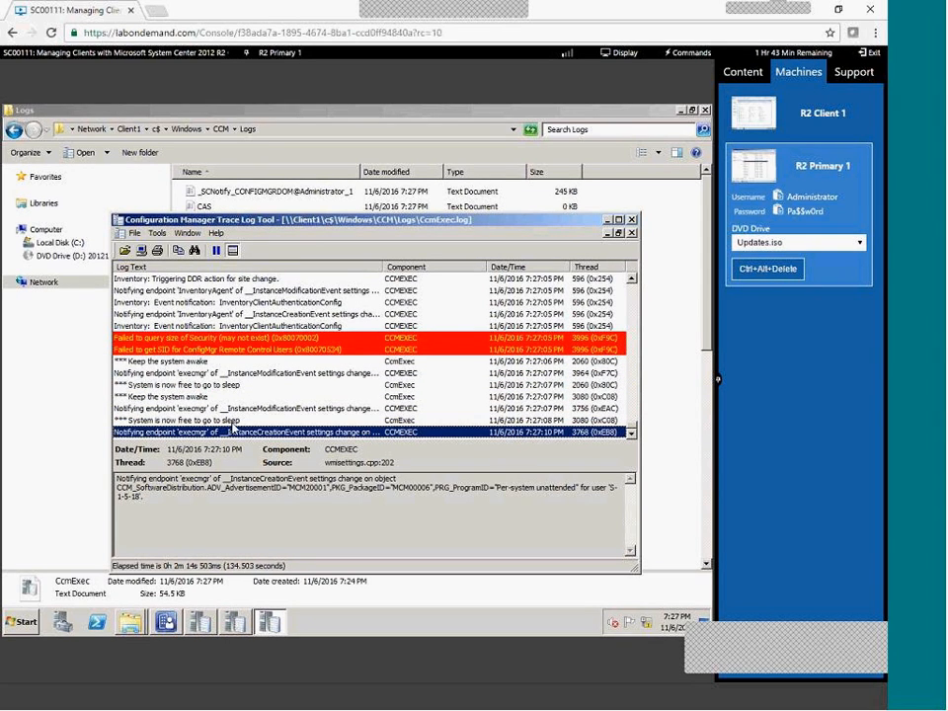
Compare the 'Failed to query size of Security' and 'Failed to get SID' errors and the latest MCM20001 entry.
{"action": "left_click", "coordinate": [293, 339]}
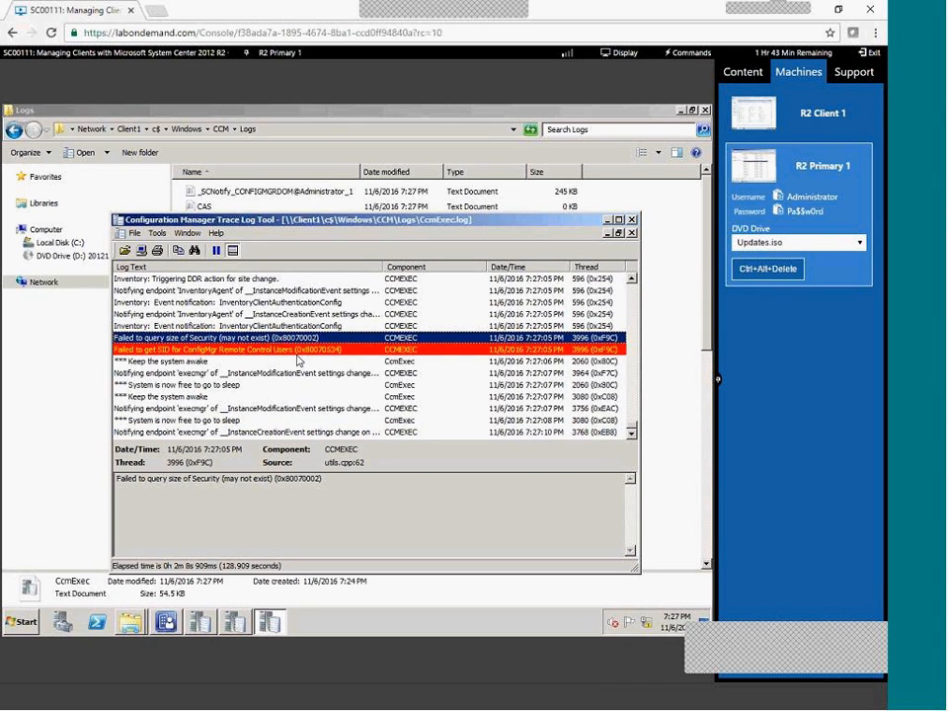
{"action": "left_click", "coordinate": [298, 351]}
{"action": "left_click", "coordinate": [298, 340]}
{"action": "left_click", "coordinate": [298, 350]}
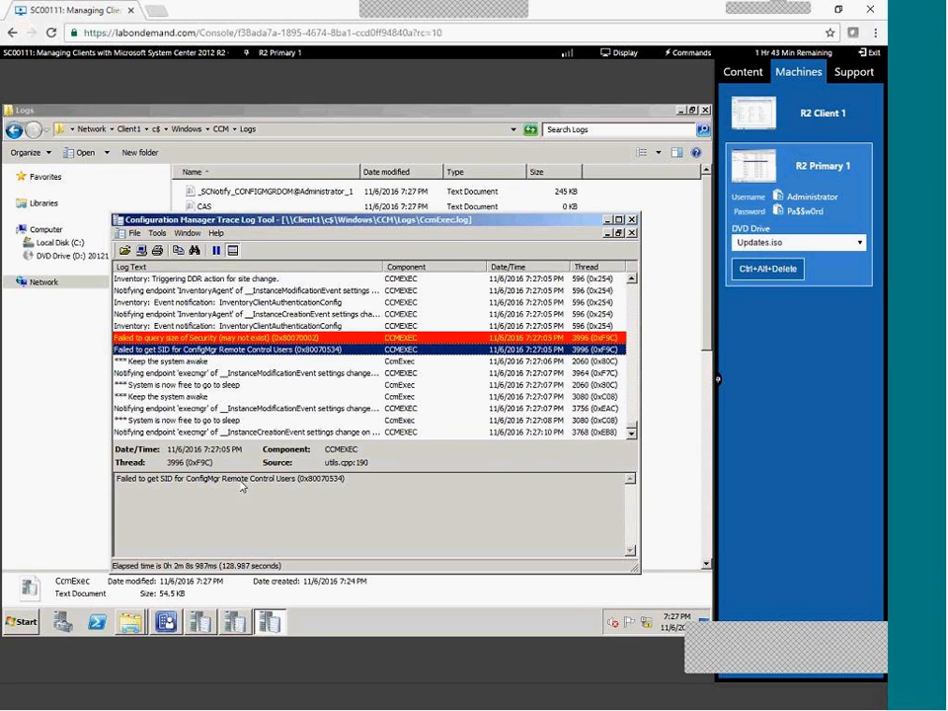
{"action": "left_click", "coordinate": [201, 422]}
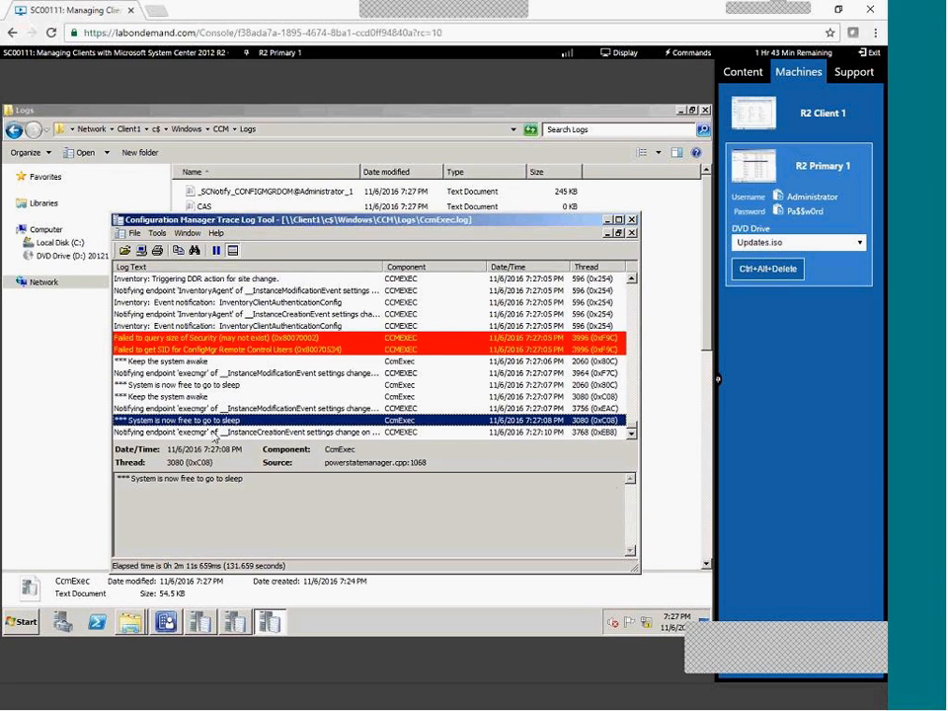
{"action": "left_click", "coordinate": [211, 433]}
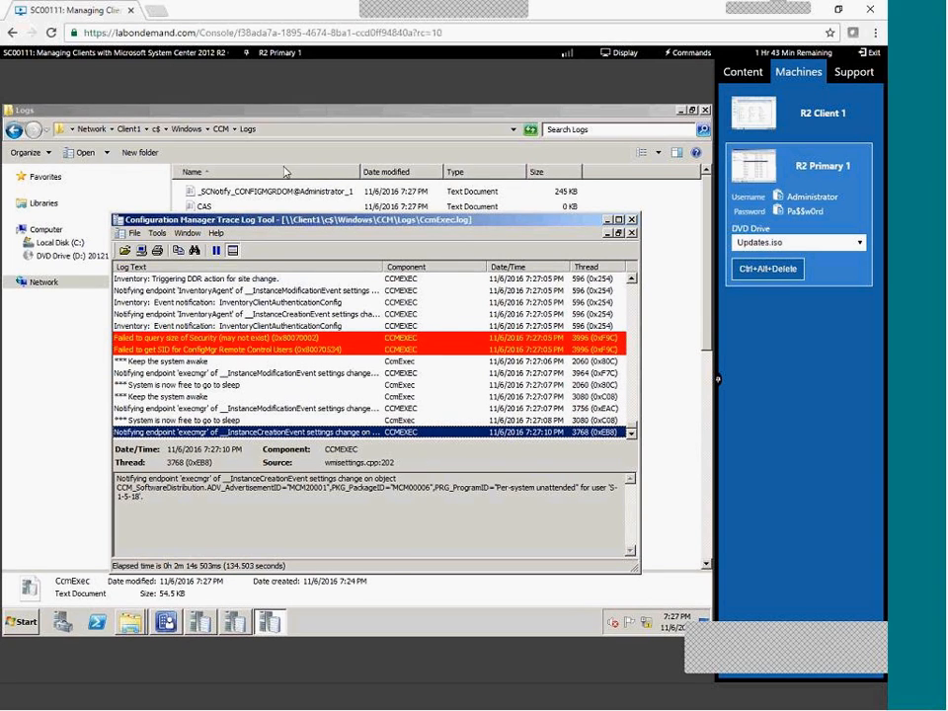
{"action": "left_click", "coordinate": [796, 114]}
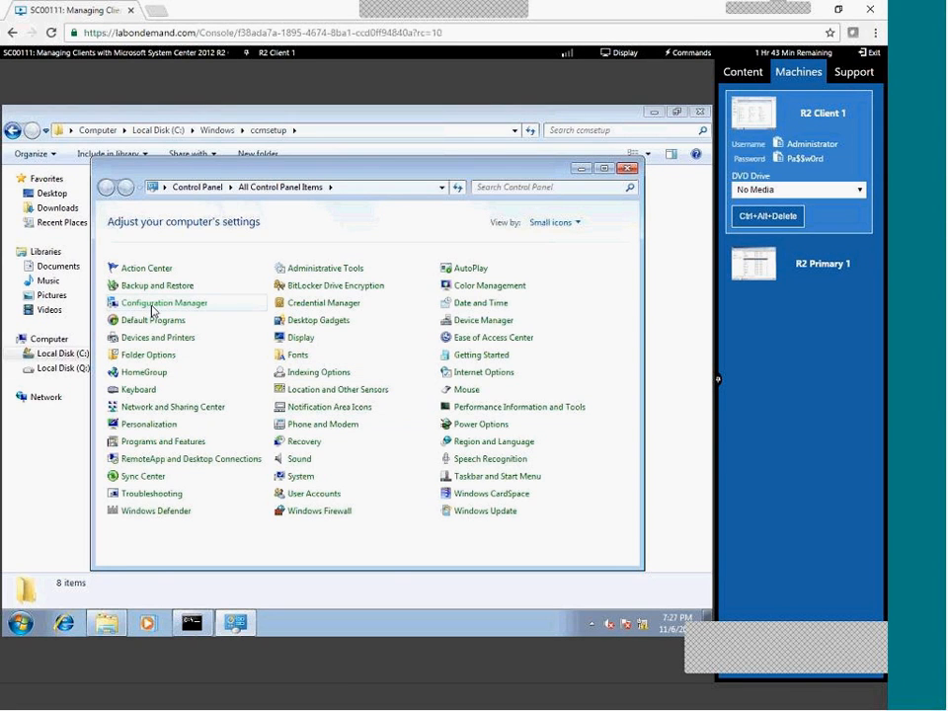
Review Configuration Manager components sorted by status and the Actions tab, then cancel back to the ccmsetup folder.
{"action": "left_click", "coordinate": [163, 305]}
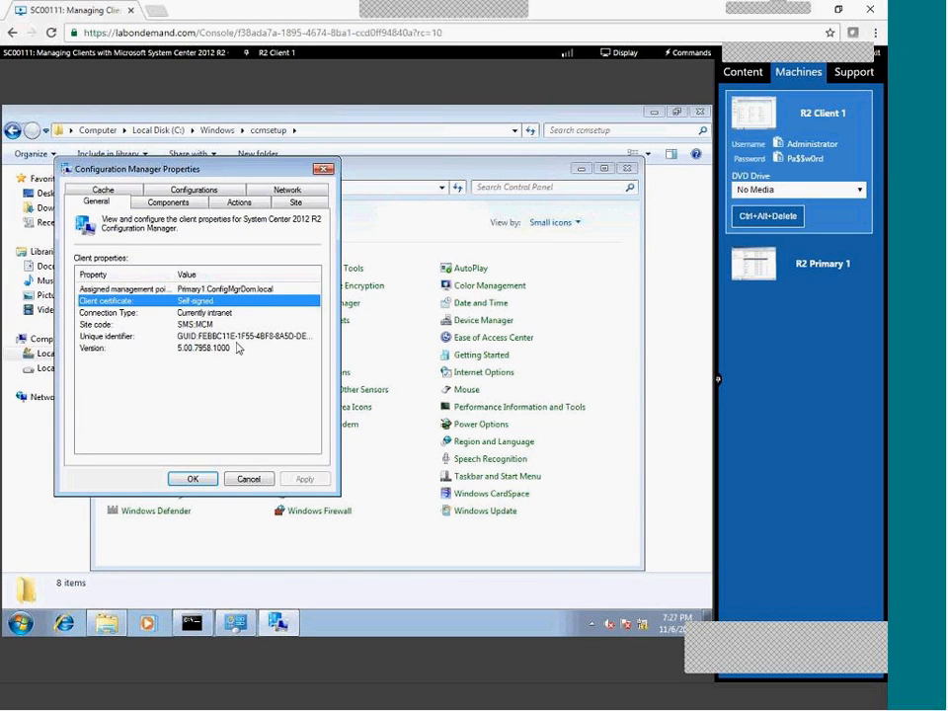
{"action": "left_click", "coordinate": [166, 203]}
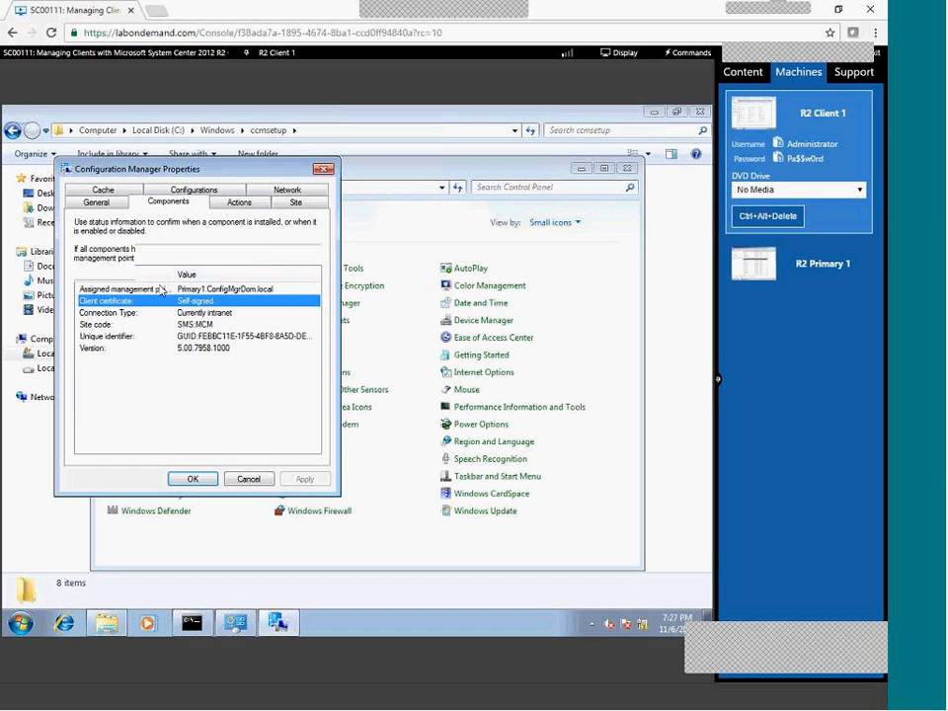
{"action": "left_click", "coordinate": [286, 312]}
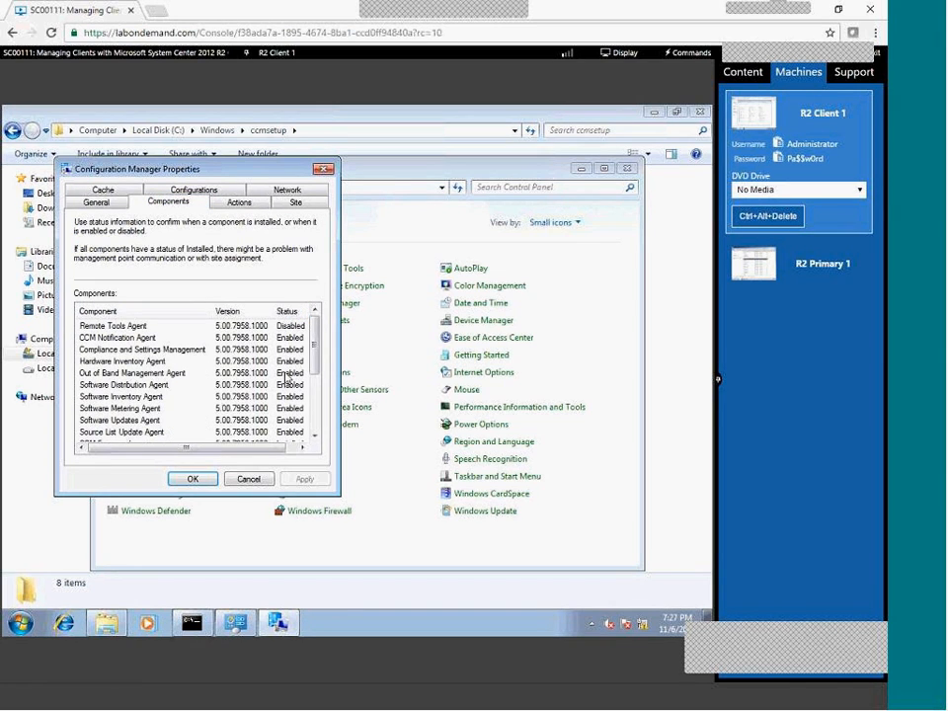
{"action": "scroll", "coordinate": [237, 326], "scroll_direction": "down", "scroll_amount": 3}
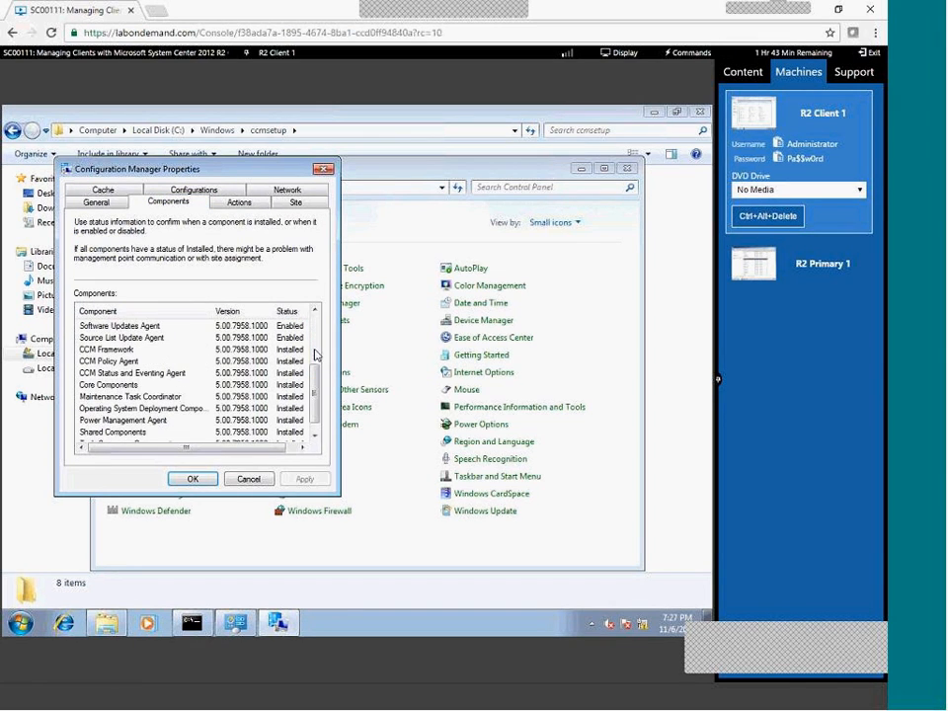
{"action": "left_click", "coordinate": [242, 202]}
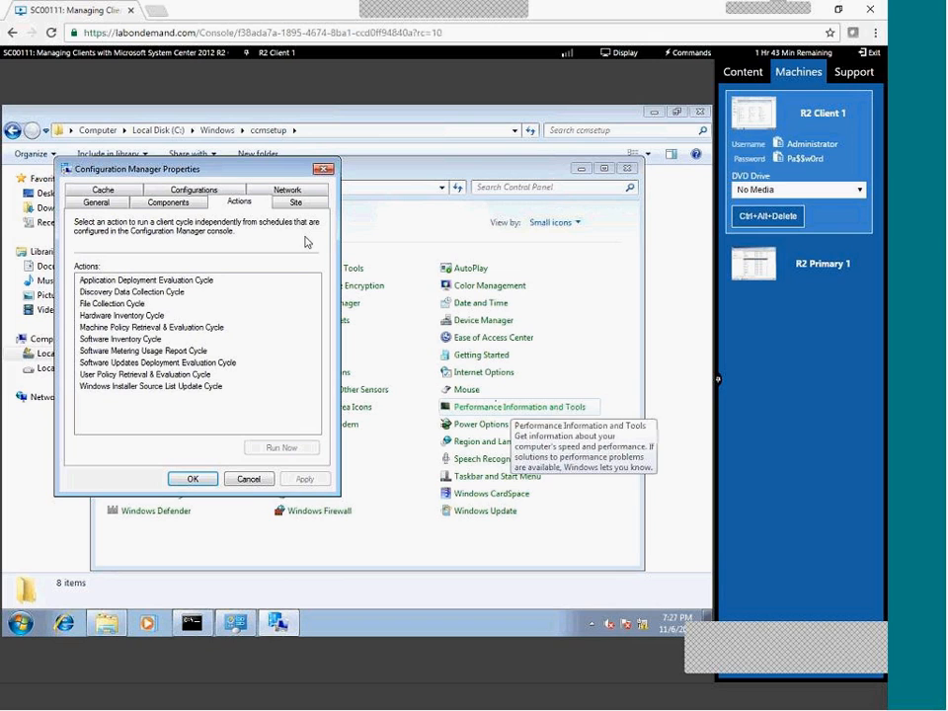
{"action": "left_click", "coordinate": [250, 478]}
{"action": "left_click", "coordinate": [72, 533]}
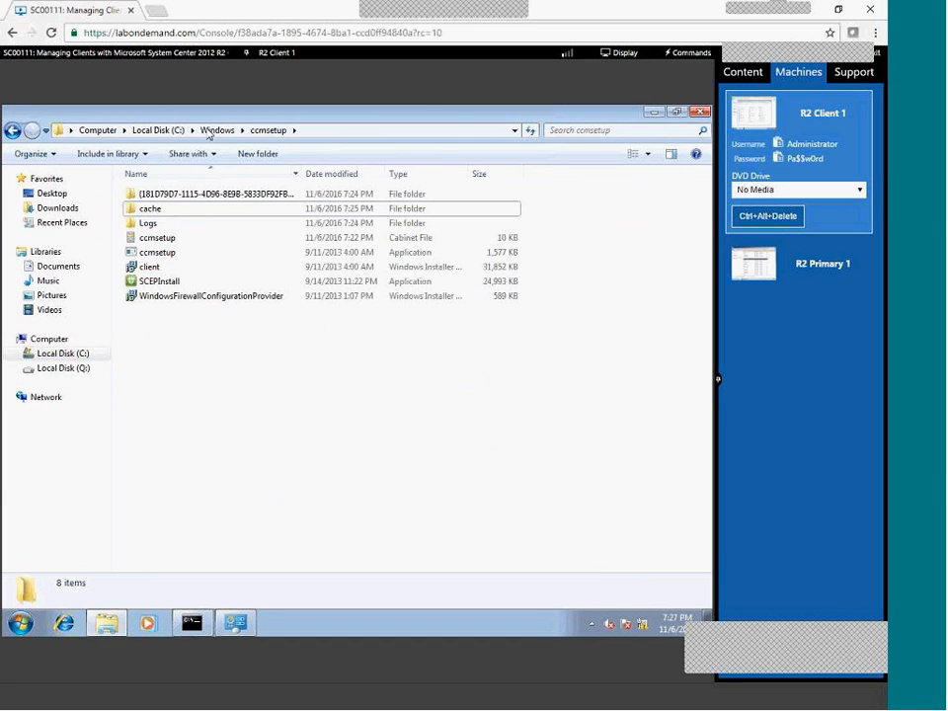
Browse to C:\Windows\ccmcache\1 on Client1 to find the cached CcmTools installer.
{"action": "left_click", "coordinate": [215, 130]}
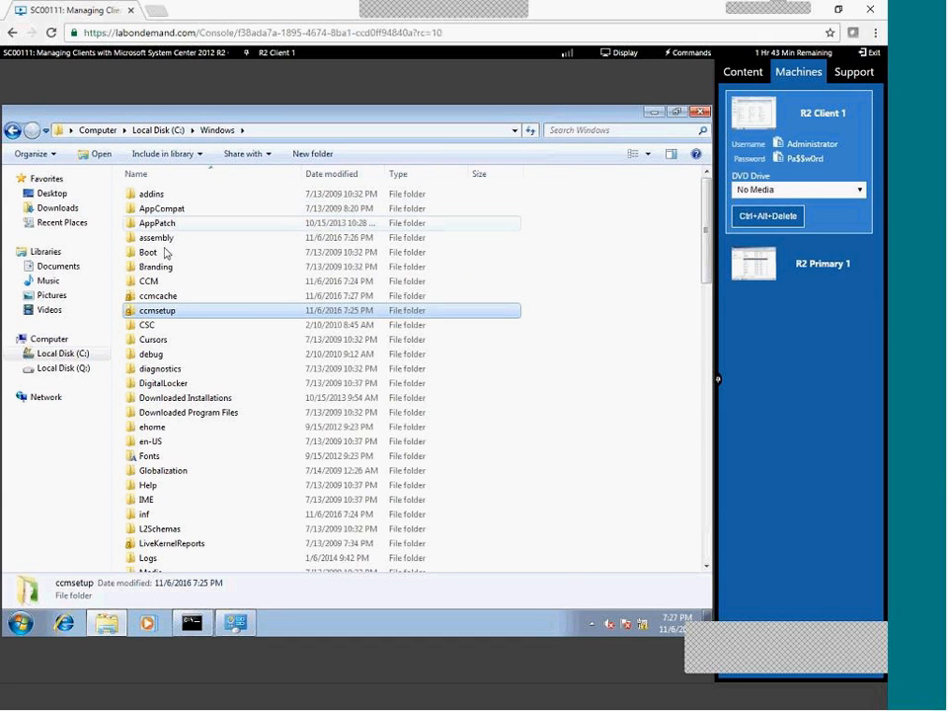
{"action": "double_click", "coordinate": [178, 310]}
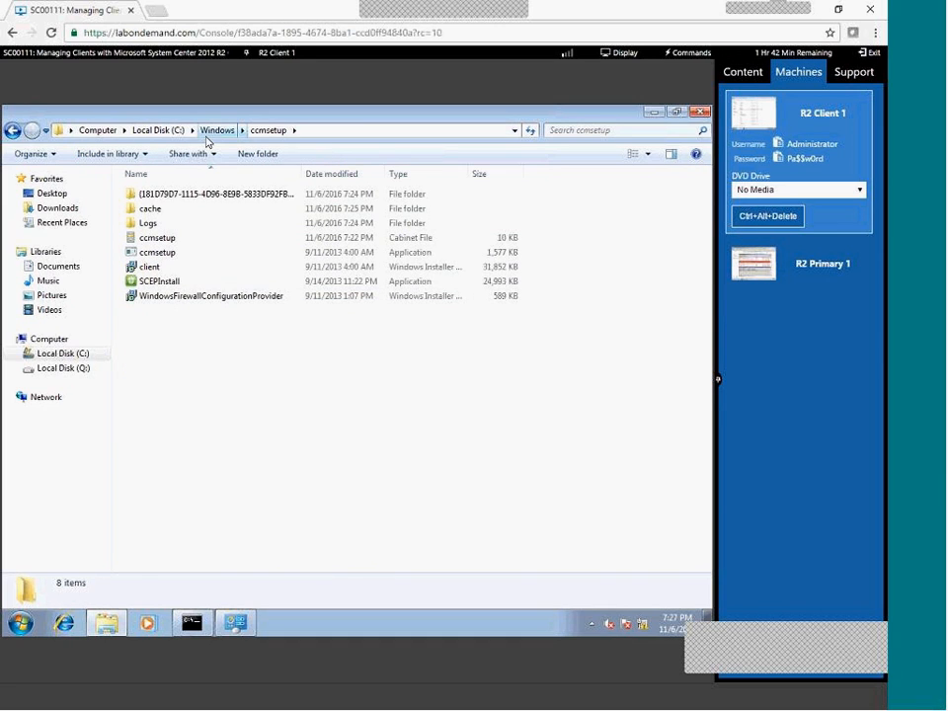
{"action": "left_click", "coordinate": [212, 130]}
{"action": "double_click", "coordinate": [166, 296]}
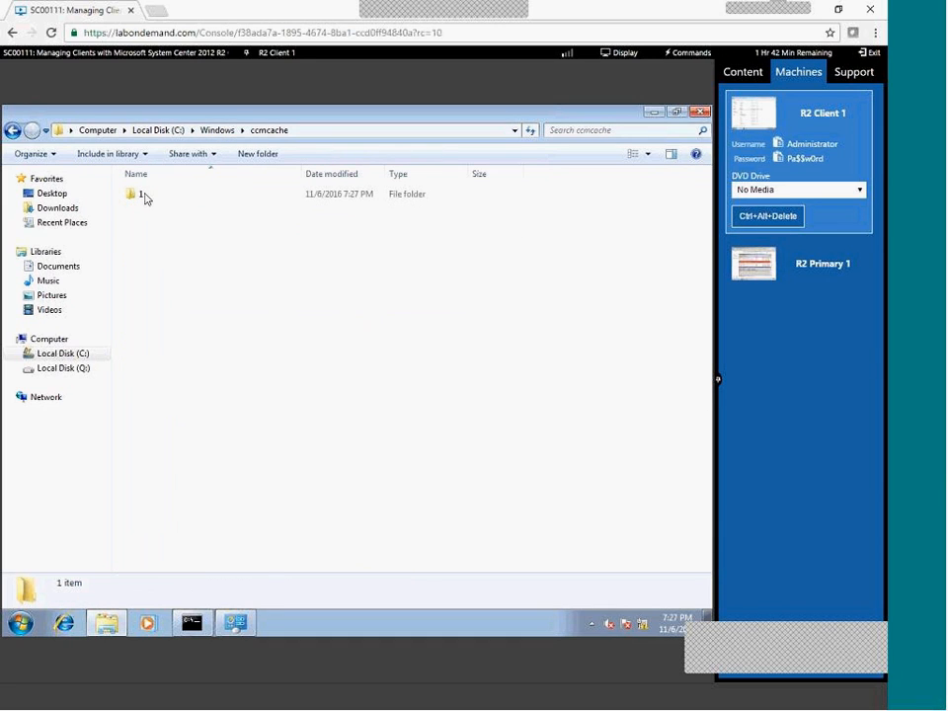
{"action": "double_click", "coordinate": [139, 195]}
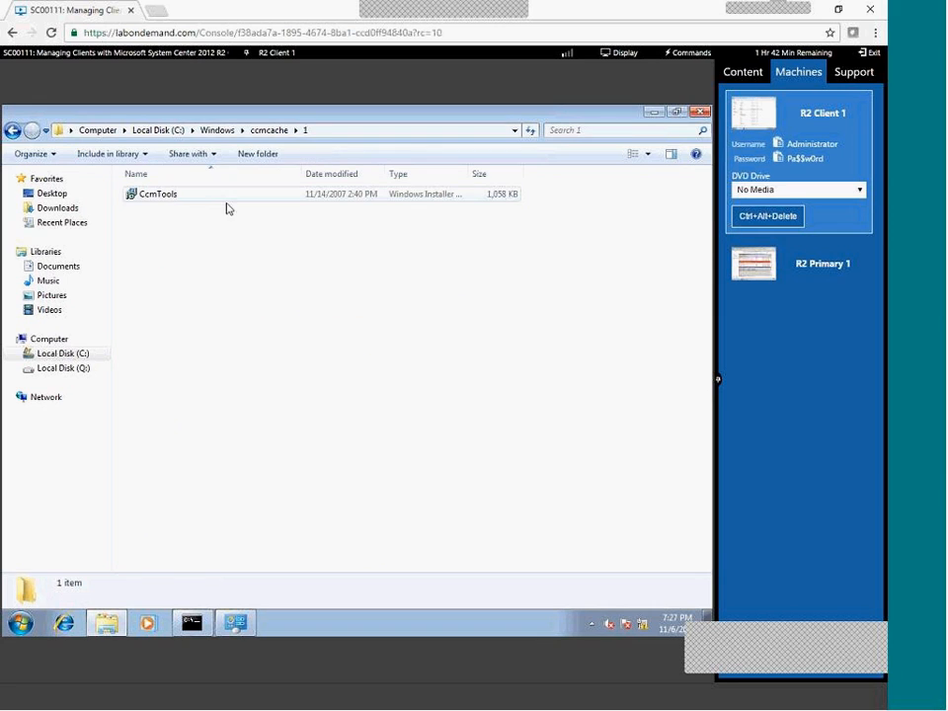
Expand the ConfigMgr 2007 Toolkit program group, then move over to R2 Primary 1.
{"action": "left_click", "coordinate": [20, 622]}
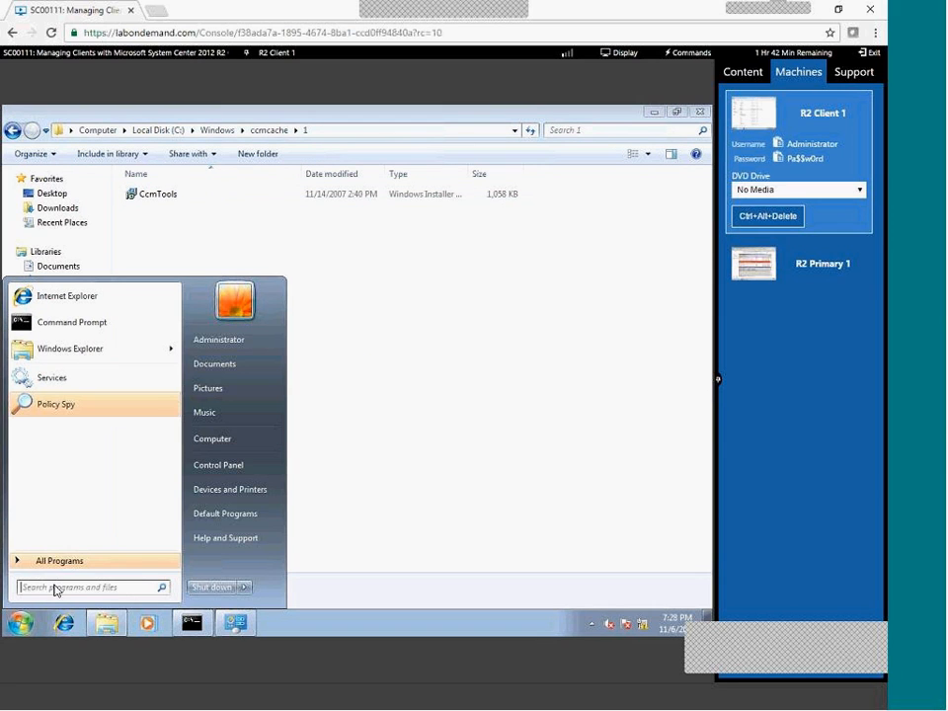
{"action": "left_click", "coordinate": [63, 561]}
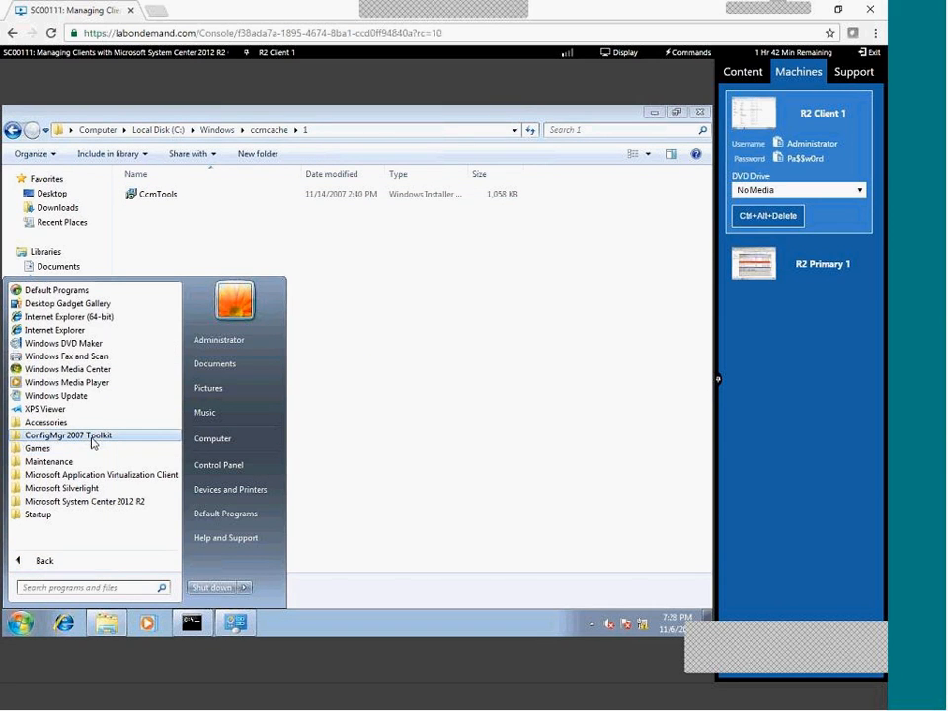
{"action": "left_click", "coordinate": [93, 444]}
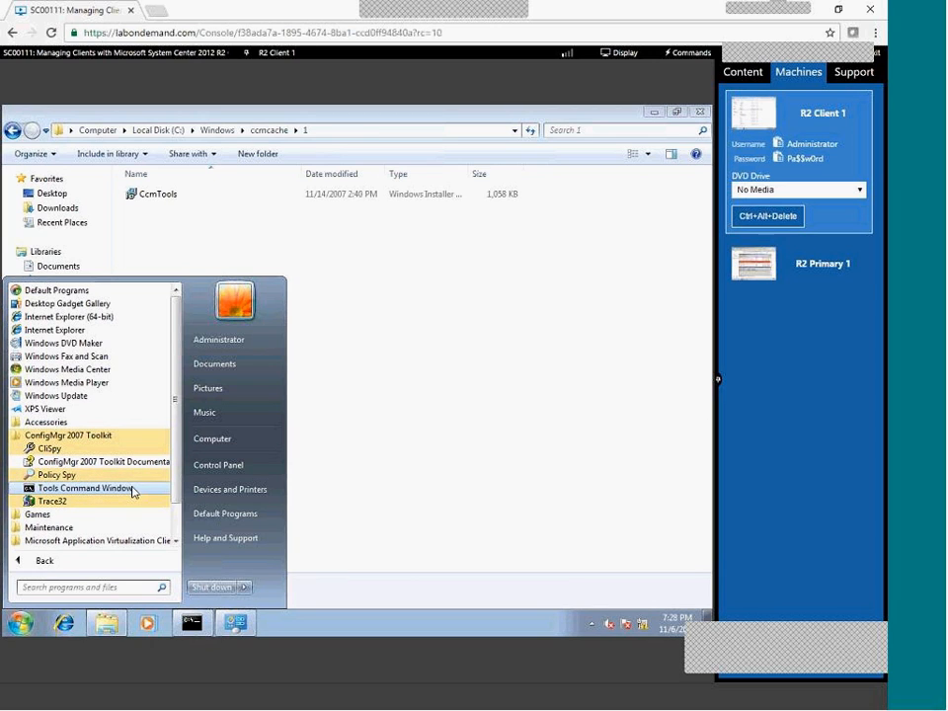
{"action": "left_click", "coordinate": [786, 280]}
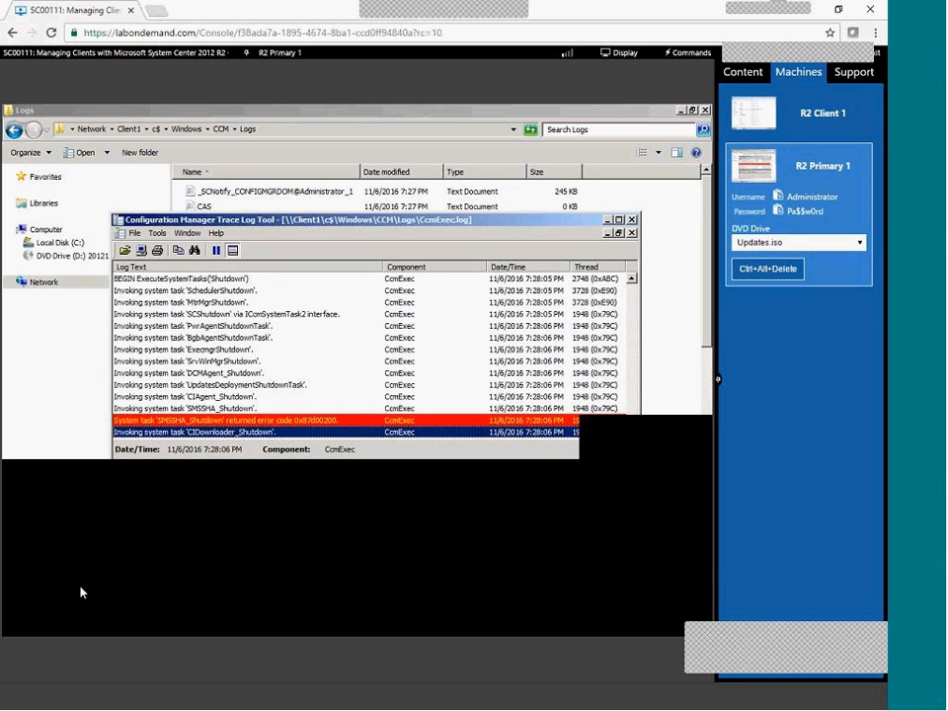
Inspect CcmExec.log's SMSSHA error and DCMAgent_Startup entries, then confirm CLIENT1 is Active in the console Devices list.
{"action": "left_click", "coordinate": [24, 623]}
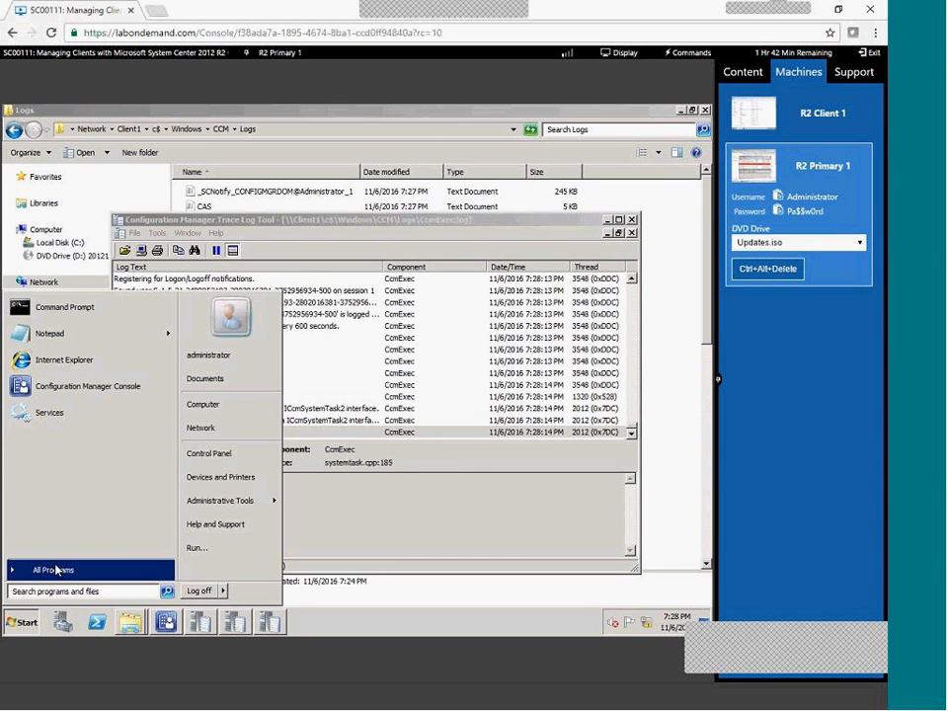
{"action": "left_click", "coordinate": [55, 569]}
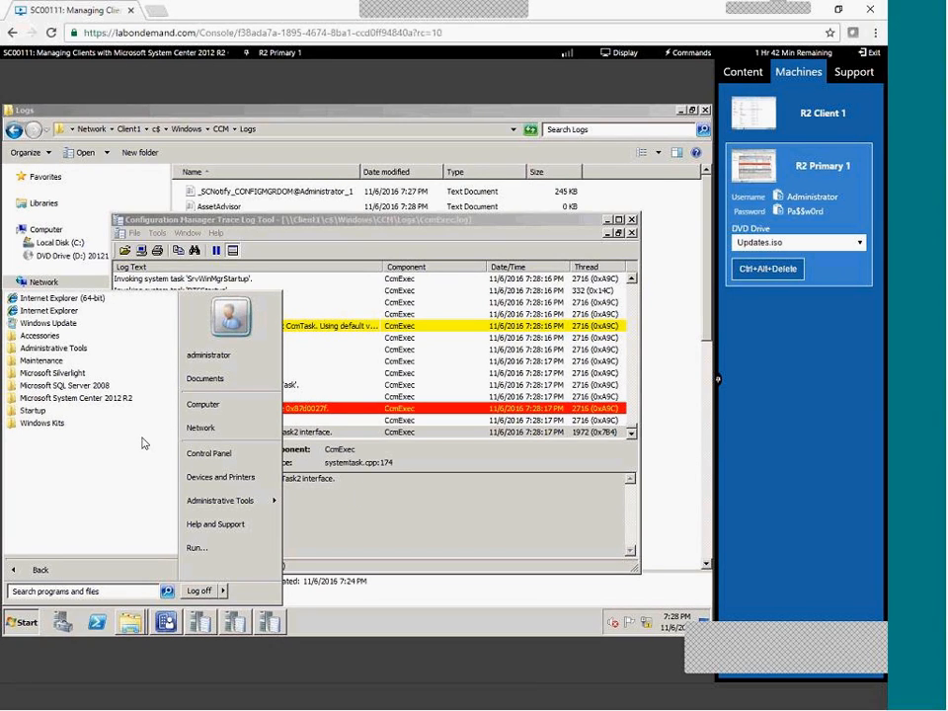
{"action": "left_click", "coordinate": [364, 493]}
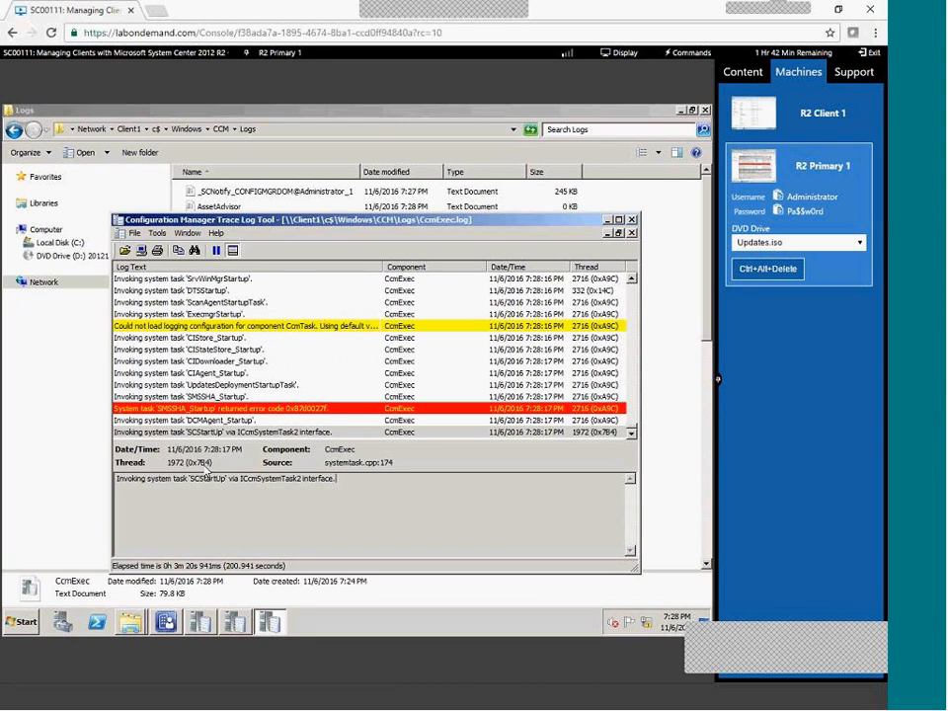
{"action": "left_click", "coordinate": [209, 408]}
{"action": "left_click", "coordinate": [232, 419]}
{"action": "key", "text": "Down"}
{"action": "left_click", "coordinate": [165, 620]}
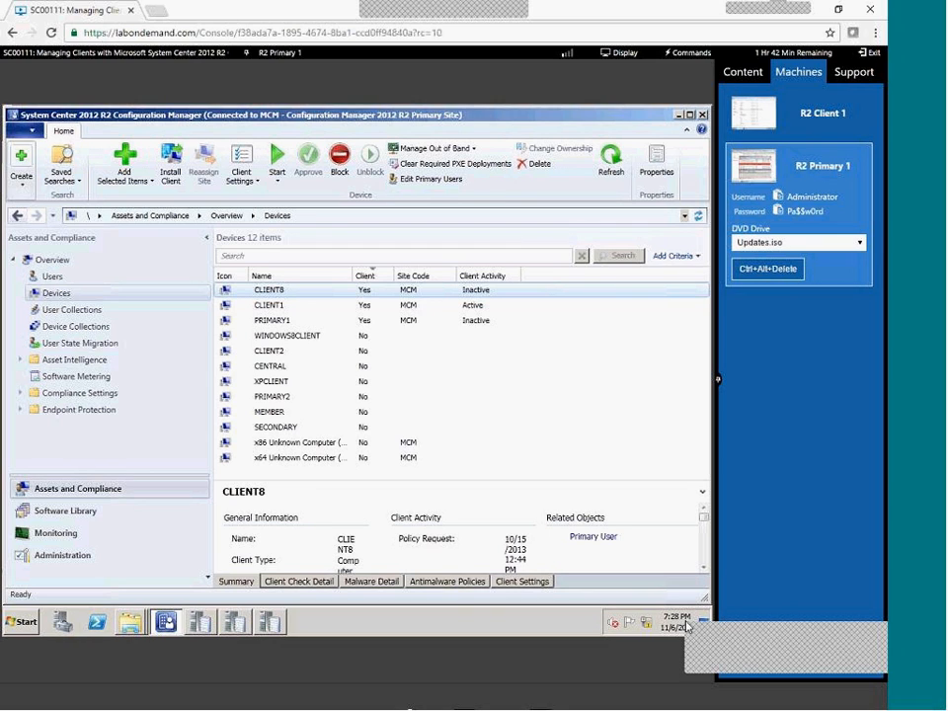
{"action": "left_click", "coordinate": [805, 111]}
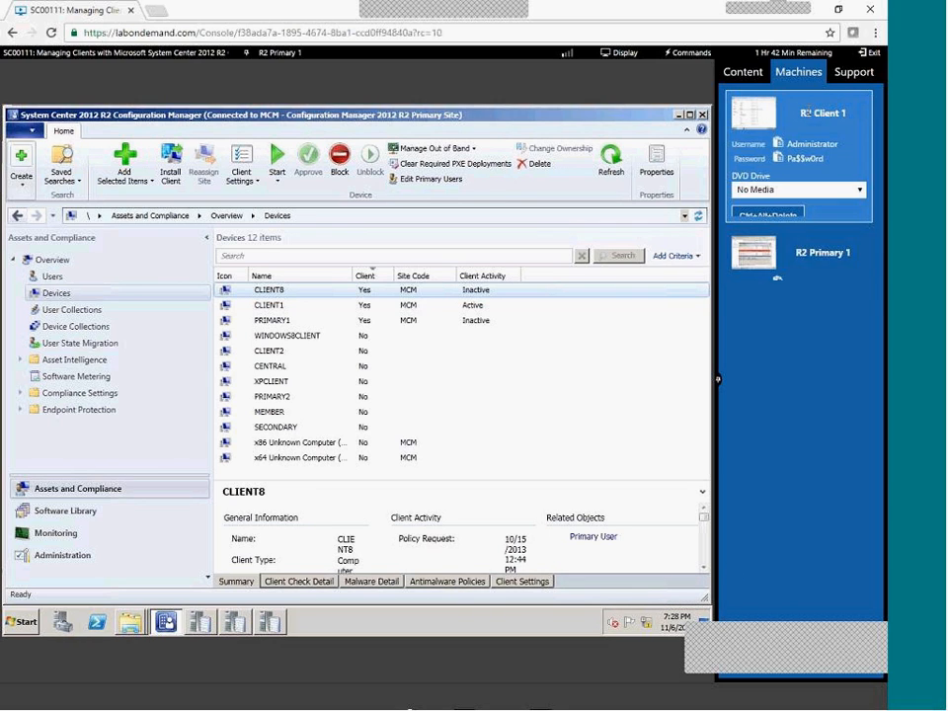
Close the Start menu on R2 Client 1 and return focus to the ccmcache\1 Explorer window.
{"action": "left_click", "coordinate": [835, 262]}
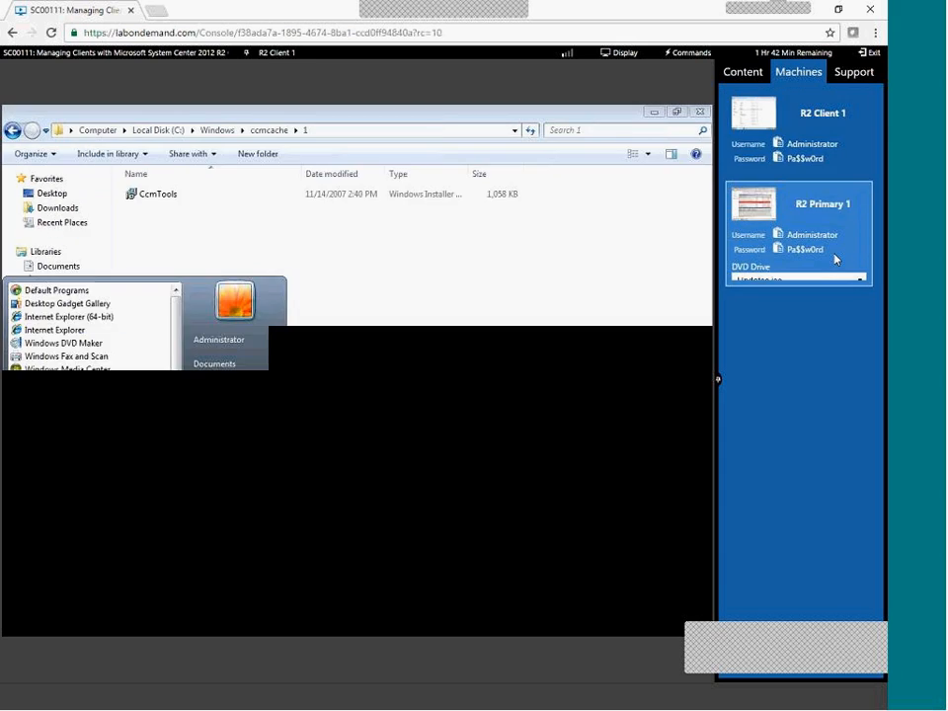
{"action": "left_click", "coordinate": [805, 113]}
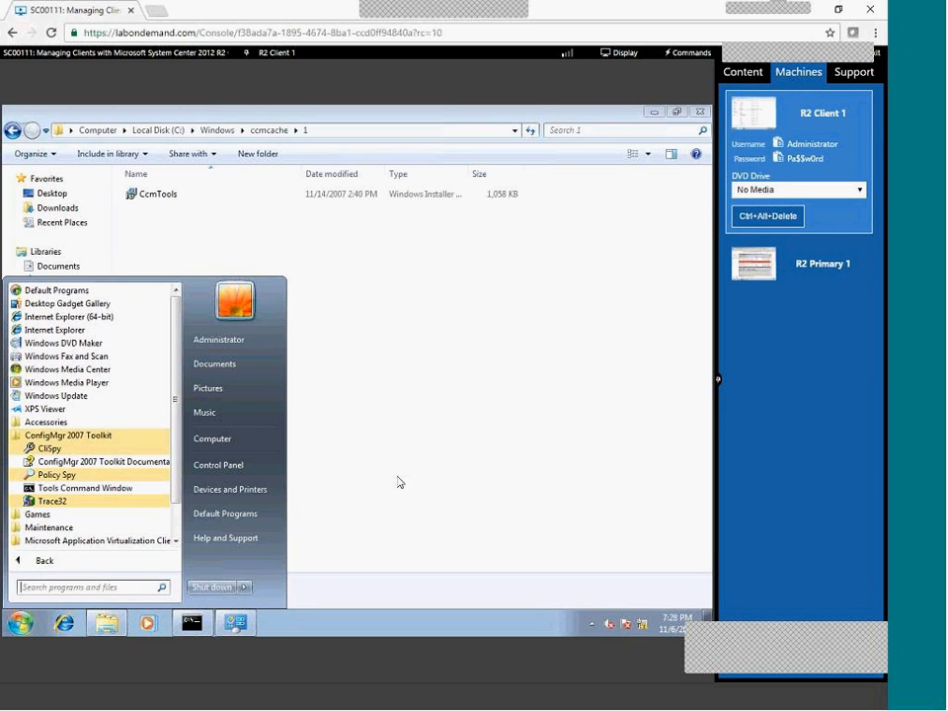
{"action": "left_click", "coordinate": [328, 622]}
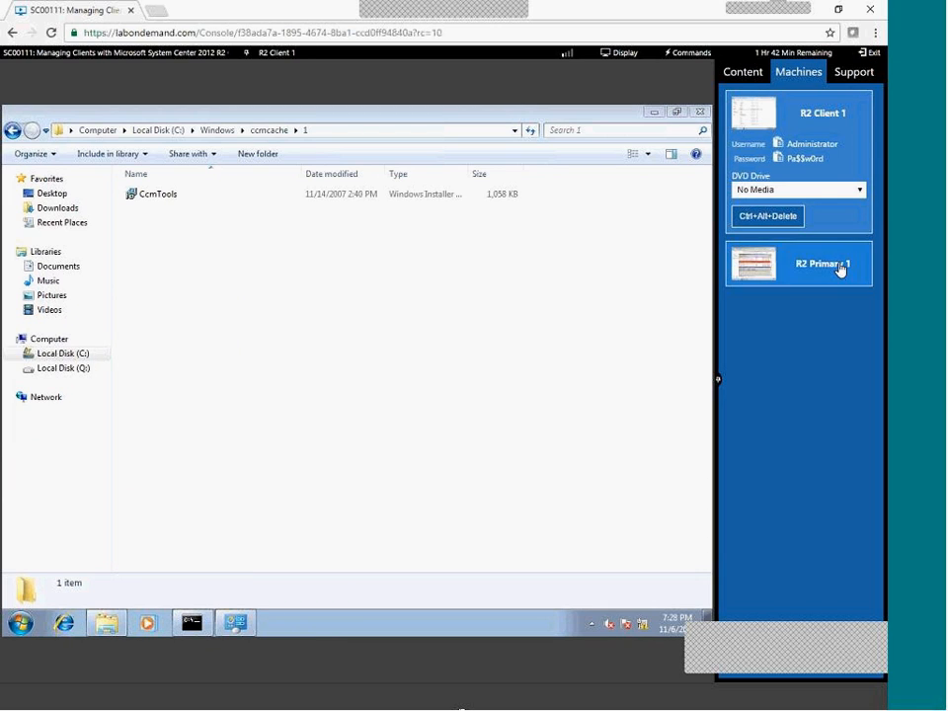
{"action": "left_click", "coordinate": [786, 263]}
{"action": "left_click", "coordinate": [826, 117]}
{"action": "left_click", "coordinate": [831, 285]}
{"action": "left_click", "coordinate": [826, 130]}
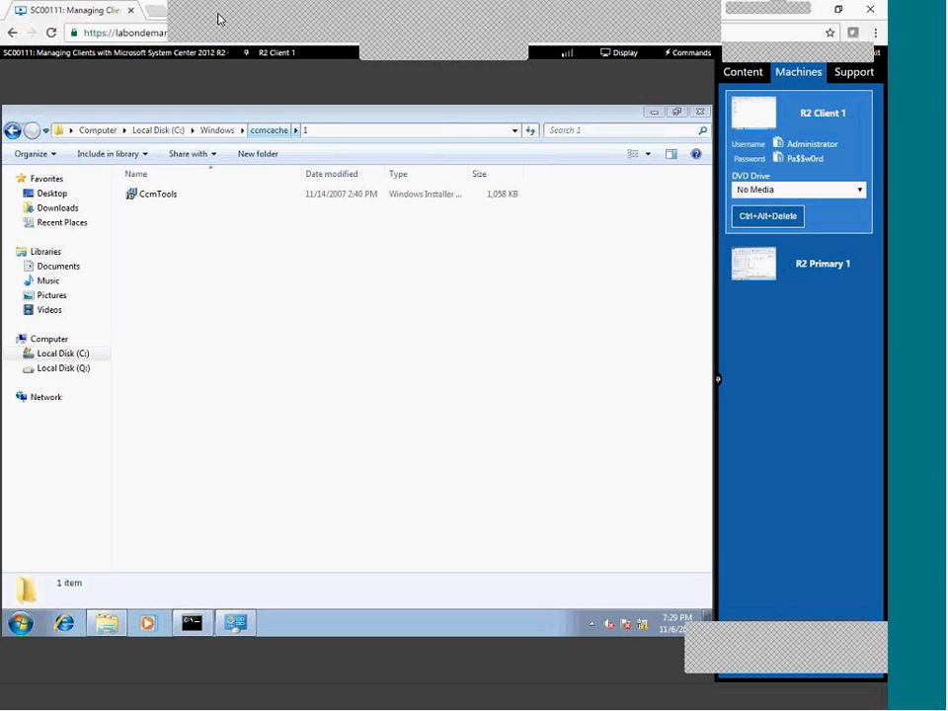
{"action": "left_click", "coordinate": [402, 490]}
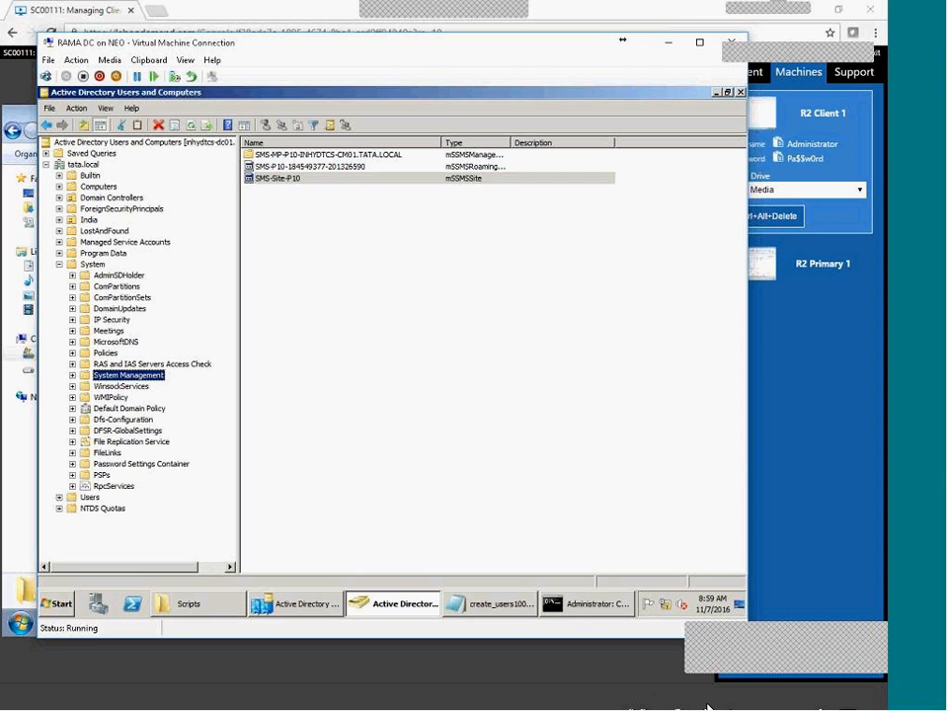
On the SCCM server, browse from the P1000006.1 folder up to Local Disk (C:).
{"action": "left_click", "coordinate": [652, 694]}
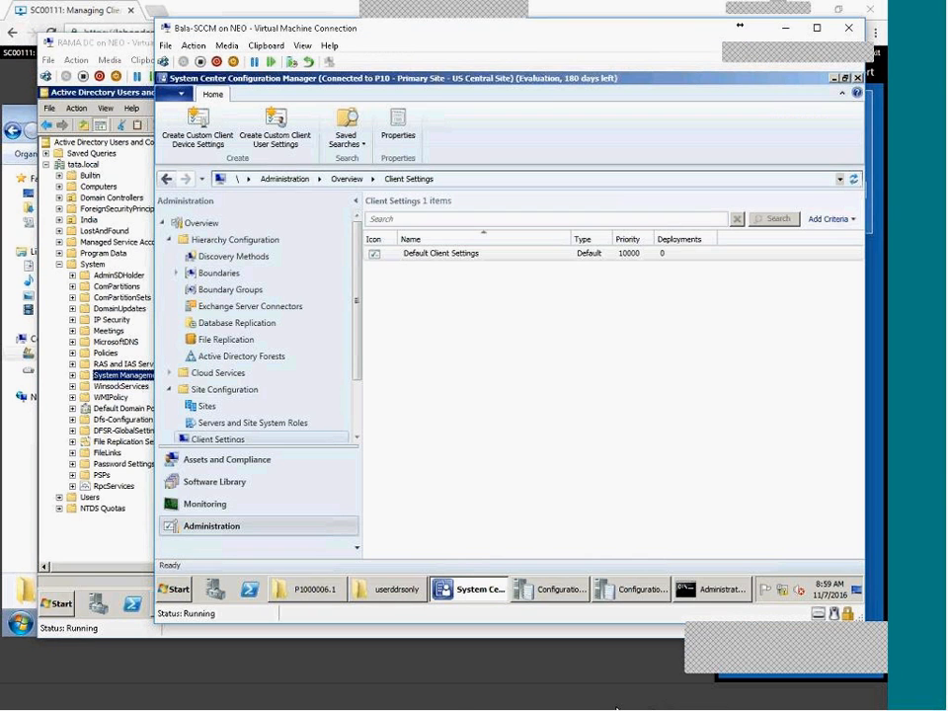
{"action": "left_click", "coordinate": [328, 597]}
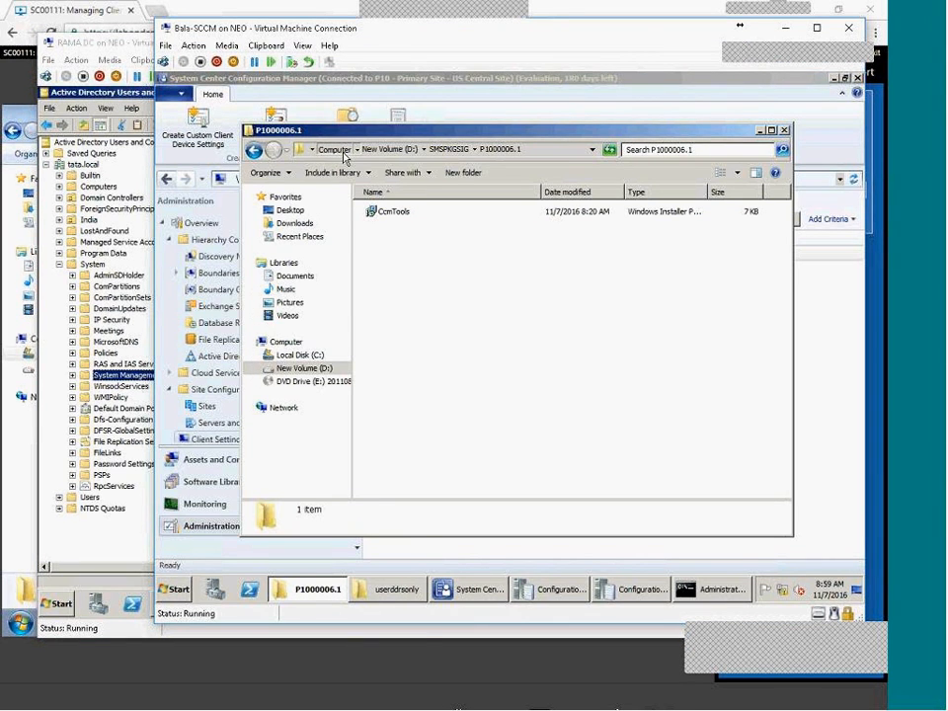
{"action": "left_click", "coordinate": [336, 150]}
{"action": "double_click", "coordinate": [435, 229]}
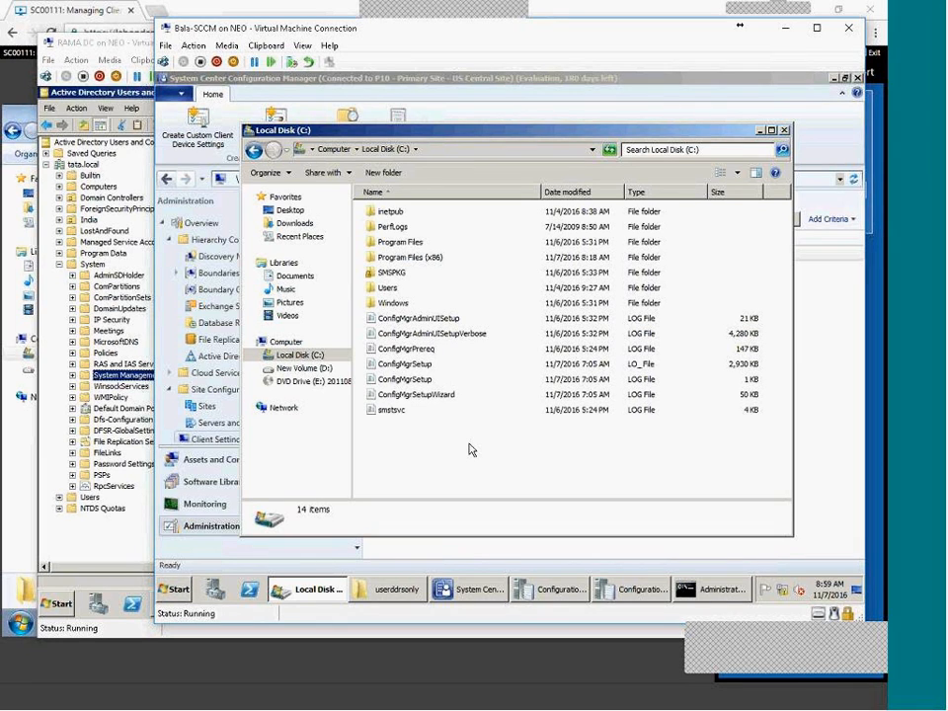
List the 5 devices in All Systems and confirm ADMIN-PC shows as an active client.
{"action": "left_click", "coordinate": [307, 591]}
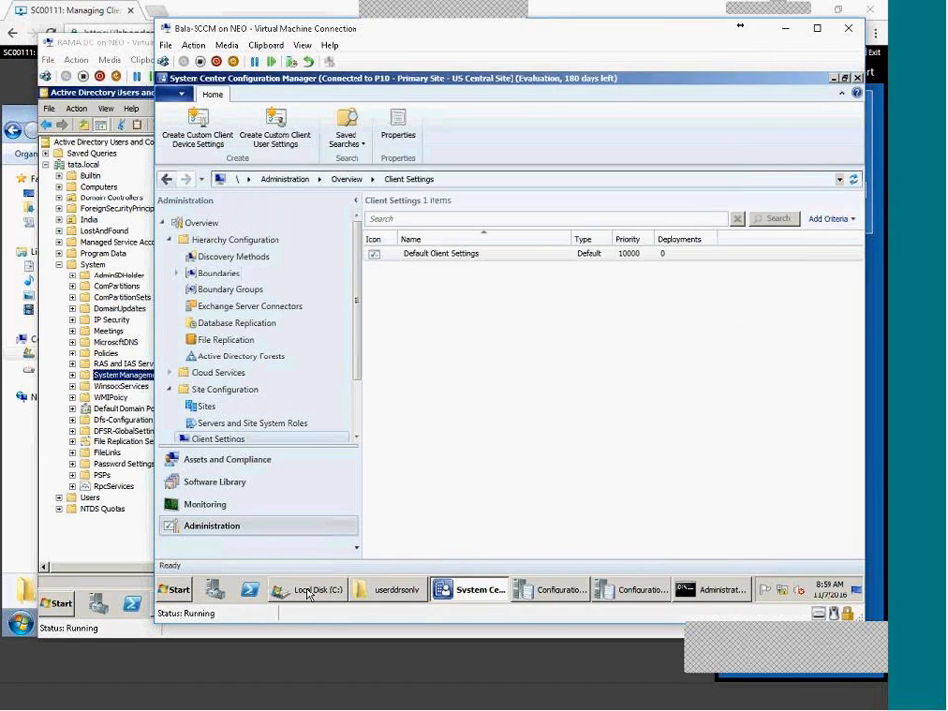
{"action": "left_click_drag", "start_coordinate": [358, 361], "coordinate": [366, 326]}
{"action": "mouse_move", "coordinate": [355, 254]}
{"action": "left_mouse_down"}
{"action": "mouse_move", "coordinate": [356, 235]}
{"action": "mouse_move", "coordinate": [361, 312]}
{"action": "mouse_move", "coordinate": [361, 232]}
{"action": "left_mouse_up"}
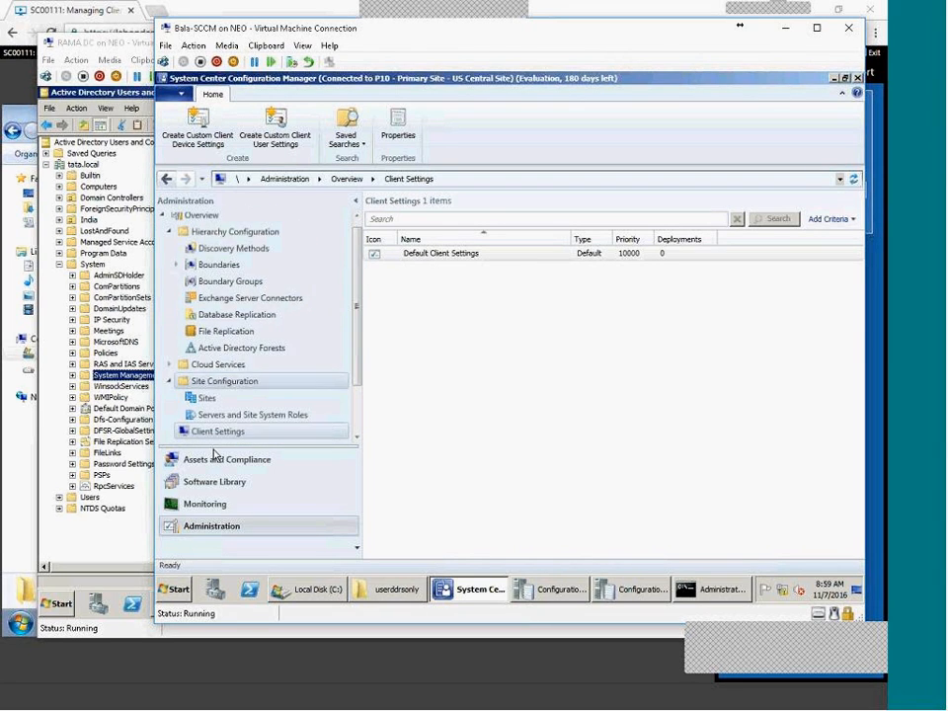
{"action": "left_click", "coordinate": [215, 462]}
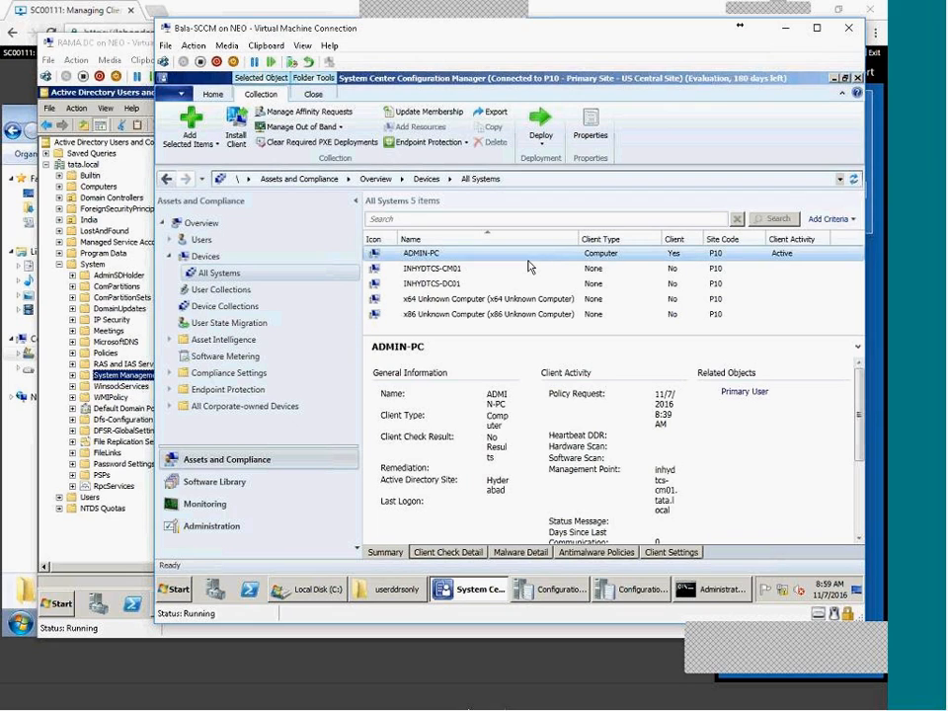
{"action": "left_click", "coordinate": [218, 272]}
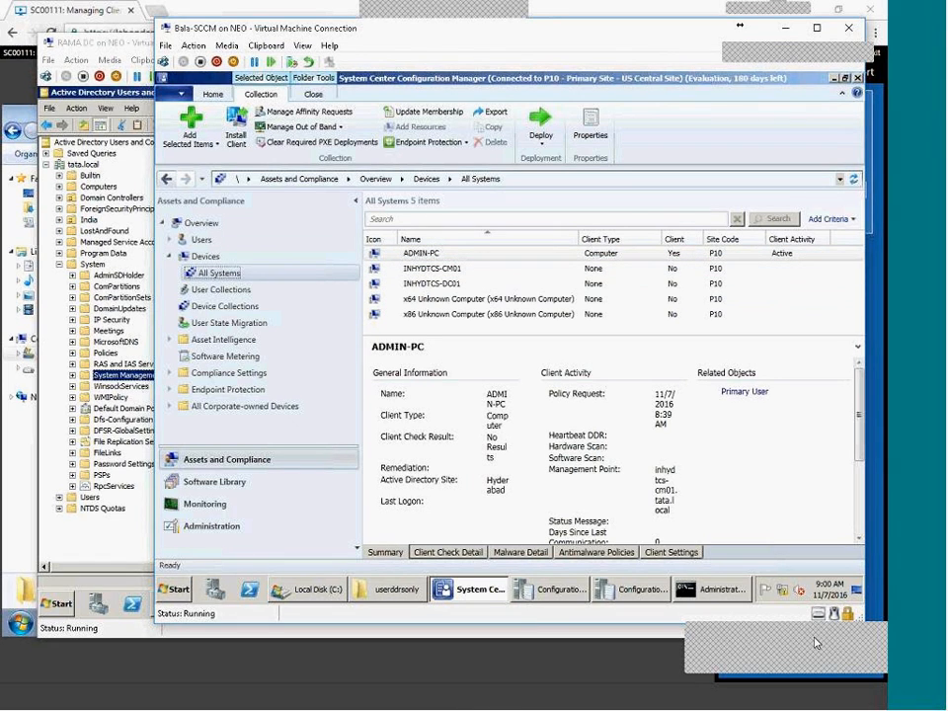
{"action": "left_click_drag", "start_coordinate": [819, 642], "coordinate": [534, 657]}
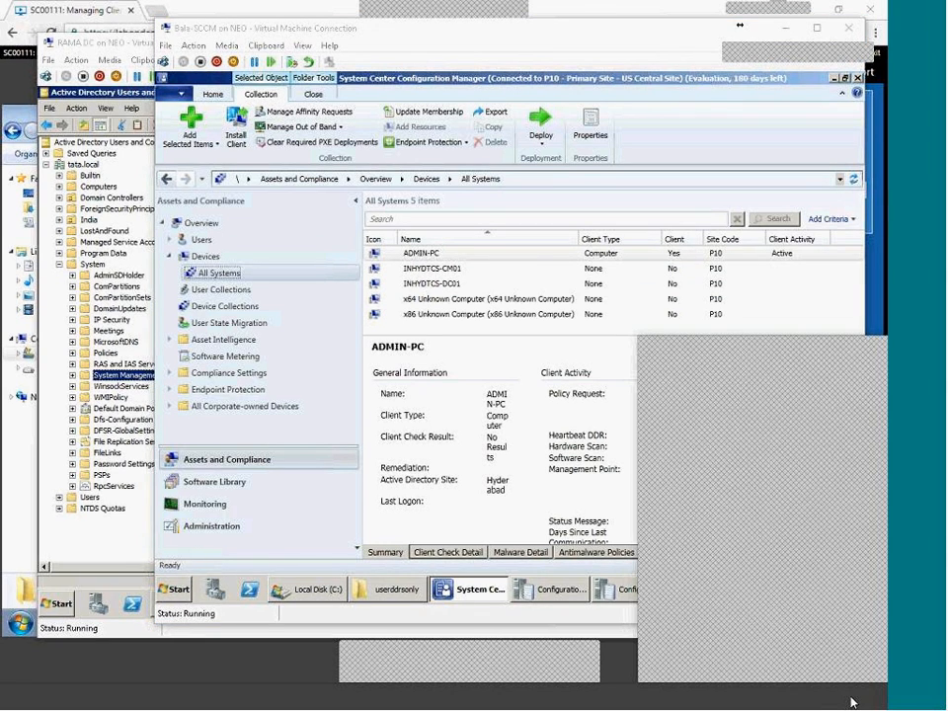